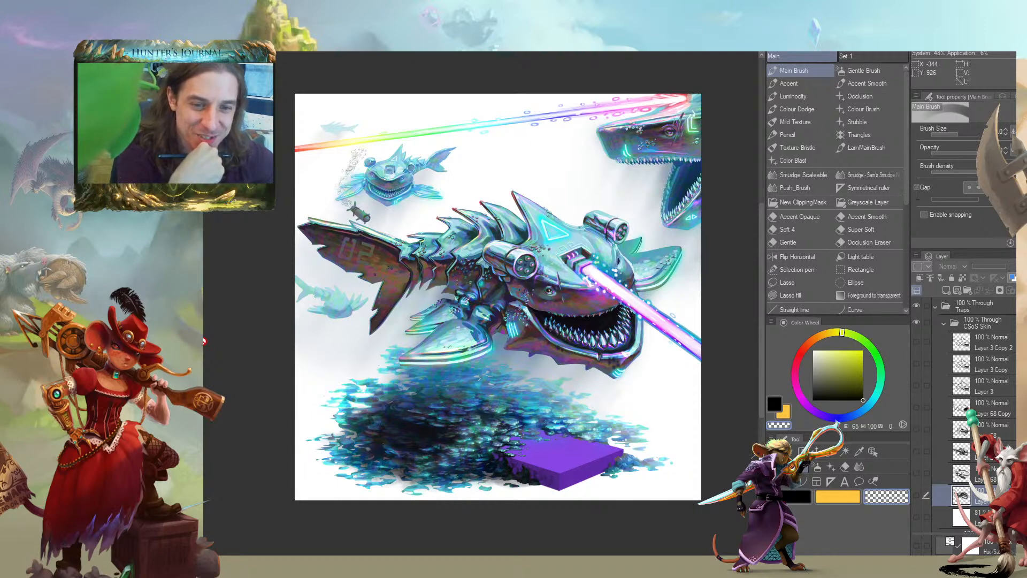
# Show the white overlay layer above the finished shark painting and preview the grayscale skeletal shark sketch directly above that overlay
pyautogui.click(916, 517)
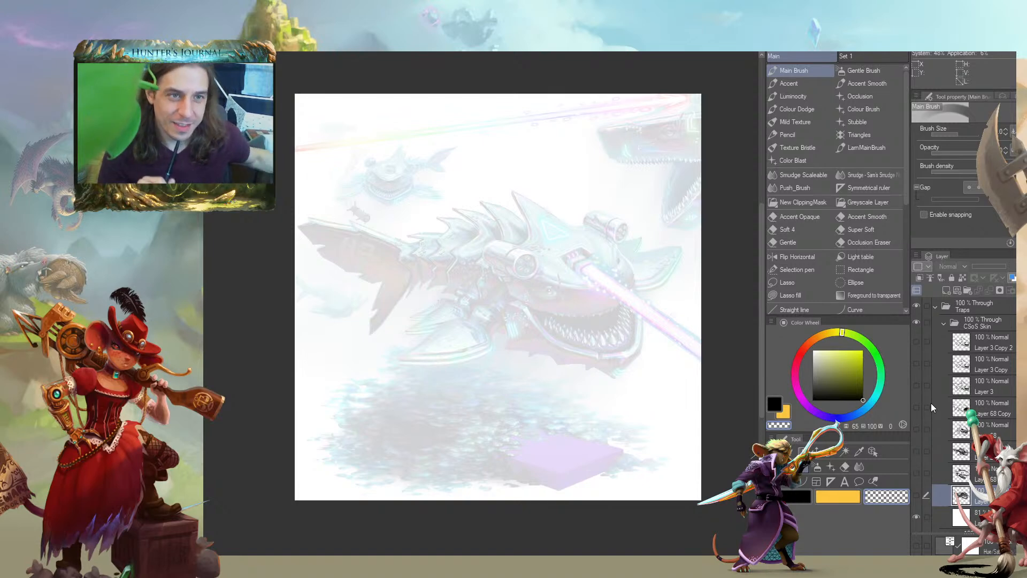
pyautogui.click(916, 496)
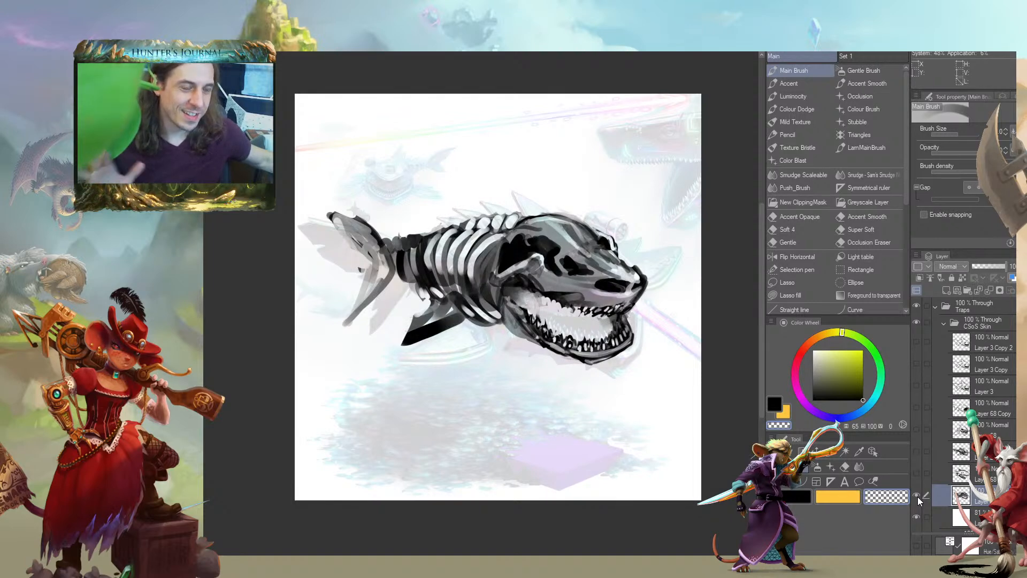
pyautogui.click(916, 496)
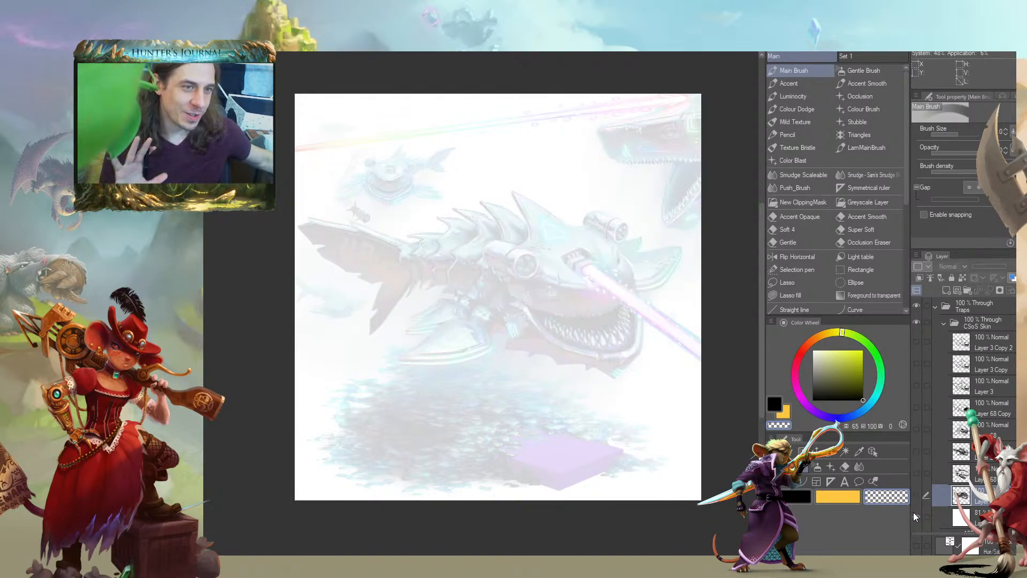
pyautogui.click(915, 517)
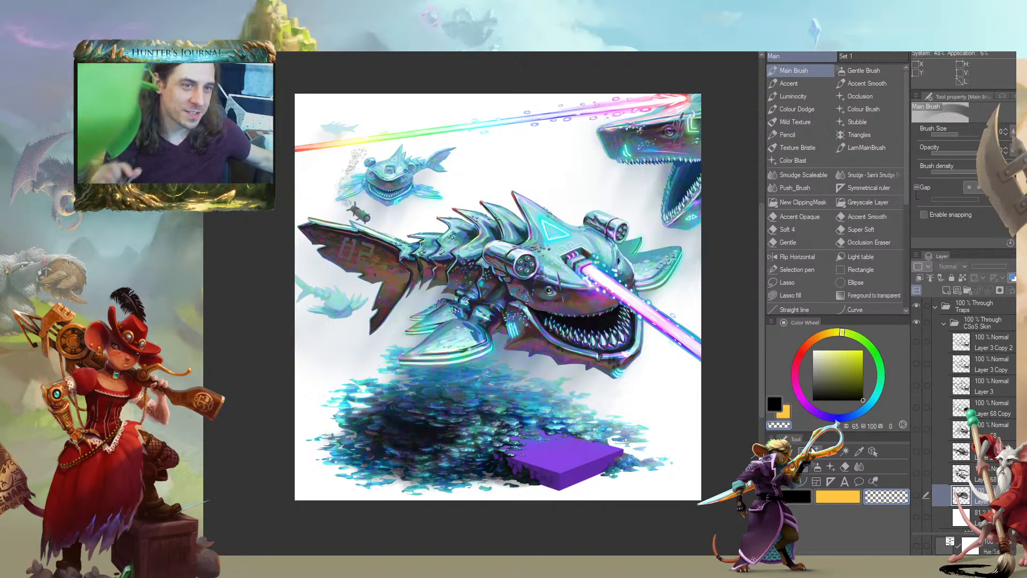
pyautogui.click(917, 516)
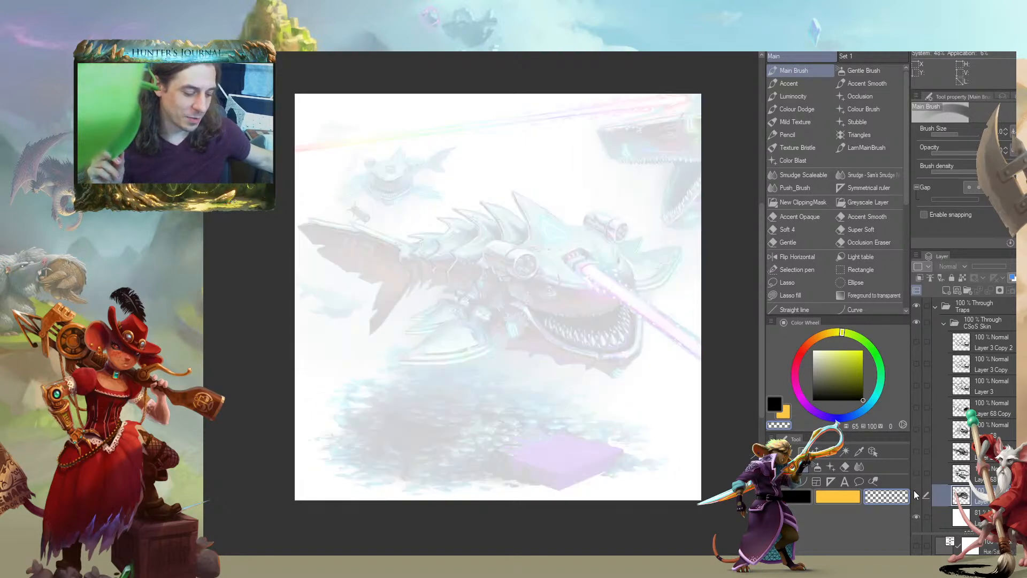
pyautogui.click(917, 494)
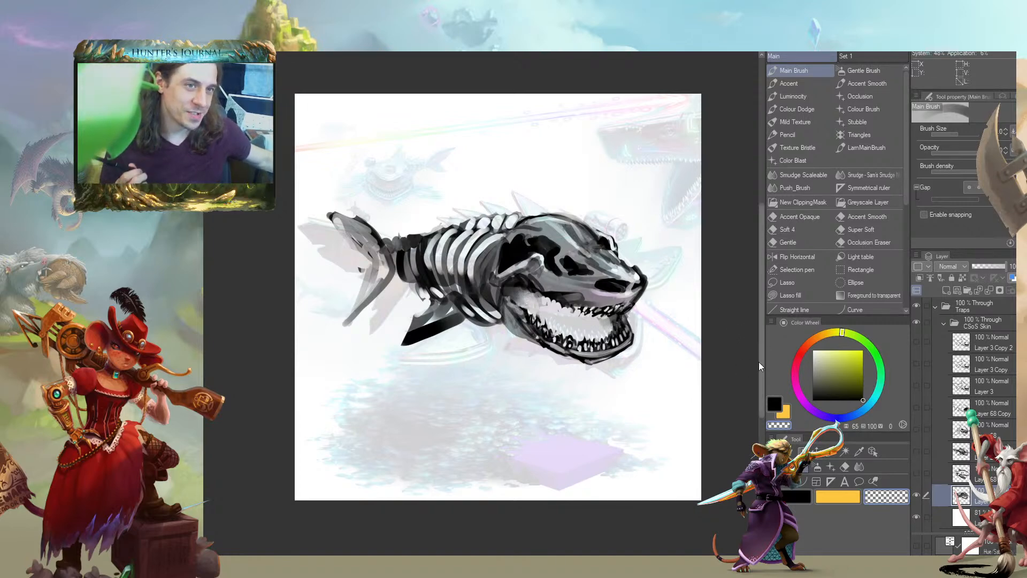
pyautogui.click(917, 495)
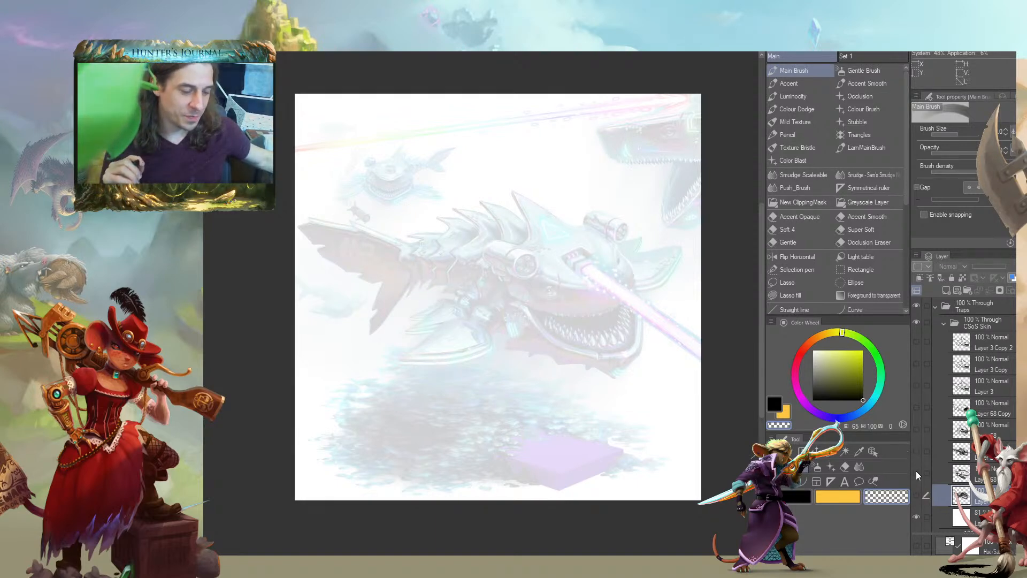
# Preview the next three shark sketch layers above the skeletal one, showing each by itself and hiding it again
pyautogui.click(915, 473)
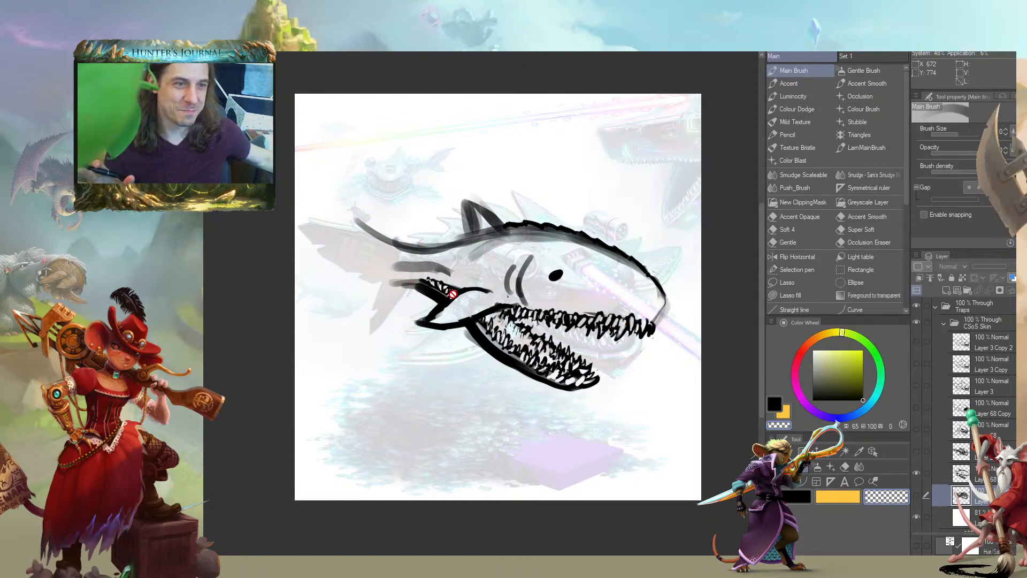
pyautogui.click(916, 469)
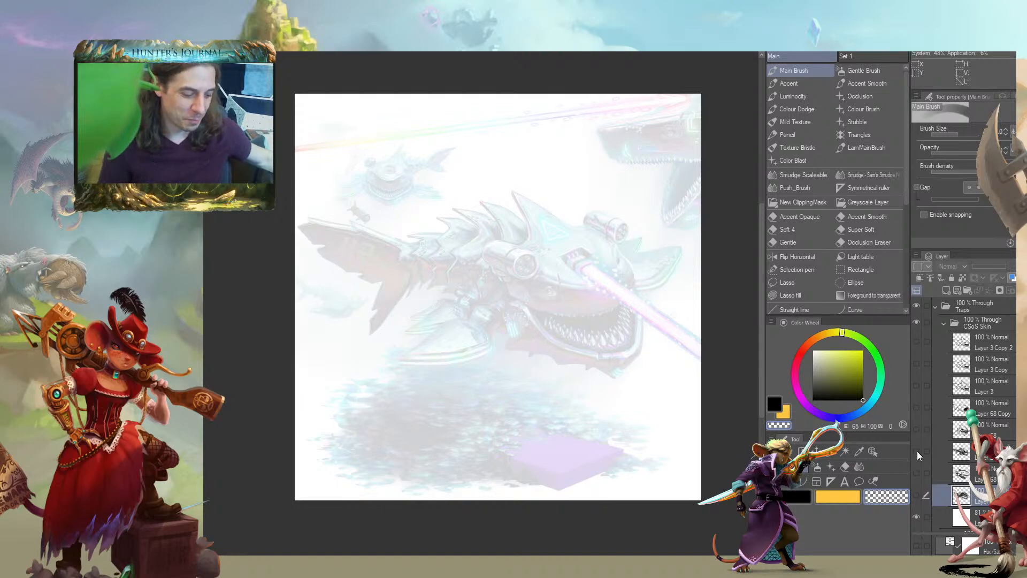
pyautogui.click(916, 451)
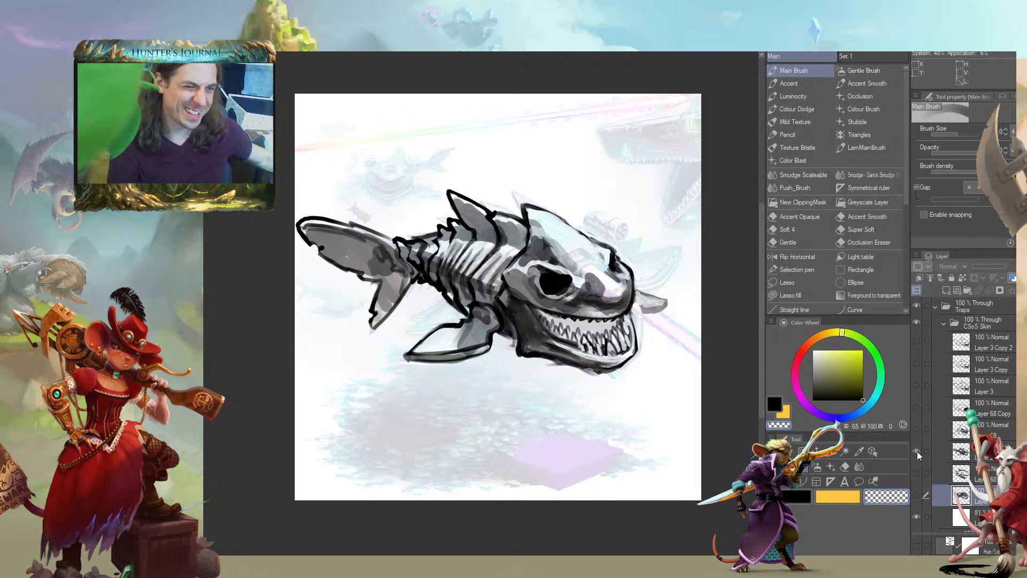
pyautogui.click(917, 451)
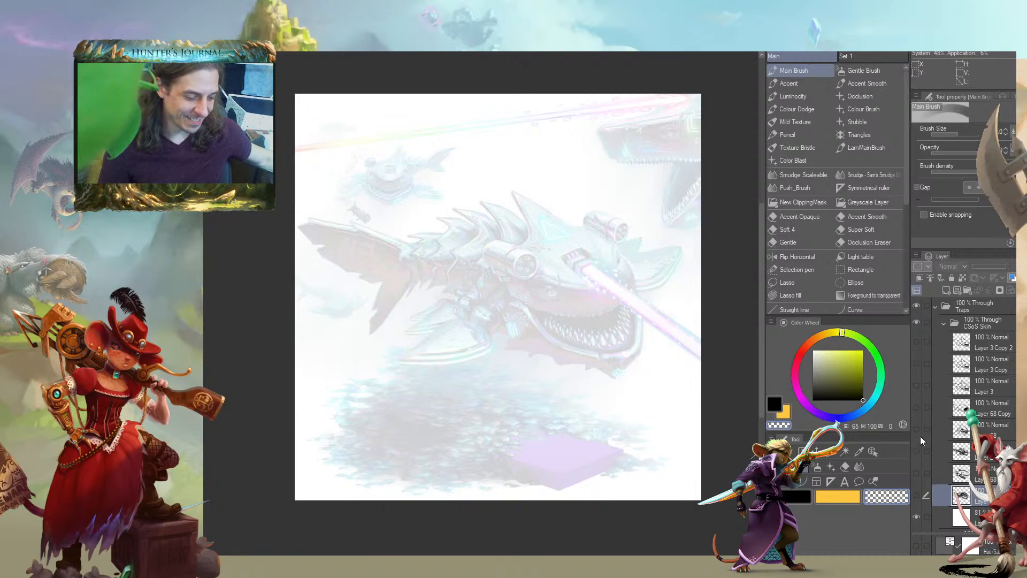
pyautogui.click(914, 429)
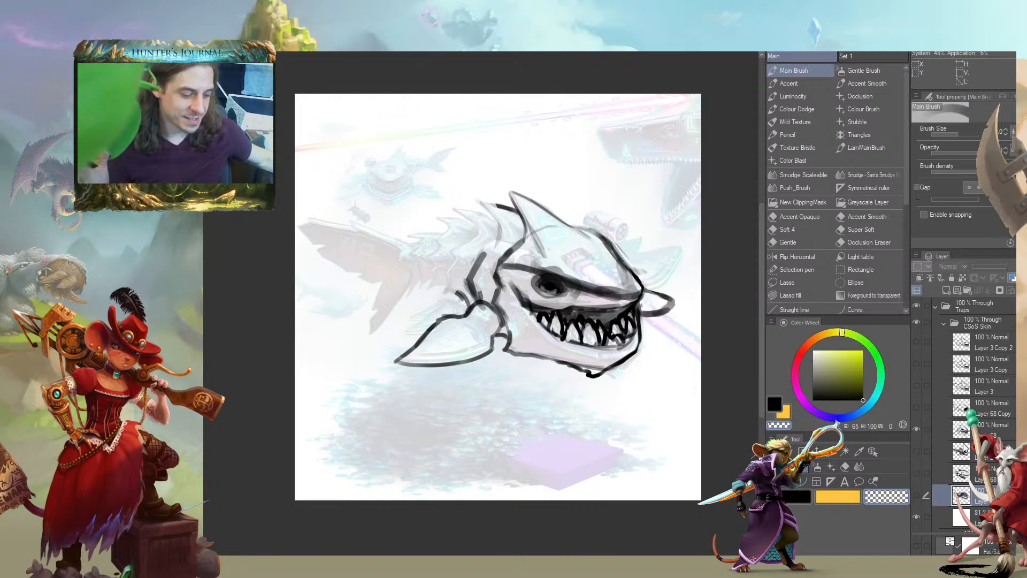
pyautogui.click(915, 429)
# Preview the Layer 68 Copy, Layer 3 and Layer 3 Copy shark sketches one at a time over the faded painting
pyautogui.click(916, 407)
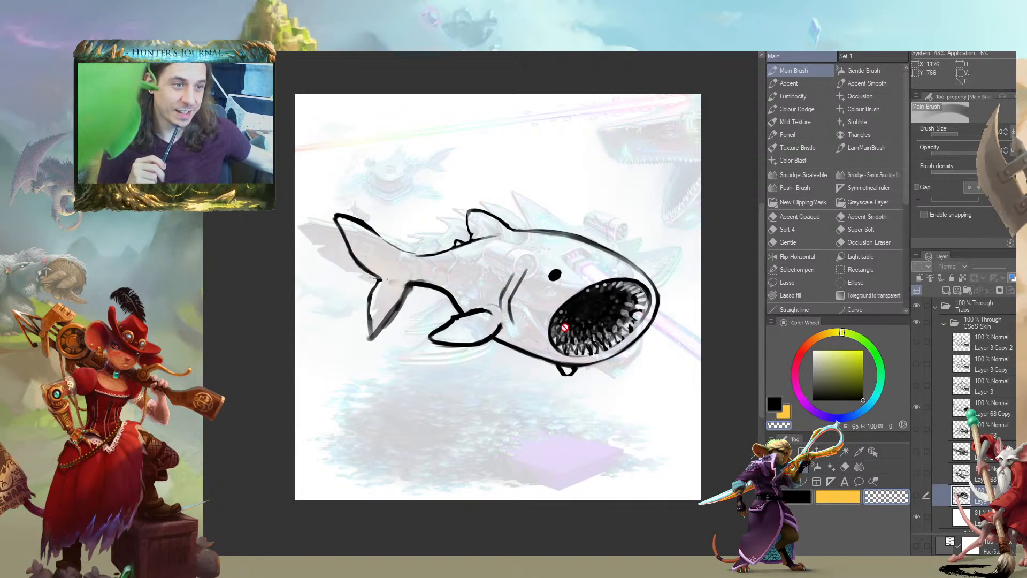
pyautogui.click(917, 405)
pyautogui.click(915, 383)
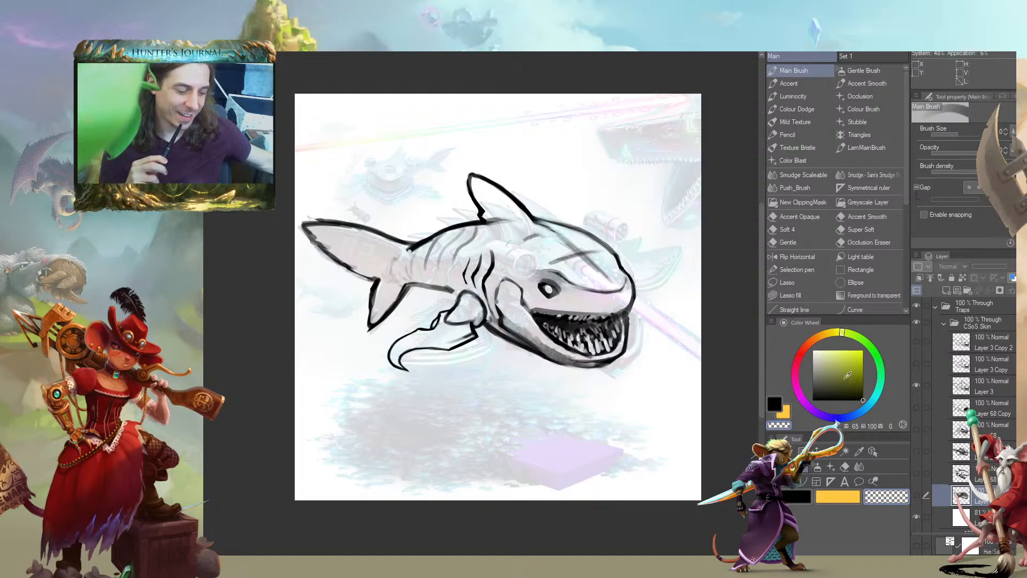
pyautogui.click(917, 382)
pyautogui.click(918, 362)
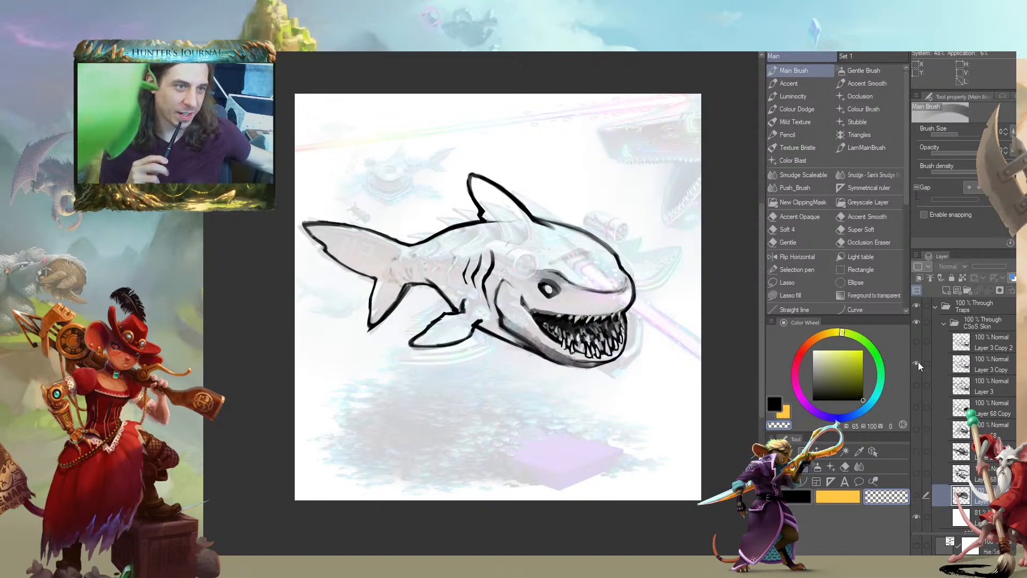
pyautogui.click(917, 362)
# Examine the Layer 3 Copy 2 shark sketch up close, from the head along the body, and hide it again
pyautogui.click(915, 342)
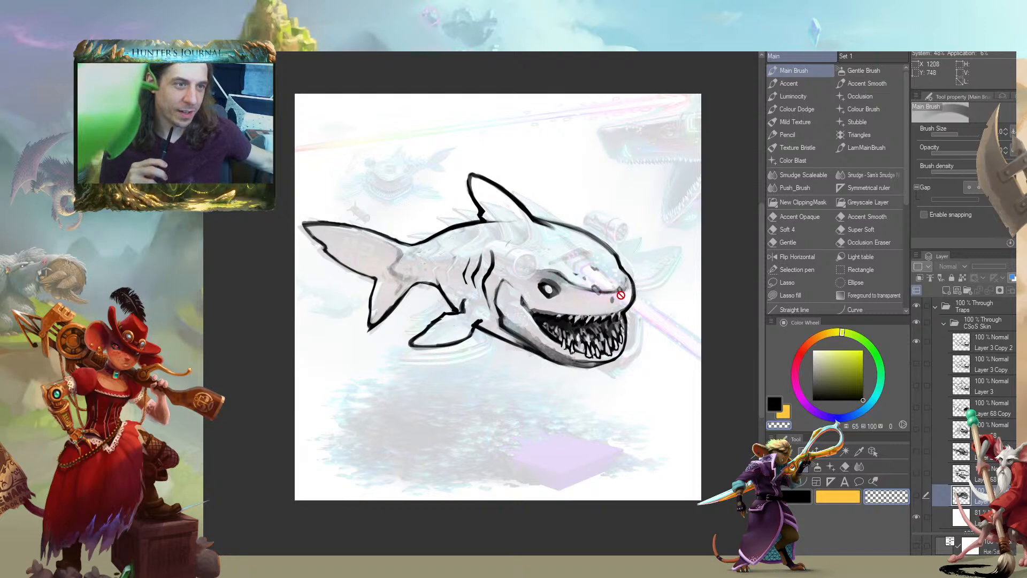
pyautogui.scroll(4, 583, 298)
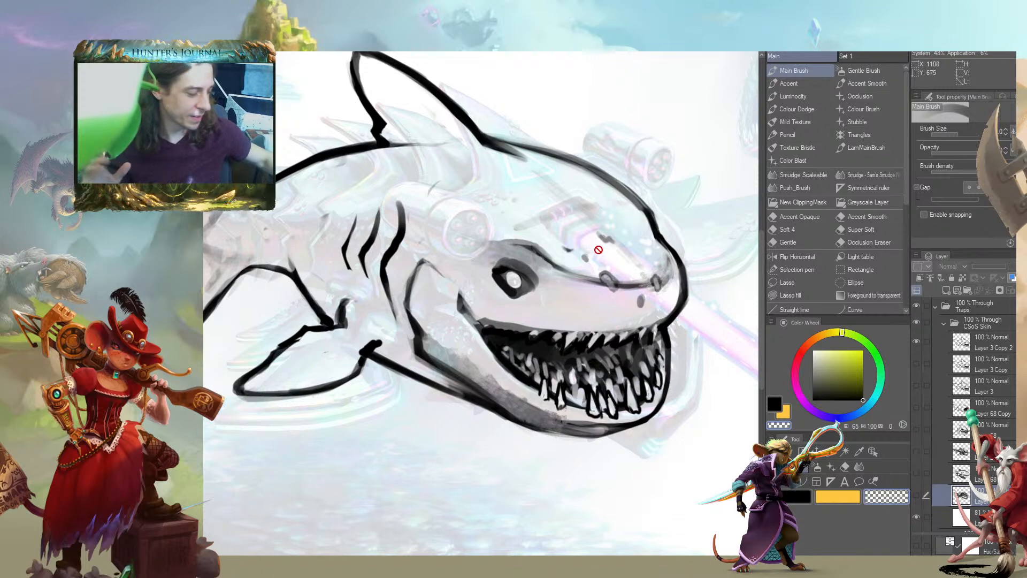
pyautogui.moveTo(260, 278); pyautogui.dragTo(386, 324)
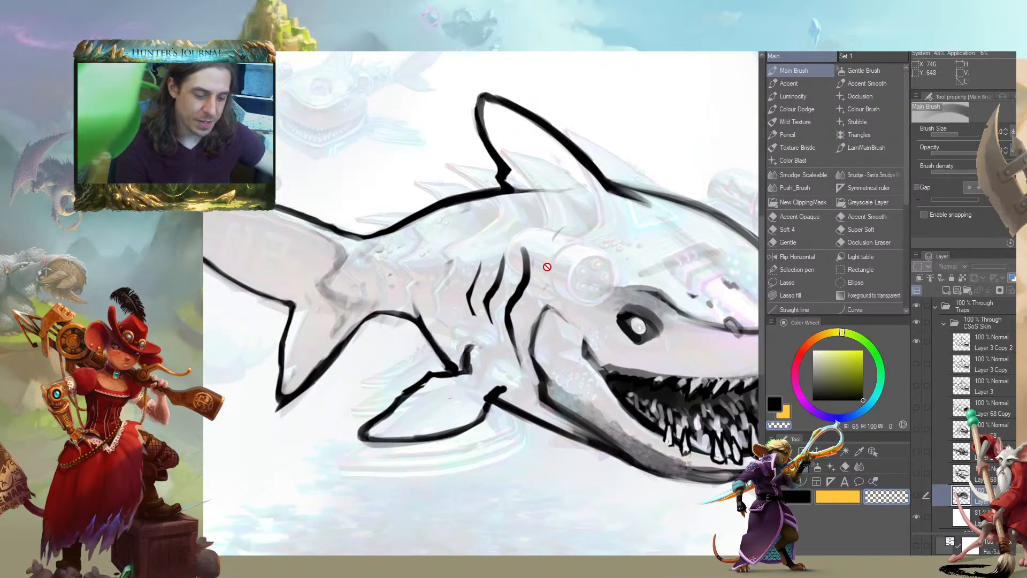
pyautogui.click(934, 347)
pyautogui.moveTo(638, 139); pyautogui.dragTo(552, 142)
pyautogui.scroll(-2, 419, 272)
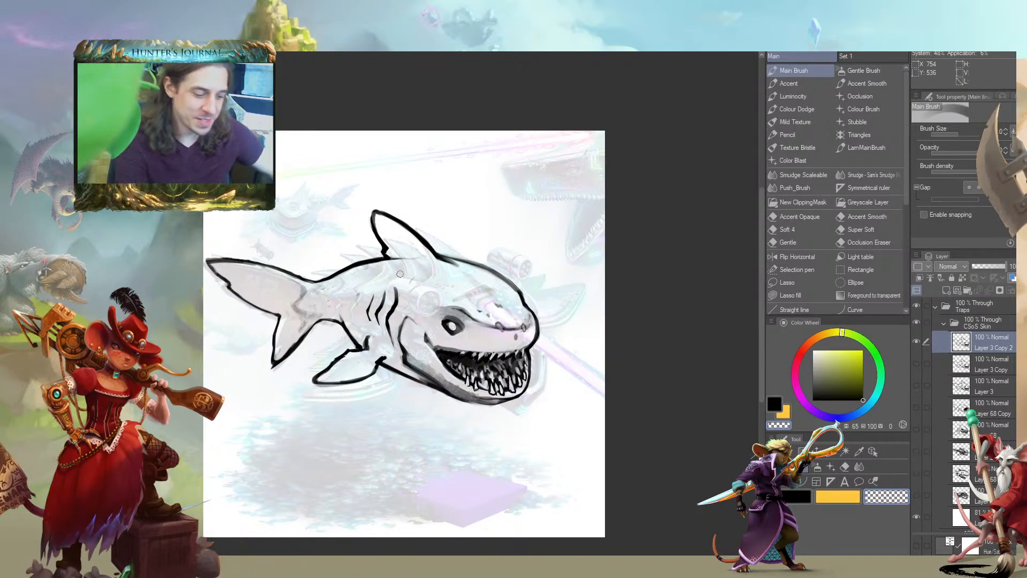
pyautogui.click(916, 342)
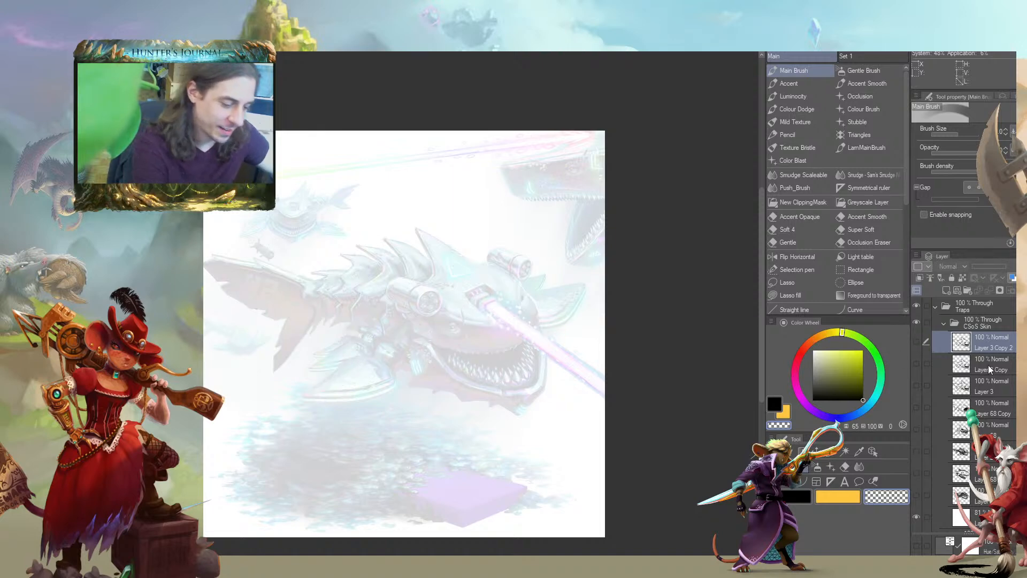
# Add an empty layer above Layer 3 Copy 2 and show the Layer 3 shark sketch
pyautogui.click(942, 289)
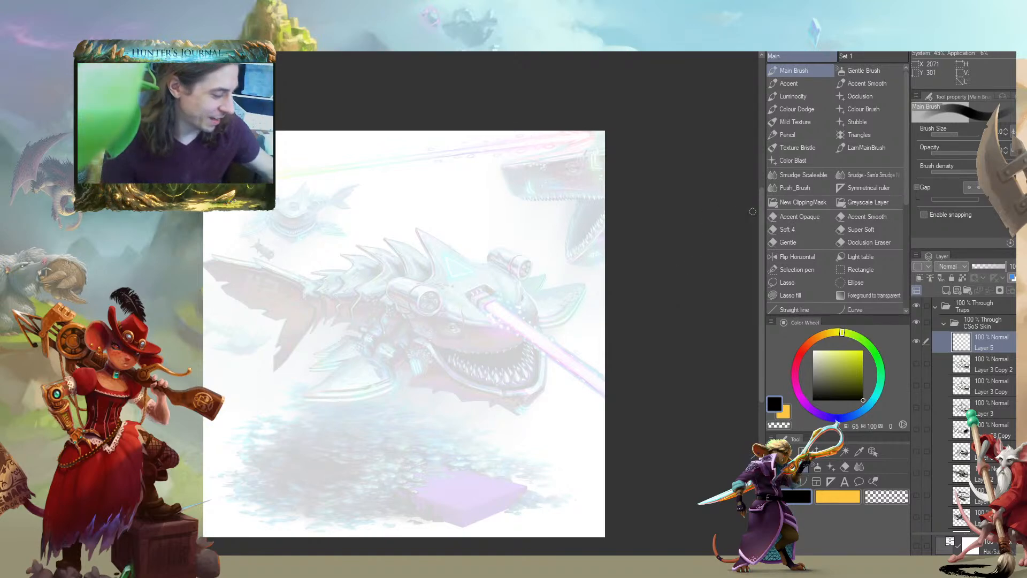
pyautogui.moveTo(235, 326); pyautogui.dragTo(308, 282)
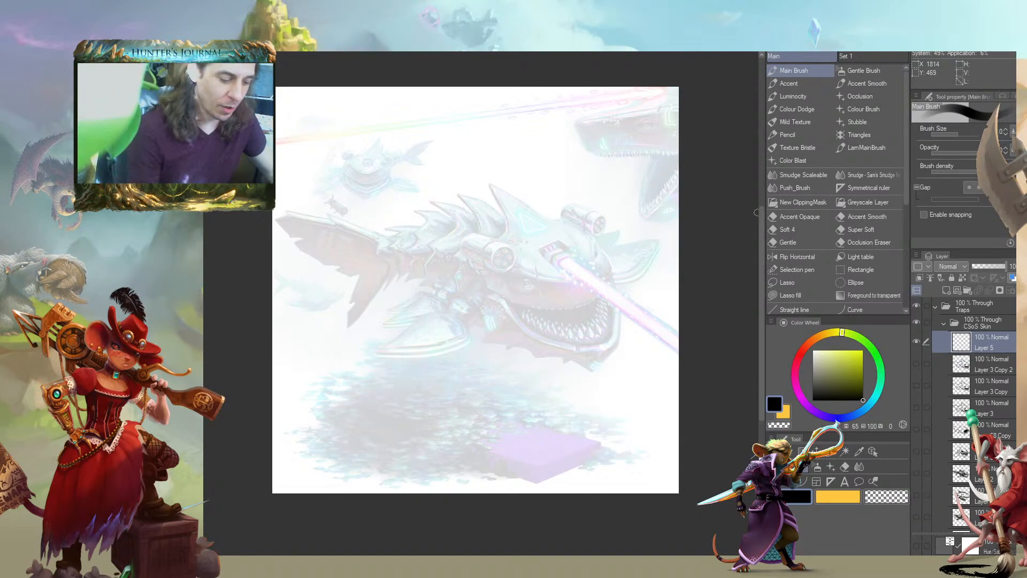
pyautogui.click(916, 406)
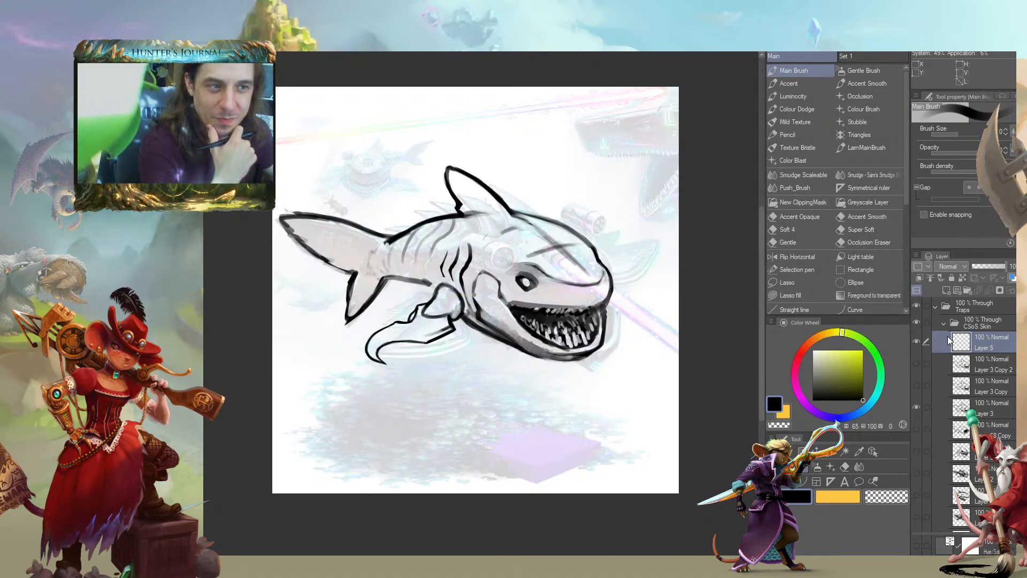
# Examine the Layer 3 sketch's body, clawed pectoral fin and tail up close
pyautogui.scroll(2, 309, 306)
pyautogui.moveTo(488, 367); pyautogui.dragTo(267, 374)
pyautogui.moveTo(297, 238); pyautogui.dragTo(384, 234)
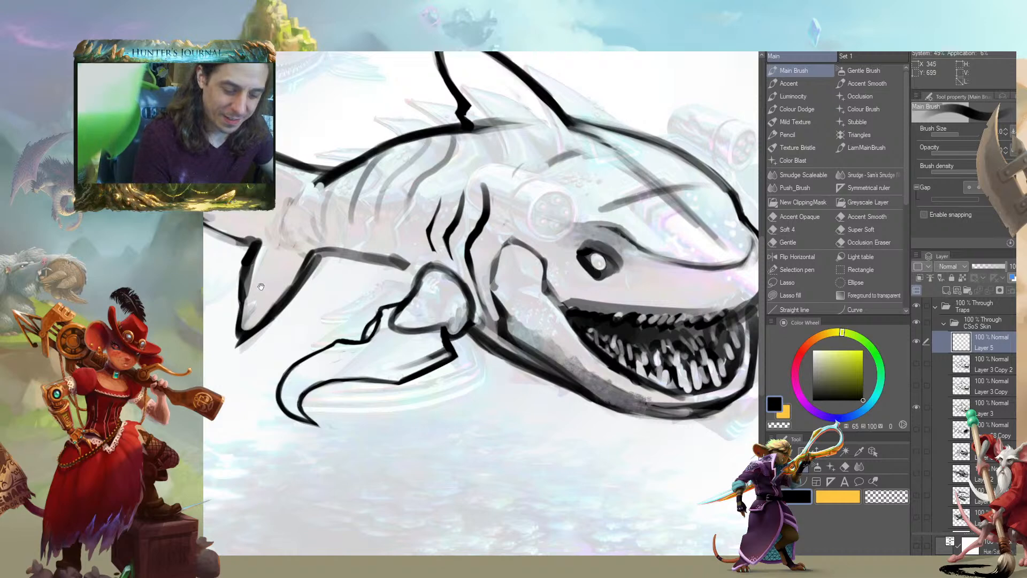
pyautogui.scroll(-2, 248, 336)
pyautogui.moveTo(435, 421); pyautogui.dragTo(438, 378)
pyautogui.scroll(1, 438, 378)
pyautogui.moveTo(238, 312); pyautogui.dragTo(309, 315)
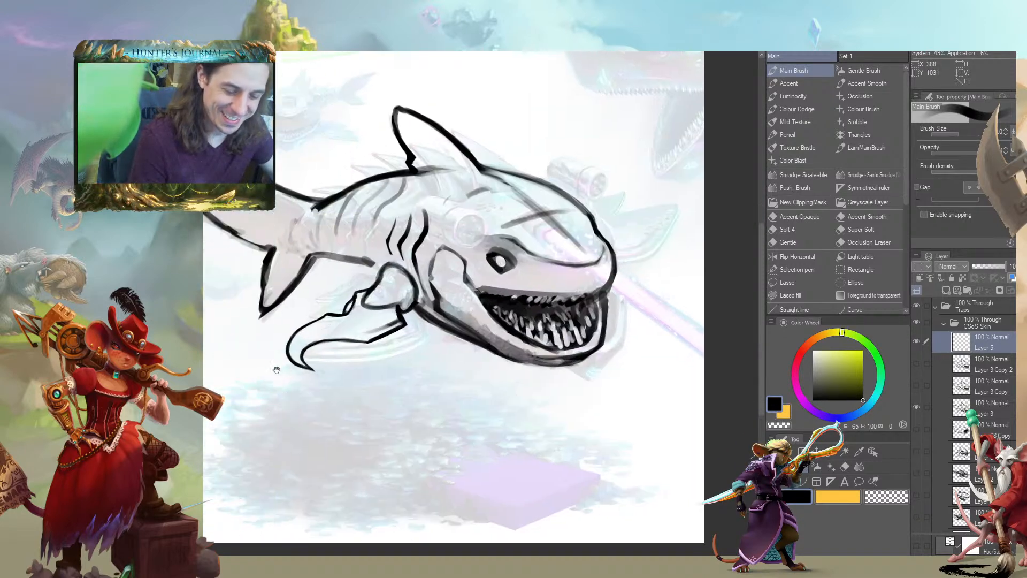
pyautogui.moveTo(287, 370); pyautogui.dragTo(322, 361)
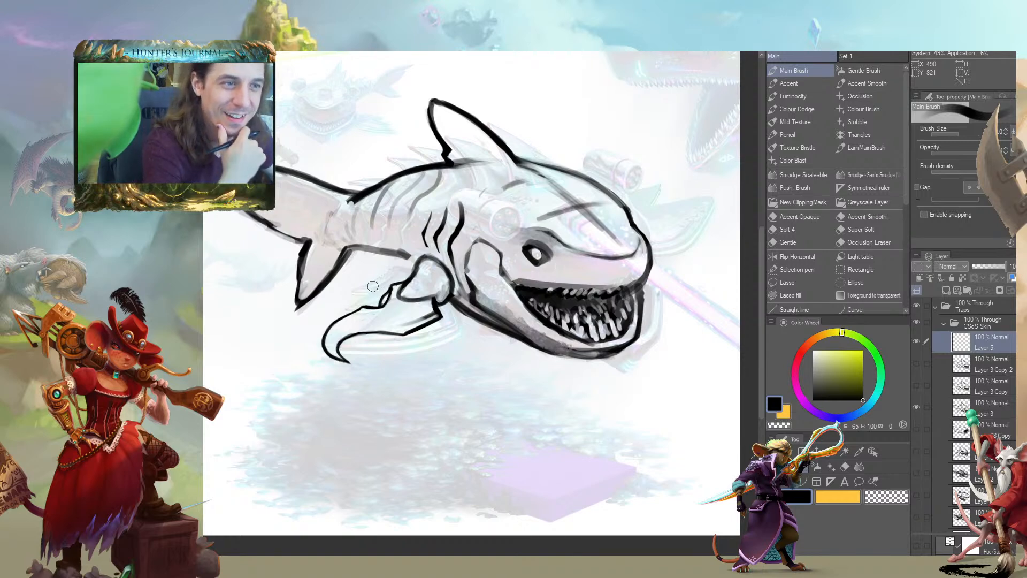
pyautogui.moveTo(536, 350)
pyautogui.mouseDown()
pyautogui.moveTo(555, 370)
pyautogui.moveTo(581, 362)
pyautogui.moveTo(574, 376)
pyautogui.moveTo(557, 373)
pyautogui.moveTo(596, 386)
pyautogui.moveTo(589, 378)
pyautogui.moveTo(602, 405)
pyautogui.moveTo(623, 381)
pyautogui.moveTo(608, 363)
pyautogui.moveTo(615, 393)
pyautogui.moveTo(606, 395)
pyautogui.moveTo(622, 389)
pyautogui.moveTo(588, 395)
pyautogui.moveTo(588, 409)
pyautogui.moveTo(631, 388)
pyautogui.moveTo(624, 359)
pyautogui.moveTo(593, 399)
pyautogui.moveTo(626, 388)
pyautogui.moveTo(604, 402)
pyautogui.moveTo(589, 396)
pyautogui.moveTo(616, 367)
pyautogui.moveTo(560, 363)
pyautogui.moveTo(540, 351)
pyautogui.mouseUp()
# Erase the clawed pectoral fin from the shark sketch on Layer 3
pyautogui.press('c')
pyautogui.press('c')
pyautogui.press('c')
pyautogui.moveTo(330, 311)
pyautogui.mouseDown()
pyautogui.moveTo(263, 306)
pyautogui.moveTo(330, 311)
pyautogui.mouseUp()
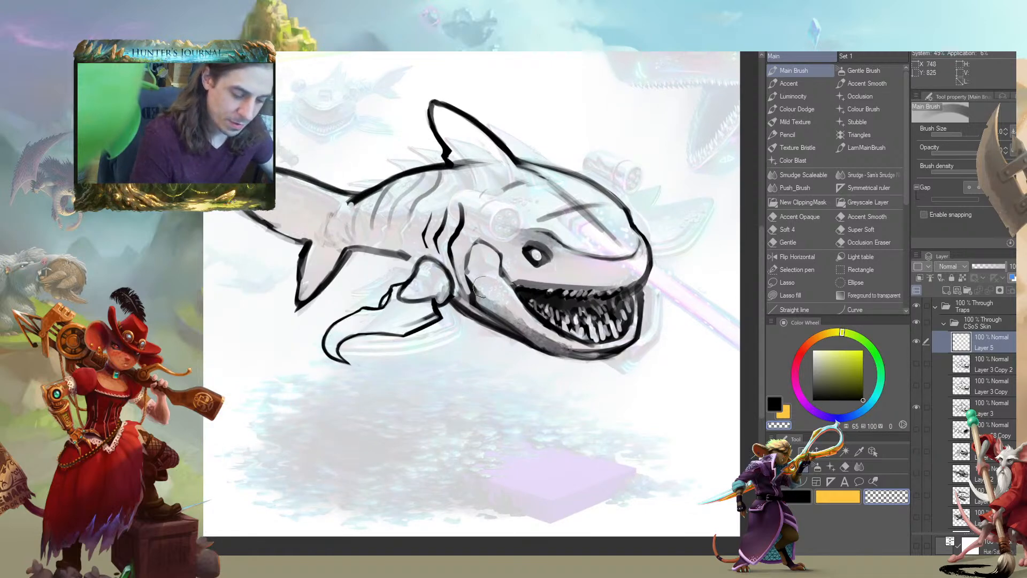
pyautogui.click(942, 402)
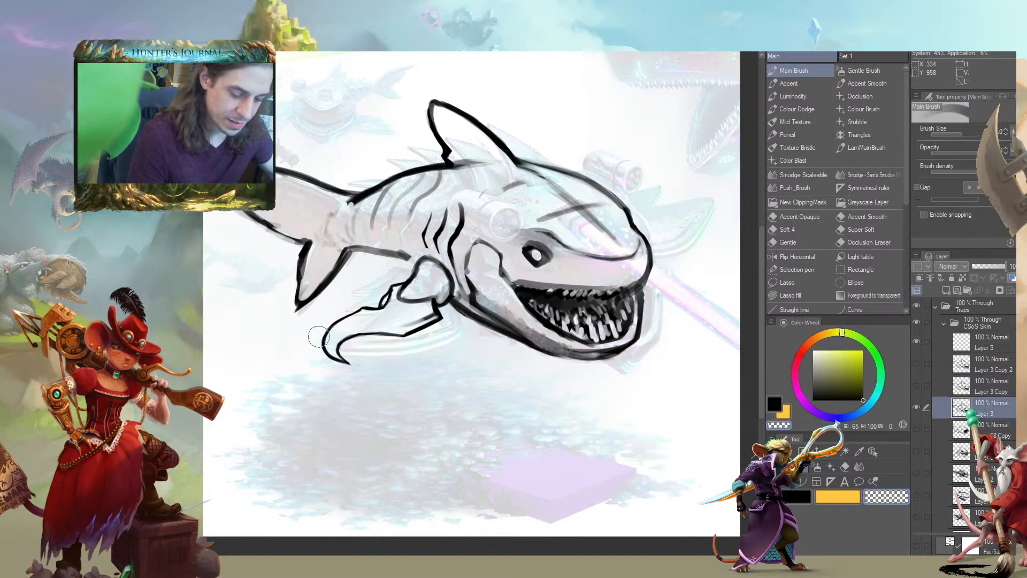
pyautogui.moveTo(306, 359)
pyautogui.mouseDown()
pyautogui.moveTo(374, 370)
pyautogui.moveTo(322, 357)
pyautogui.mouseUp()
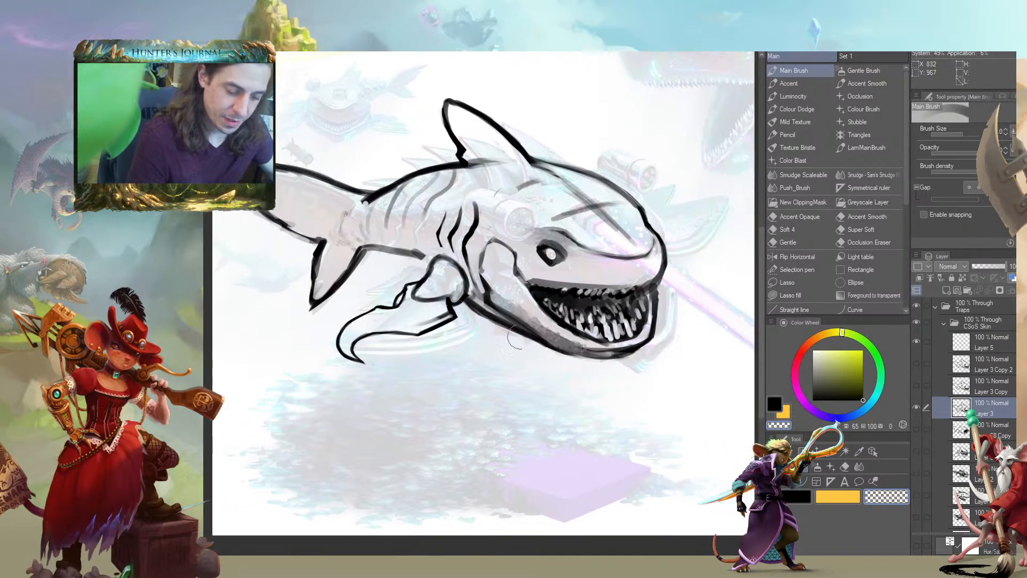
pyautogui.moveTo(425, 332)
pyautogui.mouseDown()
pyautogui.moveTo(379, 299)
pyautogui.moveTo(357, 311)
pyautogui.moveTo(337, 358)
pyautogui.mouseUp()
pyautogui.moveTo(439, 292); pyautogui.dragTo(438, 303)
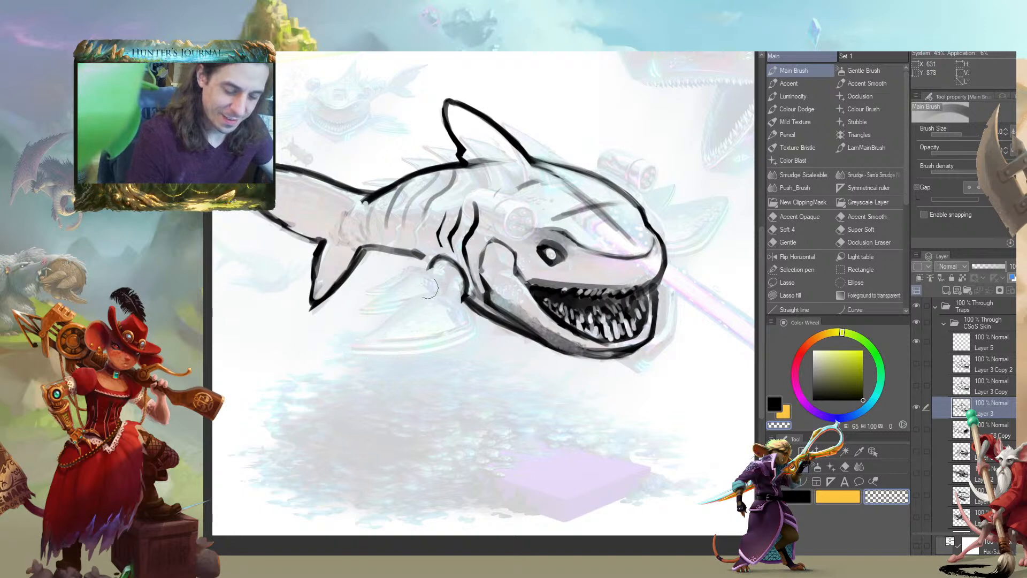
pyautogui.moveTo(332, 308); pyautogui.dragTo(298, 322)
# Draw a thick black double strap around the shark's body between the dorsal fin and the tail
pyautogui.press('c')
pyautogui.press('[')
pyautogui.press('[')
pyautogui.press('[')
pyautogui.moveTo(377, 267)
pyautogui.mouseDown()
pyautogui.moveTo(401, 299)
pyautogui.moveTo(447, 329)
pyautogui.mouseUp()
pyautogui.press('c')
pyautogui.moveTo(384, 285)
pyautogui.mouseDown()
pyautogui.moveTo(467, 266)
pyautogui.moveTo(515, 293)
pyautogui.moveTo(494, 274)
pyautogui.mouseUp()
pyautogui.moveTo(479, 224); pyautogui.dragTo(507, 296)
pyautogui.press('c')
pyautogui.press('[')
pyautogui.moveTo(499, 246); pyautogui.dragTo(507, 311)
pyautogui.moveTo(509, 244)
pyautogui.mouseDown()
pyautogui.moveTo(513, 322)
pyautogui.moveTo(502, 312)
pyautogui.mouseUp()
pyautogui.moveTo(498, 253); pyautogui.dragTo(521, 233)
pyautogui.moveTo(500, 257); pyautogui.dragTo(507, 324)
pyautogui.moveTo(404, 343); pyautogui.dragTo(353, 353)
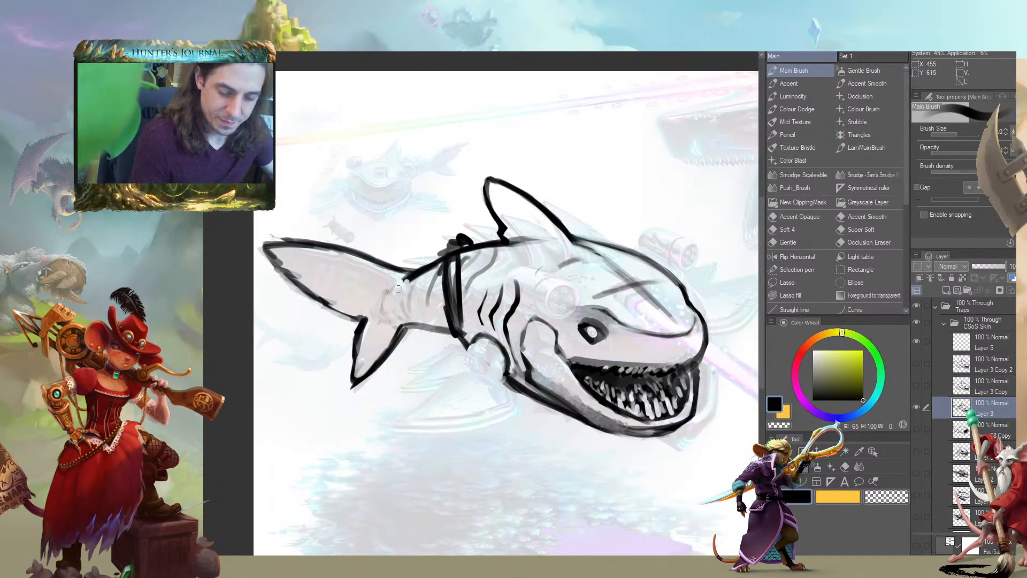
# Draw a dark knot on the strap and a short pole through it ending in a small ring, using transparent strokes for its light areas
pyautogui.moveTo(475, 313); pyautogui.dragTo(374, 272)
pyautogui.press('c')
pyautogui.press('[')
pyautogui.moveTo(432, 290)
pyautogui.mouseDown()
pyautogui.moveTo(439, 294)
pyautogui.moveTo(382, 274)
pyautogui.mouseUp()
pyautogui.press('[')
pyautogui.press('[')
pyautogui.moveTo(453, 305); pyautogui.dragTo(376, 274)
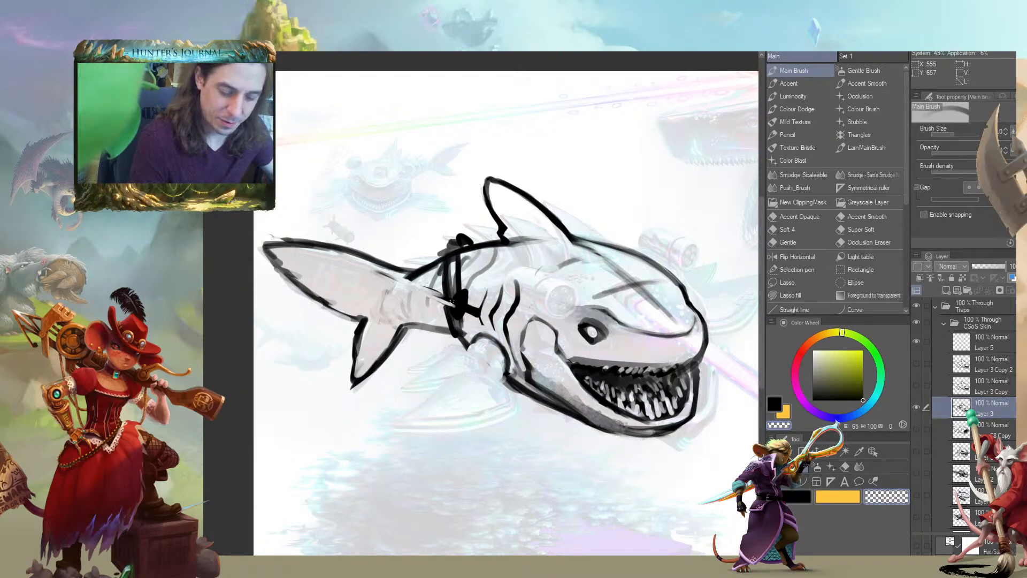
pyautogui.moveTo(460, 301)
pyautogui.mouseDown()
pyautogui.moveTo(458, 315)
pyautogui.moveTo(490, 321)
pyautogui.moveTo(481, 316)
pyautogui.mouseUp()
pyautogui.press('c')
pyautogui.press('c')
# Extend the pole from the strap back toward the tail fin and darken the knot holding it
pyautogui.press('c')
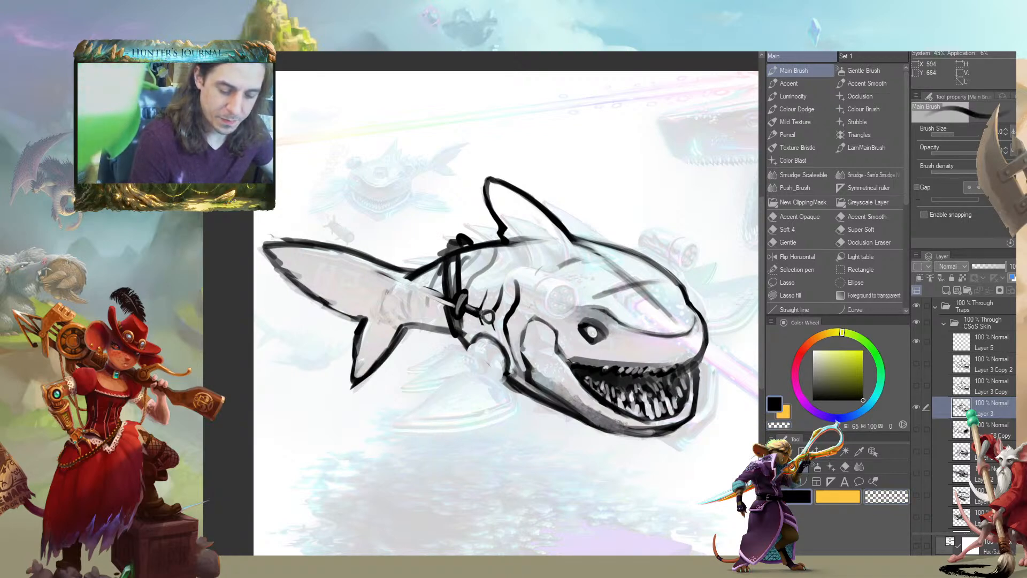
pyautogui.moveTo(383, 272); pyautogui.dragTo(361, 268)
pyautogui.moveTo(433, 304)
pyautogui.mouseDown()
pyautogui.moveTo(323, 258)
pyautogui.moveTo(420, 297)
pyautogui.mouseUp()
pyautogui.press('c')
pyautogui.moveTo(421, 299)
pyautogui.mouseDown()
pyautogui.moveTo(346, 268)
pyautogui.moveTo(409, 295)
pyautogui.mouseUp()
pyautogui.moveTo(344, 272)
pyautogui.mouseDown()
pyautogui.moveTo(322, 260)
pyautogui.moveTo(360, 277)
pyautogui.mouseUp()
pyautogui.moveTo(366, 279)
pyautogui.mouseDown()
pyautogui.moveTo(327, 263)
pyautogui.moveTo(376, 284)
pyautogui.mouseUp()
pyautogui.moveTo(381, 286); pyautogui.dragTo(348, 270)
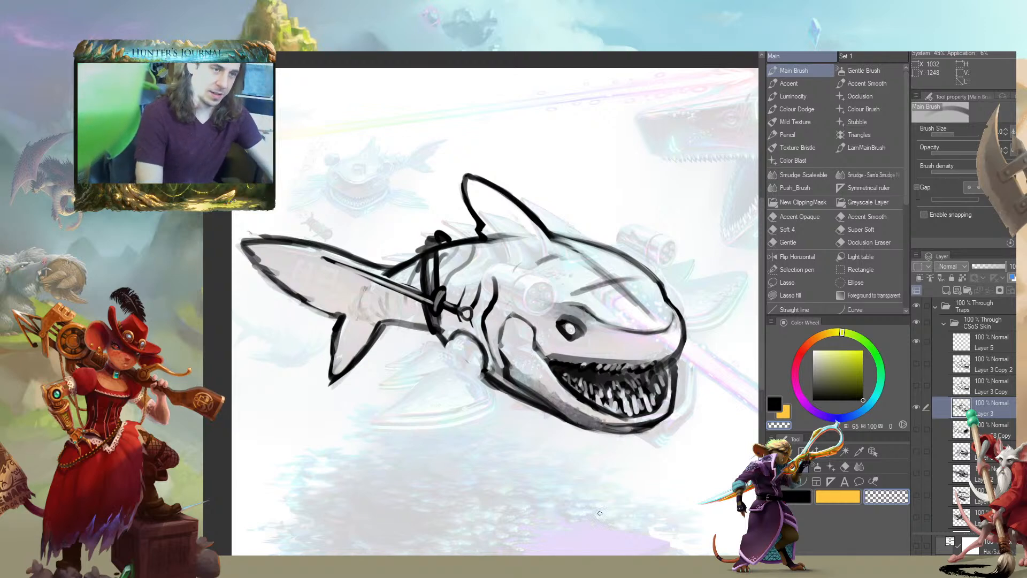
pyautogui.press('c')
pyautogui.moveTo(430, 296); pyautogui.dragTo(429, 305)
pyautogui.moveTo(381, 389); pyautogui.dragTo(349, 348)
pyautogui.moveTo(369, 302); pyautogui.dragTo(373, 314)
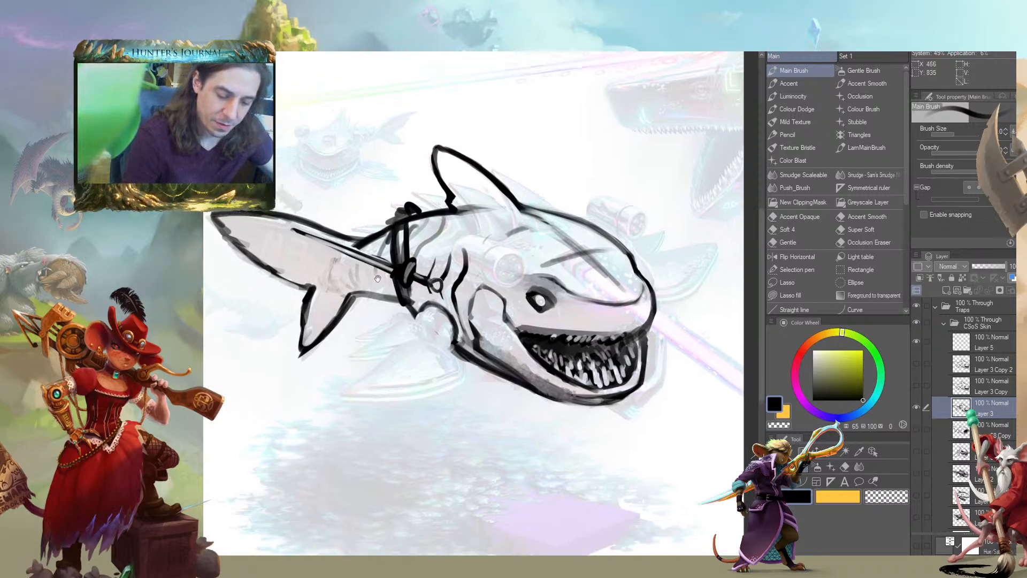
# Draw a short pectoral fin under the shark's body near the strap, cleaning its overlaps with transparent strokes
pyautogui.moveTo(311, 311); pyautogui.dragTo(400, 277)
pyautogui.moveTo(466, 354)
pyautogui.mouseDown()
pyautogui.moveTo(410, 344)
pyautogui.moveTo(431, 360)
pyautogui.mouseUp()
pyautogui.press('c')
pyautogui.moveTo(473, 289)
pyautogui.mouseDown()
pyautogui.moveTo(486, 274)
pyautogui.moveTo(520, 318)
pyautogui.moveTo(403, 271)
pyautogui.moveTo(470, 313)
pyautogui.mouseUp()
pyautogui.moveTo(417, 269)
pyautogui.mouseDown()
pyautogui.moveTo(456, 305)
pyautogui.moveTo(514, 325)
pyautogui.mouseUp()
pyautogui.press('c')
pyautogui.moveTo(426, 321)
pyautogui.mouseDown()
pyautogui.moveTo(397, 319)
pyautogui.moveTo(479, 343)
pyautogui.mouseUp()
pyautogui.press('c')
# Draw a dark cannon barrel hanging down from the pectoral fin and ending in an oval mouth
pyautogui.press('[')
pyautogui.moveTo(505, 297); pyautogui.dragTo(507, 314)
pyautogui.moveTo(483, 310)
pyautogui.mouseDown()
pyautogui.moveTo(511, 305)
pyautogui.moveTo(482, 328)
pyautogui.moveTo(490, 357)
pyautogui.moveTo(460, 337)
pyautogui.moveTo(469, 381)
pyautogui.moveTo(461, 382)
pyautogui.mouseUp()
pyautogui.moveTo(506, 355); pyautogui.dragTo(446, 379)
pyautogui.moveTo(511, 368)
pyautogui.mouseDown()
pyautogui.moveTo(522, 397)
pyautogui.moveTo(512, 402)
pyautogui.moveTo(509, 385)
pyautogui.moveTo(516, 413)
pyautogui.moveTo(528, 410)
pyautogui.moveTo(493, 435)
pyautogui.mouseUp()
pyautogui.moveTo(495, 436)
pyautogui.mouseDown()
pyautogui.moveTo(490, 372)
pyautogui.moveTo(512, 357)
pyautogui.mouseUp()
pyautogui.moveTo(507, 366); pyautogui.dragTo(528, 409)
pyautogui.moveTo(508, 358); pyautogui.dragTo(511, 376)
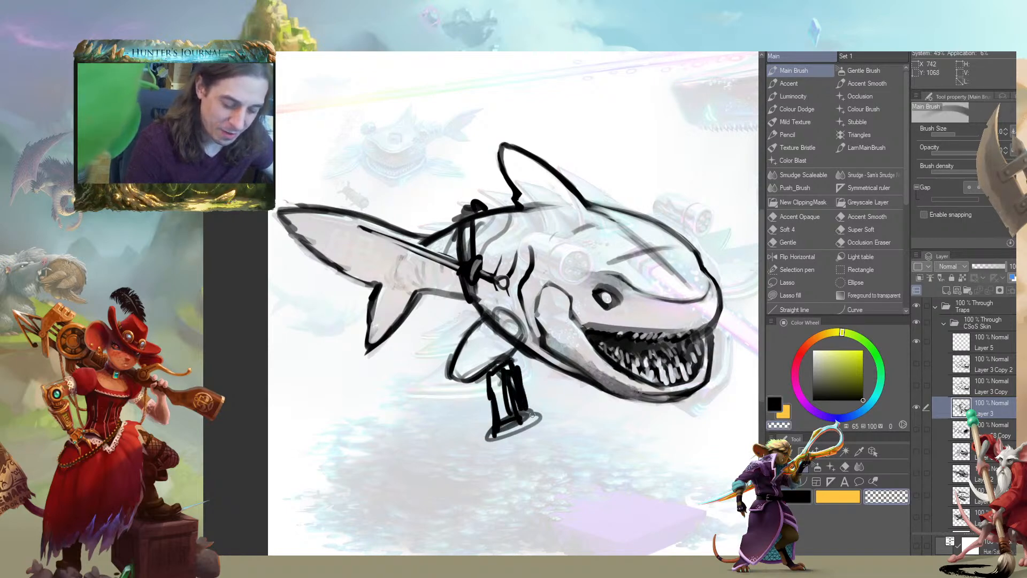
pyautogui.moveTo(510, 422); pyautogui.dragTo(527, 428)
pyautogui.moveTo(489, 436)
pyautogui.mouseDown()
pyautogui.moveTo(524, 429)
pyautogui.moveTo(487, 437)
pyautogui.mouseUp()
pyautogui.moveTo(487, 429)
pyautogui.mouseDown()
pyautogui.moveTo(531, 420)
pyautogui.moveTo(518, 427)
pyautogui.moveTo(525, 404)
pyautogui.mouseUp()
# Darken the barrel's flared rim and add a round black knob at the rear end of the fin
pyautogui.press('c')
pyautogui.moveTo(520, 371)
pyautogui.mouseDown()
pyautogui.moveTo(528, 403)
pyautogui.moveTo(518, 366)
pyautogui.mouseUp()
pyautogui.moveTo(479, 422)
pyautogui.mouseDown()
pyautogui.moveTo(485, 429)
pyautogui.moveTo(474, 380)
pyautogui.mouseUp()
pyautogui.press('c')
pyautogui.moveTo(471, 381); pyautogui.dragTo(485, 389)
pyautogui.moveTo(454, 349)
pyautogui.mouseDown()
pyautogui.moveTo(439, 364)
pyautogui.moveTo(448, 373)
pyautogui.moveTo(455, 347)
pyautogui.mouseUp()
pyautogui.moveTo(491, 389); pyautogui.dragTo(498, 421)
pyautogui.moveTo(498, 422)
pyautogui.mouseDown()
pyautogui.moveTo(502, 374)
pyautogui.moveTo(508, 417)
pyautogui.mouseUp()
pyautogui.moveTo(408, 423); pyautogui.dragTo(394, 379)
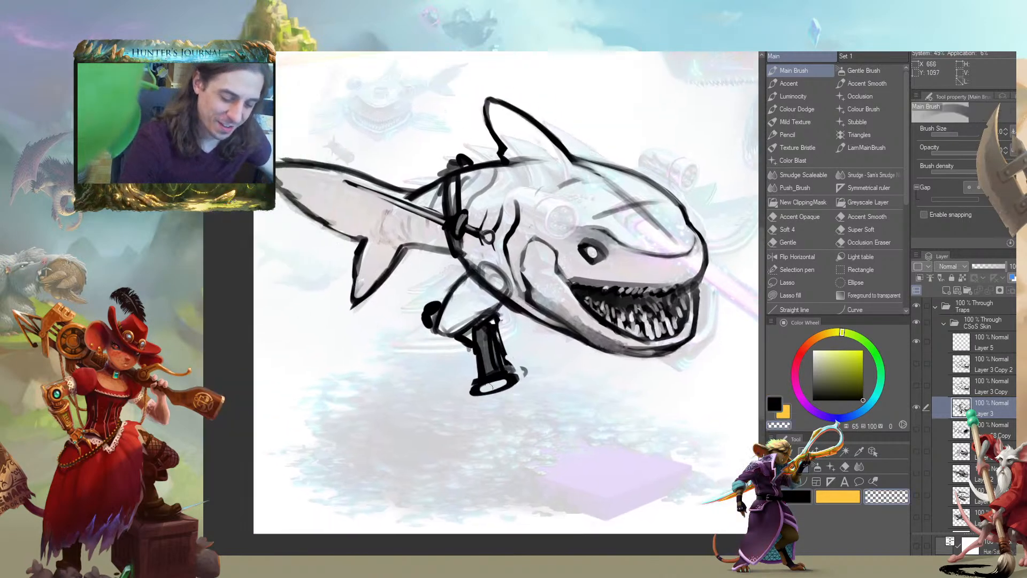
pyautogui.moveTo(576, 230); pyautogui.dragTo(541, 271)
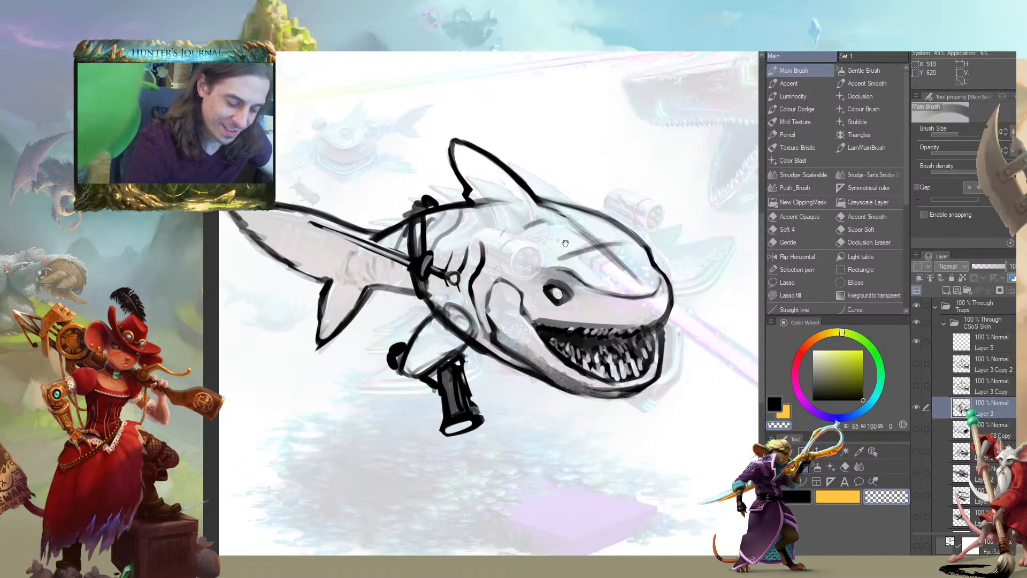
pyautogui.press('c')
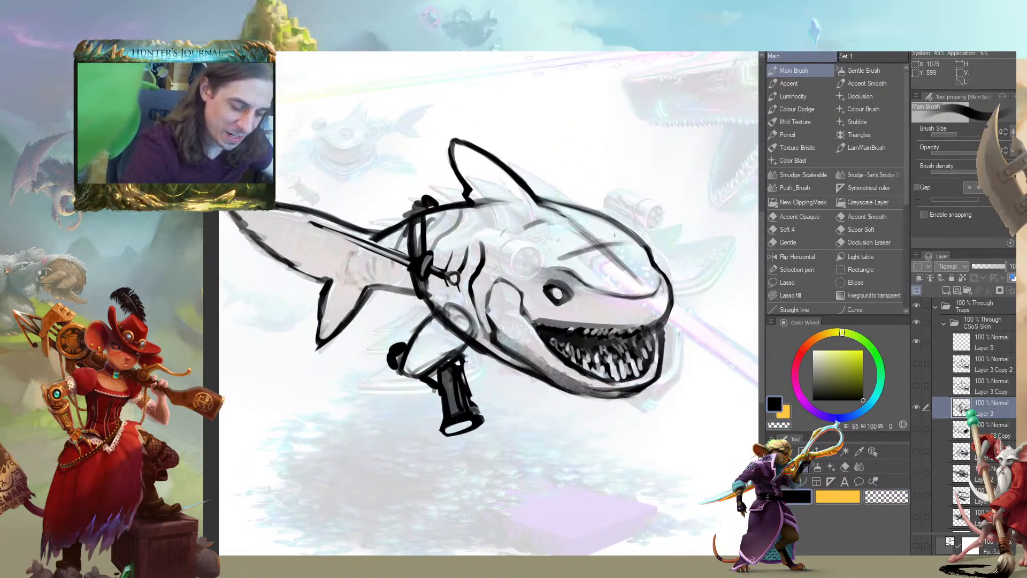
pyautogui.moveTo(629, 227); pyautogui.dragTo(581, 267)
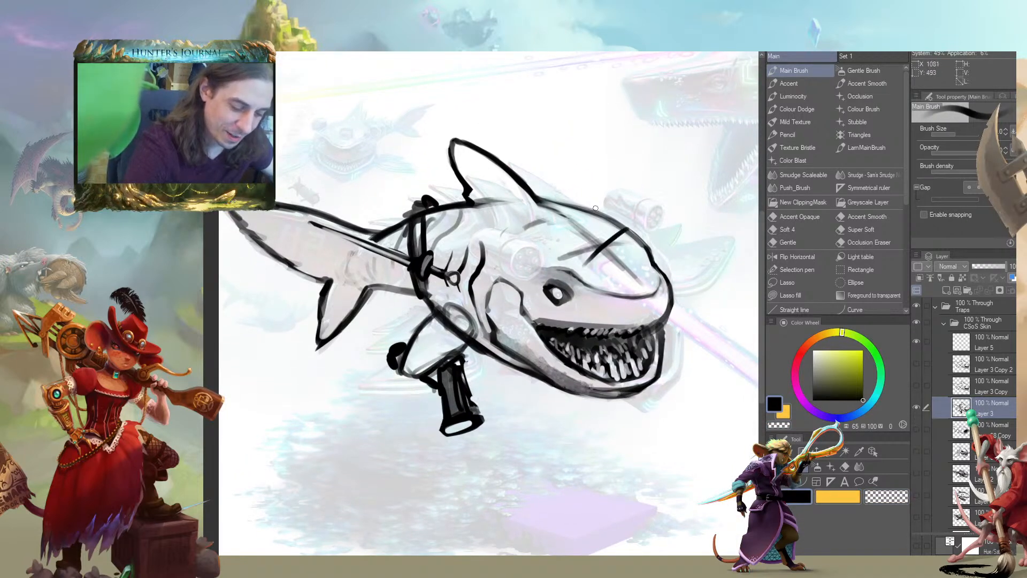
pyautogui.hotkey('ctrl', 'z')
pyautogui.moveTo(628, 231)
pyautogui.mouseDown()
pyautogui.moveTo(582, 275)
pyautogui.moveTo(551, 275)
pyautogui.moveTo(568, 306)
pyautogui.moveTo(537, 289)
pyautogui.moveTo(551, 275)
pyautogui.moveTo(559, 292)
pyautogui.moveTo(571, 283)
pyautogui.moveTo(544, 307)
pyautogui.moveTo(572, 286)
pyautogui.mouseUp()
pyautogui.hotkey('ctrl', 'z')
# Draw a black eyepatch with a strap across the shark's head, marked with a skull-and-crossbones emblem in transparent strokes
pyautogui.moveTo(557, 300)
pyautogui.mouseDown()
pyautogui.moveTo(435, 314)
pyautogui.moveTo(395, 305)
pyautogui.mouseUp()
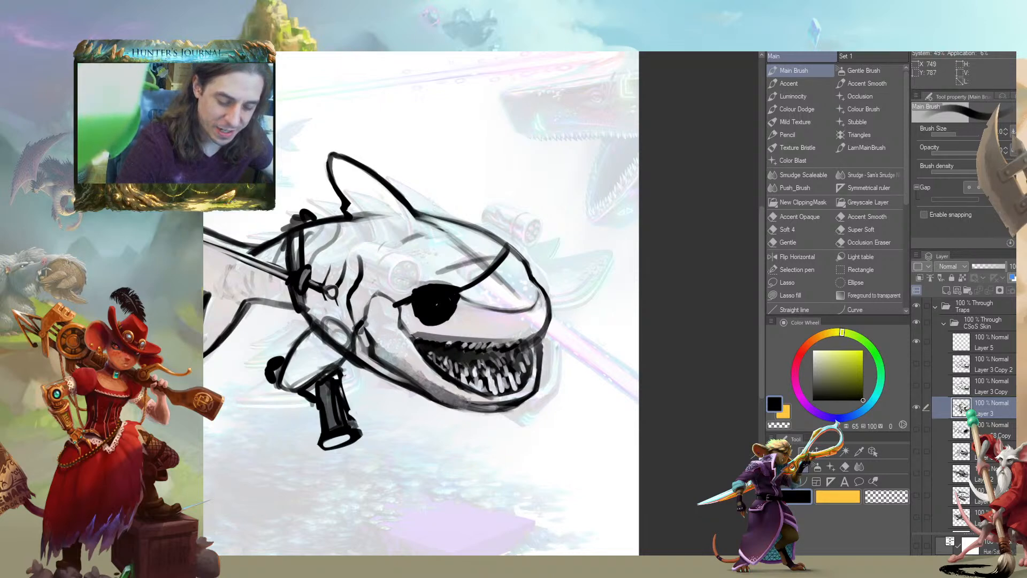
pyautogui.moveTo(395, 308)
pyautogui.mouseDown()
pyautogui.moveTo(429, 300)
pyautogui.moveTo(421, 290)
pyautogui.moveTo(431, 306)
pyautogui.moveTo(410, 308)
pyautogui.moveTo(412, 259)
pyautogui.mouseUp()
pyautogui.press('c')
pyautogui.press('c')
pyautogui.press('c')
pyautogui.press('c')
pyautogui.press(']')
pyautogui.press(']')
pyautogui.press('c')
pyautogui.press('c')
pyautogui.moveTo(413, 247)
pyautogui.mouseDown()
pyautogui.moveTo(350, 231)
pyautogui.moveTo(430, 240)
pyautogui.mouseUp()
pyautogui.press('c')
pyautogui.moveTo(291, 273)
pyautogui.mouseDown()
pyautogui.moveTo(279, 241)
pyautogui.moveTo(392, 288)
pyautogui.moveTo(377, 272)
pyautogui.moveTo(368, 271)
pyautogui.moveTo(399, 292)
pyautogui.moveTo(401, 273)
pyautogui.moveTo(403, 287)
pyautogui.mouseUp()
pyautogui.press('c')
pyautogui.press(']')
pyautogui.press('c')
pyautogui.press('c')
pyautogui.moveTo(452, 415); pyautogui.dragTo(497, 455)
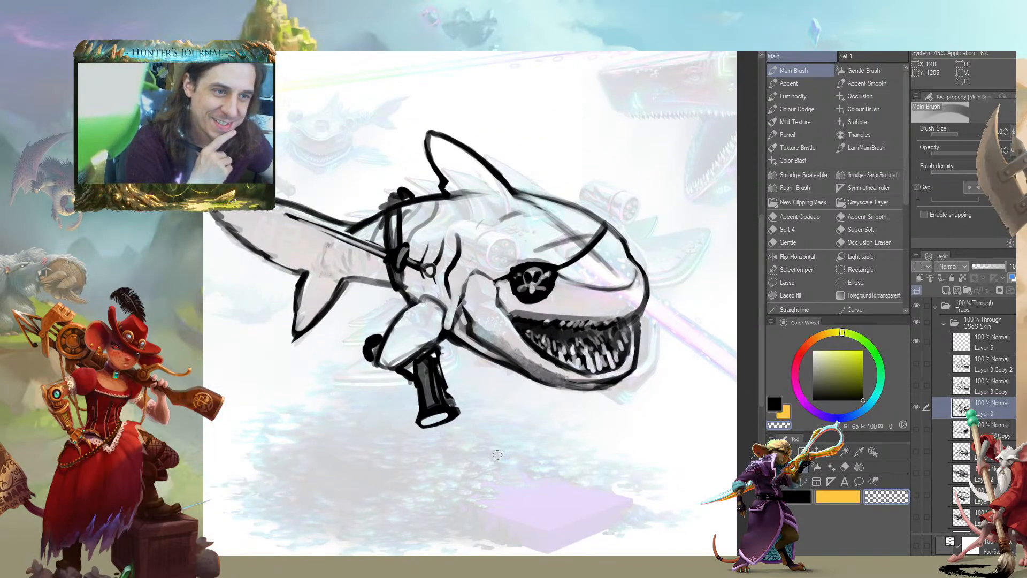
# Erase the strap's upper part above the knot and redraw it as two curved lines wrapping over the shark's back
pyautogui.moveTo(307, 334); pyautogui.dragTo(348, 347)
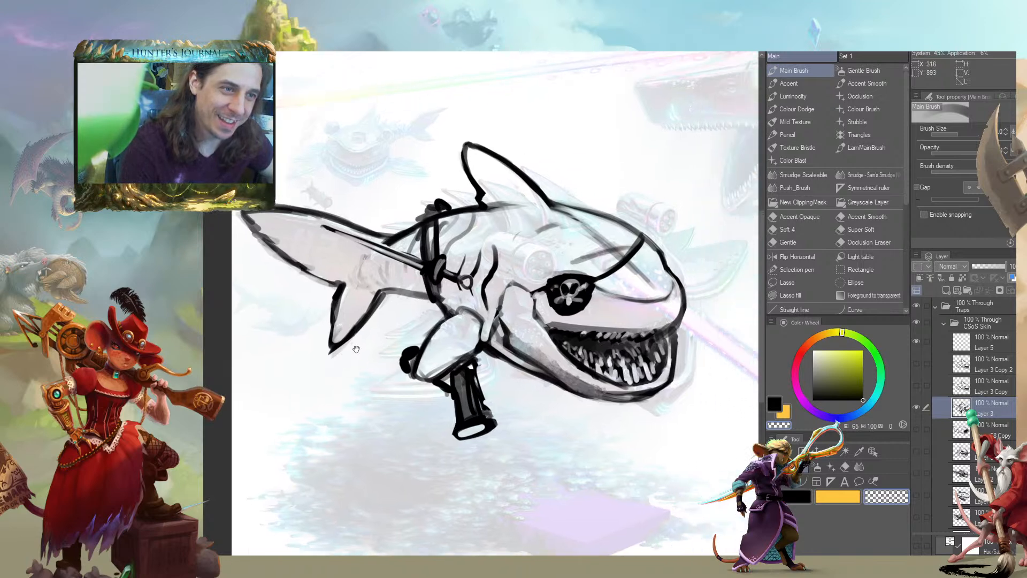
pyautogui.moveTo(440, 239)
pyautogui.mouseDown()
pyautogui.moveTo(442, 274)
pyautogui.moveTo(428, 265)
pyautogui.moveTo(451, 234)
pyautogui.mouseUp()
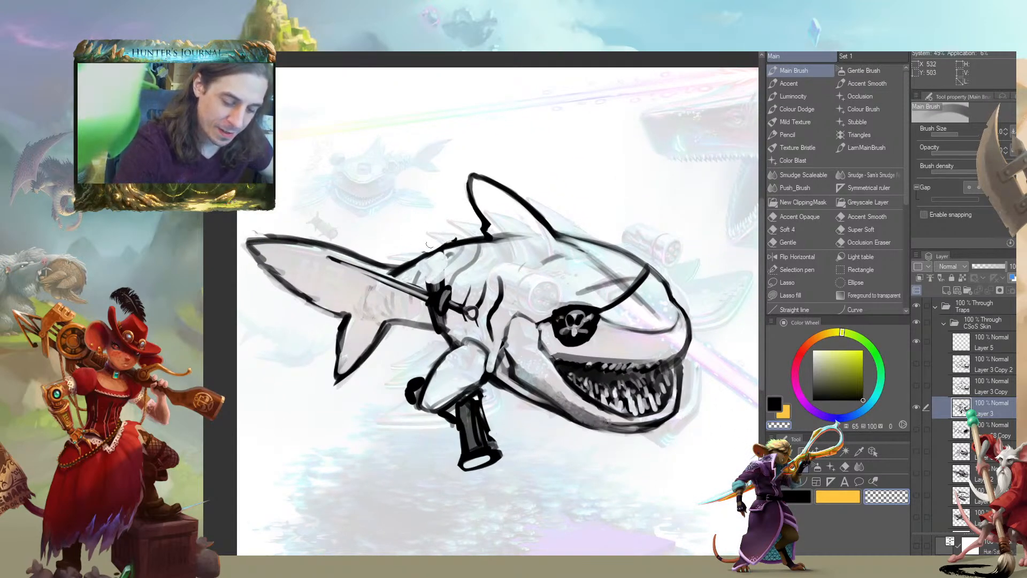
pyautogui.press('c')
pyautogui.moveTo(442, 282)
pyautogui.mouseDown()
pyautogui.moveTo(466, 246)
pyautogui.moveTo(443, 285)
pyautogui.moveTo(445, 263)
pyautogui.moveTo(434, 286)
pyautogui.moveTo(445, 263)
pyautogui.moveTo(428, 279)
pyautogui.moveTo(432, 271)
pyautogui.mouseUp()
pyautogui.press('c')
pyautogui.moveTo(460, 246); pyautogui.dragTo(438, 284)
pyautogui.moveTo(459, 247); pyautogui.dragTo(437, 285)
pyautogui.moveTo(416, 481); pyautogui.dragTo(370, 466)
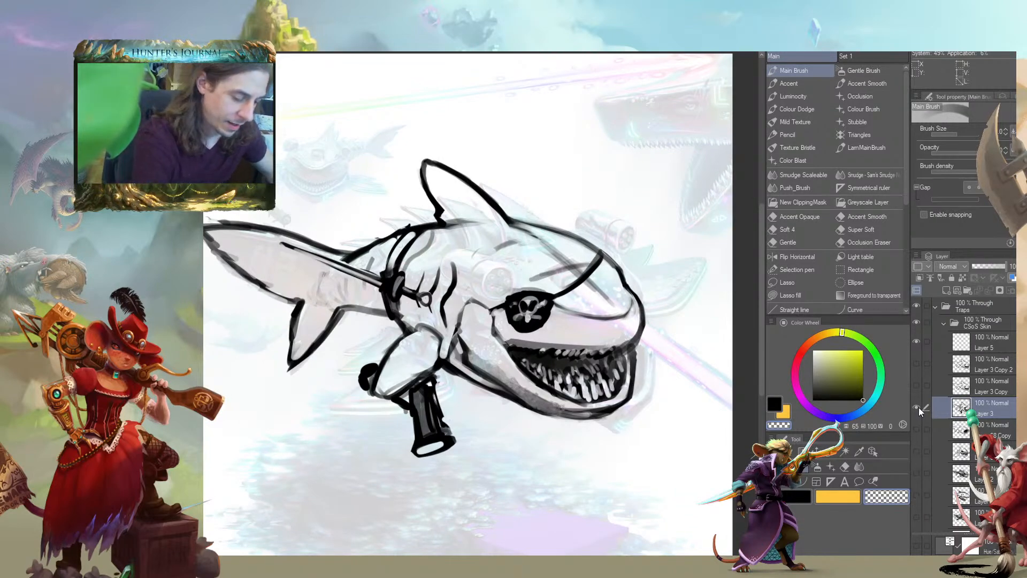
# Hide the white layer fading the painting and toggle the Layer 3 sketch to compare it with the painted shark
pyautogui.scroll(-3, 1014, 432)
pyautogui.click(916, 387)
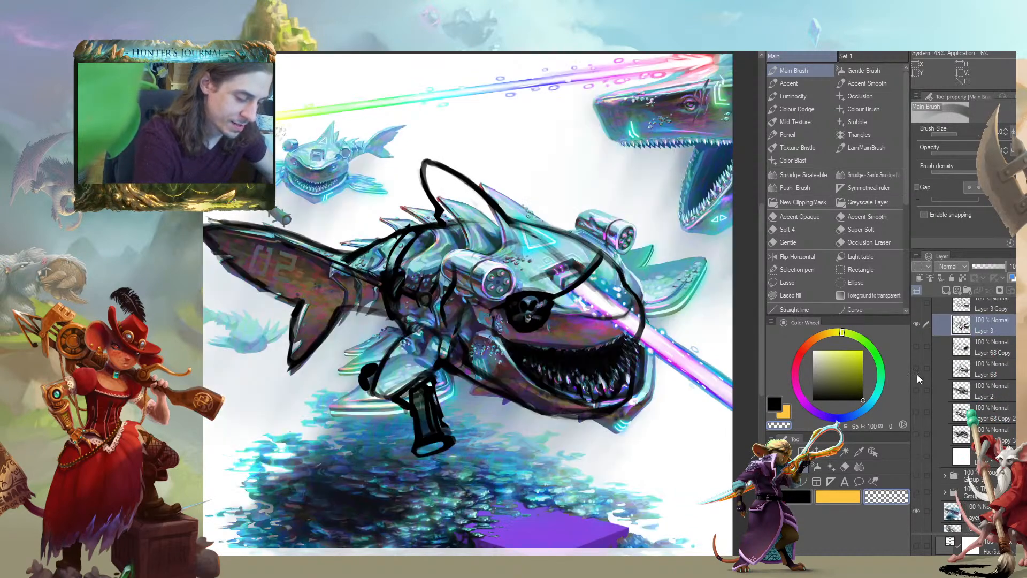
pyautogui.click(916, 323)
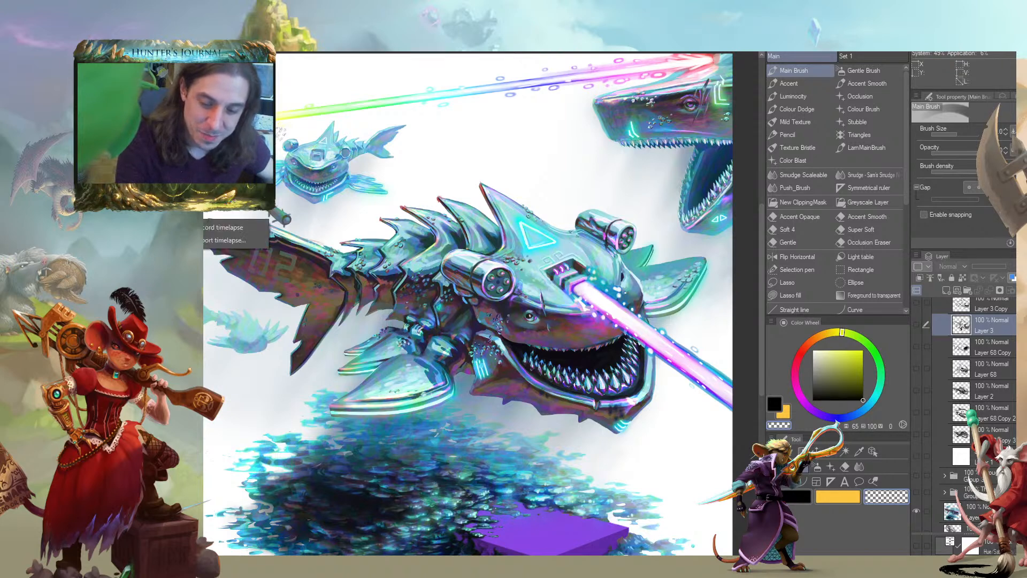
pyautogui.press('Escape')
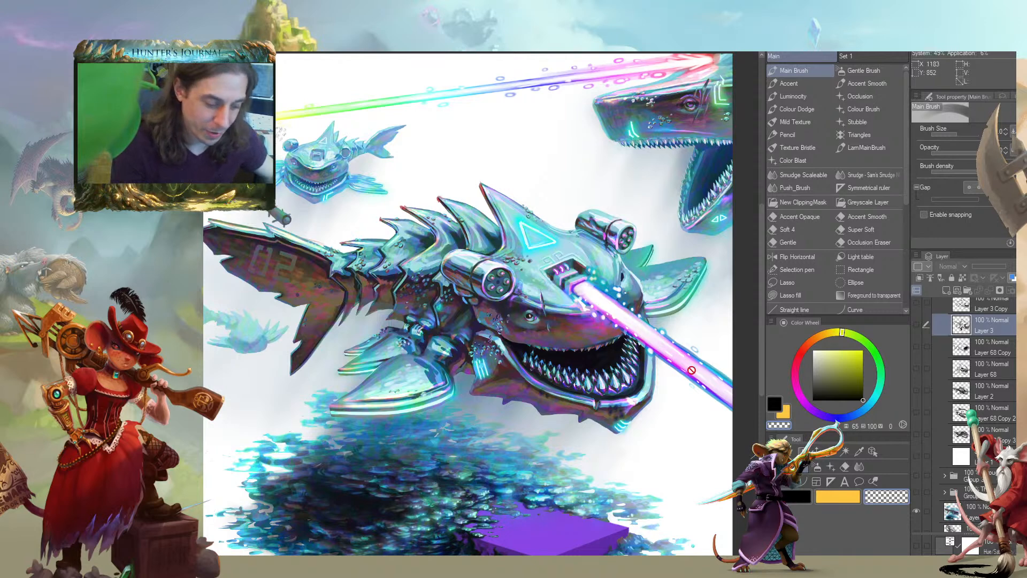
pyautogui.click(916, 323)
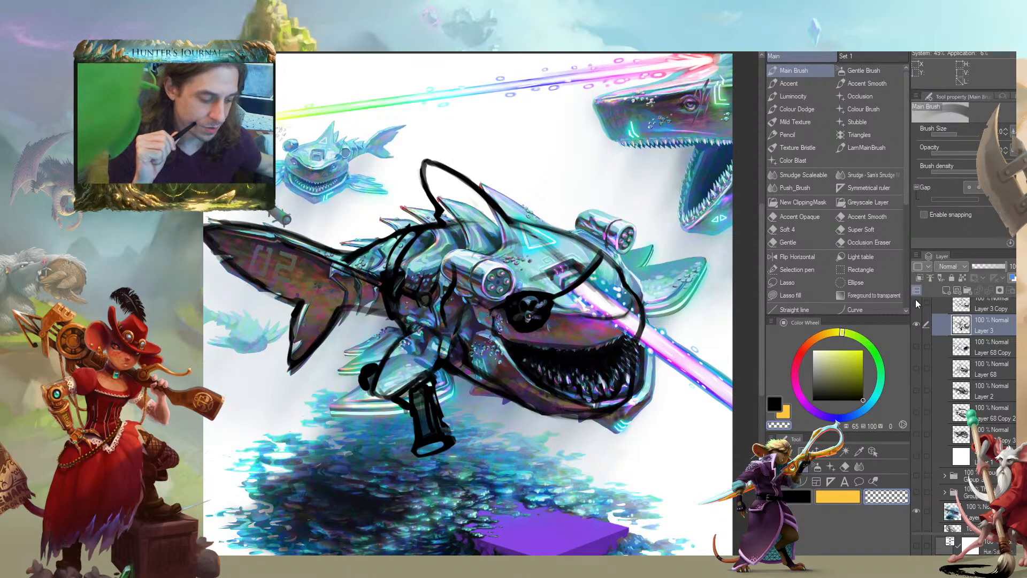
# Hide the Layer 3 sketch, show the white fading layer again and select Layer 5 for a new sketch
pyautogui.click(916, 324)
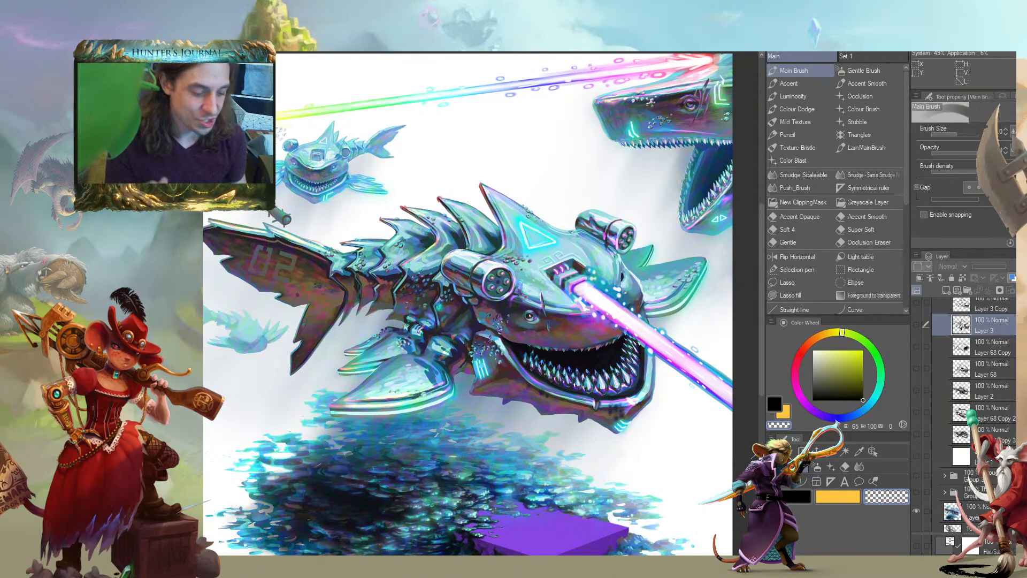
pyautogui.click(916, 455)
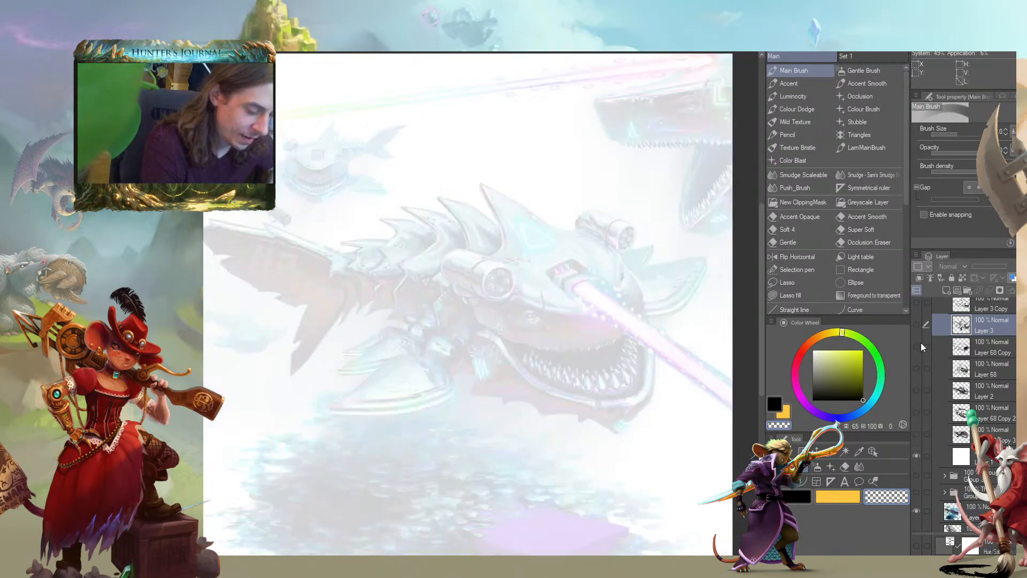
pyautogui.scroll(3, 963, 406)
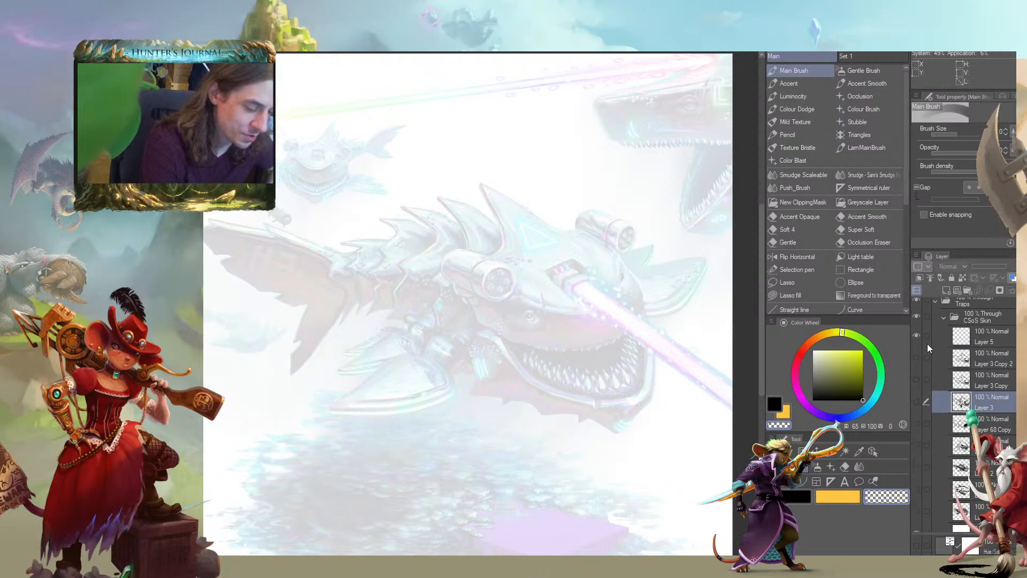
pyautogui.click(940, 336)
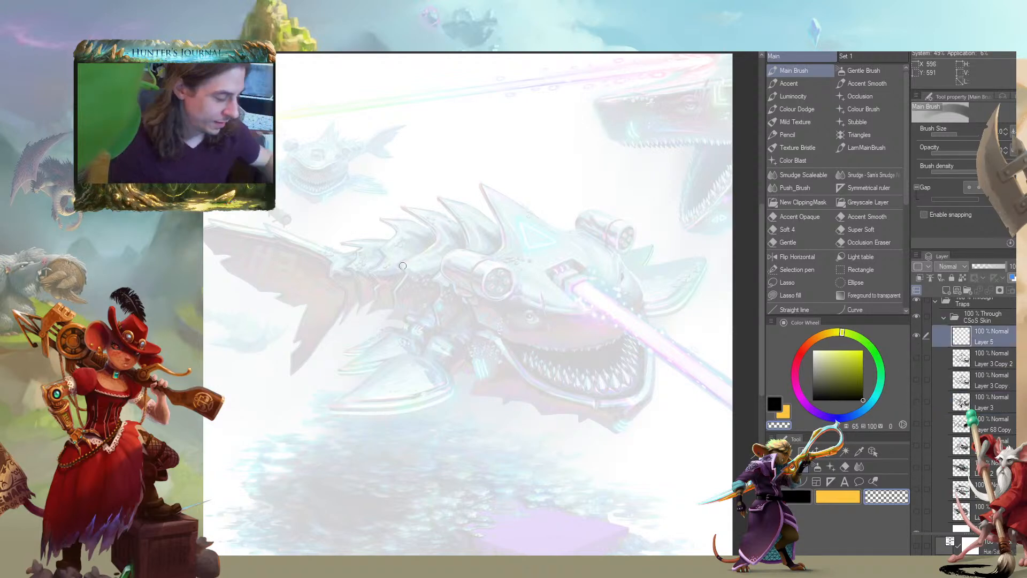
# Sketch thin rough curves for a wide mouth and snout over the faded painting on Layer 5, using a smaller brush
pyautogui.press('c')
pyautogui.moveTo(266, 326); pyautogui.dragTo(242, 316)
pyautogui.press('[')
pyautogui.press('[')
pyautogui.press('[')
pyautogui.moveTo(618, 304)
pyautogui.mouseDown()
pyautogui.moveTo(632, 383)
pyautogui.moveTo(599, 417)
pyautogui.moveTo(530, 410)
pyautogui.moveTo(459, 366)
pyautogui.mouseUp()
pyautogui.moveTo(497, 395)
pyautogui.mouseDown()
pyautogui.moveTo(626, 304)
pyautogui.moveTo(640, 348)
pyautogui.moveTo(483, 388)
pyautogui.moveTo(632, 351)
pyautogui.mouseUp()
pyautogui.moveTo(624, 291); pyautogui.dragTo(480, 322)
pyautogui.moveTo(610, 253)
pyautogui.mouseDown()
pyautogui.moveTo(623, 287)
pyautogui.moveTo(604, 240)
pyautogui.mouseUp()
pyautogui.moveTo(601, 232)
pyautogui.mouseDown()
pyautogui.moveTo(582, 281)
pyautogui.moveTo(494, 319)
pyautogui.mouseUp()
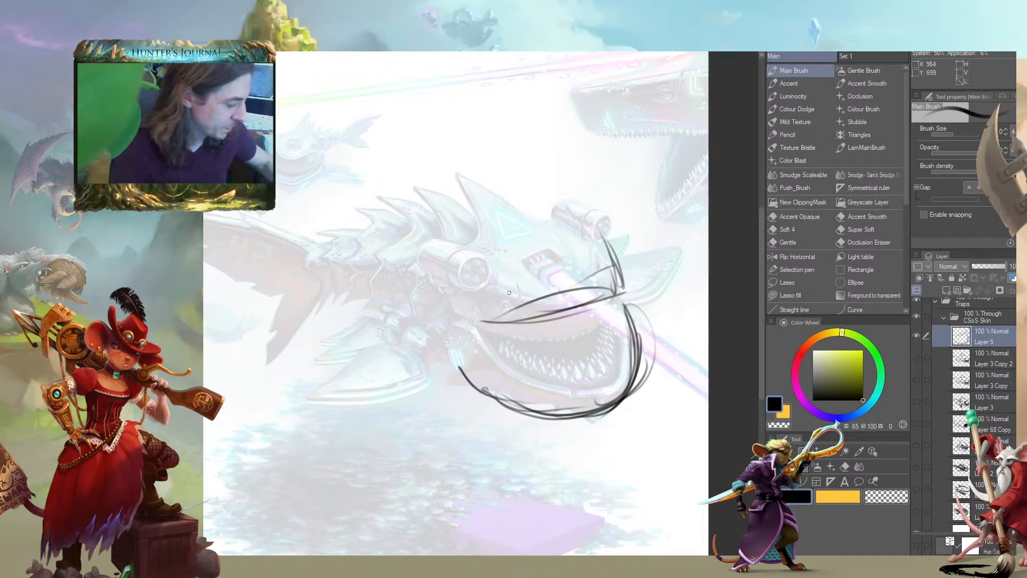
# Erase the rough mouth and snout curves from Layer 5 with a larger transparent brush
pyautogui.press('c')
pyautogui.press(']')
pyautogui.press(']')
pyautogui.press(']')
pyautogui.press(']')
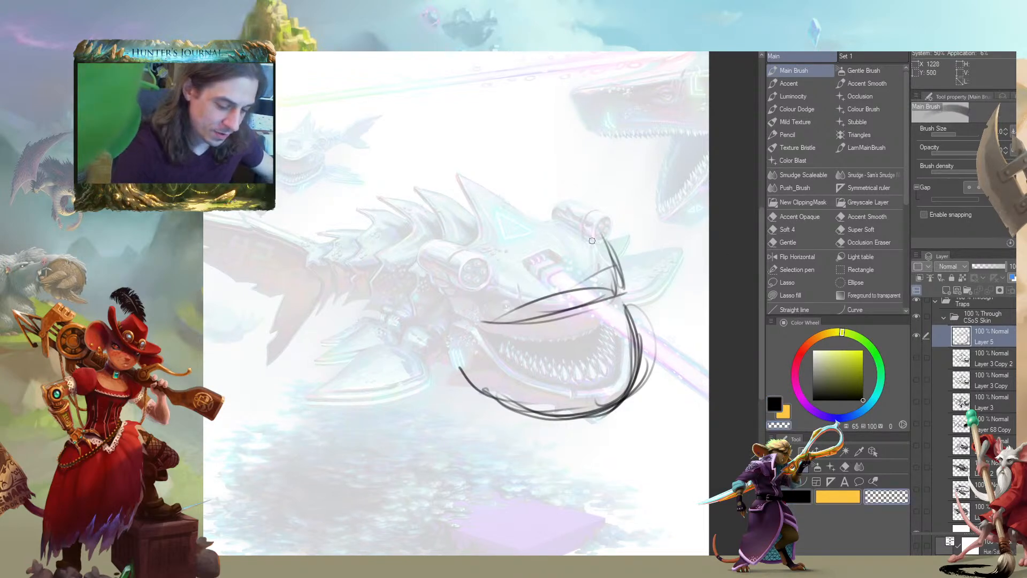
pyautogui.moveTo(551, 295)
pyautogui.mouseDown()
pyautogui.moveTo(557, 307)
pyautogui.moveTo(615, 278)
pyautogui.moveTo(634, 396)
pyautogui.moveTo(554, 414)
pyautogui.moveTo(523, 442)
pyautogui.mouseUp()
# Draw a thick curved lower jaw on Layer 5 and clean its line with a transparent stroke
pyautogui.press('c')
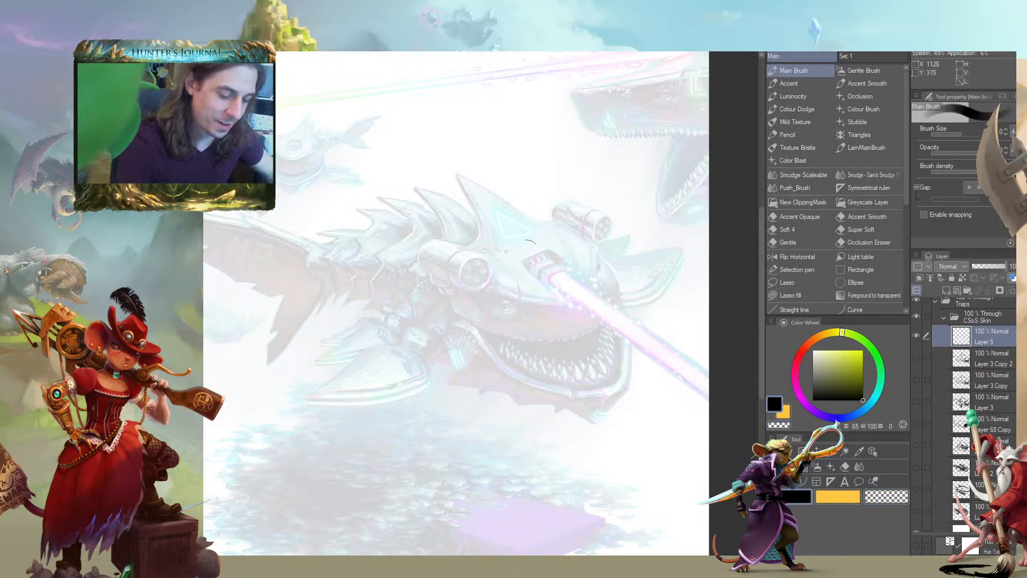
pyautogui.moveTo(440, 316); pyautogui.dragTo(470, 279)
pyautogui.moveTo(561, 285); pyautogui.dragTo(548, 311)
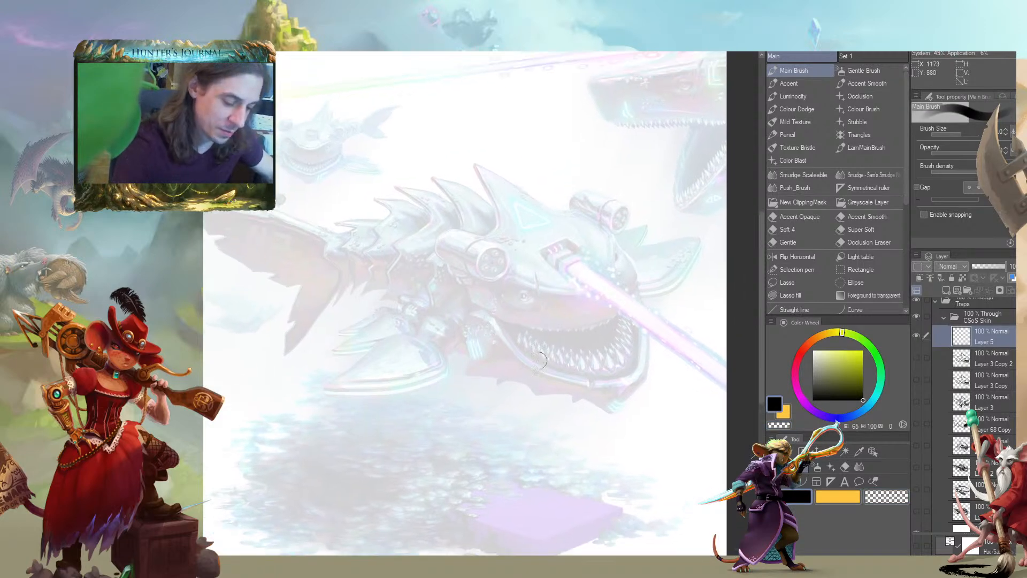
pyautogui.moveTo(479, 367)
pyautogui.mouseDown()
pyautogui.moveTo(544, 304)
pyautogui.moveTo(490, 335)
pyautogui.moveTo(492, 343)
pyautogui.moveTo(599, 253)
pyautogui.moveTo(624, 267)
pyautogui.moveTo(629, 293)
pyautogui.moveTo(590, 257)
pyautogui.moveTo(564, 368)
pyautogui.mouseUp()
pyautogui.moveTo(486, 379)
pyautogui.mouseDown()
pyautogui.moveTo(609, 357)
pyautogui.moveTo(599, 389)
pyautogui.moveTo(644, 364)
pyautogui.moveTo(610, 342)
pyautogui.moveTo(648, 350)
pyautogui.moveTo(654, 381)
pyautogui.moveTo(615, 404)
pyautogui.moveTo(463, 374)
pyautogui.moveTo(477, 360)
pyautogui.moveTo(547, 369)
pyautogui.moveTo(597, 361)
pyautogui.mouseUp()
pyautogui.press('c')
pyautogui.moveTo(583, 366); pyautogui.dragTo(484, 380)
pyautogui.press('c')
# Draw a wide-open mouth arching steeply above the lower jaw and add long teeth inside it
pyautogui.moveTo(541, 338)
pyautogui.mouseDown()
pyautogui.moveTo(540, 328)
pyautogui.moveTo(466, 393)
pyautogui.moveTo(522, 328)
pyautogui.moveTo(623, 255)
pyautogui.mouseUp()
pyautogui.moveTo(505, 347)
pyautogui.mouseDown()
pyautogui.moveTo(595, 256)
pyautogui.moveTo(619, 252)
pyautogui.mouseUp()
pyautogui.moveTo(620, 256)
pyautogui.mouseDown()
pyautogui.moveTo(602, 325)
pyautogui.moveTo(573, 266)
pyautogui.moveTo(516, 337)
pyautogui.moveTo(552, 275)
pyautogui.mouseUp()
pyautogui.moveTo(594, 300)
pyautogui.mouseDown()
pyautogui.moveTo(576, 255)
pyautogui.moveTo(608, 249)
pyautogui.mouseUp()
pyautogui.moveTo(628, 306); pyautogui.dragTo(637, 249)
pyautogui.moveTo(654, 342)
pyautogui.mouseDown()
pyautogui.moveTo(652, 284)
pyautogui.moveTo(656, 353)
pyautogui.mouseUp()
pyautogui.moveTo(638, 322); pyautogui.dragTo(621, 375)
pyautogui.moveTo(589, 337); pyautogui.dragTo(583, 383)
pyautogui.moveTo(576, 334)
pyautogui.mouseDown()
pyautogui.moveTo(569, 380)
pyautogui.moveTo(551, 386)
pyautogui.moveTo(534, 361)
pyautogui.mouseUp()
pyautogui.moveTo(526, 377); pyautogui.dragTo(519, 365)
# Draw the rounded outline of the anglerfish's head from above the mouth around to its back
pyautogui.moveTo(592, 205)
pyautogui.mouseDown()
pyautogui.moveTo(579, 190)
pyautogui.moveTo(592, 216)
pyautogui.moveTo(554, 181)
pyautogui.moveTo(473, 185)
pyautogui.moveTo(430, 211)
pyautogui.mouseUp()
pyautogui.moveTo(479, 197)
pyautogui.mouseDown()
pyautogui.moveTo(521, 190)
pyautogui.moveTo(428, 240)
pyautogui.mouseUp()
pyautogui.moveTo(484, 178)
pyautogui.mouseDown()
pyautogui.moveTo(409, 262)
pyautogui.moveTo(405, 298)
pyautogui.mouseUp()
pyautogui.moveTo(401, 267); pyautogui.dragTo(391, 308)
pyautogui.moveTo(387, 339)
pyautogui.mouseDown()
pyautogui.moveTo(380, 372)
pyautogui.moveTo(396, 424)
pyautogui.mouseUp()
# Draw a tall curved lure stalk rising from the top of the head and drooping to a tip in front
pyautogui.moveTo(527, 219); pyautogui.dragTo(505, 258)
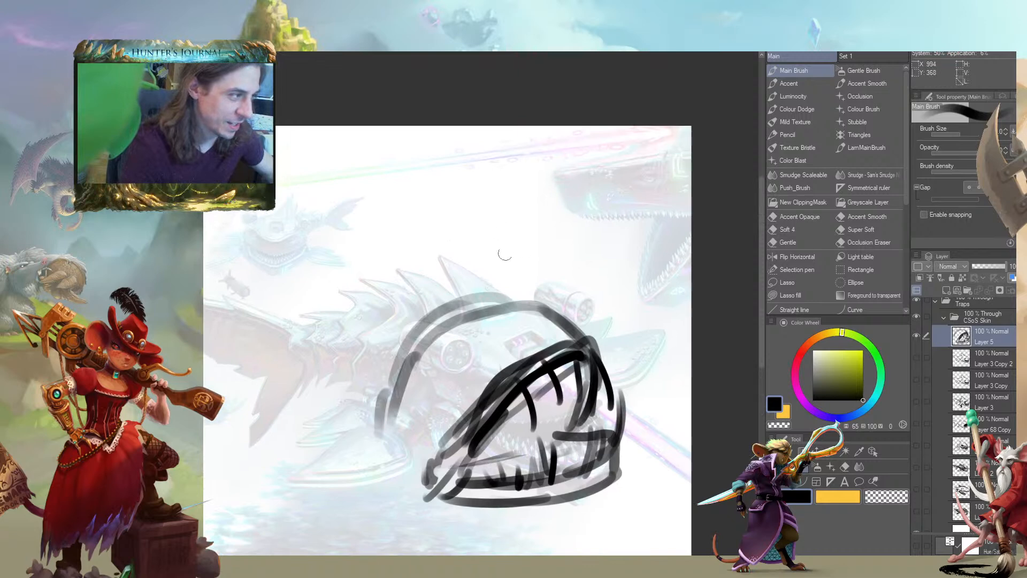
pyautogui.moveTo(509, 186); pyautogui.dragTo(485, 224)
pyautogui.moveTo(483, 361)
pyautogui.mouseDown()
pyautogui.moveTo(454, 350)
pyautogui.moveTo(474, 270)
pyautogui.moveTo(551, 249)
pyautogui.moveTo(591, 350)
pyautogui.moveTo(559, 327)
pyautogui.moveTo(540, 256)
pyautogui.moveTo(519, 248)
pyautogui.moveTo(479, 277)
pyautogui.moveTo(468, 337)
pyautogui.mouseUp()
pyautogui.moveTo(408, 365); pyautogui.dragTo(446, 241)
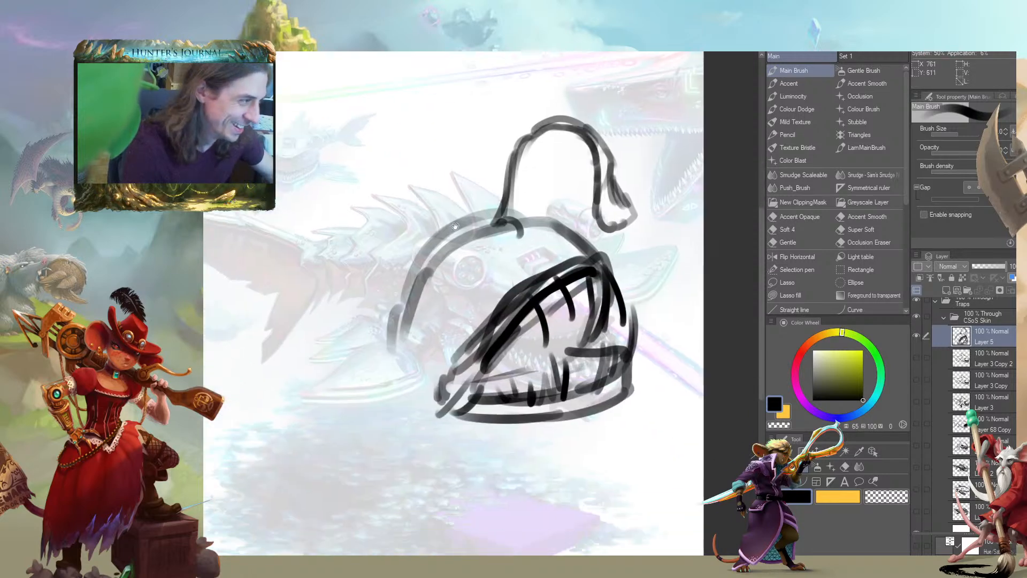
# Draw a round dark eye behind the mouth and lighten its centre with a transparent stroke
pyautogui.moveTo(460, 288)
pyautogui.mouseDown()
pyautogui.moveTo(466, 274)
pyautogui.moveTo(458, 276)
pyautogui.mouseUp()
pyautogui.moveTo(401, 252); pyautogui.dragTo(415, 241)
pyautogui.press('c')
pyautogui.moveTo(475, 261)
pyautogui.mouseDown()
pyautogui.moveTo(474, 283)
pyautogui.moveTo(463, 287)
pyautogui.moveTo(483, 253)
pyautogui.moveTo(476, 243)
pyautogui.moveTo(482, 269)
pyautogui.moveTo(475, 256)
pyautogui.moveTo(464, 266)
pyautogui.moveTo(483, 256)
pyautogui.moveTo(478, 244)
pyautogui.moveTo(462, 281)
pyautogui.moveTo(474, 245)
pyautogui.moveTo(467, 240)
pyautogui.moveTo(454, 279)
pyautogui.mouseUp()
pyautogui.press('c')
pyautogui.press('c')
pyautogui.press('c')
pyautogui.press('c')
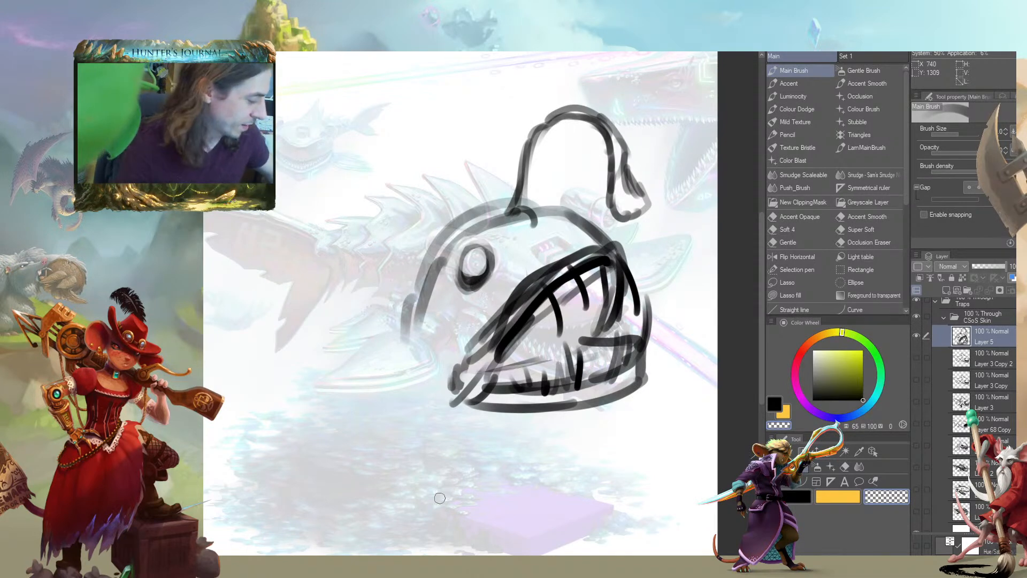
# Reinforce the rising part of the lure stalk with repeated black strokes
pyautogui.press('c')
pyautogui.moveTo(527, 208); pyautogui.dragTo(535, 144)
pyautogui.moveTo(526, 180); pyautogui.dragTo(545, 121)
pyautogui.moveTo(532, 146)
pyautogui.mouseDown()
pyautogui.moveTo(546, 119)
pyautogui.moveTo(568, 111)
pyautogui.mouseUp()
pyautogui.moveTo(530, 158)
pyautogui.mouseDown()
pyautogui.moveTo(543, 124)
pyautogui.moveTo(583, 113)
pyautogui.mouseUp()
pyautogui.moveTo(535, 160); pyautogui.dragTo(561, 113)
pyautogui.moveTo(519, 176); pyautogui.dragTo(556, 109)
# Clean up the lure with transparent strokes and redraw its drooping end as a closed rounded bulb
pyautogui.press('c')
pyautogui.moveTo(519, 199); pyautogui.dragTo(526, 151)
pyautogui.moveTo(520, 196)
pyautogui.mouseDown()
pyautogui.moveTo(537, 133)
pyautogui.moveTo(595, 115)
pyautogui.moveTo(630, 192)
pyautogui.moveTo(624, 185)
pyautogui.mouseUp()
pyautogui.moveTo(621, 133); pyautogui.dragTo(643, 215)
pyautogui.press('c')
pyautogui.moveTo(631, 176)
pyautogui.mouseDown()
pyautogui.moveTo(633, 216)
pyautogui.moveTo(611, 175)
pyautogui.moveTo(610, 143)
pyautogui.moveTo(621, 143)
pyautogui.moveTo(587, 107)
pyautogui.mouseUp()
pyautogui.moveTo(375, 191); pyautogui.dragTo(318, 142)
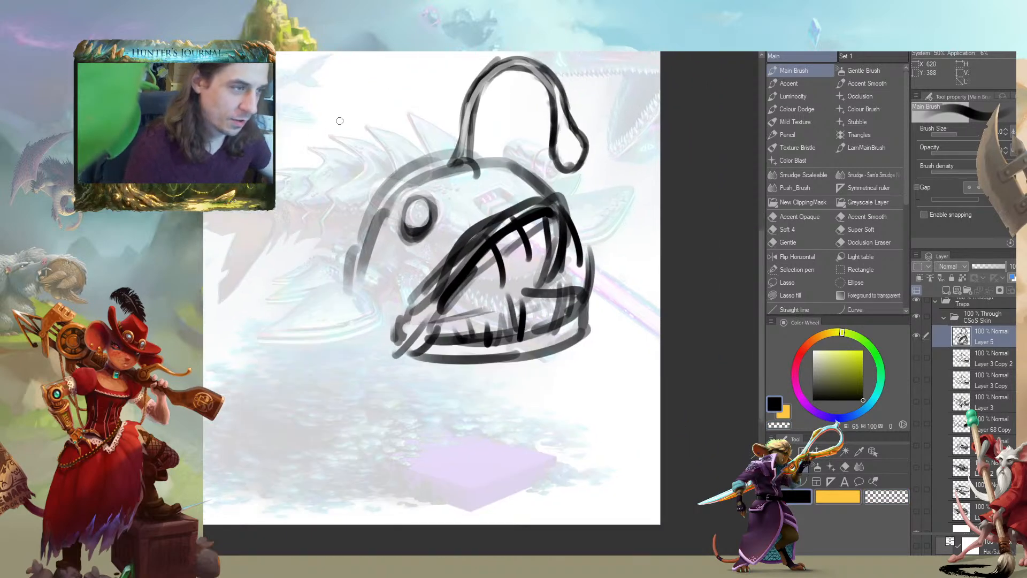
# Carve light tooth shapes into the upper and lower jaws with transparent strokes
pyautogui.press('c')
pyautogui.moveTo(561, 291); pyautogui.dragTo(552, 337)
pyautogui.moveTo(572, 295)
pyautogui.mouseDown()
pyautogui.moveTo(562, 327)
pyautogui.moveTo(568, 319)
pyautogui.mouseUp()
pyautogui.moveTo(588, 270); pyautogui.dragTo(574, 320)
pyautogui.moveTo(590, 263)
pyautogui.mouseDown()
pyautogui.moveTo(574, 324)
pyautogui.moveTo(508, 345)
pyautogui.moveTo(458, 315)
pyautogui.mouseUp()
pyautogui.moveTo(503, 272)
pyautogui.mouseDown()
pyautogui.moveTo(479, 235)
pyautogui.moveTo(527, 245)
pyautogui.moveTo(539, 201)
pyautogui.moveTo(562, 235)
pyautogui.moveTo(529, 213)
pyautogui.moveTo(514, 236)
pyautogui.moveTo(491, 231)
pyautogui.moveTo(474, 283)
pyautogui.mouseUp()
pyautogui.moveTo(456, 256); pyautogui.dragTo(464, 276)
pyautogui.moveTo(299, 481); pyautogui.dragTo(304, 509)
pyautogui.moveTo(278, 437); pyautogui.dragTo(329, 431)
# Build up the rounded body and gill area behind the head with broad curved black and transparent strokes
pyautogui.press('c')
pyautogui.moveTo(447, 200)
pyautogui.mouseDown()
pyautogui.moveTo(412, 256)
pyautogui.moveTo(393, 321)
pyautogui.moveTo(423, 385)
pyautogui.moveTo(407, 246)
pyautogui.moveTo(377, 225)
pyautogui.moveTo(370, 321)
pyautogui.moveTo(399, 347)
pyautogui.mouseUp()
pyautogui.press('c')
pyautogui.moveTo(432, 232); pyautogui.dragTo(394, 309)
pyautogui.moveTo(417, 216); pyautogui.dragTo(397, 331)
pyautogui.moveTo(424, 207); pyautogui.dragTo(387, 320)
pyautogui.moveTo(383, 389); pyautogui.dragTo(433, 352)
pyautogui.moveTo(473, 321)
pyautogui.mouseDown()
pyautogui.moveTo(438, 364)
pyautogui.moveTo(409, 321)
pyautogui.moveTo(409, 291)
pyautogui.moveTo(406, 342)
pyautogui.moveTo(430, 380)
pyautogui.mouseUp()
pyautogui.moveTo(397, 288); pyautogui.dragTo(404, 260)
pyautogui.moveTo(337, 234); pyautogui.dragTo(387, 319)
# Sketch the spiny dorsal fin and the fanned tail with short, thick radiating strokes
pyautogui.press('c')
pyautogui.moveTo(473, 247)
pyautogui.mouseDown()
pyautogui.moveTo(509, 252)
pyautogui.moveTo(463, 234)
pyautogui.moveTo(456, 242)
pyautogui.moveTo(430, 223)
pyautogui.mouseUp()
pyautogui.moveTo(610, 228)
pyautogui.mouseDown()
pyautogui.moveTo(584, 163)
pyautogui.moveTo(553, 179)
pyautogui.mouseUp()
pyautogui.moveTo(575, 238)
pyautogui.mouseDown()
pyautogui.moveTo(530, 190)
pyautogui.moveTo(567, 194)
pyautogui.moveTo(553, 202)
pyautogui.mouseUp()
pyautogui.press('c')
pyautogui.moveTo(484, 211); pyautogui.dragTo(461, 226)
pyautogui.press('c')
# Sketch a fanned side fin low on the body behind the mouth using thick spread strokes
pyautogui.moveTo(460, 273); pyautogui.dragTo(417, 220)
pyautogui.moveTo(449, 263)
pyautogui.mouseDown()
pyautogui.moveTo(388, 214)
pyautogui.moveTo(382, 228)
pyautogui.mouseUp()
pyautogui.moveTo(435, 280)
pyautogui.mouseDown()
pyautogui.moveTo(370, 246)
pyautogui.moveTo(438, 322)
pyautogui.mouseUp()
pyautogui.moveTo(436, 306)
pyautogui.mouseDown()
pyautogui.moveTo(400, 341)
pyautogui.moveTo(385, 337)
pyautogui.mouseUp()
pyautogui.moveTo(439, 333)
pyautogui.mouseDown()
pyautogui.moveTo(389, 360)
pyautogui.moveTo(413, 366)
pyautogui.mouseUp()
pyautogui.moveTo(433, 354); pyautogui.dragTo(346, 312)
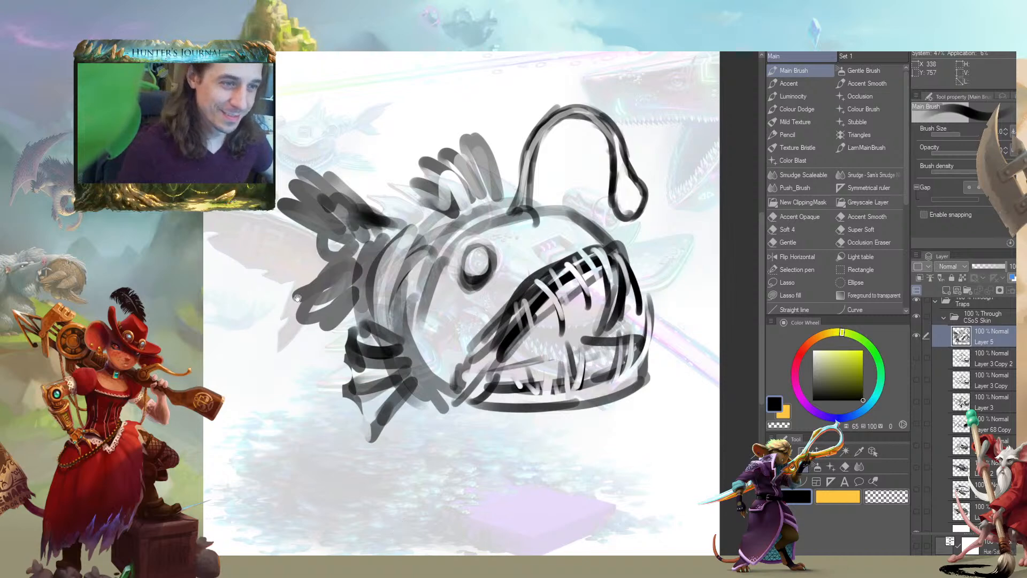
# Darken the upper lip along the mouth opening and reduce the brush size for transparent touch-ups
pyautogui.moveTo(522, 310); pyautogui.dragTo(533, 279)
pyautogui.press('c')
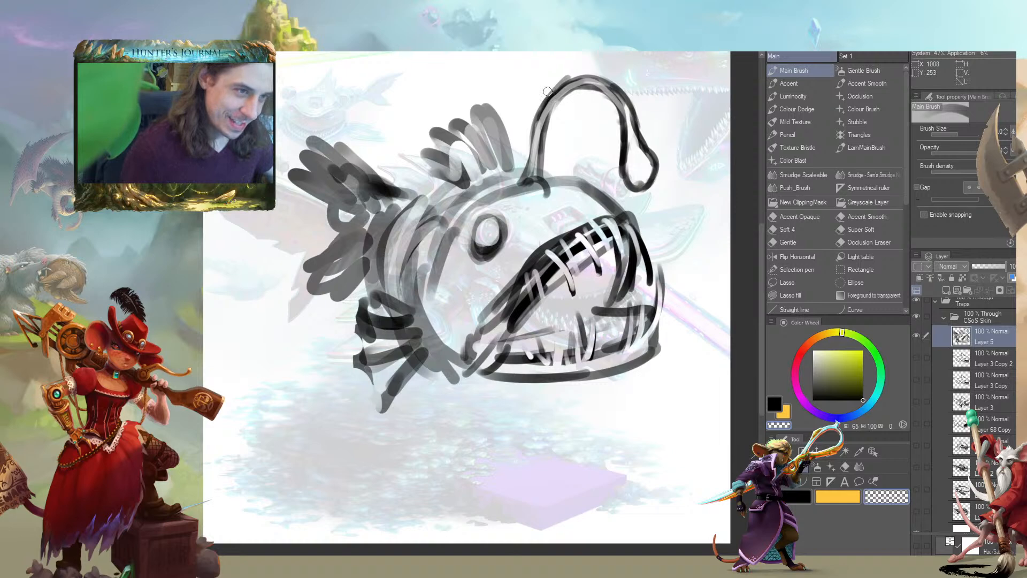
pyautogui.moveTo(403, 235); pyautogui.dragTo(425, 235)
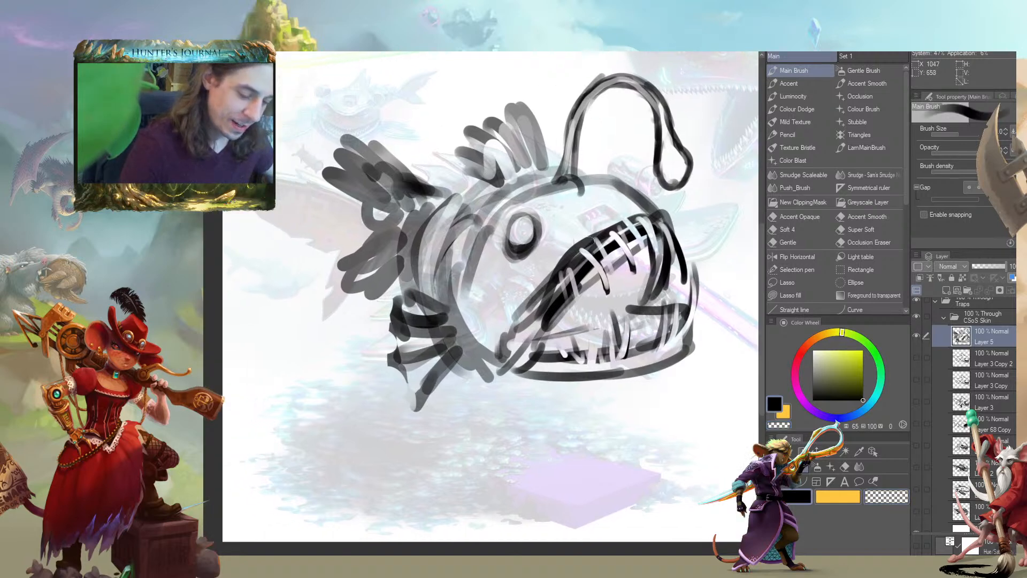
pyautogui.moveTo(649, 225); pyautogui.dragTo(577, 236)
pyautogui.moveTo(579, 234)
pyautogui.mouseDown()
pyautogui.moveTo(662, 220)
pyautogui.moveTo(584, 244)
pyautogui.mouseUp()
pyautogui.press('c')
pyautogui.press('[')
pyautogui.moveTo(666, 232)
pyautogui.mouseDown()
pyautogui.moveTo(649, 296)
pyautogui.moveTo(669, 264)
pyautogui.moveTo(649, 193)
pyautogui.mouseUp()
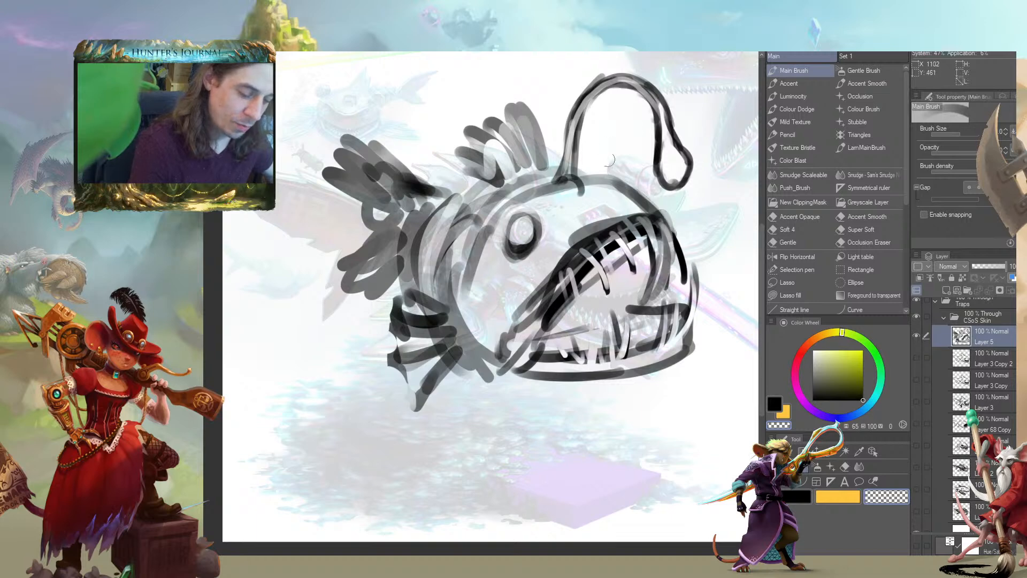
# Fill the open mouth's interior with a dark grey tone and enlarge the brush
pyautogui.moveTo(477, 188); pyautogui.dragTo(461, 208)
pyautogui.moveTo(581, 242); pyautogui.dragTo(494, 350)
pyautogui.moveTo(555, 271)
pyautogui.mouseDown()
pyautogui.moveTo(570, 251)
pyautogui.moveTo(621, 239)
pyautogui.moveTo(567, 251)
pyautogui.moveTo(500, 356)
pyautogui.mouseUp()
pyautogui.press('c')
pyautogui.moveTo(610, 247)
pyautogui.mouseDown()
pyautogui.moveTo(535, 265)
pyautogui.moveTo(437, 266)
pyautogui.moveTo(449, 311)
pyautogui.moveTo(538, 265)
pyautogui.moveTo(449, 300)
pyautogui.moveTo(427, 353)
pyautogui.mouseUp()
pyautogui.press(']')
# Carve large pointed upper teeth out of the dark mouth with transparent strokes
pyautogui.moveTo(491, 306)
pyautogui.mouseDown()
pyautogui.moveTo(477, 274)
pyautogui.moveTo(518, 287)
pyautogui.moveTo(499, 250)
pyautogui.mouseUp()
pyautogui.moveTo(497, 248)
pyautogui.mouseDown()
pyautogui.moveTo(507, 263)
pyautogui.moveTo(476, 274)
pyautogui.mouseUp()
pyautogui.moveTo(472, 275); pyautogui.dragTo(490, 301)
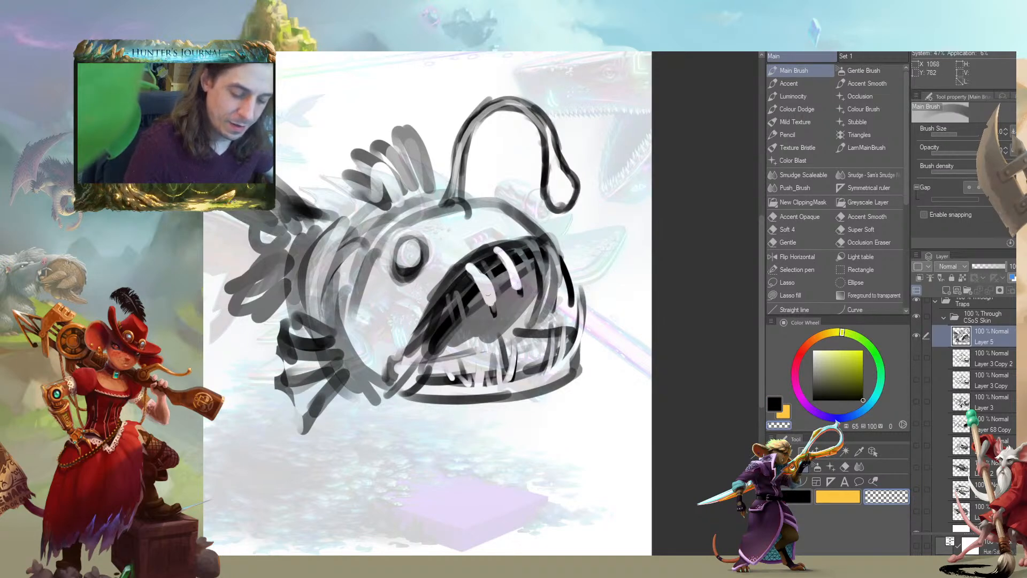
pyautogui.moveTo(361, 220); pyautogui.dragTo(349, 179)
pyautogui.moveTo(484, 211)
pyautogui.mouseDown()
pyautogui.moveTo(503, 245)
pyautogui.moveTo(496, 214)
pyautogui.mouseUp()
pyautogui.moveTo(384, 199); pyautogui.dragTo(318, 206)
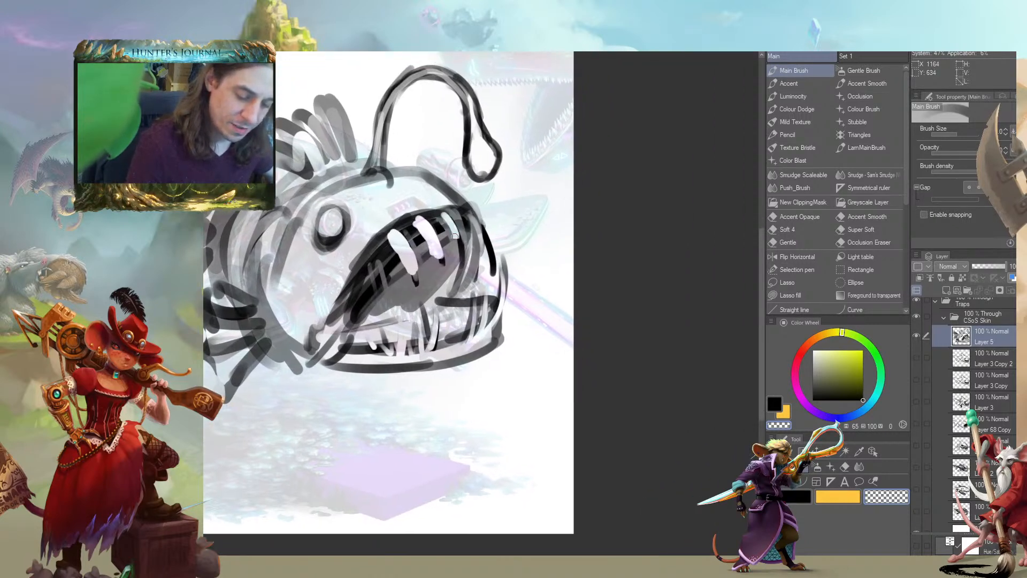
pyautogui.moveTo(452, 220); pyautogui.dragTo(463, 267)
# Outline the front upper tooth and a large lower tooth in black, tapering the lower one to a point
pyautogui.press('c')
pyautogui.moveTo(442, 217)
pyautogui.mouseDown()
pyautogui.moveTo(458, 265)
pyautogui.moveTo(442, 213)
pyautogui.moveTo(461, 176)
pyautogui.mouseUp()
pyautogui.moveTo(451, 314)
pyautogui.mouseDown()
pyautogui.moveTo(443, 270)
pyautogui.moveTo(444, 318)
pyautogui.mouseUp()
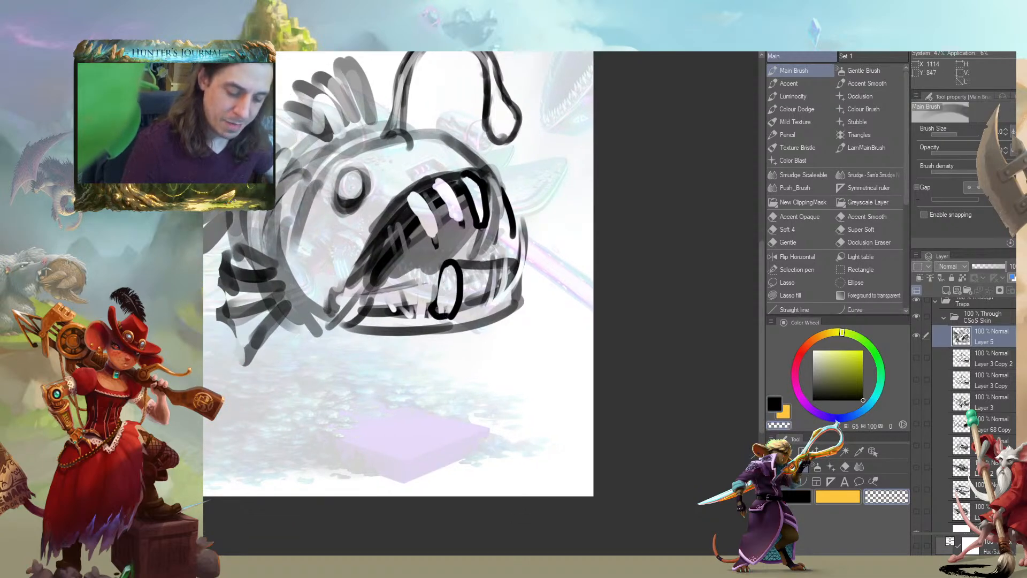
pyautogui.moveTo(447, 282); pyautogui.dragTo(452, 296)
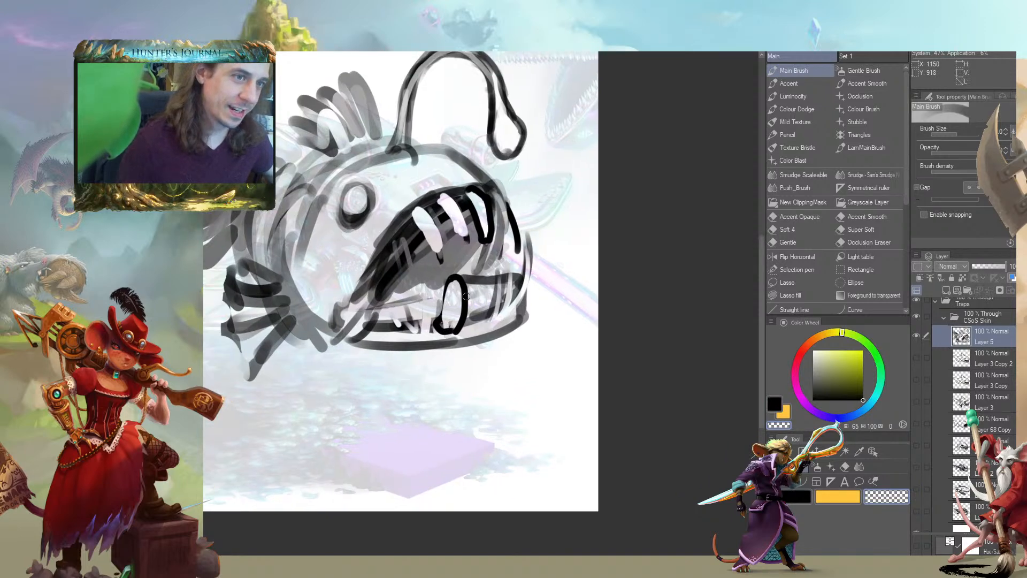
pyautogui.moveTo(322, 280); pyautogui.dragTo(374, 293)
pyautogui.moveTo(448, 242); pyautogui.dragTo(474, 308)
pyautogui.moveTo(346, 333); pyautogui.dragTo(381, 345)
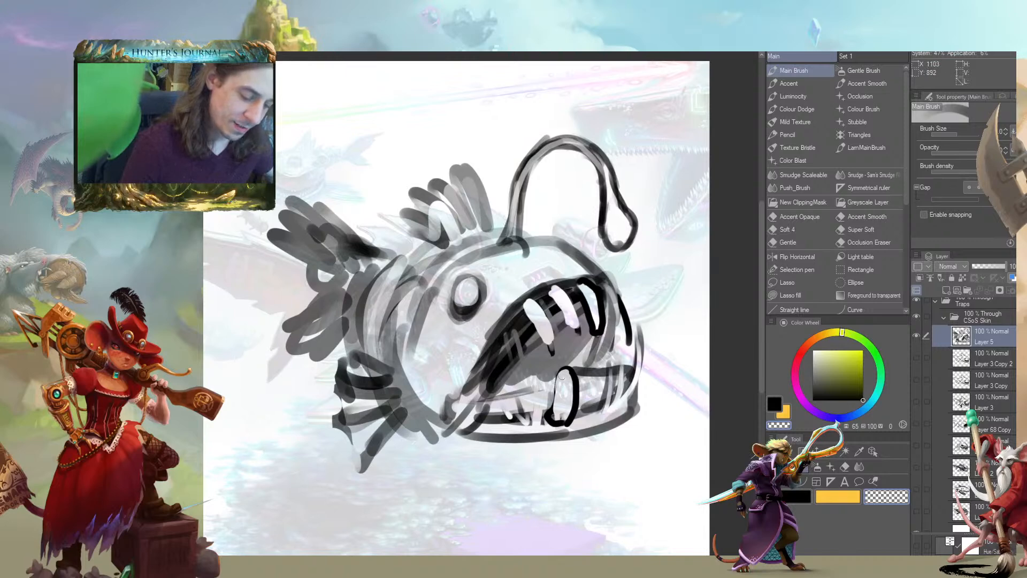
pyautogui.moveTo(560, 376)
pyautogui.mouseDown()
pyautogui.moveTo(570, 370)
pyautogui.moveTo(544, 408)
pyautogui.mouseUp()
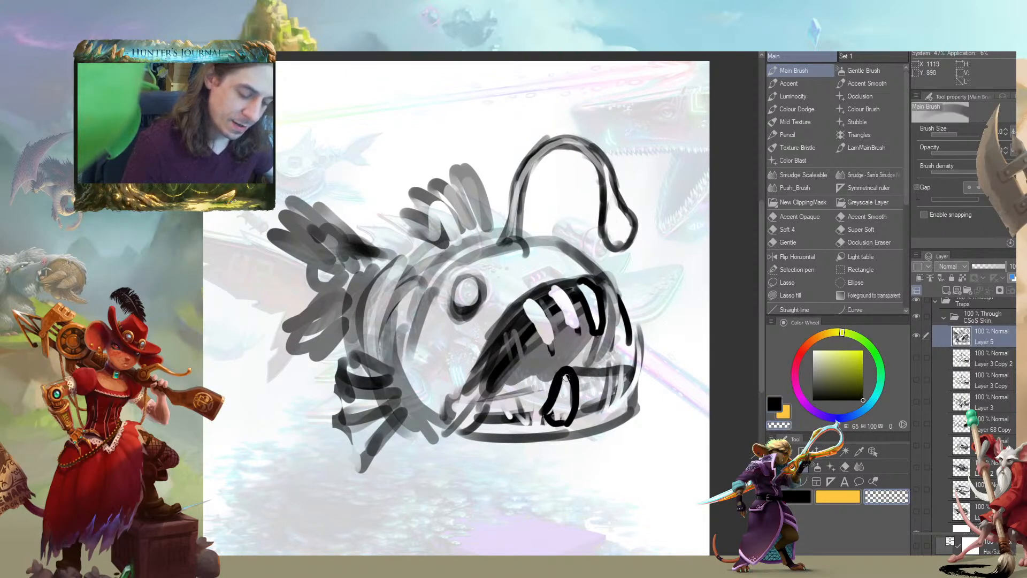
# Draw a smaller rounded tooth on each side of the large lower tooth
pyautogui.moveTo(573, 375)
pyautogui.mouseDown()
pyautogui.moveTo(549, 399)
pyautogui.moveTo(340, 341)
pyautogui.moveTo(422, 346)
pyautogui.mouseUp()
pyautogui.press('c')
pyautogui.moveTo(424, 383); pyautogui.dragTo(411, 368)
pyautogui.moveTo(493, 354)
pyautogui.mouseDown()
pyautogui.moveTo(495, 372)
pyautogui.moveTo(471, 369)
pyautogui.mouseUp()
pyautogui.press('c')
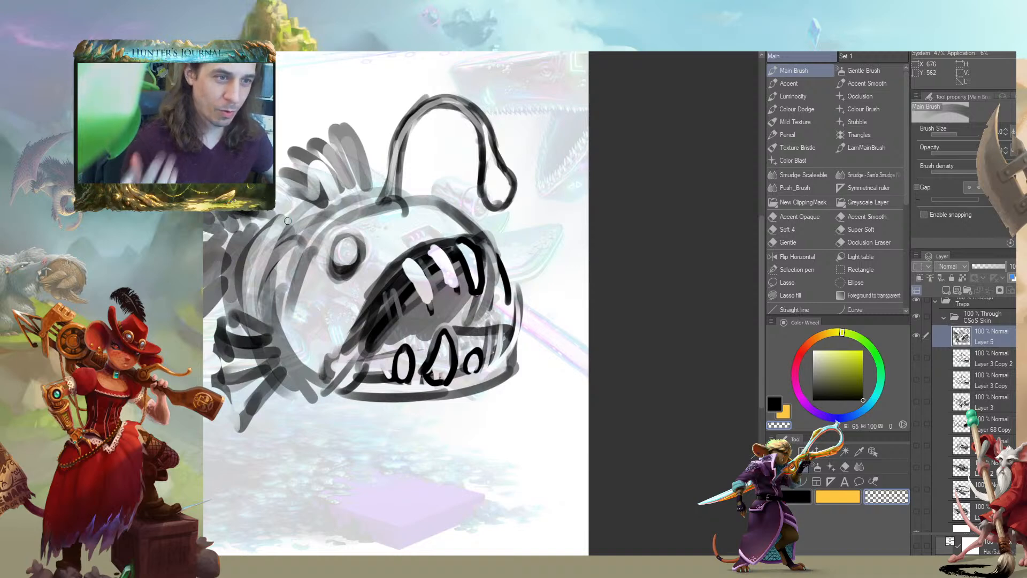
# Outline the two middle upper teeth in black and add another tooth beside them toward the mouth corner
pyautogui.moveTo(287, 221); pyautogui.dragTo(359, 213)
pyautogui.press('c')
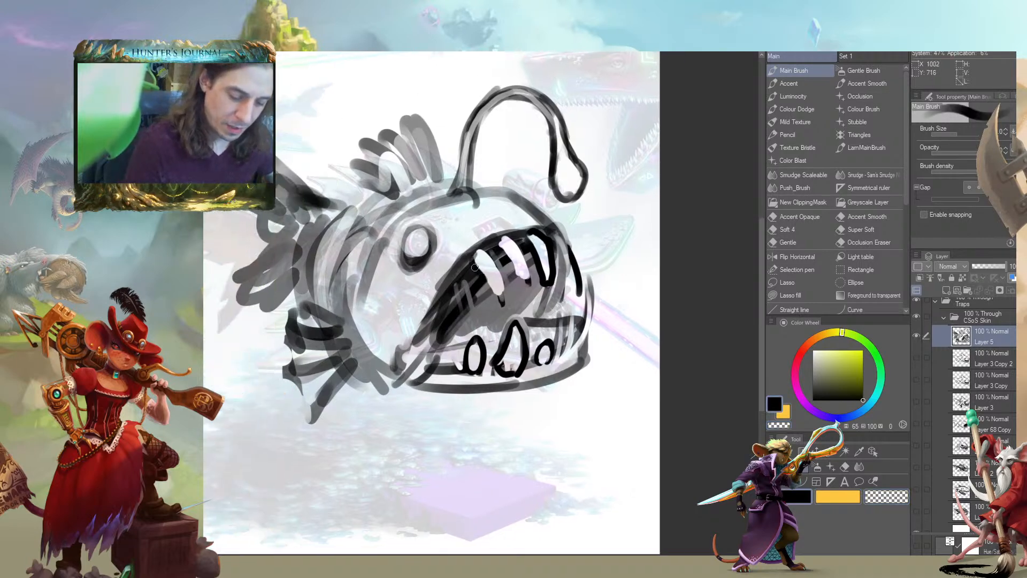
pyautogui.moveTo(503, 295)
pyautogui.mouseDown()
pyautogui.moveTo(496, 259)
pyautogui.moveTo(473, 257)
pyautogui.mouseUp()
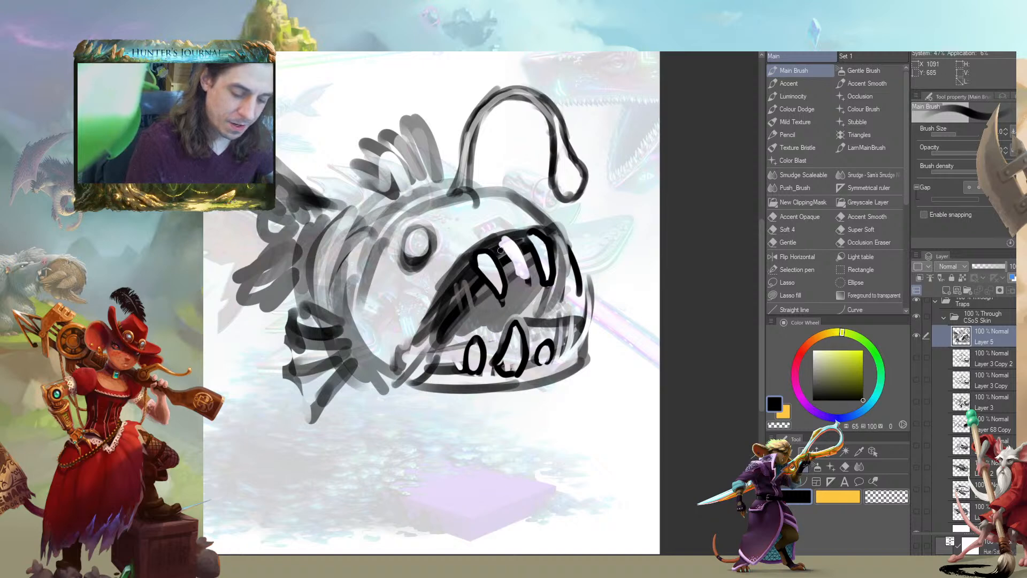
pyautogui.press('c')
pyautogui.press('c')
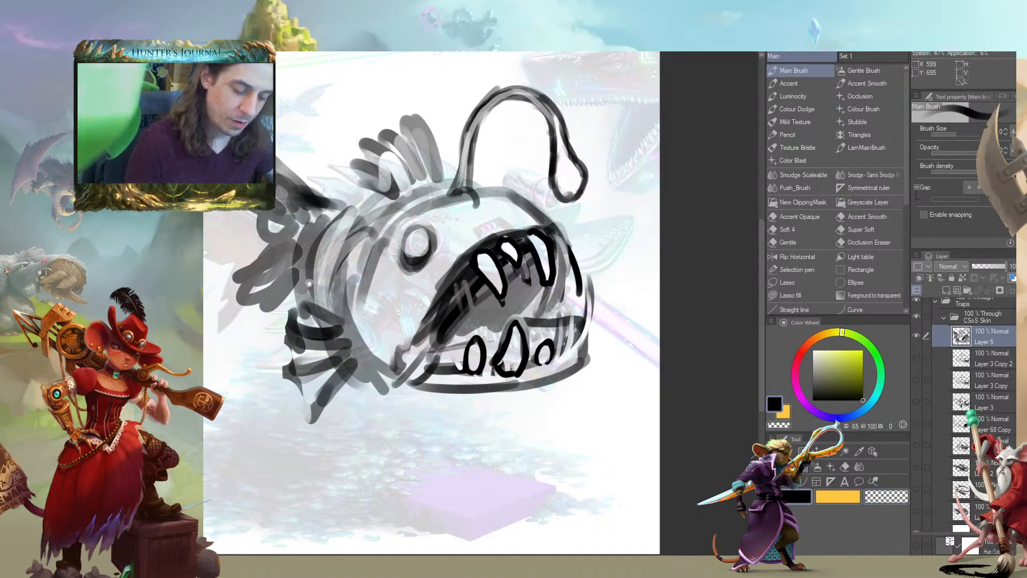
pyautogui.moveTo(321, 267); pyautogui.dragTo(371, 307)
pyautogui.moveTo(514, 275)
pyautogui.mouseDown()
pyautogui.moveTo(521, 313)
pyautogui.moveTo(508, 280)
pyautogui.moveTo(514, 305)
pyautogui.moveTo(508, 285)
pyautogui.mouseUp()
pyautogui.press('c')
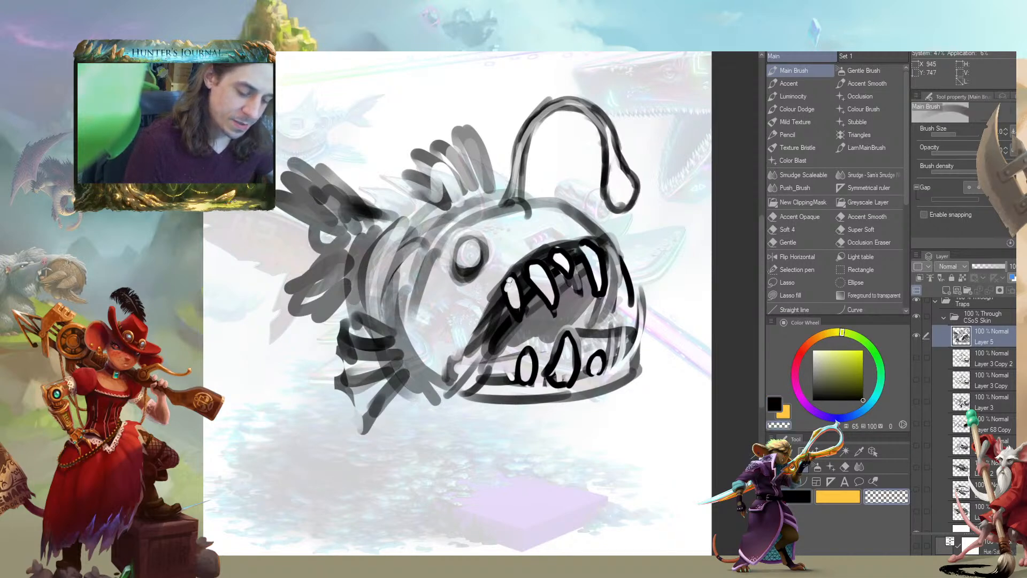
pyautogui.press('c')
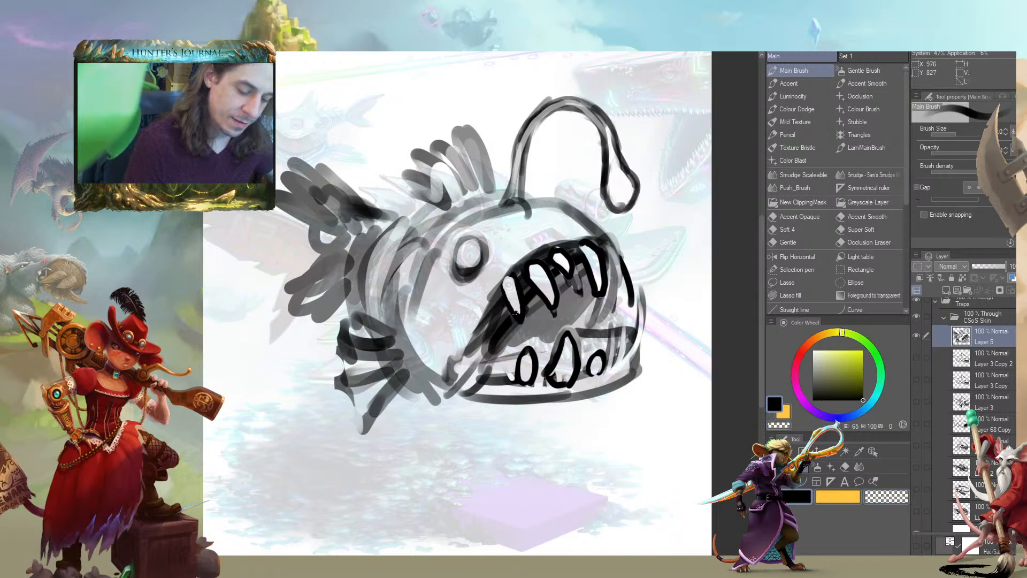
# Erase the cheek lines joining the upper and lower jaws at the front of the mouth
pyautogui.moveTo(554, 298)
pyautogui.mouseDown()
pyautogui.moveTo(490, 307)
pyautogui.moveTo(491, 316)
pyautogui.moveTo(407, 297)
pyautogui.mouseUp()
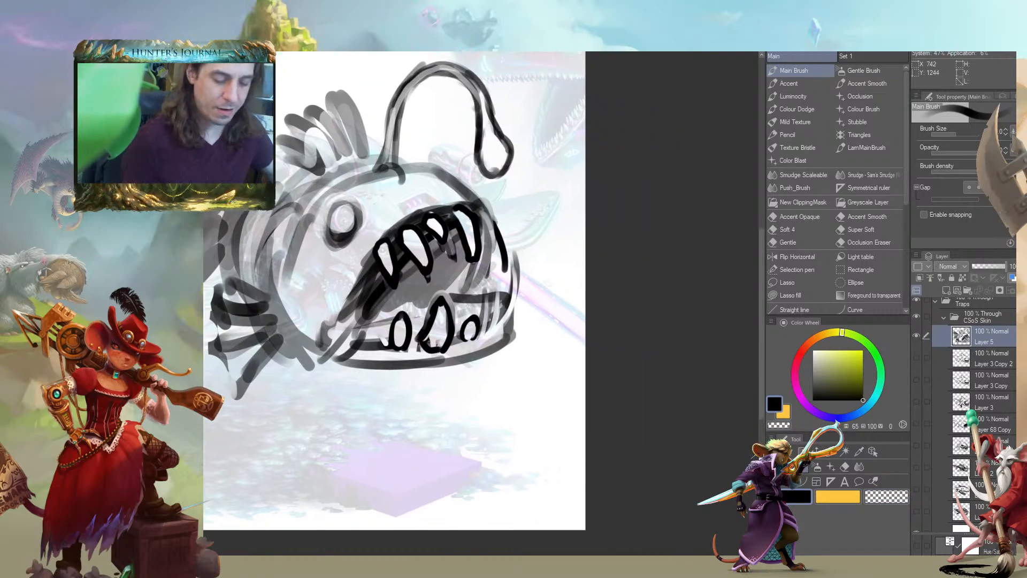
pyautogui.moveTo(309, 432); pyautogui.dragTo(337, 425)
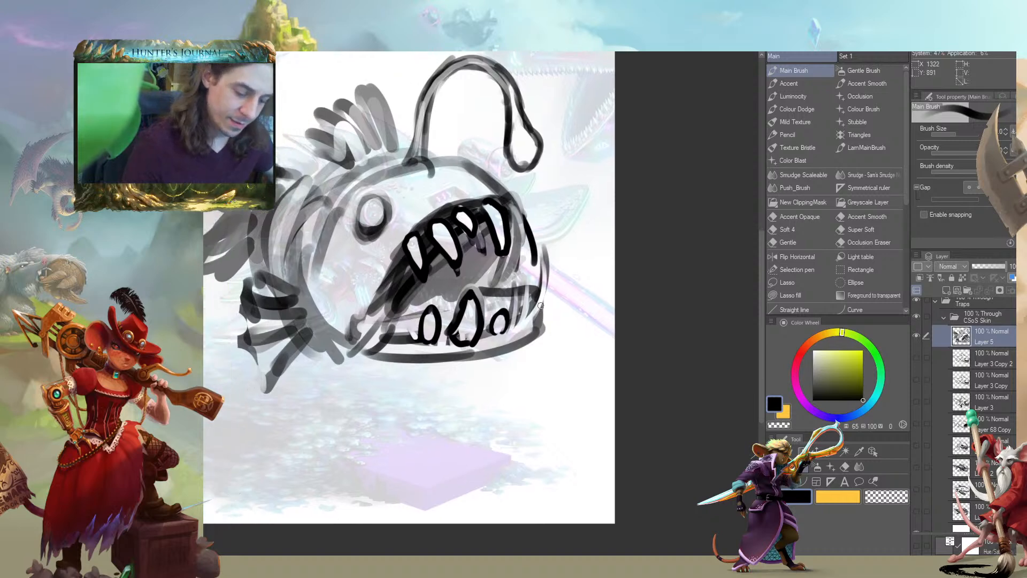
pyautogui.moveTo(528, 218)
pyautogui.mouseDown()
pyautogui.moveTo(535, 263)
pyautogui.moveTo(504, 281)
pyautogui.mouseUp()
pyautogui.moveTo(545, 247); pyautogui.dragTo(539, 285)
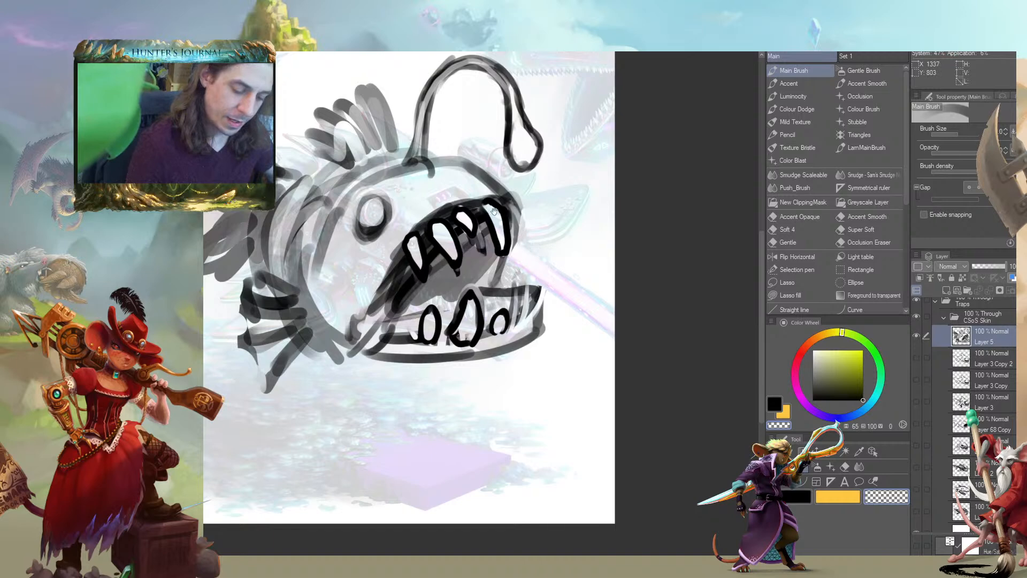
pyautogui.moveTo(513, 217); pyautogui.dragTo(511, 250)
# Draw a tall curved tooth at the front tip of the lower jaw and a smaller tooth just behind it
pyautogui.moveTo(535, 345)
pyautogui.mouseDown()
pyautogui.moveTo(548, 299)
pyautogui.moveTo(535, 297)
pyautogui.moveTo(529, 348)
pyautogui.mouseUp()
pyautogui.moveTo(359, 343); pyautogui.dragTo(423, 374)
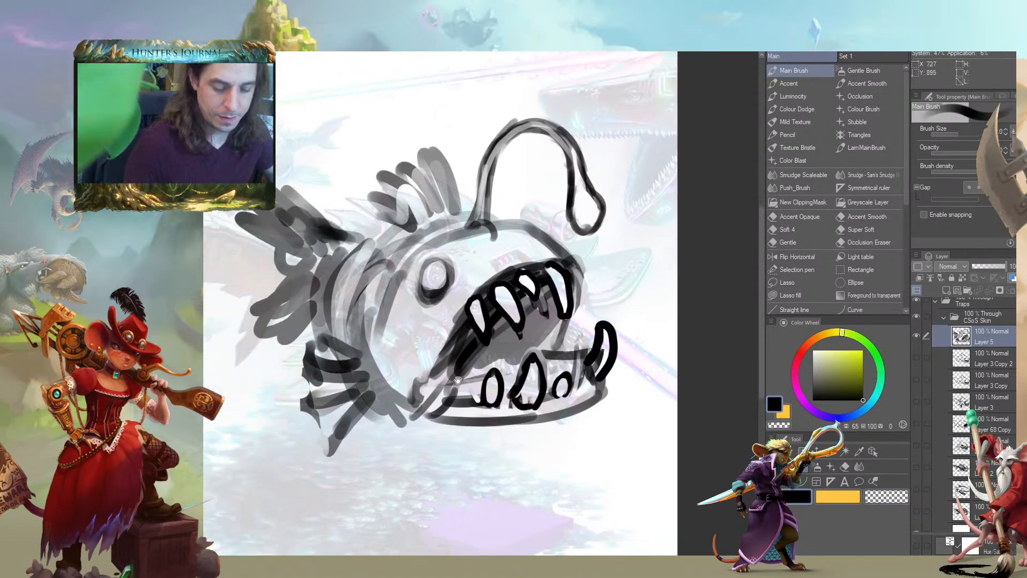
pyautogui.moveTo(586, 351); pyautogui.dragTo(570, 356)
pyautogui.moveTo(532, 327); pyautogui.dragTo(501, 328)
pyautogui.press('c')
pyautogui.moveTo(547, 353); pyautogui.dragTo(544, 343)
pyautogui.moveTo(571, 350); pyautogui.dragTo(563, 372)
pyautogui.moveTo(405, 435)
pyautogui.mouseDown()
pyautogui.moveTo(351, 407)
pyautogui.moveTo(348, 437)
pyautogui.moveTo(431, 400)
pyautogui.mouseUp()
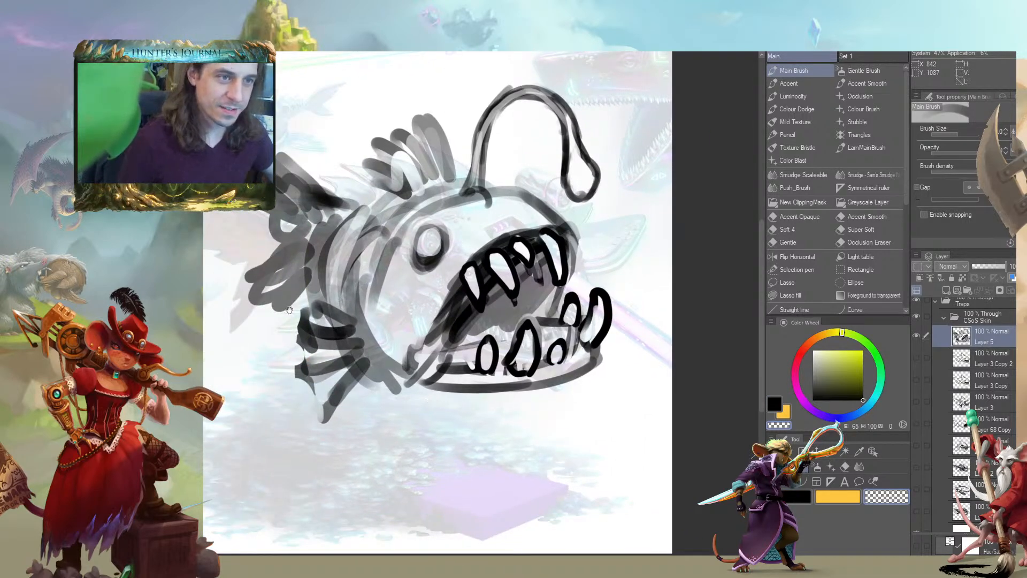
# Redraw the eye larger with a bold black outline and a clean light centre
pyautogui.moveTo(288, 301); pyautogui.dragTo(339, 327)
pyautogui.moveTo(483, 267)
pyautogui.mouseDown()
pyautogui.moveTo(471, 270)
pyautogui.moveTo(479, 278)
pyautogui.moveTo(466, 268)
pyautogui.moveTo(488, 275)
pyautogui.moveTo(463, 257)
pyautogui.moveTo(479, 265)
pyautogui.mouseUp()
pyautogui.press('c')
pyautogui.moveTo(330, 269); pyautogui.dragTo(341, 280)
pyautogui.moveTo(501, 263)
pyautogui.mouseDown()
pyautogui.moveTo(508, 274)
pyautogui.moveTo(479, 300)
pyautogui.moveTo(488, 300)
pyautogui.moveTo(408, 274)
pyautogui.moveTo(427, 282)
pyautogui.mouseUp()
pyautogui.press('c')
pyautogui.press('c')
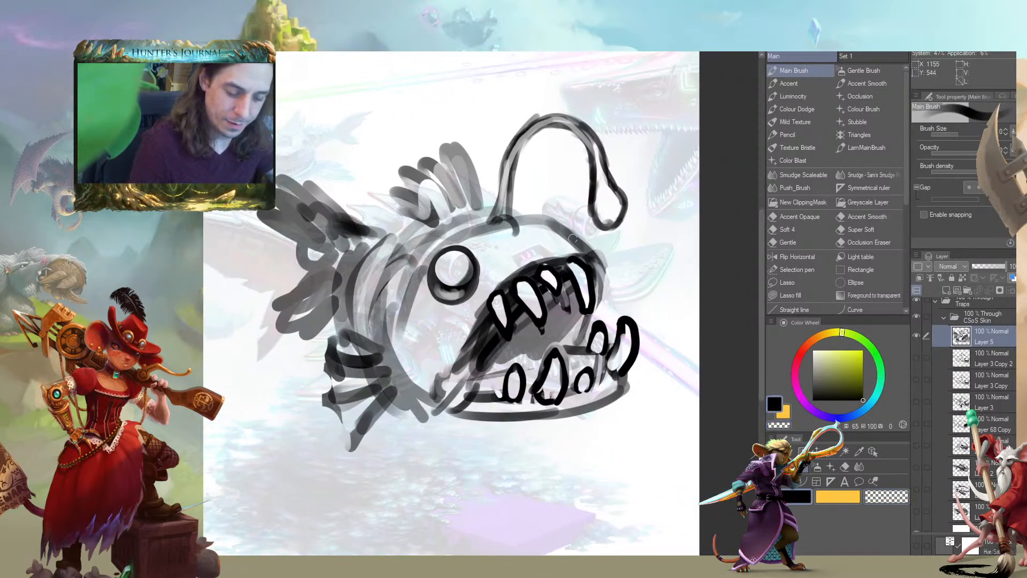
# Add a tooth at the front tip of the upper jaw and a small one near the mouth corner
pyautogui.moveTo(602, 262); pyautogui.dragTo(606, 298)
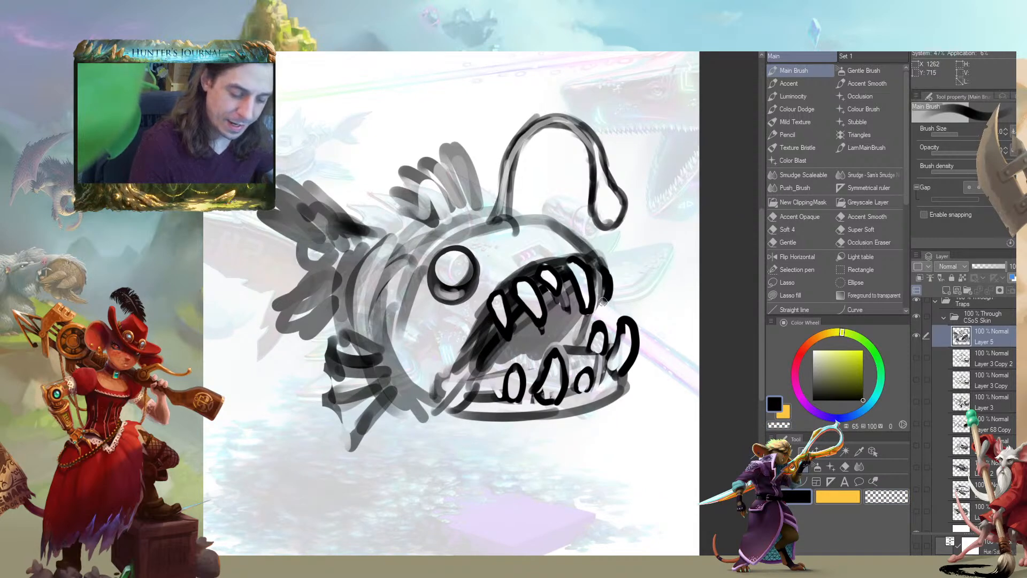
pyautogui.moveTo(331, 320)
pyautogui.mouseDown()
pyautogui.moveTo(287, 325)
pyautogui.moveTo(343, 317)
pyautogui.mouseUp()
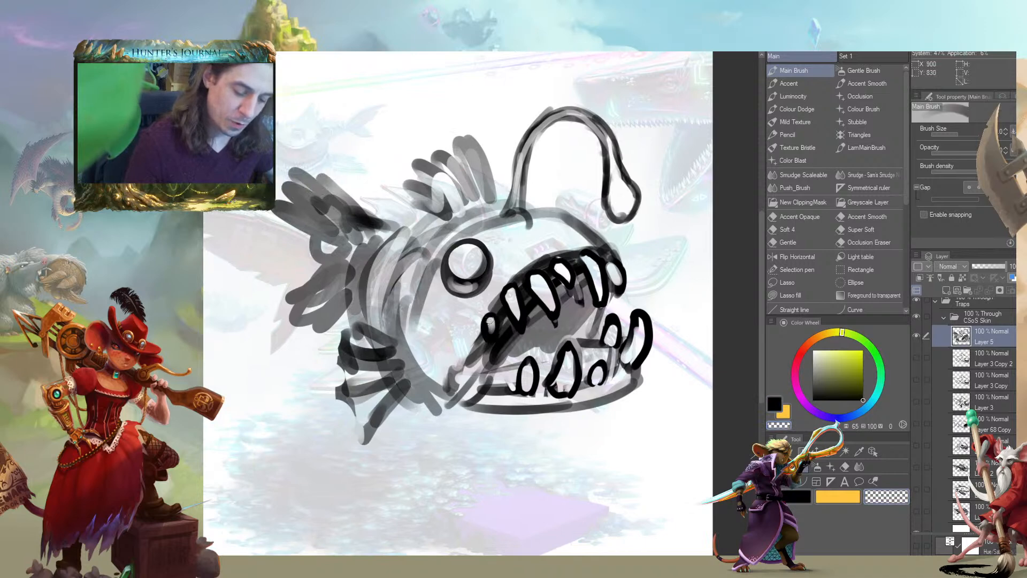
pyautogui.moveTo(399, 280); pyautogui.dragTo(357, 278)
# Redraw the mouth corner and the lower jaw as a deeper, angular shape with bold black strokes
pyautogui.moveTo(456, 293)
pyautogui.mouseDown()
pyautogui.moveTo(420, 396)
pyautogui.moveTo(452, 356)
pyautogui.moveTo(441, 393)
pyautogui.moveTo(487, 399)
pyautogui.moveTo(589, 362)
pyautogui.mouseUp()
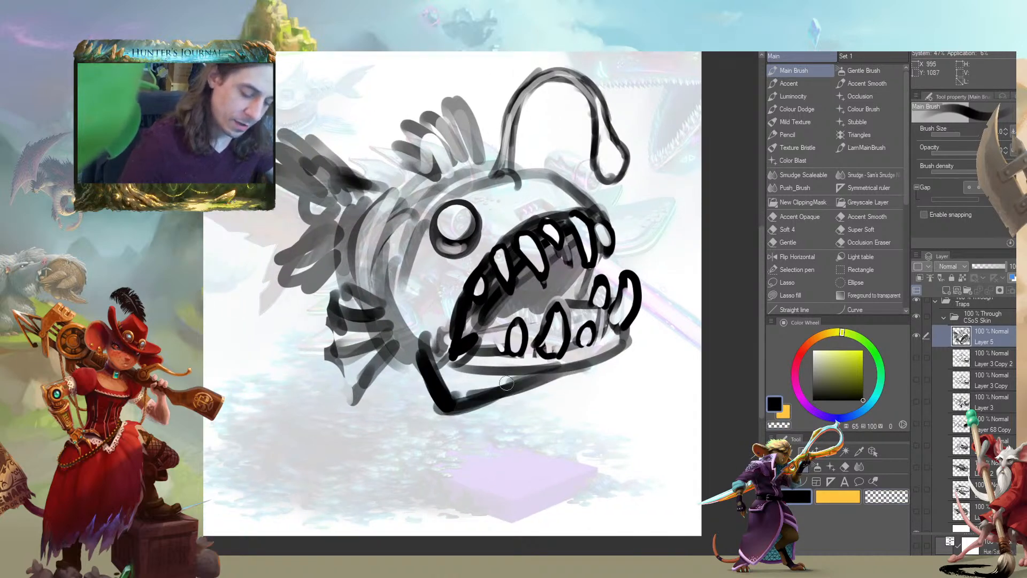
pyautogui.moveTo(509, 369); pyautogui.dragTo(607, 345)
pyautogui.moveTo(454, 338)
pyautogui.mouseDown()
pyautogui.moveTo(368, 331)
pyautogui.moveTo(365, 351)
pyautogui.moveTo(369, 313)
pyautogui.moveTo(378, 358)
pyautogui.moveTo(392, 330)
pyautogui.mouseUp()
pyautogui.moveTo(328, 275); pyautogui.dragTo(340, 260)
# Clear the old lines inside the lower jaw with transparent strokes and redraw its gum line and teeth
pyautogui.press('c')
pyautogui.moveTo(391, 297); pyautogui.dragTo(381, 323)
pyautogui.moveTo(389, 277)
pyautogui.mouseDown()
pyautogui.moveTo(383, 344)
pyautogui.moveTo(408, 323)
pyautogui.moveTo(342, 307)
pyautogui.moveTo(411, 315)
pyautogui.mouseUp()
pyautogui.moveTo(502, 296)
pyautogui.mouseDown()
pyautogui.moveTo(488, 256)
pyautogui.moveTo(466, 289)
pyautogui.moveTo(469, 306)
pyautogui.moveTo(510, 305)
pyautogui.moveTo(474, 303)
pyautogui.moveTo(506, 324)
pyautogui.moveTo(388, 333)
pyautogui.mouseUp()
pyautogui.press('c')
pyautogui.press('c')
pyautogui.press('c')
pyautogui.press('c')
pyautogui.moveTo(324, 441); pyautogui.dragTo(297, 435)
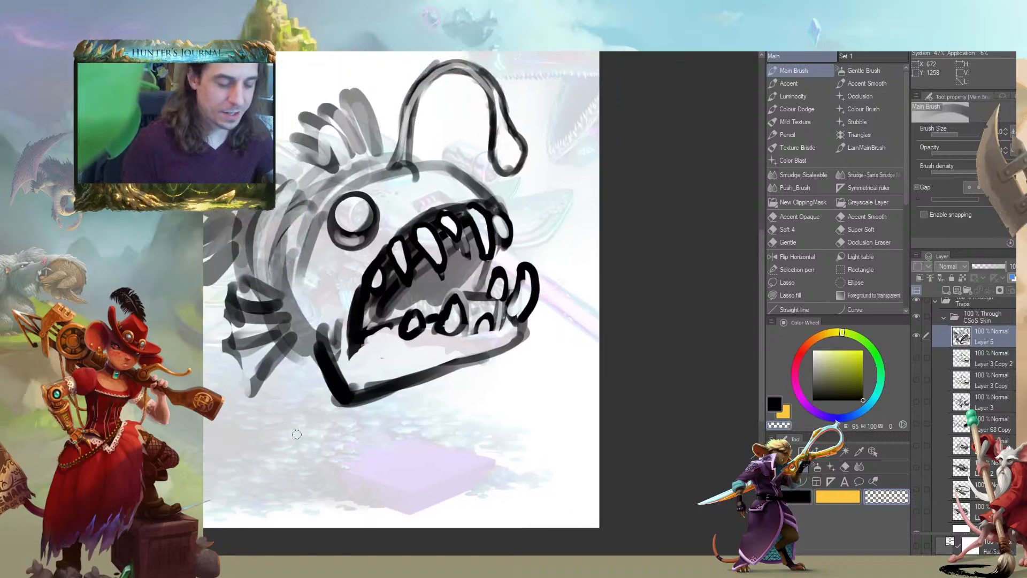
# Add a small tooth between the lower teeth and an extra tooth in the gap of the upper row
pyautogui.moveTo(300, 337); pyautogui.dragTo(328, 363)
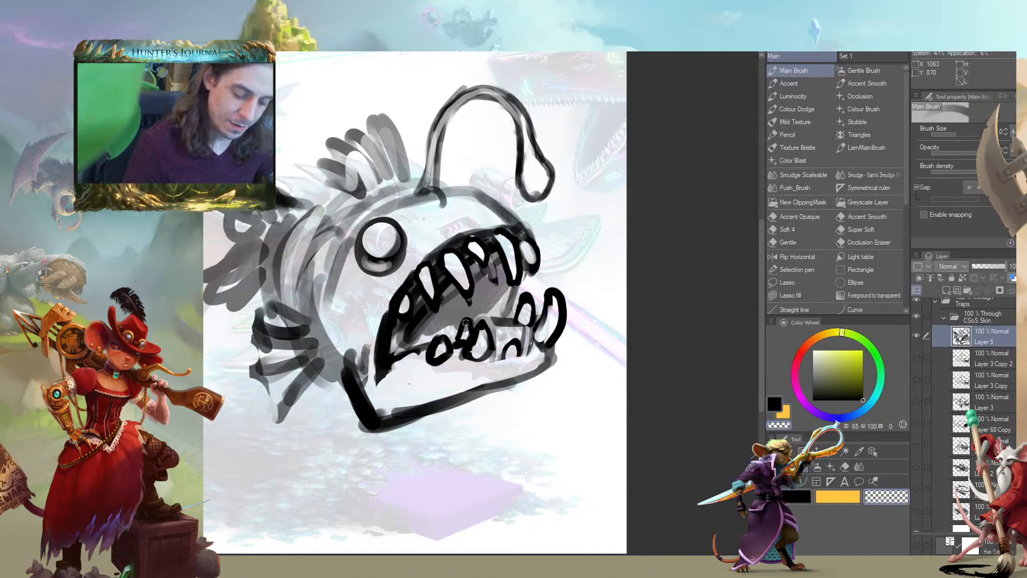
pyautogui.press('c')
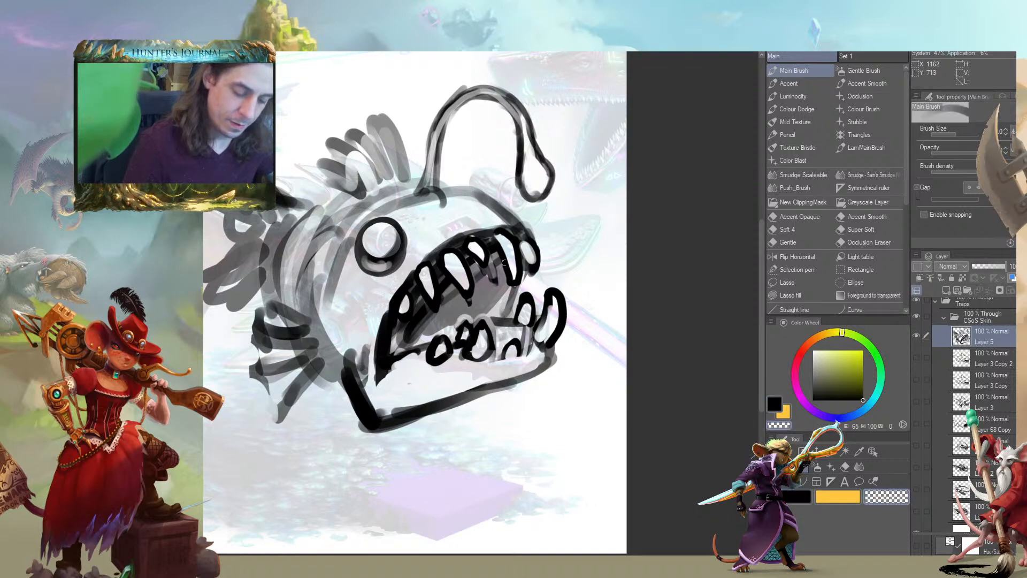
pyautogui.press('c')
pyautogui.press('c')
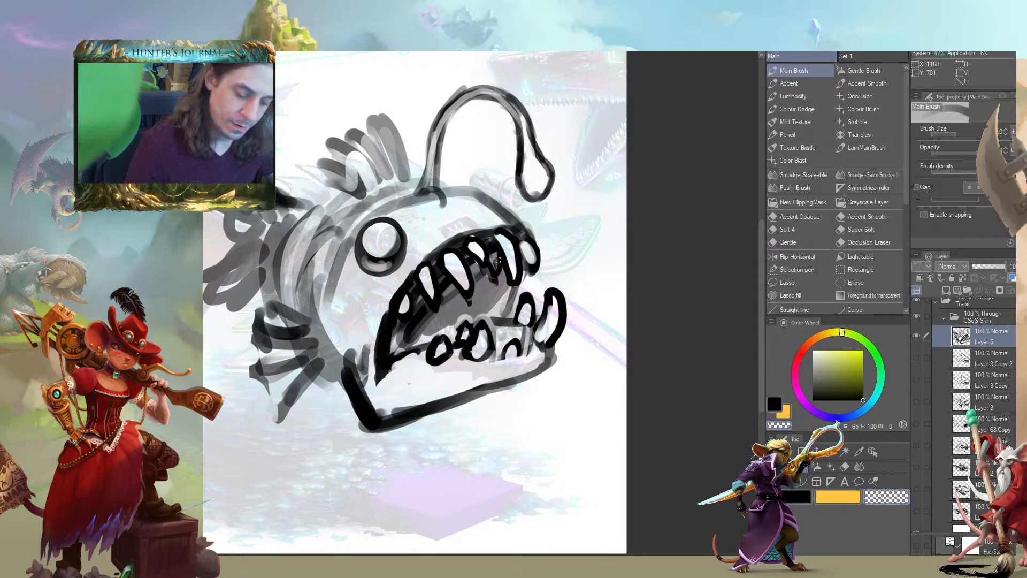
pyautogui.press('c')
pyautogui.press('c')
pyautogui.moveTo(471, 263); pyautogui.dragTo(469, 257)
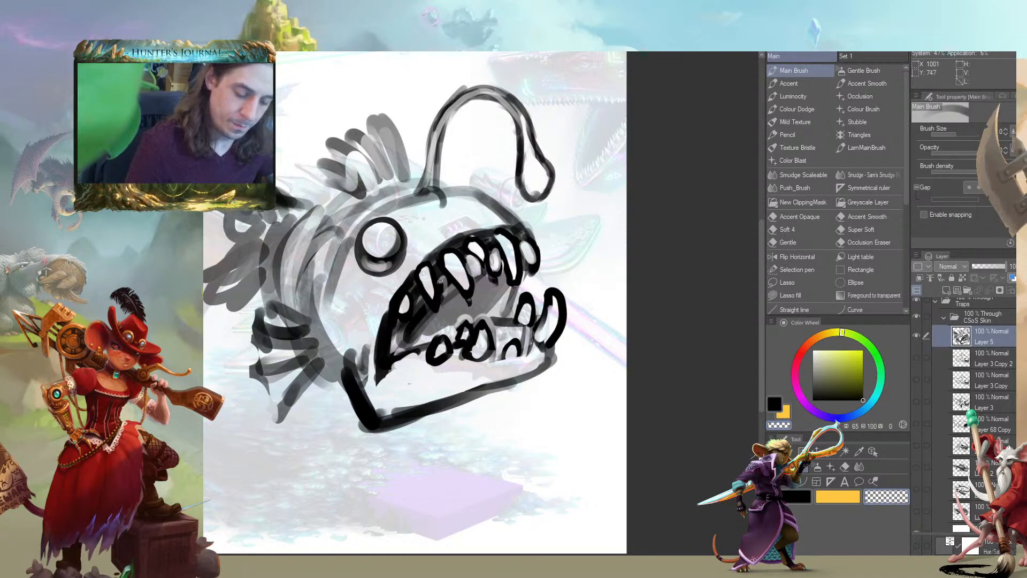
pyautogui.press('c')
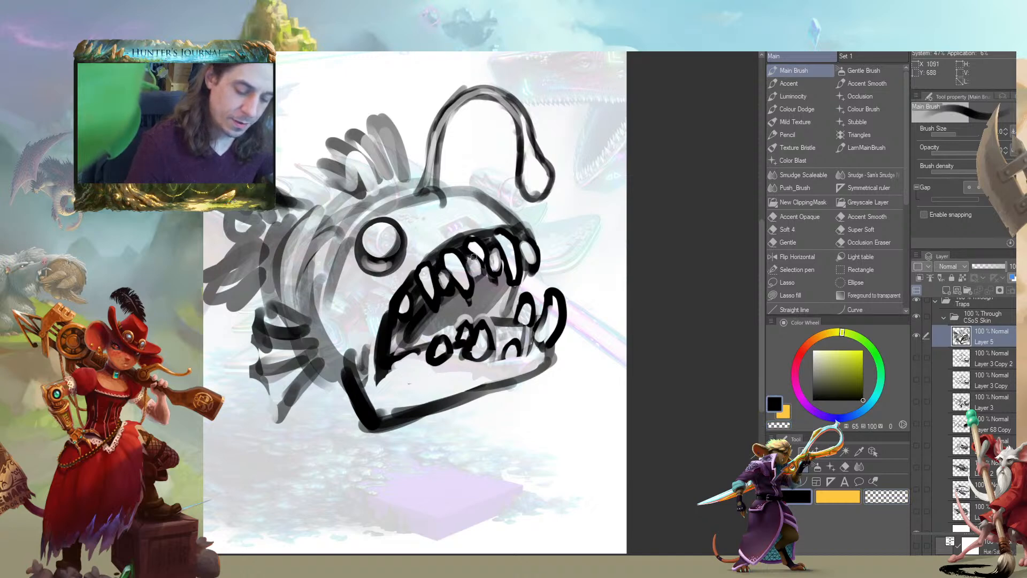
# Thicken the underside of the lower jaw near the chin with black strokes
pyautogui.moveTo(343, 275)
pyautogui.mouseDown()
pyautogui.moveTo(350, 286)
pyautogui.moveTo(344, 260)
pyautogui.mouseUp()
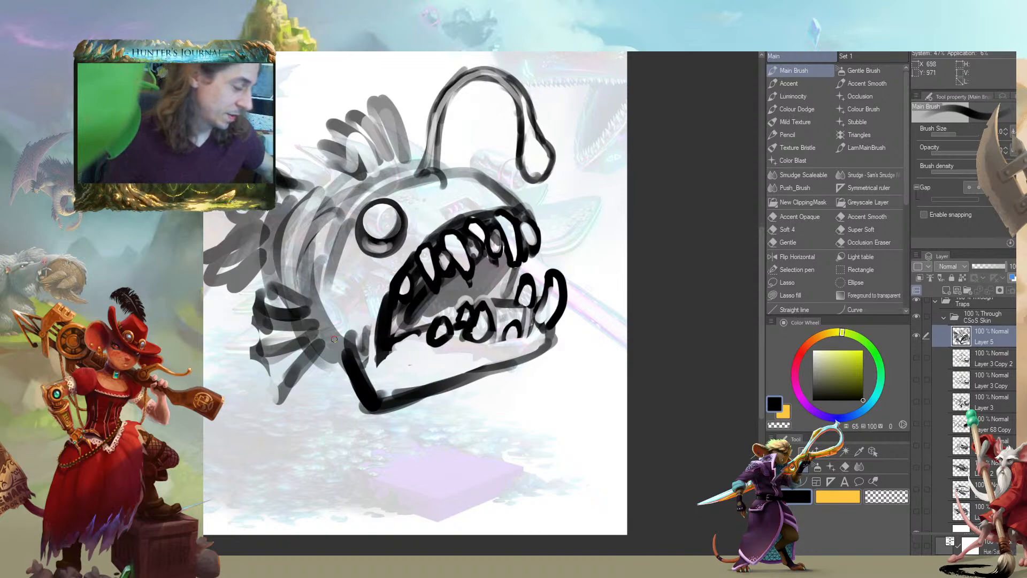
pyautogui.moveTo(528, 347)
pyautogui.mouseDown()
pyautogui.moveTo(590, 331)
pyautogui.moveTo(557, 358)
pyautogui.moveTo(441, 374)
pyautogui.moveTo(510, 372)
pyautogui.moveTo(543, 343)
pyautogui.moveTo(493, 373)
pyautogui.mouseUp()
pyautogui.press('c')
pyautogui.moveTo(493, 374); pyautogui.dragTo(472, 374)
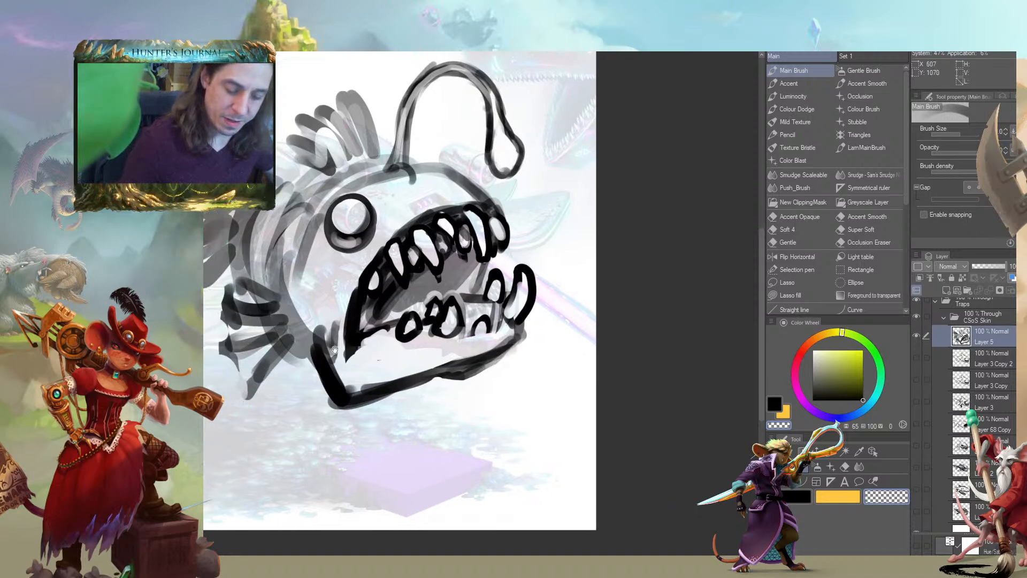
# Slim the chin and the rear corner of the lower jaw outline with transparent strokes
pyautogui.moveTo(411, 381)
pyautogui.mouseDown()
pyautogui.moveTo(492, 363)
pyautogui.moveTo(516, 335)
pyautogui.moveTo(472, 317)
pyautogui.mouseUp()
pyautogui.press('c')
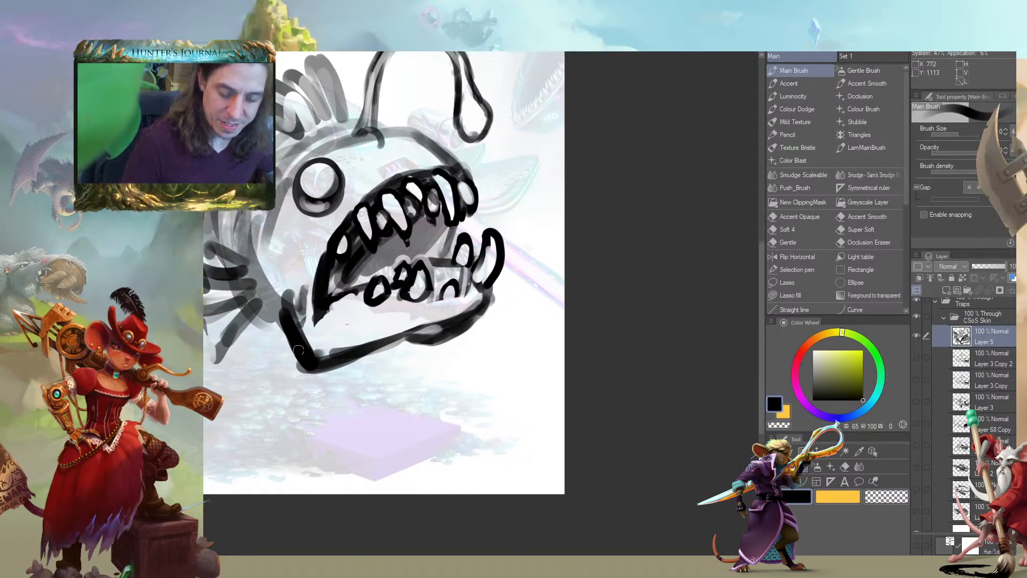
pyautogui.press('c')
pyautogui.moveTo(298, 310)
pyautogui.mouseDown()
pyautogui.moveTo(306, 350)
pyautogui.moveTo(334, 355)
pyautogui.moveTo(361, 343)
pyautogui.mouseUp()
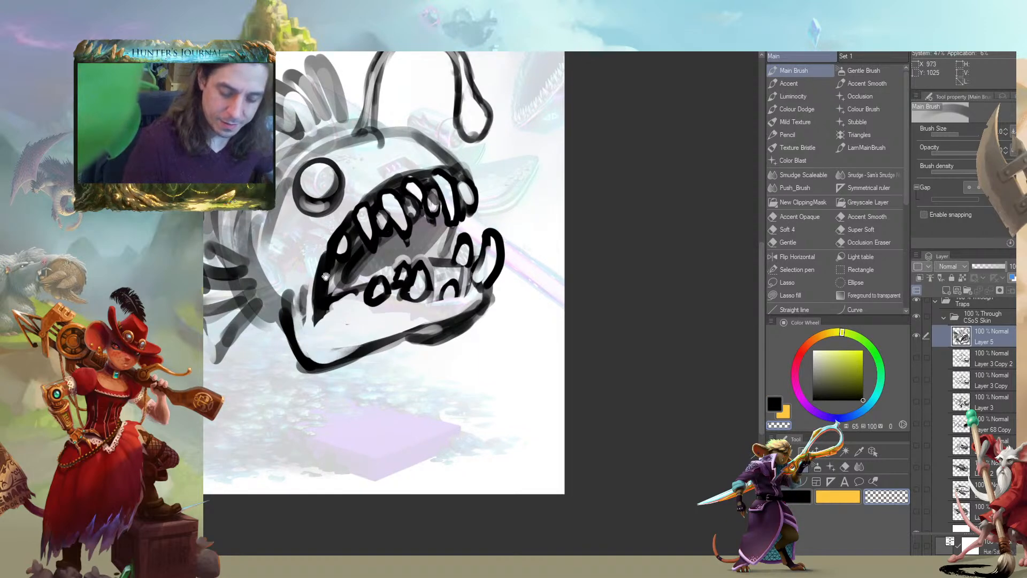
# Clear the crowded teeth along the lower jaw and start redrawing them as separate pointed teeth behind the large front tooth
pyautogui.moveTo(341, 290); pyautogui.dragTo(415, 304)
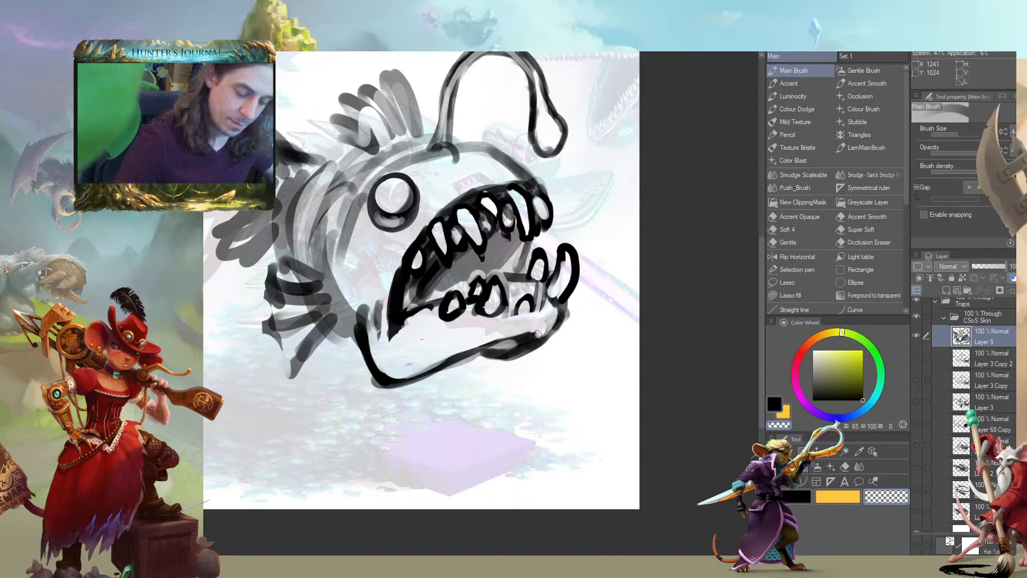
pyautogui.moveTo(267, 378)
pyautogui.mouseDown()
pyautogui.moveTo(220, 401)
pyautogui.moveTo(276, 446)
pyautogui.moveTo(341, 448)
pyautogui.mouseUp()
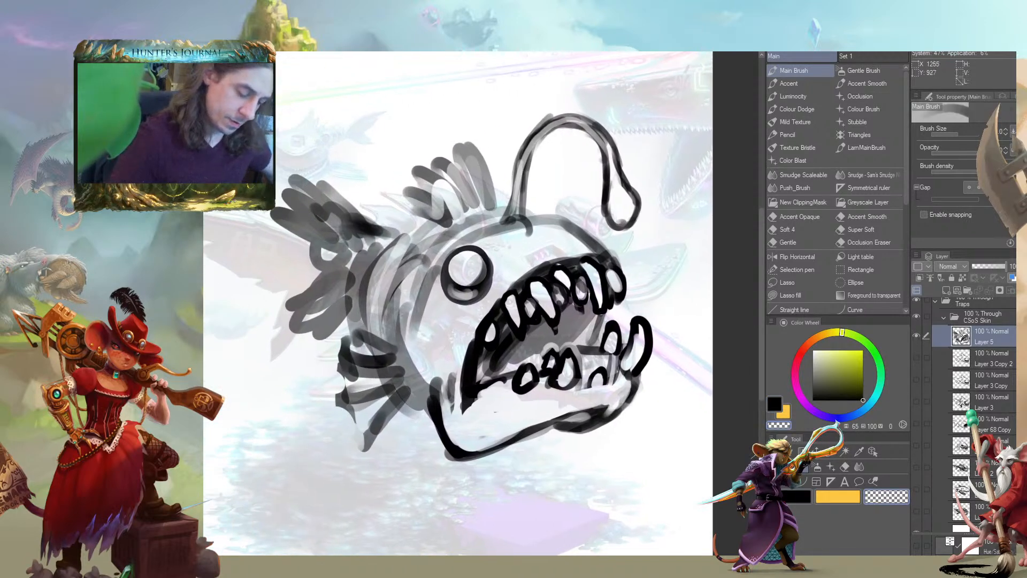
pyautogui.moveTo(580, 345)
pyautogui.mouseDown()
pyautogui.moveTo(599, 383)
pyautogui.moveTo(544, 389)
pyautogui.moveTo(594, 375)
pyautogui.moveTo(621, 331)
pyautogui.moveTo(609, 343)
pyautogui.moveTo(568, 341)
pyautogui.moveTo(575, 349)
pyautogui.mouseUp()
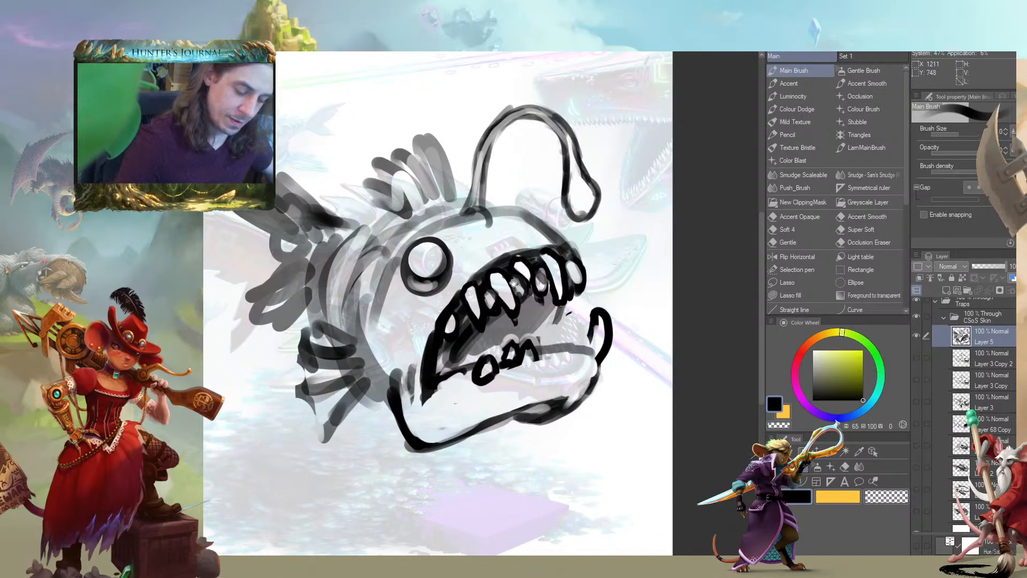
pyautogui.moveTo(544, 289); pyautogui.dragTo(499, 281)
pyautogui.moveTo(537, 345)
pyautogui.mouseDown()
pyautogui.moveTo(531, 323)
pyautogui.moveTo(514, 342)
pyautogui.moveTo(497, 338)
pyautogui.moveTo(551, 311)
pyautogui.moveTo(557, 326)
pyautogui.mouseUp()
pyautogui.press('c')
pyautogui.press('c')
pyautogui.moveTo(436, 306)
pyautogui.mouseDown()
pyautogui.moveTo(398, 305)
pyautogui.moveTo(429, 292)
pyautogui.mouseUp()
# Finish the lower tooth row with varied teeth toward the mouth corner, cleaning their outlines with alternating black and transparent strokes
pyautogui.press('c')
pyautogui.moveTo(425, 358)
pyautogui.mouseDown()
pyautogui.moveTo(486, 337)
pyautogui.moveTo(426, 342)
pyautogui.moveTo(475, 297)
pyautogui.moveTo(461, 331)
pyautogui.moveTo(476, 328)
pyautogui.mouseUp()
pyautogui.press('c')
pyautogui.press('c')
pyautogui.press('c')
pyautogui.press('c')
pyautogui.press('c')
pyautogui.press('c')
pyautogui.moveTo(434, 281); pyautogui.dragTo(402, 287)
pyautogui.moveTo(449, 338); pyautogui.dragTo(466, 326)
pyautogui.moveTo(352, 330); pyautogui.dragTo(379, 318)
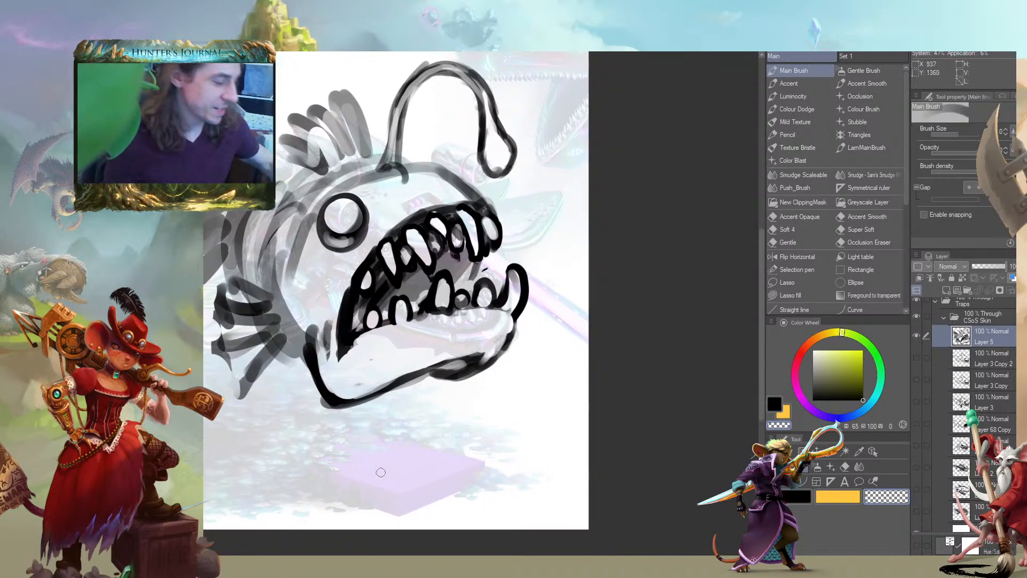
# Enlarge the brush, rework the belly edge behind the jaw and clear the rough grey shading from the anglerfish's flank
pyautogui.scroll(5, 250, 377)
pyautogui.moveTo(373, 262); pyautogui.dragTo(340, 310)
pyautogui.moveTo(294, 243); pyautogui.dragTo(380, 344)
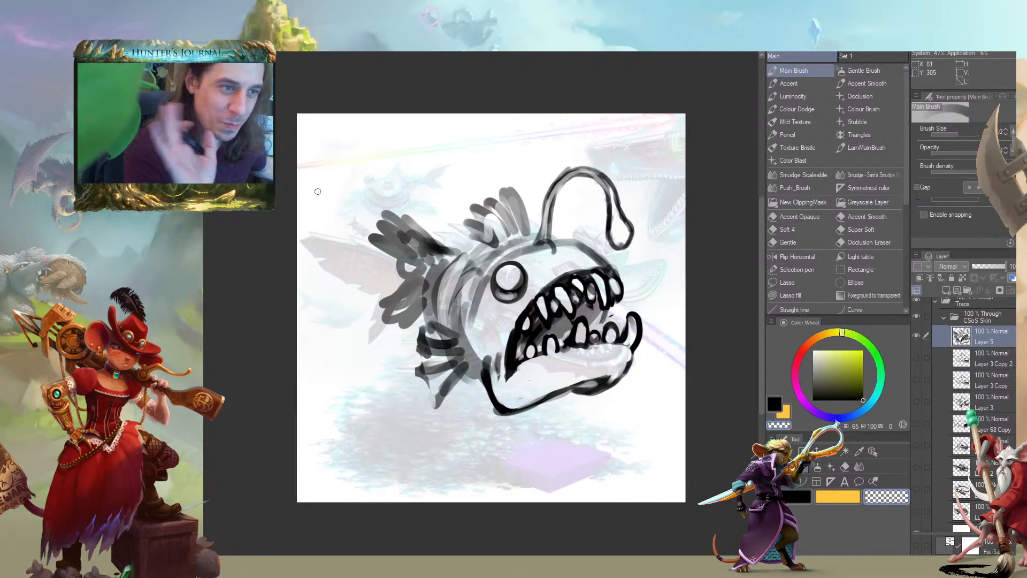
pyautogui.press('c')
pyautogui.moveTo(250, 355); pyautogui.dragTo(220, 333)
pyautogui.press(']')
pyautogui.moveTo(441, 372)
pyautogui.mouseDown()
pyautogui.moveTo(456, 379)
pyautogui.moveTo(431, 364)
pyautogui.moveTo(414, 317)
pyautogui.mouseUp()
pyautogui.moveTo(433, 369)
pyautogui.mouseDown()
pyautogui.moveTo(417, 320)
pyautogui.moveTo(424, 307)
pyautogui.moveTo(435, 366)
pyautogui.moveTo(426, 299)
pyautogui.moveTo(399, 261)
pyautogui.moveTo(431, 341)
pyautogui.moveTo(434, 332)
pyautogui.moveTo(440, 356)
pyautogui.mouseUp()
pyautogui.press('c')
pyautogui.moveTo(440, 293); pyautogui.dragTo(452, 360)
pyautogui.moveTo(450, 262)
pyautogui.mouseDown()
pyautogui.moveTo(438, 342)
pyautogui.moveTo(462, 373)
pyautogui.mouseUp()
pyautogui.press('c')
# Draw a curved gill line behind the mouth corner and refine the belly outline running into the lower jaw
pyautogui.press('c')
pyautogui.moveTo(441, 333)
pyautogui.mouseDown()
pyautogui.moveTo(455, 383)
pyautogui.moveTo(463, 333)
pyautogui.mouseUp()
pyautogui.moveTo(453, 386)
pyautogui.mouseDown()
pyautogui.moveTo(465, 338)
pyautogui.moveTo(443, 318)
pyautogui.moveTo(454, 391)
pyautogui.mouseUp()
pyautogui.press('c')
pyautogui.moveTo(447, 329); pyautogui.dragTo(461, 398)
pyautogui.moveTo(448, 306)
pyautogui.mouseDown()
pyautogui.moveTo(445, 360)
pyautogui.moveTo(455, 342)
pyautogui.moveTo(461, 375)
pyautogui.mouseUp()
pyautogui.moveTo(458, 312); pyautogui.dragTo(462, 377)
pyautogui.moveTo(471, 336); pyautogui.dragTo(468, 381)
# Clear the rough shading along the anglerfish's back and redraw its upper outline toward the head with a smaller brush
pyautogui.press('c')
pyautogui.press('c')
pyautogui.moveTo(435, 330); pyautogui.dragTo(438, 353)
pyautogui.moveTo(438, 374); pyautogui.dragTo(466, 402)
pyautogui.moveTo(386, 273); pyautogui.dragTo(398, 233)
pyautogui.moveTo(444, 261)
pyautogui.mouseDown()
pyautogui.moveTo(444, 325)
pyautogui.moveTo(436, 233)
pyautogui.moveTo(435, 279)
pyautogui.moveTo(433, 265)
pyautogui.moveTo(467, 217)
pyautogui.moveTo(501, 188)
pyautogui.mouseUp()
pyautogui.moveTo(493, 196)
pyautogui.mouseDown()
pyautogui.moveTo(460, 193)
pyautogui.moveTo(474, 156)
pyautogui.moveTo(432, 218)
pyautogui.mouseUp()
pyautogui.moveTo(499, 182)
pyautogui.mouseDown()
pyautogui.moveTo(462, 199)
pyautogui.moveTo(434, 242)
pyautogui.moveTo(436, 255)
pyautogui.mouseUp()
pyautogui.press('c')
pyautogui.press('[')
pyautogui.moveTo(517, 183); pyautogui.dragTo(469, 204)
pyautogui.moveTo(517, 181); pyautogui.dragTo(462, 213)
pyautogui.moveTo(481, 190); pyautogui.dragTo(444, 228)
pyautogui.press('c')
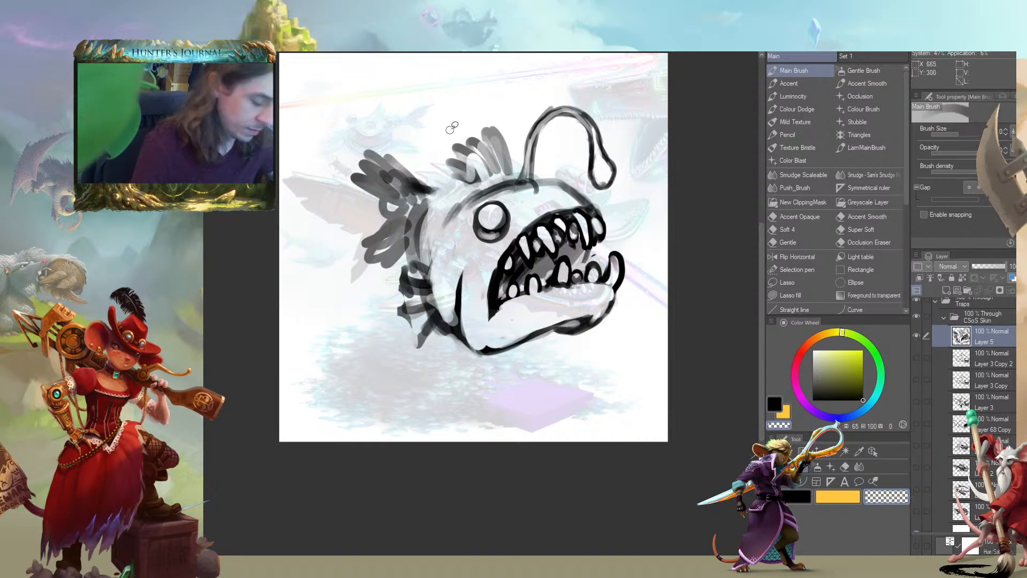
# Lasso the dorsal fin, move it slightly down and toward the tail, and deselect it
pyautogui.press('m')
pyautogui.moveTo(515, 118)
pyautogui.mouseDown()
pyautogui.moveTo(438, 136)
pyautogui.moveTo(451, 177)
pyautogui.moveTo(471, 188)
pyautogui.moveTo(504, 175)
pyautogui.moveTo(500, 114)
pyautogui.mouseUp()
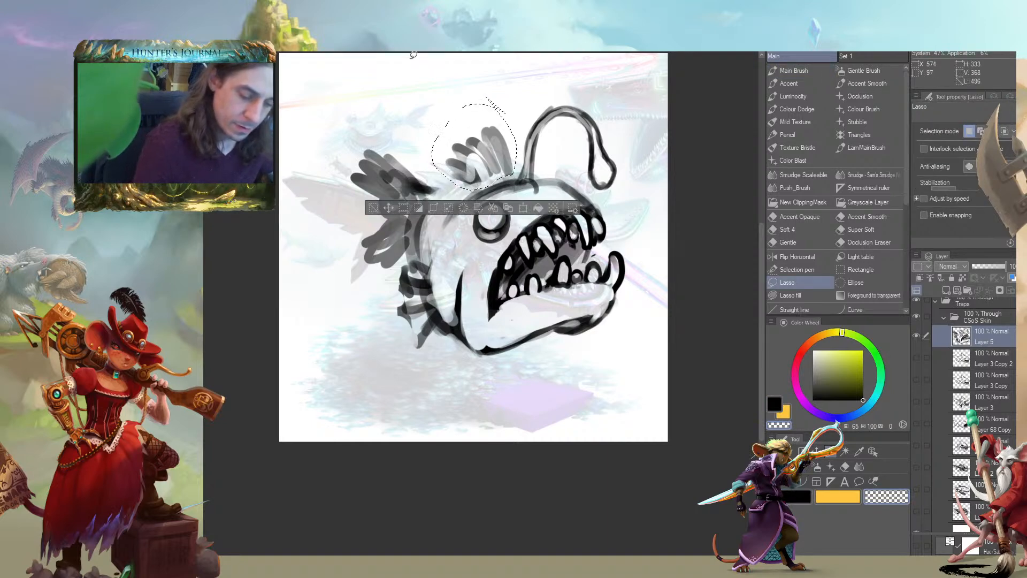
pyautogui.press('k')
pyautogui.moveTo(470, 150); pyautogui.dragTo(462, 163)
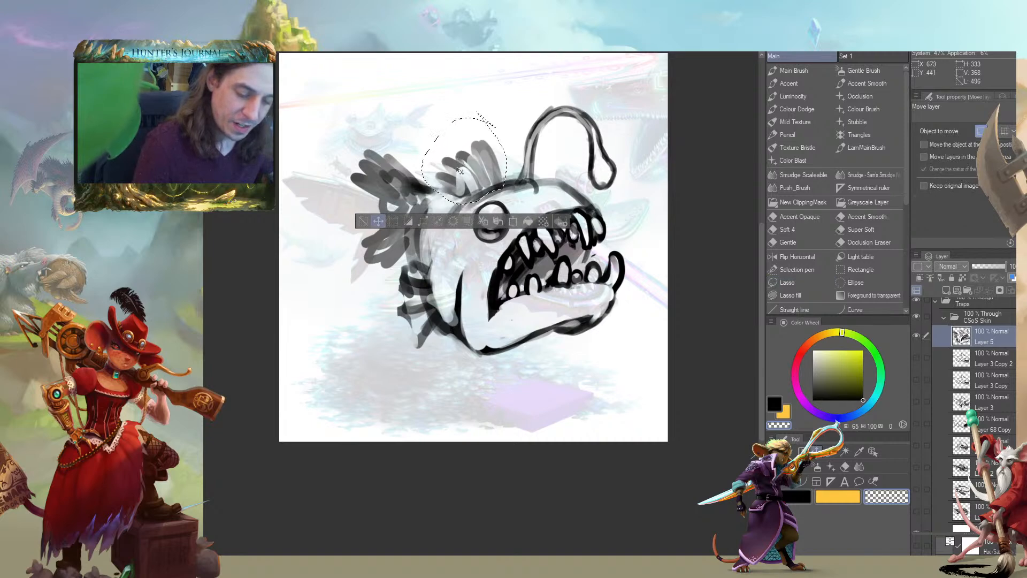
pyautogui.click(364, 222)
pyautogui.moveTo(280, 277); pyautogui.dragTo(323, 280)
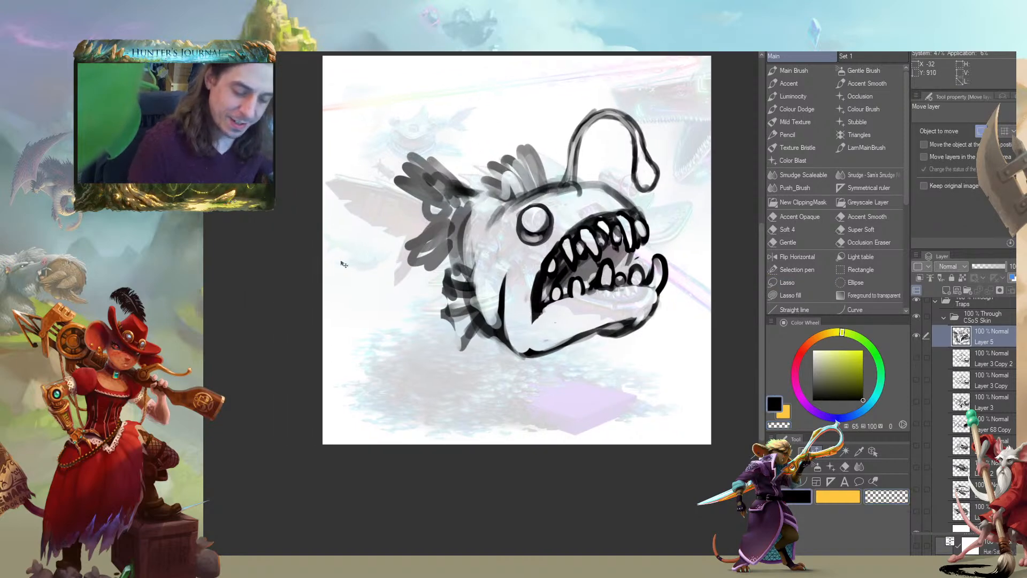
pyautogui.press('b')
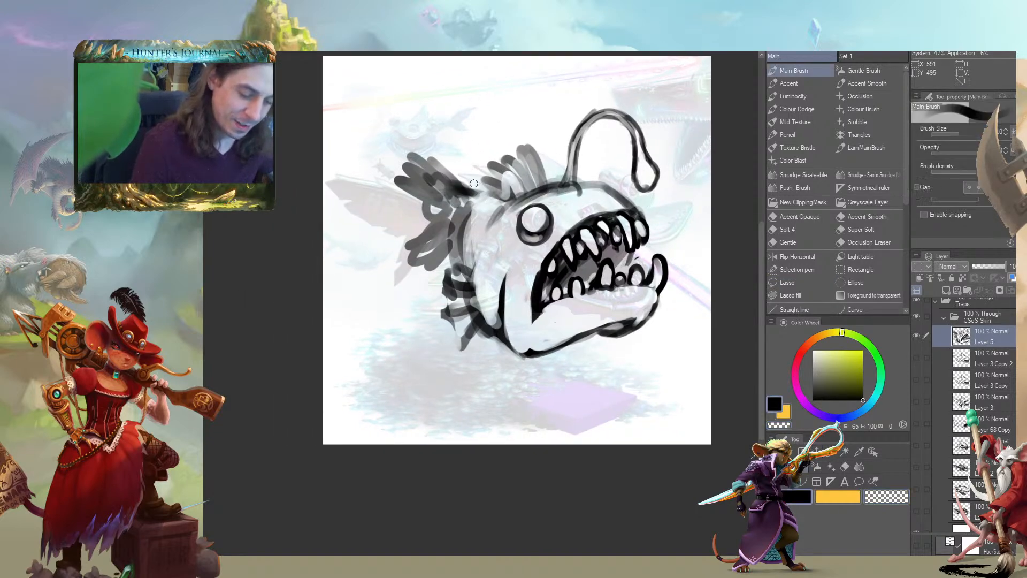
# Lasso the tail fin, move it slightly down and away from the body, and deselect it
pyautogui.press('m')
pyautogui.moveTo(488, 211)
pyautogui.mouseDown()
pyautogui.moveTo(432, 148)
pyautogui.moveTo(347, 182)
pyautogui.moveTo(384, 271)
pyautogui.moveTo(477, 235)
pyautogui.mouseUp()
pyautogui.click(328, 302)
pyautogui.moveTo(407, 217)
pyautogui.mouseDown()
pyautogui.moveTo(402, 241)
pyautogui.moveTo(394, 232)
pyautogui.mouseUp()
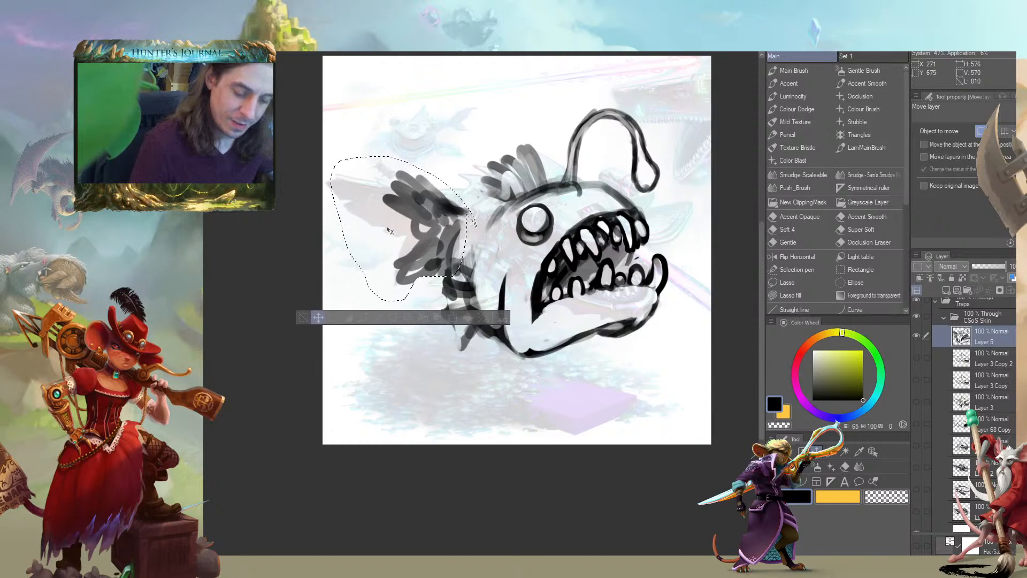
pyautogui.click(306, 318)
# Replace the rough pectoral fin strokes with a clear fin outline with scalloped edges behind the belly
pyautogui.moveTo(455, 276)
pyautogui.mouseDown()
pyautogui.moveTo(457, 260)
pyautogui.moveTo(432, 297)
pyautogui.moveTo(456, 337)
pyautogui.moveTo(428, 281)
pyautogui.moveTo(447, 326)
pyautogui.moveTo(460, 323)
pyautogui.moveTo(445, 271)
pyautogui.moveTo(453, 261)
pyautogui.moveTo(463, 313)
pyautogui.moveTo(454, 320)
pyautogui.moveTo(484, 280)
pyautogui.moveTo(469, 273)
pyautogui.moveTo(461, 308)
pyautogui.moveTo(469, 310)
pyautogui.moveTo(454, 271)
pyautogui.moveTo(459, 315)
pyautogui.moveTo(467, 282)
pyautogui.moveTo(474, 299)
pyautogui.moveTo(478, 283)
pyautogui.mouseUp()
pyautogui.press('c')
pyautogui.press('c')
pyautogui.press('b')
pyautogui.press('c')
pyautogui.press('c')
pyautogui.press('c')
pyautogui.press('c')
pyautogui.press('c')
pyautogui.moveTo(371, 310); pyautogui.dragTo(351, 349)
pyautogui.moveTo(448, 312)
pyautogui.mouseDown()
pyautogui.moveTo(435, 331)
pyautogui.moveTo(454, 348)
pyautogui.mouseUp()
pyautogui.moveTo(339, 303); pyautogui.dragTo(260, 264)
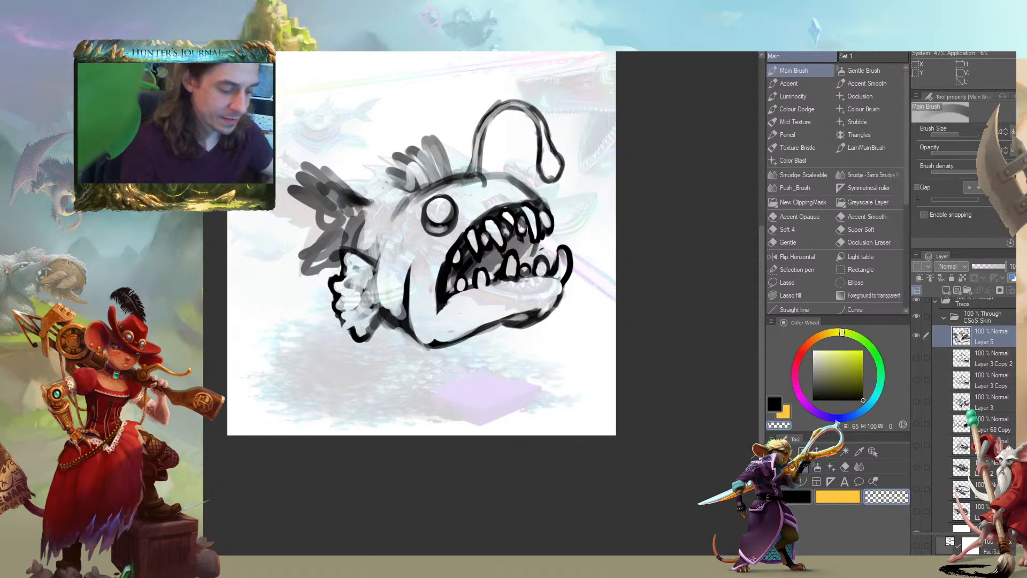
# Hide the anglerfish on Layer 5 and add a new blank layer above it
pyautogui.click(916, 335)
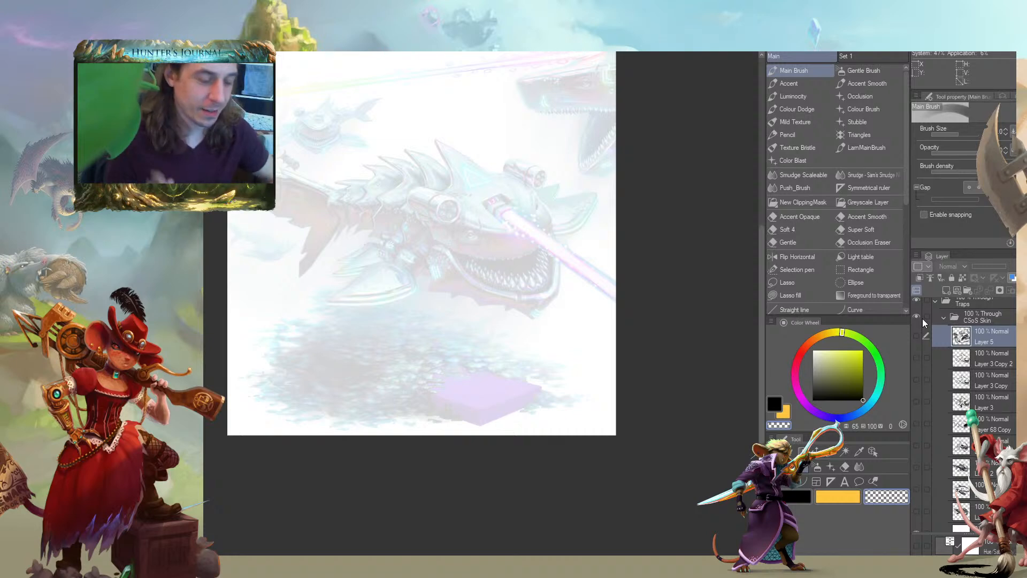
pyautogui.click(946, 290)
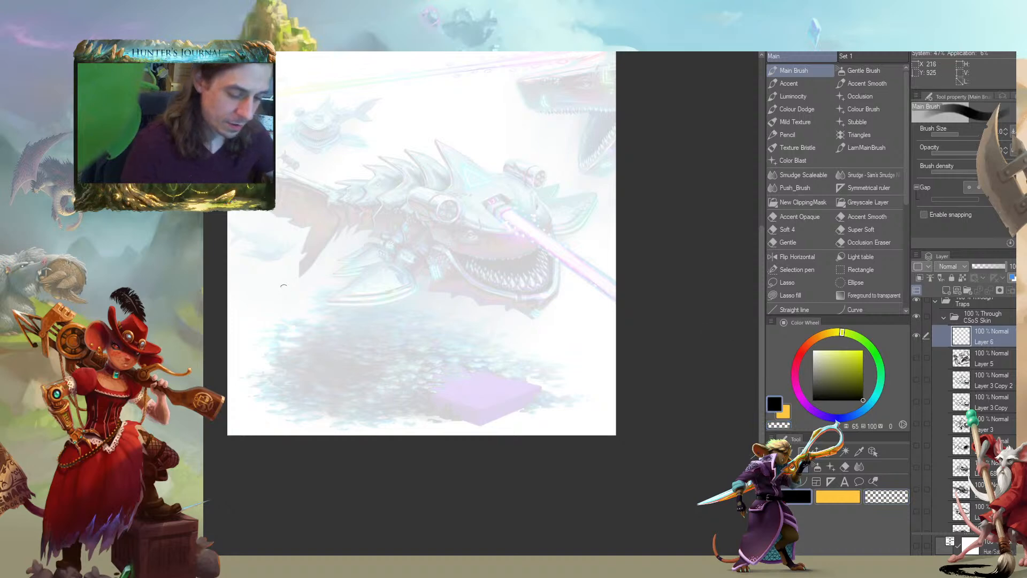
pyautogui.moveTo(298, 275); pyautogui.dragTo(320, 291)
pyautogui.scroll(1, 398, 193)
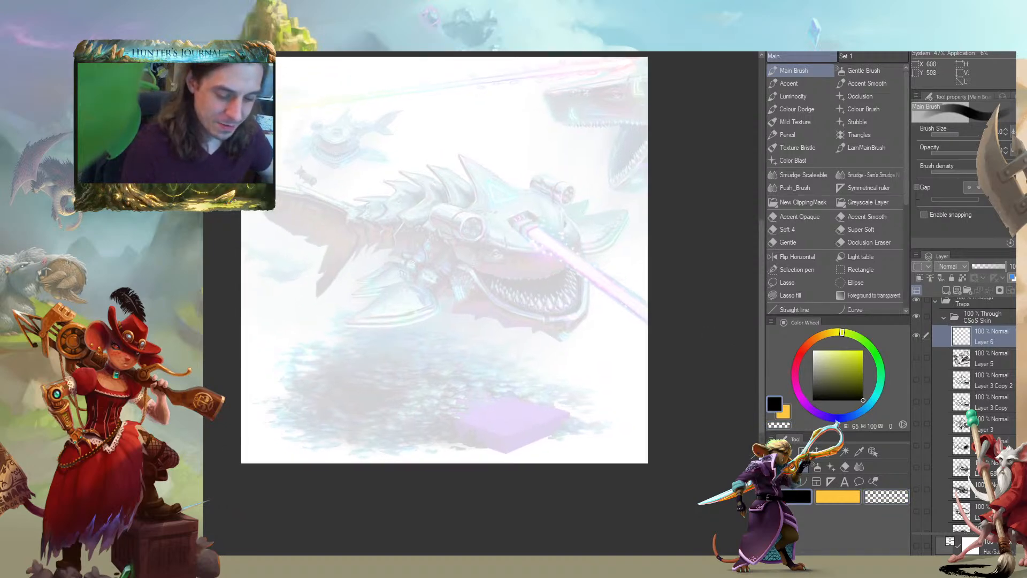
# Sketch a sheet ghost with a trailing ragged hem, two oval eyes and a wailing mouth using a smaller brush
pyautogui.moveTo(375, 250); pyautogui.dragTo(341, 251)
pyautogui.press('[')
pyautogui.moveTo(503, 279)
pyautogui.mouseDown()
pyautogui.moveTo(508, 240)
pyautogui.moveTo(479, 157)
pyautogui.moveTo(427, 162)
pyautogui.moveTo(388, 209)
pyautogui.moveTo(354, 288)
pyautogui.moveTo(389, 315)
pyautogui.moveTo(423, 301)
pyautogui.moveTo(491, 316)
pyautogui.moveTo(512, 291)
pyautogui.moveTo(488, 218)
pyautogui.moveTo(472, 250)
pyautogui.moveTo(492, 250)
pyautogui.mouseUp()
pyautogui.moveTo(472, 206)
pyautogui.mouseDown()
pyautogui.moveTo(469, 186)
pyautogui.moveTo(471, 208)
pyautogui.moveTo(491, 187)
pyautogui.moveTo(498, 207)
pyautogui.mouseUp()
pyautogui.moveTo(394, 293)
pyautogui.mouseDown()
pyautogui.moveTo(424, 257)
pyautogui.moveTo(401, 280)
pyautogui.moveTo(377, 241)
pyautogui.moveTo(434, 198)
pyautogui.mouseUp()
pyautogui.moveTo(443, 169); pyautogui.dragTo(407, 221)
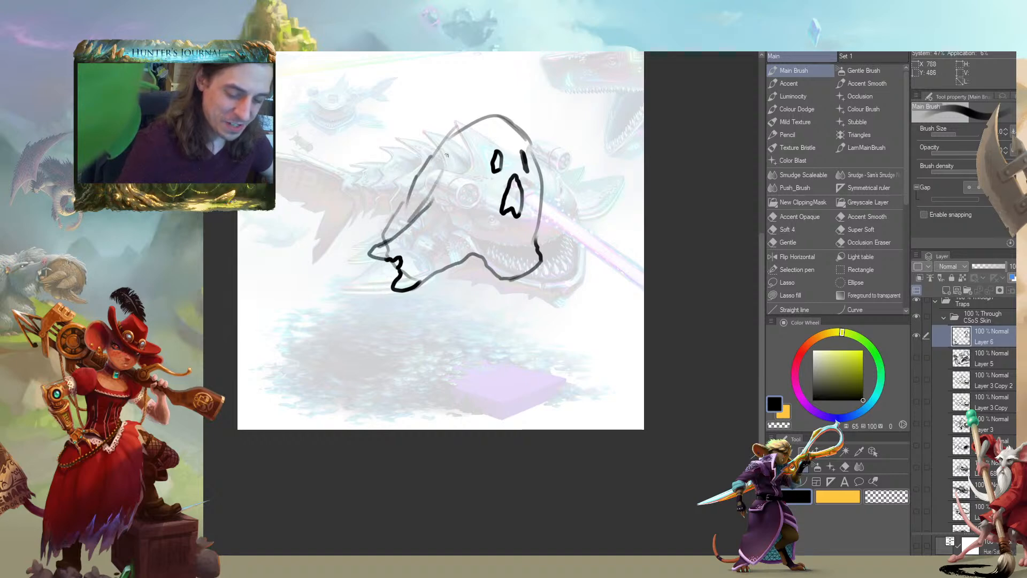
pyautogui.moveTo(448, 154); pyautogui.dragTo(401, 223)
pyautogui.moveTo(460, 124); pyautogui.dragTo(383, 231)
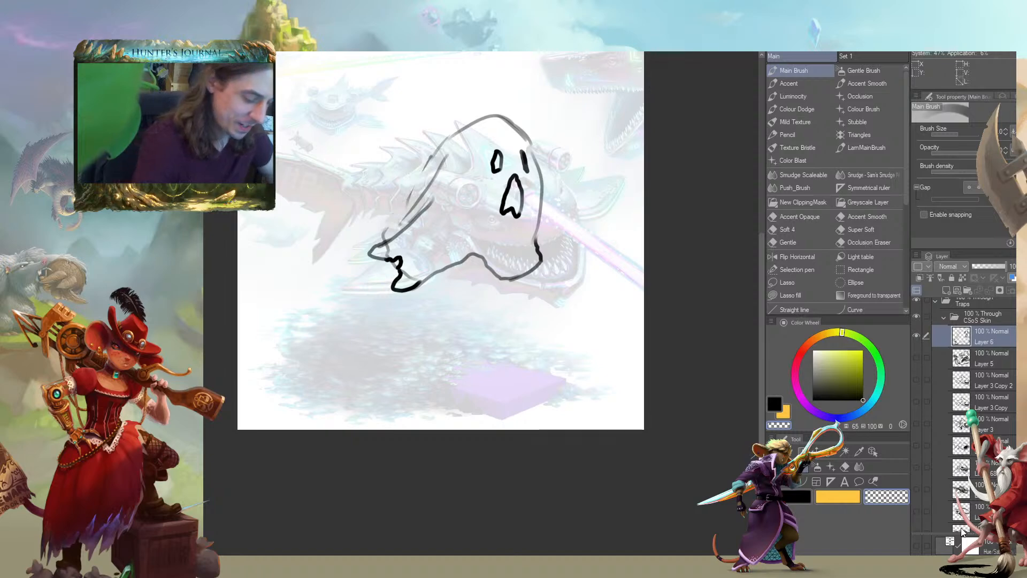
# Raise the white Layer 1's opacity to 89% to fade the shark reference, and make Layer 6 active again
pyautogui.scroll(-3, 982, 363)
pyautogui.click(944, 476)
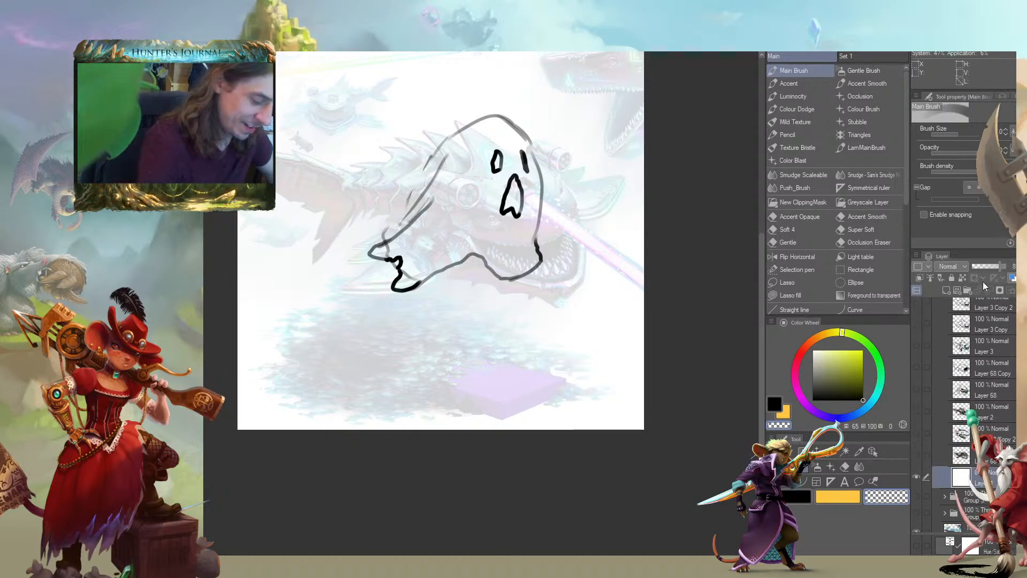
pyautogui.moveTo(999, 266); pyautogui.dragTo(998, 271)
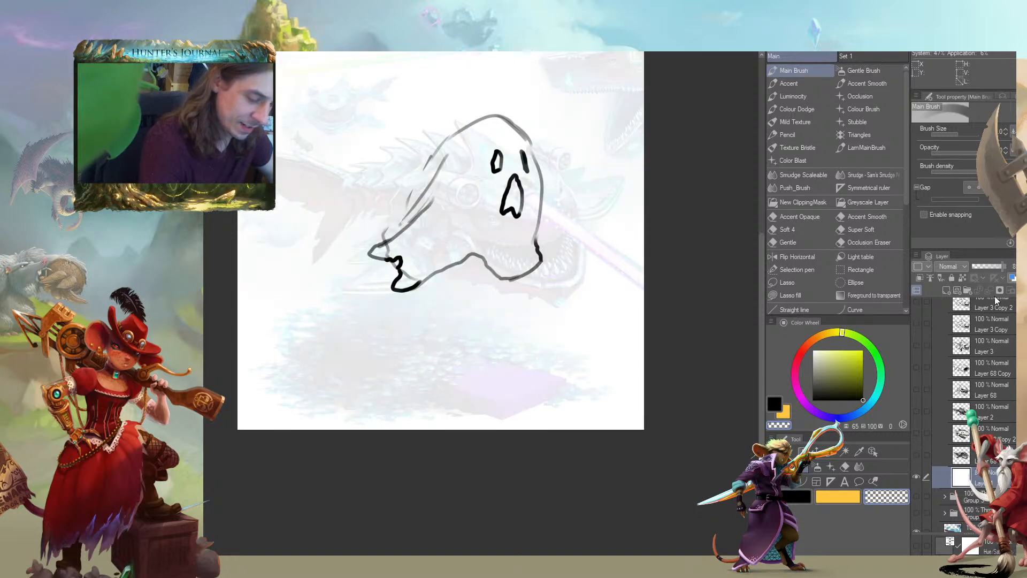
pyautogui.scroll(4, 962, 374)
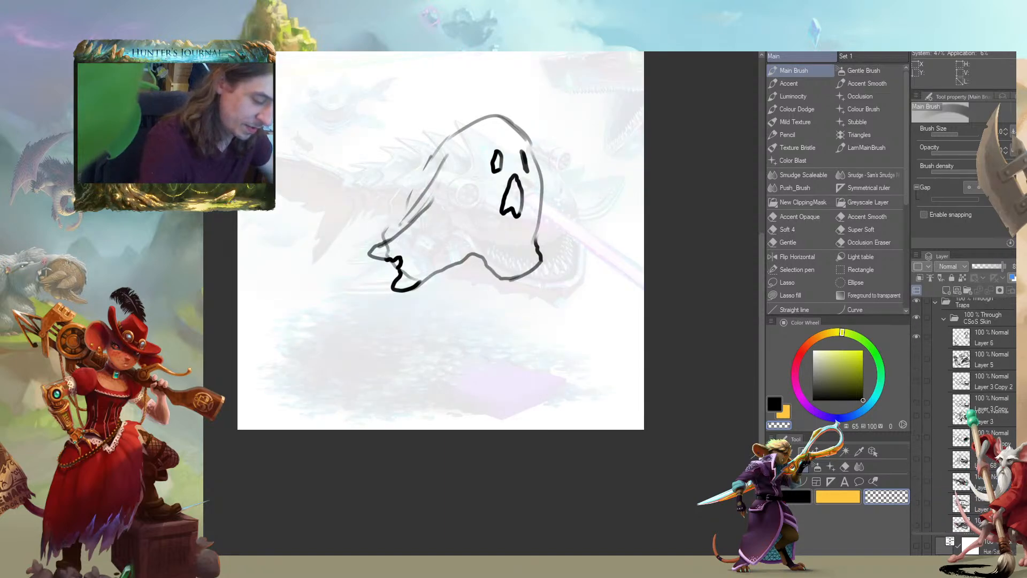
pyautogui.click(940, 371)
# Clean the stray line at the ghost's rear hem and draw chain-like strands trailing back from a ring under its body
pyautogui.moveTo(369, 263); pyautogui.dragTo(394, 253)
pyautogui.press('c')
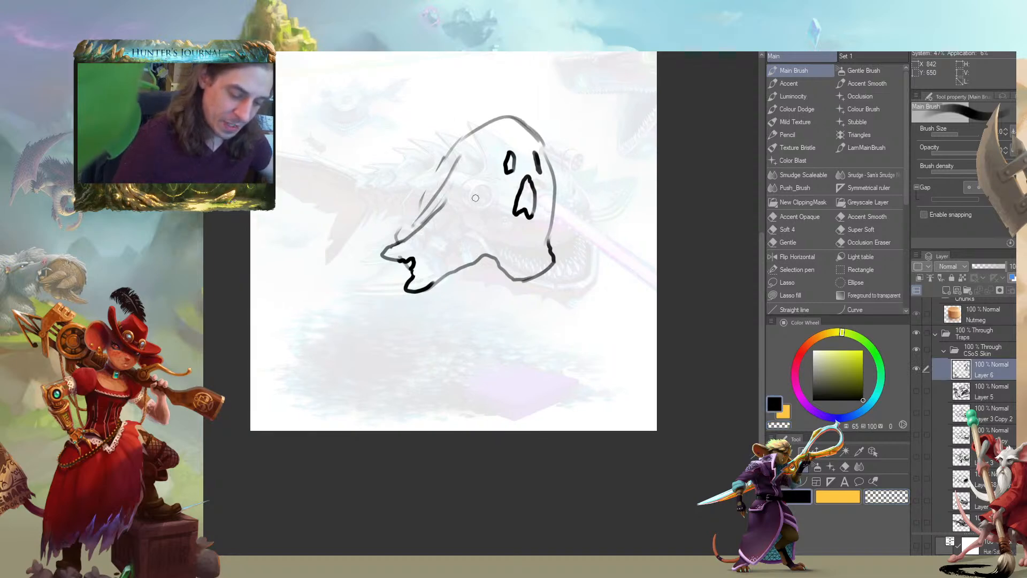
pyautogui.moveTo(502, 275); pyautogui.dragTo(470, 330)
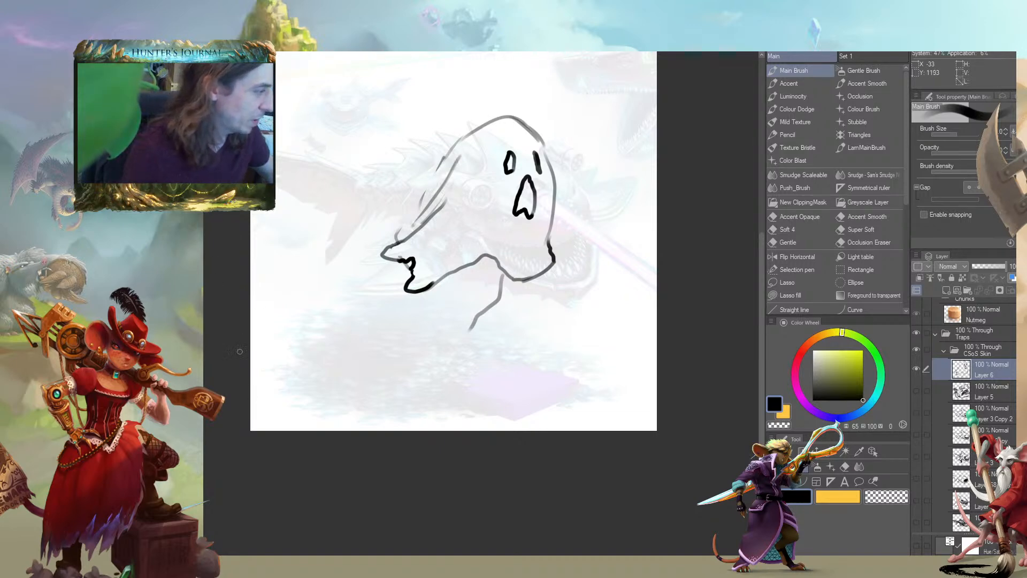
pyautogui.moveTo(219, 376); pyautogui.dragTo(279, 286)
pyautogui.moveTo(562, 181)
pyautogui.mouseDown()
pyautogui.moveTo(560, 202)
pyautogui.moveTo(518, 249)
pyautogui.moveTo(489, 270)
pyautogui.moveTo(459, 273)
pyautogui.moveTo(480, 239)
pyautogui.moveTo(529, 212)
pyautogui.moveTo(545, 165)
pyautogui.moveTo(525, 225)
pyautogui.moveTo(472, 245)
pyautogui.mouseUp()
pyautogui.moveTo(557, 187)
pyautogui.mouseDown()
pyautogui.moveTo(541, 231)
pyautogui.moveTo(496, 268)
pyautogui.moveTo(437, 262)
pyautogui.mouseUp()
pyautogui.moveTo(521, 197)
pyautogui.mouseDown()
pyautogui.moveTo(515, 215)
pyautogui.moveTo(451, 239)
pyautogui.moveTo(502, 210)
pyautogui.moveTo(515, 223)
pyautogui.moveTo(520, 191)
pyautogui.moveTo(516, 200)
pyautogui.mouseUp()
pyautogui.moveTo(368, 194)
pyautogui.mouseDown()
pyautogui.moveTo(351, 268)
pyautogui.moveTo(390, 256)
pyautogui.mouseUp()
pyautogui.press('c')
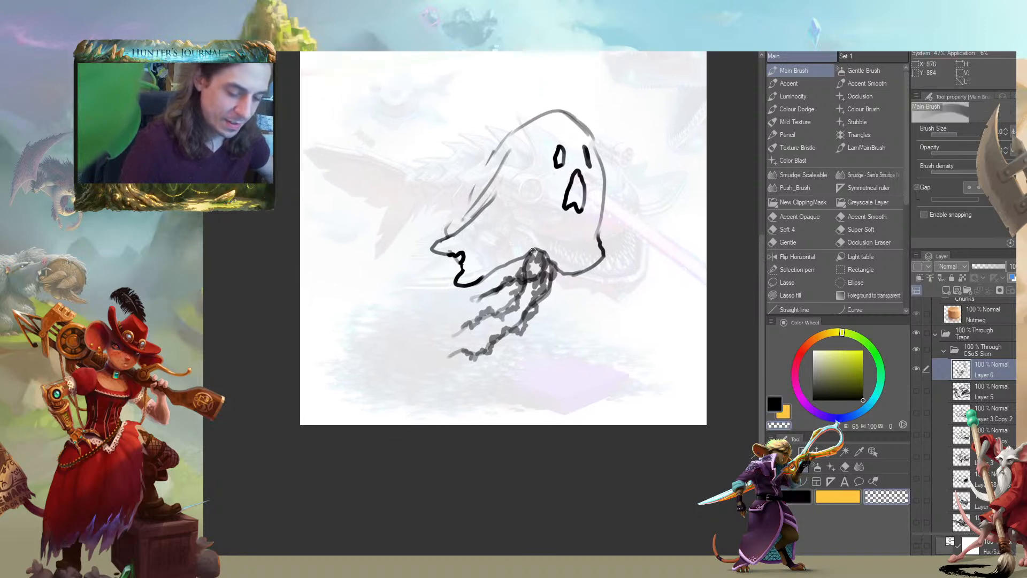
# Draw thin wisps streaming back from the ghost's rear hem and one curved strand below its front
pyautogui.moveTo(435, 221); pyautogui.dragTo(439, 194)
pyautogui.moveTo(373, 240)
pyautogui.mouseDown()
pyautogui.moveTo(387, 293)
pyautogui.moveTo(447, 248)
pyautogui.moveTo(408, 266)
pyautogui.mouseUp()
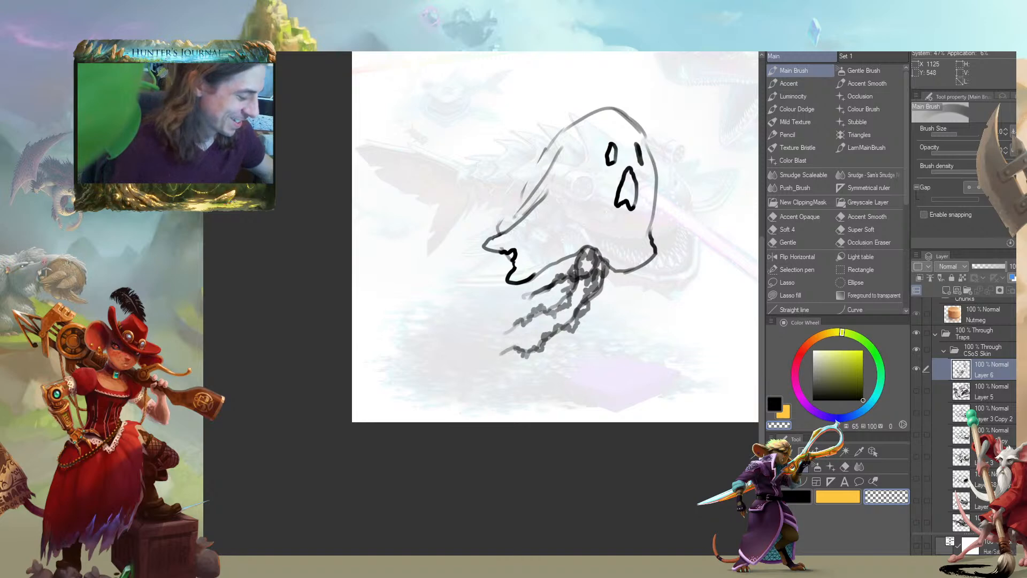
pyautogui.moveTo(374, 228); pyautogui.dragTo(408, 231)
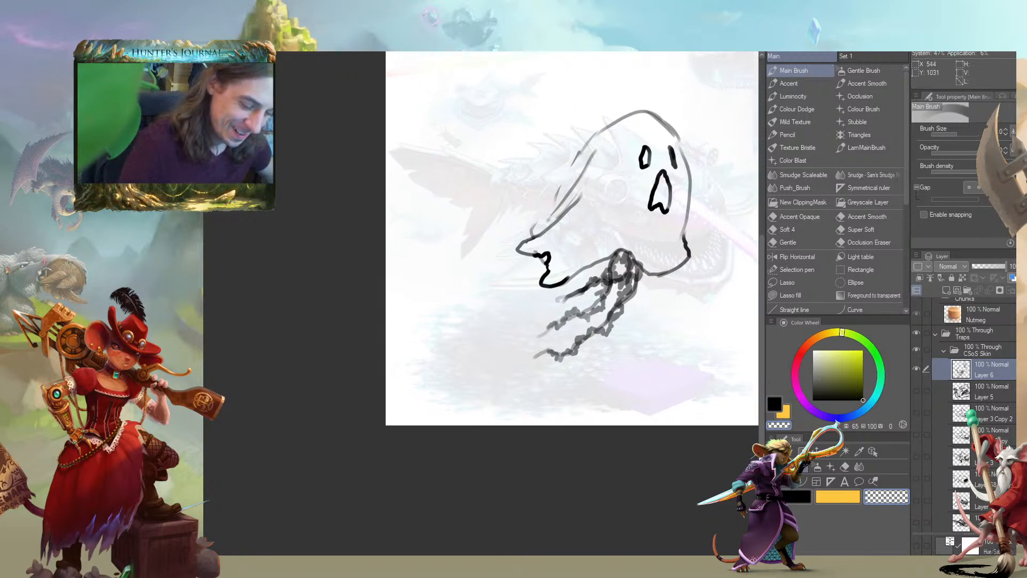
pyautogui.press('c')
pyautogui.moveTo(525, 296)
pyautogui.mouseDown()
pyautogui.moveTo(464, 327)
pyautogui.moveTo(540, 282)
pyautogui.moveTo(515, 289)
pyautogui.moveTo(511, 307)
pyautogui.moveTo(533, 286)
pyautogui.moveTo(535, 321)
pyautogui.mouseUp()
pyautogui.moveTo(531, 266); pyautogui.dragTo(495, 282)
pyautogui.moveTo(523, 250); pyautogui.dragTo(498, 244)
pyautogui.moveTo(589, 341)
pyautogui.mouseDown()
pyautogui.moveTo(624, 311)
pyautogui.moveTo(635, 271)
pyautogui.mouseUp()
pyautogui.moveTo(503, 250)
pyautogui.mouseDown()
pyautogui.moveTo(397, 258)
pyautogui.moveTo(468, 271)
pyautogui.moveTo(512, 250)
pyautogui.mouseUp()
pyautogui.moveTo(423, 189); pyautogui.dragTo(325, 265)
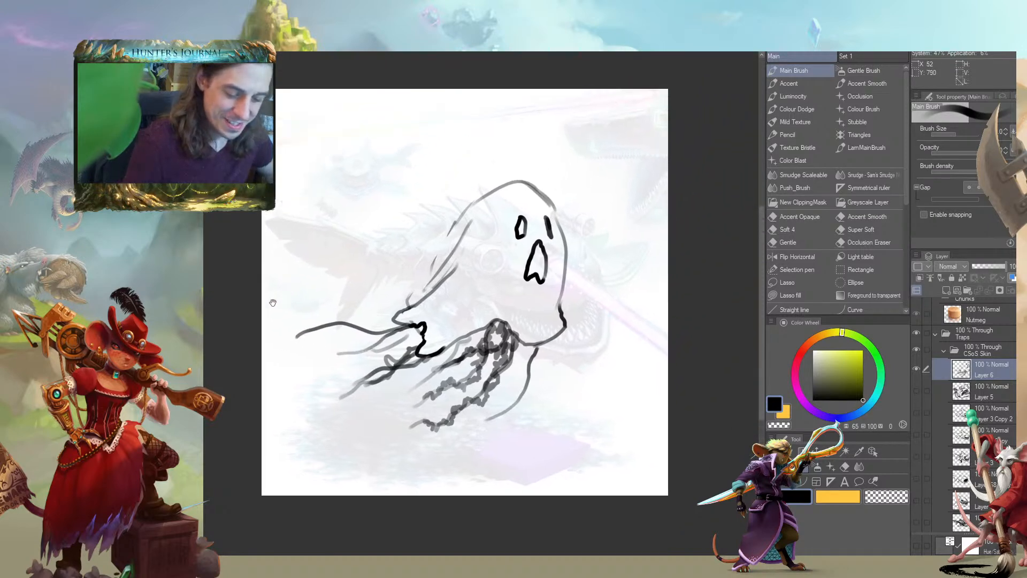
# Shade the inside of the ghost's eyes and mouth grey
pyautogui.moveTo(532, 256)
pyautogui.mouseDown()
pyautogui.moveTo(508, 205)
pyautogui.moveTo(535, 208)
pyautogui.moveTo(520, 238)
pyautogui.mouseUp()
pyautogui.moveTo(324, 204)
pyautogui.mouseDown()
pyautogui.moveTo(316, 200)
pyautogui.moveTo(337, 200)
pyautogui.mouseUp()
pyautogui.press('c')
pyautogui.moveTo(358, 248); pyautogui.dragTo(377, 254)
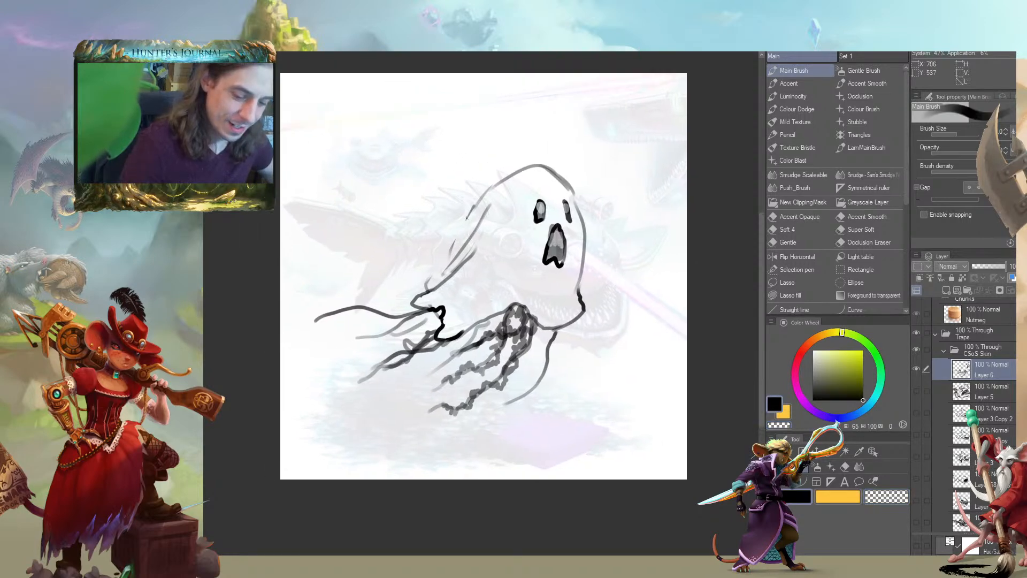
# Redraw the ghost's back as one flowing line ending in a jagged cloth tip, and tidy the rear hem
pyautogui.moveTo(510, 173)
pyautogui.mouseDown()
pyautogui.moveTo(414, 263)
pyautogui.moveTo(428, 289)
pyautogui.mouseUp()
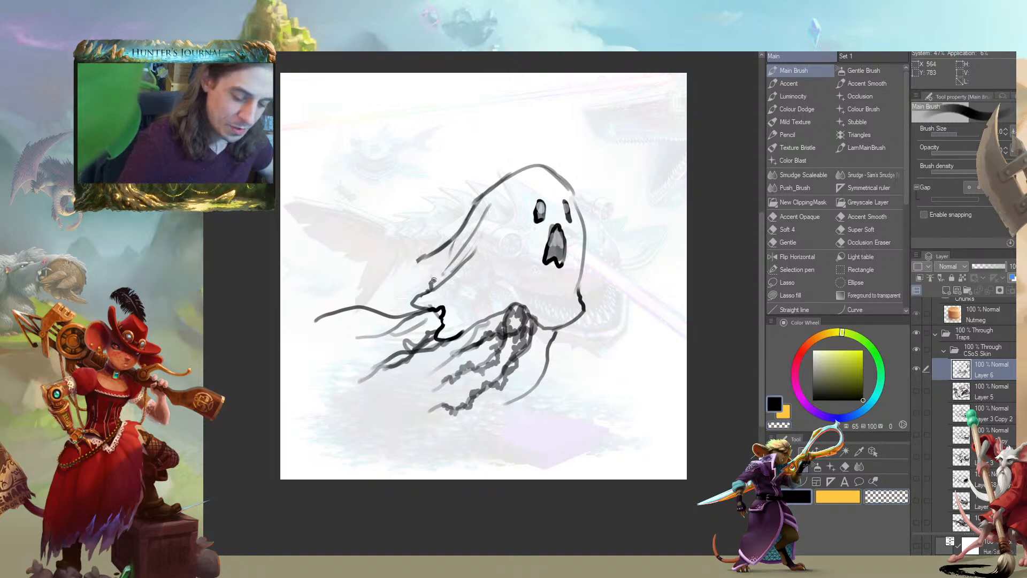
pyautogui.press('c')
pyautogui.moveTo(432, 278); pyautogui.dragTo(416, 259)
pyautogui.moveTo(353, 256); pyautogui.dragTo(360, 249)
pyautogui.press('c')
pyautogui.moveTo(430, 300)
pyautogui.mouseDown()
pyautogui.moveTo(436, 294)
pyautogui.moveTo(448, 316)
pyautogui.mouseUp()
pyautogui.press('c')
pyautogui.moveTo(368, 247); pyautogui.dragTo(355, 240)
pyautogui.moveTo(308, 329)
pyautogui.mouseDown()
pyautogui.moveTo(310, 339)
pyautogui.moveTo(316, 333)
pyautogui.moveTo(282, 331)
pyautogui.mouseUp()
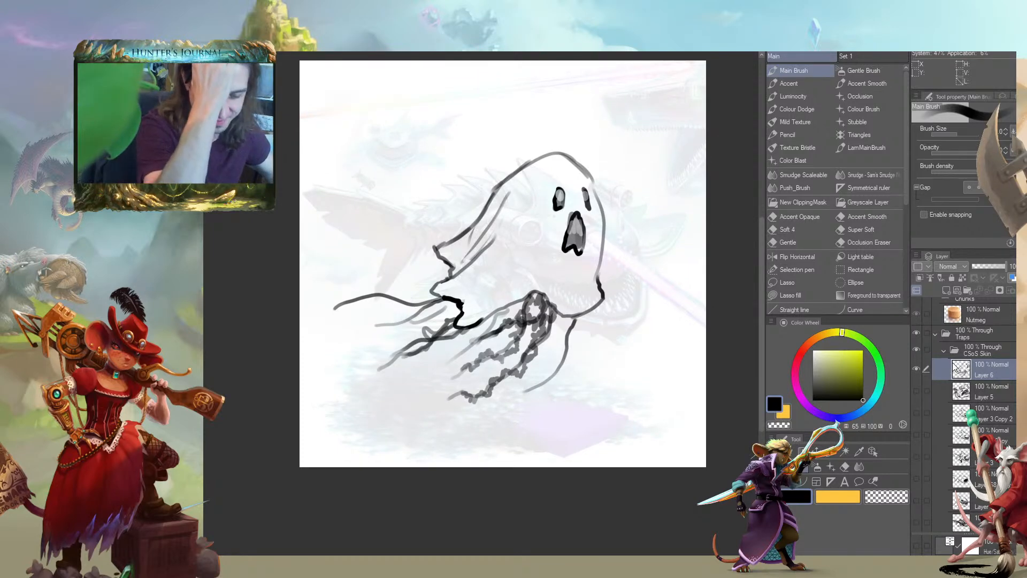
# Hide the shark artwork and the white Layer 1 to show the ghost sketch over the purple base
pyautogui.moveTo(273, 339); pyautogui.dragTo(278, 319)
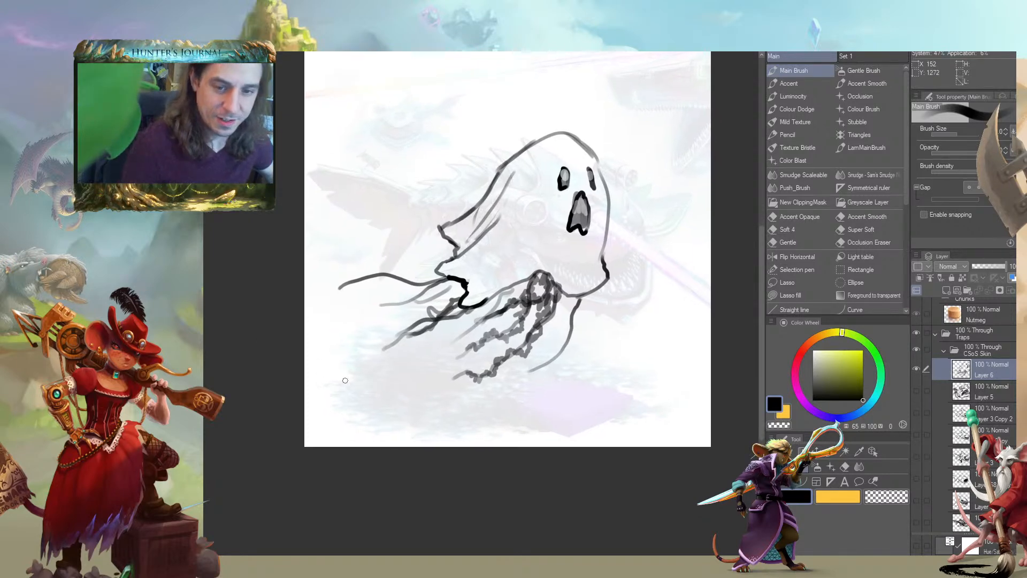
pyautogui.scroll(-5, 963, 369)
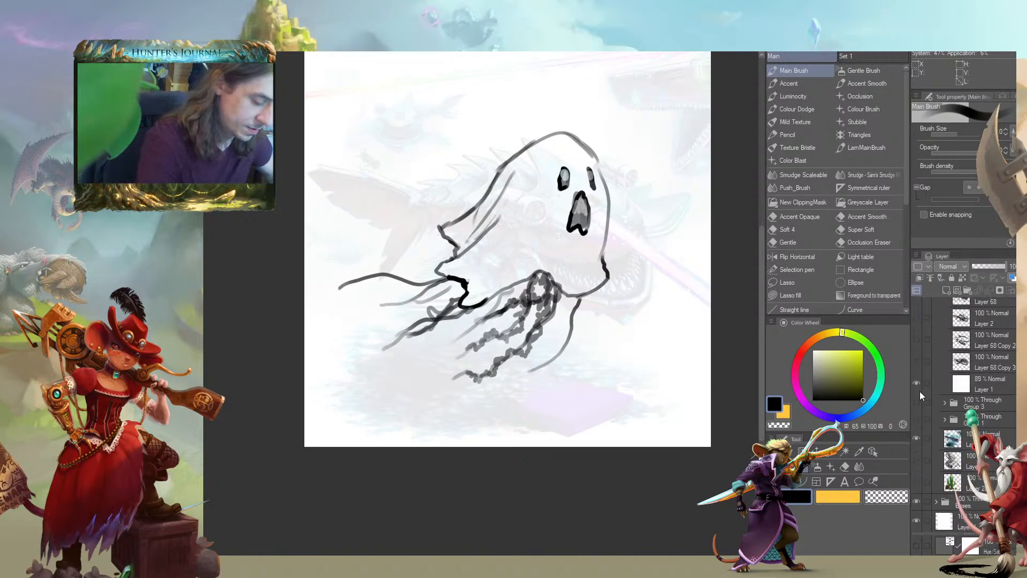
pyautogui.click(916, 435)
pyautogui.click(916, 383)
pyautogui.moveTo(298, 345); pyautogui.dragTo(281, 402)
pyautogui.moveTo(294, 252); pyautogui.dragTo(305, 204)
pyautogui.moveTo(307, 273); pyautogui.dragTo(305, 310)
pyautogui.moveTo(243, 299); pyautogui.dragTo(243, 305)
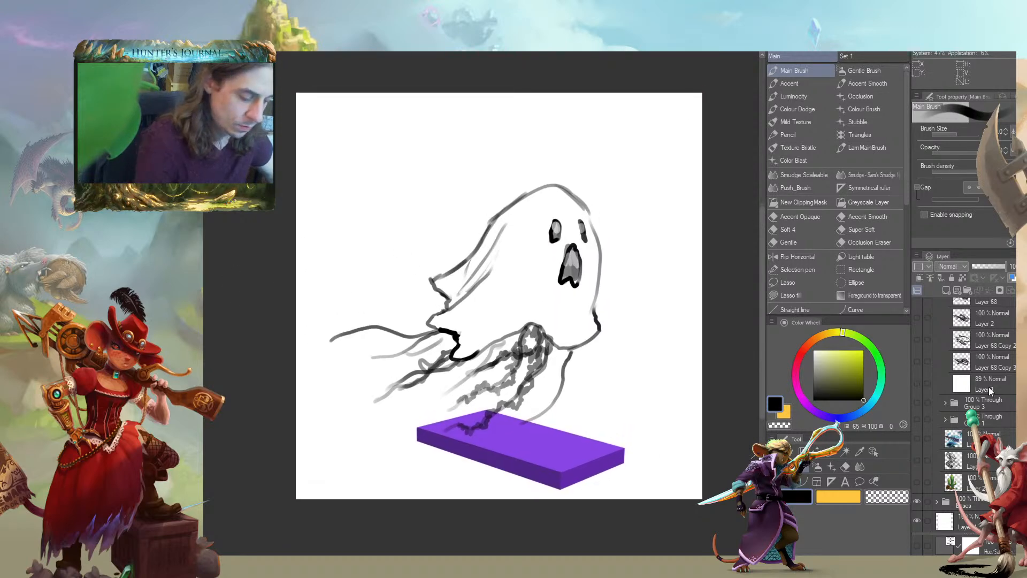
pyautogui.scroll(10, 974, 414)
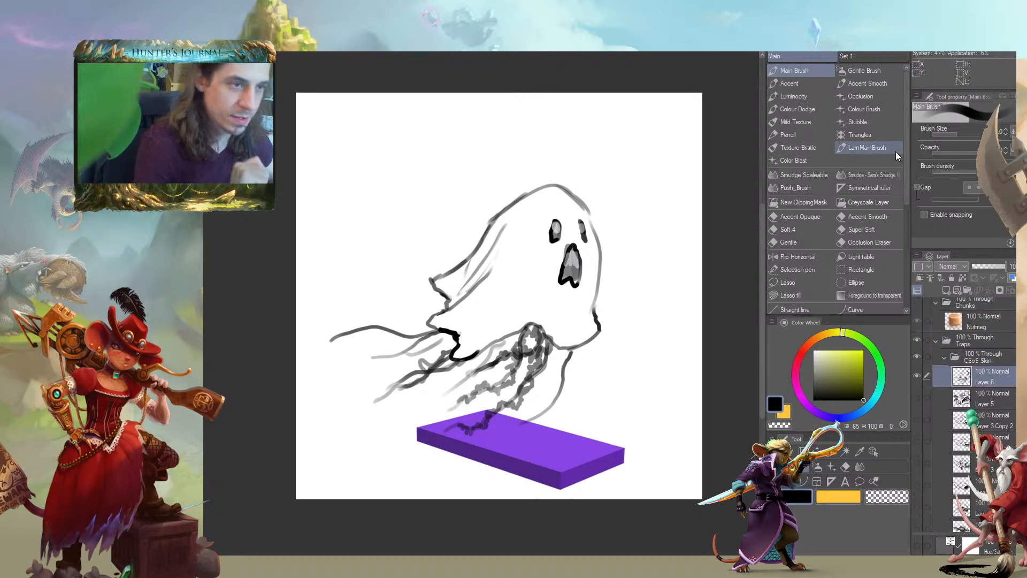
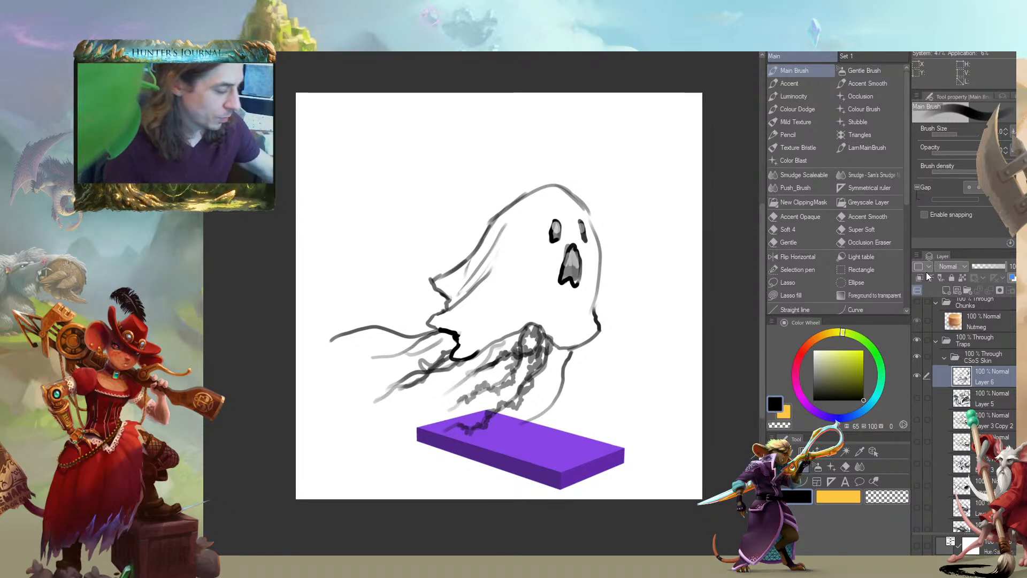
# Hide the ghost sketch on Layer 6, show the shark artwork again, and fade the white Layer 1 over it to 48% opacity
pyautogui.moveTo(548, 223); pyautogui.dragTo(499, 198)
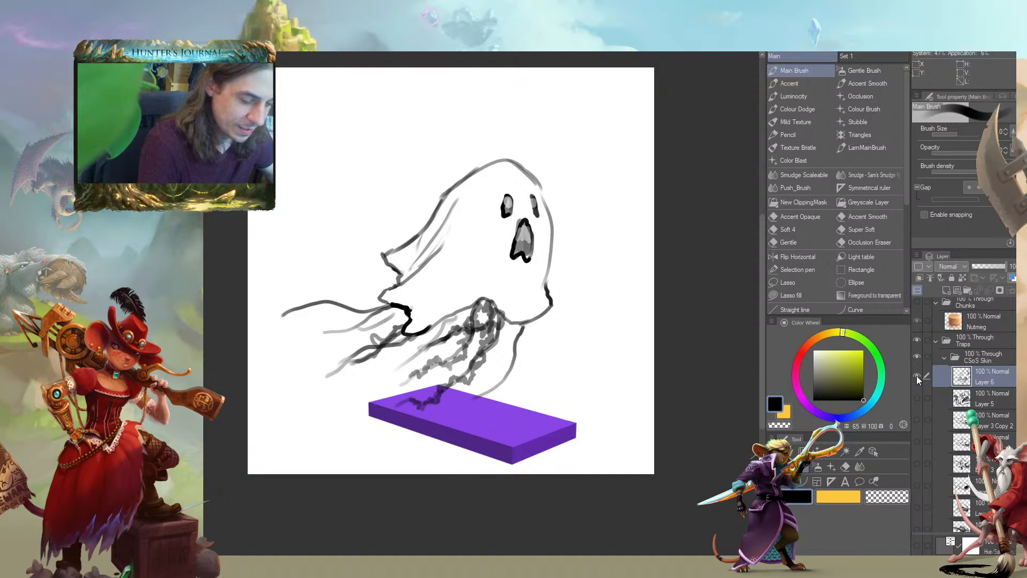
pyautogui.click(917, 376)
pyautogui.scroll(-10, 917, 457)
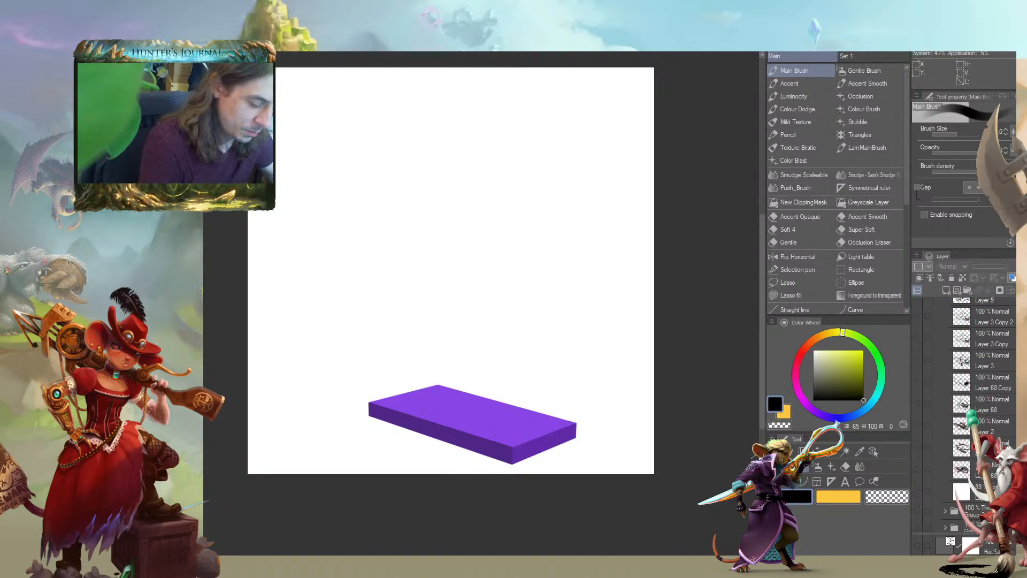
pyautogui.click(916, 406)
pyautogui.click(916, 406)
pyautogui.scroll(8, 950, 471)
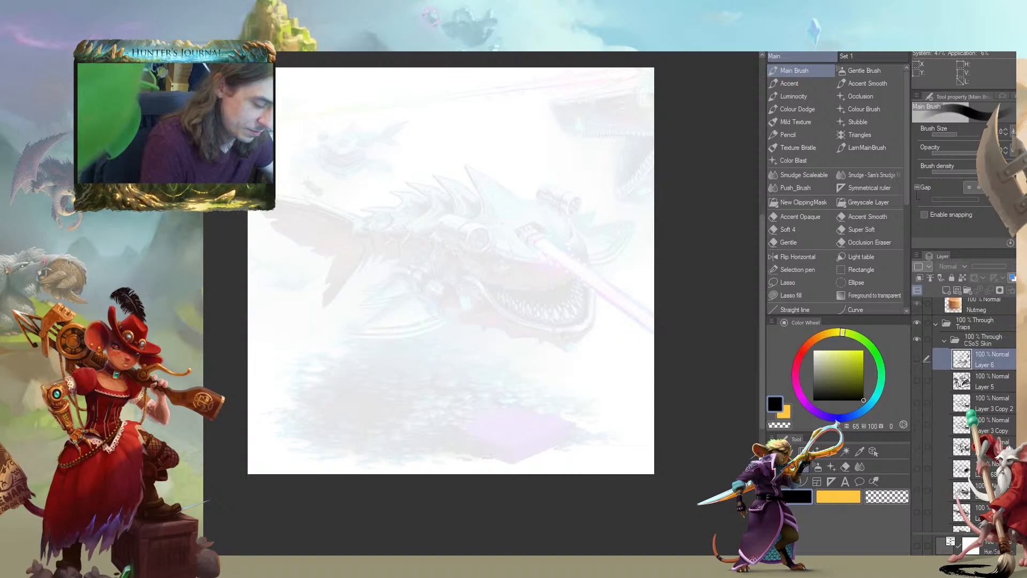
pyautogui.scroll(-3, 926, 394)
pyautogui.moveTo(987, 266); pyautogui.dragTo(984, 313)
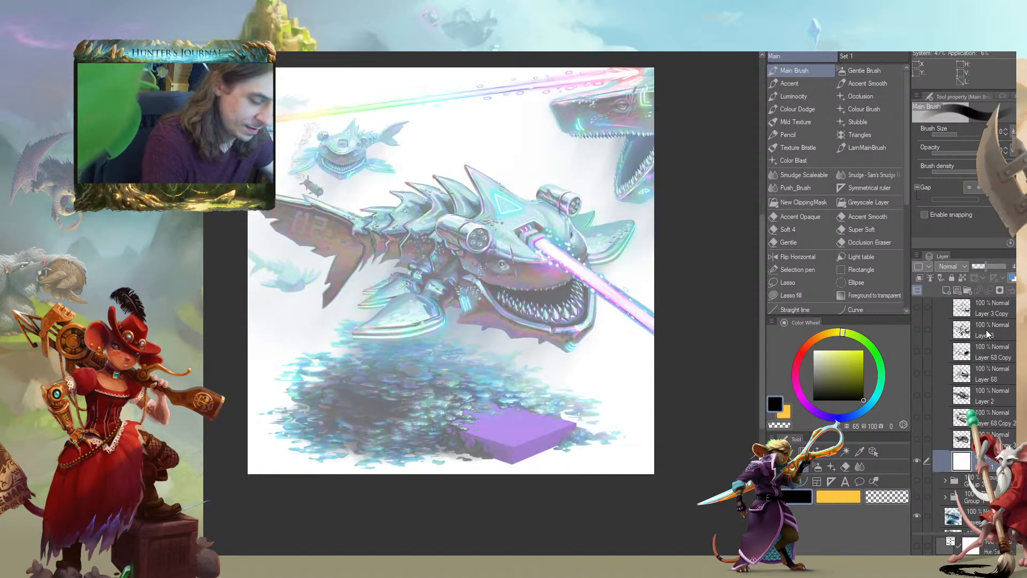
pyautogui.moveTo(979, 267); pyautogui.dragTo(986, 315)
pyautogui.scroll(2, 995, 374)
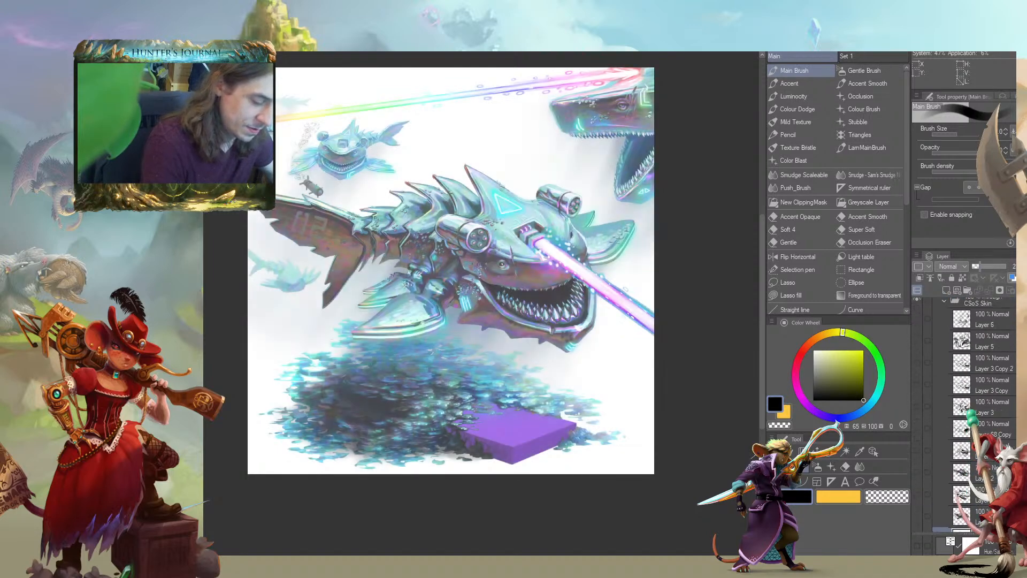
pyautogui.click(988, 266)
pyautogui.scroll(3, 989, 364)
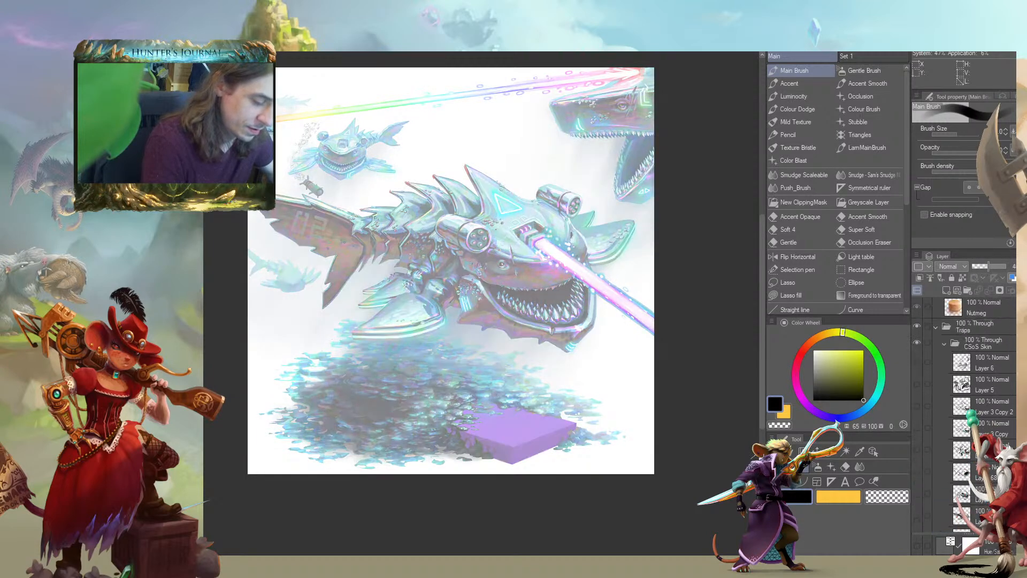
# Add a new layer above Layer 6 and draw a draped sheet's back outline over the shark, ending in a ragged rear edge
pyautogui.click(936, 376)
pyautogui.click(946, 294)
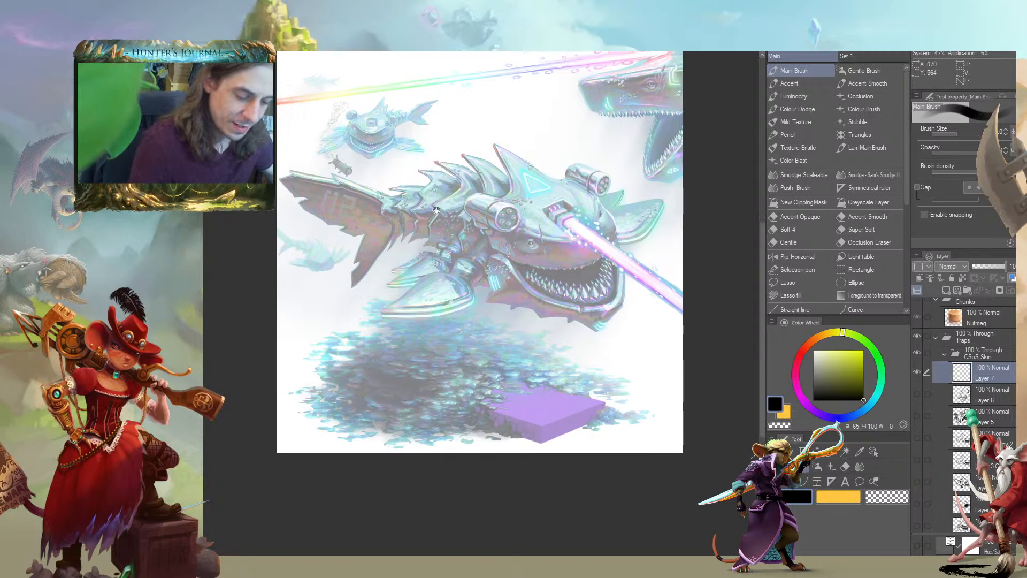
pyautogui.moveTo(537, 272); pyautogui.dragTo(522, 275)
pyautogui.moveTo(252, 209); pyautogui.dragTo(280, 238)
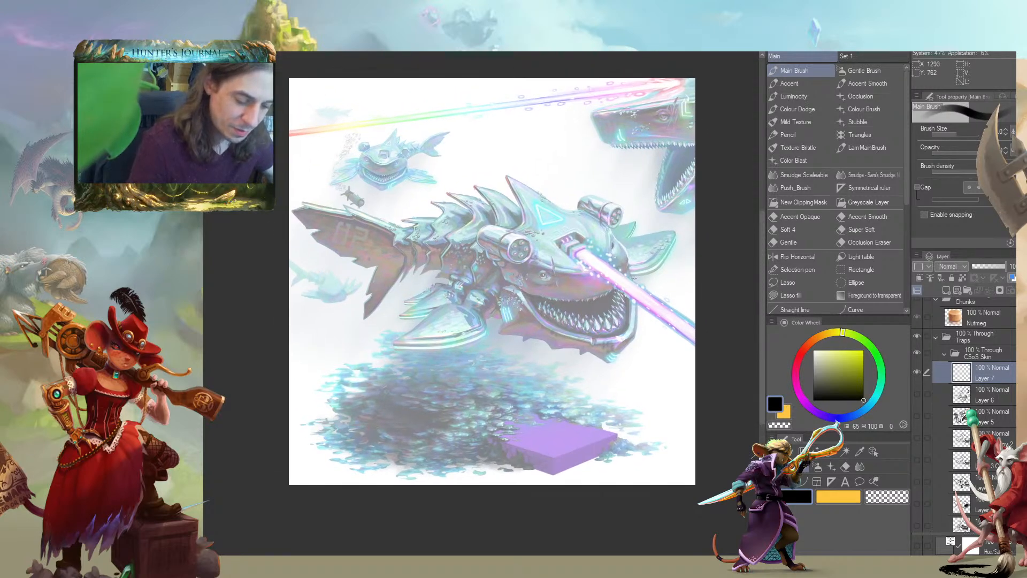
pyautogui.moveTo(629, 257)
pyautogui.mouseDown()
pyautogui.moveTo(636, 285)
pyautogui.moveTo(616, 226)
pyautogui.moveTo(446, 149)
pyautogui.moveTo(425, 174)
pyautogui.moveTo(369, 186)
pyautogui.moveTo(354, 201)
pyautogui.moveTo(396, 241)
pyautogui.moveTo(382, 272)
pyautogui.moveTo(395, 293)
pyautogui.mouseUp()
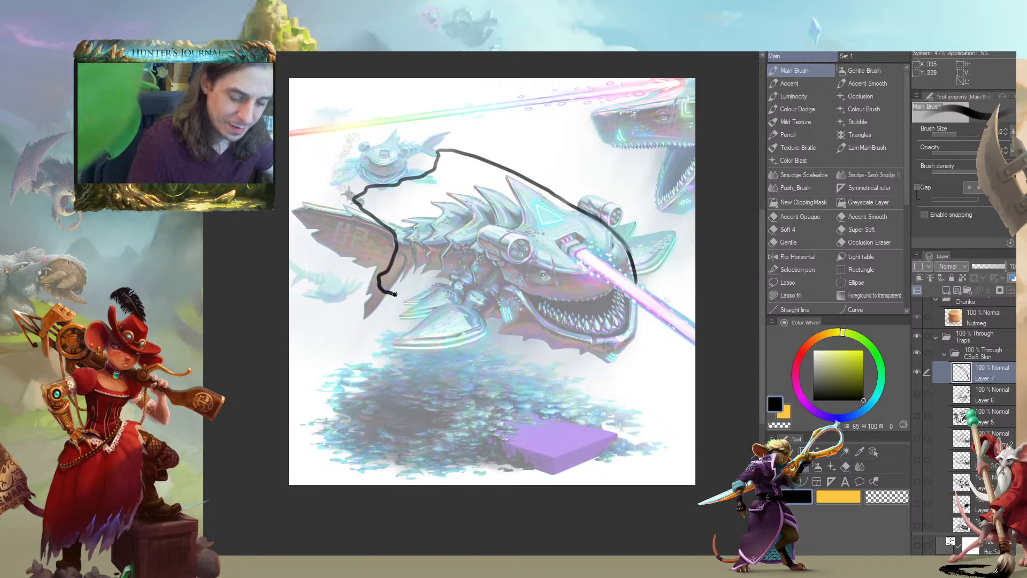
# Outline the sheet's underside, its two eye holes and a jagged mouth opening around the shark's teeth
pyautogui.moveTo(480, 337)
pyautogui.mouseDown()
pyautogui.moveTo(572, 366)
pyautogui.moveTo(605, 363)
pyautogui.moveTo(633, 338)
pyautogui.moveTo(636, 285)
pyautogui.moveTo(569, 274)
pyautogui.moveTo(538, 249)
pyautogui.moveTo(526, 271)
pyautogui.moveTo(551, 255)
pyautogui.mouseUp()
pyautogui.moveTo(606, 236)
pyautogui.mouseDown()
pyautogui.moveTo(593, 220)
pyautogui.moveTo(602, 241)
pyautogui.mouseUp()
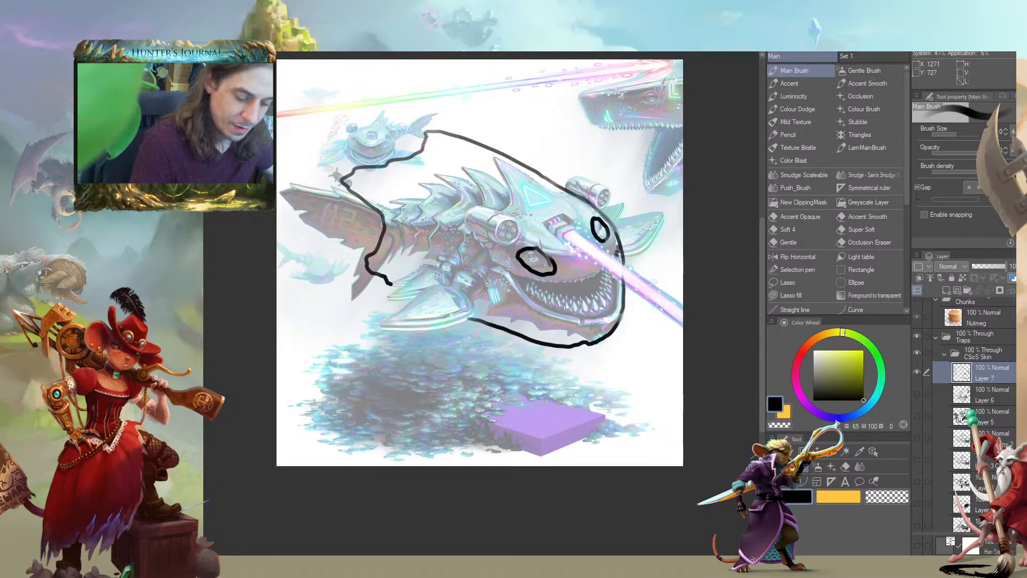
pyautogui.moveTo(592, 284)
pyautogui.mouseDown()
pyautogui.moveTo(482, 274)
pyautogui.moveTo(555, 329)
pyautogui.moveTo(614, 320)
pyautogui.mouseUp()
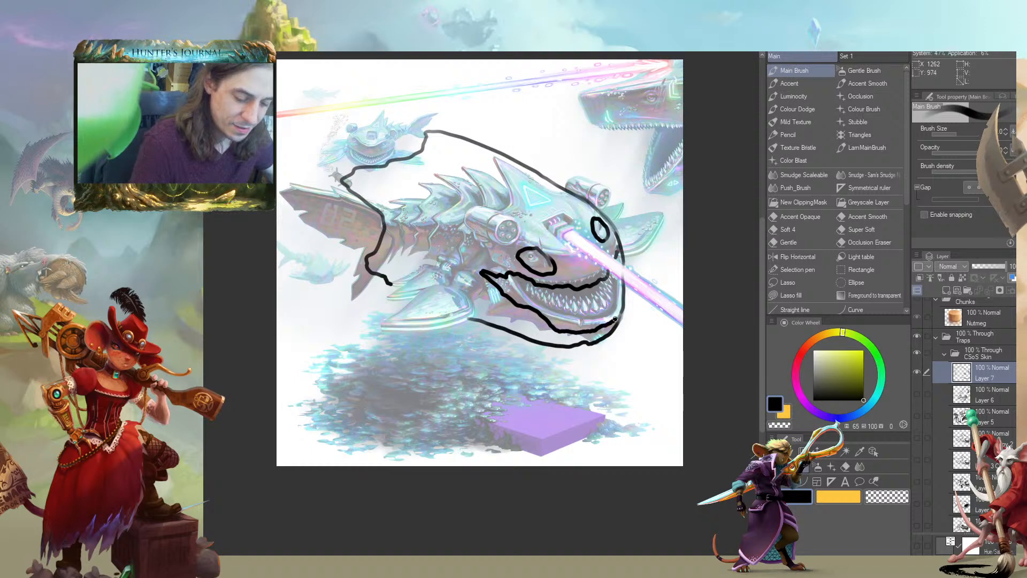
# Scribble a dark torn hole in the sheet around the base of the laser beam
pyautogui.moveTo(514, 247); pyautogui.dragTo(427, 233)
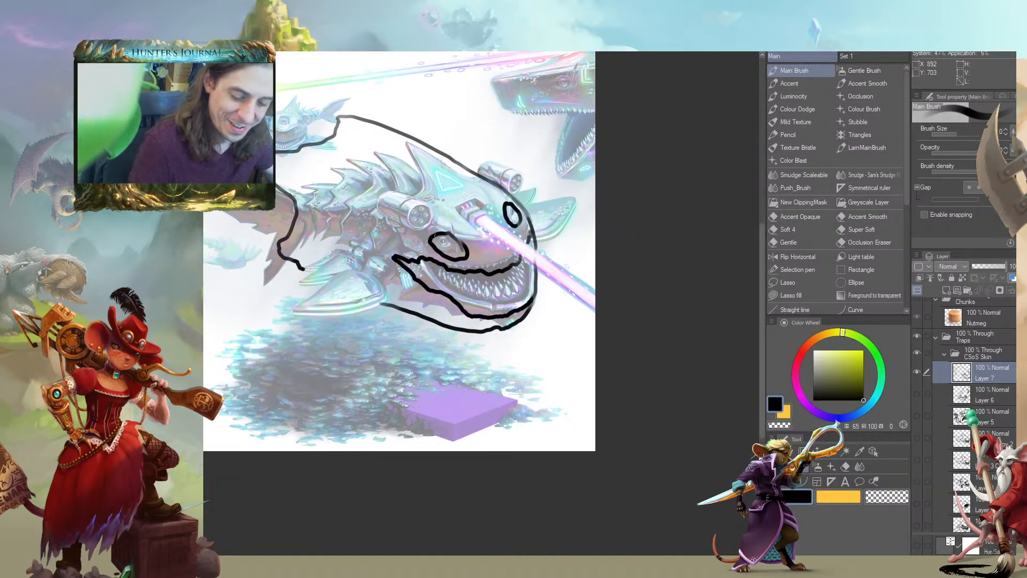
pyautogui.moveTo(494, 215)
pyautogui.mouseDown()
pyautogui.moveTo(471, 198)
pyautogui.moveTo(452, 206)
pyautogui.moveTo(481, 232)
pyautogui.moveTo(479, 215)
pyautogui.moveTo(494, 216)
pyautogui.moveTo(475, 202)
pyautogui.moveTo(485, 209)
pyautogui.moveTo(470, 214)
pyautogui.moveTo(427, 197)
pyautogui.moveTo(450, 205)
pyautogui.mouseUp()
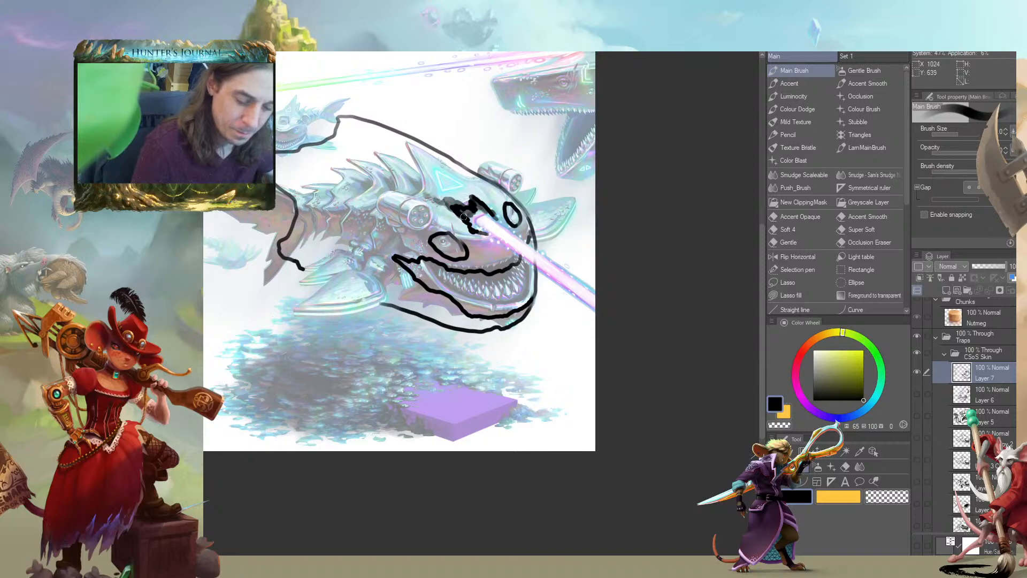
pyautogui.press('c')
pyautogui.moveTo(348, 234); pyautogui.dragTo(336, 225)
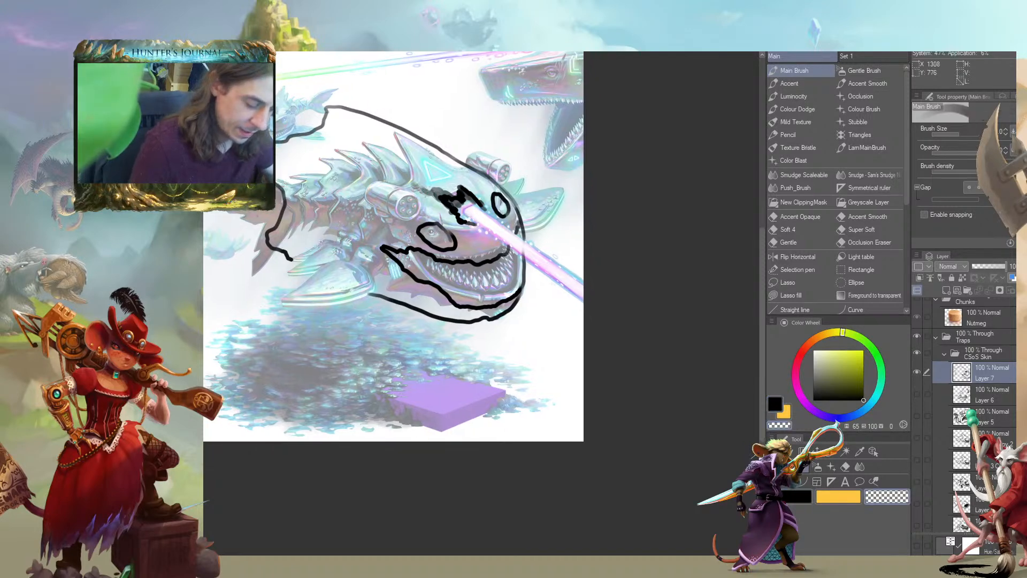
# Duplicate the white Layer 1, place the copy directly beneath Layer 7, and hide the original
pyautogui.scroll(-1, 964, 501)
pyautogui.scroll(-3, 933, 500)
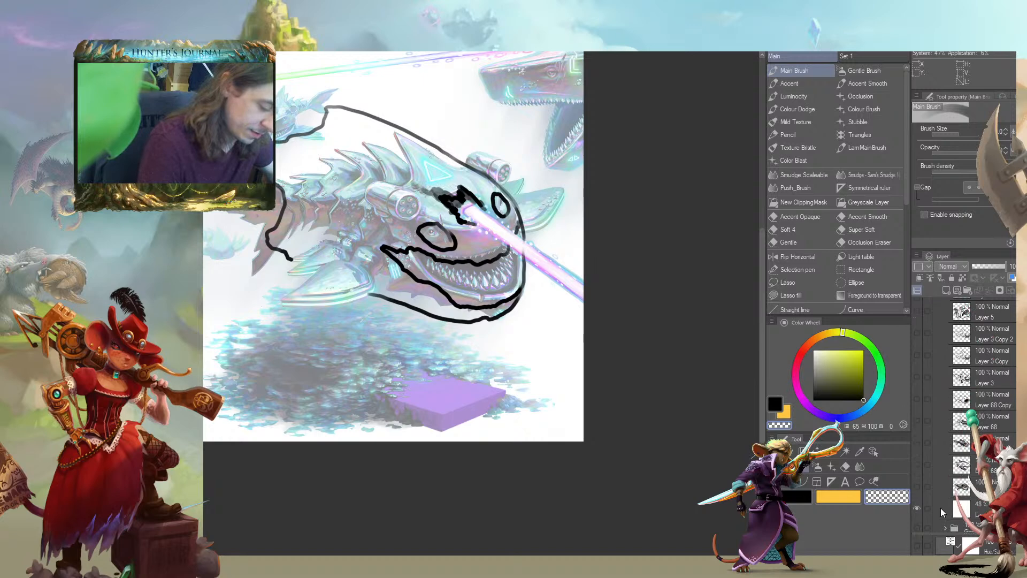
pyautogui.moveTo(940, 508); pyautogui.dragTo(941, 316)
pyautogui.scroll(5, 942, 407)
pyautogui.moveTo(943, 441); pyautogui.dragTo(942, 386)
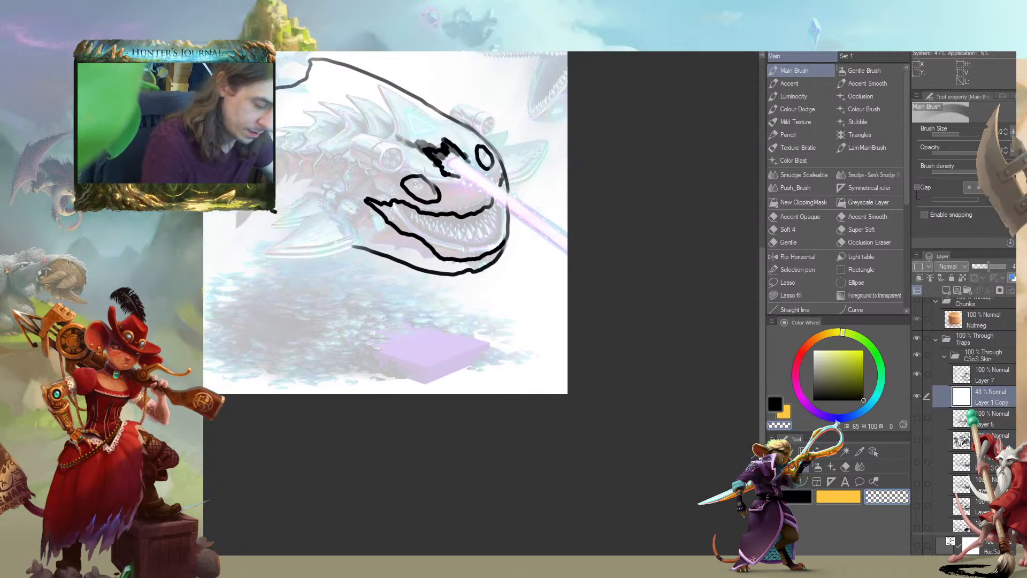
pyautogui.scroll(-5, 957, 419)
pyautogui.click(914, 480)
pyautogui.scroll(5, 915, 417)
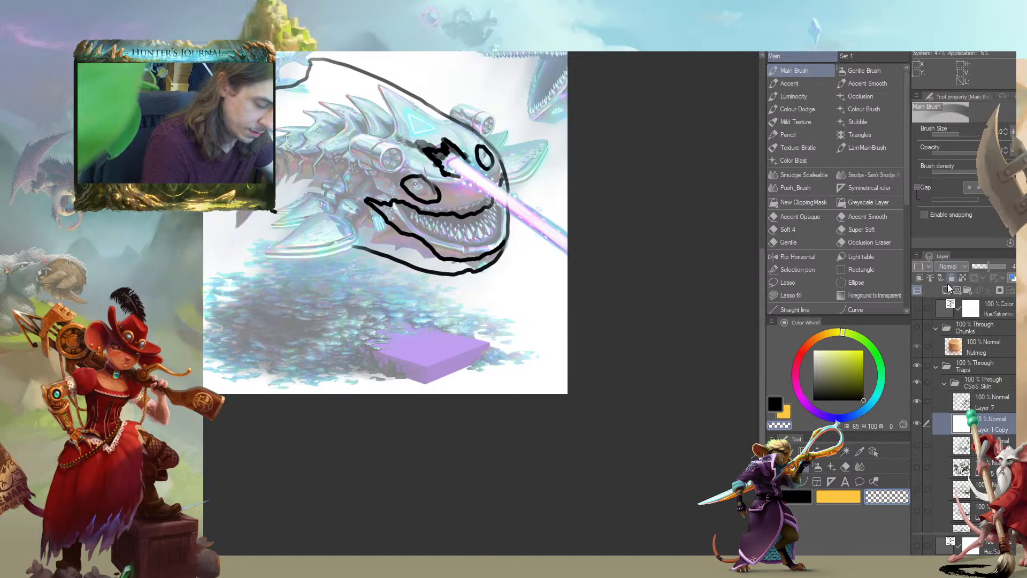
# Add a mask to Layer 1 Copy and erase the white inside the mouth, eye and laser openings with the Accent brush
pyautogui.click(993, 288)
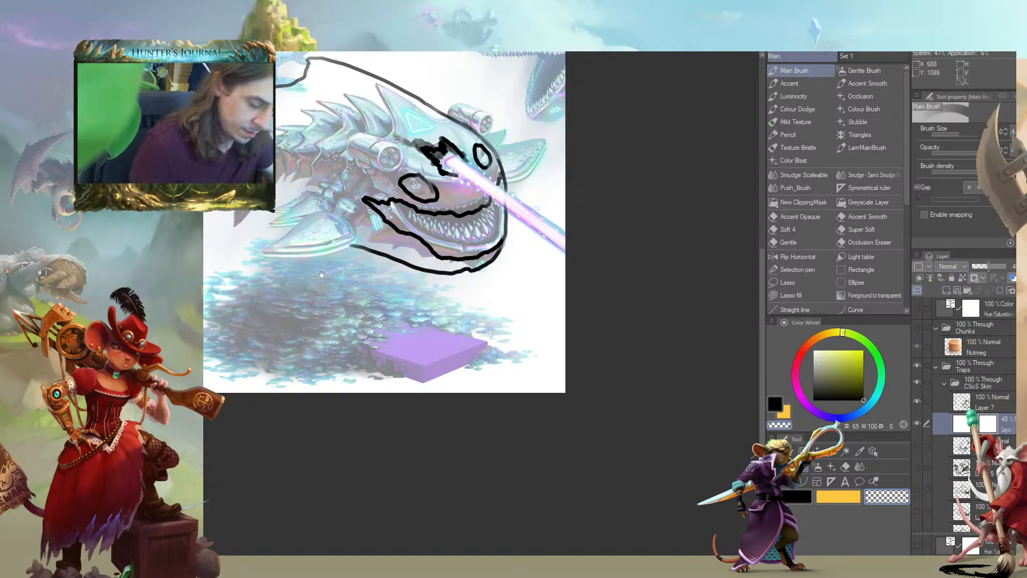
pyautogui.press('c')
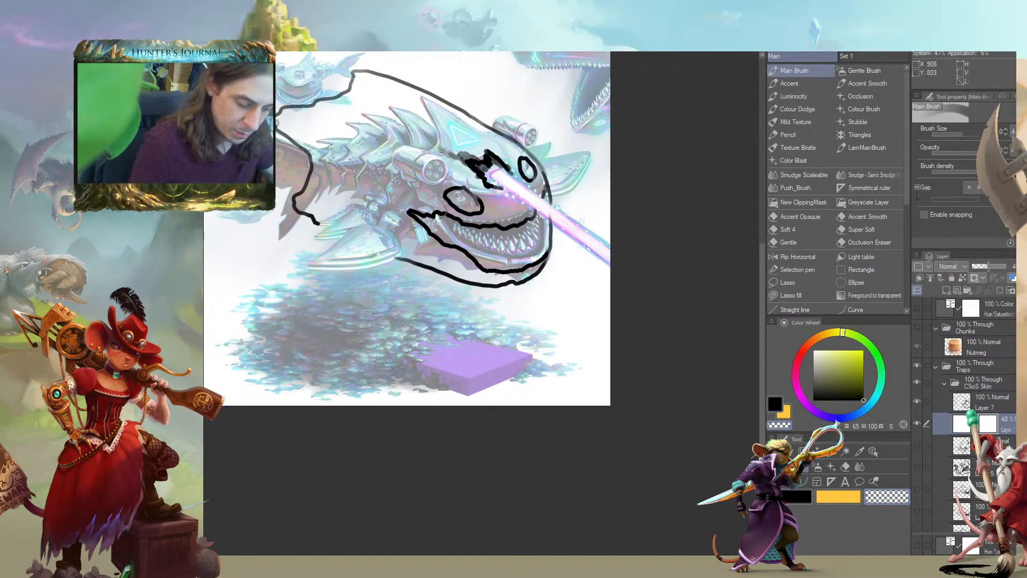
pyautogui.click(789, 84)
pyautogui.moveTo(430, 223)
pyautogui.mouseDown()
pyautogui.moveTo(492, 249)
pyautogui.moveTo(475, 246)
pyautogui.moveTo(488, 261)
pyautogui.moveTo(519, 259)
pyautogui.moveTo(515, 245)
pyautogui.moveTo(533, 250)
pyautogui.moveTo(545, 224)
pyautogui.moveTo(548, 196)
pyautogui.moveTo(547, 213)
pyautogui.moveTo(497, 231)
pyautogui.moveTo(491, 261)
pyautogui.moveTo(460, 195)
pyautogui.moveTo(472, 199)
pyautogui.moveTo(469, 206)
pyautogui.mouseUp()
pyautogui.moveTo(521, 160)
pyautogui.mouseDown()
pyautogui.moveTo(529, 171)
pyautogui.moveTo(487, 177)
pyautogui.moveTo(501, 184)
pyautogui.moveTo(497, 167)
pyautogui.moveTo(555, 224)
pyautogui.moveTo(510, 176)
pyautogui.mouseUp()
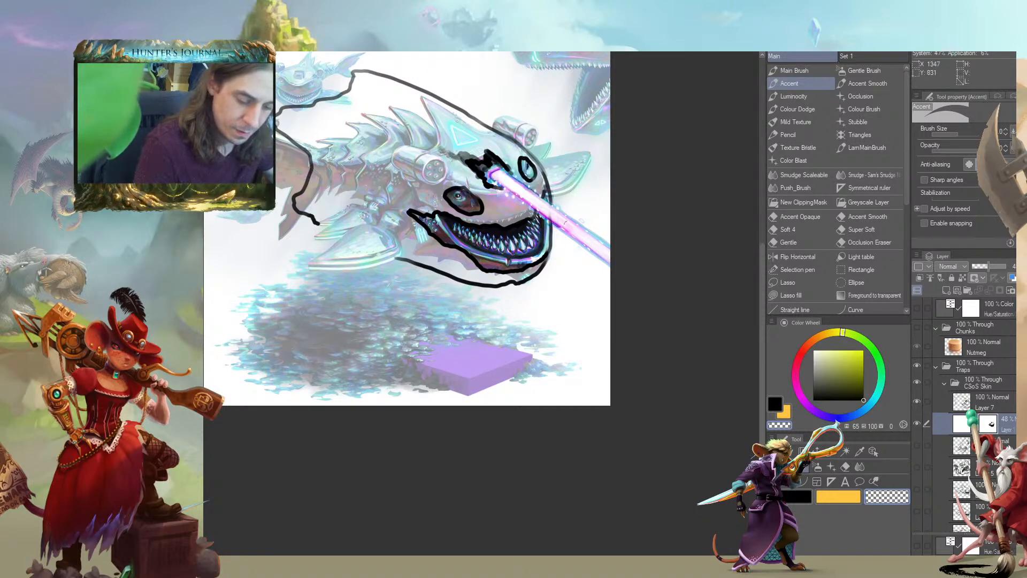
# Mask the white off the rest of the laser beam, the front fin with its mechanical joint, and the near cannon
pyautogui.moveTo(560, 227); pyautogui.dragTo(609, 267)
pyautogui.moveTo(606, 247)
pyautogui.mouseDown()
pyautogui.moveTo(561, 210)
pyautogui.moveTo(610, 249)
pyautogui.mouseUp()
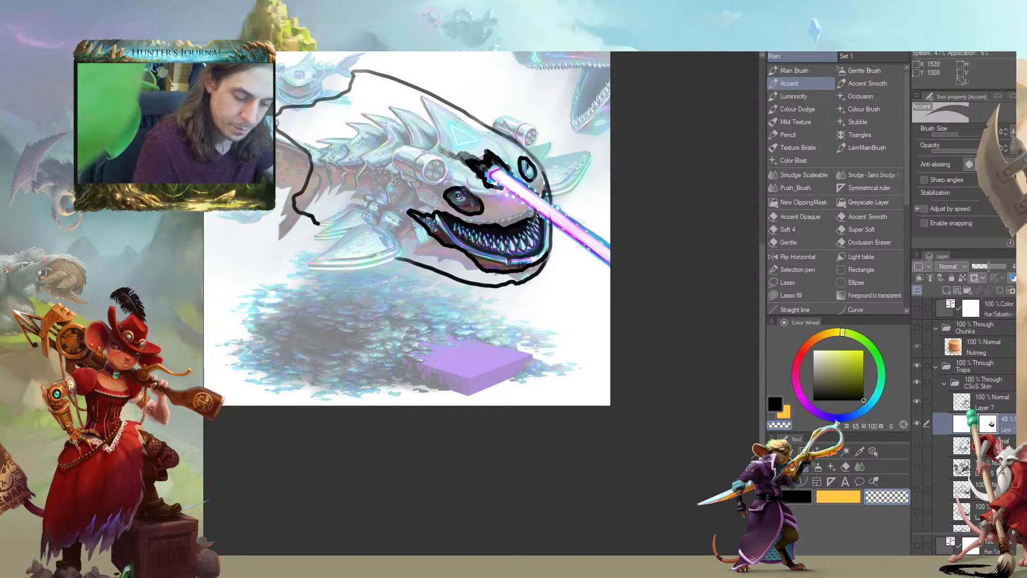
pyautogui.moveTo(302, 218); pyautogui.dragTo(311, 241)
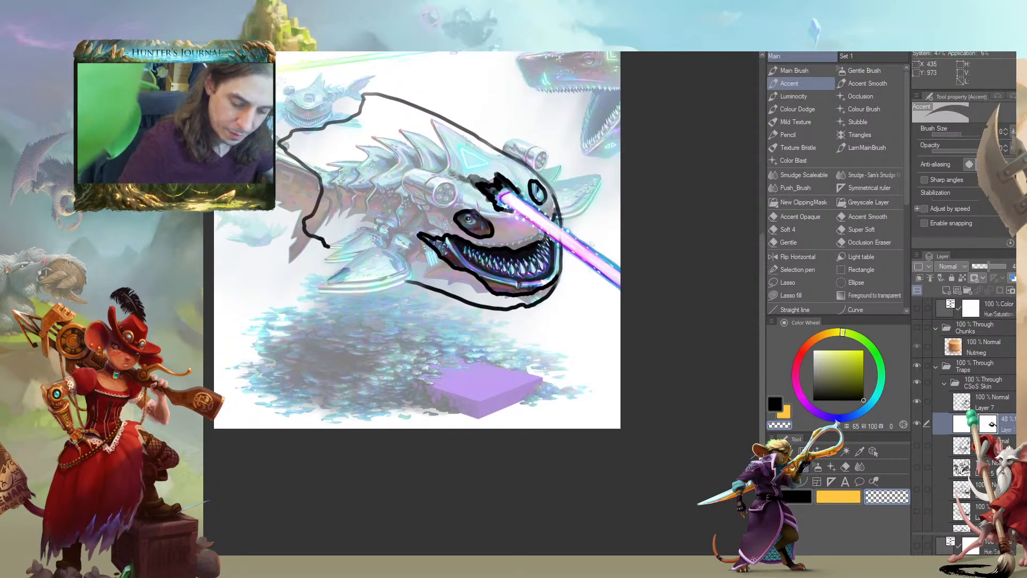
pyautogui.moveTo(377, 251)
pyautogui.mouseDown()
pyautogui.moveTo(392, 270)
pyautogui.moveTo(405, 261)
pyautogui.moveTo(351, 244)
pyautogui.moveTo(384, 230)
pyautogui.moveTo(410, 246)
pyautogui.moveTo(369, 215)
pyautogui.mouseUp()
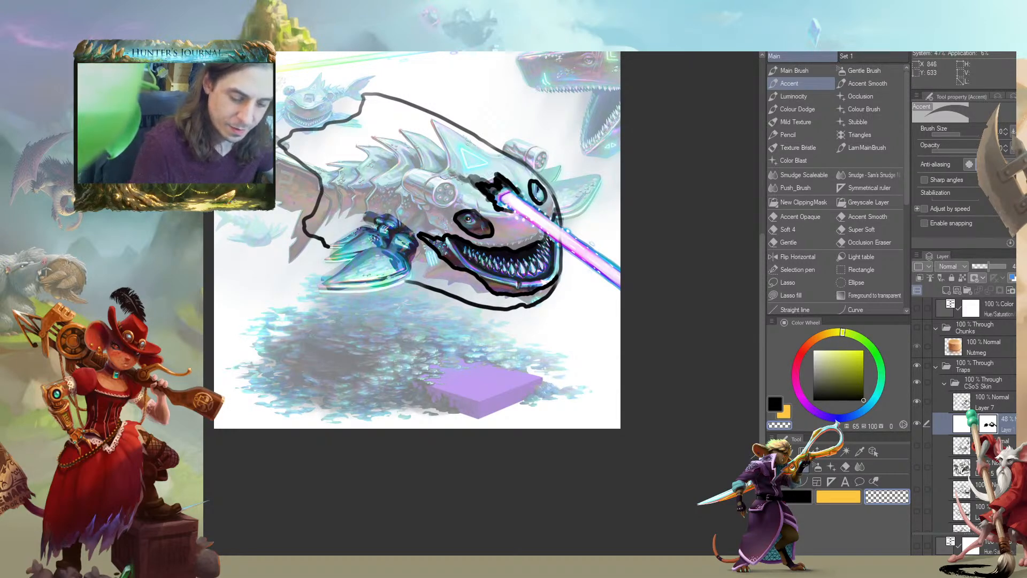
pyautogui.moveTo(445, 190); pyautogui.dragTo(408, 180)
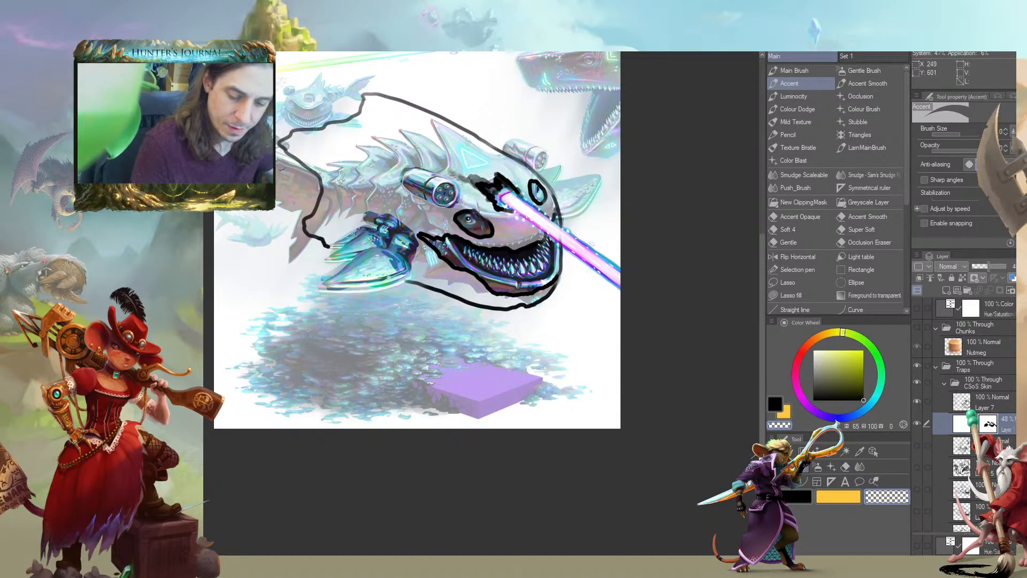
# Mask the white off the tail, seabed, purple base, rear fin, far cannon and background sharks using a larger brush
pyautogui.moveTo(288, 168)
pyautogui.mouseDown()
pyautogui.moveTo(305, 190)
pyautogui.moveTo(298, 228)
pyautogui.moveTo(328, 259)
pyautogui.moveTo(336, 290)
pyautogui.moveTo(311, 280)
pyautogui.mouseUp()
pyautogui.press(']')
pyautogui.moveTo(247, 229)
pyautogui.mouseDown()
pyautogui.moveTo(300, 333)
pyautogui.moveTo(278, 196)
pyautogui.moveTo(219, 219)
pyautogui.moveTo(221, 262)
pyautogui.mouseUp()
pyautogui.moveTo(222, 262); pyautogui.dragTo(225, 323)
pyautogui.moveTo(238, 426)
pyautogui.mouseDown()
pyautogui.moveTo(238, 463)
pyautogui.moveTo(268, 427)
pyautogui.moveTo(311, 418)
pyautogui.moveTo(399, 358)
pyautogui.moveTo(526, 384)
pyautogui.moveTo(578, 355)
pyautogui.moveTo(588, 333)
pyautogui.moveTo(581, 275)
pyautogui.moveTo(544, 203)
pyautogui.moveTo(588, 177)
pyautogui.moveTo(609, 182)
pyautogui.moveTo(602, 174)
pyautogui.mouseUp()
pyautogui.moveTo(577, 454)
pyautogui.mouseDown()
pyautogui.moveTo(548, 436)
pyautogui.moveTo(390, 442)
pyautogui.moveTo(508, 409)
pyautogui.moveTo(487, 390)
pyautogui.mouseUp()
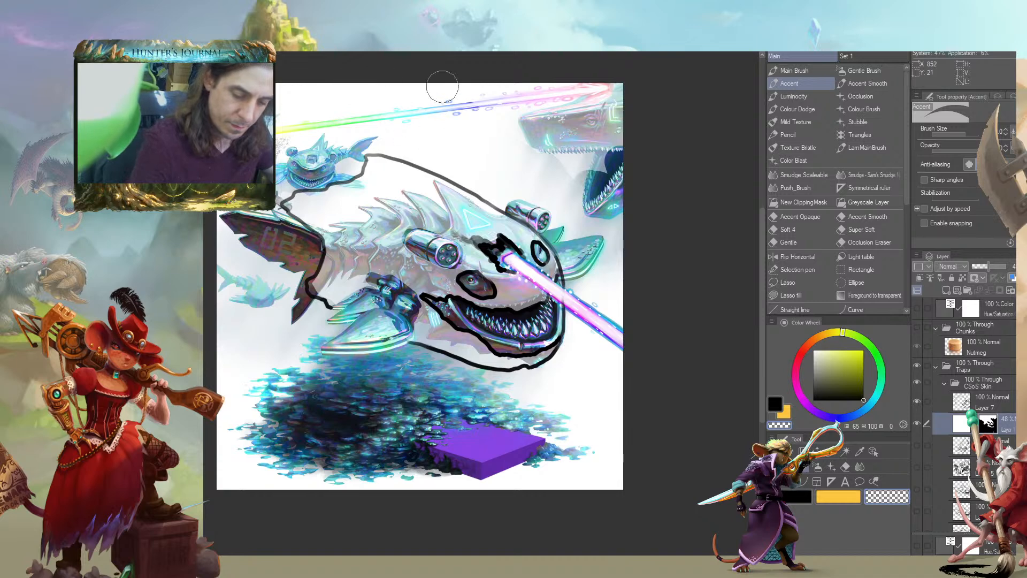
pyautogui.moveTo(541, 128); pyautogui.dragTo(621, 176)
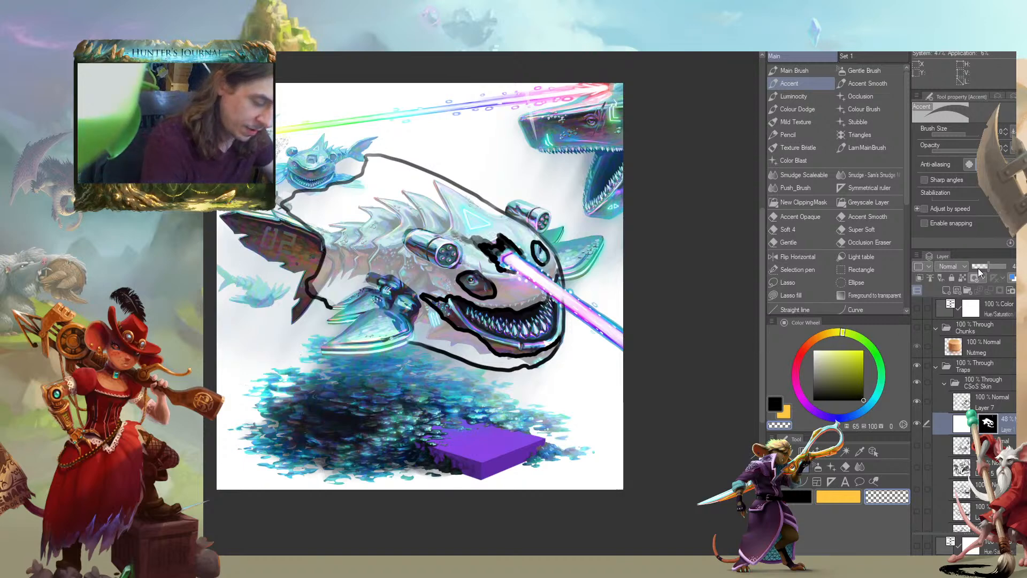
# Raise the masked white layer to 100% opacity and lower the Layer 7 line sketch to 33%
pyautogui.moveTo(991, 266); pyautogui.dragTo(1009, 266)
pyautogui.moveTo(270, 352); pyautogui.dragTo(292, 362)
pyautogui.moveTo(217, 401)
pyautogui.mouseDown()
pyautogui.moveTo(208, 365)
pyautogui.moveTo(272, 346)
pyautogui.moveTo(308, 373)
pyautogui.mouseUp()
pyautogui.press('c')
pyautogui.press('b')
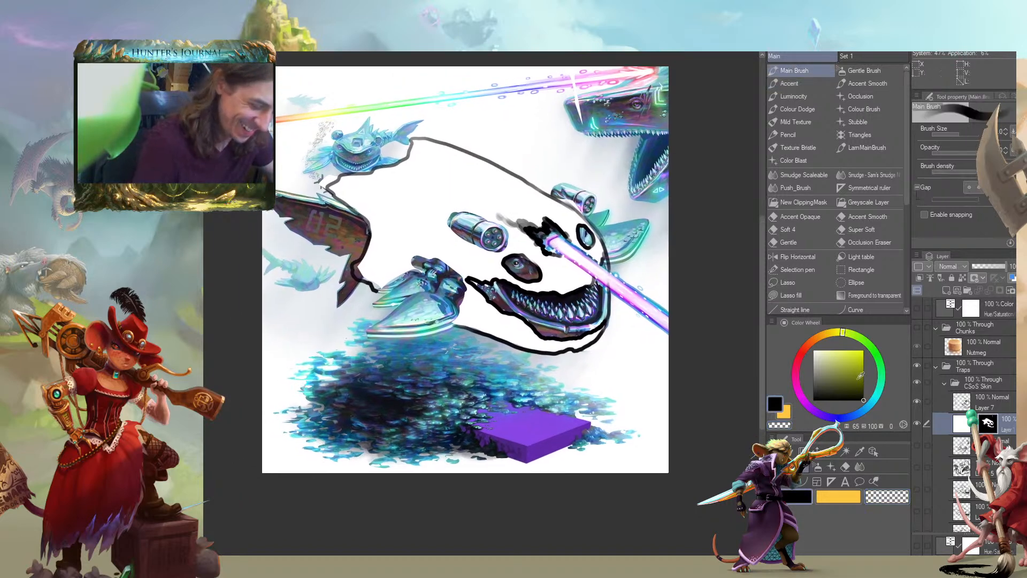
pyautogui.click(943, 396)
pyautogui.click(980, 266)
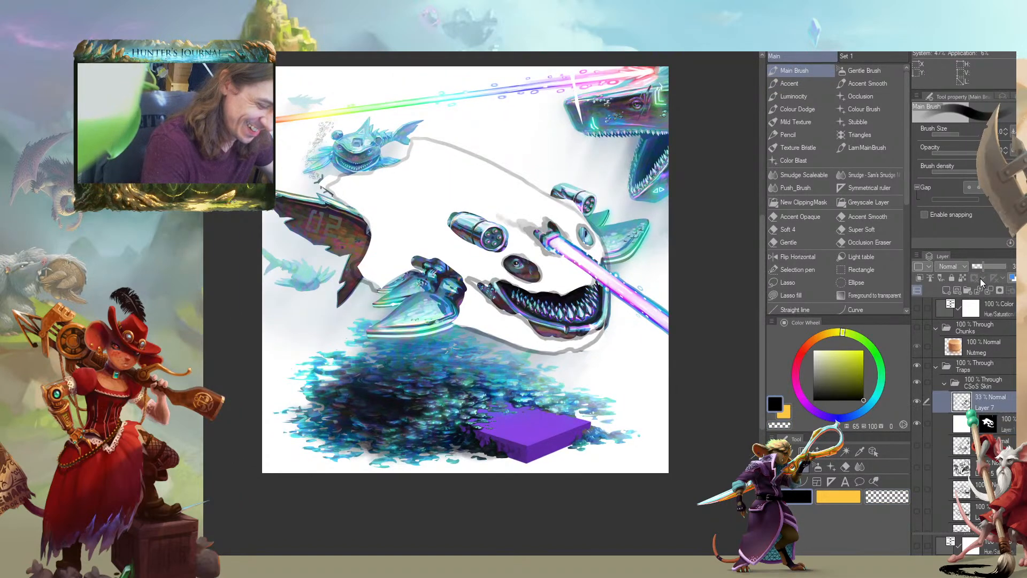
# Tint the lower part of the white sheet on the masked layer with pale blue
pyautogui.click(948, 421)
pyautogui.moveTo(471, 286); pyautogui.dragTo(441, 299)
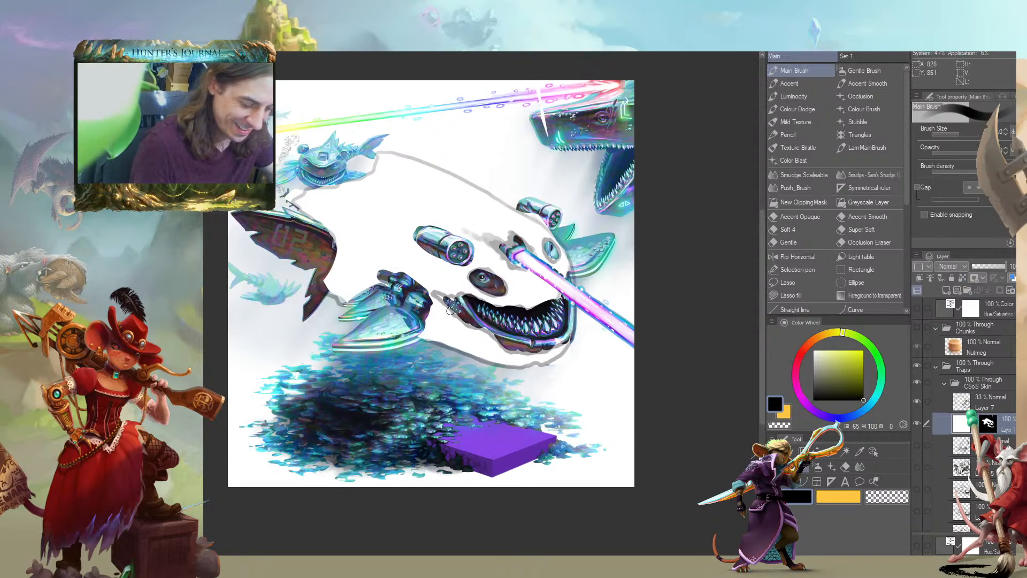
pyautogui.moveTo(727, 266); pyautogui.dragTo(663, 264)
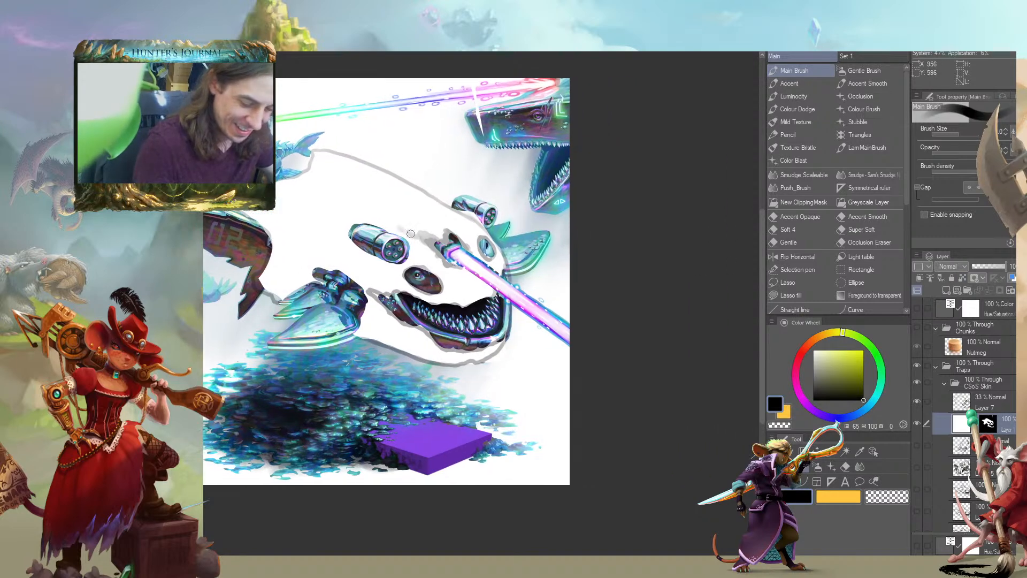
pyautogui.keyDown('alt'); pyautogui.click(340, 321); pyautogui.keyUp('alt')
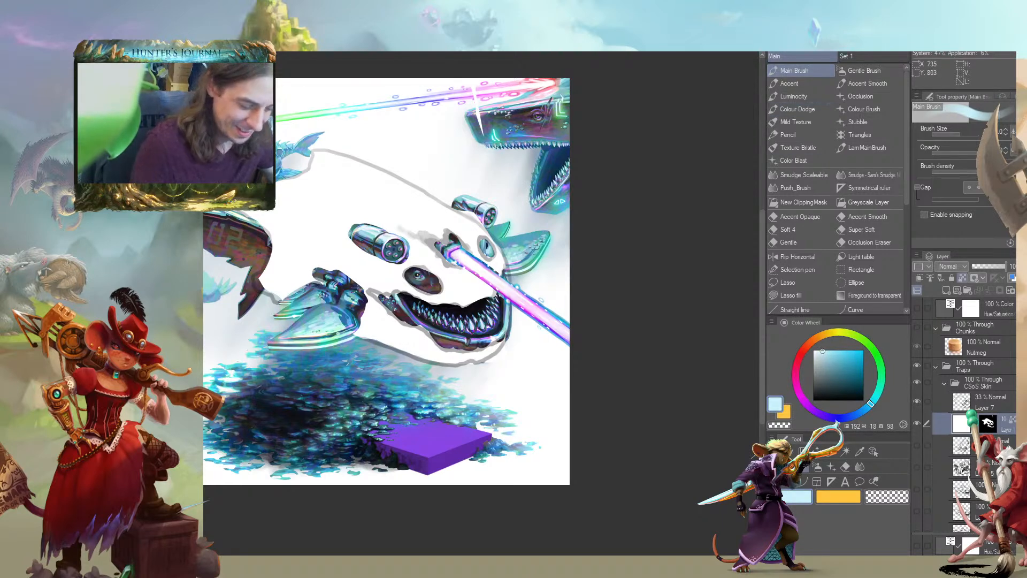
pyautogui.moveTo(358, 244); pyautogui.dragTo(345, 262)
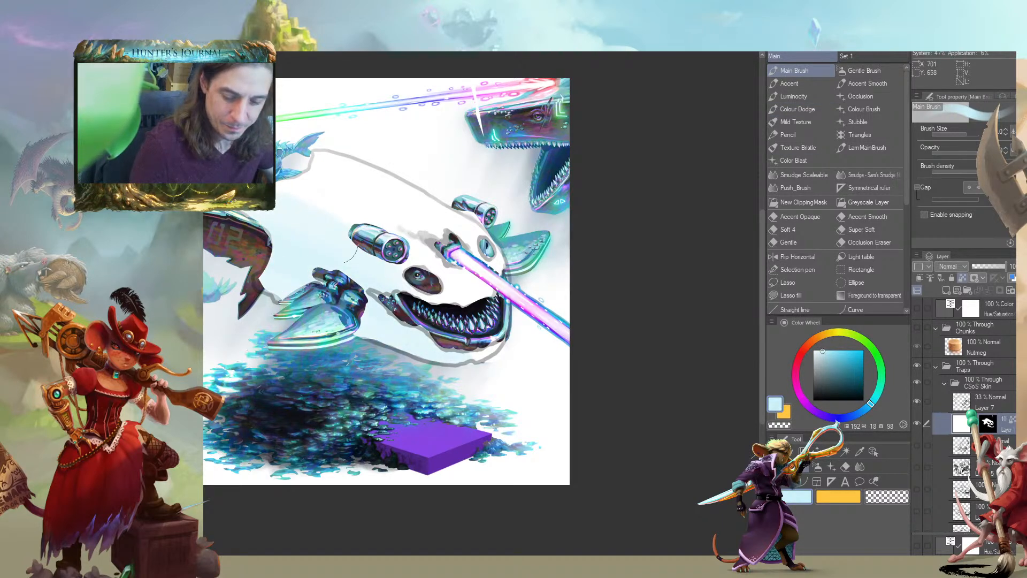
# Paint soft grey-blue fold shadows along the sheet's back, belly and lower jaw and around the near cannon
pyautogui.keyDown('alt'); pyautogui.click(394, 290); pyautogui.keyUp('alt')
pyautogui.press('[')
pyautogui.moveTo(248, 213)
pyautogui.mouseDown()
pyautogui.moveTo(390, 268)
pyautogui.moveTo(368, 257)
pyautogui.mouseUp()
pyautogui.moveTo(273, 206); pyautogui.dragTo(351, 239)
pyautogui.moveTo(266, 231)
pyautogui.mouseDown()
pyautogui.moveTo(294, 244)
pyautogui.moveTo(261, 285)
pyautogui.mouseUp()
pyautogui.moveTo(363, 320)
pyautogui.mouseDown()
pyautogui.moveTo(435, 355)
pyautogui.moveTo(391, 319)
pyautogui.mouseUp()
pyautogui.moveTo(350, 278); pyautogui.dragTo(388, 316)
pyautogui.moveTo(263, 270); pyautogui.dragTo(395, 313)
pyautogui.moveTo(407, 324); pyautogui.dragTo(438, 344)
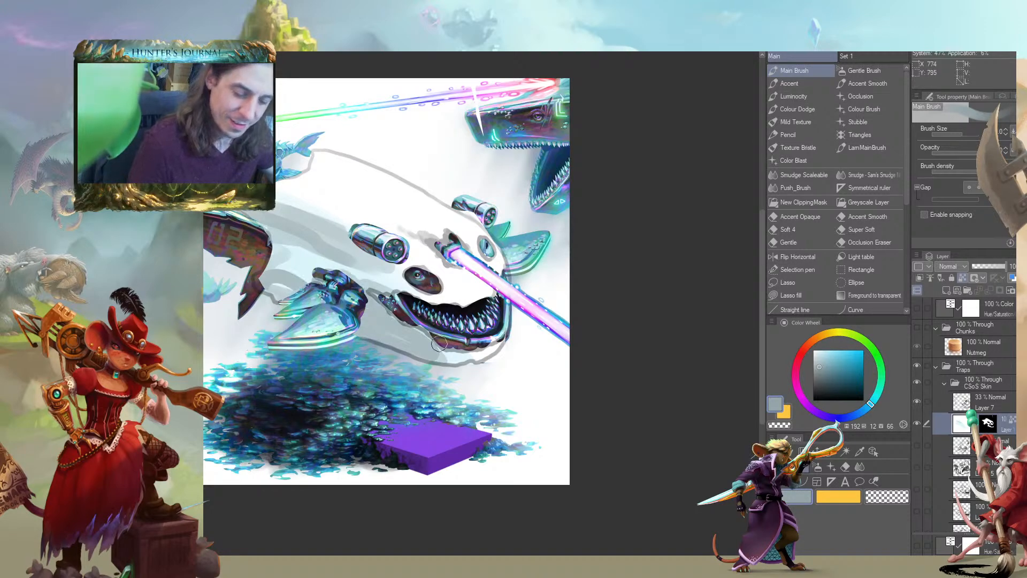
pyautogui.moveTo(449, 262)
pyautogui.mouseDown()
pyautogui.moveTo(477, 285)
pyautogui.moveTo(411, 244)
pyautogui.mouseUp()
pyautogui.moveTo(392, 245)
pyautogui.mouseDown()
pyautogui.moveTo(381, 245)
pyautogui.moveTo(405, 266)
pyautogui.mouseUp()
# Merge the masked white sheet layer into a new blank layer below it to bake in the mask
pyautogui.moveTo(214, 216); pyautogui.dragTo(248, 218)
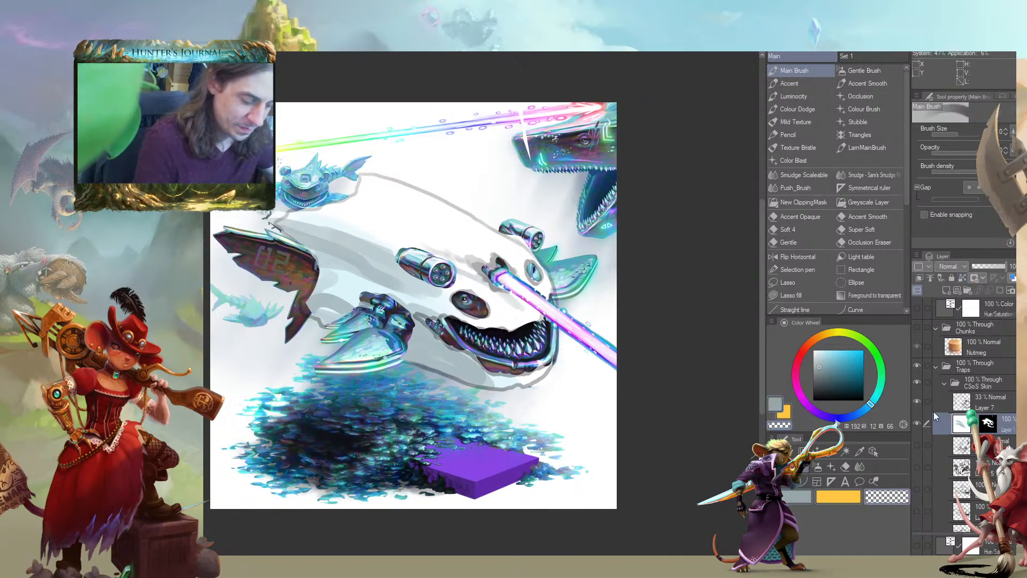
pyautogui.click(961, 447)
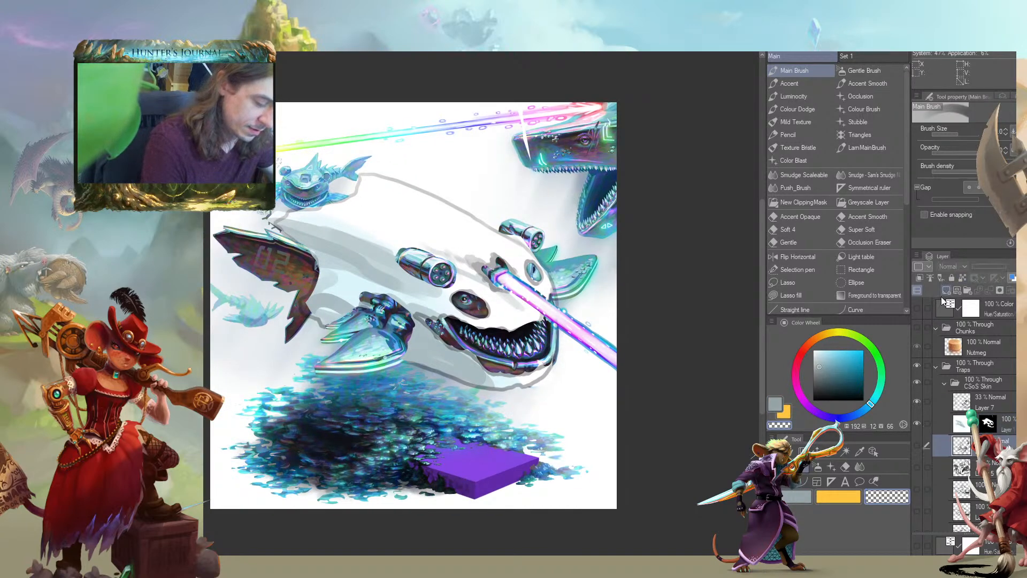
pyautogui.click(963, 422)
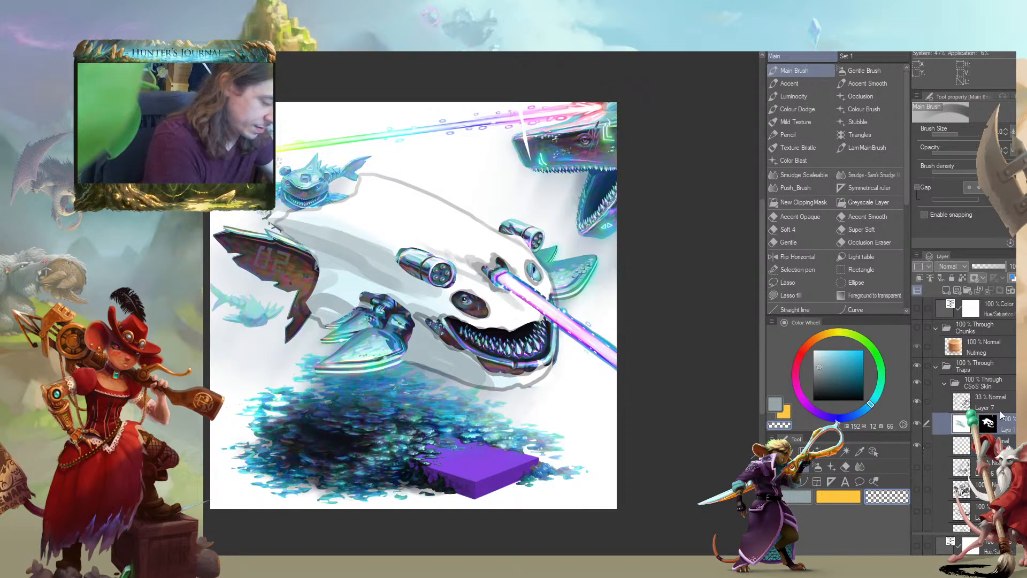
pyautogui.hotkey('ctrl', 'e')
# Erase the white sheet off the artwork just behind the near cannon
pyautogui.press('/')
pyautogui.moveTo(395, 259)
pyautogui.mouseDown()
pyautogui.moveTo(438, 285)
pyautogui.moveTo(382, 247)
pyautogui.mouseUp()
pyautogui.press('c')
pyautogui.keyDown('alt'); pyautogui.click(466, 280); pyautogui.keyUp('alt')
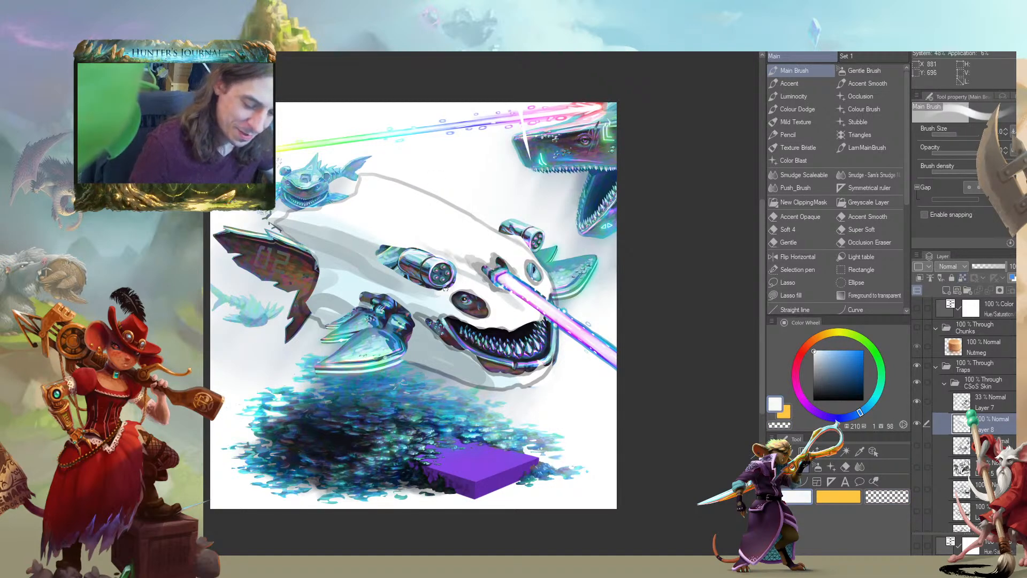
pyautogui.press('c')
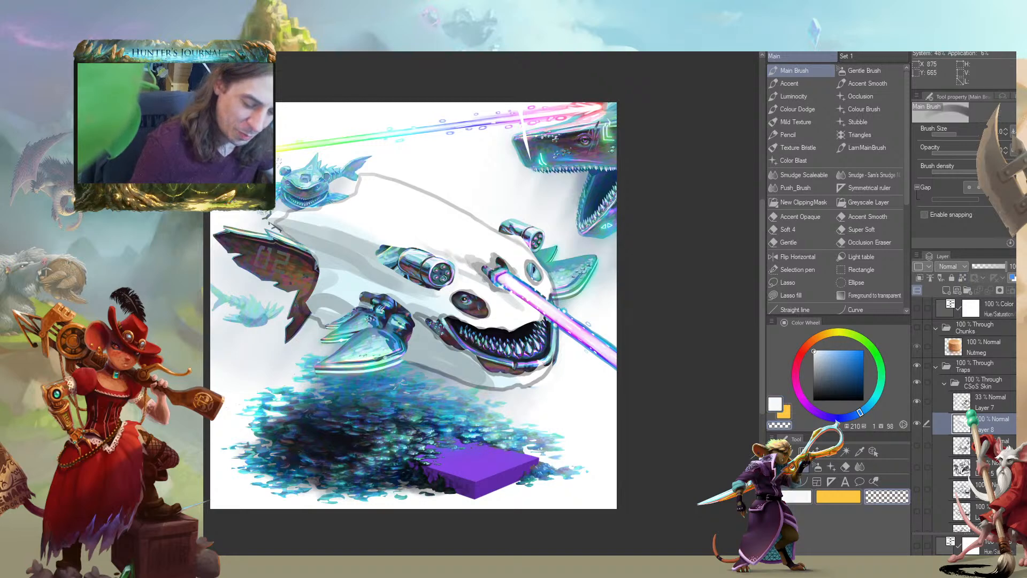
pyautogui.press('c')
pyautogui.moveTo(441, 291); pyautogui.dragTo(408, 278)
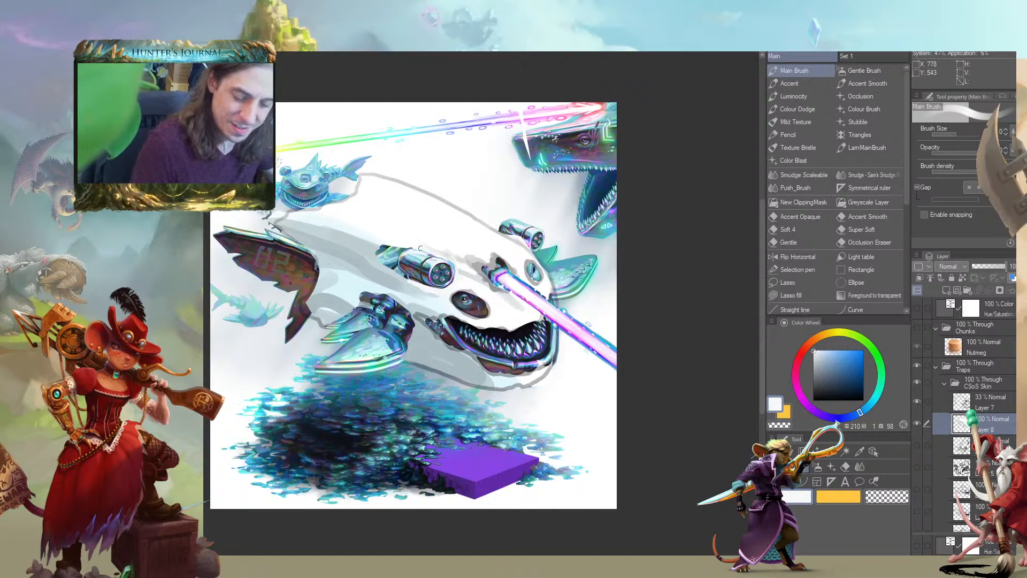
pyautogui.moveTo(372, 230); pyautogui.dragTo(365, 270)
pyautogui.moveTo(282, 423)
pyautogui.mouseDown()
pyautogui.moveTo(252, 424)
pyautogui.moveTo(252, 461)
pyautogui.moveTo(327, 439)
pyautogui.moveTo(342, 396)
pyautogui.mouseUp()
pyautogui.moveTo(342, 353); pyautogui.dragTo(304, 344)
pyautogui.moveTo(348, 410); pyautogui.dragTo(388, 399)
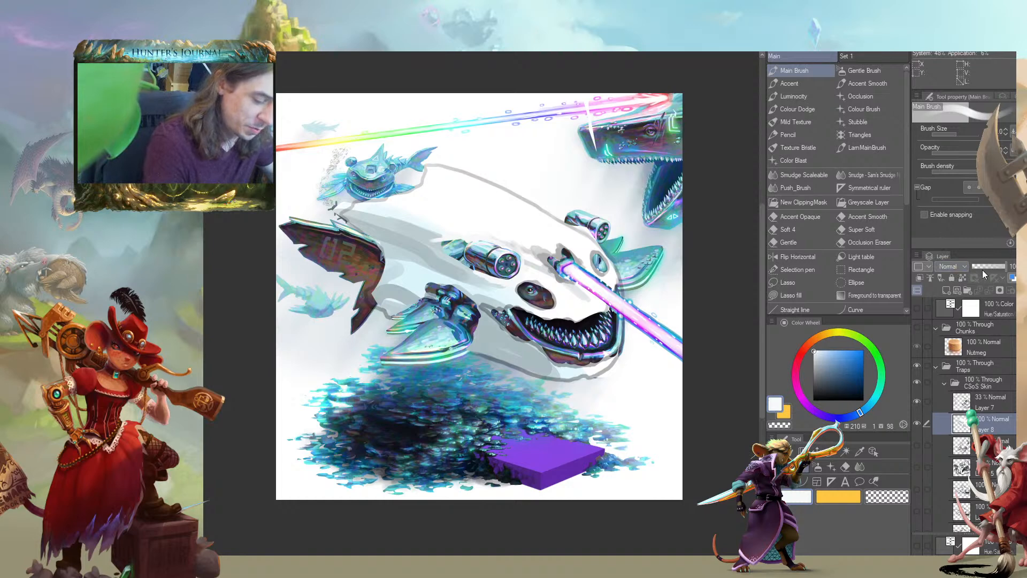
# Lower the white sheet layer's opacity so the shark shows through, and hide the Layer 7 line sketch
pyautogui.moveTo(987, 266); pyautogui.dragTo(993, 265)
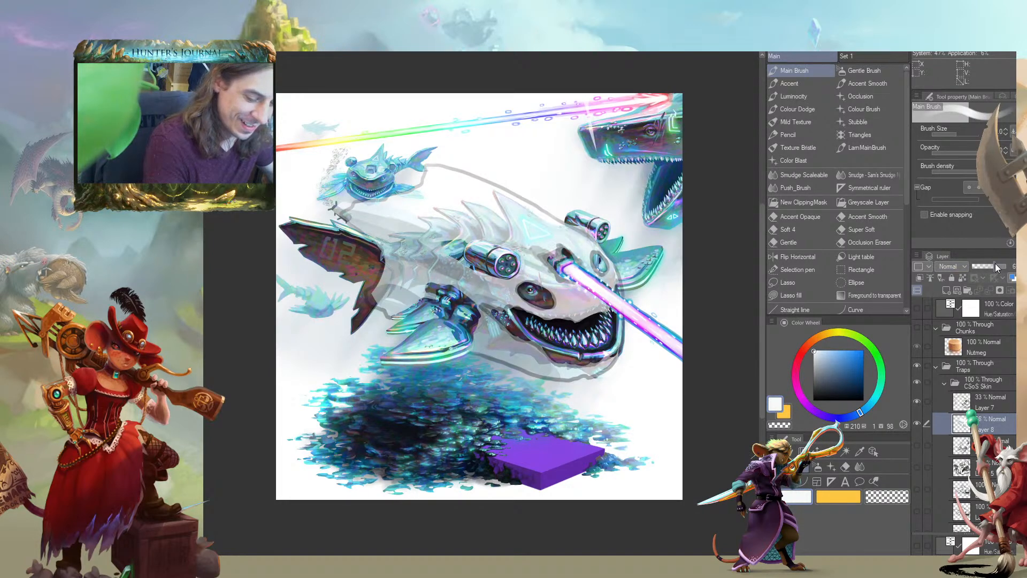
pyautogui.moveTo(365, 353); pyautogui.dragTo(306, 375)
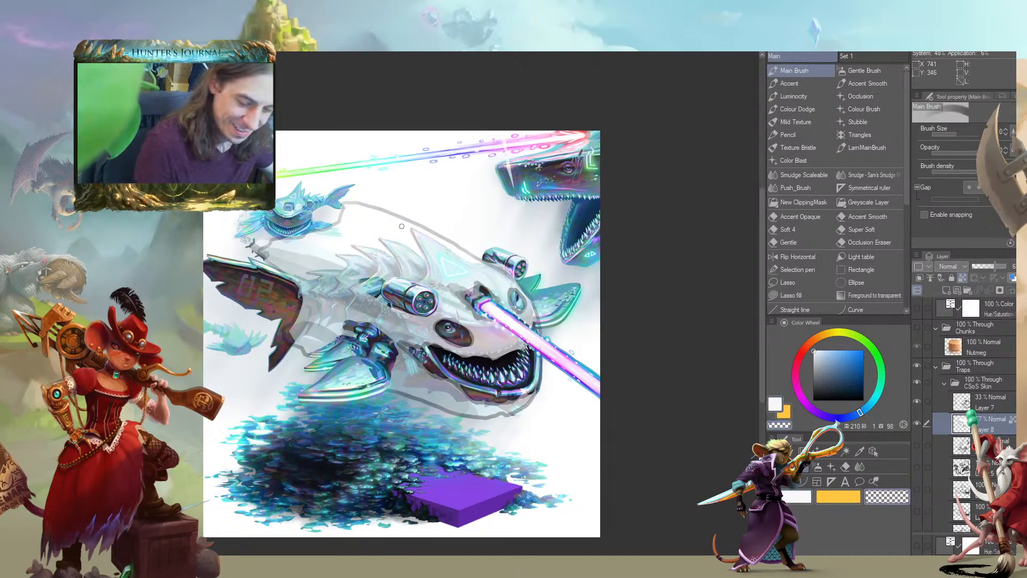
pyautogui.click(937, 405)
pyautogui.click(917, 402)
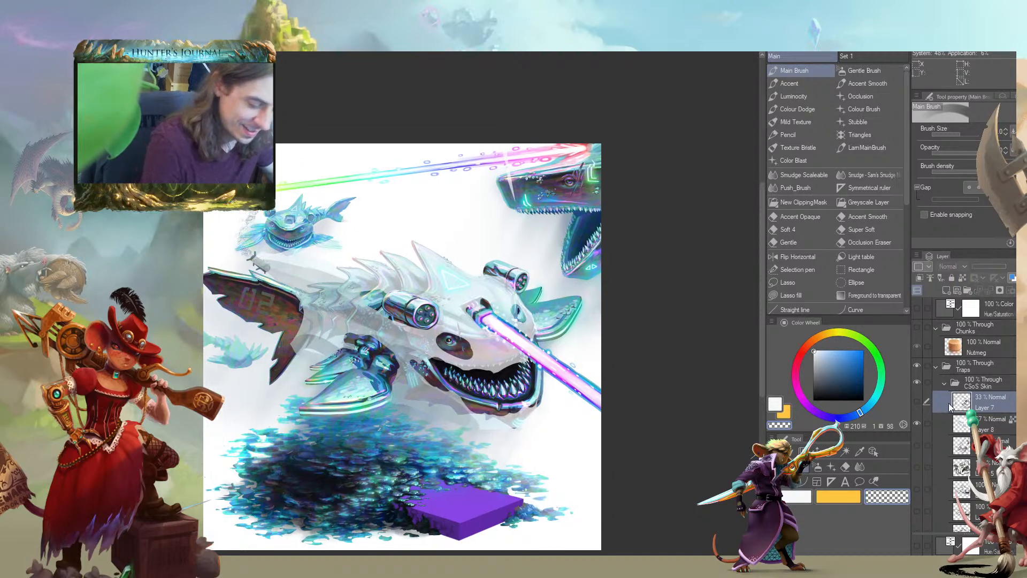
# Add a new layer directly above the white sheet layer and enlarge the brush
pyautogui.click(958, 424)
pyautogui.click(946, 290)
pyautogui.press('c')
pyautogui.press(']')
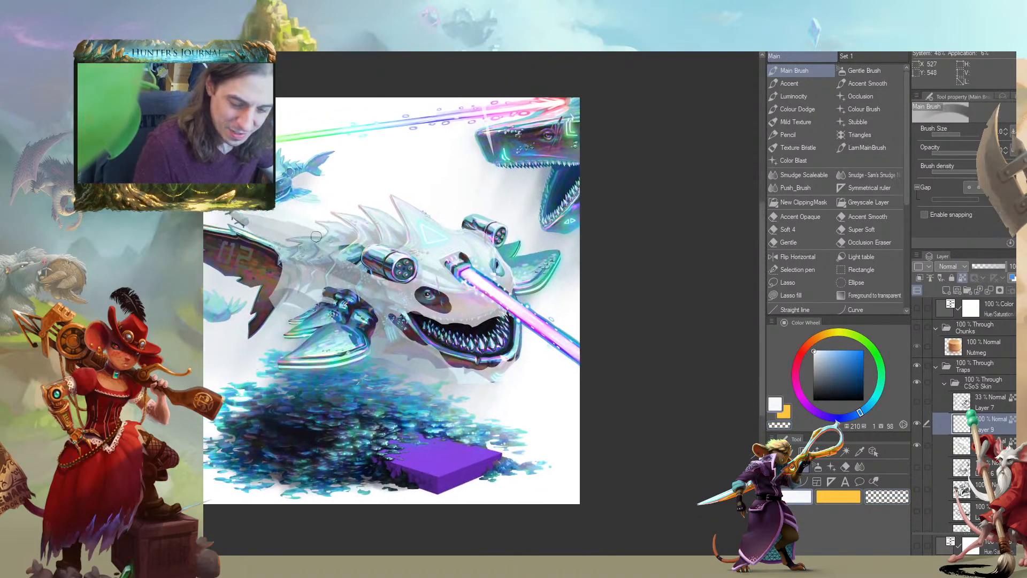
# Clear the translucent white off the dorsal spines and upper back edge on Layer 8
pyautogui.click(939, 452)
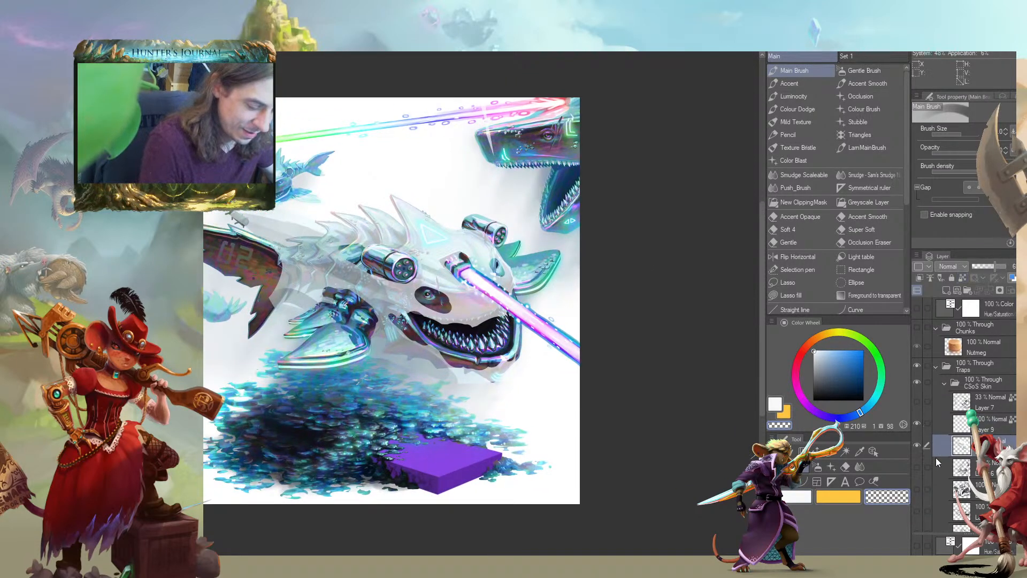
pyautogui.moveTo(399, 203)
pyautogui.mouseDown()
pyautogui.moveTo(314, 199)
pyautogui.moveTo(229, 219)
pyautogui.moveTo(265, 231)
pyautogui.mouseUp()
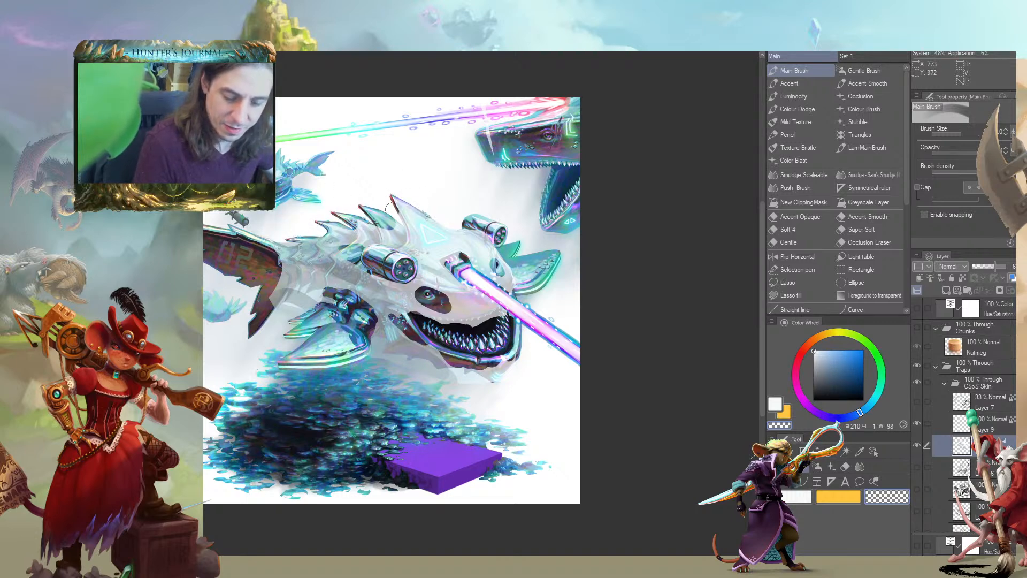
pyautogui.moveTo(218, 260); pyautogui.dragTo(315, 288)
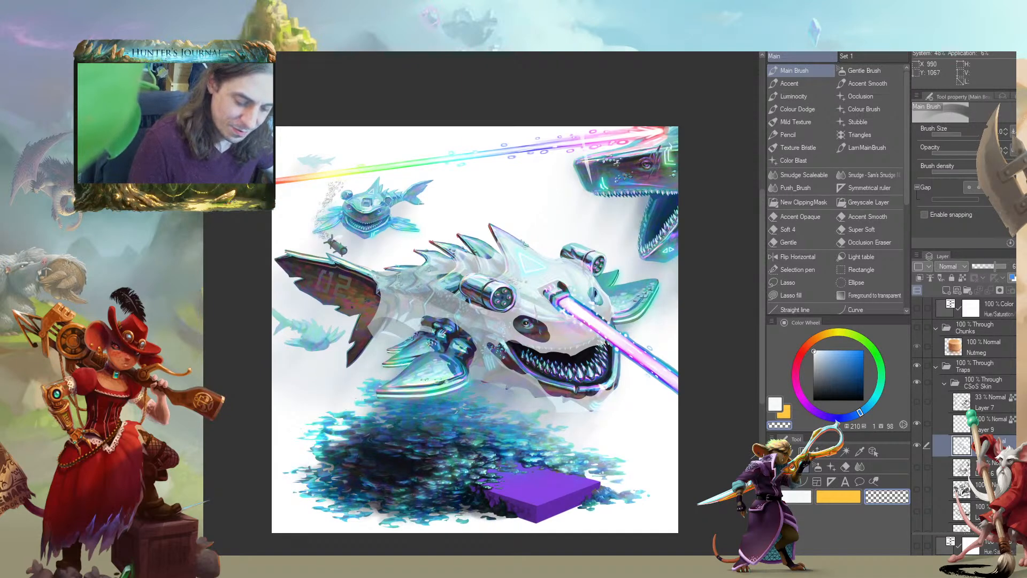
pyautogui.moveTo(300, 377); pyautogui.dragTo(299, 350)
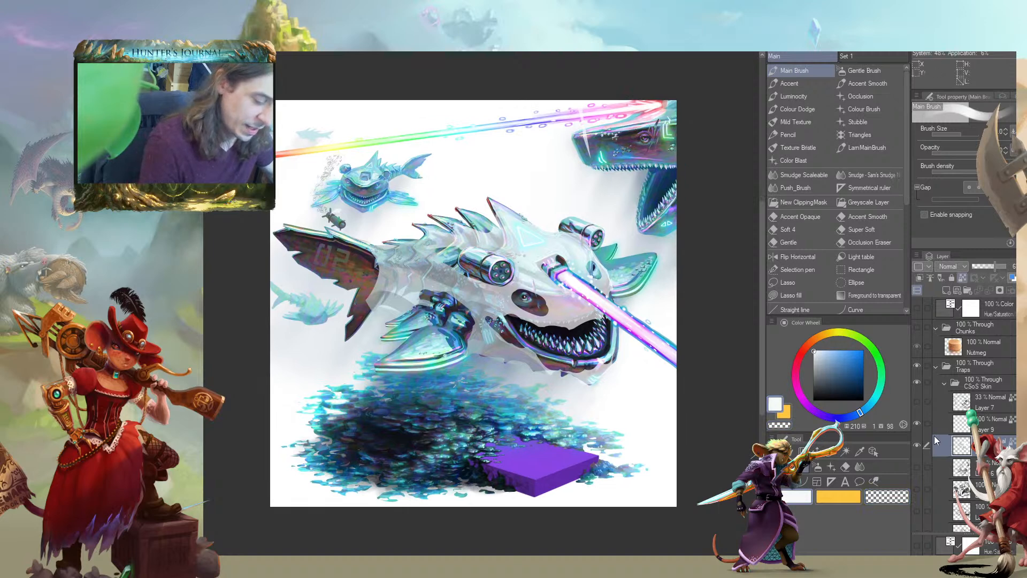
# Select the new Layer 9 and set the painting colour to a light grey-blue
pyautogui.click(936, 425)
pyautogui.moveTo(351, 266); pyautogui.dragTo(304, 268)
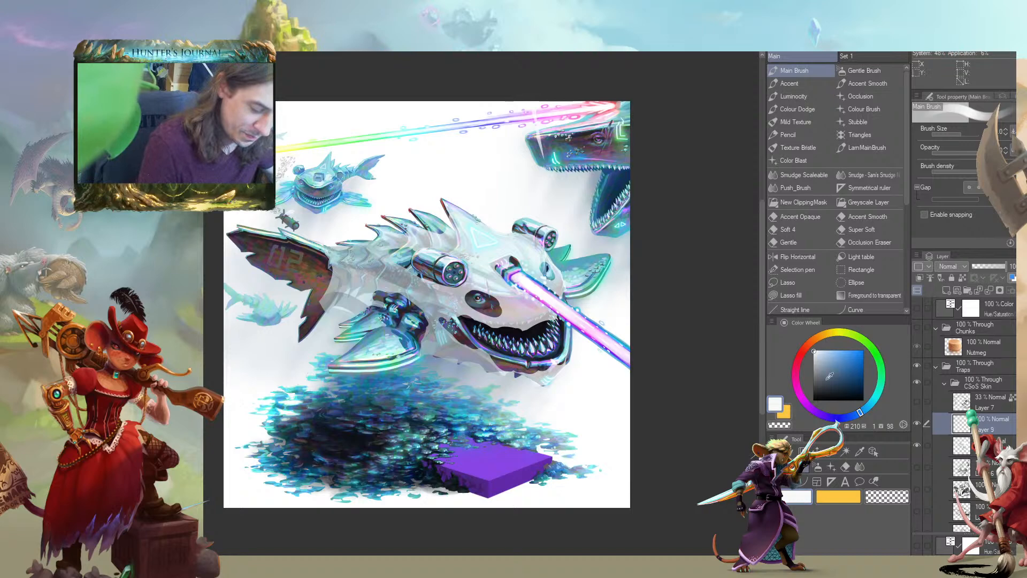
pyautogui.click(822, 358)
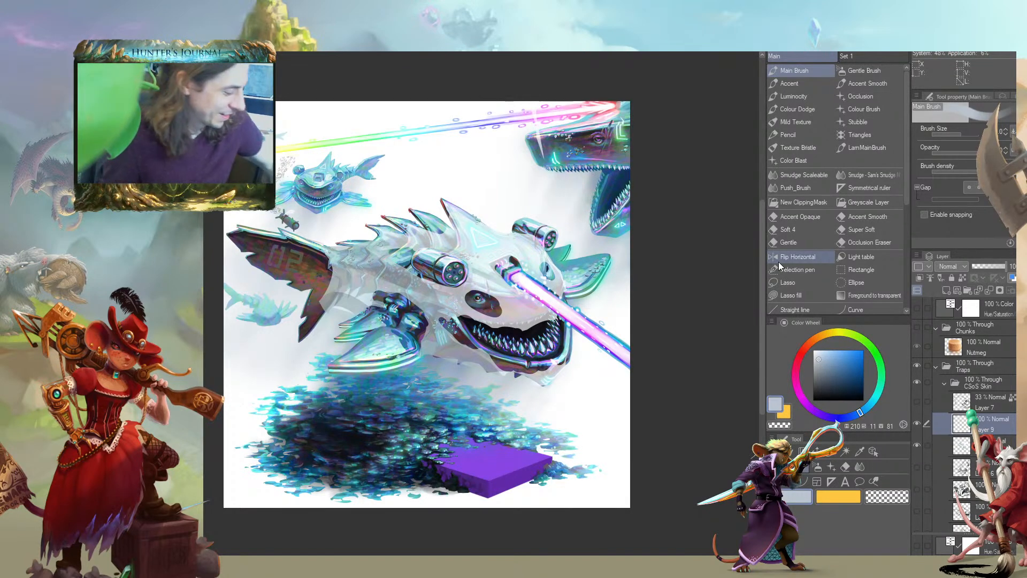
pyautogui.moveTo(576, 319); pyautogui.dragTo(569, 315)
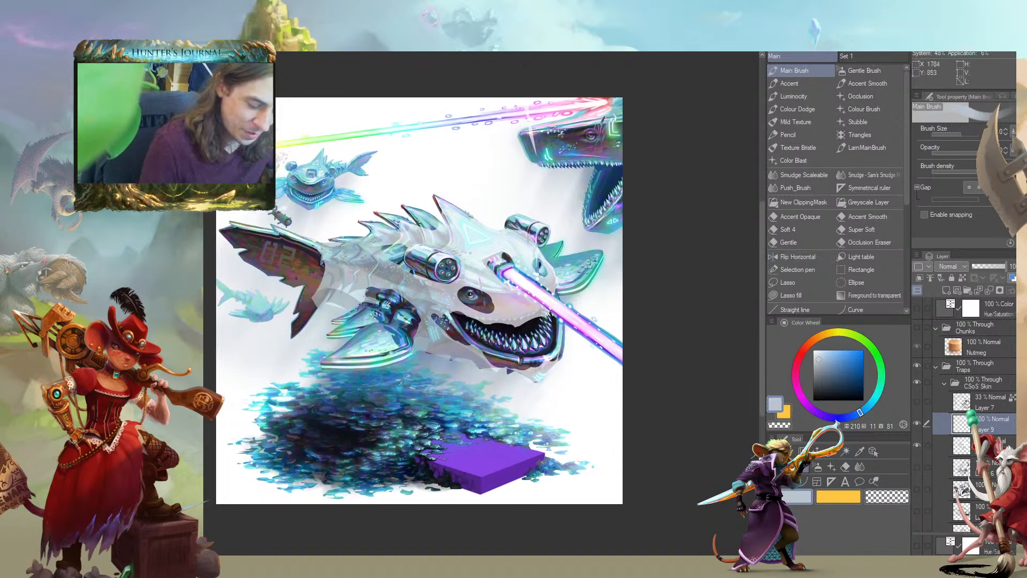
pyautogui.moveTo(368, 295); pyautogui.dragTo(360, 294)
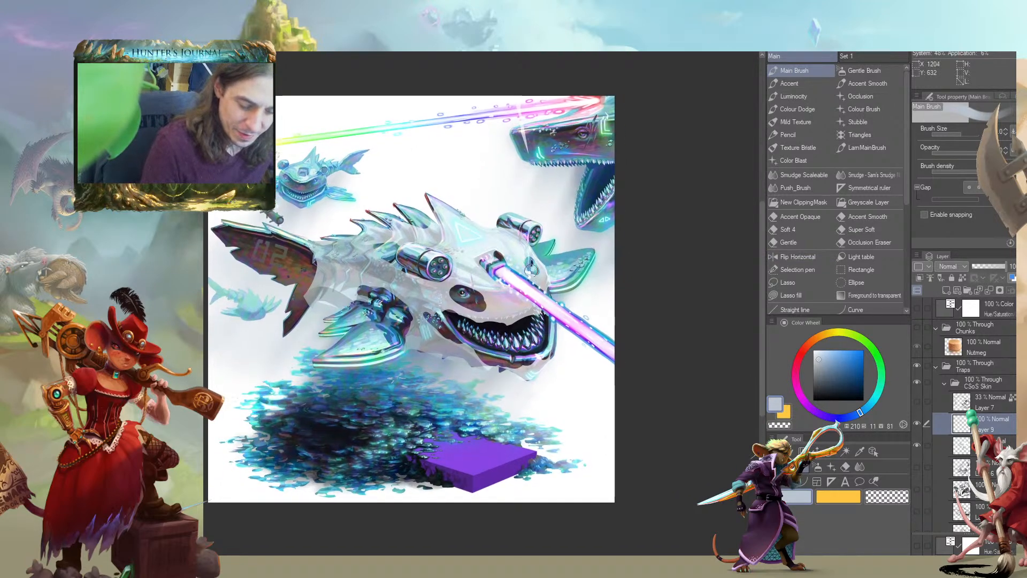
# Choose a pale cyan with a smaller brush and tint the translucent sheet along the flank behind the near cannon on Layer 8
pyautogui.click(947, 441)
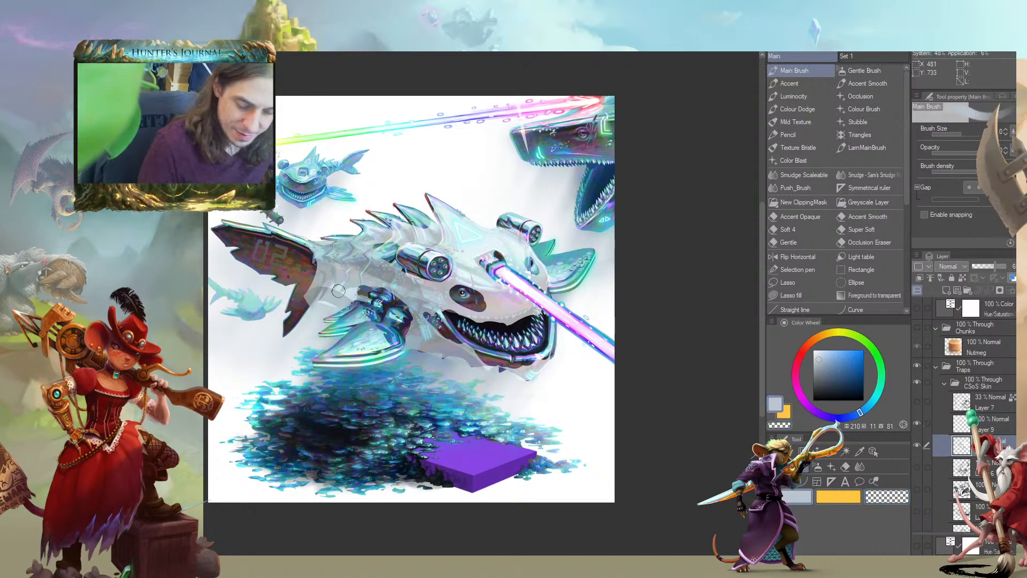
pyautogui.moveTo(439, 336); pyautogui.dragTo(446, 354)
pyautogui.keyDown('alt'); pyautogui.click(509, 323); pyautogui.keyUp('alt')
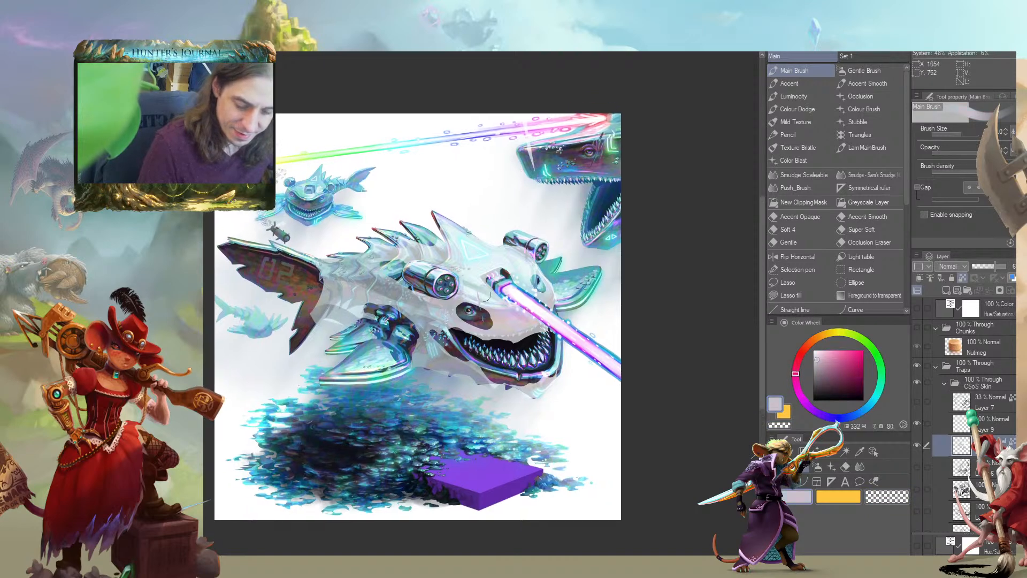
pyautogui.click(824, 357)
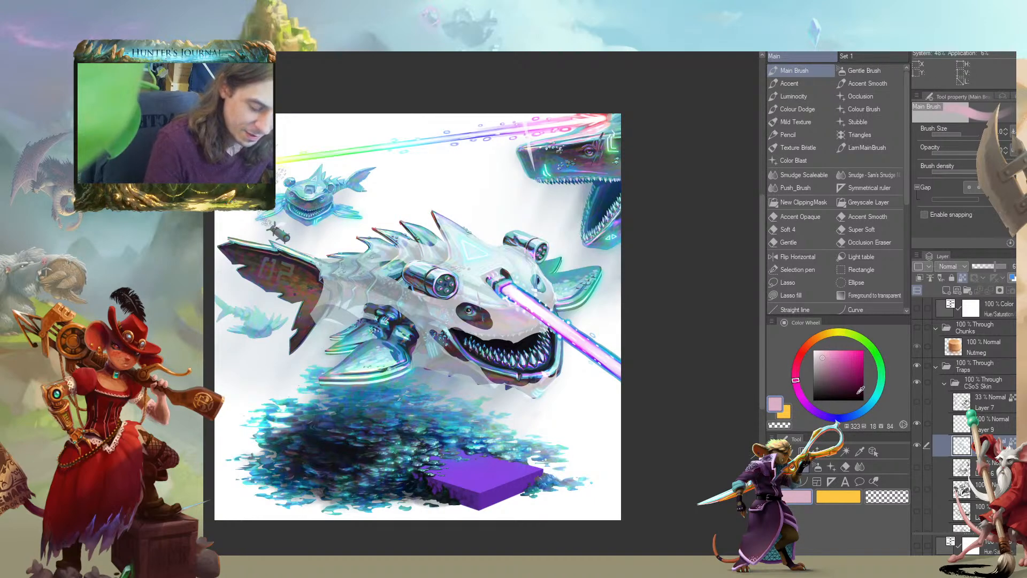
pyautogui.click(874, 399)
pyautogui.press('[')
pyautogui.press('[')
pyautogui.moveTo(396, 300); pyautogui.dragTo(363, 300)
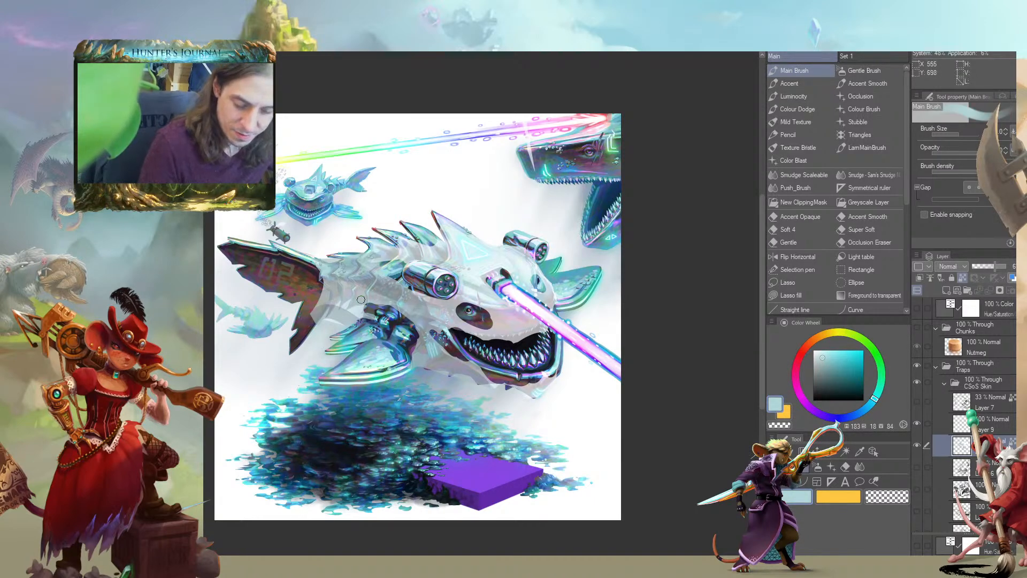
pyautogui.click(819, 349)
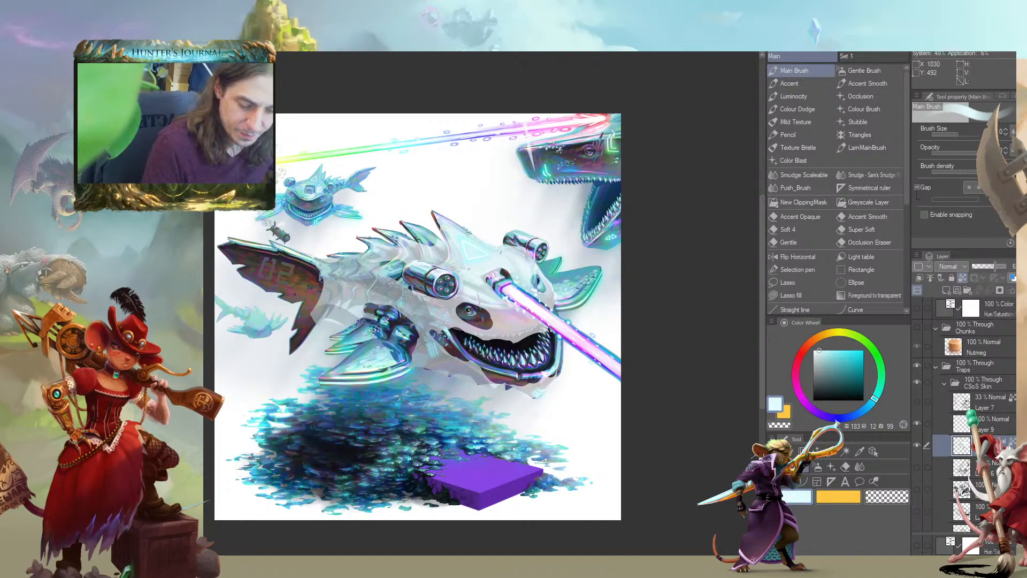
pyautogui.moveTo(571, 428)
pyautogui.mouseDown()
pyautogui.moveTo(573, 401)
pyautogui.moveTo(614, 404)
pyautogui.mouseUp()
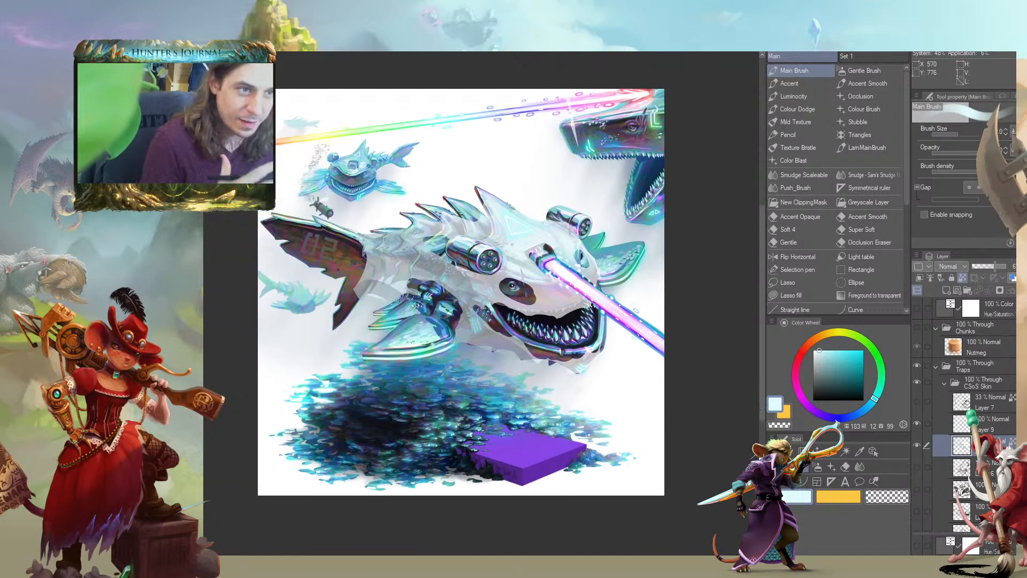
pyautogui.moveTo(384, 264); pyautogui.dragTo(400, 293)
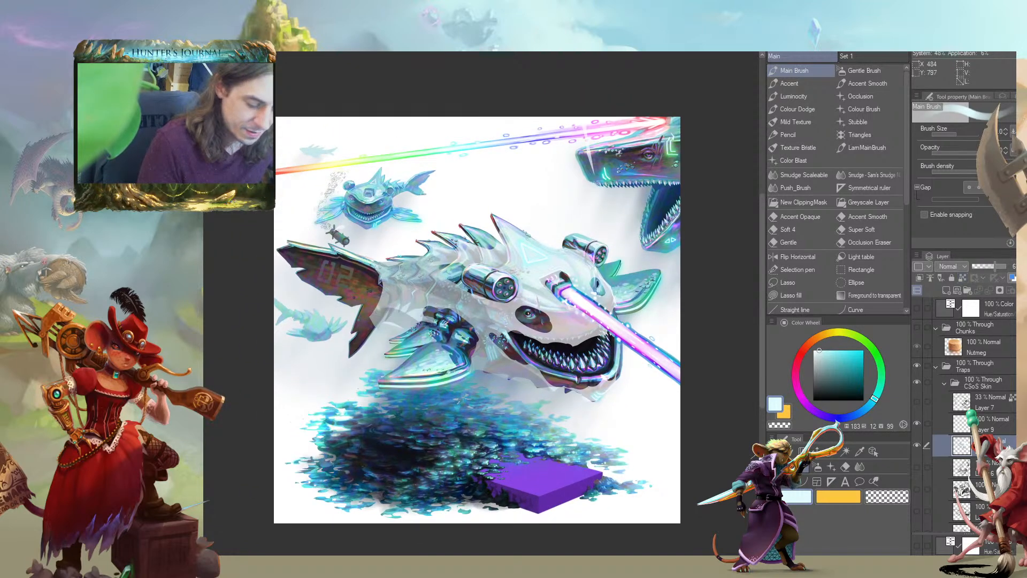
# Paint dark grey-blue shading strokes along the translucent sheet's flank and belly, from the tail to the gills
pyautogui.keyDown('alt'); pyautogui.click(383, 284); pyautogui.keyUp('alt')
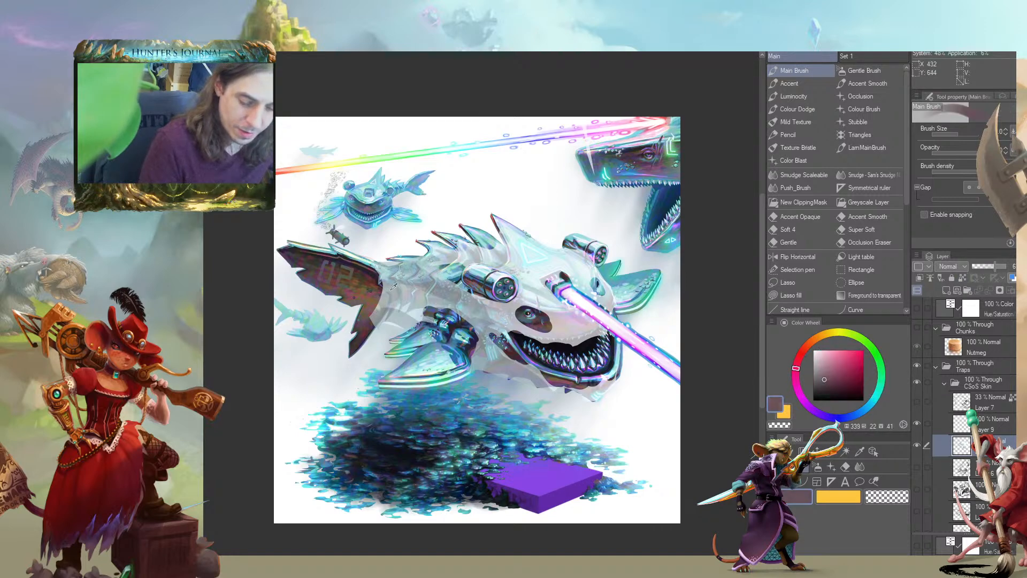
pyautogui.moveTo(383, 283)
pyautogui.mouseDown()
pyautogui.moveTo(374, 298)
pyautogui.moveTo(418, 313)
pyautogui.moveTo(391, 324)
pyautogui.moveTo(465, 320)
pyautogui.moveTo(498, 350)
pyautogui.mouseUp()
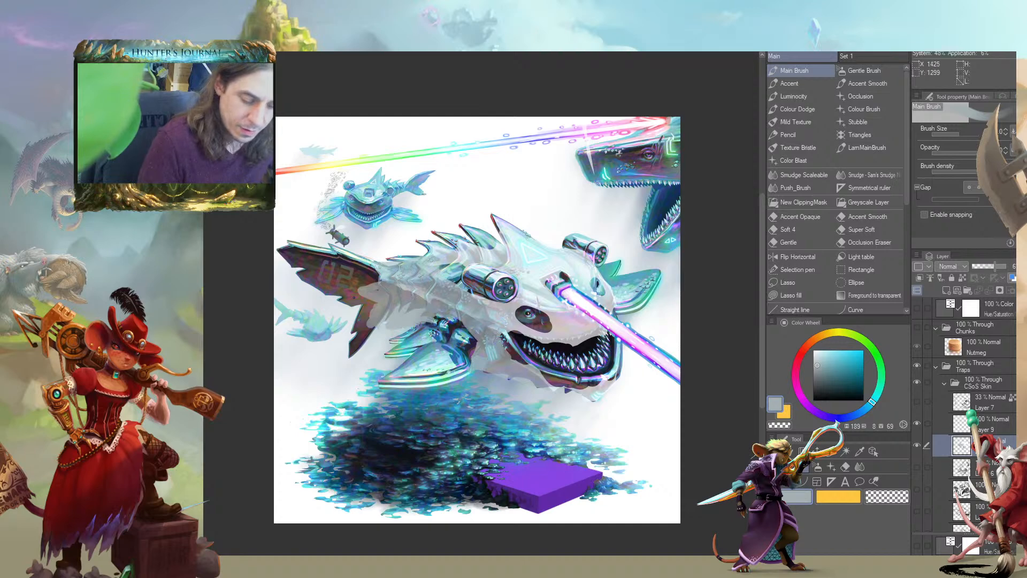
pyautogui.keyDown('alt'); pyautogui.click(394, 301); pyautogui.keyUp('alt')
pyautogui.moveTo(393, 301)
pyautogui.mouseDown()
pyautogui.moveTo(442, 310)
pyautogui.moveTo(513, 367)
pyautogui.moveTo(476, 357)
pyautogui.moveTo(471, 310)
pyautogui.moveTo(492, 315)
pyautogui.moveTo(387, 297)
pyautogui.mouseUp()
pyautogui.moveTo(484, 303)
pyautogui.mouseDown()
pyautogui.moveTo(391, 295)
pyautogui.moveTo(500, 310)
pyautogui.mouseUp()
pyautogui.moveTo(428, 300); pyautogui.dragTo(449, 317)
pyautogui.moveTo(375, 270)
pyautogui.mouseDown()
pyautogui.moveTo(420, 286)
pyautogui.moveTo(497, 276)
pyautogui.moveTo(329, 238)
pyautogui.mouseUp()
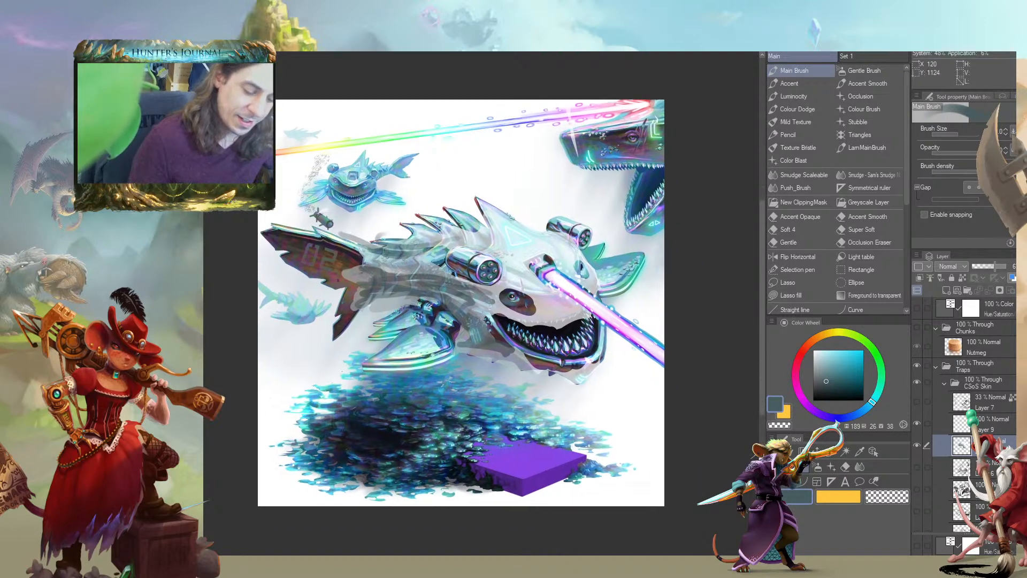
# Raise the sheet layer's opacity to 100% and sample pale blue-white tones around the eye
pyautogui.keyDown('alt'); pyautogui.click(286, 406); pyautogui.keyUp('alt')
pyautogui.press('[')
pyautogui.moveTo(491, 298); pyautogui.dragTo(435, 286)
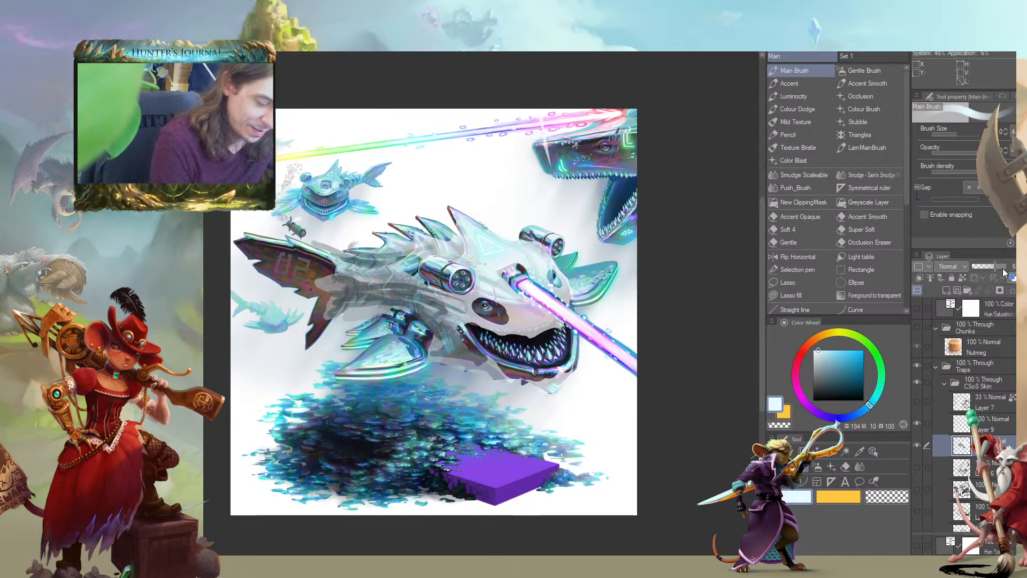
pyautogui.moveTo(997, 267); pyautogui.dragTo(1008, 268)
pyautogui.moveTo(487, 283); pyautogui.dragTo(466, 304)
pyautogui.keyDown('alt'); pyautogui.click(471, 307); pyautogui.keyUp('alt')
pyautogui.keyDown('alt'); pyautogui.click(477, 307); pyautogui.keyUp('alt')
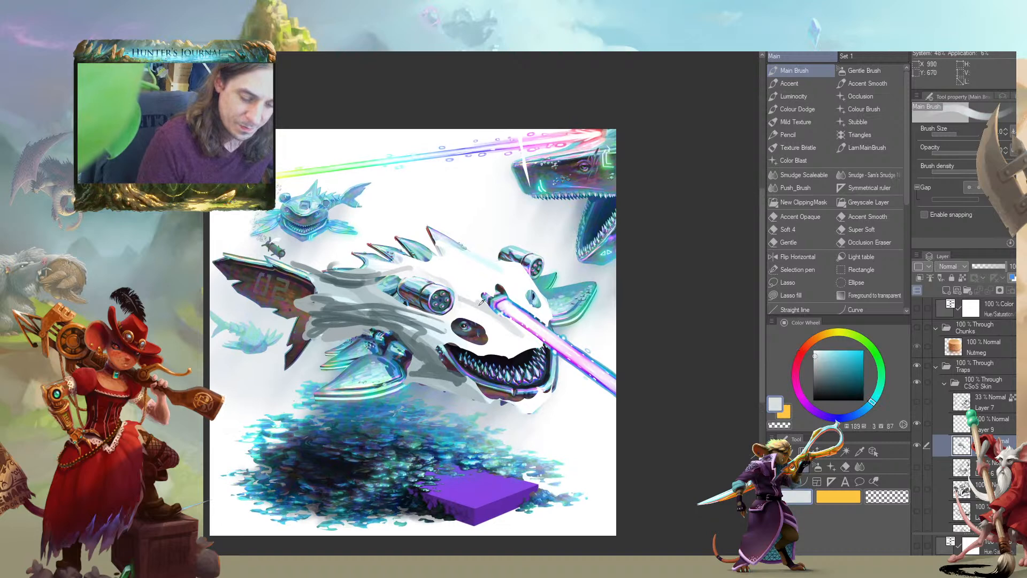
# Thin the sheet over the head and jaw so the shark artwork shows through, and trim its edge above the tail
pyautogui.moveTo(352, 298)
pyautogui.mouseDown()
pyautogui.moveTo(514, 332)
pyautogui.moveTo(479, 278)
pyautogui.moveTo(464, 336)
pyautogui.moveTo(348, 314)
pyautogui.moveTo(477, 390)
pyautogui.moveTo(533, 396)
pyautogui.mouseUp()
pyautogui.moveTo(517, 274); pyautogui.dragTo(530, 303)
pyautogui.press('c')
pyautogui.moveTo(324, 249); pyautogui.dragTo(318, 252)
pyautogui.press('/')
# Sample pale blue-white tones near the far cannon and brighten the sheet over the head and flank with a larger brush
pyautogui.keyDown('alt'); pyautogui.click(514, 267); pyautogui.keyUp('alt')
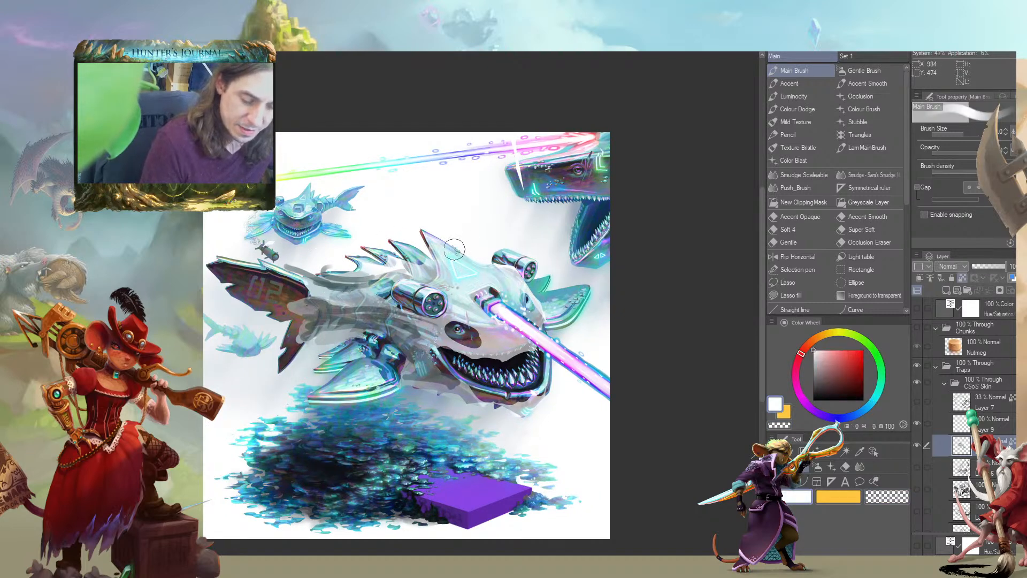
pyautogui.keyDown('alt'); pyautogui.click(510, 269); pyautogui.keyUp('alt')
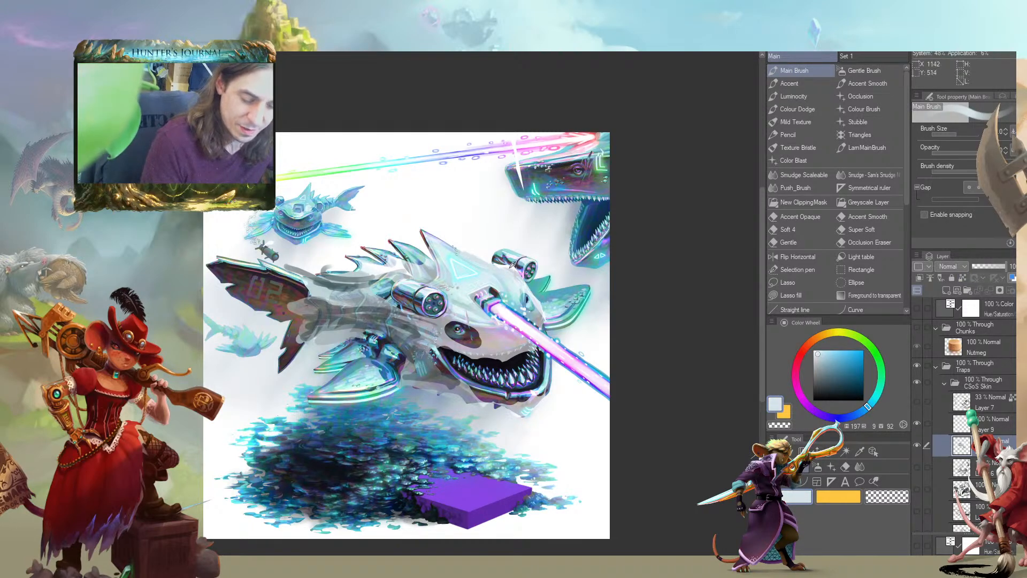
pyautogui.keyDown('alt'); pyautogui.click(500, 267); pyautogui.keyUp('alt')
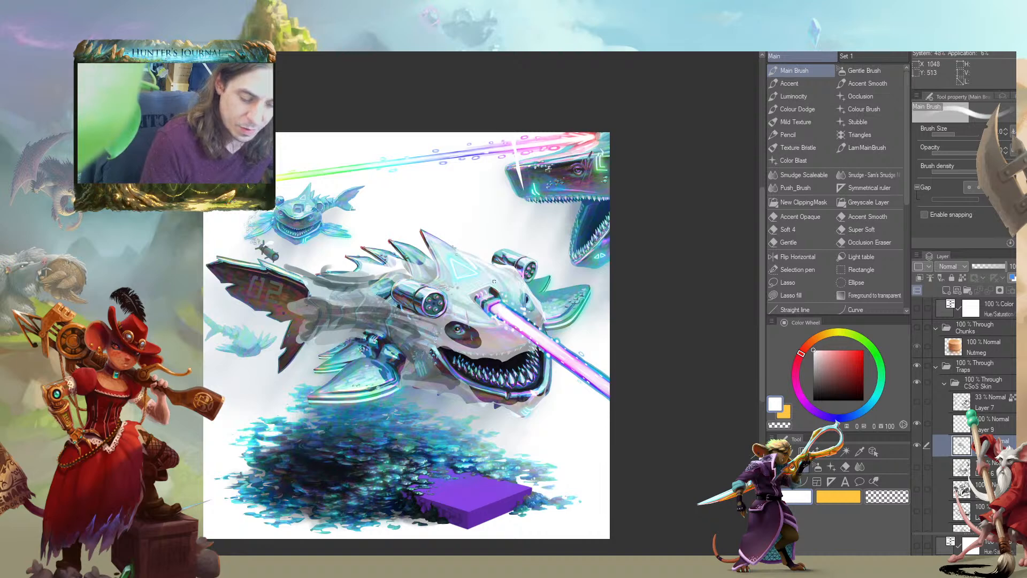
pyautogui.press(']')
pyautogui.press(']')
pyautogui.moveTo(453, 267)
pyautogui.mouseDown()
pyautogui.moveTo(375, 264)
pyautogui.moveTo(536, 294)
pyautogui.moveTo(493, 290)
pyautogui.moveTo(528, 290)
pyautogui.moveTo(504, 271)
pyautogui.mouseUp()
pyautogui.moveTo(404, 301); pyautogui.dragTo(319, 292)
pyautogui.moveTo(509, 319); pyautogui.dragTo(510, 336)
# Paint finer white strokes on the sheet around the near cannon, the cheek and the flank with a smaller brush
pyautogui.press('[')
pyautogui.press('[')
pyautogui.press('[')
pyautogui.moveTo(444, 330)
pyautogui.mouseDown()
pyautogui.moveTo(343, 335)
pyautogui.moveTo(369, 344)
pyautogui.mouseUp()
pyautogui.press(']')
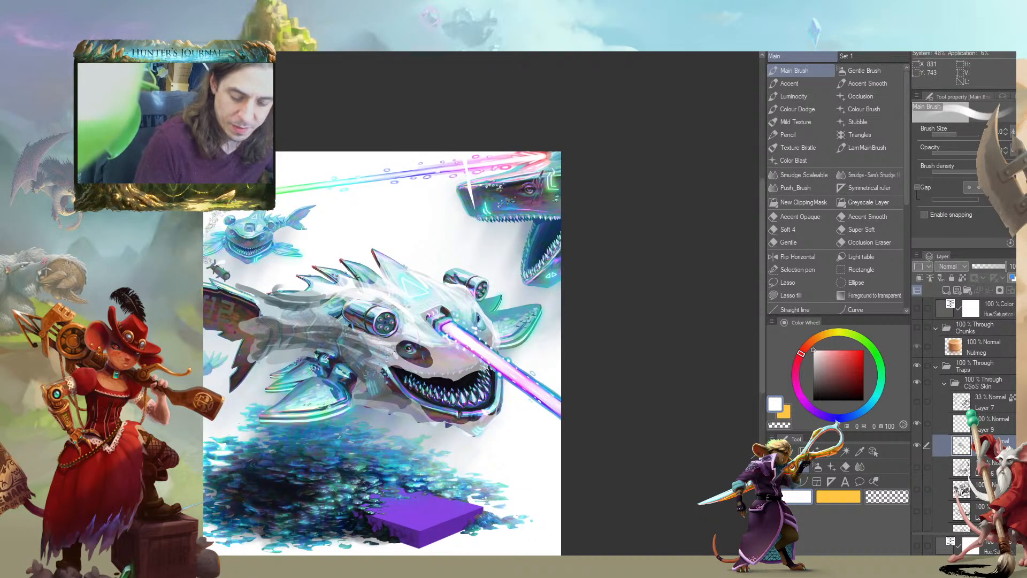
pyautogui.moveTo(345, 325); pyautogui.dragTo(379, 338)
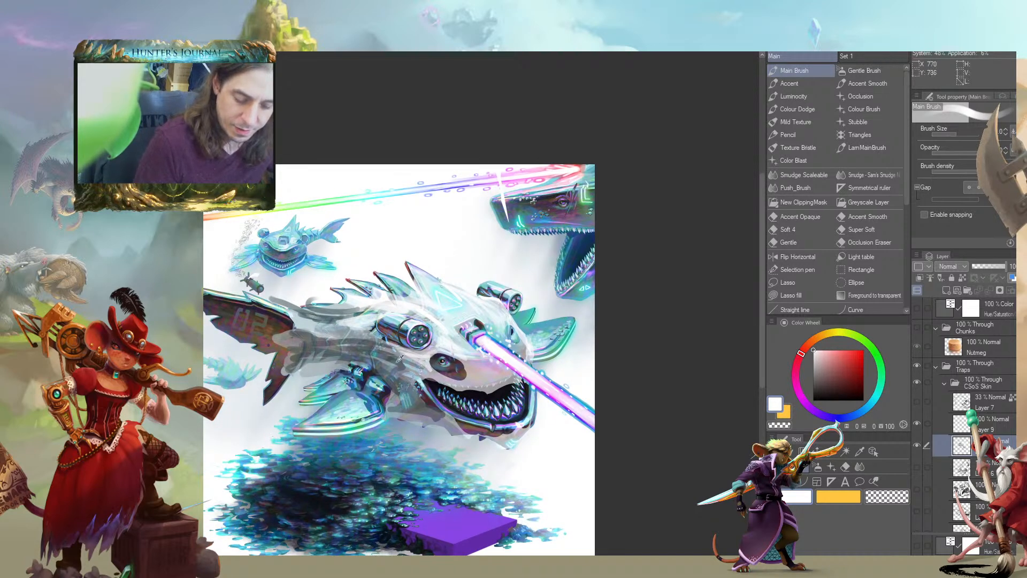
pyautogui.keyDown('alt'); pyautogui.click(381, 320); pyautogui.keyUp('alt')
pyautogui.moveTo(343, 314)
pyautogui.mouseDown()
pyautogui.moveTo(438, 307)
pyautogui.moveTo(345, 300)
pyautogui.moveTo(393, 297)
pyautogui.mouseUp()
pyautogui.moveTo(281, 310)
pyautogui.mouseDown()
pyautogui.moveTo(411, 310)
pyautogui.moveTo(350, 262)
pyautogui.mouseUp()
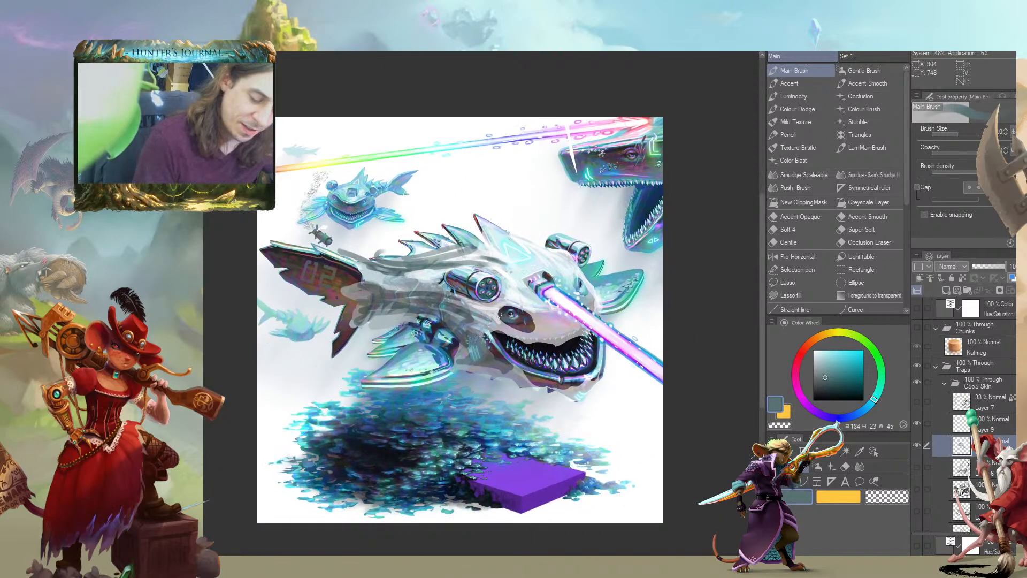
# Pick a dark reddish brown, hue 5, saturation 49, brightness 32, and paint dark patches around the laser emitter on the forehead
pyautogui.moveTo(441, 295); pyautogui.dragTo(350, 303)
pyautogui.moveTo(348, 239); pyautogui.dragTo(338, 241)
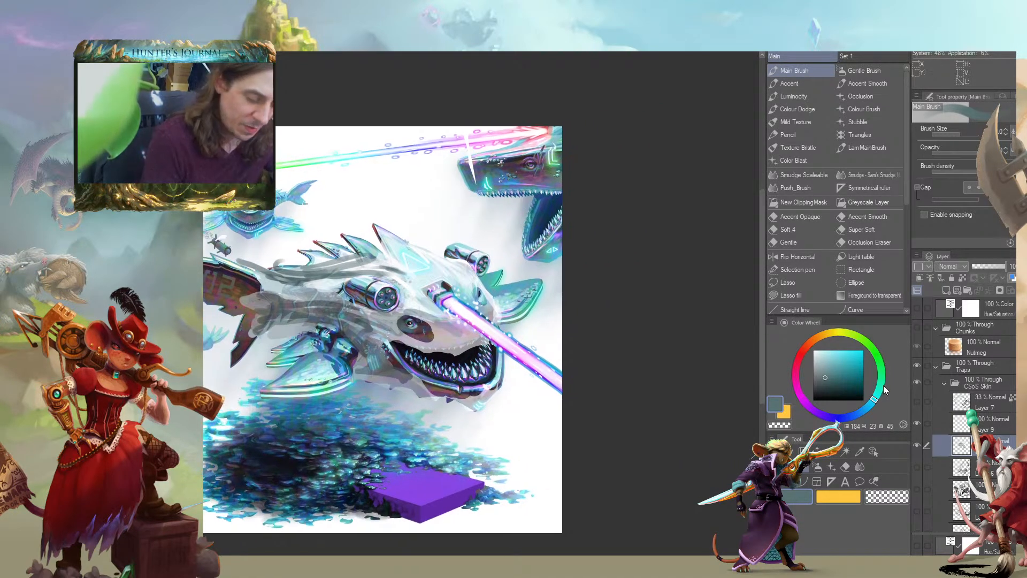
pyautogui.click(804, 349)
pyautogui.click(838, 384)
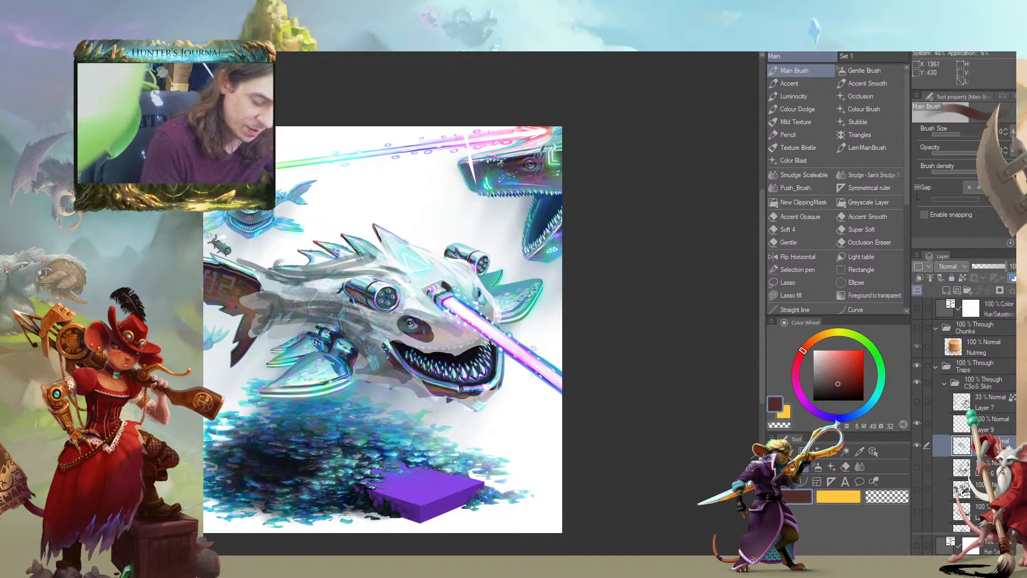
pyautogui.moveTo(427, 287)
pyautogui.mouseDown()
pyautogui.moveTo(448, 279)
pyautogui.moveTo(460, 294)
pyautogui.moveTo(448, 317)
pyautogui.moveTo(420, 292)
pyautogui.moveTo(436, 312)
pyautogui.moveTo(420, 282)
pyautogui.moveTo(458, 300)
pyautogui.moveTo(411, 270)
pyautogui.moveTo(437, 284)
pyautogui.moveTo(422, 284)
pyautogui.moveTo(415, 306)
pyautogui.moveTo(435, 318)
pyautogui.mouseUp()
pyautogui.keyDown('alt'); pyautogui.click(404, 262); pyautogui.keyUp('alt')
pyautogui.moveTo(269, 304); pyautogui.dragTo(345, 312)
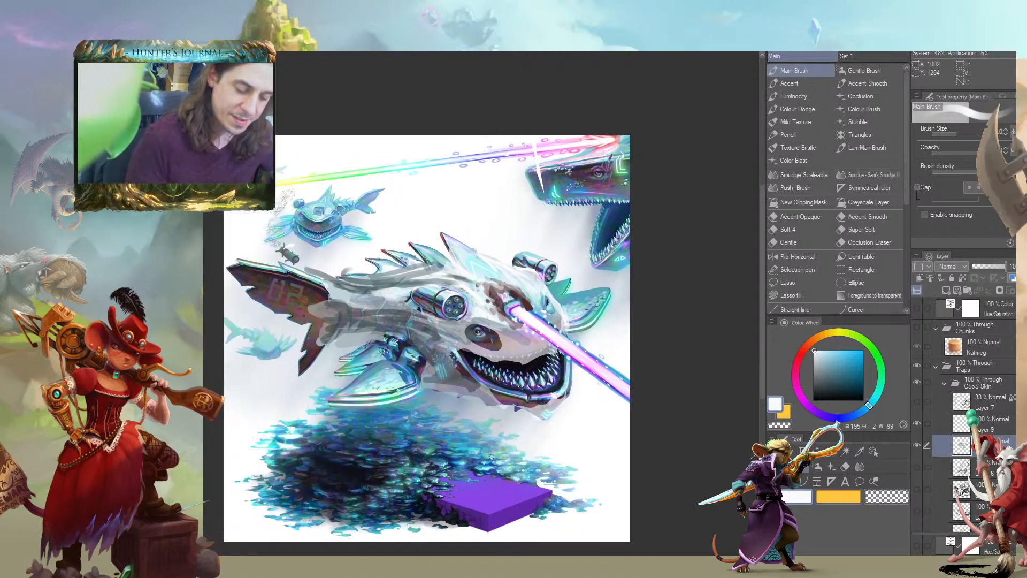
# Sample near-white tones and paint highlights on the forehead around the dark laser opening
pyautogui.moveTo(458, 279)
pyautogui.mouseDown()
pyautogui.moveTo(494, 264)
pyautogui.moveTo(463, 285)
pyautogui.mouseUp()
pyautogui.click(472, 293)
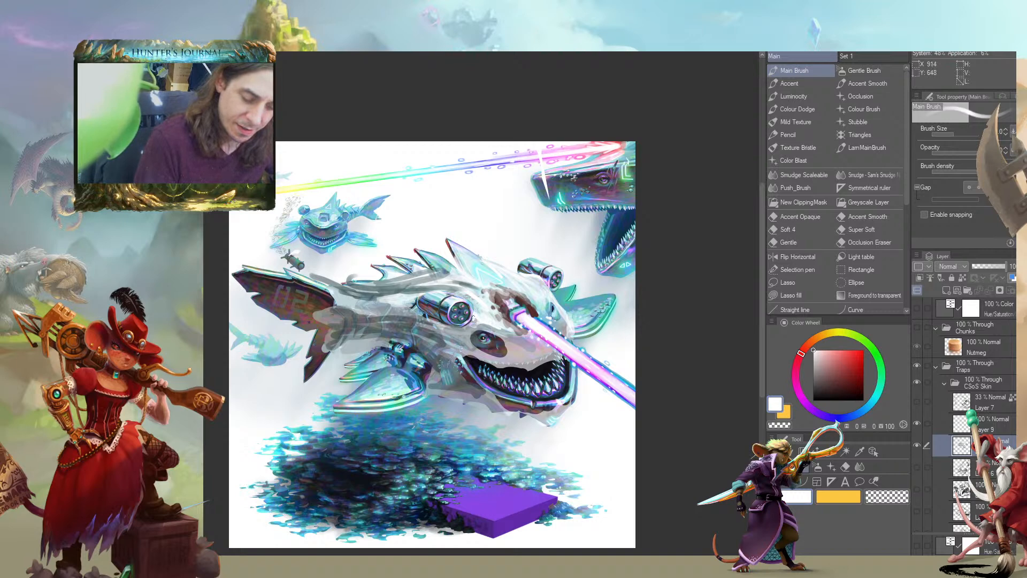
pyautogui.moveTo(516, 338); pyautogui.dragTo(439, 321)
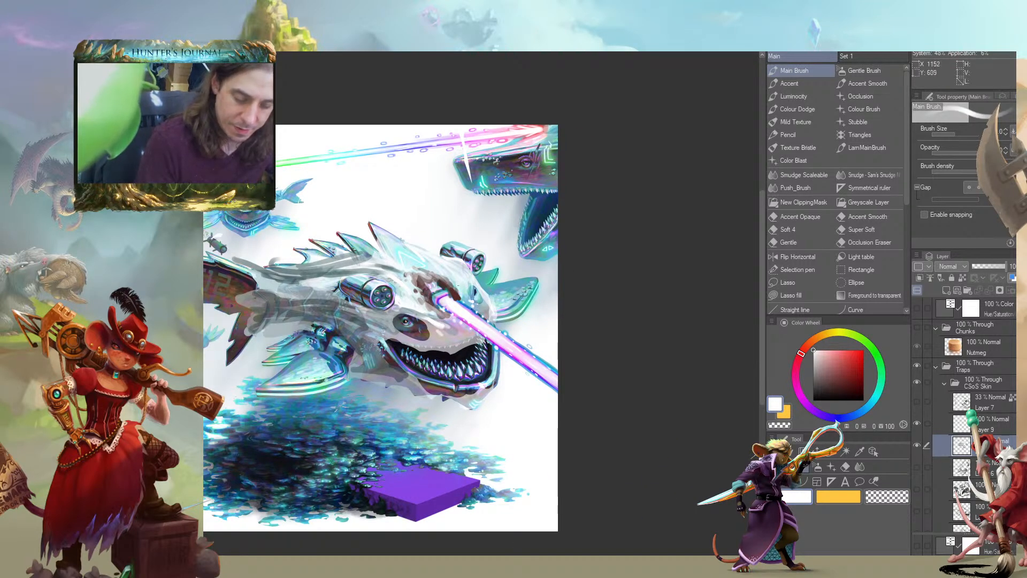
pyautogui.moveTo(468, 286); pyautogui.dragTo(458, 296)
pyautogui.press('[')
pyautogui.press('[')
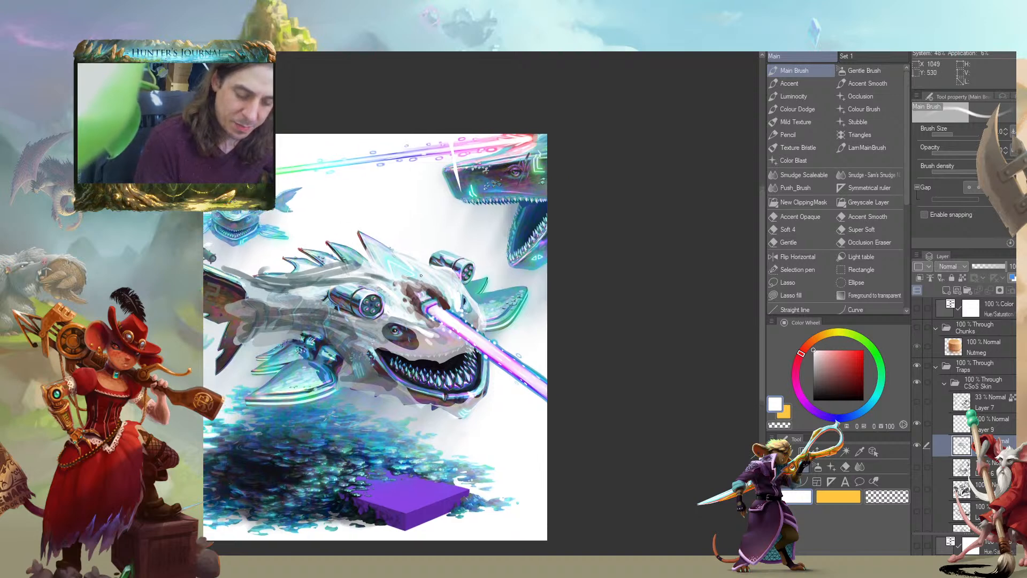
pyautogui.moveTo(406, 266)
pyautogui.mouseDown()
pyautogui.moveTo(432, 286)
pyautogui.moveTo(381, 264)
pyautogui.moveTo(414, 267)
pyautogui.moveTo(436, 300)
pyautogui.moveTo(457, 306)
pyautogui.moveTo(453, 296)
pyautogui.moveTo(421, 306)
pyautogui.moveTo(429, 306)
pyautogui.mouseUp()
pyautogui.keyDown('alt'); pyautogui.click(384, 299); pyautogui.keyUp('alt')
# Enlarge the brush and extend the translucent pale grey sheet up over the tall dorsal fin
pyautogui.press(']')
pyautogui.press(']')
pyautogui.moveTo(432, 257)
pyautogui.mouseDown()
pyautogui.moveTo(427, 281)
pyautogui.moveTo(443, 298)
pyautogui.mouseUp()
pyautogui.press('c')
pyautogui.press('c')
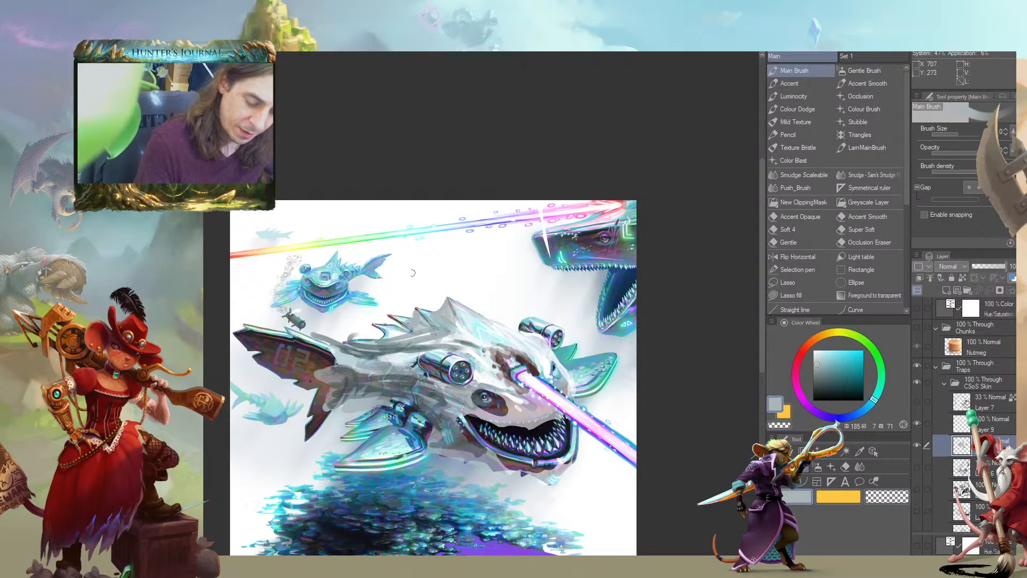
pyautogui.keyDown('alt'); pyautogui.click(446, 312); pyautogui.keyUp('alt')
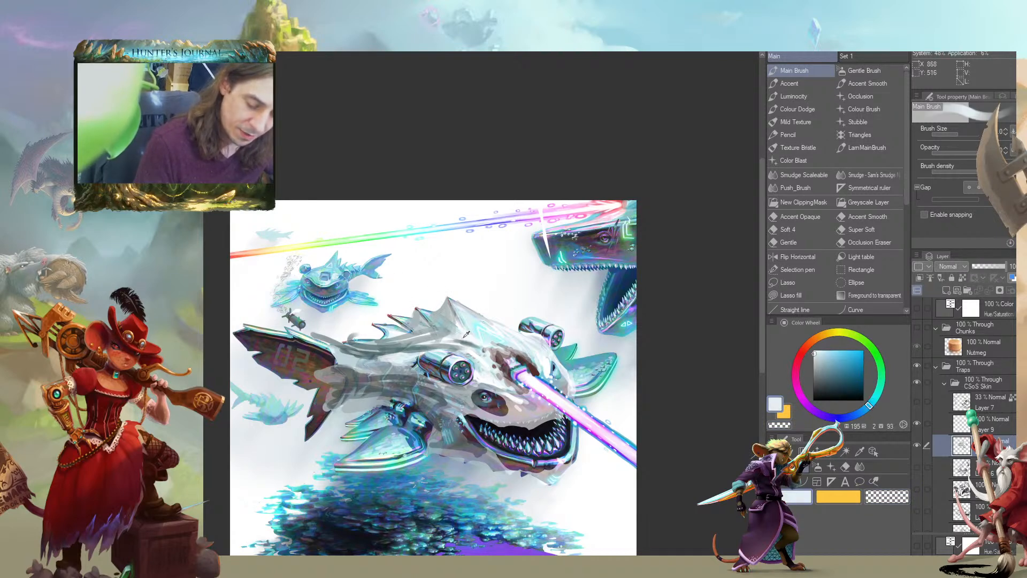
# Add thin pale blue highlight strokes to the covered dorsal fin and the spines behind it
pyautogui.moveTo(440, 317)
pyautogui.mouseDown()
pyautogui.moveTo(424, 321)
pyautogui.moveTo(457, 321)
pyautogui.mouseUp()
pyautogui.press('[')
pyautogui.press('[')
pyautogui.moveTo(370, 300); pyautogui.dragTo(425, 303)
pyautogui.keyDown('alt'); pyautogui.click(511, 329); pyautogui.keyUp('alt')
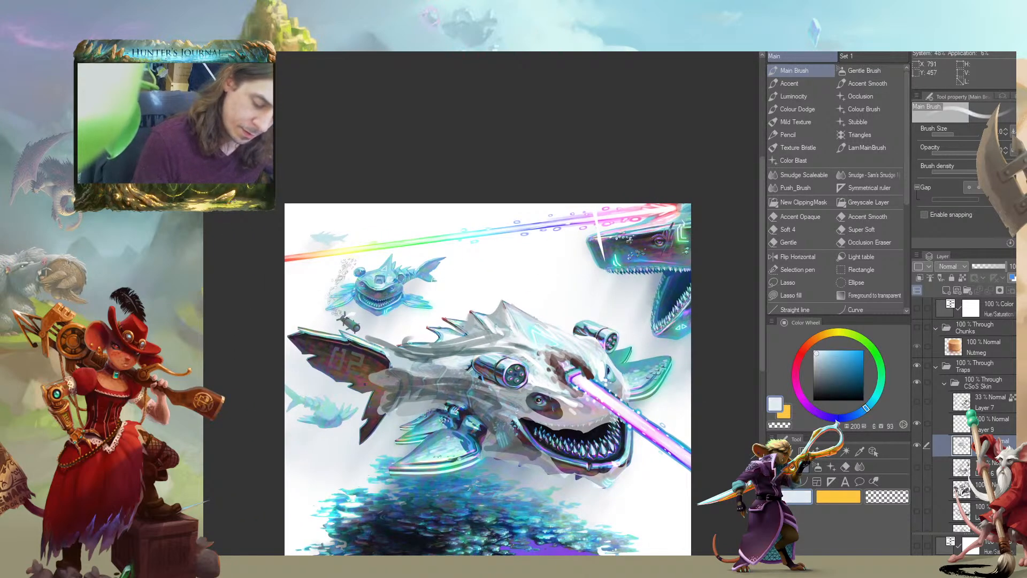
pyautogui.keyDown('alt'); pyautogui.click(493, 322); pyautogui.keyUp('alt')
pyautogui.moveTo(493, 320)
pyautogui.mouseDown()
pyautogui.moveTo(495, 332)
pyautogui.moveTo(507, 325)
pyautogui.moveTo(492, 328)
pyautogui.mouseUp()
# Sample a muted reddish brown and glaze it over the face around the eye, above the mouth and behind the jaw
pyautogui.moveTo(556, 402)
pyautogui.mouseDown()
pyautogui.moveTo(481, 386)
pyautogui.moveTo(445, 392)
pyautogui.moveTo(516, 361)
pyautogui.mouseUp()
pyautogui.keyDown('alt'); pyautogui.click(517, 365); pyautogui.keyUp('alt')
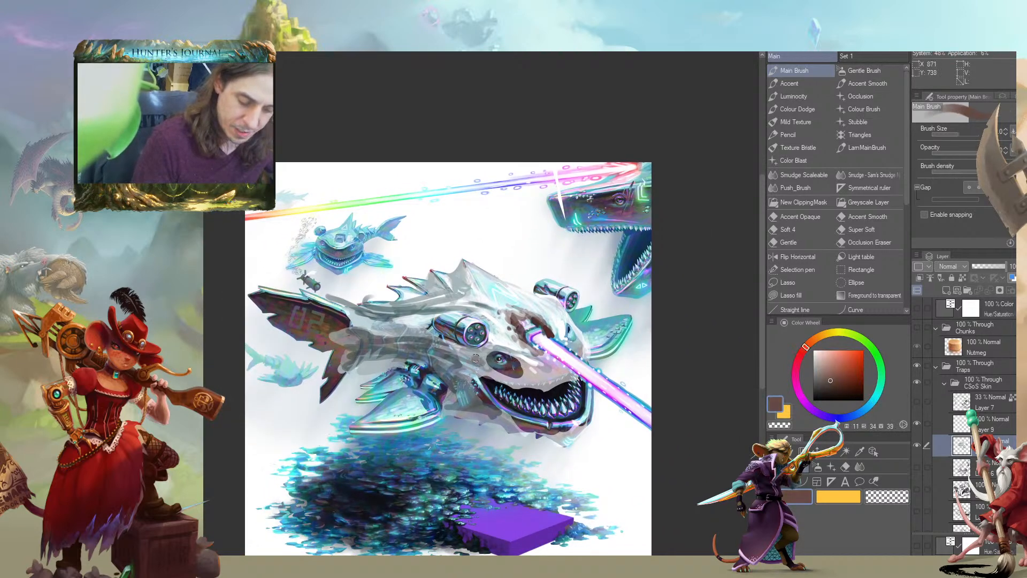
pyautogui.moveTo(533, 378)
pyautogui.mouseDown()
pyautogui.moveTo(522, 359)
pyautogui.moveTo(543, 374)
pyautogui.moveTo(503, 331)
pyautogui.moveTo(495, 338)
pyautogui.moveTo(488, 313)
pyautogui.moveTo(417, 348)
pyautogui.mouseUp()
pyautogui.moveTo(493, 368)
pyautogui.mouseDown()
pyautogui.moveTo(507, 377)
pyautogui.moveTo(501, 352)
pyautogui.mouseUp()
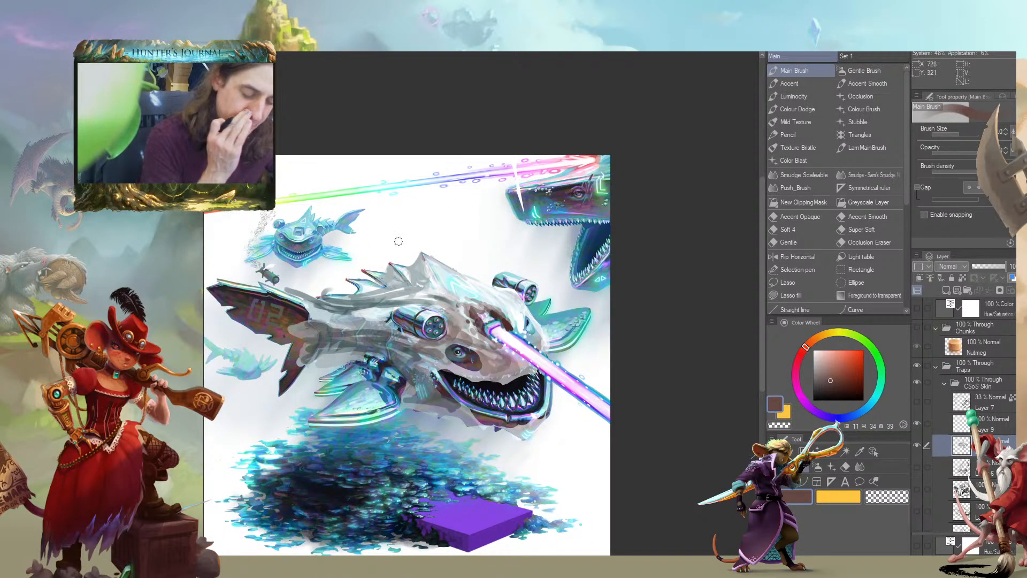
pyautogui.moveTo(326, 358)
pyautogui.mouseDown()
pyautogui.moveTo(369, 371)
pyautogui.moveTo(385, 350)
pyautogui.moveTo(377, 349)
pyautogui.moveTo(395, 355)
pyautogui.mouseUp()
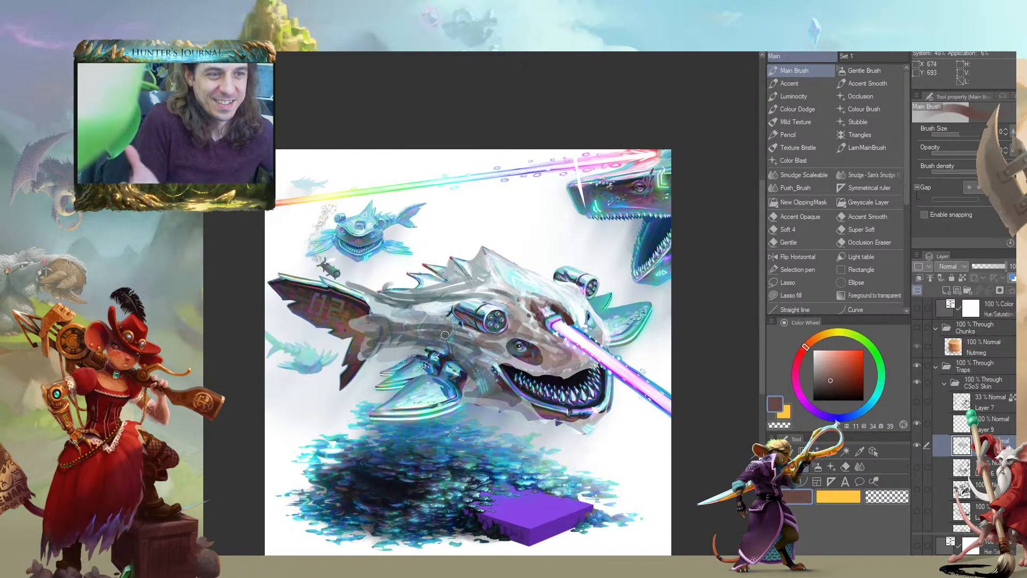
pyautogui.moveTo(360, 371); pyautogui.dragTo(300, 357)
pyautogui.scroll(-1, 286, 360)
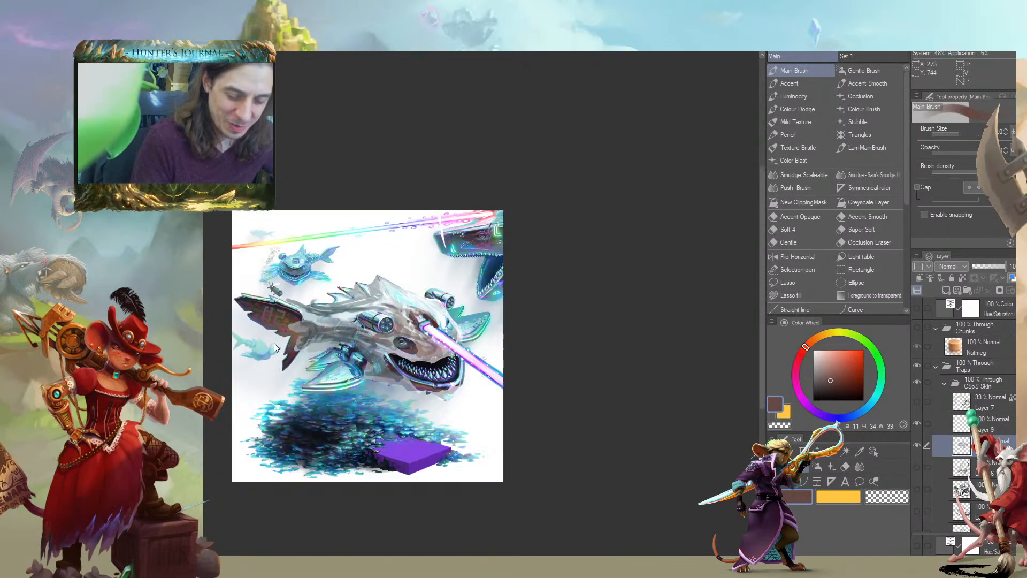
pyautogui.moveTo(257, 389); pyautogui.dragTo(300, 354)
pyautogui.scroll(2, 487, 336)
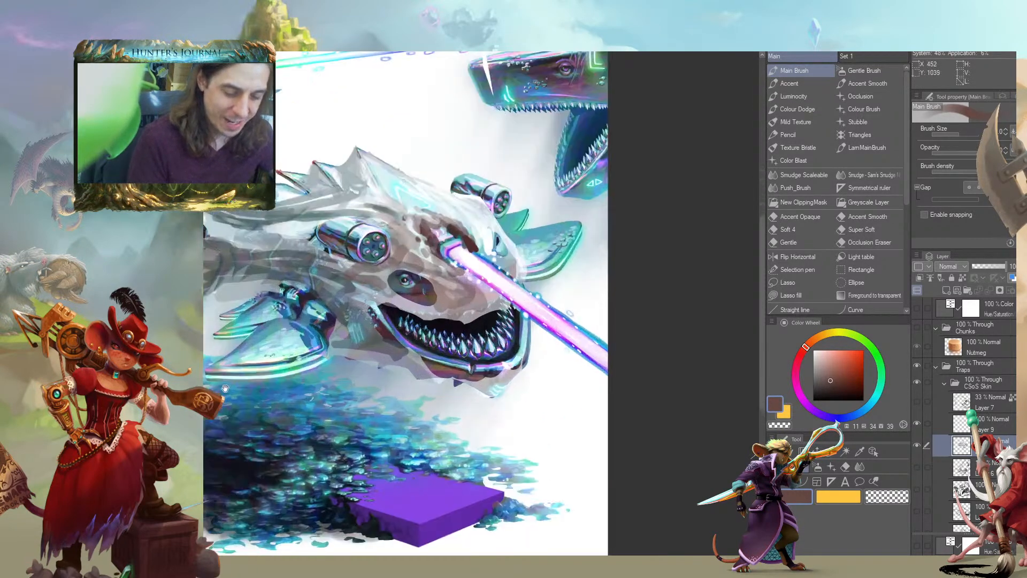
pyautogui.moveTo(225, 380); pyautogui.dragTo(369, 391)
pyautogui.scroll(-1, 373, 397)
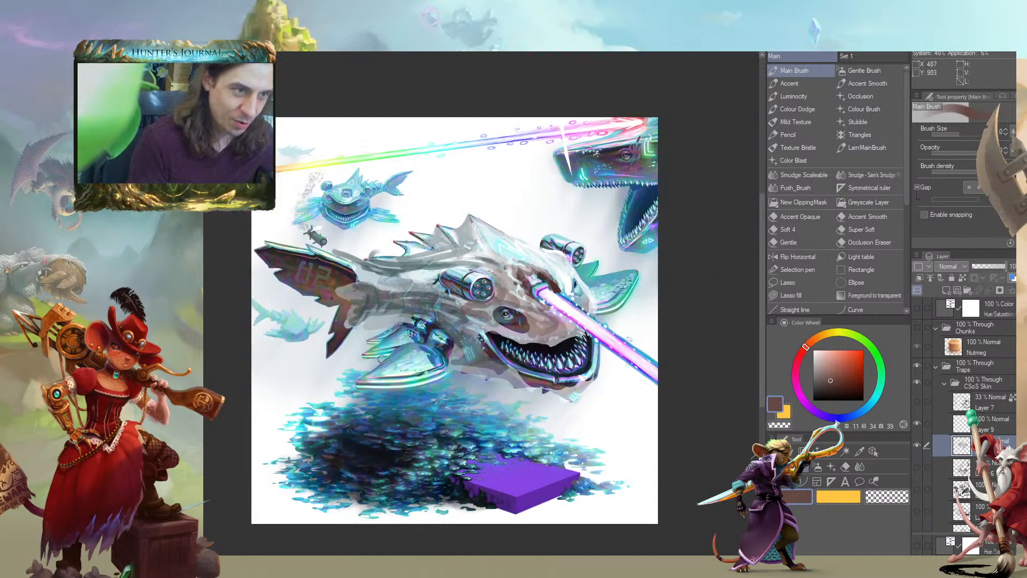
# Hide the ghost sheet layers, Layer 8 and Layer 9, and make Layer 9 the active layer
pyautogui.click(940, 425)
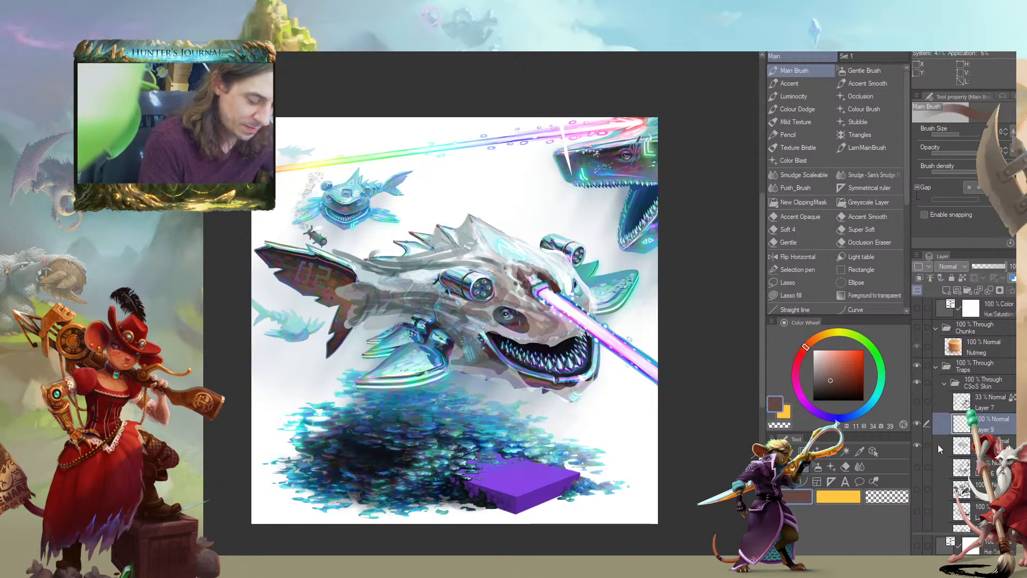
pyautogui.click(940, 447)
pyautogui.click(917, 446)
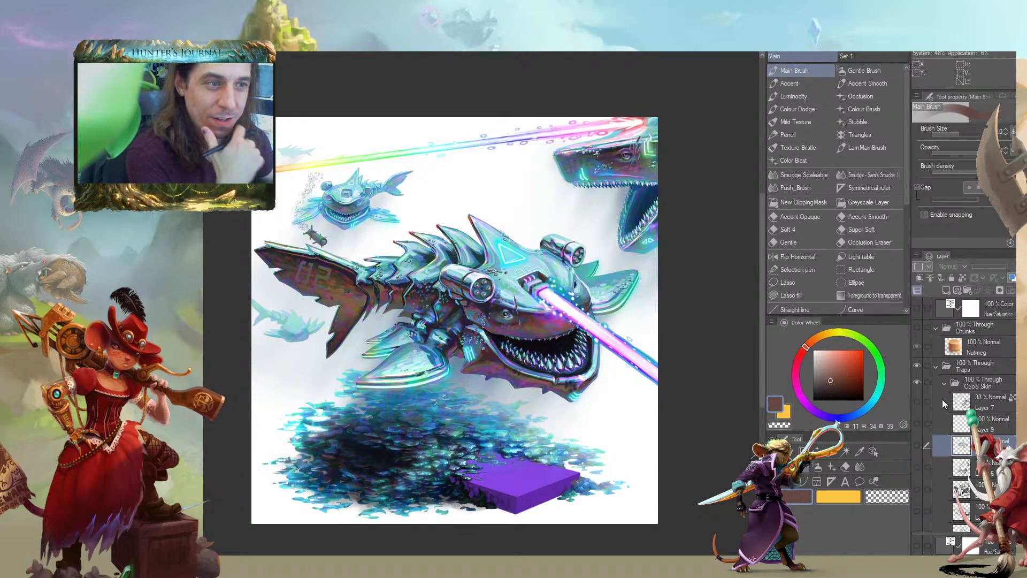
pyautogui.click(942, 425)
pyautogui.moveTo(233, 315); pyautogui.dragTo(267, 307)
pyautogui.scroll(1, 262, 322)
pyautogui.moveTo(332, 345); pyautogui.dragTo(238, 352)
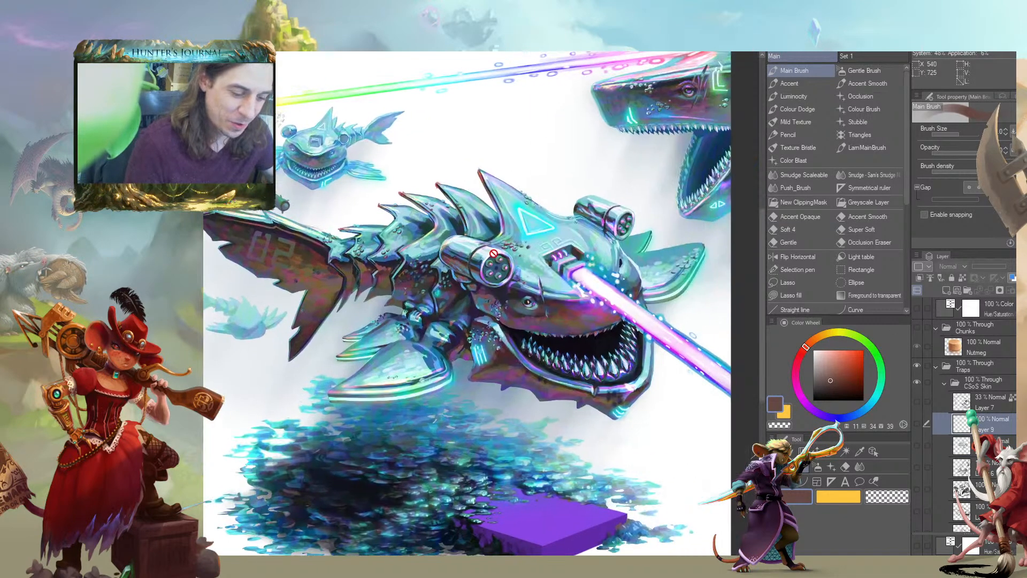
pyautogui.moveTo(750, 178); pyautogui.dragTo(742, 184)
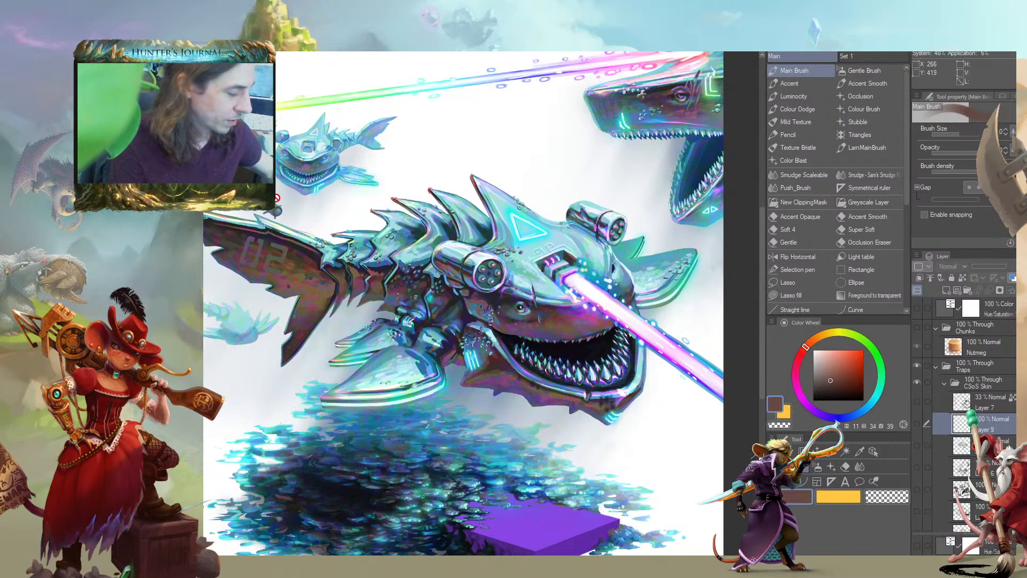
pyautogui.moveTo(249, 263); pyautogui.dragTo(295, 222)
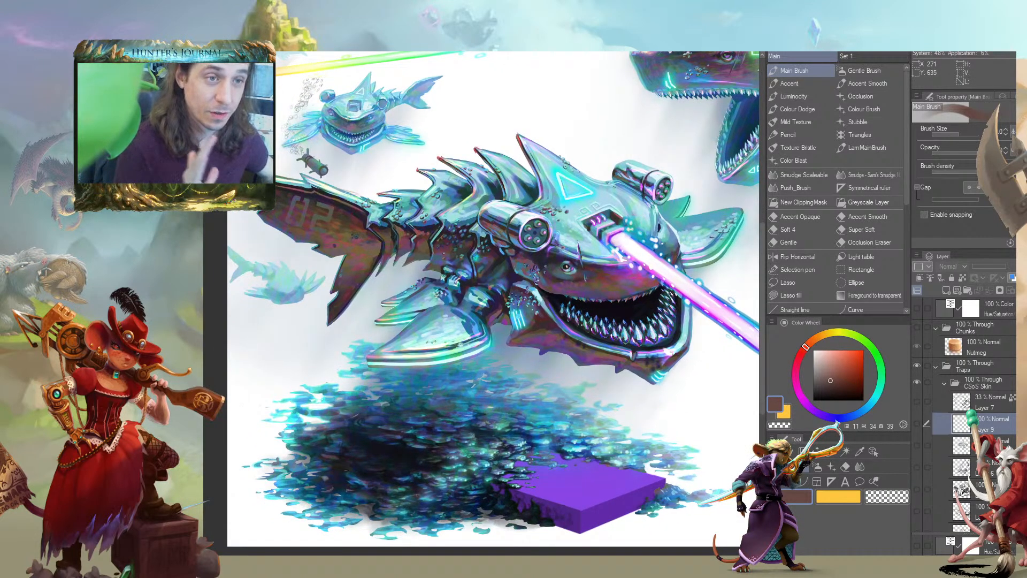
pyautogui.moveTo(318, 295); pyautogui.dragTo(288, 308)
# Show Layer 9 again and stroke brown shading along the snout of the large creature at the canvas's upper right with a smaller brush
pyautogui.click(917, 423)
pyautogui.press('/')
pyautogui.moveTo(215, 265); pyautogui.dragTo(217, 265)
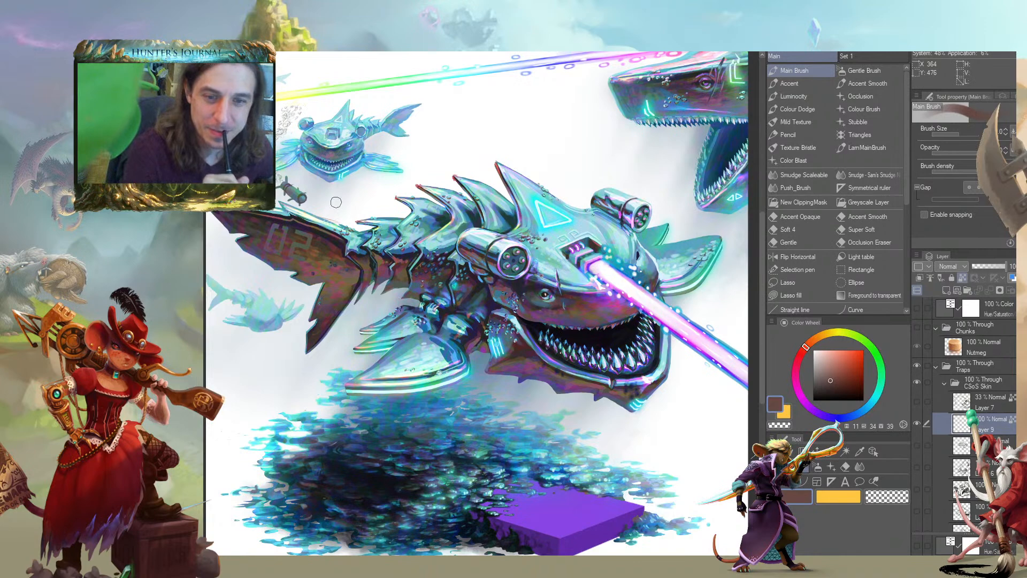
pyautogui.moveTo(461, 407); pyautogui.dragTo(473, 376)
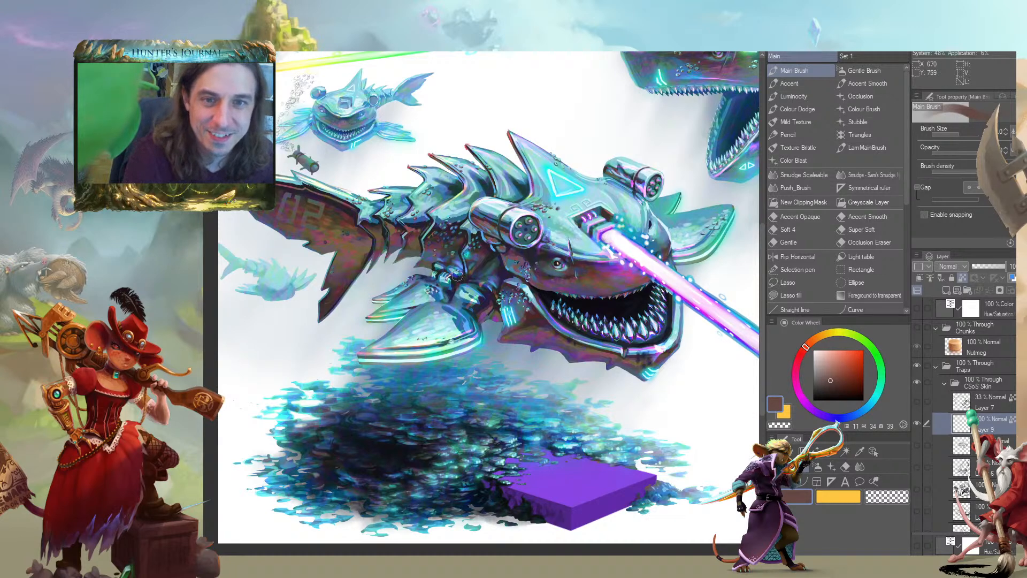
pyautogui.moveTo(467, 279); pyautogui.dragTo(414, 253)
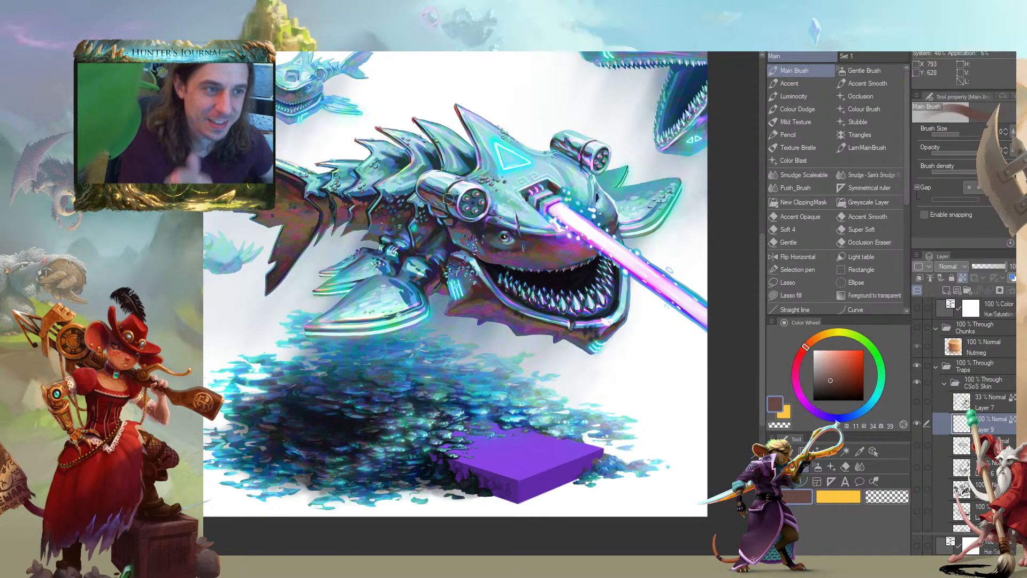
pyautogui.moveTo(649, 0); pyautogui.dragTo(593, 165)
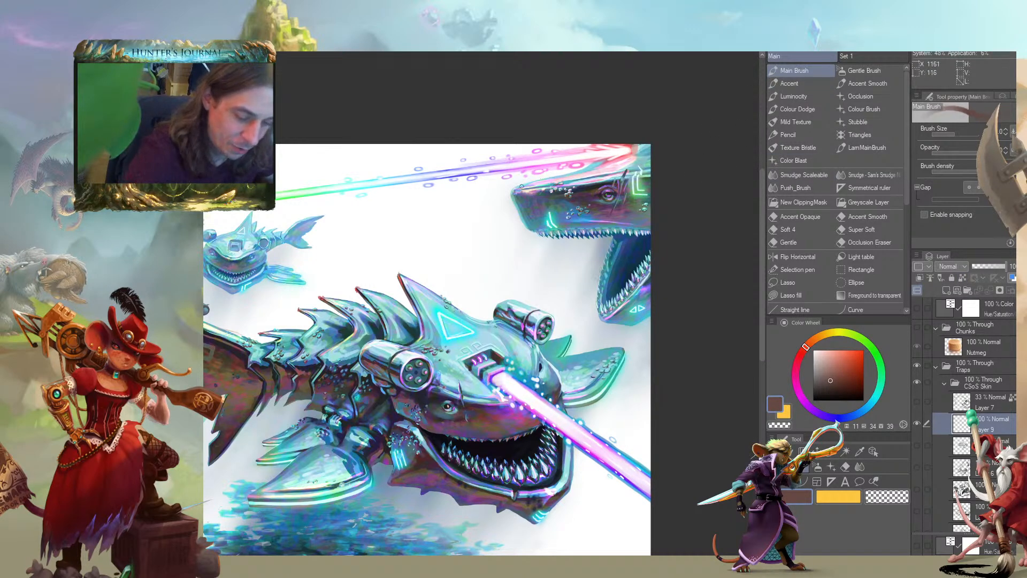
pyautogui.press('[')
pyautogui.press('[')
pyautogui.moveTo(533, 183)
pyautogui.mouseDown()
pyautogui.moveTo(624, 167)
pyautogui.moveTo(574, 177)
pyautogui.mouseUp()
pyautogui.moveTo(495, 183); pyautogui.dragTo(453, 194)
# Pick a pale blue-grey, hue 210, saturation 11, brightness 77, and cover the large creature's upper jaw with a bigger brush
pyautogui.moveTo(821, 357); pyautogui.dragTo(819, 361)
pyautogui.click(859, 413)
pyautogui.moveTo(859, 414); pyautogui.dragTo(860, 412)
pyautogui.press(']')
pyautogui.press(']')
pyautogui.press(']')
pyautogui.press(']')
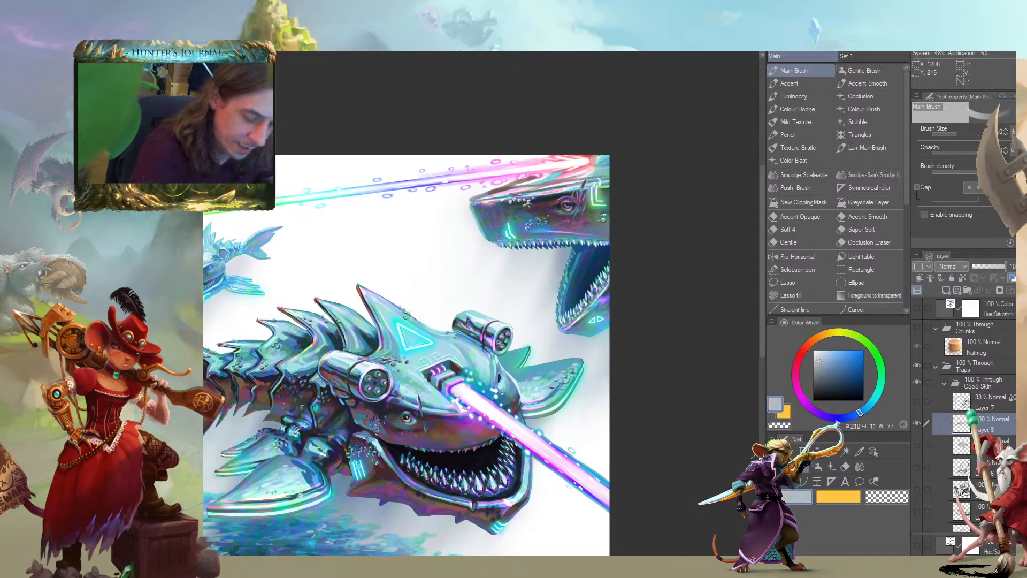
pyautogui.moveTo(482, 226)
pyautogui.mouseDown()
pyautogui.moveTo(478, 199)
pyautogui.moveTo(500, 230)
pyautogui.moveTo(518, 227)
pyautogui.moveTo(515, 217)
pyautogui.moveTo(523, 229)
pyautogui.moveTo(609, 222)
pyautogui.mouseUp()
pyautogui.press(']')
pyautogui.press(']')
pyautogui.moveTo(483, 200)
pyautogui.mouseDown()
pyautogui.moveTo(540, 185)
pyautogui.moveTo(505, 217)
pyautogui.moveTo(605, 188)
pyautogui.moveTo(608, 216)
pyautogui.moveTo(595, 198)
pyautogui.moveTo(551, 187)
pyautogui.mouseUp()
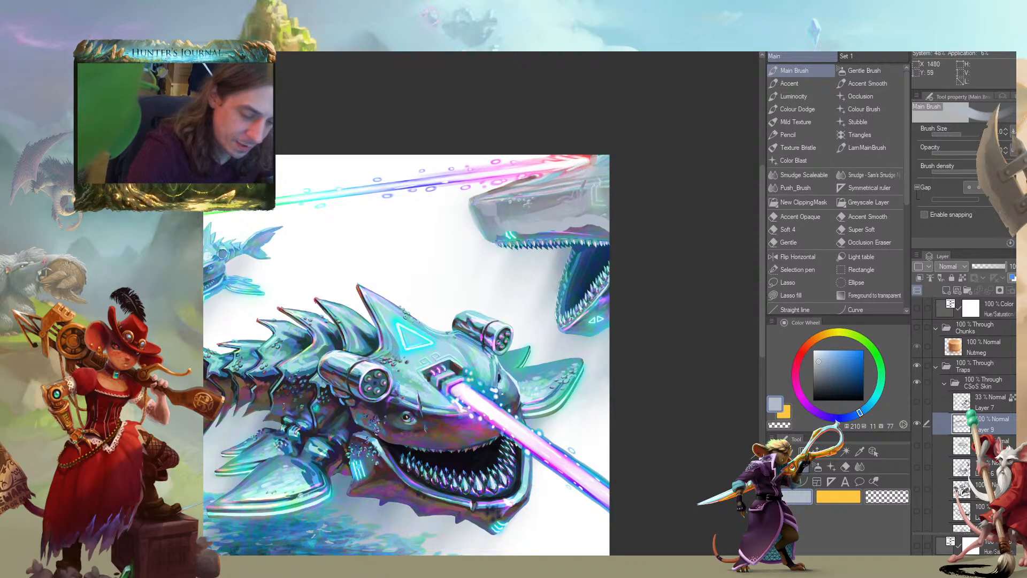
# Extend the translucent blue-grey sheet over the large creature's open mouth, teeth and lower jaw
pyautogui.moveTo(465, 187); pyautogui.dragTo(412, 180)
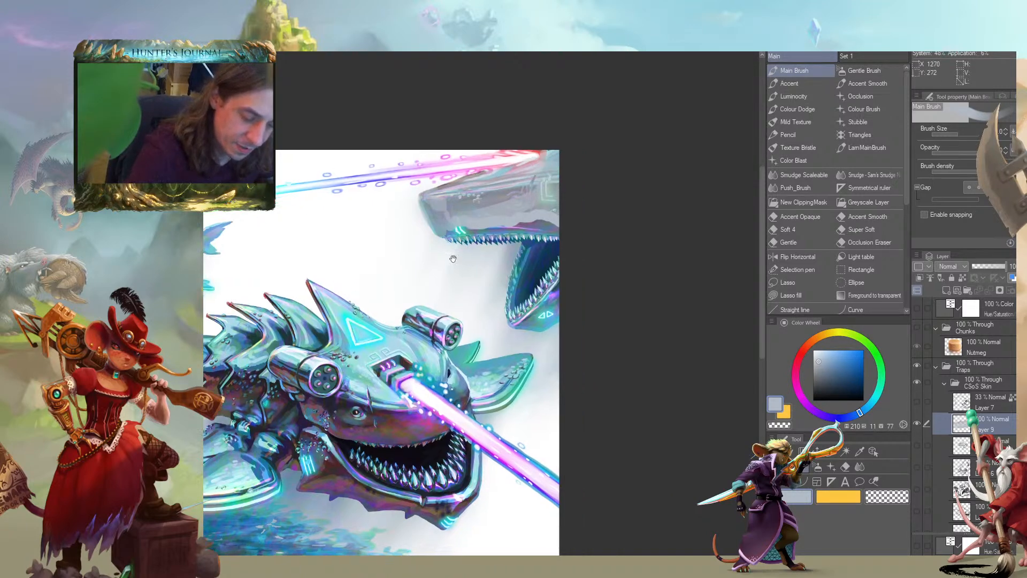
pyautogui.moveTo(462, 257); pyautogui.dragTo(424, 235)
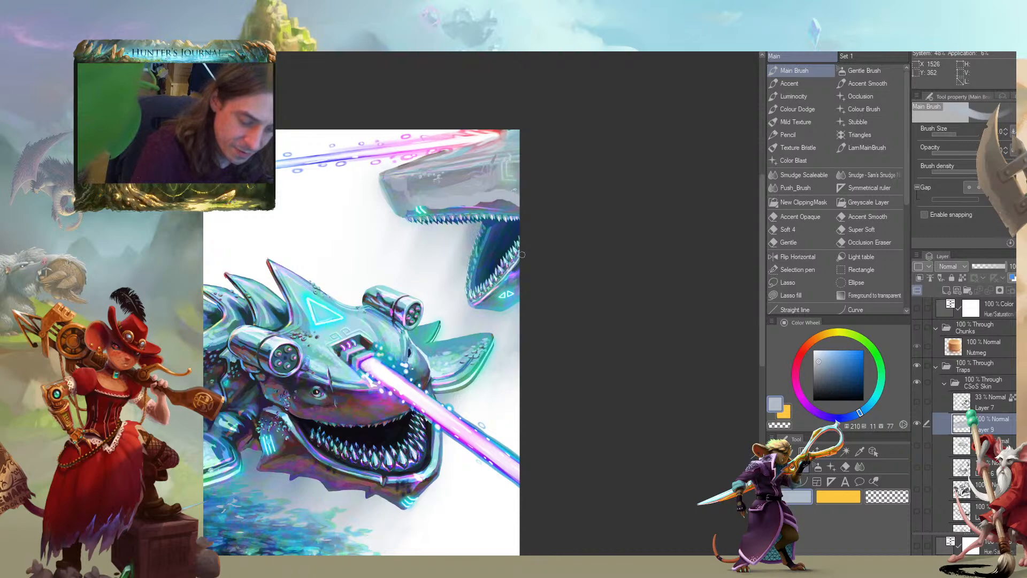
pyautogui.moveTo(488, 304)
pyautogui.mouseDown()
pyautogui.moveTo(496, 314)
pyautogui.moveTo(523, 273)
pyautogui.mouseUp()
pyautogui.moveTo(402, 209)
pyautogui.mouseDown()
pyautogui.moveTo(339, 198)
pyautogui.moveTo(415, 287)
pyautogui.moveTo(344, 202)
pyautogui.moveTo(422, 284)
pyautogui.moveTo(406, 224)
pyautogui.moveTo(433, 198)
pyautogui.moveTo(435, 261)
pyautogui.mouseUp()
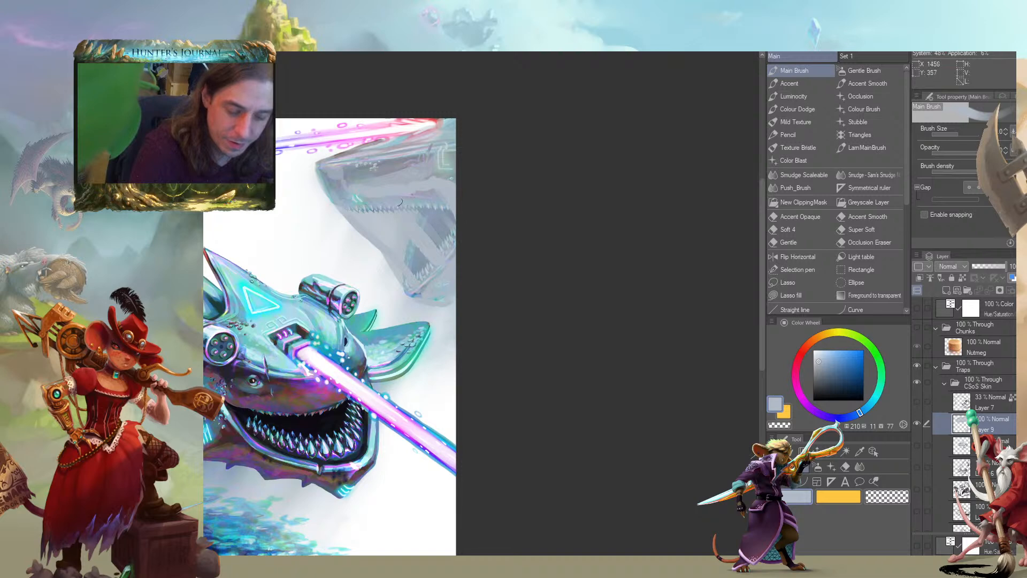
# Trim the translucent sheet's edge along the large creature's lower jaw, alternating paint and transparent colour with a smaller brush
pyautogui.moveTo(316, 194)
pyautogui.mouseDown()
pyautogui.moveTo(294, 211)
pyautogui.moveTo(380, 299)
pyautogui.mouseUp()
pyautogui.press('c')
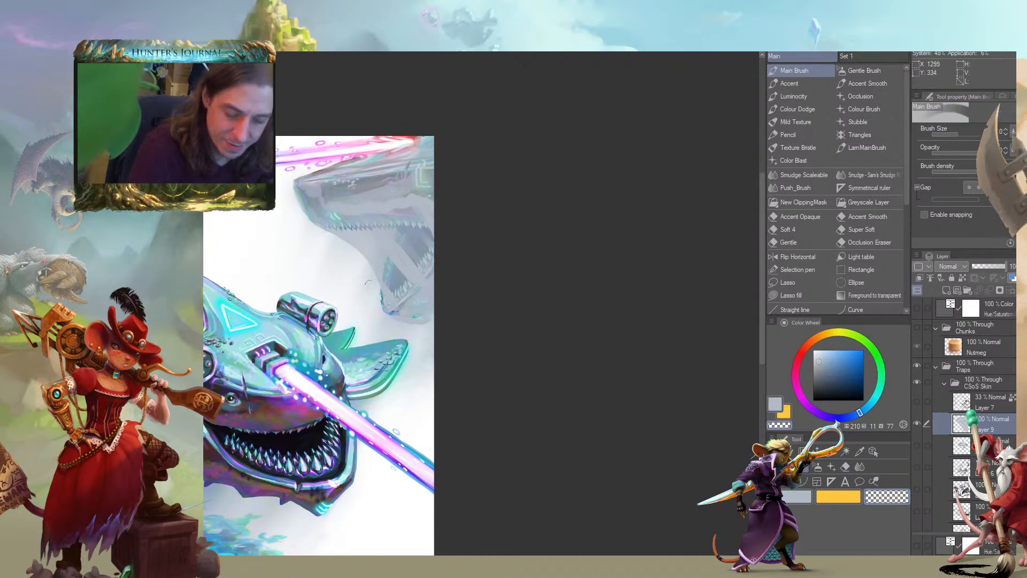
pyautogui.press('c')
pyautogui.press('[')
pyautogui.press('[')
pyautogui.moveTo(383, 305)
pyautogui.mouseDown()
pyautogui.moveTo(380, 287)
pyautogui.moveTo(405, 311)
pyautogui.moveTo(373, 255)
pyautogui.mouseUp()
pyautogui.press('c')
pyautogui.press('[')
pyautogui.press('[')
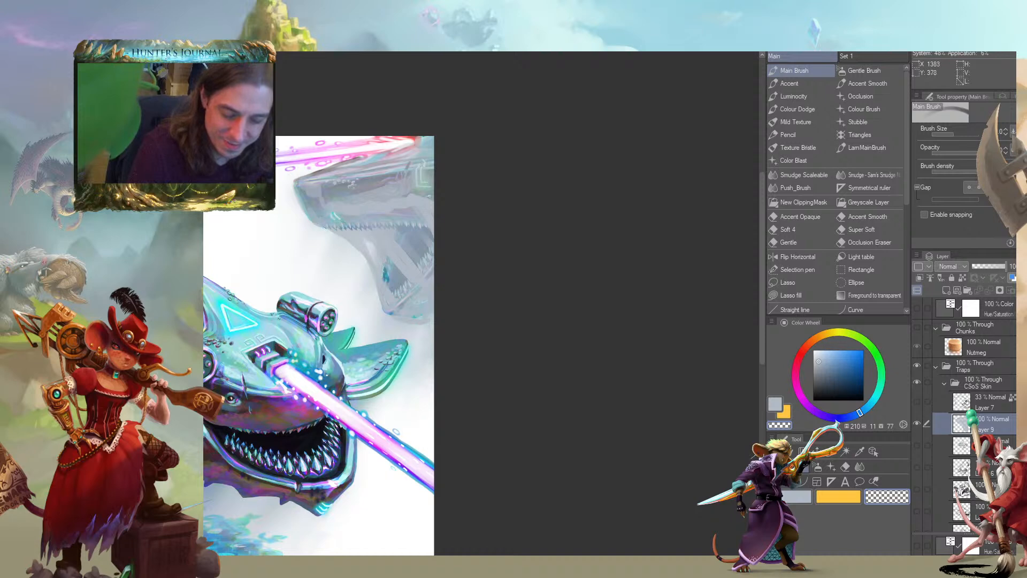
# Erase an eye hole through the sheet so the large creature's eye is exposed, using a slightly bigger brush
pyautogui.press(']')
pyautogui.moveTo(382, 183)
pyautogui.mouseDown()
pyautogui.moveTo(375, 206)
pyautogui.moveTo(390, 184)
pyautogui.moveTo(378, 180)
pyautogui.moveTo(381, 189)
pyautogui.moveTo(396, 182)
pyautogui.moveTo(379, 206)
pyautogui.mouseUp()
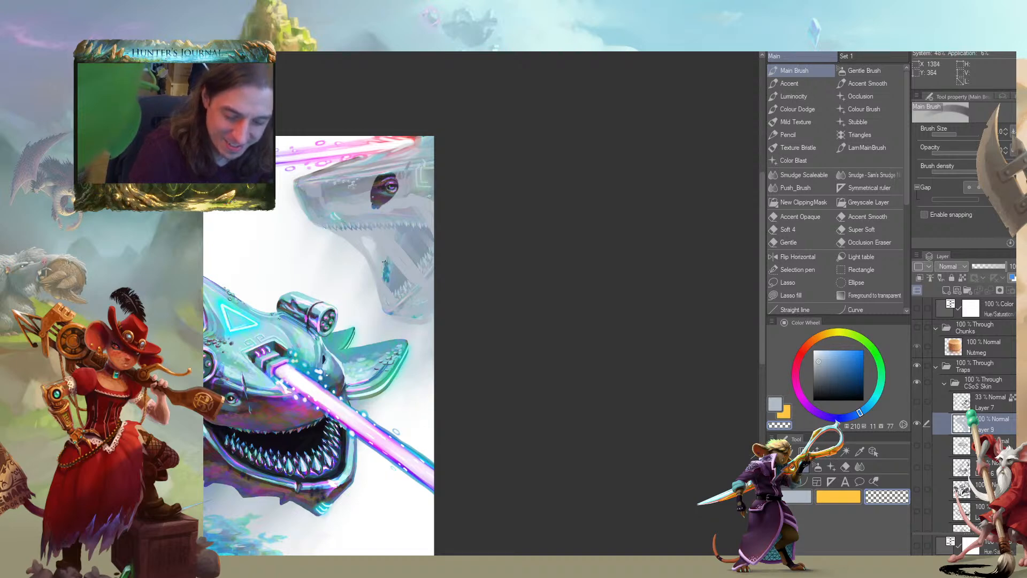
pyautogui.moveTo(363, 246); pyautogui.dragTo(340, 240)
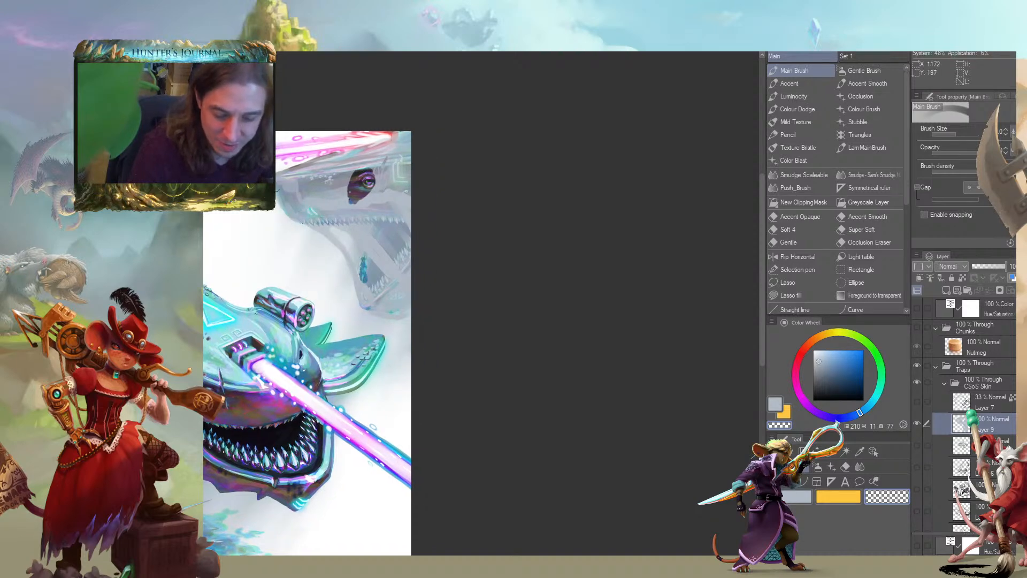
pyautogui.moveTo(367, 240); pyautogui.dragTo(463, 263)
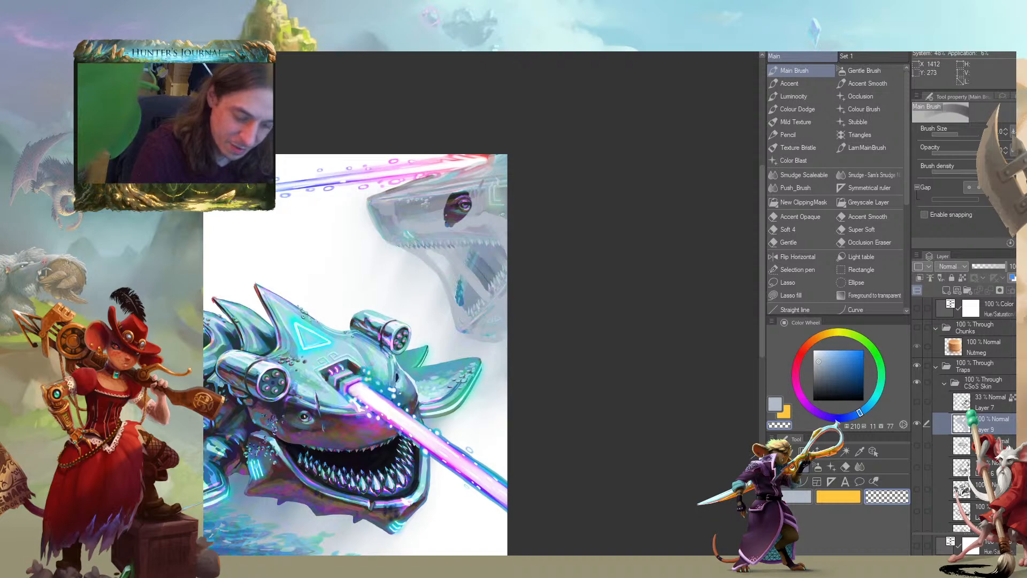
# Pick a near-white blue, hue 210, saturation 4, brightness 96, and stroke highlights along the sheet's edge on the lower jaw
pyautogui.moveTo(381, 205); pyautogui.dragTo(348, 202)
pyautogui.click(815, 352)
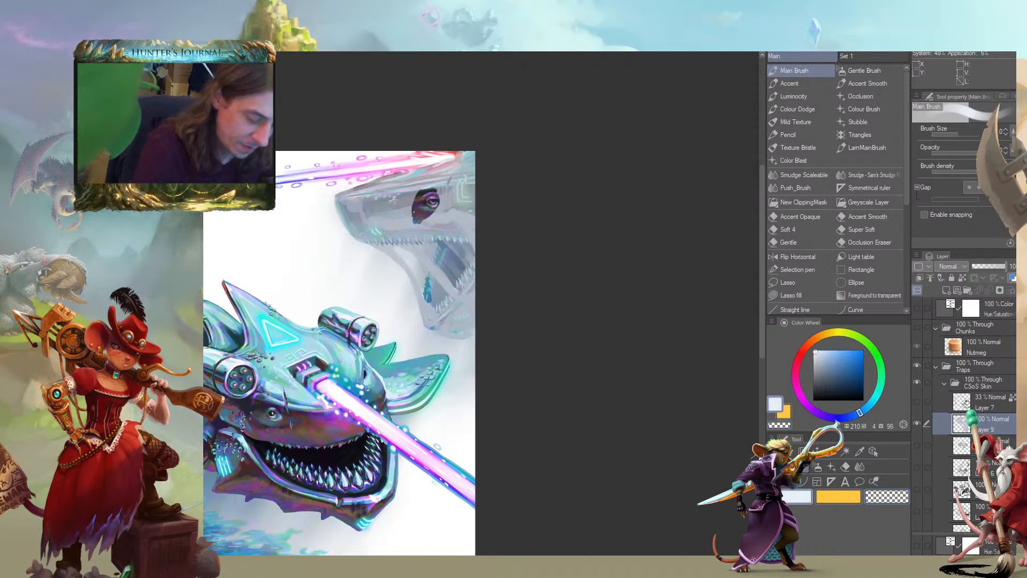
pyautogui.moveTo(425, 269)
pyautogui.mouseDown()
pyautogui.moveTo(435, 293)
pyautogui.moveTo(428, 273)
pyautogui.mouseUp()
pyautogui.moveTo(433, 311); pyautogui.dragTo(415, 282)
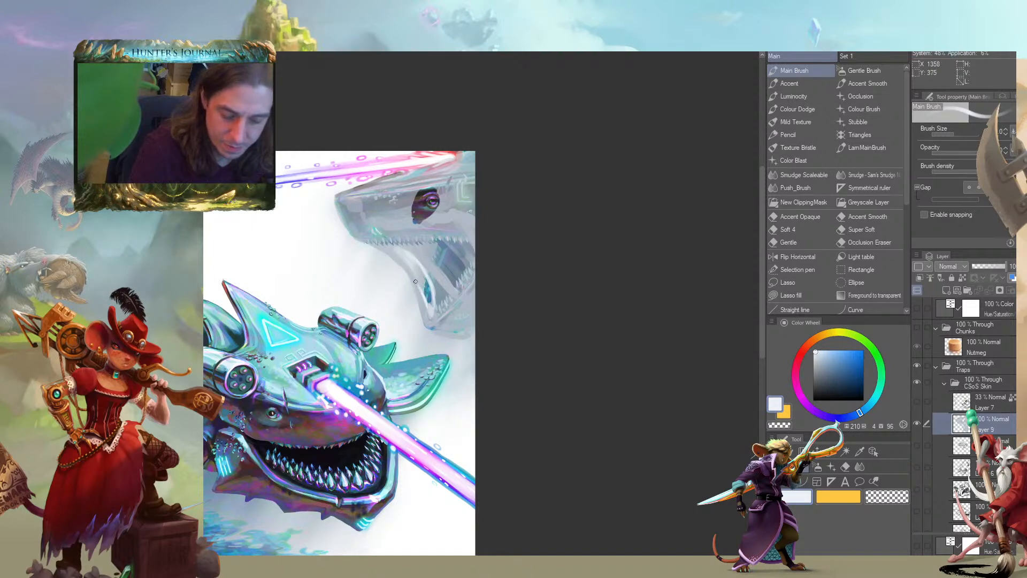
pyautogui.moveTo(340, 177); pyautogui.dragTo(318, 176)
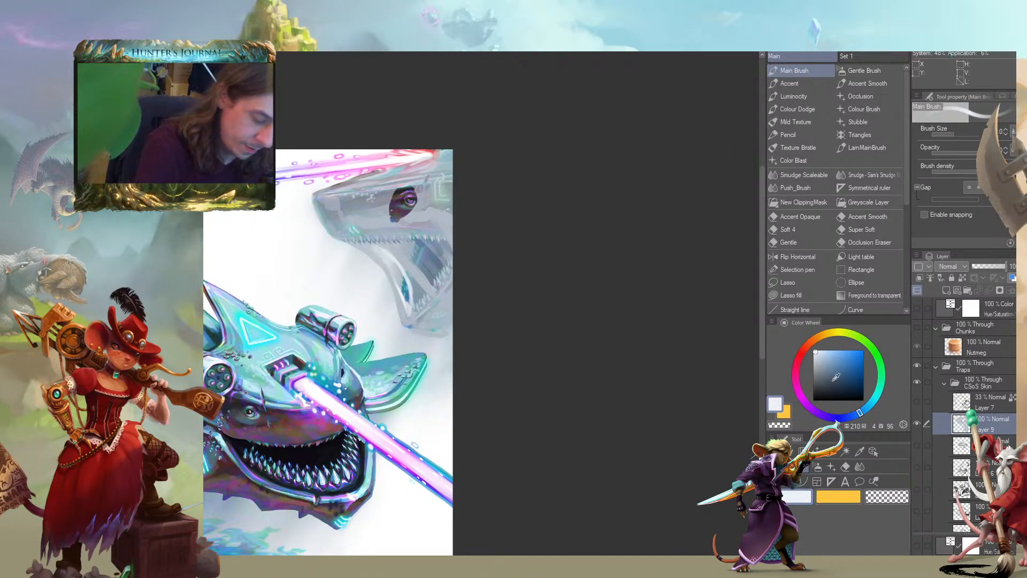
# Shade a dark fold at the corner of the large creature's mouth with navy, hue 210, saturation 47, brightness 26
pyautogui.click(837, 387)
pyautogui.moveTo(384, 258)
pyautogui.mouseDown()
pyautogui.moveTo(402, 281)
pyautogui.moveTo(370, 243)
pyautogui.mouseUp()
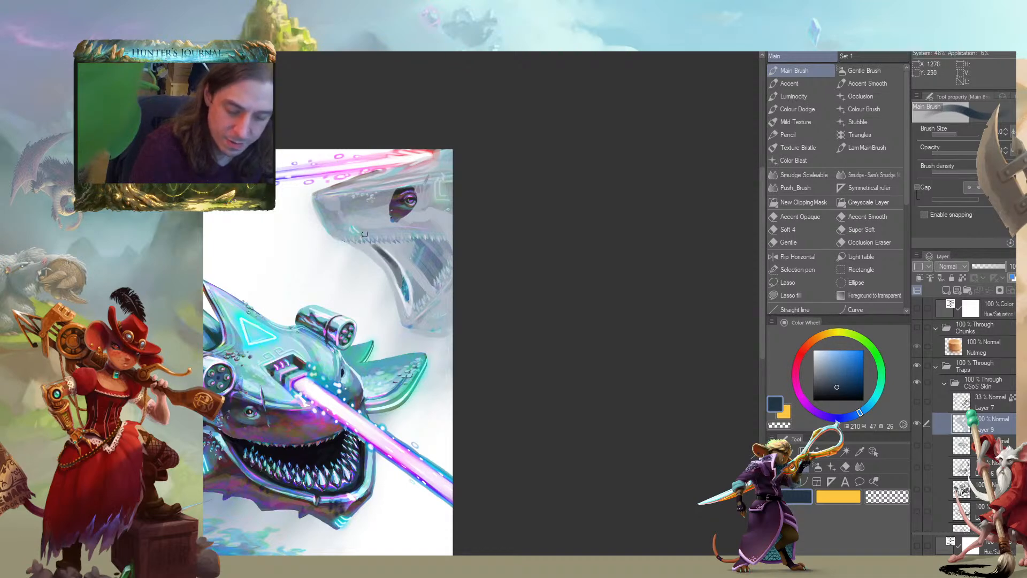
pyautogui.moveTo(380, 188); pyautogui.dragTo(349, 183)
# Sample the sheet's pale blue-grey, hue 211, saturation 11, and refine the jaw edges with alternating paint and transparent strokes
pyautogui.press('c')
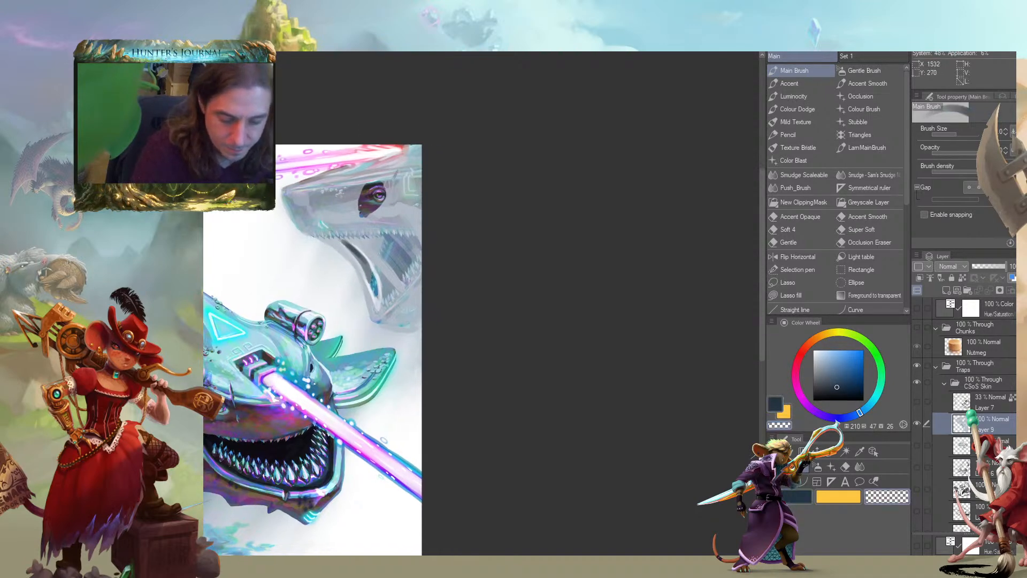
pyautogui.press('c')
pyautogui.keyDown('alt'); pyautogui.click(346, 236); pyautogui.keyUp('alt')
pyautogui.press('[')
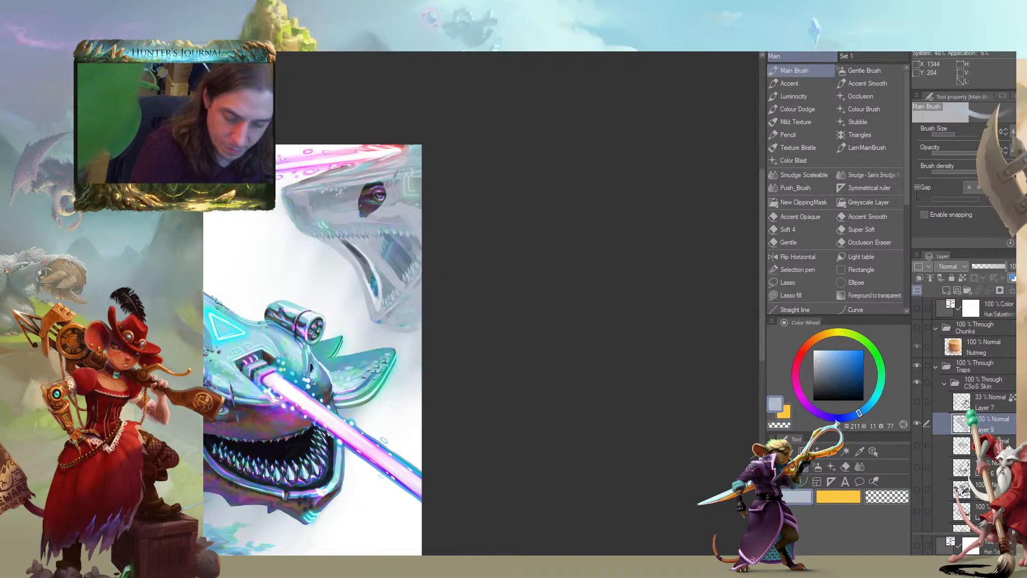
pyautogui.press('c')
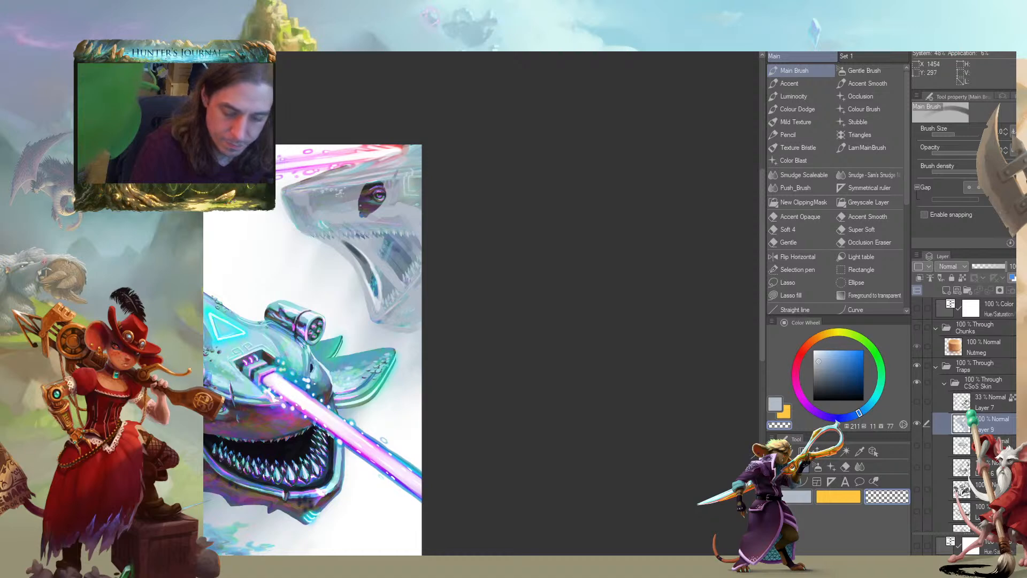
pyautogui.moveTo(314, 234); pyautogui.dragTo(325, 246)
pyautogui.press('c')
pyautogui.press('c')
pyautogui.moveTo(374, 314); pyautogui.dragTo(371, 303)
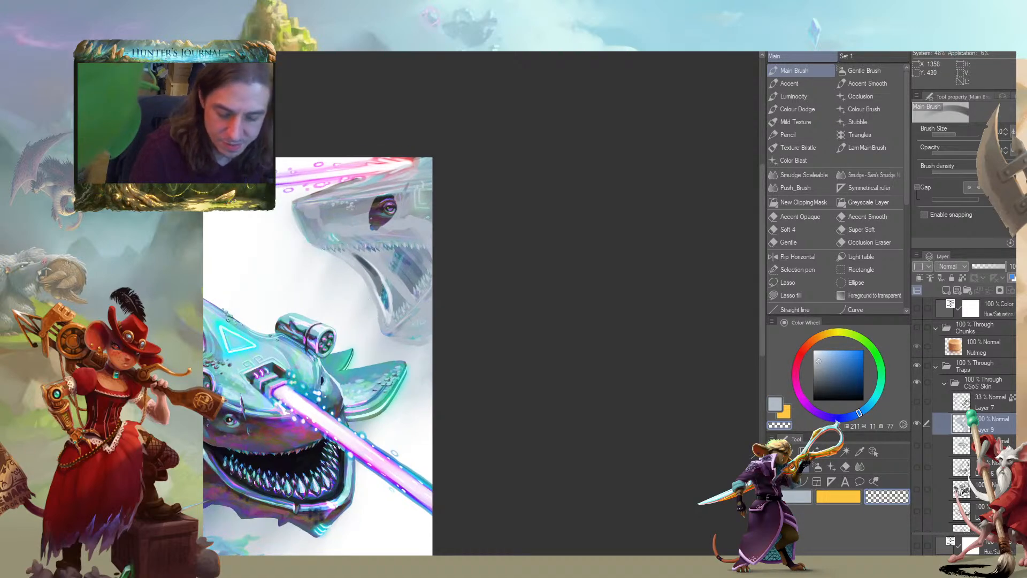
# Sample a blue inside the open mouth, hue 205, saturation 48, brightness 71, and brush it over the sheet there
pyautogui.press('c')
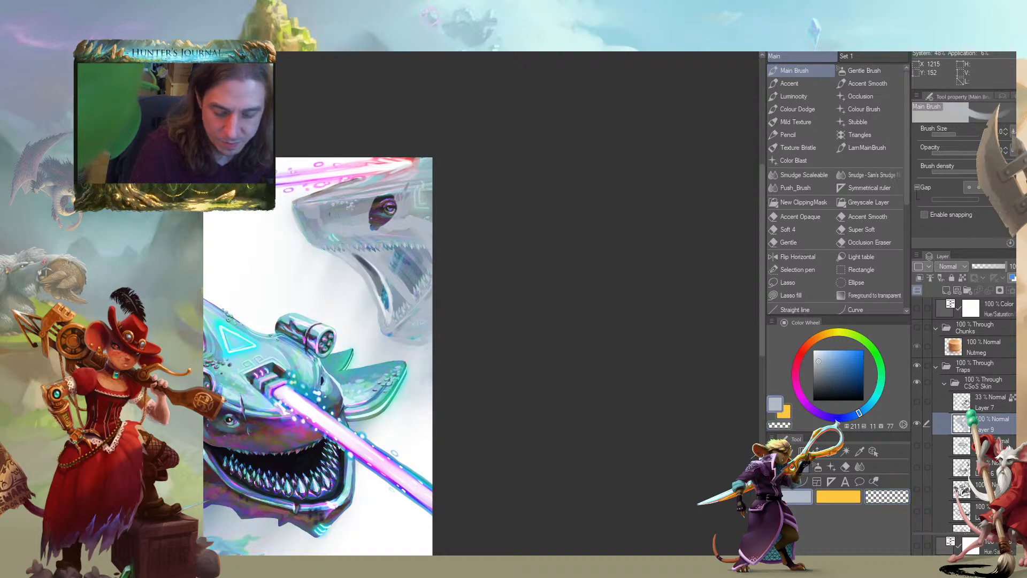
pyautogui.keyDown('alt'); pyautogui.click(398, 274); pyautogui.keyUp('alt')
pyautogui.moveTo(387, 288); pyautogui.dragTo(359, 252)
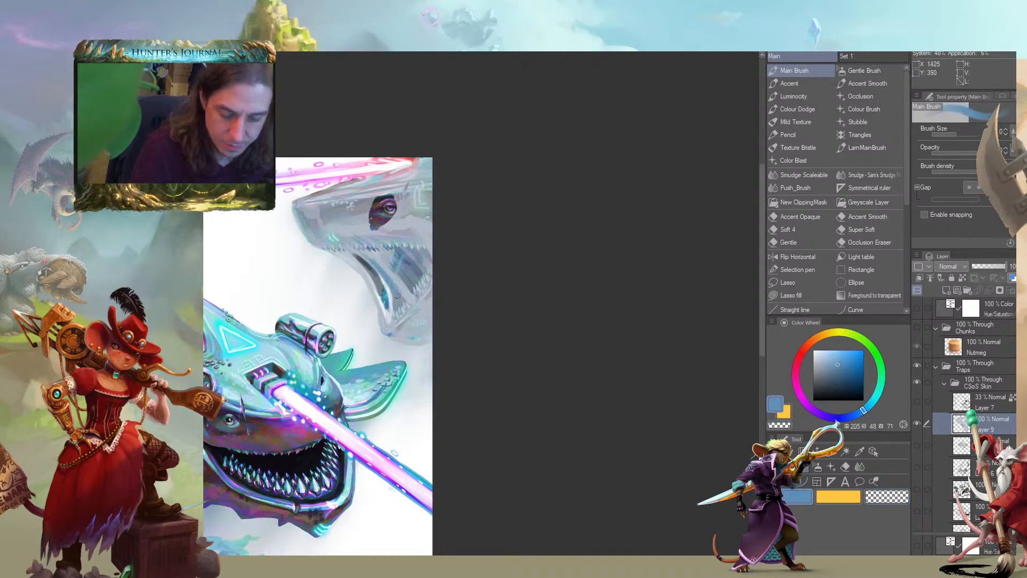
# Paint thin stretched folds across the mouth in dark blue-grey, hue 231, saturation 13, brightness 39, reducing the brush size
pyautogui.keyDown('alt'); pyautogui.click(379, 196); pyautogui.keyUp('alt')
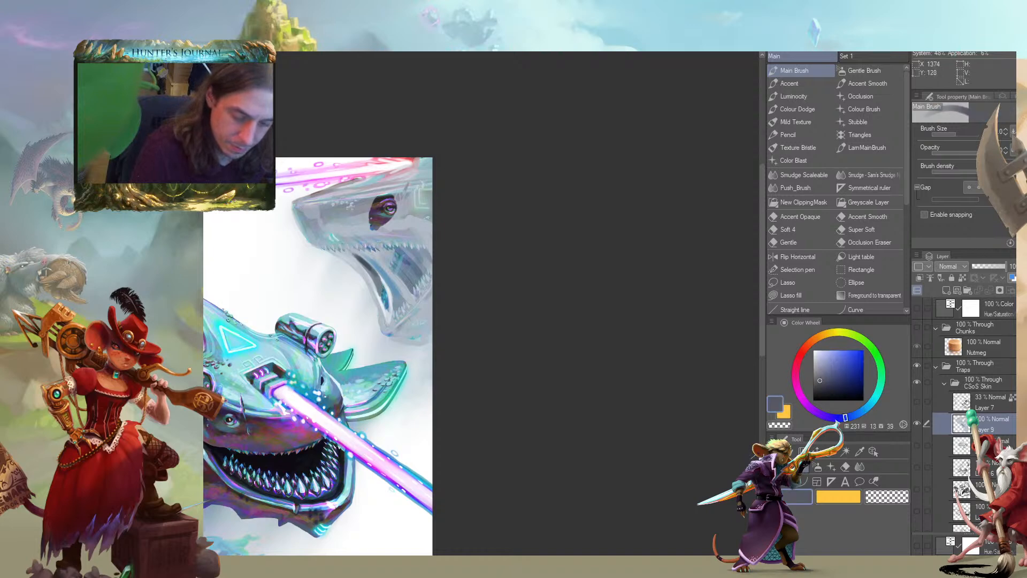
pyautogui.moveTo(393, 286)
pyautogui.mouseDown()
pyautogui.moveTo(361, 249)
pyautogui.moveTo(393, 255)
pyautogui.mouseUp()
pyautogui.moveTo(414, 289)
pyautogui.mouseDown()
pyautogui.moveTo(401, 247)
pyautogui.moveTo(339, 252)
pyautogui.mouseUp()
pyautogui.press('[')
pyautogui.press('[')
pyautogui.moveTo(357, 268); pyautogui.dragTo(333, 252)
pyautogui.moveTo(348, 259); pyautogui.dragTo(330, 252)
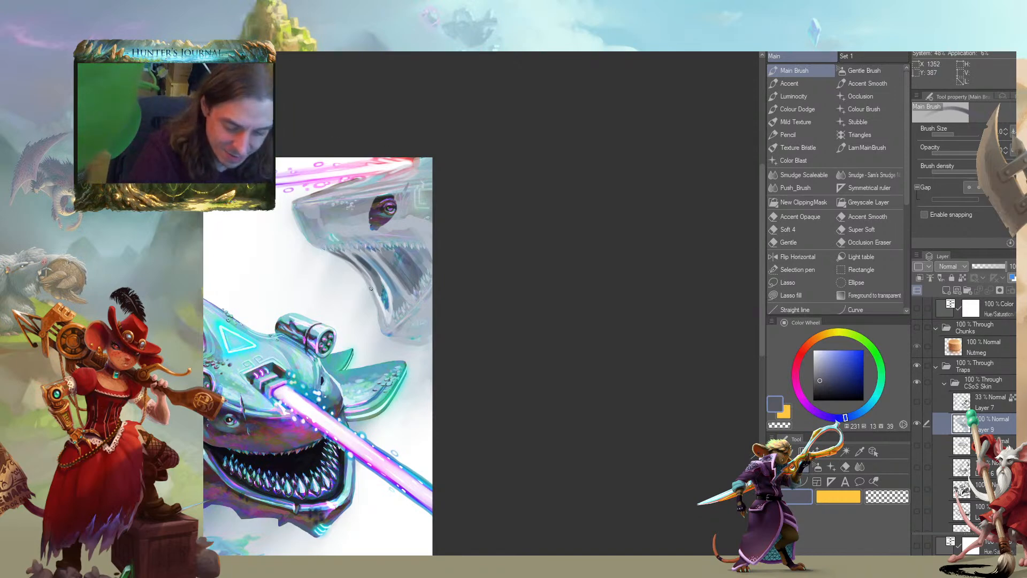
# Sample a near-white, hue 213, saturation 5, brightness 95, and add highlights along the folds on the lower jaw
pyautogui.scroll(2, 379, 317)
pyautogui.keyDown('alt'); pyautogui.click(383, 331); pyautogui.keyUp('alt')
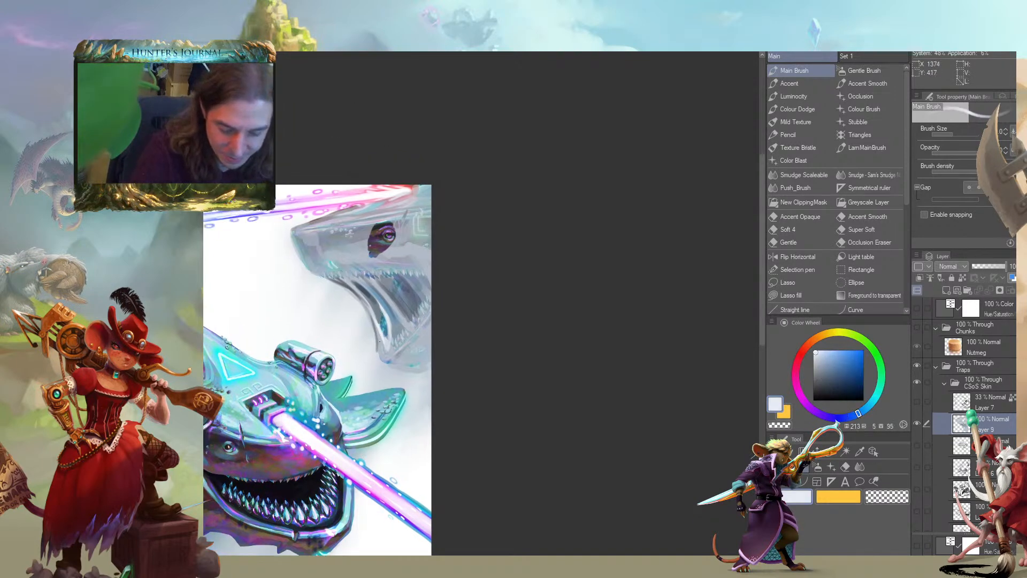
pyautogui.moveTo(394, 350); pyautogui.dragTo(388, 317)
pyautogui.keyDown('alt'); pyautogui.click(384, 322); pyautogui.keyUp('alt')
# Deepen the folds at the mouth's corner with sampled dark tones, ending on near-black, hue 100, saturation 7, brightness 16
pyautogui.keyDown('alt'); pyautogui.click(367, 289); pyautogui.keyUp('alt')
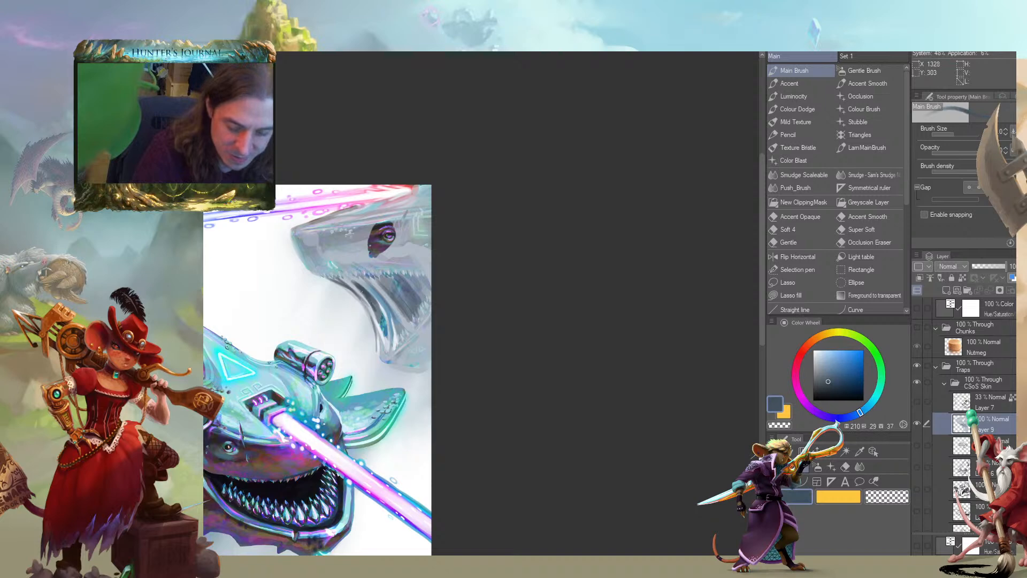
pyautogui.keyDown('alt'); pyautogui.click(380, 228); pyautogui.keyUp('alt')
pyautogui.moveTo(364, 294); pyautogui.dragTo(354, 282)
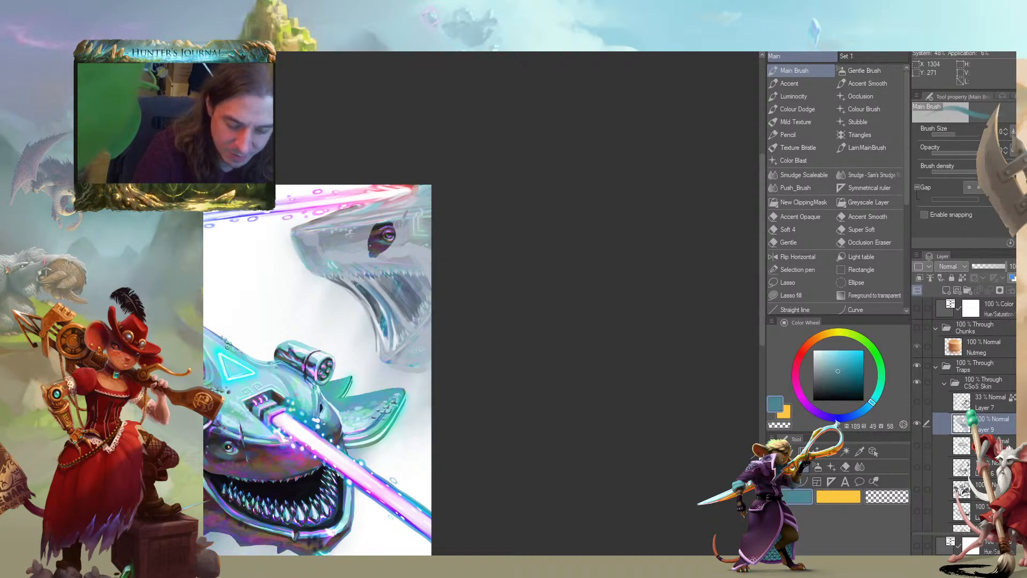
pyautogui.keyDown('alt'); pyautogui.click(393, 230); pyautogui.keyUp('alt')
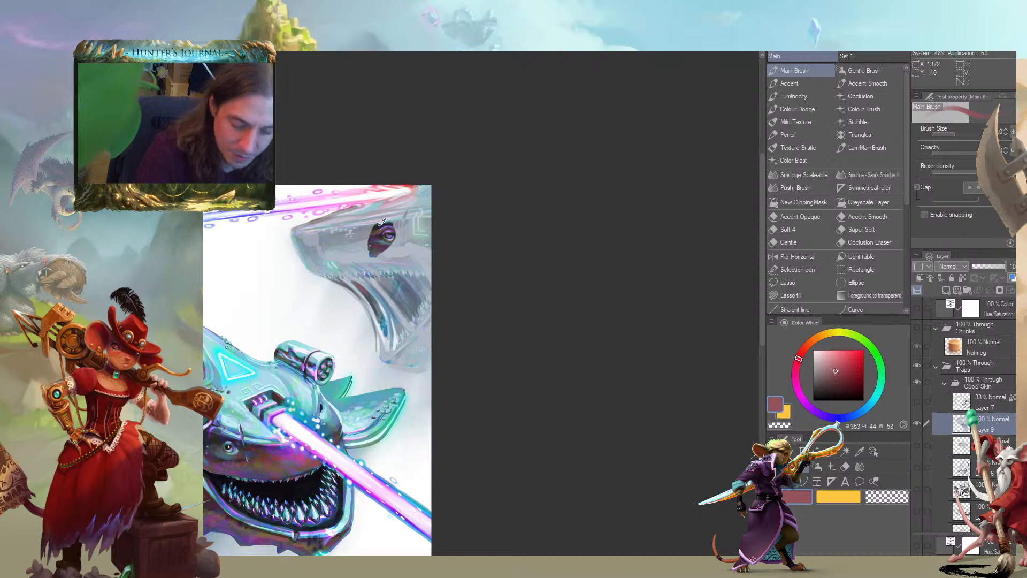
pyautogui.keyDown('alt'); pyautogui.click(361, 285); pyautogui.keyUp('alt')
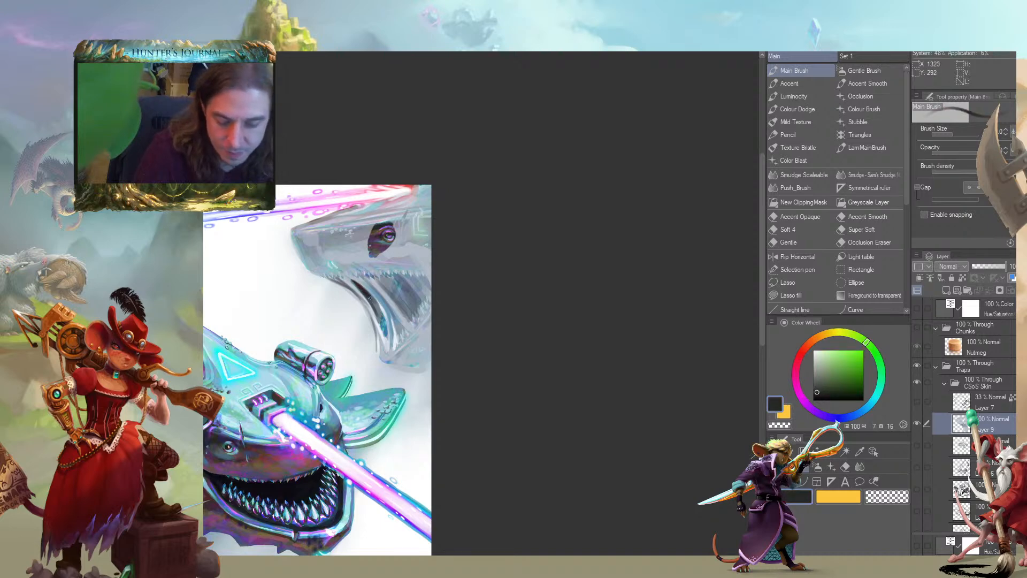
pyautogui.moveTo(365, 293); pyautogui.dragTo(380, 315)
pyautogui.moveTo(355, 277); pyautogui.dragTo(399, 304)
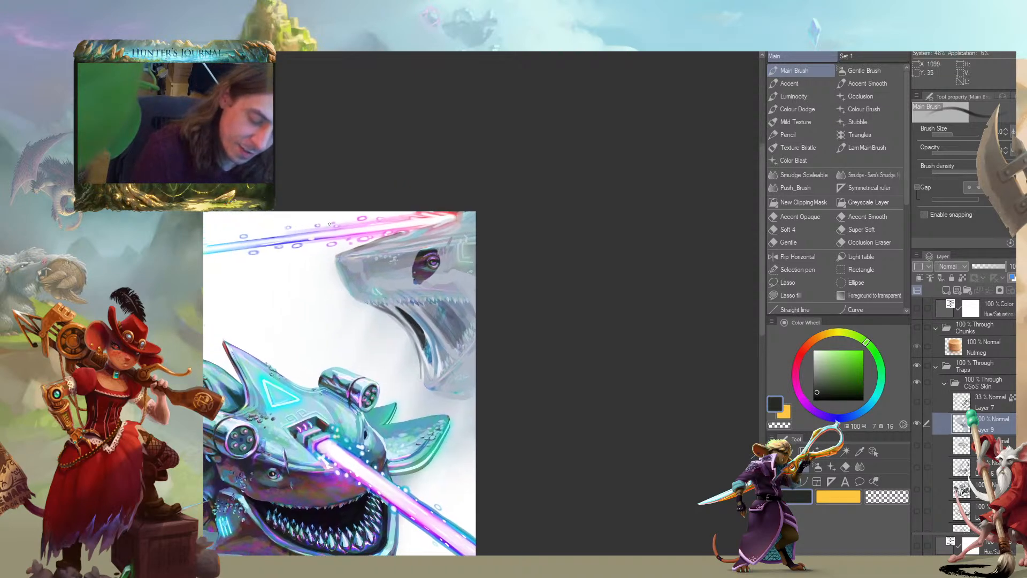
# Sample pale blue-grey, hue 211, saturation 10, brightness 80, and touch up the sheet along the upper jaw's lower edge
pyautogui.keyDown('alt'); pyautogui.click(397, 306); pyautogui.keyUp('alt')
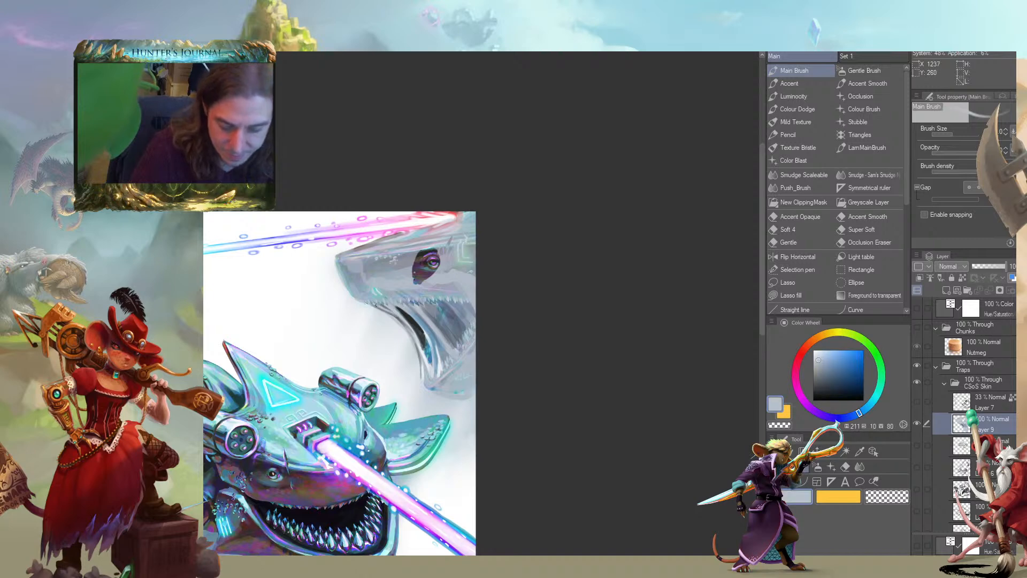
pyautogui.keyDown('alt'); pyautogui.click(387, 304); pyautogui.keyUp('alt')
pyautogui.moveTo(313, 290); pyautogui.dragTo(278, 277)
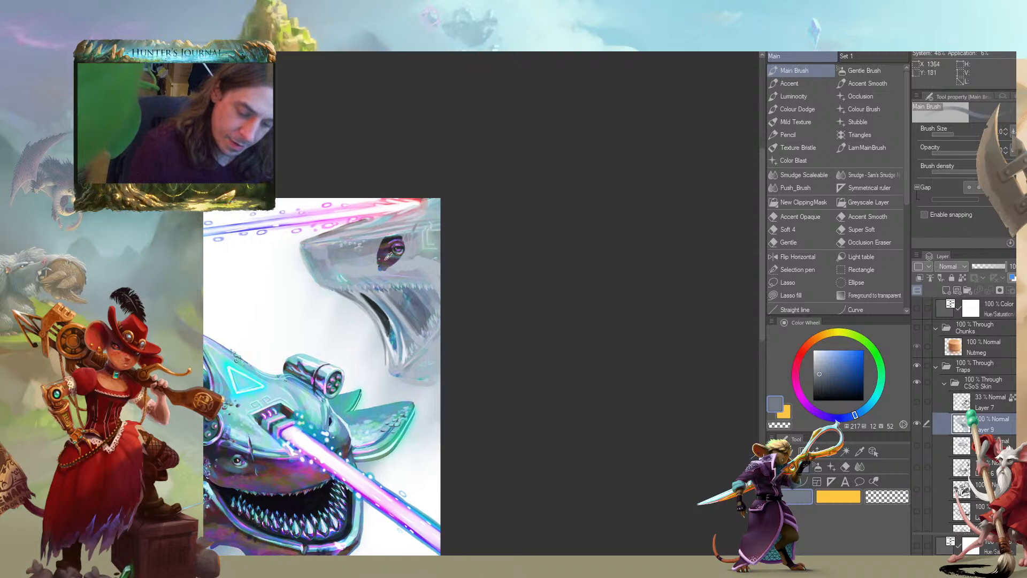
# Sample a dark purple, hue 327, saturation 41, brightness 33, and tint the folds inside the large creature's mouth
pyautogui.keyDown('alt'); pyautogui.click(385, 251); pyautogui.keyUp('alt')
pyautogui.moveTo(414, 326)
pyautogui.mouseDown()
pyautogui.moveTo(387, 294)
pyautogui.moveTo(417, 301)
pyautogui.moveTo(414, 346)
pyautogui.mouseUp()
pyautogui.moveTo(414, 343)
pyautogui.mouseDown()
pyautogui.moveTo(392, 309)
pyautogui.moveTo(414, 343)
pyautogui.moveTo(424, 317)
pyautogui.mouseUp()
pyautogui.moveTo(395, 324); pyautogui.dragTo(400, 347)
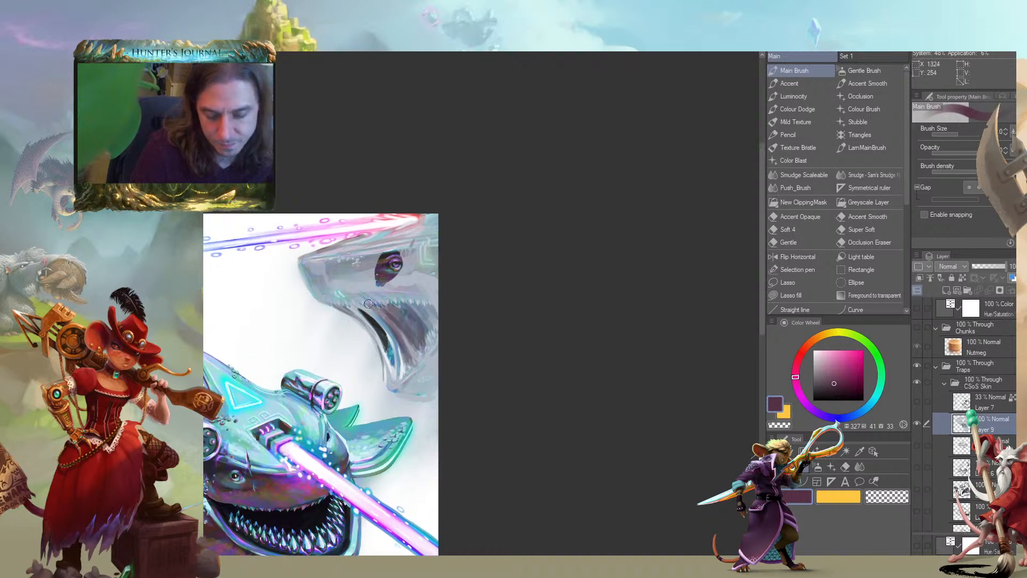
pyautogui.moveTo(285, 274); pyautogui.dragTo(299, 261)
pyautogui.moveTo(403, 310); pyautogui.dragTo(414, 340)
pyautogui.moveTo(377, 302)
pyautogui.mouseDown()
pyautogui.moveTo(353, 289)
pyautogui.moveTo(437, 358)
pyautogui.mouseUp()
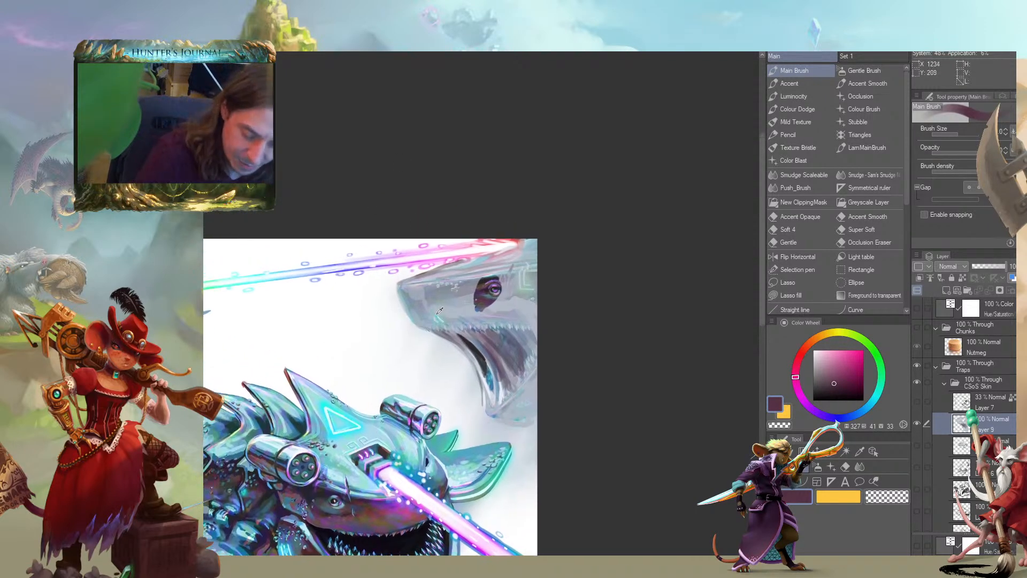
# Paint a cyan marking on the large creature's snout, hue 188, saturation 90, brightness 92, and highlight it in pale cyan, saturation 32, brightness 100
pyautogui.click(871, 401)
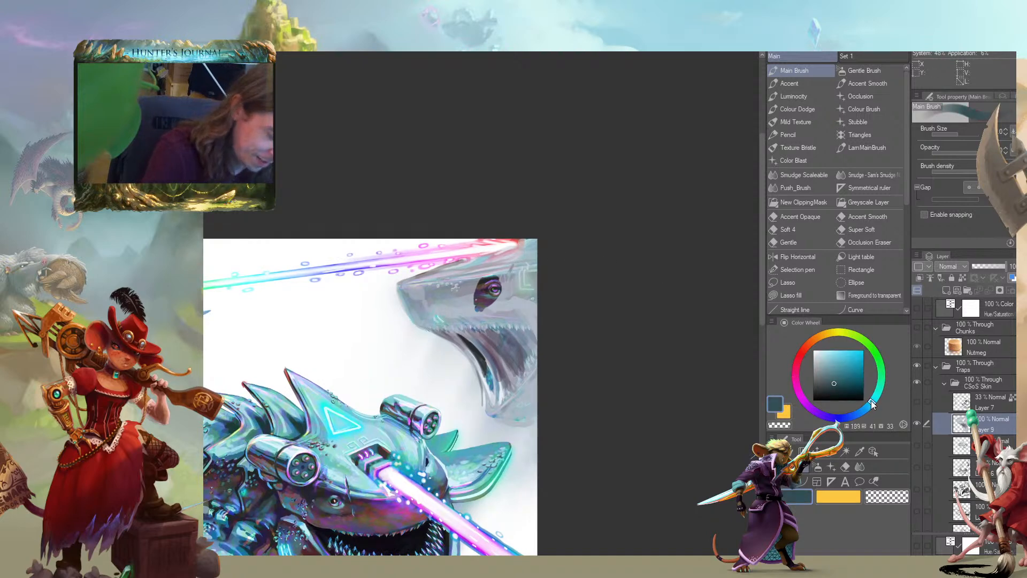
pyautogui.click(851, 364)
pyautogui.click(859, 354)
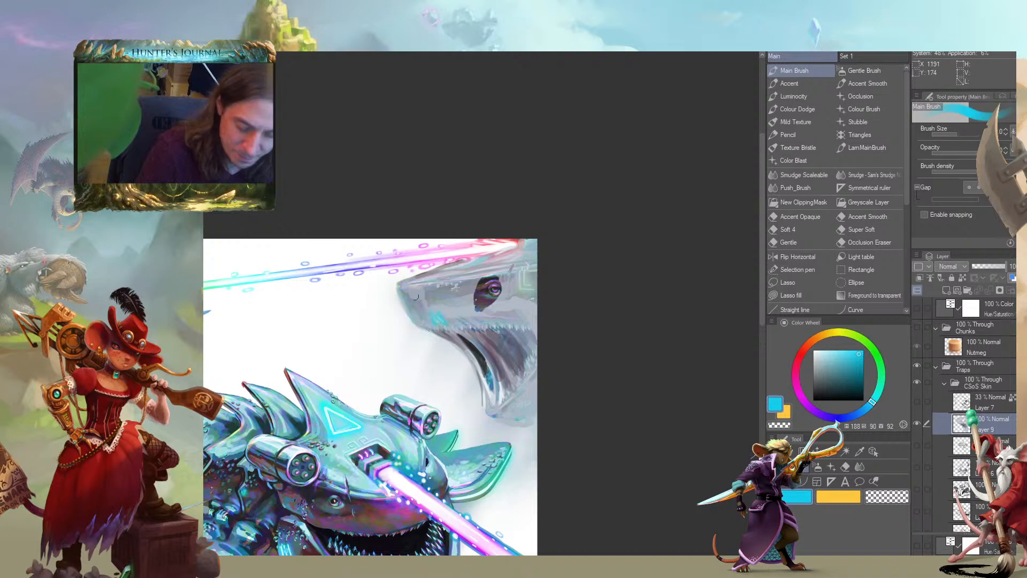
pyautogui.moveTo(431, 313); pyautogui.dragTo(375, 308)
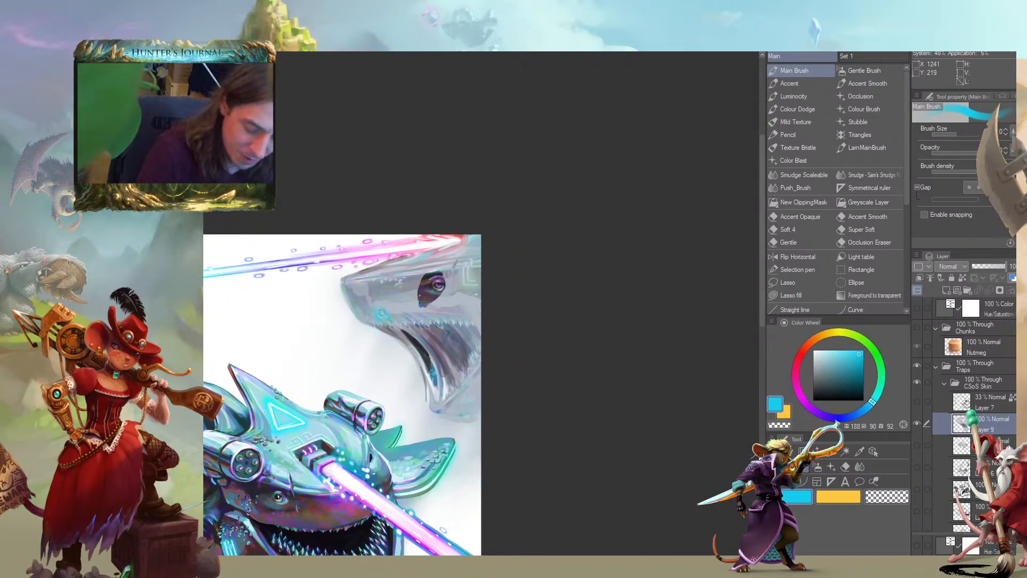
pyautogui.click(829, 350)
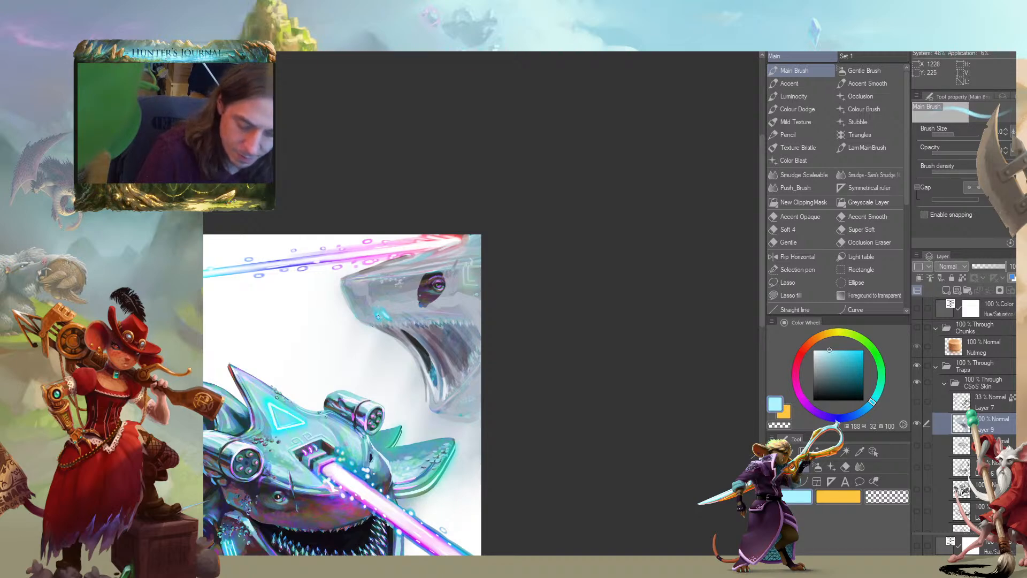
# Pick an orange, hue 15, saturation 77, brightness 95, and paint it over the marking on the large creature's snout
pyautogui.scroll(4, 376, 314)
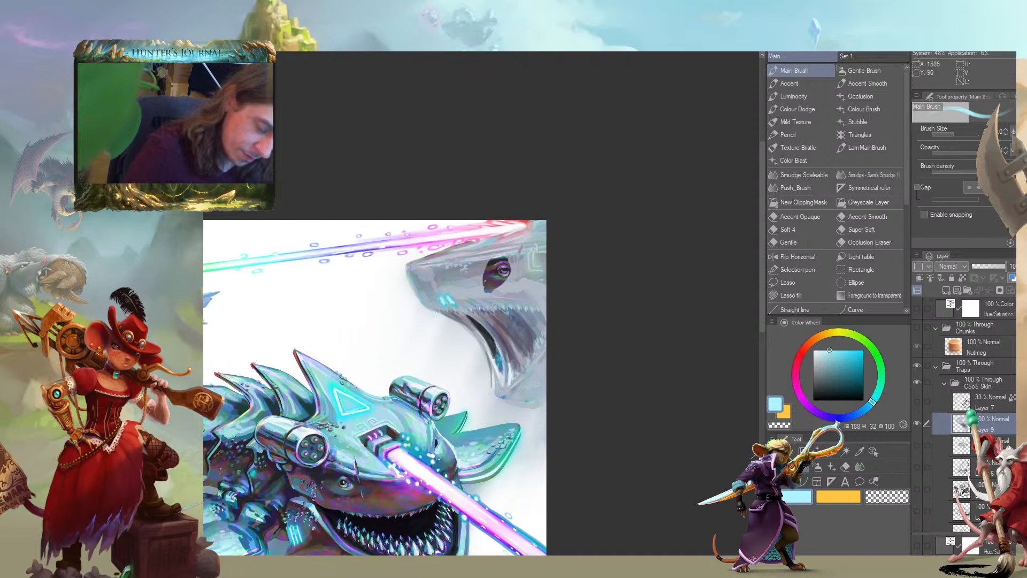
pyautogui.click(814, 339)
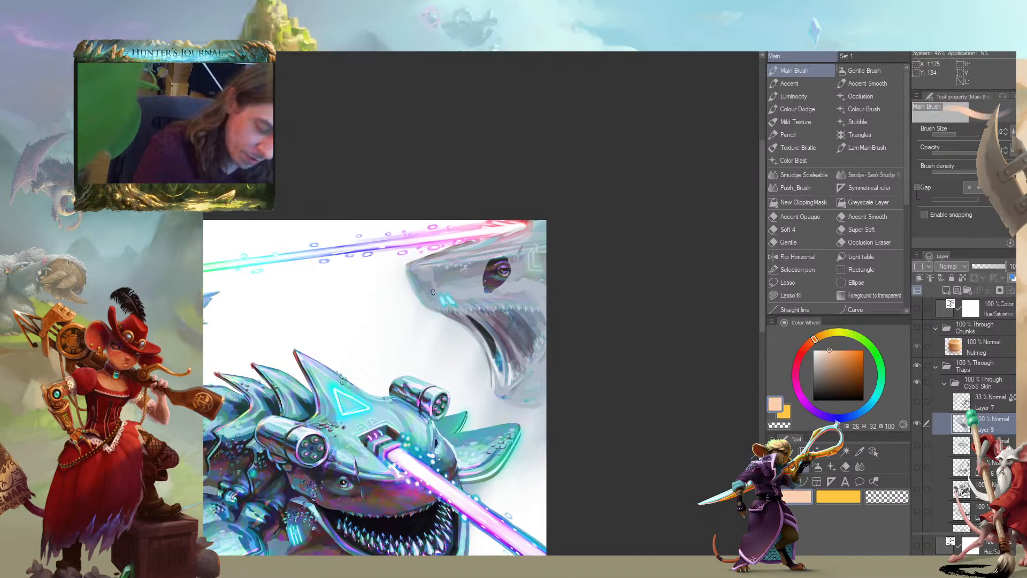
pyautogui.click(804, 346)
pyautogui.click(842, 351)
pyautogui.click(800, 356)
pyautogui.moveTo(799, 358); pyautogui.dragTo(810, 343)
pyautogui.click(852, 351)
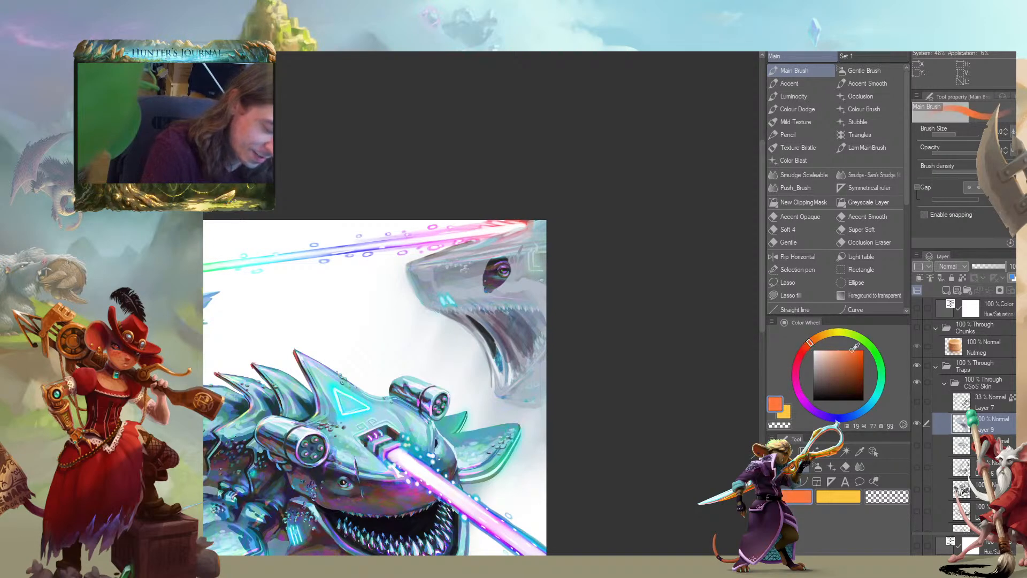
pyautogui.moveTo(441, 303); pyautogui.dragTo(459, 304)
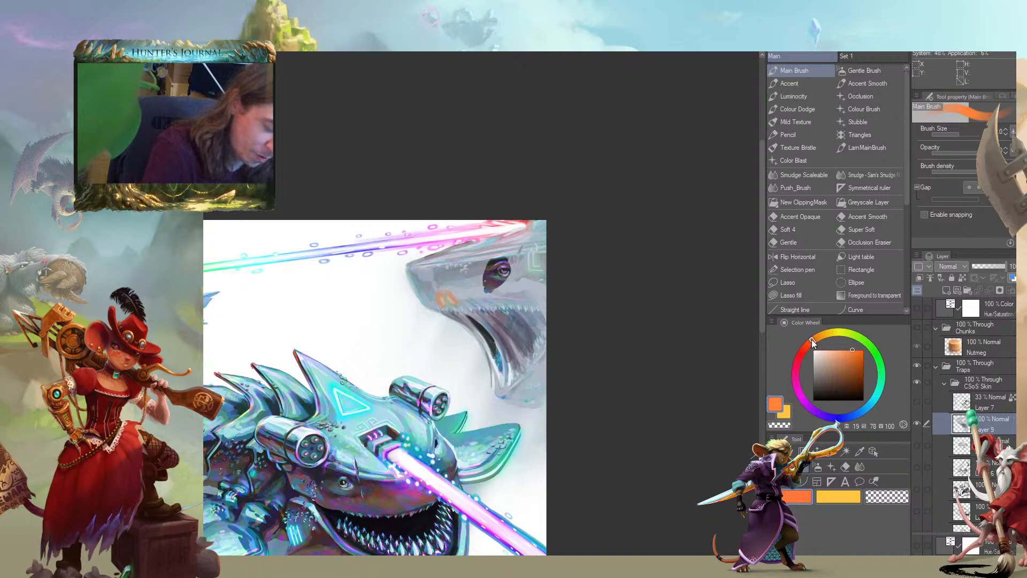
# Pick a warm cream, hue 41, saturation 15, brightness 100, and highlight the orange marking on the large creature's snout
pyautogui.moveTo(812, 344); pyautogui.dragTo(824, 334)
pyautogui.click(830, 350)
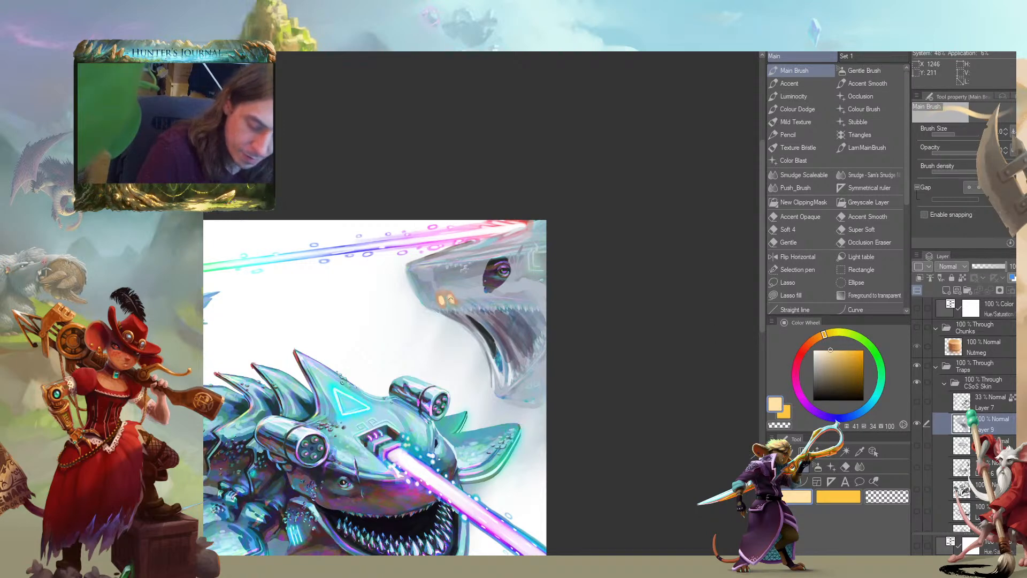
pyautogui.moveTo(427, 272); pyautogui.dragTo(370, 288)
pyautogui.click(817, 350)
pyautogui.click(821, 350)
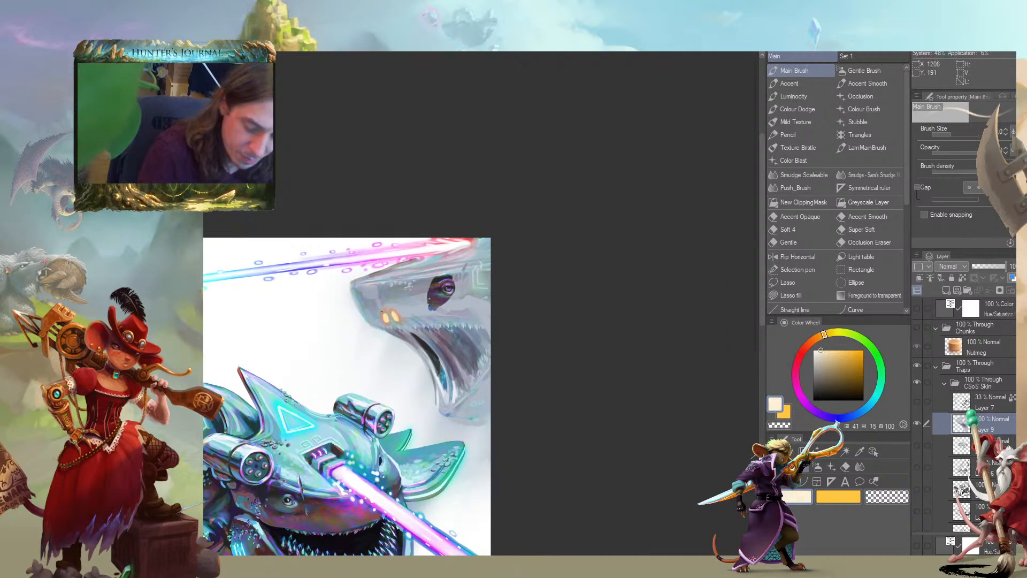
pyautogui.moveTo(253, 282); pyautogui.dragTo(412, 306)
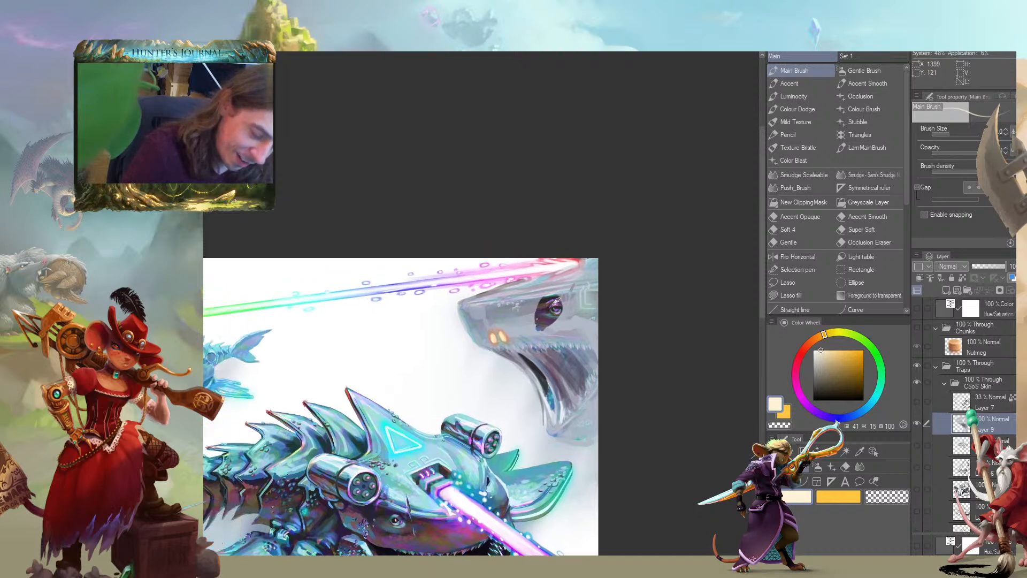
# Pick a near-black green, hue 140, saturation 23, brightness 7, and darken the inside of the large creature's mouth with an enlarged brush
pyautogui.keyDown('alt'); pyautogui.click(547, 293); pyautogui.keyUp('alt')
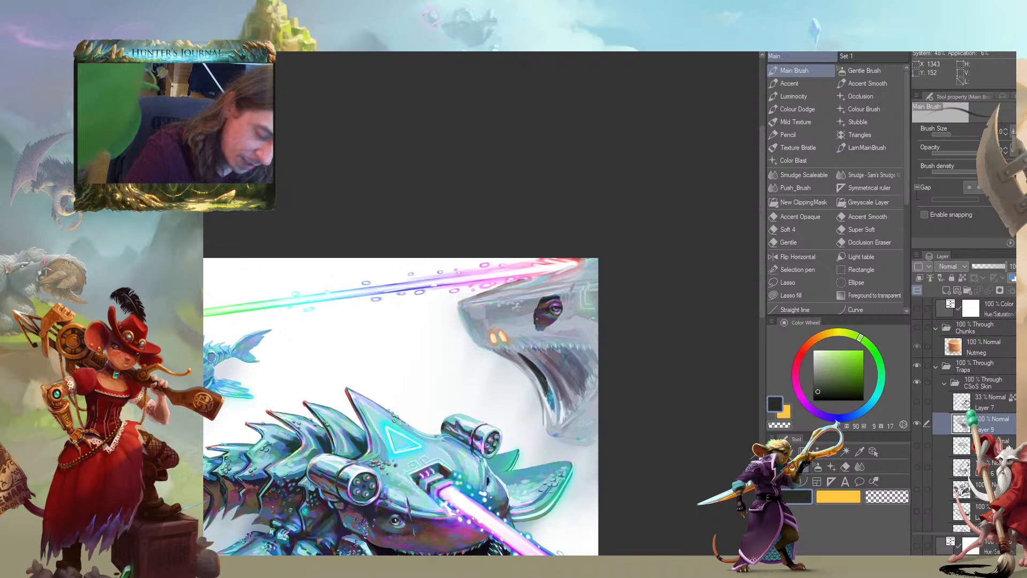
pyautogui.click(880, 368)
pyautogui.click(824, 397)
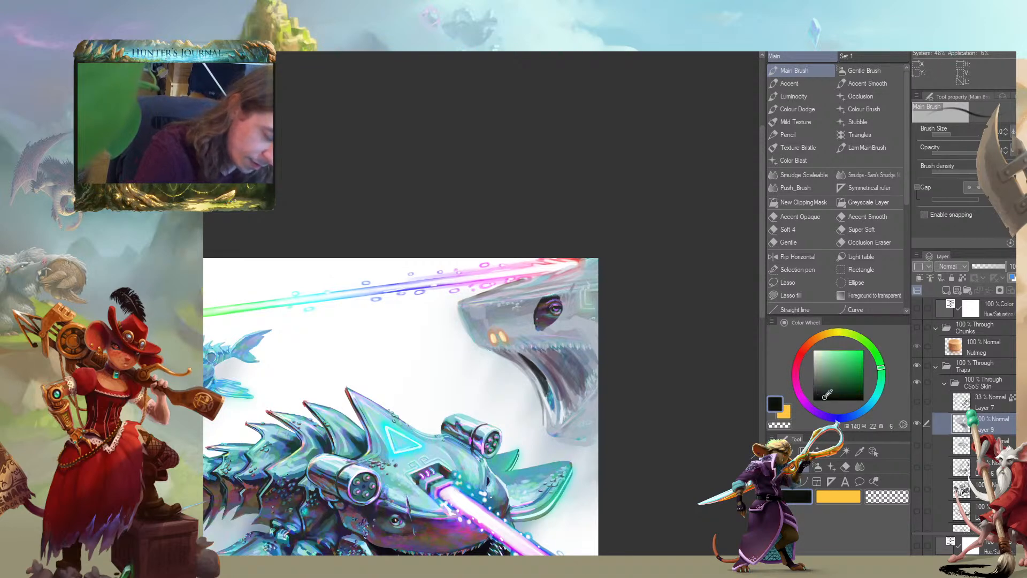
pyautogui.press(']')
pyautogui.press(']')
pyautogui.press(']')
pyautogui.press(']')
pyautogui.moveTo(533, 354)
pyautogui.mouseDown()
pyautogui.moveTo(552, 375)
pyautogui.moveTo(526, 354)
pyautogui.moveTo(553, 365)
pyautogui.moveTo(573, 356)
pyautogui.moveTo(548, 367)
pyautogui.moveTo(502, 360)
pyautogui.moveTo(394, 320)
pyautogui.mouseUp()
pyautogui.moveTo(482, 359); pyautogui.dragTo(492, 374)
pyautogui.moveTo(363, 281)
pyautogui.mouseDown()
pyautogui.moveTo(290, 259)
pyautogui.moveTo(414, 308)
pyautogui.mouseUp()
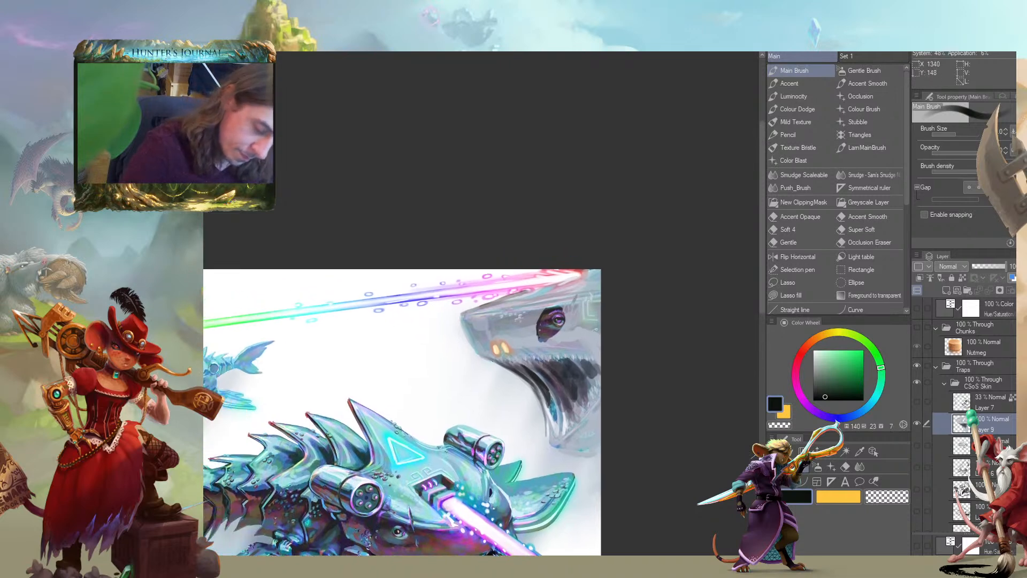
# Vary the brush size and add near-black accents around the large creature's mouth and along the top of its head
pyautogui.press('[')
pyautogui.moveTo(521, 303)
pyautogui.mouseDown()
pyautogui.moveTo(598, 285)
pyautogui.moveTo(521, 301)
pyautogui.moveTo(585, 283)
pyautogui.moveTo(543, 301)
pyautogui.moveTo(434, 273)
pyautogui.mouseUp()
pyautogui.press('[')
pyautogui.press('[')
pyautogui.press(']')
pyautogui.press(']')
pyautogui.moveTo(496, 350)
pyautogui.mouseDown()
pyautogui.moveTo(444, 339)
pyautogui.moveTo(513, 323)
pyautogui.moveTo(415, 312)
pyautogui.moveTo(328, 319)
pyautogui.moveTo(502, 283)
pyautogui.mouseUp()
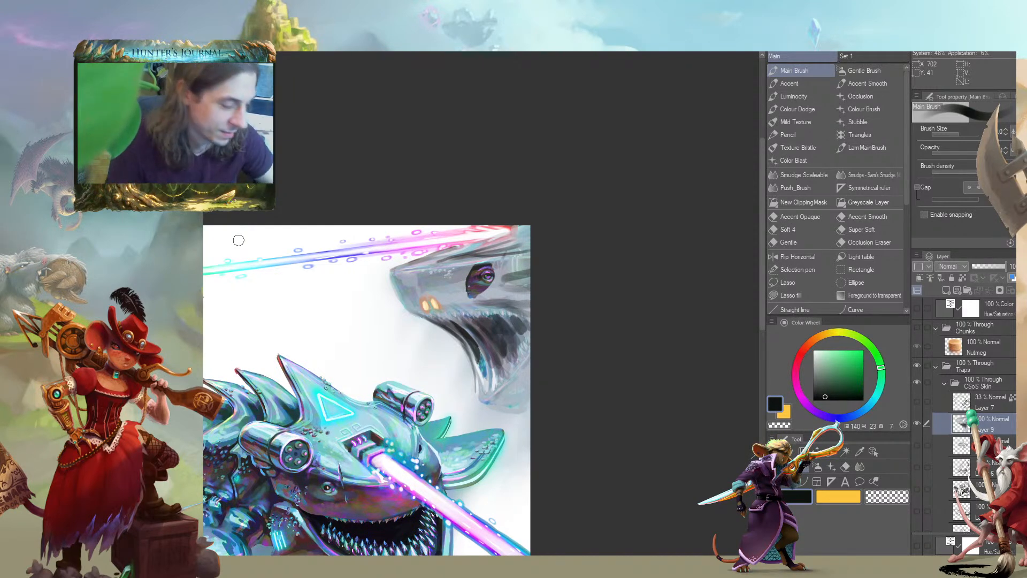
pyautogui.moveTo(328, 278); pyautogui.dragTo(418, 293)
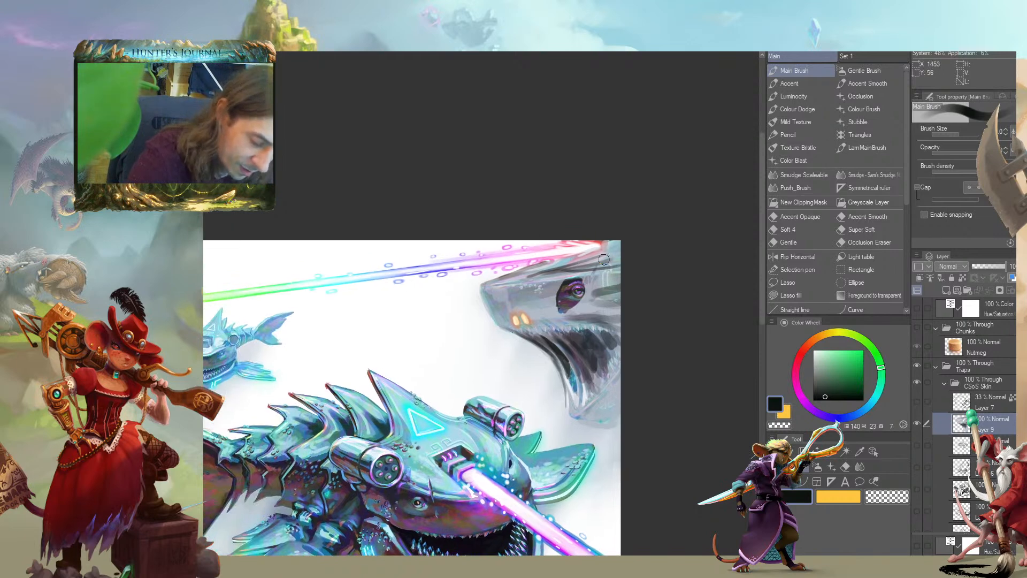
# Sample a pale lavender, hue 258, saturation 8, brightness 84, and lighten the sheet above the large creature's eye
pyautogui.keyDown('alt'); pyautogui.click(543, 294); pyautogui.keyUp('alt')
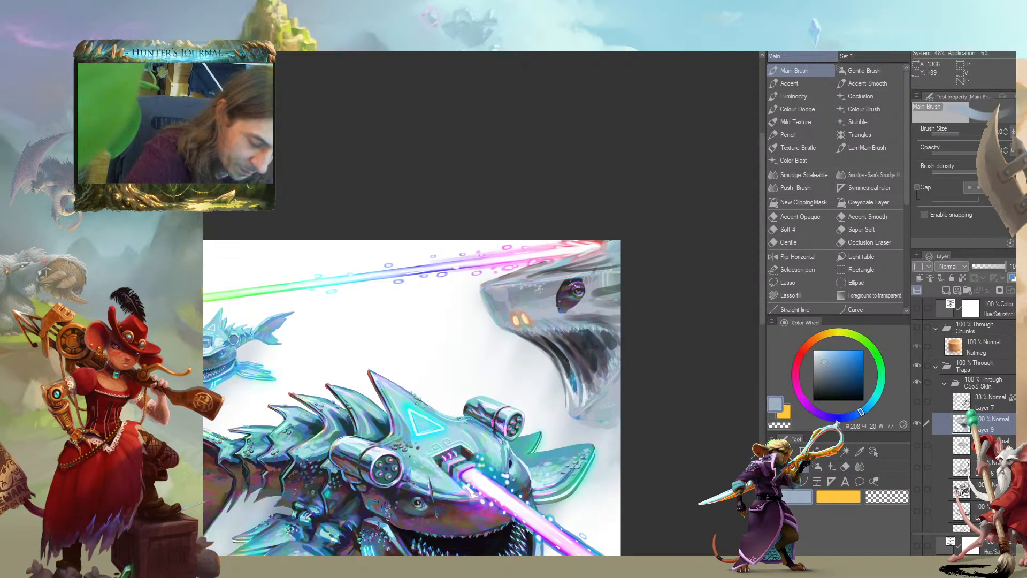
pyautogui.keyDown('alt'); pyautogui.click(595, 259); pyautogui.keyUp('alt')
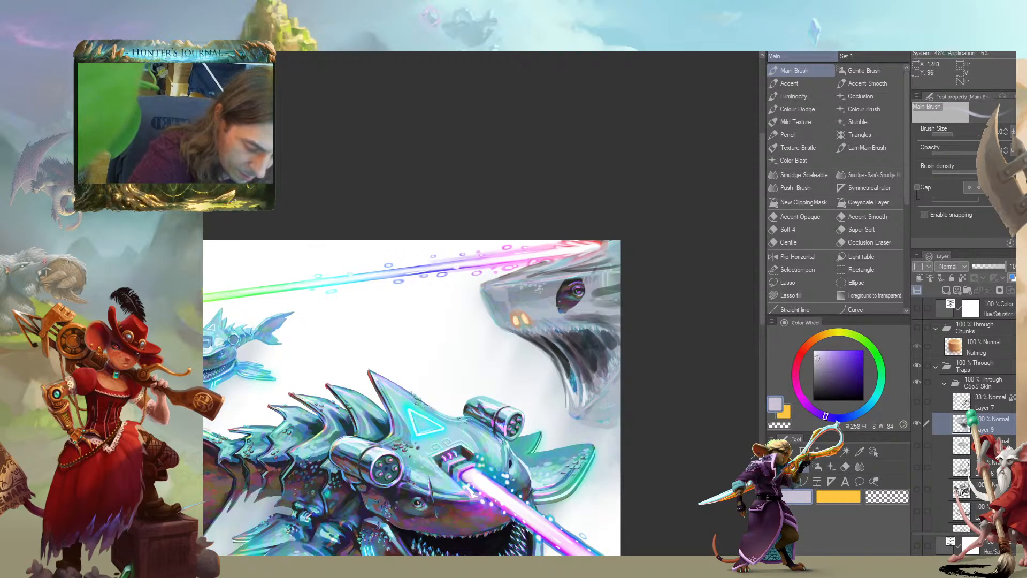
pyautogui.moveTo(561, 273)
pyautogui.mouseDown()
pyautogui.moveTo(600, 264)
pyautogui.moveTo(541, 271)
pyautogui.moveTo(585, 278)
pyautogui.mouseUp()
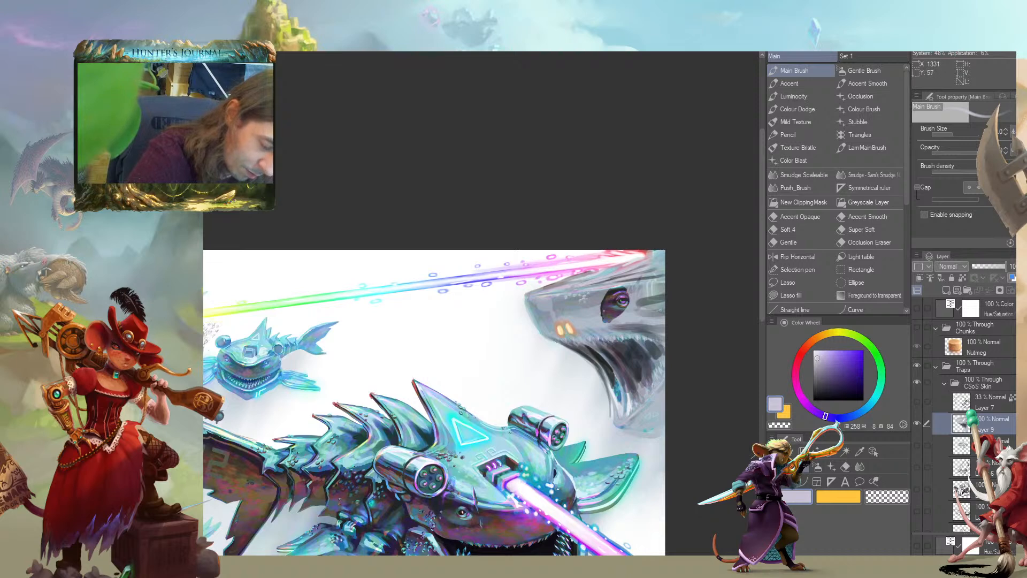
# Sample pure white and paint highlight streaks along the upper edge of the large creature's snout and forehead
pyautogui.keyDown('alt'); pyautogui.click(612, 257); pyautogui.keyUp('alt')
pyautogui.moveTo(549, 293); pyautogui.dragTo(586, 280)
pyautogui.moveTo(561, 288); pyautogui.dragTo(596, 284)
pyautogui.moveTo(571, 292); pyautogui.dragTo(598, 285)
pyautogui.moveTo(535, 294); pyautogui.dragTo(600, 275)
pyautogui.moveTo(633, 237); pyautogui.dragTo(649, 220)
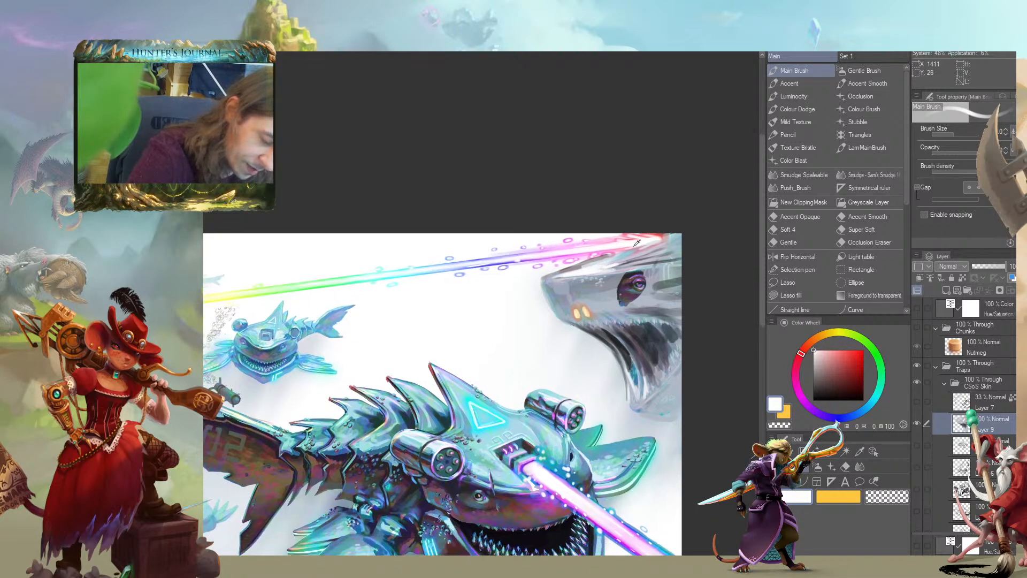
pyautogui.moveTo(603, 151)
pyautogui.mouseDown()
pyautogui.moveTo(475, 119)
pyautogui.moveTo(469, 100)
pyautogui.mouseUp()
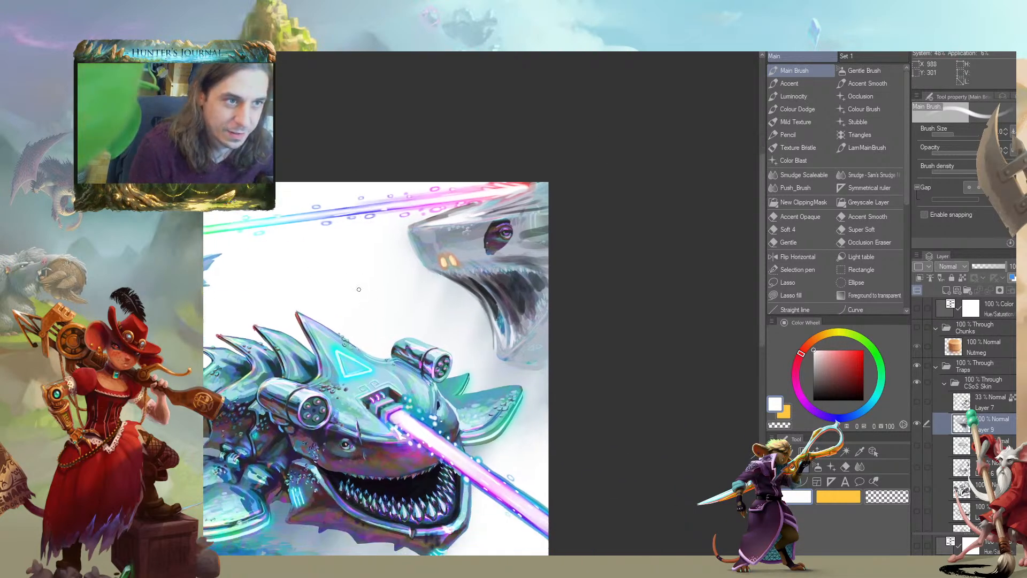
pyautogui.moveTo(261, 300); pyautogui.dragTo(366, 319)
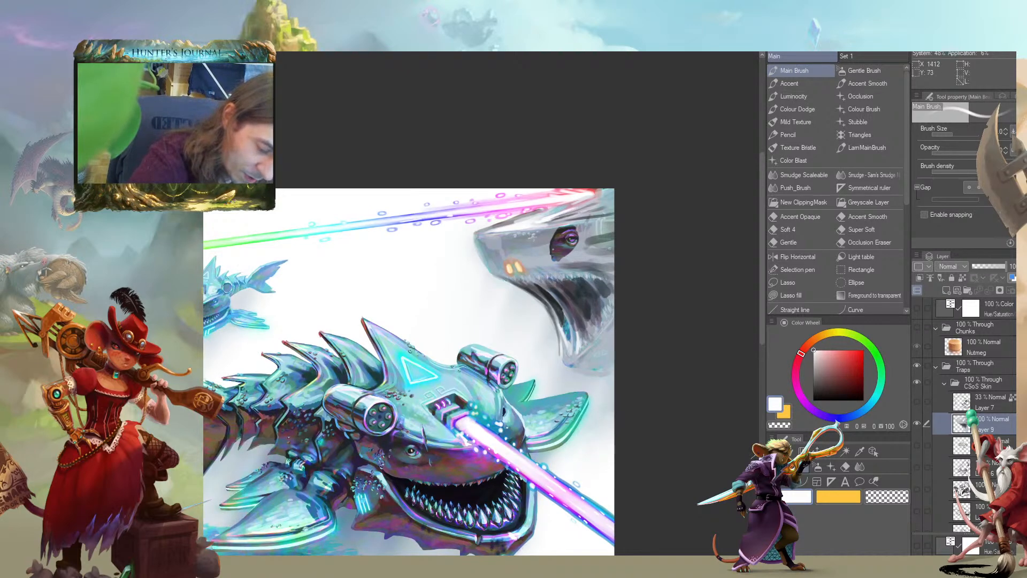
pyautogui.moveTo(541, 221); pyautogui.dragTo(581, 217)
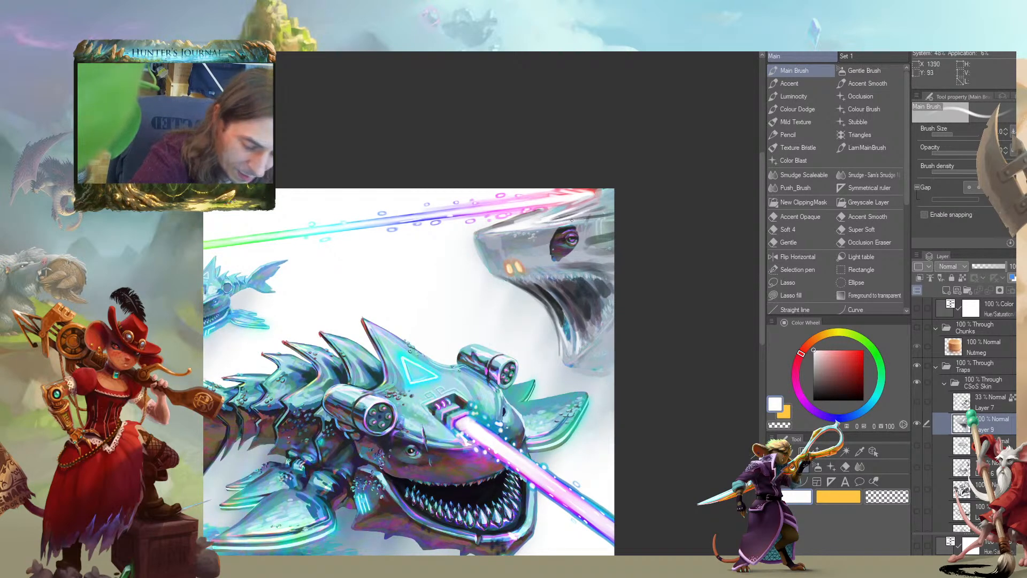
pyautogui.moveTo(509, 176); pyautogui.dragTo(546, 182)
# Pick a deep red-orange, hue 11, saturation 84, brightness 68, and tint the top of the large creature's head beside the laser
pyautogui.keyDown('alt'); pyautogui.click(636, 241); pyautogui.keyUp('alt')
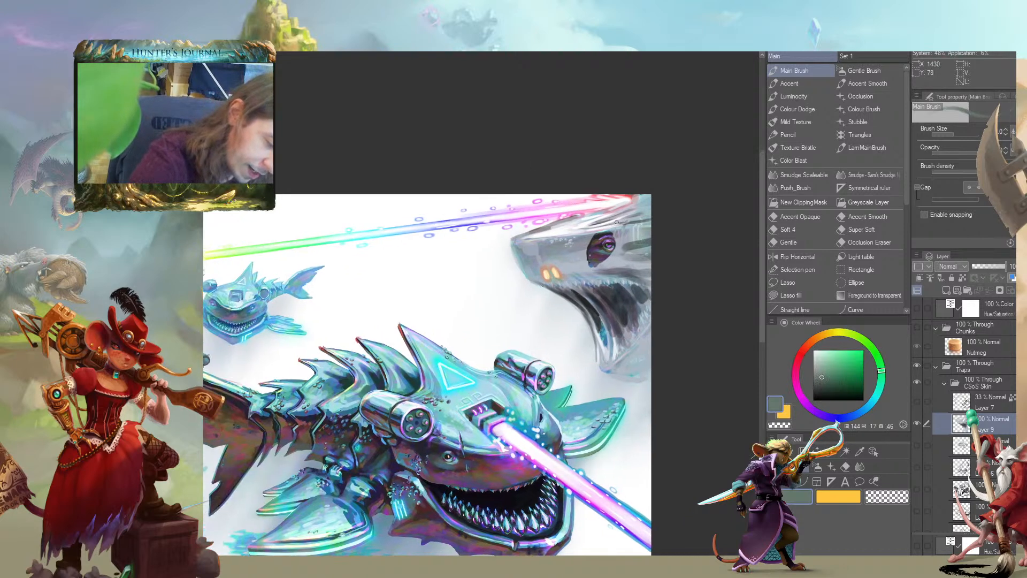
pyautogui.click(807, 351)
pyautogui.click(846, 371)
pyautogui.click(806, 347)
pyautogui.click(855, 366)
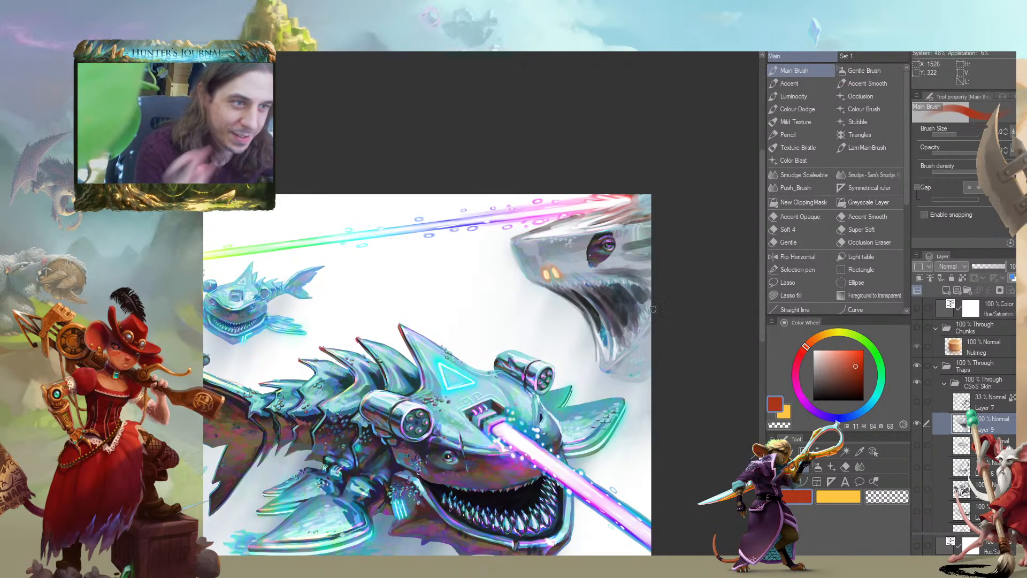
pyautogui.moveTo(384, 340); pyautogui.dragTo(441, 328)
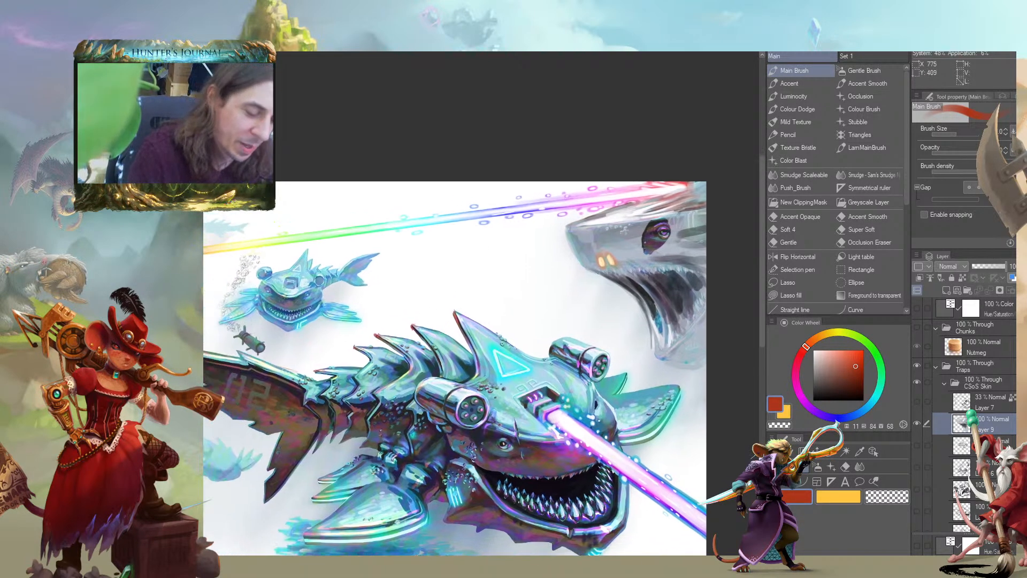
# Sample blue-greys around hue 211, saturation 11, brightness 77, enlarge the brush and smooth the sheet around and behind the large creature's eye
pyautogui.keyDown('alt'); pyautogui.click(652, 256); pyautogui.keyUp('alt')
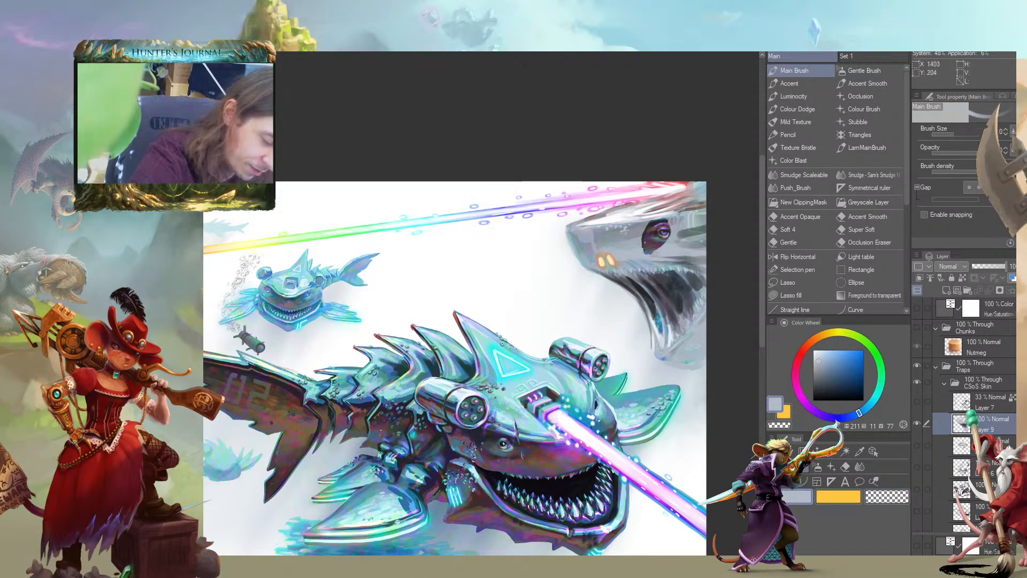
pyautogui.moveTo(509, 269)
pyautogui.mouseDown()
pyautogui.moveTo(203, 275)
pyautogui.moveTo(414, 333)
pyautogui.mouseUp()
pyautogui.press(']')
pyautogui.keyDown('alt'); pyautogui.click(584, 270); pyautogui.keyUp('alt')
pyautogui.press(']')
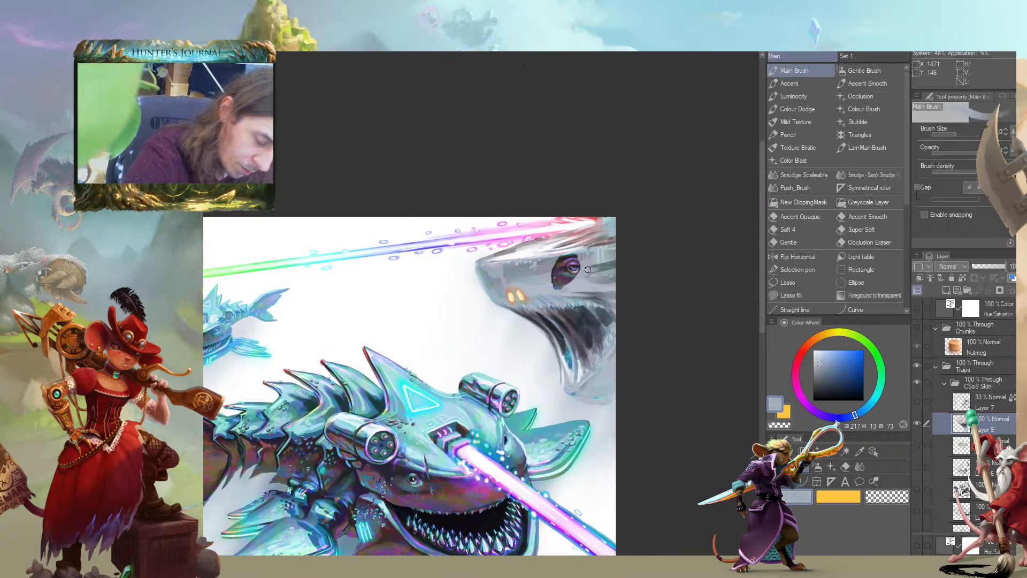
pyautogui.keyDown('alt'); pyautogui.click(616, 260); pyautogui.keyUp('alt')
pyautogui.press(']')
pyautogui.moveTo(613, 259)
pyautogui.mouseDown()
pyautogui.moveTo(578, 286)
pyautogui.moveTo(625, 285)
pyautogui.moveTo(574, 289)
pyautogui.mouseUp()
pyautogui.moveTo(402, 205); pyautogui.dragTo(309, 208)
pyautogui.keyDown('alt'); pyautogui.click(414, 246); pyautogui.keyUp('alt')
pyautogui.moveTo(412, 245); pyautogui.dragTo(540, 243)
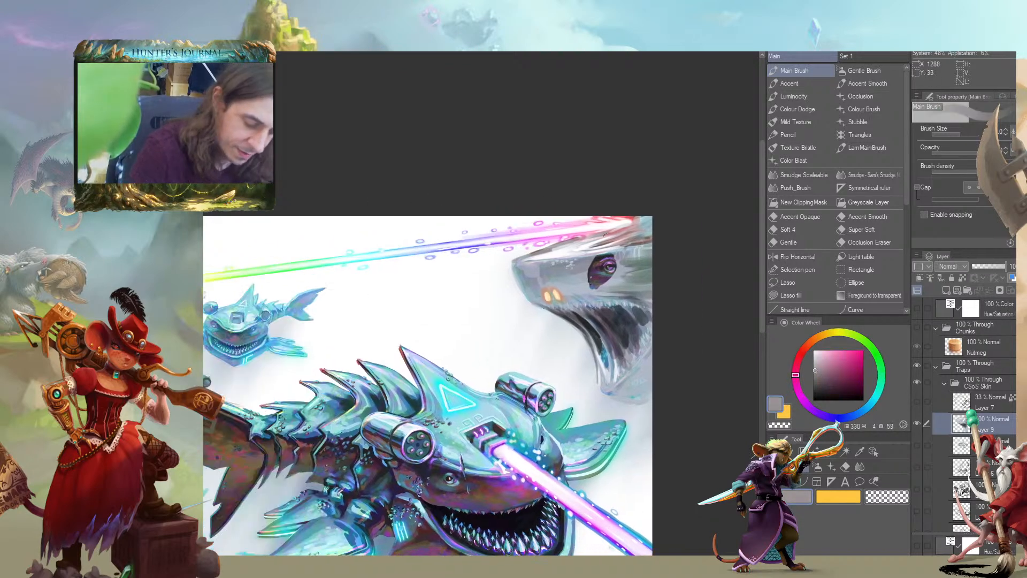
# Sample a dark purple-grey, hue 291, saturation 12, brightness 23, and shade the folds of the large creature's lower jaw
pyautogui.moveTo(636, 299); pyautogui.dragTo(491, 293)
pyautogui.keyDown('alt'); pyautogui.click(493, 309); pyautogui.keyUp('alt')
pyautogui.moveTo(488, 378)
pyautogui.mouseDown()
pyautogui.moveTo(500, 354)
pyautogui.moveTo(505, 369)
pyautogui.moveTo(482, 384)
pyautogui.mouseUp()
pyautogui.moveTo(528, 314); pyautogui.dragTo(383, 301)
pyautogui.keyDown('alt'); pyautogui.click(315, 297); pyautogui.keyUp('alt')
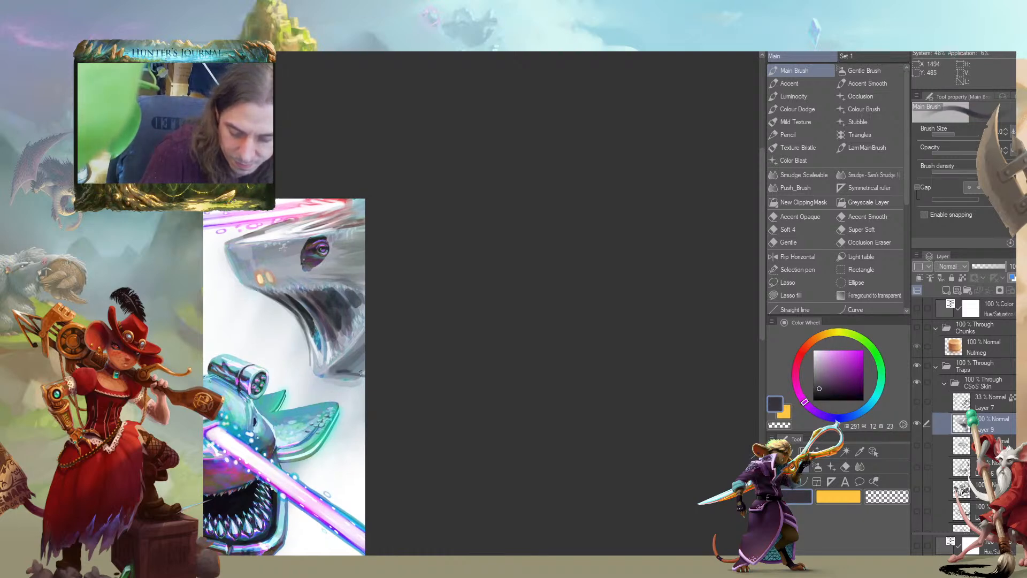
pyautogui.moveTo(231, 339); pyautogui.dragTo(468, 300)
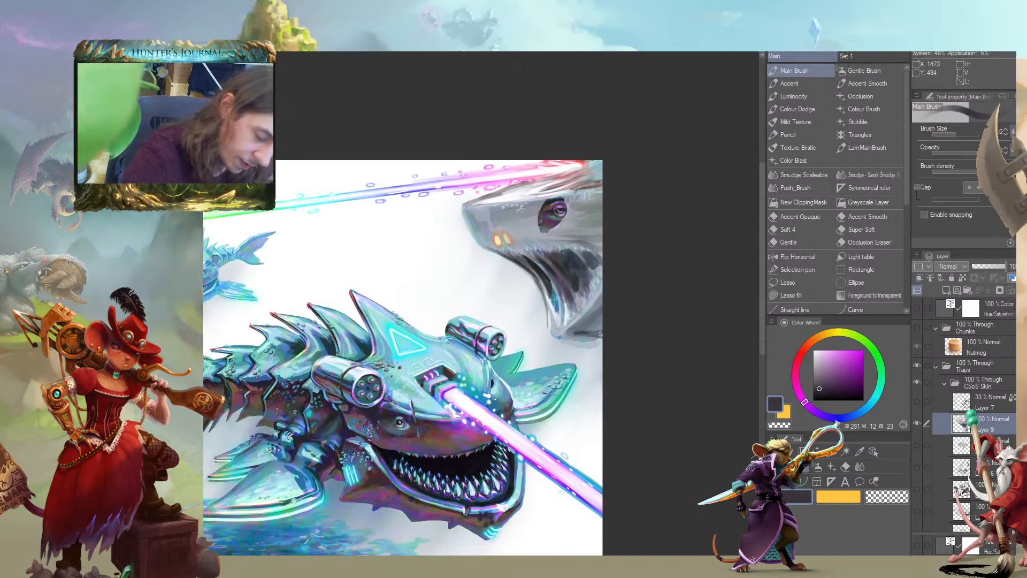
pyautogui.moveTo(596, 319); pyautogui.dragTo(402, 277)
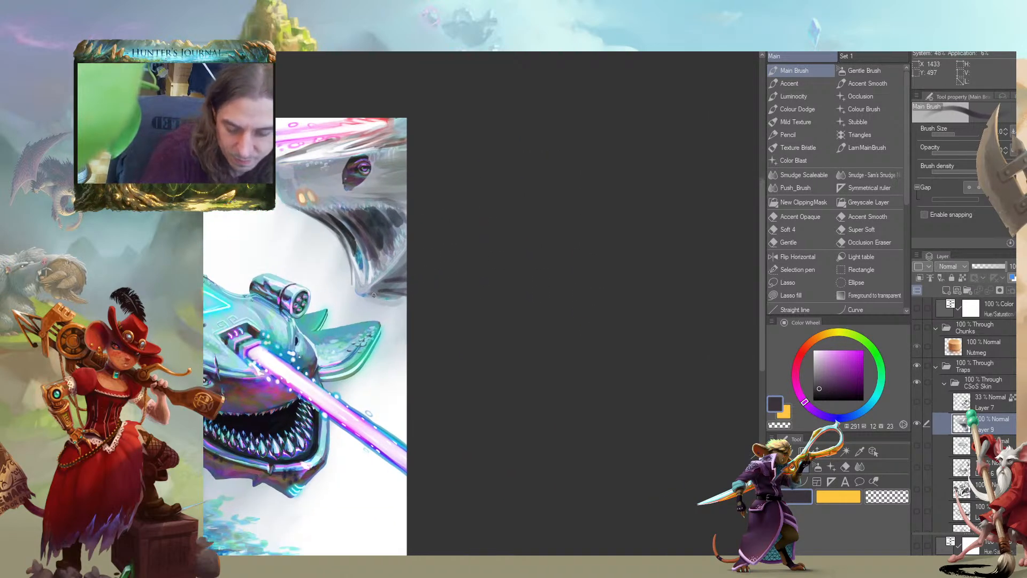
pyautogui.moveTo(436, 277); pyautogui.dragTo(553, 238)
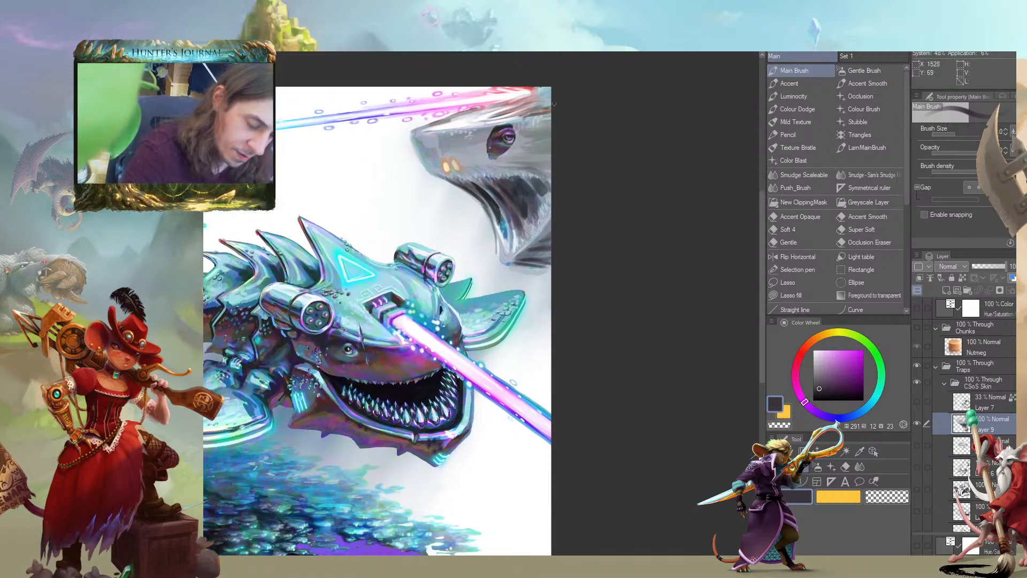
# Sample a light blue, hue 192, saturation 23, brightness 76, enlarge the brush and lighten the lower jaw's bottom edge
pyautogui.keyDown('alt'); pyautogui.click(531, 240); pyautogui.keyUp('alt')
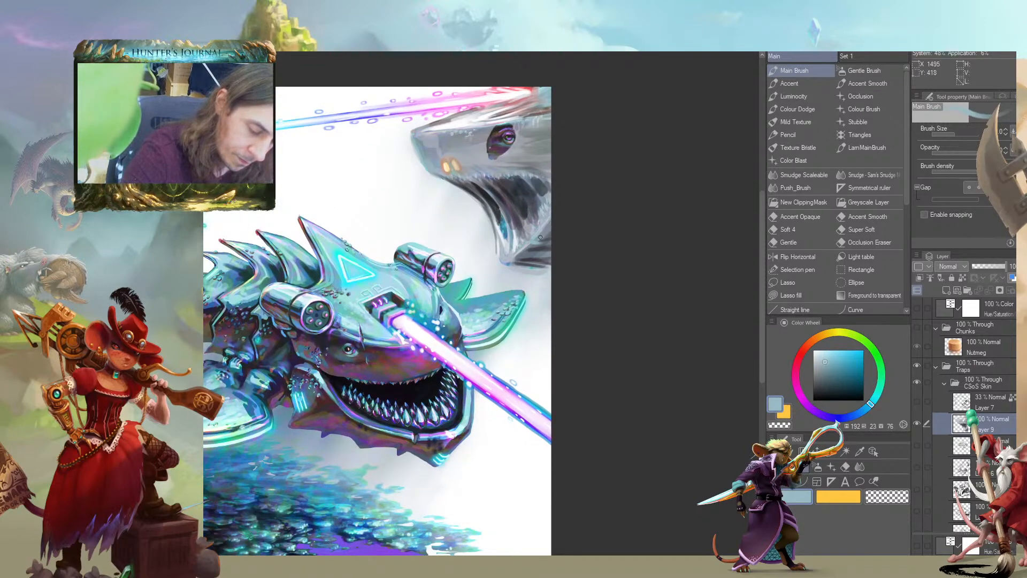
pyautogui.press(']')
pyautogui.moveTo(518, 258); pyautogui.dragTo(535, 257)
pyautogui.moveTo(471, 212); pyautogui.dragTo(276, 250)
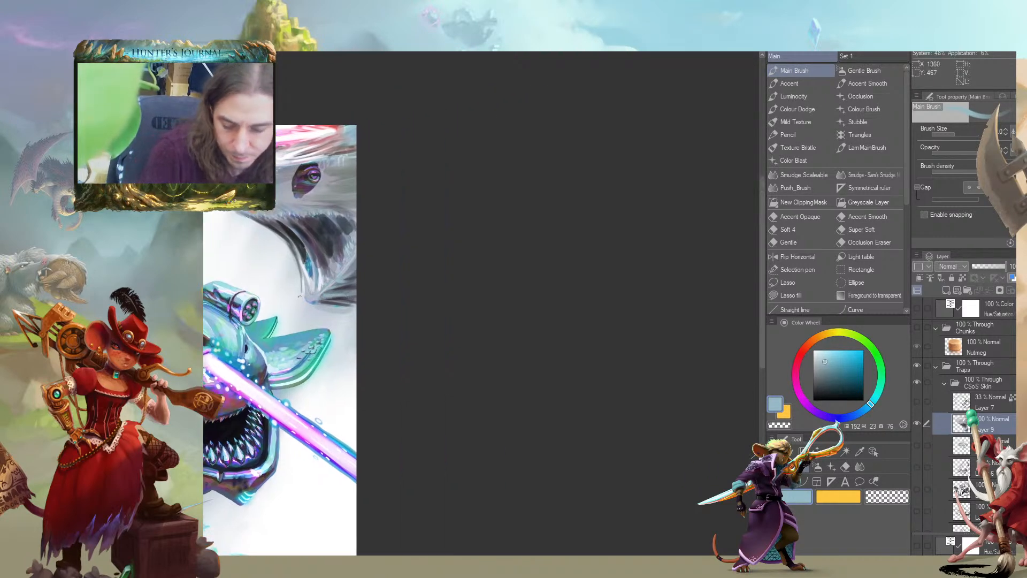
pyautogui.moveTo(236, 169); pyautogui.dragTo(533, 207)
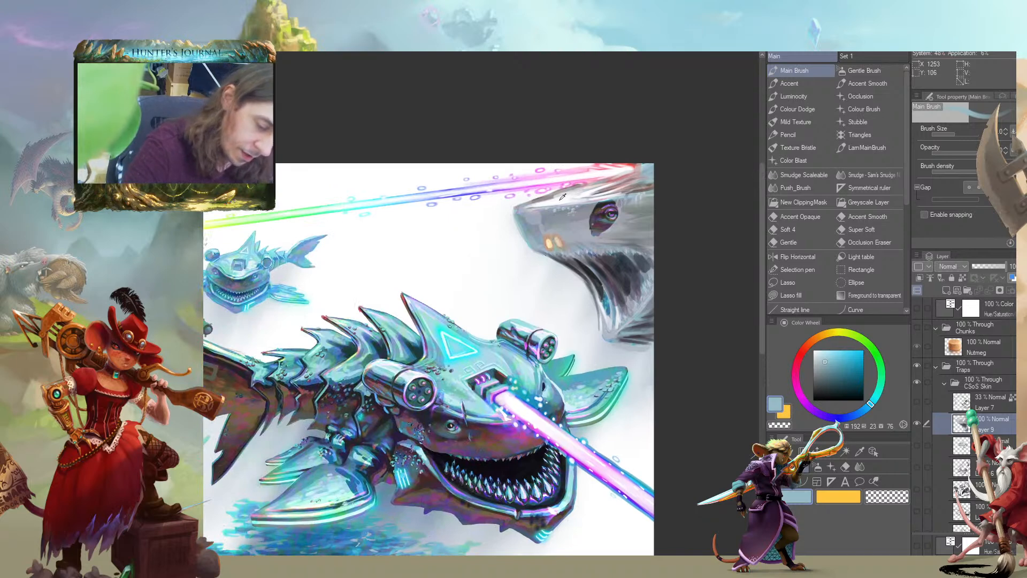
# Touch up the large creature's upper snout with near-white, saturation 1, brightness 99, and a blue of hue 218, saturation 52, brightness 66
pyautogui.moveTo(354, 353); pyautogui.dragTo(351, 353)
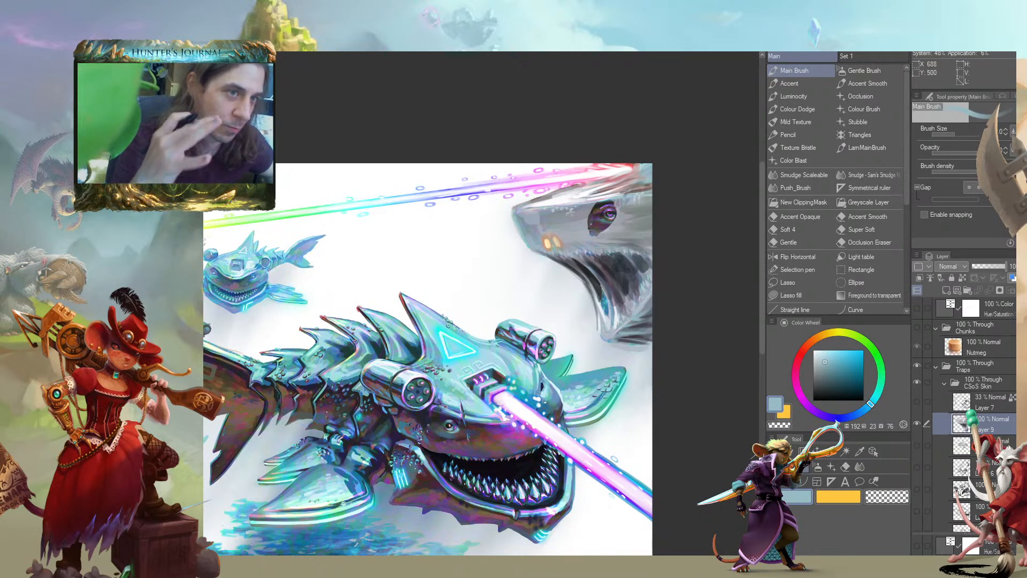
pyautogui.moveTo(417, 281); pyautogui.dragTo(423, 318)
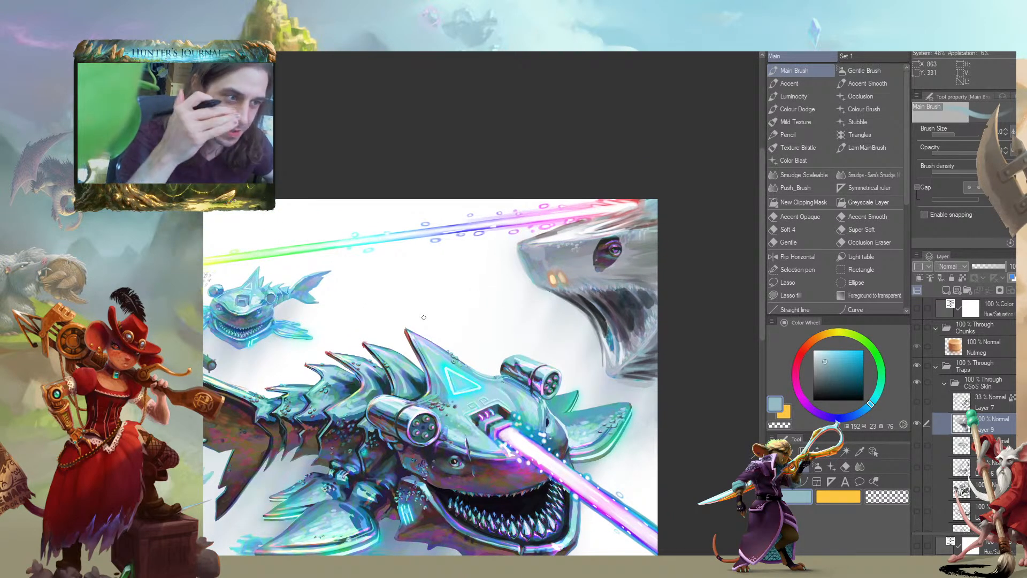
pyautogui.moveTo(465, 264); pyautogui.dragTo(492, 303)
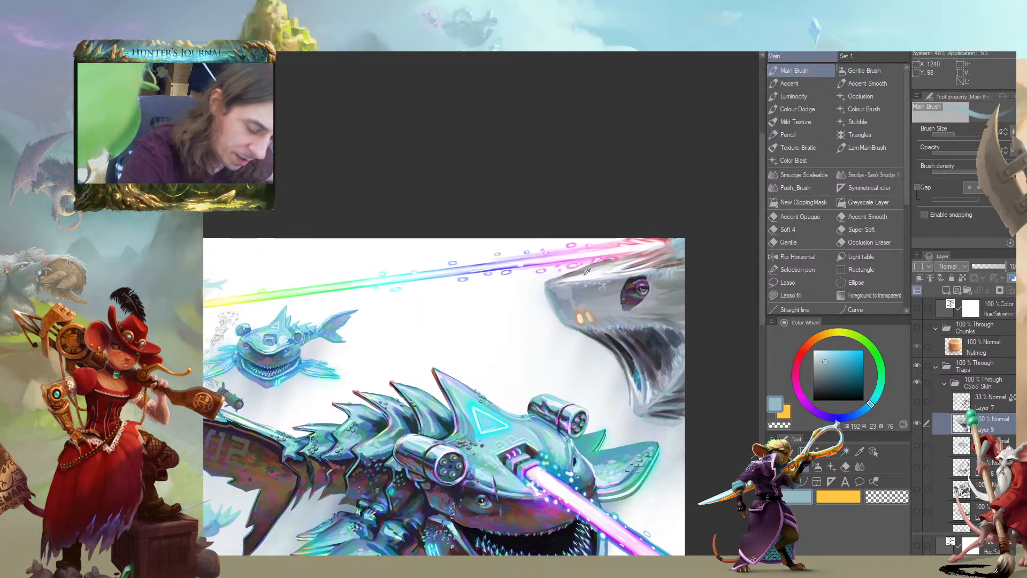
pyautogui.keyDown('alt'); pyautogui.click(590, 268); pyautogui.keyUp('alt')
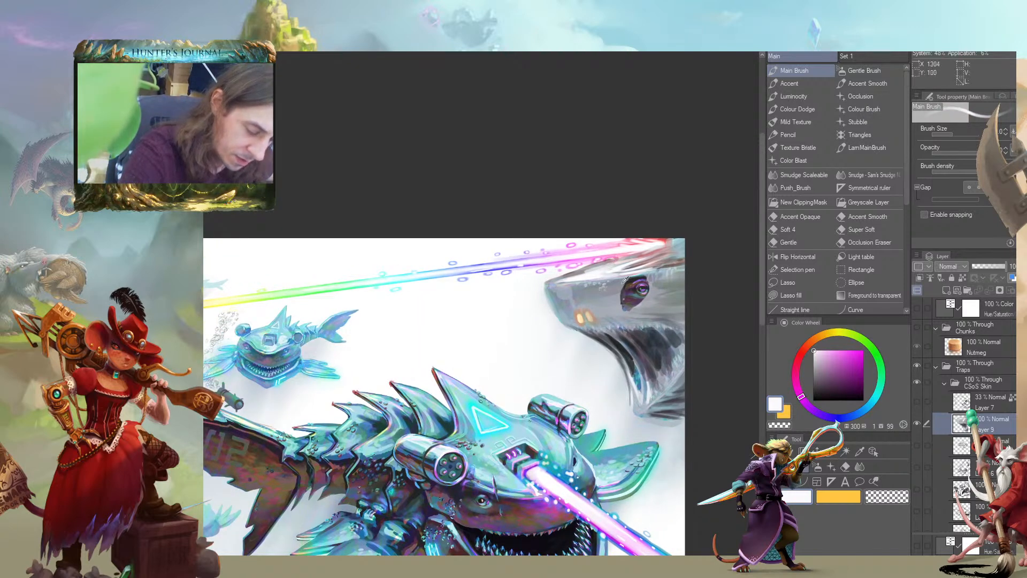
pyautogui.keyDown('alt'); pyautogui.click(637, 384); pyautogui.keyUp('alt')
pyautogui.moveTo(594, 267); pyautogui.dragTo(578, 283)
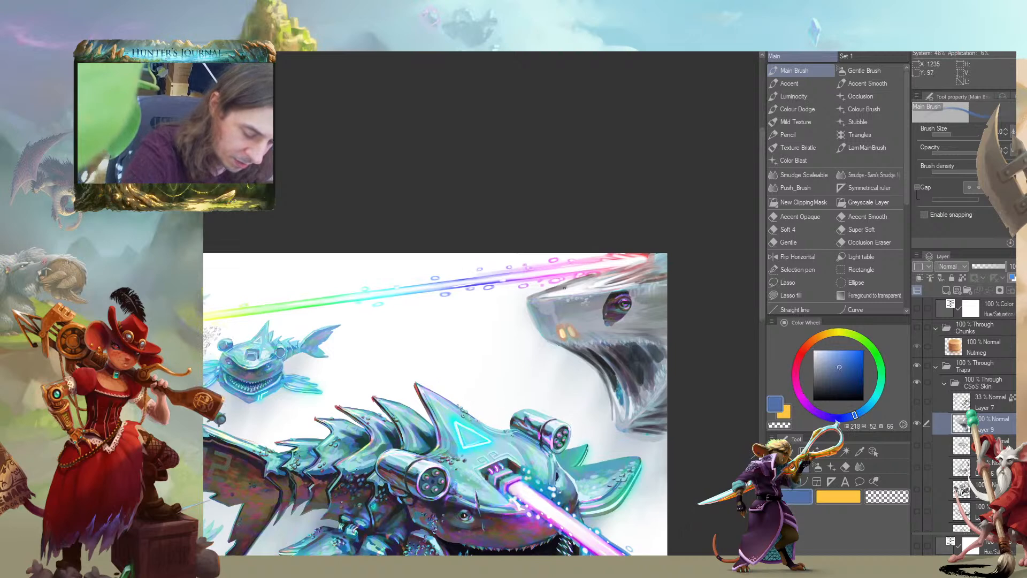
# Sample a dark grey, hue 255, saturation 11, brightness 29, and a light blue-grey, hue 202, saturation 10, brightness 82, and refine the large creature's lower-jaw folds
pyautogui.moveTo(560, 402); pyautogui.dragTo(250, 298)
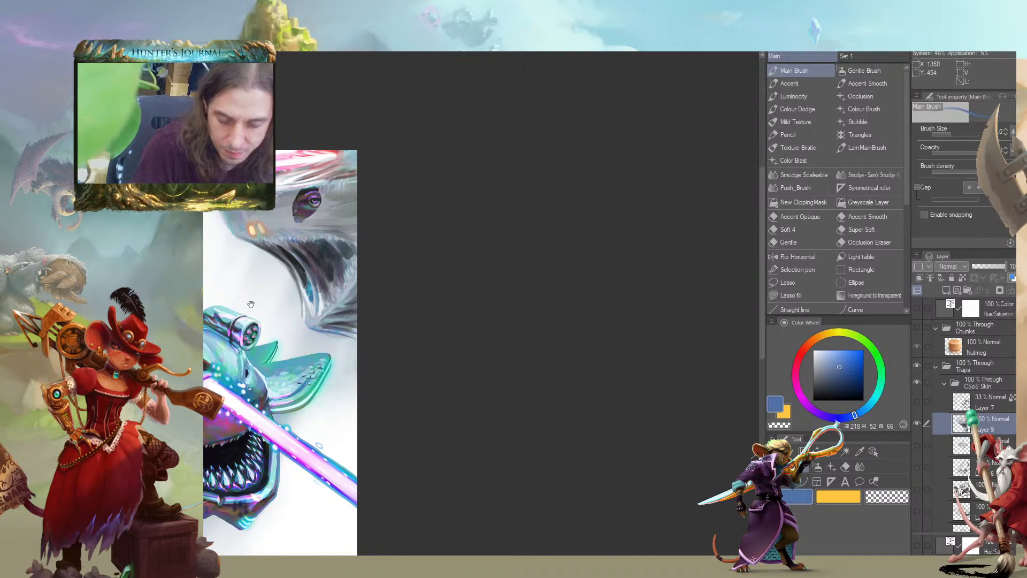
pyautogui.moveTo(257, 304); pyautogui.dragTo(396, 307)
pyautogui.moveTo(339, 266); pyautogui.dragTo(568, 287)
pyautogui.keyDown('alt'); pyautogui.click(669, 337); pyautogui.keyUp('alt')
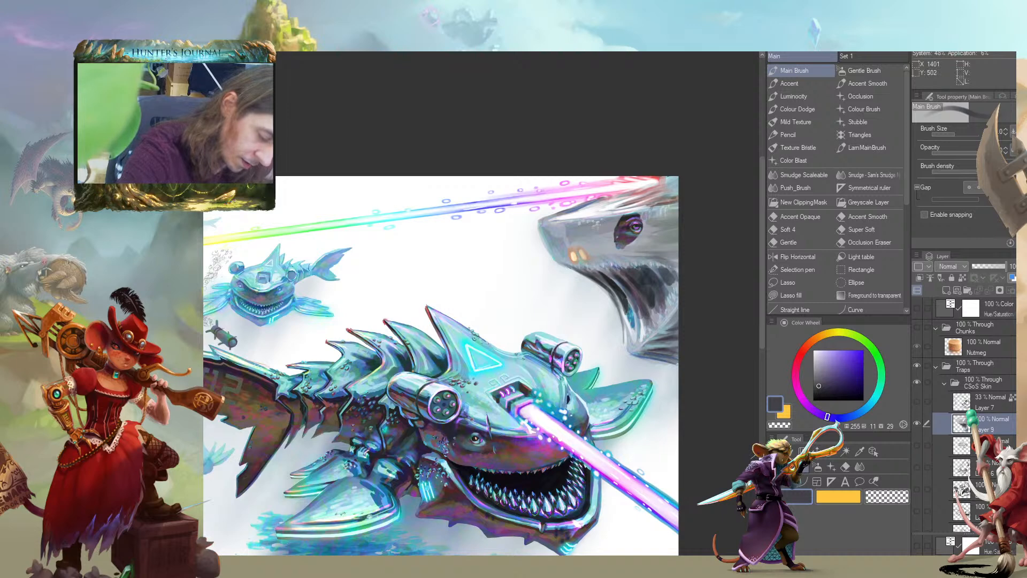
pyautogui.moveTo(610, 255); pyautogui.dragTo(289, 233)
pyautogui.keyDown('alt'); pyautogui.click(347, 277); pyautogui.keyUp('alt')
pyautogui.moveTo(347, 277); pyautogui.dragTo(316, 268)
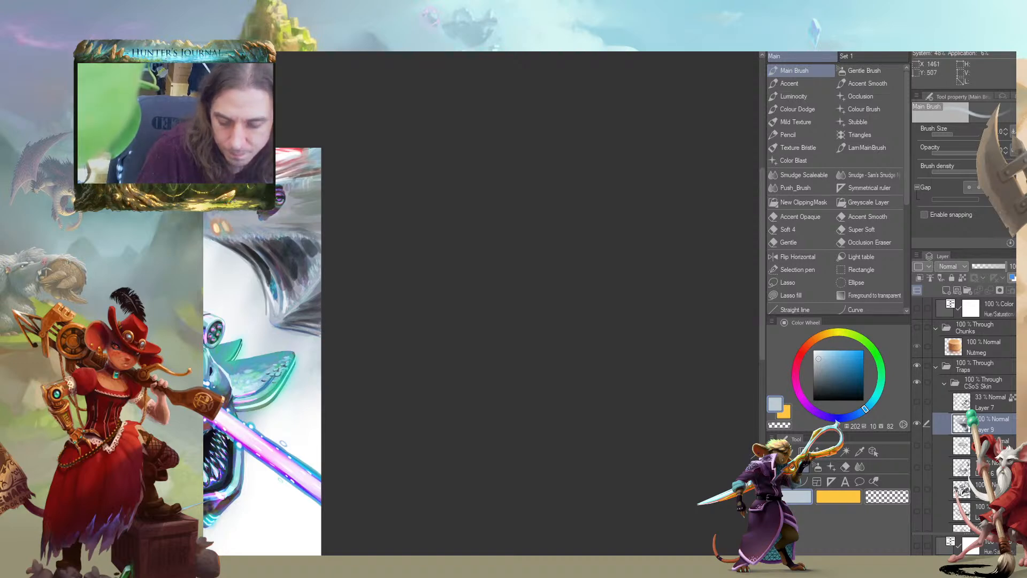
# Sample a dark blue, hue 212, saturation 25, brightness 26, and shade the sheet below and around the large creature's eye
pyautogui.moveTo(278, 299); pyautogui.dragTo(495, 286)
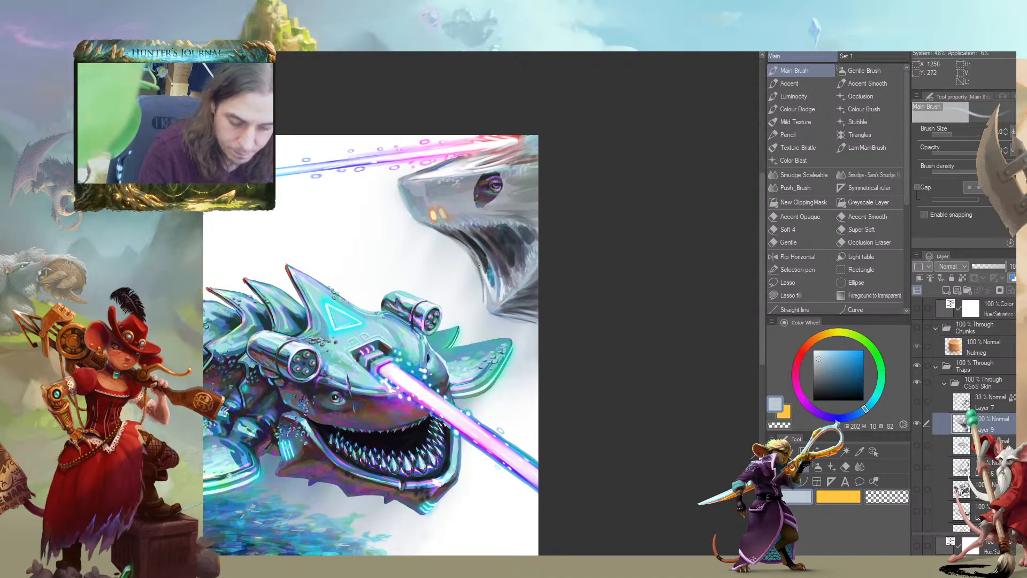
pyautogui.moveTo(420, 233); pyautogui.dragTo(422, 268)
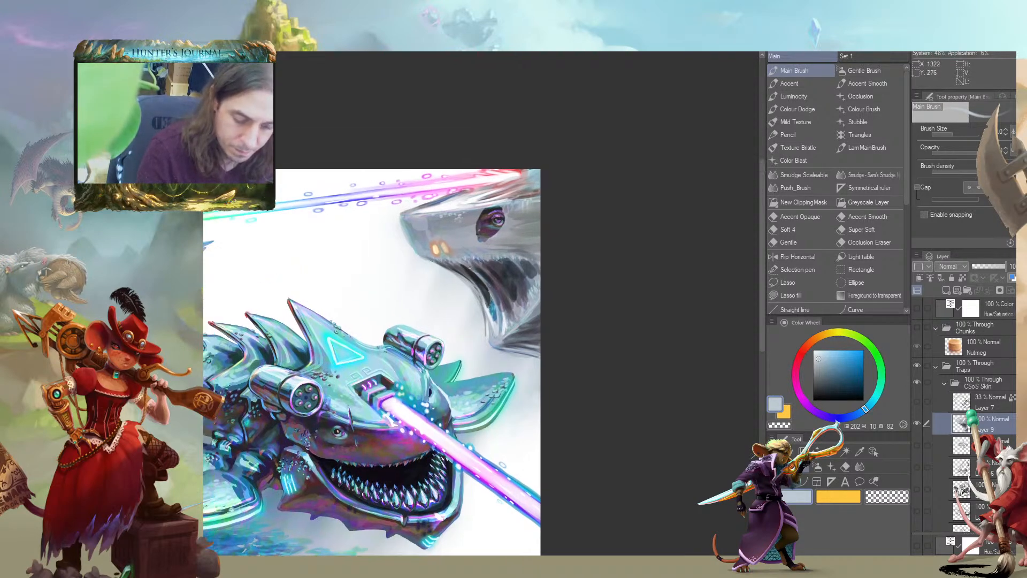
pyautogui.moveTo(355, 234); pyautogui.dragTo(368, 246)
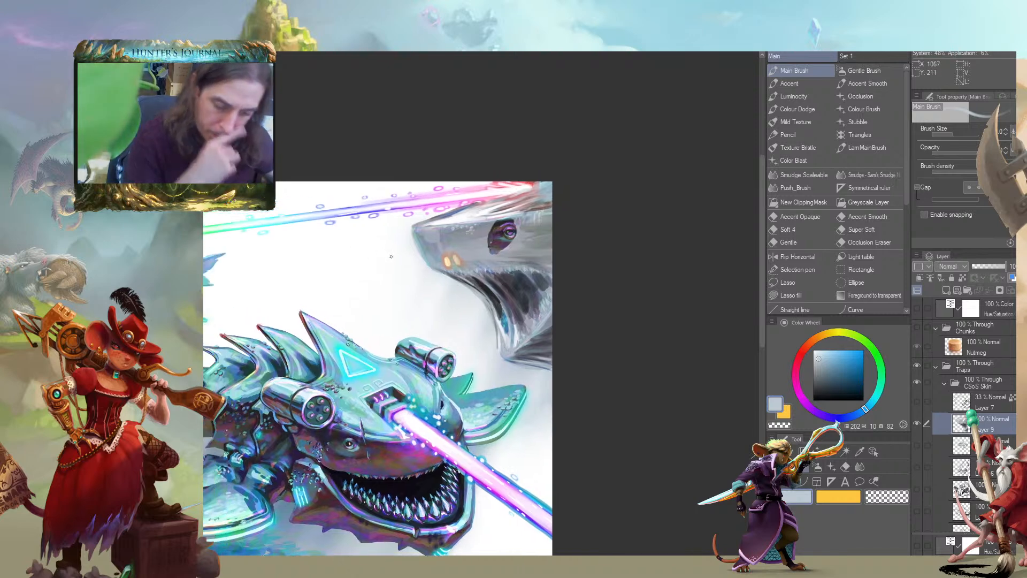
pyautogui.moveTo(322, 398); pyautogui.dragTo(417, 455)
pyautogui.keyDown('alt'); pyautogui.click(619, 330); pyautogui.keyUp('alt')
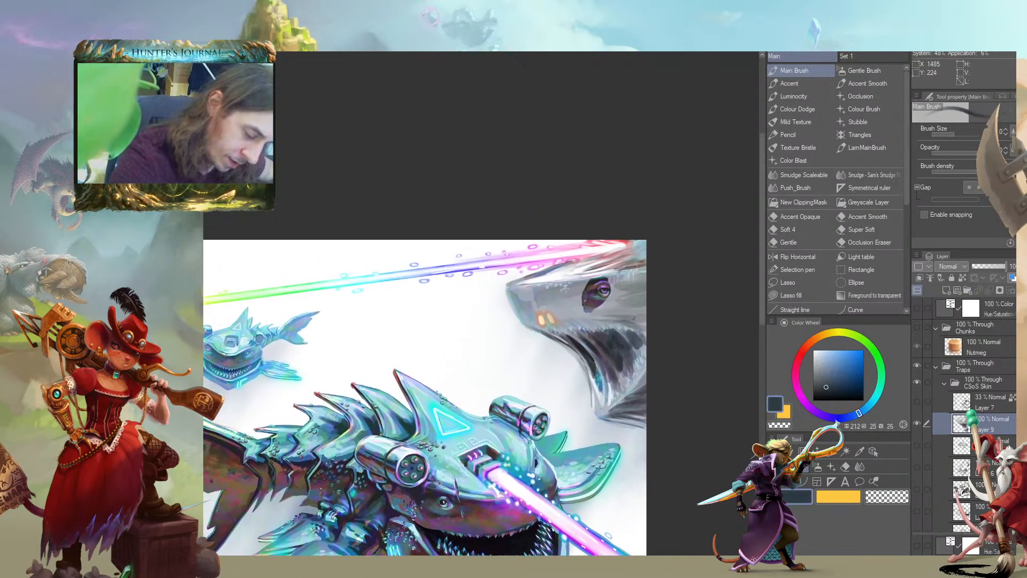
pyautogui.moveTo(603, 323)
pyautogui.mouseDown()
pyautogui.moveTo(581, 323)
pyautogui.moveTo(638, 323)
pyautogui.mouseUp()
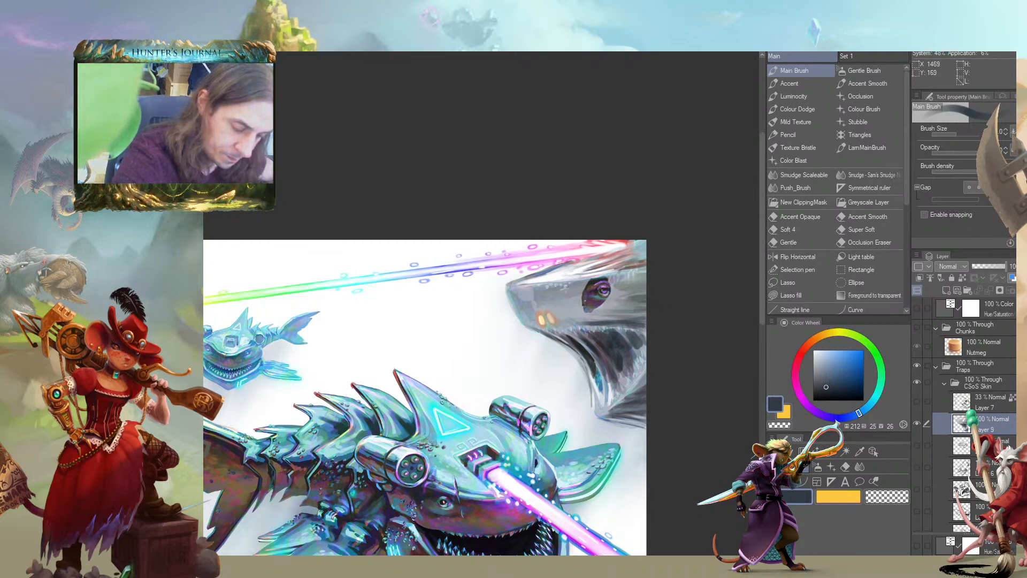
pyautogui.moveTo(416, 286); pyautogui.dragTo(491, 295)
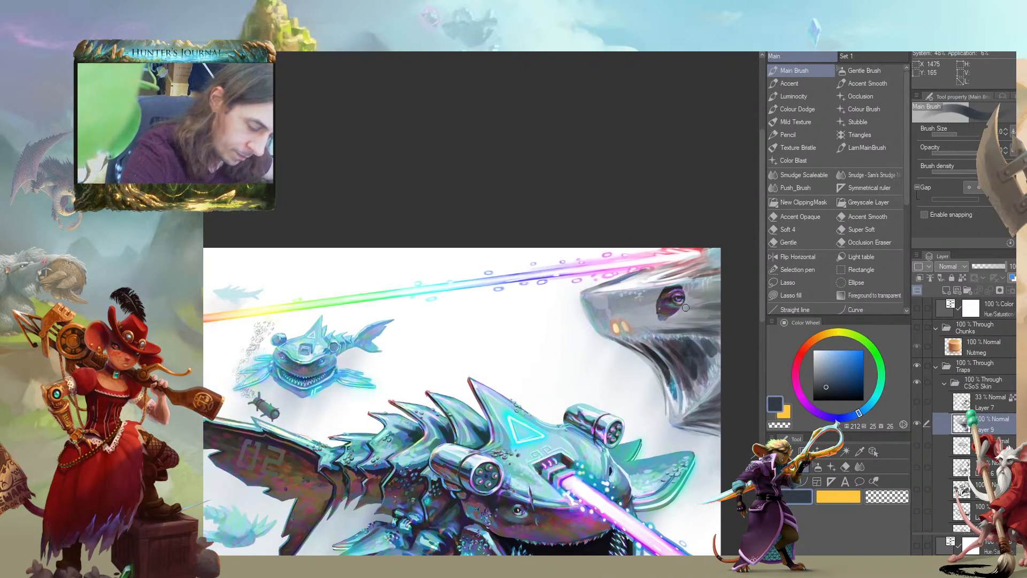
pyautogui.moveTo(651, 280); pyautogui.dragTo(617, 273)
# Duplicate Layer 9, hide the original, and erase the copy's sheet over the large creature's mouth to expose its teeth
pyautogui.moveTo(524, 257); pyautogui.dragTo(242, 253)
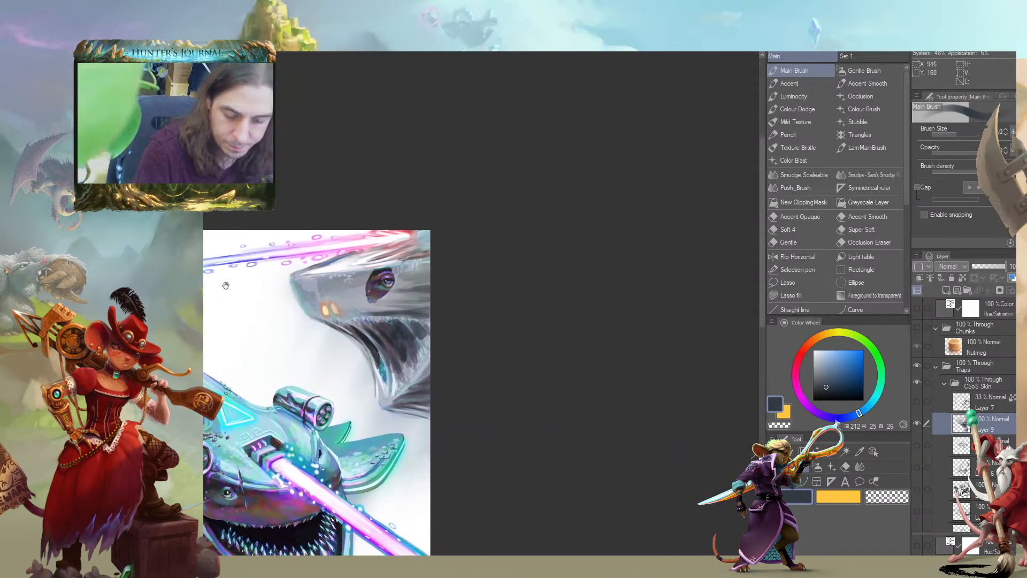
pyautogui.moveTo(293, 330); pyautogui.dragTo(399, 298)
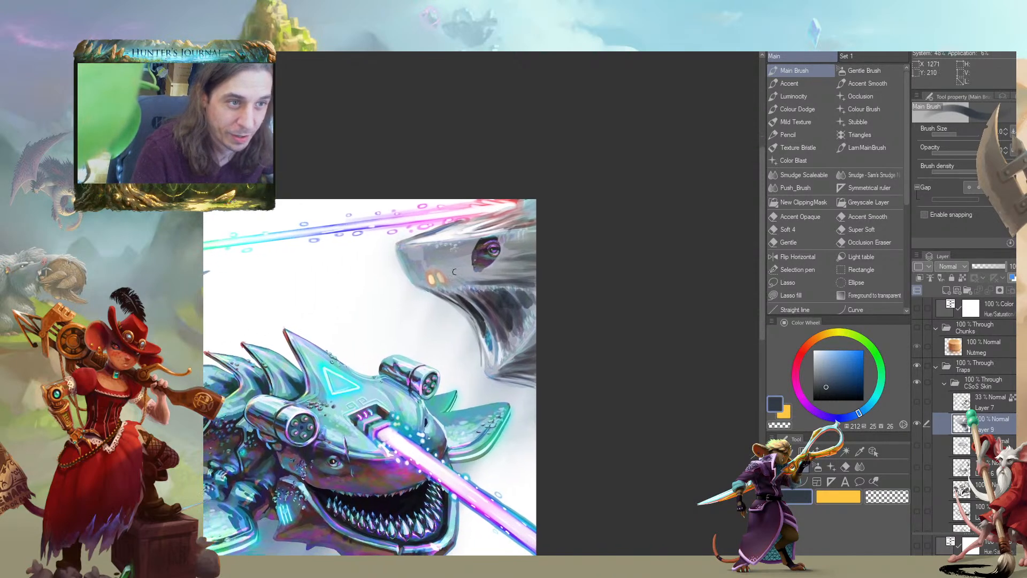
pyautogui.moveTo(336, 280); pyautogui.dragTo(481, 269)
pyautogui.moveTo(405, 284); pyautogui.dragTo(387, 309)
pyautogui.moveTo(522, 302); pyautogui.dragTo(345, 284)
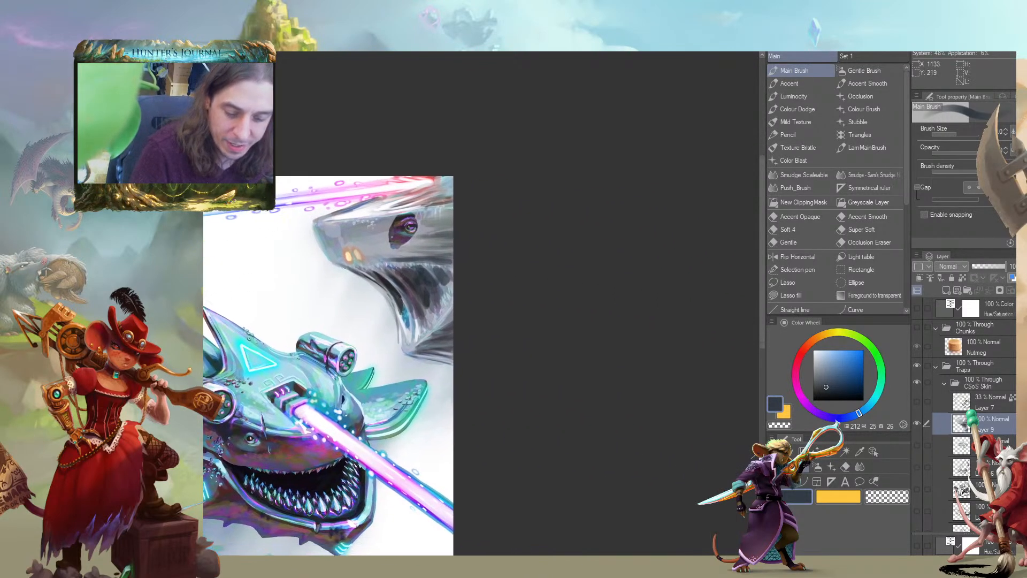
pyautogui.moveTo(942, 425); pyautogui.dragTo(945, 293)
pyautogui.moveTo(713, 302); pyautogui.dragTo(665, 308)
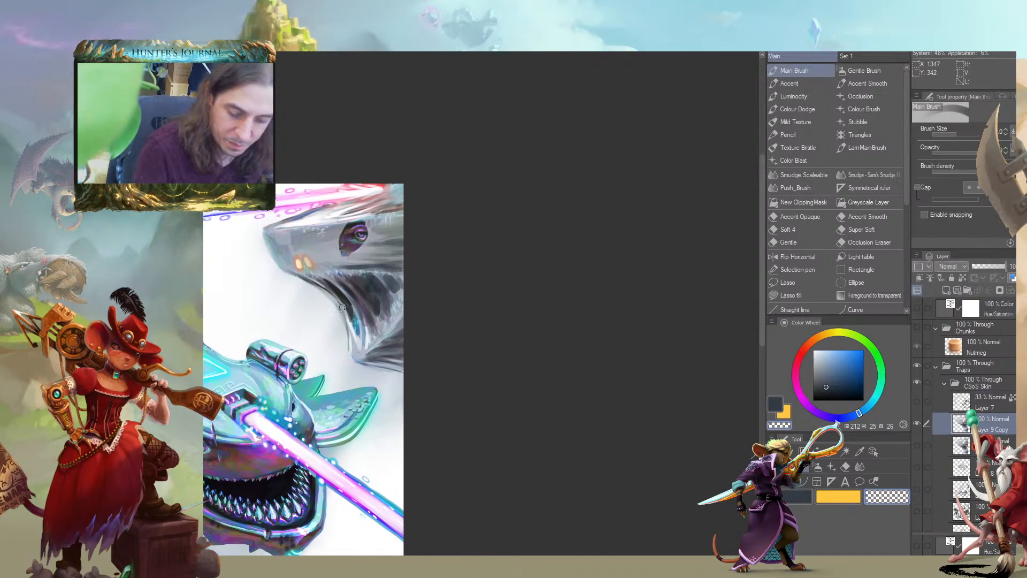
pyautogui.moveTo(353, 305)
pyautogui.mouseDown()
pyautogui.moveTo(388, 283)
pyautogui.moveTo(326, 291)
pyautogui.moveTo(362, 271)
pyautogui.moveTo(395, 281)
pyautogui.moveTo(397, 301)
pyautogui.moveTo(384, 321)
pyautogui.moveTo(364, 307)
pyautogui.moveTo(368, 323)
pyautogui.moveTo(359, 316)
pyautogui.moveTo(354, 334)
pyautogui.moveTo(352, 318)
pyautogui.moveTo(357, 341)
pyautogui.mouseUp()
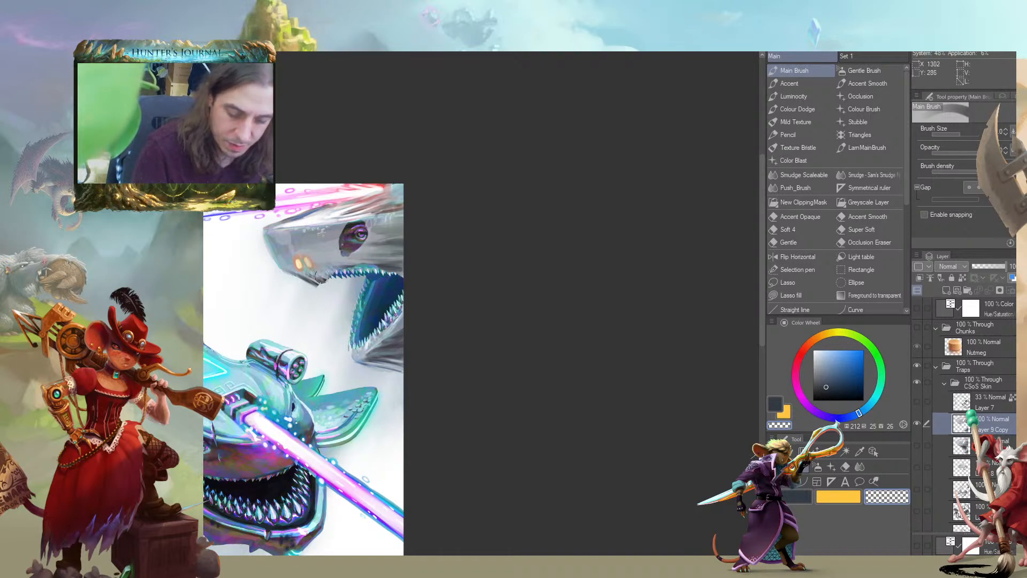
pyautogui.moveTo(327, 292); pyautogui.dragTo(281, 293)
# Sample a blue-grey, hue 210, saturation 11, brightness 69, and reshape the sheet's ragged edge along the upper jaw by painting and erasing
pyautogui.press('c')
pyautogui.press('/')
pyautogui.keyDown('alt'); pyautogui.click(269, 250); pyautogui.keyUp('alt')
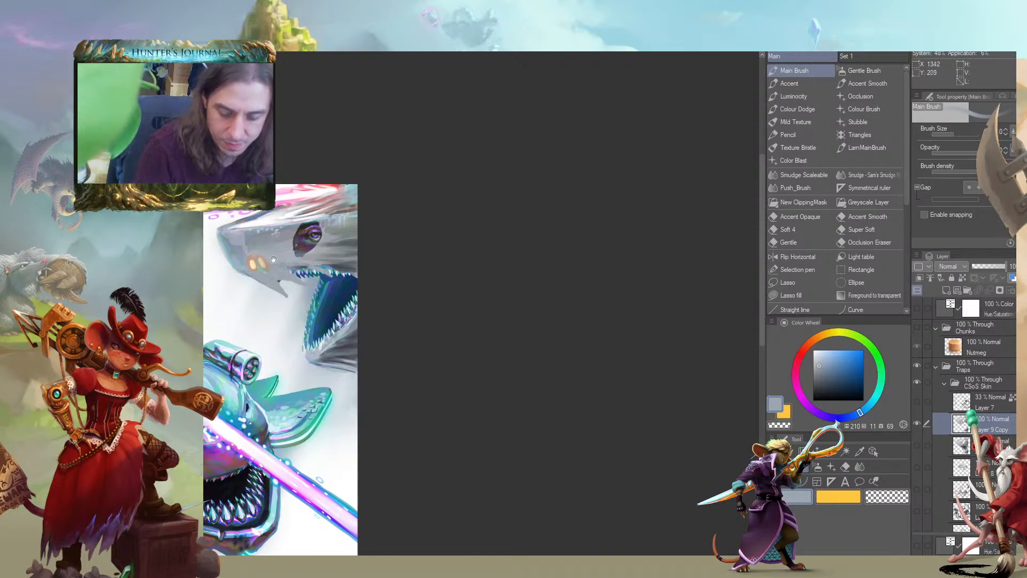
pyautogui.scroll(-1, 286, 257)
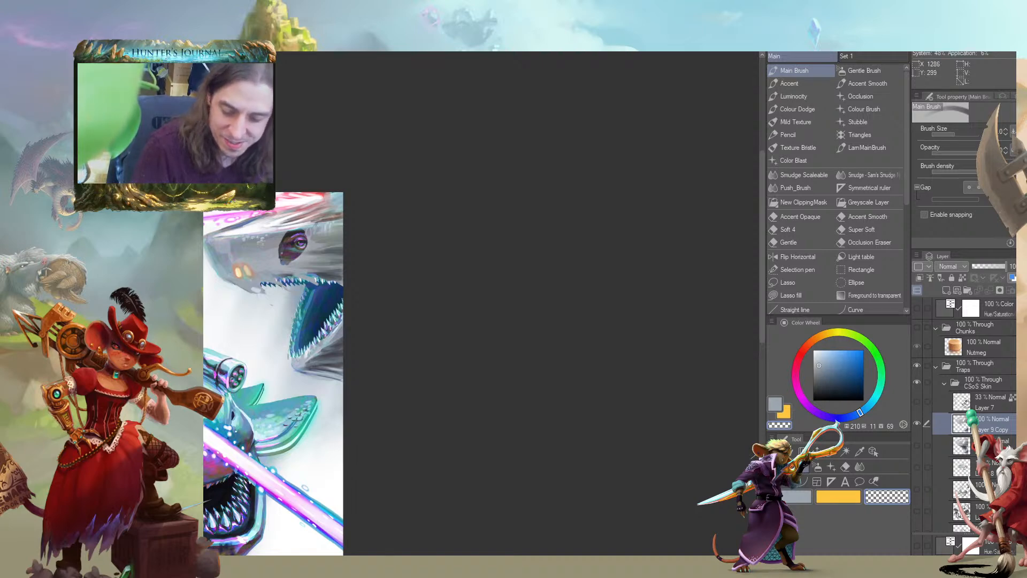
pyautogui.moveTo(203, 289); pyautogui.dragTo(365, 265)
pyautogui.moveTo(318, 314)
pyautogui.mouseDown()
pyautogui.moveTo(314, 301)
pyautogui.moveTo(280, 295)
pyautogui.mouseUp()
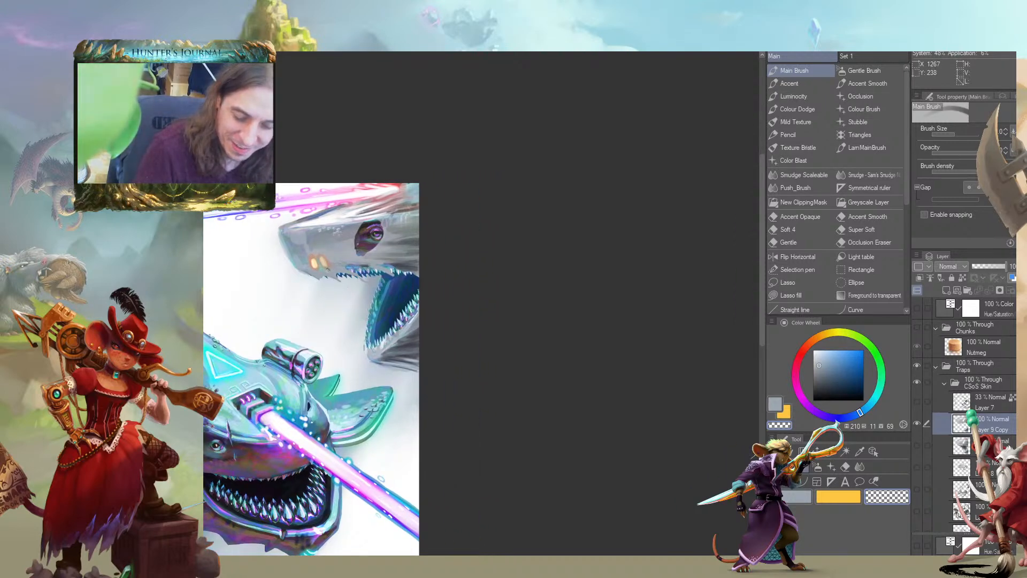
pyautogui.moveTo(284, 279)
pyautogui.mouseDown()
pyautogui.moveTo(232, 279)
pyautogui.moveTo(404, 279)
pyautogui.moveTo(376, 297)
pyautogui.moveTo(279, 296)
pyautogui.moveTo(250, 290)
pyautogui.moveTo(412, 298)
pyautogui.moveTo(421, 287)
pyautogui.mouseUp()
# Refine the sheet's edge around the lower jaw and teeth, alternating between the blue-grey and the transparent colour
pyautogui.press('c')
pyautogui.press('c')
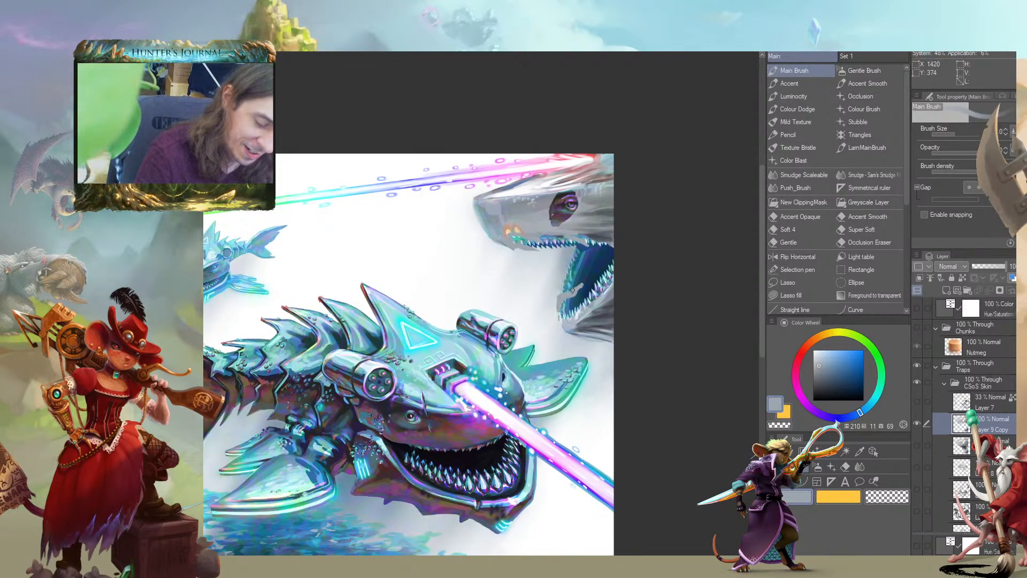
pyautogui.press('c')
pyautogui.moveTo(583, 284); pyautogui.dragTo(567, 302)
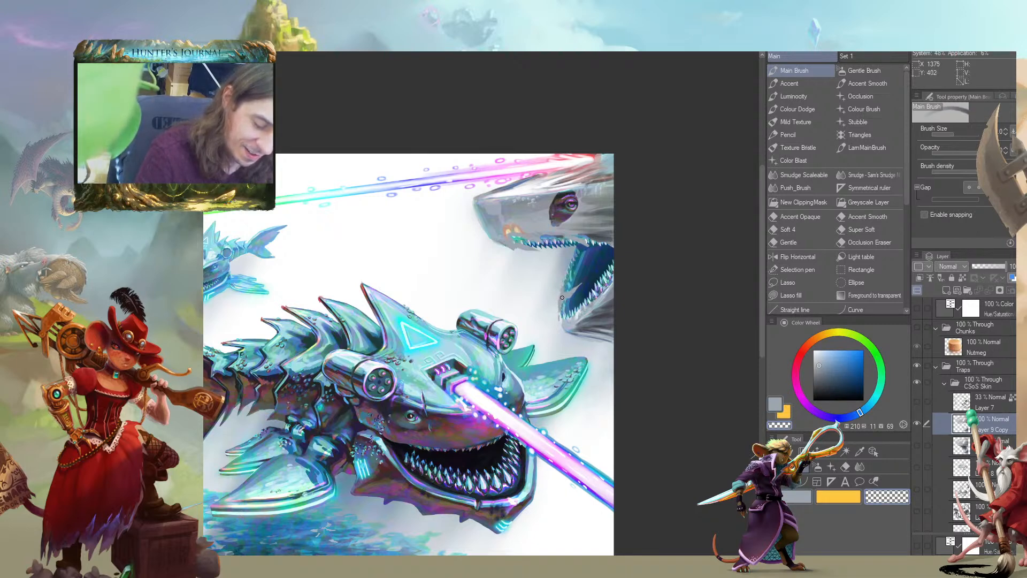
pyautogui.press('c')
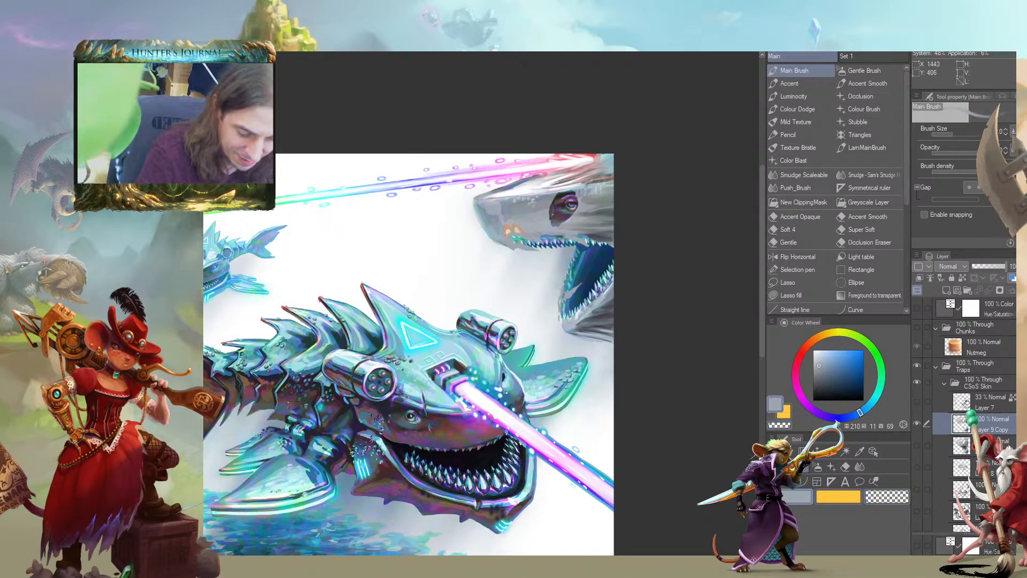
pyautogui.press('c')
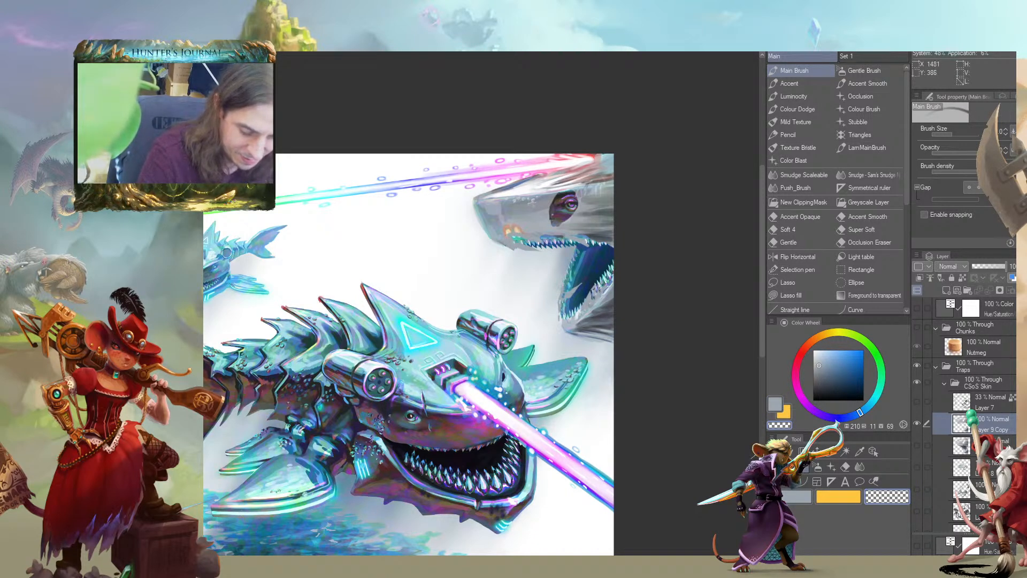
# Examine the large creature's open-mouthed sheet version within the whole illustration and up close
pyautogui.moveTo(445, 269); pyautogui.dragTo(319, 282)
pyautogui.hotkey('ctrl', '-')
pyautogui.moveTo(336, 371); pyautogui.dragTo(395, 389)
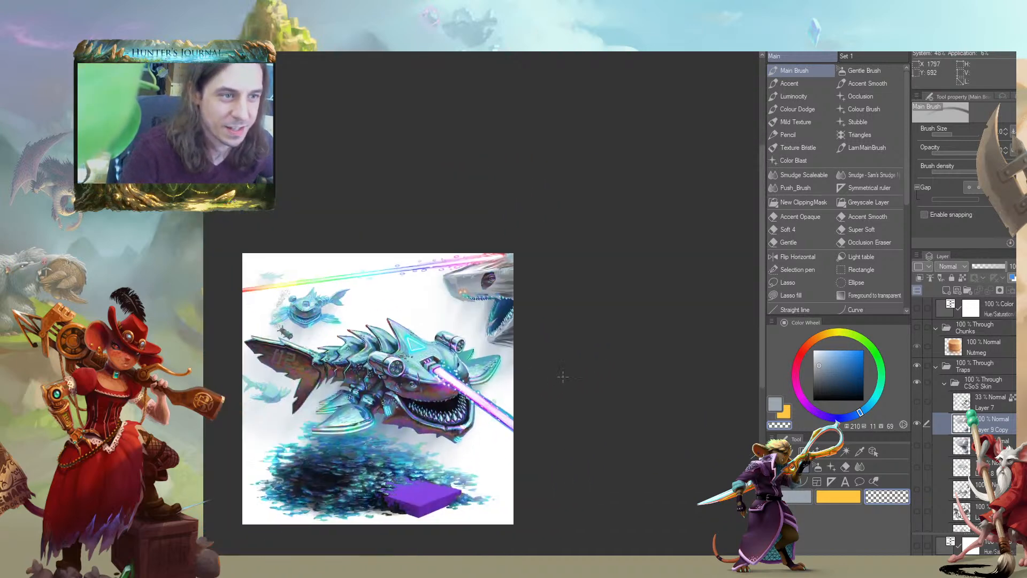
pyautogui.moveTo(278, 316); pyautogui.dragTo(331, 263)
pyautogui.scroll(-3, 291, 268)
pyautogui.moveTo(246, 362); pyautogui.dragTo(324, 375)
pyautogui.scroll(2, 325, 386)
pyautogui.scroll(2, 326, 387)
pyautogui.moveTo(438, 209); pyautogui.dragTo(353, 420)
pyautogui.scroll(1, 449, 273)
pyautogui.moveTo(450, 272); pyautogui.dragTo(371, 367)
# Sample pure white, enlarge the brush and paint highlights on the sheet above and behind the large creature's eye
pyautogui.press('c')
pyautogui.keyDown('alt'); pyautogui.click(610, 264); pyautogui.keyUp('alt')
pyautogui.press(']')
pyautogui.press(']')
pyautogui.moveTo(567, 282)
pyautogui.mouseDown()
pyautogui.moveTo(629, 274)
pyautogui.moveTo(569, 285)
pyautogui.moveTo(567, 273)
pyautogui.moveTo(626, 291)
pyautogui.mouseUp()
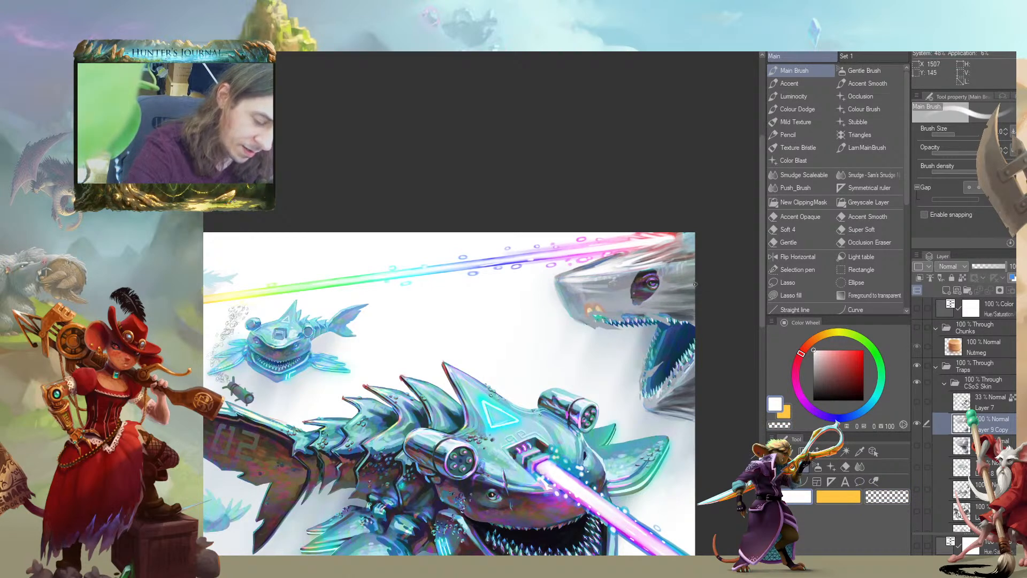
pyautogui.moveTo(662, 268); pyautogui.dragTo(692, 263)
pyautogui.moveTo(658, 268); pyautogui.dragTo(693, 251)
# Compare the open-mouthed copy with the original closed sheet at full-canvas view by toggling the two layers' visibility
pyautogui.moveTo(563, 262); pyautogui.dragTo(407, 259)
pyautogui.scroll(-4, 407, 260)
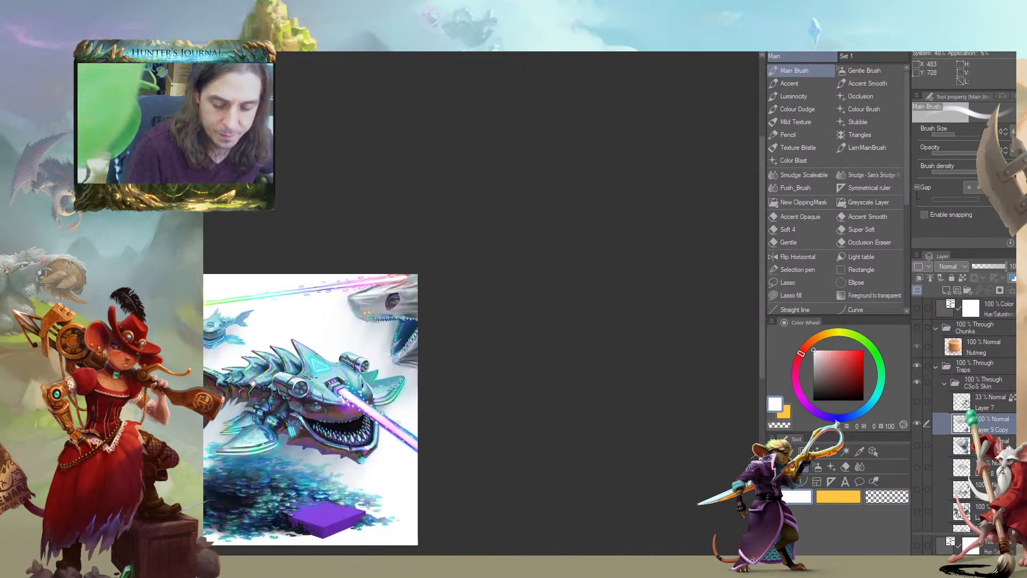
pyautogui.moveTo(297, 353); pyautogui.dragTo(286, 334)
pyautogui.click(917, 423)
pyautogui.click(917, 445)
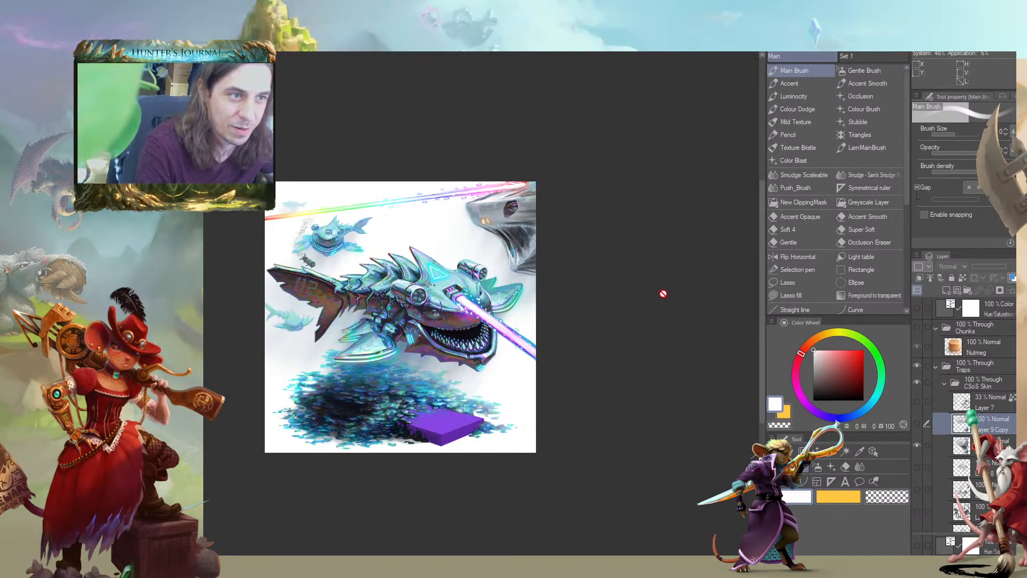
pyautogui.click(917, 444)
pyautogui.click(917, 423)
pyautogui.moveTo(240, 332)
pyautogui.mouseDown()
pyautogui.moveTo(297, 358)
pyautogui.moveTo(289, 390)
pyautogui.mouseUp()
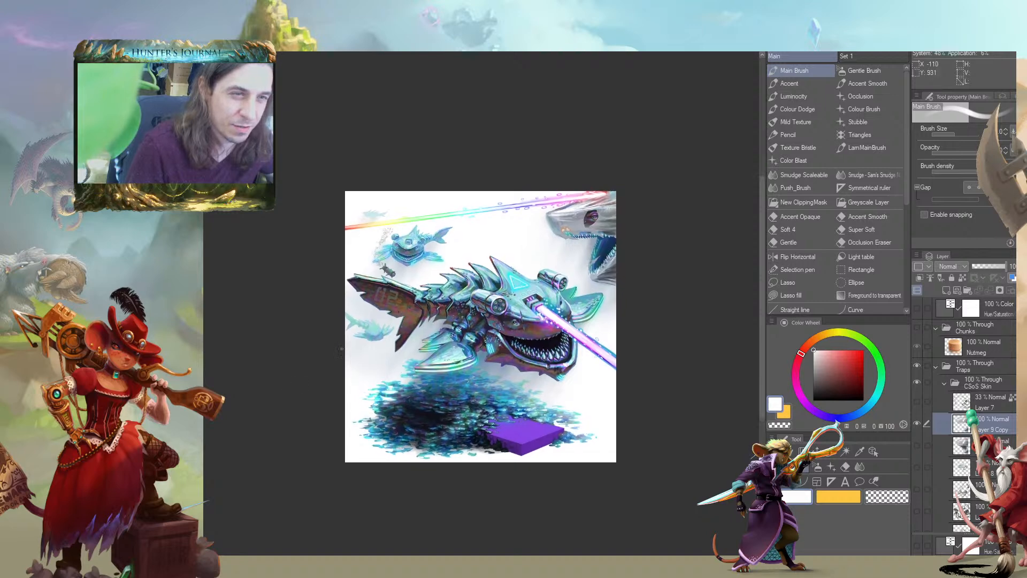
# Return to the original closed-sheet version, showing and selecting its layer with Layer 9 Copy hidden
pyautogui.click(917, 445)
pyautogui.click(945, 444)
pyautogui.moveTo(558, 253); pyautogui.dragTo(434, 257)
pyautogui.hotkey('ctrl', '+')
pyautogui.hotkey('ctrl', '+')
pyautogui.moveTo(582, 166); pyautogui.dragTo(285, 307)
# Shrink the brush, sample a blue-grey, hue 210, saturation 23, brightness 69, and paint folds over the sheet's mouth and lower jaw
pyautogui.press('c')
pyautogui.press('[')
pyautogui.press('[')
pyautogui.keyDown('alt'); pyautogui.click(343, 288); pyautogui.keyUp('alt')
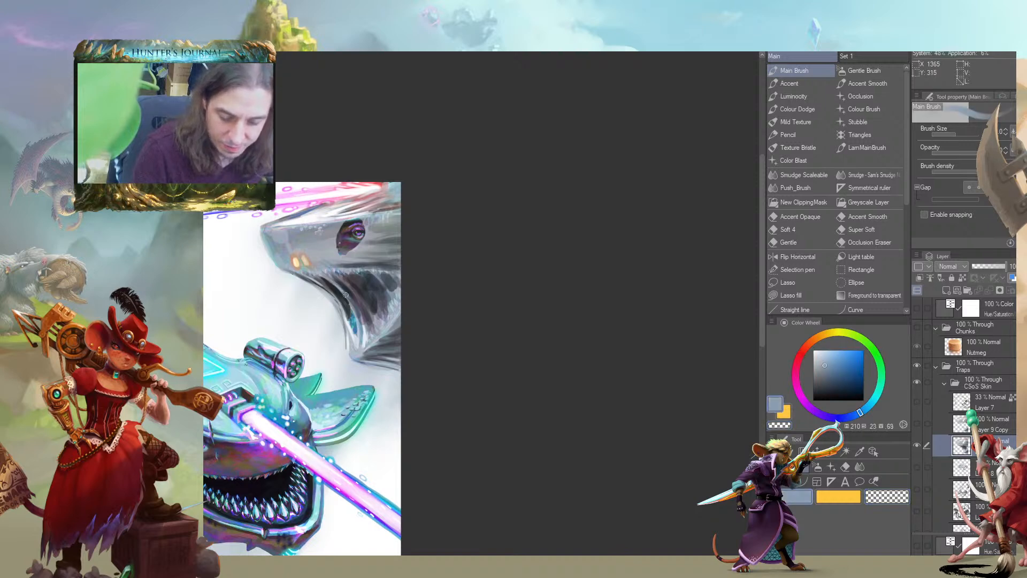
pyautogui.moveTo(338, 279); pyautogui.dragTo(368, 320)
pyautogui.moveTo(351, 281); pyautogui.dragTo(370, 309)
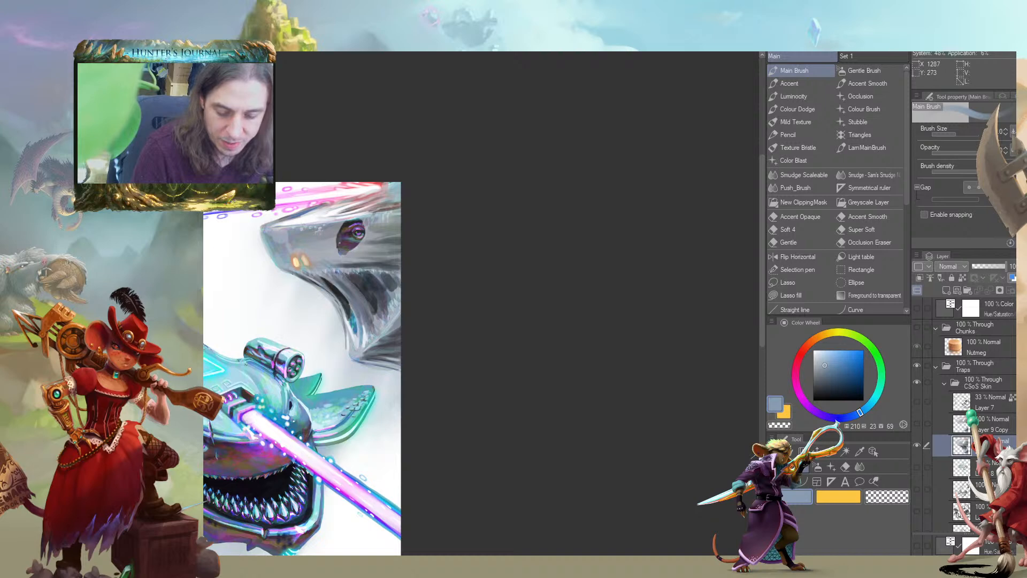
# Sample a near-black, hue 120, saturation 3, brightness 15, and darken the narrow opening along the front of the large creature's jaw
pyautogui.keyDown('alt'); pyautogui.click(343, 294); pyautogui.keyUp('alt')
pyautogui.moveTo(343, 298); pyautogui.dragTo(354, 329)
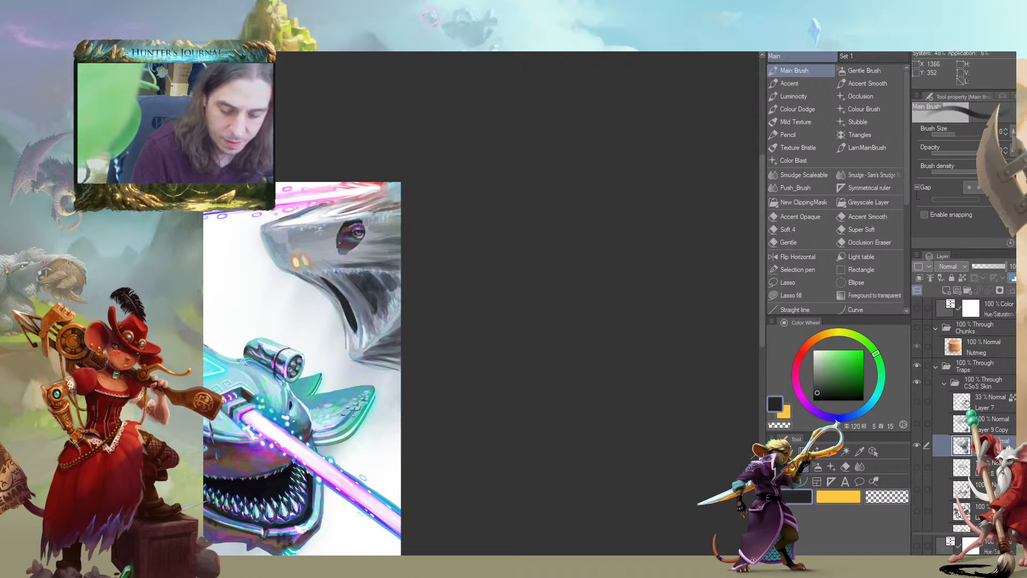
pyautogui.moveTo(256, 264)
pyautogui.mouseDown()
pyautogui.moveTo(377, 290)
pyautogui.moveTo(388, 270)
pyautogui.mouseUp()
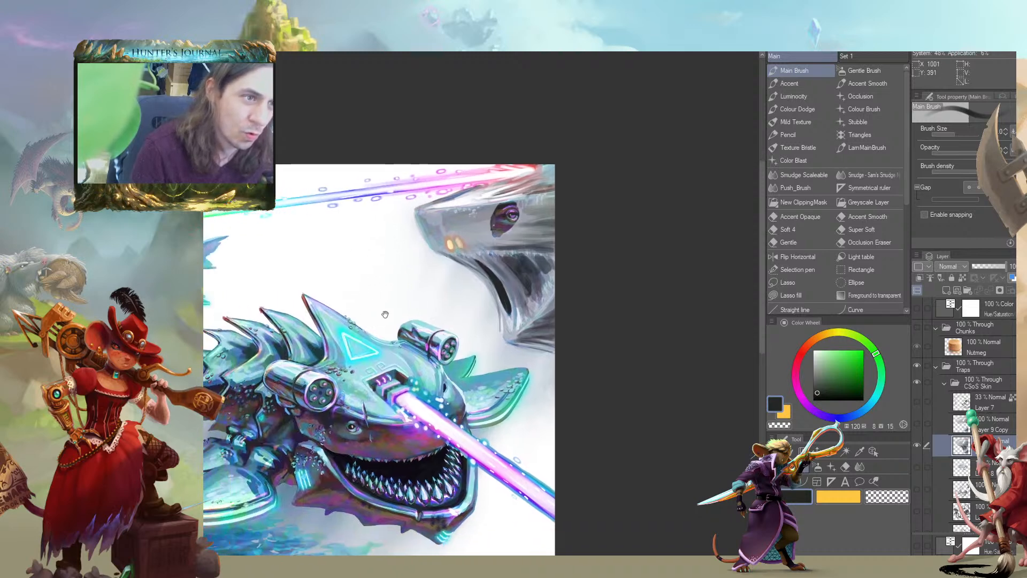
pyautogui.moveTo(422, 323); pyautogui.dragTo(425, 300)
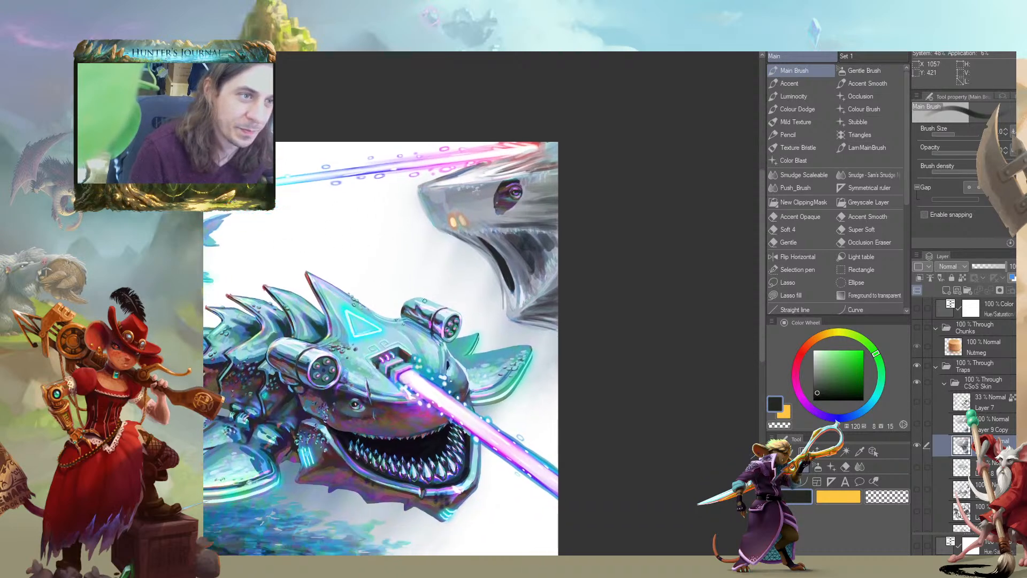
# Touch up the jaw folds with purple-grey, hue 247, saturation 21, brightness 51, and darken the eye hole with near-black, hue 120, saturation 3, brightness 15
pyautogui.keyDown('alt'); pyautogui.click(509, 279); pyautogui.keyUp('alt')
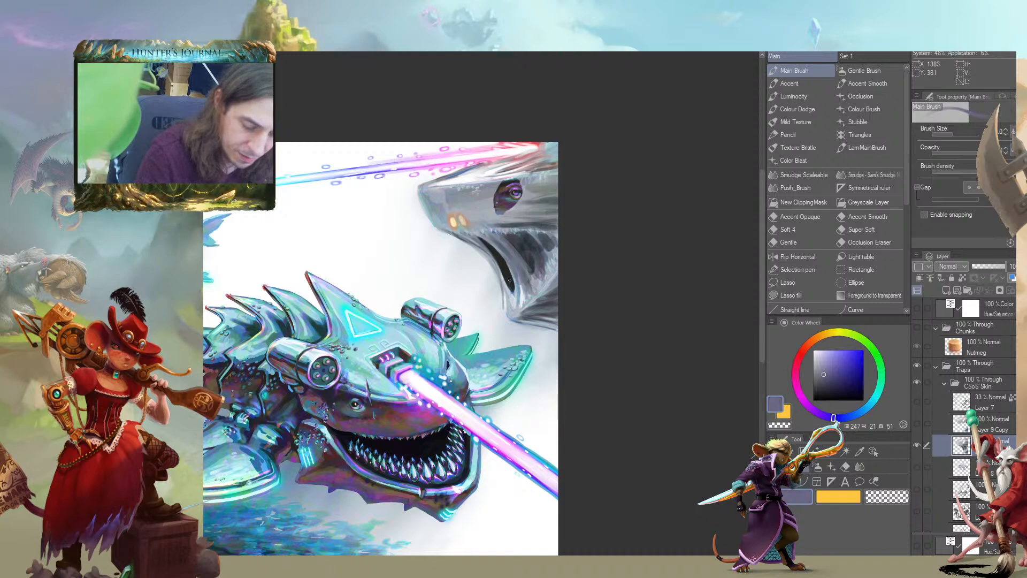
pyautogui.moveTo(494, 260); pyautogui.dragTo(466, 250)
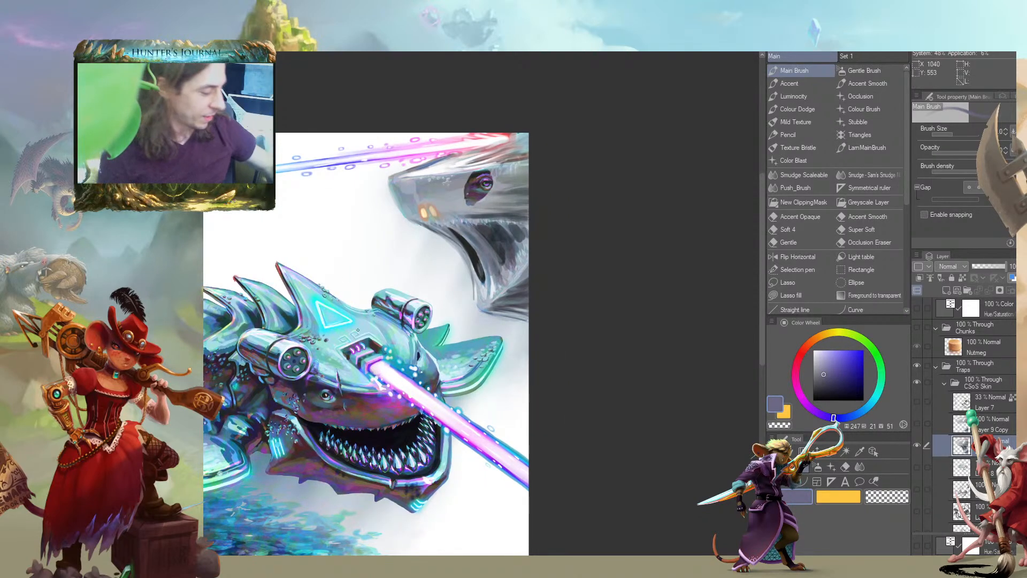
pyautogui.keyDown('alt'); pyautogui.click(473, 241); pyautogui.keyUp('alt')
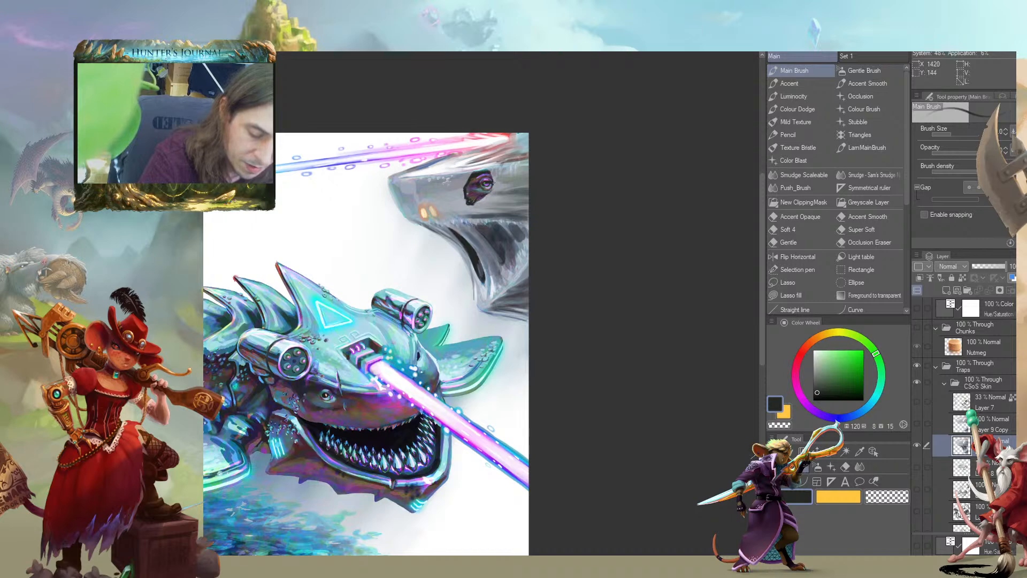
pyautogui.moveTo(454, 180)
pyautogui.mouseDown()
pyautogui.moveTo(448, 212)
pyautogui.moveTo(515, 204)
pyautogui.mouseUp()
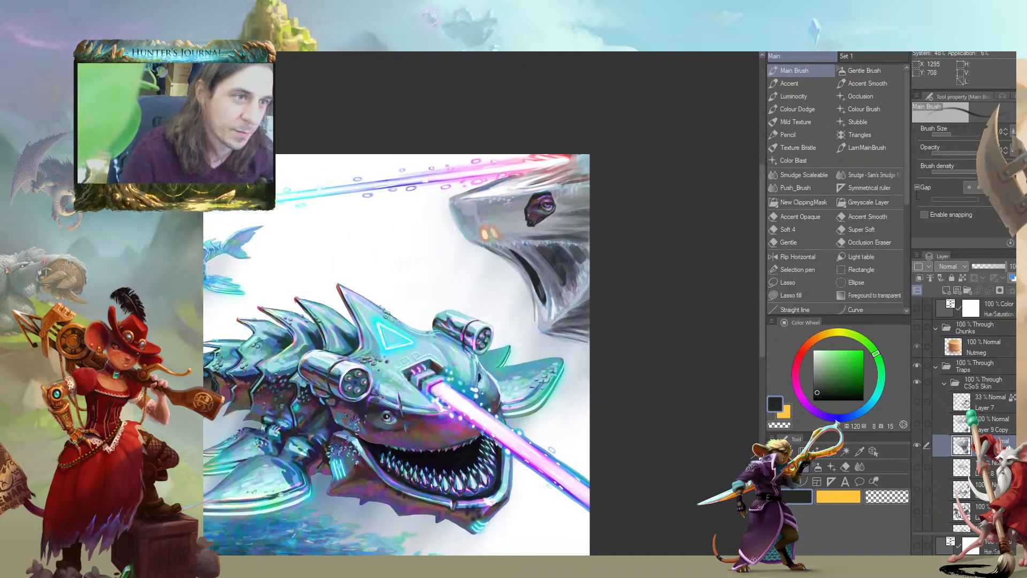
# Switch to the open-mouthed creature version, hiding the closed-sheet layer and showing and selecting Layer 9 Copy
pyautogui.scroll(-2, 361, 380)
pyautogui.moveTo(306, 371); pyautogui.dragTo(422, 337)
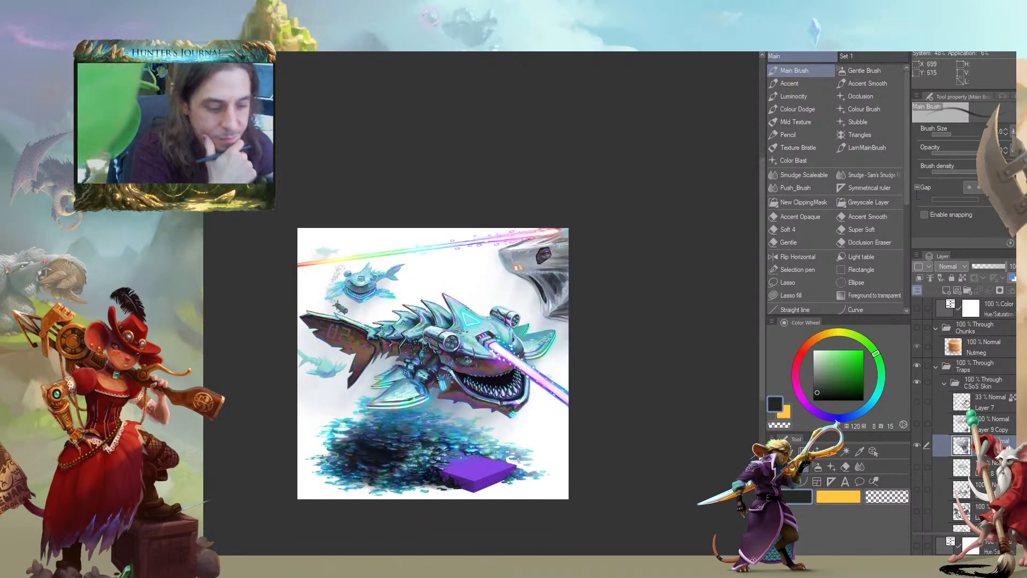
pyautogui.click(918, 441)
pyautogui.click(918, 428)
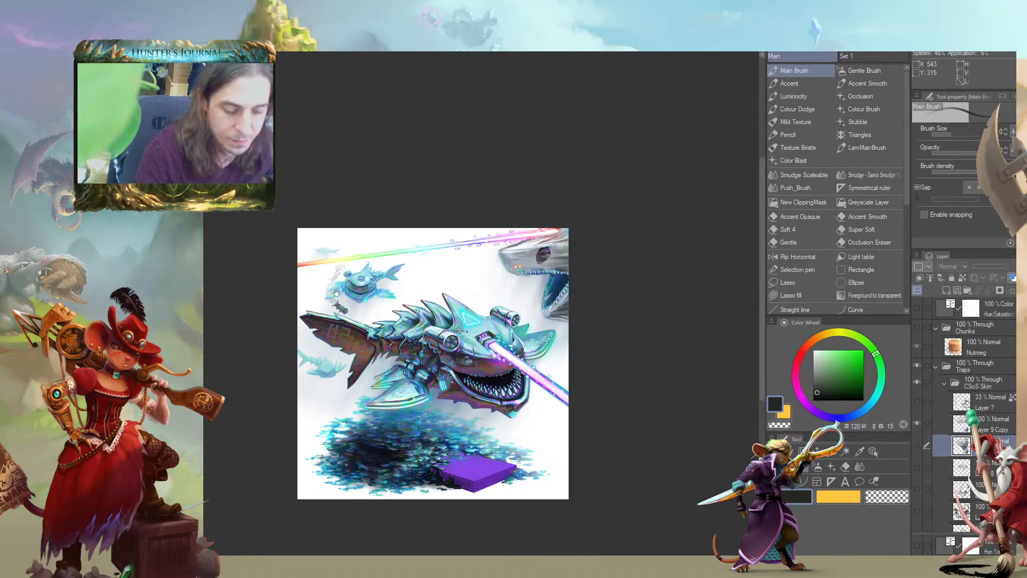
pyautogui.moveTo(356, 289); pyautogui.dragTo(367, 255)
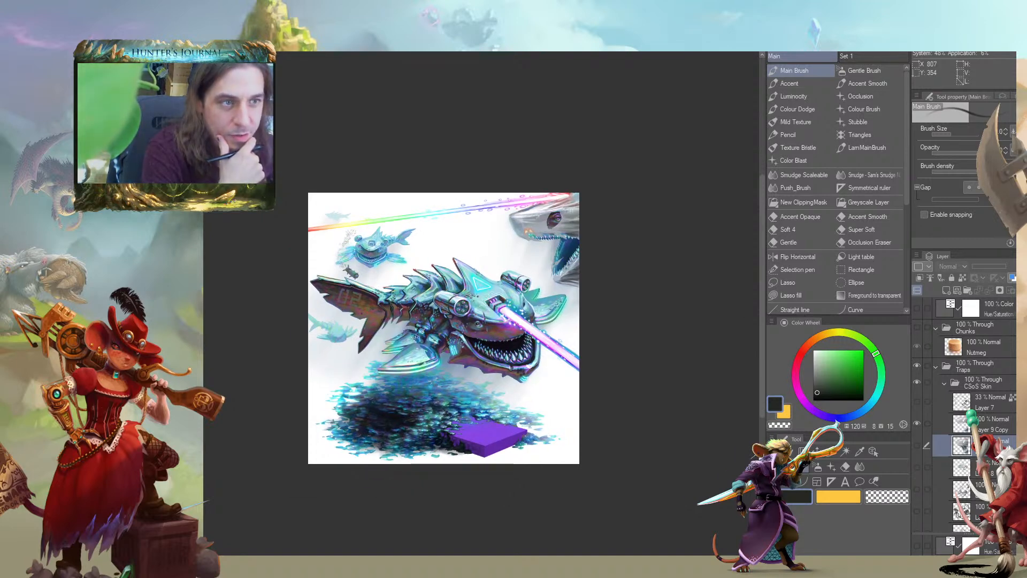
pyautogui.moveTo(558, 192); pyautogui.dragTo(573, 235)
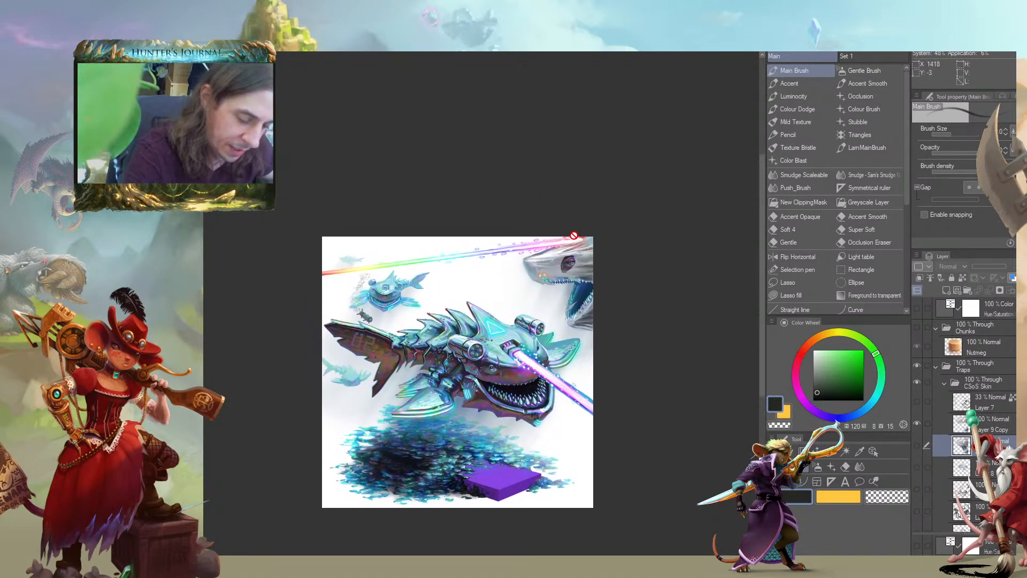
pyautogui.click(940, 428)
# Sample a dark blue-grey, hue 214, saturation 20, brightness 31, and paint dark strokes along the top of the large creature's head
pyautogui.moveTo(480, 229); pyautogui.dragTo(456, 243)
pyautogui.scroll(2, 510, 252)
pyautogui.scroll(2, 509, 257)
pyautogui.keyDown('alt'); pyautogui.click(650, 268); pyautogui.keyUp('alt')
pyautogui.keyDown('alt'); pyautogui.click(641, 380); pyautogui.keyUp('alt')
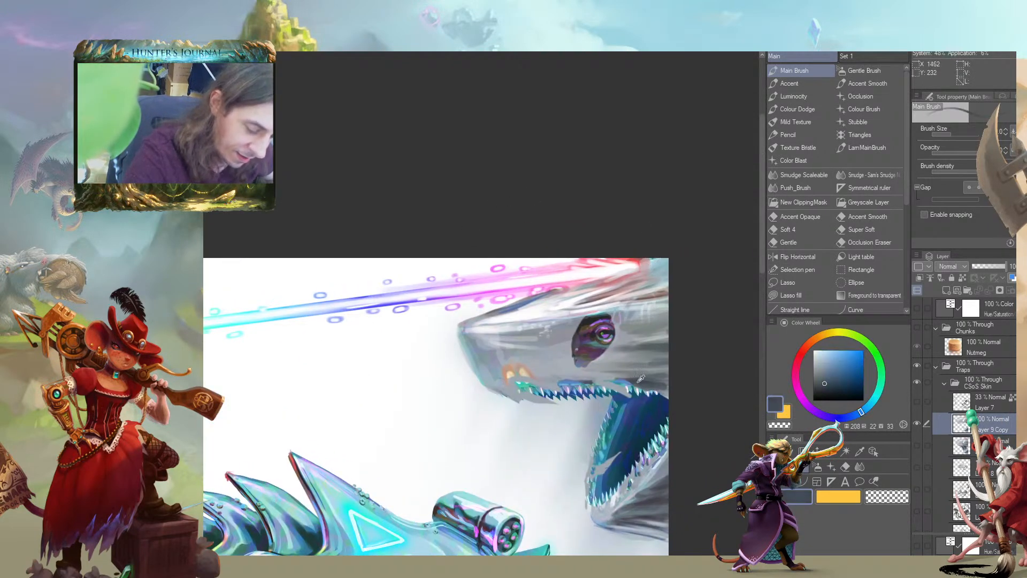
pyautogui.moveTo(619, 280)
pyautogui.mouseDown()
pyautogui.moveTo(644, 267)
pyautogui.moveTo(584, 287)
pyautogui.moveTo(636, 267)
pyautogui.moveTo(628, 282)
pyautogui.moveTo(647, 256)
pyautogui.mouseUp()
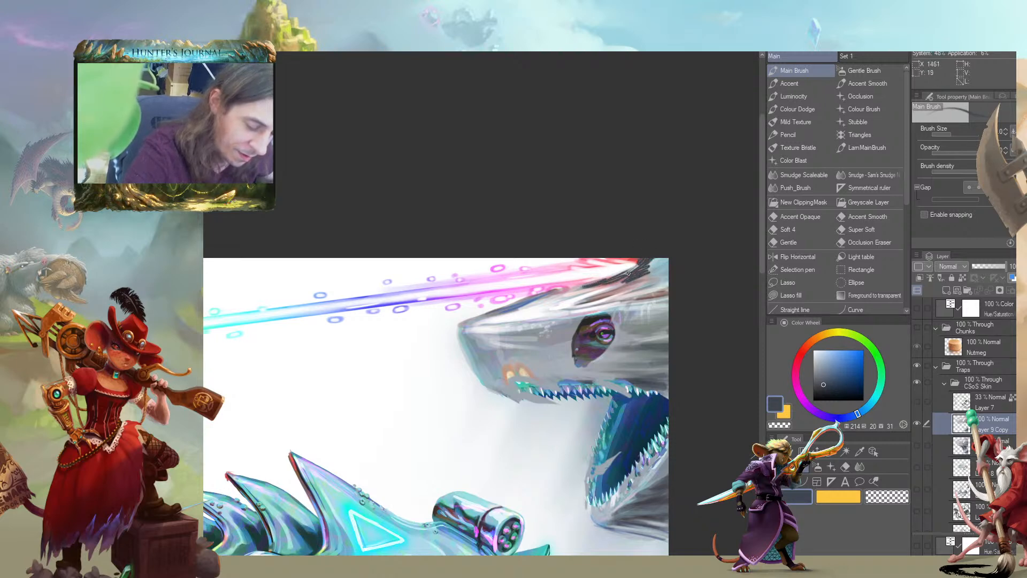
pyautogui.moveTo(588, 285); pyautogui.dragTo(577, 289)
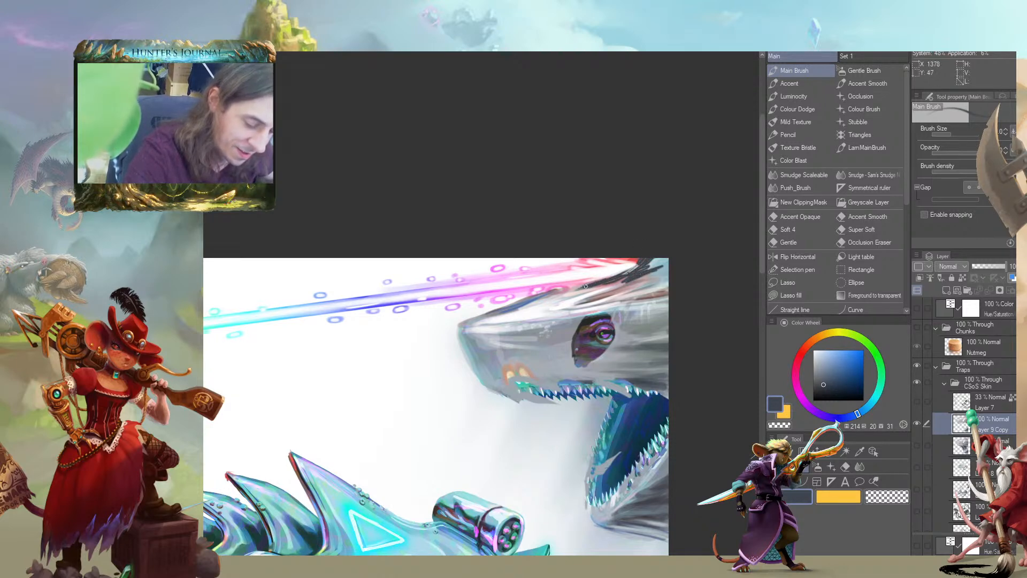
# Pick a near-black maroon, hue 344, saturation 84, brightness 12, and darken the spot where the beam meets the large creature's head
pyautogui.moveTo(626, 246); pyautogui.dragTo(562, 234)
pyautogui.click(797, 364)
pyautogui.click(856, 394)
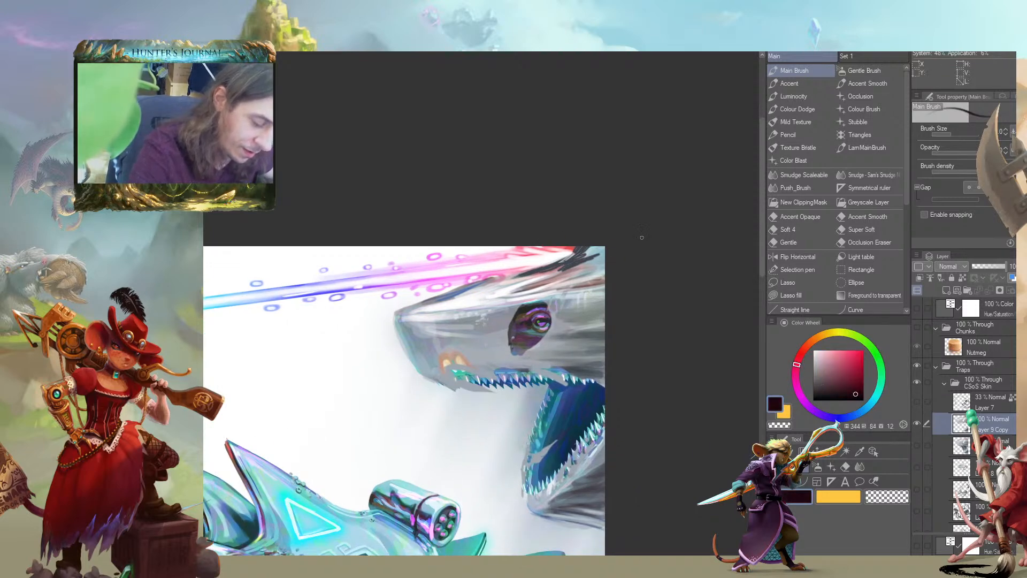
pyautogui.moveTo(581, 247); pyautogui.dragTo(574, 257)
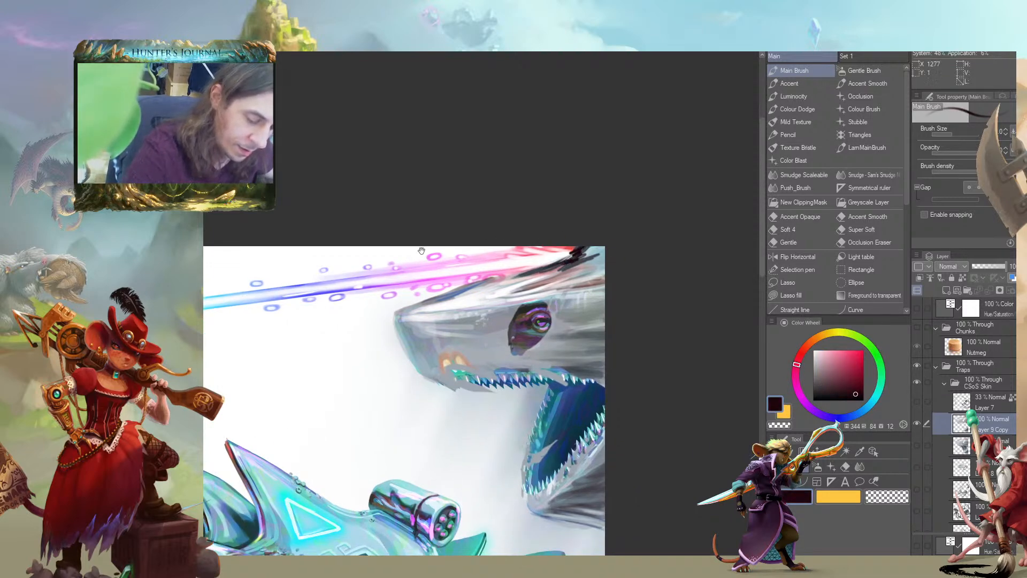
# Duplicate the main armored shark's layer and hide the original beneath the copy
pyautogui.moveTo(452, 250); pyautogui.dragTo(434, 166)
pyautogui.scroll(-5, 946, 389)
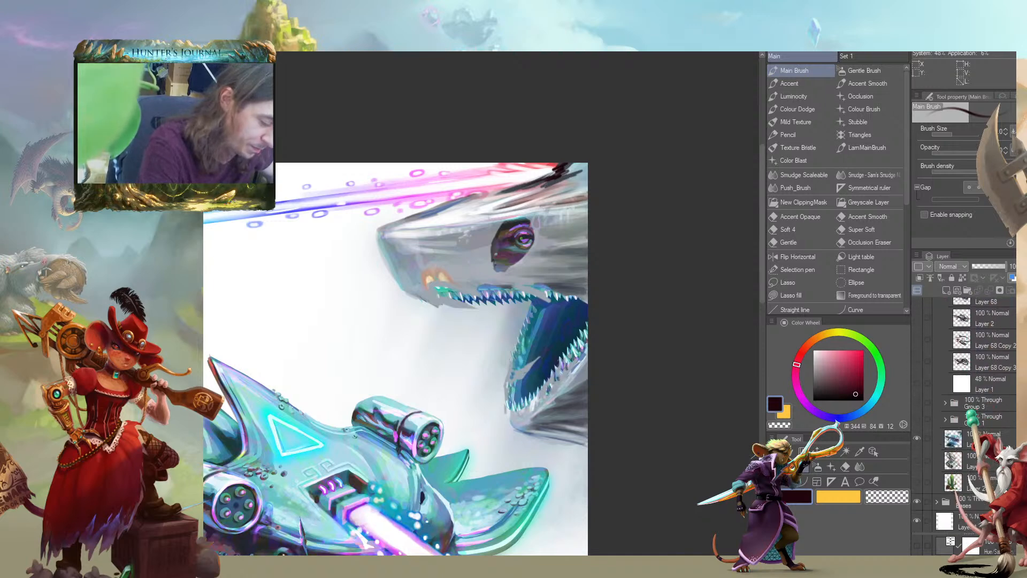
pyautogui.click(935, 441)
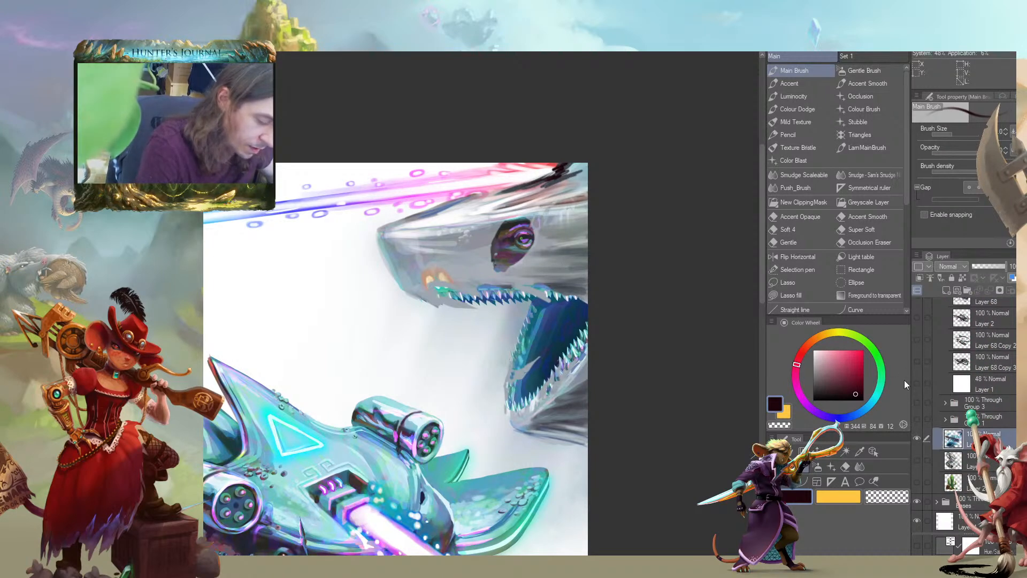
pyautogui.hotkey('ctrl', '0')
pyautogui.moveTo(937, 442); pyautogui.dragTo(946, 291)
pyautogui.click(918, 459)
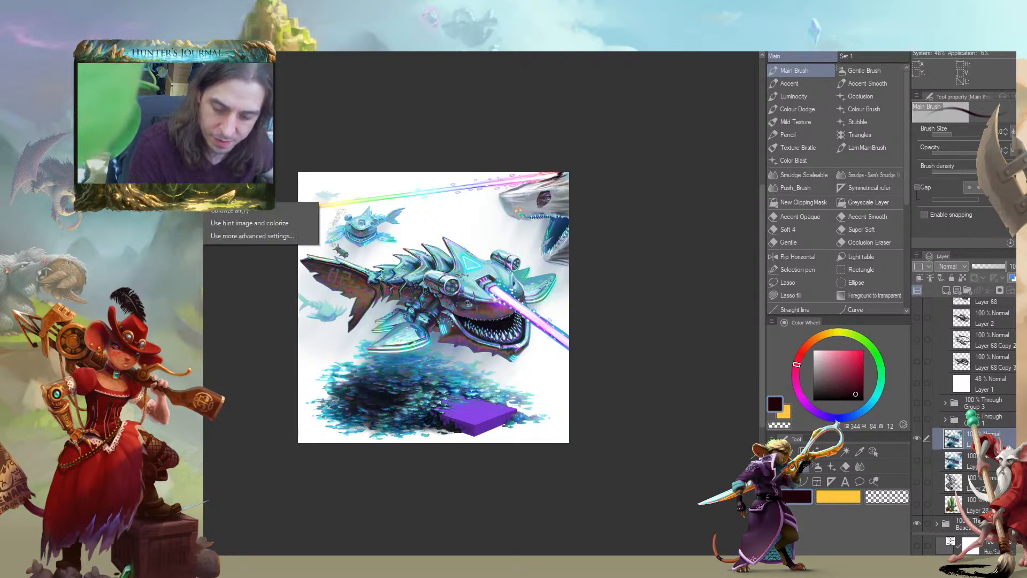
pyautogui.click(221, 223)
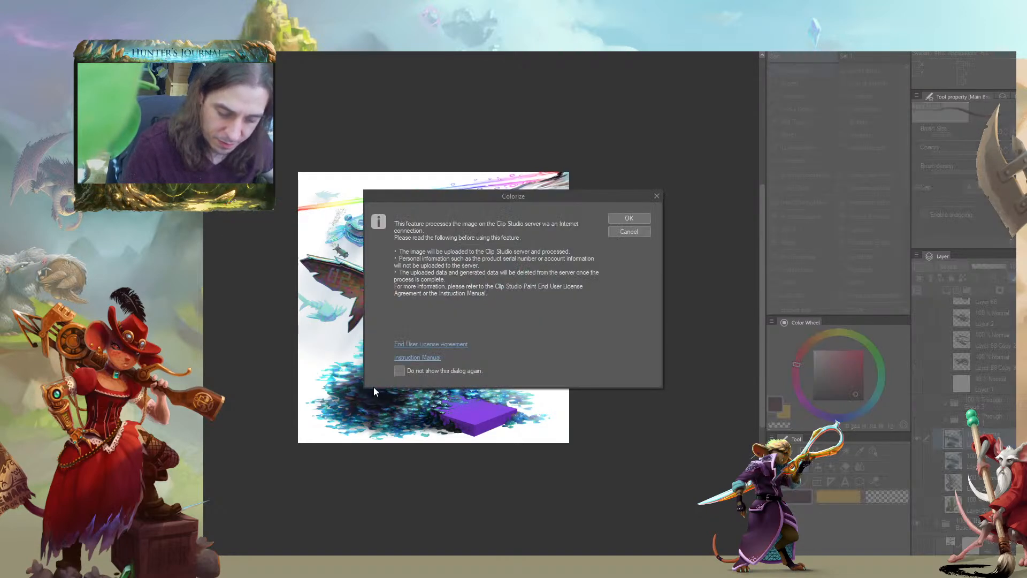
pyautogui.click(611, 230)
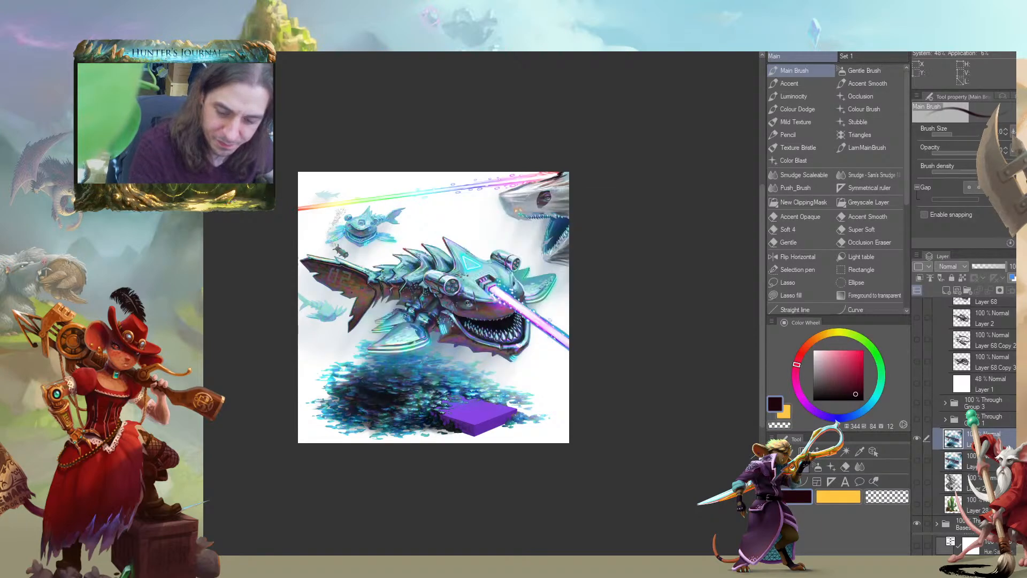
pyautogui.moveTo(193, 209)
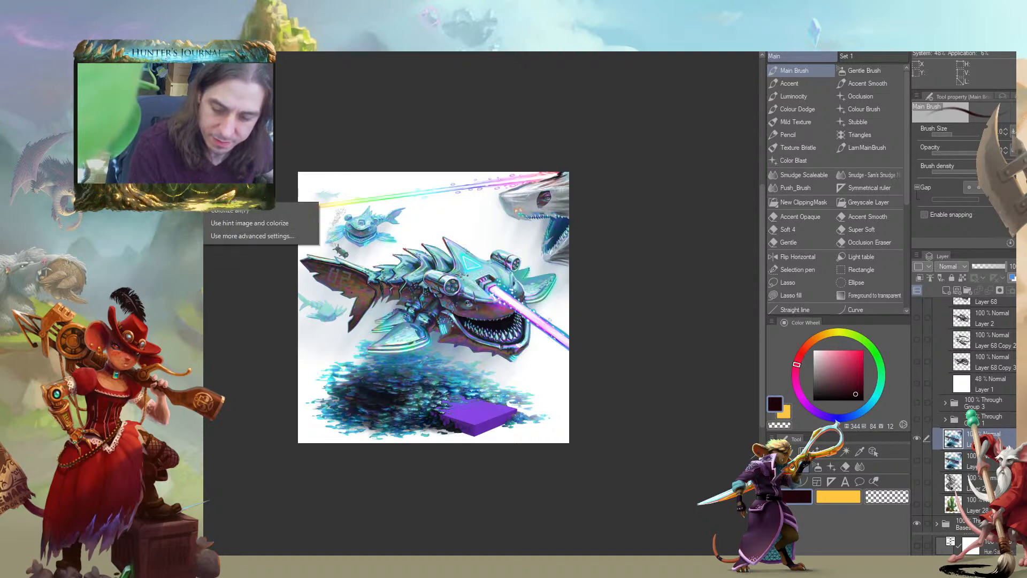
pyautogui.click(205, 290)
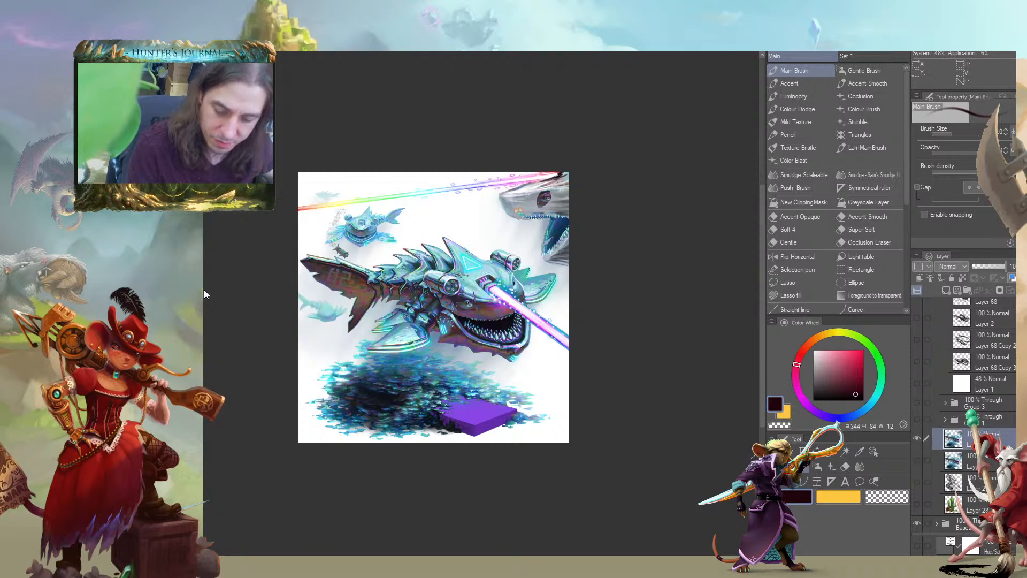
pyautogui.moveTo(324, 143); pyautogui.dragTo(293, 78)
pyautogui.moveTo(350, 110); pyautogui.dragTo(305, 110)
pyautogui.click(471, 105)
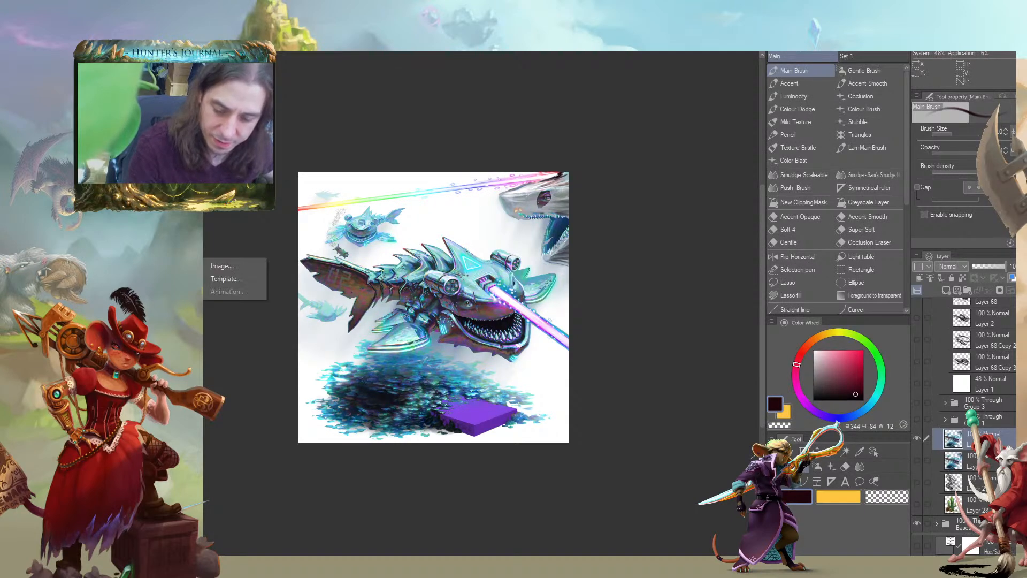
# Try a Tone Curve correction on the shark copy, lowering the blue channel's highlights to about half output and lifting its midtones
pyautogui.moveTo(166, 278)
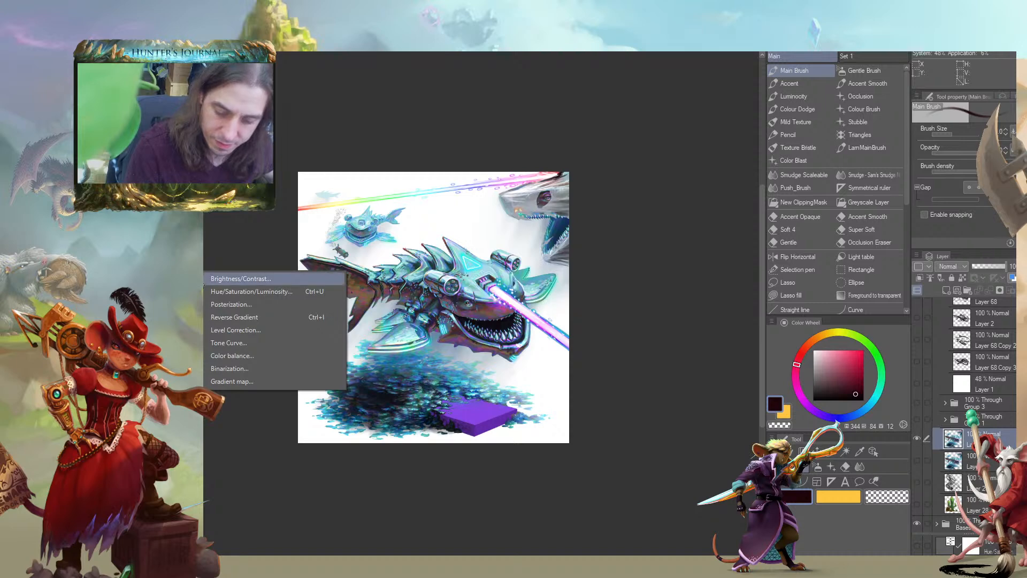
pyautogui.click(206, 342)
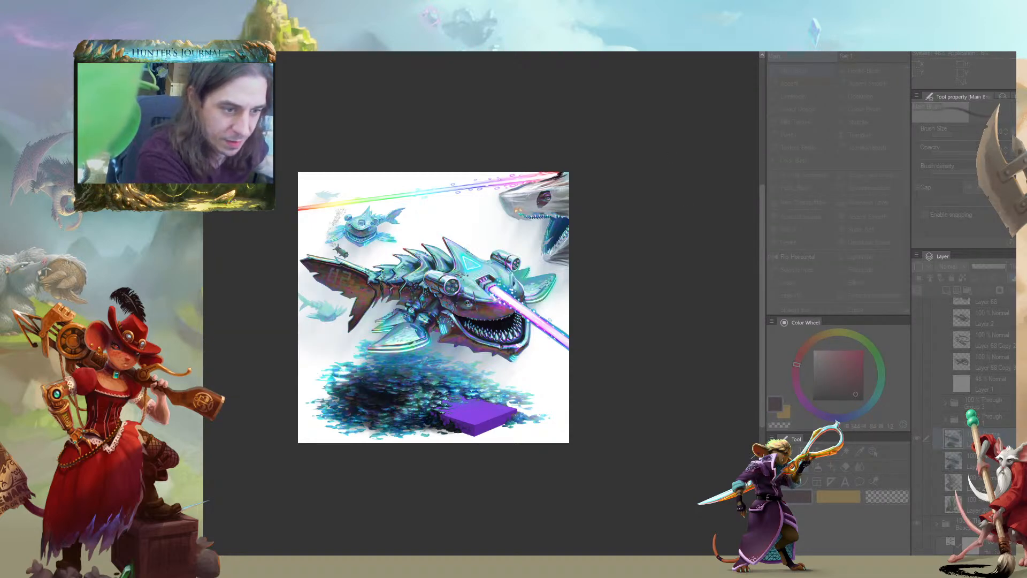
pyautogui.moveTo(107, 183); pyautogui.dragTo(686, 110)
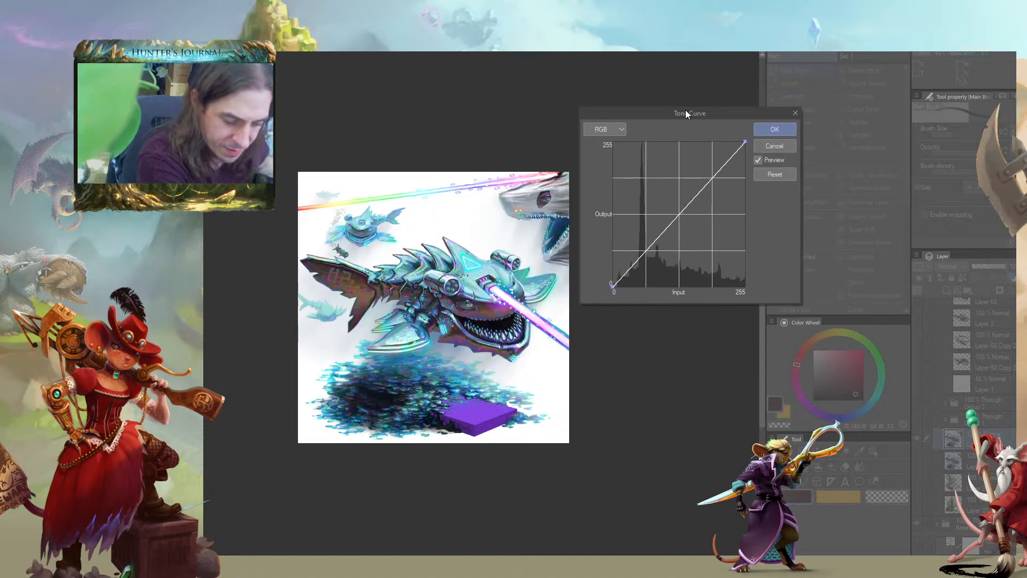
pyautogui.click(612, 132)
pyautogui.click(603, 171)
pyautogui.moveTo(745, 143); pyautogui.dragTo(753, 213)
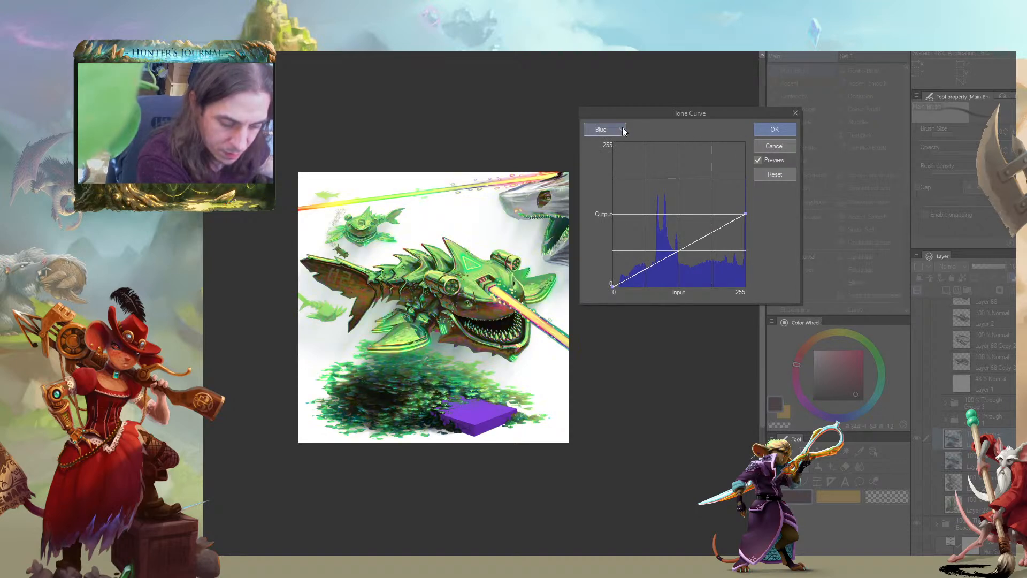
pyautogui.moveTo(701, 224); pyautogui.dragTo(704, 206)
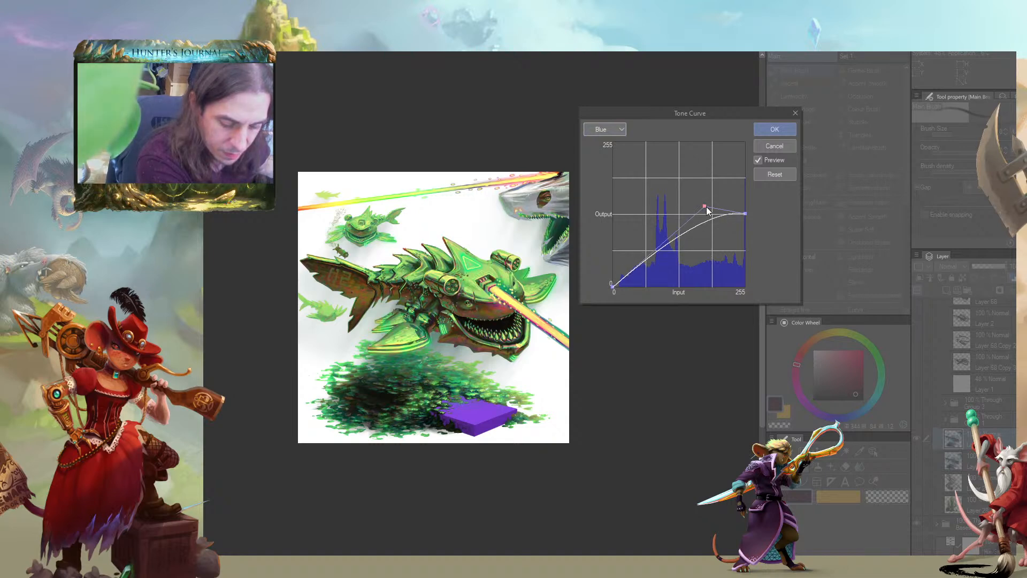
# Try lowering the green channel's highlights slightly and raising its midtones in the shark copy's Tone Curve
pyautogui.click(622, 130)
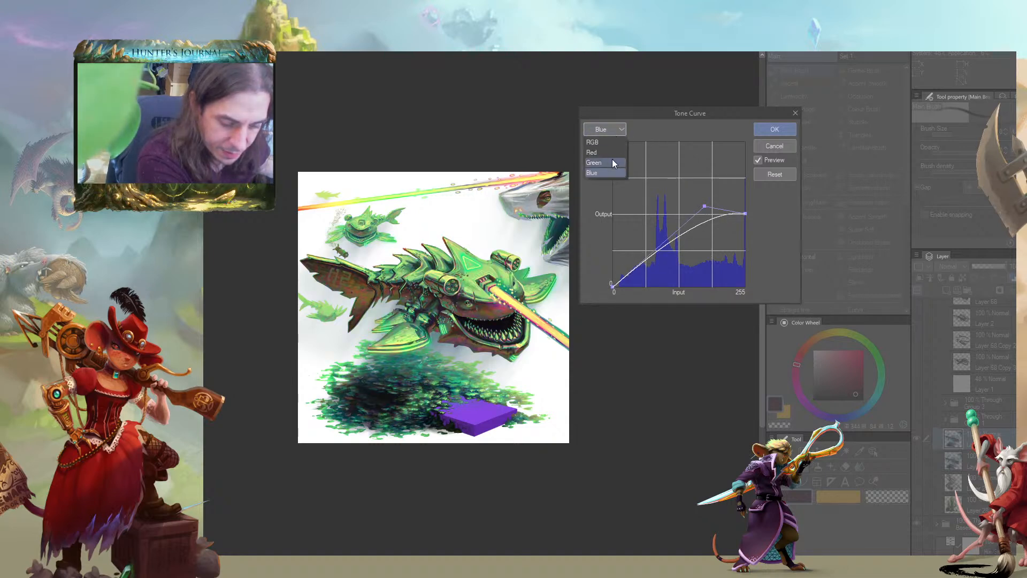
pyautogui.click(612, 159)
pyautogui.moveTo(744, 142); pyautogui.dragTo(747, 168)
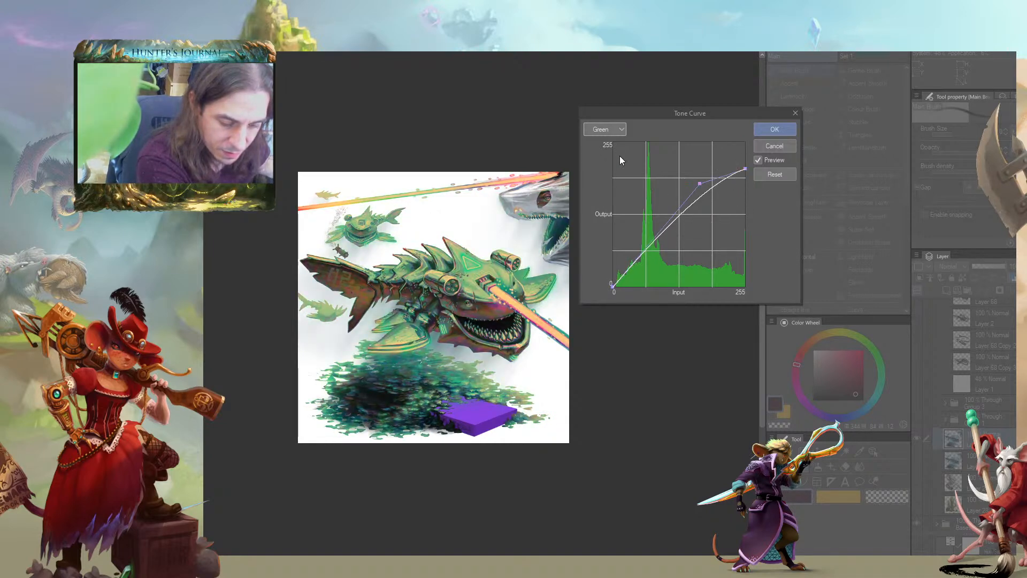
pyautogui.moveTo(653, 223); pyautogui.dragTo(736, 396)
pyautogui.moveTo(642, 179); pyautogui.dragTo(545, 200)
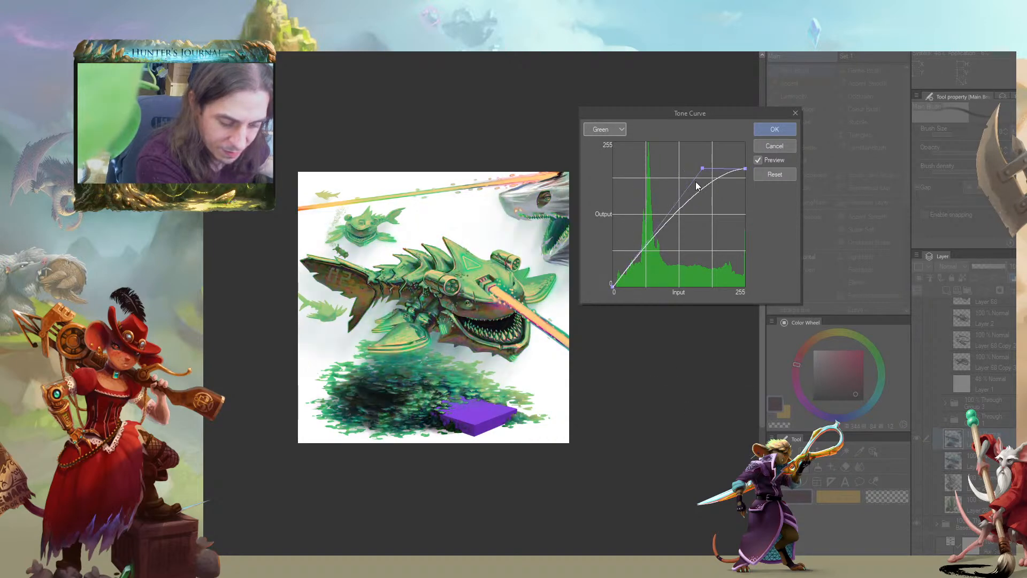
pyautogui.moveTo(702, 168); pyautogui.dragTo(675, 175)
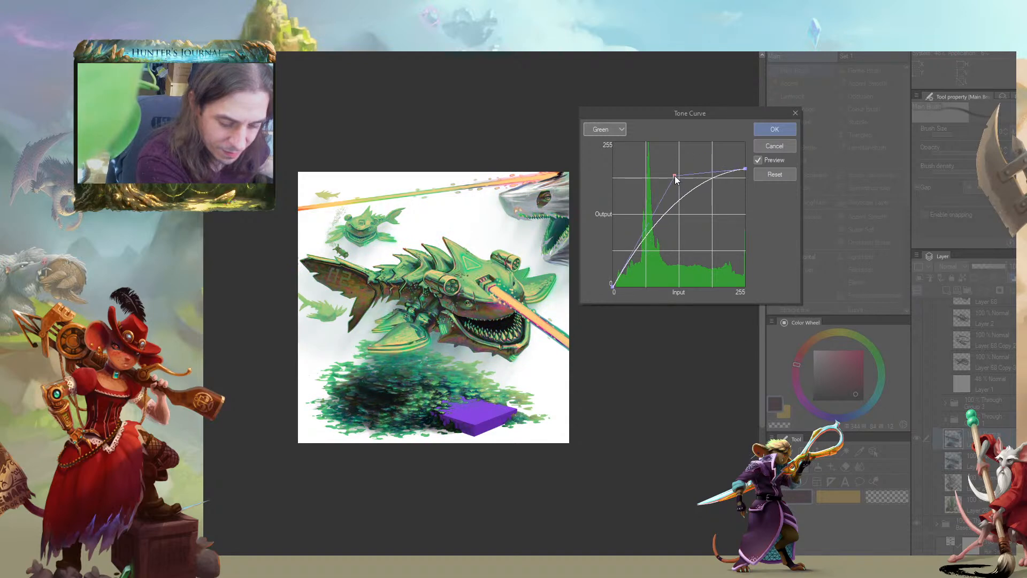
# Try raising the blue channel's highlights and midtones again, then discard the Tone Curve correction
pyautogui.click(613, 132)
pyautogui.click(608, 170)
pyautogui.moveTo(745, 214); pyautogui.dragTo(742, 162)
pyautogui.moveTo(705, 210); pyautogui.dragTo(663, 209)
pyautogui.moveTo(753, 162); pyautogui.dragTo(756, 173)
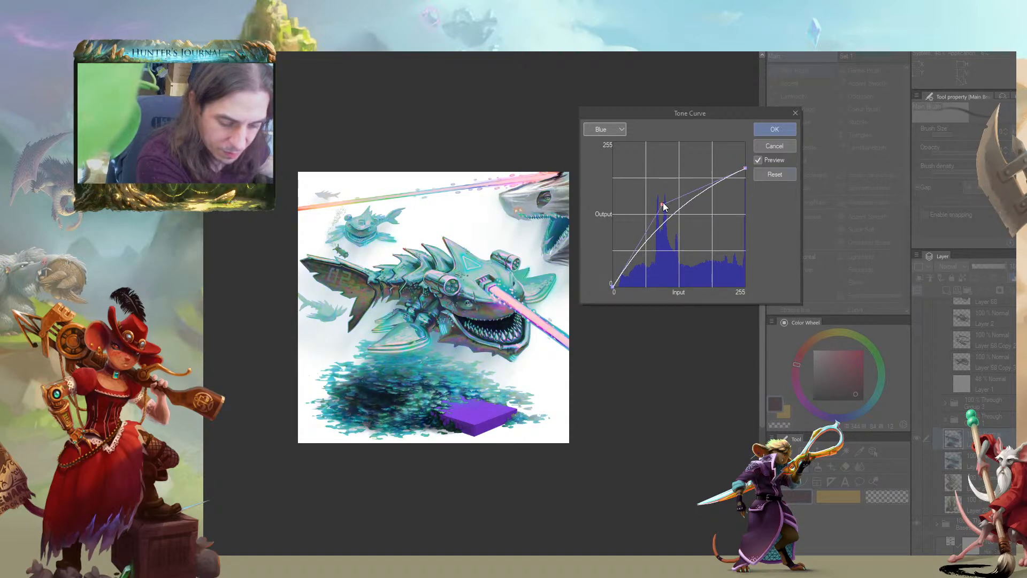
pyautogui.moveTo(664, 207); pyautogui.dragTo(677, 214)
pyautogui.click(774, 147)
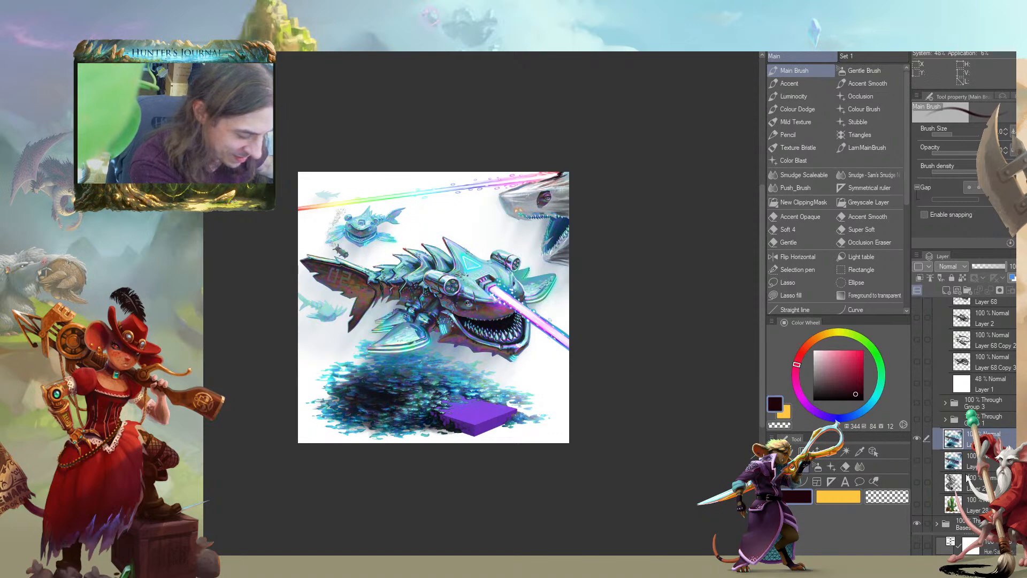
# Fill a new layer clipped to the shark copy with orange-red, hue 15, saturation 100, brightness 100, and set its blending mode to Hue
pyautogui.click(946, 292)
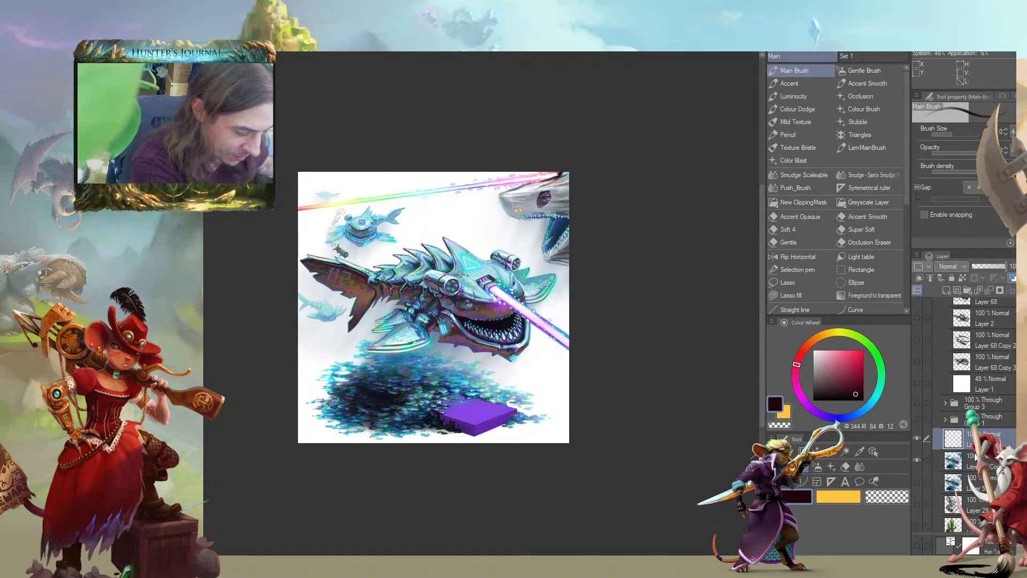
pyautogui.click(920, 278)
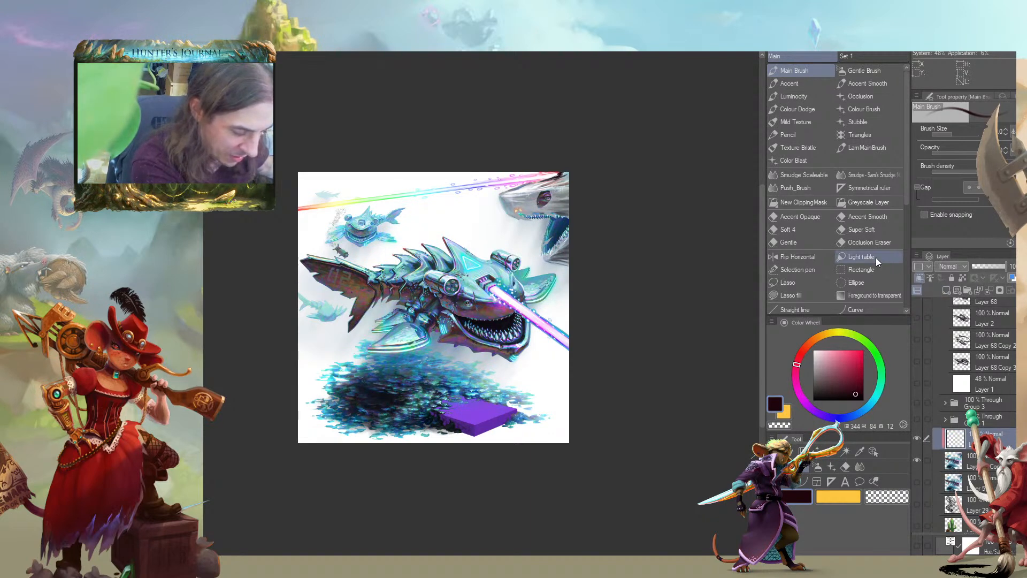
pyautogui.click(807, 344)
pyautogui.moveTo(854, 360); pyautogui.dragTo(875, 326)
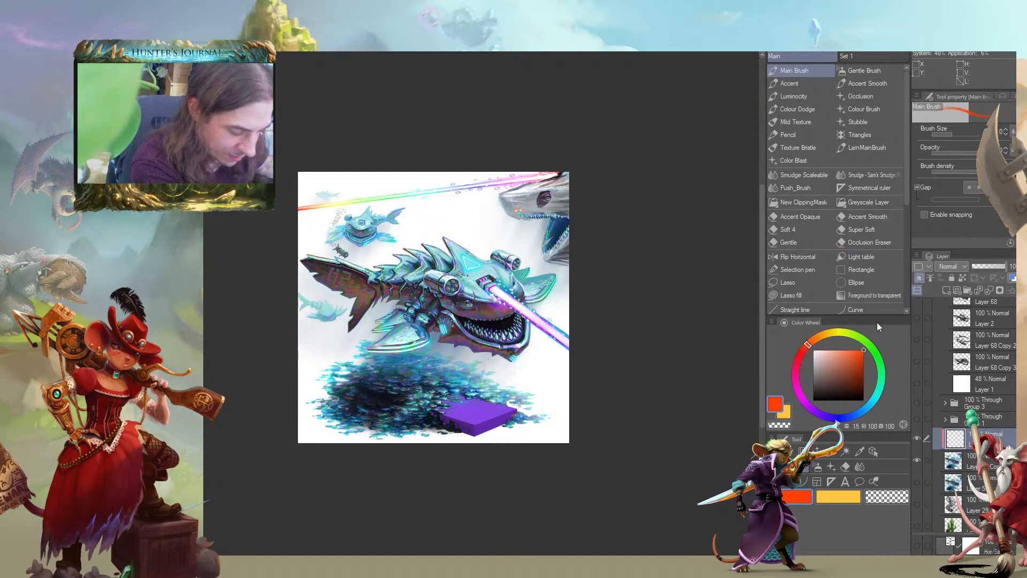
pyautogui.hotkey('alt', 'BackSpace')
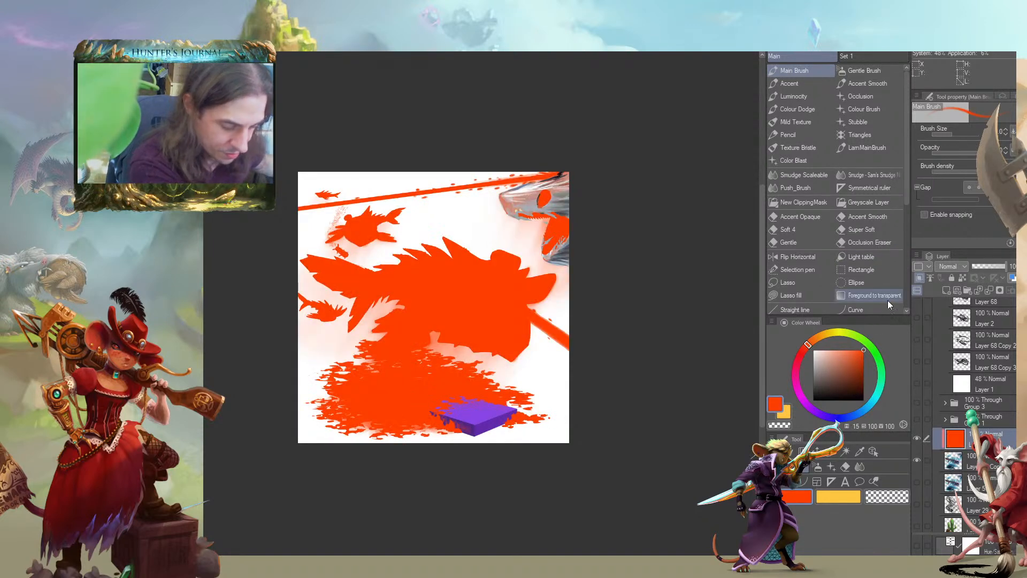
pyautogui.click(948, 266)
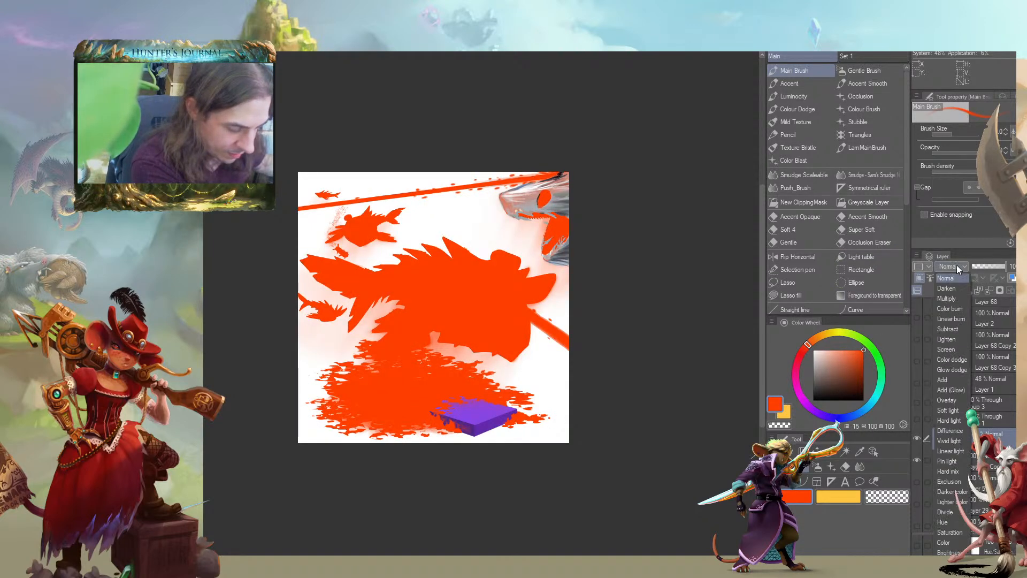
pyautogui.click(946, 521)
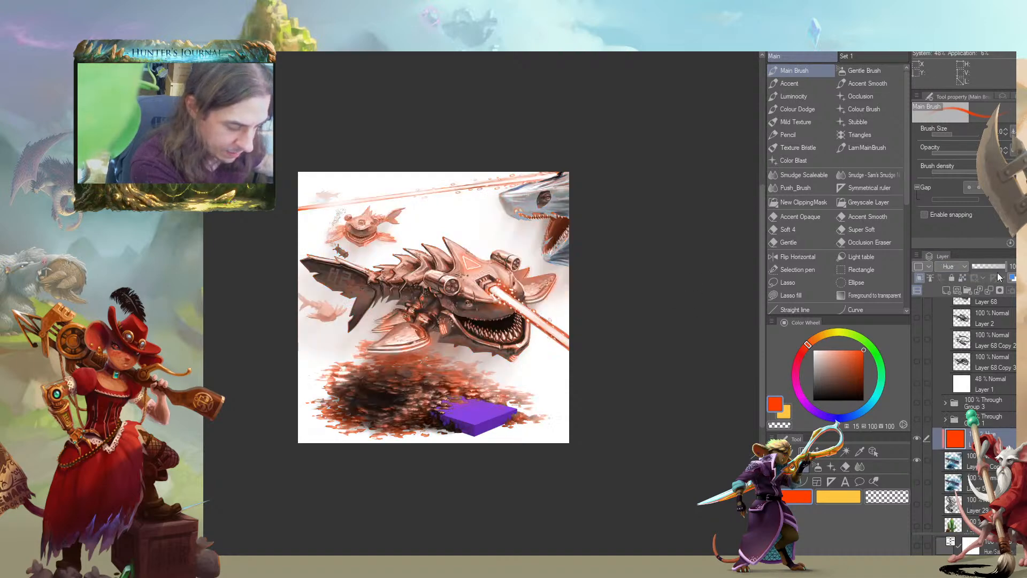
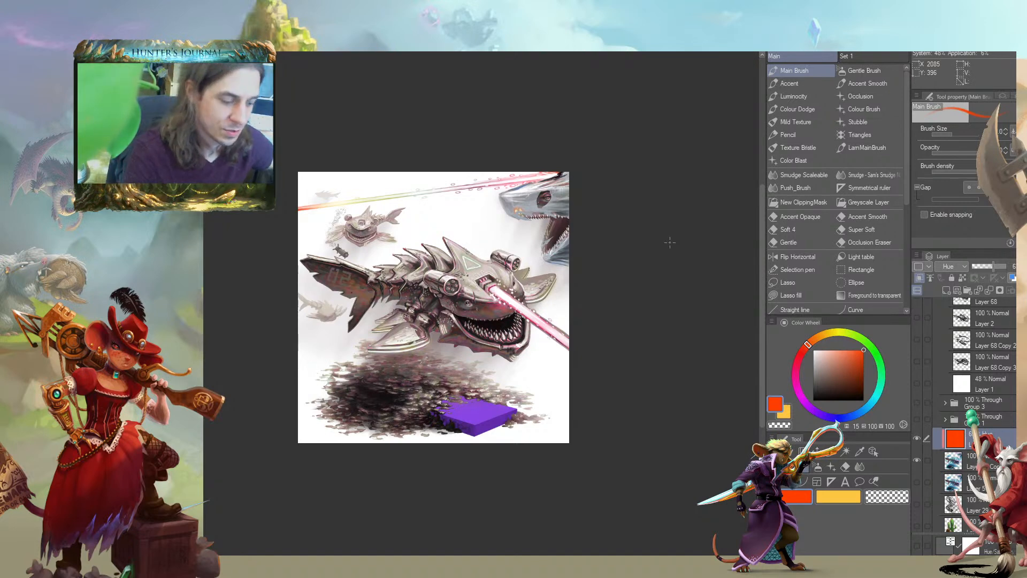
# Refill the clipped Hue layer with different oranges, ending on hue 17, saturation 91, brightness 100
pyautogui.click(856, 350)
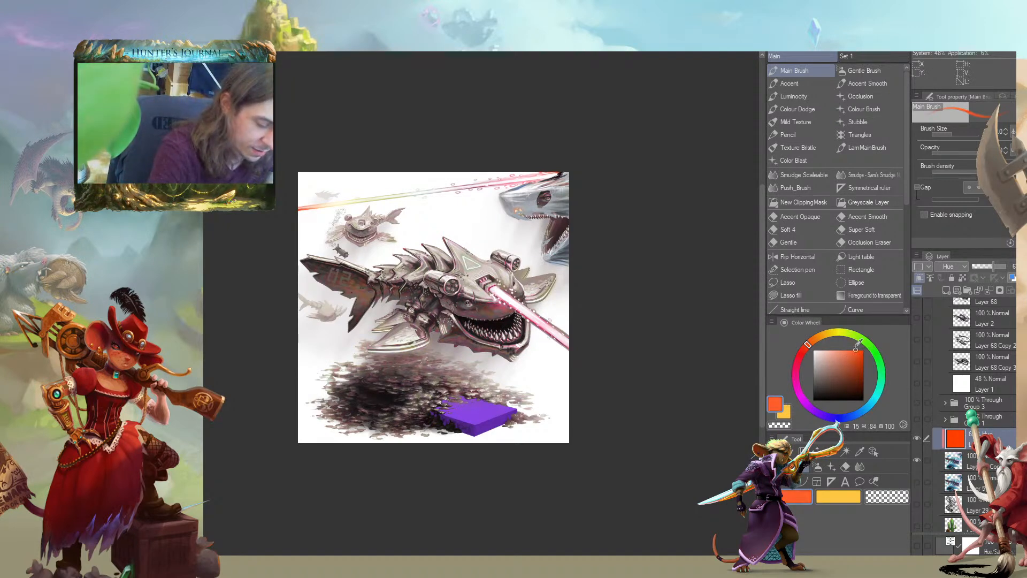
pyautogui.click(813, 339)
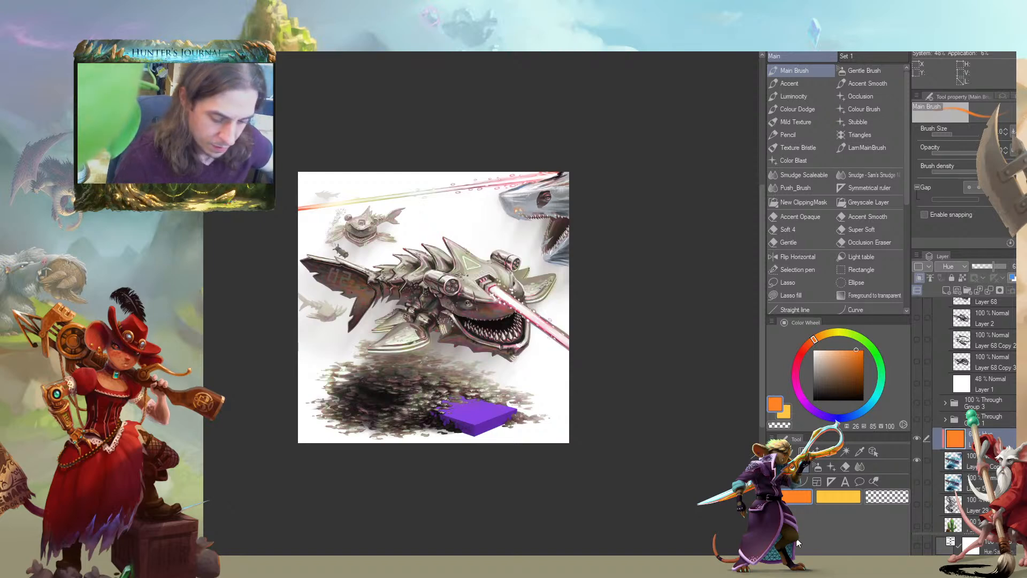
pyautogui.moveTo(247, 293); pyautogui.dragTo(264, 287)
pyautogui.click(809, 343)
pyautogui.click(859, 350)
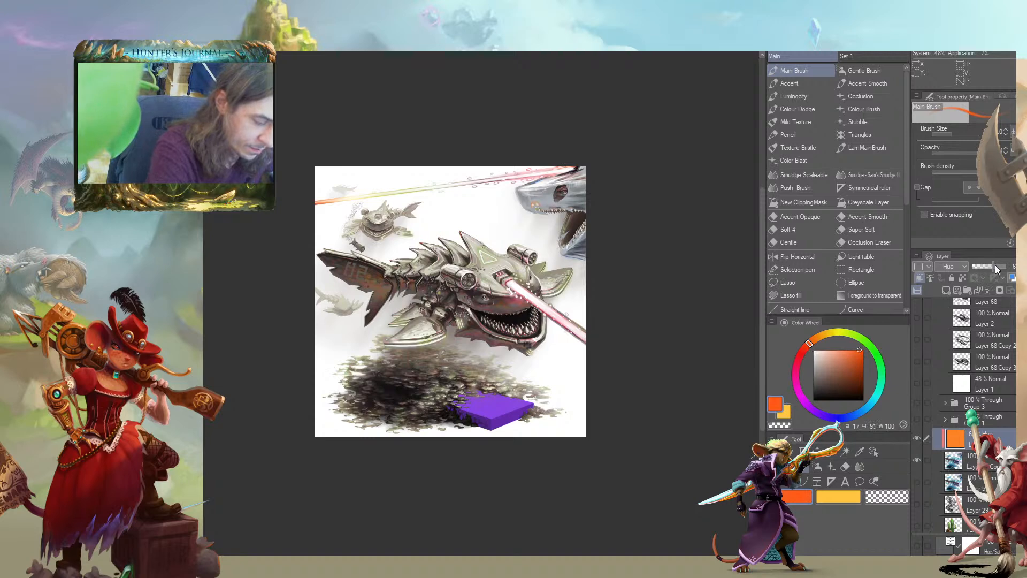
pyautogui.moveTo(257, 372); pyautogui.dragTo(290, 396)
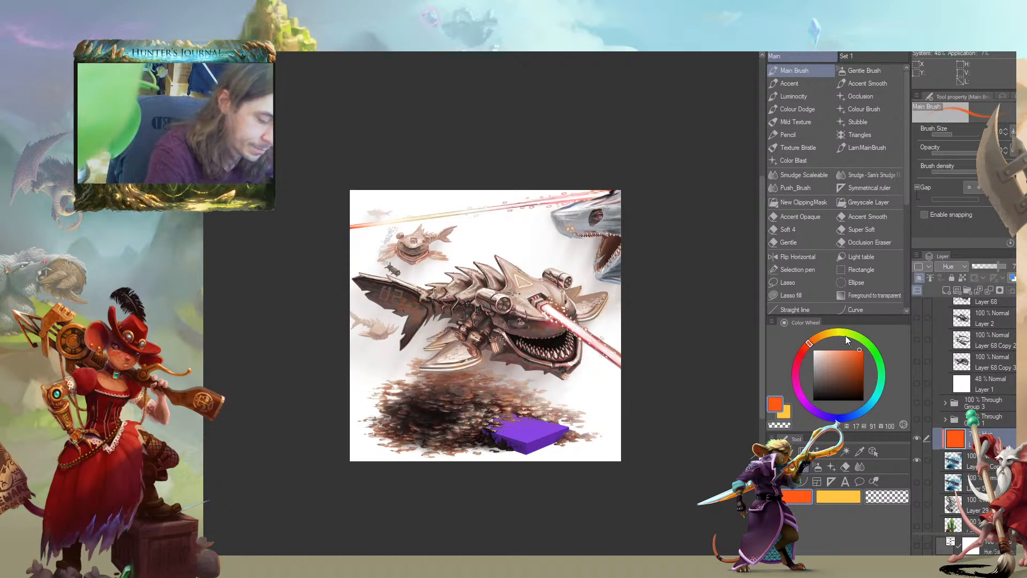
# Change the fill layer to Color blending at 56% opacity and refill it with brown, hue 17, saturation 75, brightness 66
pyautogui.click(943, 268)
pyautogui.click(936, 541)
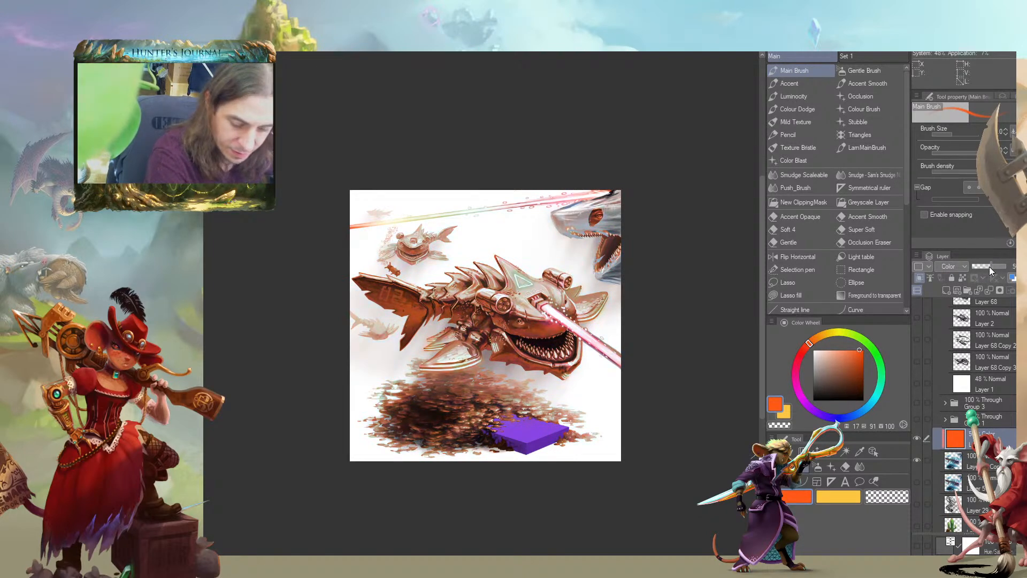
pyautogui.click(851, 366)
pyautogui.click(772, 218)
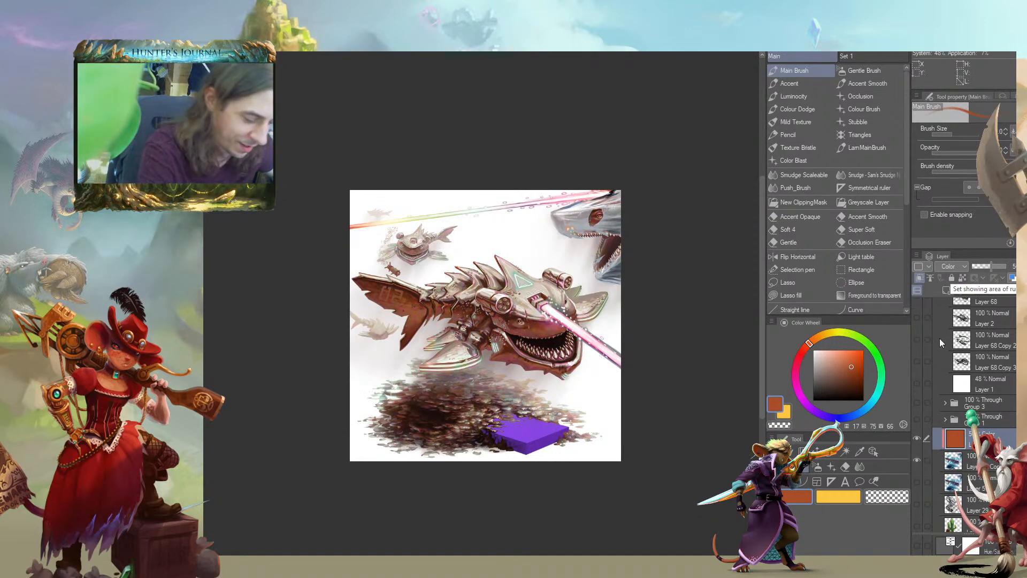
# Add a clipped layer with Color blending between the brown fill and the shark copy
pyautogui.click(967, 460)
pyautogui.click(950, 266)
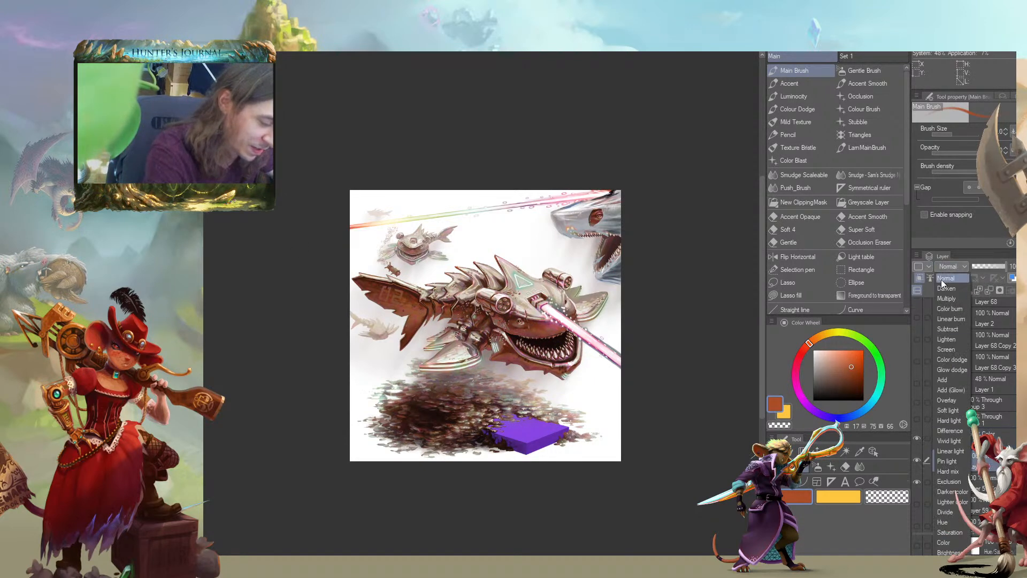
pyautogui.click(940, 543)
pyautogui.moveTo(339, 292); pyautogui.dragTo(361, 316)
# Paint the background laser beam and the main shark's laser orange-red, hue 17, saturation 100, brightness 100, with the Main Brush
pyautogui.press(']')
pyautogui.press(']')
pyautogui.press(']')
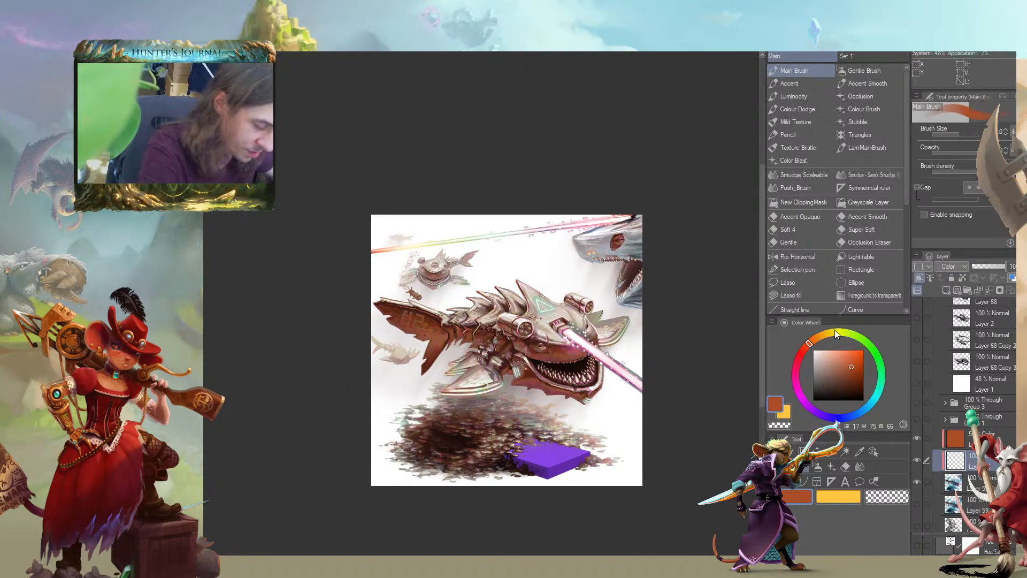
pyautogui.click(863, 349)
pyautogui.moveTo(373, 253)
pyautogui.mouseDown()
pyautogui.moveTo(363, 255)
pyautogui.moveTo(480, 234)
pyautogui.mouseUp()
pyautogui.moveTo(543, 229); pyautogui.dragTo(623, 211)
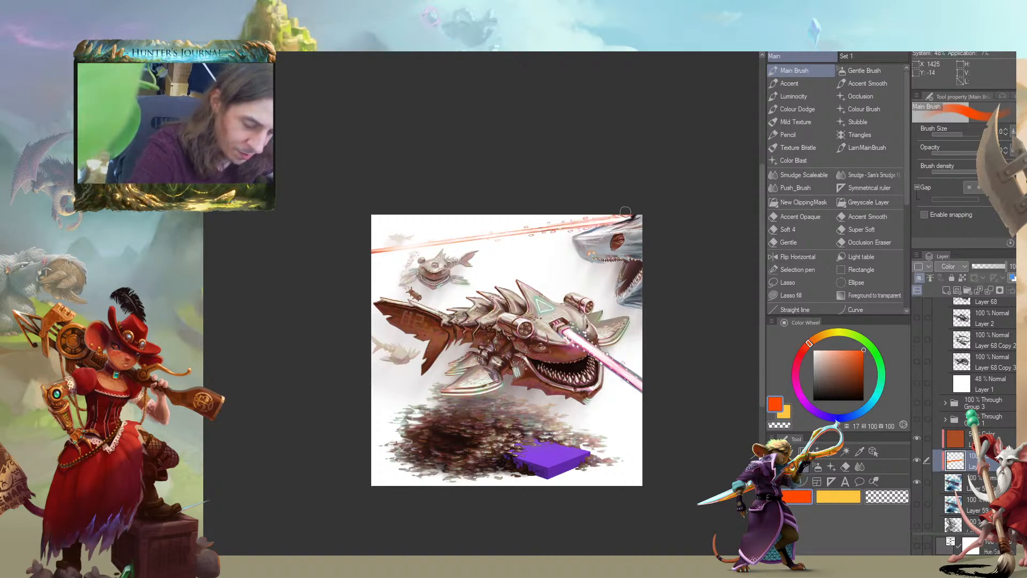
pyautogui.moveTo(396, 238); pyautogui.dragTo(393, 231)
pyautogui.press('[')
pyautogui.press('[')
pyautogui.press('[')
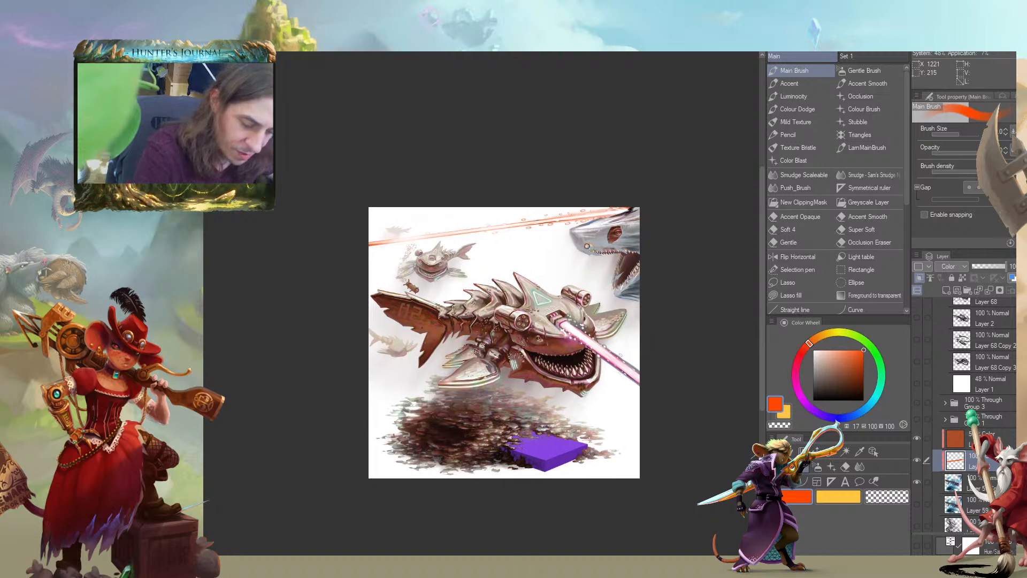
pyautogui.moveTo(490, 211); pyautogui.dragTo(482, 188)
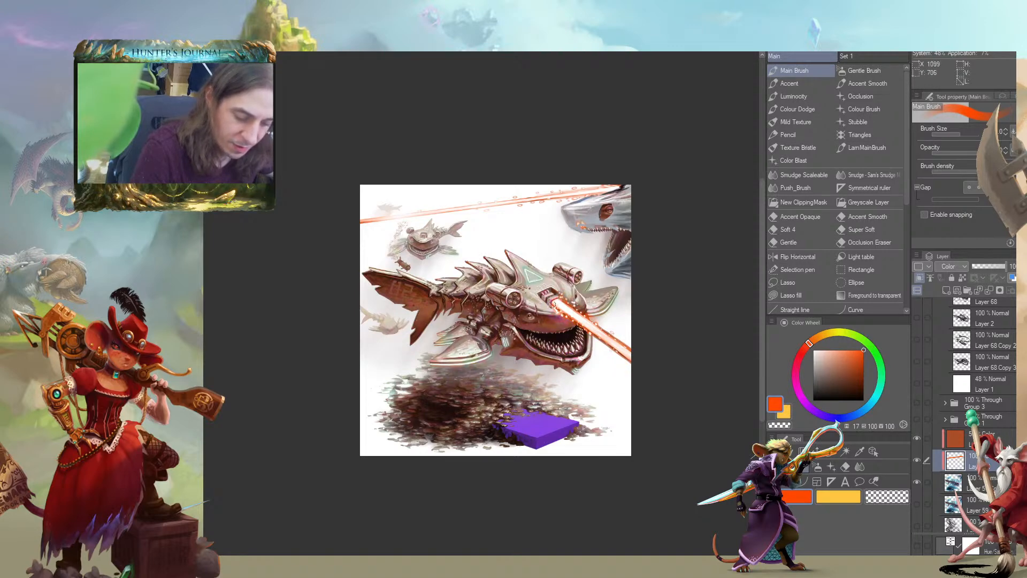
# Tint the main shark's forehead triangle and the edges of its side fins with the same orange-red
pyautogui.moveTo(436, 281); pyautogui.dragTo(472, 284)
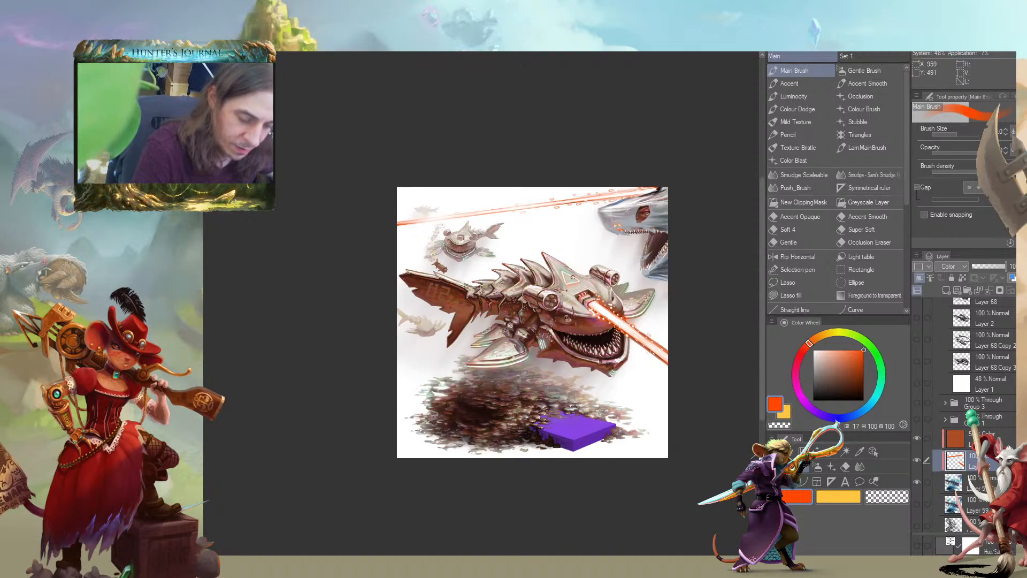
pyautogui.moveTo(348, 234); pyautogui.dragTo(453, 312)
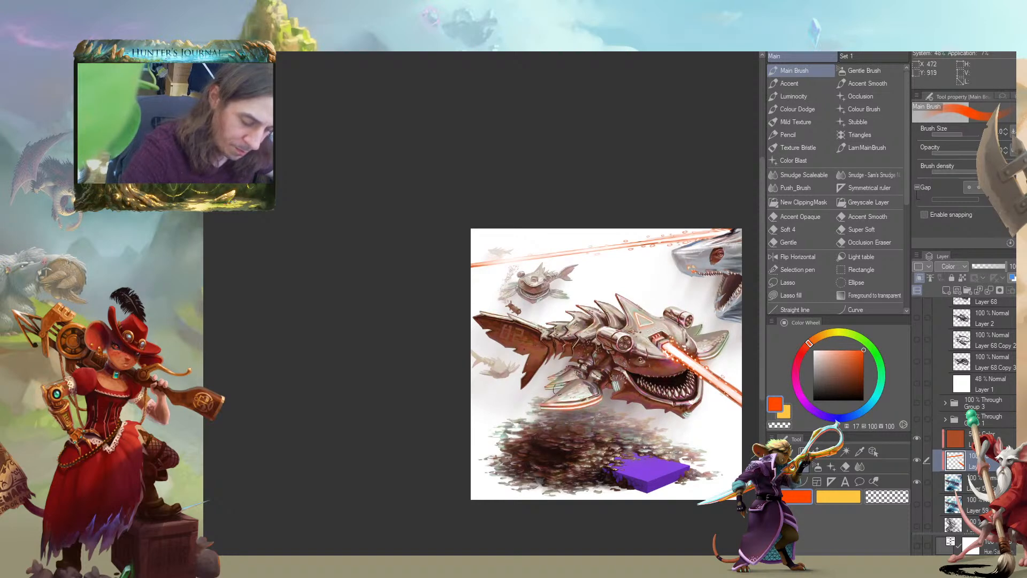
pyautogui.moveTo(571, 320); pyautogui.dragTo(527, 312)
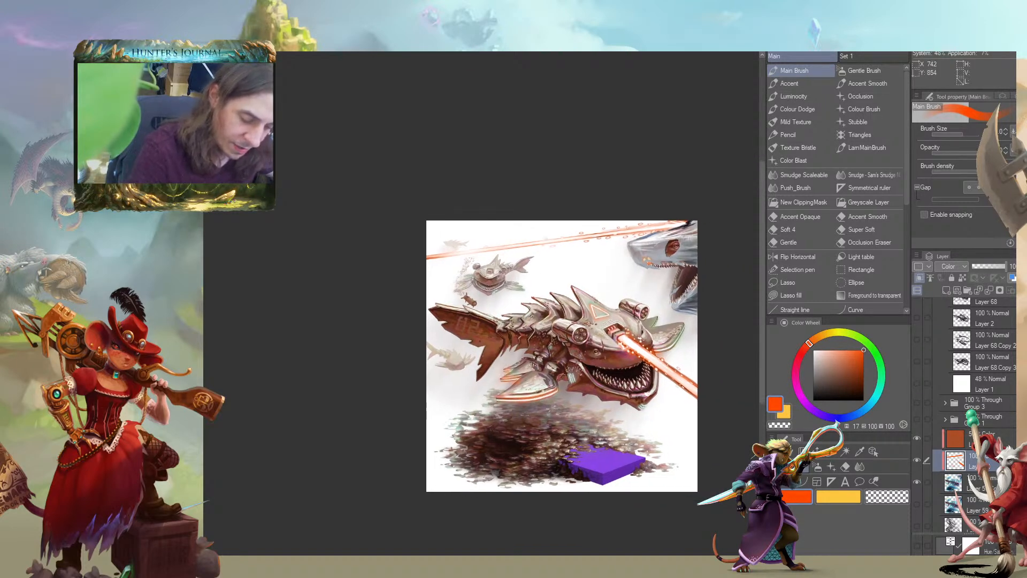
pyautogui.moveTo(527, 257); pyautogui.dragTo(472, 254)
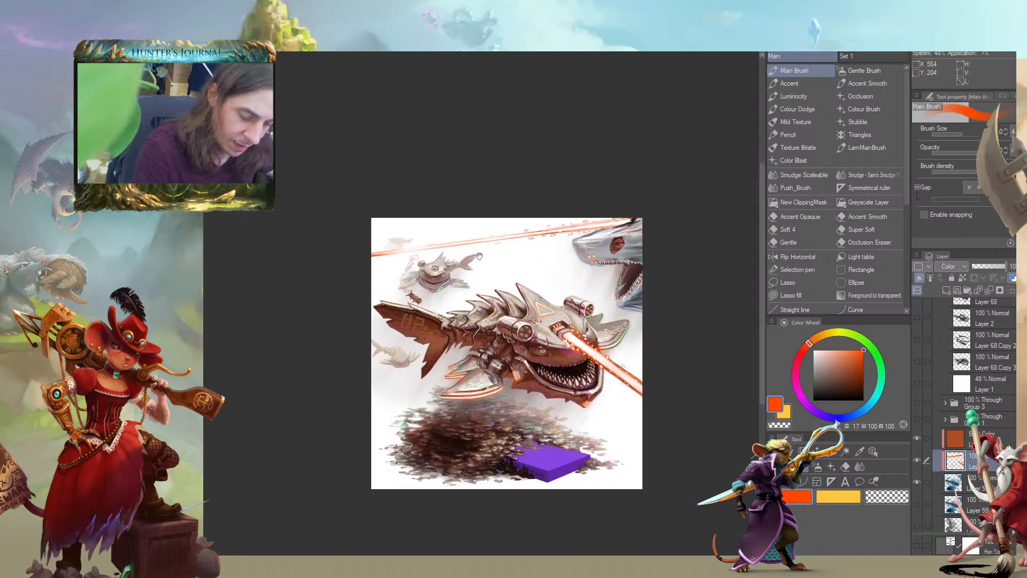
pyautogui.moveTo(605, 339); pyautogui.dragTo(587, 343)
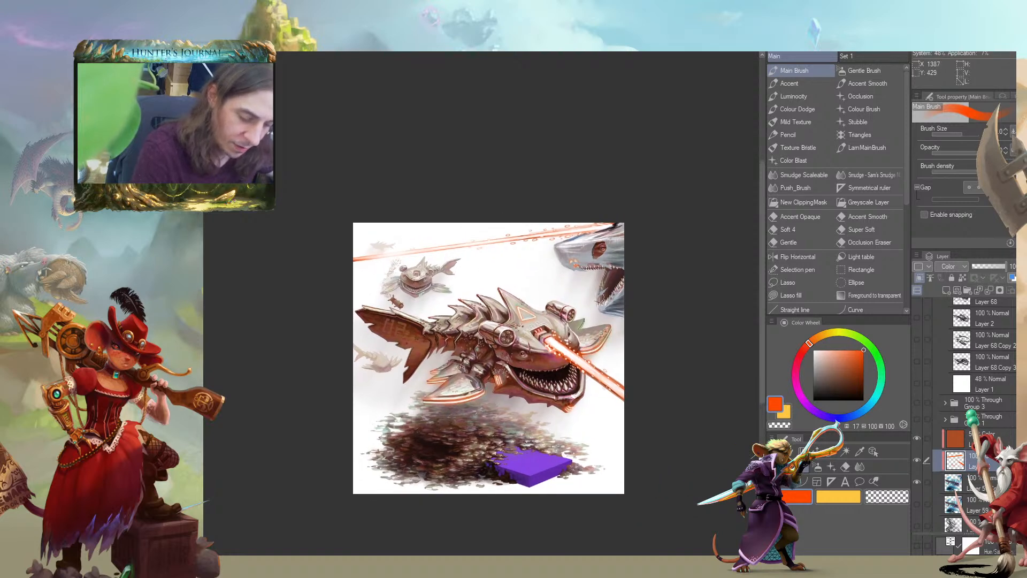
pyautogui.moveTo(475, 247); pyautogui.dragTo(470, 254)
pyautogui.moveTo(373, 282)
pyautogui.mouseDown()
pyautogui.moveTo(388, 269)
pyautogui.moveTo(338, 280)
pyautogui.mouseUp()
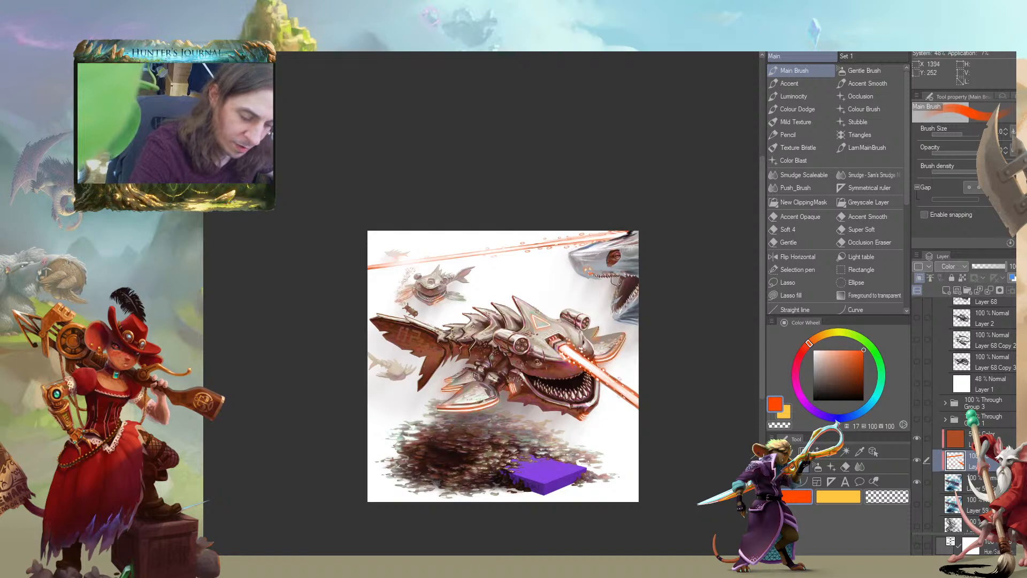
pyautogui.moveTo(543, 251); pyautogui.dragTo(495, 177)
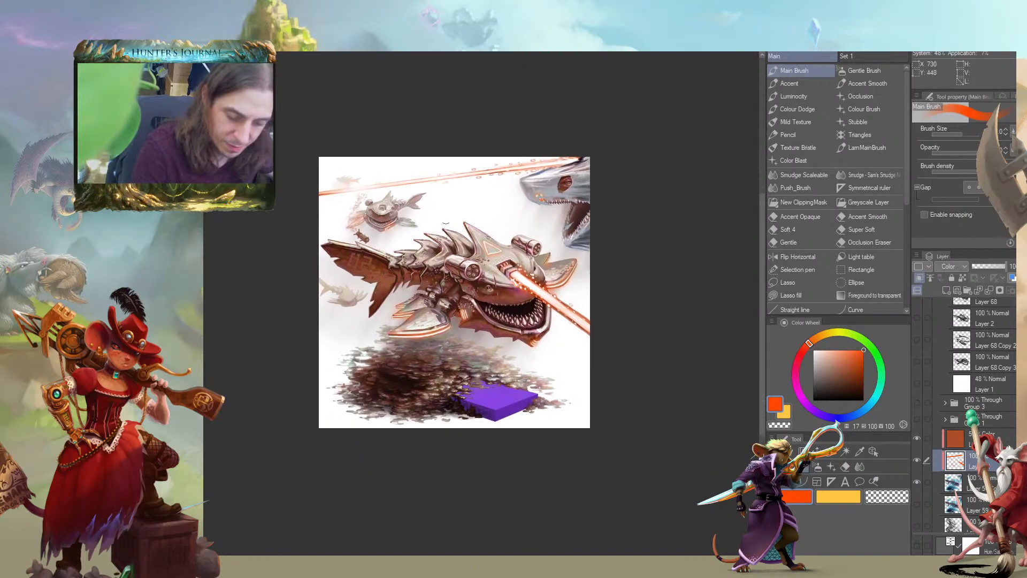
# Tint the small background creature and the remaining greenish parts around the main shark orange-red
pyautogui.scroll(-1, 248, 233)
pyautogui.scroll(2, 249, 253)
pyautogui.moveTo(274, 255); pyautogui.dragTo(303, 314)
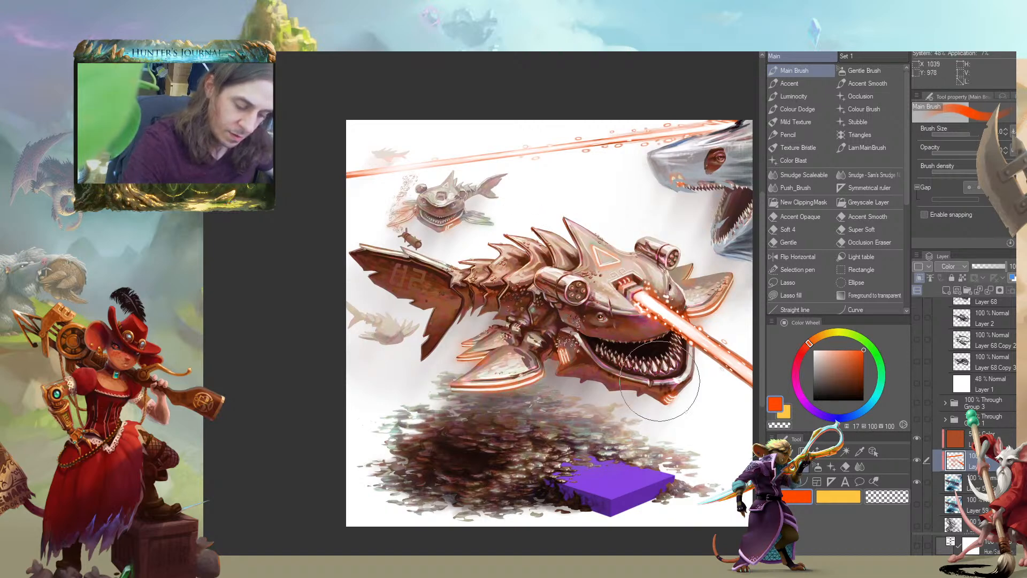
pyautogui.moveTo(359, 227); pyautogui.dragTo(291, 302)
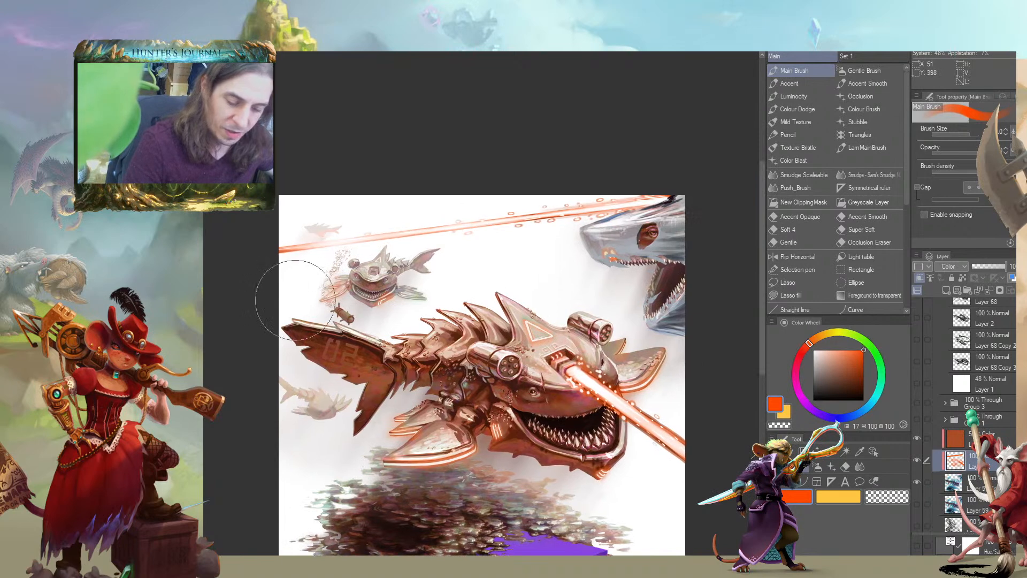
pyautogui.moveTo(289, 184); pyautogui.dragTo(242, 160)
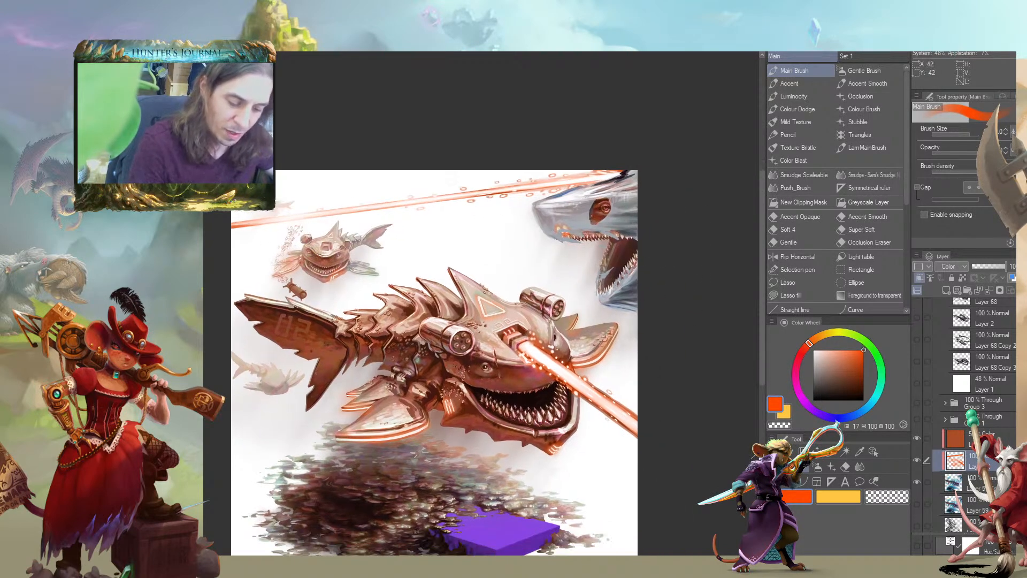
pyautogui.moveTo(221, 401); pyautogui.dragTo(273, 337)
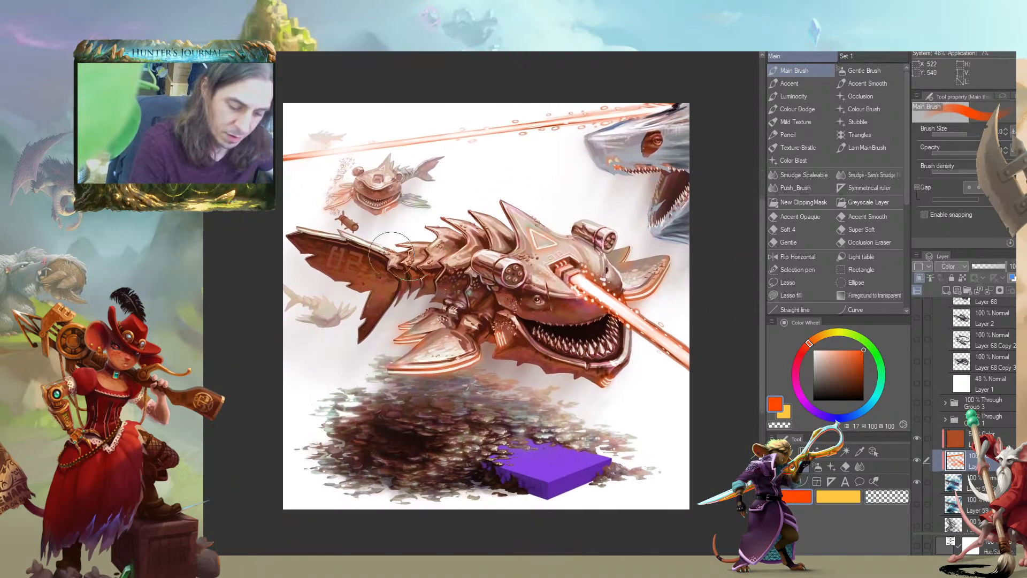
# Try a magenta tint, hue 331, saturation 100, brightness 81, on the main shark's cheek, and undo it
pyautogui.click(796, 363)
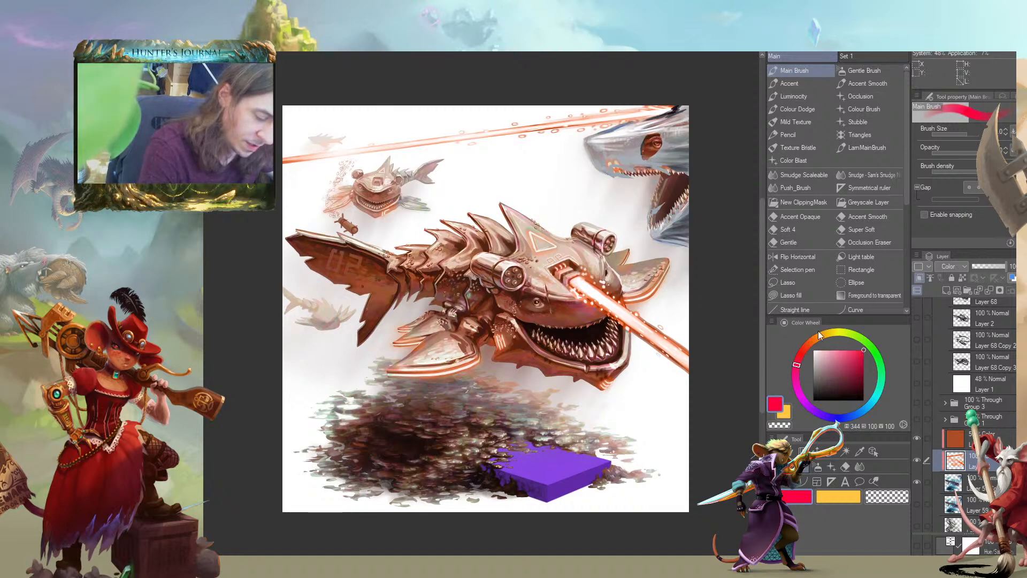
pyautogui.moveTo(862, 362); pyautogui.dragTo(864, 360)
pyautogui.click(795, 375)
pyautogui.moveTo(560, 319)
pyautogui.mouseDown()
pyautogui.moveTo(567, 313)
pyautogui.moveTo(540, 313)
pyautogui.mouseUp()
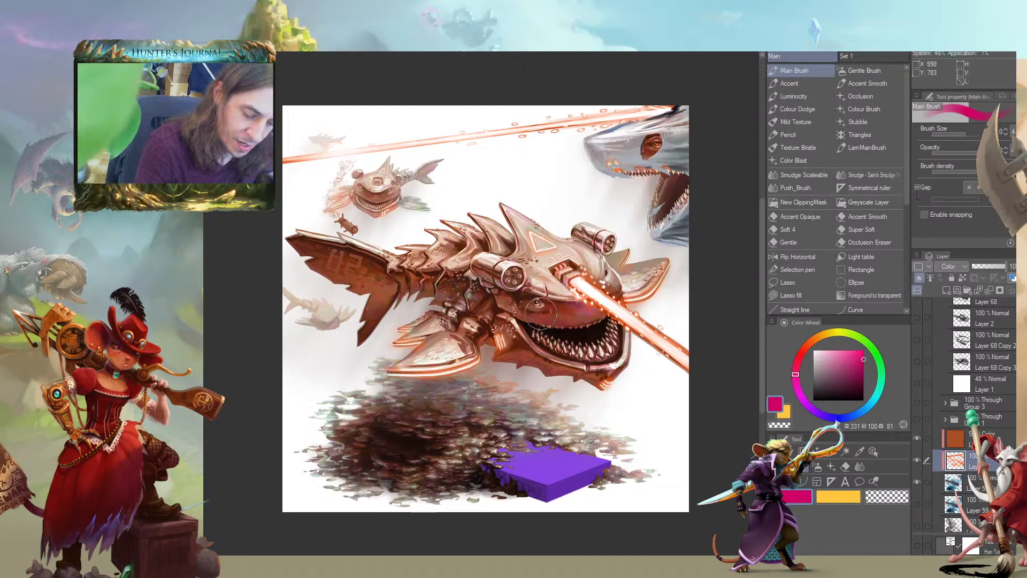
pyautogui.hotkey('ctrl', 'z')
pyautogui.moveTo(400, 269); pyautogui.dragTo(324, 252)
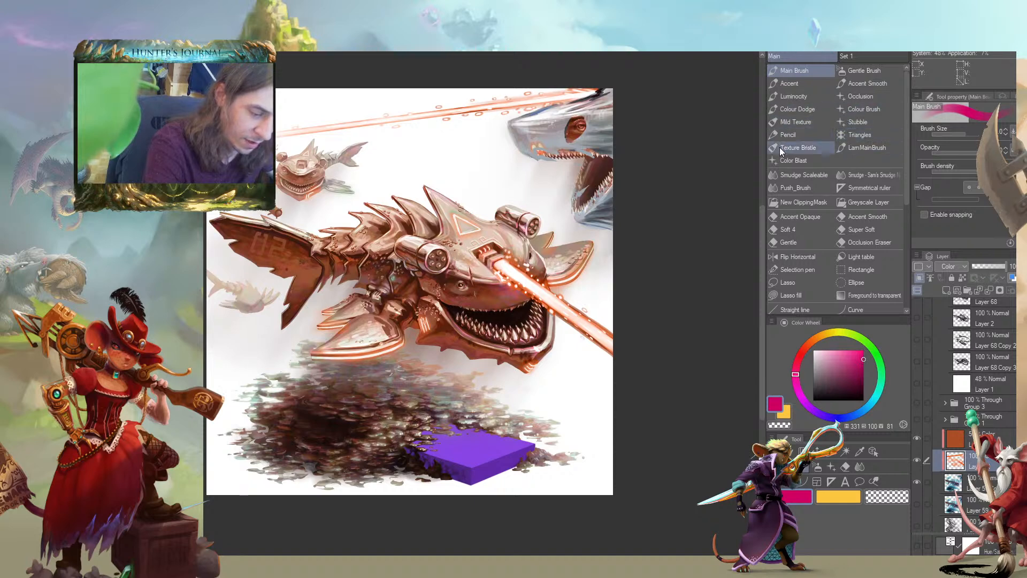
# Try multicolored Color Blast strokes across the shark's head, first in magenta and again in red, and undo them
pyautogui.click(787, 159)
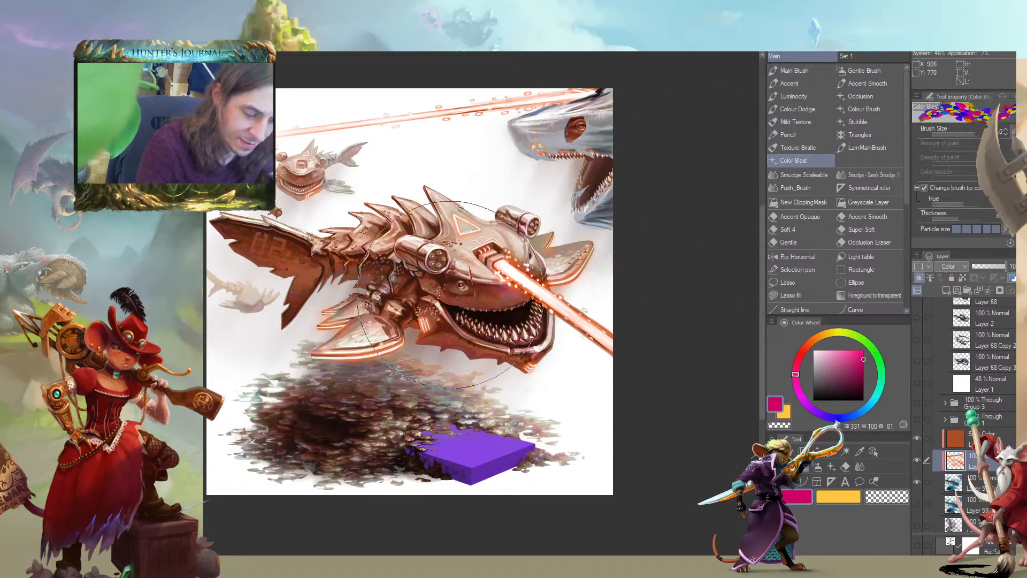
pyautogui.moveTo(522, 302); pyautogui.dragTo(377, 292)
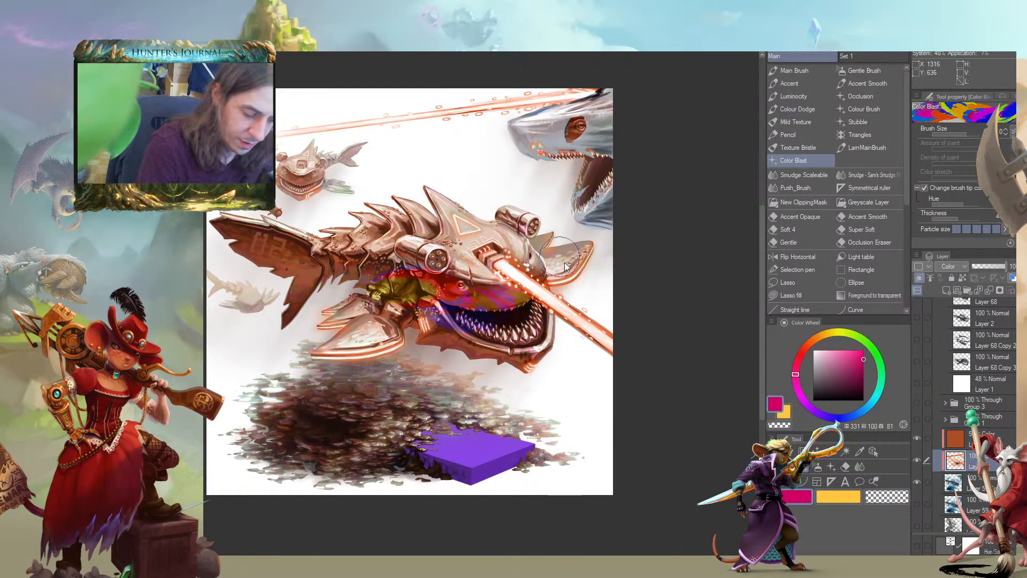
pyautogui.moveTo(797, 364); pyautogui.dragTo(801, 351)
pyautogui.moveTo(527, 293); pyautogui.dragTo(484, 299)
pyautogui.hotkey('ctrl', 'z')
pyautogui.hotkey('ctrl', 'z')
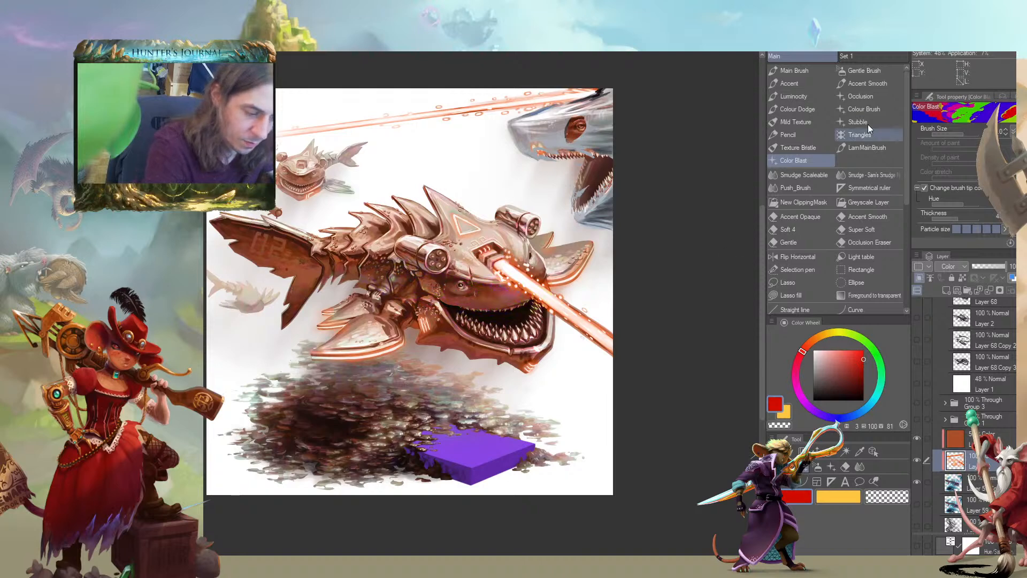
# Narrow the Color Blast brush's hue variation, test it in red across the shark's body, and undo the test strokes
pyautogui.moveTo(949, 202)
pyautogui.mouseDown()
pyautogui.moveTo(937, 203)
pyautogui.moveTo(958, 203)
pyautogui.mouseUp()
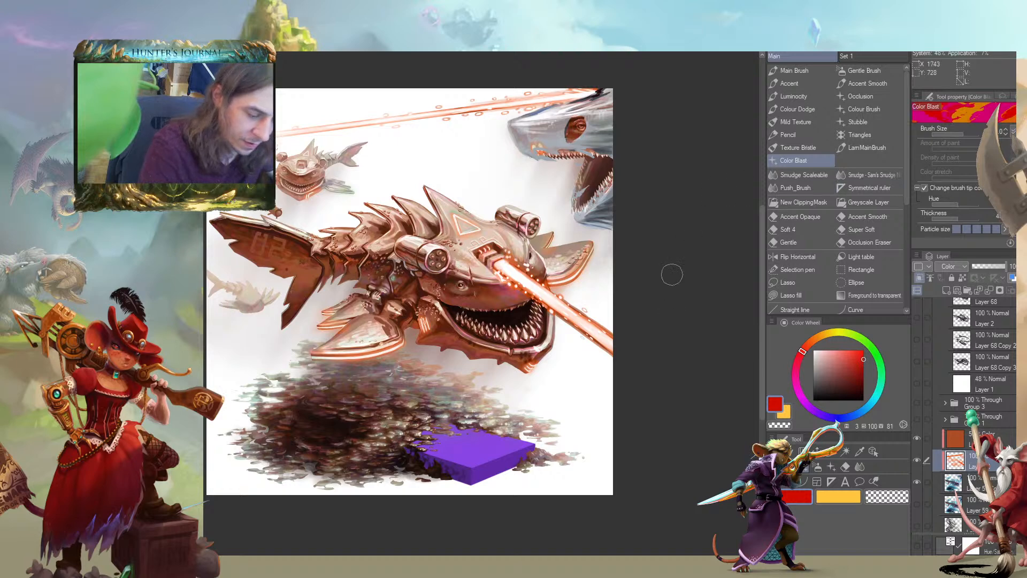
pyautogui.moveTo(420, 286)
pyautogui.mouseDown()
pyautogui.moveTo(430, 292)
pyautogui.moveTo(257, 273)
pyautogui.moveTo(285, 304)
pyautogui.mouseUp()
pyautogui.hotkey('ctrl', 'z')
pyautogui.hotkey('ctrl', 'z')
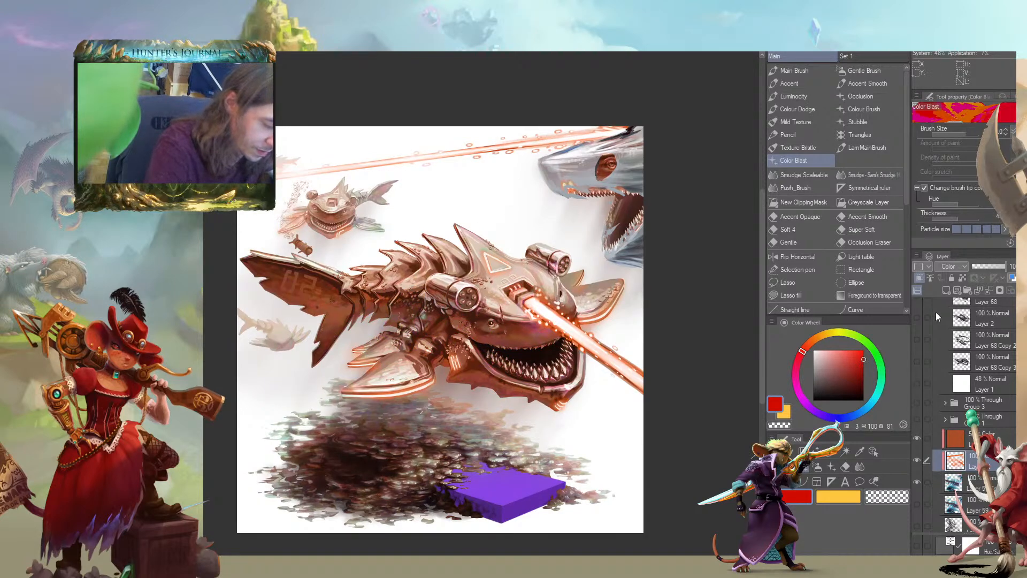
# Put red-toned Color Blast patches over the shark's head on a new clipped Hue layer, placed above the brown fill at full opacity
pyautogui.click(942, 268)
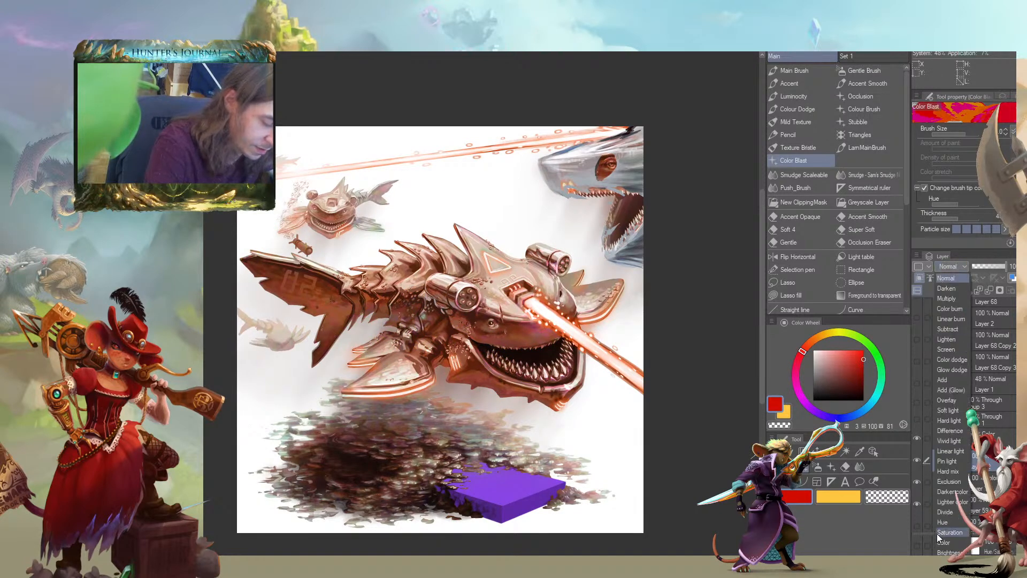
pyautogui.click(933, 513)
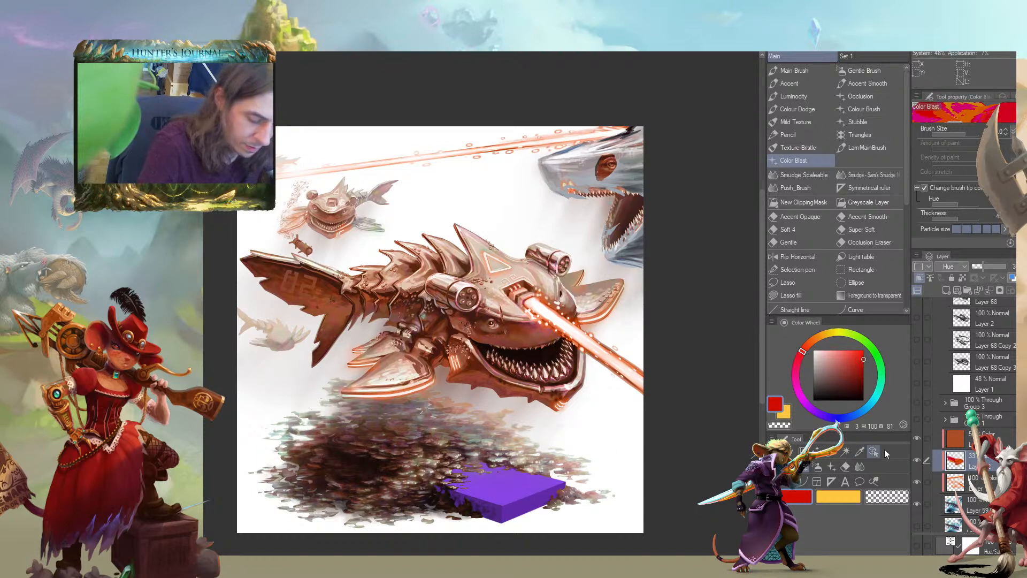
pyautogui.moveTo(936, 461); pyautogui.dragTo(952, 433)
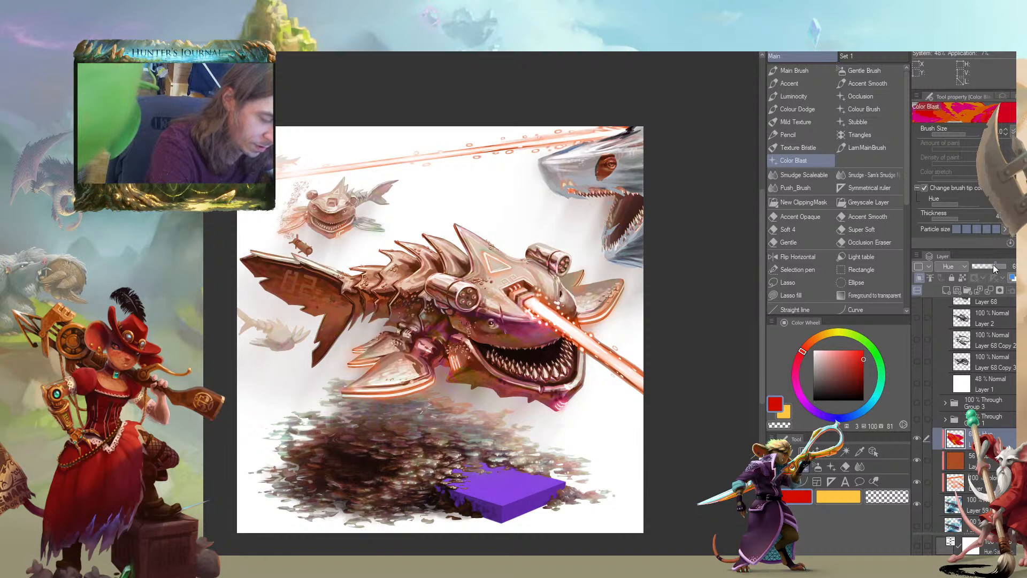
pyautogui.moveTo(996, 266); pyautogui.dragTo(1009, 267)
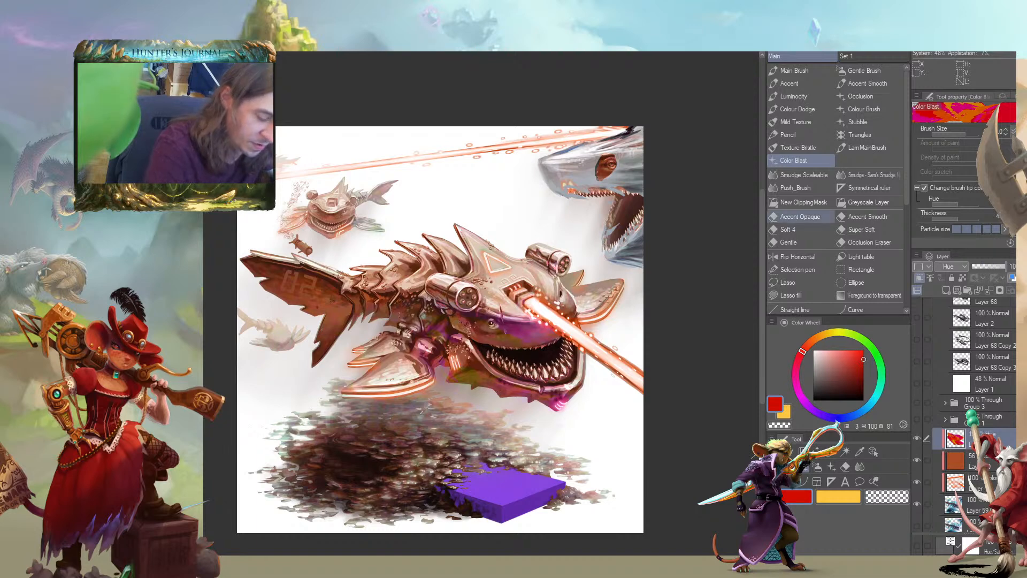
pyautogui.moveTo(227, 303); pyautogui.dragTo(248, 327)
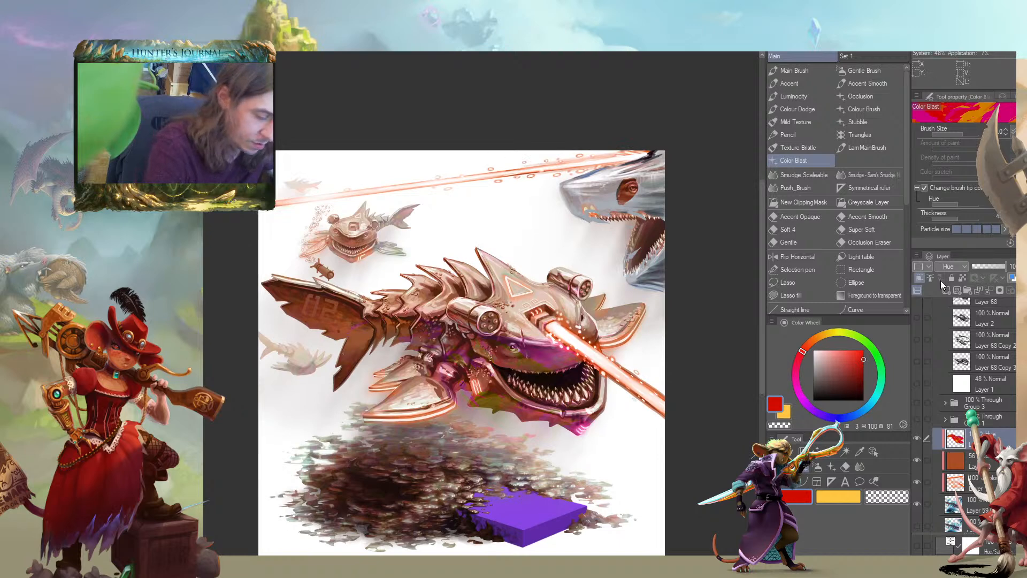
# Set the red-toned patch layer back to Normal, release its clipping, and erase all its patches over the shark's head
pyautogui.click(948, 267)
pyautogui.click(943, 279)
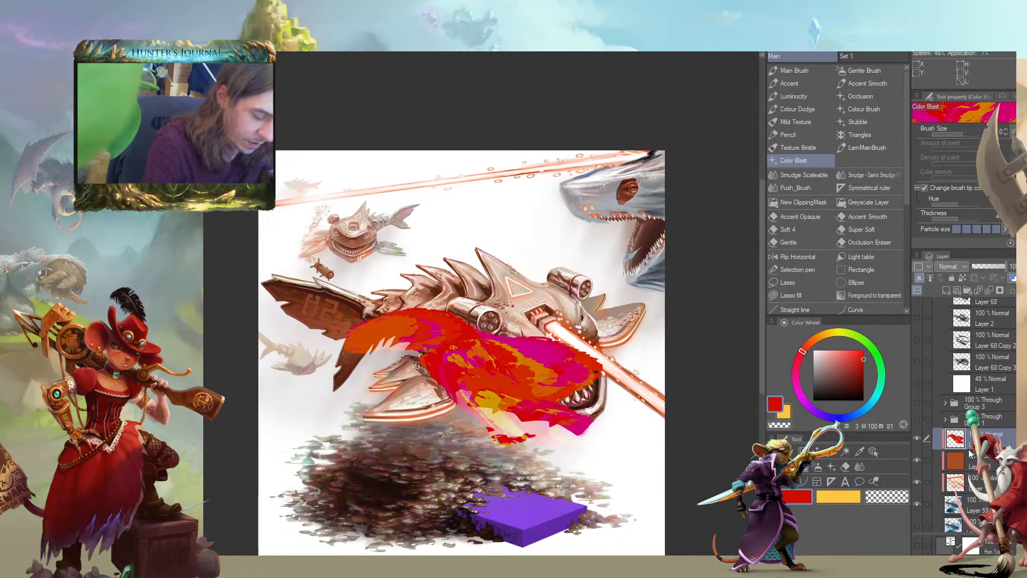
pyautogui.click(919, 278)
pyautogui.press('c')
pyautogui.press(']')
pyautogui.press(']')
pyautogui.moveTo(342, 345)
pyautogui.mouseDown()
pyautogui.moveTo(384, 332)
pyautogui.moveTo(493, 368)
pyautogui.moveTo(580, 365)
pyautogui.mouseUp()
pyautogui.press('c')
pyautogui.press('/')
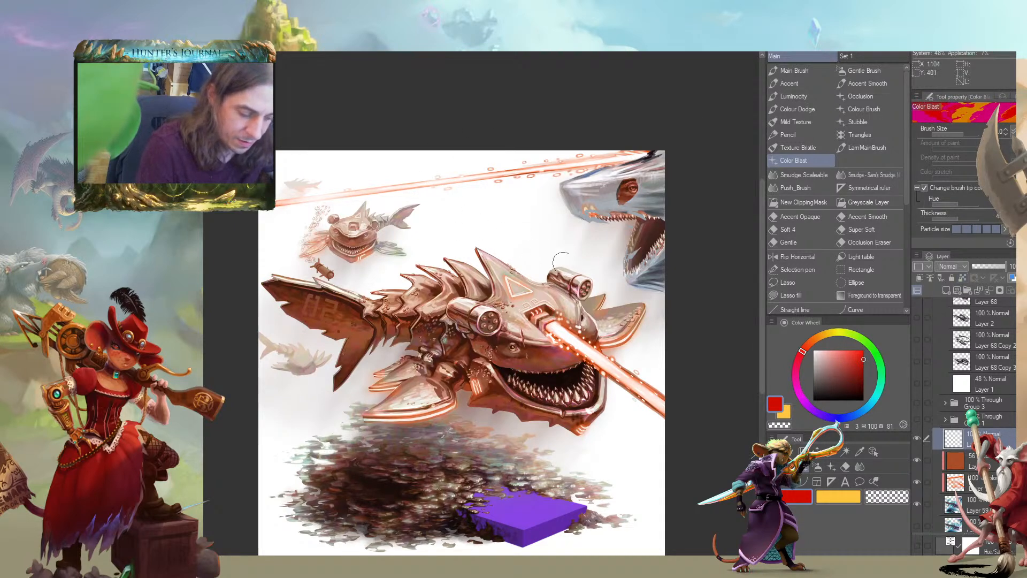
# Test multicolored red Color Blast strokes above and across the main shark, narrowing the brush's hue variation between strokes
pyautogui.moveTo(561, 250)
pyautogui.mouseDown()
pyautogui.moveTo(485, 221)
pyautogui.moveTo(409, 220)
pyautogui.moveTo(326, 316)
pyautogui.moveTo(296, 336)
pyautogui.mouseUp()
pyautogui.moveTo(292, 218)
pyautogui.mouseDown()
pyautogui.moveTo(321, 285)
pyautogui.moveTo(399, 309)
pyautogui.moveTo(521, 319)
pyautogui.moveTo(578, 423)
pyautogui.mouseUp()
pyautogui.hotkey('ctrl', 'z')
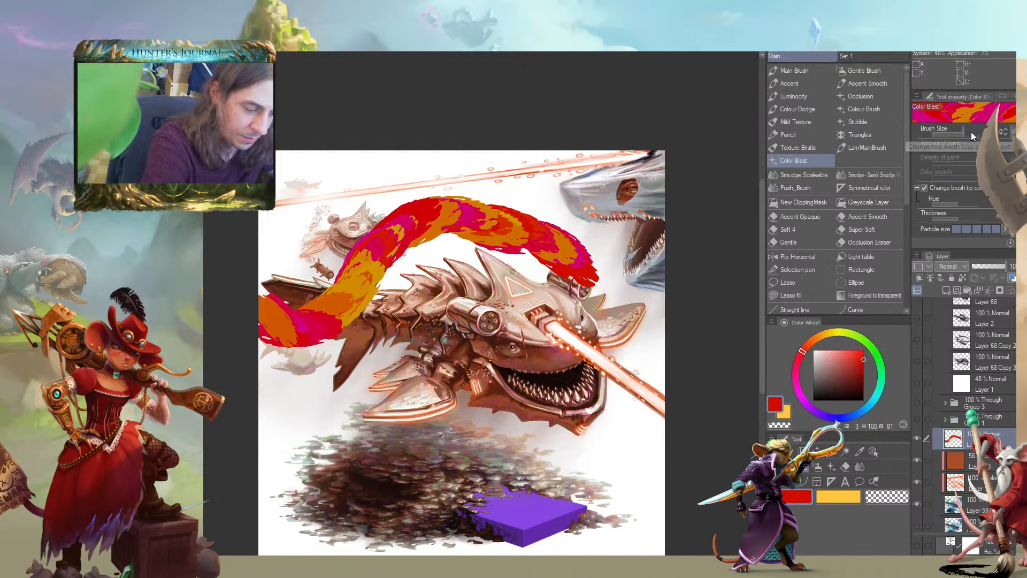
pyautogui.moveTo(957, 201); pyautogui.dragTo(929, 212)
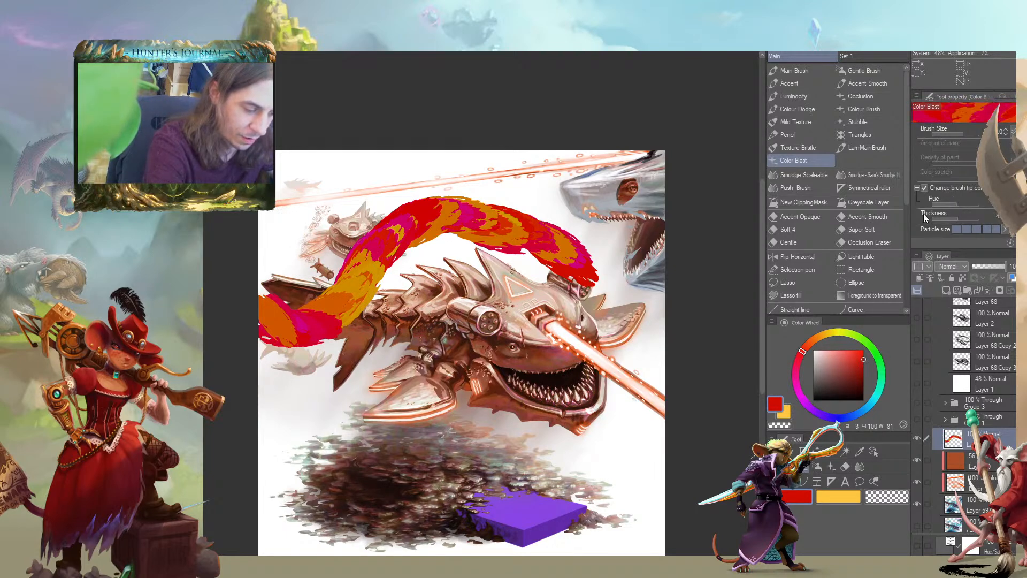
pyautogui.moveTo(635, 429)
pyautogui.mouseDown()
pyautogui.moveTo(497, 347)
pyautogui.moveTo(331, 312)
pyautogui.mouseUp()
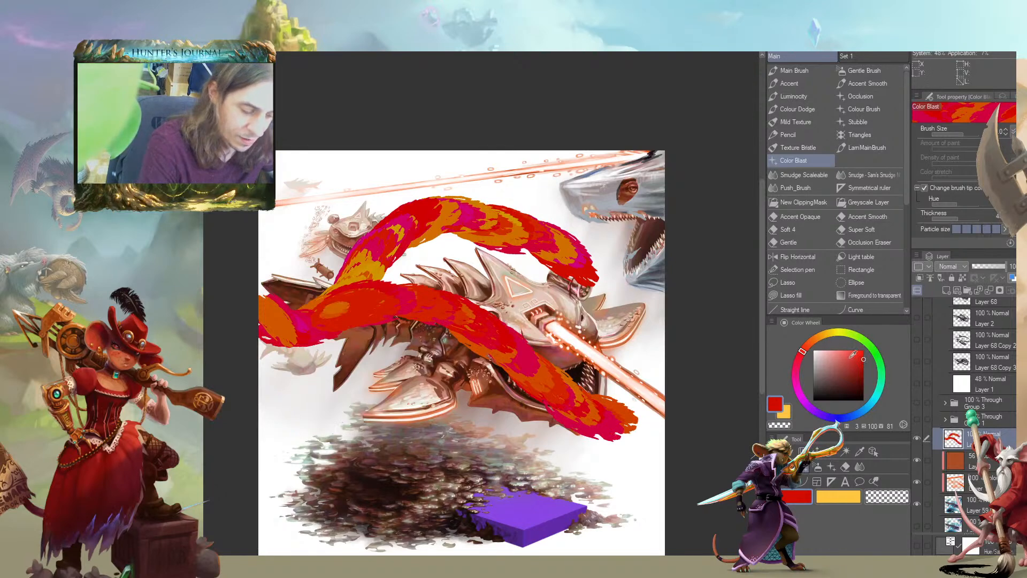
# Set the color to orange, hue 17, test Color Blast strokes with normal and wide hue variation, and clear all test strokes
pyautogui.click(809, 344)
pyautogui.moveTo(637, 422); pyautogui.dragTo(321, 281)
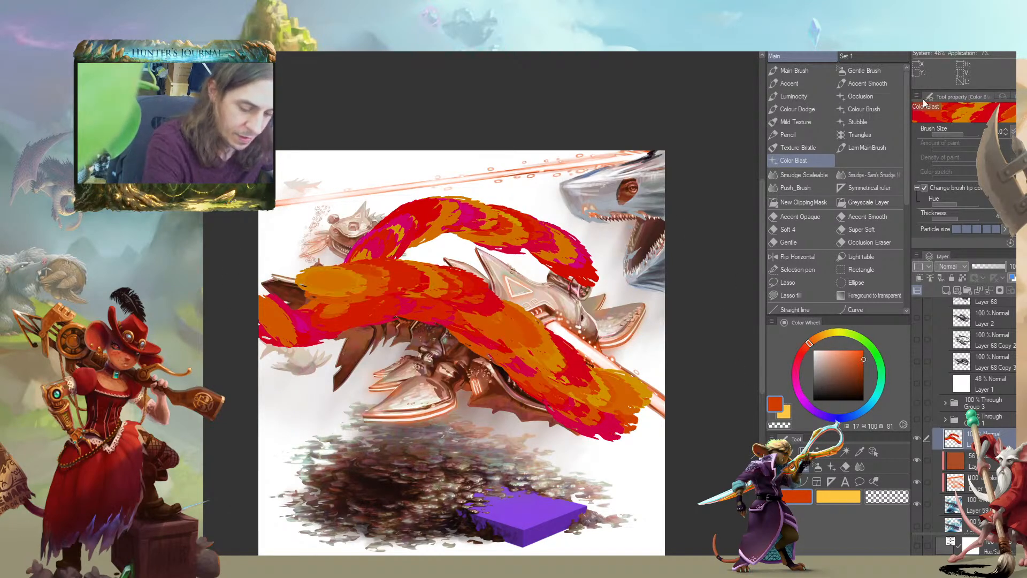
pyautogui.moveTo(961, 203); pyautogui.dragTo(973, 201)
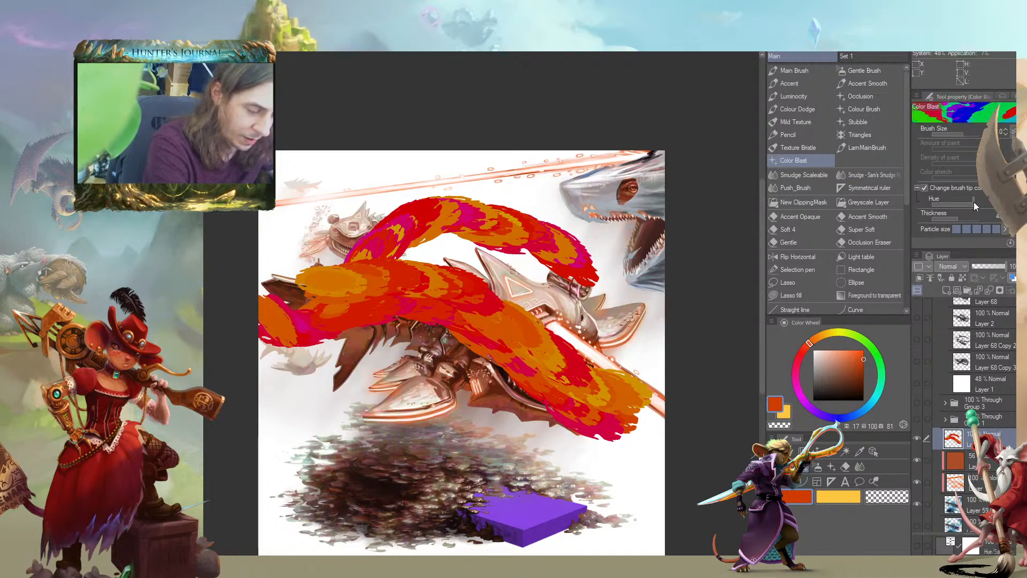
pyautogui.moveTo(615, 455)
pyautogui.mouseDown()
pyautogui.moveTo(513, 292)
pyautogui.moveTo(340, 327)
pyautogui.moveTo(440, 423)
pyautogui.moveTo(365, 420)
pyautogui.mouseUp()
pyautogui.hotkey('ctrl', 'z')
pyautogui.hotkey('ctrl', 'z')
pyautogui.hotkey('ctrl', 'z')
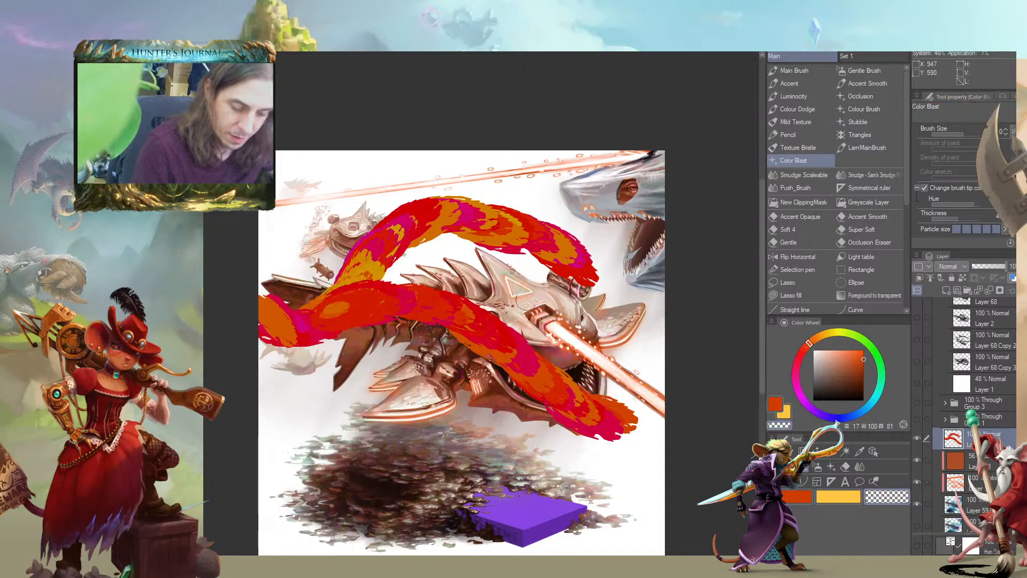
pyautogui.hotkey('ctrl', 'z')
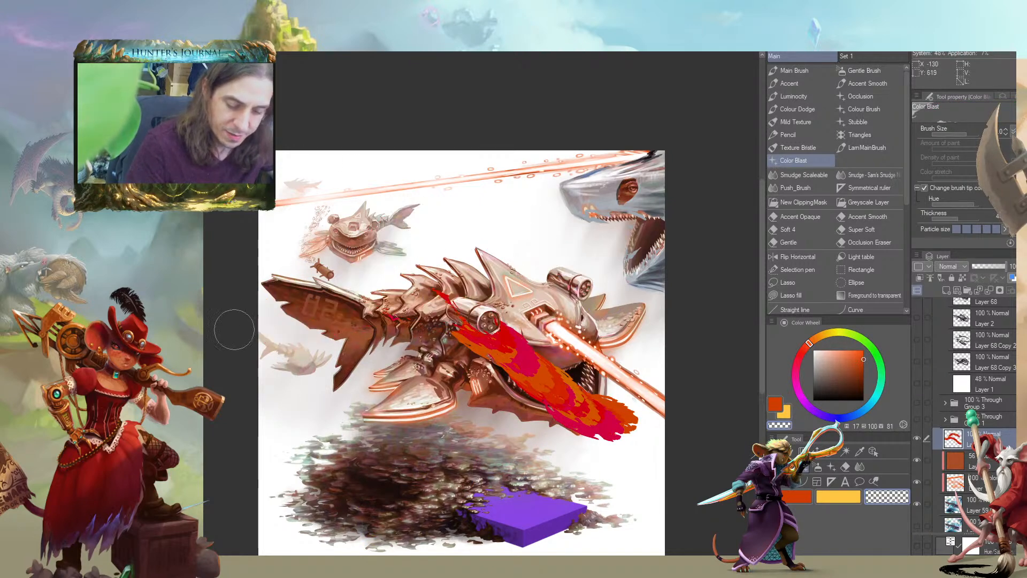
pyautogui.hotkey('ctrl', 'z')
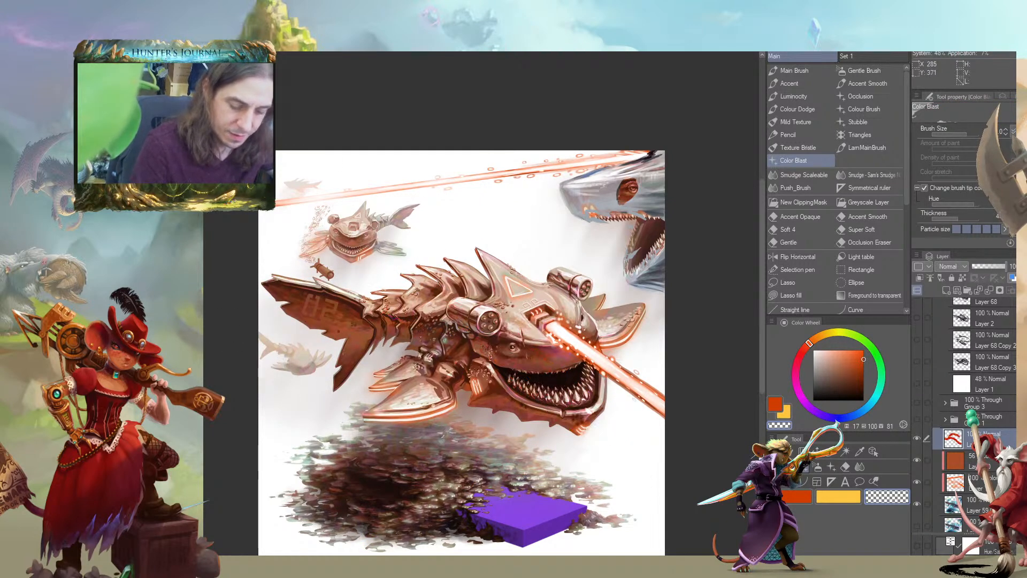
pyautogui.press('c')
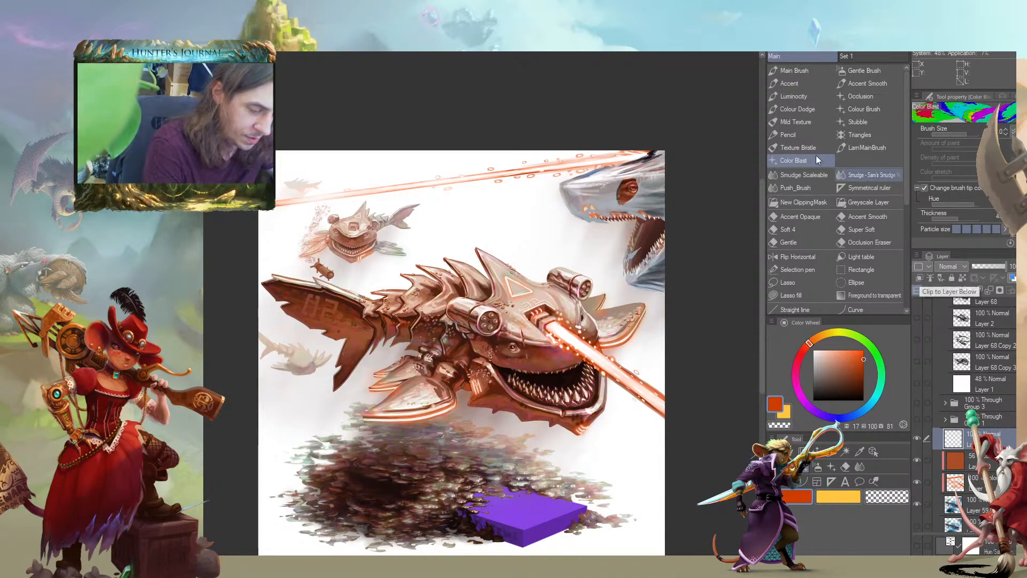
# Narrow Color Blast's hue variation, reduce its particle size, and paint orange and red, hue 360, patches over the shark's head, body and tail fin
pyautogui.moveTo(964, 204); pyautogui.dragTo(957, 204)
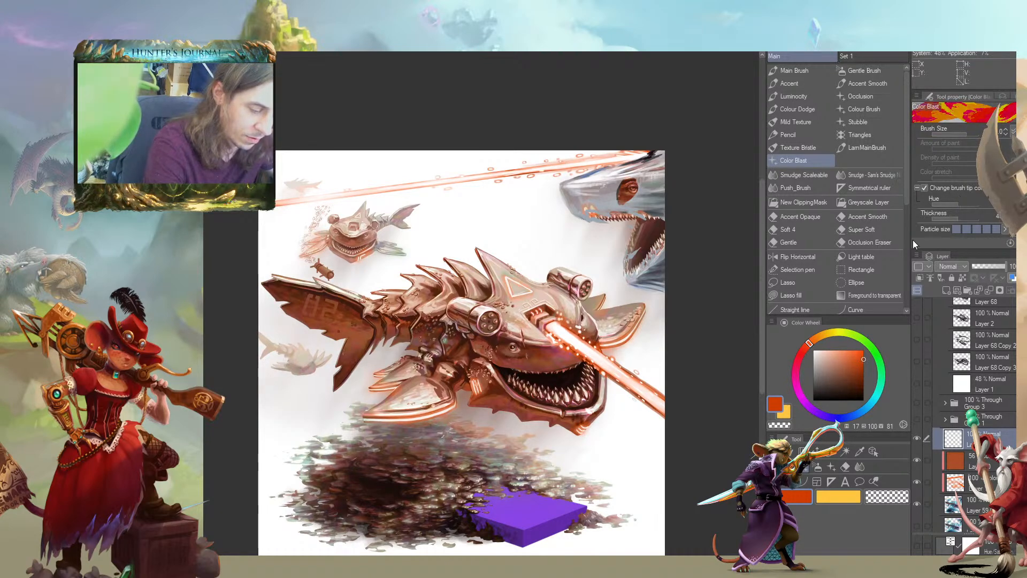
pyautogui.click(976, 229)
pyautogui.moveTo(580, 362)
pyautogui.mouseDown()
pyautogui.moveTo(540, 365)
pyautogui.moveTo(401, 326)
pyautogui.moveTo(506, 420)
pyautogui.moveTo(448, 363)
pyautogui.moveTo(373, 351)
pyautogui.moveTo(451, 343)
pyautogui.moveTo(359, 326)
pyautogui.mouseUp()
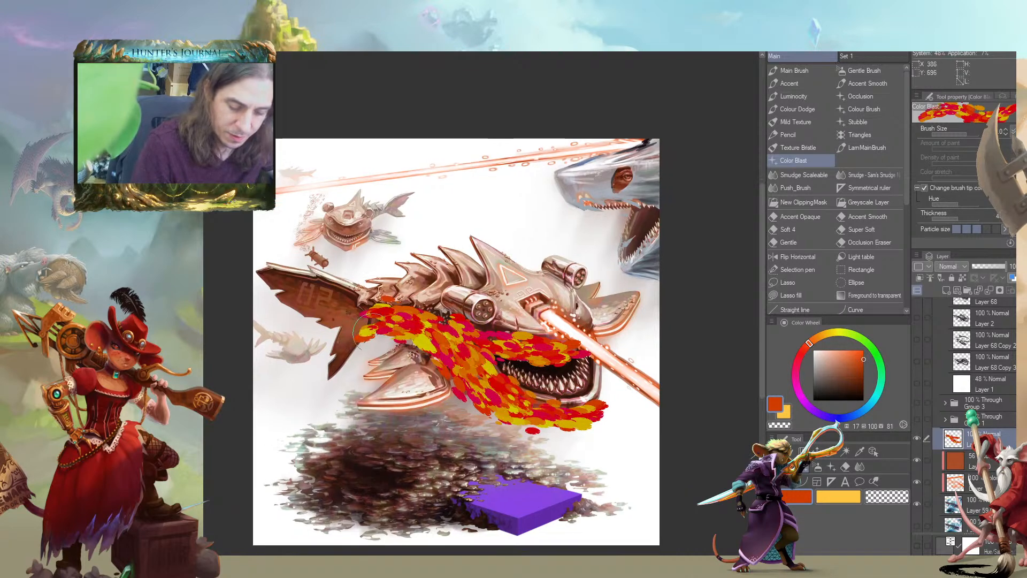
pyautogui.click(800, 353)
pyautogui.moveTo(560, 356)
pyautogui.mouseDown()
pyautogui.moveTo(434, 329)
pyautogui.moveTo(463, 366)
pyautogui.moveTo(597, 412)
pyautogui.moveTo(444, 355)
pyautogui.moveTo(402, 382)
pyautogui.mouseUp()
pyautogui.moveTo(366, 304)
pyautogui.mouseDown()
pyautogui.moveTo(294, 288)
pyautogui.moveTo(324, 369)
pyautogui.moveTo(316, 295)
pyautogui.moveTo(348, 332)
pyautogui.mouseUp()
pyautogui.moveTo(215, 288)
pyautogui.mouseDown()
pyautogui.moveTo(213, 253)
pyautogui.moveTo(240, 289)
pyautogui.mouseUp()
pyautogui.moveTo(323, 174); pyautogui.dragTo(357, 185)
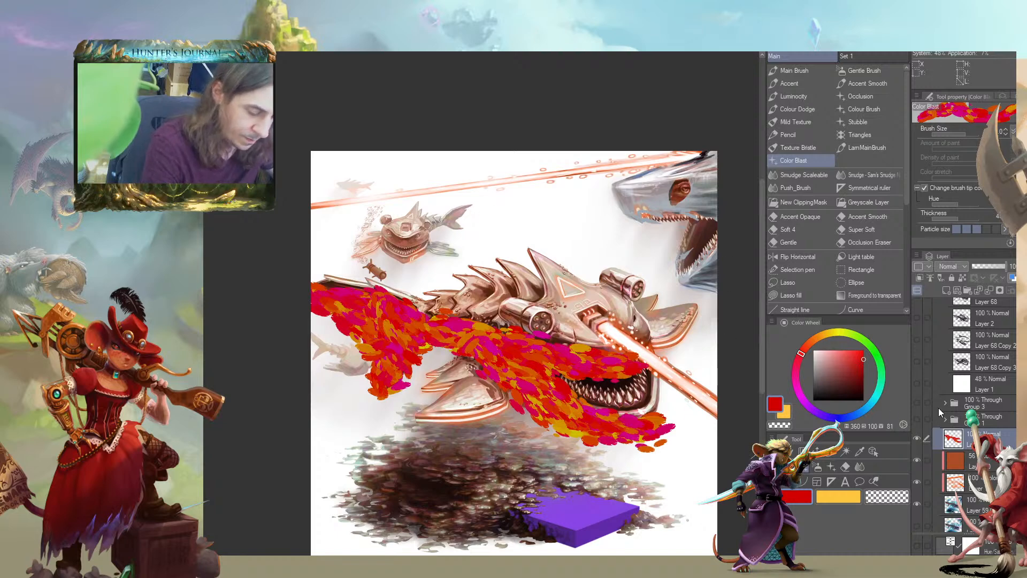
# Clip the color patch layer to the layer below and set its blending mode to Hue
pyautogui.click(919, 278)
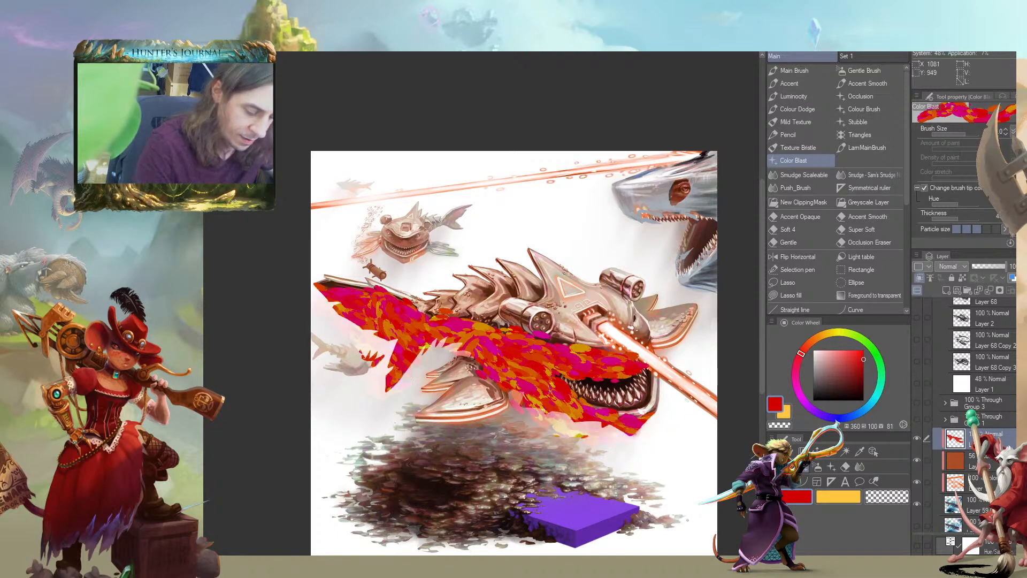
pyautogui.moveTo(540, 320); pyautogui.dragTo(490, 281)
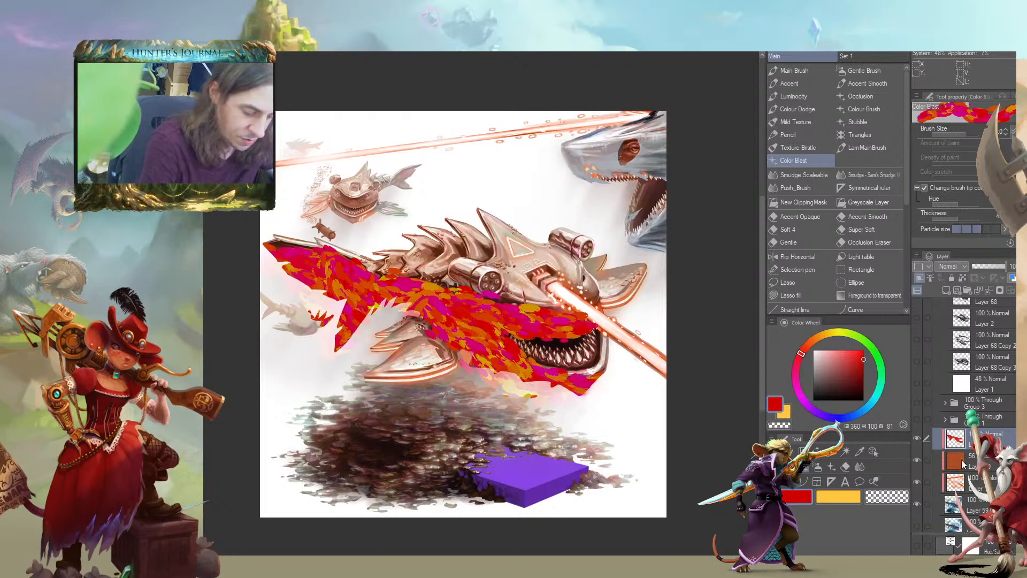
pyautogui.click(916, 503)
pyautogui.click(916, 503)
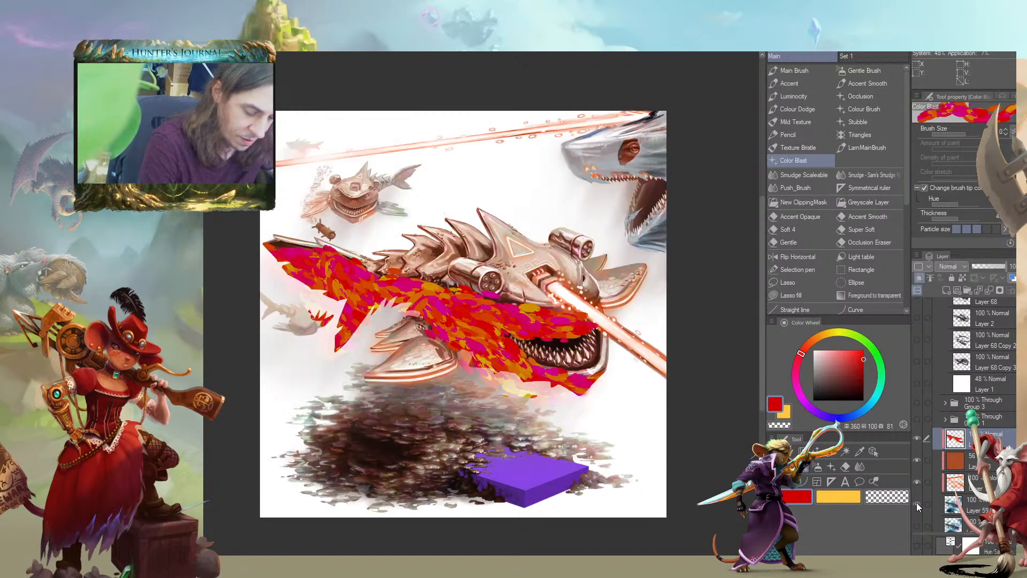
pyautogui.scroll(5, 471, 386)
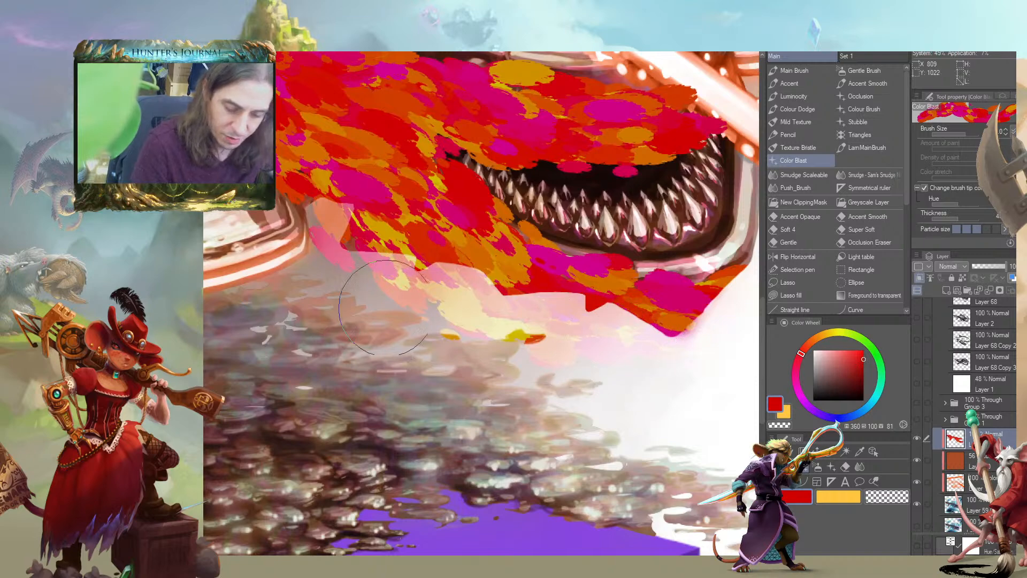
pyautogui.moveTo(221, 297); pyautogui.dragTo(365, 390)
pyautogui.scroll(-6, 365, 391)
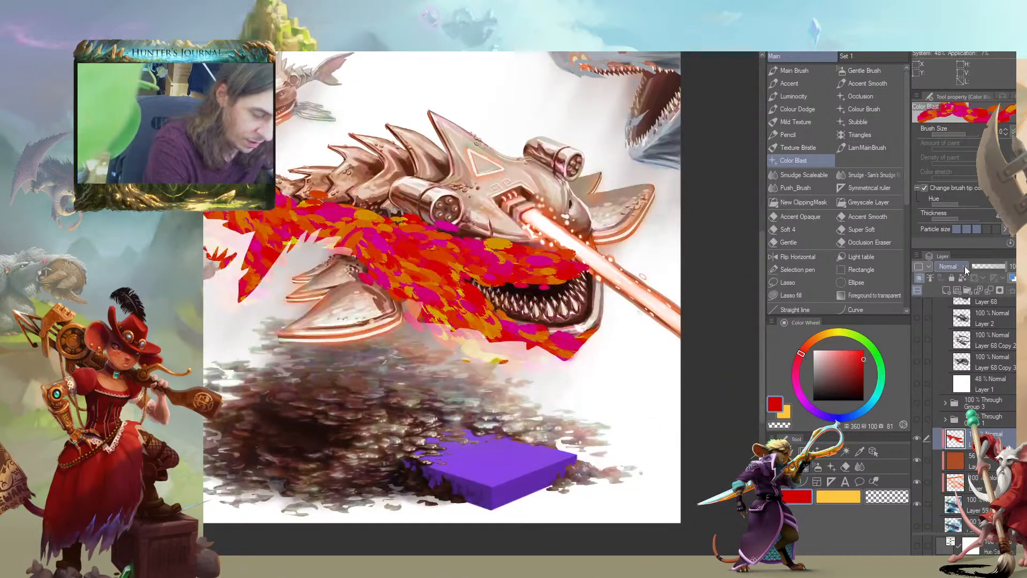
pyautogui.click(964, 267)
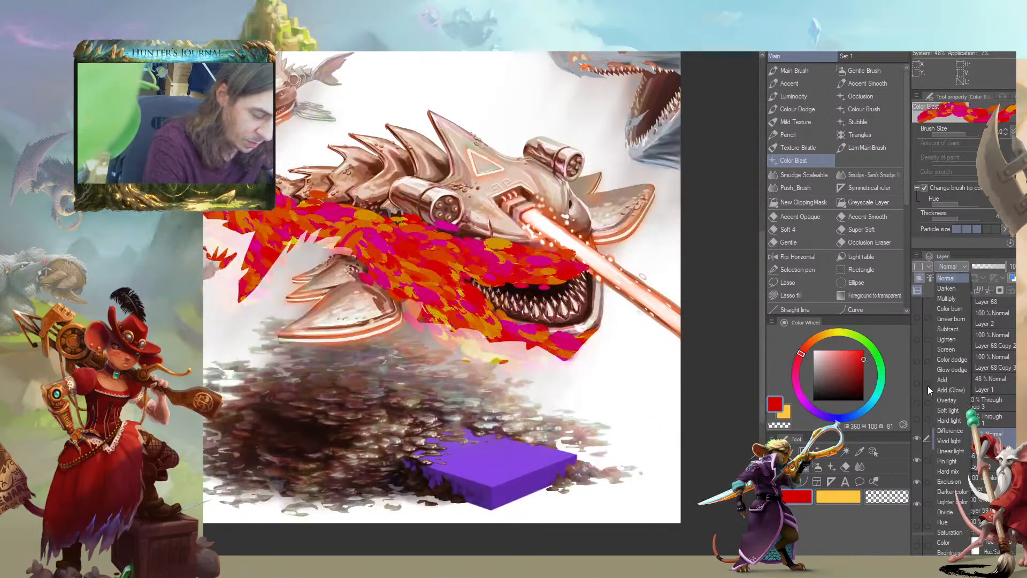
pyautogui.click(940, 522)
# Inspect the Hue patches up close and lower the patch layer's opacity for a subtler color variation
pyautogui.moveTo(267, 249); pyautogui.dragTo(271, 253)
pyautogui.scroll(4, 344, 296)
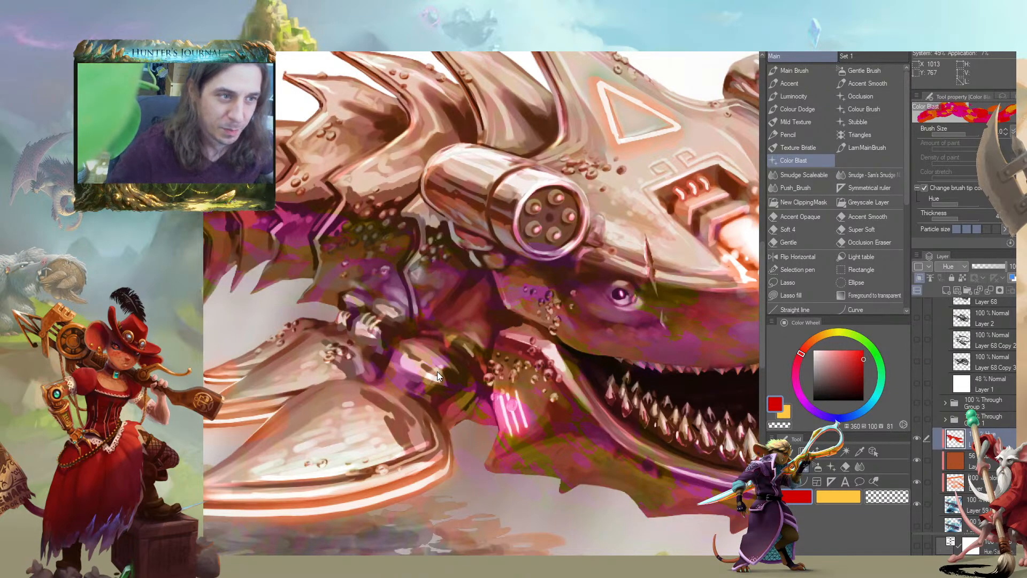
pyautogui.moveTo(437, 372); pyautogui.dragTo(281, 277)
pyautogui.scroll(-1, 280, 277)
pyautogui.scroll(-5, 280, 277)
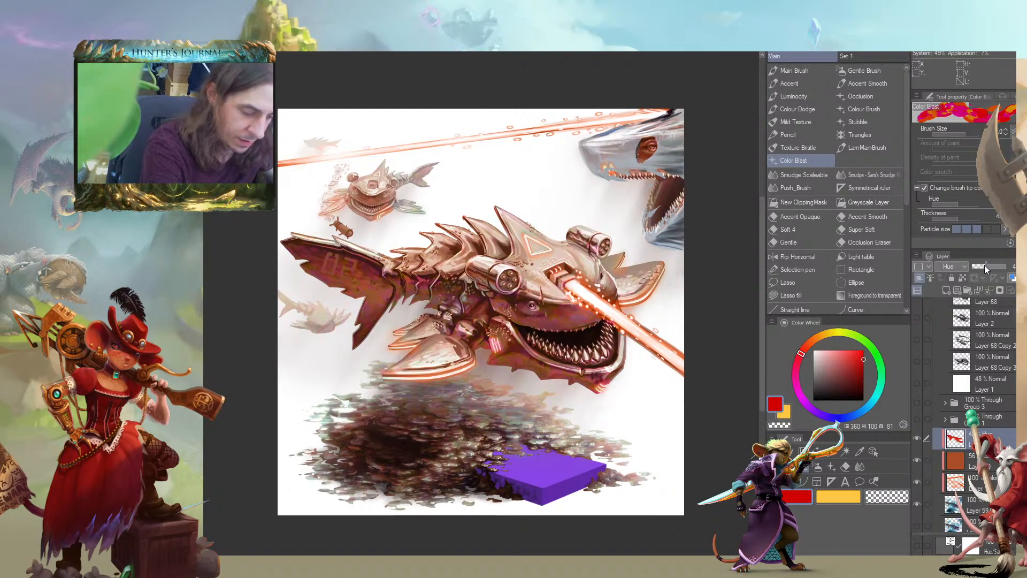
pyautogui.moveTo(471, 280); pyautogui.dragTo(435, 290)
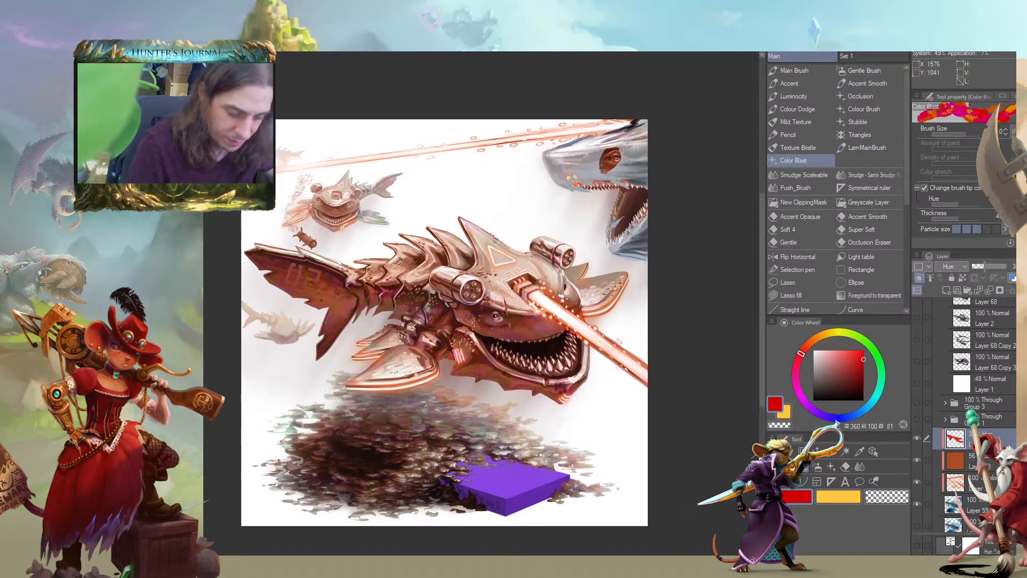
# Compare the main shark with and without the Hue patch layer, including a closer view
pyautogui.click(918, 438)
pyautogui.click(917, 439)
pyautogui.click(918, 441)
pyautogui.click(919, 439)
pyautogui.click(919, 439)
pyautogui.click(919, 439)
pyautogui.hotkey('ctrl', '+')
pyautogui.moveTo(244, 380)
pyautogui.mouseDown()
pyautogui.moveTo(296, 421)
pyautogui.moveTo(238, 388)
pyautogui.moveTo(328, 406)
pyautogui.moveTo(215, 377)
pyautogui.moveTo(277, 399)
pyautogui.moveTo(230, 387)
pyautogui.moveTo(247, 404)
pyautogui.moveTo(226, 349)
pyautogui.moveTo(244, 378)
pyautogui.mouseUp()
pyautogui.hotkey('ctrl', '-')
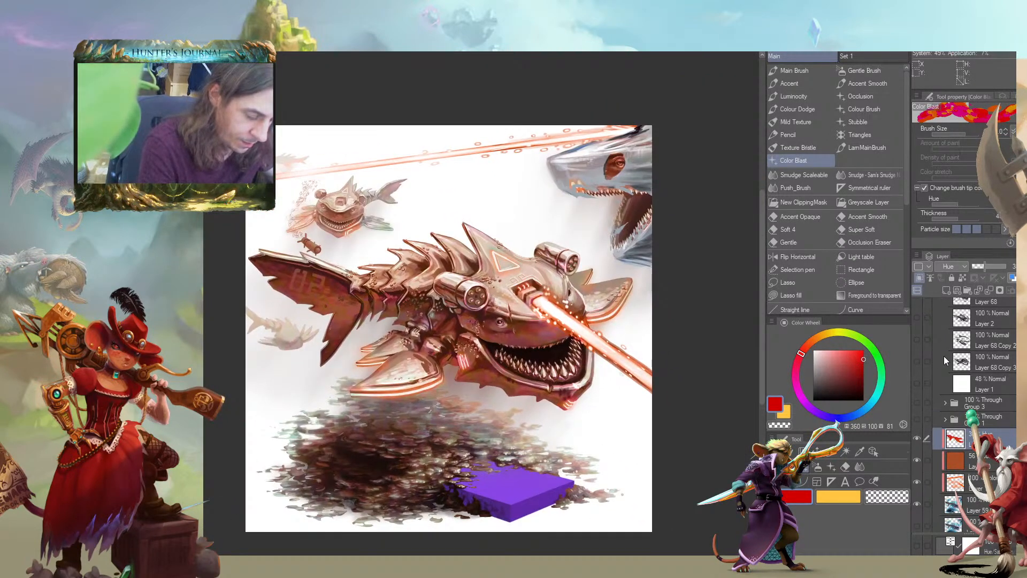
# Lower the opacity of the brown Color fill layer, checking the artwork with the tint layers hidden and shown
pyautogui.click(917, 459)
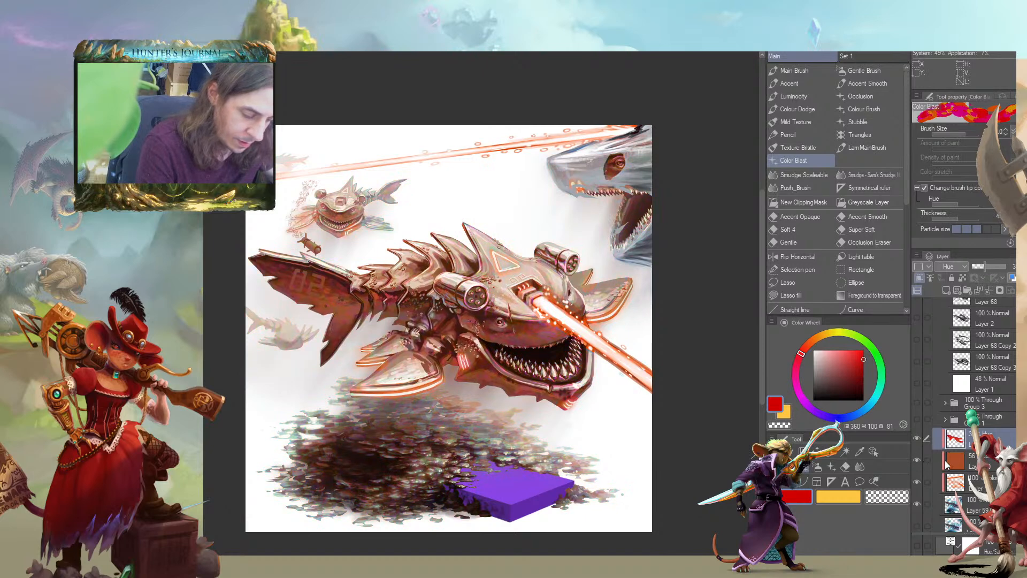
pyautogui.click(942, 461)
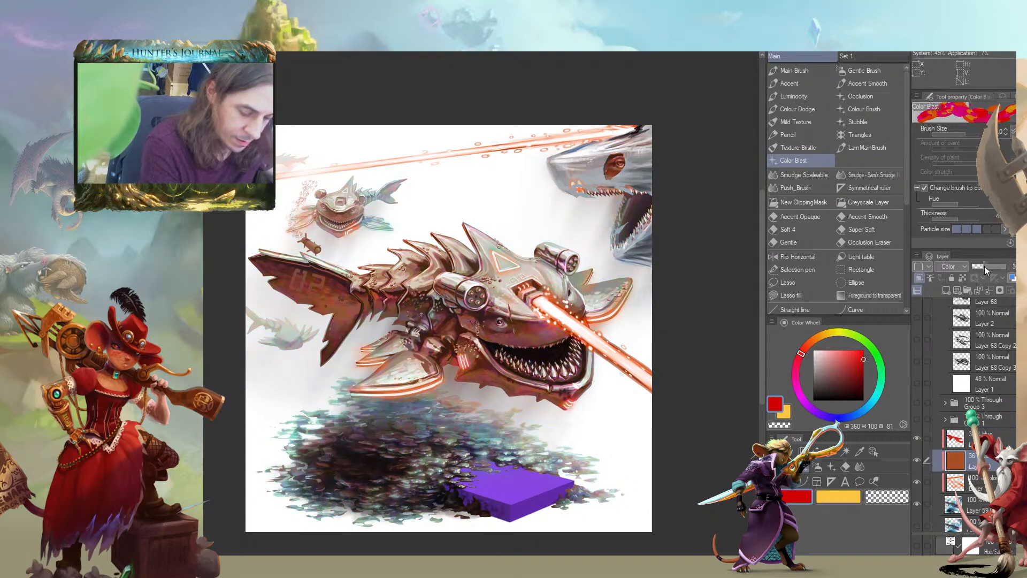
pyautogui.click(934, 480)
pyautogui.click(917, 481)
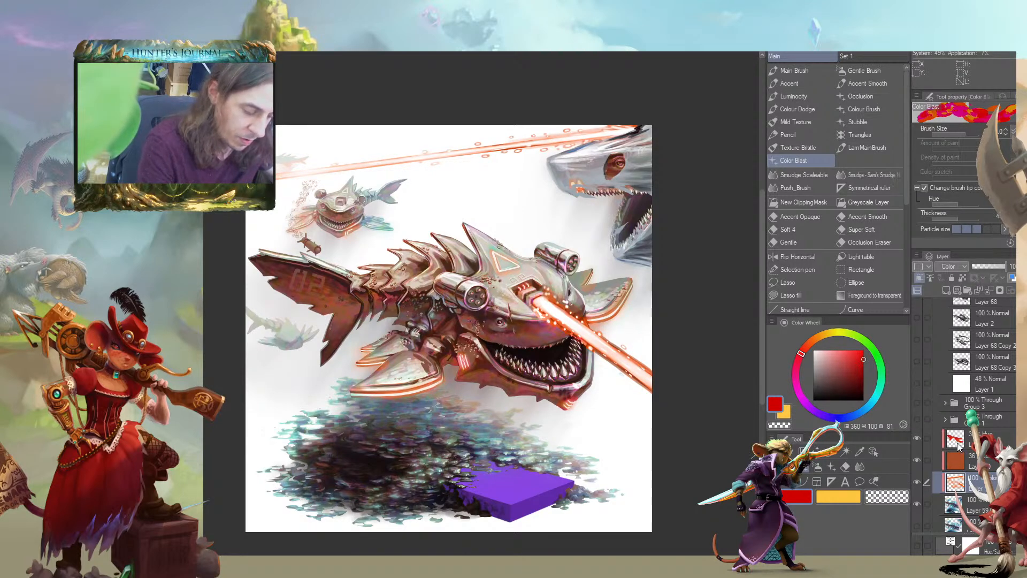
pyautogui.moveTo(416, 212); pyautogui.dragTo(437, 225)
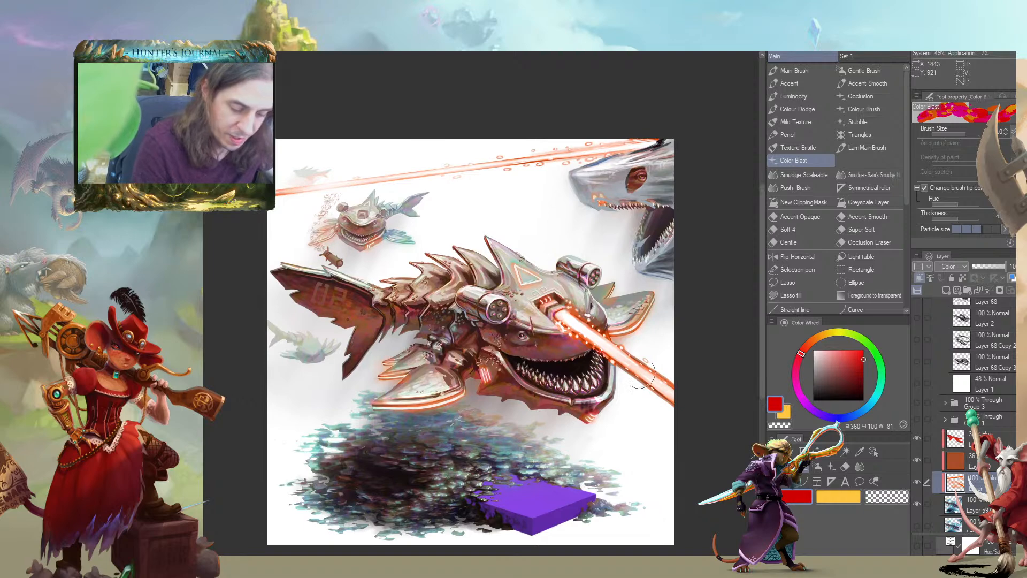
# Place a new clipped layer below the orange Color layer, pick a pale pink from the laser beam, and set the layer to Brightness
pyautogui.scroll(6, 652, 393)
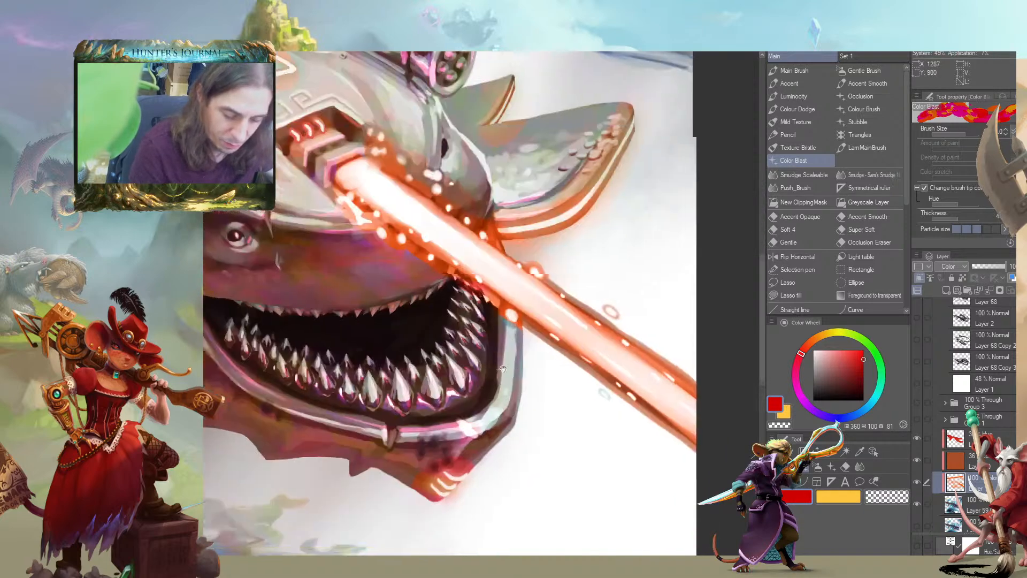
pyautogui.press('[')
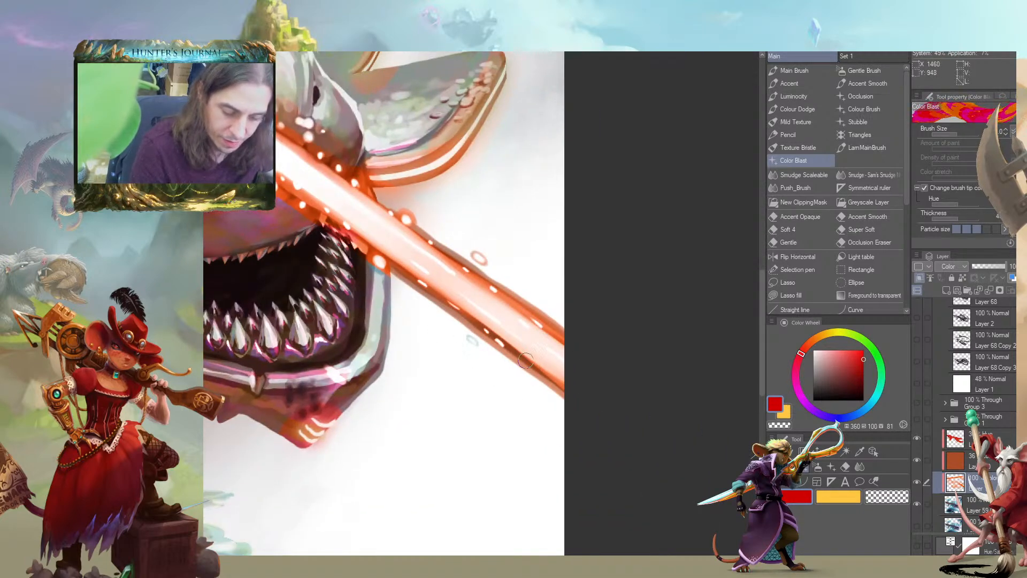
pyautogui.scroll(-6, 472, 341)
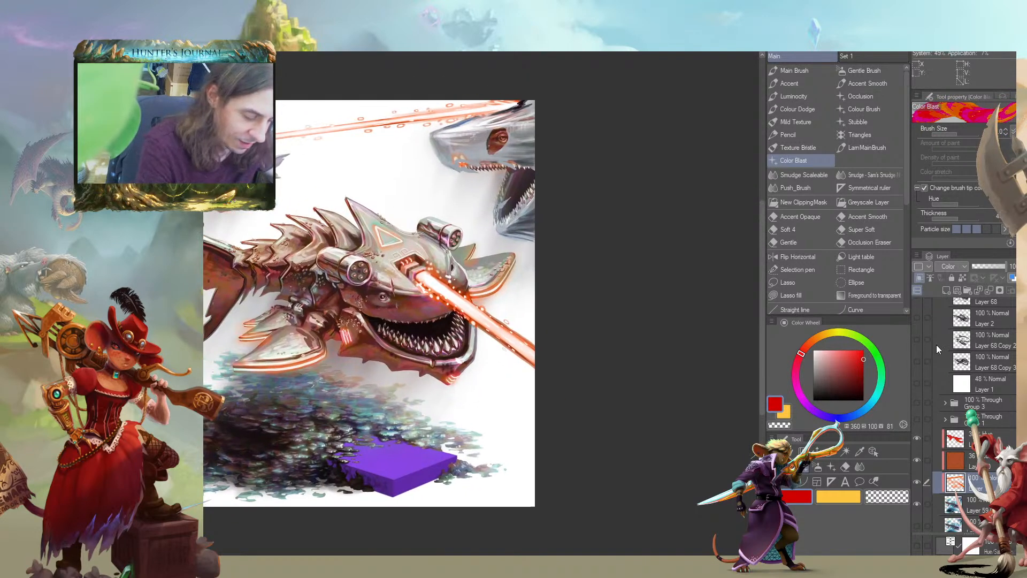
pyautogui.moveTo(936, 483); pyautogui.dragTo(934, 509)
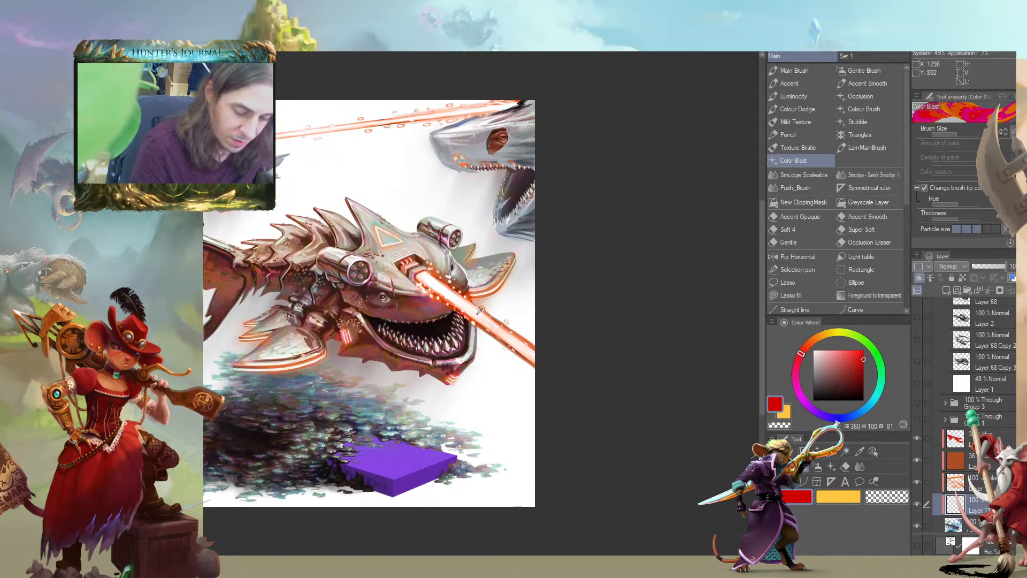
pyautogui.keyDown('alt'); pyautogui.click(479, 313); pyautogui.keyUp('alt')
pyautogui.click(948, 265)
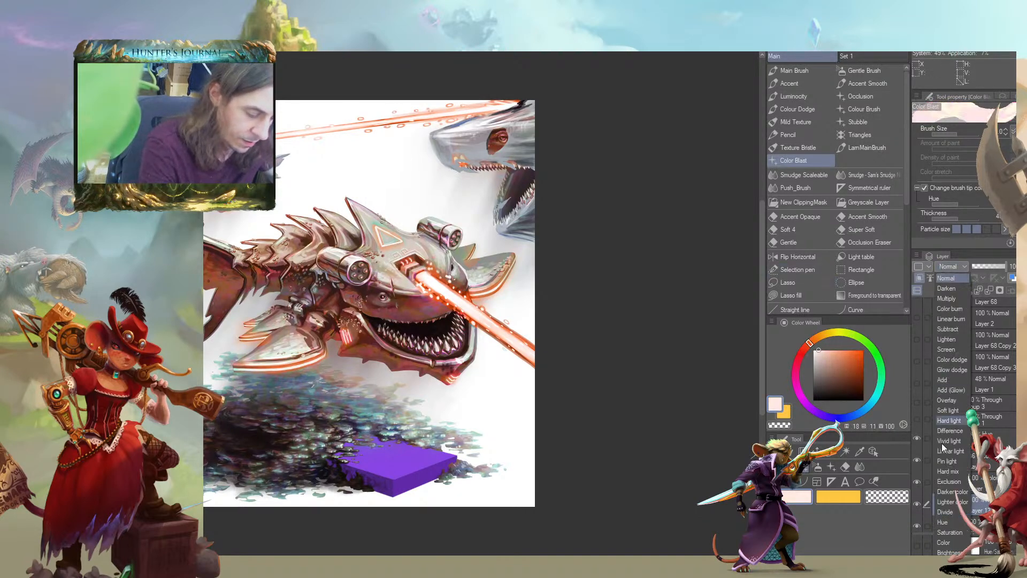
pyautogui.click(950, 552)
# Try pale pink Color Blast dabs along the laser beam on the Brightness layer and undo them
pyautogui.moveTo(451, 300)
pyautogui.mouseDown()
pyautogui.moveTo(520, 355)
pyautogui.moveTo(467, 298)
pyautogui.mouseUp()
pyautogui.hotkey('ctrl', 'z')
pyautogui.keyDown('alt'); pyautogui.click(507, 335); pyautogui.keyUp('alt')
pyautogui.hotkey('ctrl', 'z')
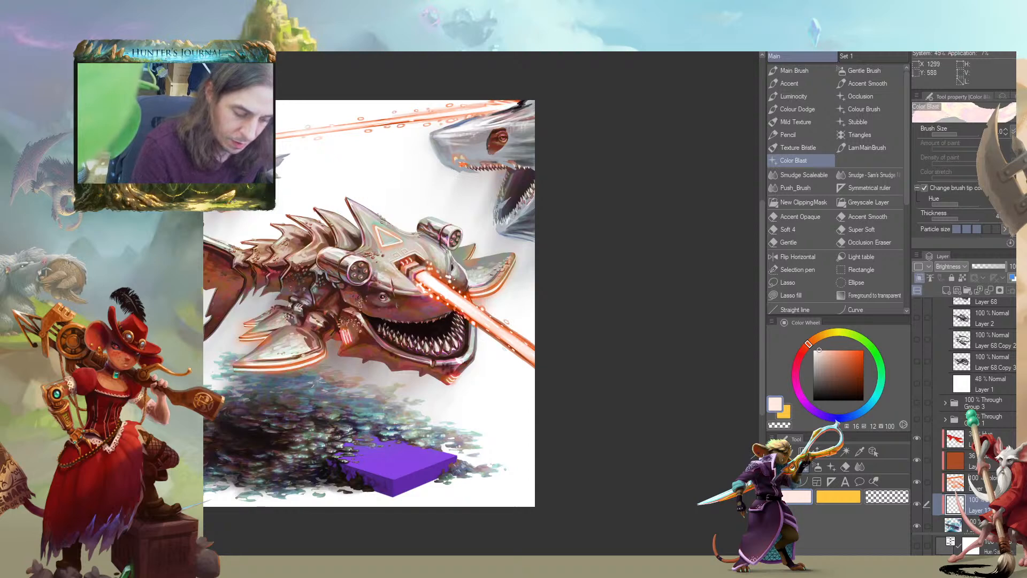
# Choose the Main Brush, move the Brightness layer above the orange Color layer, and set its blending mode to Saturation
pyautogui.click(783, 73)
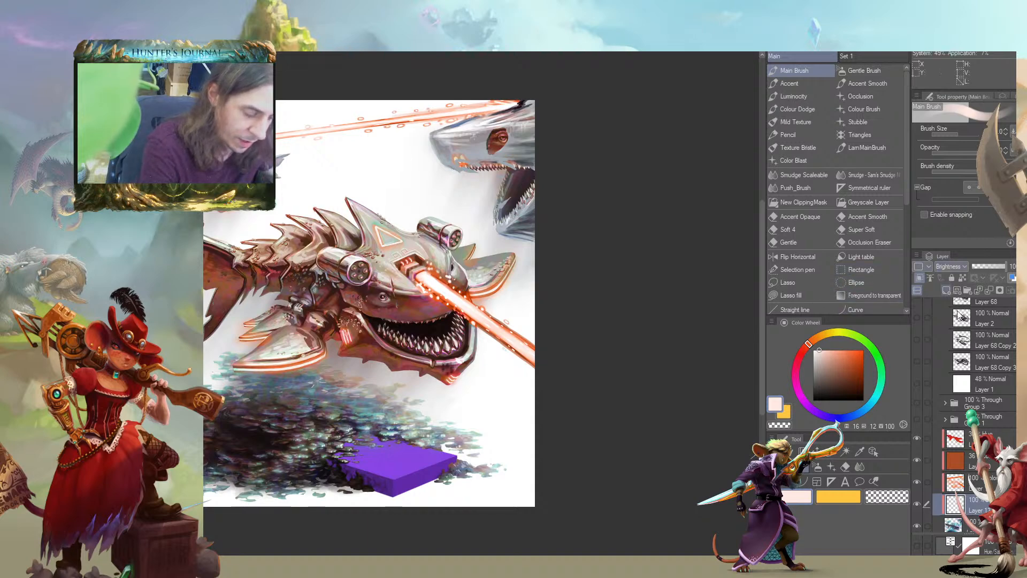
pyautogui.moveTo(970, 506); pyautogui.dragTo(965, 481)
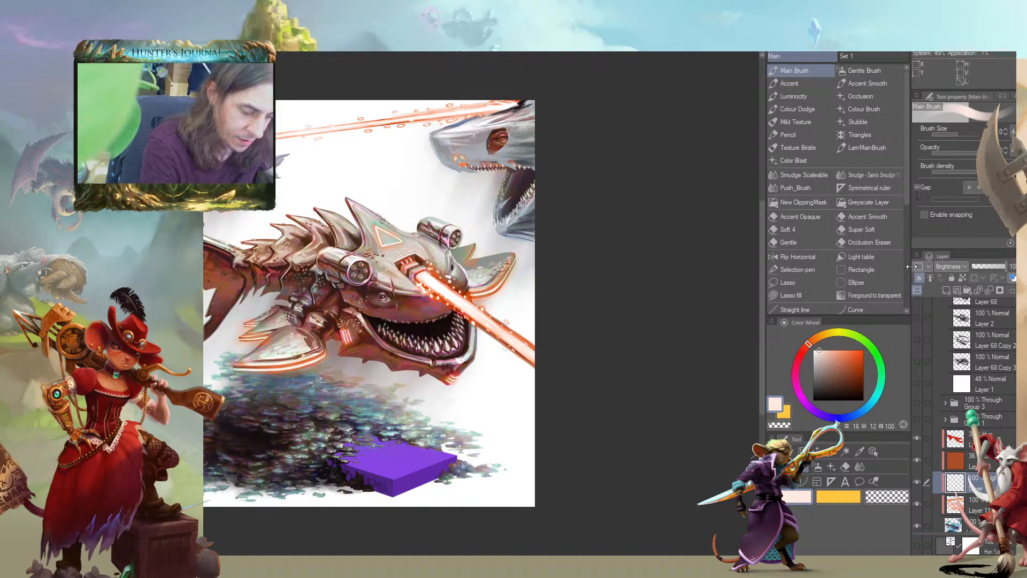
pyautogui.click(950, 267)
pyautogui.click(948, 532)
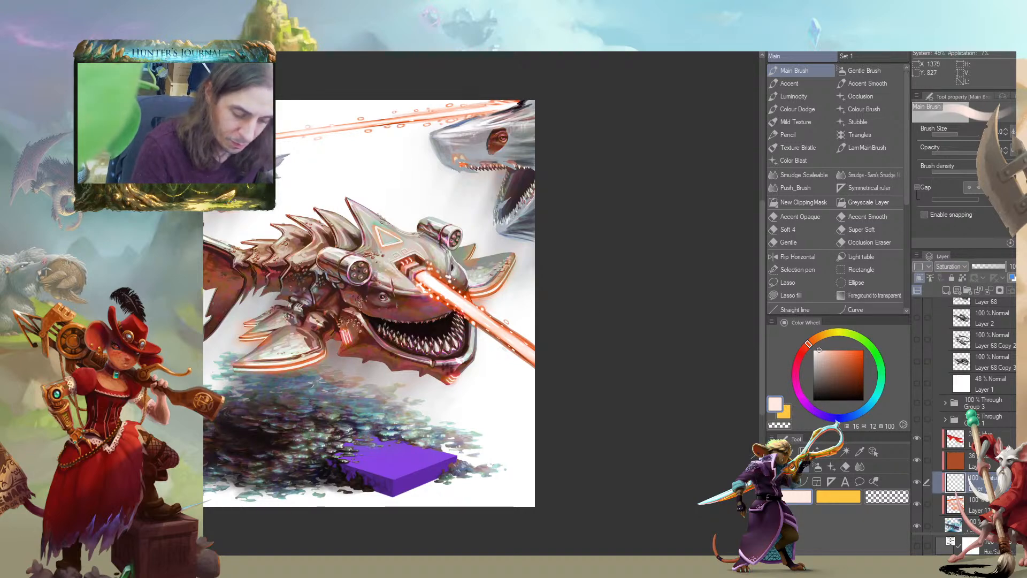
# Sample orange-red from the main shark's laser beam and change the new layer's blending mode to Normal
pyautogui.scroll(4, 463, 327)
pyautogui.moveTo(428, 335); pyautogui.dragTo(407, 326)
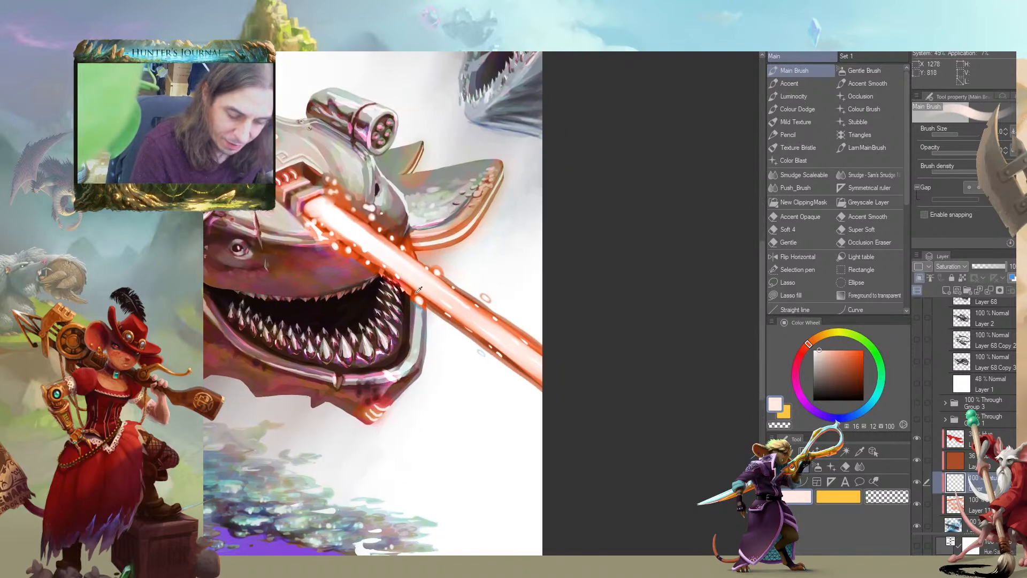
pyautogui.keyDown('alt'); pyautogui.click(418, 296); pyautogui.keyUp('alt')
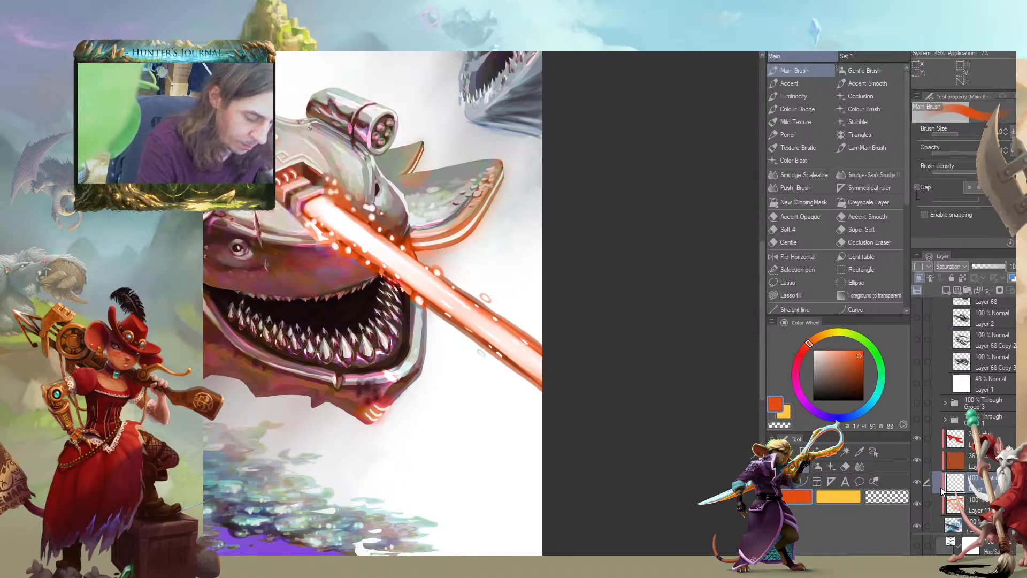
pyautogui.click(938, 266)
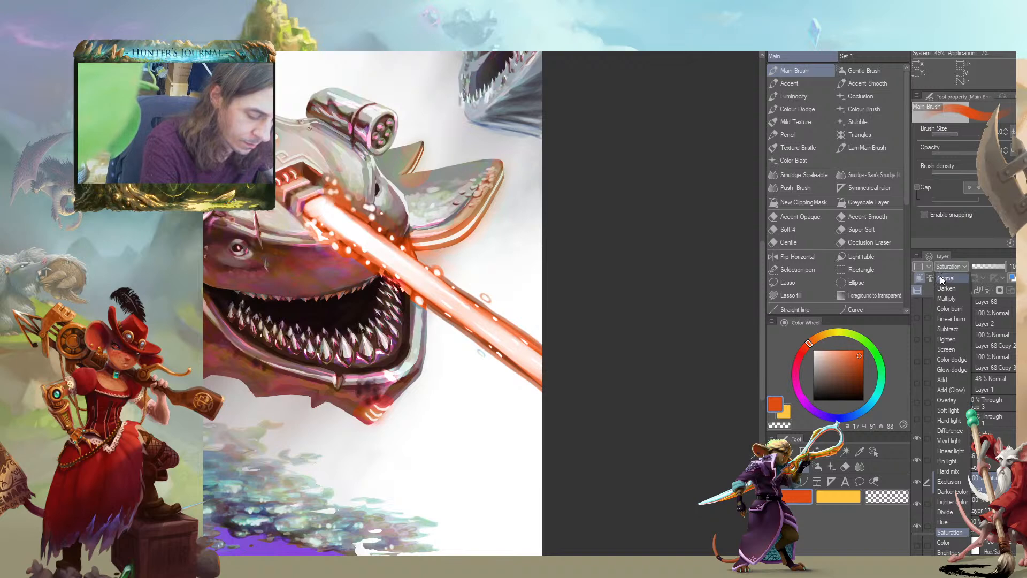
pyautogui.click(944, 278)
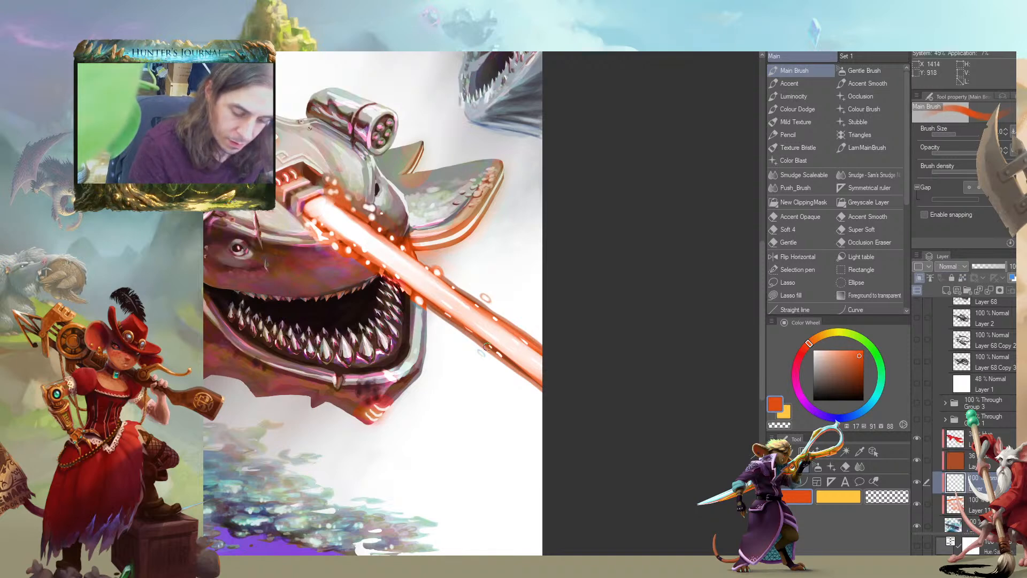
# Paint over the laser beam with light orange and pale yellow-orange strokes, enlarging the Main Brush
pyautogui.click(853, 350)
pyautogui.click(808, 338)
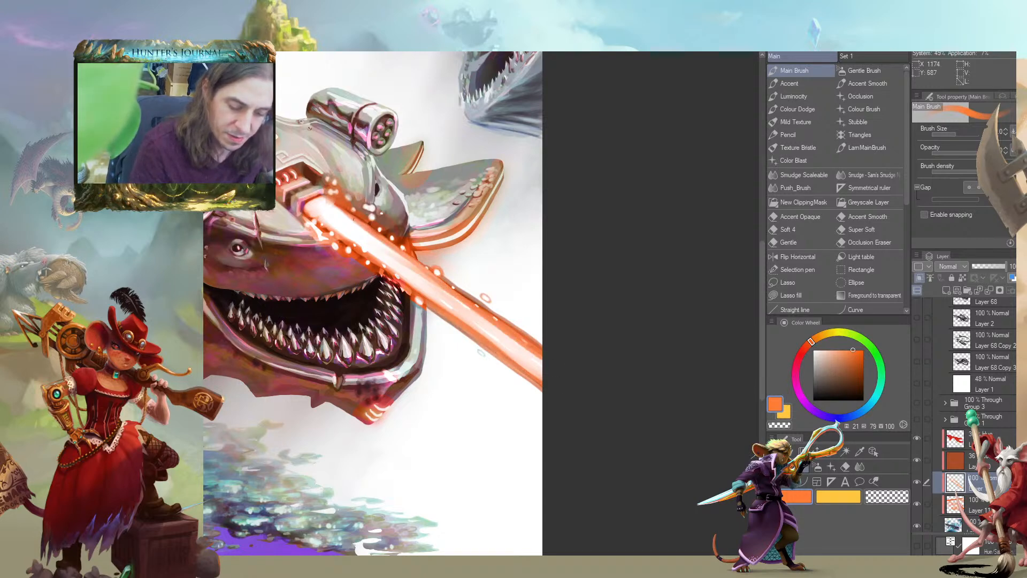
pyautogui.click(822, 335)
pyautogui.click(842, 350)
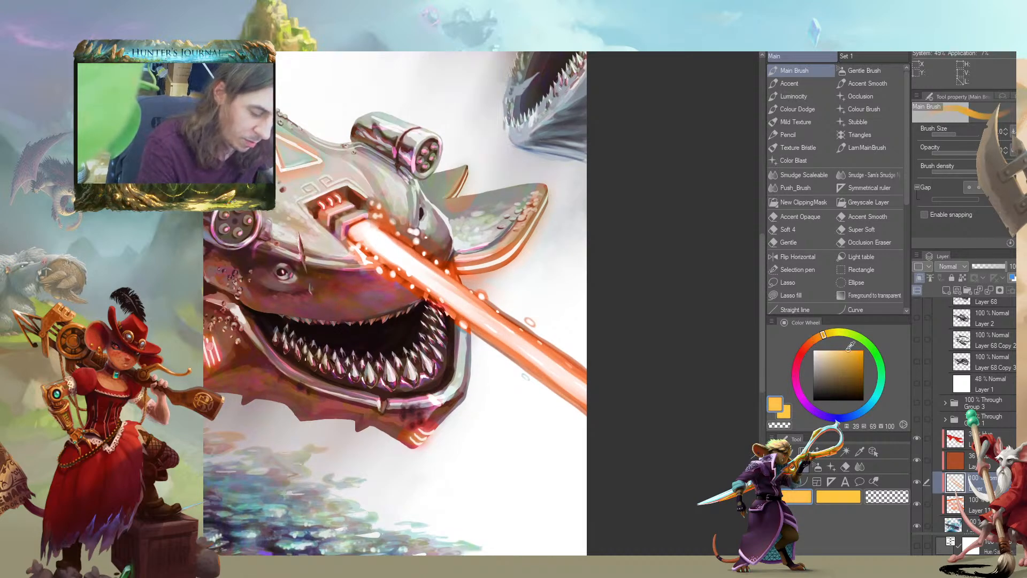
pyautogui.moveTo(460, 290)
pyautogui.mouseDown()
pyautogui.moveTo(580, 376)
pyautogui.moveTo(442, 285)
pyautogui.moveTo(586, 400)
pyautogui.moveTo(404, 270)
pyautogui.moveTo(607, 415)
pyautogui.moveTo(436, 287)
pyautogui.moveTo(530, 348)
pyautogui.moveTo(454, 296)
pyautogui.mouseUp()
pyautogui.press(']')
pyautogui.press(']')
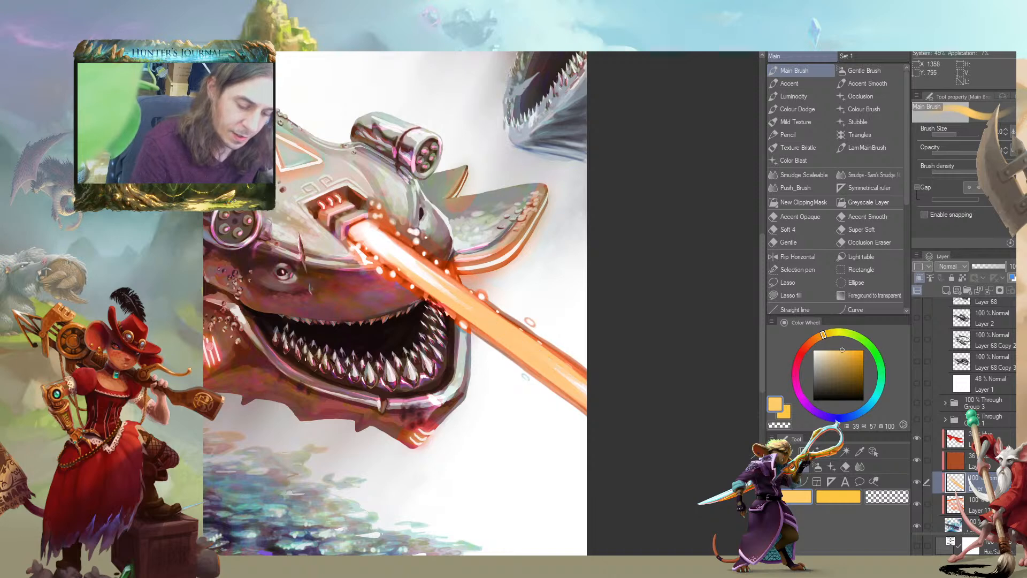
# Paint saturated orange along the laser beam with a larger brush and move the layer above the red Hue layer
pyautogui.click(811, 341)
pyautogui.click(851, 357)
pyautogui.click(857, 349)
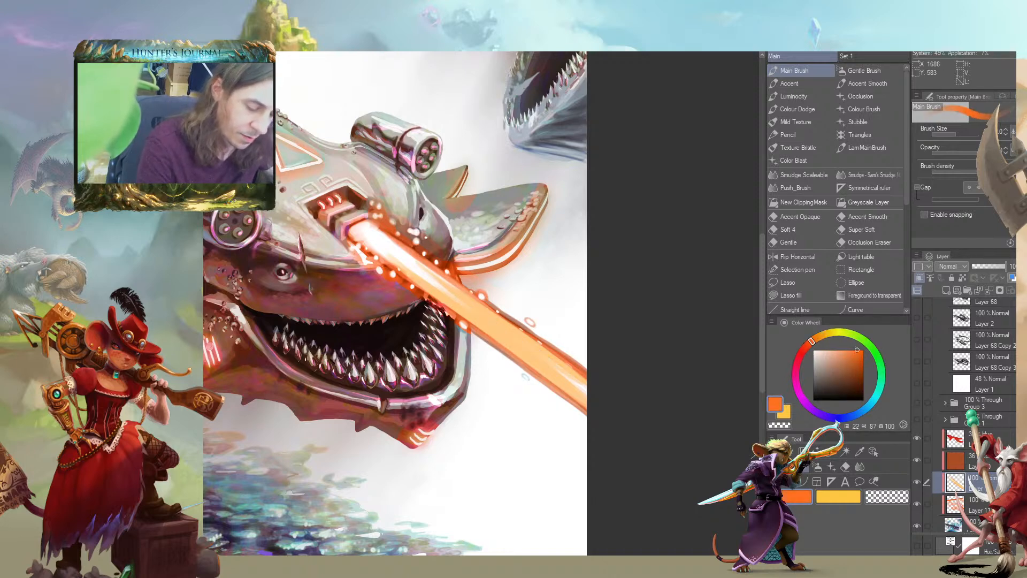
pyautogui.moveTo(521, 366)
pyautogui.mouseDown()
pyautogui.moveTo(411, 286)
pyautogui.moveTo(489, 335)
pyautogui.mouseUp()
pyautogui.press(']')
pyautogui.moveTo(584, 369); pyautogui.dragTo(480, 294)
pyautogui.moveTo(933, 481); pyautogui.dragTo(933, 431)
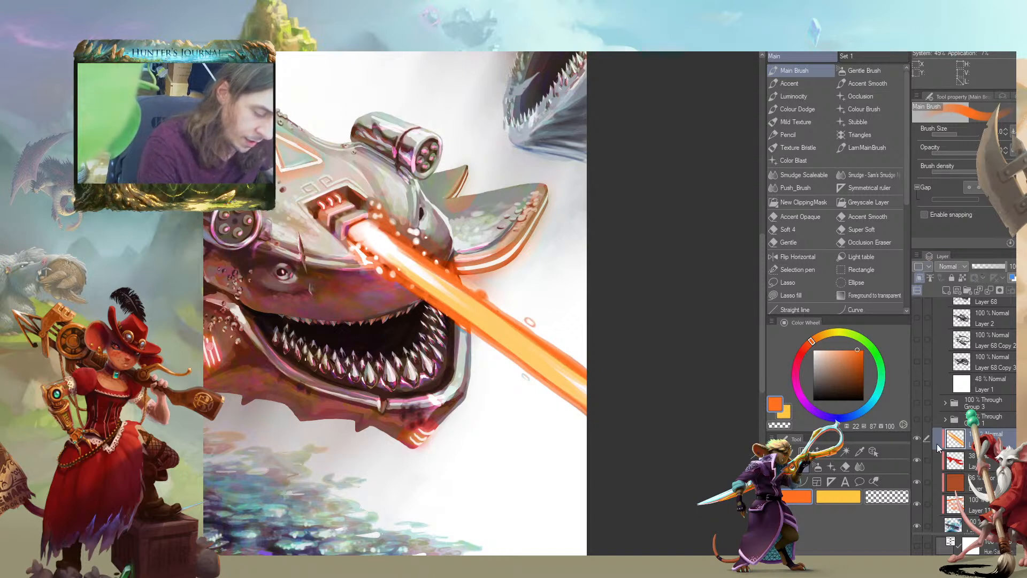
# Sample near-white from the beam's core and paint a thin bright streak along the laser with a smaller brush
pyautogui.keyDown('alt'); pyautogui.click(419, 269); pyautogui.keyUp('alt')
pyautogui.press('[')
pyautogui.moveTo(382, 248)
pyautogui.mouseDown()
pyautogui.moveTo(437, 276)
pyautogui.moveTo(554, 369)
pyautogui.mouseUp()
pyautogui.moveTo(449, 289); pyautogui.dragTo(577, 389)
# Examine the recoloured laser beam up close and within the whole composition
pyautogui.scroll(-1, 715, 517)
pyautogui.scroll(-2, 715, 516)
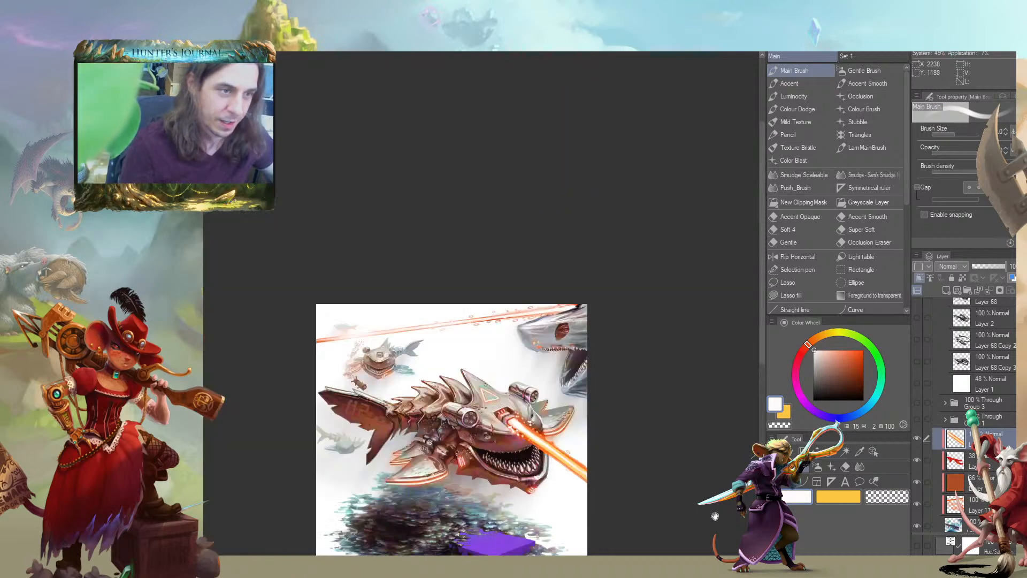
pyautogui.moveTo(716, 517); pyautogui.dragTo(683, 403)
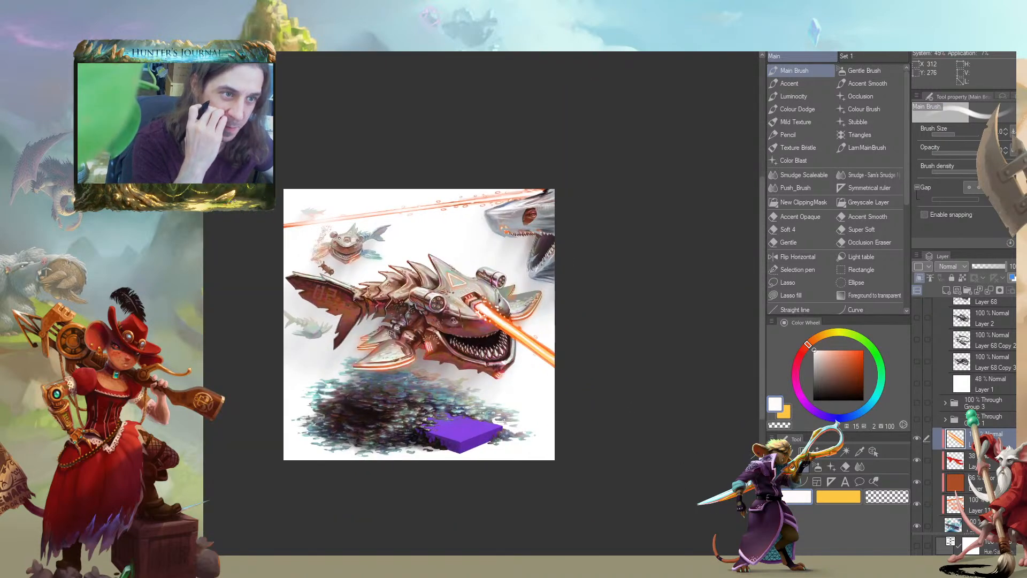
pyautogui.moveTo(245, 297); pyautogui.dragTo(228, 254)
pyautogui.scroll(1, 227, 272)
pyautogui.moveTo(238, 301); pyautogui.dragTo(263, 346)
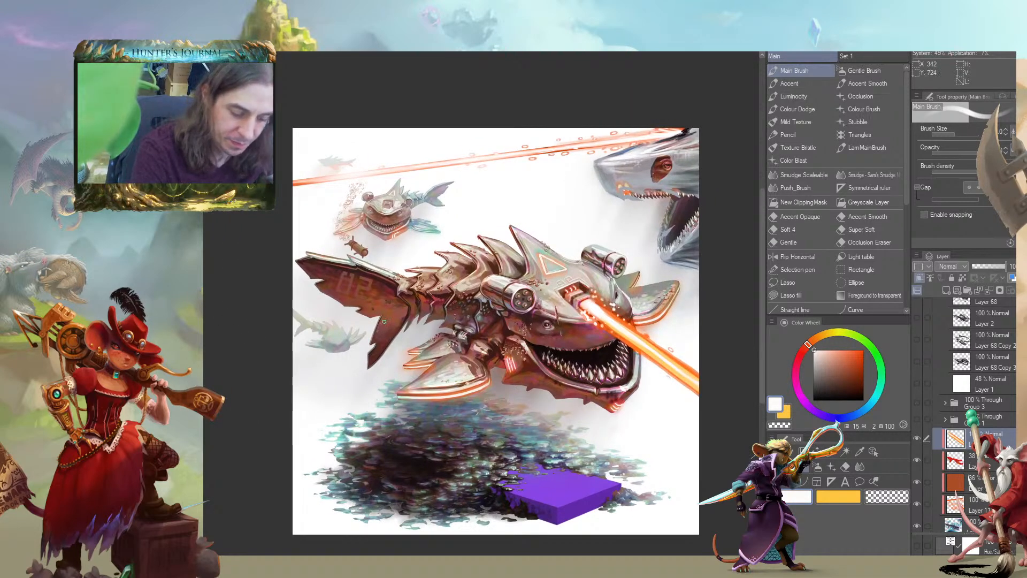
pyautogui.moveTo(587, 316); pyautogui.dragTo(505, 319)
pyautogui.scroll(2, 505, 318)
pyautogui.moveTo(576, 351); pyautogui.dragTo(434, 299)
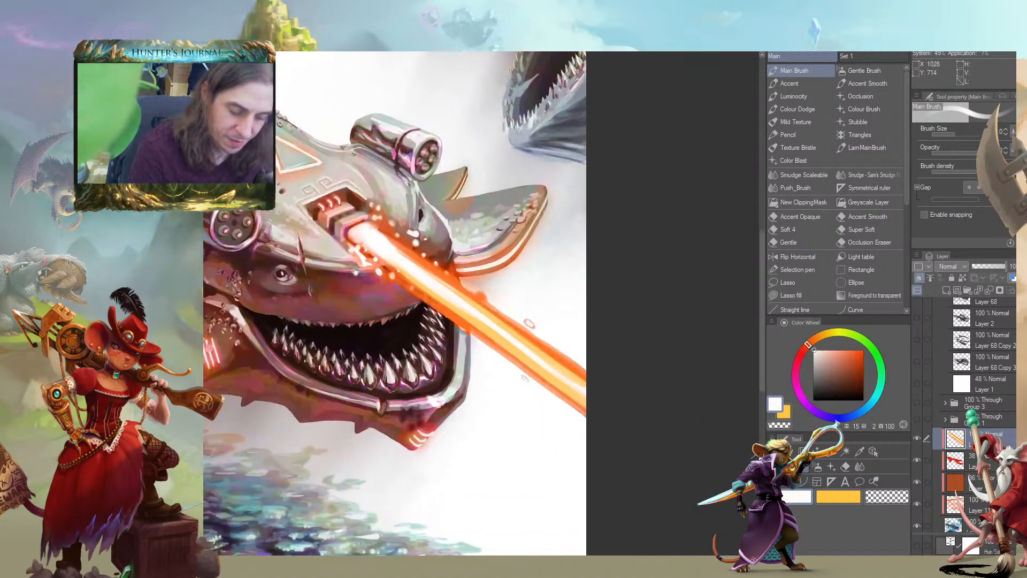
pyautogui.moveTo(497, 350); pyautogui.dragTo(563, 297)
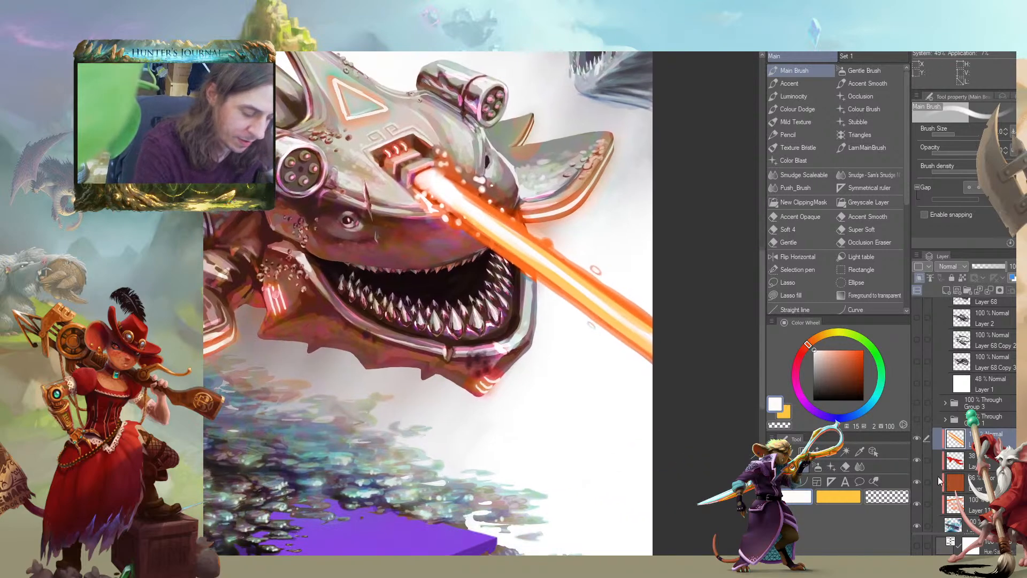
pyautogui.scroll(2, 245, 256)
pyautogui.scroll(-3, 251, 262)
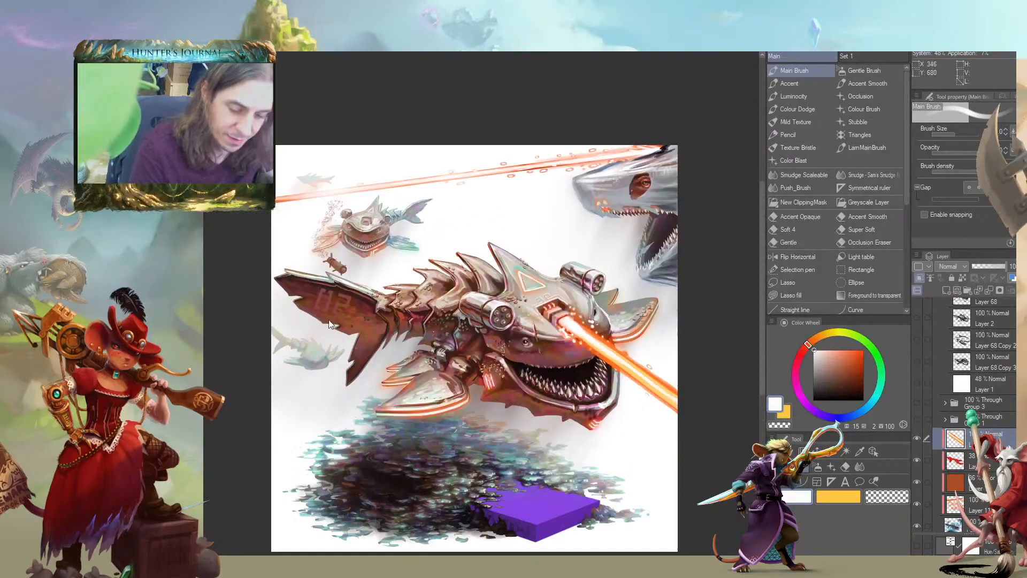
pyautogui.moveTo(328, 320)
pyautogui.mouseDown()
pyautogui.moveTo(334, 336)
pyautogui.moveTo(243, 300)
pyautogui.moveTo(261, 304)
pyautogui.mouseUp()
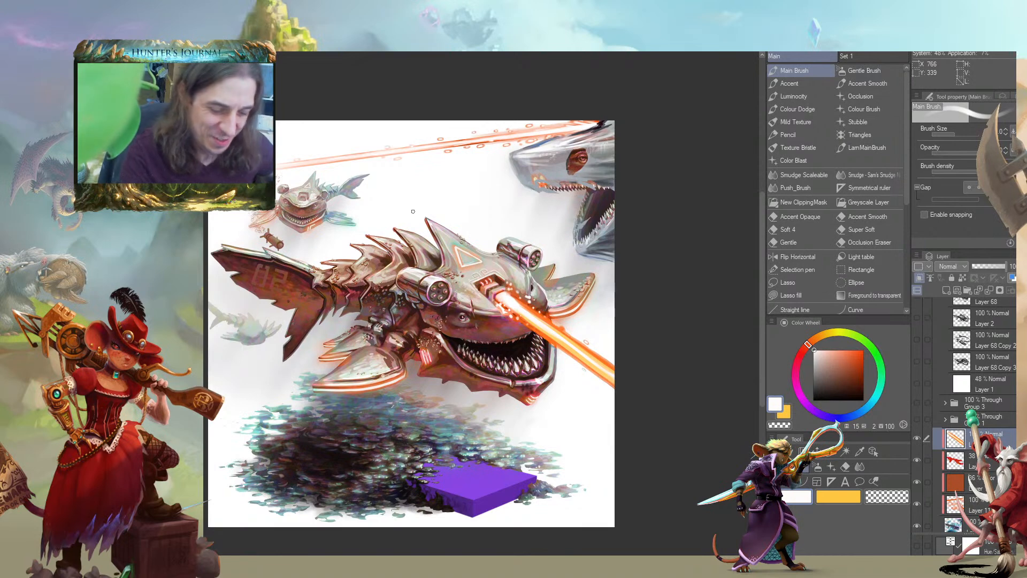
pyautogui.moveTo(286, 315); pyautogui.dragTo(381, 278)
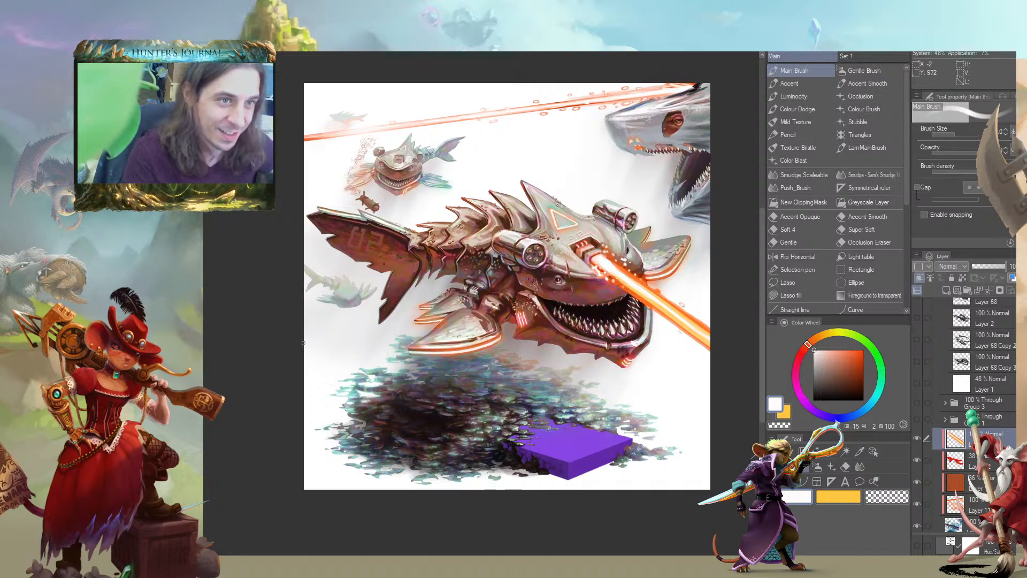
pyautogui.moveTo(257, 269)
pyautogui.mouseDown()
pyautogui.moveTo(259, 230)
pyautogui.moveTo(292, 305)
pyautogui.moveTo(257, 298)
pyautogui.mouseUp()
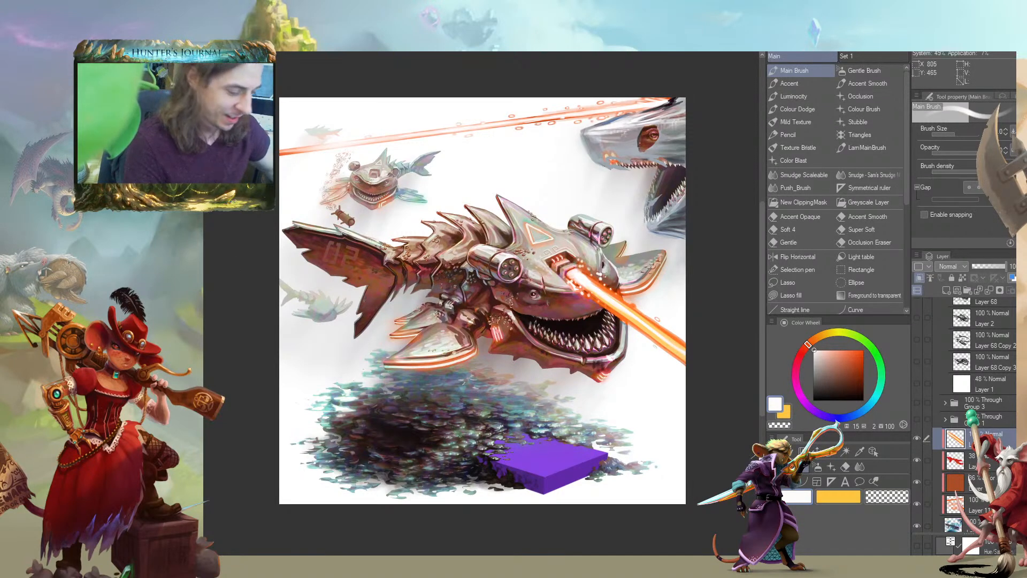
pyautogui.moveTo(242, 337); pyautogui.dragTo(255, 363)
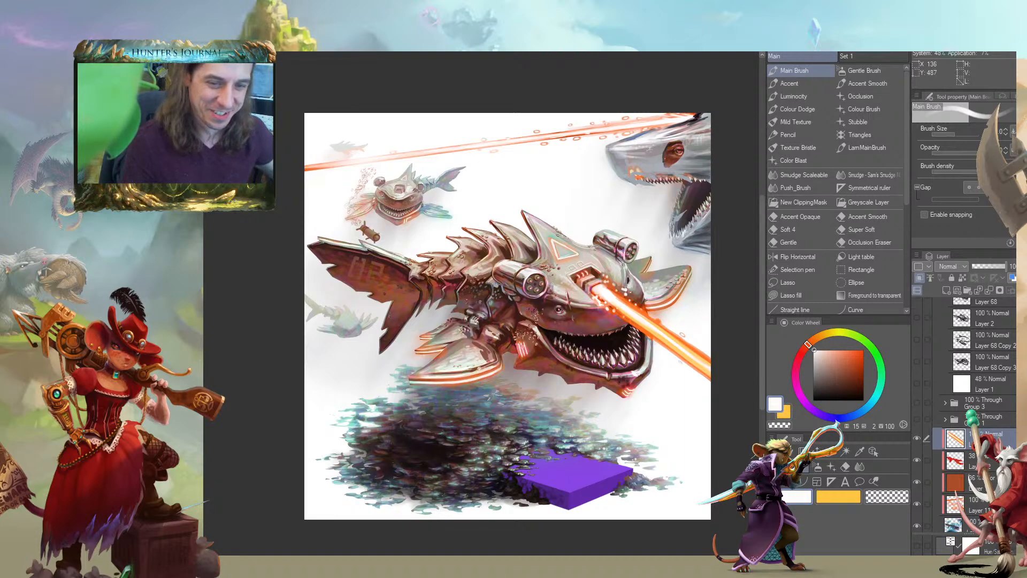
# On Layer 9 Copy, cover the orange mark beside the background shark's front teeth with sampled grey-blue
pyautogui.moveTo(538, 340); pyautogui.dragTo(356, 431)
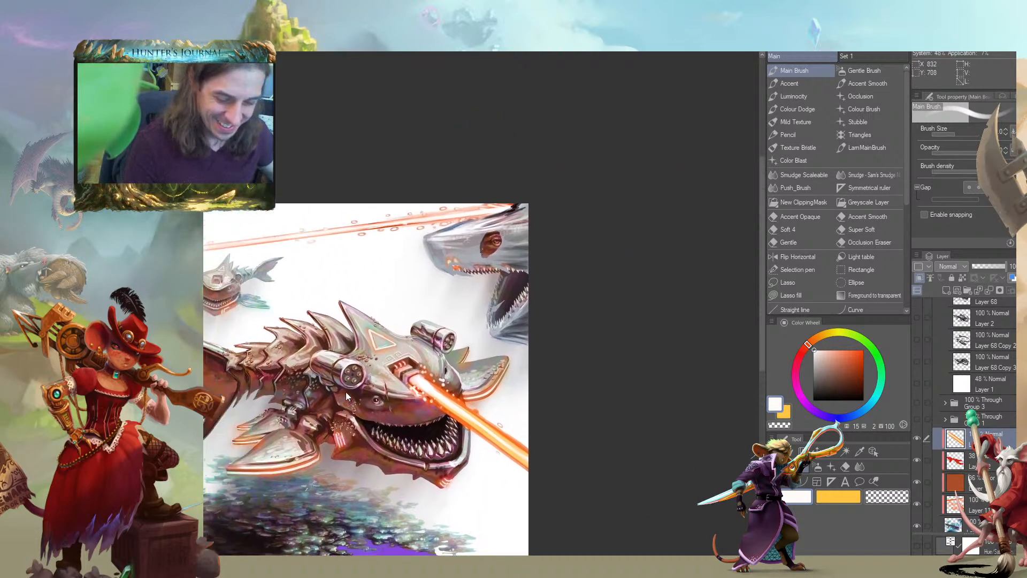
pyautogui.scroll(3, 353, 383)
pyautogui.moveTo(538, 191); pyautogui.dragTo(390, 415)
pyautogui.scroll(5, 390, 415)
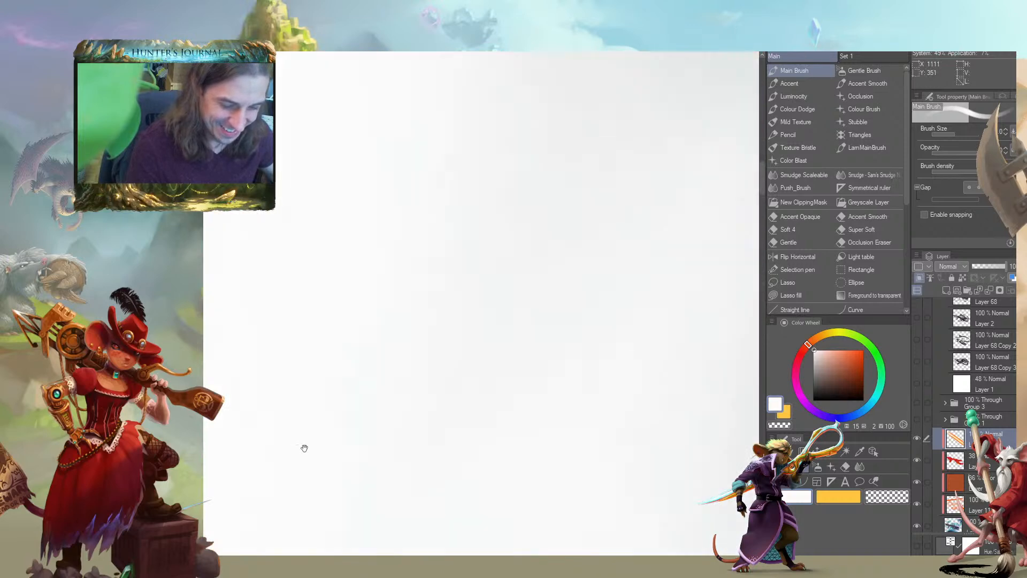
pyautogui.moveTo(641, 176); pyautogui.dragTo(271, 473)
pyautogui.moveTo(535, 315); pyautogui.dragTo(277, 339)
pyautogui.scroll(-5, 308, 431)
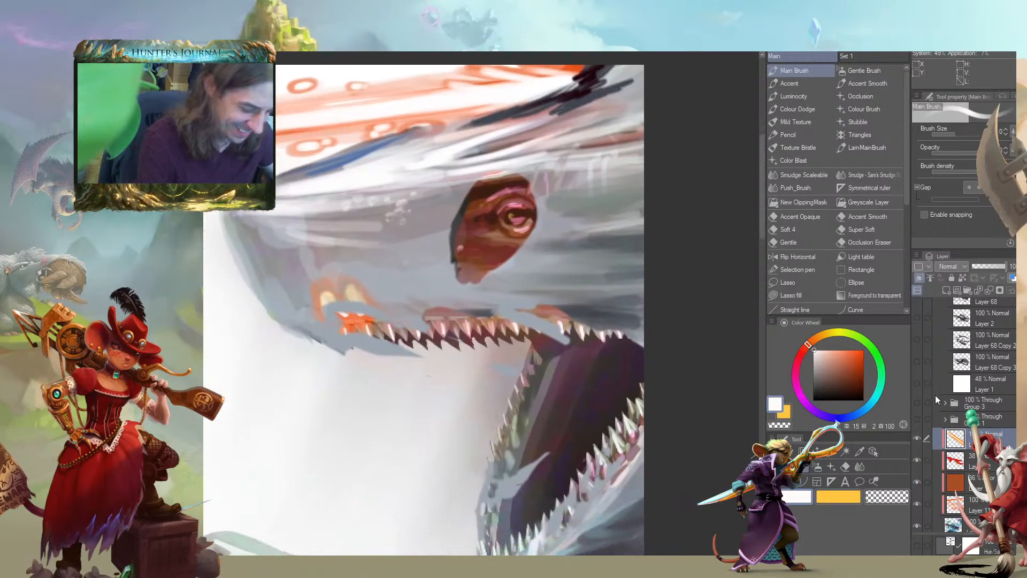
pyautogui.scroll(10, 974, 415)
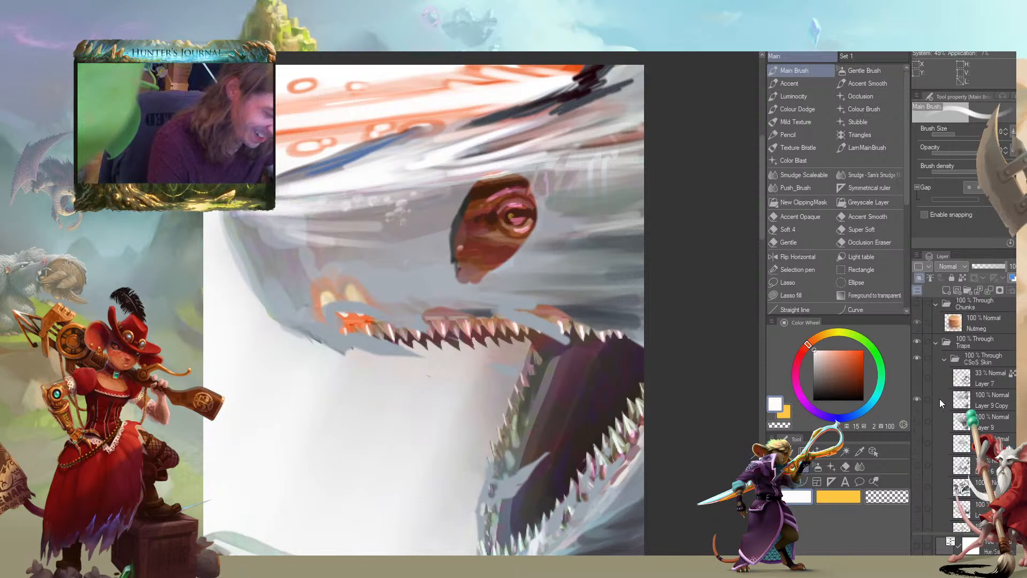
pyautogui.click(940, 400)
pyautogui.keyDown('alt'); pyautogui.click(379, 312); pyautogui.keyUp('alt')
pyautogui.moveTo(337, 309)
pyautogui.mouseDown()
pyautogui.moveTo(341, 334)
pyautogui.moveTo(340, 320)
pyautogui.moveTo(361, 332)
pyautogui.moveTo(409, 332)
pyautogui.mouseUp()
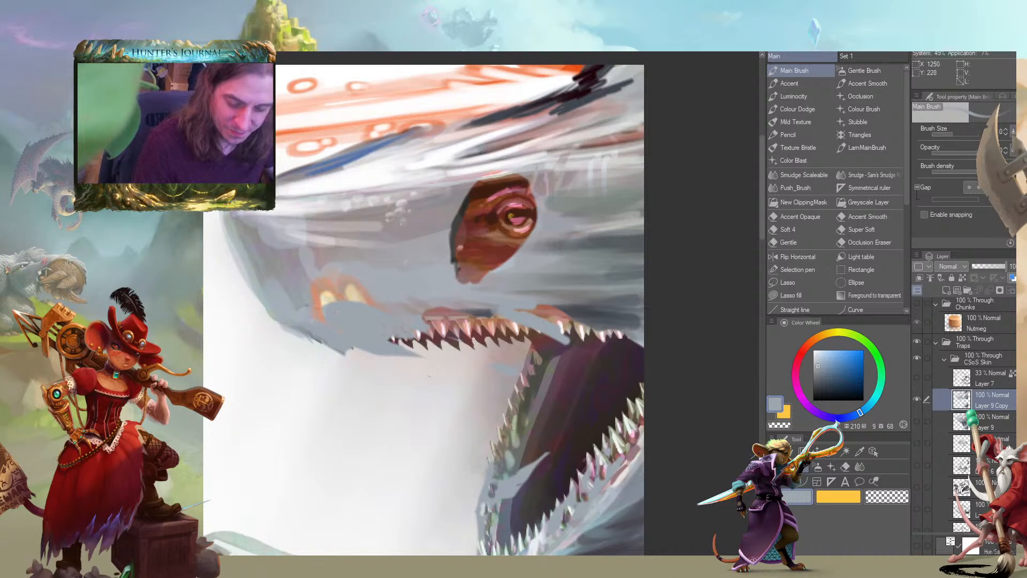
# Paint out the glowing orange shapes on the background shark's snout with greys sampled from its skin
pyautogui.moveTo(319, 299)
pyautogui.mouseDown()
pyautogui.moveTo(356, 313)
pyautogui.moveTo(378, 293)
pyautogui.mouseUp()
pyautogui.keyDown('alt'); pyautogui.click(350, 267); pyautogui.keyUp('alt')
pyautogui.keyDown('alt'); pyautogui.click(305, 253); pyautogui.keyUp('alt')
pyautogui.moveTo(317, 262)
pyautogui.mouseDown()
pyautogui.moveTo(286, 262)
pyautogui.moveTo(320, 315)
pyautogui.moveTo(299, 296)
pyautogui.moveTo(307, 309)
pyautogui.moveTo(336, 325)
pyautogui.moveTo(340, 290)
pyautogui.moveTo(369, 312)
pyautogui.mouseUp()
pyautogui.moveTo(242, 277); pyautogui.dragTo(224, 288)
# Sample orange-red from the upper laser beam and paint three small orange spots on the background shark's snout
pyautogui.moveTo(519, 80); pyautogui.dragTo(573, 161)
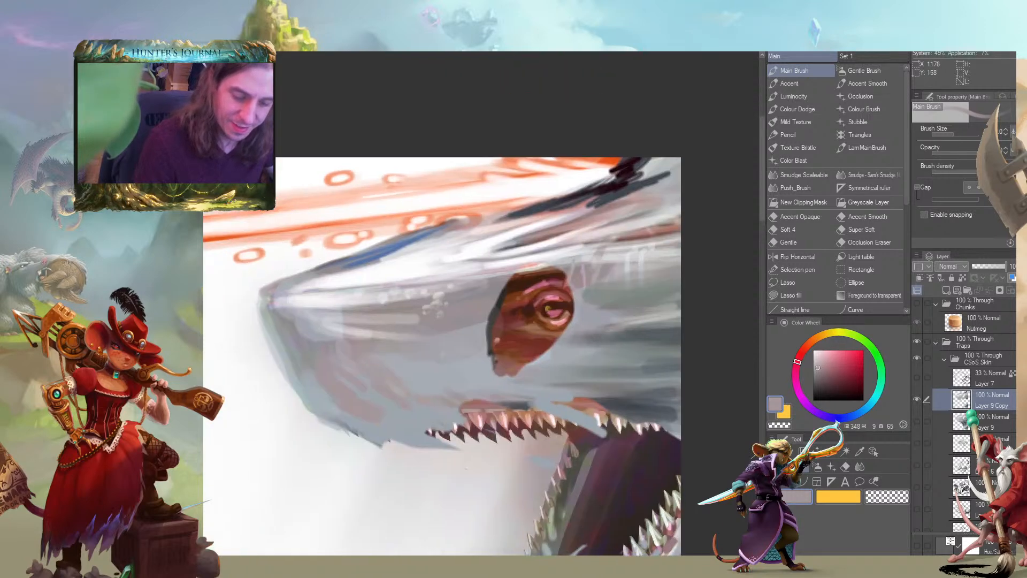
pyautogui.keyDown('alt'); pyautogui.click(607, 158); pyautogui.keyUp('alt')
pyautogui.moveTo(371, 371); pyautogui.dragTo(362, 358)
pyautogui.moveTo(365, 358); pyautogui.dragTo(375, 374)
pyautogui.press('c')
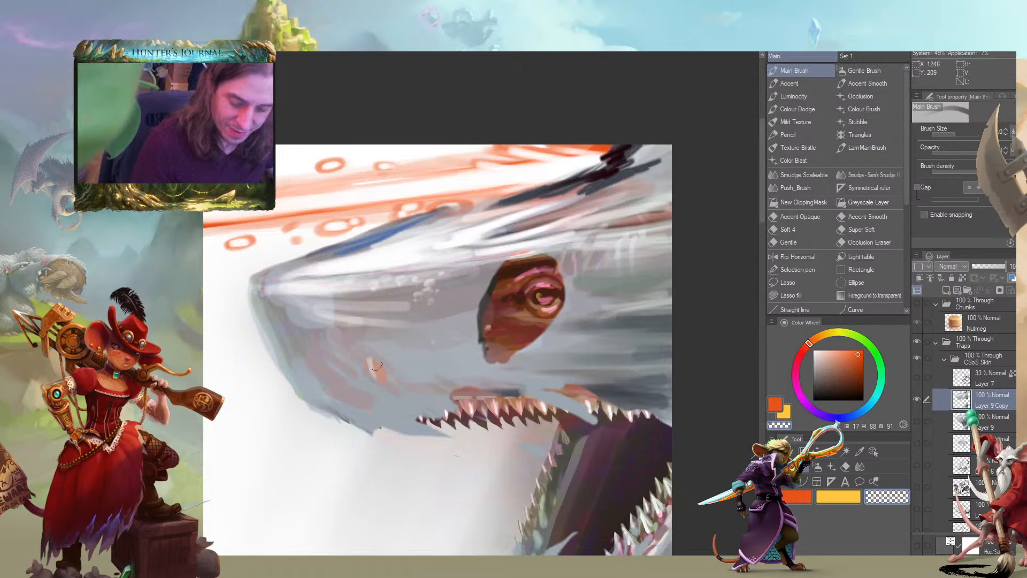
pyautogui.hotkey('ctrl', 'z')
pyautogui.hotkey('ctrl', 'z')
pyautogui.press('c')
pyautogui.moveTo(329, 295); pyautogui.dragTo(333, 261)
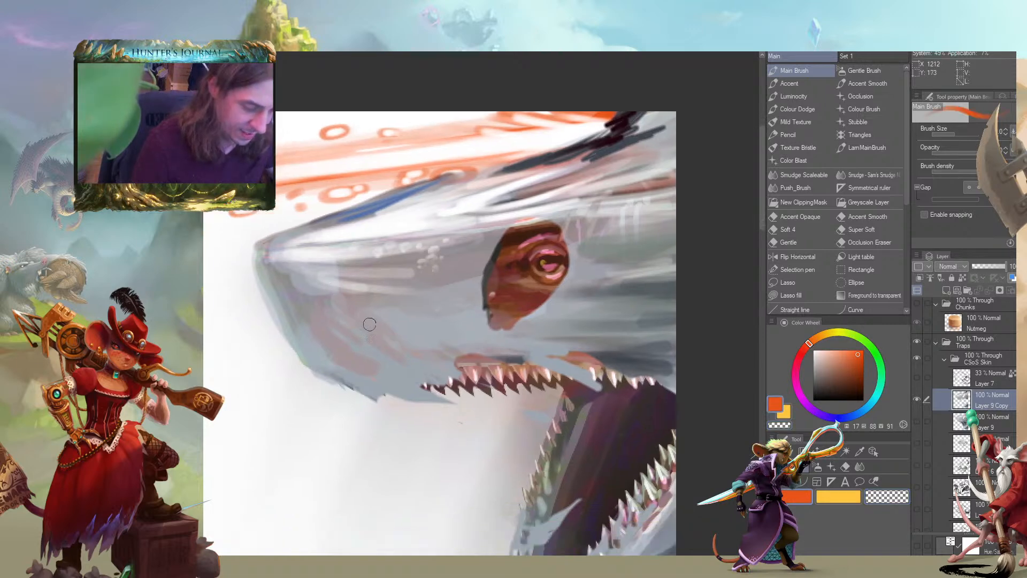
pyautogui.moveTo(374, 332)
pyautogui.mouseDown()
pyautogui.moveTo(398, 347)
pyautogui.moveTo(356, 342)
pyautogui.moveTo(404, 375)
pyautogui.mouseUp()
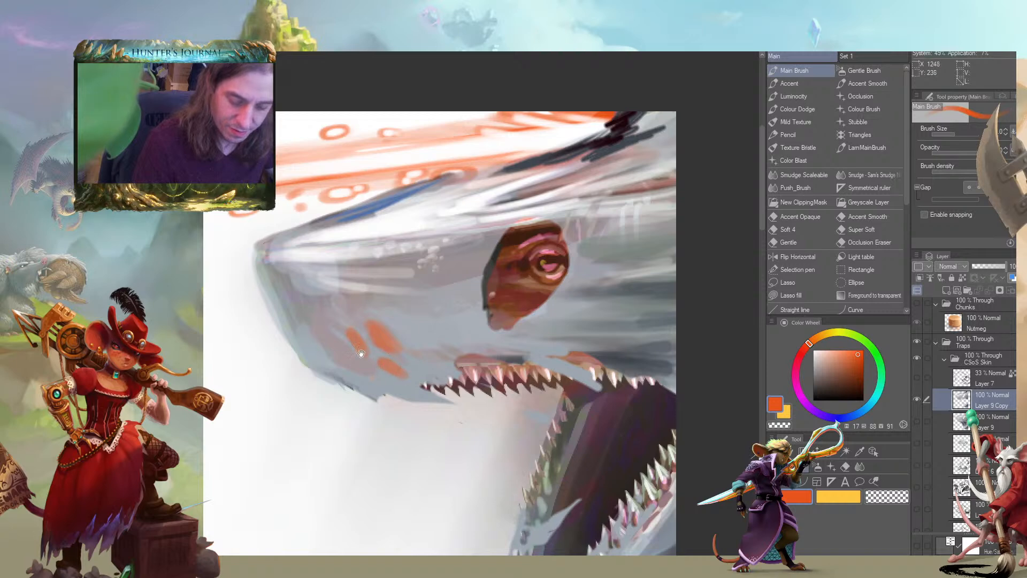
# Add light orange highlights inside the snout's orange spots with a smaller Main Brush
pyautogui.moveTo(281, 325); pyautogui.dragTo(258, 311)
pyautogui.click(817, 337)
pyautogui.click(846, 351)
pyautogui.press('[')
pyautogui.press('[')
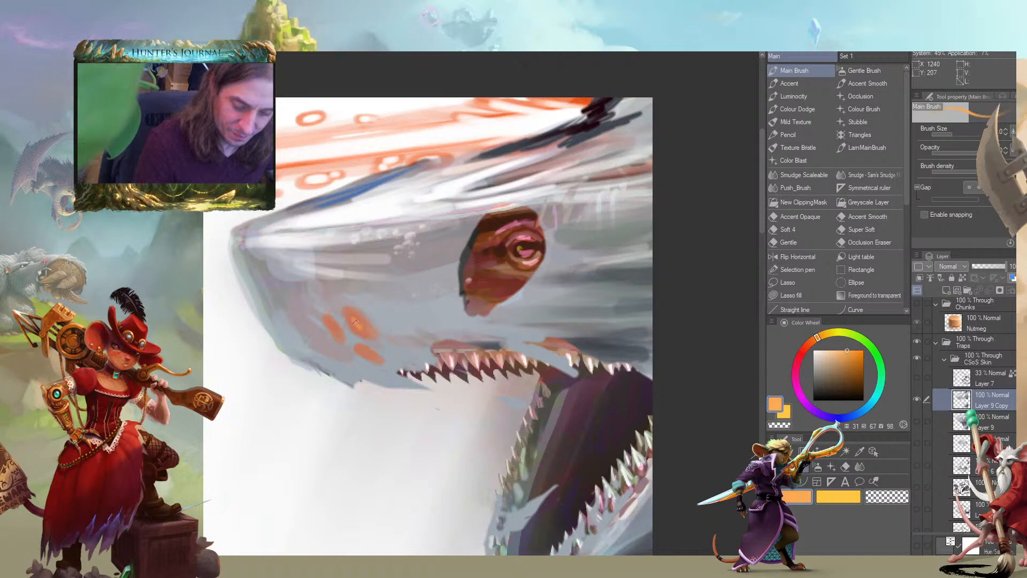
pyautogui.moveTo(333, 329); pyautogui.dragTo(330, 325)
# Review the whole illustration and check the composition with the canvas flipped horizontally
pyautogui.moveTo(225, 314)
pyautogui.mouseDown()
pyautogui.moveTo(298, 339)
pyautogui.moveTo(259, 454)
pyautogui.moveTo(237, 444)
pyautogui.mouseUp()
pyautogui.moveTo(237, 428)
pyautogui.mouseDown()
pyautogui.moveTo(286, 360)
pyautogui.moveTo(512, 240)
pyautogui.mouseUp()
pyautogui.moveTo(347, 348); pyautogui.dragTo(394, 307)
pyautogui.scroll(-2, 377, 354)
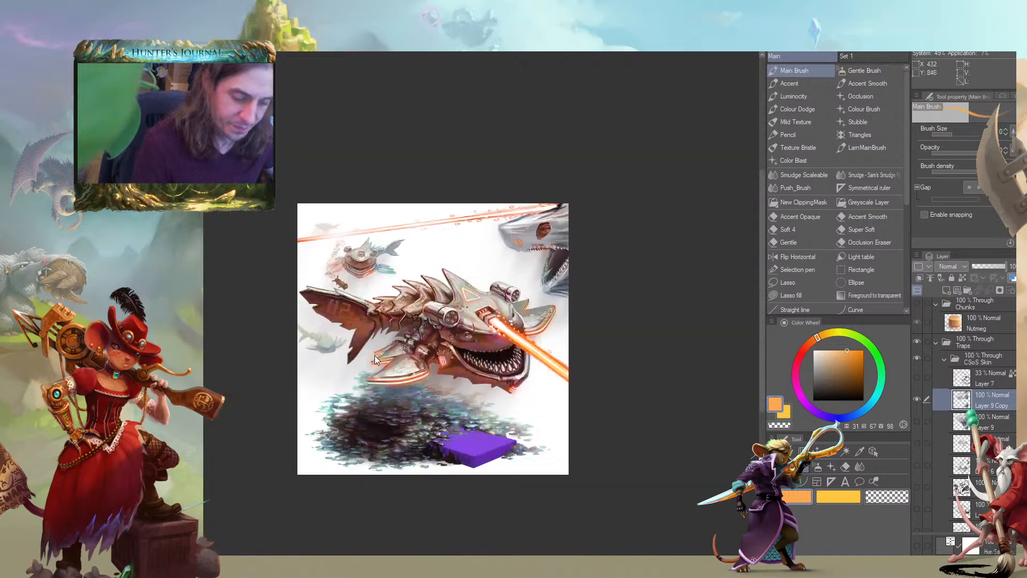
pyautogui.moveTo(262, 374)
pyautogui.mouseDown()
pyautogui.moveTo(305, 347)
pyautogui.moveTo(244, 439)
pyautogui.moveTo(202, 437)
pyautogui.mouseUp()
pyautogui.scroll(2, 328, 361)
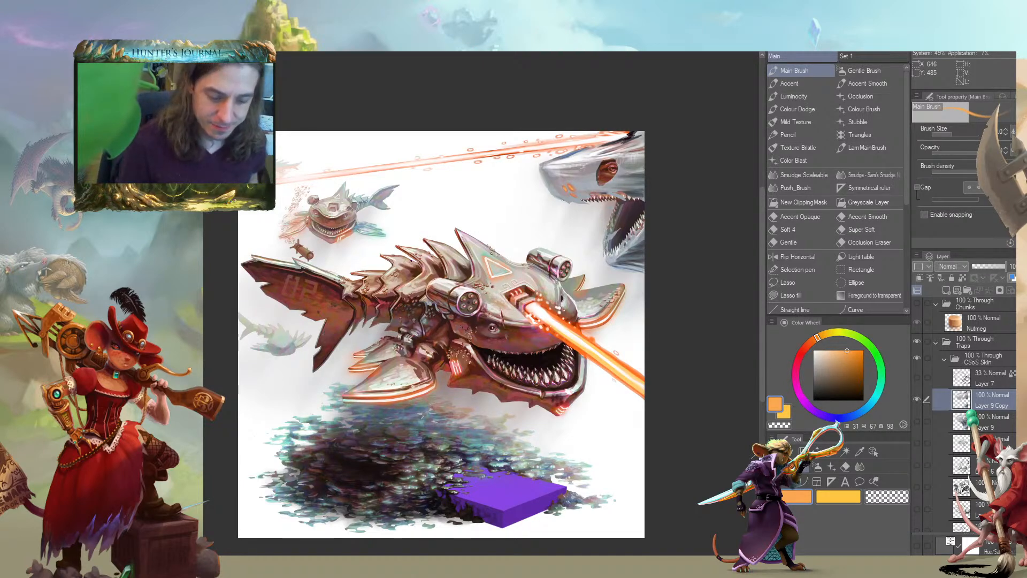
pyautogui.moveTo(289, 386)
pyautogui.mouseDown()
pyautogui.moveTo(291, 312)
pyautogui.moveTo(255, 360)
pyautogui.moveTo(295, 334)
pyautogui.moveTo(281, 341)
pyautogui.mouseUp()
pyautogui.moveTo(278, 213); pyautogui.dragTo(252, 213)
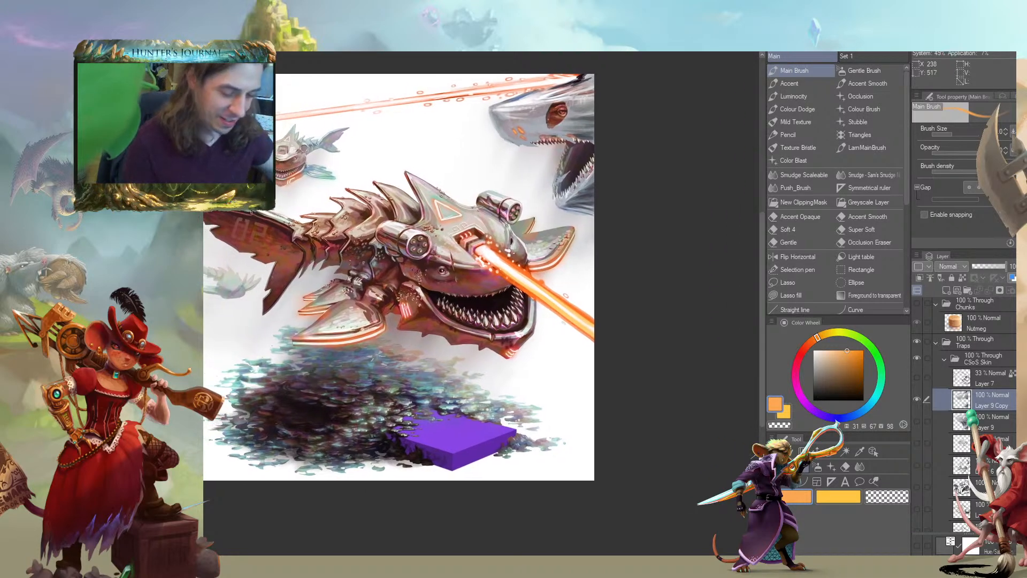
pyautogui.click(779, 258)
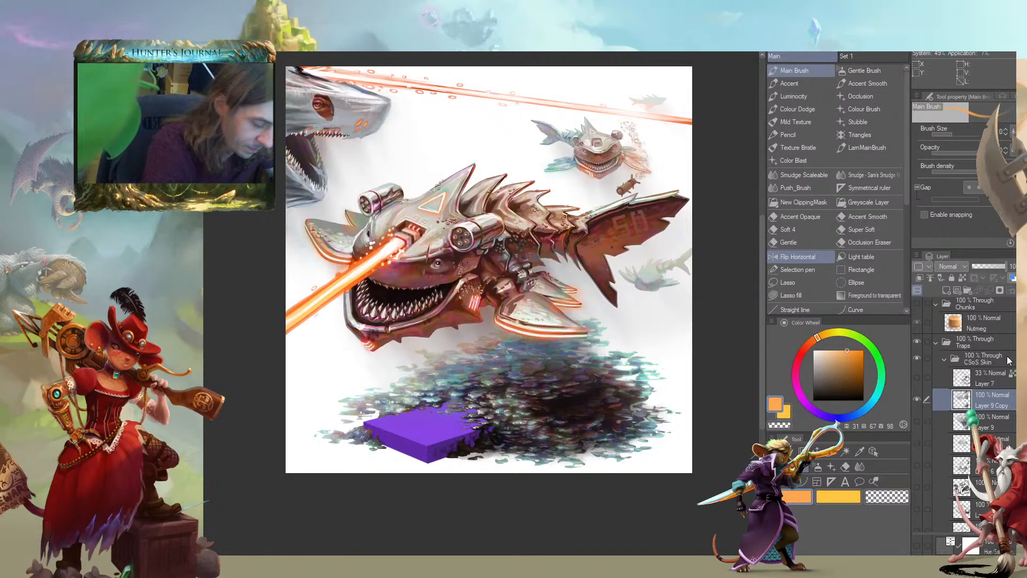
# Group the orange shark's base layer and its four clipped layers into a folder, and duplicate that folder
pyautogui.scroll(-10, 927, 467)
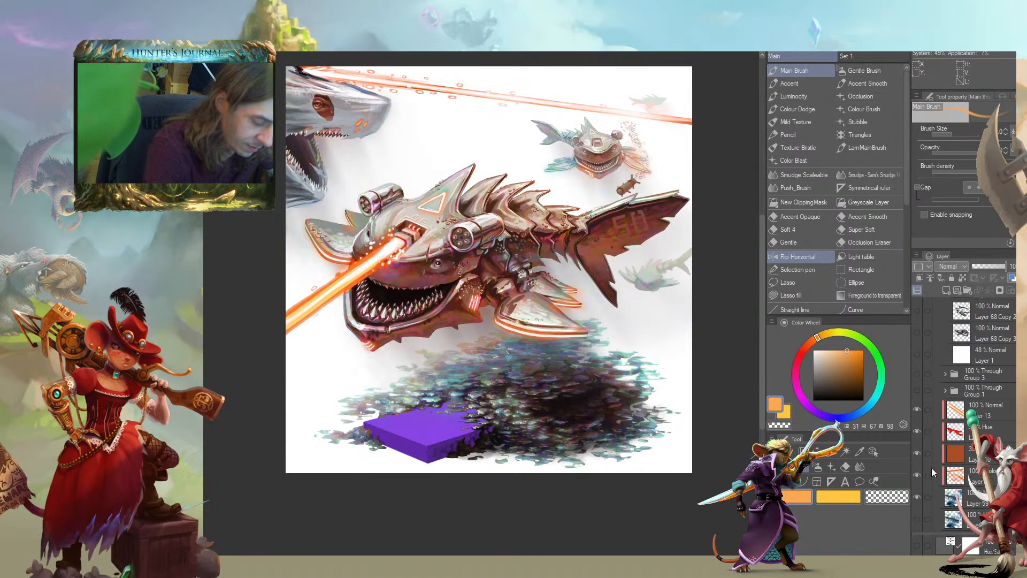
pyautogui.click(938, 496)
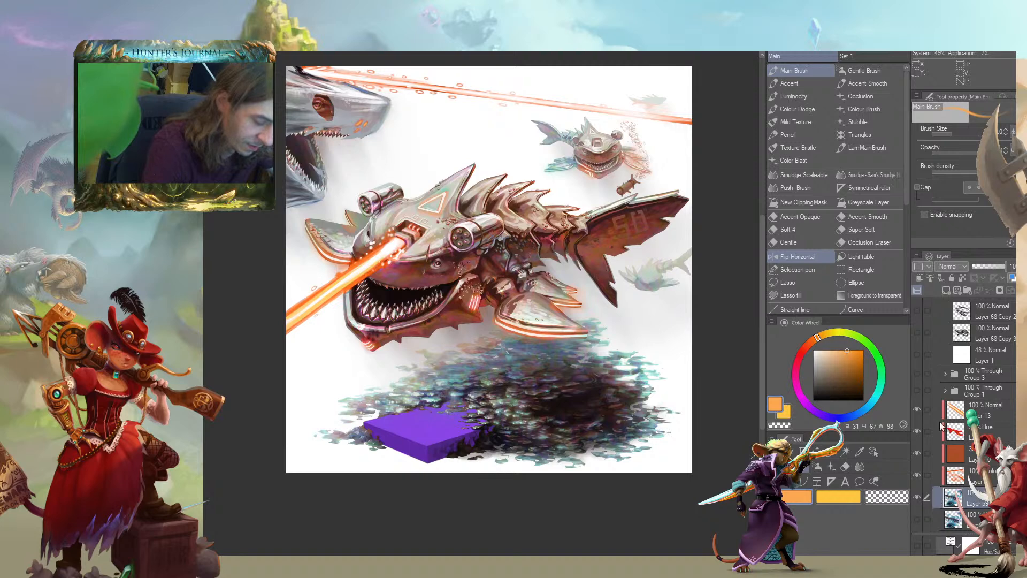
pyautogui.keyDown('shift'); pyautogui.click(939, 411); pyautogui.keyUp('shift')
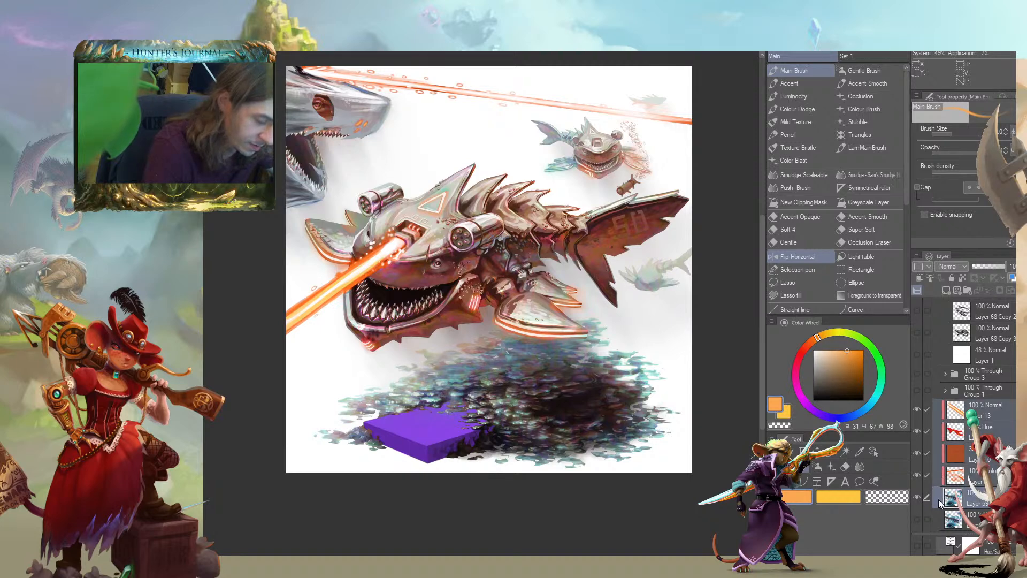
pyautogui.moveTo(939, 500); pyautogui.dragTo(971, 291)
pyautogui.click(943, 409)
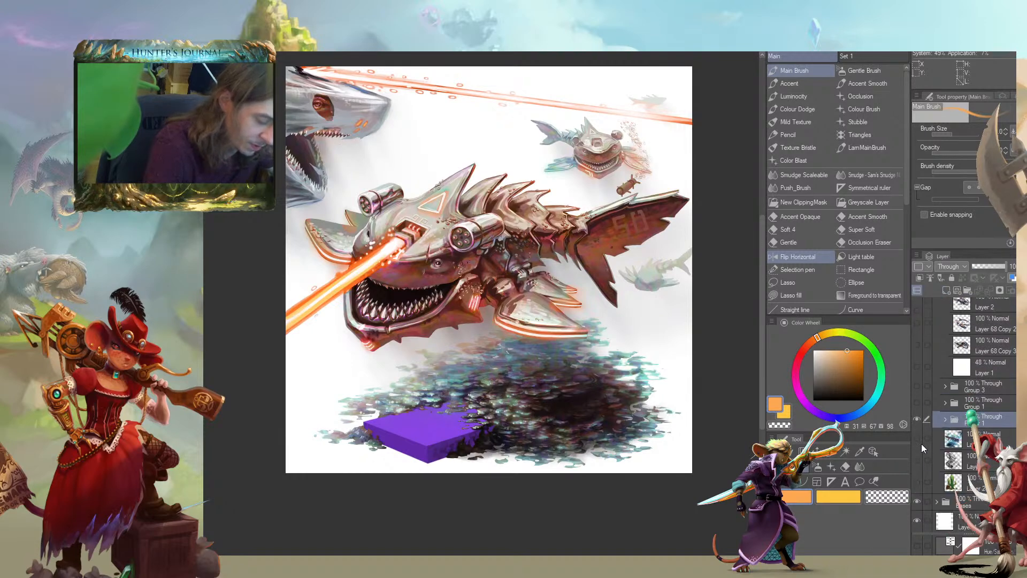
pyautogui.moveTo(957, 422); pyautogui.dragTo(947, 291)
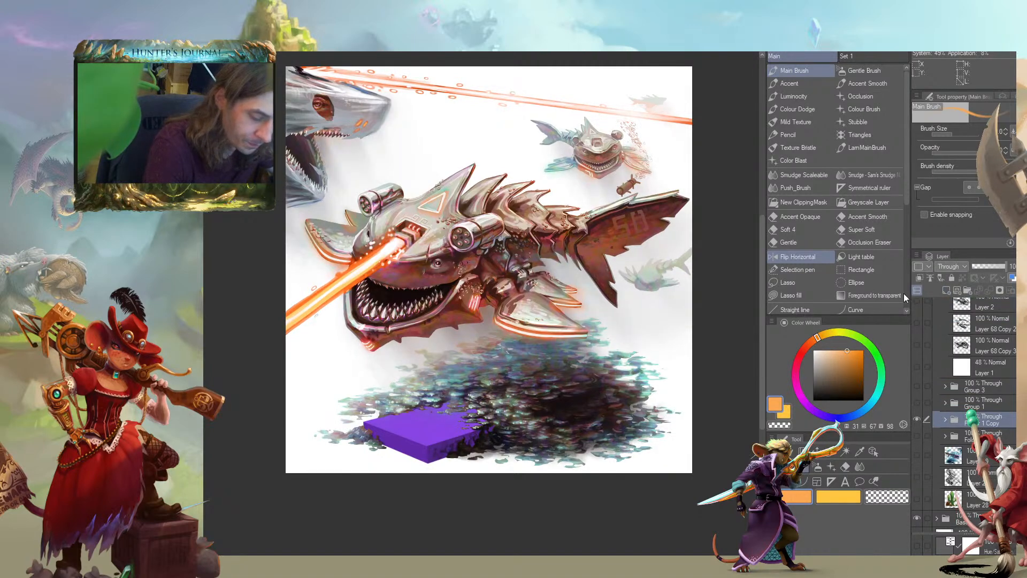
# Open the duplicated folder and compare the laser beam with its overlay layer hidden and shown
pyautogui.click(945, 418)
pyautogui.click(940, 438)
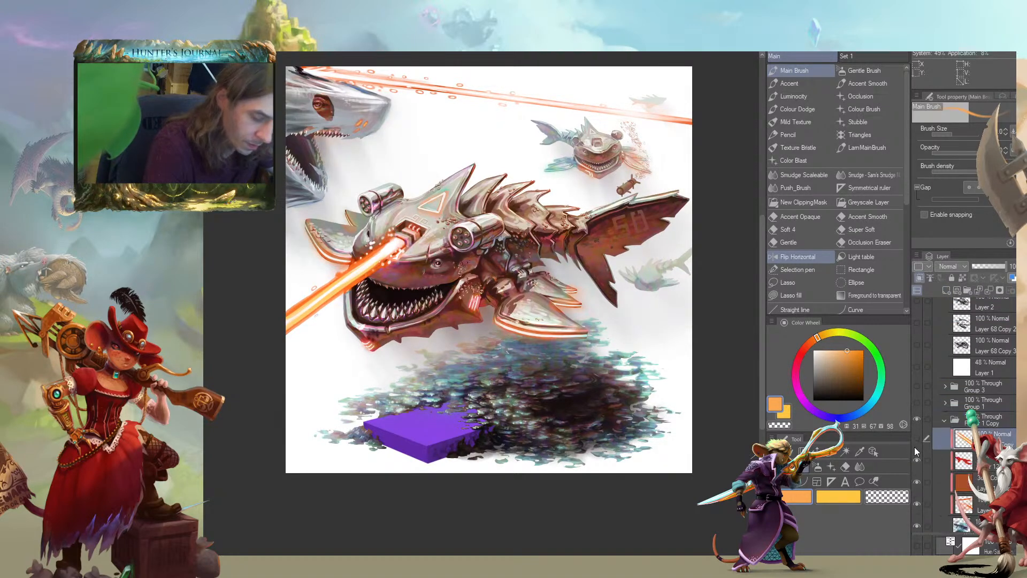
pyautogui.click(916, 460)
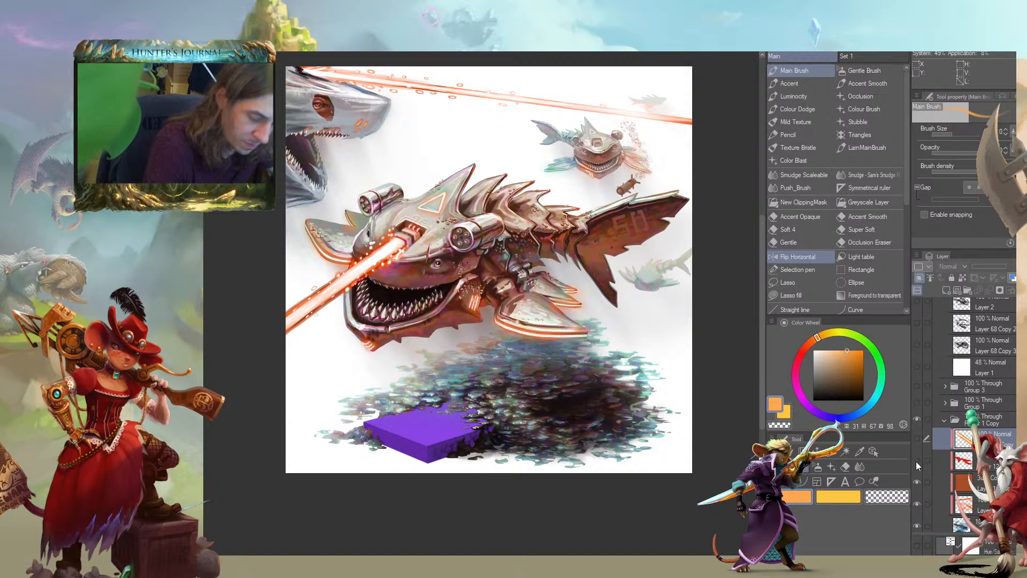
pyautogui.click(917, 440)
pyautogui.click(917, 440)
pyautogui.click(917, 440)
# Erase the outer end of the laser beam from the copied base layer with an enlarged transparent Main Brush
pyautogui.click(936, 518)
pyautogui.press('c')
pyautogui.moveTo(513, 246); pyautogui.dragTo(597, 207)
pyautogui.press(']')
pyautogui.press(']')
pyautogui.moveTo(373, 267)
pyautogui.mouseDown()
pyautogui.moveTo(366, 296)
pyautogui.moveTo(411, 262)
pyautogui.moveTo(355, 240)
pyautogui.moveTo(368, 335)
pyautogui.mouseUp()
pyautogui.press(']')
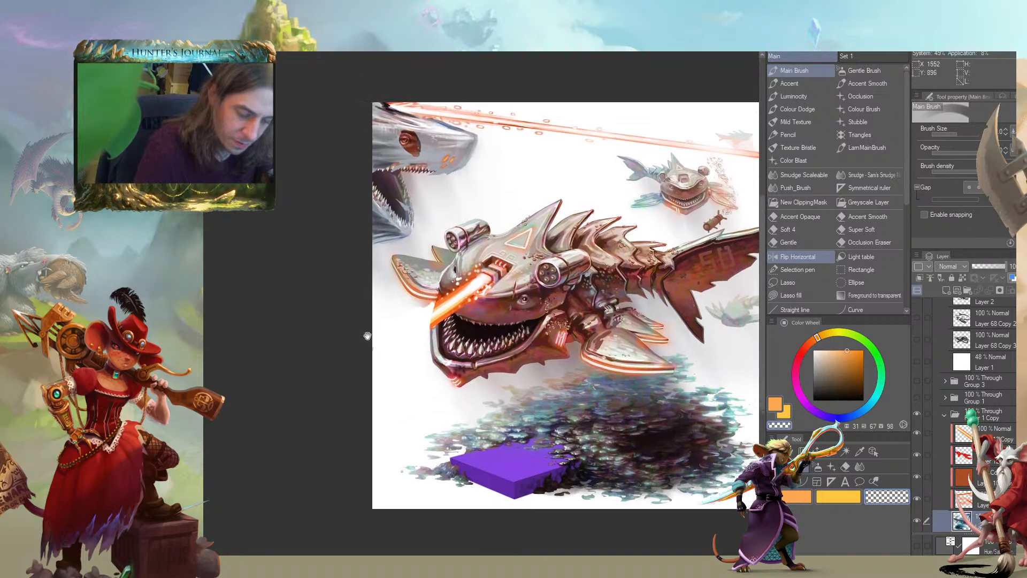
# Erase the orange laser colouring from the copied clipped layers above the shark's base layer
pyautogui.click(925, 500)
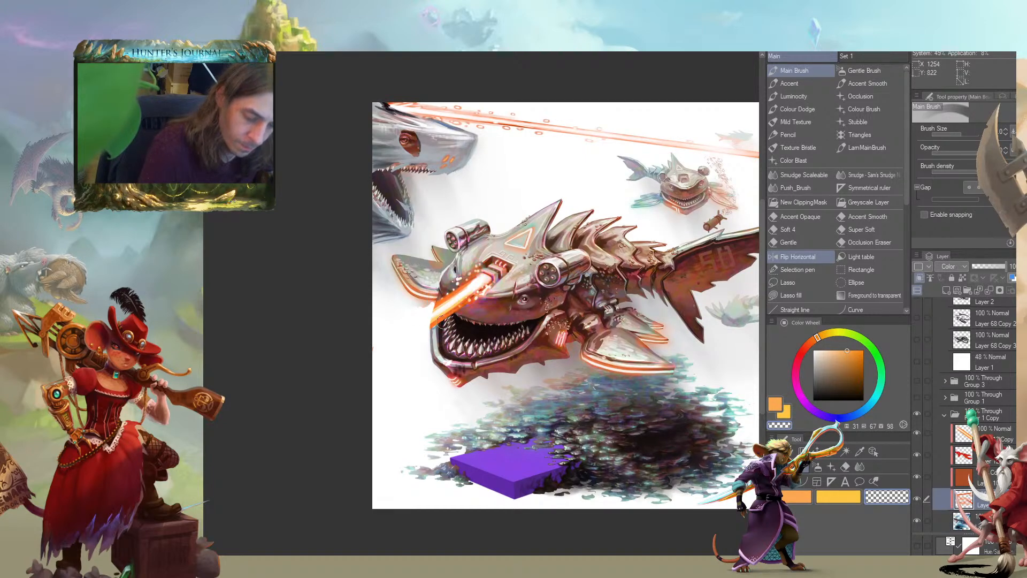
pyautogui.click(935, 474)
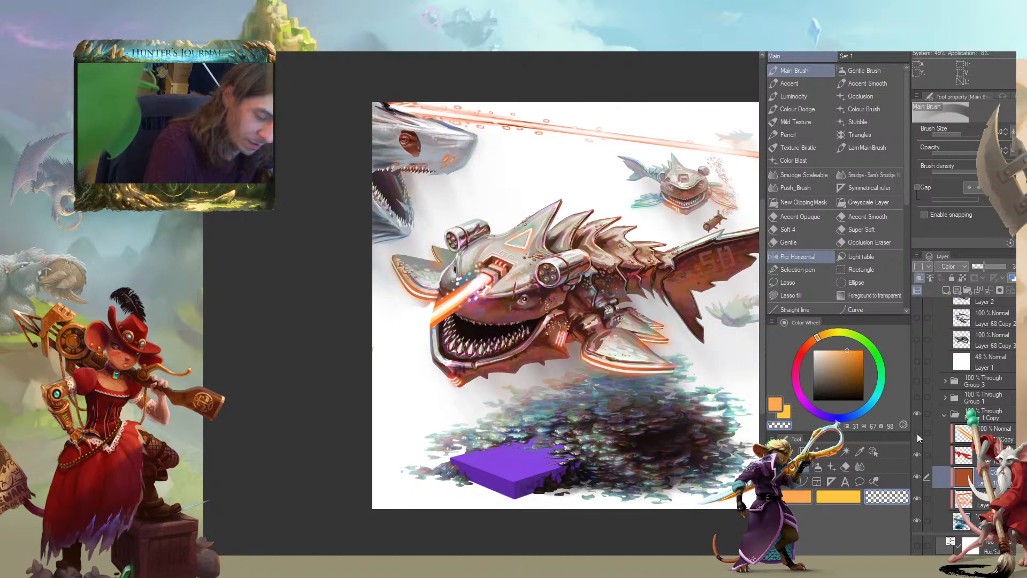
pyautogui.click(935, 435)
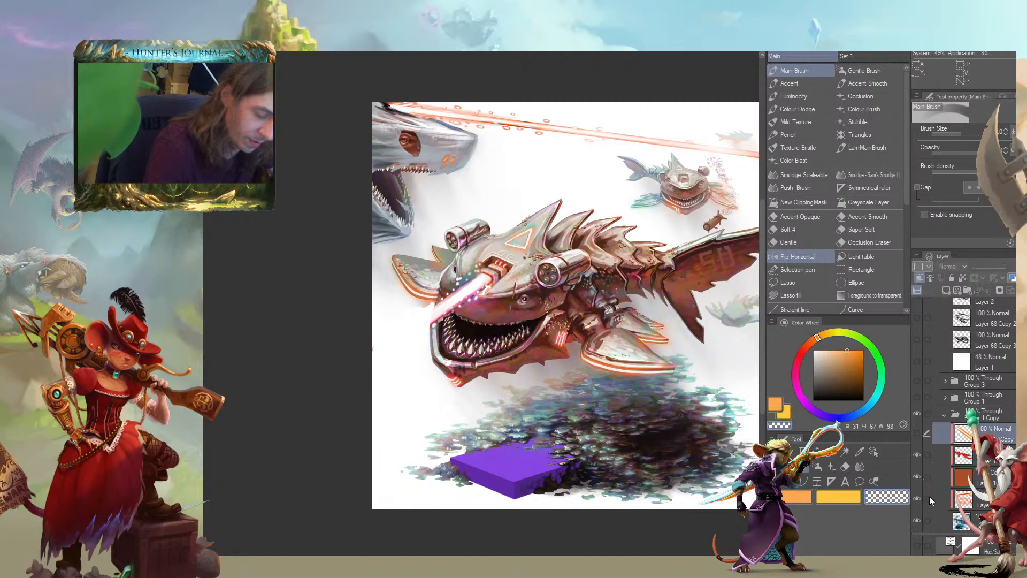
pyautogui.click(939, 519)
pyautogui.moveTo(758, 352); pyautogui.dragTo(727, 312)
pyautogui.click(942, 434)
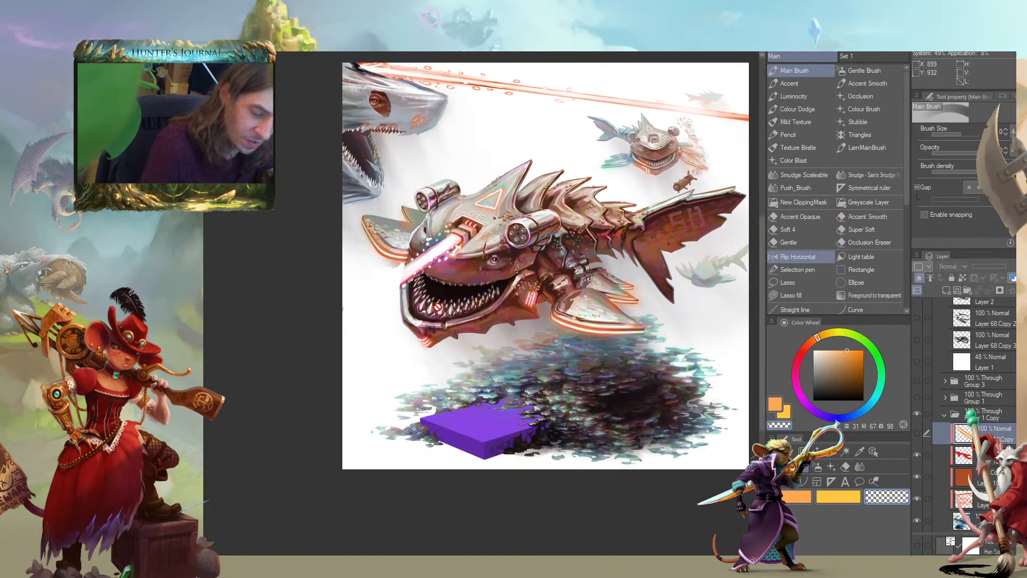
# Undo the last laser erasures to compare both versions of the beam, and redo them
pyautogui.moveTo(467, 341); pyautogui.dragTo(426, 367)
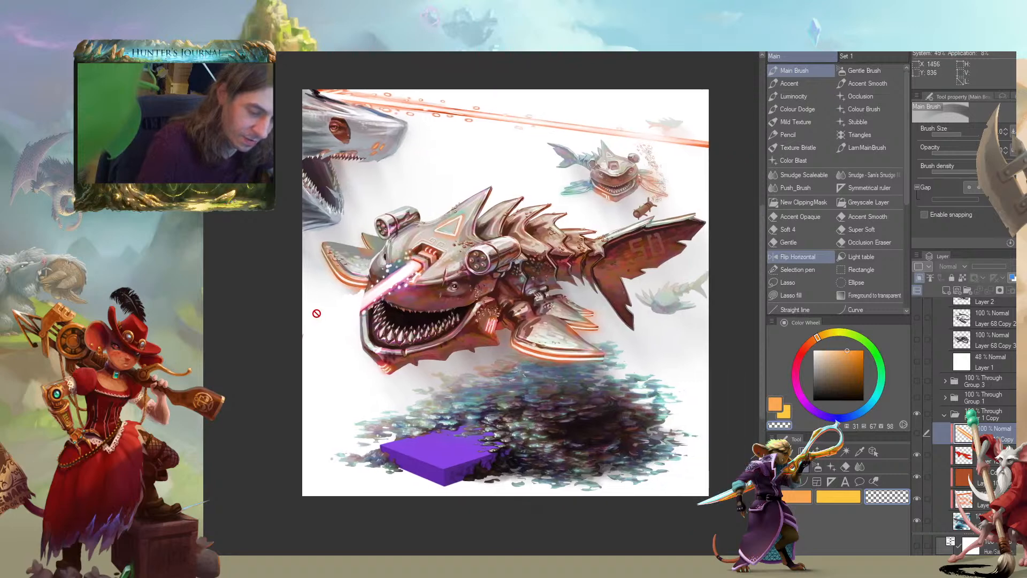
pyautogui.hotkey('ctrl', 'z')
pyautogui.hotkey('ctrl', 'z')
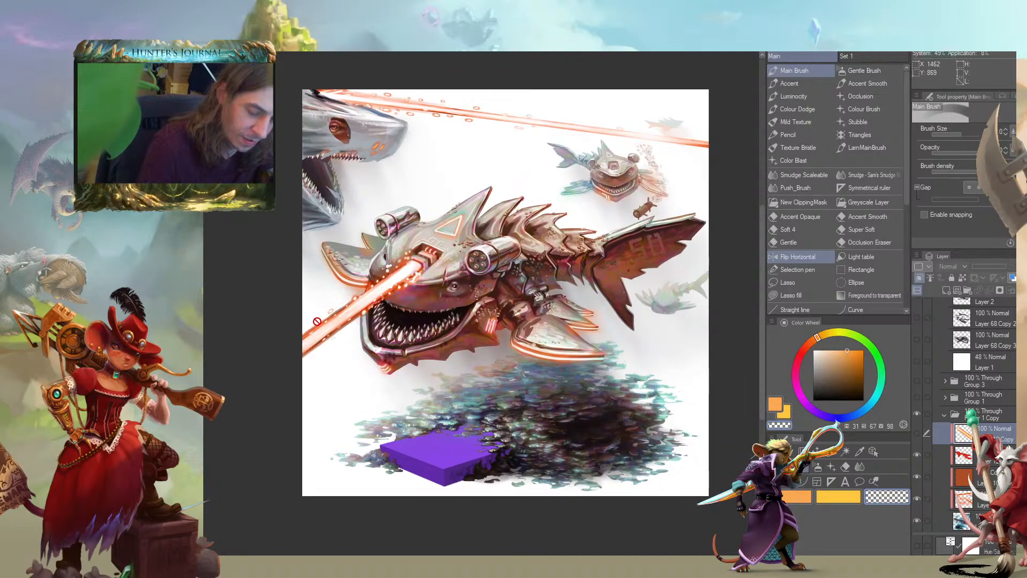
pyautogui.hotkey('ctrl', 'y')
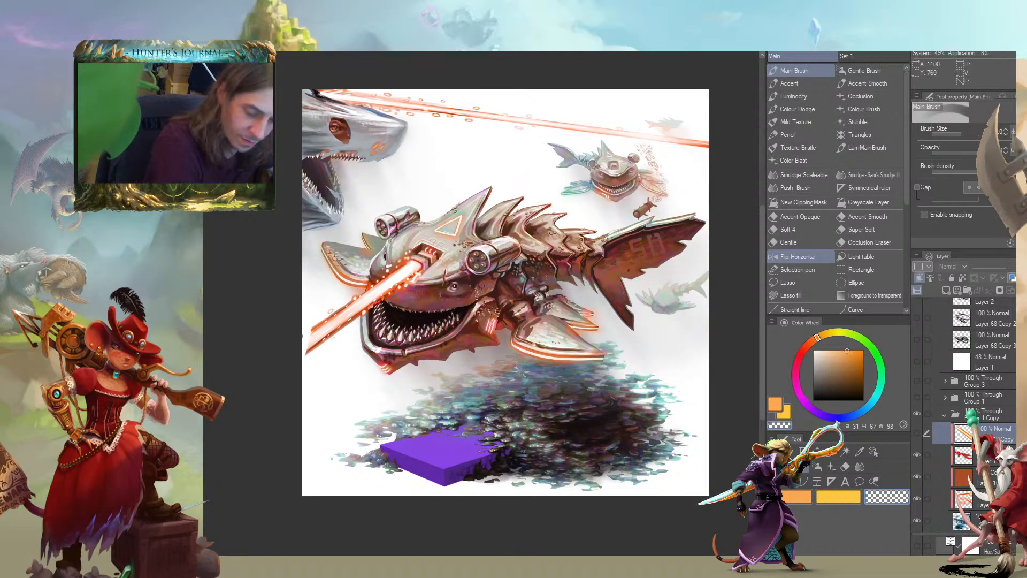
pyautogui.hotkey('ctrl', 'y')
pyautogui.hotkey('ctrl', 'y')
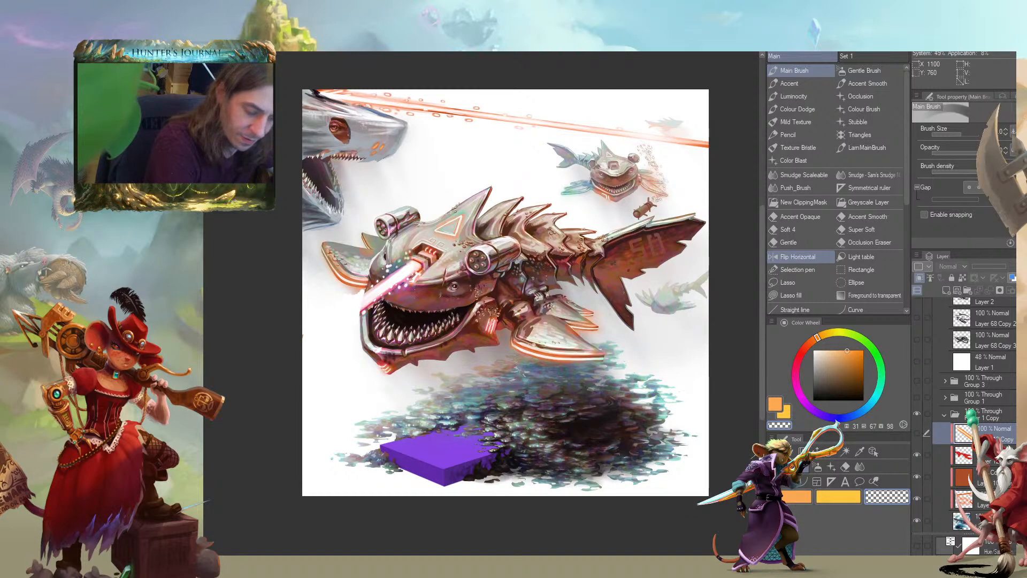
# Merge the five layers in the duplicated folder into a single layer
pyautogui.keyDown('shift'); pyautogui.click(942, 520); pyautogui.keyUp('shift')
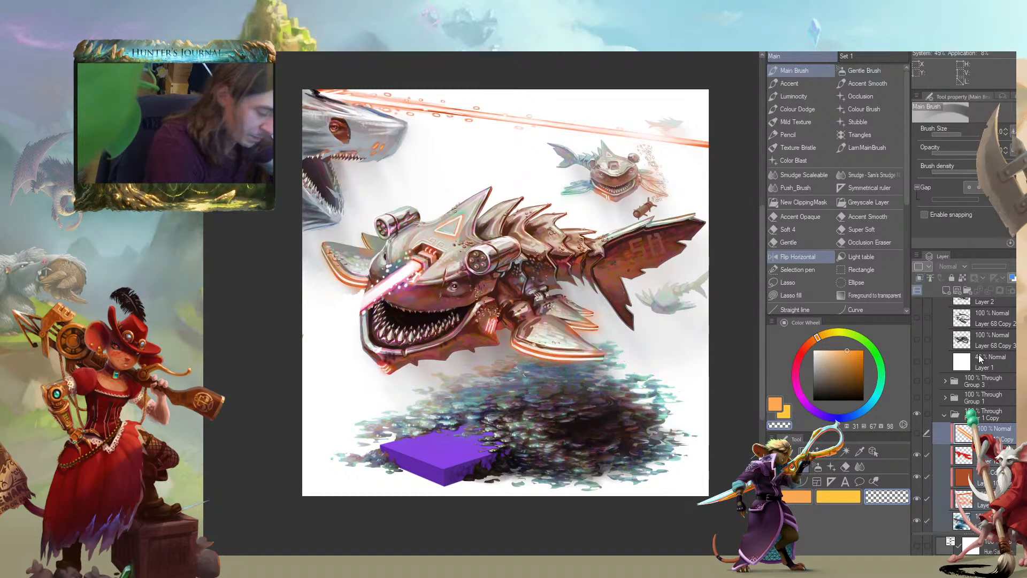
pyautogui.rightClick(961, 436)
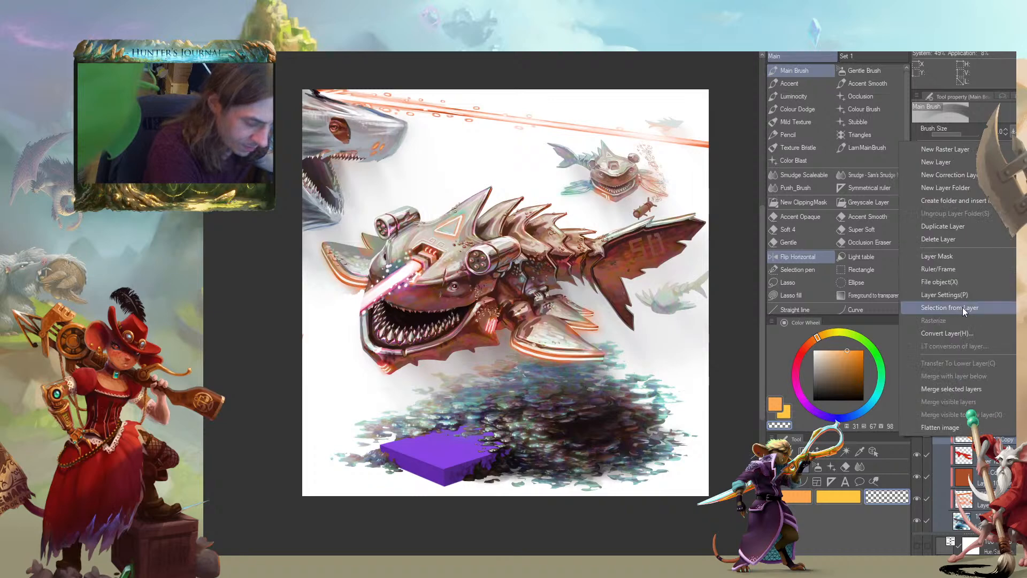
pyautogui.moveTo(964, 161)
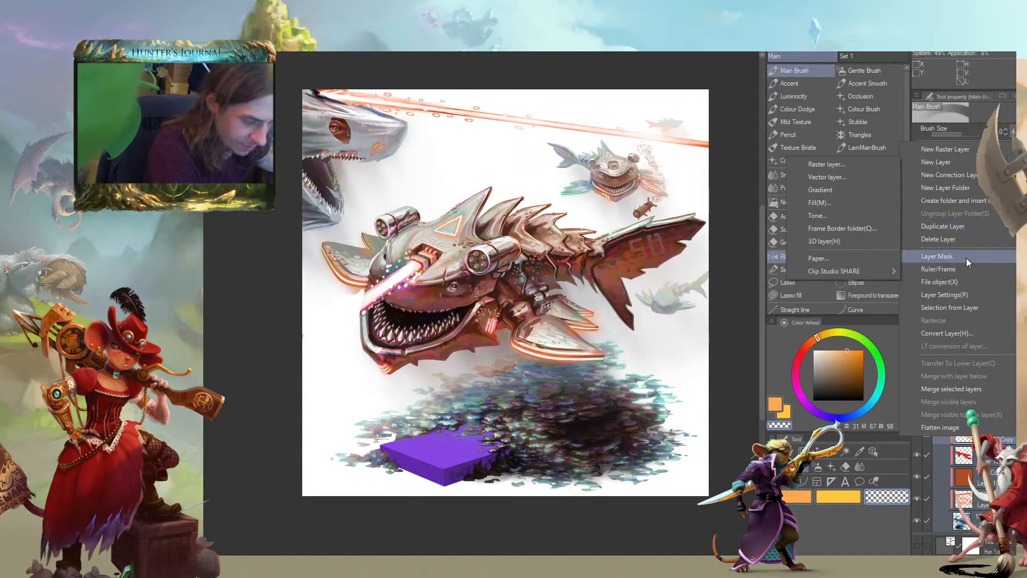
pyautogui.click(970, 389)
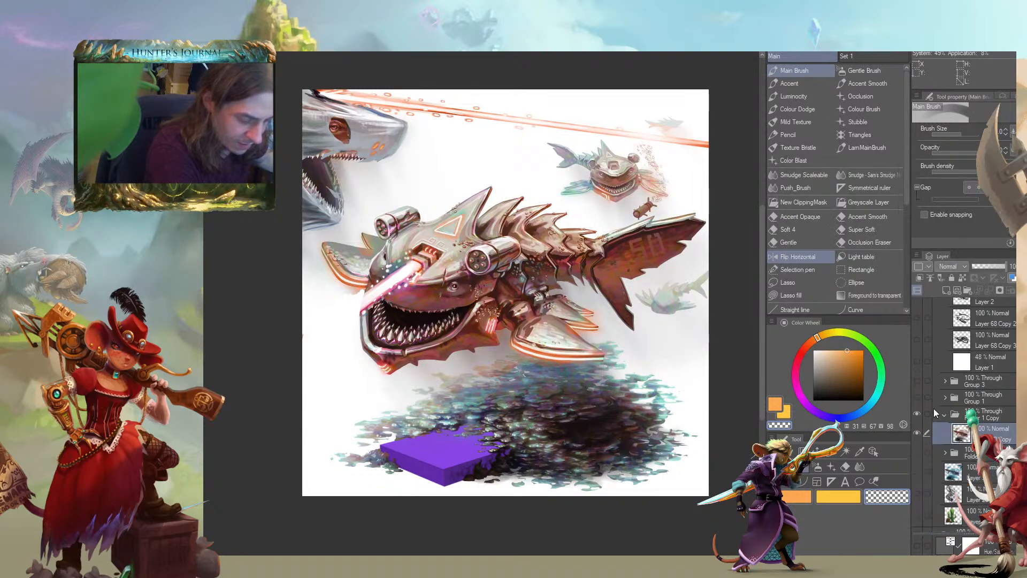
pyautogui.click(917, 434)
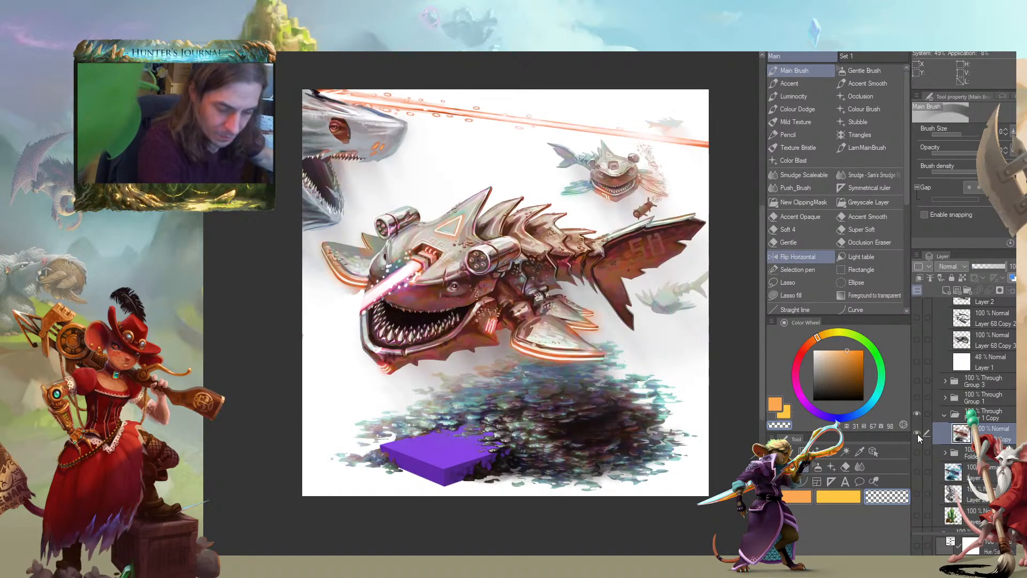
# Paint over the beam on the front of the shark's snout with a dark red sampled from its skin
pyautogui.press('c')
pyautogui.moveTo(271, 305); pyautogui.dragTo(302, 324)
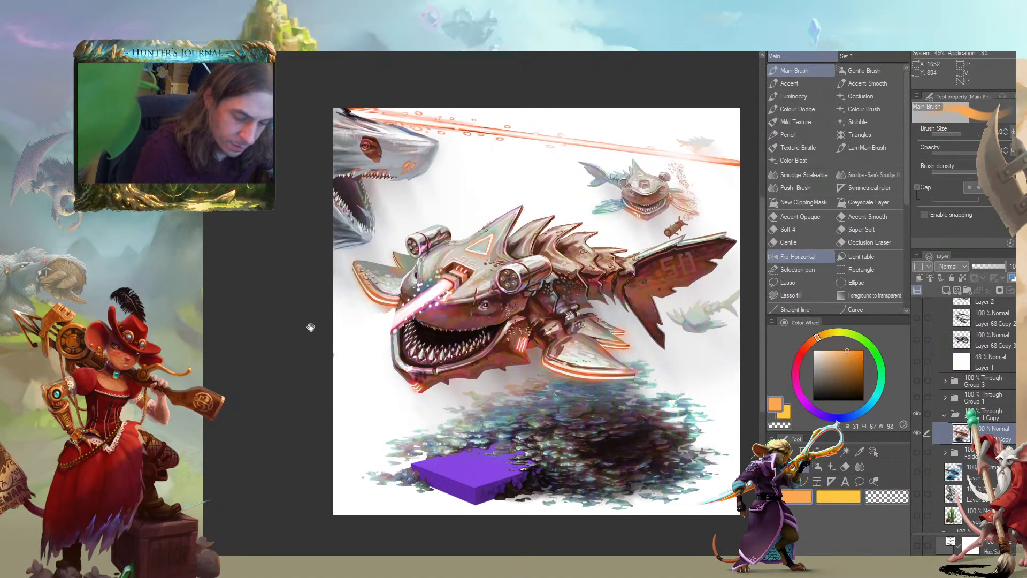
pyautogui.scroll(3, 332, 331)
pyautogui.moveTo(485, 265)
pyautogui.mouseDown()
pyautogui.moveTo(466, 293)
pyautogui.moveTo(484, 306)
pyautogui.moveTo(474, 271)
pyautogui.moveTo(497, 294)
pyautogui.moveTo(506, 274)
pyautogui.mouseUp()
pyautogui.keyDown('alt'); pyautogui.click(502, 304); pyautogui.keyUp('alt')
pyautogui.keyDown('alt'); pyautogui.click(532, 294); pyautogui.keyUp('alt')
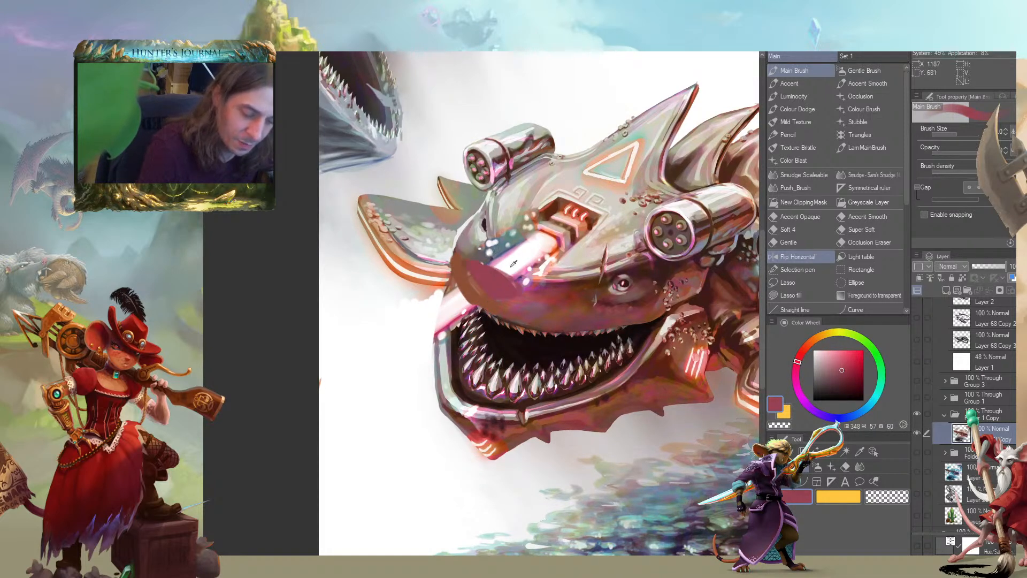
pyautogui.moveTo(571, 267); pyautogui.dragTo(622, 304)
# Cover the remaining beam glow and light dots on top of the snout with sampled pale pinkish grey
pyautogui.keyDown('alt'); pyautogui.click(589, 247); pyautogui.keyUp('alt')
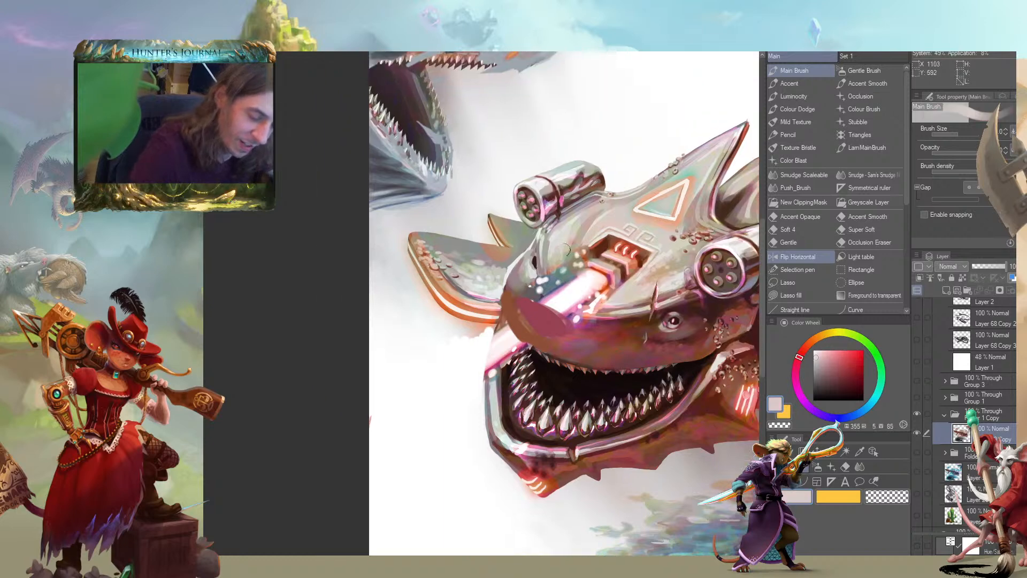
pyautogui.moveTo(553, 265)
pyautogui.mouseDown()
pyautogui.moveTo(599, 300)
pyautogui.moveTo(615, 292)
pyautogui.mouseUp()
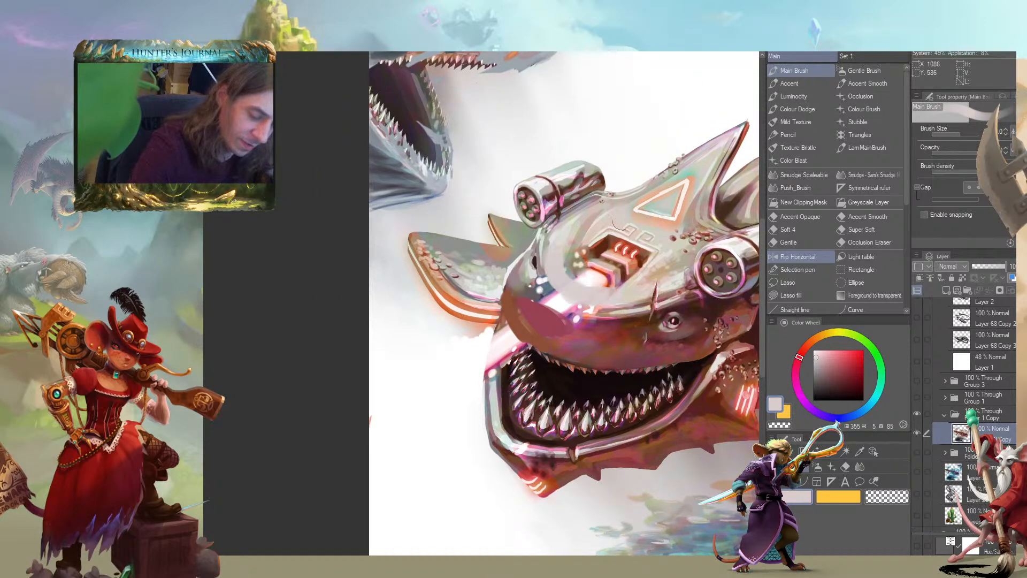
pyautogui.keyDown('alt'); pyautogui.click(603, 243); pyautogui.keyUp('alt')
pyautogui.moveTo(599, 247)
pyautogui.mouseDown()
pyautogui.moveTo(577, 261)
pyautogui.moveTo(603, 295)
pyautogui.moveTo(591, 292)
pyautogui.moveTo(608, 284)
pyautogui.moveTo(588, 272)
pyautogui.moveTo(487, 268)
pyautogui.moveTo(490, 279)
pyautogui.moveTo(457, 303)
pyautogui.moveTo(496, 322)
pyautogui.mouseUp()
pyautogui.keyDown('alt'); pyautogui.click(619, 276); pyautogui.keyUp('alt')
pyautogui.keyDown('alt'); pyautogui.click(626, 268); pyautogui.keyUp('alt')
pyautogui.keyDown('alt'); pyautogui.click(627, 268); pyautogui.keyUp('alt')
# Blend the repainted snout's front ridge and edge with colours sampled from the surrounding skin
pyautogui.keyDown('alt'); pyautogui.click(464, 274); pyautogui.keyUp('alt')
pyautogui.moveTo(457, 285)
pyautogui.mouseDown()
pyautogui.moveTo(480, 274)
pyautogui.moveTo(466, 296)
pyautogui.moveTo(477, 305)
pyautogui.moveTo(514, 326)
pyautogui.moveTo(539, 316)
pyautogui.mouseUp()
pyautogui.keyDown('alt'); pyautogui.click(479, 274); pyautogui.keyUp('alt')
pyautogui.moveTo(364, 346)
pyautogui.mouseDown()
pyautogui.moveTo(268, 344)
pyautogui.moveTo(268, 316)
pyautogui.moveTo(341, 312)
pyautogui.mouseUp()
pyautogui.moveTo(445, 244)
pyautogui.mouseDown()
pyautogui.moveTo(445, 284)
pyautogui.moveTo(468, 299)
pyautogui.mouseUp()
pyautogui.keyDown('alt'); pyautogui.click(449, 270); pyautogui.keyUp('alt')
# Rebuild the front of the metal lip rim, where the beam crossed it, with sampled purple-greys
pyautogui.moveTo(428, 263); pyautogui.dragTo(431, 291)
pyautogui.moveTo(406, 338); pyautogui.dragTo(401, 315)
pyautogui.keyDown('alt'); pyautogui.click(401, 316); pyautogui.keyUp('alt')
pyautogui.moveTo(409, 273); pyautogui.dragTo(396, 341)
pyautogui.keyDown('alt'); pyautogui.click(395, 341); pyautogui.keyUp('alt')
pyautogui.keyDown('alt'); pyautogui.click(407, 278); pyautogui.keyUp('alt')
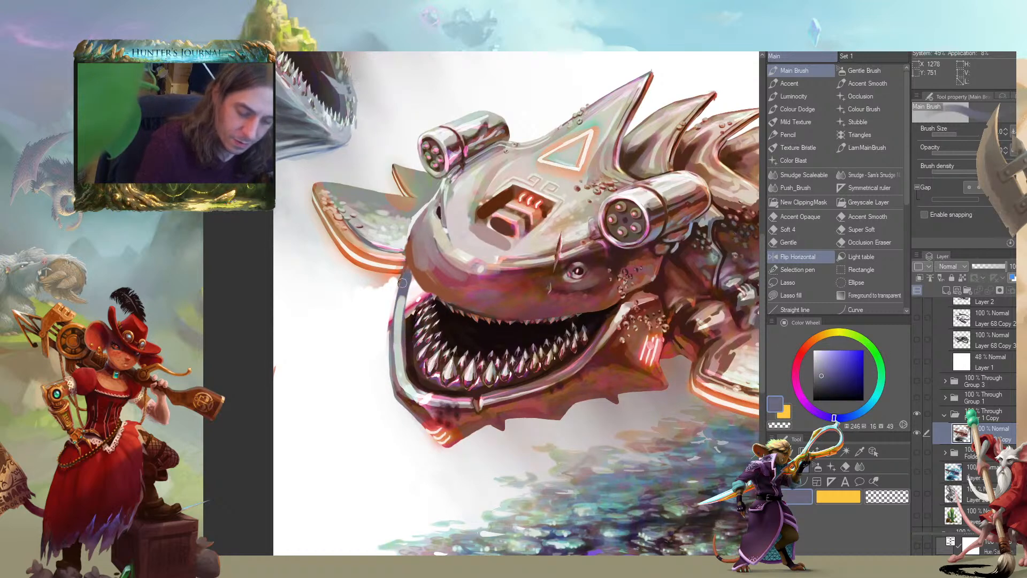
pyautogui.moveTo(400, 295); pyautogui.dragTo(392, 333)
pyautogui.moveTo(398, 287); pyautogui.dragTo(392, 328)
# Add pale grey-green highlights along the front of the metal lip rim
pyautogui.keyDown('alt'); pyautogui.click(402, 344); pyautogui.keyUp('alt')
pyautogui.moveTo(404, 292); pyautogui.dragTo(397, 331)
pyautogui.moveTo(408, 281); pyautogui.dragTo(405, 319)
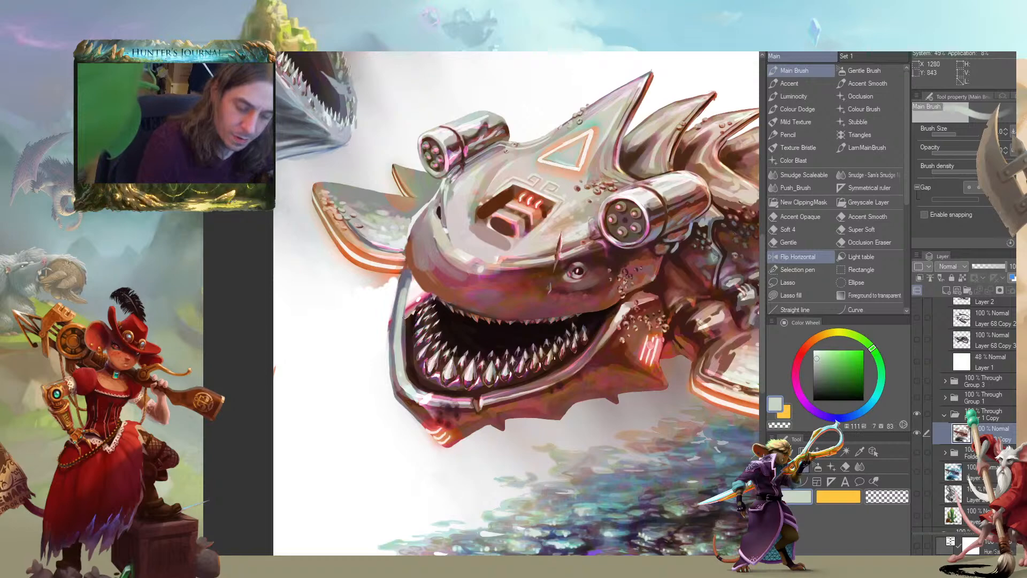
pyautogui.keyDown('alt'); pyautogui.click(411, 333); pyautogui.keyUp('alt')
pyautogui.moveTo(414, 282); pyautogui.dragTo(412, 315)
pyautogui.moveTo(416, 288); pyautogui.dragTo(408, 325)
pyautogui.moveTo(342, 203); pyautogui.dragTo(335, 160)
# Touch up the dark gap between the snout and the metal lip rim with sampled dark brown
pyautogui.scroll(-2, 290, 272)
pyautogui.moveTo(291, 274); pyautogui.dragTo(309, 314)
pyautogui.scroll(3, 329, 277)
pyautogui.moveTo(417, 331); pyautogui.dragTo(439, 359)
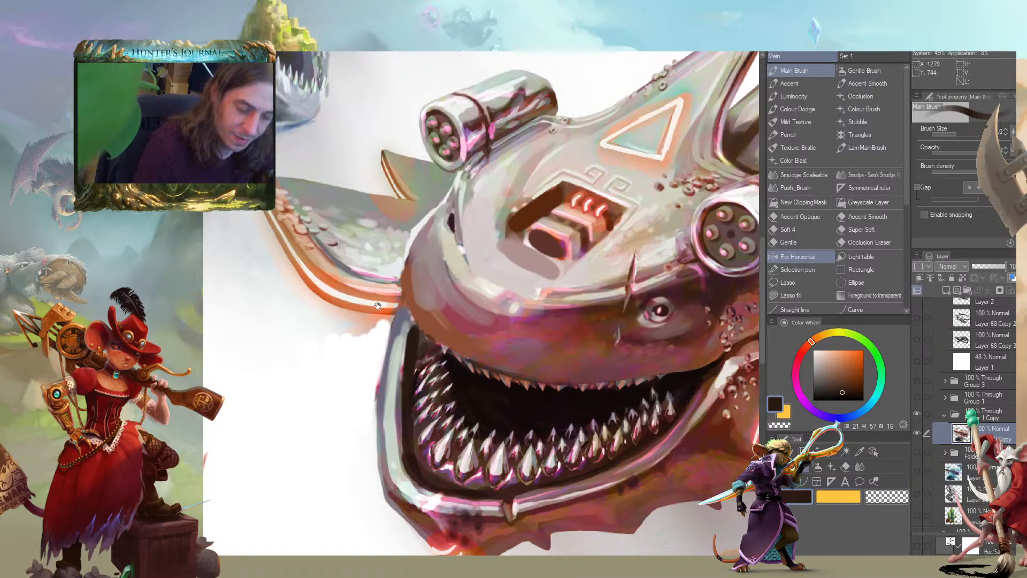
pyautogui.scroll(-4, 292, 281)
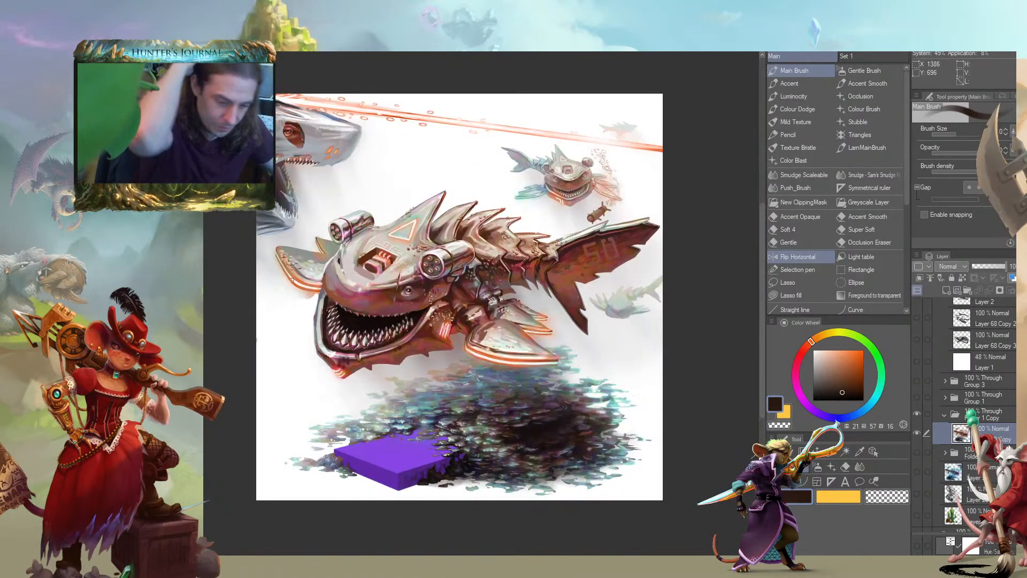
# Paint over the glowing emitter in the snout's recess with sampled beige skin tones
pyautogui.moveTo(251, 351); pyautogui.dragTo(271, 303)
pyautogui.moveTo(207, 311)
pyautogui.mouseDown()
pyautogui.moveTo(214, 335)
pyautogui.moveTo(293, 351)
pyautogui.moveTo(271, 349)
pyautogui.moveTo(228, 276)
pyautogui.moveTo(279, 403)
pyautogui.moveTo(263, 344)
pyautogui.moveTo(261, 380)
pyautogui.moveTo(218, 367)
pyautogui.moveTo(268, 389)
pyautogui.moveTo(281, 373)
pyautogui.mouseUp()
pyautogui.keyDown('alt'); pyautogui.click(419, 261); pyautogui.keyUp('alt')
pyautogui.moveTo(428, 255)
pyautogui.mouseDown()
pyautogui.moveTo(476, 286)
pyautogui.moveTo(528, 280)
pyautogui.moveTo(356, 255)
pyautogui.moveTo(360, 270)
pyautogui.mouseUp()
pyautogui.keyDown('alt'); pyautogui.click(537, 281); pyautogui.keyUp('alt')
pyautogui.keyDown('alt'); pyautogui.click(514, 285); pyautogui.keyUp('alt')
pyautogui.keyDown('alt'); pyautogui.click(447, 302); pyautogui.keyUp('alt')
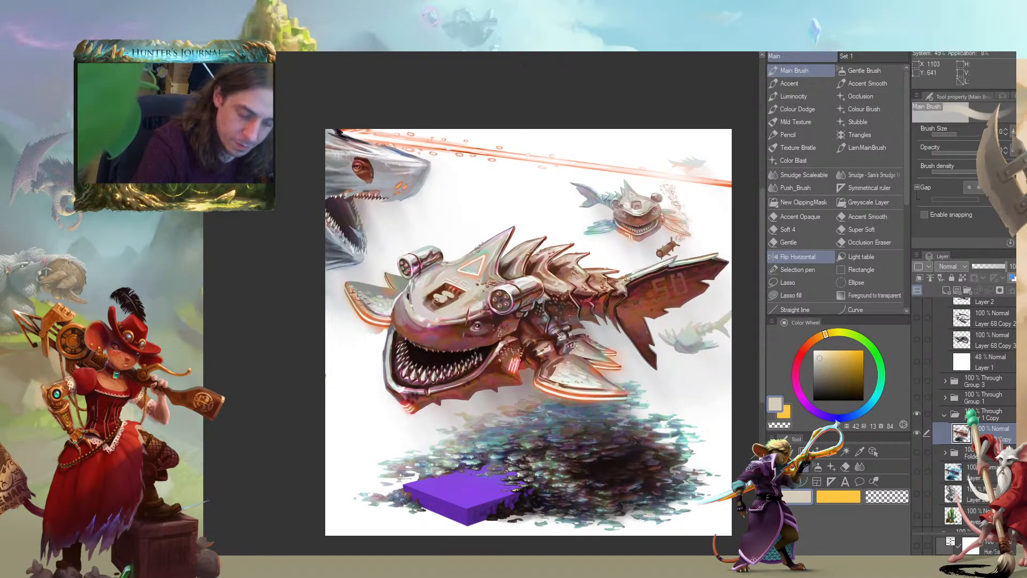
pyautogui.moveTo(335, 276); pyautogui.dragTo(465, 272)
# Repaint the recess edge and the front of the snout with sampled red-browns, using a larger Main Brush
pyautogui.keyDown('alt'); pyautogui.click(562, 294); pyautogui.keyUp('alt')
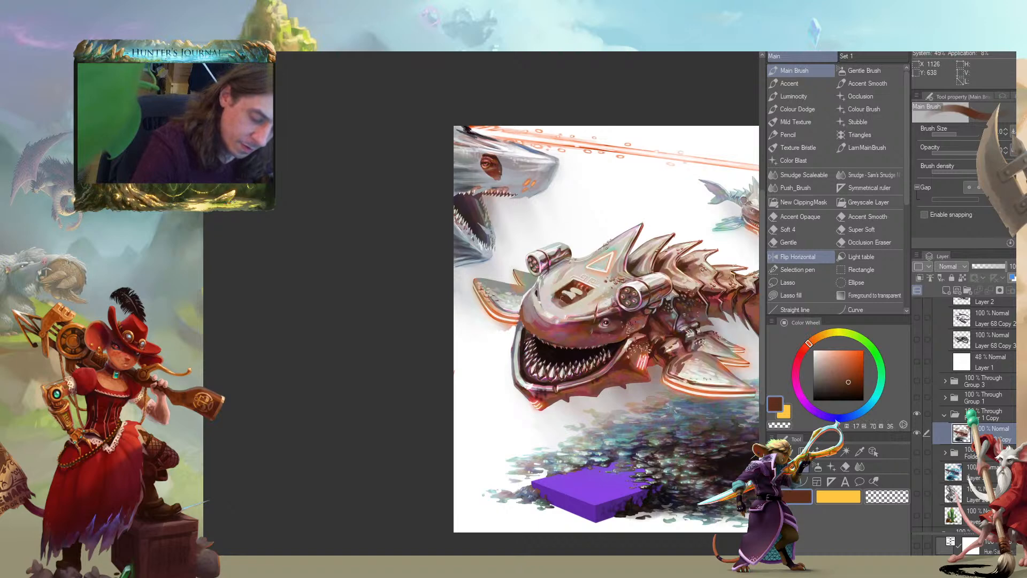
pyautogui.moveTo(558, 296)
pyautogui.mouseDown()
pyautogui.moveTo(456, 276)
pyautogui.moveTo(561, 279)
pyautogui.moveTo(530, 304)
pyautogui.moveTo(514, 283)
pyautogui.moveTo(534, 310)
pyautogui.moveTo(521, 308)
pyautogui.mouseUp()
pyautogui.keyDown('alt'); pyautogui.click(557, 297); pyautogui.keyUp('alt')
pyautogui.keyDown('alt'); pyautogui.click(556, 309); pyautogui.keyUp('alt')
pyautogui.press(']')
pyautogui.moveTo(523, 307); pyautogui.dragTo(381, 279)
pyautogui.keyDown('alt'); pyautogui.click(392, 282); pyautogui.keyUp('alt')
pyautogui.moveTo(279, 244); pyautogui.dragTo(416, 330)
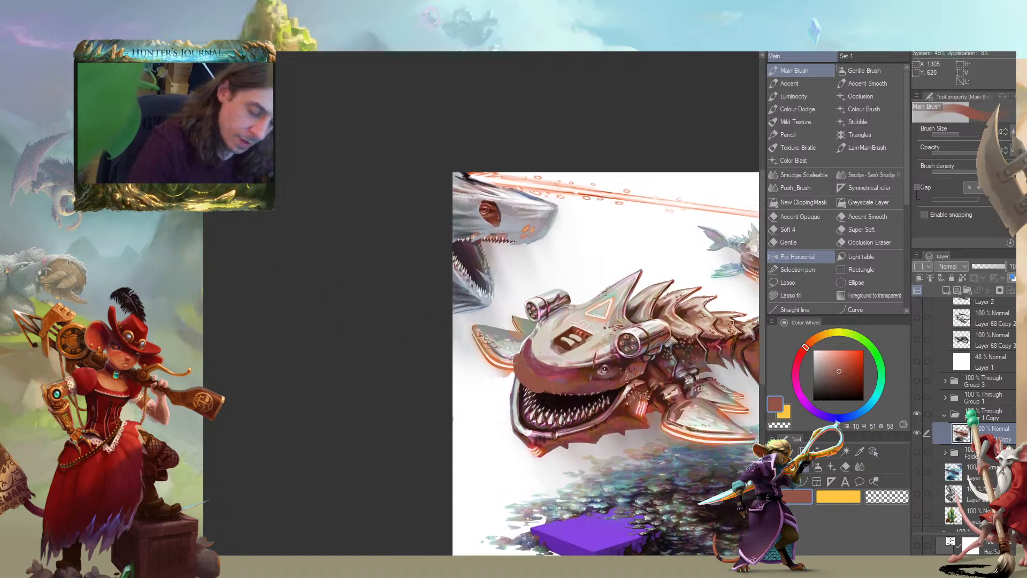
# Paint pale beige over the snout's upper front and reshape the recess into two dark openings
pyautogui.keyDown('alt'); pyautogui.click(542, 327); pyautogui.keyUp('alt')
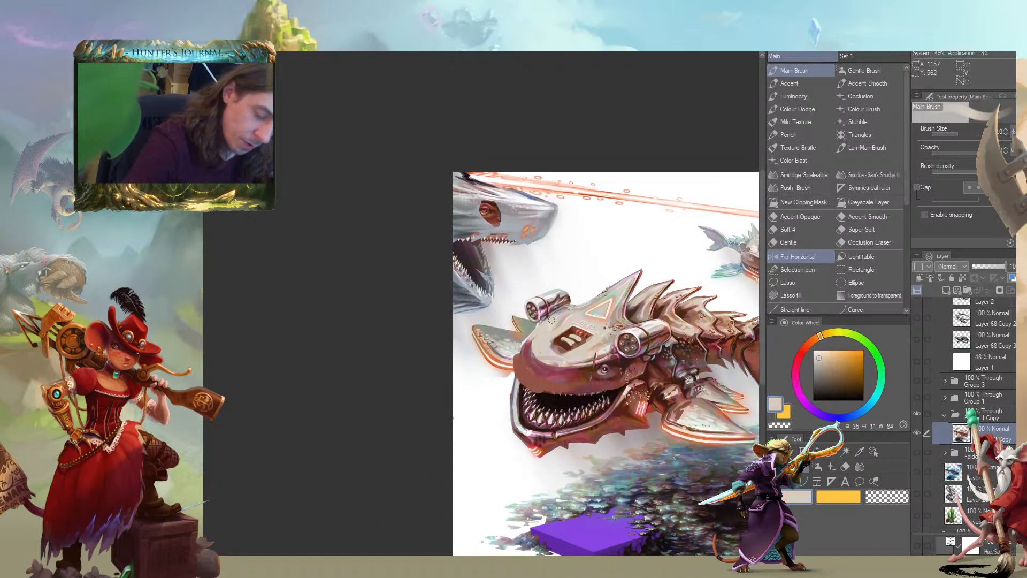
pyautogui.moveTo(548, 343); pyautogui.dragTo(527, 366)
pyautogui.keyDown('alt'); pyautogui.click(583, 343); pyautogui.keyUp('alt')
pyautogui.moveTo(589, 341)
pyautogui.mouseDown()
pyautogui.moveTo(561, 353)
pyautogui.moveTo(574, 328)
pyautogui.moveTo(550, 342)
pyautogui.moveTo(559, 343)
pyautogui.mouseUp()
pyautogui.keyDown('alt'); pyautogui.click(576, 334); pyautogui.keyUp('alt')
pyautogui.keyDown('alt'); pyautogui.click(573, 351); pyautogui.keyUp('alt')
# Repaint the snout's lower front edge above the teeth with sampled near-black and red-brown
pyautogui.moveTo(399, 335)
pyautogui.mouseDown()
pyautogui.moveTo(383, 322)
pyautogui.moveTo(264, 303)
pyautogui.moveTo(325, 301)
pyautogui.mouseUp()
pyautogui.keyDown('alt'); pyautogui.click(469, 340); pyautogui.keyUp('alt')
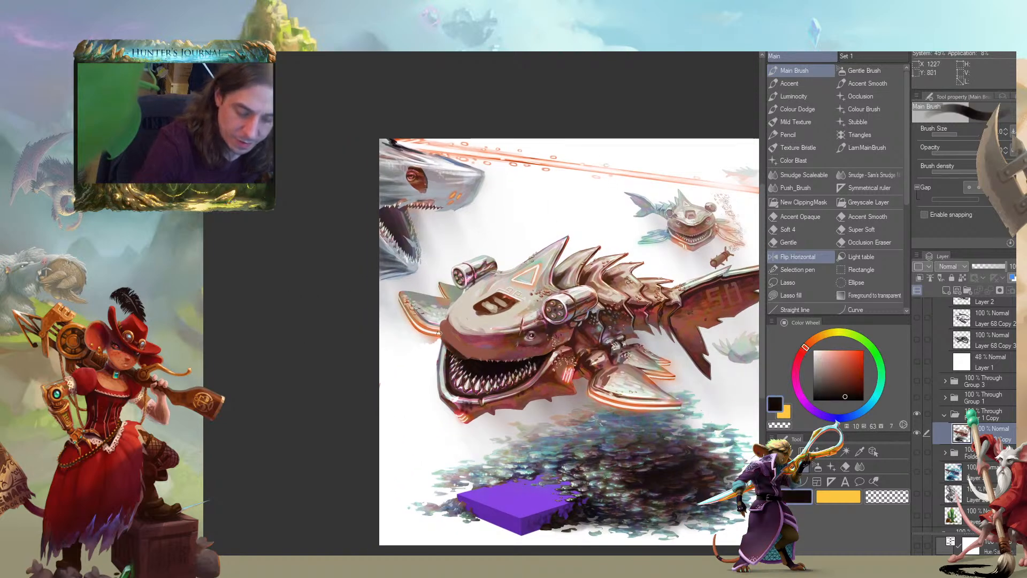
pyautogui.keyDown('alt'); pyautogui.click(457, 315); pyautogui.keyUp('alt')
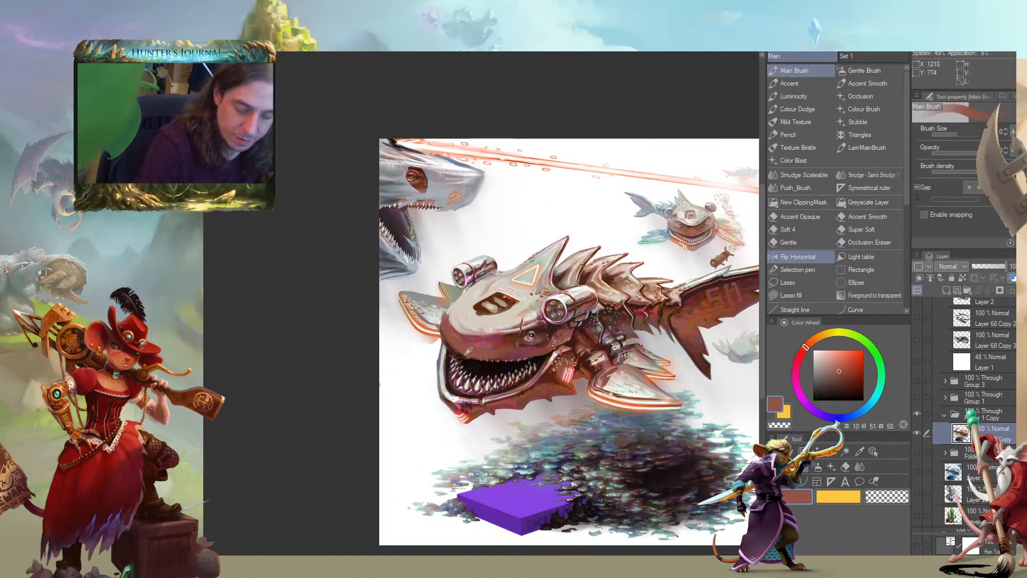
pyautogui.moveTo(447, 342); pyautogui.dragTo(480, 361)
# Trim the protruding tip beneath the shark's lower jaw by painting with the transparent colour
pyautogui.moveTo(349, 323)
pyautogui.mouseDown()
pyautogui.moveTo(318, 317)
pyautogui.moveTo(380, 337)
pyautogui.moveTo(387, 351)
pyautogui.mouseUp()
pyautogui.moveTo(467, 401); pyautogui.dragTo(430, 373)
pyautogui.press('c')
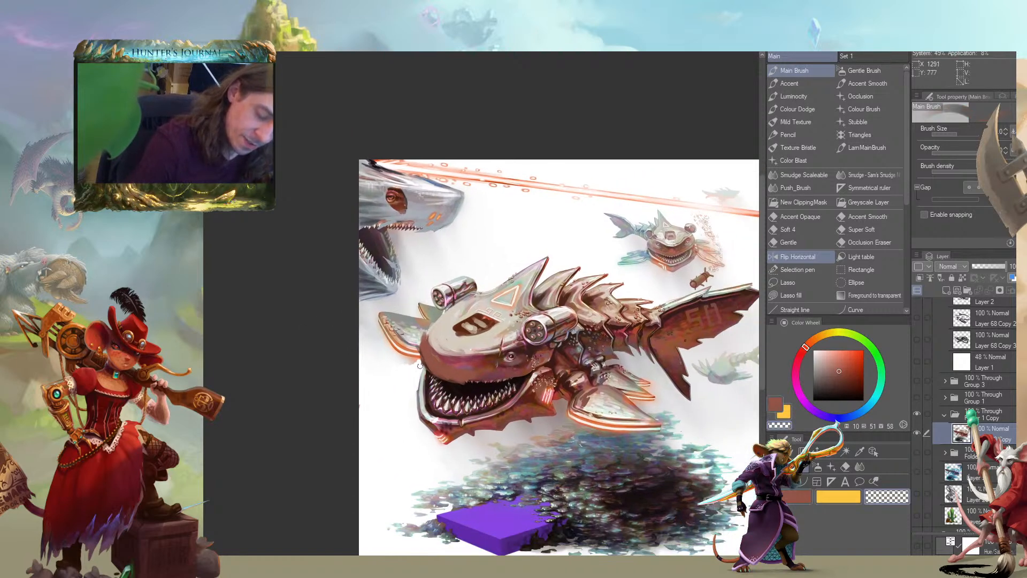
pyautogui.moveTo(278, 324); pyautogui.dragTo(385, 352)
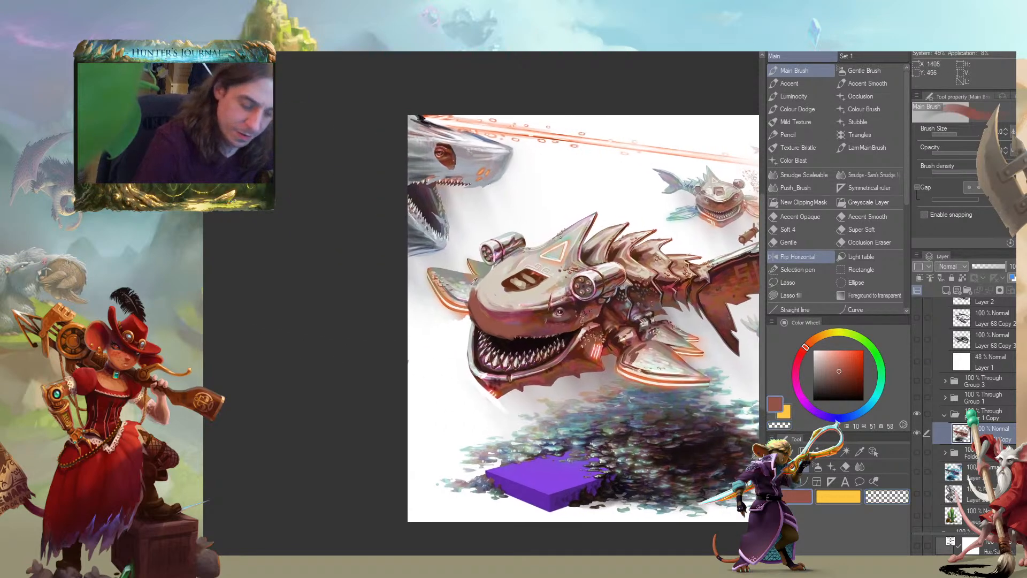
# Touch up the snout and the area around its recess in red-brown, reducing the Main Brush size
pyautogui.moveTo(432, 256); pyautogui.dragTo(454, 257)
pyautogui.keyDown('alt'); pyautogui.click(515, 279); pyautogui.keyUp('alt')
pyautogui.moveTo(513, 276)
pyautogui.mouseDown()
pyautogui.moveTo(490, 300)
pyautogui.moveTo(529, 308)
pyautogui.moveTo(494, 298)
pyautogui.moveTo(507, 298)
pyautogui.moveTo(513, 323)
pyautogui.moveTo(492, 312)
pyautogui.moveTo(505, 327)
pyautogui.moveTo(486, 304)
pyautogui.mouseUp()
pyautogui.keyDown('alt'); pyautogui.click(516, 321); pyautogui.keyUp('alt')
pyautogui.moveTo(497, 260)
pyautogui.mouseDown()
pyautogui.moveTo(469, 292)
pyautogui.moveTo(464, 329)
pyautogui.mouseUp()
pyautogui.press('[')
pyautogui.moveTo(376, 315)
pyautogui.mouseDown()
pyautogui.moveTo(264, 259)
pyautogui.moveTo(189, 249)
pyautogui.mouseUp()
pyautogui.moveTo(176, 321); pyautogui.dragTo(172, 318)
pyautogui.moveTo(283, 292)
pyautogui.mouseDown()
pyautogui.moveTo(332, 309)
pyautogui.moveTo(285, 295)
pyautogui.mouseUp()
pyautogui.keyDown('alt'); pyautogui.click(333, 311); pyautogui.keyUp('alt')
pyautogui.moveTo(151, 280)
pyautogui.mouseDown()
pyautogui.moveTo(365, 292)
pyautogui.moveTo(222, 294)
pyautogui.mouseUp()
pyautogui.moveTo(243, 298); pyautogui.dragTo(503, 392)
pyautogui.keyDown('alt'); pyautogui.click(677, 383); pyautogui.keyUp('alt')
pyautogui.moveTo(656, 384); pyautogui.dragTo(698, 394)
pyautogui.moveTo(612, 400)
pyautogui.mouseDown()
pyautogui.moveTo(302, 326)
pyautogui.moveTo(195, 351)
pyautogui.mouseUp()
pyautogui.moveTo(230, 309)
pyautogui.mouseDown()
pyautogui.moveTo(251, 300)
pyautogui.moveTo(457, 316)
pyautogui.mouseUp()
pyautogui.moveTo(306, 309); pyautogui.dragTo(481, 347)
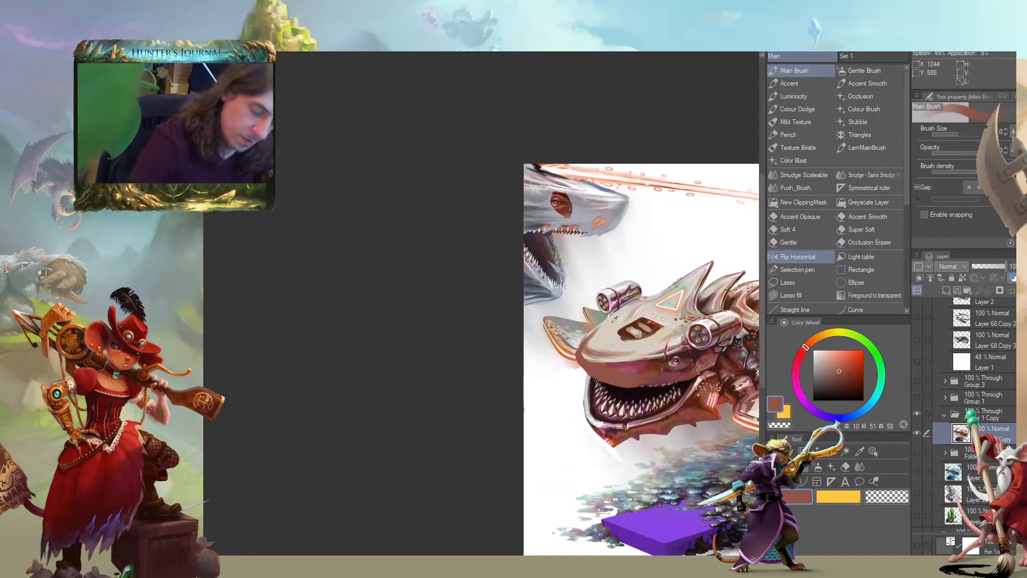
# Smooth the pale top of the snout below the recess with sampled beige, then fit the whole canvas in view
pyautogui.keyDown('alt'); pyautogui.click(609, 319); pyautogui.keyUp('alt')
pyautogui.moveTo(603, 351); pyautogui.dragTo(629, 354)
pyautogui.moveTo(599, 352); pyautogui.dragTo(645, 349)
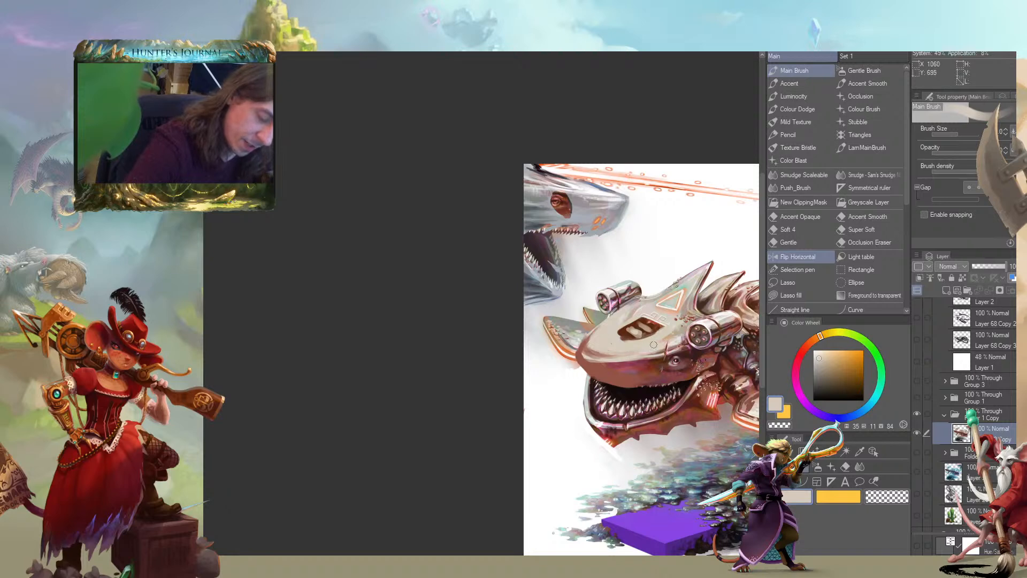
pyautogui.press('[')
pyautogui.press('[')
pyautogui.hotkey('ctrl', '0')
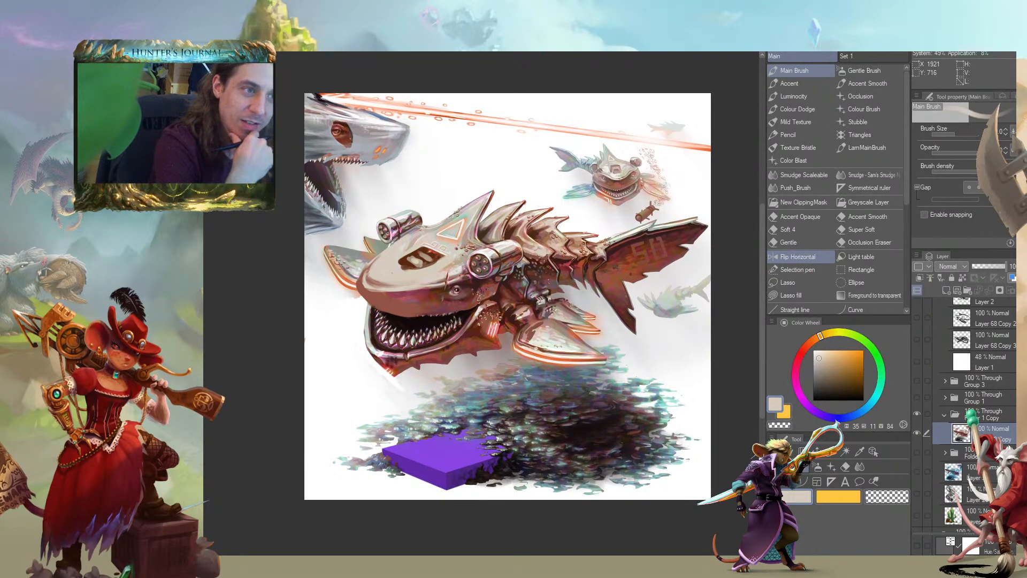
# Clean up the snout's edge along the upper teeth with sampled red-brown and near-black
pyautogui.moveTo(234, 331); pyautogui.dragTo(236, 296)
pyautogui.keyDown('alt'); pyautogui.click(425, 285); pyautogui.keyUp('alt')
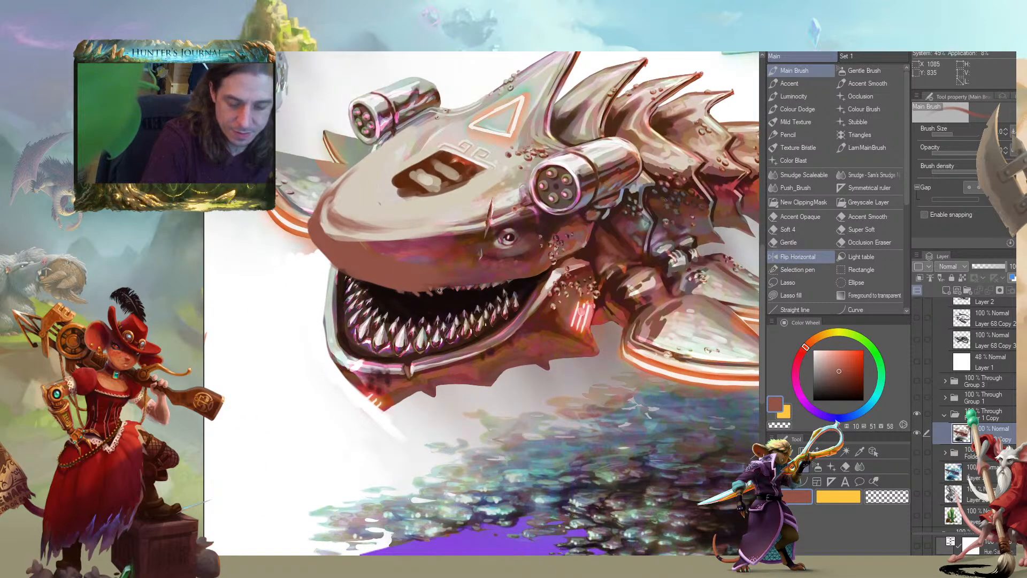
pyautogui.moveTo(444, 291); pyautogui.dragTo(427, 297)
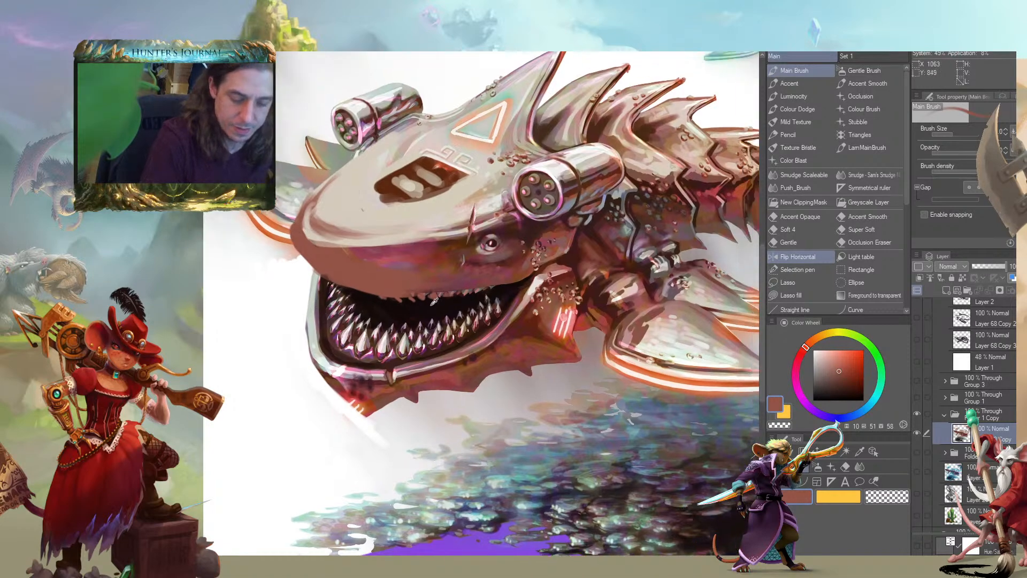
pyautogui.keyDown('alt'); pyautogui.click(427, 297); pyautogui.keyUp('alt')
pyautogui.scroll(-5, 334, 296)
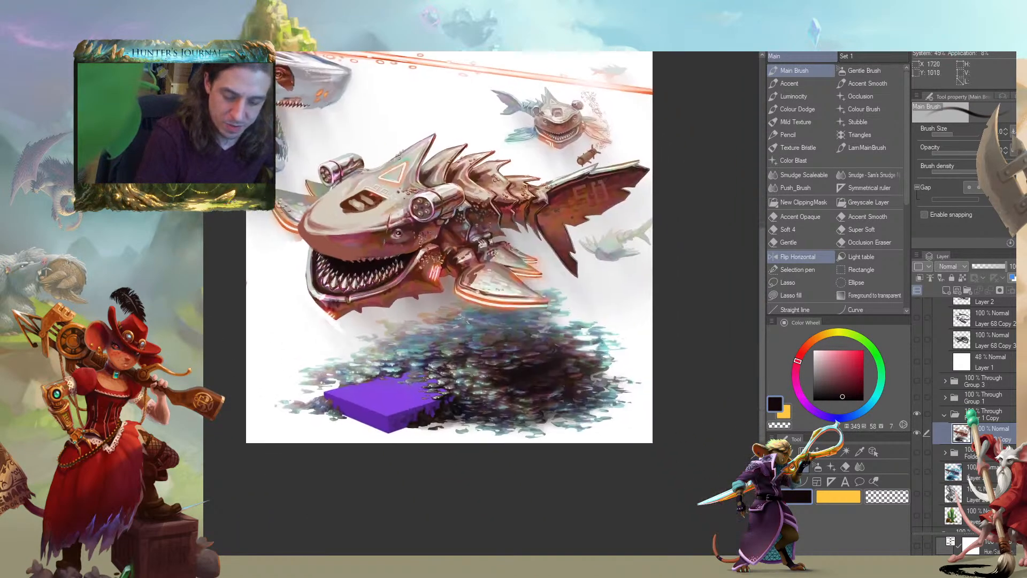
pyautogui.moveTo(194, 310); pyautogui.dragTo(332, 344)
# Flip the canvas view horizontally and check the shark's overall shape
pyautogui.hotkey('ctrl', '-')
pyautogui.hotkey('ctrl', '-')
pyautogui.click(798, 257)
pyautogui.hotkey('ctrl', '+')
pyautogui.hotkey('ctrl', '+')
pyautogui.moveTo(299, 310)
pyautogui.mouseDown()
pyautogui.moveTo(297, 378)
pyautogui.moveTo(259, 367)
pyautogui.mouseUp()
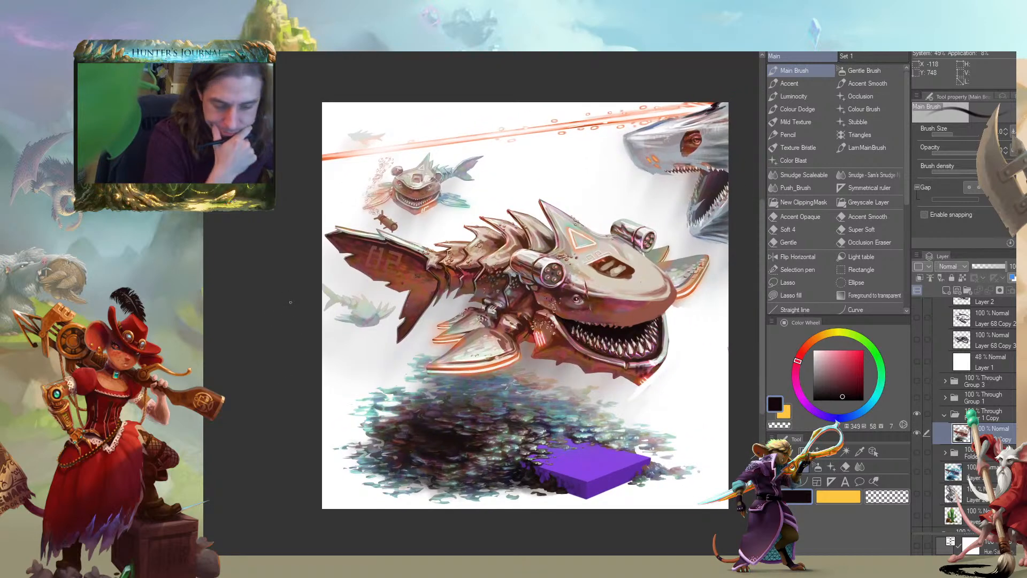
pyautogui.moveTo(440, 333); pyautogui.dragTo(286, 327)
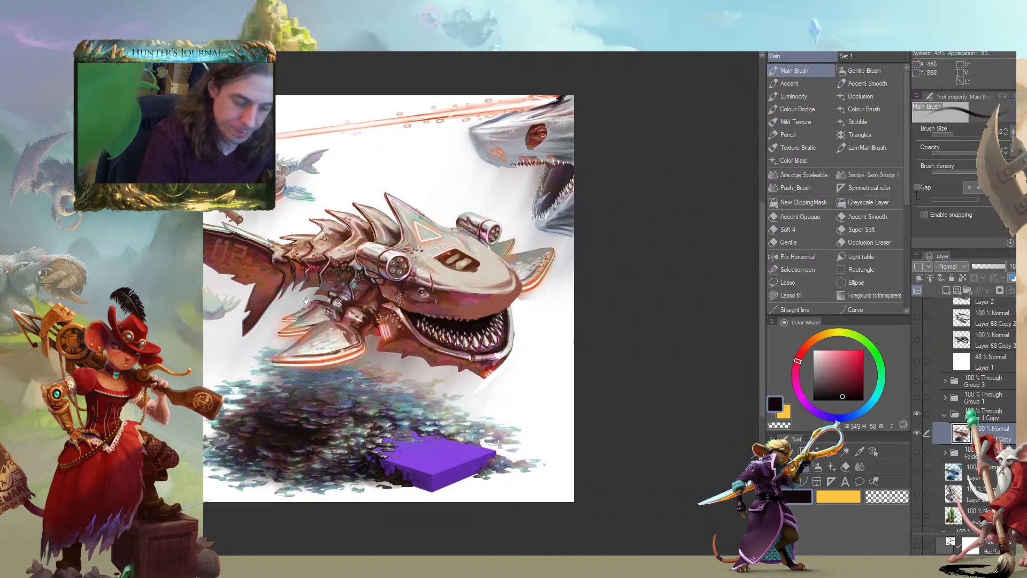
# Adjust the snout's recess with sampled beige and fill its openings with sampled dark brown
pyautogui.keyDown('alt'); pyautogui.click(455, 268); pyautogui.keyUp('alt')
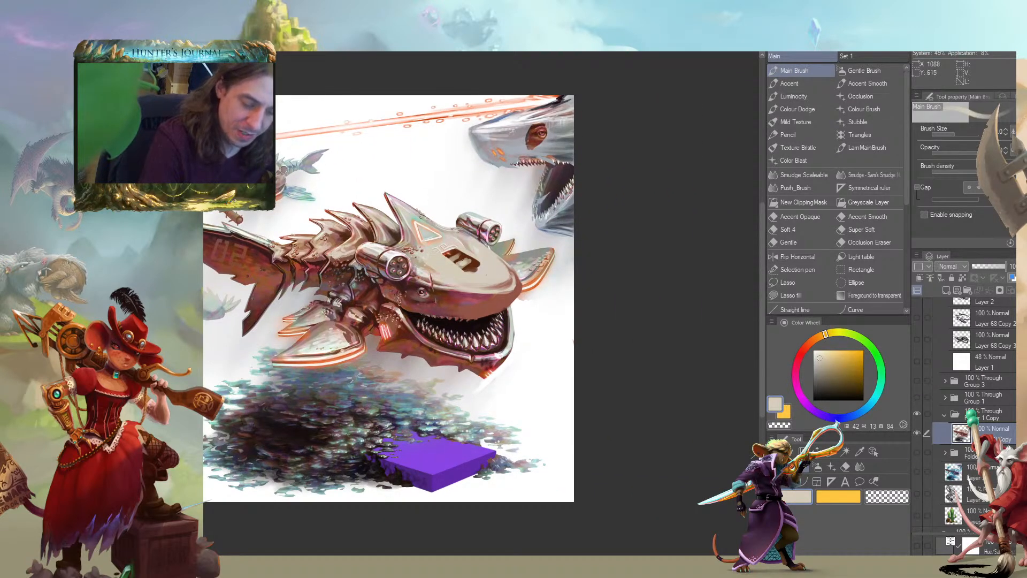
pyautogui.moveTo(388, 242); pyautogui.dragTo(337, 249)
pyautogui.keyDown('alt'); pyautogui.click(460, 262); pyautogui.keyUp('alt')
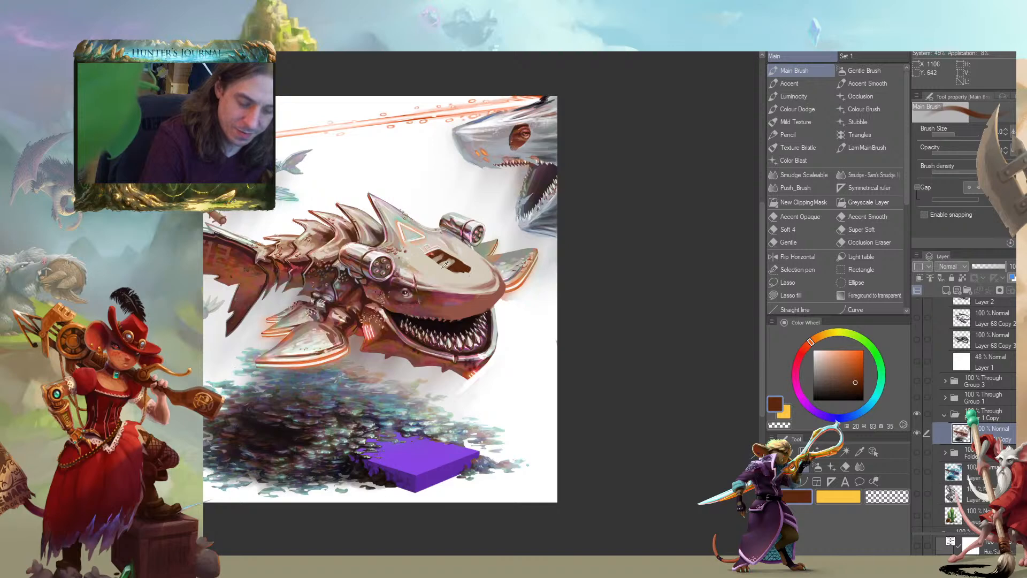
pyautogui.keyDown('alt'); pyautogui.click(438, 271); pyautogui.keyUp('alt')
pyautogui.moveTo(436, 260)
pyautogui.mouseDown()
pyautogui.moveTo(453, 259)
pyautogui.moveTo(432, 256)
pyautogui.mouseUp()
pyautogui.keyDown('alt'); pyautogui.click(459, 264); pyautogui.keyUp('alt')
pyautogui.moveTo(311, 236); pyautogui.dragTo(449, 293)
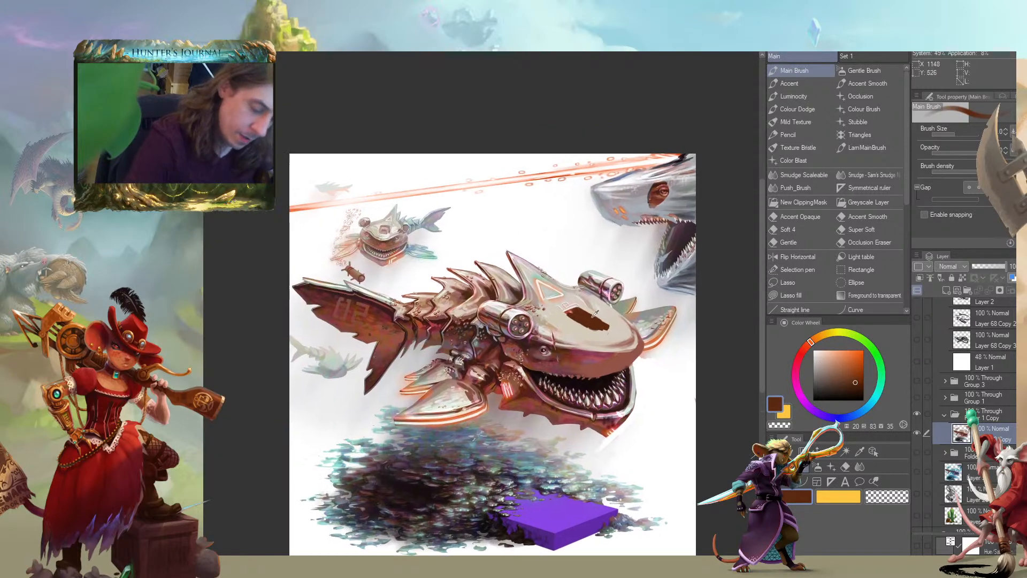
# Reshape the dark recess and paint a pale marking inside it with sampled beige
pyautogui.keyDown('alt'); pyautogui.click(611, 328); pyautogui.keyUp('alt')
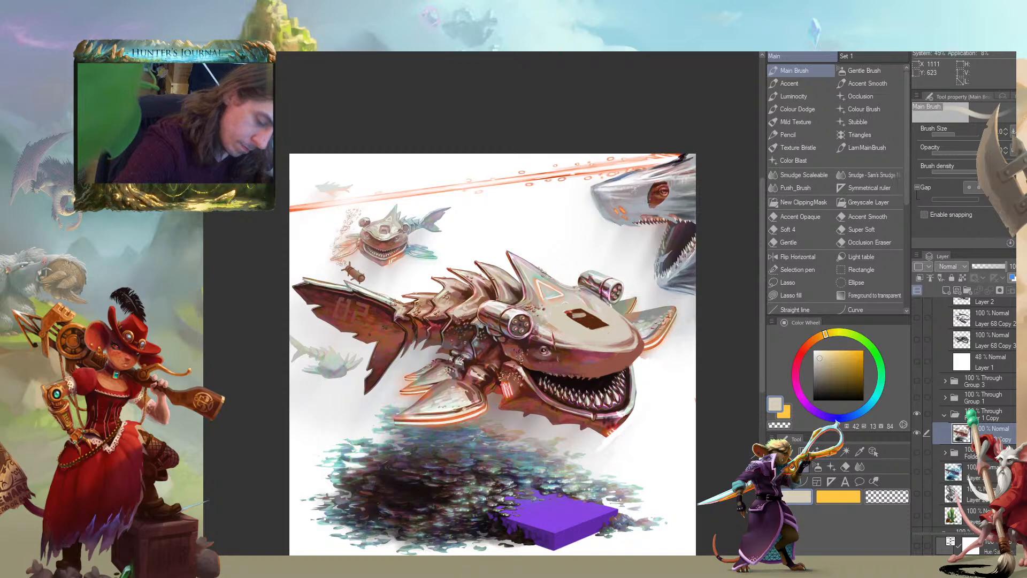
pyautogui.moveTo(490, 316); pyautogui.dragTo(363, 316)
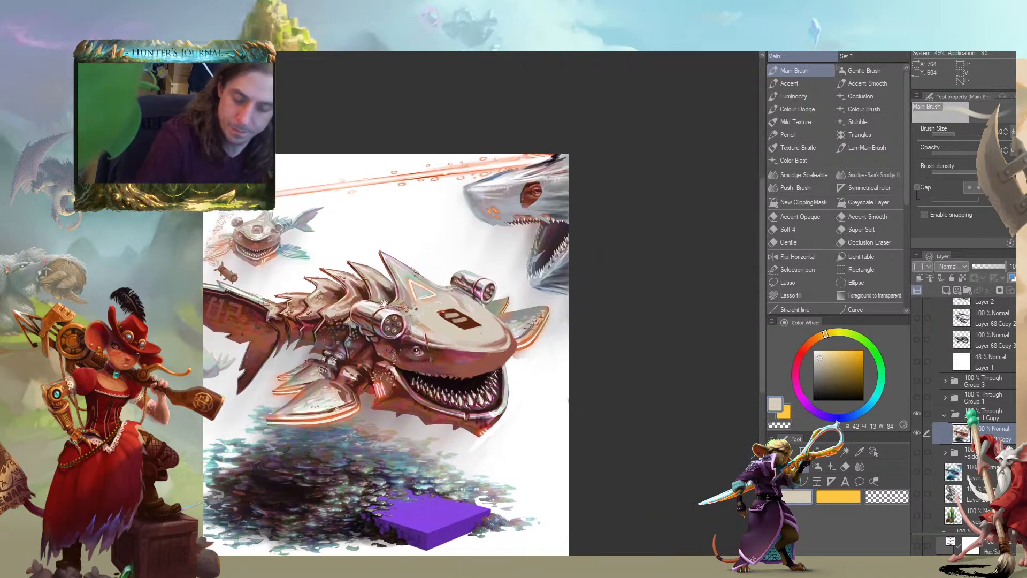
pyautogui.moveTo(431, 315); pyautogui.dragTo(418, 346)
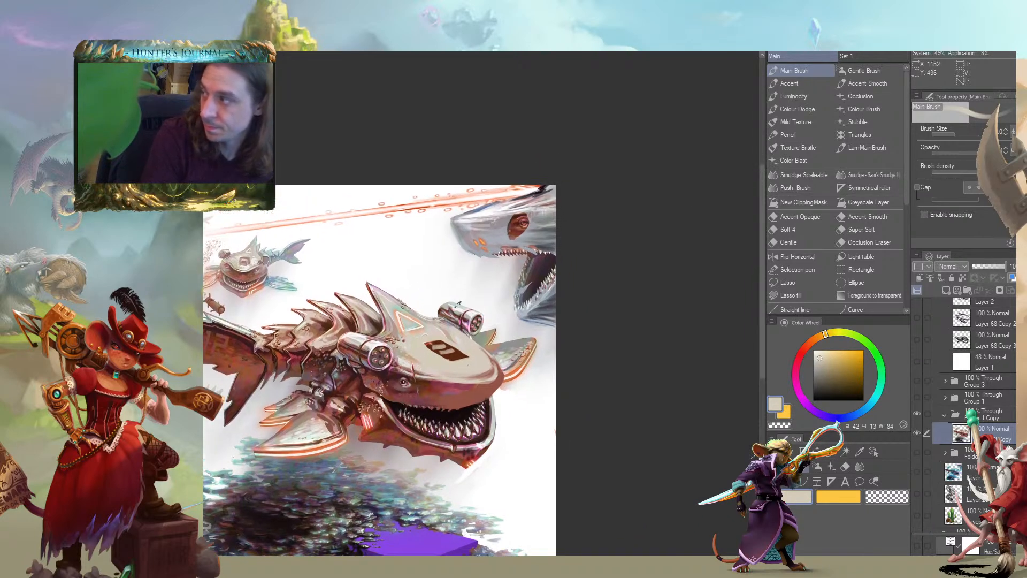
# Refine the pale marking inside the snout's recess with sampled dark brown and near-black
pyautogui.keyDown('alt'); pyautogui.click(458, 348); pyautogui.keyUp('alt')
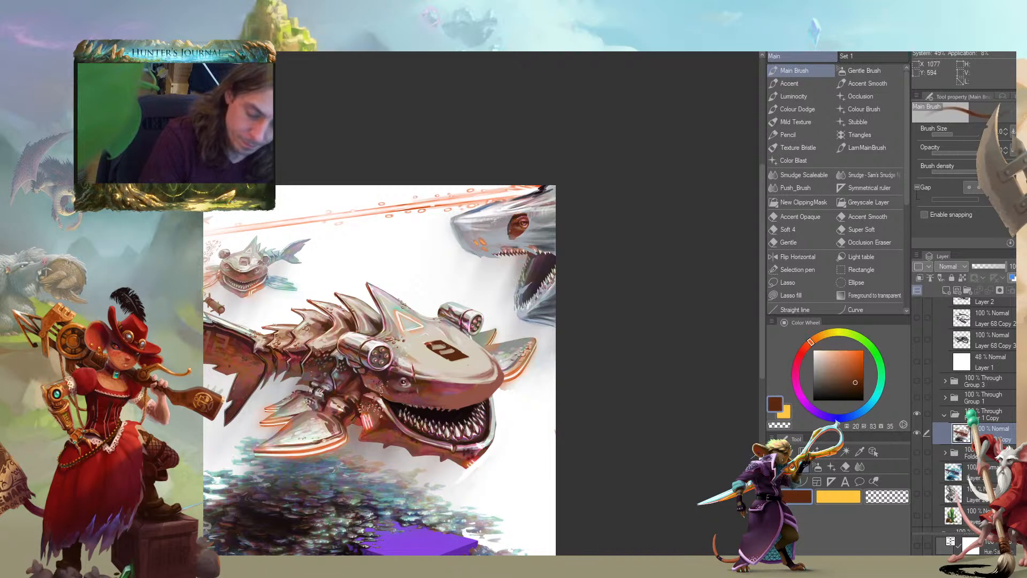
pyautogui.moveTo(436, 350); pyautogui.dragTo(600, 335)
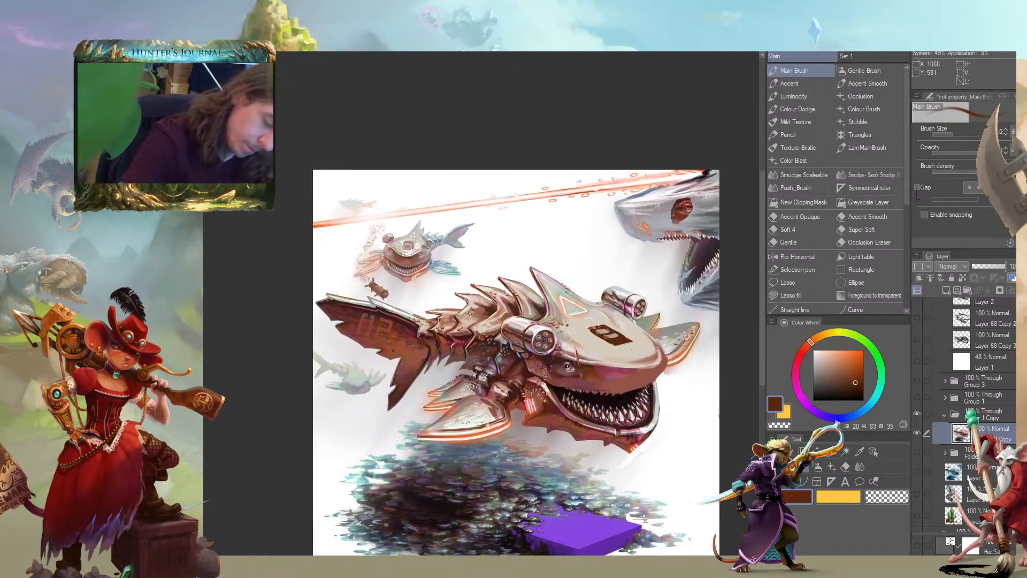
pyautogui.keyDown('alt'); pyautogui.click(608, 391); pyautogui.keyUp('alt')
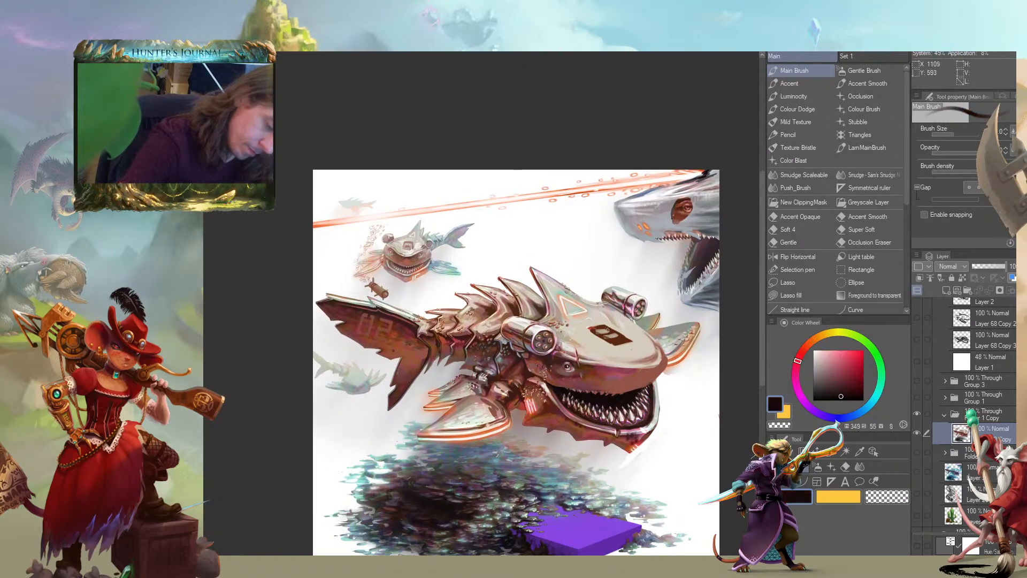
pyautogui.moveTo(569, 274); pyautogui.dragTo(512, 240)
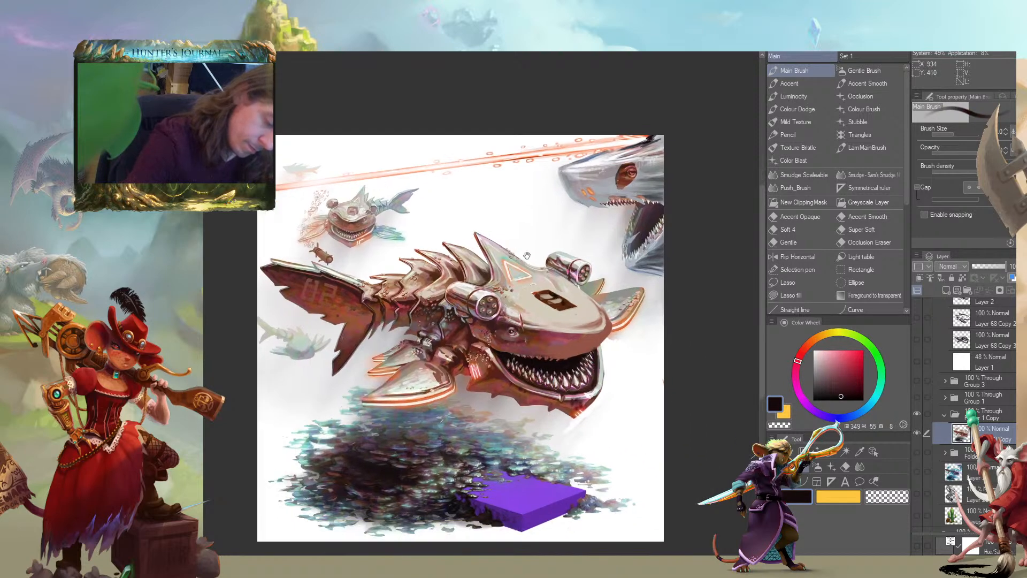
pyautogui.moveTo(337, 292); pyautogui.dragTo(249, 246)
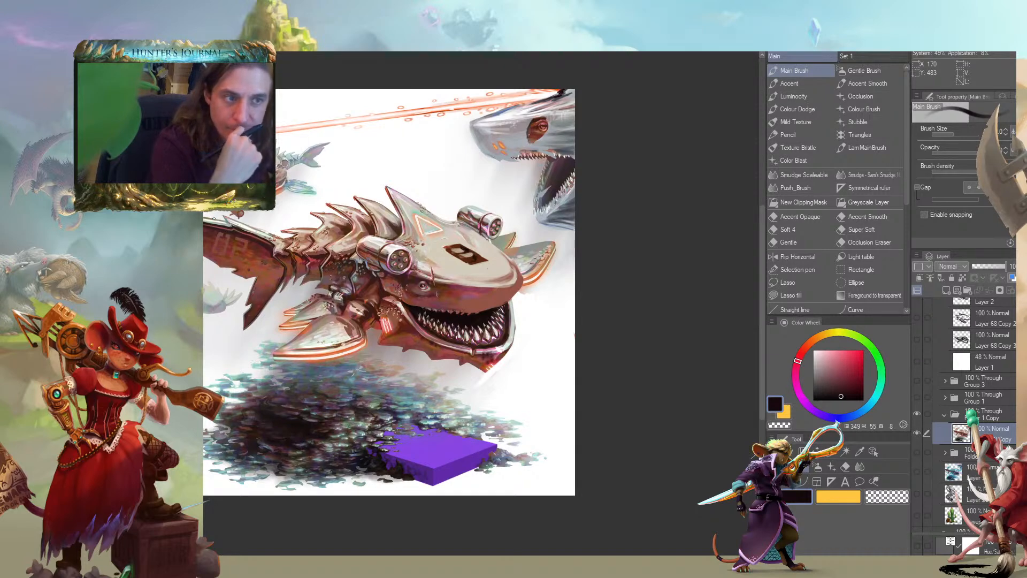
pyautogui.moveTo(282, 384); pyautogui.dragTo(455, 382)
pyautogui.moveTo(395, 319); pyautogui.dragTo(319, 350)
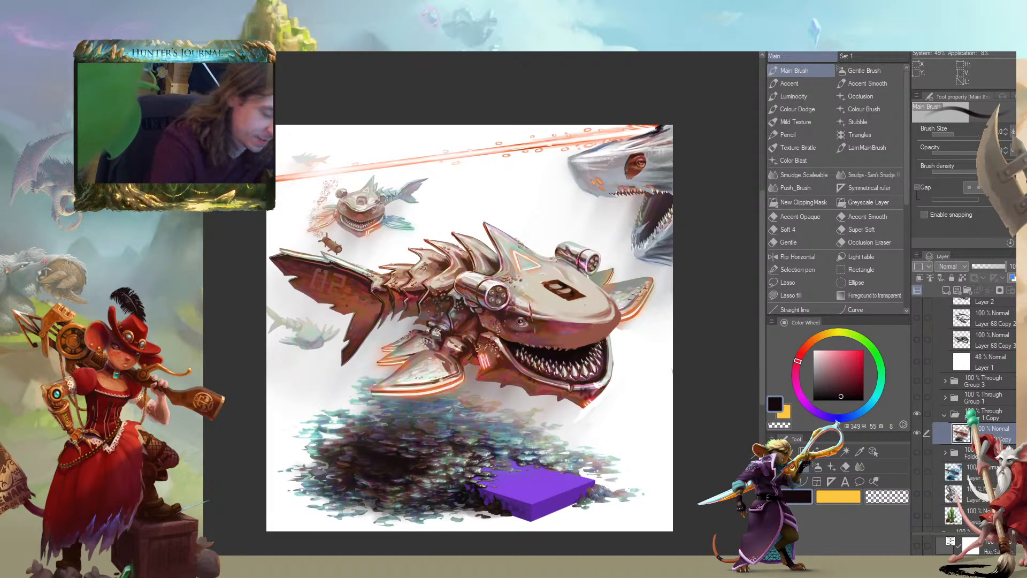
# Compare the alternative large shark head sketches by toggling their layers in the CSoS Skin group, leaving Layer 9 Copy visible
pyautogui.scroll(-5, 980, 402)
pyautogui.click(939, 405)
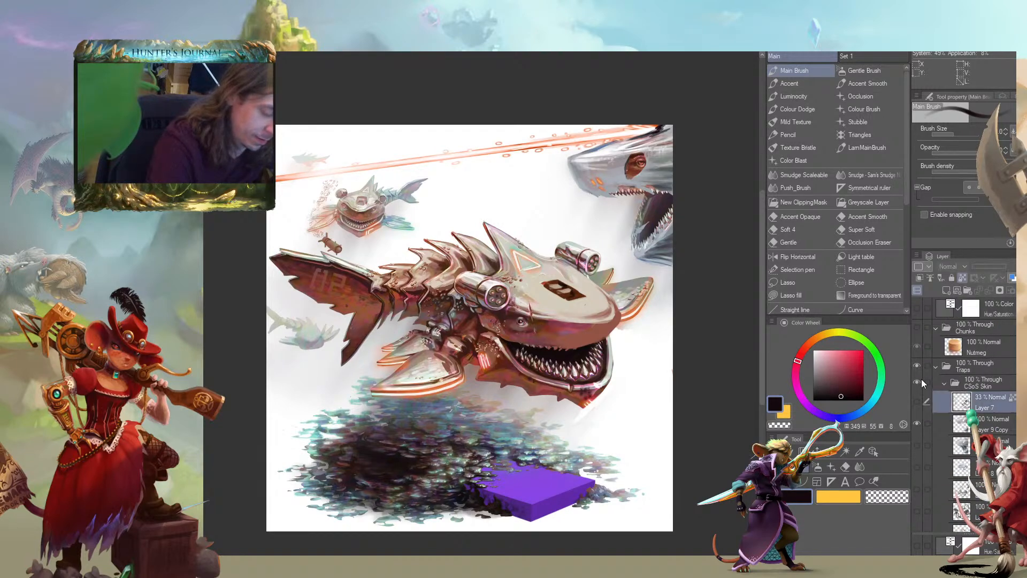
pyautogui.click(916, 423)
pyautogui.click(916, 423)
pyautogui.click(917, 432)
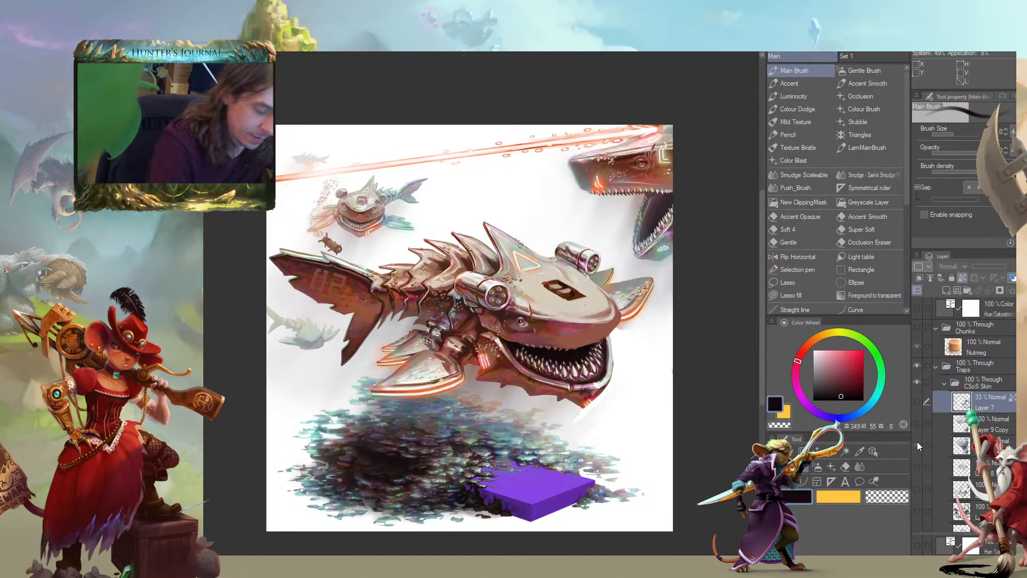
pyautogui.click(917, 445)
pyautogui.moveTo(336, 320); pyautogui.dragTo(223, 364)
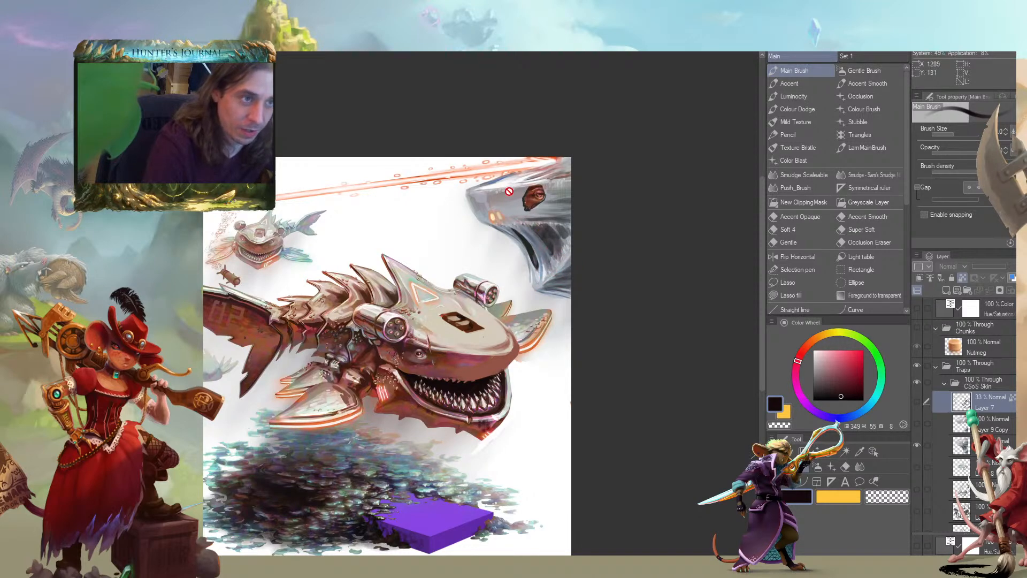
pyautogui.moveTo(434, 297); pyautogui.dragTo(474, 330)
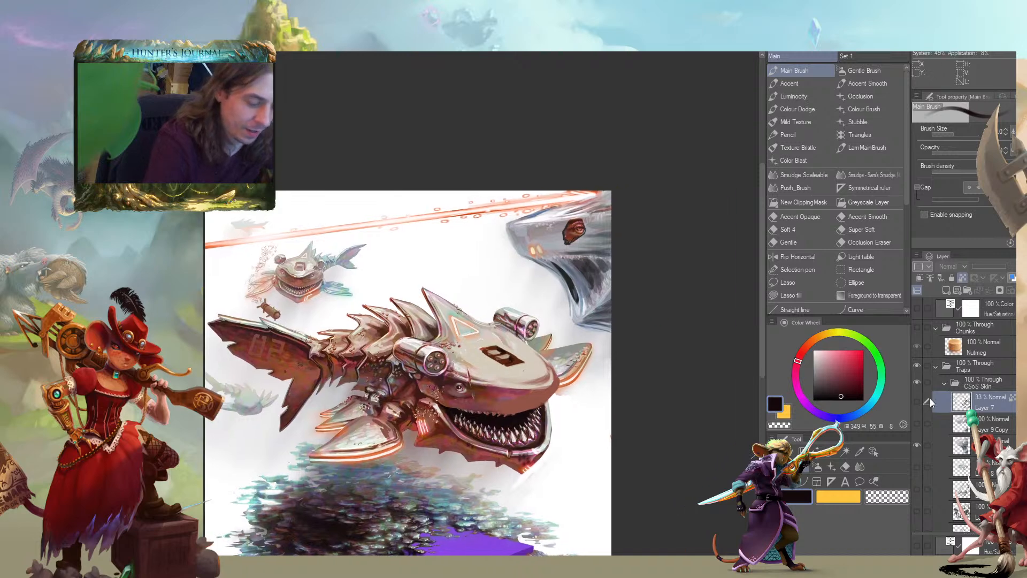
pyautogui.click(917, 446)
pyautogui.click(917, 423)
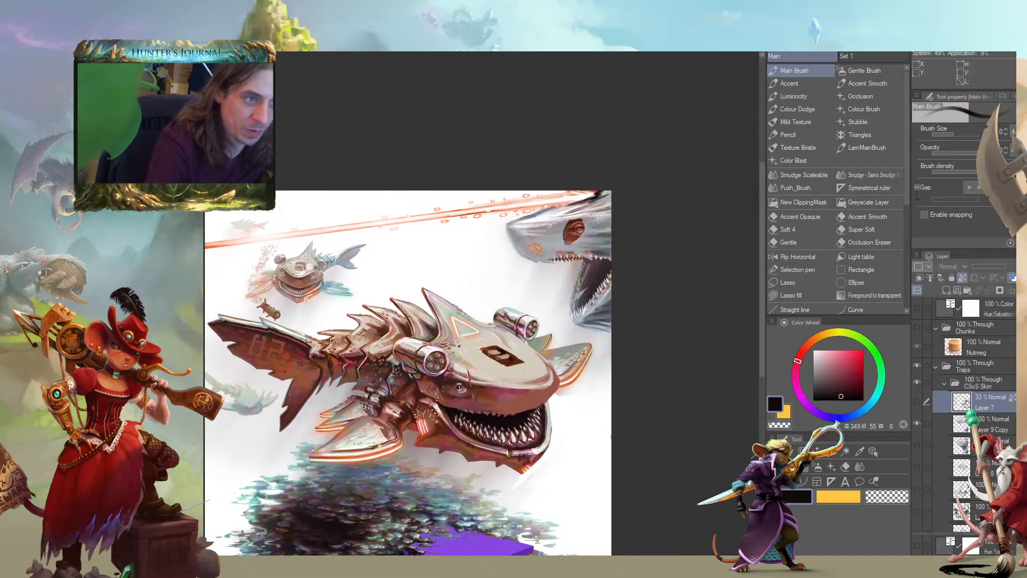
pyautogui.moveTo(563, 219); pyautogui.dragTo(535, 231)
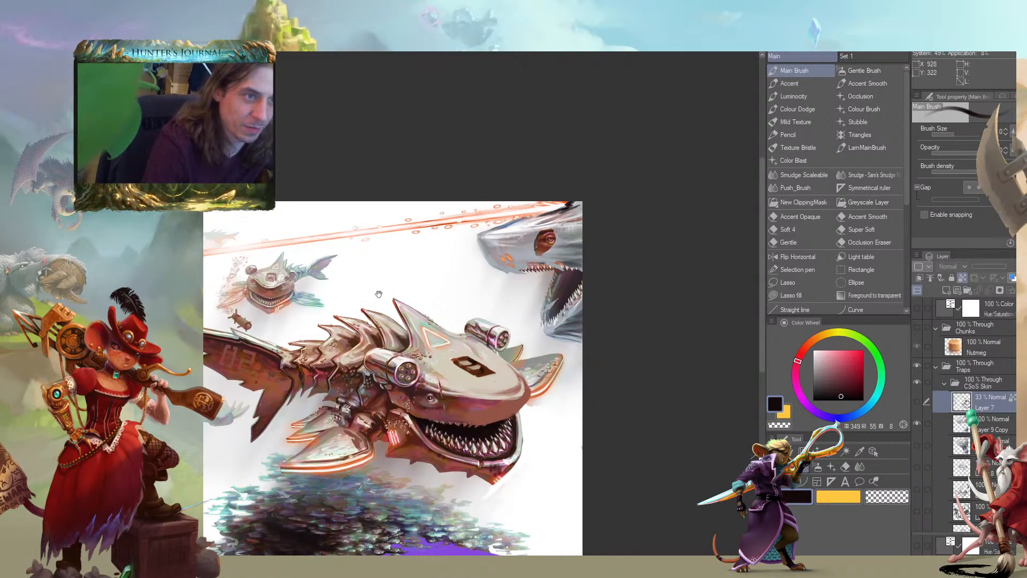
pyautogui.moveTo(413, 252); pyautogui.dragTo(482, 247)
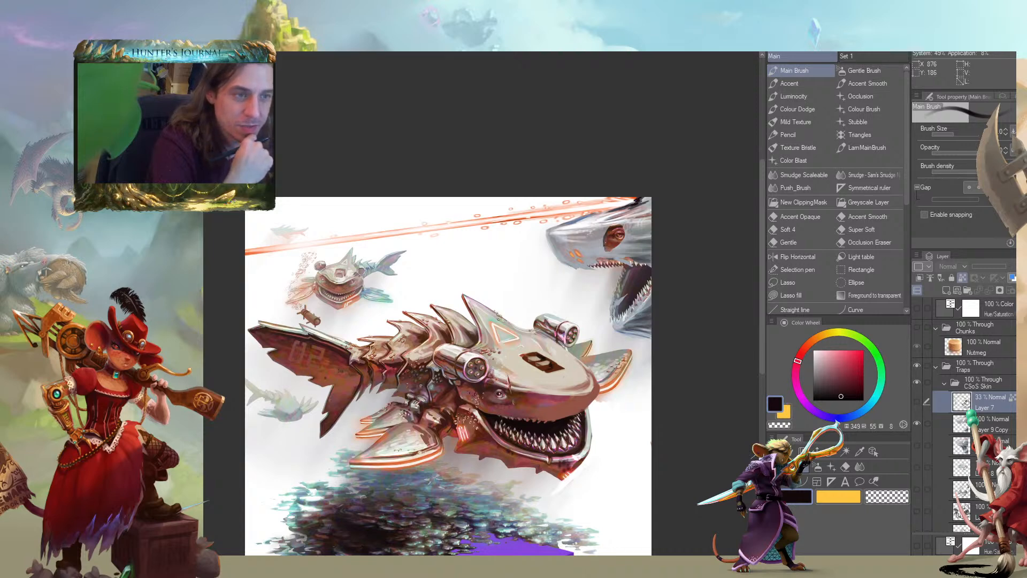
pyautogui.moveTo(454, 327); pyautogui.dragTo(501, 251)
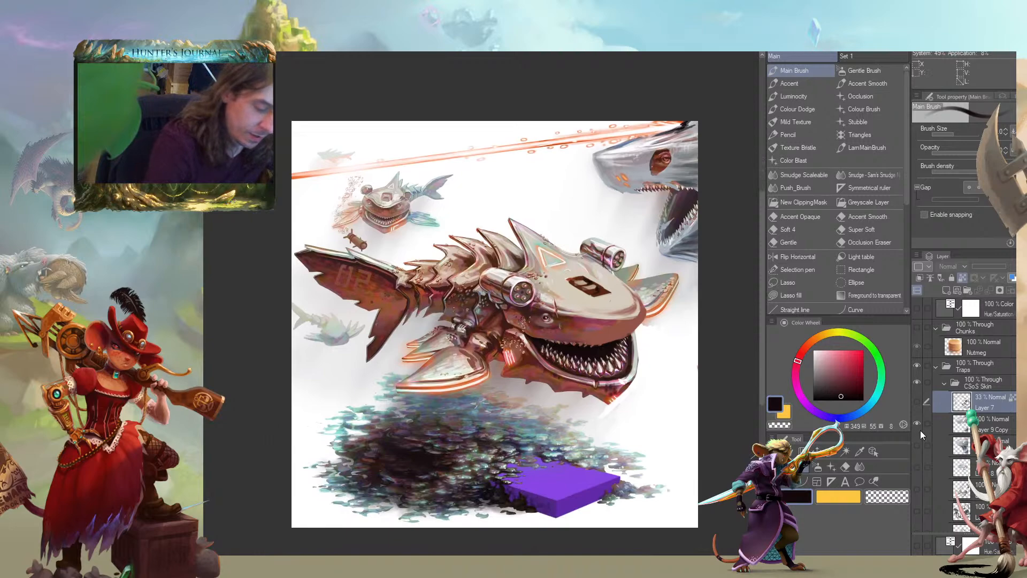
# Focus on the small background shark and add a new layer directly above Layer 9 Copy
pyautogui.moveTo(291, 220); pyautogui.dragTo(314, 271)
pyautogui.scroll(2, 323, 267)
pyautogui.moveTo(398, 249); pyautogui.dragTo(403, 223)
pyautogui.scroll(1, 366, 277)
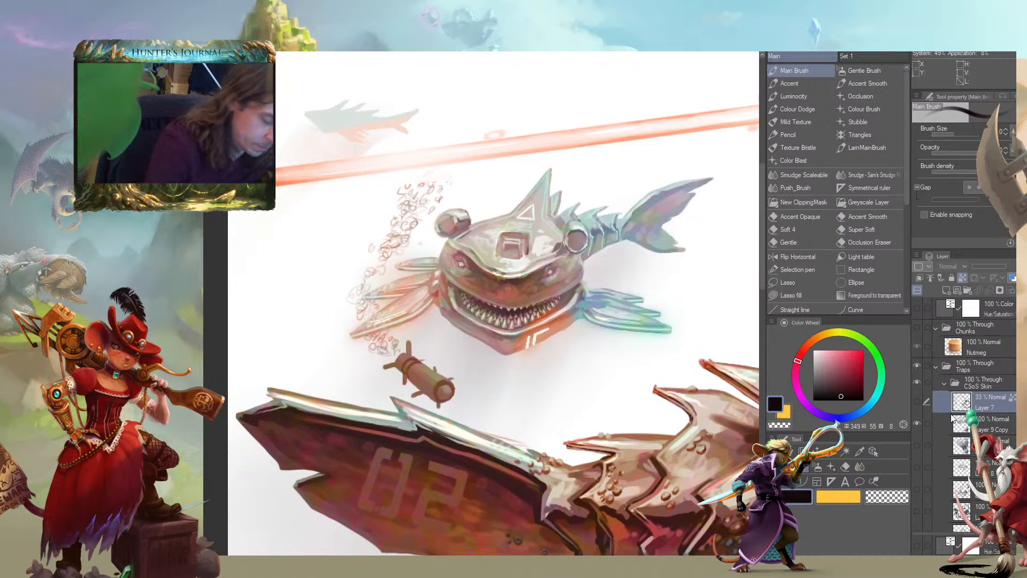
pyautogui.click(943, 427)
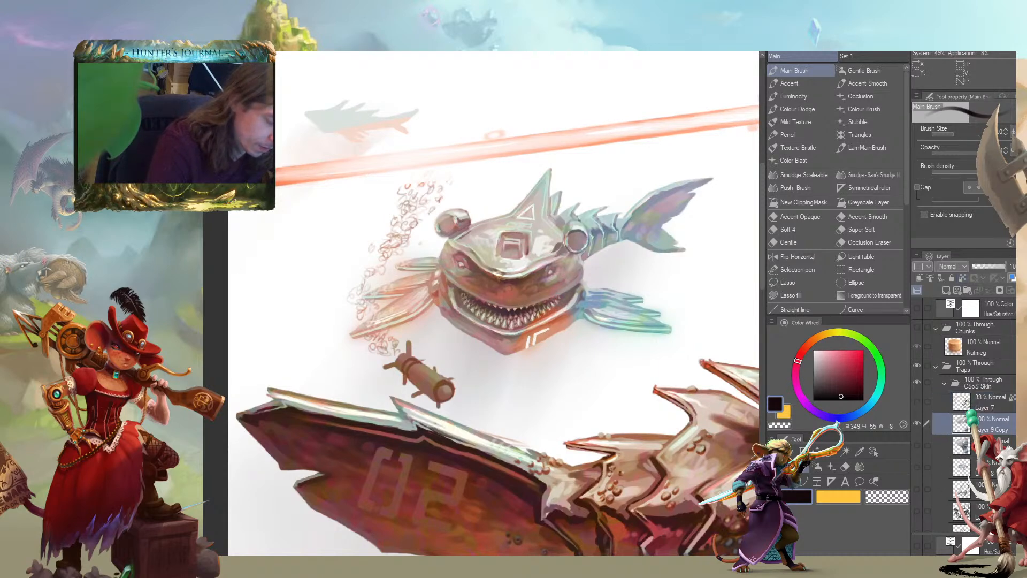
pyautogui.click(945, 291)
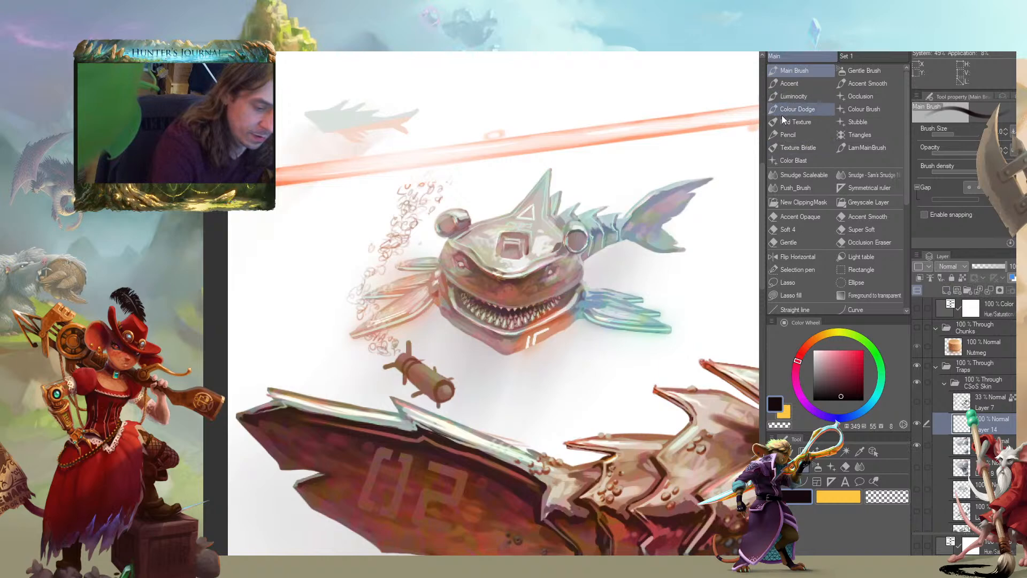
# Paint a dark brown eyepatch with a diagonal strap across the small background shark's head on Layer 14
pyautogui.moveTo(469, 365); pyautogui.dragTo(346, 255)
pyautogui.keyDown('alt'); pyautogui.click(589, 393); pyautogui.keyUp('alt')
pyautogui.moveTo(423, 159); pyautogui.dragTo(479, 235)
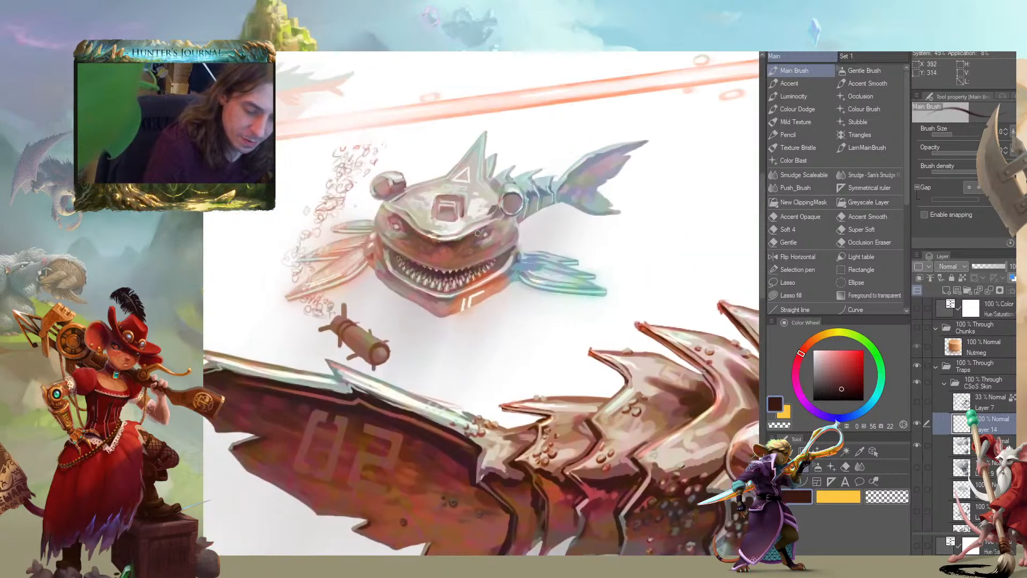
pyautogui.moveTo(327, 213); pyautogui.dragTo(392, 220)
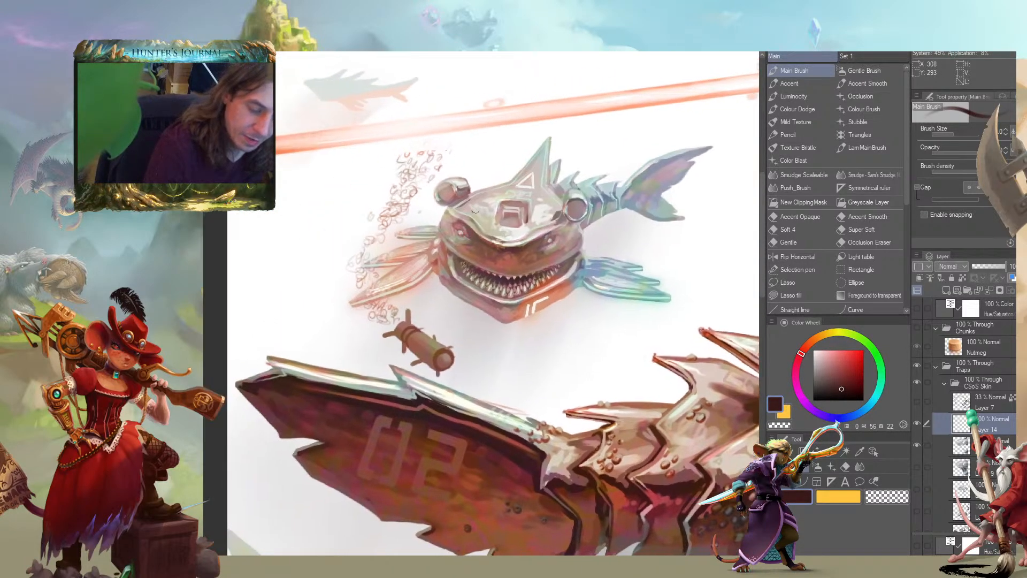
pyautogui.moveTo(545, 242)
pyautogui.mouseDown()
pyautogui.moveTo(554, 247)
pyautogui.moveTo(559, 235)
pyautogui.moveTo(540, 237)
pyautogui.moveTo(559, 246)
pyautogui.moveTo(539, 232)
pyautogui.moveTo(435, 225)
pyautogui.moveTo(368, 205)
pyautogui.mouseUp()
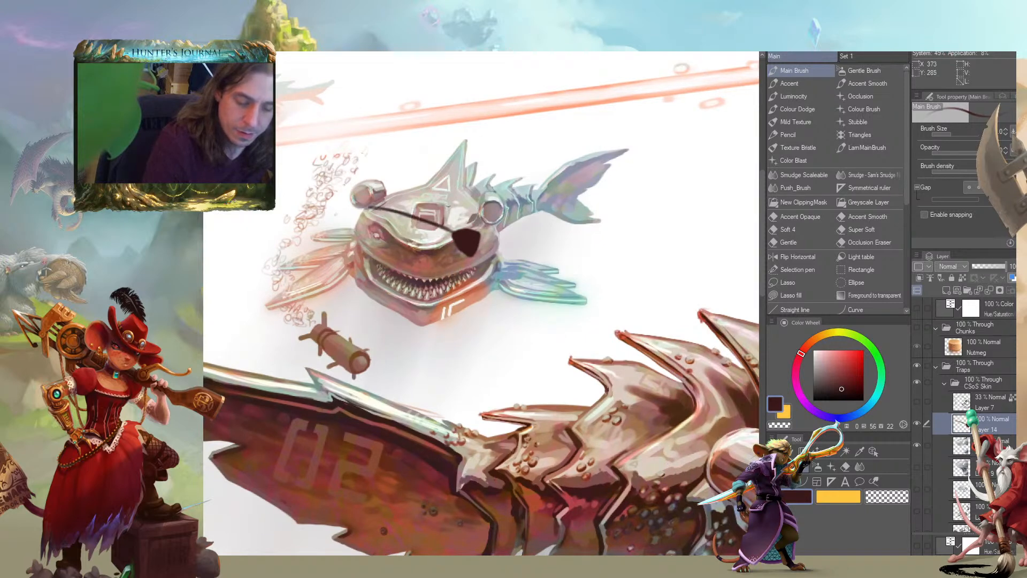
pyautogui.moveTo(473, 253)
pyautogui.mouseDown()
pyautogui.moveTo(482, 279)
pyautogui.moveTo(491, 260)
pyautogui.mouseUp()
pyautogui.hotkey('ctrl', 'z')
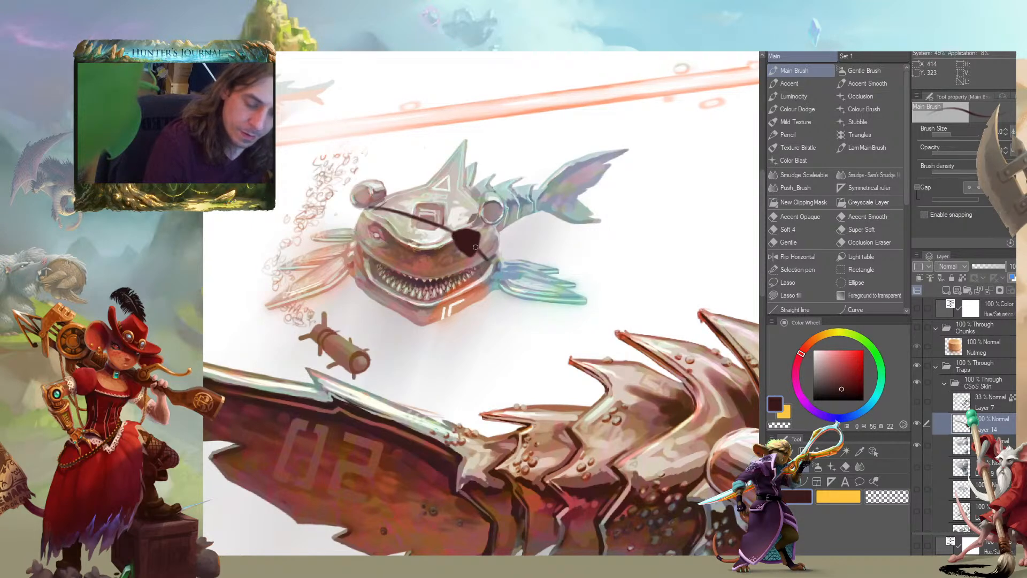
# Refine the shape of the small shark's eyepatch, alternating between dark brown and transparent colour
pyautogui.moveTo(226, 249); pyautogui.dragTo(385, 256)
pyautogui.hotkey('ctrl', '-')
pyautogui.hotkey('ctrl', '-')
pyautogui.hotkey('ctrl', '-')
pyautogui.moveTo(259, 351); pyautogui.dragTo(383, 337)
pyautogui.scroll(4, 483, 221)
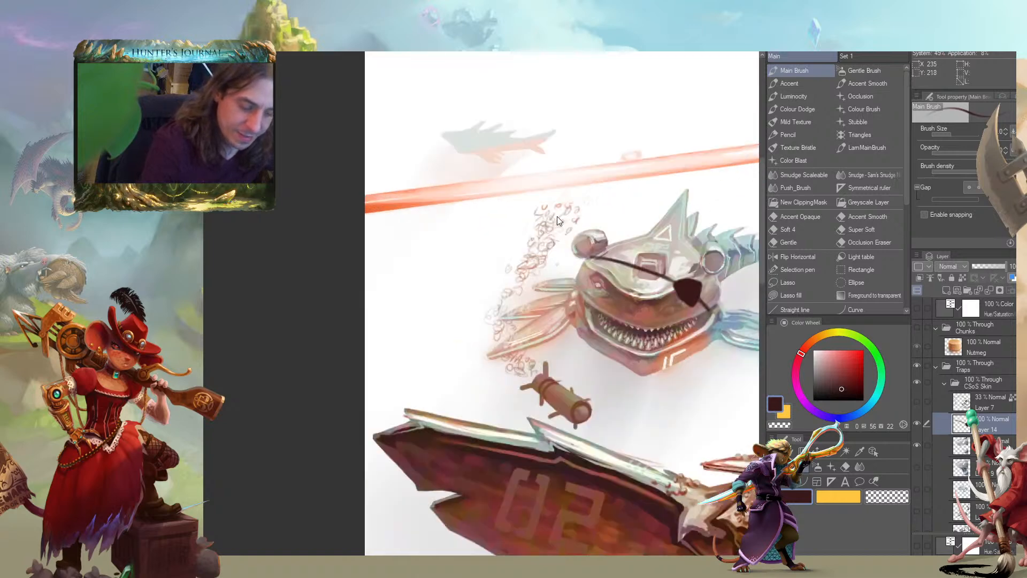
pyautogui.moveTo(635, 333); pyautogui.dragTo(367, 290)
pyautogui.moveTo(461, 243)
pyautogui.mouseDown()
pyautogui.moveTo(469, 256)
pyautogui.moveTo(452, 247)
pyautogui.moveTo(472, 271)
pyautogui.moveTo(474, 241)
pyautogui.moveTo(451, 233)
pyautogui.moveTo(436, 262)
pyautogui.moveTo(468, 282)
pyautogui.mouseUp()
pyautogui.press('c')
pyautogui.press('c')
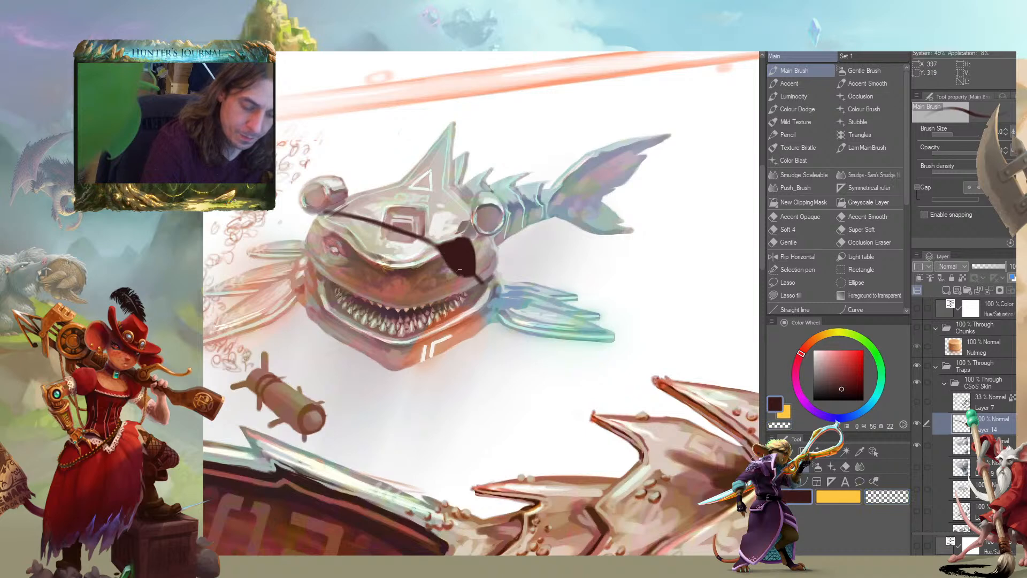
# Compare the small shark with and without its eyepatch by hiding and reshowing Layer 14
pyautogui.click(917, 423)
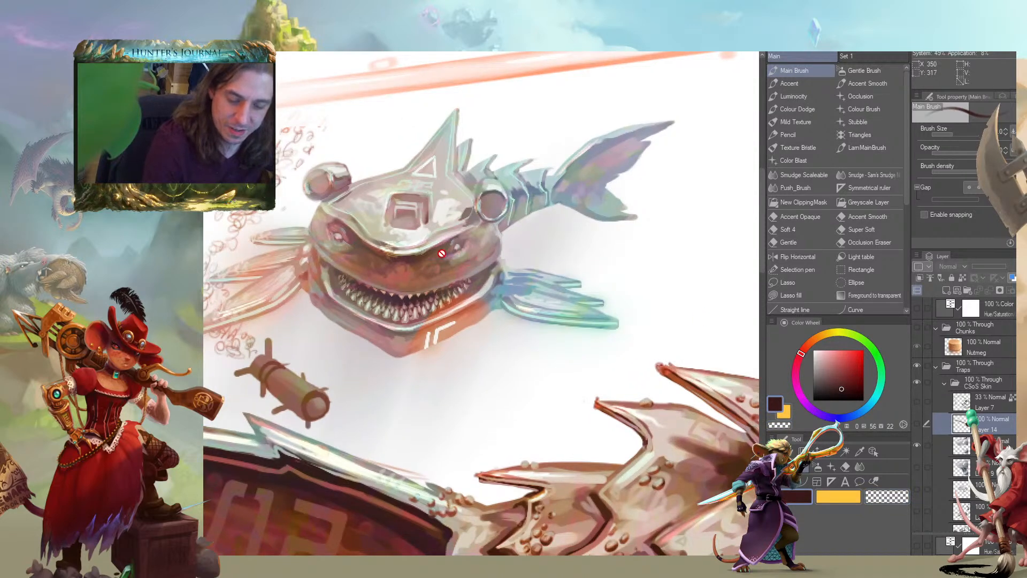
pyautogui.moveTo(236, 231); pyautogui.dragTo(615, 364)
pyautogui.moveTo(694, 406); pyautogui.dragTo(312, 308)
pyautogui.scroll(-8, 312, 309)
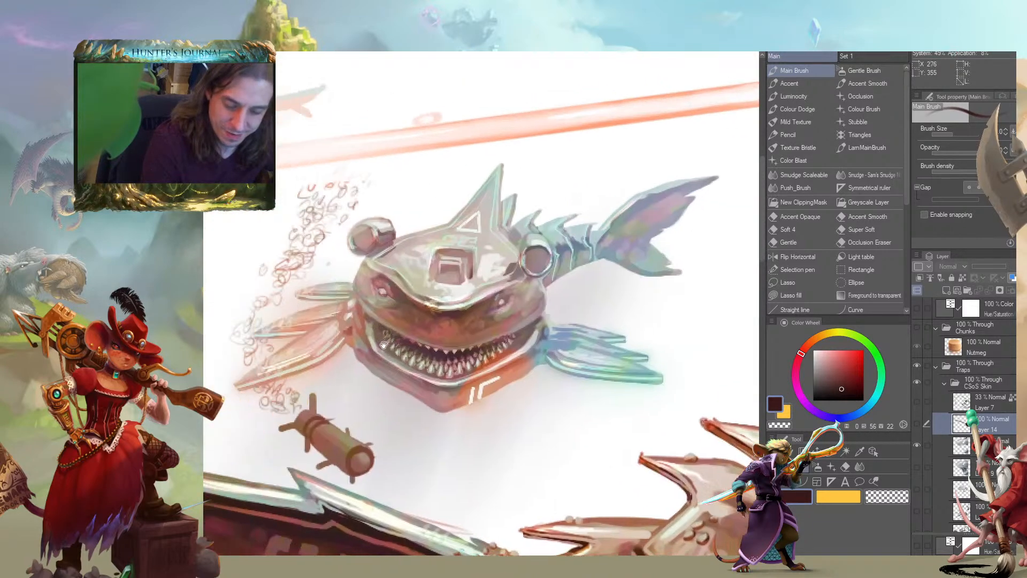
pyautogui.moveTo(384, 345); pyautogui.dragTo(419, 341)
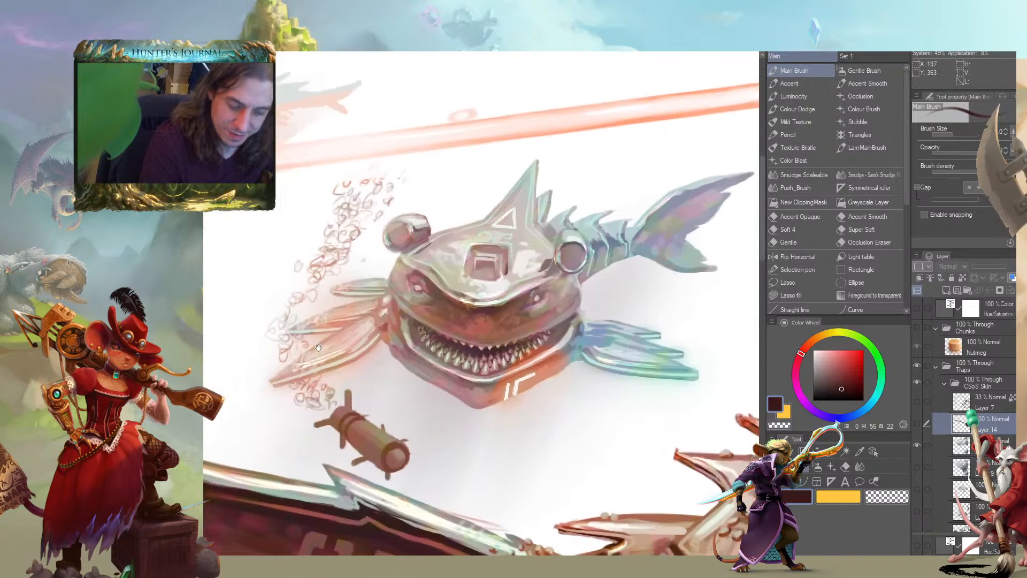
pyautogui.moveTo(318, 348); pyautogui.dragTo(285, 288)
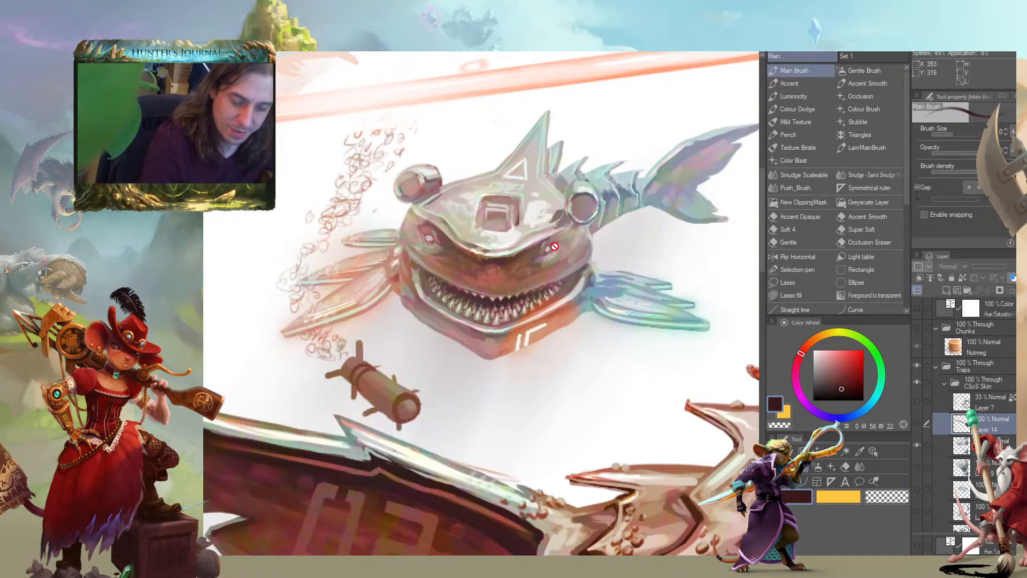
pyautogui.click(917, 423)
# Touch up the eyepatch's outline to give it a rounder lower edge
pyautogui.moveTo(551, 225)
pyautogui.mouseDown()
pyautogui.moveTo(429, 235)
pyautogui.moveTo(446, 248)
pyautogui.mouseUp()
pyautogui.press('c')
pyautogui.scroll(-5, 220, 245)
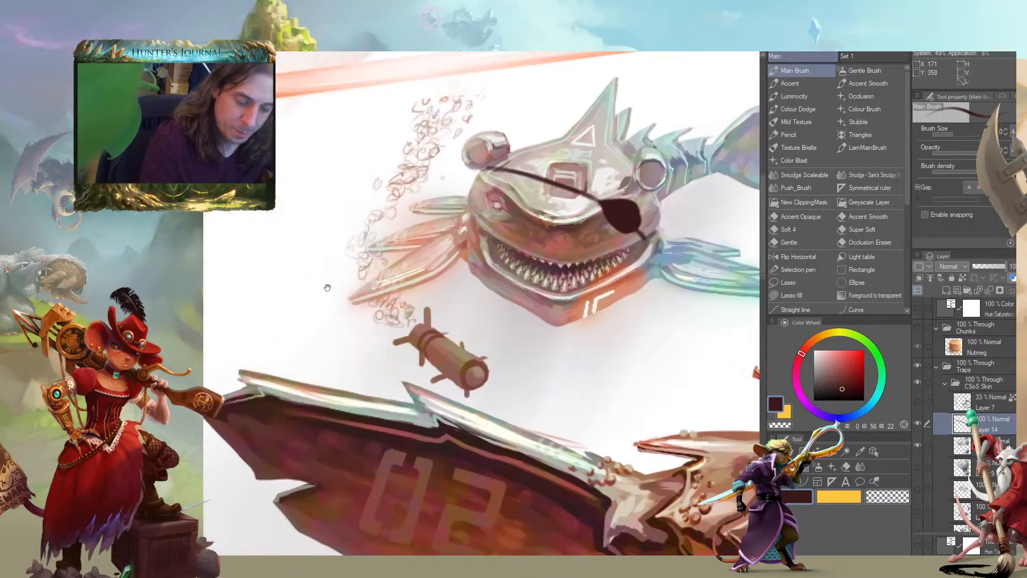
# Erase the torpedo beneath the small shark on the painting layer inside Folder 1 Copy, using a larger transparent brush
pyautogui.press('c')
pyautogui.press(']')
pyautogui.press(']')
pyautogui.press(']')
pyautogui.scroll(-10, 928, 382)
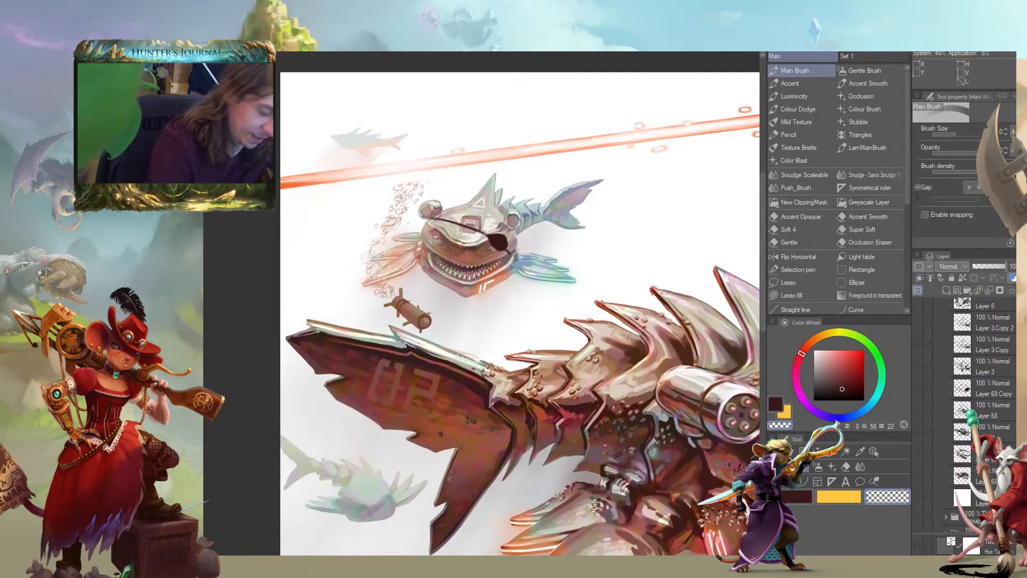
pyautogui.click(939, 444)
pyautogui.moveTo(405, 298)
pyautogui.mouseDown()
pyautogui.moveTo(418, 321)
pyautogui.moveTo(379, 314)
pyautogui.moveTo(423, 311)
pyautogui.moveTo(374, 300)
pyautogui.moveTo(393, 292)
pyautogui.mouseUp()
pyautogui.moveTo(276, 292)
pyautogui.mouseDown()
pyautogui.moveTo(331, 280)
pyautogui.moveTo(355, 322)
pyautogui.mouseUp()
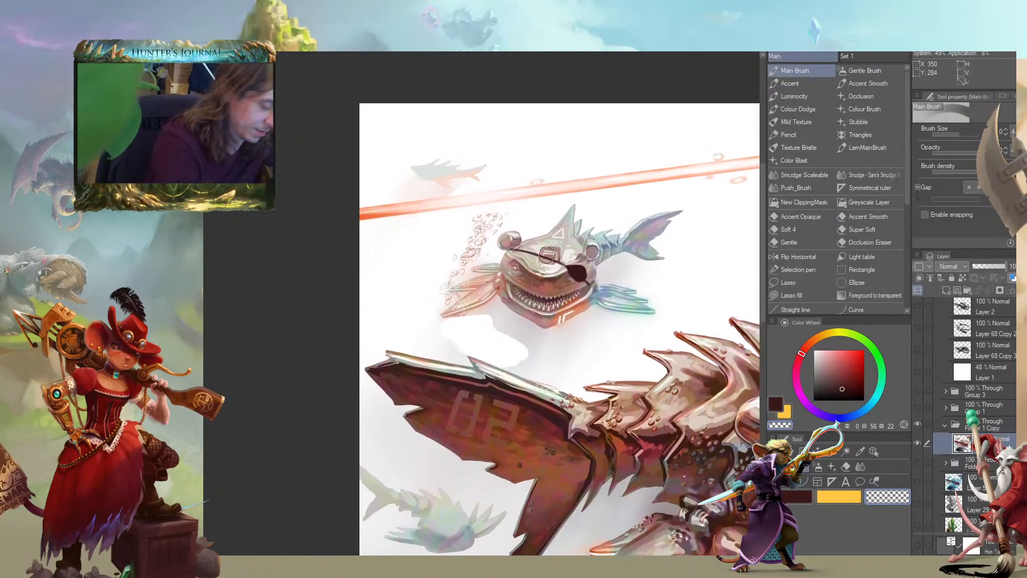
pyautogui.hotkey('ctrl', 'z')
# Blend the cleared area beneath the small shark into the soft grey background with Sam's Smudge brush
pyautogui.click(869, 175)
pyautogui.moveTo(476, 322)
pyautogui.mouseDown()
pyautogui.moveTo(498, 320)
pyautogui.moveTo(519, 333)
pyautogui.mouseUp()
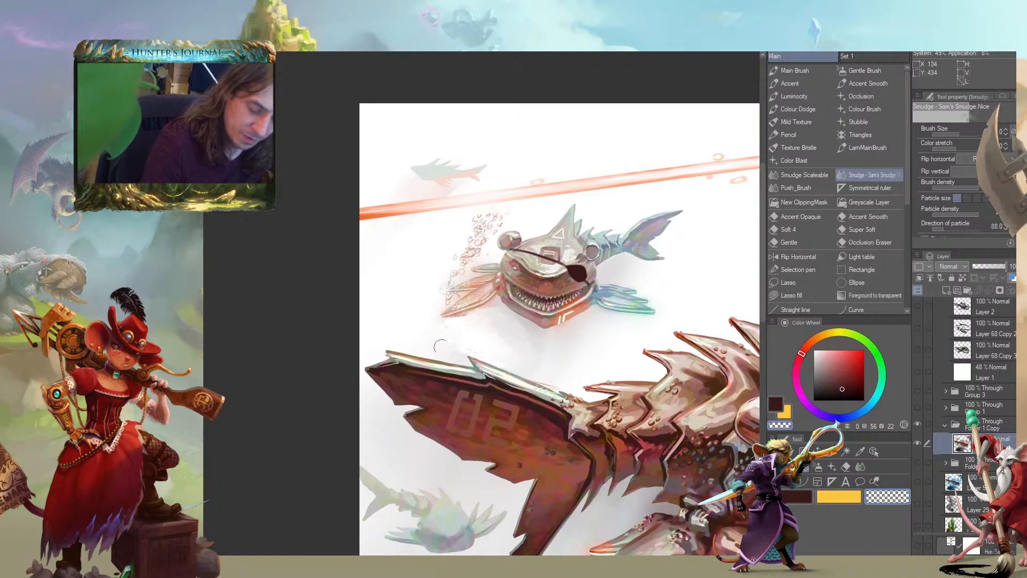
pyautogui.moveTo(417, 316); pyautogui.dragTo(369, 259)
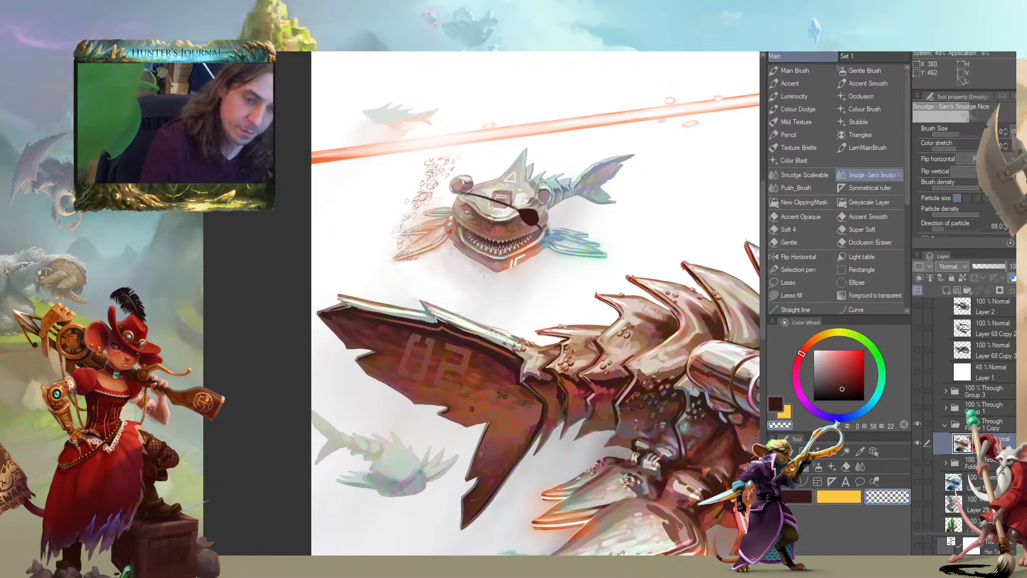
# Examine the small eyepatched shark within the whole composition and up close
pyautogui.moveTo(396, 271); pyautogui.dragTo(459, 278)
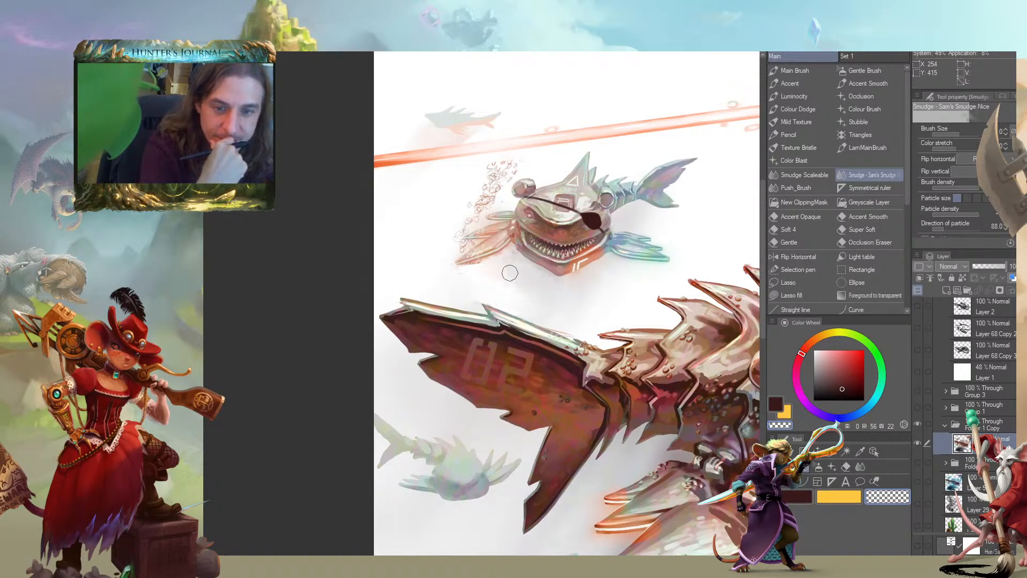
pyautogui.moveTo(304, 364); pyautogui.dragTo(248, 336)
pyautogui.scroll(-2, 283, 345)
pyautogui.moveTo(302, 364); pyautogui.dragTo(296, 317)
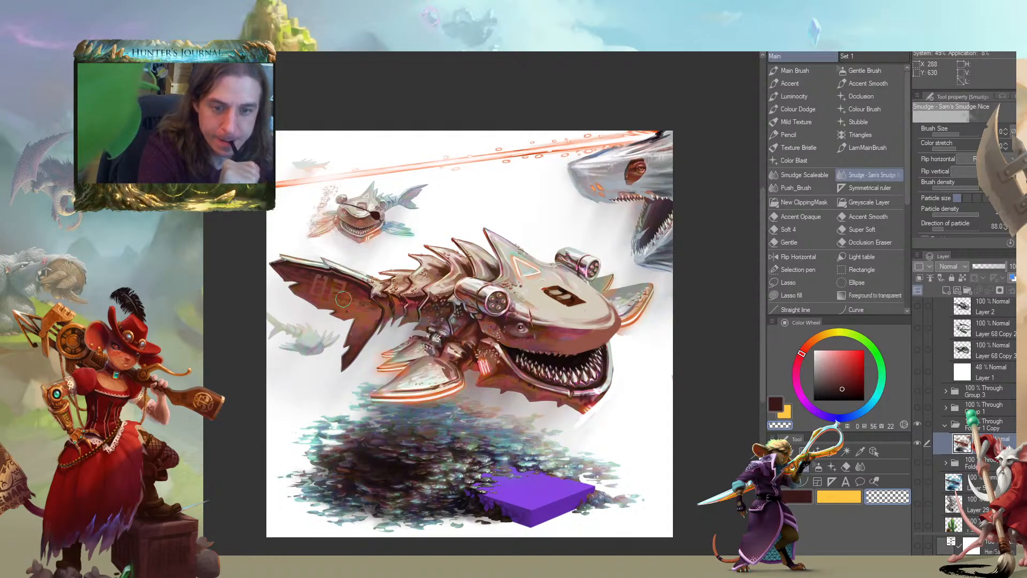
pyautogui.moveTo(251, 344); pyautogui.dragTo(317, 369)
pyautogui.scroll(2, 353, 368)
pyautogui.moveTo(439, 254); pyautogui.dragTo(456, 479)
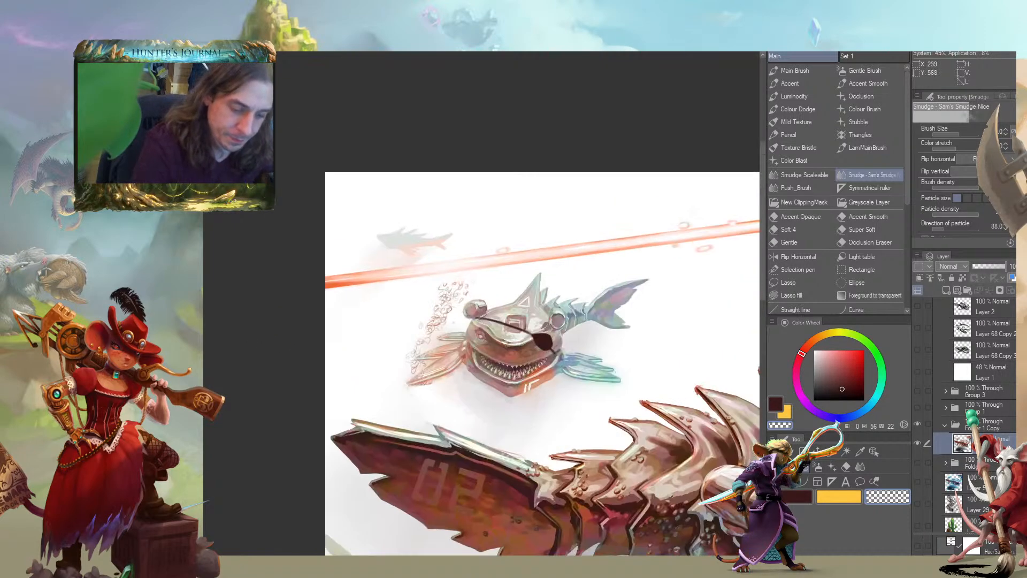
pyautogui.scroll(2, 424, 399)
pyautogui.moveTo(609, 260); pyautogui.dragTo(483, 297)
pyautogui.press('[')
pyautogui.press('[')
pyautogui.press('[')
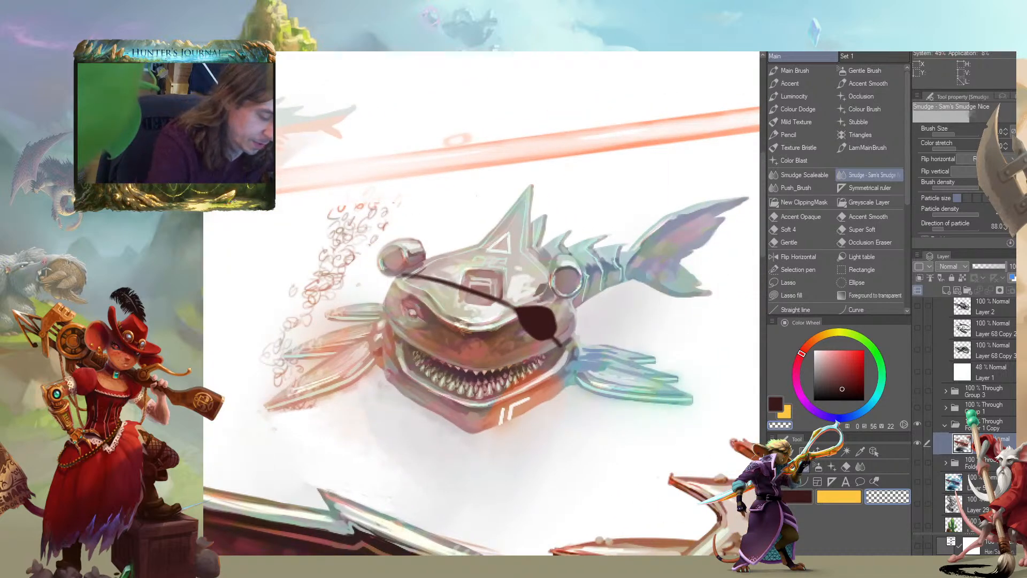
# Collapse Folder 1 Copy and move it into the CSoS Skin group, directly below Layer 1
pyautogui.scroll(6, 973, 414)
pyautogui.scroll(-2, 966, 415)
pyautogui.scroll(2, 966, 416)
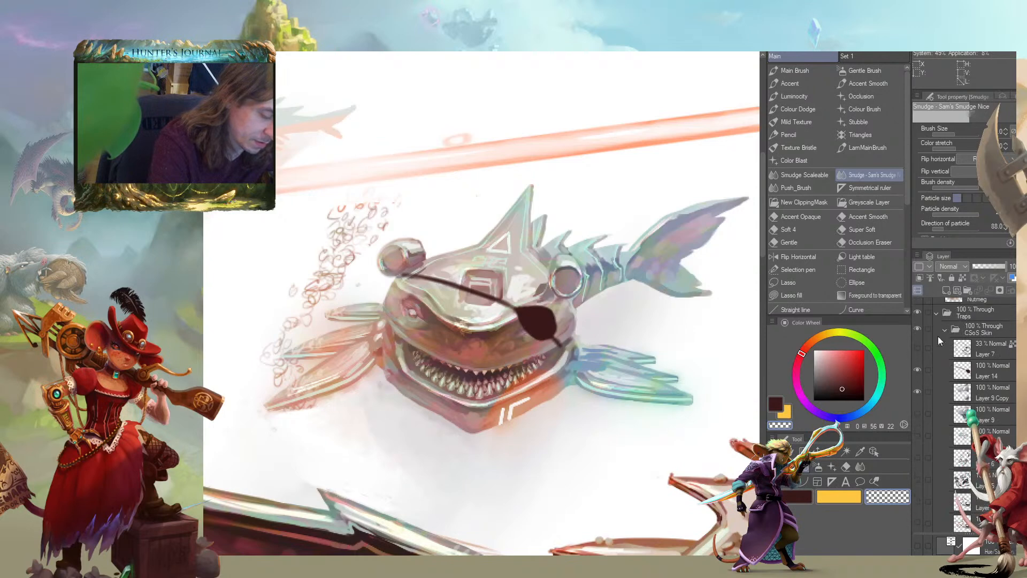
pyautogui.scroll(-8, 957, 375)
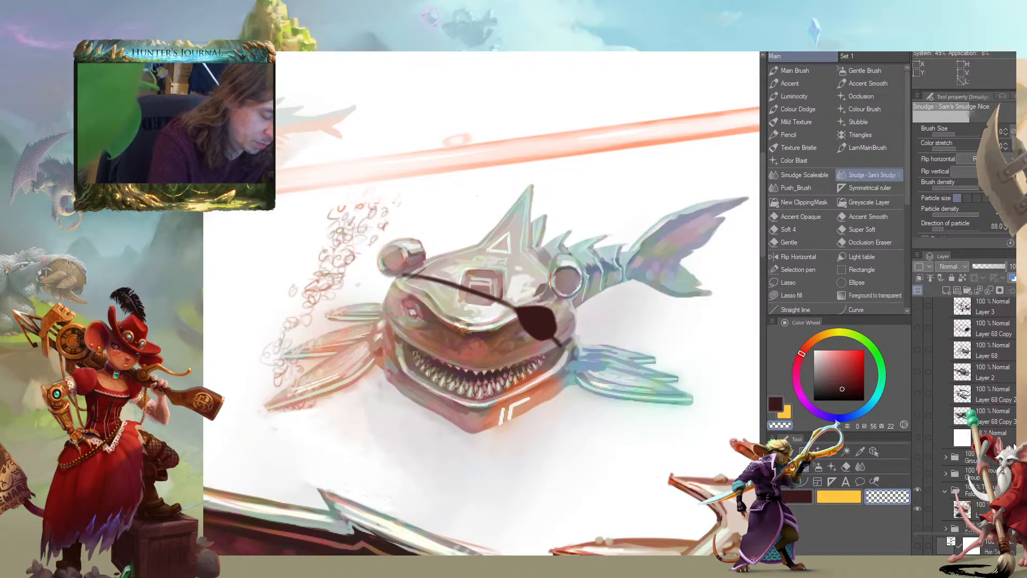
pyautogui.click(953, 483)
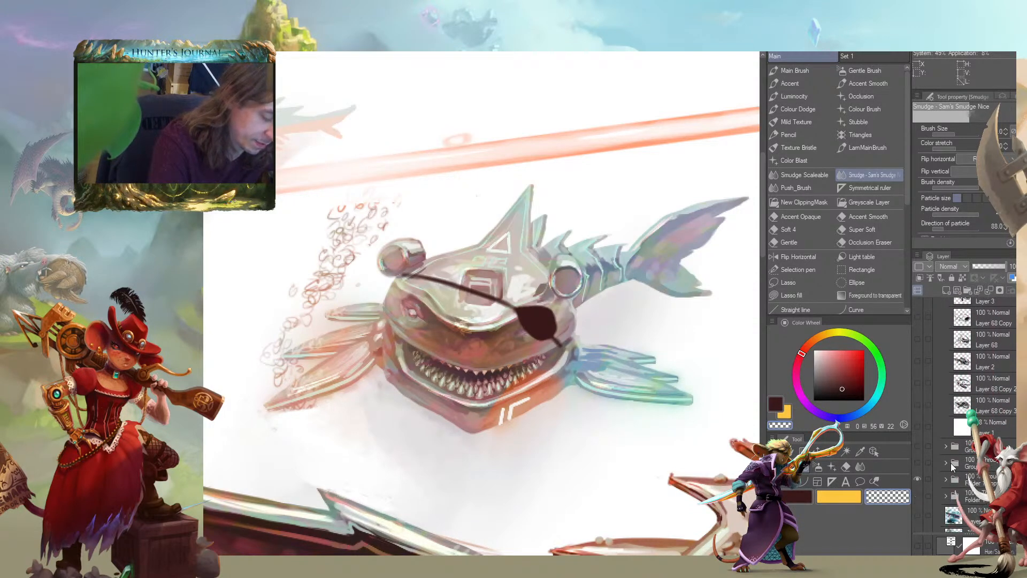
pyautogui.moveTo(954, 476); pyautogui.dragTo(946, 440)
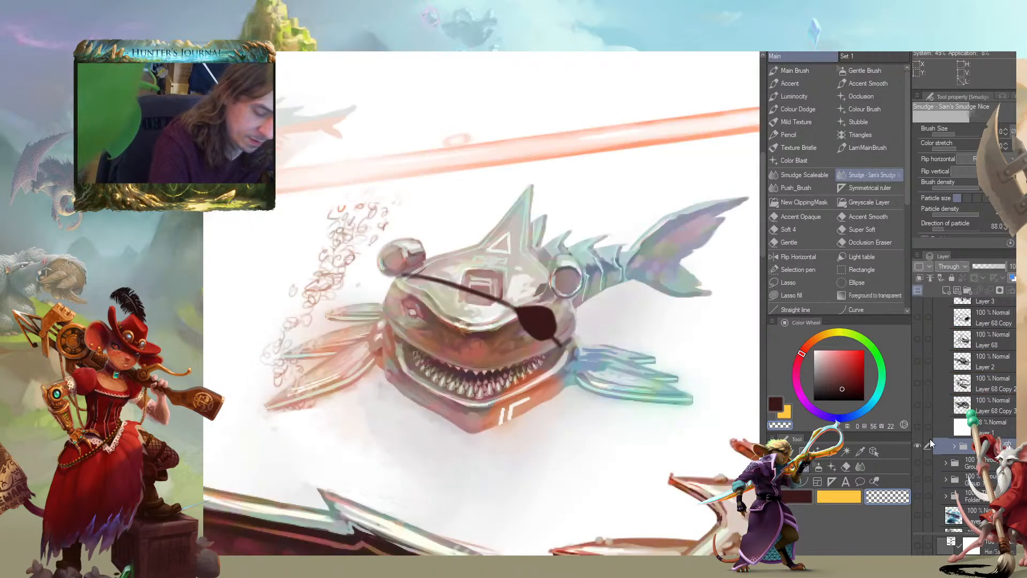
# Group the hidden sketch layers between Layer 9 and Layer 1 into a new folder
pyautogui.scroll(-10, 999, 408)
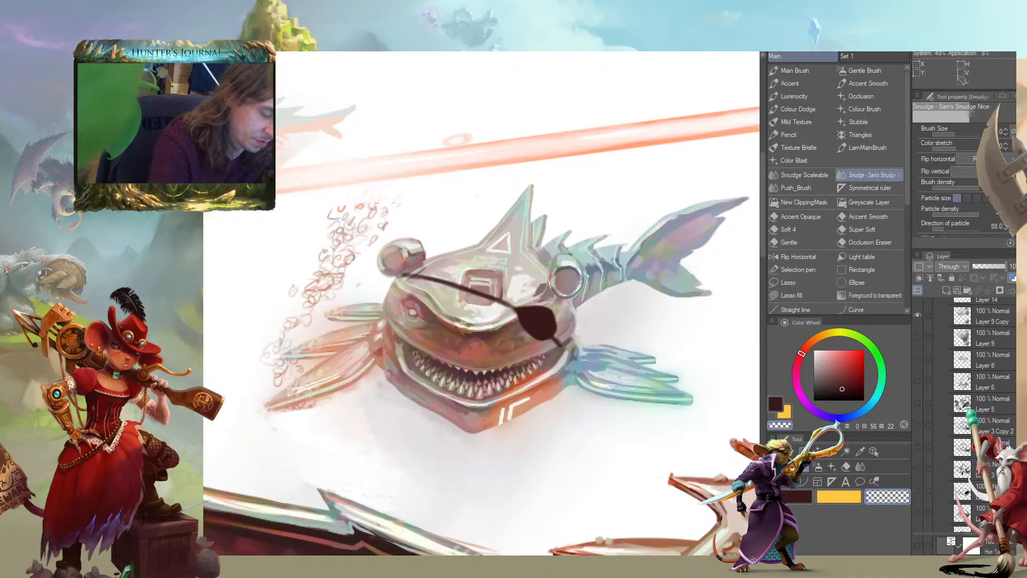
pyautogui.scroll(2, 941, 422)
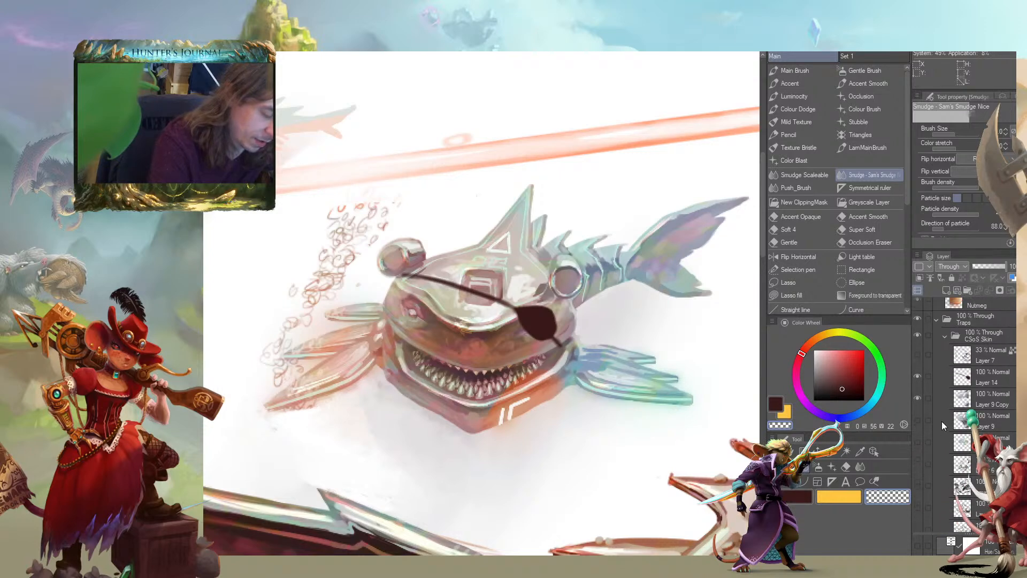
pyautogui.click(939, 467)
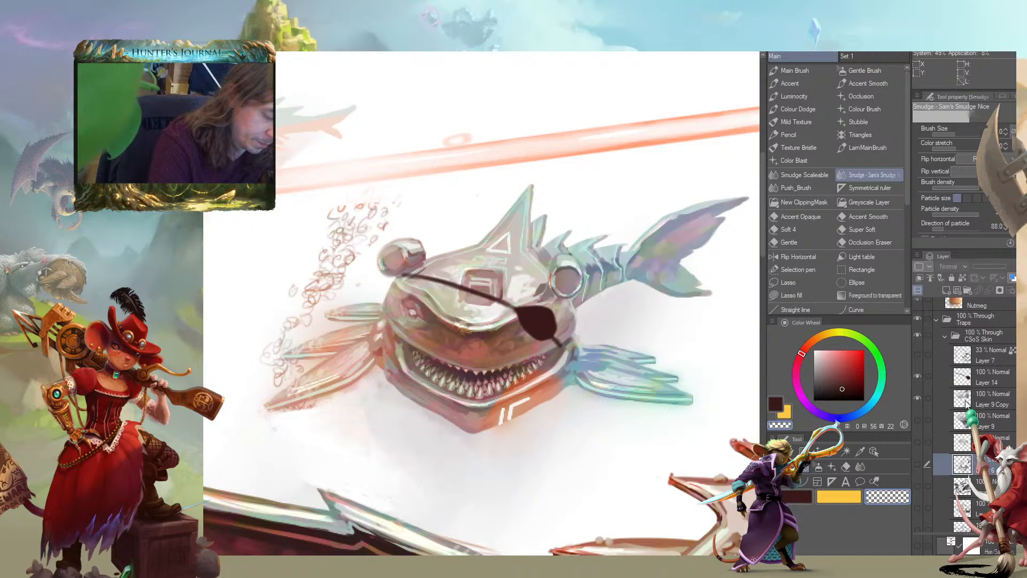
pyautogui.scroll(-4, 946, 427)
pyautogui.scroll(-8, 950, 397)
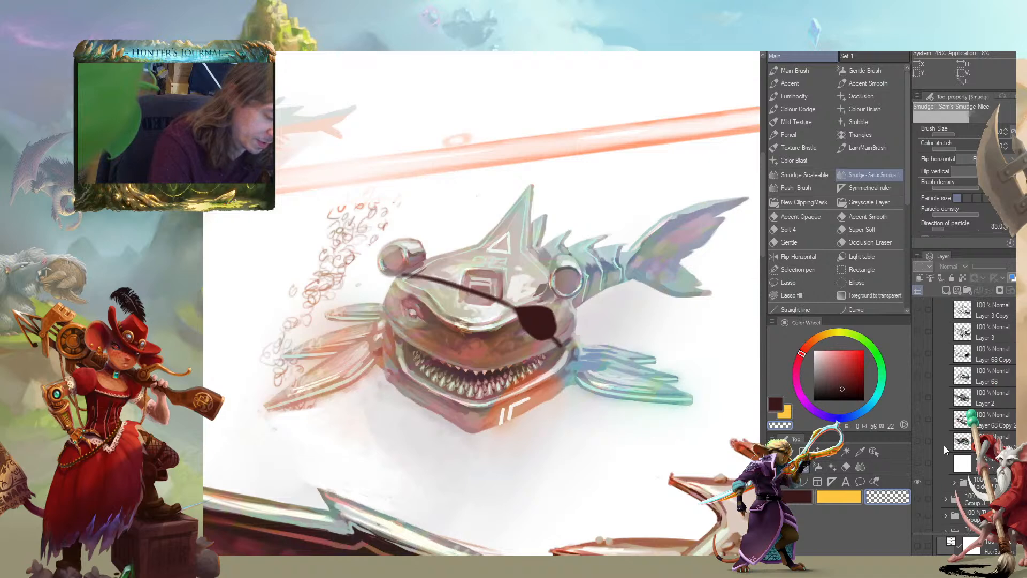
pyautogui.keyDown('shift'); pyautogui.click(944, 445); pyautogui.keyUp('shift')
pyautogui.moveTo(942, 445); pyautogui.dragTo(965, 292)
# Rename the new sketch folder as old sketches
pyautogui.click(953, 307)
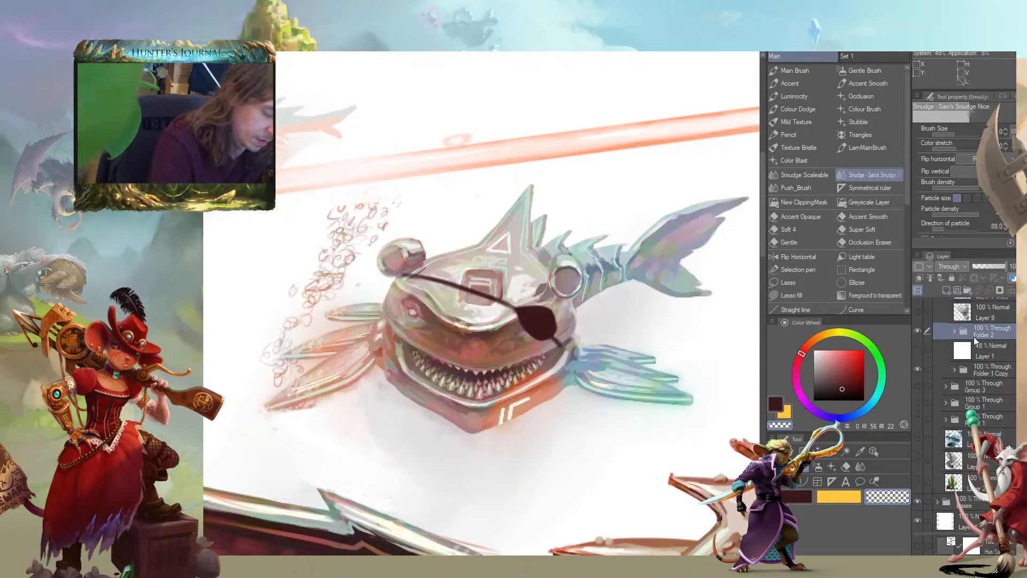
pyautogui.write('old')
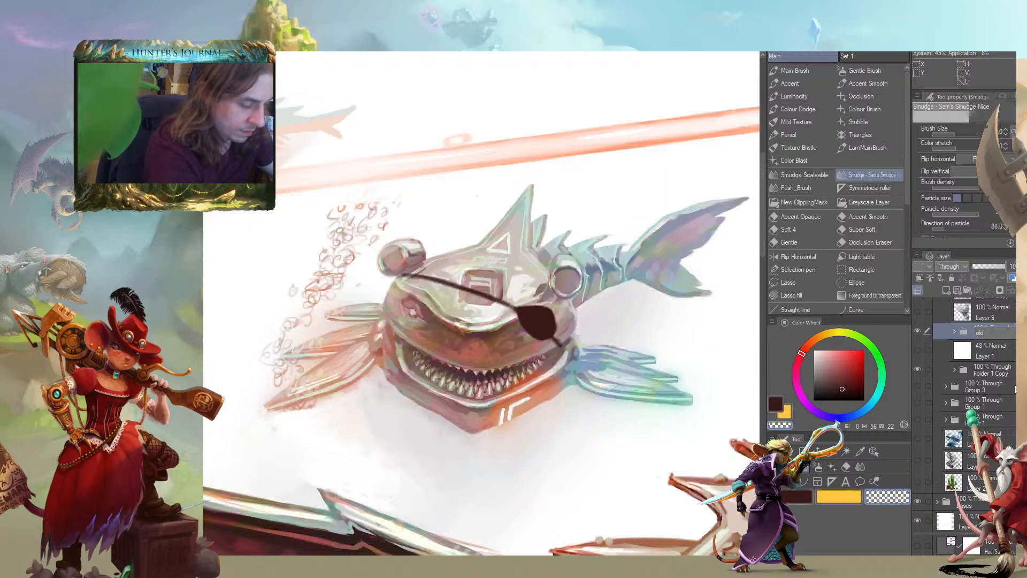
pyautogui.write(' sketches')
pyautogui.press('Return')
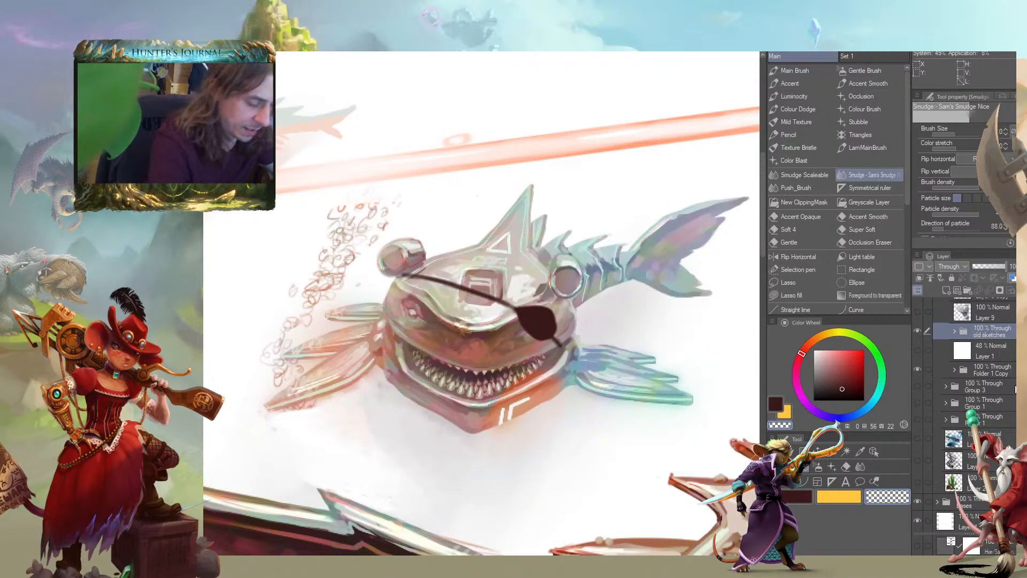
# Hide the old sketches folder and move it out of the CSoS Skin group, directly below Group 1
pyautogui.click(921, 330)
pyautogui.moveTo(961, 332)
pyautogui.mouseDown()
pyautogui.moveTo(950, 425)
pyautogui.moveTo(948, 415)
pyautogui.mouseUp()
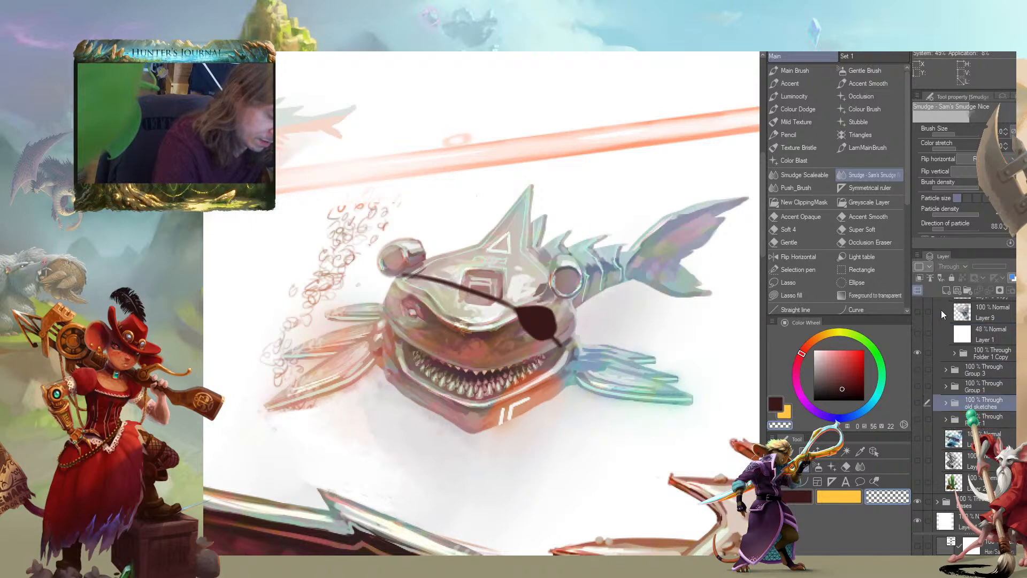
pyautogui.scroll(2, 957, 406)
pyautogui.scroll(2, 962, 375)
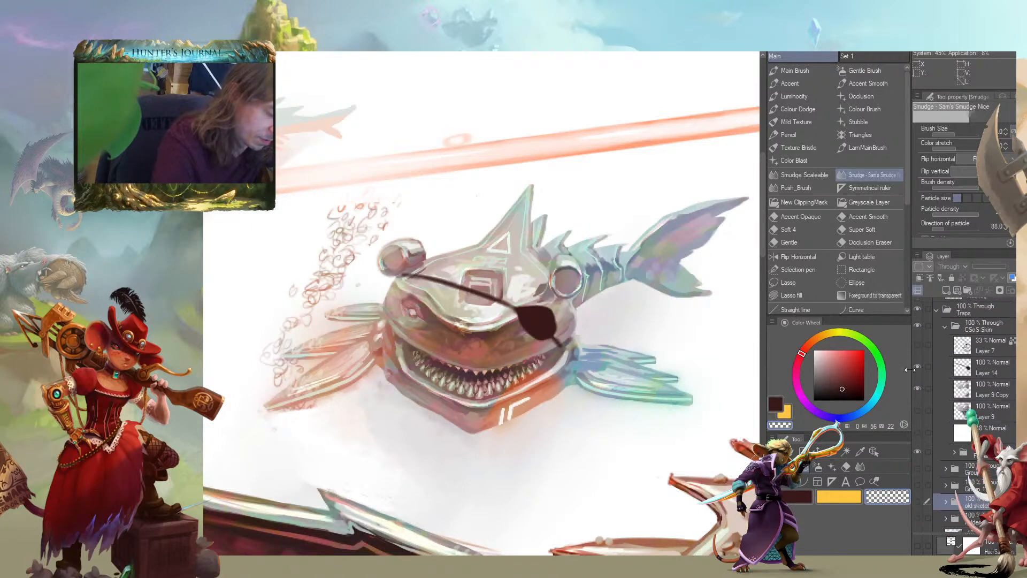
pyautogui.click(917, 503)
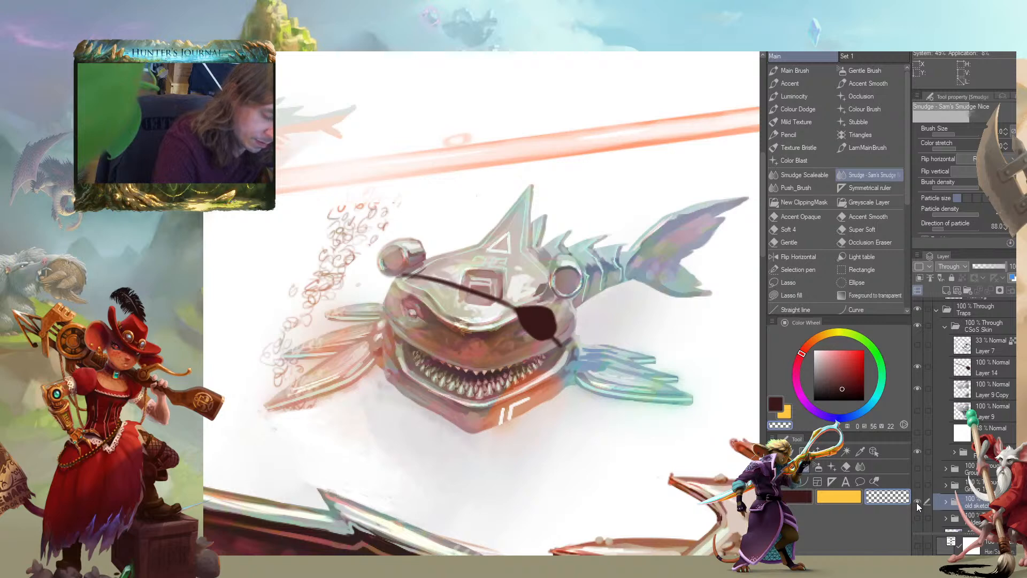
pyautogui.click(916, 503)
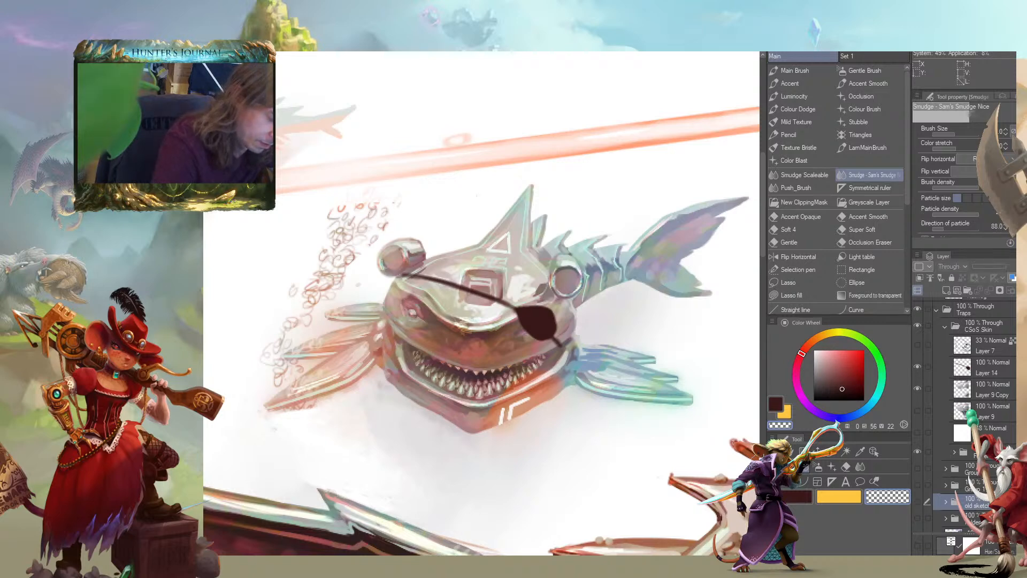
pyautogui.scroll(-3, 966, 414)
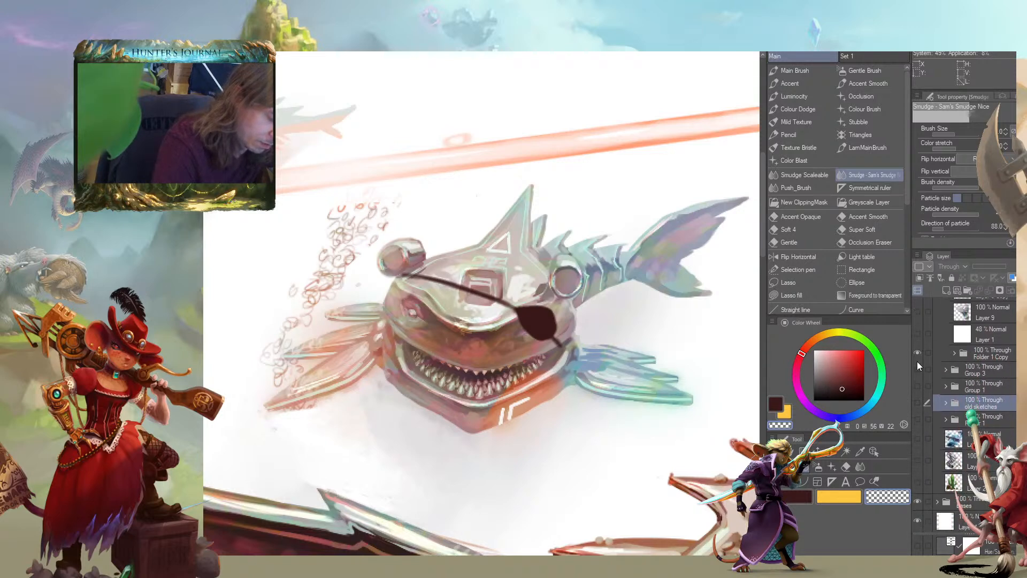
# Move Layer 13 Copy out of Folder 1 Copy, directly below Layer 1, and delete the emptied folder
pyautogui.click(916, 353)
pyautogui.click(954, 354)
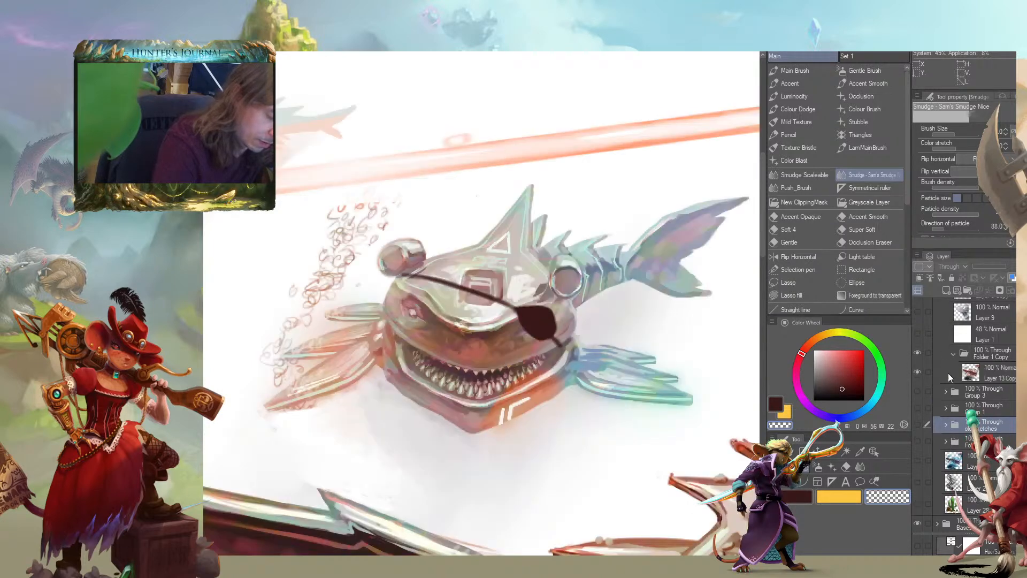
pyautogui.moveTo(950, 376); pyautogui.dragTo(957, 349)
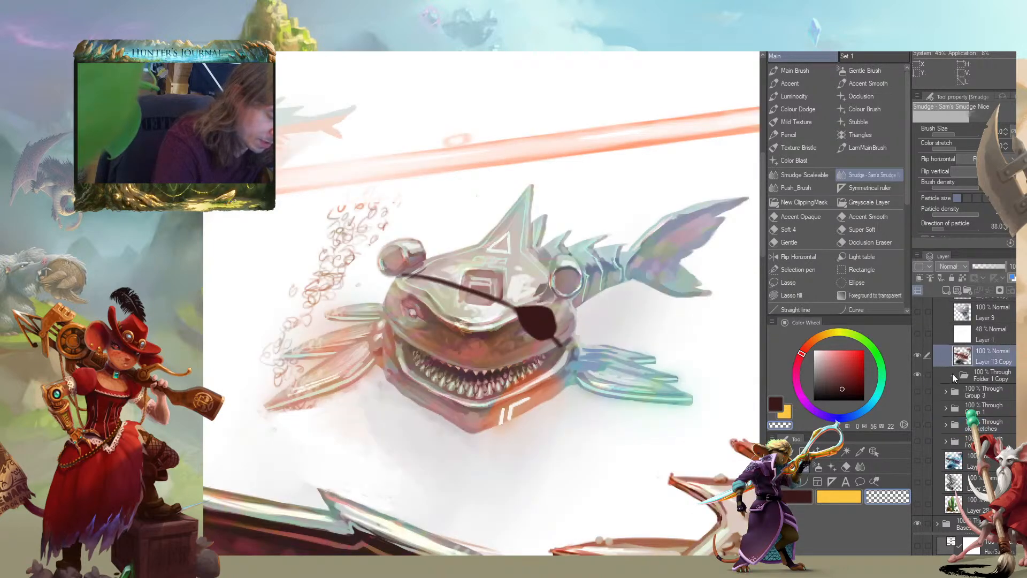
pyautogui.click(966, 376)
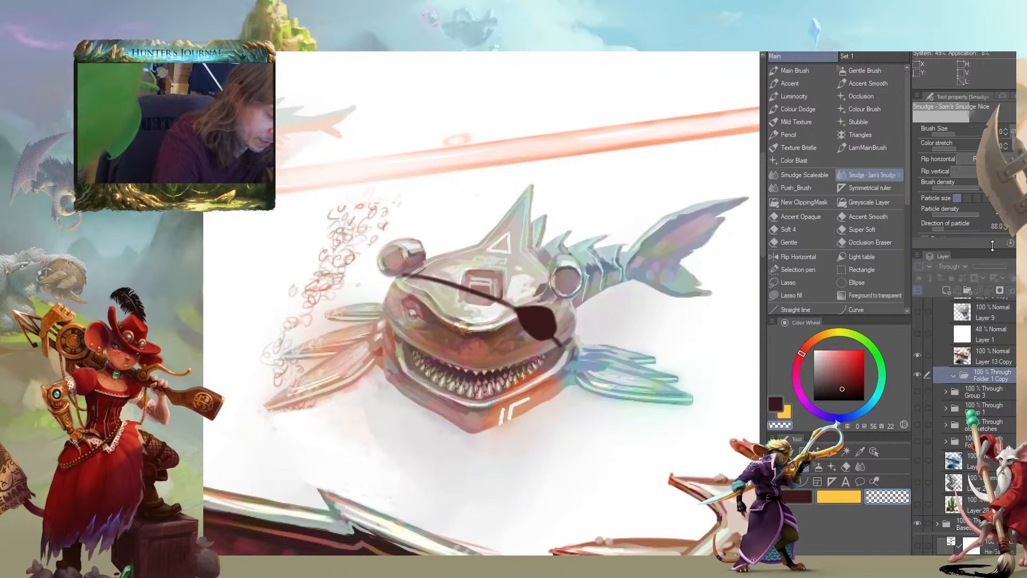
pyautogui.click(1020, 290)
pyautogui.click(918, 354)
pyautogui.click(919, 355)
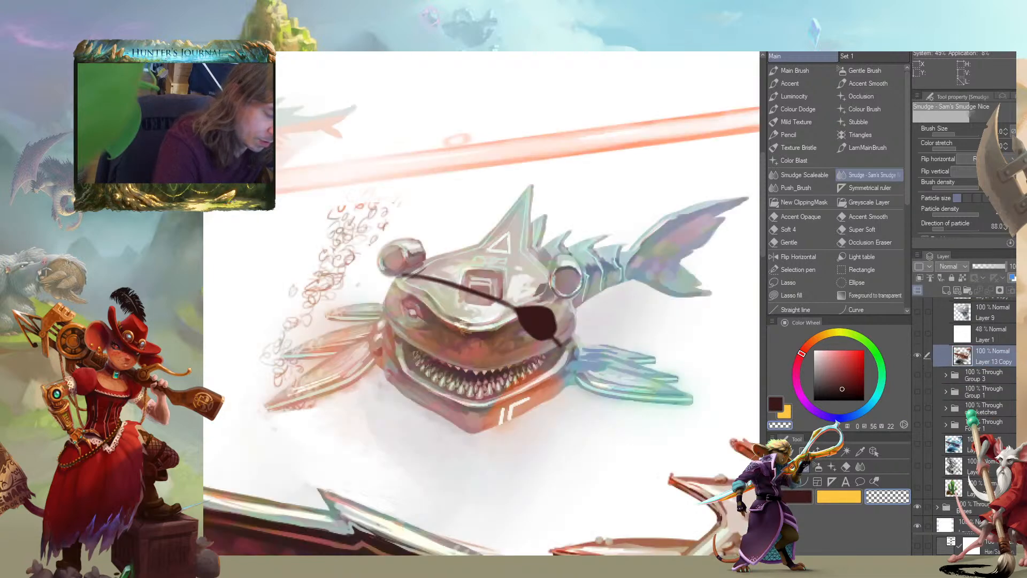
# Compare the painting with the white 48% Layer 1 overlay shown and hidden
pyautogui.moveTo(982, 409); pyautogui.dragTo(982, 348)
pyautogui.hotkey('ctrl', 'z')
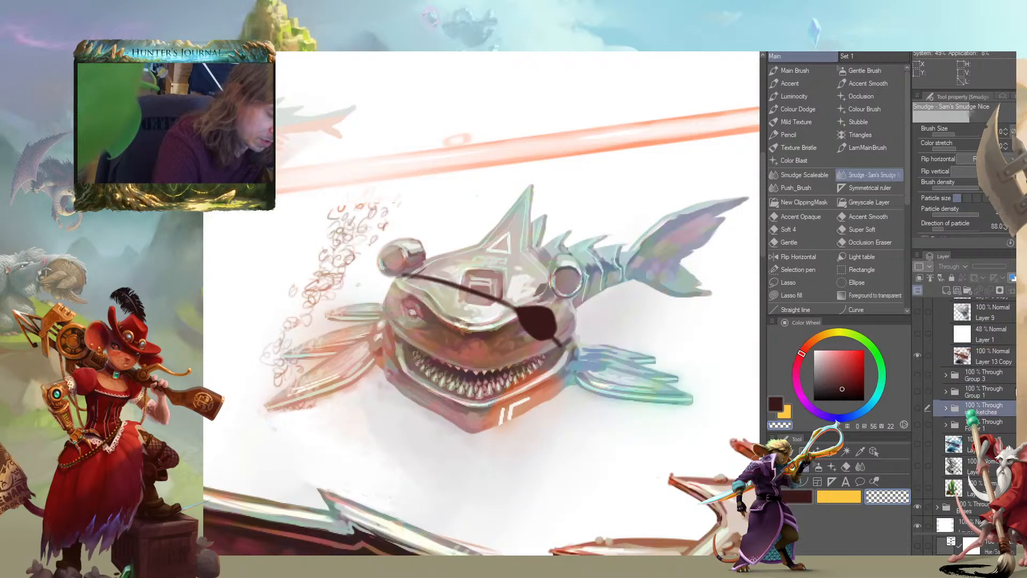
pyautogui.scroll(6, 962, 401)
pyautogui.click(918, 458)
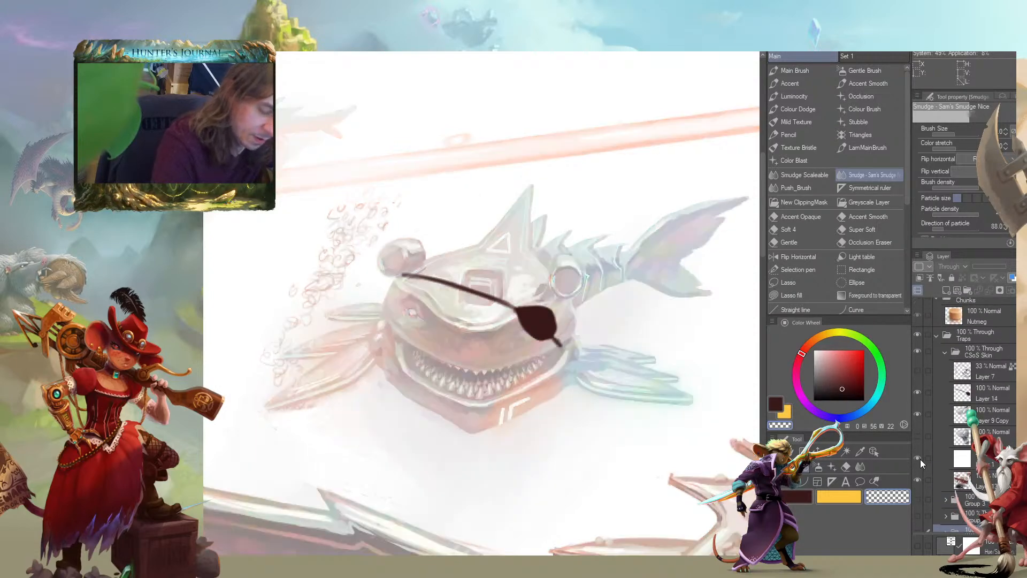
pyautogui.scroll(-1, 682, 431)
pyautogui.scroll(-2, 681, 428)
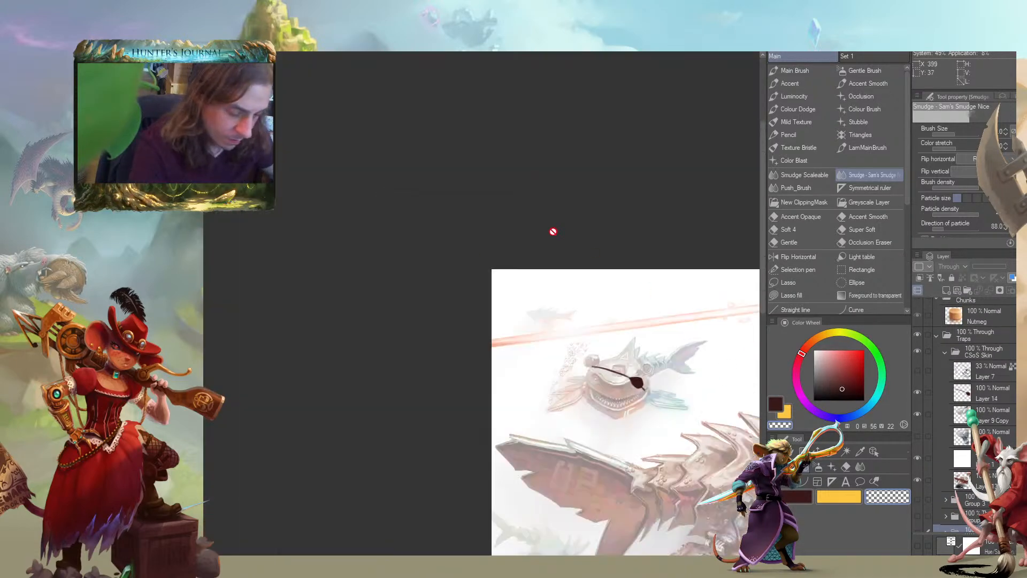
pyautogui.moveTo(463, 381); pyautogui.dragTo(355, 255)
pyautogui.click(917, 458)
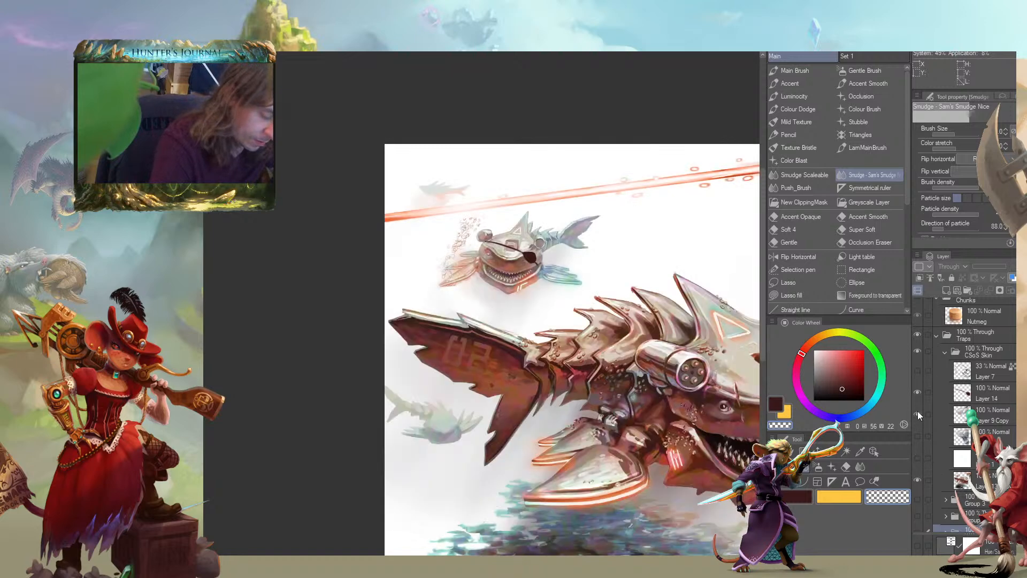
# Smudge away the stray white strokes below the big shark's chin on Layer 13 Copy with Smudge Scaleable
pyautogui.moveTo(442, 290)
pyautogui.mouseDown()
pyautogui.moveTo(249, 217)
pyautogui.moveTo(274, 231)
pyautogui.moveTo(236, 167)
pyautogui.moveTo(301, 290)
pyautogui.mouseUp()
pyautogui.moveTo(383, 330)
pyautogui.mouseDown()
pyautogui.moveTo(314, 260)
pyautogui.moveTo(390, 320)
pyautogui.mouseUp()
pyautogui.click(940, 481)
pyautogui.moveTo(613, 364); pyautogui.dragTo(471, 217)
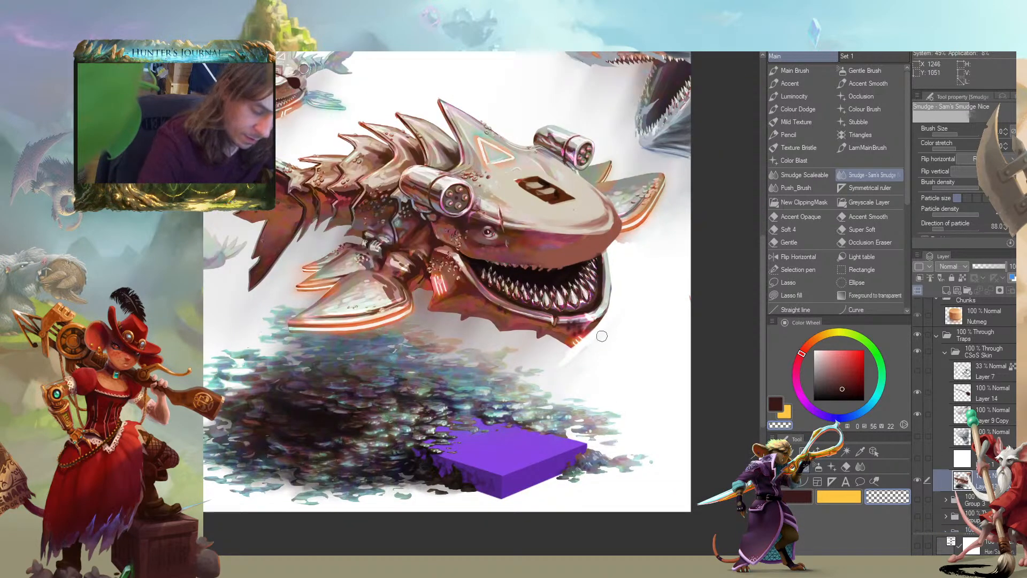
pyautogui.press('j')
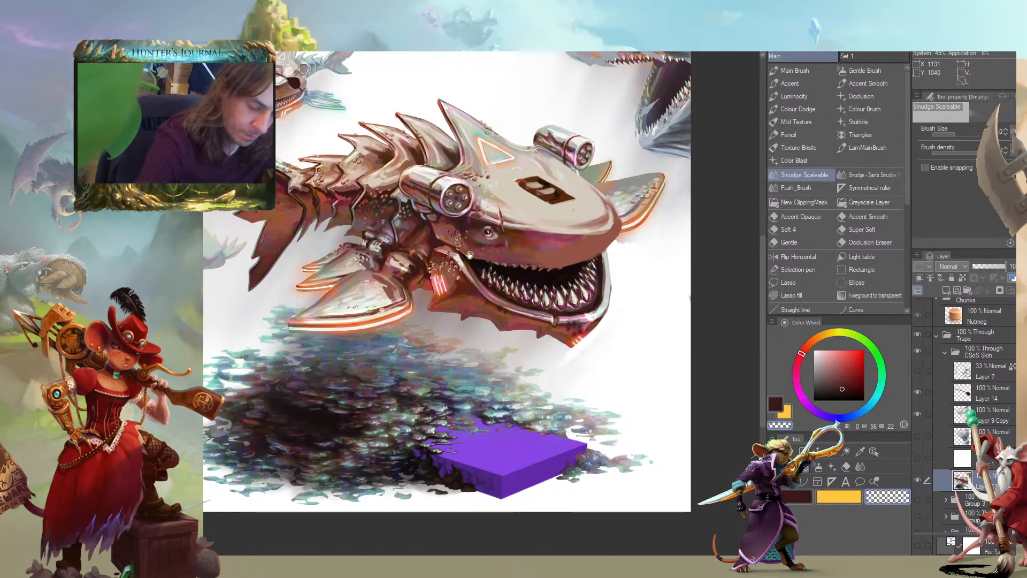
pyautogui.moveTo(535, 314); pyautogui.dragTo(678, 379)
# Thin the small shark's upper eyepatch strap on Layer 14 by erasing along it with the Main Brush in transparent colour
pyautogui.scroll(2, 678, 379)
pyautogui.moveTo(588, 278); pyautogui.dragTo(567, 378)
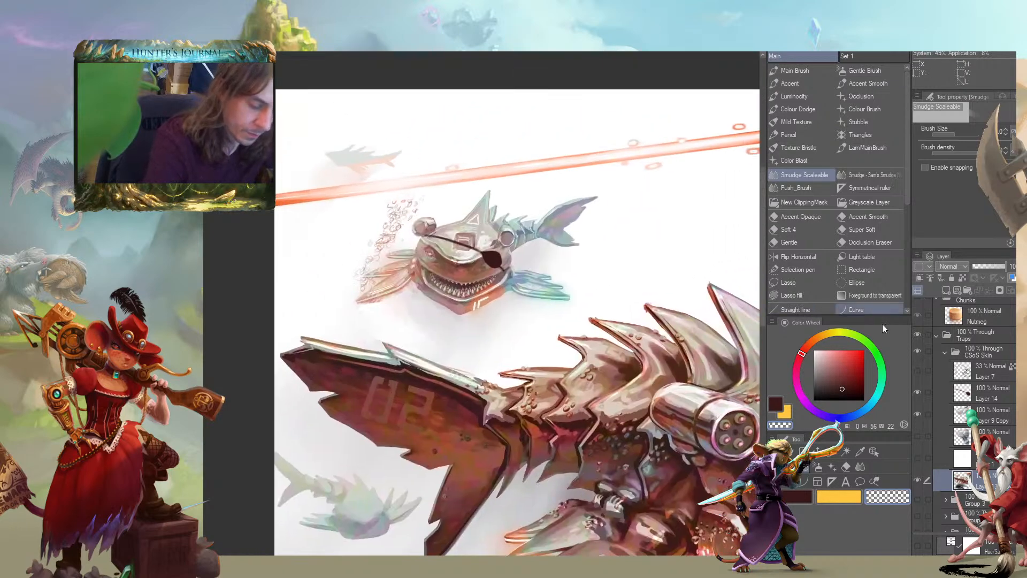
pyautogui.click(940, 389)
pyautogui.scroll(-4, 253, 287)
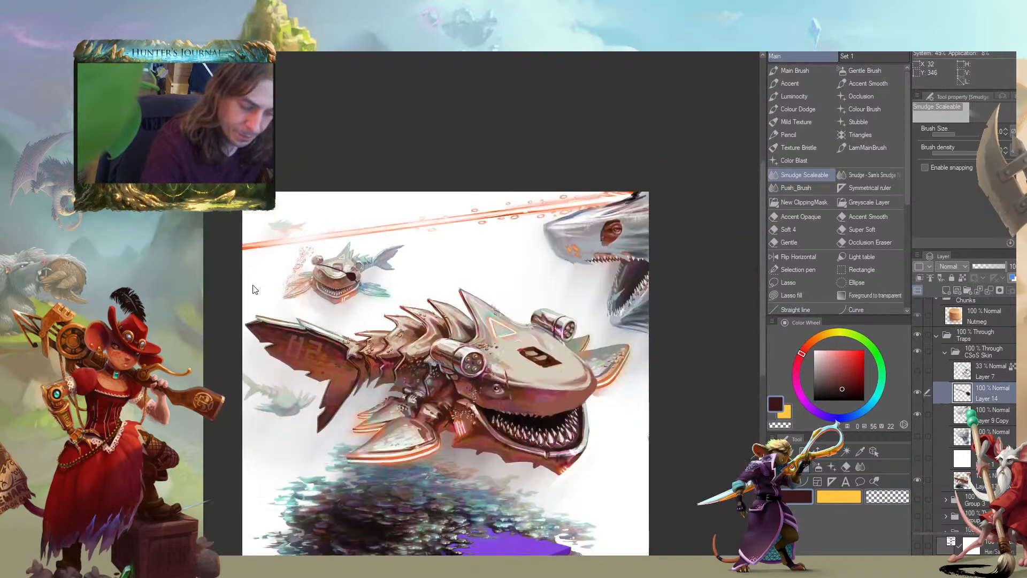
pyautogui.scroll(2, 254, 289)
pyautogui.moveTo(376, 269); pyautogui.dragTo(399, 319)
pyautogui.press('c')
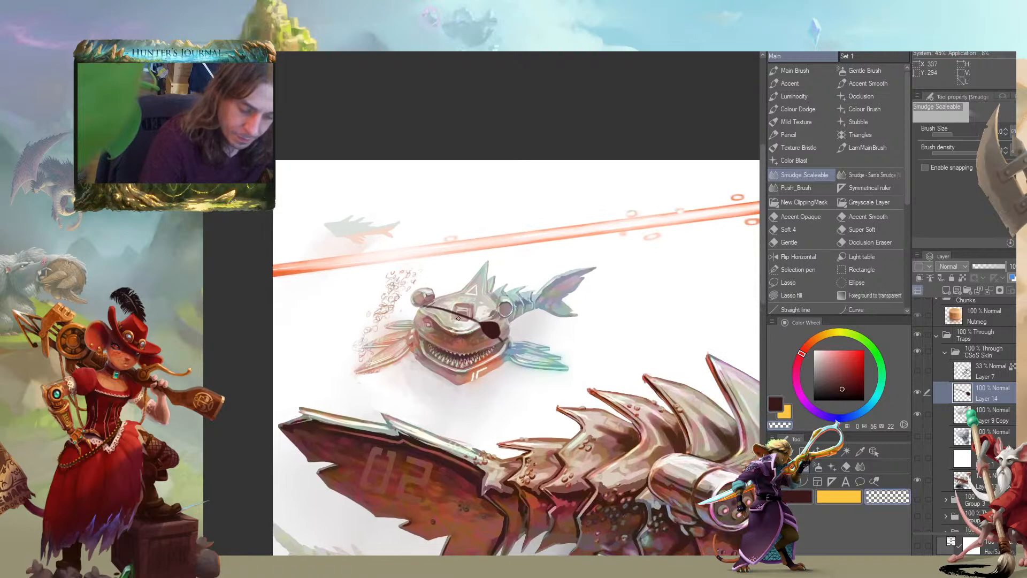
pyautogui.scroll(2, 405, 296)
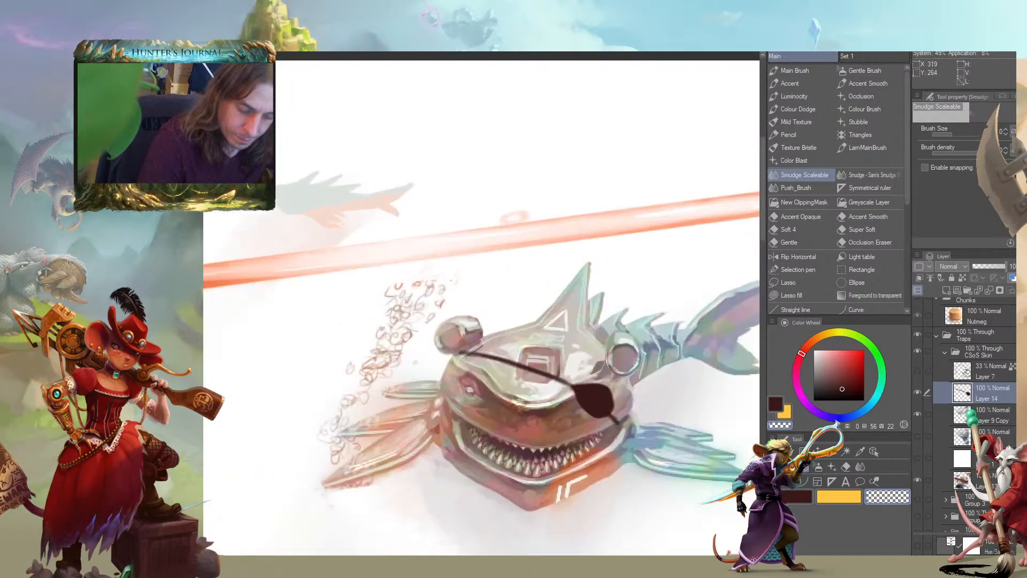
pyautogui.press('b')
pyautogui.moveTo(560, 370)
pyautogui.mouseDown()
pyautogui.moveTo(567, 377)
pyautogui.moveTo(511, 356)
pyautogui.moveTo(535, 368)
pyautogui.moveTo(516, 362)
pyautogui.mouseUp()
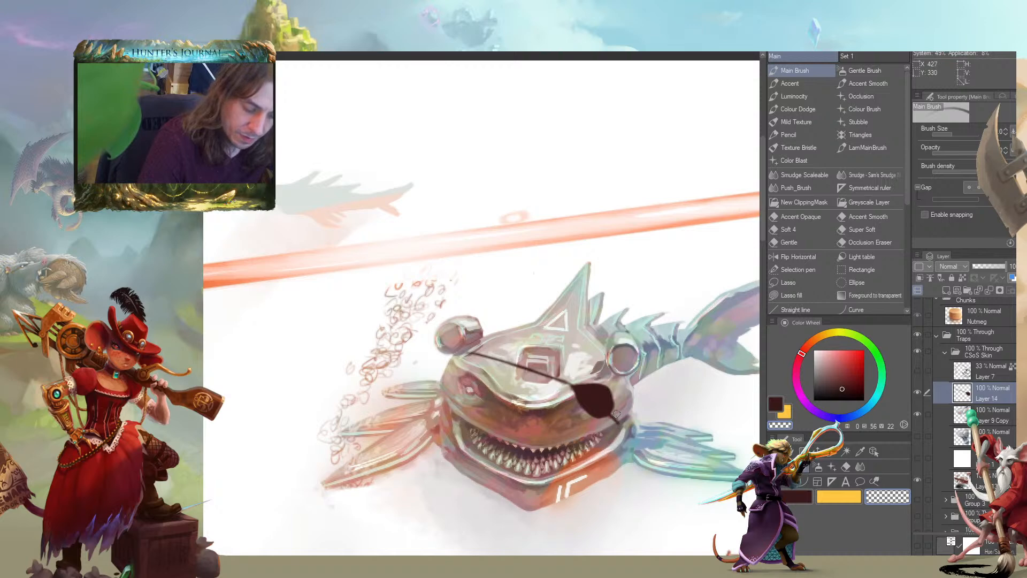
# Extend the small shark's lower eyepatch strap in dark brown from the patch down past the corner of the mouth
pyautogui.moveTo(475, 349); pyautogui.dragTo(486, 281)
pyautogui.scroll(-3, 369, 364)
pyautogui.moveTo(314, 350)
pyautogui.mouseDown()
pyautogui.moveTo(369, 226)
pyautogui.moveTo(362, 235)
pyautogui.moveTo(391, 255)
pyautogui.mouseUp()
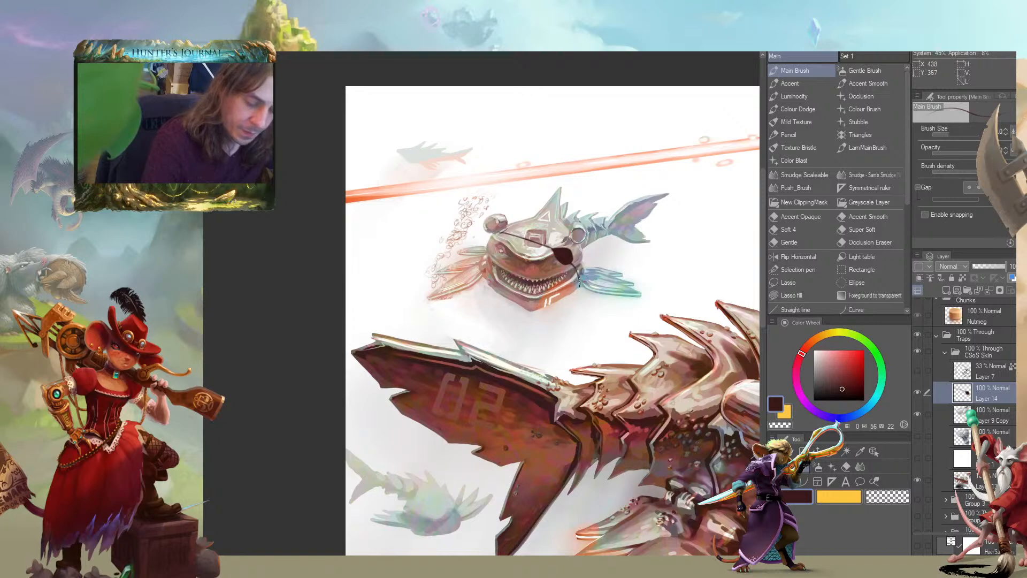
pyautogui.scroll(-3, 334, 337)
pyautogui.moveTo(280, 348); pyautogui.dragTo(322, 384)
pyautogui.scroll(5, 423, 289)
pyautogui.moveTo(583, 393); pyautogui.dragTo(314, 332)
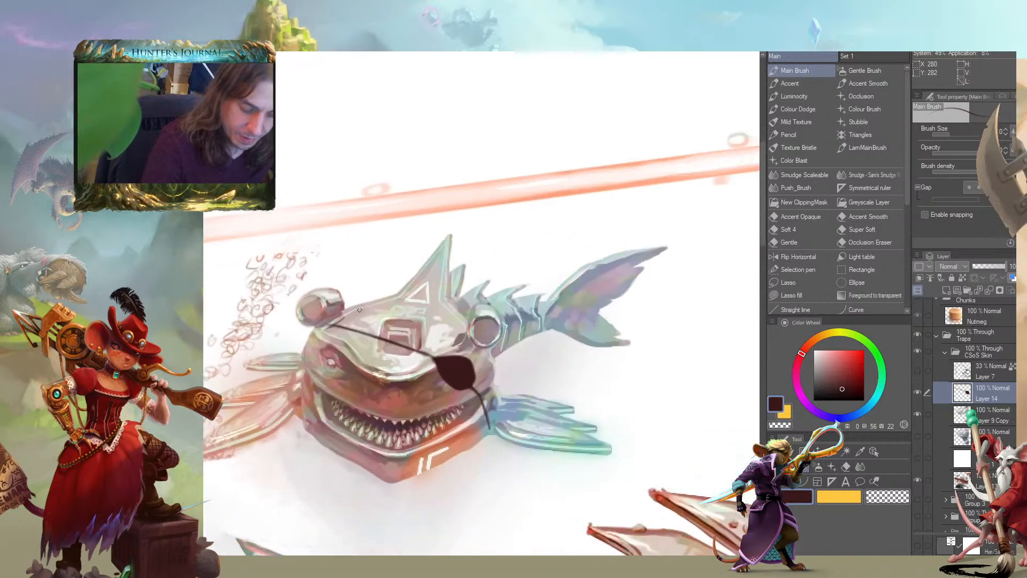
# Erase and repaint parts of the lower strap to refine its join with the eyepatch
pyautogui.press('c')
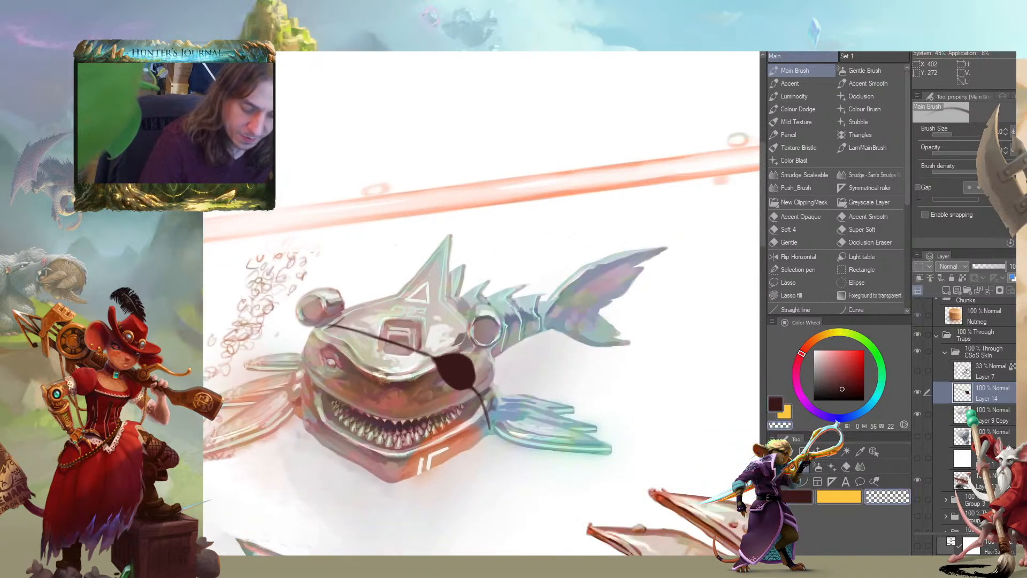
pyautogui.press('c')
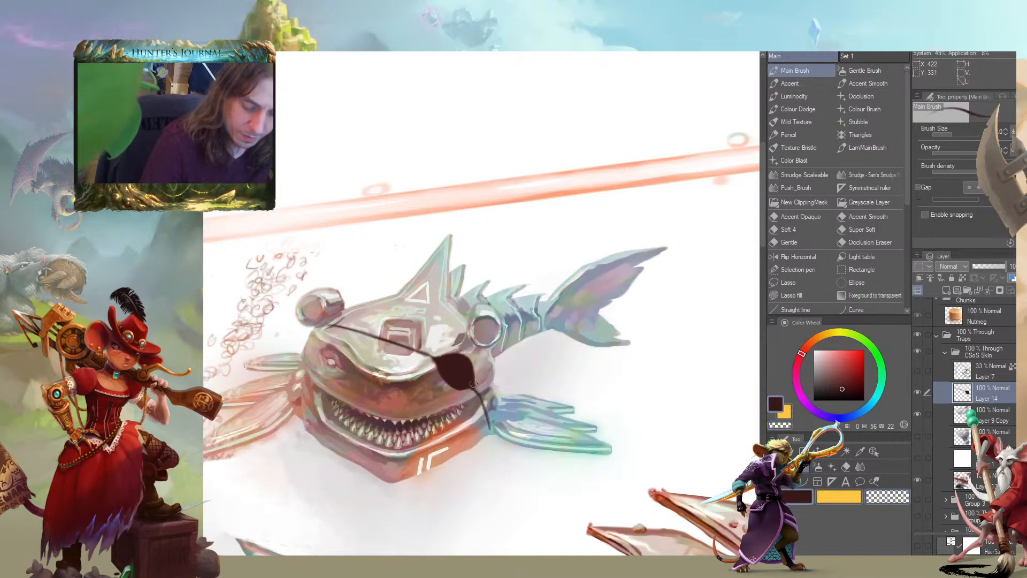
pyautogui.press('c')
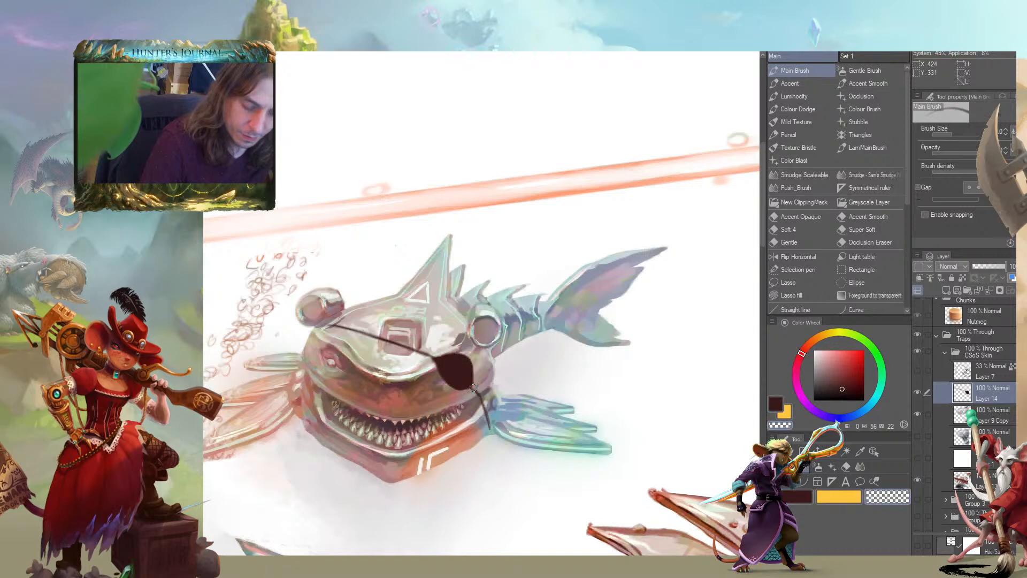
pyautogui.press('c')
pyautogui.press('c')
pyautogui.press('c')
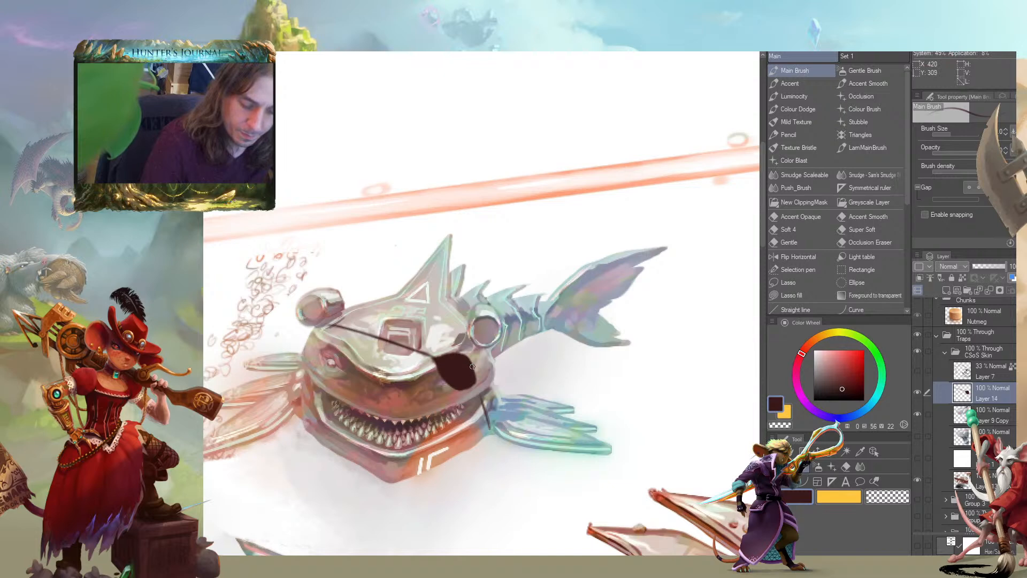
pyautogui.moveTo(475, 382); pyautogui.dragTo(480, 395)
pyautogui.moveTo(353, 336)
pyautogui.mouseDown()
pyautogui.moveTo(330, 323)
pyautogui.moveTo(380, 292)
pyautogui.moveTo(403, 293)
pyautogui.mouseUp()
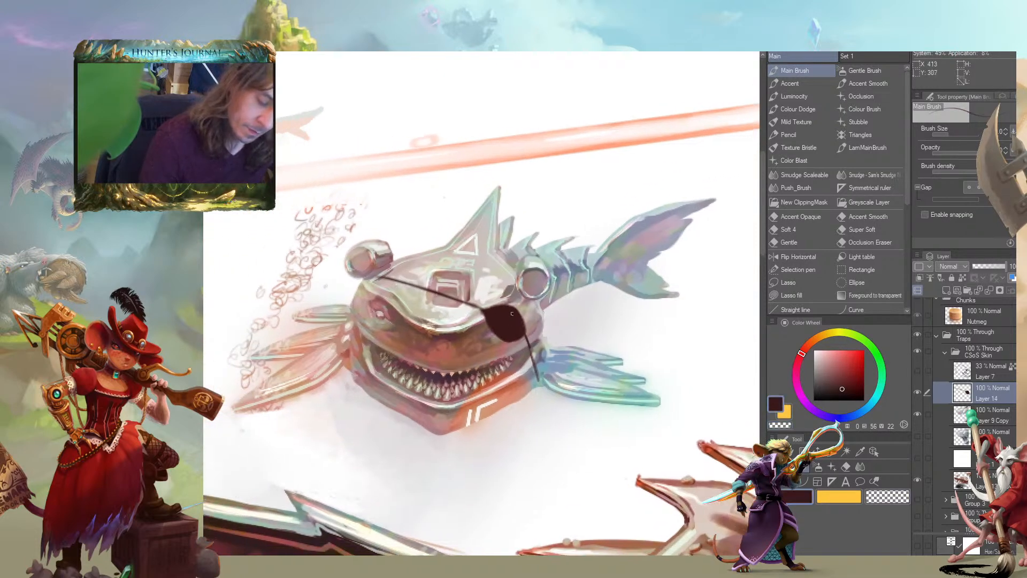
pyautogui.press(']')
pyautogui.moveTo(483, 309); pyautogui.dragTo(421, 303)
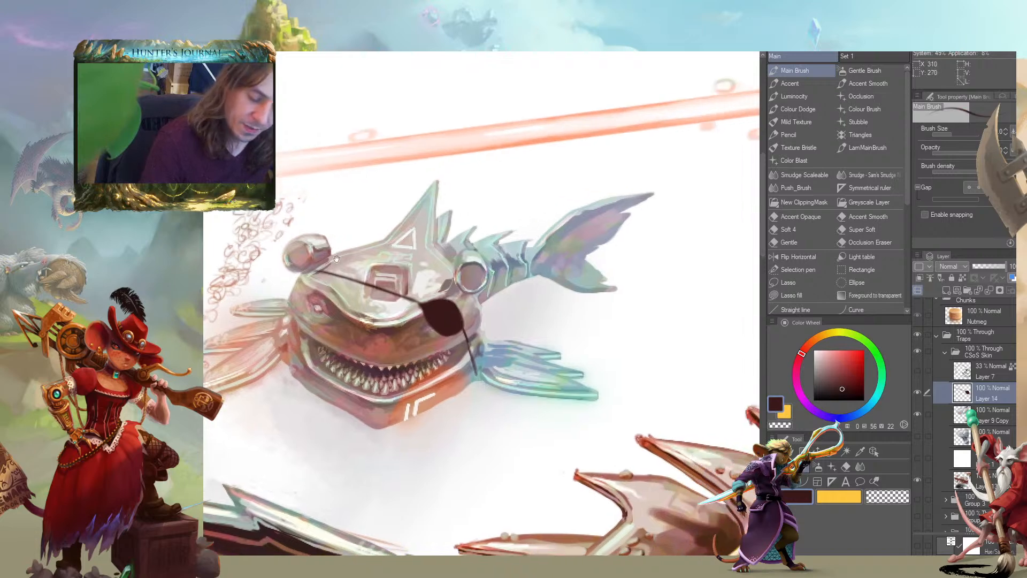
# Replace the long lower strap with a short thin one that continues the upper strap's diagonal beyond the eyepatch
pyautogui.press('c')
pyautogui.moveTo(467, 349); pyautogui.dragTo(467, 335)
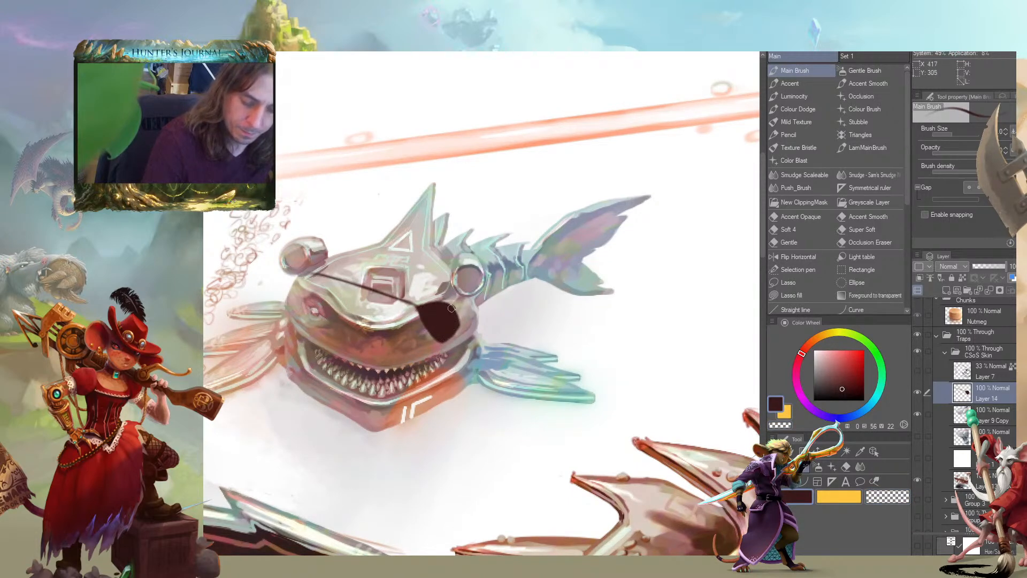
pyautogui.moveTo(456, 320); pyautogui.dragTo(471, 326)
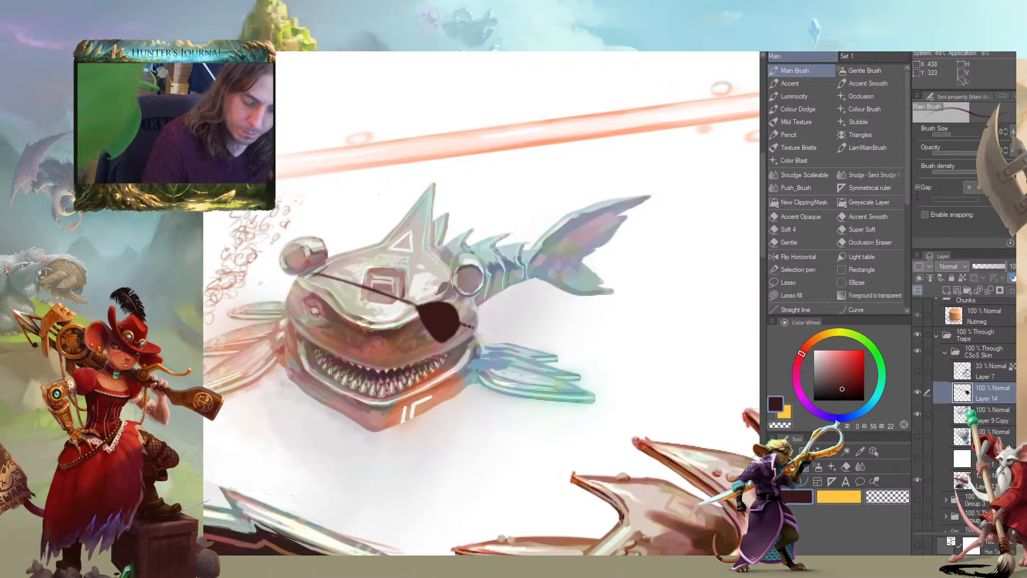
pyautogui.moveTo(386, 301); pyautogui.dragTo(396, 302)
pyautogui.moveTo(465, 321)
pyautogui.mouseDown()
pyautogui.moveTo(572, 291)
pyautogui.moveTo(612, 345)
pyautogui.moveTo(582, 317)
pyautogui.mouseUp()
pyautogui.press('c')
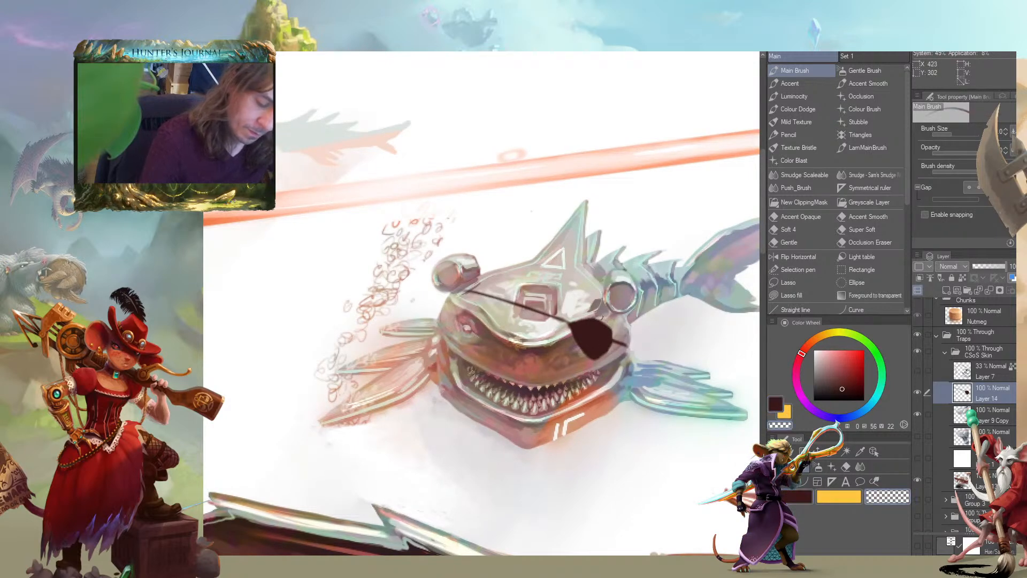
pyautogui.moveTo(490, 310); pyautogui.dragTo(429, 329)
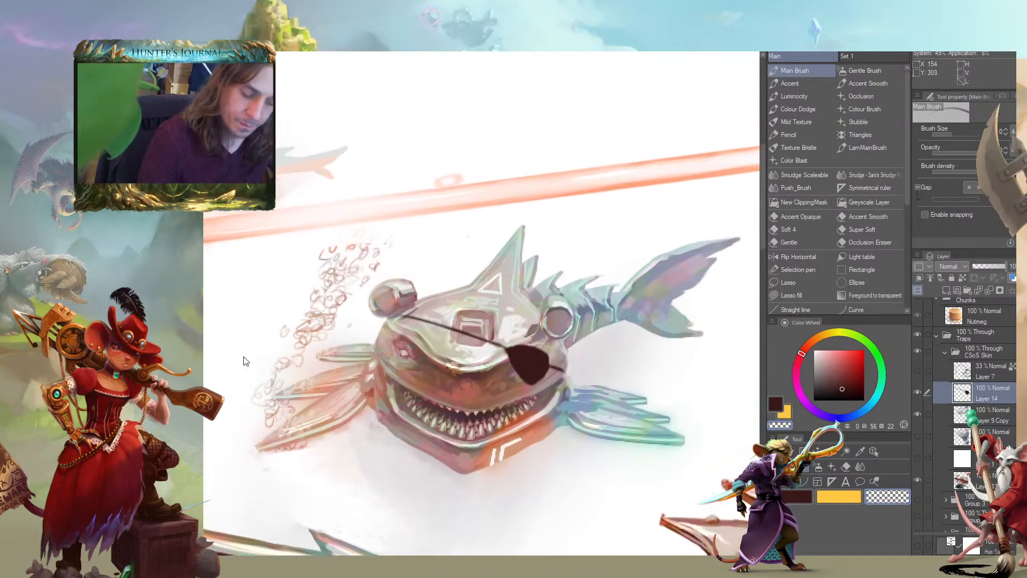
pyautogui.hotkey('ctrl', '-')
pyautogui.moveTo(174, 390); pyautogui.dragTo(328, 296)
pyautogui.hotkey('ctrl', '+')
pyautogui.moveTo(380, 240); pyautogui.dragTo(217, 217)
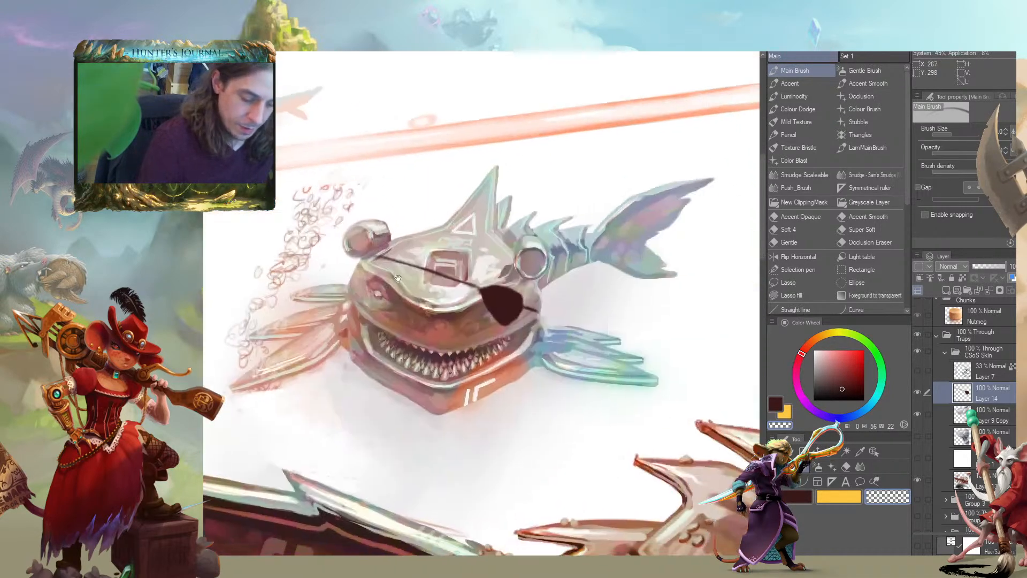
# Add a new layer above Layer 14 and block in a dark brown hat over the small shark's head with the Accent brush
pyautogui.hotkey('ctrl', 'shift', 'n')
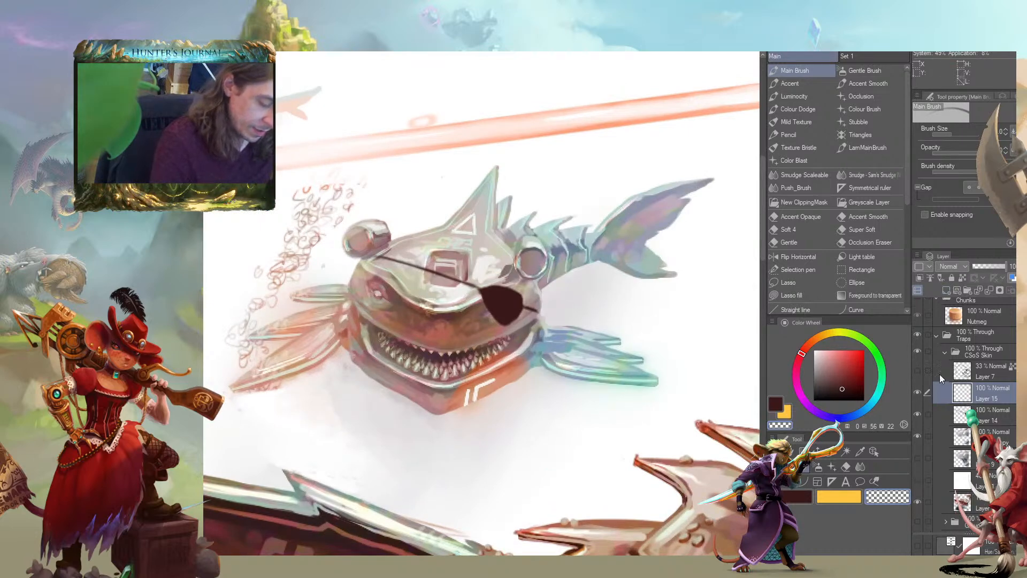
pyautogui.click(789, 82)
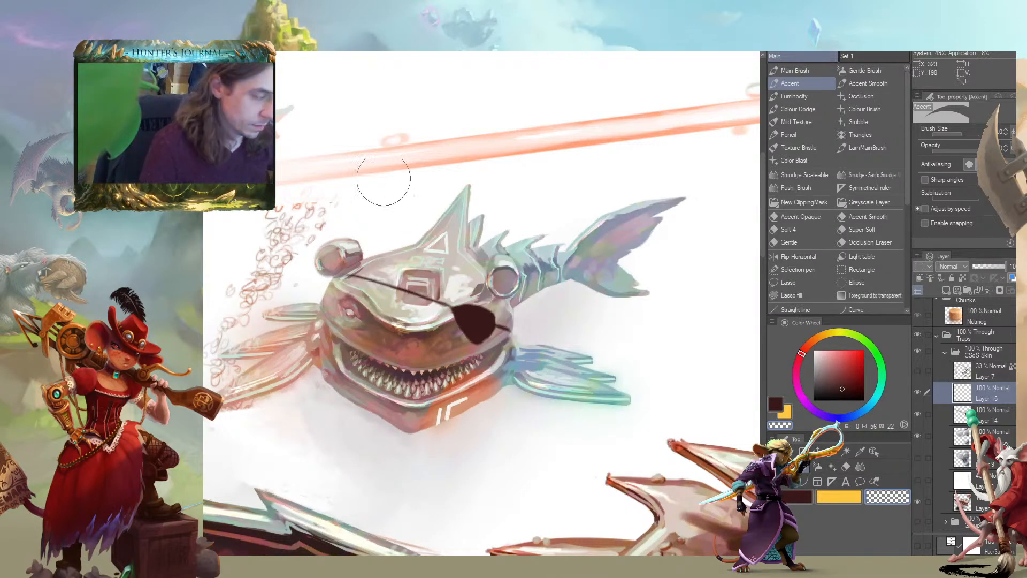
pyautogui.moveTo(370, 246); pyautogui.dragTo(362, 240)
pyautogui.press('[')
pyautogui.press('[')
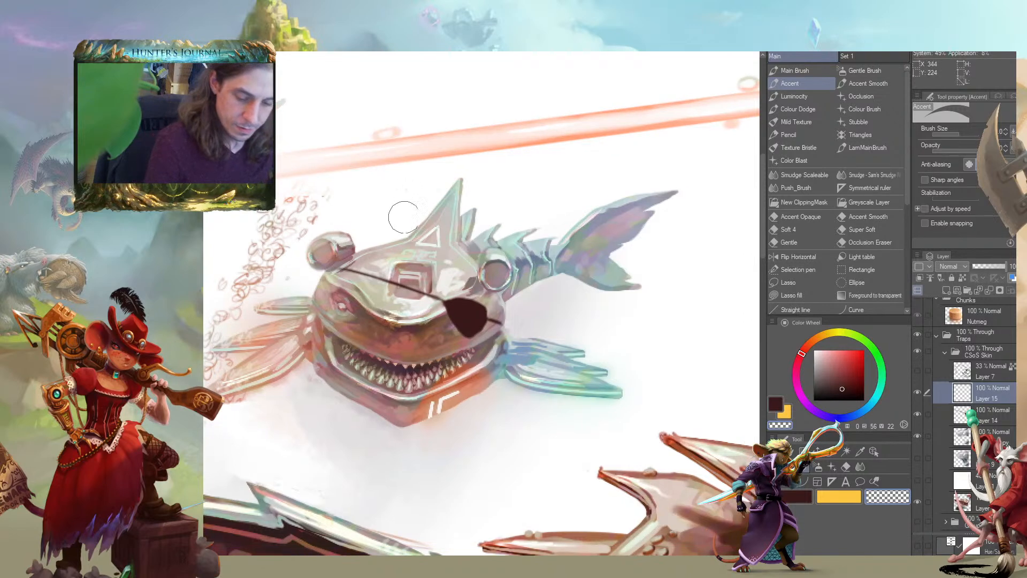
pyautogui.press('[')
pyautogui.press('[')
pyautogui.moveTo(461, 257)
pyautogui.mouseDown()
pyautogui.moveTo(387, 290)
pyautogui.moveTo(394, 299)
pyautogui.moveTo(488, 240)
pyautogui.moveTo(419, 243)
pyautogui.moveTo(407, 276)
pyautogui.moveTo(453, 256)
pyautogui.moveTo(375, 286)
pyautogui.moveTo(385, 290)
pyautogui.moveTo(356, 244)
pyautogui.moveTo(370, 204)
pyautogui.moveTo(382, 217)
pyautogui.moveTo(362, 232)
pyautogui.moveTo(400, 270)
pyautogui.moveTo(414, 249)
pyautogui.moveTo(403, 207)
pyautogui.moveTo(425, 197)
pyautogui.moveTo(439, 201)
pyautogui.moveTo(418, 232)
pyautogui.moveTo(468, 235)
pyautogui.mouseUp()
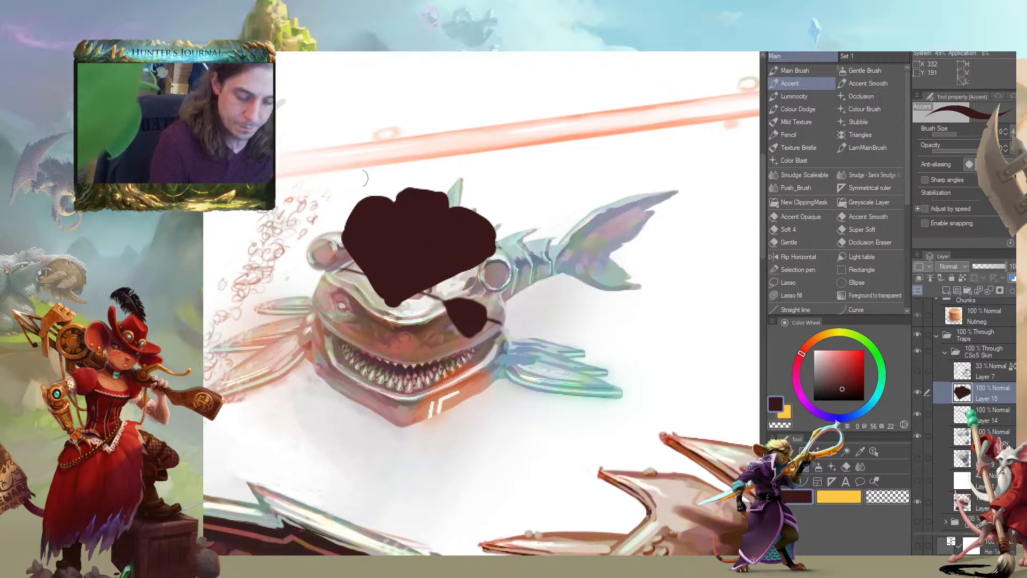
# Widen and trim the hat silhouette into a pirate tricorn with a pointed front and side corners
pyautogui.moveTo(338, 239)
pyautogui.mouseDown()
pyautogui.moveTo(355, 208)
pyautogui.moveTo(391, 202)
pyautogui.moveTo(473, 220)
pyautogui.moveTo(493, 249)
pyautogui.mouseUp()
pyautogui.moveTo(400, 234); pyautogui.dragTo(424, 243)
pyautogui.moveTo(421, 307); pyautogui.dragTo(534, 256)
pyautogui.press('c')
pyautogui.moveTo(342, 247)
pyautogui.mouseDown()
pyautogui.moveTo(417, 302)
pyautogui.moveTo(452, 298)
pyautogui.moveTo(511, 274)
pyautogui.moveTo(501, 217)
pyautogui.moveTo(458, 193)
pyautogui.moveTo(414, 210)
pyautogui.moveTo(456, 219)
pyautogui.moveTo(369, 252)
pyautogui.moveTo(400, 283)
pyautogui.moveTo(387, 283)
pyautogui.mouseUp()
# Paint the tricorn's brim edges, crown and folded front panel in a lighter reddish brown and clean up their shapes
pyautogui.press('c')
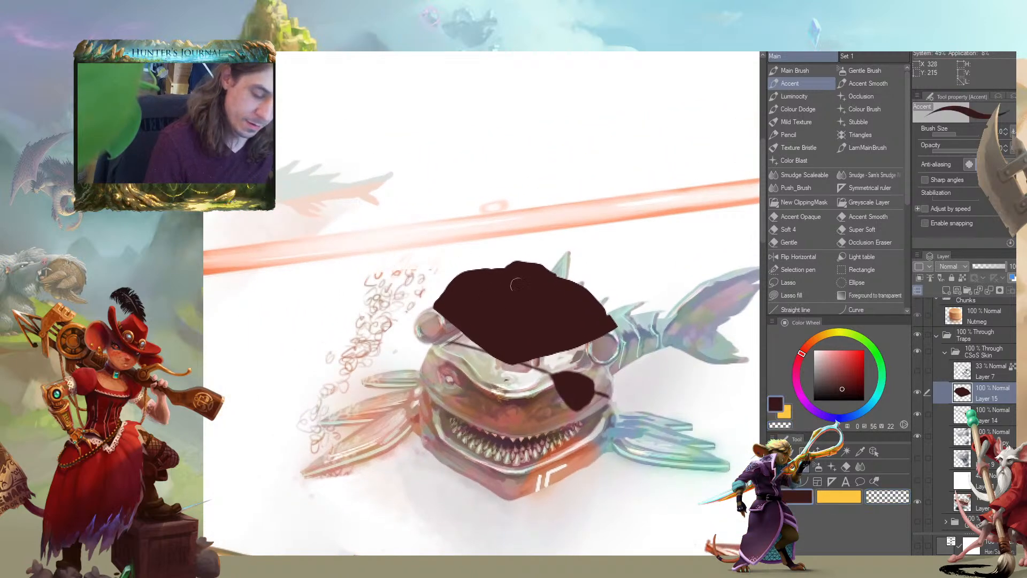
pyautogui.click(835, 380)
pyautogui.moveTo(513, 359)
pyautogui.mouseDown()
pyautogui.moveTo(529, 320)
pyautogui.moveTo(559, 292)
pyautogui.moveTo(588, 303)
pyautogui.mouseUp()
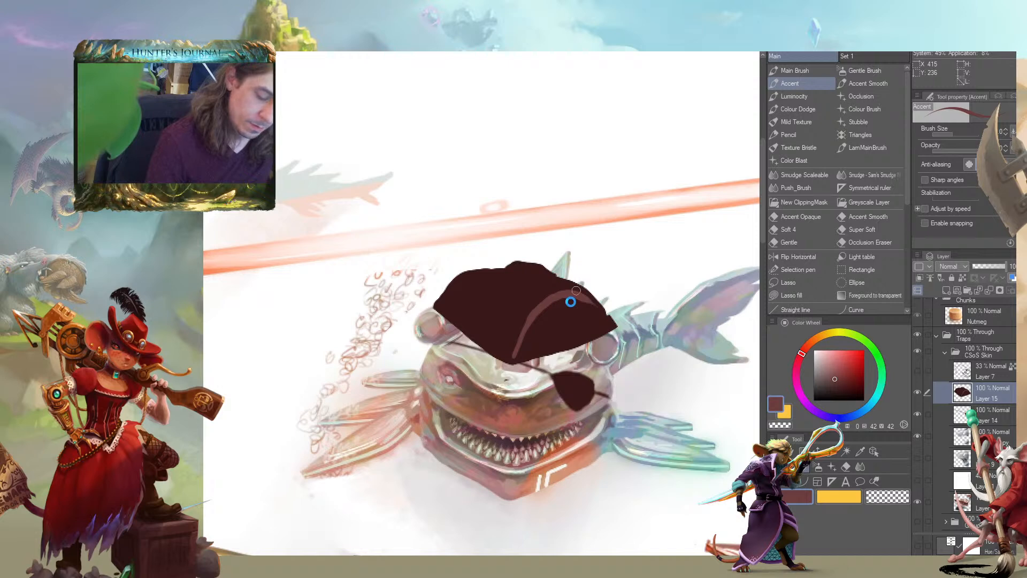
pyautogui.moveTo(610, 317)
pyautogui.mouseDown()
pyautogui.moveTo(580, 313)
pyautogui.moveTo(527, 340)
pyautogui.moveTo(584, 327)
pyautogui.mouseUp()
pyautogui.moveTo(507, 342)
pyautogui.mouseDown()
pyautogui.moveTo(473, 279)
pyautogui.moveTo(490, 290)
pyautogui.moveTo(529, 285)
pyautogui.moveTo(513, 273)
pyautogui.moveTo(549, 279)
pyautogui.moveTo(501, 271)
pyautogui.moveTo(549, 280)
pyautogui.moveTo(500, 269)
pyautogui.mouseUp()
pyautogui.moveTo(324, 270); pyautogui.dragTo(274, 260)
pyautogui.press('c')
pyautogui.moveTo(425, 256)
pyautogui.mouseDown()
pyautogui.moveTo(484, 255)
pyautogui.moveTo(519, 269)
pyautogui.mouseUp()
pyautogui.moveTo(447, 257)
pyautogui.mouseDown()
pyautogui.moveTo(441, 267)
pyautogui.moveTo(420, 264)
pyautogui.mouseUp()
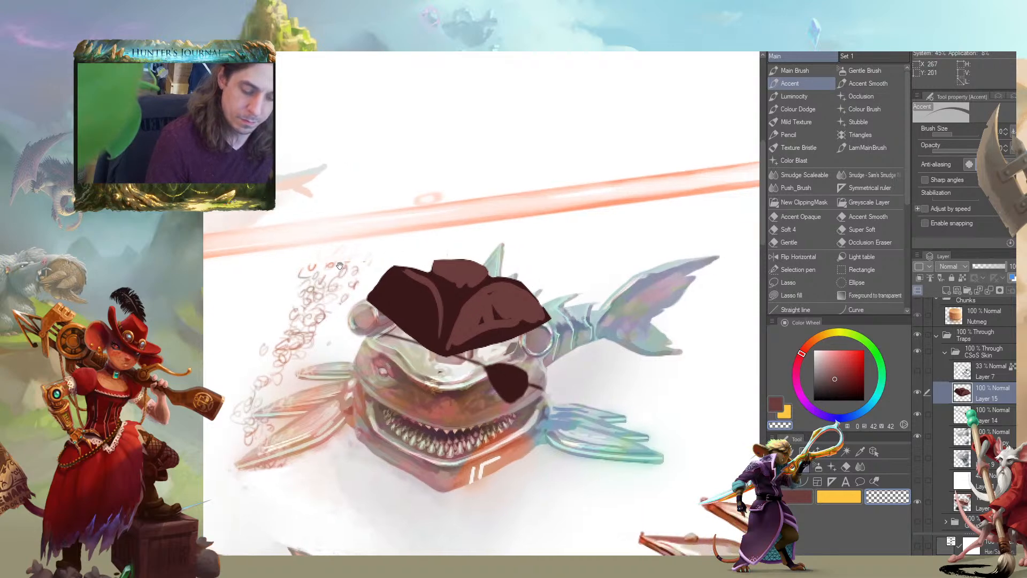
# Round off the tricorn's pointed side corners by erasing and repainting the outer brim edges in dark brown
pyautogui.moveTo(351, 261); pyautogui.dragTo(326, 264)
pyautogui.keyDown('alt'); pyautogui.click(395, 274); pyautogui.keyUp('alt')
pyautogui.press('c')
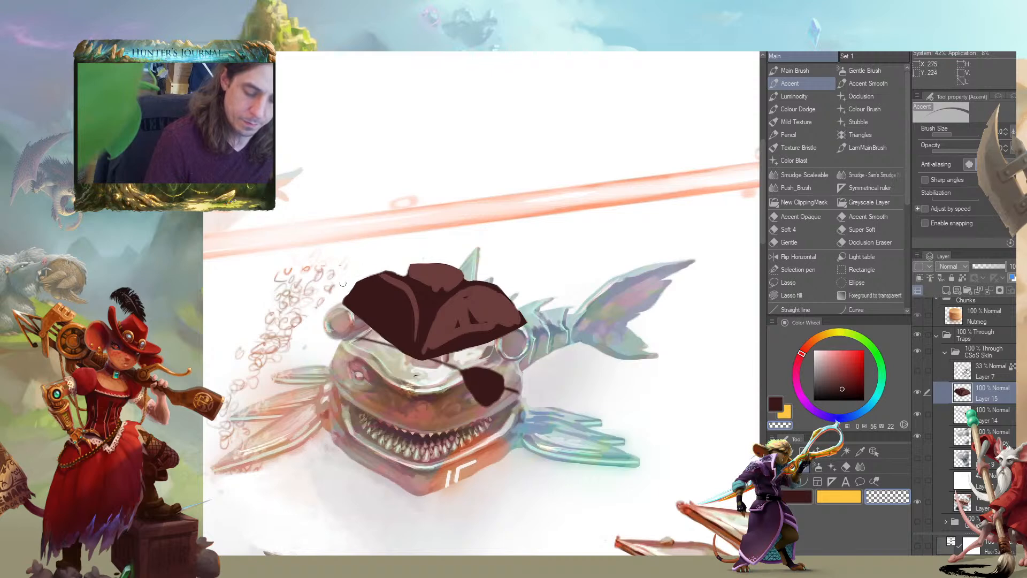
pyautogui.moveTo(521, 305); pyautogui.dragTo(519, 320)
pyautogui.moveTo(331, 287); pyautogui.dragTo(325, 287)
pyautogui.moveTo(458, 333)
pyautogui.mouseDown()
pyautogui.moveTo(425, 335)
pyautogui.moveTo(570, 312)
pyautogui.mouseUp()
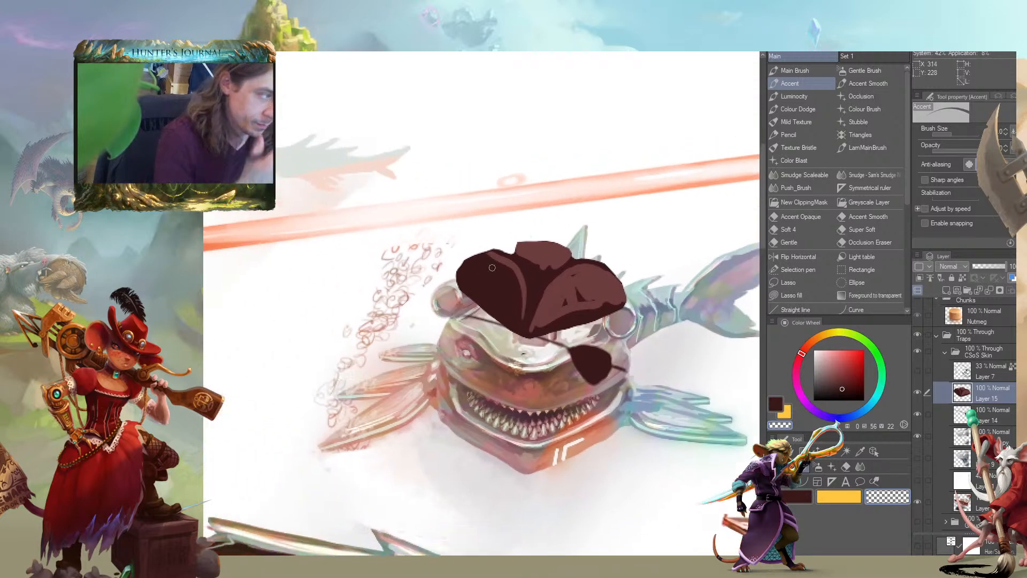
# Touch up the tricorn's crown in reddish and dark brown, smoothing where it meets the folded brim
pyautogui.keyDown('alt'); pyautogui.click(563, 298); pyautogui.keyUp('alt')
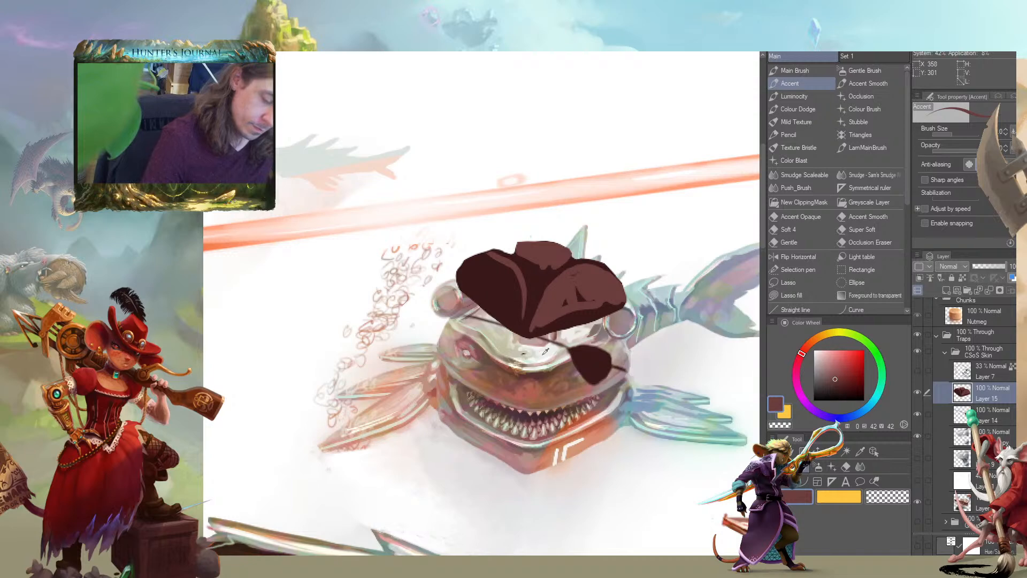
pyautogui.keyDown('alt'); pyautogui.click(534, 293); pyautogui.keyUp('alt')
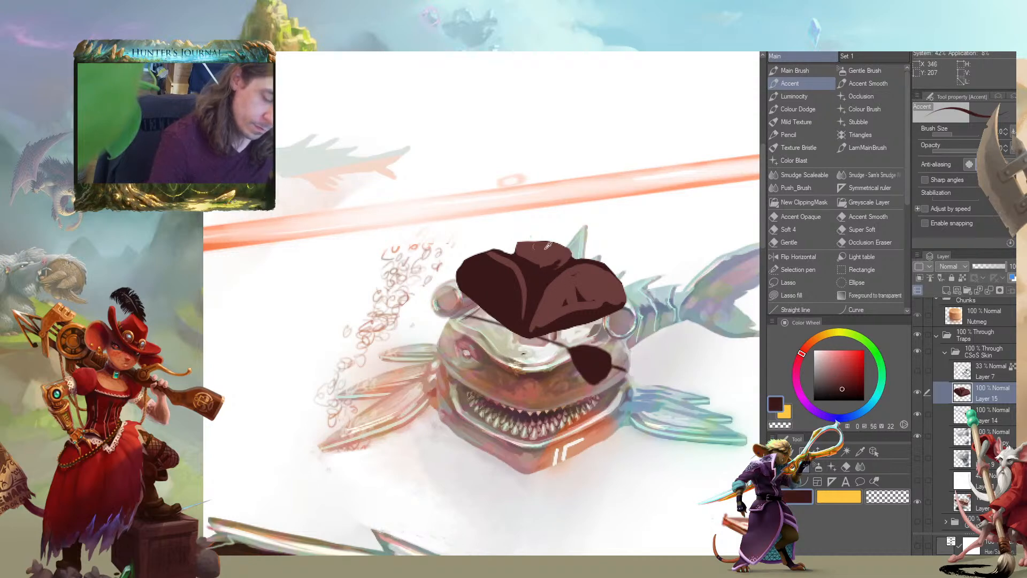
pyautogui.keyDown('alt'); pyautogui.click(515, 265); pyautogui.keyUp('alt')
pyautogui.moveTo(492, 252); pyautogui.dragTo(515, 248)
pyautogui.keyDown('alt'); pyautogui.click(534, 275); pyautogui.keyUp('alt')
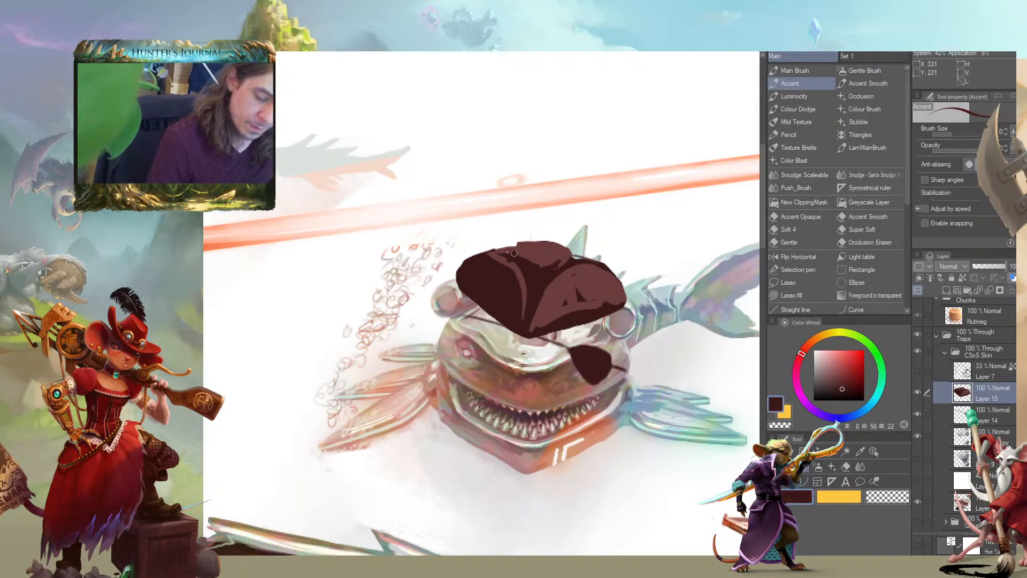
pyautogui.moveTo(377, 248); pyautogui.dragTo(296, 242)
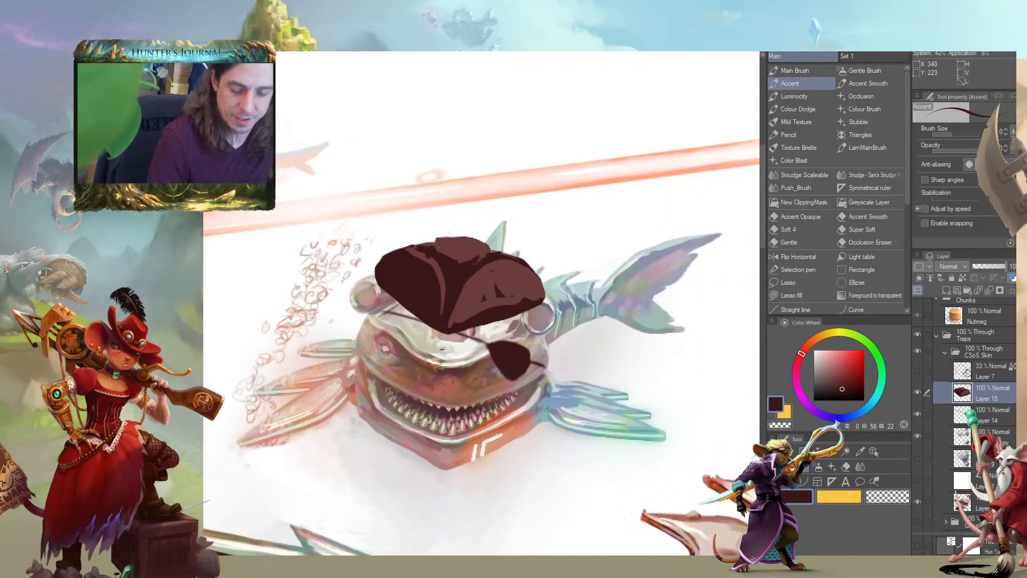
pyautogui.scroll(-4, 385, 252)
pyautogui.moveTo(161, 395); pyautogui.dragTo(442, 381)
pyautogui.scroll(3, 446, 377)
pyautogui.moveTo(615, 336); pyautogui.dragTo(342, 371)
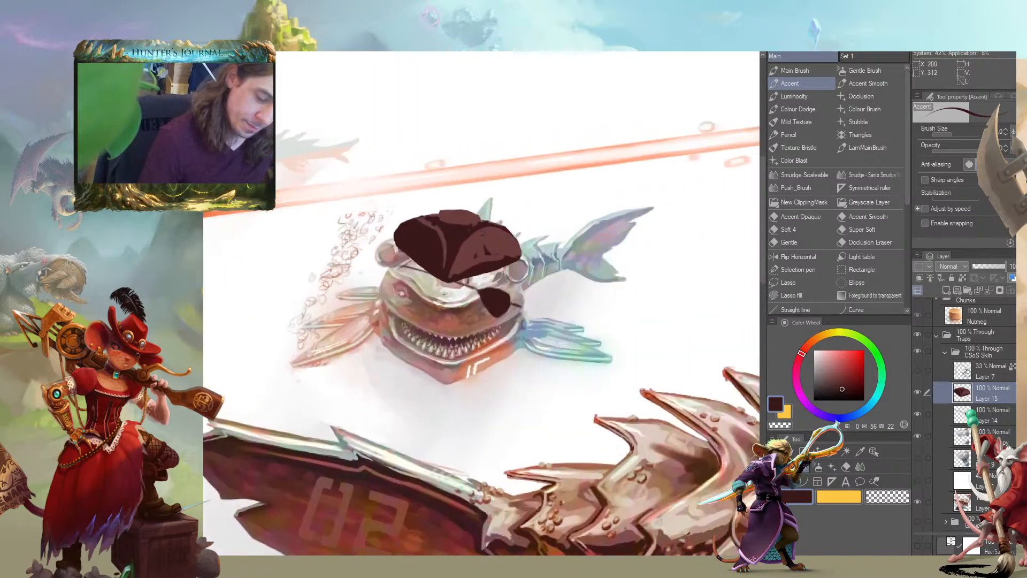
# Hide the tricorn, add a new layer above Layer 15 and block in a dark brown domed hat over the small shark's head
pyautogui.click(945, 290)
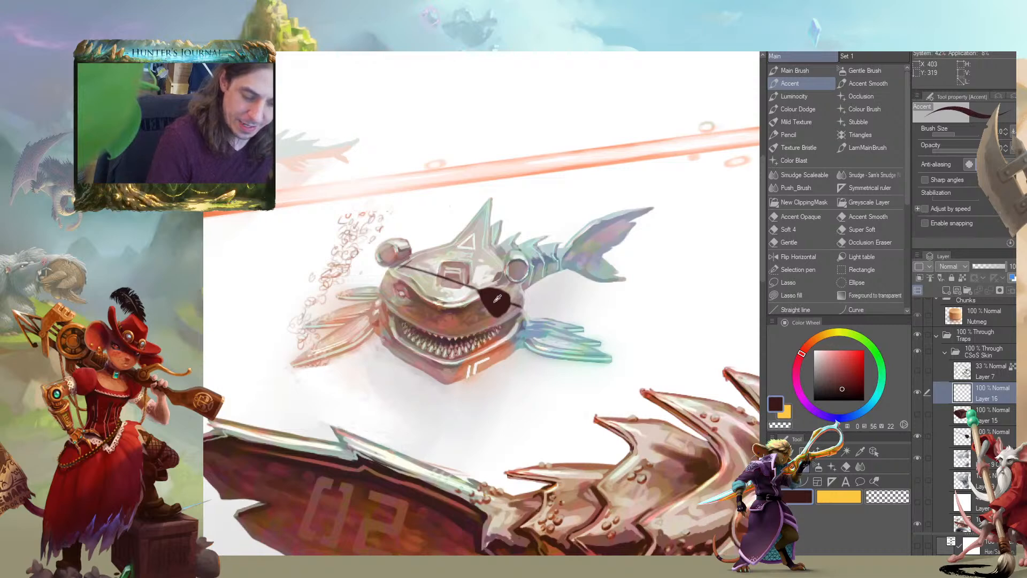
pyautogui.moveTo(536, 274)
pyautogui.mouseDown()
pyautogui.moveTo(362, 264)
pyautogui.moveTo(415, 213)
pyautogui.moveTo(527, 256)
pyautogui.moveTo(439, 230)
pyautogui.moveTo(412, 260)
pyautogui.moveTo(505, 257)
pyautogui.moveTo(350, 257)
pyautogui.moveTo(481, 203)
pyautogui.moveTo(546, 283)
pyautogui.mouseUp()
pyautogui.press('c')
pyautogui.moveTo(345, 279)
pyautogui.mouseDown()
pyautogui.moveTo(368, 228)
pyautogui.moveTo(458, 225)
pyautogui.moveTo(279, 303)
pyautogui.moveTo(314, 282)
pyautogui.moveTo(450, 298)
pyautogui.moveTo(297, 268)
pyautogui.moveTo(320, 288)
pyautogui.moveTo(398, 291)
pyautogui.mouseUp()
pyautogui.press('c')
pyautogui.press('c')
pyautogui.hotkey('ctrl', 'z')
pyautogui.moveTo(243, 221); pyautogui.dragTo(332, 255)
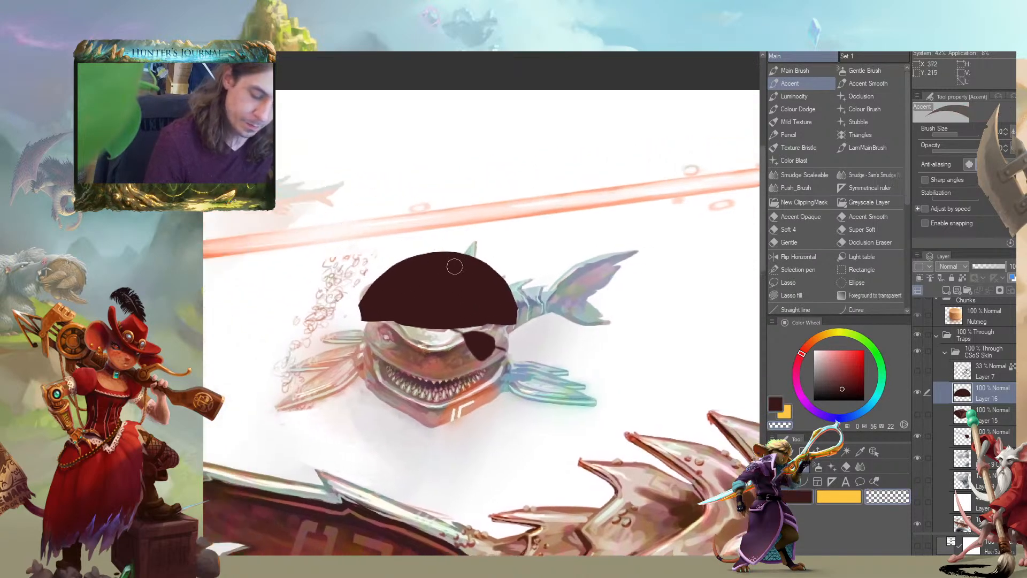
# Paint a pinkish-brown skull silhouette with a notched jaw on the front of the domed hat
pyautogui.click(826, 368)
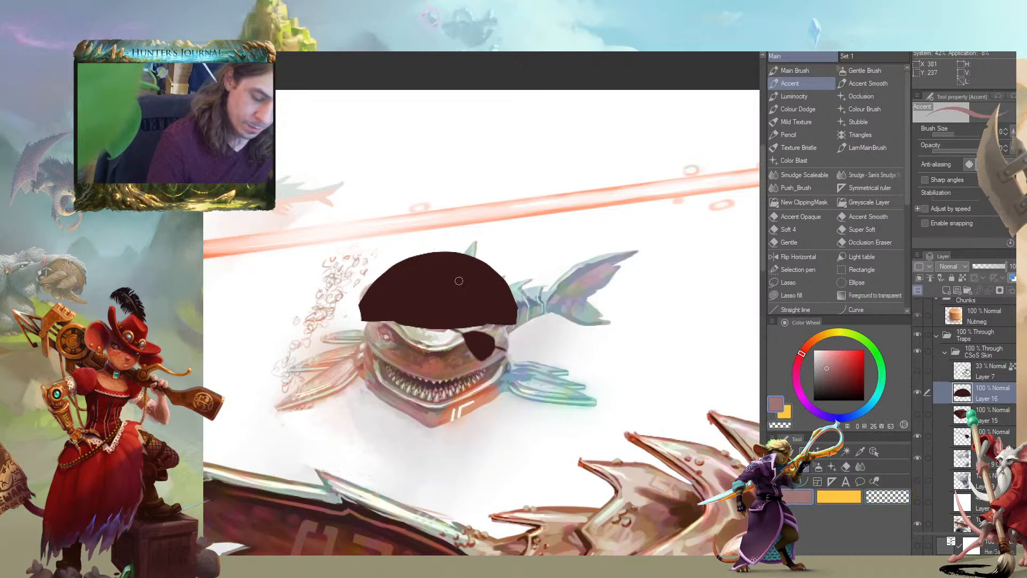
pyautogui.moveTo(457, 284)
pyautogui.mouseDown()
pyautogui.moveTo(423, 289)
pyautogui.moveTo(443, 294)
pyautogui.moveTo(432, 291)
pyautogui.moveTo(454, 283)
pyautogui.moveTo(447, 305)
pyautogui.mouseUp()
pyautogui.press('c')
pyautogui.press('c')
pyautogui.moveTo(452, 289); pyautogui.dragTo(449, 279)
# Paint dark eye sockets into the skull with the Main Brush and start pinkish-brown crossbones around it
pyautogui.press('x')
pyautogui.press('b')
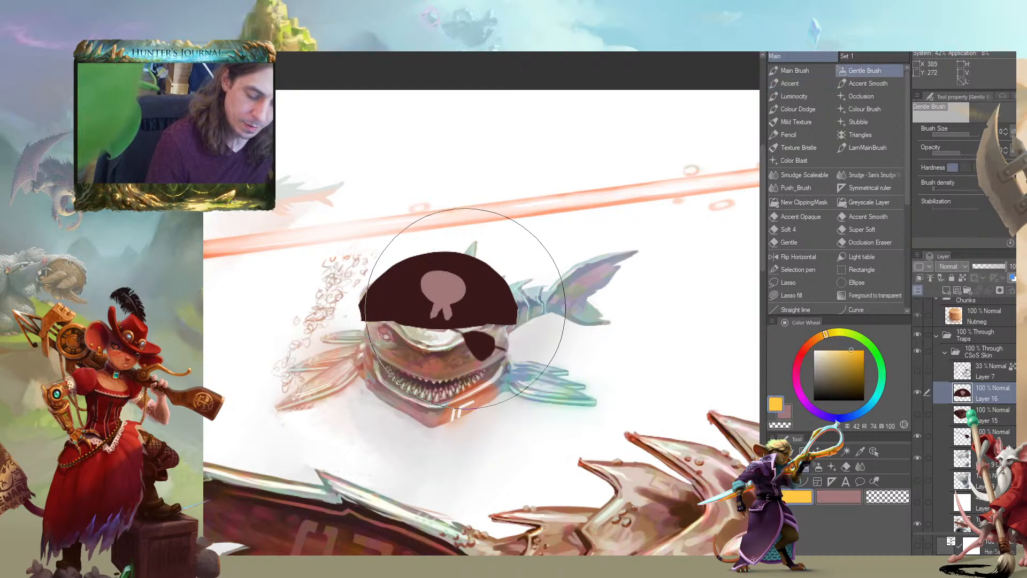
pyautogui.keyDown('alt'); pyautogui.click(476, 302); pyautogui.keyUp('alt')
pyautogui.press('x')
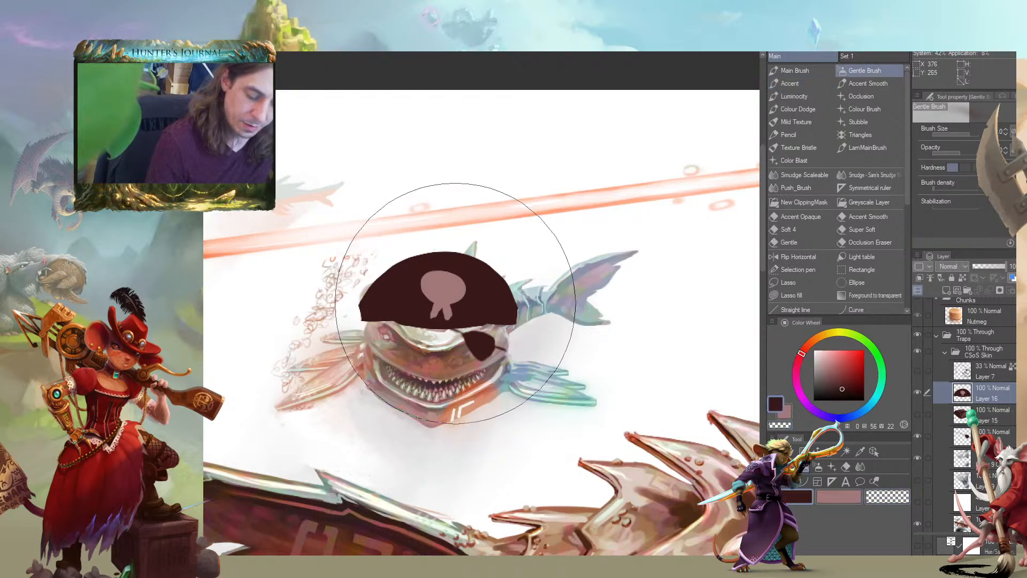
pyautogui.press('x')
pyautogui.press('[')
pyautogui.press('[')
pyautogui.press('[')
pyautogui.press('[')
pyautogui.press('[')
pyautogui.press('[')
pyautogui.press('b')
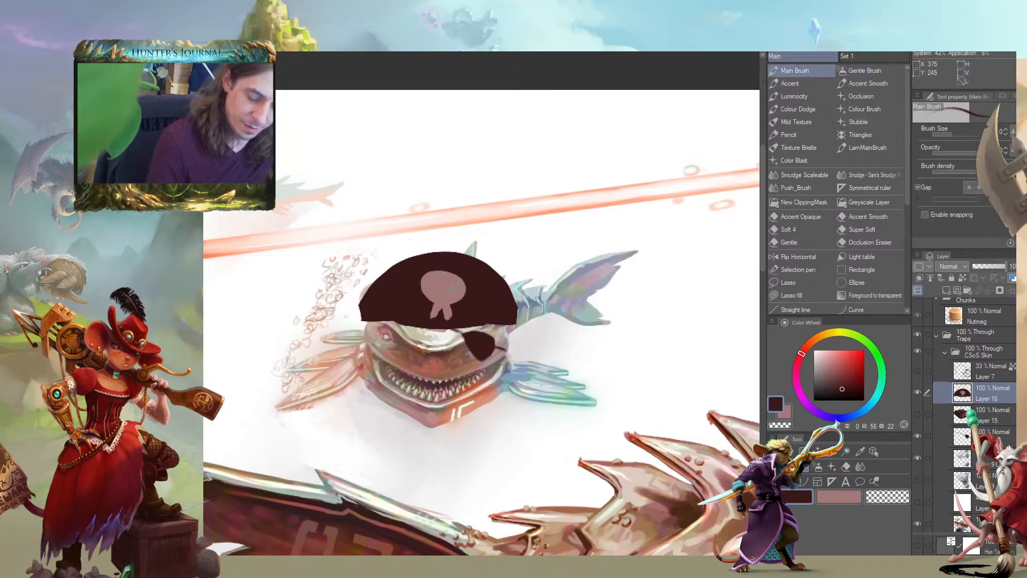
pyautogui.moveTo(452, 285); pyautogui.dragTo(432, 288)
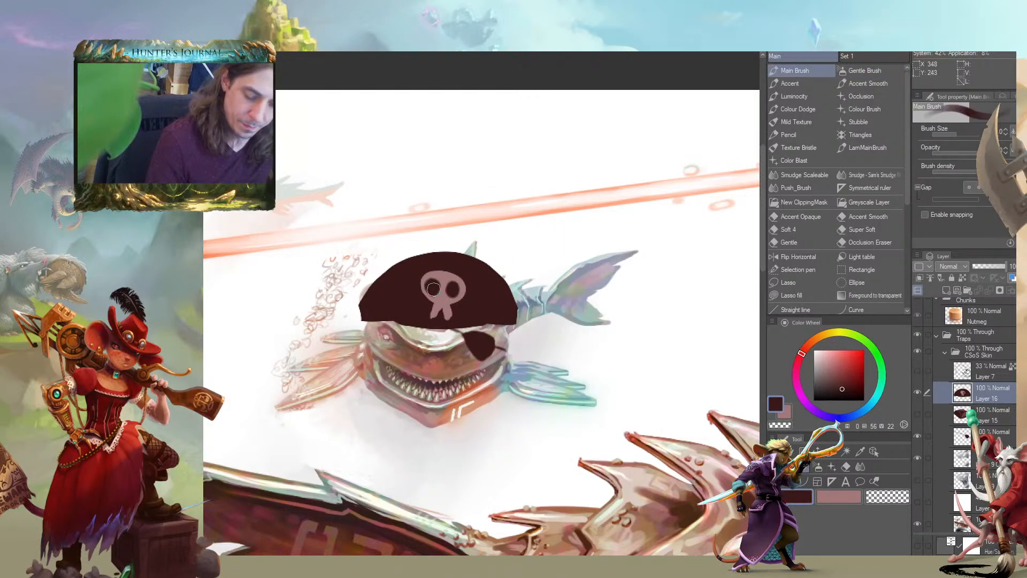
pyautogui.press('x')
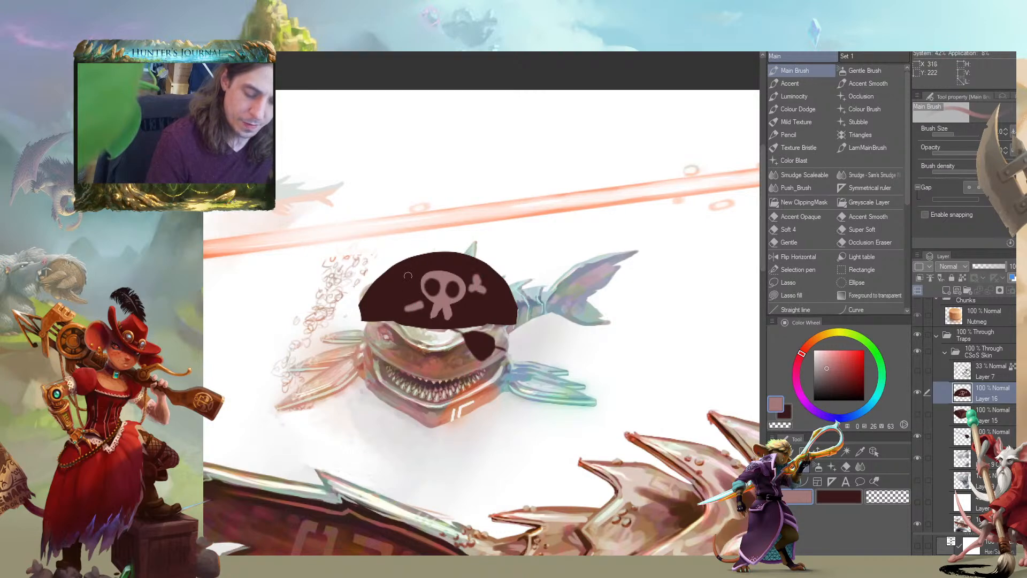
pyautogui.moveTo(330, 296); pyautogui.dragTo(282, 300)
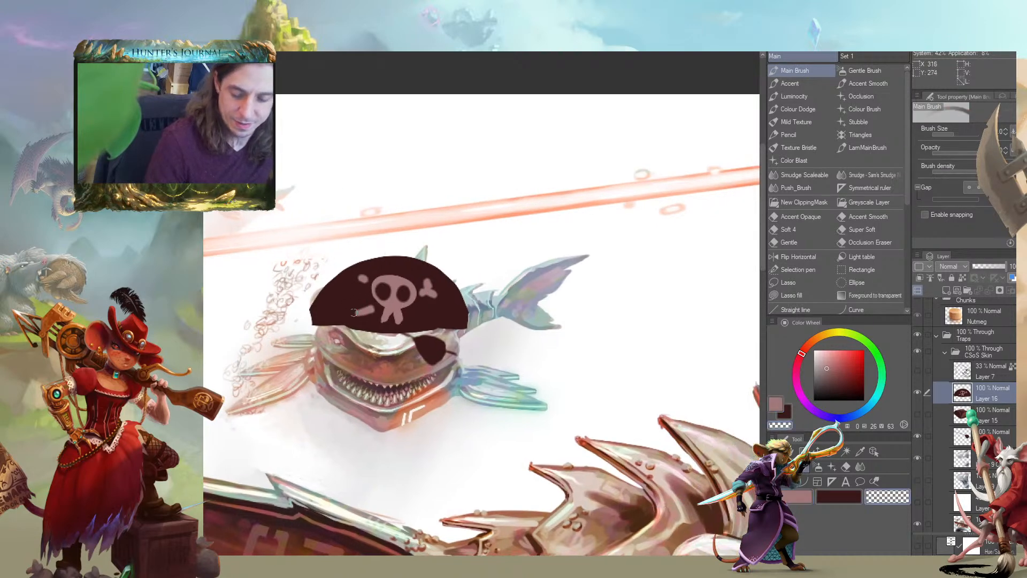
# Cover the skull and crossbones emblem with the hat's dark brown
pyautogui.press('x')
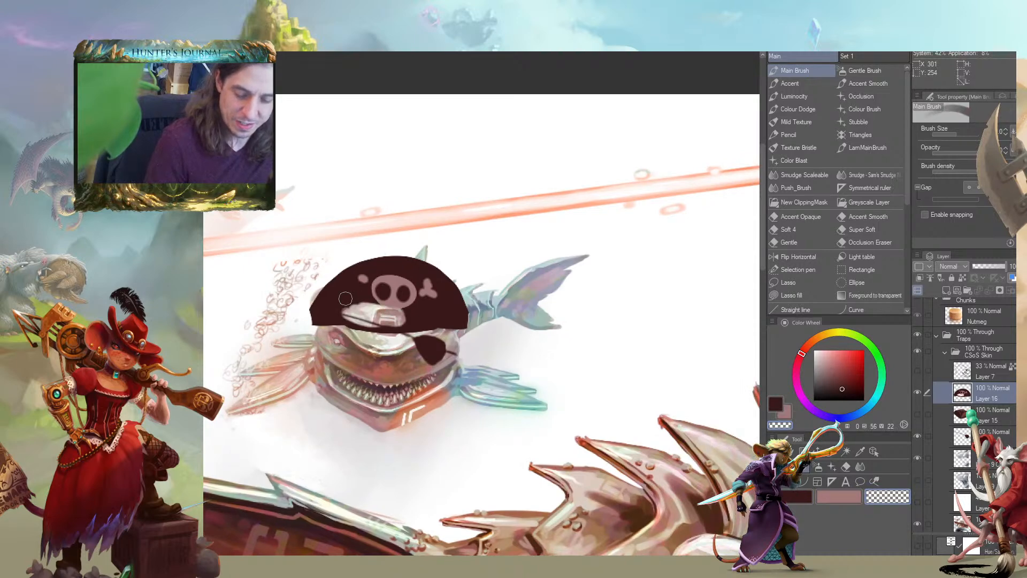
pyautogui.moveTo(358, 313)
pyautogui.mouseDown()
pyautogui.moveTo(399, 315)
pyautogui.moveTo(367, 286)
pyautogui.moveTo(412, 295)
pyautogui.moveTo(359, 287)
pyautogui.moveTo(380, 257)
pyautogui.mouseUp()
pyautogui.press('x')
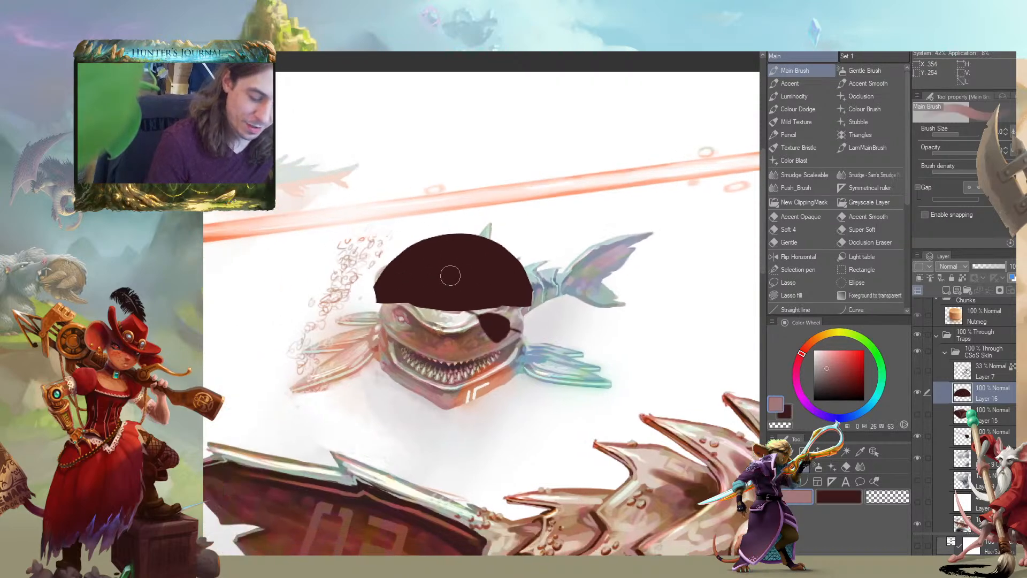
# Paint an open, toothed shark-jaw emblem in pinkish brown on the front of the domed hat
pyautogui.moveTo(492, 283)
pyautogui.mouseDown()
pyautogui.moveTo(478, 260)
pyautogui.moveTo(451, 254)
pyautogui.moveTo(428, 286)
pyautogui.moveTo(474, 255)
pyautogui.moveTo(487, 281)
pyautogui.moveTo(433, 289)
pyautogui.mouseUp()
pyautogui.hotkey('ctrl', 'z')
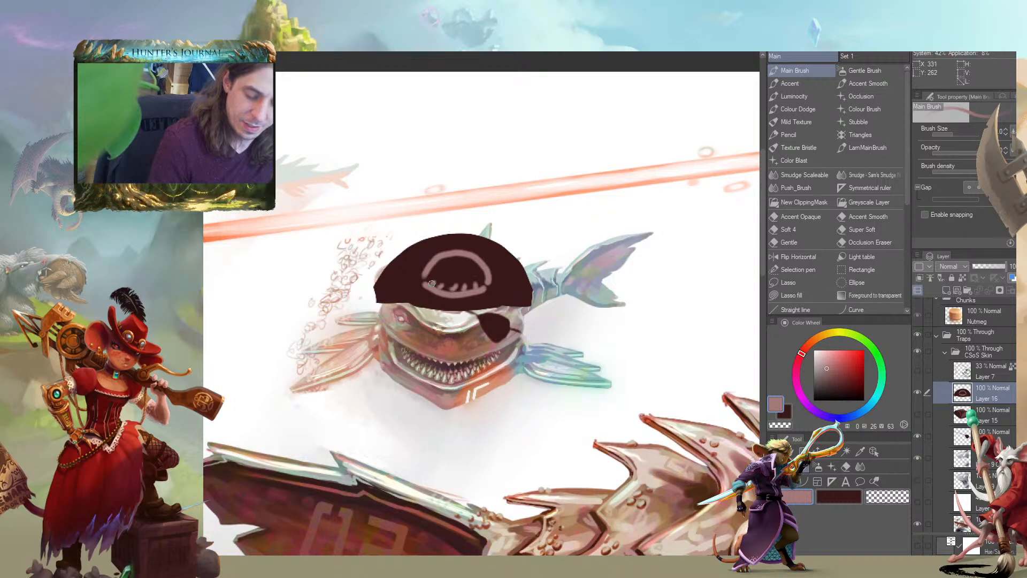
pyautogui.moveTo(426, 276)
pyautogui.mouseDown()
pyautogui.moveTo(482, 315)
pyautogui.moveTo(448, 284)
pyautogui.mouseUp()
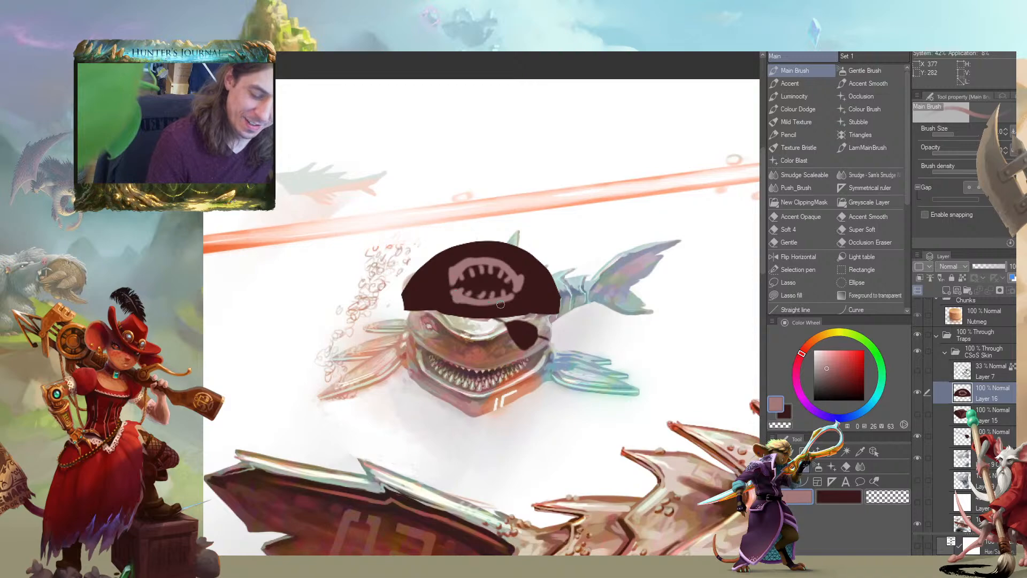
pyautogui.scroll(-5, 270, 279)
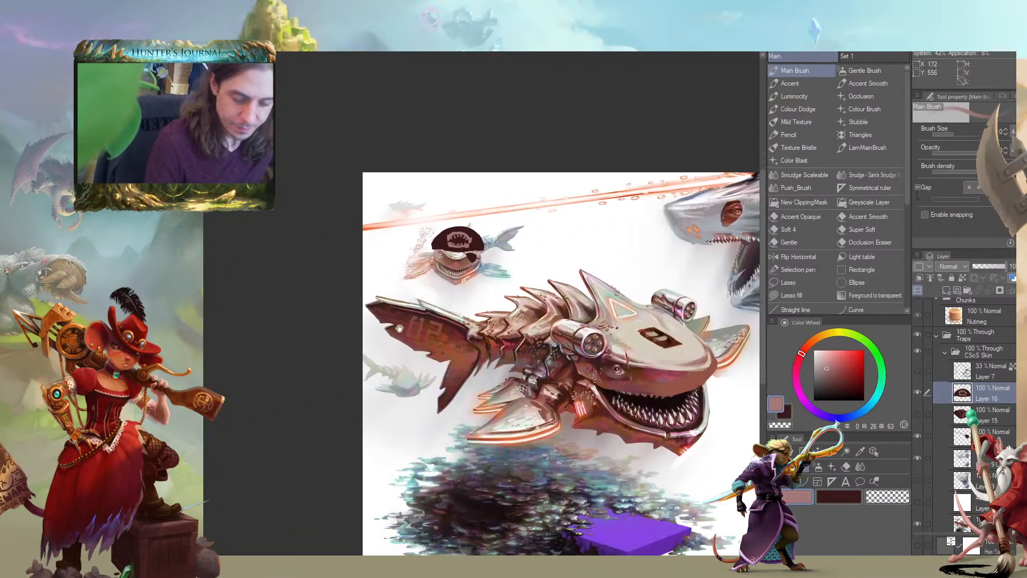
pyautogui.moveTo(399, 328)
pyautogui.mouseDown()
pyautogui.moveTo(455, 343)
pyautogui.moveTo(418, 328)
pyautogui.mouseUp()
pyautogui.scroll(1, 509, 396)
pyautogui.scroll(-2, 434, 268)
pyautogui.scroll(5, 432, 281)
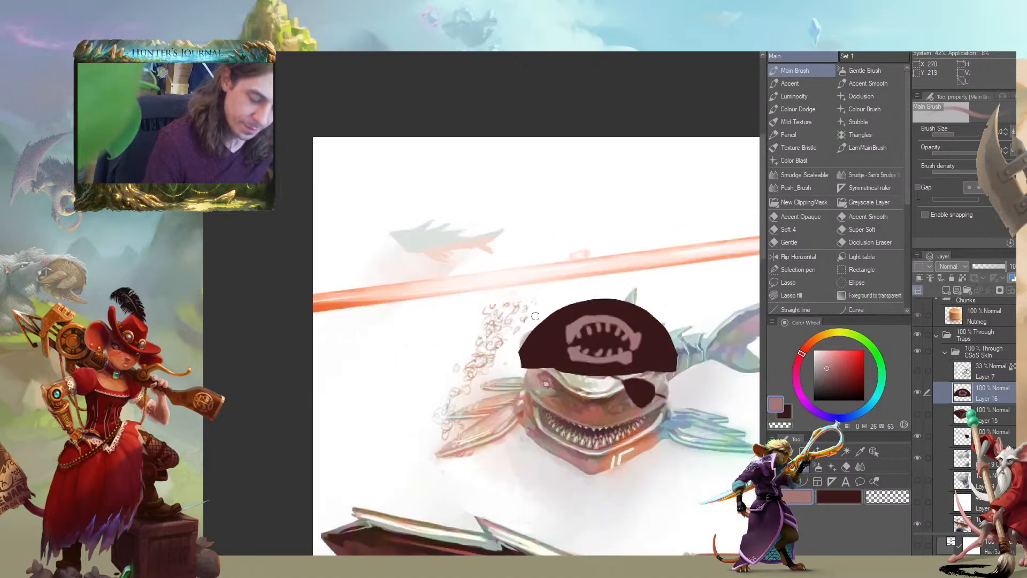
# Paint a scalloped pinkish-brown trim along the upper edge of the domed hat
pyautogui.moveTo(525, 340)
pyautogui.mouseDown()
pyautogui.moveTo(538, 321)
pyautogui.moveTo(585, 300)
pyautogui.moveTo(644, 301)
pyautogui.moveTo(651, 312)
pyautogui.mouseUp()
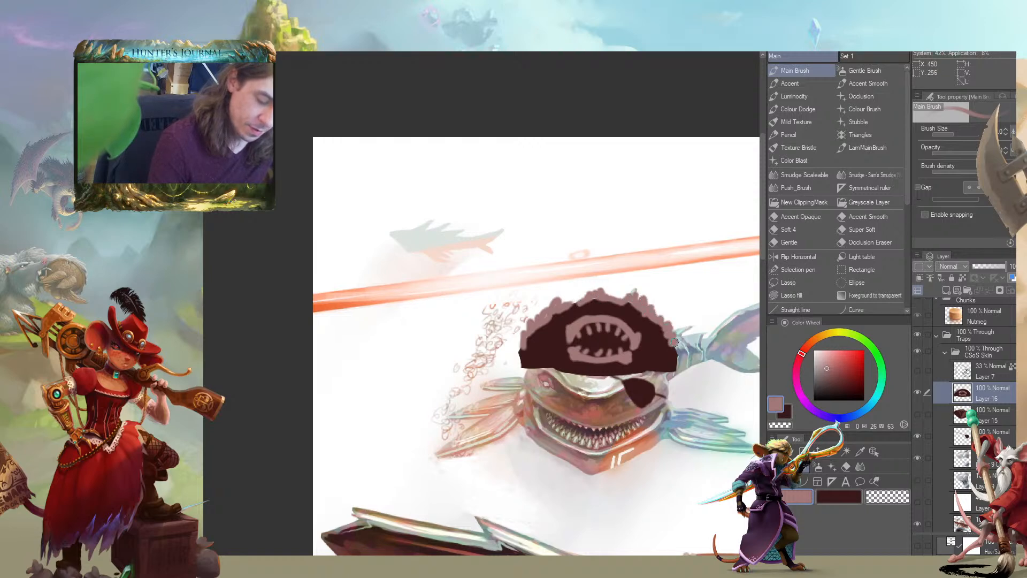
pyautogui.keyDown('alt'); pyautogui.click(666, 355); pyautogui.keyUp('alt')
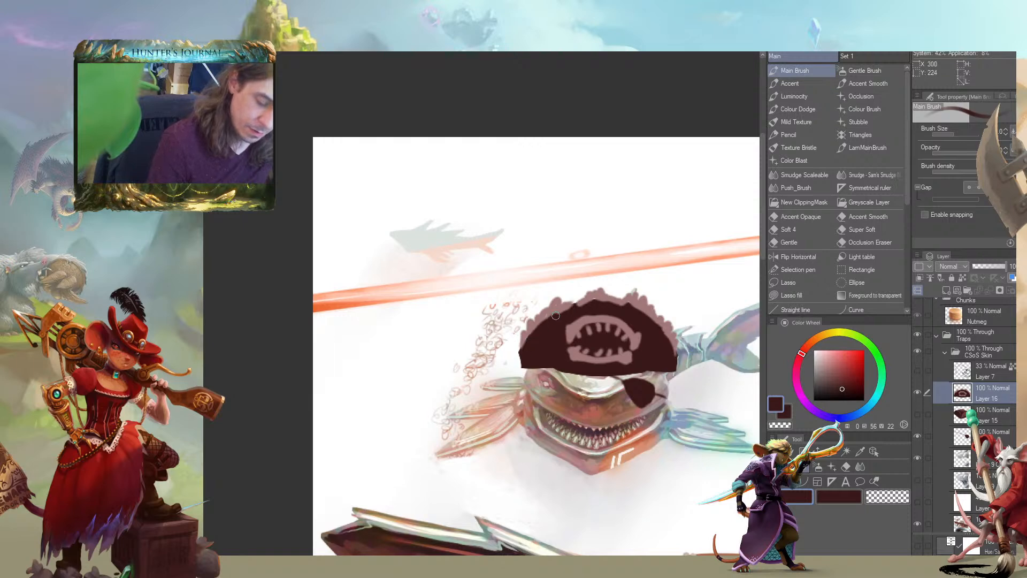
pyautogui.moveTo(431, 445); pyautogui.dragTo(254, 354)
pyautogui.scroll(-5, 363, 293)
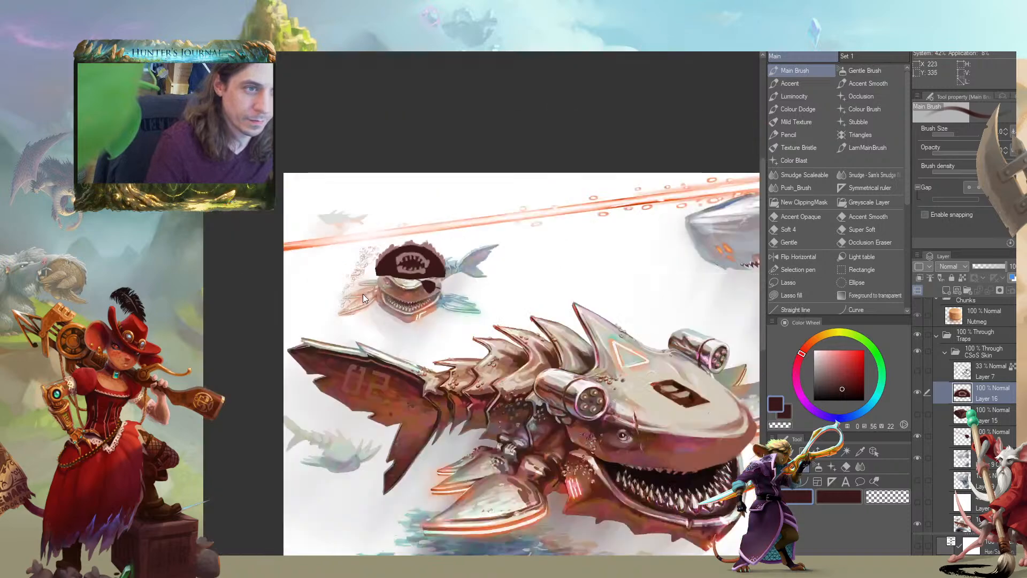
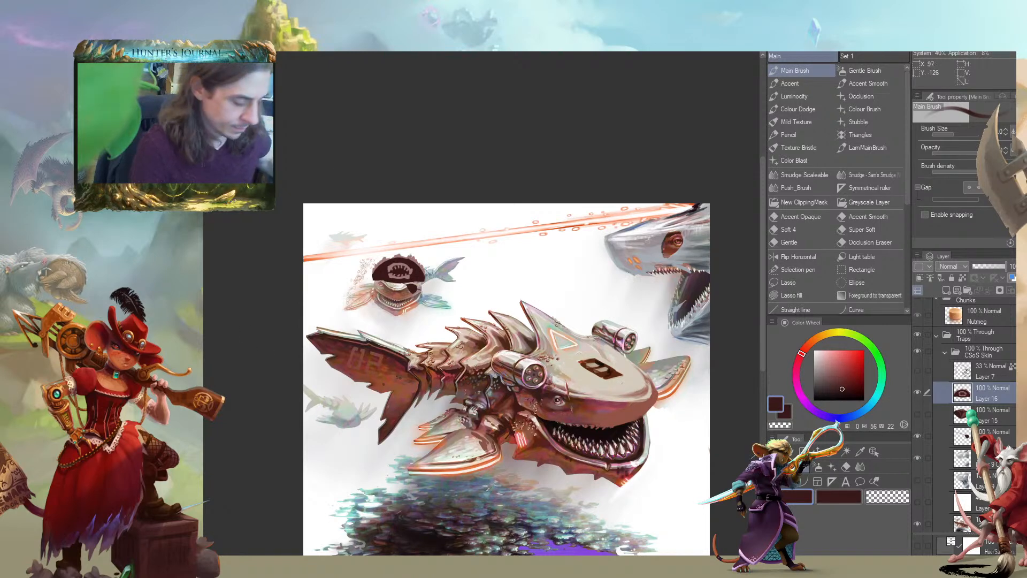
# Hide the domed hat's Layer 16, then show and activate the tricorn hat on Layer 15
pyautogui.moveTo(247, 370)
pyautogui.mouseDown()
pyautogui.moveTo(266, 320)
pyautogui.moveTo(260, 301)
pyautogui.moveTo(247, 302)
pyautogui.mouseUp()
pyautogui.hotkey('ctrl', '+')
pyautogui.moveTo(295, 332); pyautogui.dragTo(222, 340)
pyautogui.moveTo(268, 368); pyautogui.dragTo(309, 377)
pyautogui.click(918, 393)
pyautogui.click(918, 414)
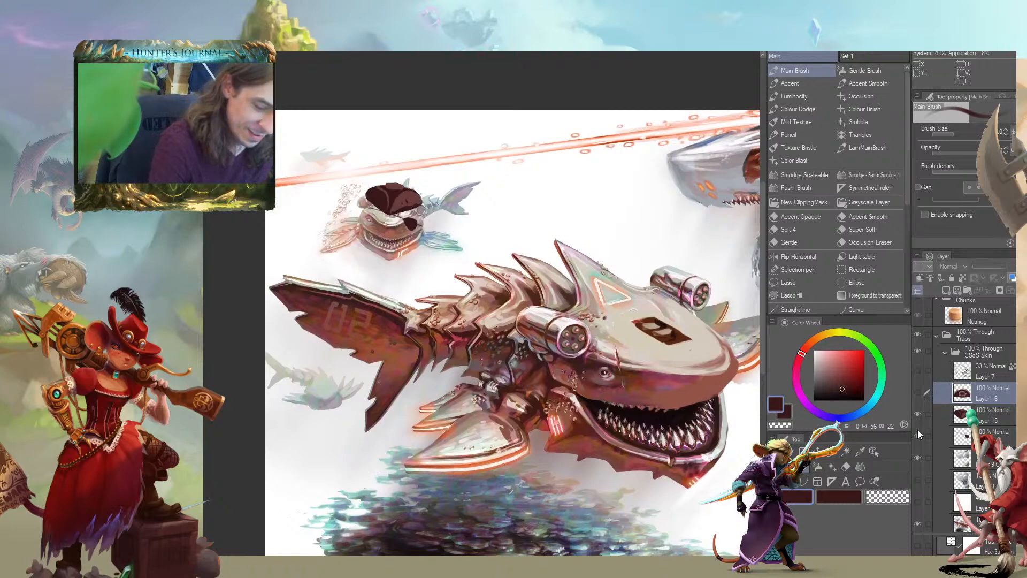
pyautogui.scroll(2, 277, 265)
pyautogui.moveTo(386, 233); pyautogui.dragTo(358, 362)
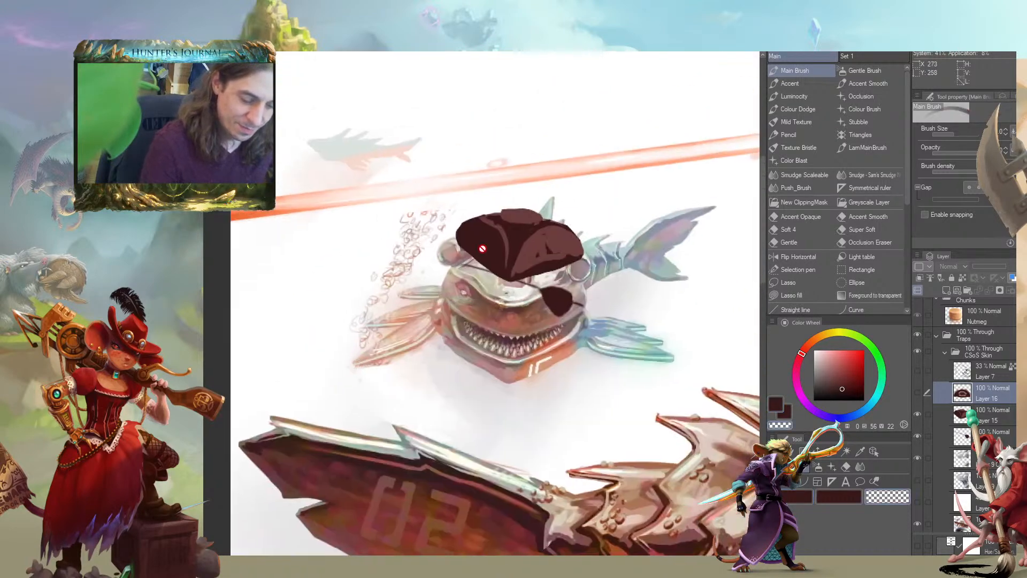
pyautogui.click(936, 410)
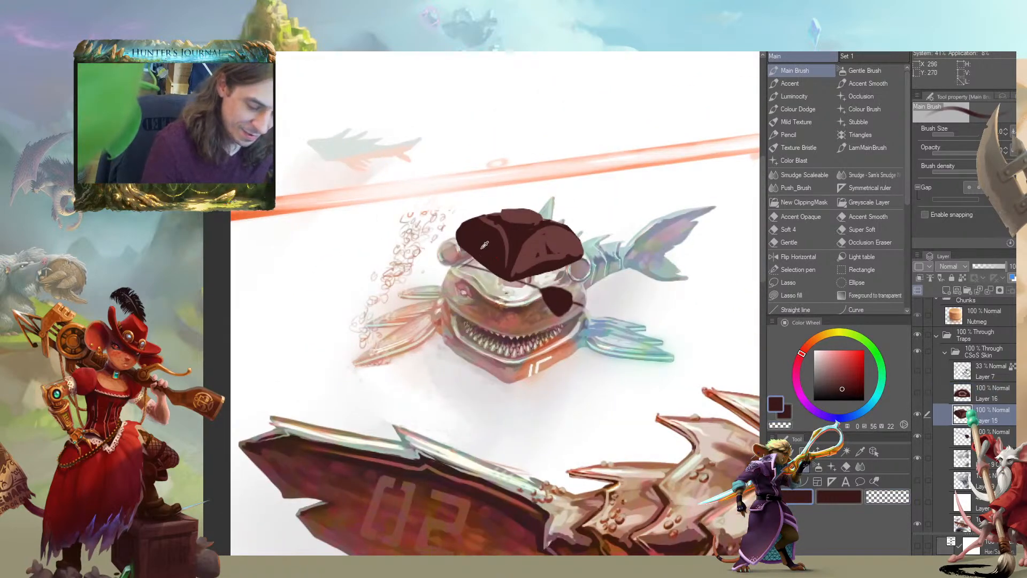
# Erase the old tricorn with an enlarged Main Brush and block in a broad dark oval hat brim over the small shark's head
pyautogui.press(']')
pyautogui.press('c')
pyautogui.press(']')
pyautogui.press(']')
pyautogui.moveTo(466, 235)
pyautogui.mouseDown()
pyautogui.moveTo(536, 278)
pyautogui.moveTo(571, 230)
pyautogui.moveTo(577, 248)
pyautogui.mouseUp()
pyautogui.press('c')
pyautogui.moveTo(529, 280)
pyautogui.mouseDown()
pyautogui.moveTo(562, 272)
pyautogui.moveTo(485, 294)
pyautogui.moveTo(562, 272)
pyautogui.moveTo(495, 258)
pyautogui.moveTo(489, 242)
pyautogui.moveTo(350, 244)
pyautogui.moveTo(505, 261)
pyautogui.moveTo(511, 244)
pyautogui.moveTo(447, 267)
pyautogui.moveTo(508, 245)
pyautogui.moveTo(530, 257)
pyautogui.moveTo(353, 262)
pyautogui.moveTo(471, 230)
pyautogui.moveTo(417, 230)
pyautogui.moveTo(414, 259)
pyautogui.moveTo(506, 241)
pyautogui.moveTo(436, 276)
pyautogui.mouseUp()
pyautogui.press('c')
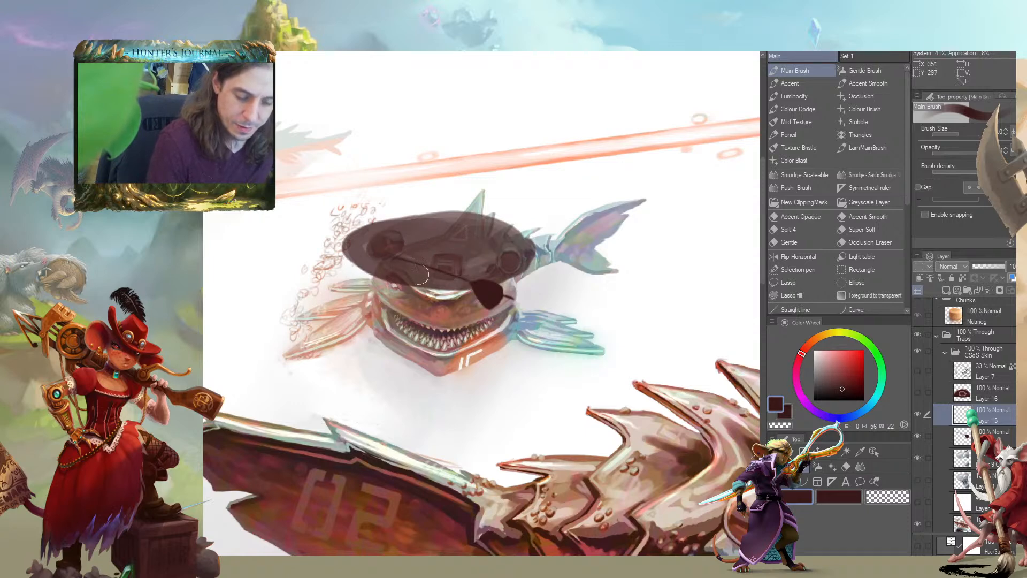
# Flatten and trim the dark brim into a wide, low hat base sitting just above the shark's eyepatch
pyautogui.moveTo(379, 235); pyautogui.dragTo(484, 234)
pyautogui.press('c')
pyautogui.moveTo(392, 287)
pyautogui.mouseDown()
pyautogui.moveTo(343, 264)
pyautogui.moveTo(340, 241)
pyautogui.moveTo(381, 209)
pyautogui.moveTo(451, 209)
pyautogui.moveTo(514, 225)
pyautogui.moveTo(551, 280)
pyautogui.mouseUp()
pyautogui.moveTo(356, 260)
pyautogui.mouseDown()
pyautogui.moveTo(363, 273)
pyautogui.moveTo(365, 240)
pyautogui.moveTo(449, 229)
pyautogui.moveTo(548, 269)
pyautogui.mouseUp()
pyautogui.moveTo(341, 256); pyautogui.dragTo(397, 289)
pyautogui.moveTo(480, 331)
pyautogui.mouseDown()
pyautogui.moveTo(512, 293)
pyautogui.moveTo(592, 296)
pyautogui.mouseUp()
pyautogui.moveTo(509, 295); pyautogui.dragTo(454, 274)
pyautogui.moveTo(360, 268)
pyautogui.mouseDown()
pyautogui.moveTo(338, 259)
pyautogui.moveTo(397, 268)
pyautogui.mouseUp()
pyautogui.moveTo(629, 302); pyautogui.dragTo(538, 329)
pyautogui.press('c')
pyautogui.moveTo(639, 309); pyautogui.dragTo(542, 338)
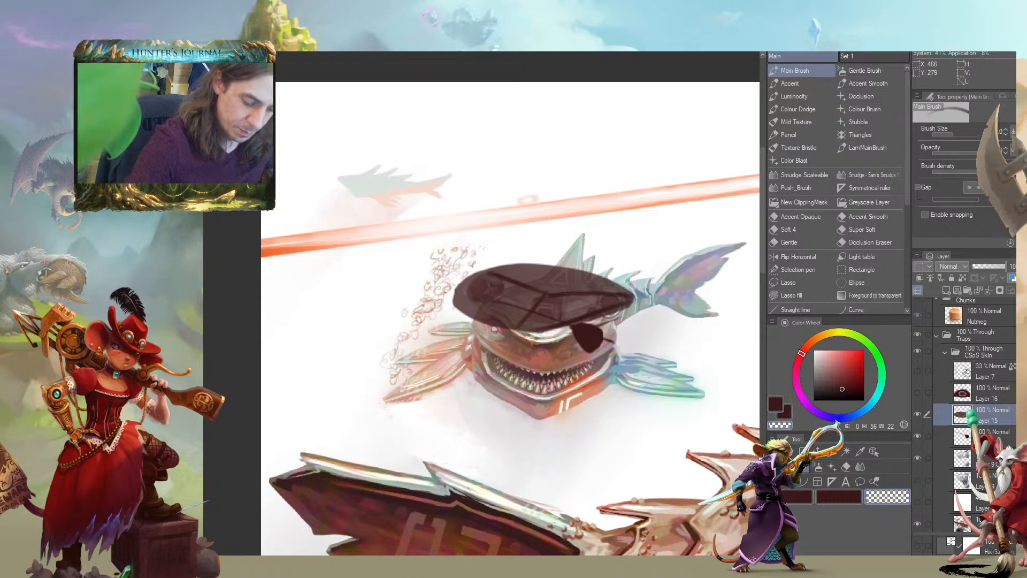
pyautogui.moveTo(632, 306); pyautogui.dragTo(541, 336)
# Reshape the brim into a solid dark brown tricorn silhouette with pointed corners and a rounded crown
pyautogui.moveTo(477, 273)
pyautogui.mouseDown()
pyautogui.moveTo(508, 333)
pyautogui.moveTo(313, 286)
pyautogui.mouseUp()
pyautogui.moveTo(486, 251)
pyautogui.mouseDown()
pyautogui.moveTo(363, 234)
pyautogui.moveTo(543, 268)
pyautogui.mouseUp()
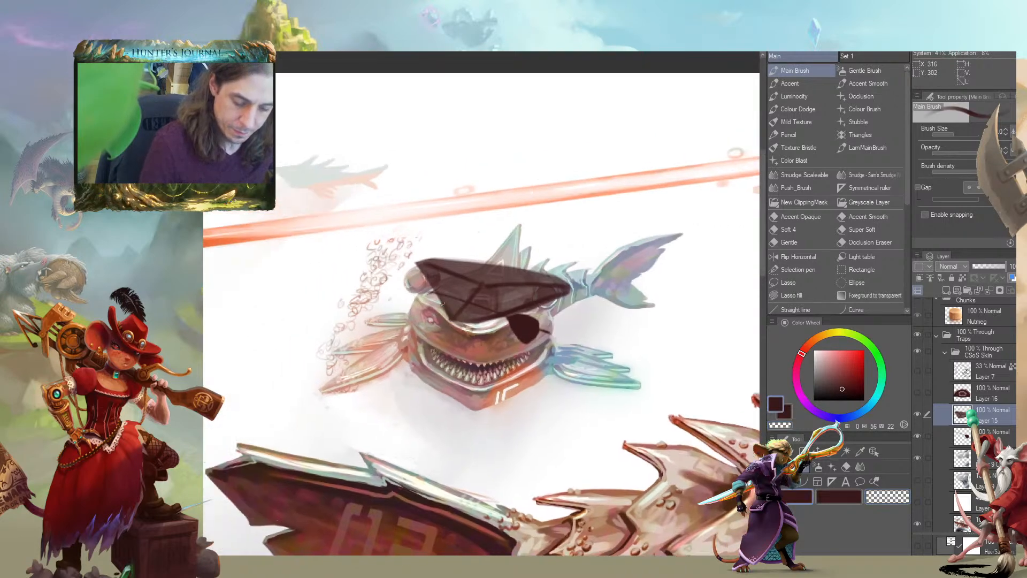
pyautogui.moveTo(444, 316)
pyautogui.mouseDown()
pyautogui.moveTo(463, 269)
pyautogui.moveTo(419, 266)
pyautogui.moveTo(446, 254)
pyautogui.moveTo(460, 266)
pyautogui.moveTo(459, 257)
pyautogui.moveTo(464, 271)
pyautogui.moveTo(450, 255)
pyautogui.moveTo(453, 280)
pyautogui.moveTo(441, 262)
pyautogui.moveTo(444, 290)
pyautogui.moveTo(428, 272)
pyautogui.mouseUp()
pyautogui.moveTo(454, 254); pyautogui.dragTo(501, 286)
pyautogui.moveTo(505, 353)
pyautogui.mouseDown()
pyautogui.moveTo(527, 345)
pyautogui.moveTo(543, 302)
pyautogui.moveTo(568, 291)
pyautogui.moveTo(599, 318)
pyautogui.moveTo(554, 305)
pyautogui.moveTo(541, 337)
pyautogui.moveTo(589, 324)
pyautogui.moveTo(487, 343)
pyautogui.mouseUp()
pyautogui.moveTo(412, 310)
pyautogui.mouseDown()
pyautogui.moveTo(425, 291)
pyautogui.moveTo(459, 300)
pyautogui.moveTo(427, 292)
pyautogui.moveTo(407, 302)
pyautogui.moveTo(432, 291)
pyautogui.moveTo(454, 305)
pyautogui.moveTo(422, 302)
pyautogui.moveTo(439, 314)
pyautogui.mouseUp()
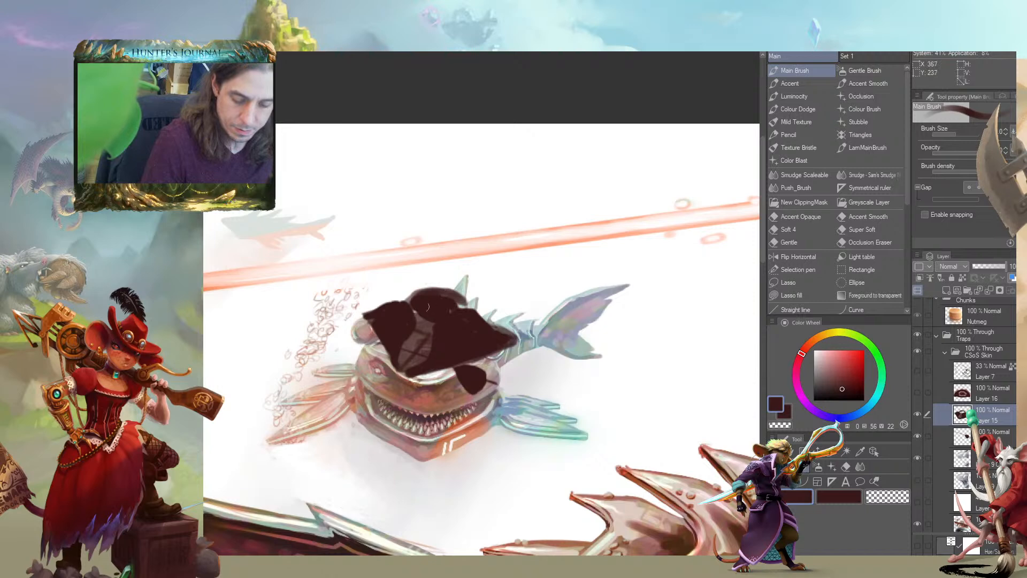
pyautogui.moveTo(291, 303); pyautogui.dragTo(440, 270)
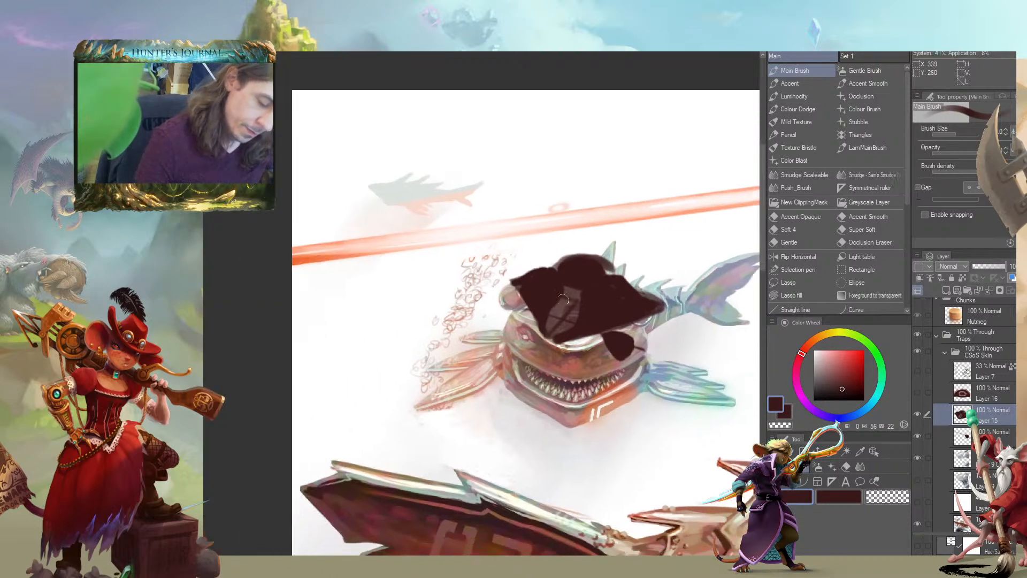
pyautogui.moveTo(567, 283)
pyautogui.mouseDown()
pyautogui.moveTo(551, 321)
pyautogui.moveTo(559, 330)
pyautogui.mouseUp()
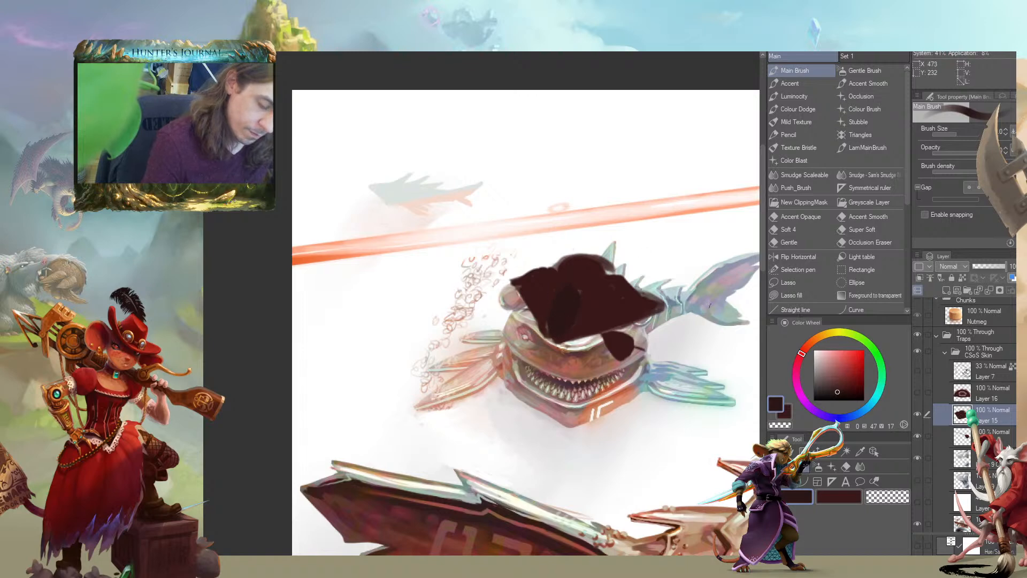
# Paint warm brown leather panels and folded edges onto the dark tricorn with a smaller Main Brush
pyautogui.keyDown('alt'); pyautogui.click(578, 363); pyautogui.keyUp('alt')
pyautogui.moveTo(577, 326)
pyautogui.mouseDown()
pyautogui.moveTo(601, 285)
pyautogui.moveTo(611, 283)
pyautogui.moveTo(603, 303)
pyautogui.moveTo(633, 308)
pyautogui.mouseUp()
pyautogui.moveTo(546, 272)
pyautogui.mouseDown()
pyautogui.moveTo(532, 297)
pyautogui.moveTo(549, 312)
pyautogui.moveTo(539, 347)
pyautogui.mouseUp()
pyautogui.press('[')
pyautogui.moveTo(552, 306)
pyautogui.mouseDown()
pyautogui.moveTo(537, 338)
pyautogui.moveTo(468, 344)
pyautogui.mouseUp()
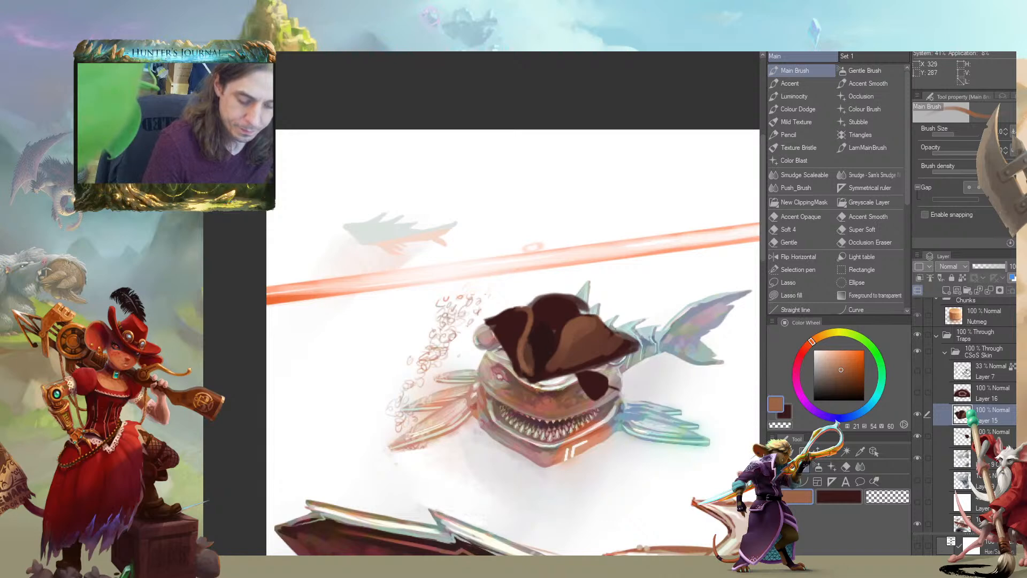
pyautogui.moveTo(530, 357); pyautogui.dragTo(484, 358)
pyautogui.moveTo(501, 317)
pyautogui.mouseDown()
pyautogui.moveTo(533, 309)
pyautogui.moveTo(499, 308)
pyautogui.moveTo(536, 306)
pyautogui.mouseUp()
pyautogui.moveTo(397, 284)
pyautogui.mouseDown()
pyautogui.moveTo(354, 276)
pyautogui.moveTo(434, 288)
pyautogui.moveTo(444, 244)
pyautogui.mouseUp()
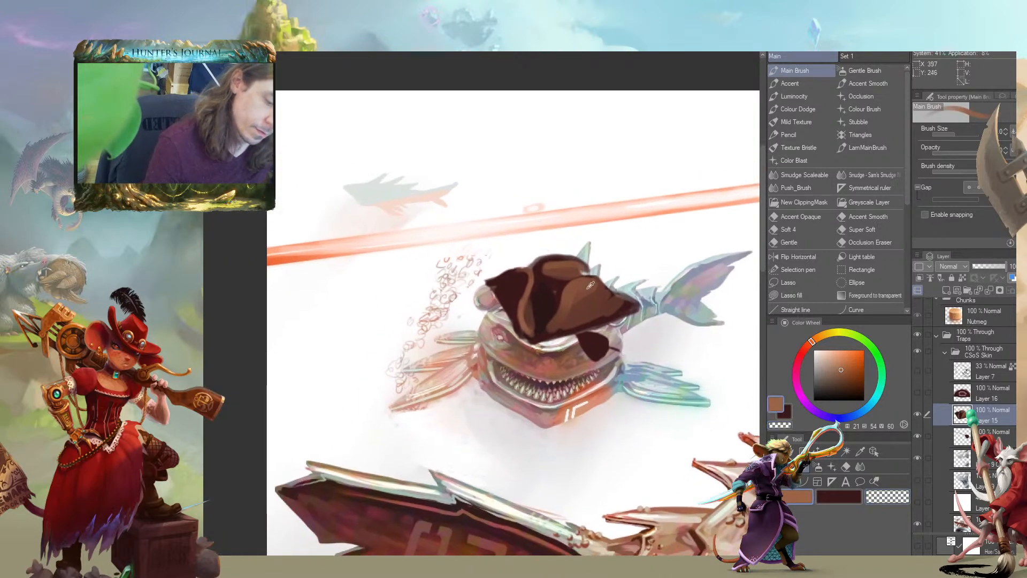
# Paint a pale beige round emblem with a dark toothed shark-jaw shape on the tricorn's front flap
pyautogui.click(820, 361)
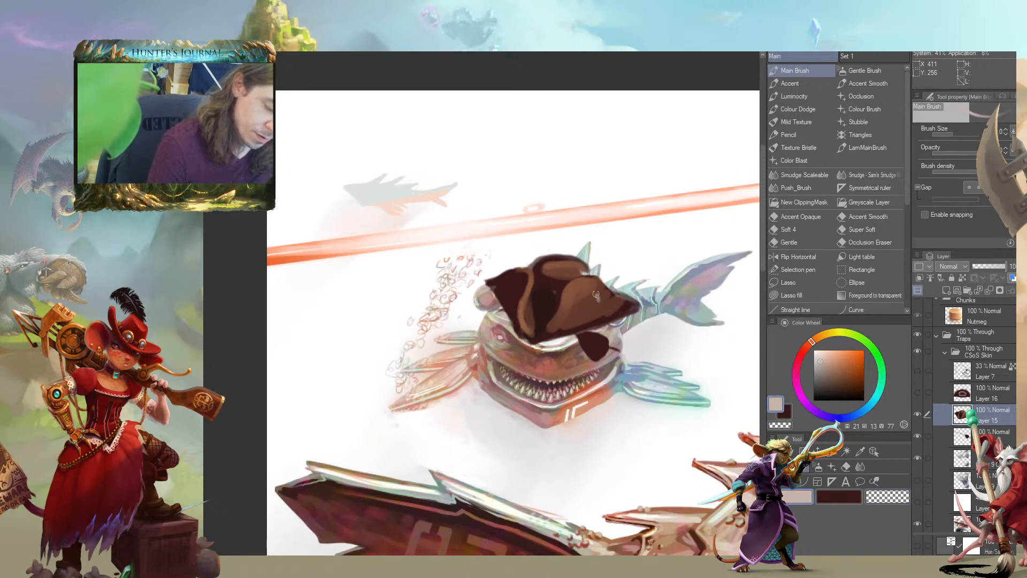
pyautogui.moveTo(578, 288); pyautogui.dragTo(592, 300)
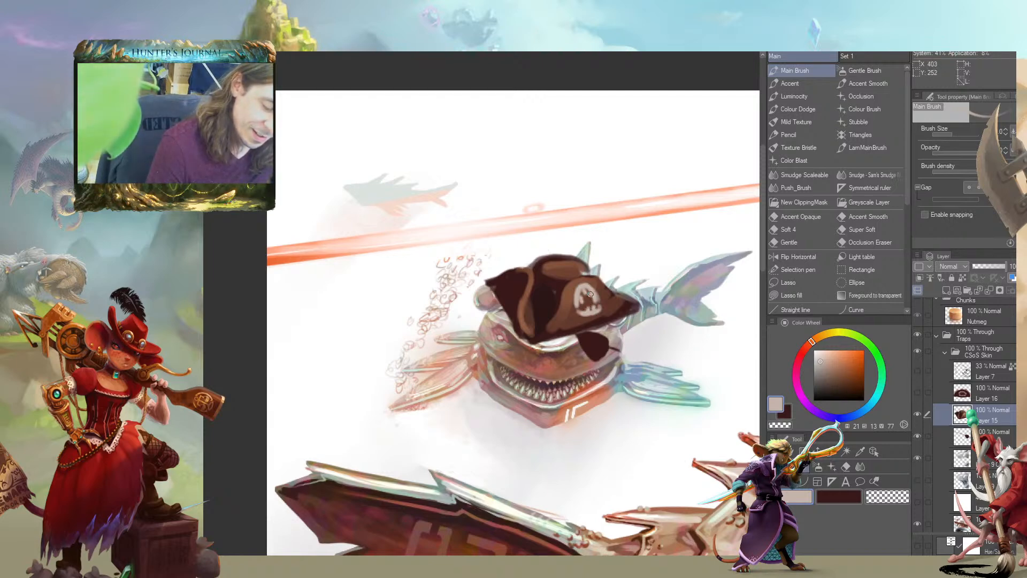
pyautogui.keyDown('alt'); pyautogui.click(592, 300); pyautogui.keyUp('alt')
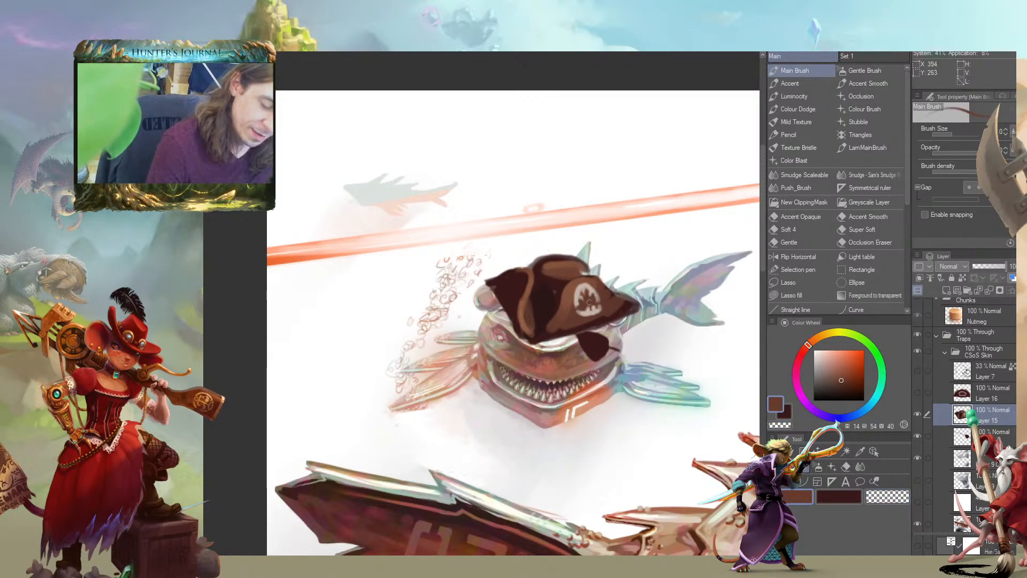
pyautogui.moveTo(417, 323); pyautogui.dragTo(347, 351)
pyautogui.keyDown('alt'); pyautogui.click(474, 326); pyautogui.keyUp('alt')
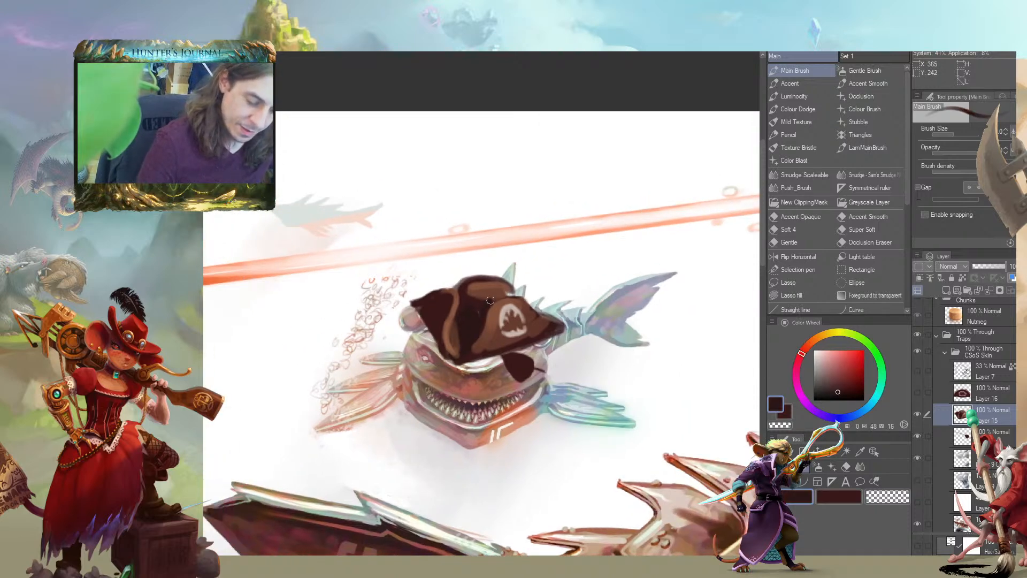
# Compare the domed hat and the tricorn in the full composition, and hide both hat layers
pyautogui.scroll(-4, 359, 348)
pyautogui.moveTo(235, 439); pyautogui.dragTo(370, 289)
pyautogui.scroll(5, 364, 327)
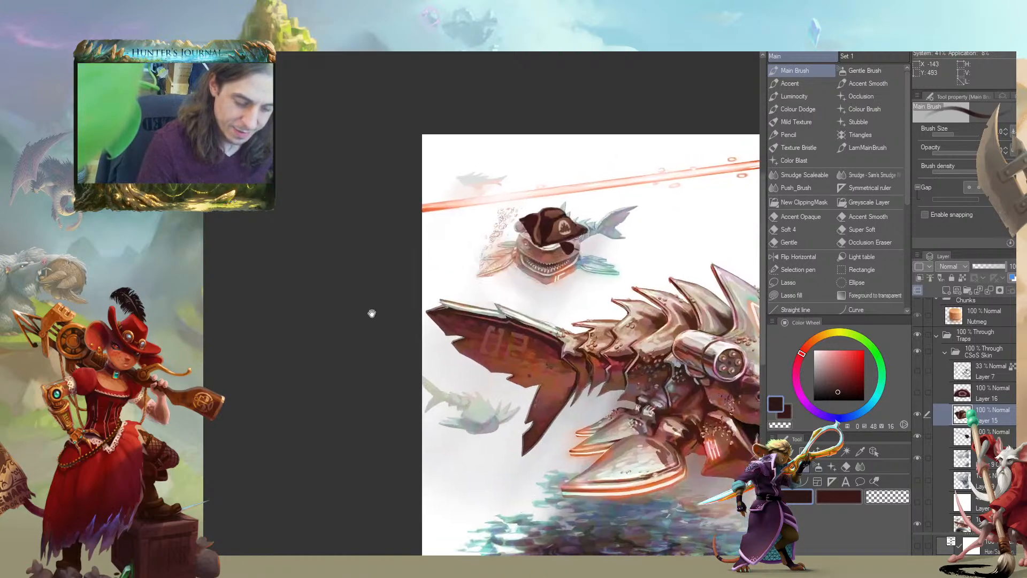
pyautogui.click(917, 392)
pyautogui.moveTo(378, 307)
pyautogui.mouseDown()
pyautogui.moveTo(310, 298)
pyautogui.moveTo(330, 361)
pyautogui.moveTo(297, 307)
pyautogui.moveTo(399, 307)
pyautogui.moveTo(378, 310)
pyautogui.mouseUp()
pyautogui.click(916, 396)
pyautogui.moveTo(355, 259); pyautogui.dragTo(353, 336)
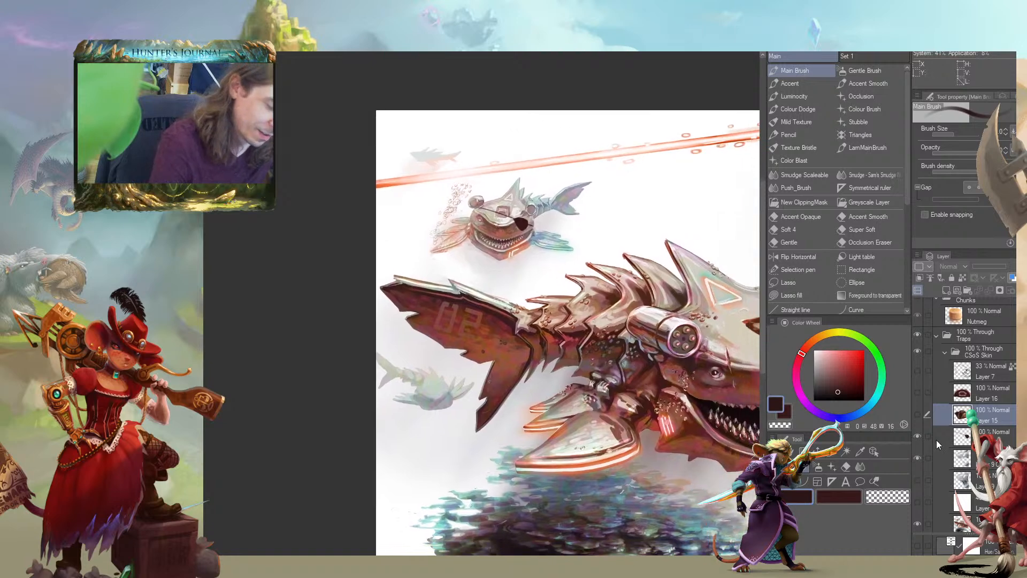
# Add a layer above the eyepatch layer and sketch an upright olive sword beside the small shark's covered eye
pyautogui.click(937, 437)
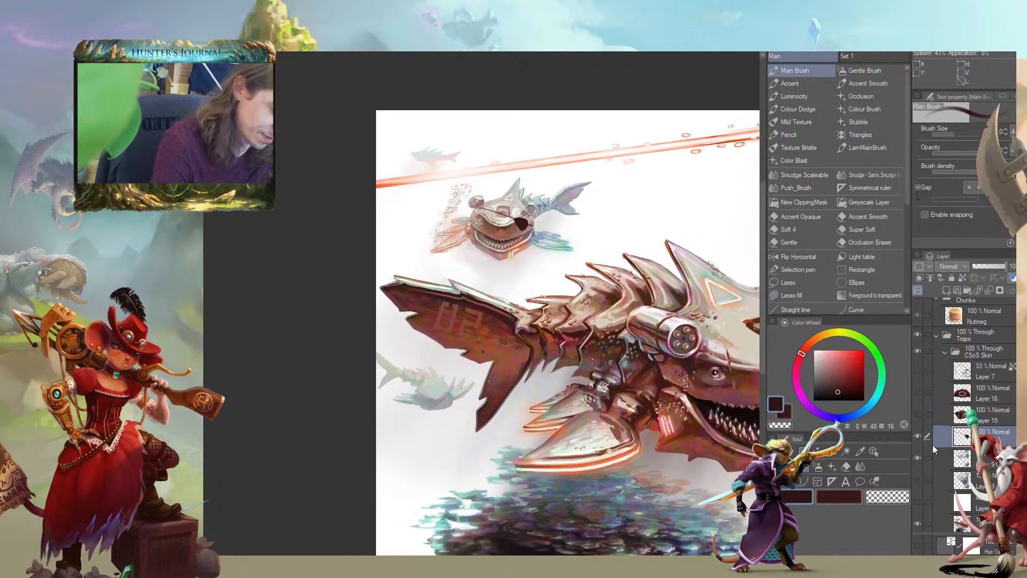
pyautogui.scroll(3, 319, 305)
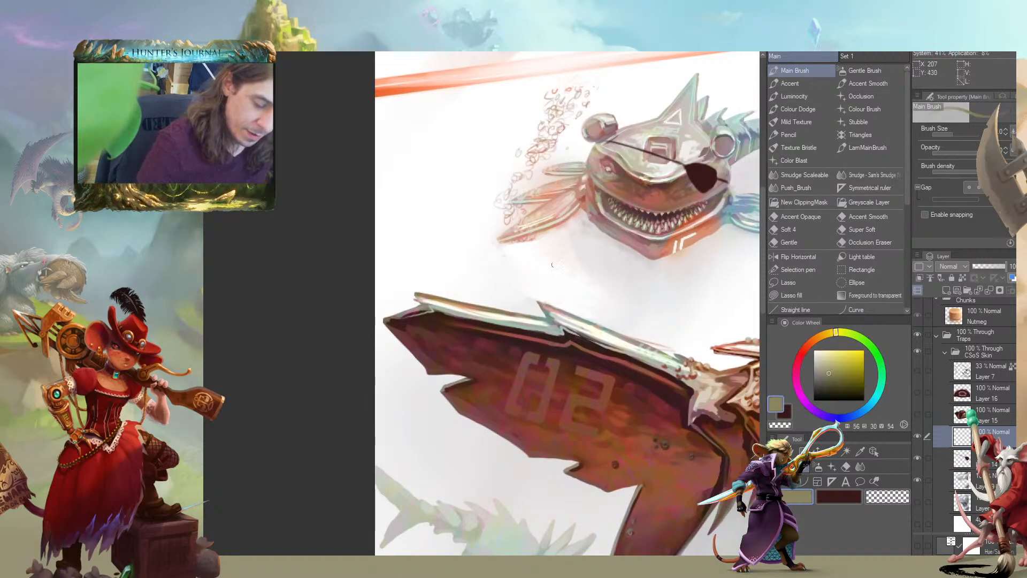
pyautogui.moveTo(541, 275); pyautogui.dragTo(369, 259)
pyautogui.moveTo(320, 220)
pyautogui.mouseDown()
pyautogui.moveTo(399, 243)
pyautogui.moveTo(401, 229)
pyautogui.moveTo(318, 216)
pyautogui.moveTo(399, 262)
pyautogui.moveTo(412, 306)
pyautogui.mouseUp()
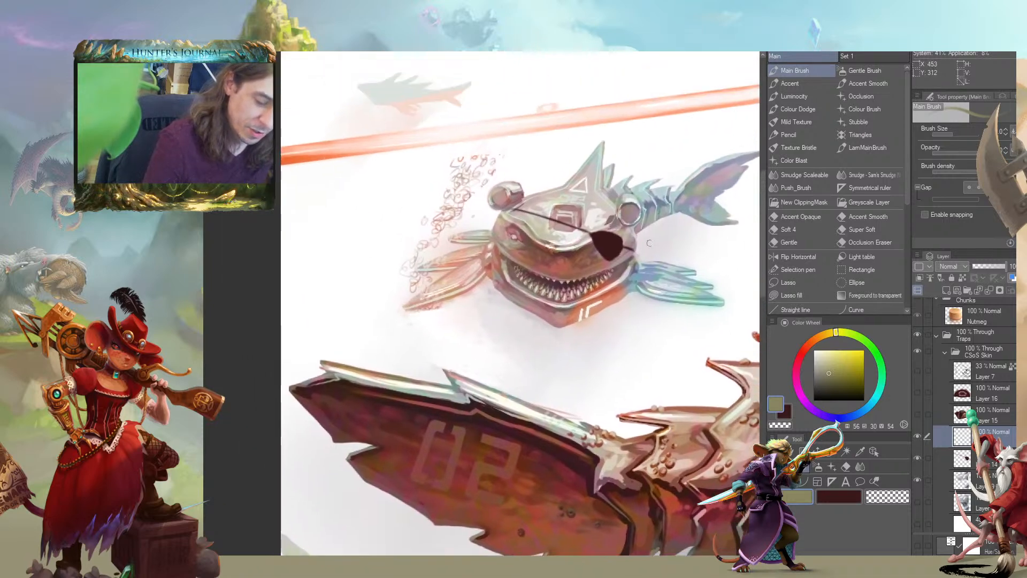
pyautogui.moveTo(457, 187); pyautogui.dragTo(465, 191)
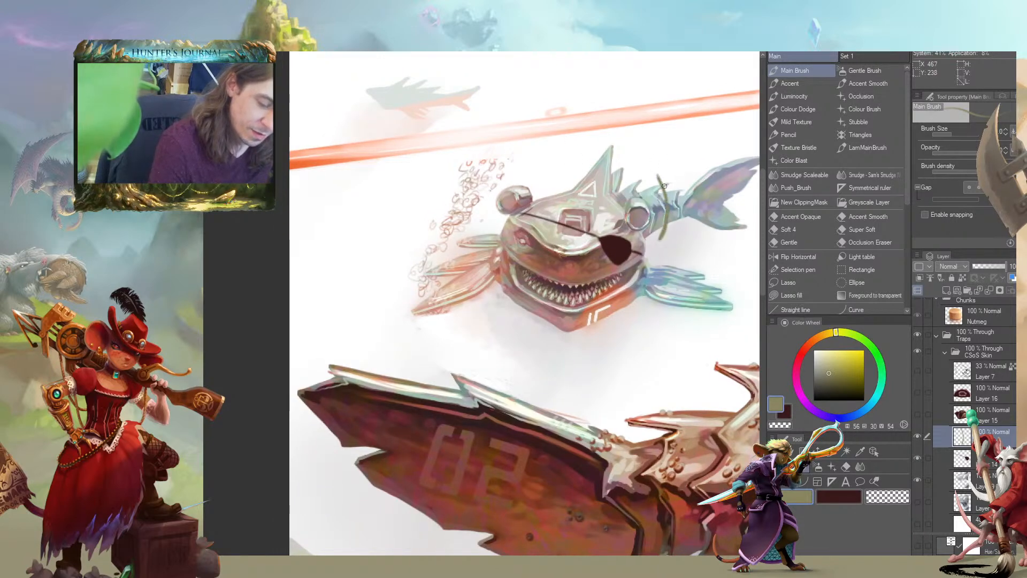
pyautogui.keyDown('alt'); pyautogui.click(662, 226); pyautogui.keyUp('alt')
pyautogui.moveTo(658, 176)
pyautogui.mouseDown()
pyautogui.moveTo(668, 206)
pyautogui.moveTo(650, 245)
pyautogui.mouseUp()
pyautogui.moveTo(658, 177)
pyautogui.mouseDown()
pyautogui.moveTo(670, 220)
pyautogui.moveTo(662, 240)
pyautogui.mouseUp()
pyautogui.moveTo(672, 213); pyautogui.dragTo(656, 246)
# Carve the sword sketch into a curved, brown-grey cutlass blade with a short grip
pyautogui.press('c')
pyautogui.moveTo(651, 170)
pyautogui.mouseDown()
pyautogui.moveTo(655, 256)
pyautogui.moveTo(653, 242)
pyautogui.moveTo(624, 264)
pyautogui.moveTo(565, 273)
pyautogui.mouseUp()
pyautogui.press('c')
pyautogui.press('c')
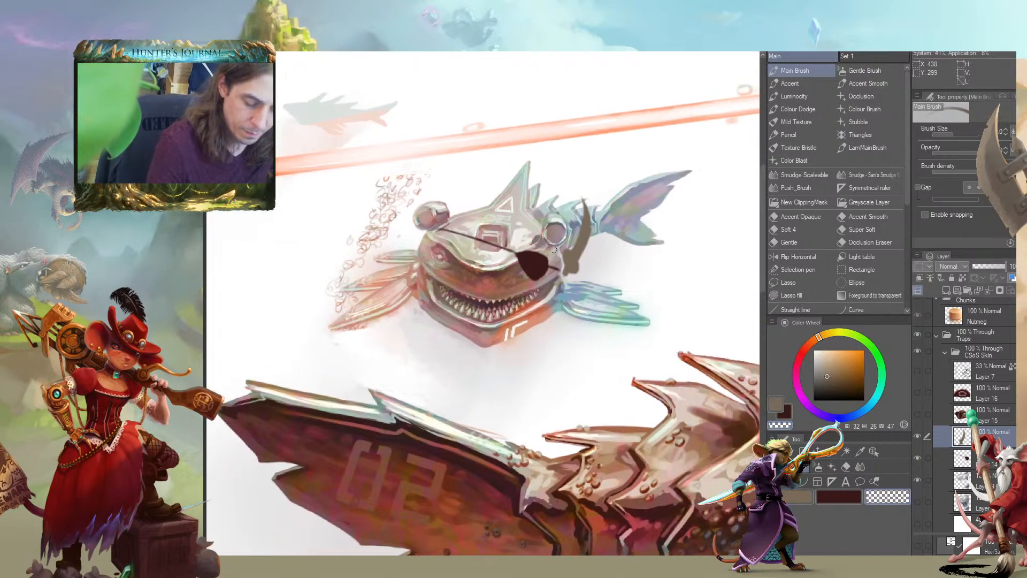
# Shade the cutlass's hilt and blade in dark brown and add peach accents
pyautogui.keyDown('alt'); pyautogui.click(542, 259); pyautogui.keyUp('alt')
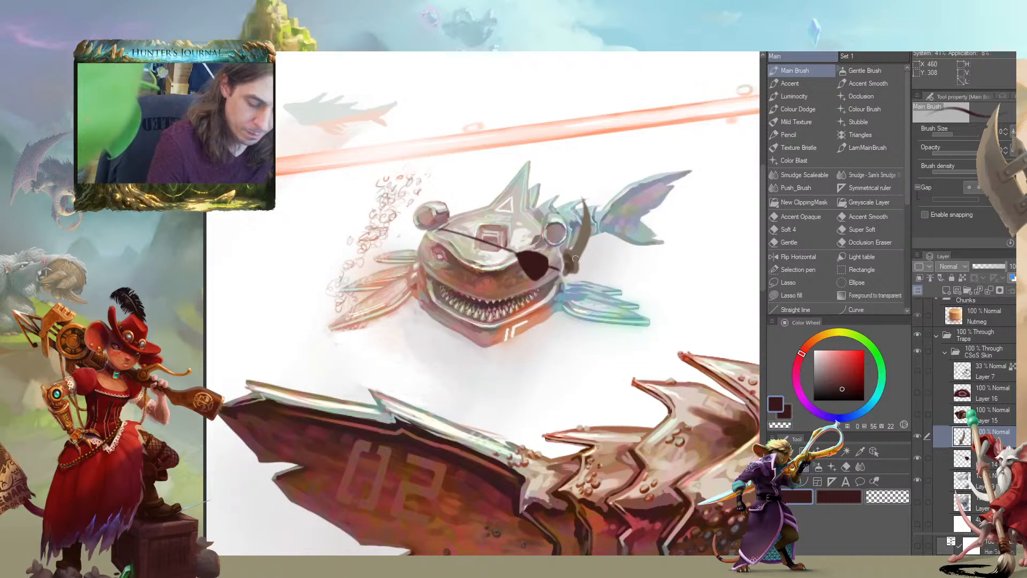
pyautogui.moveTo(485, 186); pyautogui.dragTo(474, 174)
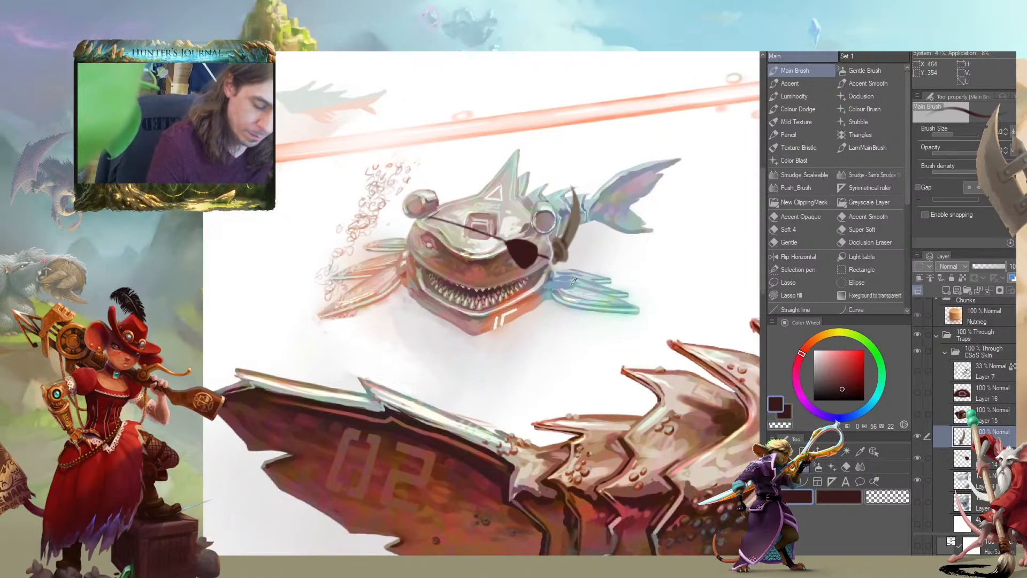
pyautogui.keyDown('alt'); pyautogui.click(575, 303); pyautogui.keyUp('alt')
pyautogui.keyDown('alt'); pyautogui.click(523, 304); pyautogui.keyUp('alt')
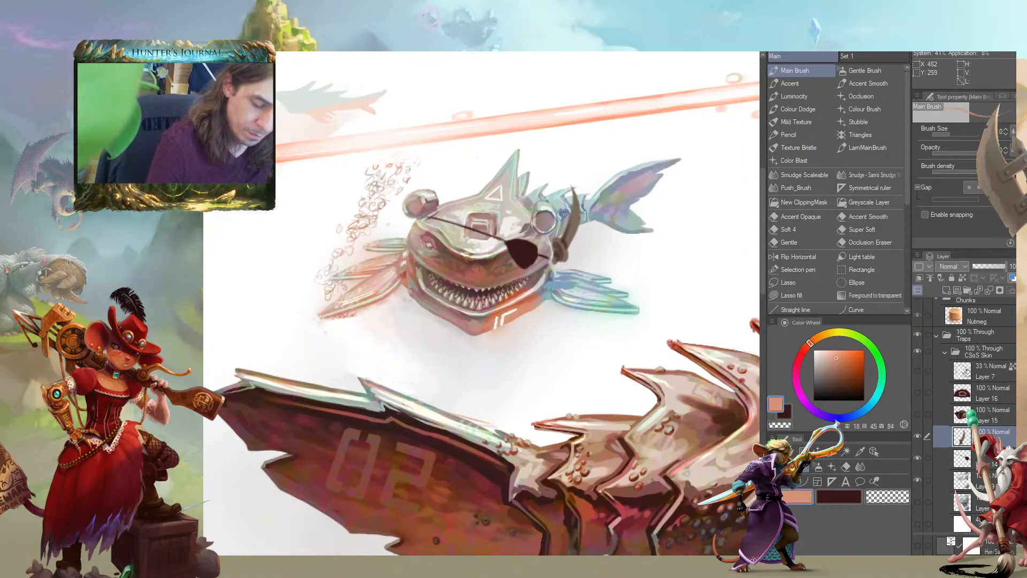
pyautogui.moveTo(298, 310); pyautogui.dragTo(370, 316)
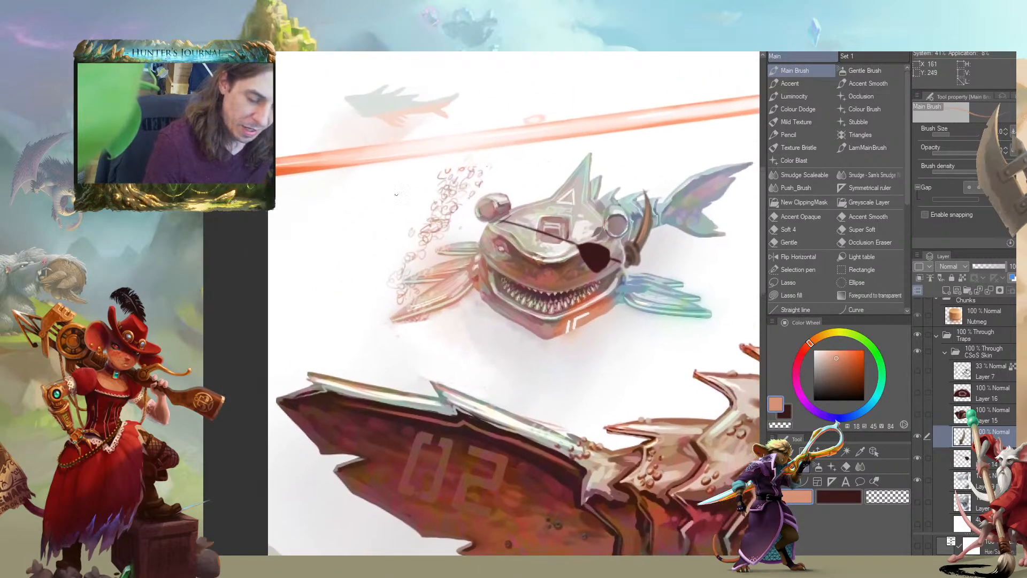
pyautogui.moveTo(413, 186); pyautogui.dragTo(433, 235)
# Try painting a dark brown round object with a looped handle below the small shark's orange fin
pyautogui.keyDown('alt'); pyautogui.click(581, 281); pyautogui.keyUp('alt')
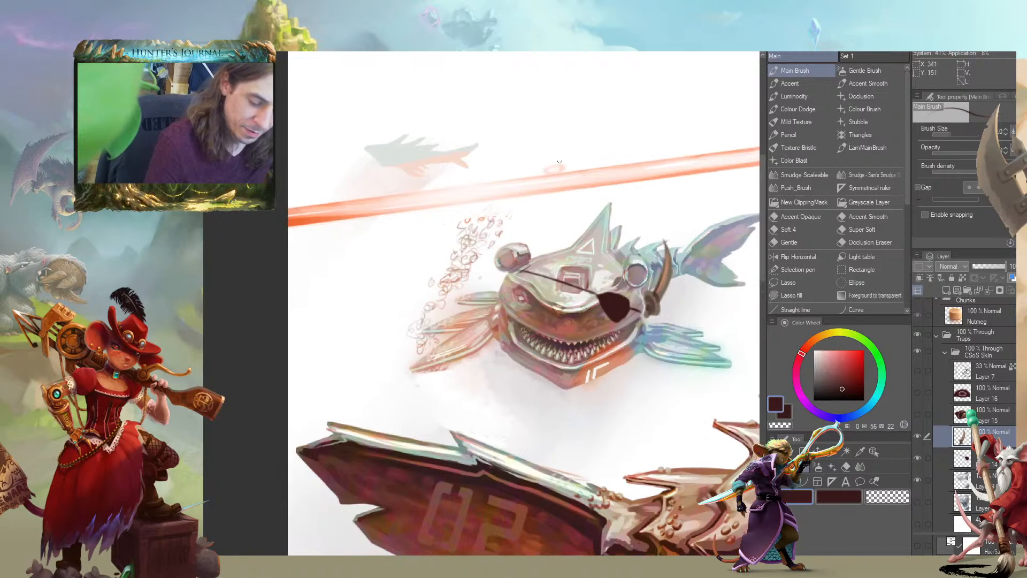
pyautogui.moveTo(426, 350)
pyautogui.mouseDown()
pyautogui.moveTo(405, 300)
pyautogui.moveTo(493, 267)
pyautogui.moveTo(482, 289)
pyautogui.moveTo(498, 303)
pyautogui.moveTo(488, 297)
pyautogui.moveTo(508, 266)
pyautogui.moveTo(485, 259)
pyautogui.moveTo(538, 247)
pyautogui.mouseUp()
pyautogui.moveTo(535, 301)
pyautogui.mouseDown()
pyautogui.moveTo(549, 272)
pyautogui.moveTo(534, 299)
pyautogui.moveTo(514, 306)
pyautogui.mouseUp()
pyautogui.press('c')
pyautogui.moveTo(523, 189); pyautogui.dragTo(357, 259)
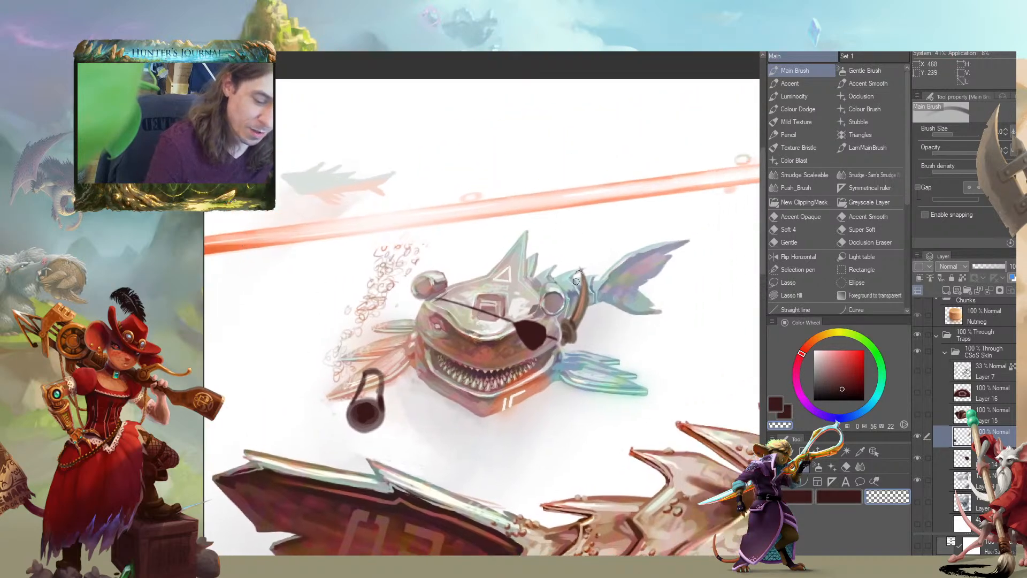
# Darken the cutlass blade's back, paint a pale pinkish-white cutting edge, and trim its tip
pyautogui.keyDown('alt'); pyautogui.click(572, 314); pyautogui.keyUp('alt')
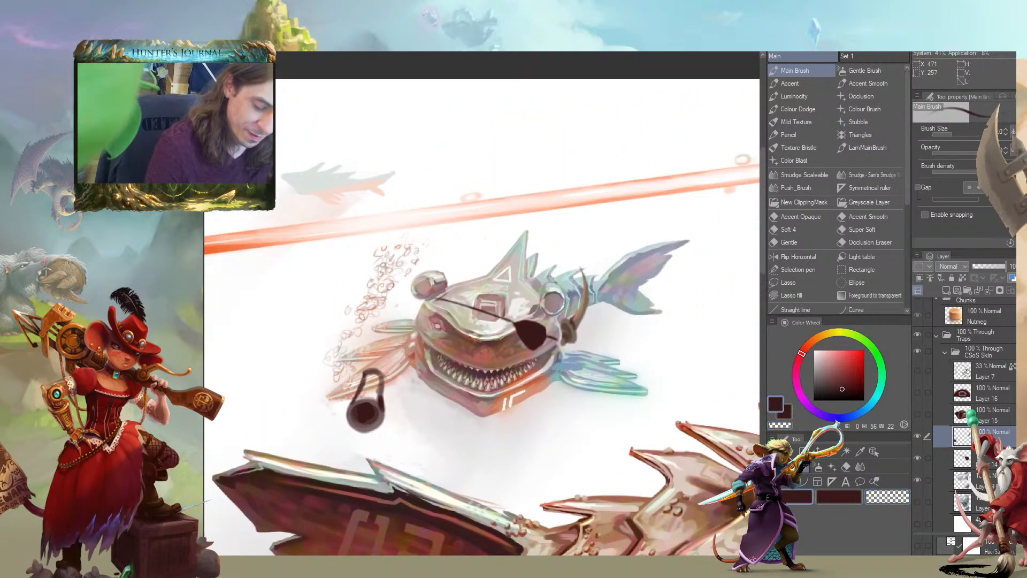
pyautogui.keyDown('alt'); pyautogui.click(578, 291); pyautogui.keyUp('alt')
pyautogui.keyDown('alt'); pyautogui.click(579, 297); pyautogui.keyUp('alt')
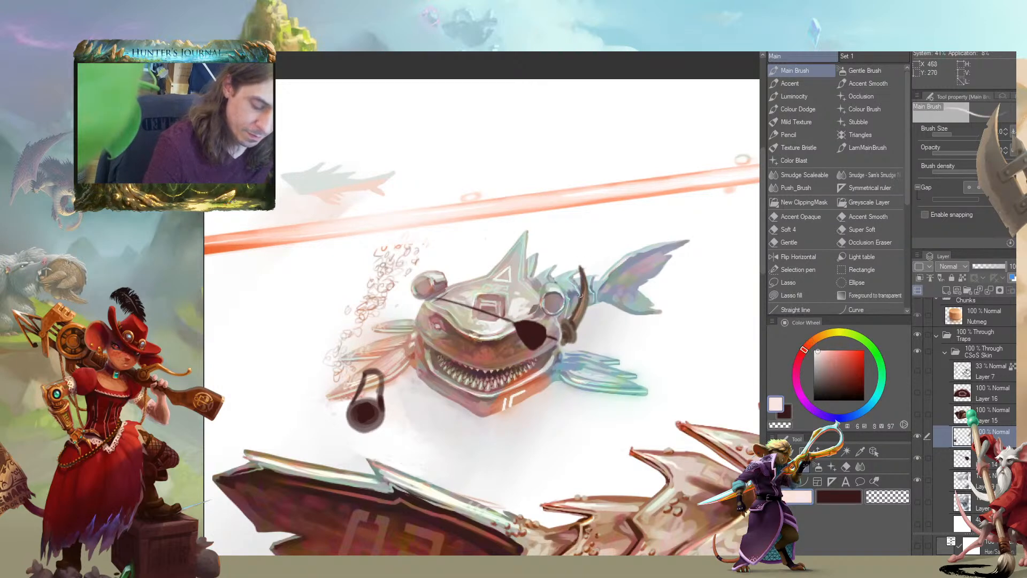
pyautogui.moveTo(402, 239); pyautogui.dragTo(394, 207)
pyautogui.moveTo(278, 264); pyautogui.dragTo(342, 323)
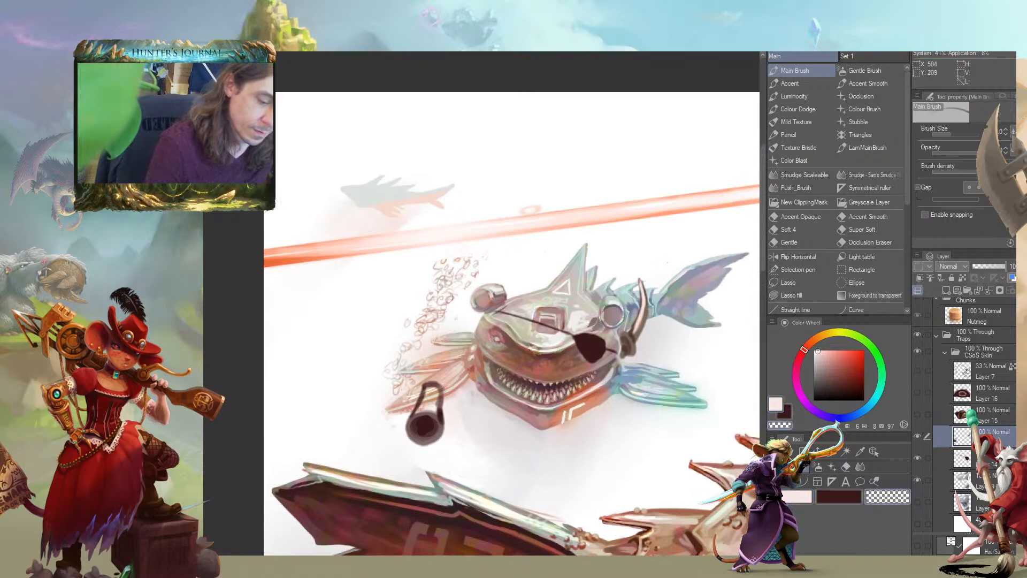
pyautogui.moveTo(636, 278); pyautogui.dragTo(645, 295)
# Erase the dark looped object below the small shark's orange fin
pyautogui.moveTo(532, 245); pyautogui.dragTo(491, 182)
pyautogui.scroll(-3, 260, 400)
pyautogui.moveTo(258, 391)
pyautogui.mouseDown()
pyautogui.moveTo(411, 331)
pyautogui.moveTo(460, 290)
pyautogui.moveTo(454, 277)
pyautogui.moveTo(403, 311)
pyautogui.mouseUp()
pyautogui.scroll(2, 460, 268)
pyautogui.press(']')
pyautogui.moveTo(520, 349)
pyautogui.mouseDown()
pyautogui.moveTo(521, 378)
pyautogui.moveTo(506, 369)
pyautogui.moveTo(499, 383)
pyautogui.mouseUp()
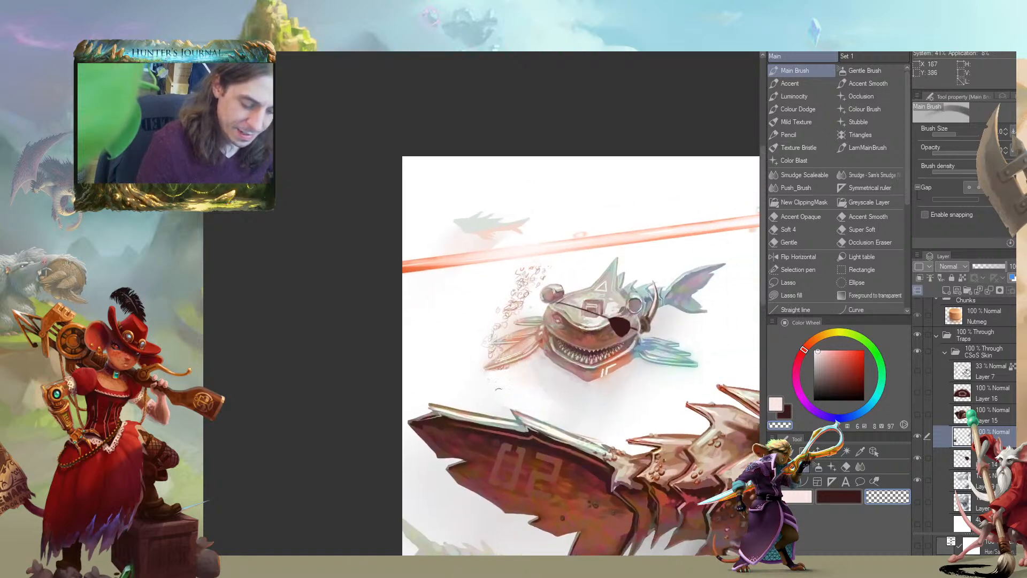
# Examine the small shark's eyepatch and cutlass up close and within the wider composition
pyautogui.moveTo(433, 342); pyautogui.dragTo(397, 287)
pyautogui.moveTo(581, 170); pyautogui.dragTo(565, 274)
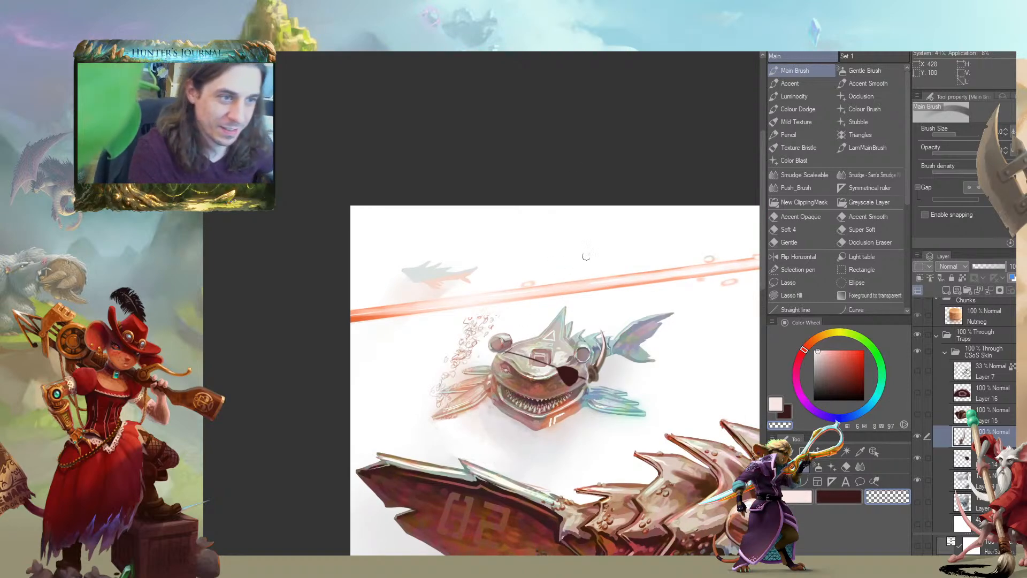
pyautogui.moveTo(410, 362); pyautogui.dragTo(380, 289)
pyautogui.moveTo(461, 335)
pyautogui.mouseDown()
pyautogui.moveTo(329, 245)
pyautogui.moveTo(300, 276)
pyautogui.moveTo(346, 323)
pyautogui.mouseUp()
pyautogui.scroll(1, 414, 279)
pyautogui.press('c')
pyautogui.moveTo(466, 273); pyautogui.dragTo(469, 228)
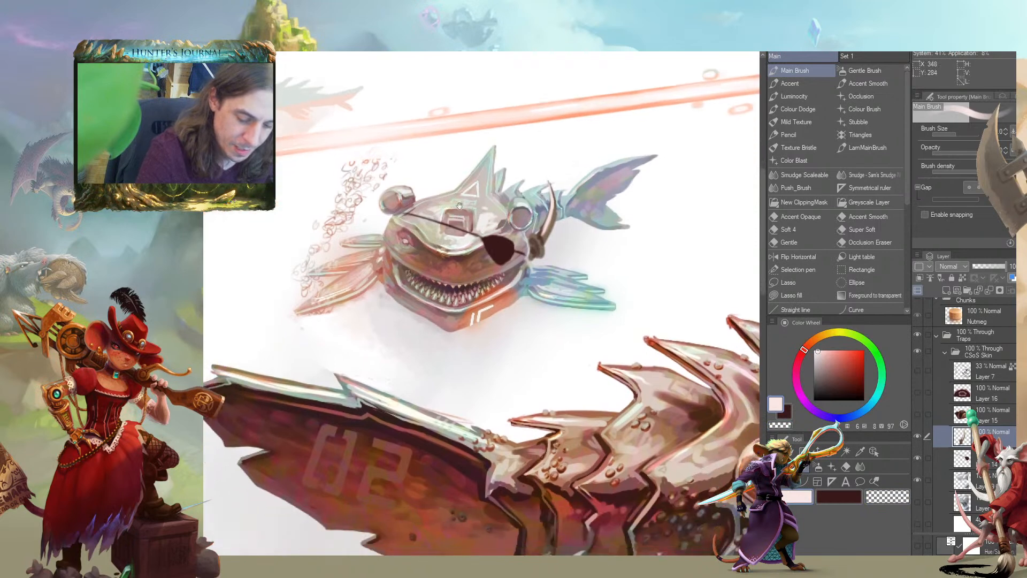
pyautogui.press('c')
pyautogui.moveTo(408, 219); pyautogui.dragTo(439, 209)
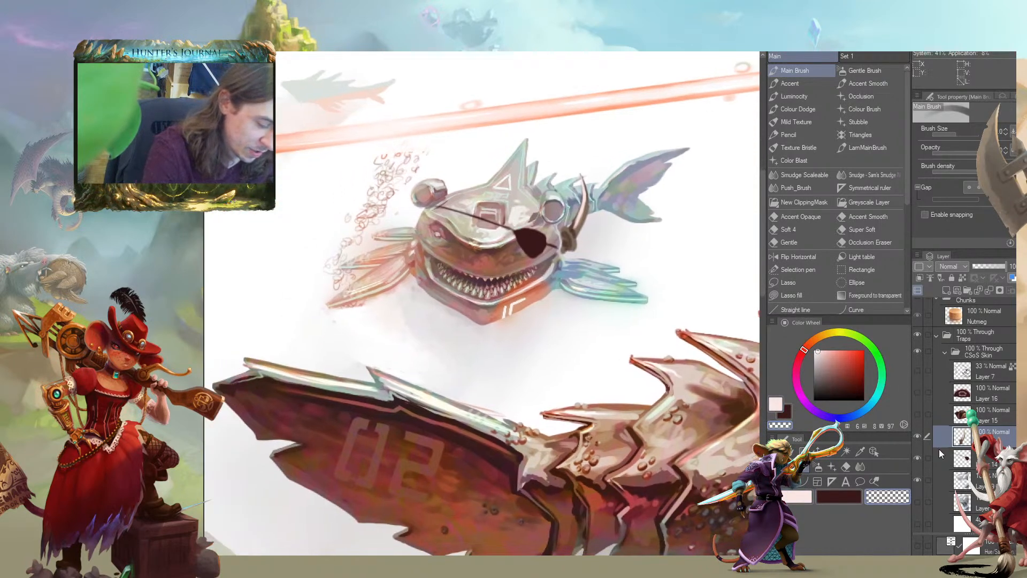
# On Layer 13 Copy, erase the lower part of the small shark's orange fin
pyautogui.scroll(-5, 977, 391)
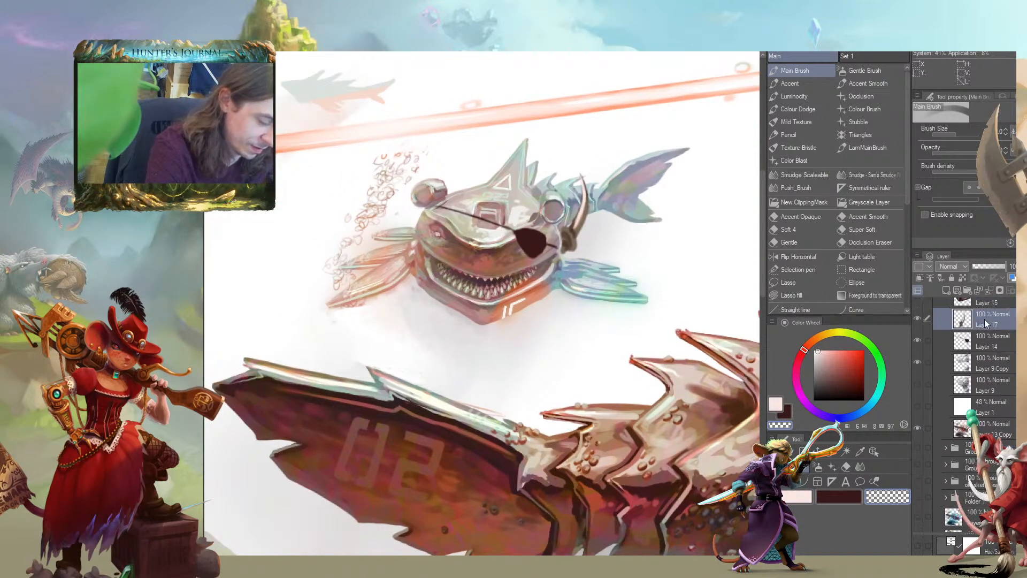
pyautogui.click(943, 425)
pyautogui.moveTo(559, 282); pyautogui.dragTo(463, 302)
pyautogui.press(']')
pyautogui.press(']')
pyautogui.moveTo(271, 302)
pyautogui.mouseDown()
pyautogui.moveTo(308, 252)
pyautogui.moveTo(298, 310)
pyautogui.moveTo(318, 321)
pyautogui.moveTo(314, 302)
pyautogui.moveTo(385, 280)
pyautogui.mouseUp()
pyautogui.moveTo(240, 260); pyautogui.dragTo(231, 258)
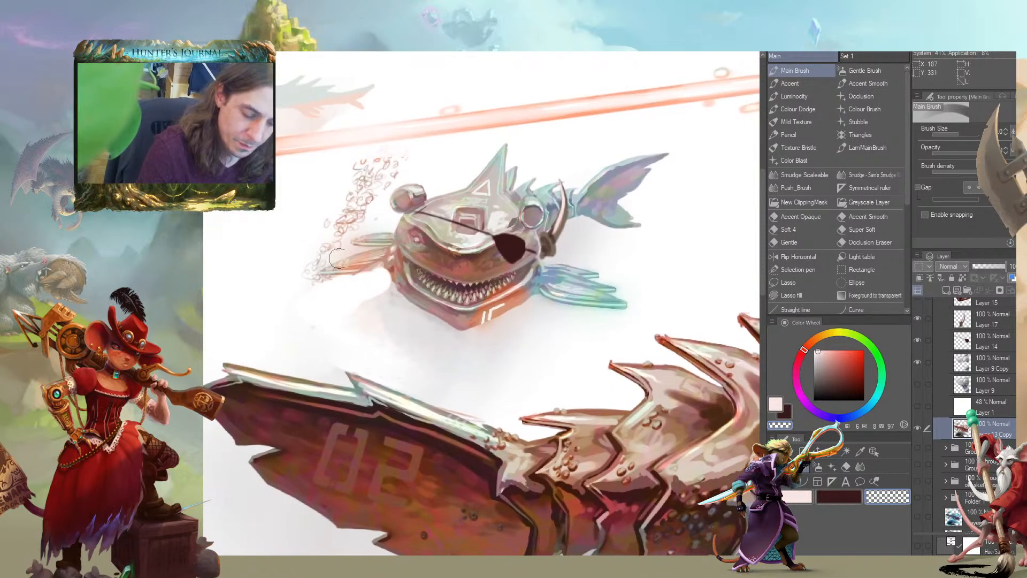
pyautogui.hotkey('ctrl', 'z')
pyautogui.moveTo(628, 305); pyautogui.dragTo(538, 289)
pyautogui.moveTo(237, 207)
pyautogui.mouseDown()
pyautogui.moveTo(280, 220)
pyautogui.moveTo(380, 221)
pyautogui.mouseUp()
pyautogui.hotkey('ctrl', 'z')
pyautogui.moveTo(511, 287)
pyautogui.mouseDown()
pyautogui.moveTo(458, 319)
pyautogui.moveTo(485, 310)
pyautogui.moveTo(463, 298)
pyautogui.moveTo(487, 298)
pyautogui.mouseUp()
# Paint a rounded reddish-brown stump at the base of the small shark's trimmed orange fin
pyautogui.moveTo(516, 262); pyautogui.dragTo(536, 260)
pyautogui.keyDown('alt'); pyautogui.click(586, 247); pyautogui.keyUp('alt')
pyautogui.press('[')
pyautogui.press('[')
pyautogui.press('[')
pyautogui.moveTo(480, 223); pyautogui.dragTo(495, 226)
pyautogui.keyDown('alt'); pyautogui.click(563, 271); pyautogui.keyUp('alt')
pyautogui.press(']')
pyautogui.moveTo(560, 273)
pyautogui.mouseDown()
pyautogui.moveTo(554, 267)
pyautogui.moveTo(562, 272)
pyautogui.mouseUp()
pyautogui.moveTo(527, 236); pyautogui.dragTo(519, 254)
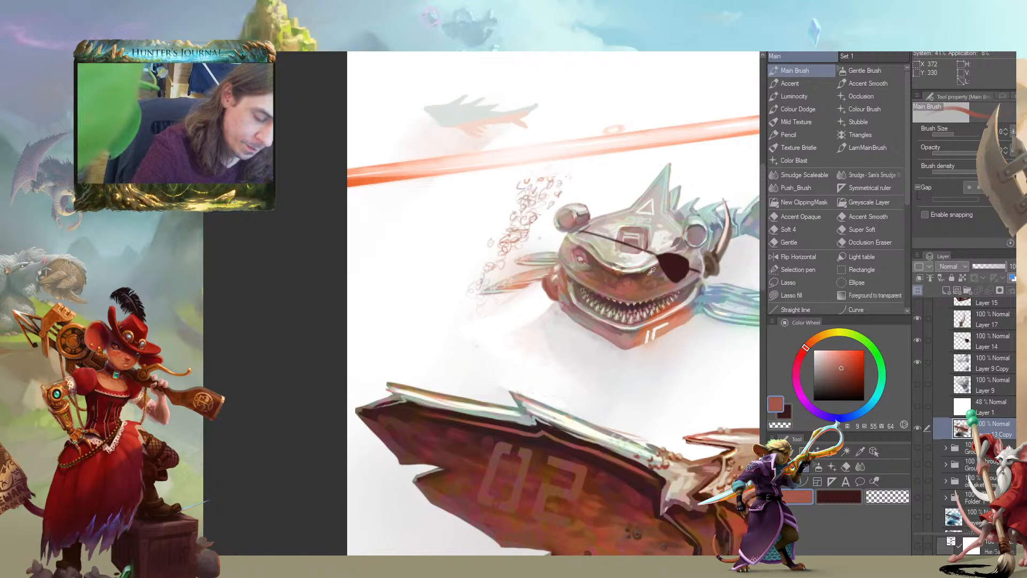
# Outline a long tapered peg leg extending from the reddish stump and fill it with brown
pyautogui.keyDown('alt'); pyautogui.click(651, 272); pyautogui.keyUp('alt')
pyautogui.moveTo(546, 299)
pyautogui.mouseDown()
pyautogui.moveTo(490, 328)
pyautogui.moveTo(541, 289)
pyautogui.moveTo(478, 330)
pyautogui.moveTo(543, 299)
pyautogui.mouseUp()
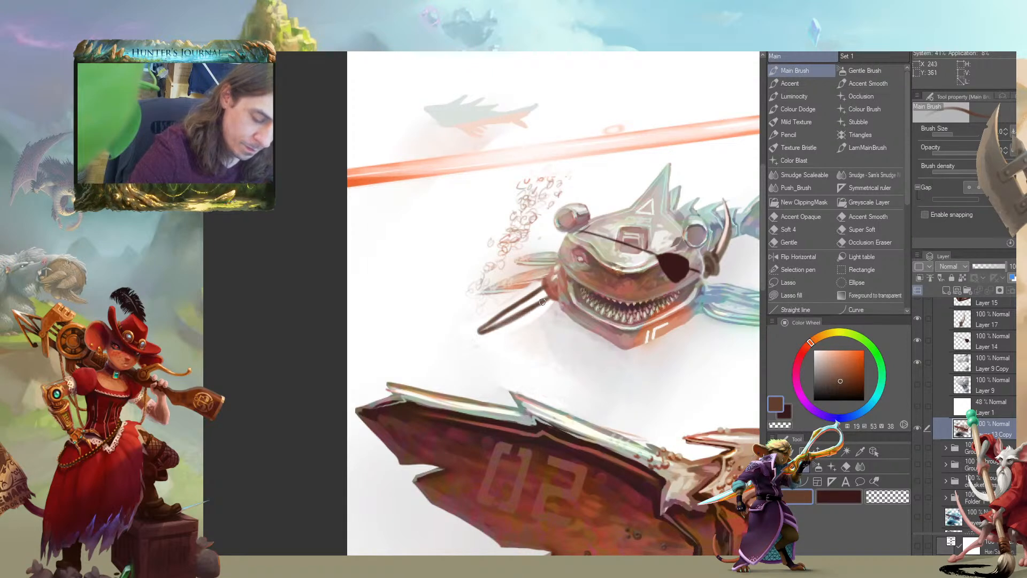
pyautogui.moveTo(494, 323); pyautogui.dragTo(538, 295)
pyautogui.moveTo(483, 330)
pyautogui.mouseDown()
pyautogui.moveTo(542, 295)
pyautogui.moveTo(516, 292)
pyautogui.moveTo(559, 308)
pyautogui.mouseUp()
pyautogui.keyDown('alt'); pyautogui.click(559, 293); pyautogui.keyUp('alt')
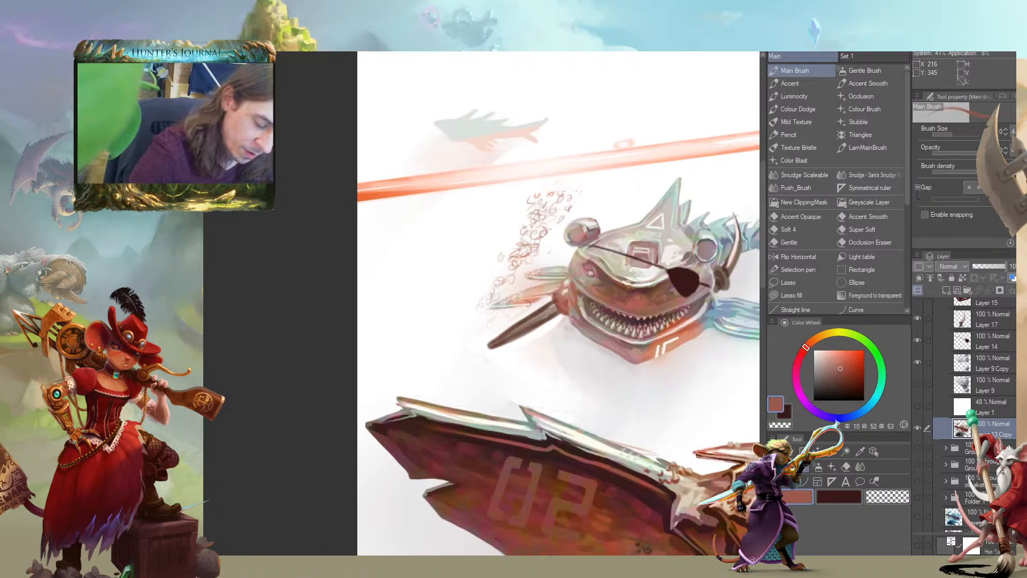
pyautogui.moveTo(500, 291); pyautogui.dragTo(369, 286)
pyautogui.keyDown('alt'); pyautogui.click(474, 273); pyautogui.keyUp('alt')
pyautogui.moveTo(474, 274); pyautogui.dragTo(644, 269)
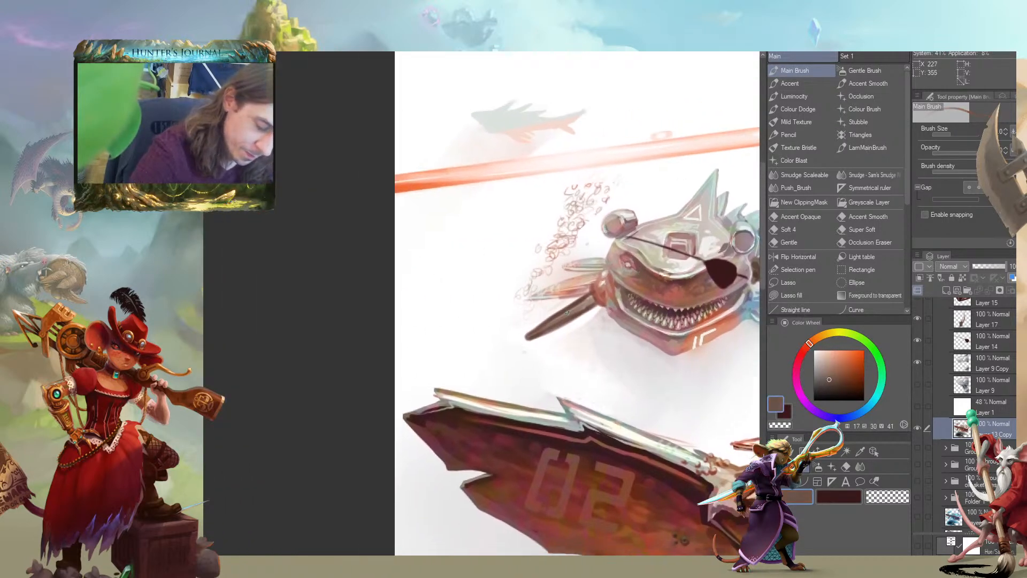
# Shade the peg leg with brown tones and add warm salmon light where it meets the stump
pyautogui.keyDown('alt'); pyautogui.click(603, 288); pyautogui.keyUp('alt')
pyautogui.keyDown('alt'); pyautogui.click(724, 325); pyautogui.keyUp('alt')
pyautogui.moveTo(591, 296)
pyautogui.mouseDown()
pyautogui.moveTo(536, 329)
pyautogui.moveTo(578, 312)
pyautogui.moveTo(548, 328)
pyautogui.moveTo(577, 301)
pyautogui.moveTo(542, 323)
pyautogui.mouseUp()
pyautogui.keyDown('alt'); pyautogui.click(594, 302); pyautogui.keyUp('alt')
pyautogui.moveTo(544, 322); pyautogui.dragTo(514, 340)
pyautogui.moveTo(565, 312); pyautogui.dragTo(500, 335)
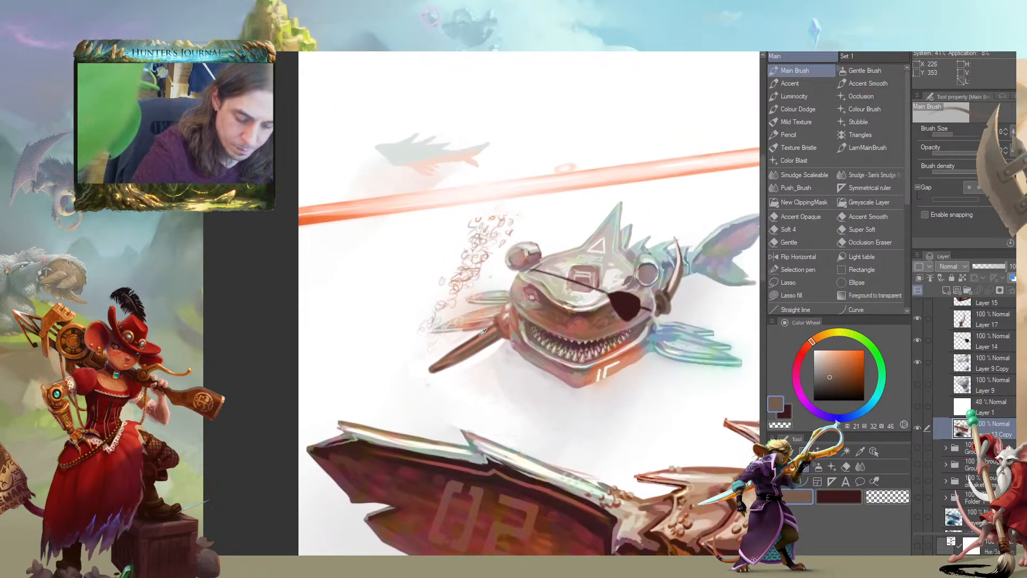
pyautogui.keyDown('alt'); pyautogui.click(483, 335); pyautogui.keyUp('alt')
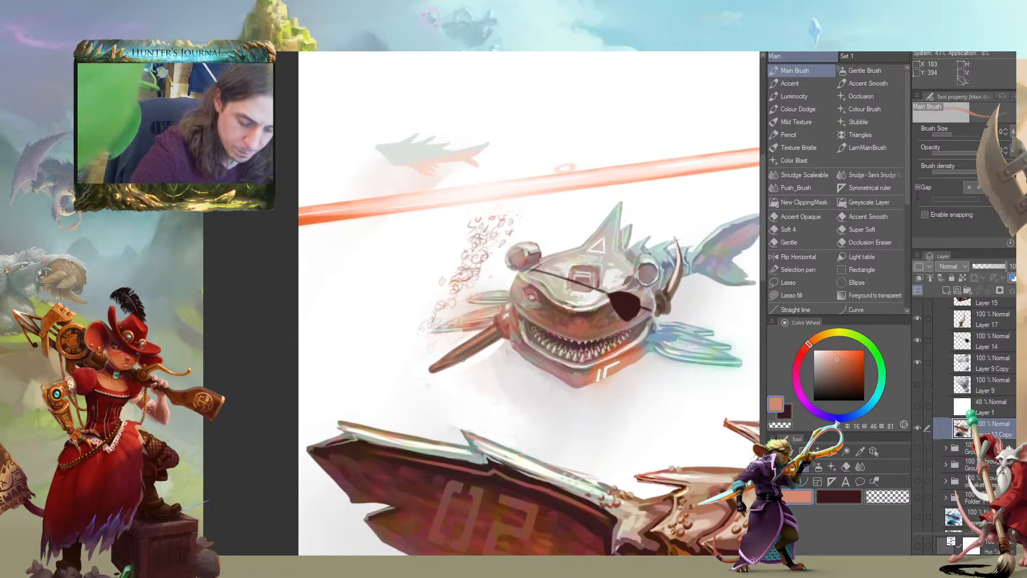
pyautogui.moveTo(488, 341); pyautogui.dragTo(492, 340)
pyautogui.keyDown('alt'); pyautogui.click(672, 334); pyautogui.keyUp('alt')
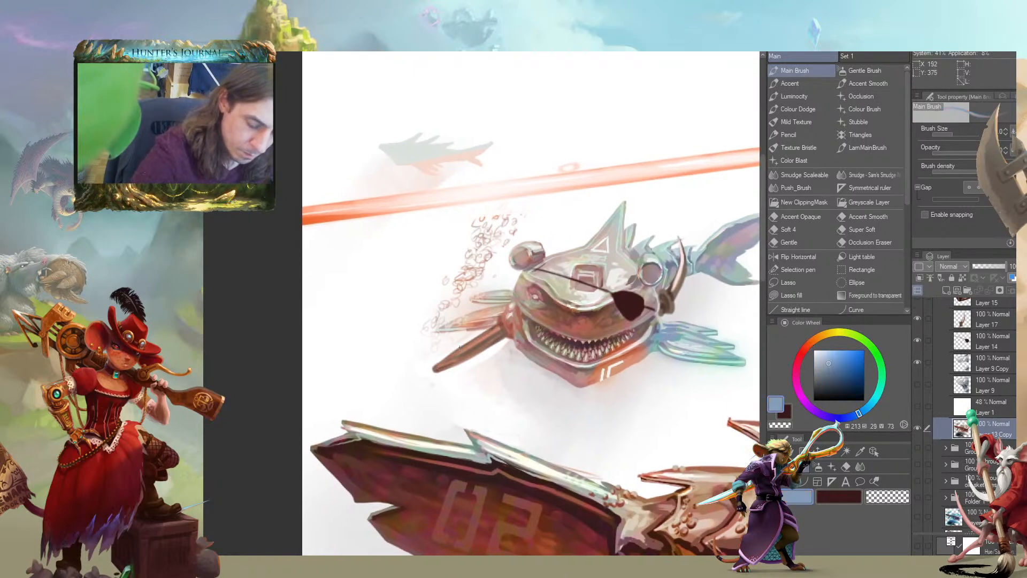
pyautogui.moveTo(418, 302)
pyautogui.mouseDown()
pyautogui.moveTo(383, 268)
pyautogui.moveTo(348, 327)
pyautogui.moveTo(360, 346)
pyautogui.moveTo(425, 359)
pyautogui.mouseUp()
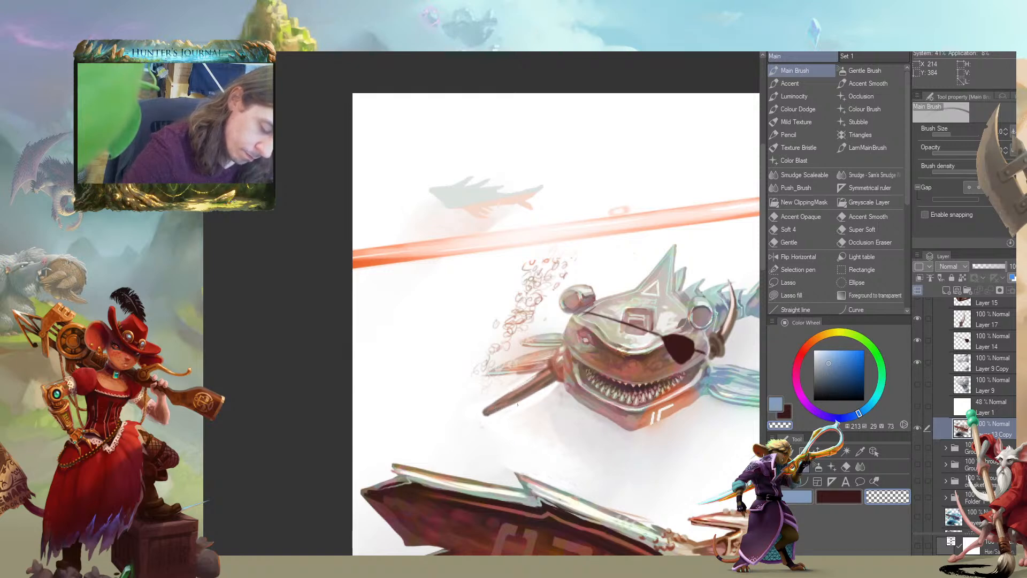
# Refine the peg leg with dark maroon shadows and lighter brown streaks along its length
pyautogui.keyDown('alt'); pyautogui.click(565, 366); pyautogui.keyUp('alt')
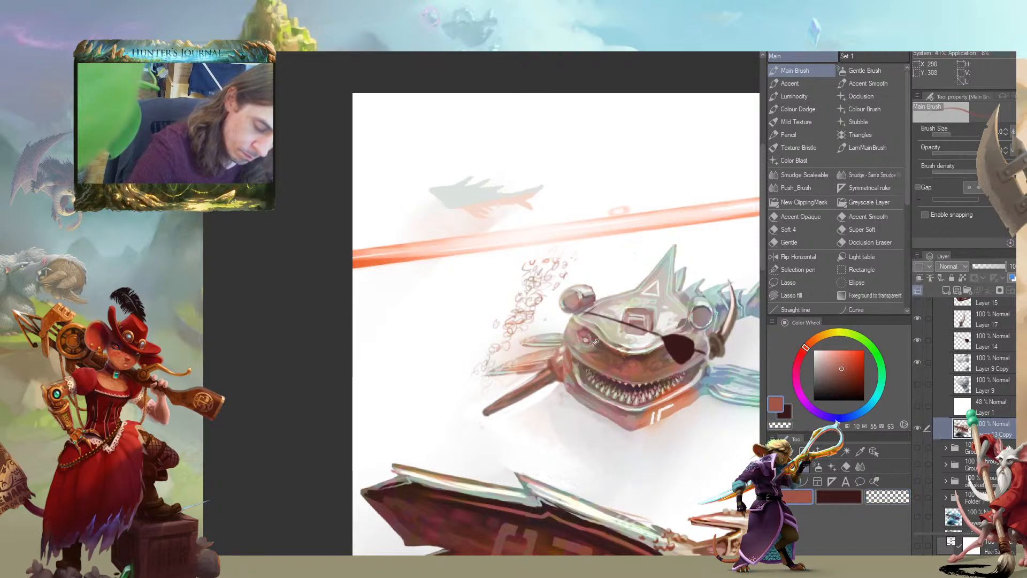
pyautogui.keyDown('alt'); pyautogui.click(629, 364); pyautogui.keyUp('alt')
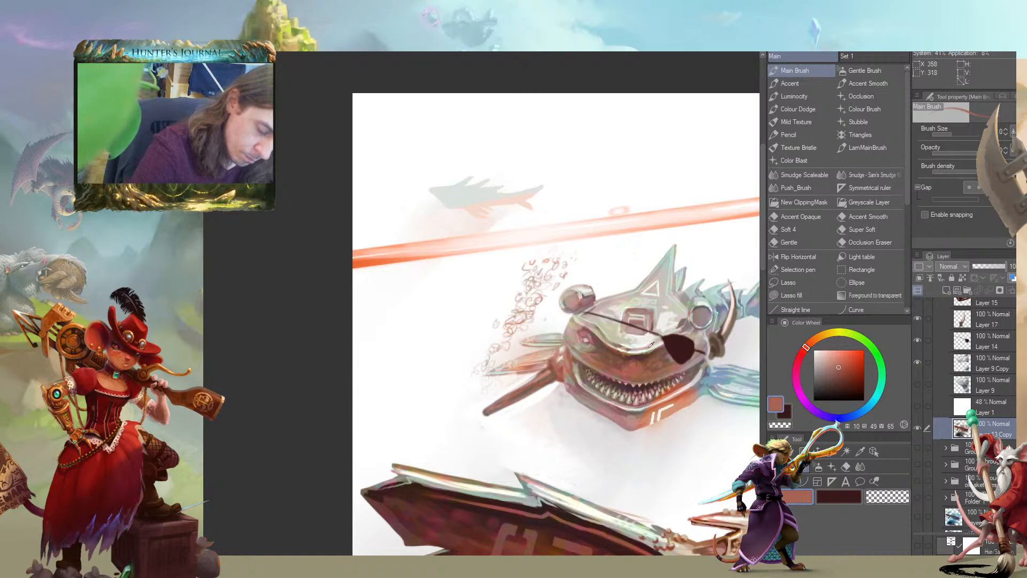
pyautogui.keyDown('alt'); pyautogui.click(679, 344); pyautogui.keyUp('alt')
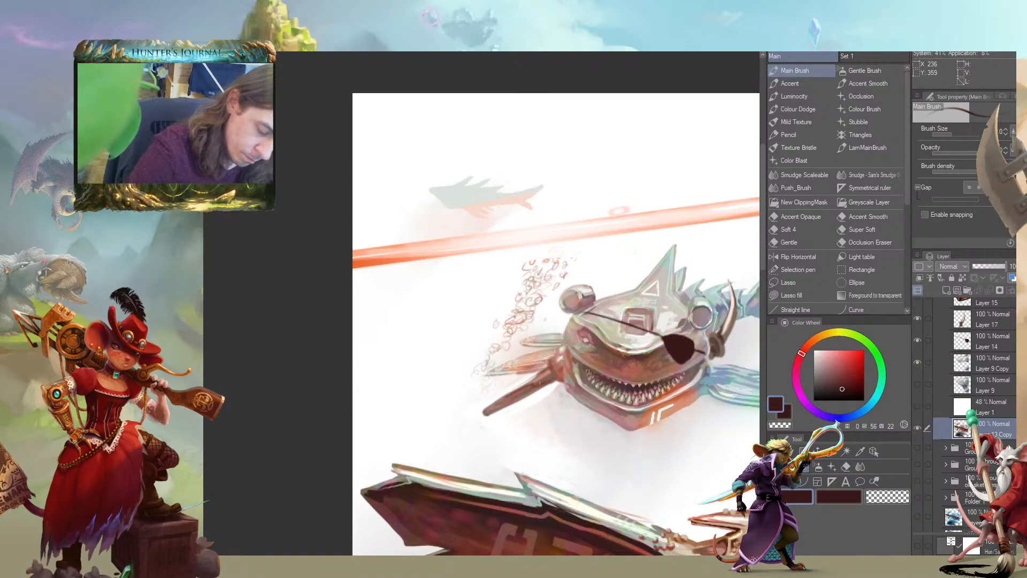
pyautogui.moveTo(537, 386)
pyautogui.mouseDown()
pyautogui.moveTo(504, 402)
pyautogui.moveTo(515, 400)
pyautogui.mouseUp()
pyautogui.moveTo(415, 367)
pyautogui.mouseDown()
pyautogui.moveTo(349, 355)
pyautogui.moveTo(289, 362)
pyautogui.moveTo(407, 360)
pyautogui.mouseUp()
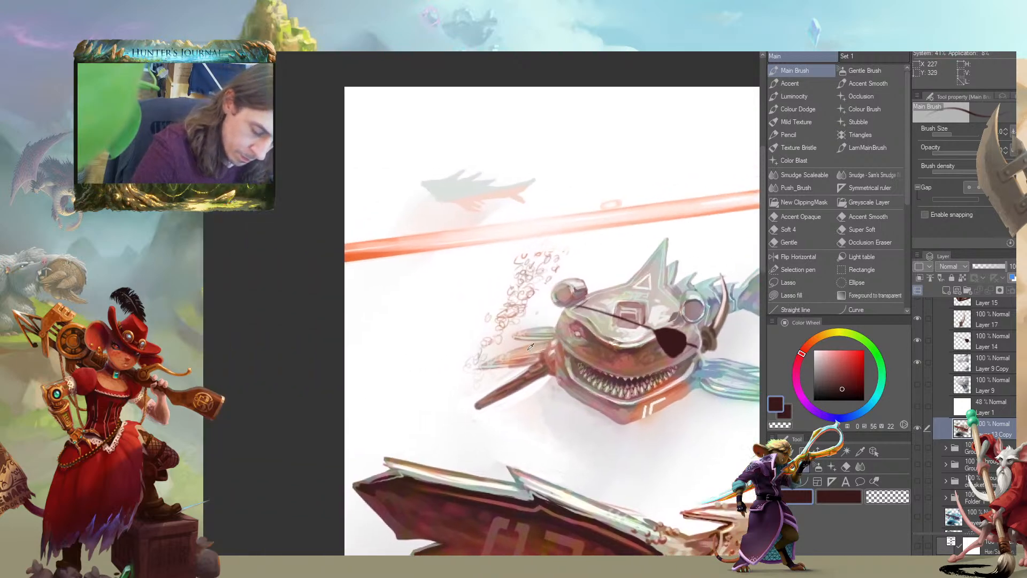
pyautogui.keyDown('alt'); pyautogui.click(537, 369); pyautogui.keyUp('alt')
pyautogui.moveTo(535, 368); pyautogui.dragTo(508, 387)
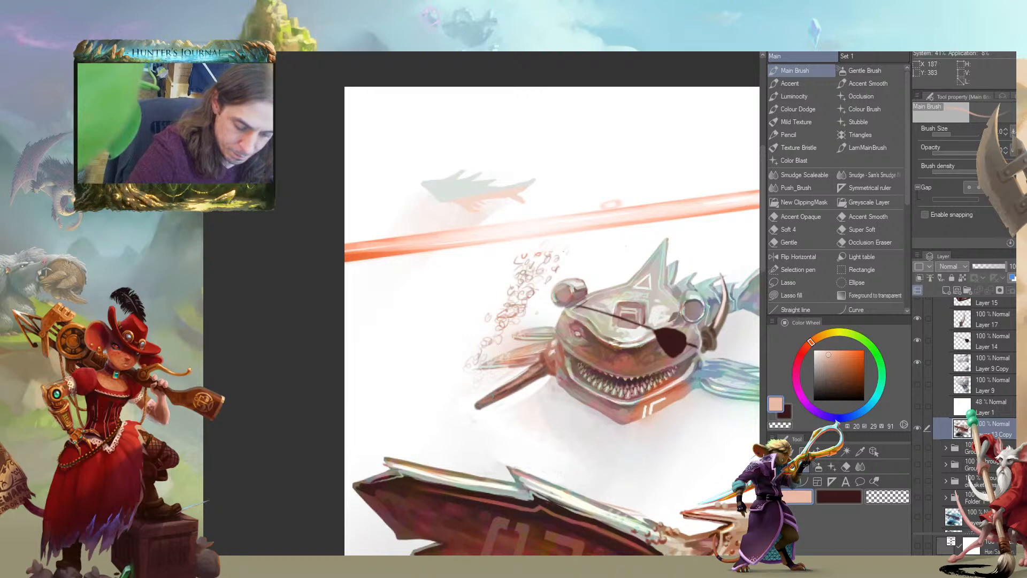
pyautogui.keyDown('alt'); pyautogui.click(527, 377); pyautogui.keyUp('alt')
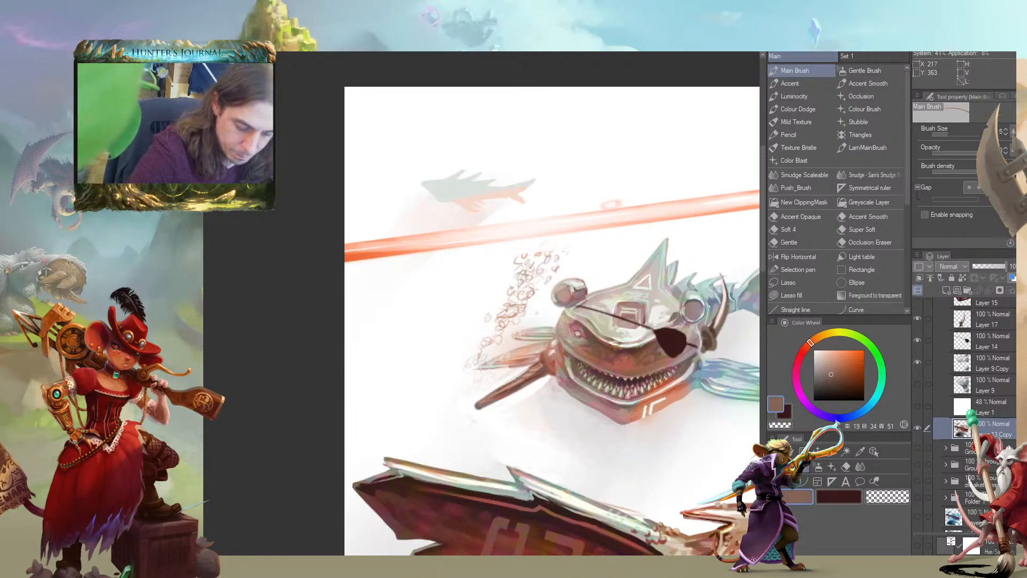
pyautogui.moveTo(497, 373); pyautogui.dragTo(442, 357)
pyautogui.keyDown('alt'); pyautogui.click(492, 374); pyautogui.keyUp('alt')
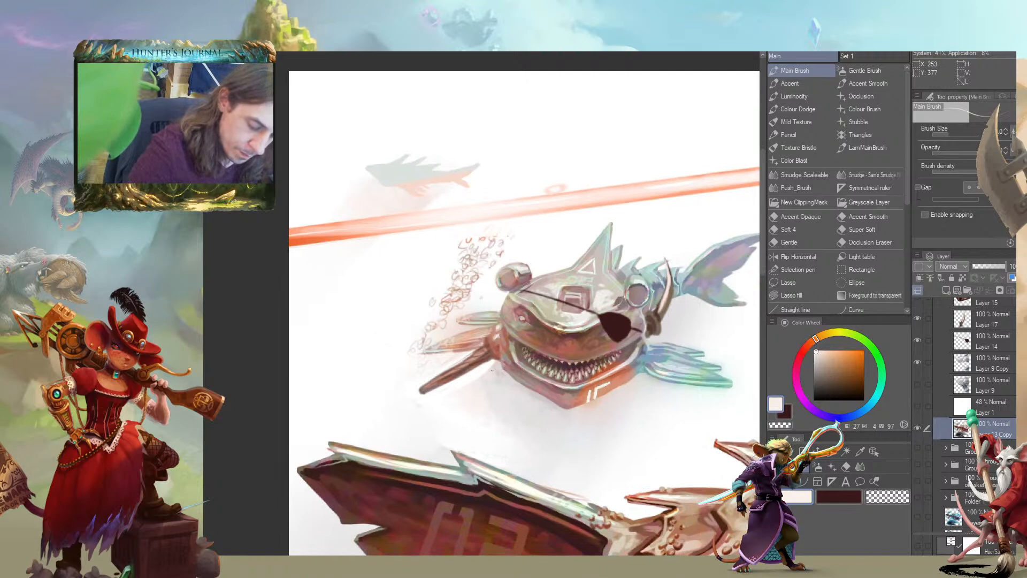
pyautogui.keyDown('alt'); pyautogui.click(606, 387); pyautogui.keyUp('alt')
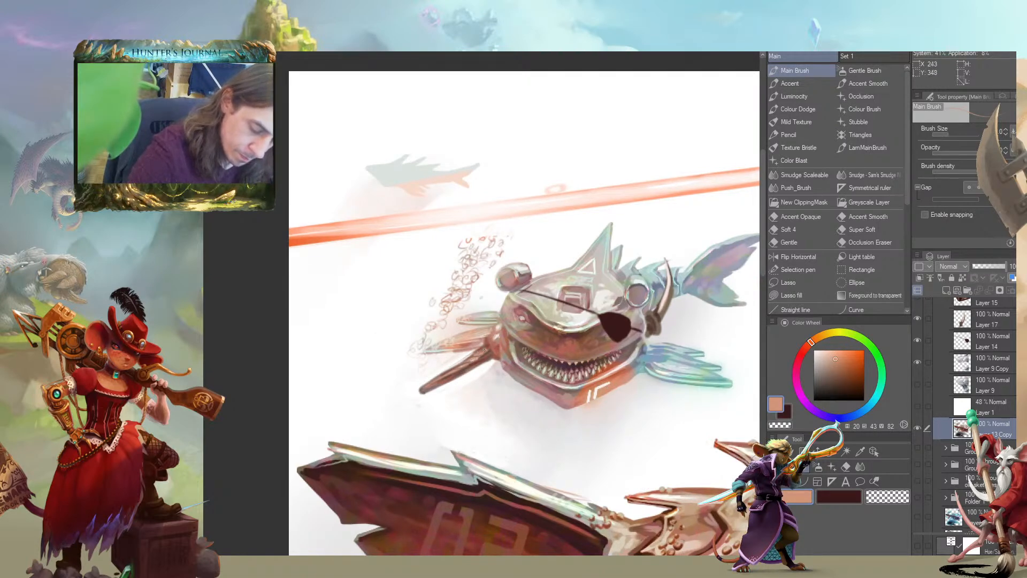
pyautogui.scroll(-4, 320, 432)
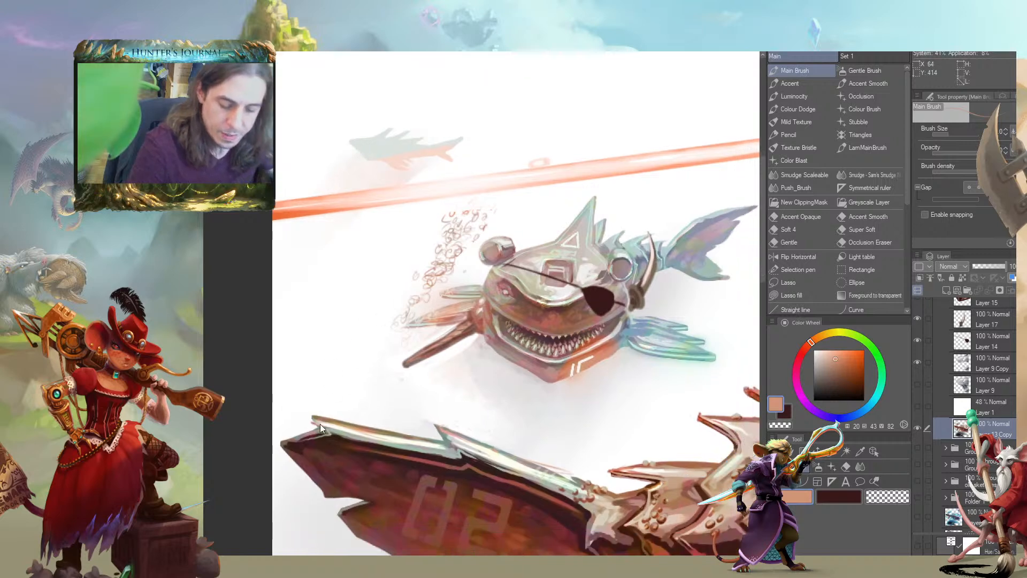
pyautogui.moveTo(240, 424)
pyautogui.mouseDown()
pyautogui.moveTo(360, 321)
pyautogui.moveTo(310, 319)
pyautogui.mouseUp()
pyautogui.scroll(4, 278, 320)
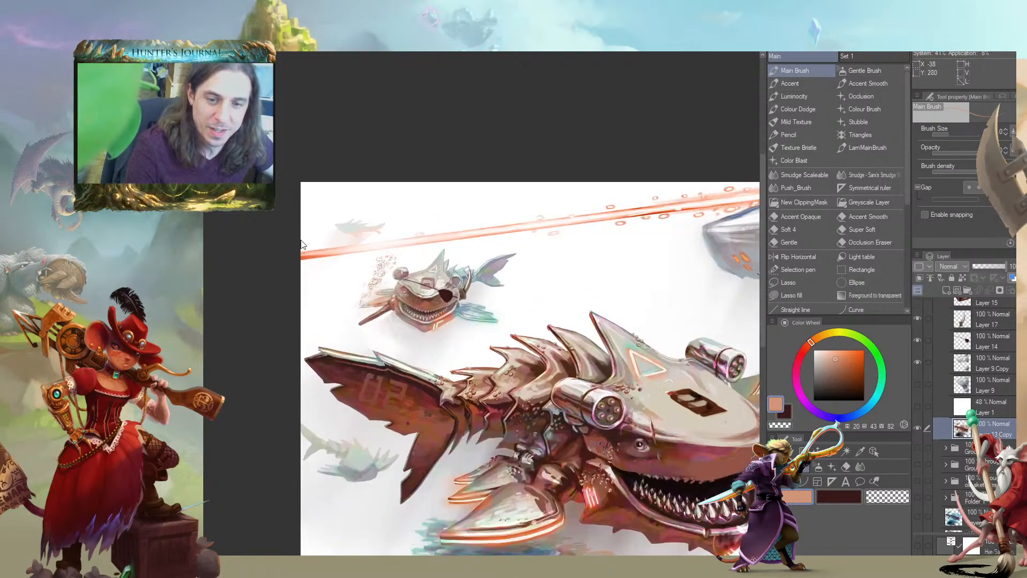
pyautogui.moveTo(411, 332); pyautogui.dragTo(342, 285)
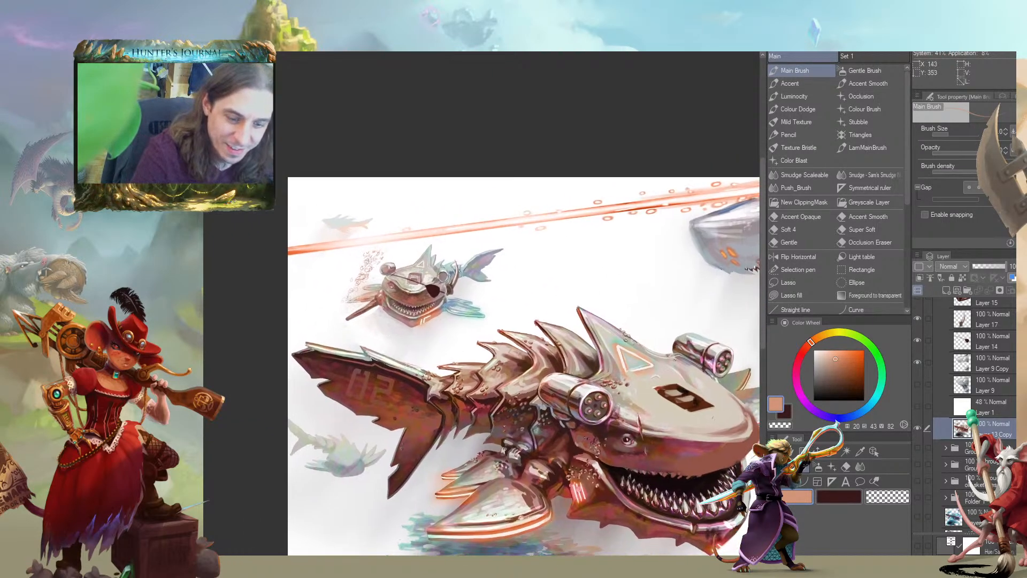
pyautogui.keyDown('ctrl'); pyautogui.moveTo(286, 323); pyautogui.dragTo(355, 337); pyautogui.keyUp('ctrl')
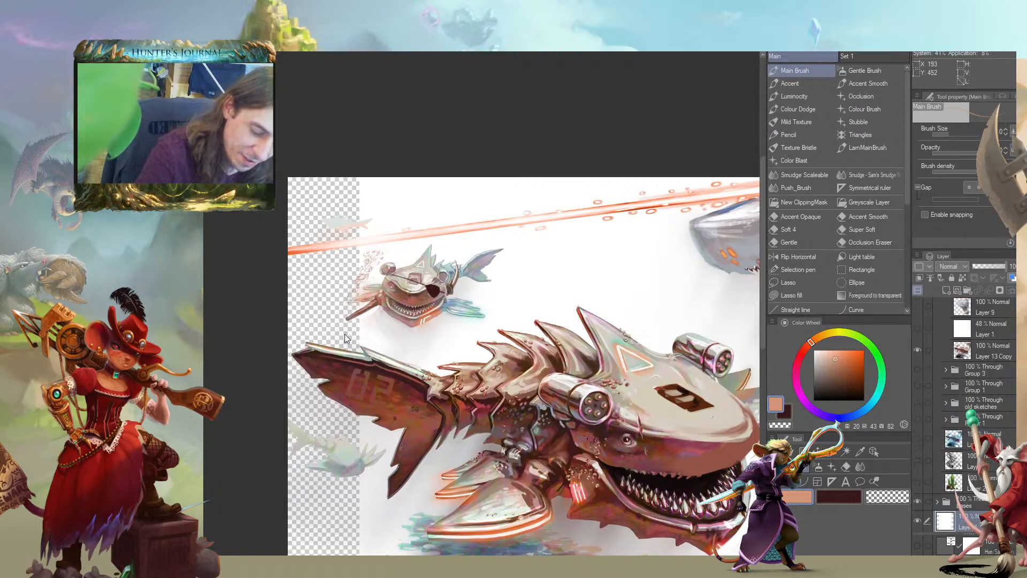
pyautogui.hotkey('ctrl', 'z')
pyautogui.moveTo(260, 323)
pyautogui.mouseDown()
pyautogui.moveTo(270, 286)
pyautogui.moveTo(246, 270)
pyautogui.mouseUp()
# On Layer 13 Copy, erase the lower rays of the small shark's blue fin to slim it down
pyautogui.click(938, 335)
pyautogui.click(939, 347)
pyautogui.hotkey('ctrl', '+')
pyautogui.moveTo(347, 227)
pyautogui.mouseDown()
pyautogui.moveTo(412, 287)
pyautogui.moveTo(362, 266)
pyautogui.moveTo(279, 280)
pyautogui.mouseUp()
pyautogui.hotkey('ctrl', '+')
pyautogui.press('c')
pyautogui.press('c')
pyautogui.press('c')
pyautogui.press(']')
pyautogui.press(']')
pyautogui.press(']')
pyautogui.press(']')
pyautogui.press(']')
pyautogui.moveTo(500, 347); pyautogui.dragTo(403, 322)
pyautogui.moveTo(388, 313)
pyautogui.mouseDown()
pyautogui.moveTo(604, 321)
pyautogui.moveTo(630, 360)
pyautogui.mouseUp()
pyautogui.press('c')
pyautogui.press('c')
pyautogui.moveTo(654, 310); pyautogui.dragTo(645, 314)
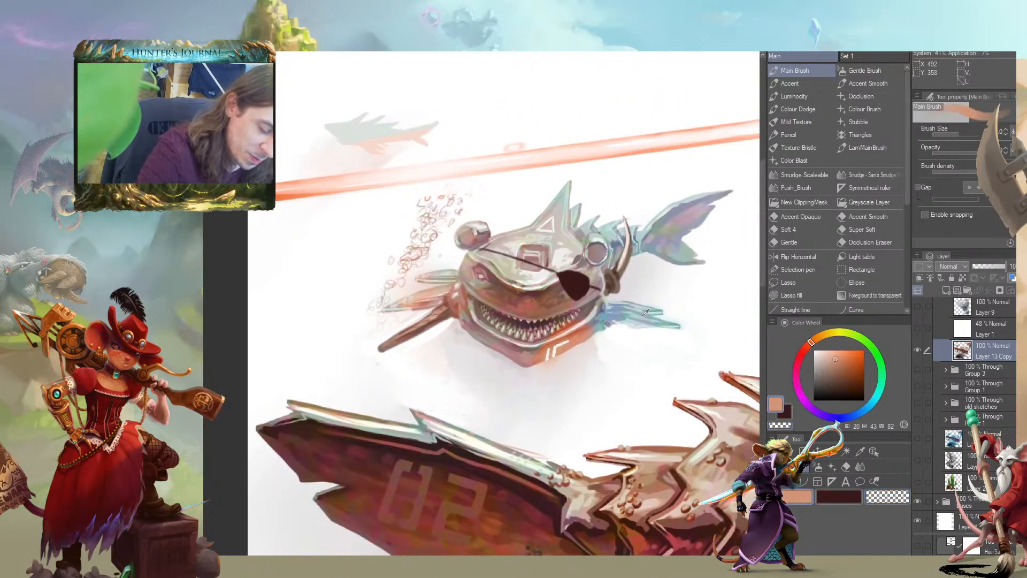
# Paint a small round grey-brown stump at the base of the small shark's blue fin
pyautogui.keyDown('alt'); pyautogui.click(615, 312); pyautogui.keyUp('alt')
pyautogui.keyDown('alt'); pyautogui.click(601, 323); pyautogui.keyUp('alt')
pyautogui.keyDown('alt'); pyautogui.click(536, 340); pyautogui.keyUp('alt')
pyautogui.keyDown('alt'); pyautogui.click(523, 345); pyautogui.keyUp('alt')
pyautogui.press('[')
pyautogui.press('[')
pyautogui.press('[')
pyautogui.moveTo(678, 329); pyautogui.dragTo(412, 283)
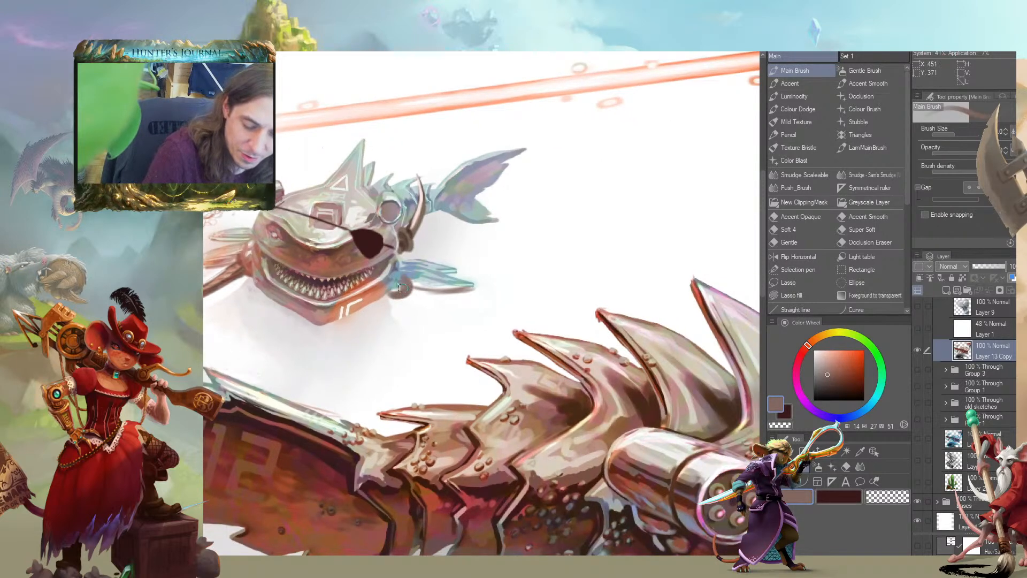
# Add pale highlights and a dark maroon centre to the round stump by the blue fin
pyautogui.moveTo(415, 280); pyautogui.dragTo(444, 286)
pyautogui.keyDown('alt'); pyautogui.click(411, 274); pyautogui.keyUp('alt')
pyautogui.keyDown('alt'); pyautogui.click(410, 276); pyautogui.keyUp('alt')
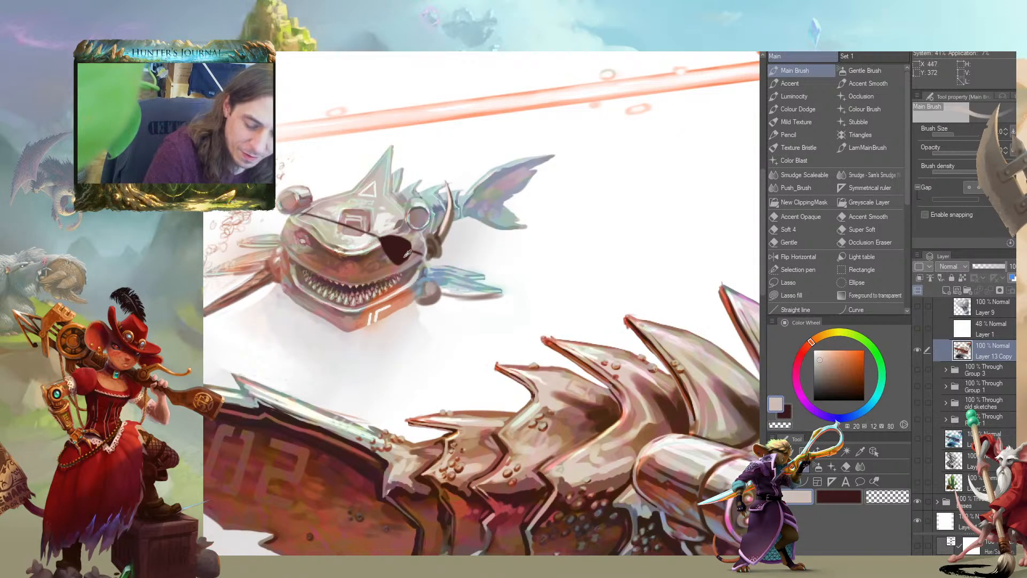
pyautogui.keyDown('alt'); pyautogui.click(425, 290); pyautogui.keyUp('alt')
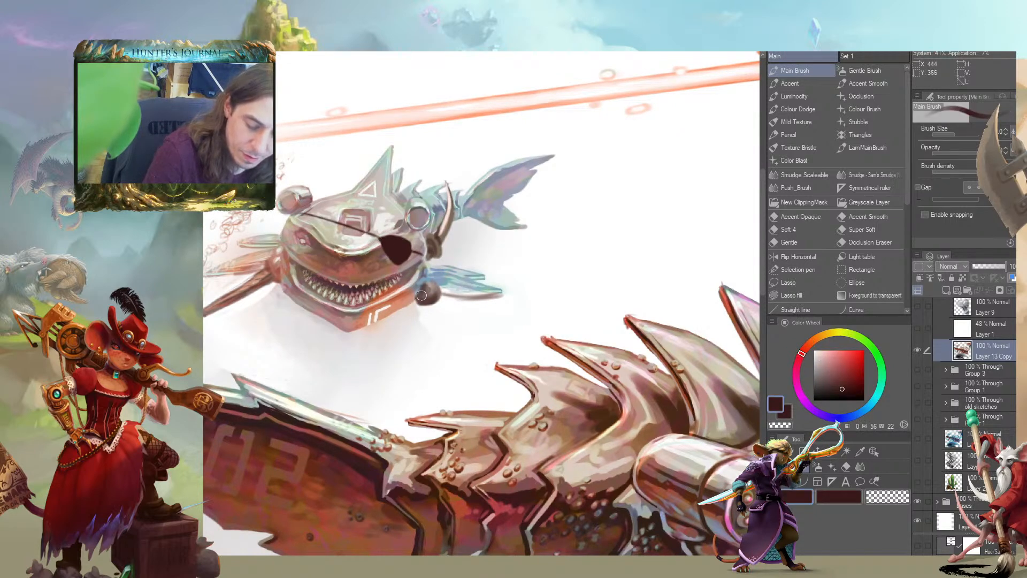
# Tint the round stump reddish brown and try painting a curved brown hook extending from it
pyautogui.moveTo(425, 280)
pyautogui.mouseDown()
pyautogui.moveTo(426, 302)
pyautogui.moveTo(406, 327)
pyautogui.mouseUp()
pyautogui.keyDown('alt'); pyautogui.click(425, 300); pyautogui.keyUp('alt')
pyautogui.keyDown('alt'); pyautogui.click(429, 330); pyautogui.keyUp('alt')
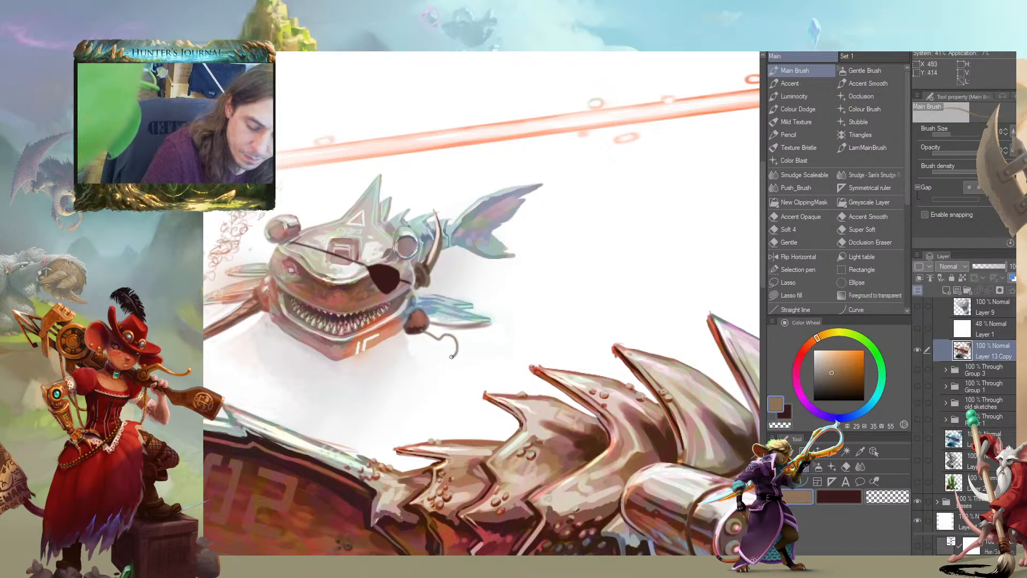
pyautogui.moveTo(449, 365)
pyautogui.mouseDown()
pyautogui.moveTo(468, 346)
pyautogui.moveTo(448, 324)
pyautogui.moveTo(421, 327)
pyautogui.moveTo(456, 341)
pyautogui.moveTo(433, 354)
pyautogui.moveTo(433, 331)
pyautogui.moveTo(438, 349)
pyautogui.moveTo(390, 331)
pyautogui.mouseUp()
# Trim the curved hook's shape, and erase the whole hook from the round stump
pyautogui.press('c')
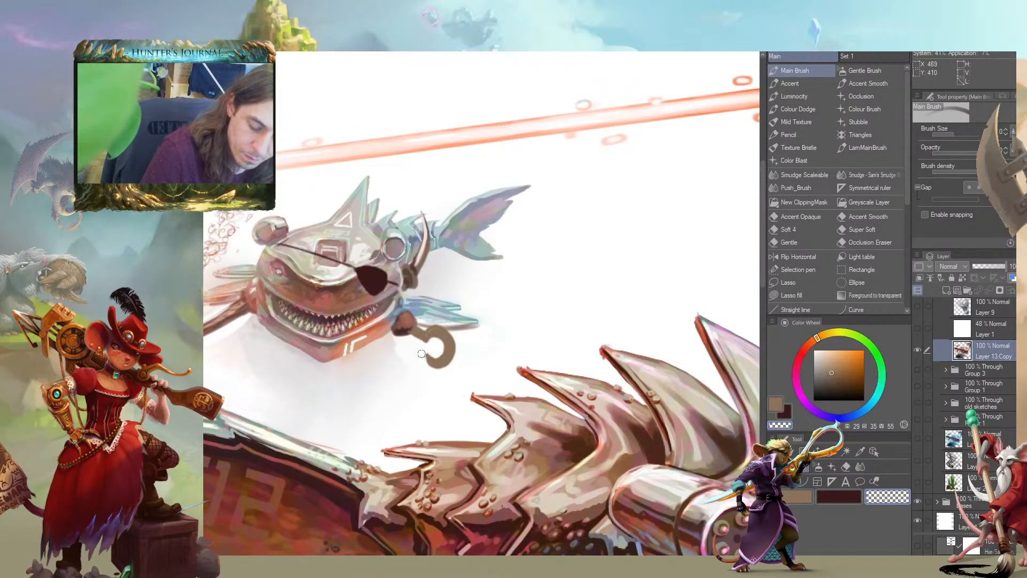
pyautogui.moveTo(323, 329); pyautogui.dragTo(320, 325)
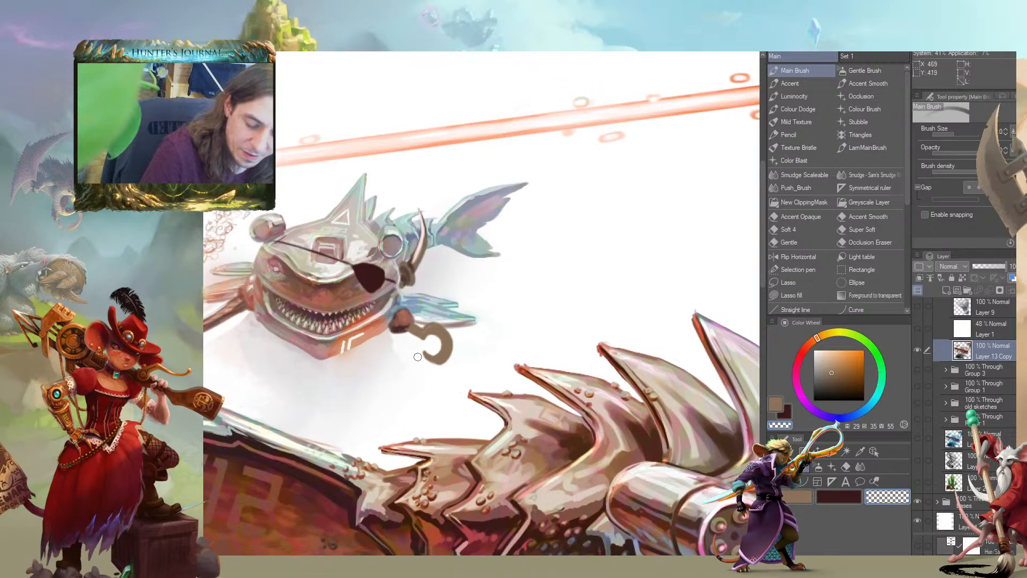
pyautogui.moveTo(422, 323); pyautogui.dragTo(403, 296)
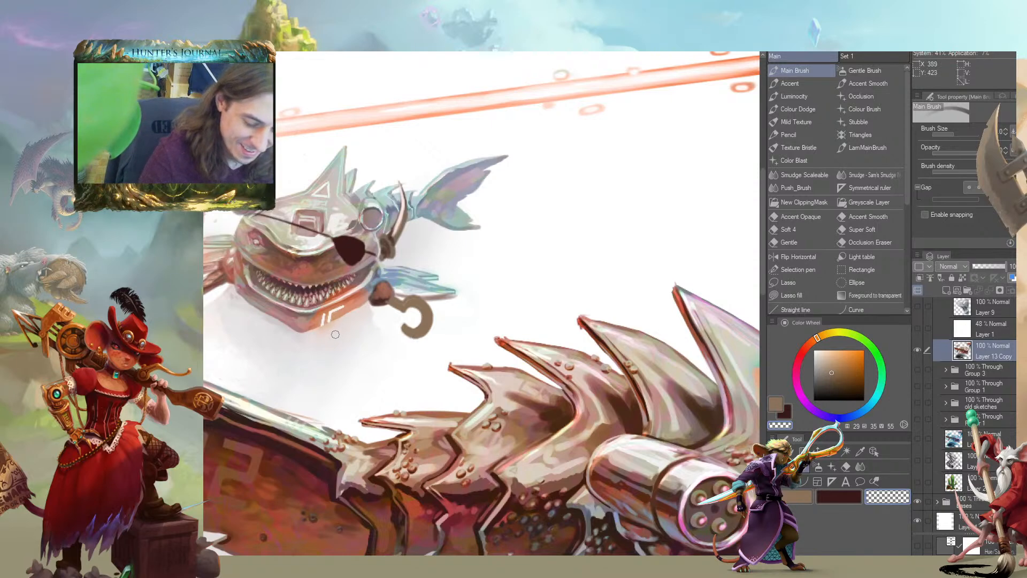
pyautogui.moveTo(418, 305)
pyautogui.mouseDown()
pyautogui.moveTo(407, 332)
pyautogui.moveTo(426, 315)
pyautogui.moveTo(404, 305)
pyautogui.moveTo(412, 306)
pyautogui.mouseUp()
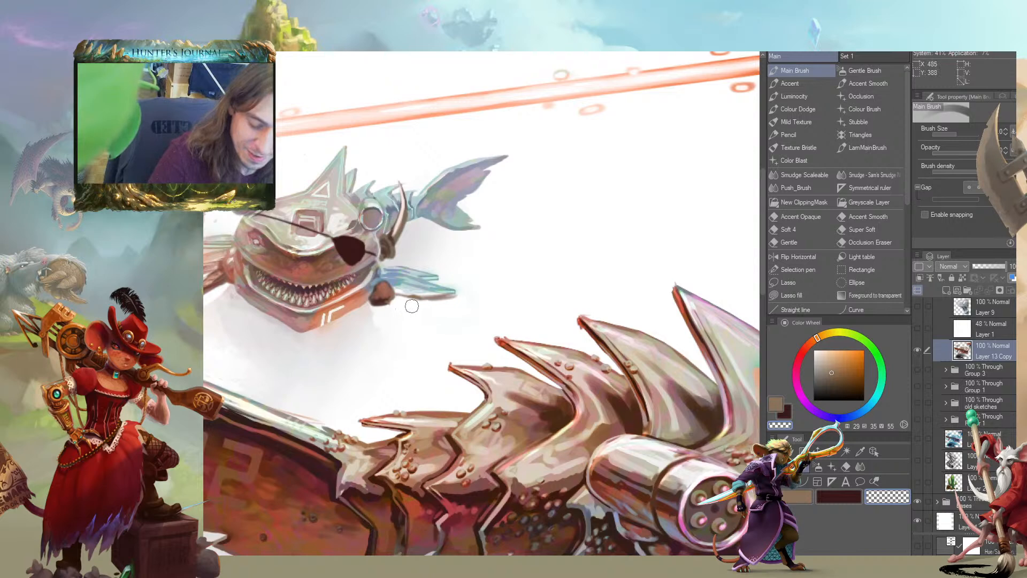
pyautogui.moveTo(317, 305); pyautogui.dragTo(298, 311)
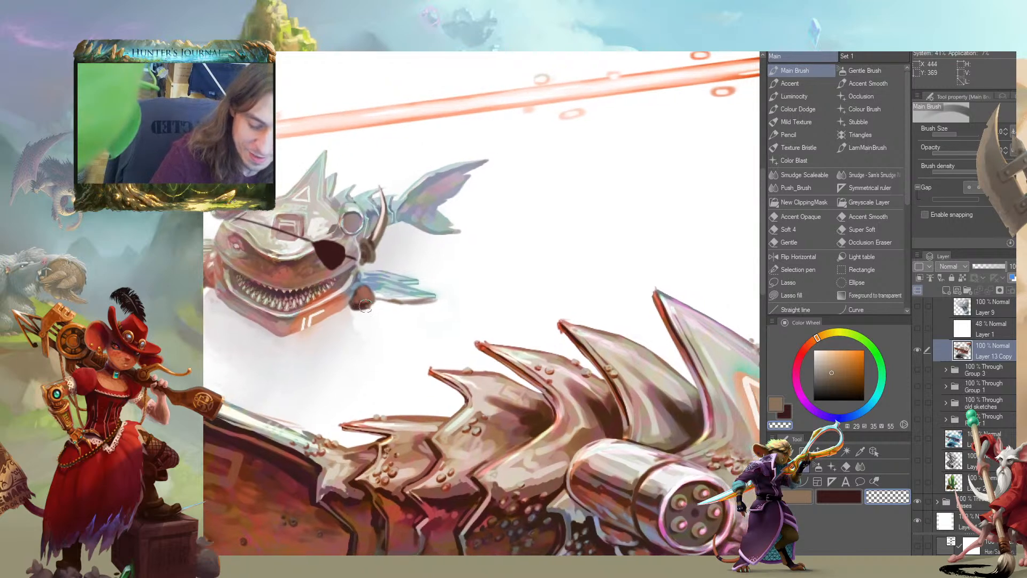
# Shade the round stump by the blue fin with dark maroon and a muted reddish tone
pyautogui.keyDown('alt'); pyautogui.click(333, 256); pyautogui.keyUp('alt')
pyautogui.press('[')
pyautogui.press('[')
pyautogui.moveTo(355, 289)
pyautogui.mouseDown()
pyautogui.moveTo(358, 311)
pyautogui.moveTo(373, 303)
pyautogui.moveTo(352, 301)
pyautogui.moveTo(371, 287)
pyautogui.mouseUp()
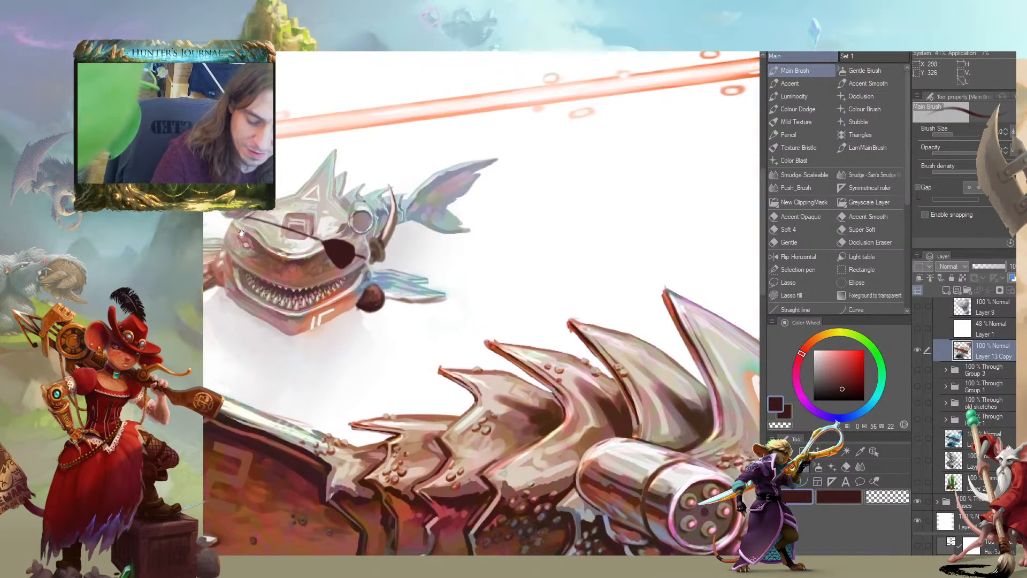
pyautogui.keyDown('alt'); pyautogui.click(371, 287); pyautogui.keyUp('alt')
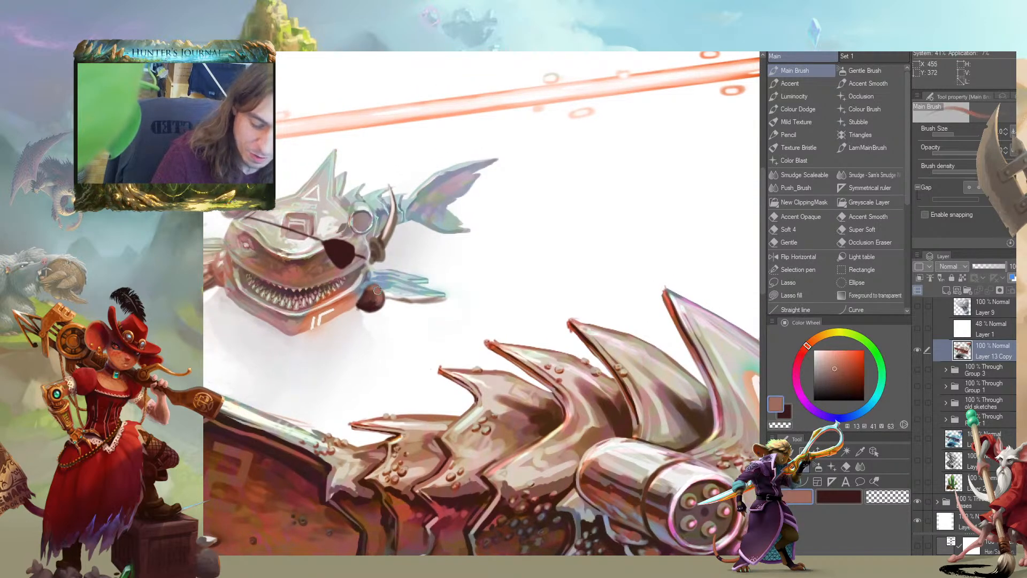
pyautogui.moveTo(378, 292)
pyautogui.mouseDown()
pyautogui.moveTo(374, 306)
pyautogui.moveTo(361, 304)
pyautogui.mouseUp()
pyautogui.moveTo(268, 286); pyautogui.dragTo(239, 294)
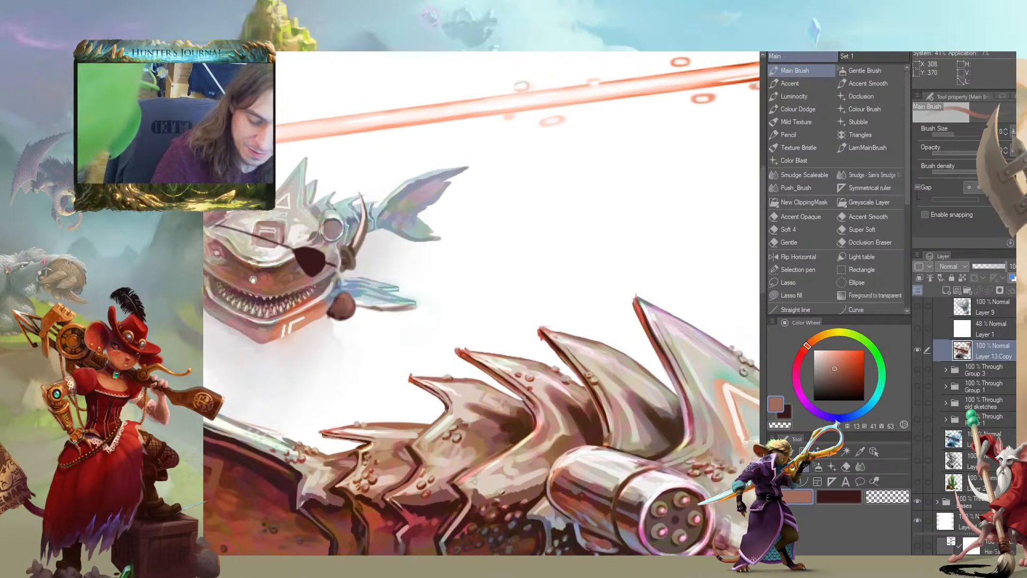
# Paint a straight dark maroon shaft extending from the round stump by the blue fin
pyautogui.keyDown('alt'); pyautogui.click(332, 301); pyautogui.keyUp('alt')
pyautogui.moveTo(343, 315)
pyautogui.mouseDown()
pyautogui.moveTo(323, 321)
pyautogui.moveTo(351, 345)
pyautogui.moveTo(321, 323)
pyautogui.moveTo(361, 349)
pyautogui.mouseUp()
pyautogui.keyDown('alt'); pyautogui.click(323, 321); pyautogui.keyUp('alt')
pyautogui.keyDown('alt'); pyautogui.click(295, 268); pyautogui.keyUp('alt')
pyautogui.moveTo(277, 300); pyautogui.dragTo(426, 278)
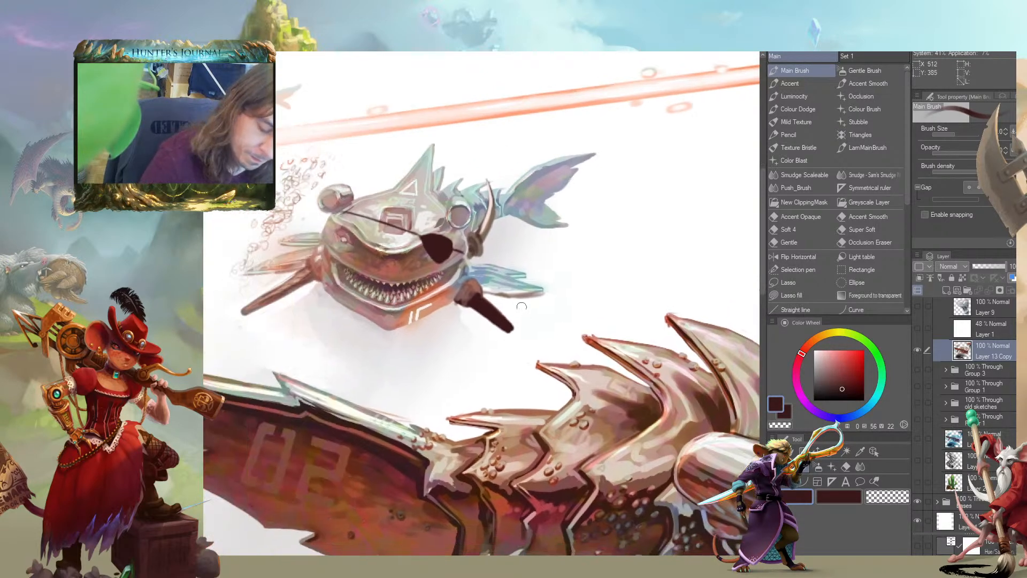
# Paint curved dark maroon anchor arms with pointed ends on the shaft
pyautogui.moveTo(520, 287)
pyautogui.mouseDown()
pyautogui.moveTo(523, 323)
pyautogui.moveTo(513, 338)
pyautogui.moveTo(474, 348)
pyautogui.moveTo(497, 351)
pyautogui.moveTo(518, 330)
pyautogui.moveTo(526, 316)
pyautogui.moveTo(512, 285)
pyautogui.mouseUp()
pyautogui.moveTo(320, 334)
pyautogui.mouseDown()
pyautogui.moveTo(250, 343)
pyautogui.moveTo(390, 334)
pyautogui.mouseUp()
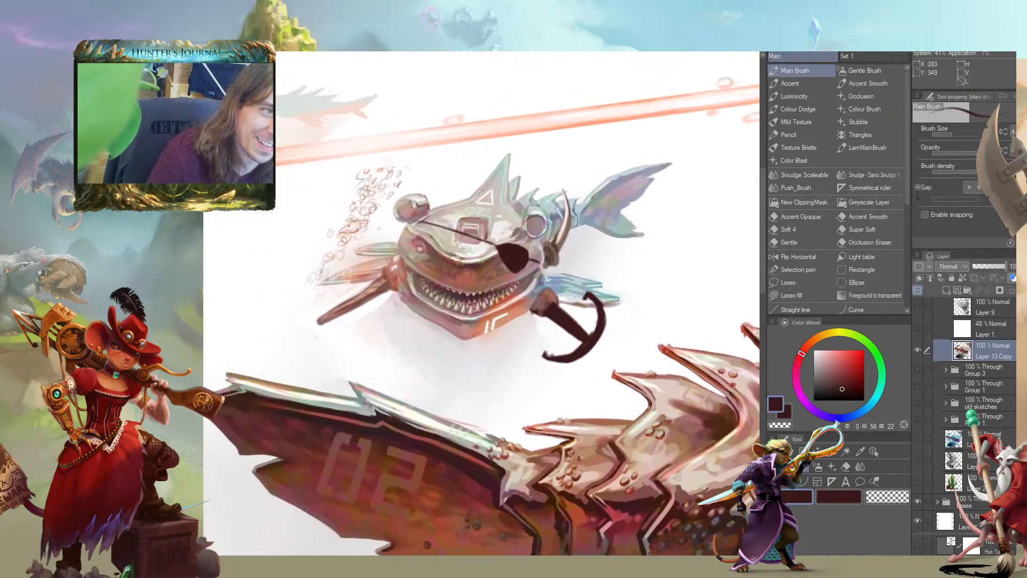
pyautogui.moveTo(582, 305)
pyautogui.mouseDown()
pyautogui.moveTo(588, 292)
pyautogui.moveTo(597, 318)
pyautogui.moveTo(597, 309)
pyautogui.moveTo(591, 332)
pyautogui.moveTo(467, 313)
pyautogui.moveTo(477, 327)
pyautogui.moveTo(442, 339)
pyautogui.moveTo(464, 351)
pyautogui.moveTo(488, 337)
pyautogui.mouseUp()
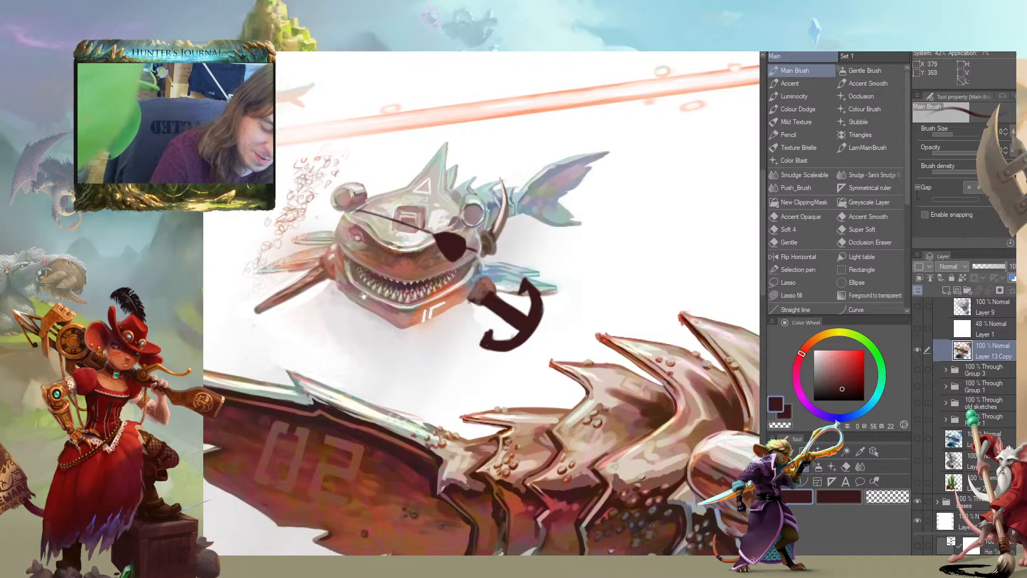
# Add a short crossbar near the stump, and thicken the anchor's arms into a solid dark silhouette
pyautogui.moveTo(393, 294); pyautogui.dragTo(337, 296)
pyautogui.moveTo(479, 307)
pyautogui.mouseDown()
pyautogui.moveTo(452, 286)
pyautogui.moveTo(491, 294)
pyautogui.moveTo(444, 276)
pyautogui.moveTo(427, 292)
pyautogui.moveTo(445, 276)
pyautogui.moveTo(446, 308)
pyautogui.mouseUp()
pyautogui.press('c')
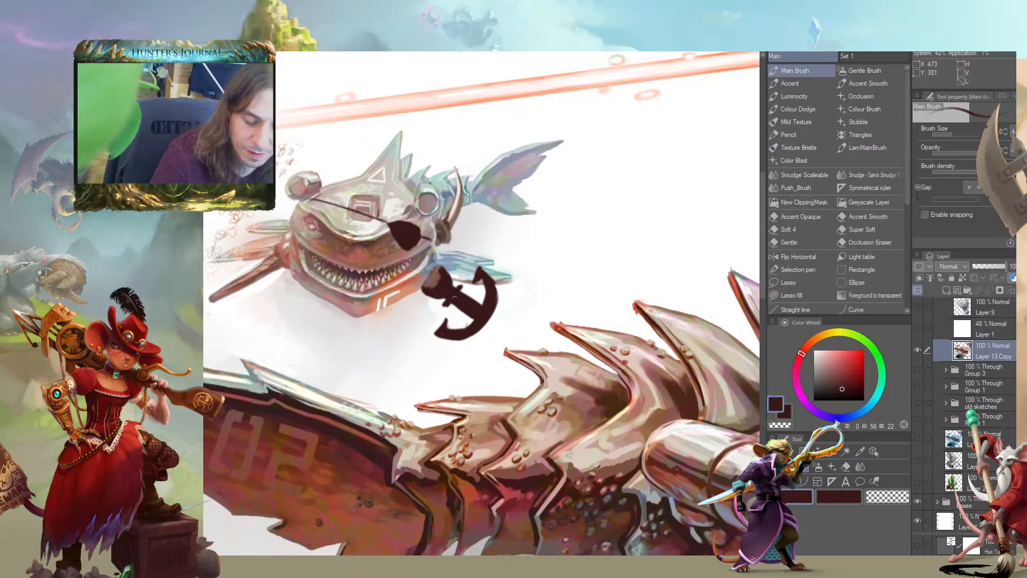
pyautogui.moveTo(342, 307); pyautogui.dragTo(353, 368)
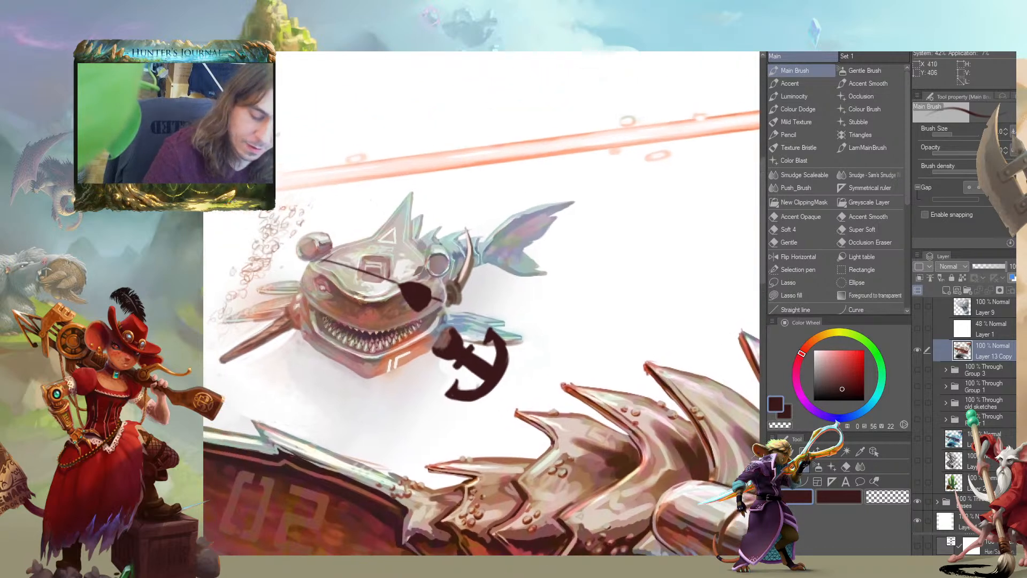
pyautogui.moveTo(479, 397); pyautogui.dragTo(485, 391)
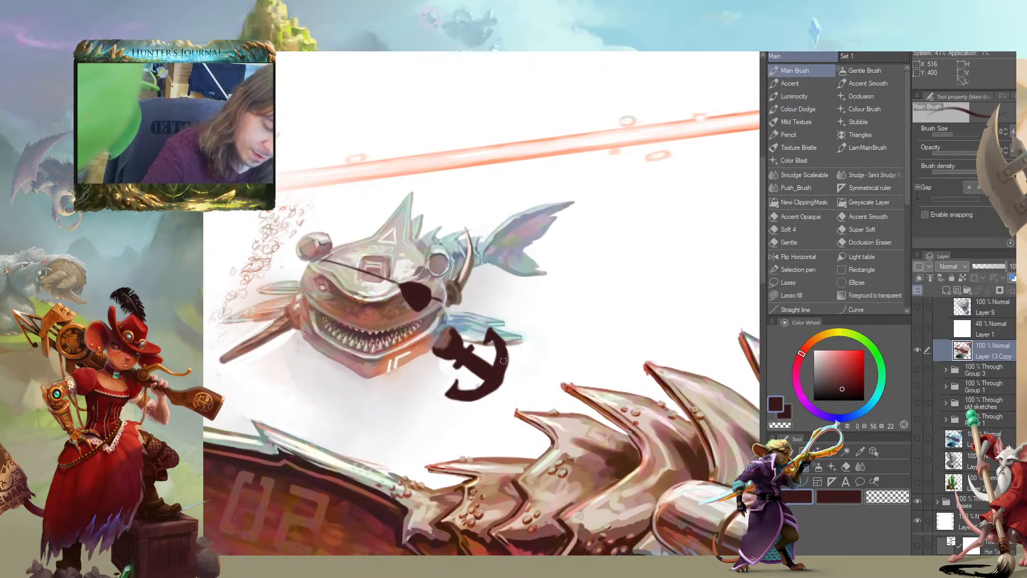
pyautogui.moveTo(288, 302); pyautogui.dragTo(318, 281)
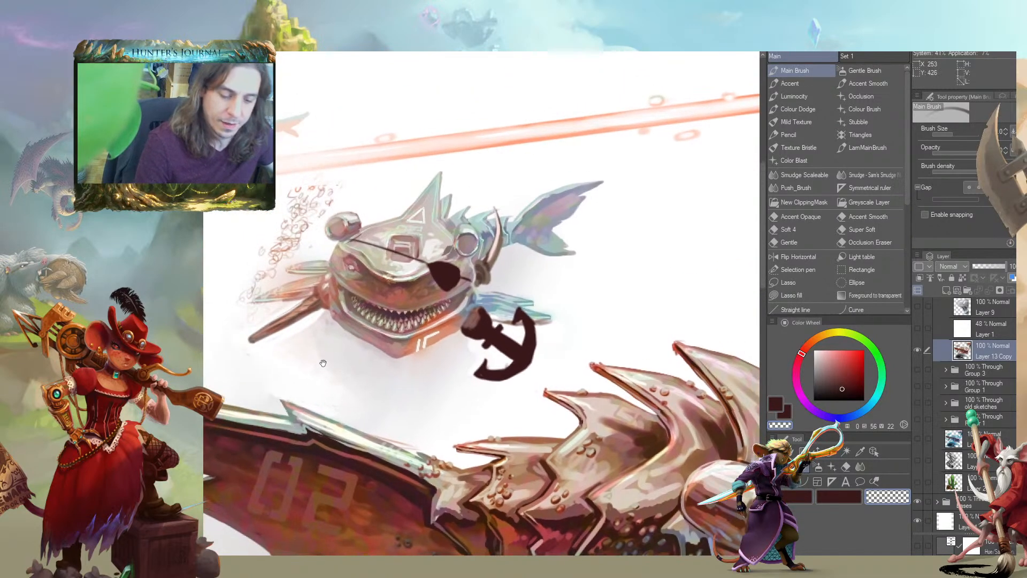
# Tint the anchor muted grey-brown with the layer's transparent pixels locked
pyautogui.keyDown('alt'); pyautogui.click(492, 261); pyautogui.keyUp('alt')
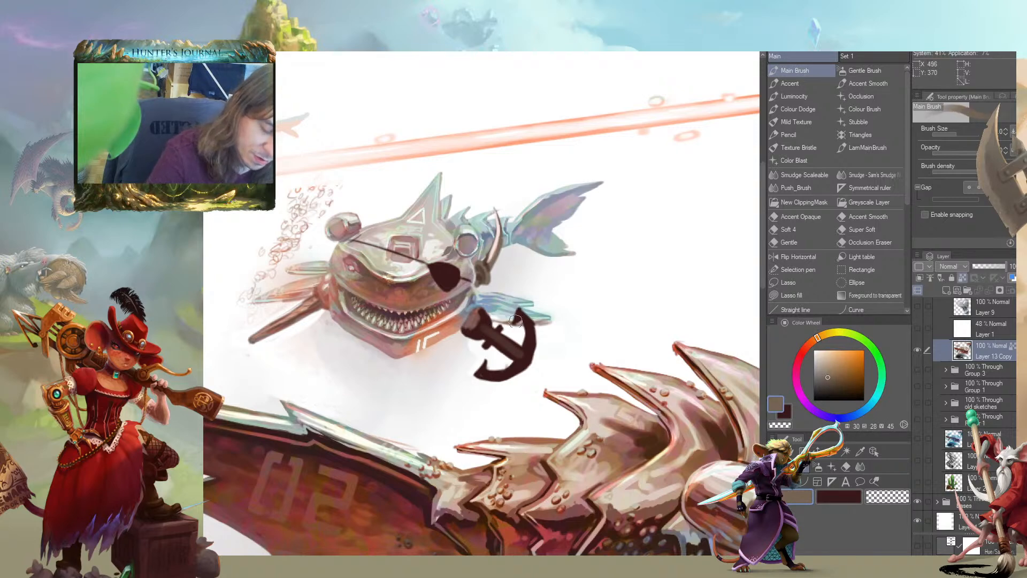
pyautogui.moveTo(515, 320)
pyautogui.mouseDown()
pyautogui.moveTo(533, 338)
pyautogui.moveTo(515, 371)
pyautogui.moveTo(499, 335)
pyautogui.moveTo(493, 342)
pyautogui.moveTo(472, 322)
pyautogui.moveTo(489, 325)
pyautogui.moveTo(507, 374)
pyautogui.moveTo(503, 353)
pyautogui.moveTo(482, 364)
pyautogui.mouseUp()
pyautogui.moveTo(464, 343); pyautogui.dragTo(500, 321)
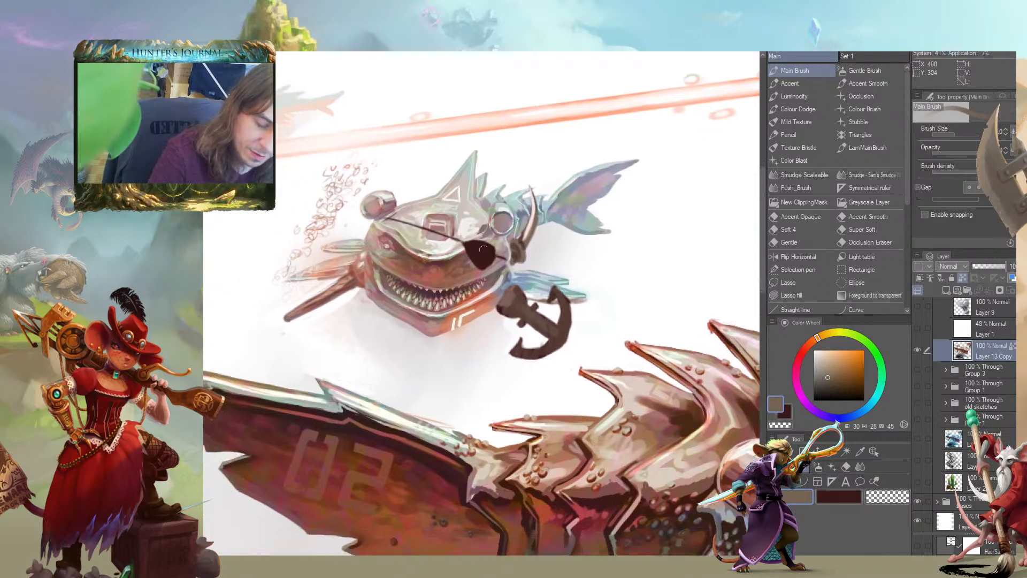
# Tint the small shark's eyepatch on Layer 14 with the same muted grey-brown
pyautogui.scroll(8, 941, 412)
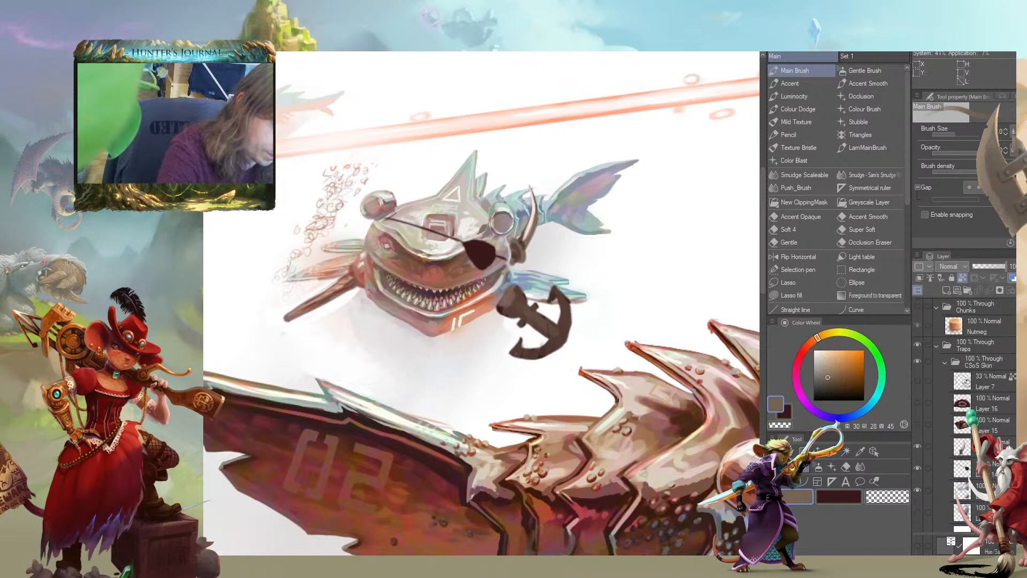
pyautogui.click(941, 470)
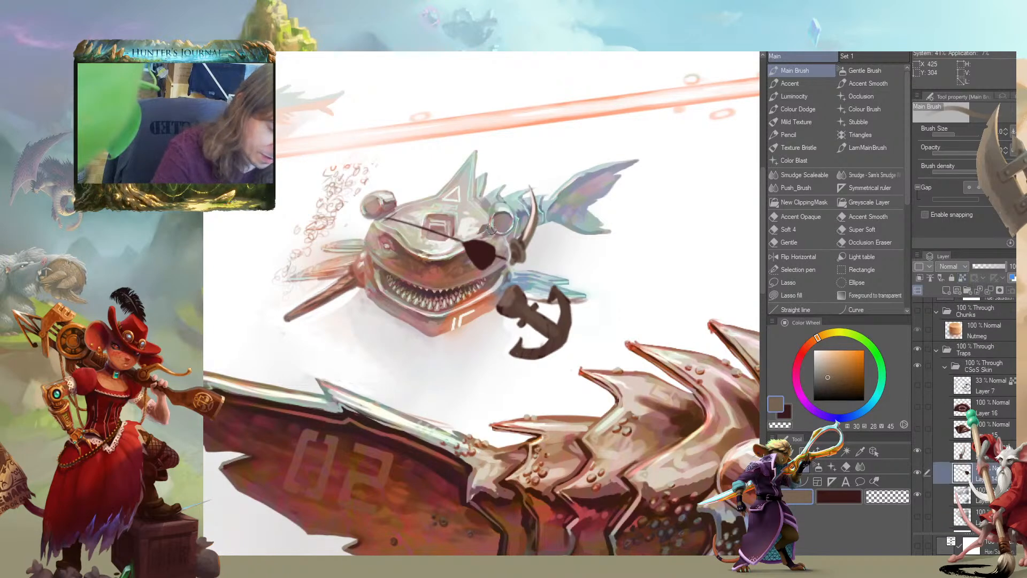
pyautogui.moveTo(502, 254); pyautogui.dragTo(472, 261)
pyautogui.moveTo(292, 217)
pyautogui.mouseDown()
pyautogui.moveTo(272, 185)
pyautogui.moveTo(310, 188)
pyautogui.mouseUp()
pyautogui.scroll(-3, 274, 337)
pyautogui.moveTo(226, 413); pyautogui.dragTo(287, 415)
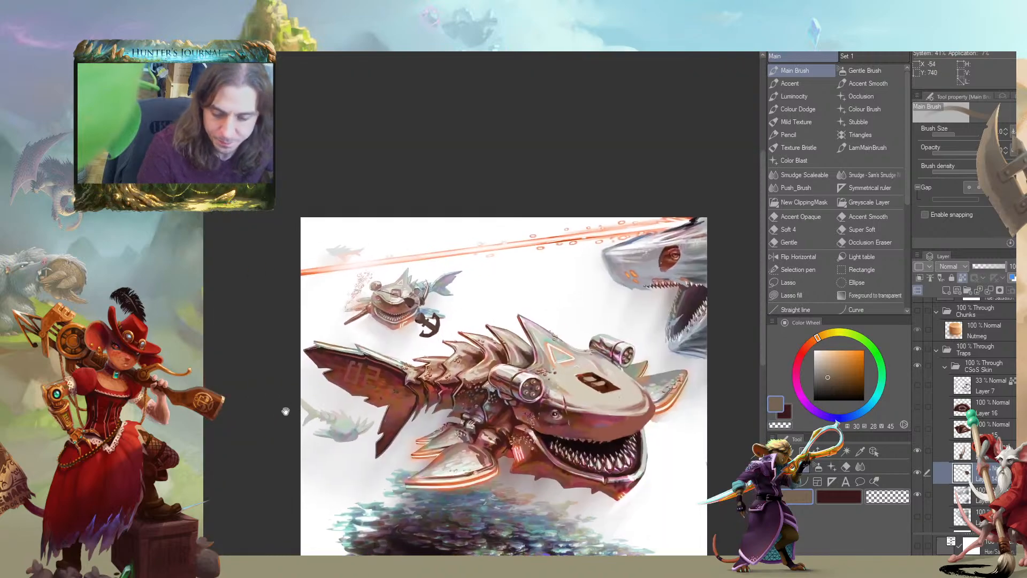
pyautogui.scroll(3, 410, 418)
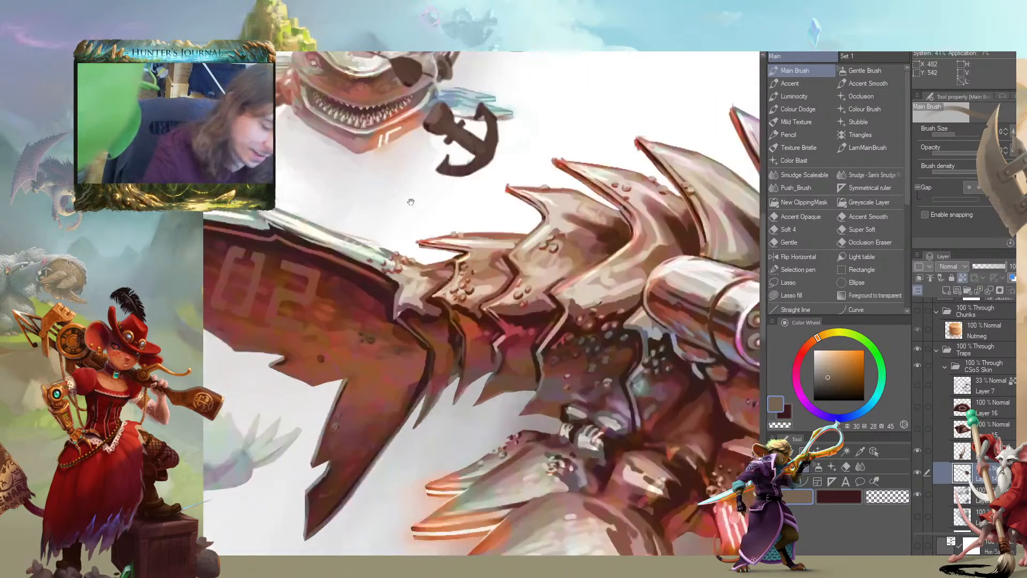
pyautogui.moveTo(453, 211); pyautogui.dragTo(543, 396)
pyautogui.scroll(-5, 963, 417)
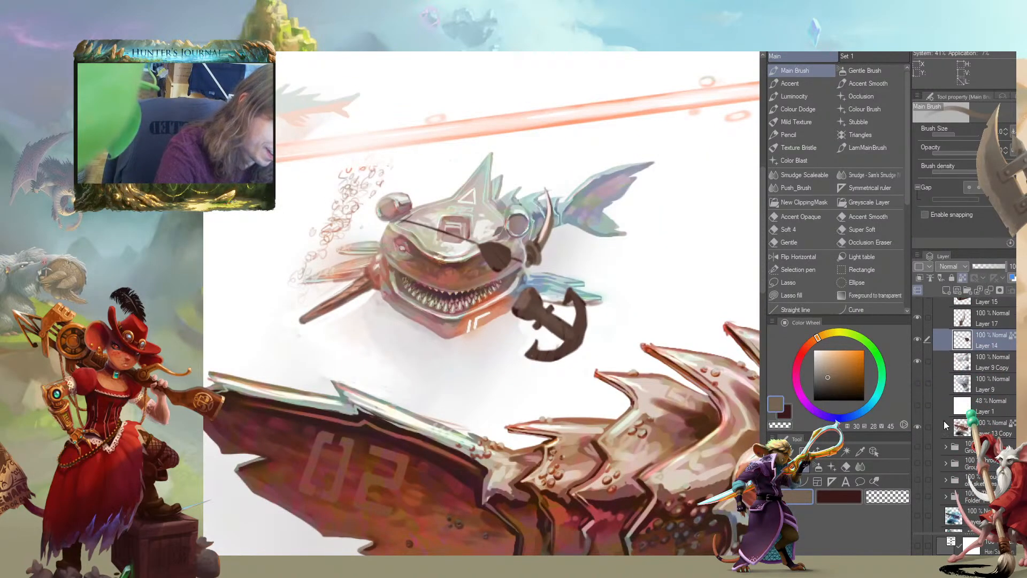
# Shade the anchor and its stump on Layer 13 Copy with muted reddish brown and grey-violet tones
pyautogui.click(942, 427)
pyautogui.keyDown('alt'); pyautogui.click(517, 296); pyautogui.keyUp('alt')
pyautogui.keyDown('alt'); pyautogui.click(524, 293); pyautogui.keyUp('alt')
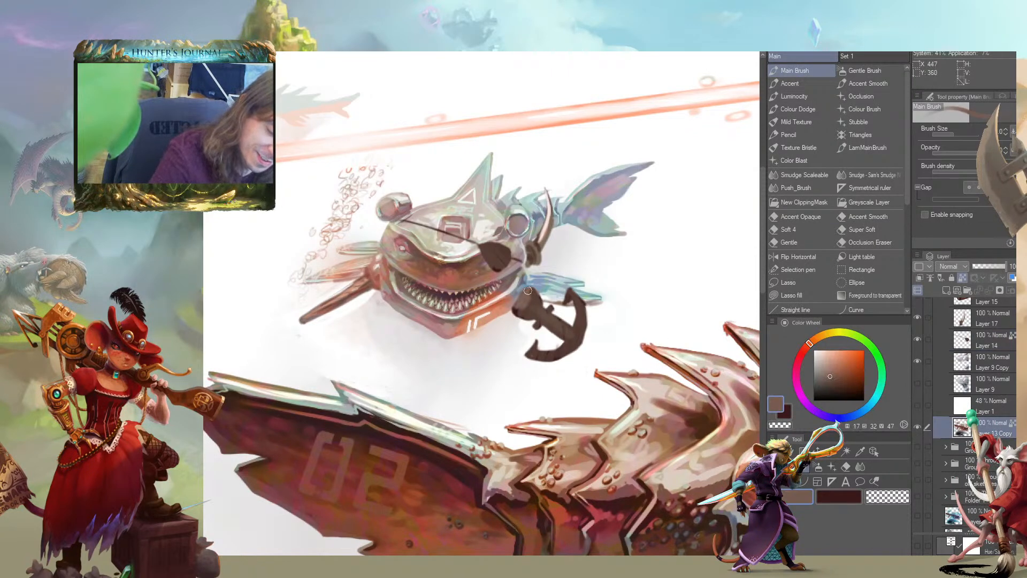
pyautogui.moveTo(535, 311); pyautogui.dragTo(573, 331)
pyautogui.moveTo(572, 296); pyautogui.dragTo(583, 315)
pyautogui.moveTo(516, 304)
pyautogui.mouseDown()
pyautogui.moveTo(532, 317)
pyautogui.moveTo(511, 310)
pyautogui.mouseUp()
pyautogui.keyDown('alt'); pyautogui.click(526, 275); pyautogui.keyUp('alt')
pyautogui.keyDown('alt'); pyautogui.click(523, 281); pyautogui.keyUp('alt')
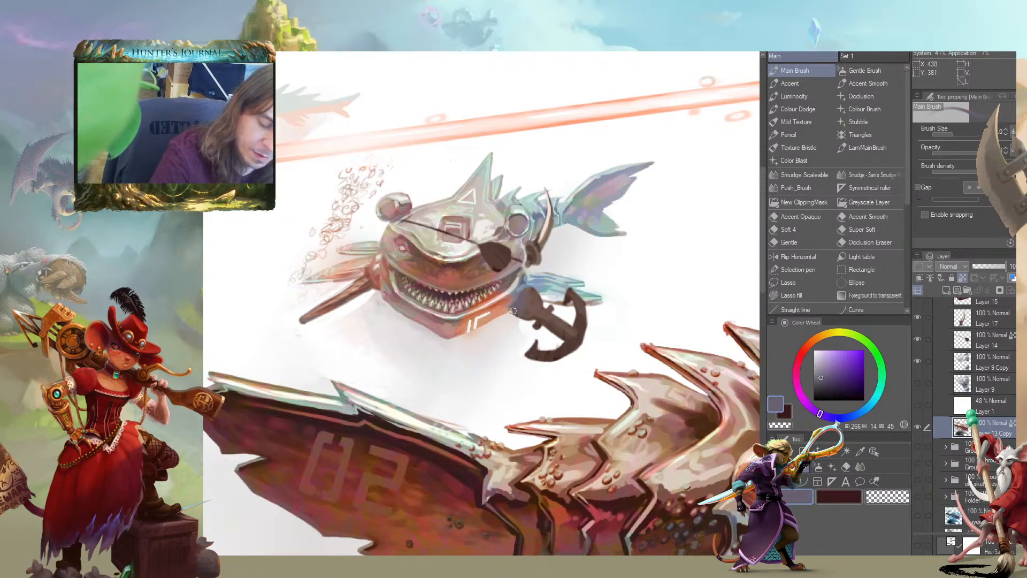
# Blend bluish violet over the stump and add warm salmon accents to the anchor
pyautogui.moveTo(498, 308)
pyautogui.mouseDown()
pyautogui.moveTo(552, 303)
pyautogui.moveTo(592, 320)
pyautogui.moveTo(604, 348)
pyautogui.moveTo(615, 343)
pyautogui.moveTo(609, 326)
pyautogui.mouseUp()
pyautogui.keyDown('alt'); pyautogui.click(558, 298); pyautogui.keyUp('alt')
pyautogui.moveTo(329, 339)
pyautogui.mouseDown()
pyautogui.moveTo(231, 476)
pyautogui.moveTo(220, 373)
pyautogui.moveTo(267, 316)
pyautogui.mouseUp()
pyautogui.hotkey('ctrl', '-')
pyautogui.hotkey('ctrl', '-')
pyautogui.hotkey('ctrl', '-')
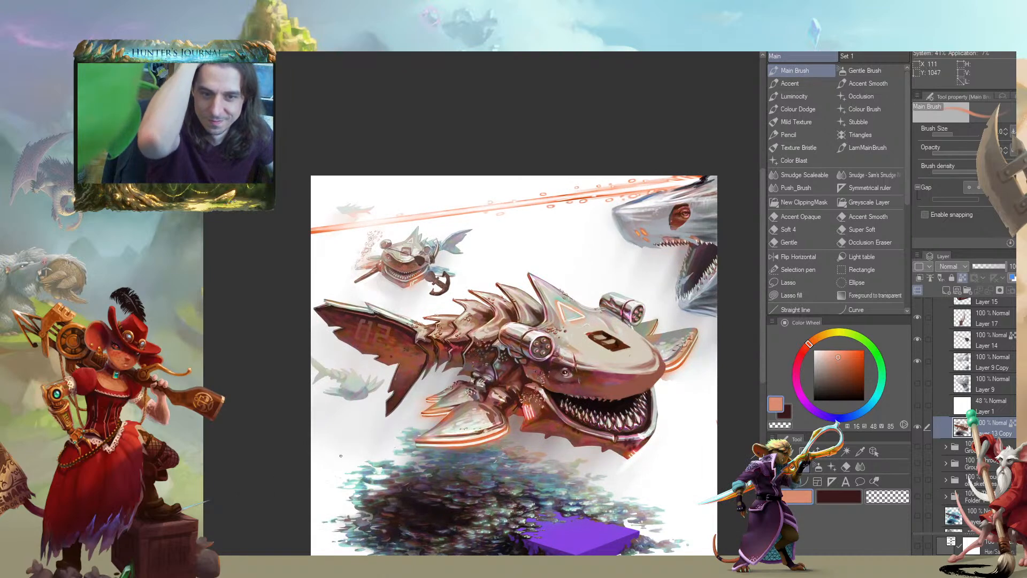
pyautogui.moveTo(322, 275); pyautogui.dragTo(391, 232)
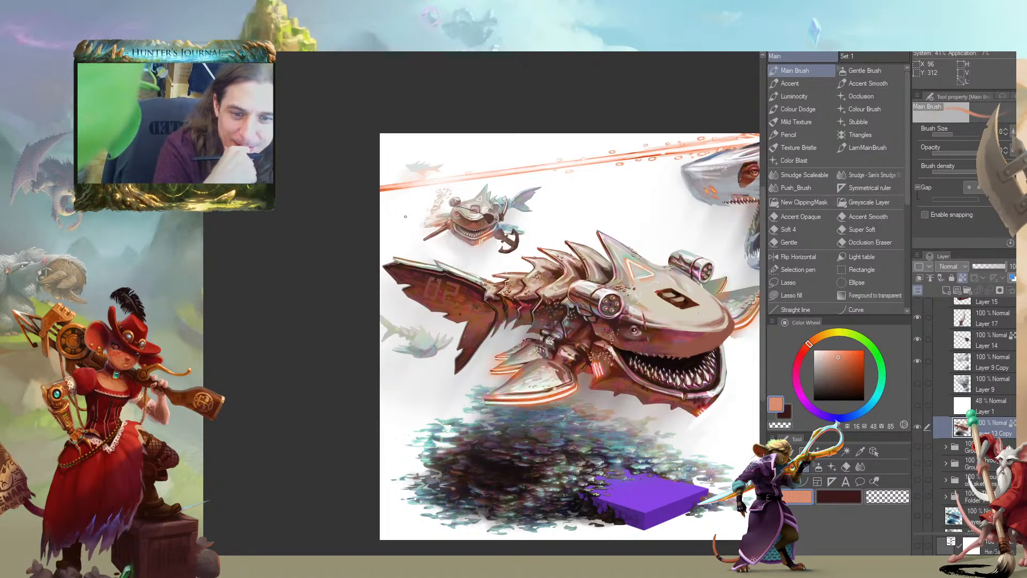
pyautogui.moveTo(319, 362); pyautogui.dragTo(254, 391)
pyautogui.moveTo(289, 281); pyautogui.dragTo(279, 322)
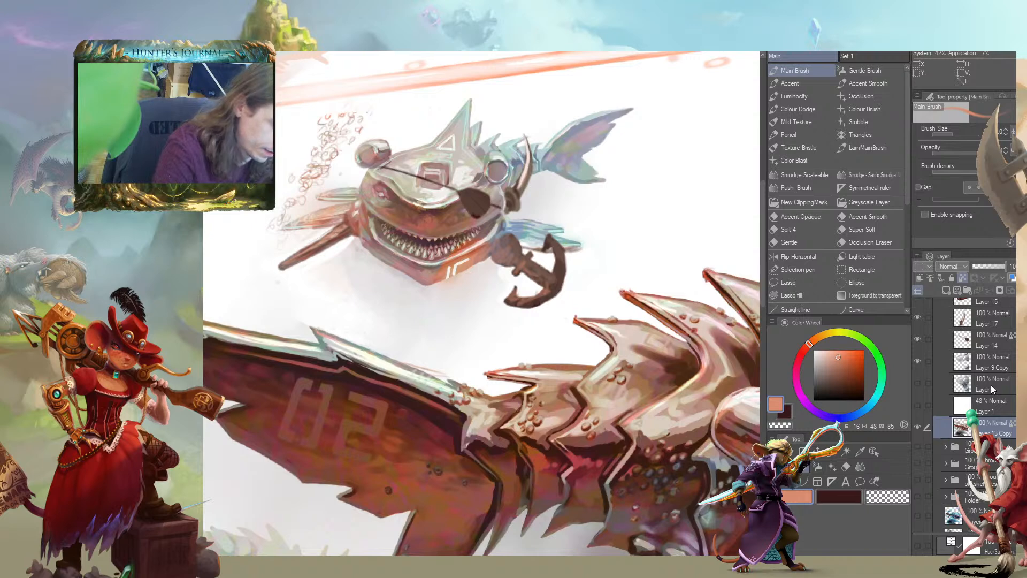
pyautogui.hotkey('ctrl', 'x')
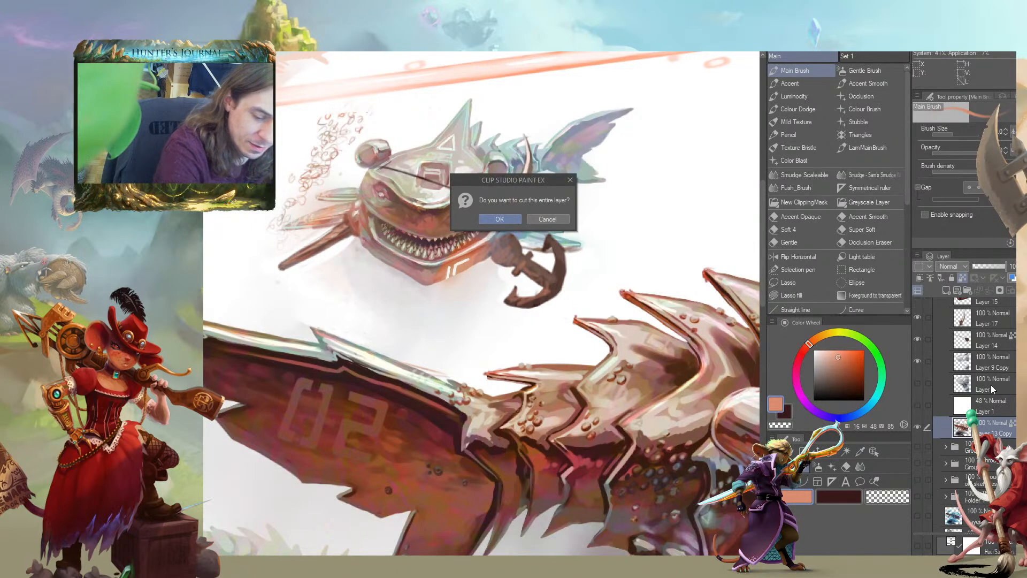
pyautogui.click(548, 224)
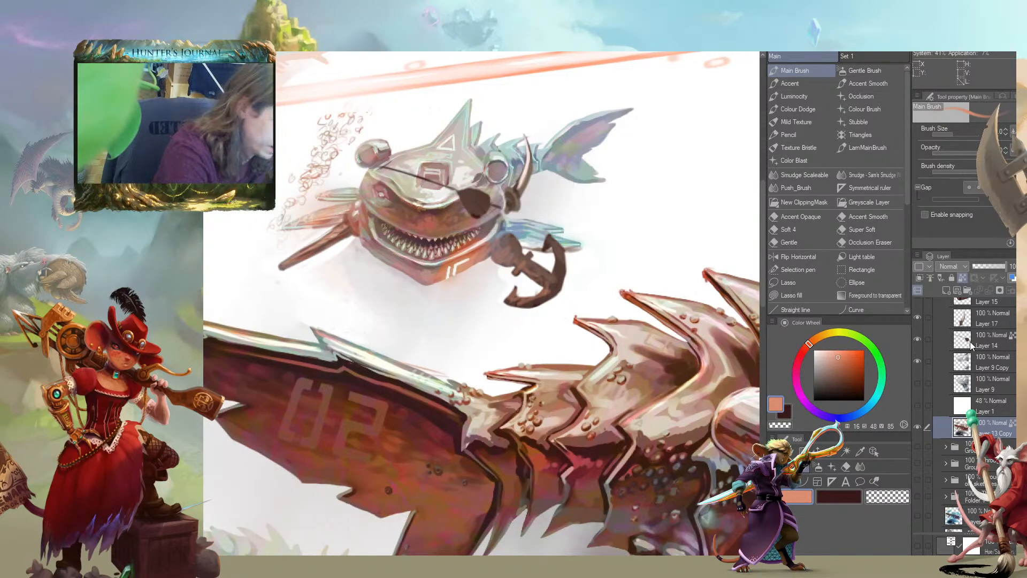
pyautogui.moveTo(412, 213); pyautogui.dragTo(442, 241)
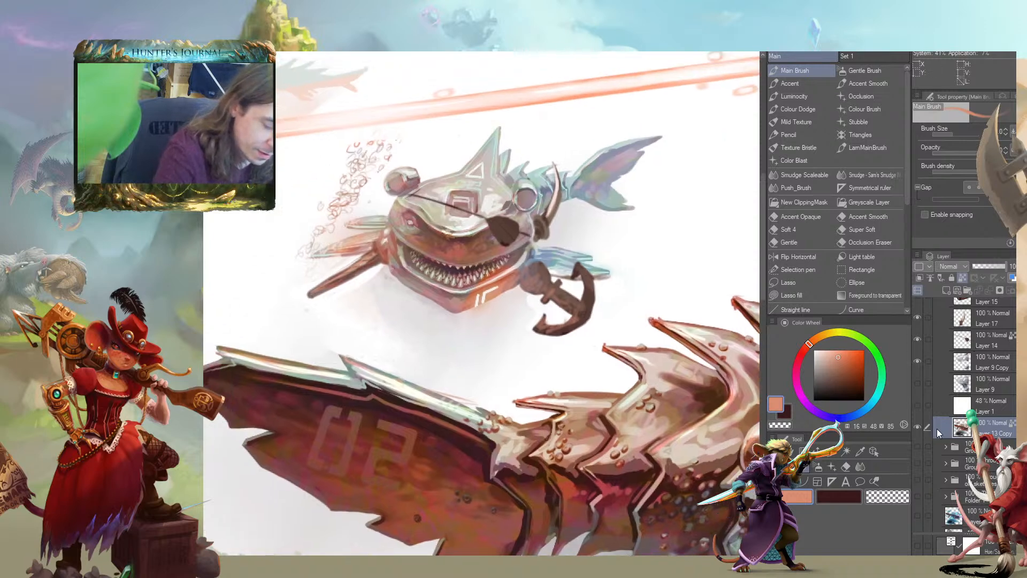
# Undo the anchor and eyepatch painting back to the earlier curved brown hook on the stump
pyautogui.hotkey('ctrl', 'z')
pyautogui.hotkey('ctrl', 'z')
pyautogui.hotkey('ctrl', 'z')
pyautogui.hotkey('ctrl', 'z')
pyautogui.hotkey('ctrl', 'z')
pyautogui.hotkey('ctrl', 'z')
pyautogui.hotkey('ctrl', 'z')
pyautogui.hotkey('ctrl', 'z')
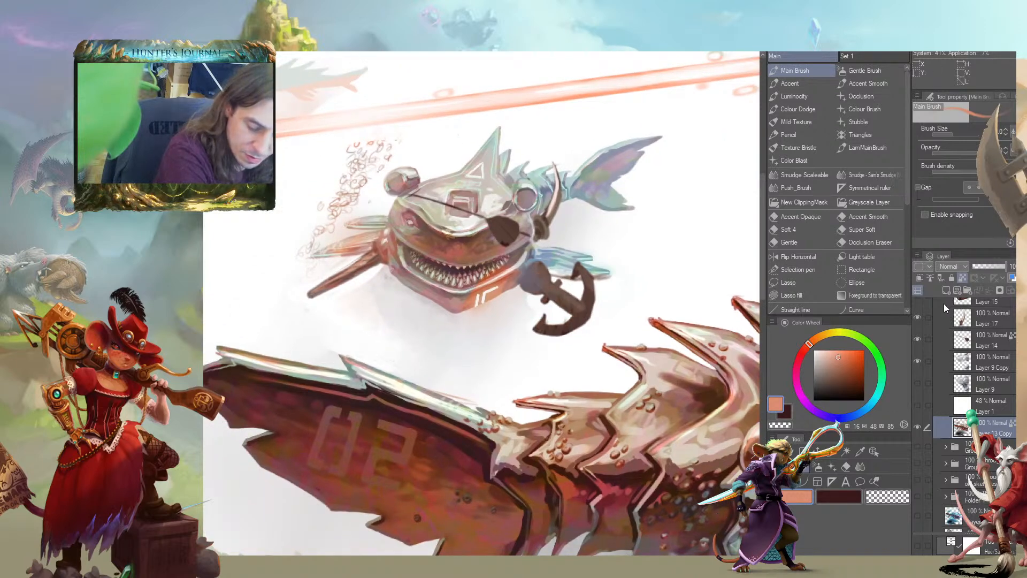
pyautogui.hotkey('ctrl', 'z')
pyautogui.hotkey('ctrl', 'z')
pyautogui.hotkey('ctrl', 'z')
pyautogui.hotkey('ctrl', 'z')
pyautogui.hotkey('ctrl', 'z')
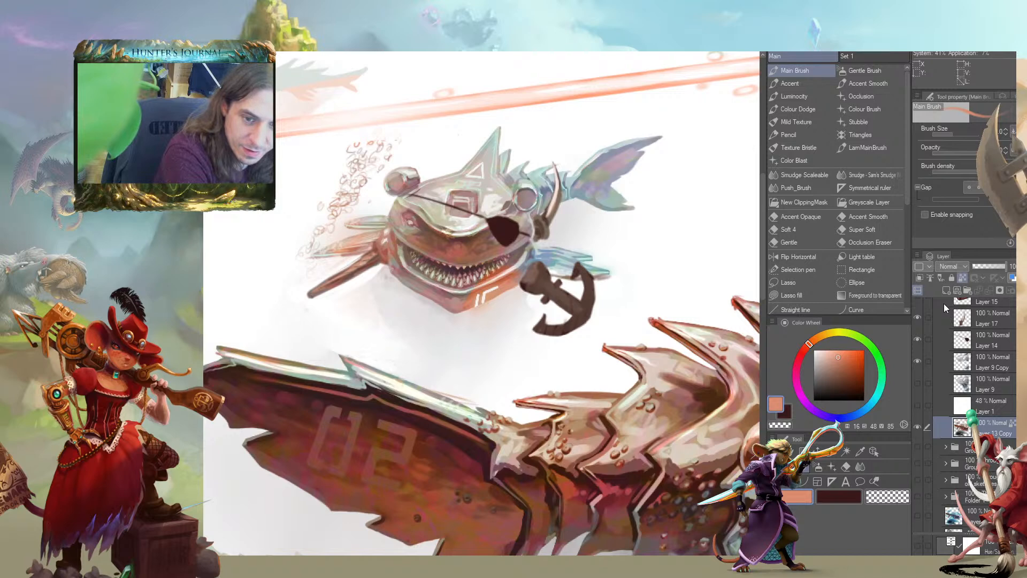
pyautogui.hotkey('ctrl', 'z')
pyautogui.hotkey('ctrl', 'z')
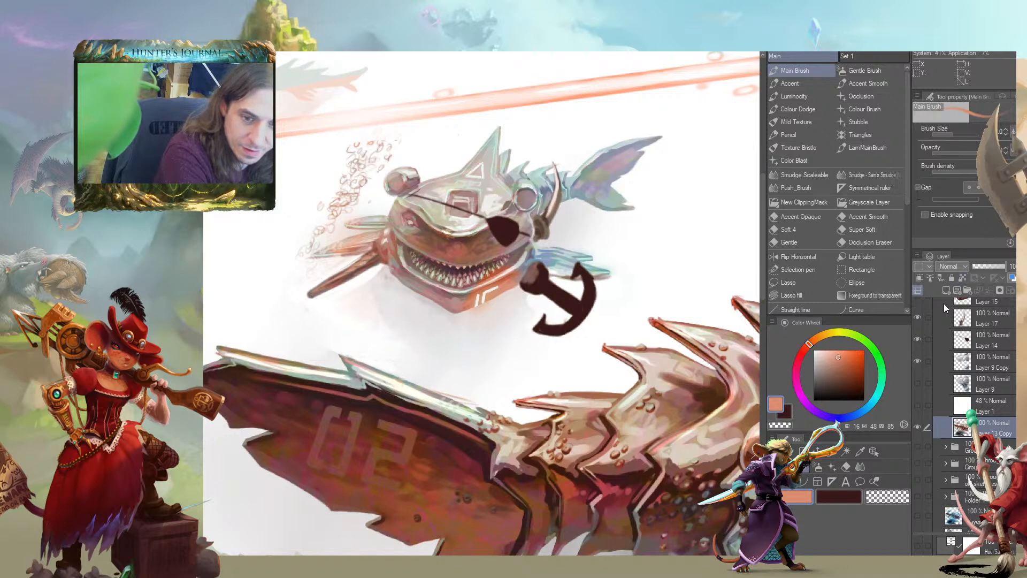
pyautogui.hotkey('ctrl', 'z')
pyautogui.hotkey('ctrl', 'z')
pyautogui.hotkey('ctrl', 'z')
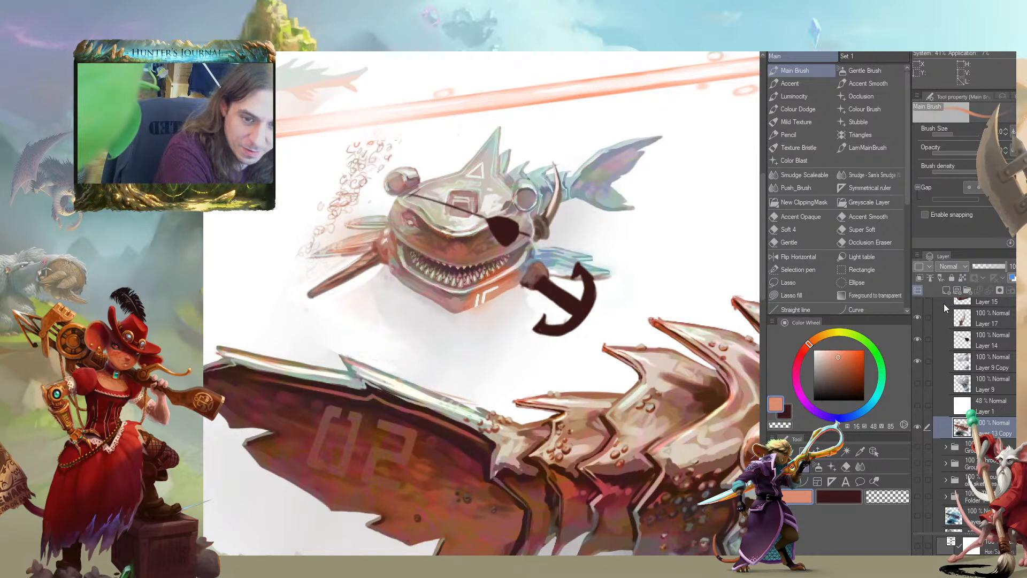
pyautogui.hotkey('ctrl', 'z')
pyautogui.hotkey('ctrl', 'z')
pyautogui.hotkey('ctrl', 'z')
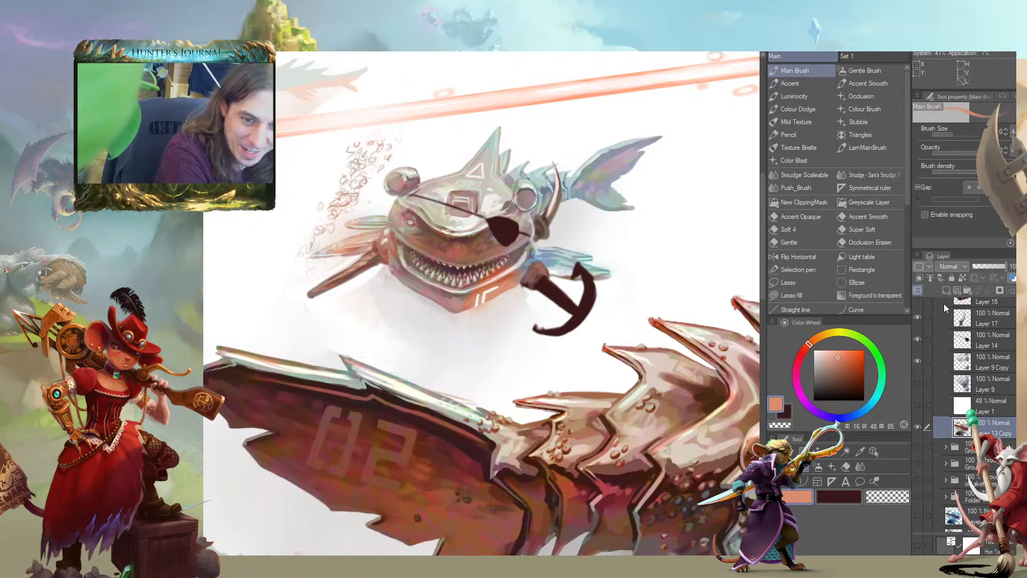
pyautogui.hotkey('ctrl', 'z')
pyautogui.hotkey('ctrl', 'z')
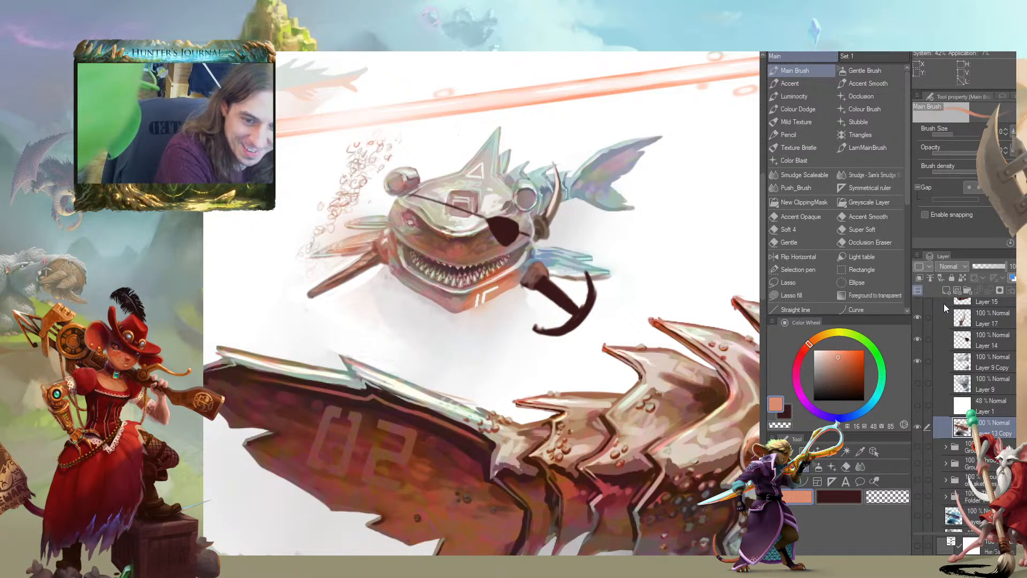
pyautogui.hotkey('ctrl', 'z')
pyautogui.hotkey('ctrl', 'z')
pyautogui.hotkey('ctrl', 'z')
pyautogui.hotkey('ctrl', 'z')
pyautogui.hotkey('ctrl', 'z')
pyautogui.hotkey('ctrl', 'z')
pyautogui.hotkey('ctrl', 'z')
pyautogui.hotkey('ctrl', 'z')
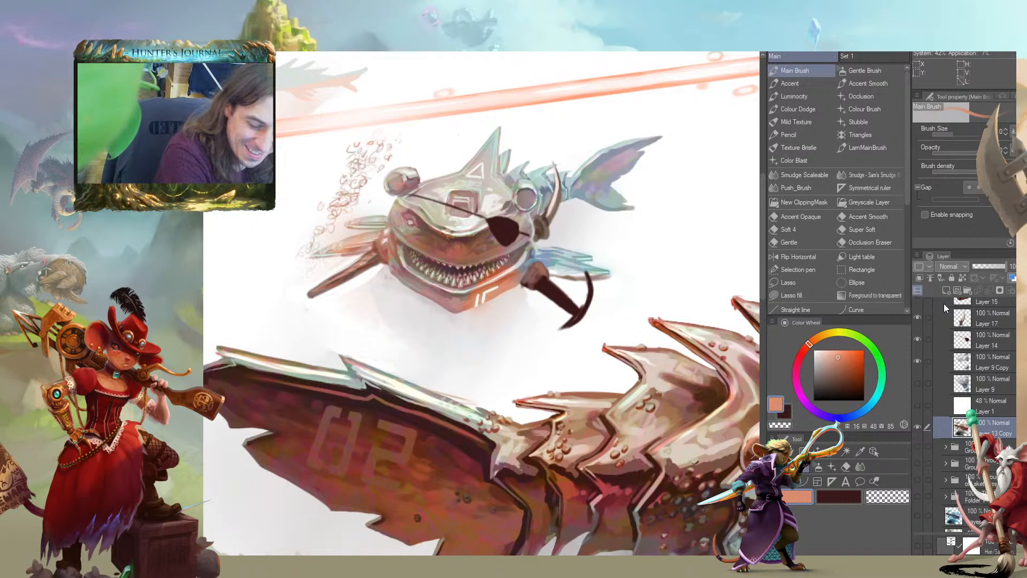
pyautogui.hotkey('ctrl', 'z')
pyautogui.hotkey('ctrl', 'z')
pyautogui.hotkey('ctrl', 'z')
pyautogui.hotkey('ctrl', 'z')
pyautogui.hotkey('ctrl', 'z')
pyautogui.hotkey('ctrl', 'z')
pyautogui.hotkey('ctrl', 'z')
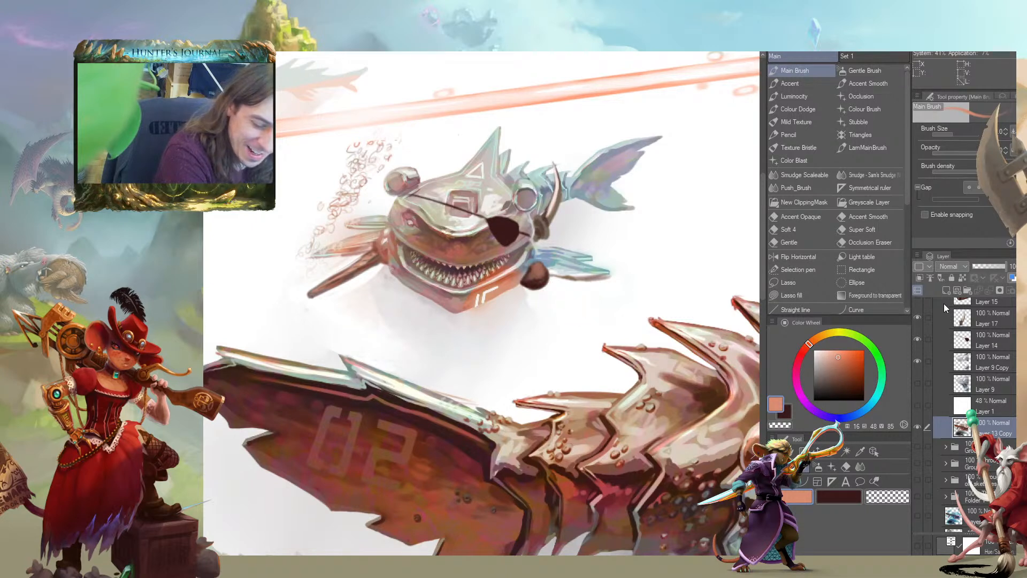
pyautogui.hotkey('ctrl', 'z')
pyautogui.hotkey('ctrl', 'z')
pyautogui.hotkey('ctrl', 'z')
pyautogui.hotkey('ctrl', 'z')
pyautogui.hotkey('ctrl', 'z')
pyautogui.hotkey('ctrl', 'z')
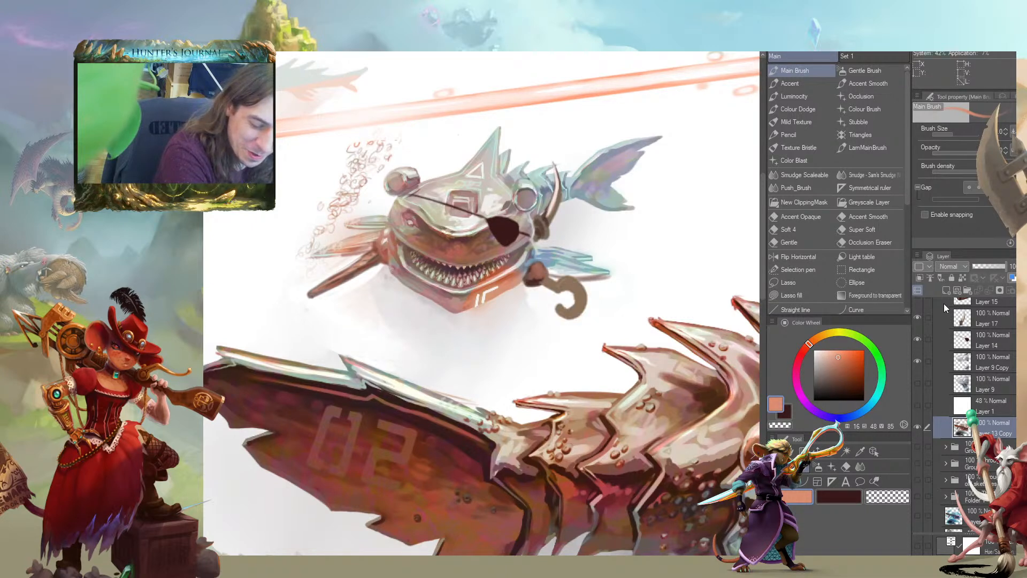
pyautogui.hotkey('ctrl', 'z')
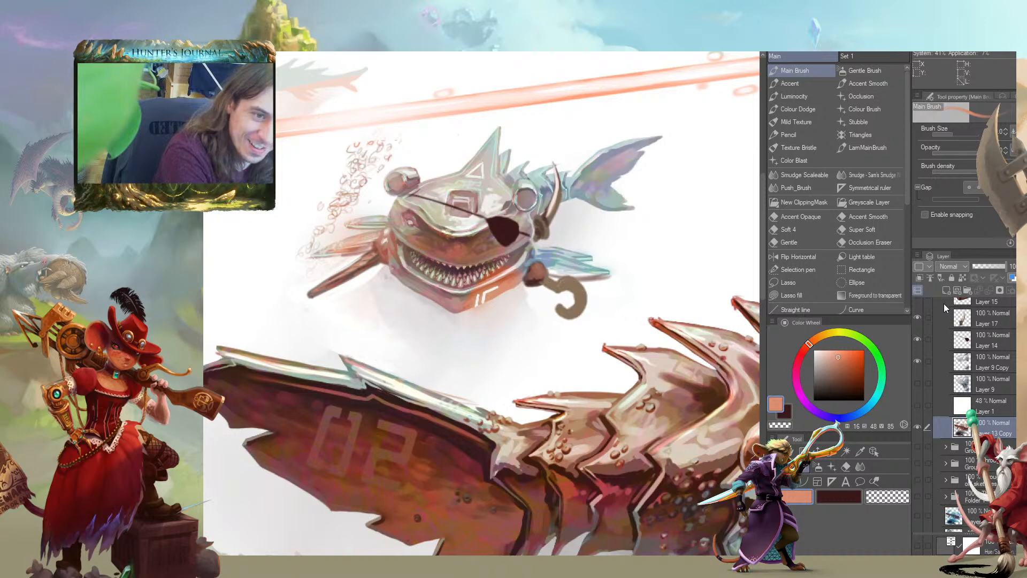
# Step through the undo history to compare the hook and anchor versions, and restore the shaded anchor hand on the small shark
pyautogui.hotkey('ctrl', 'y')
pyautogui.hotkey('ctrl', '-')
pyautogui.hotkey('ctrl', '-')
pyautogui.hotkey('ctrl', '-')
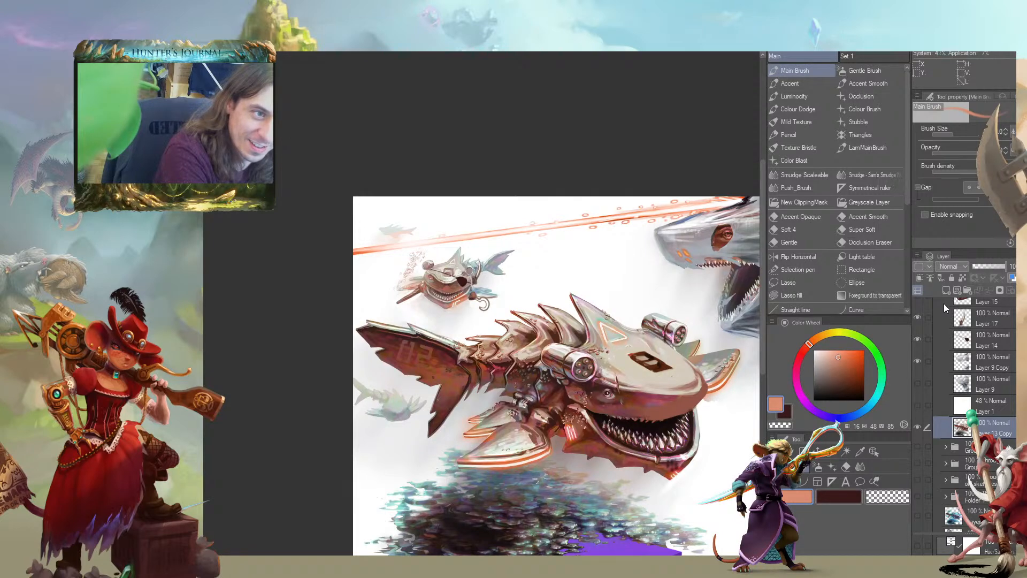
pyautogui.hotkey('ctrl', 'z')
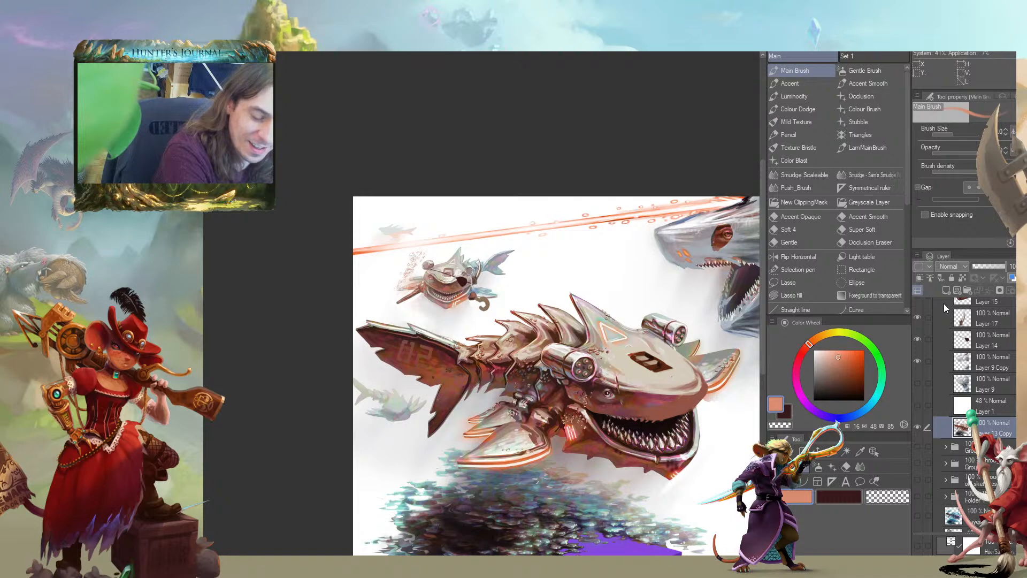
pyautogui.hotkey('ctrl', 'z')
pyautogui.hotkey('ctrl', 'z')
pyautogui.hotkey('ctrl', 'z')
pyautogui.hotkey('ctrl', 'z')
pyautogui.hotkey('ctrl', 'z')
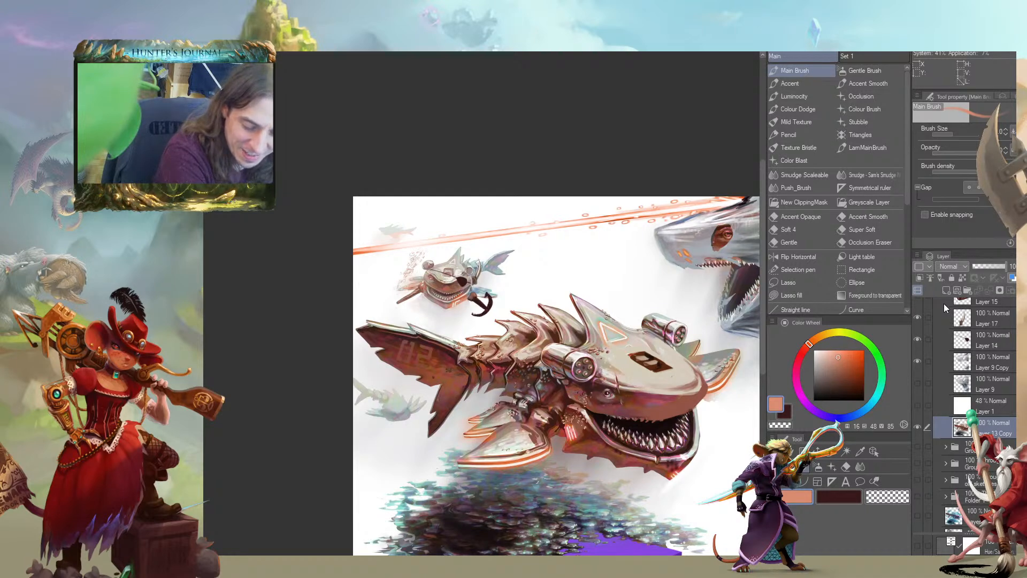
pyautogui.hotkey('ctrl', 'z')
pyautogui.hotkey('ctrl', 'z')
pyautogui.hotkey('ctrl', 'z')
pyautogui.hotkey('ctrl', 'z')
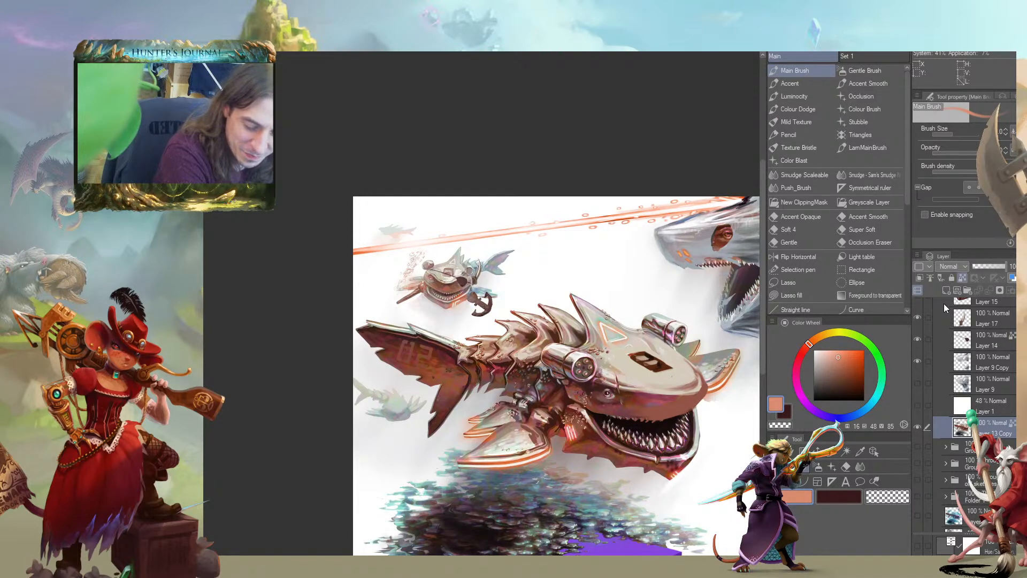
# Sample the peg leg's brown and erase along its edges on Layer 13 Copy to slim it into a narrow shaft
pyautogui.hotkey('ctrl', '+')
pyautogui.hotkey('ctrl', '+')
pyautogui.hotkey('ctrl', '+')
pyautogui.hotkey('ctrl', '+')
pyautogui.moveTo(233, 412); pyautogui.dragTo(501, 347)
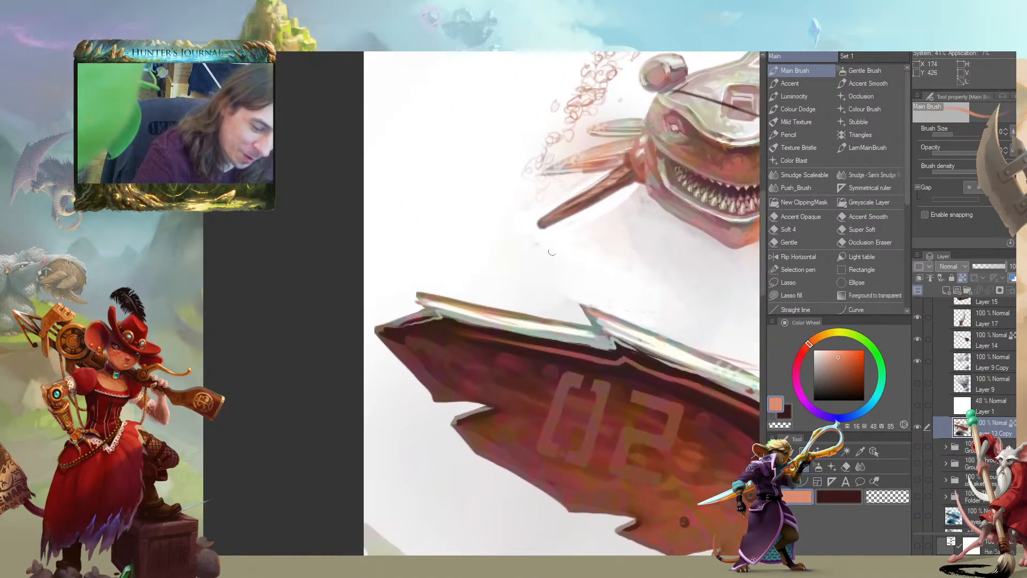
pyautogui.keyDown('alt'); pyautogui.click(595, 198); pyautogui.keyUp('alt')
pyautogui.moveTo(510, 176); pyautogui.dragTo(546, 262)
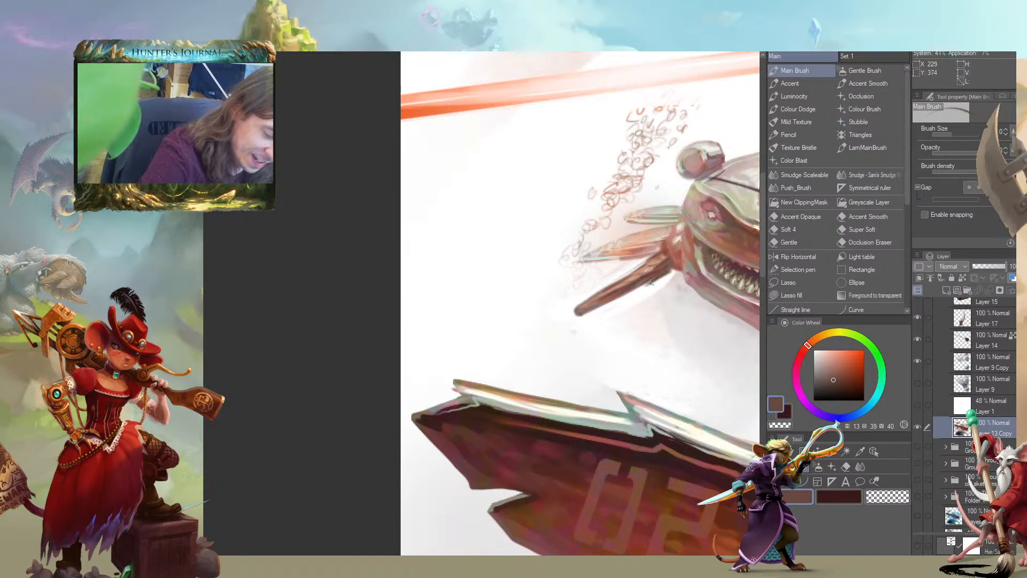
pyautogui.press('c')
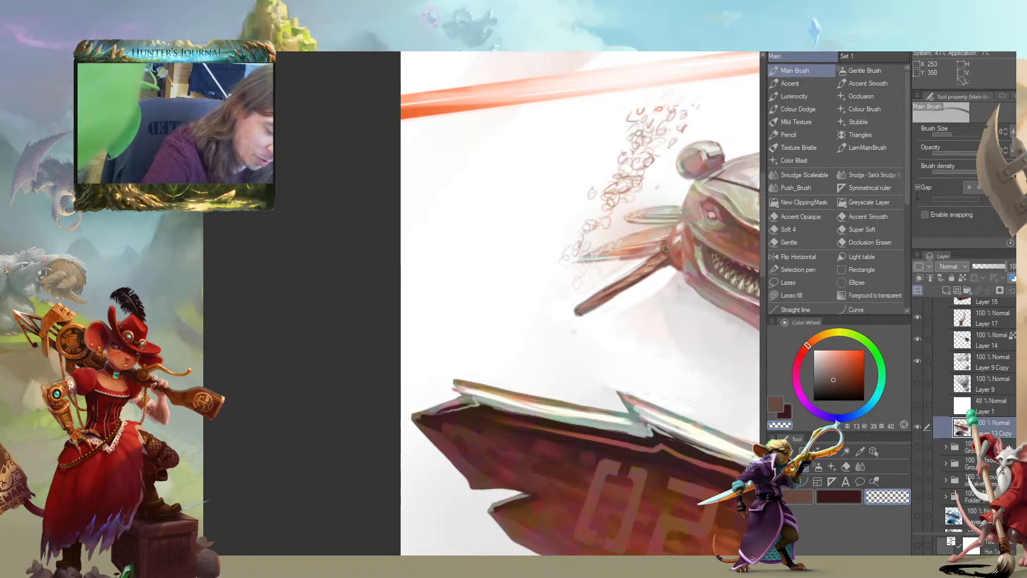
pyautogui.moveTo(618, 276); pyautogui.dragTo(585, 297)
pyautogui.moveTo(451, 316)
pyautogui.mouseDown()
pyautogui.moveTo(319, 316)
pyautogui.moveTo(458, 307)
pyautogui.mouseUp()
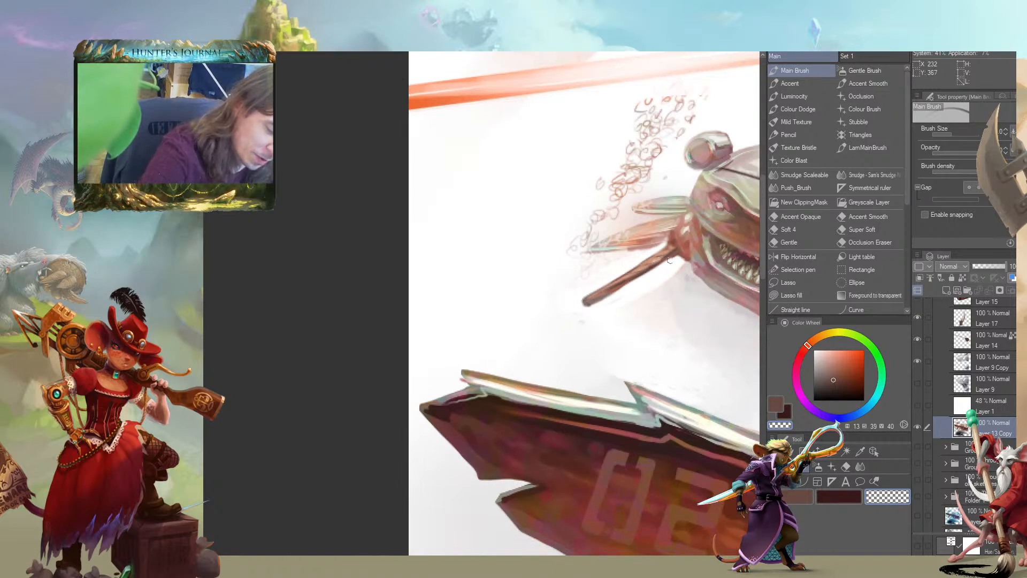
pyautogui.moveTo(358, 302)
pyautogui.mouseDown()
pyautogui.moveTo(254, 355)
pyautogui.moveTo(499, 310)
pyautogui.moveTo(532, 292)
pyautogui.mouseUp()
# Paint a wide reddish-brown paddle blade on the outer end of the small shark's wooden shaft, turning it into an oar
pyautogui.press('c')
pyautogui.keyDown('alt'); pyautogui.click(615, 254); pyautogui.keyUp('alt')
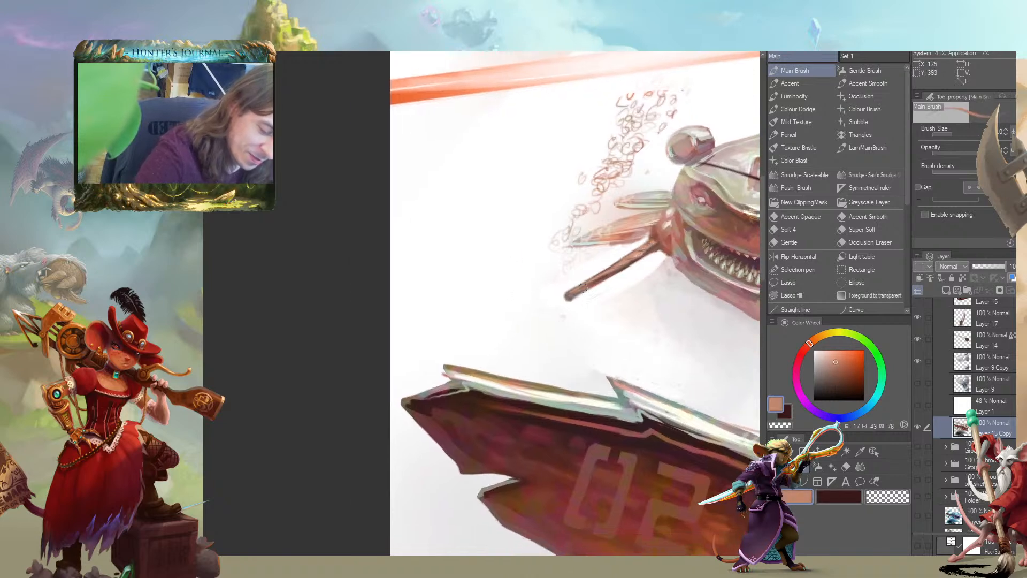
pyautogui.moveTo(616, 269)
pyautogui.mouseDown()
pyautogui.moveTo(624, 261)
pyautogui.moveTo(540, 315)
pyautogui.mouseUp()
pyautogui.keyDown('alt'); pyautogui.click(590, 282); pyautogui.keyUp('alt')
pyautogui.moveTo(588, 284); pyautogui.dragTo(525, 322)
pyautogui.moveTo(542, 282)
pyautogui.mouseDown()
pyautogui.moveTo(486, 305)
pyautogui.moveTo(499, 283)
pyautogui.moveTo(541, 266)
pyautogui.moveTo(487, 302)
pyautogui.moveTo(513, 281)
pyautogui.moveTo(527, 290)
pyautogui.moveTo(485, 303)
pyautogui.moveTo(538, 258)
pyautogui.moveTo(491, 282)
pyautogui.mouseUp()
# Clean up the oar blade's outline by alternately painting brown and erasing along its edges and neck
pyautogui.press('c')
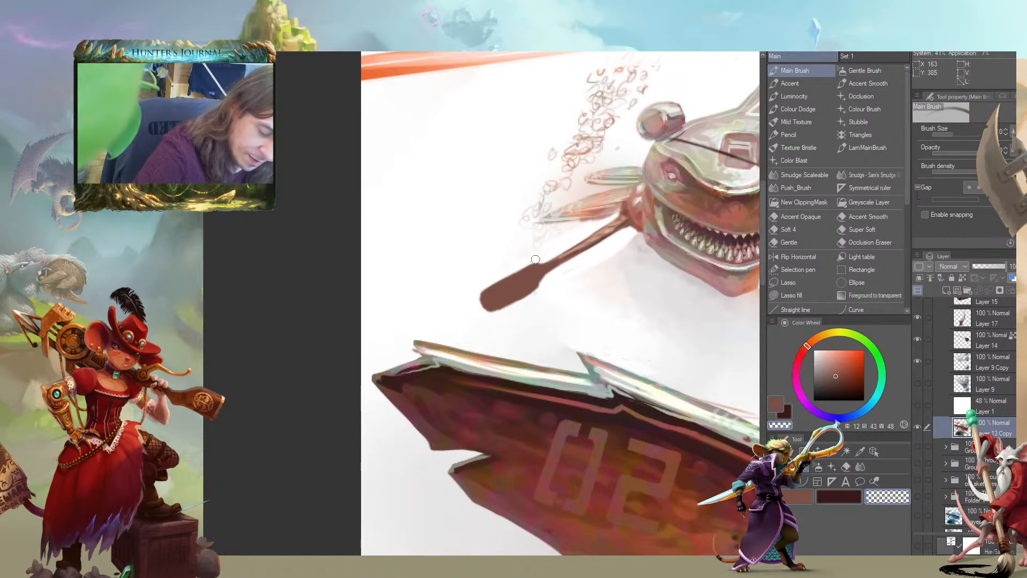
pyautogui.press('c')
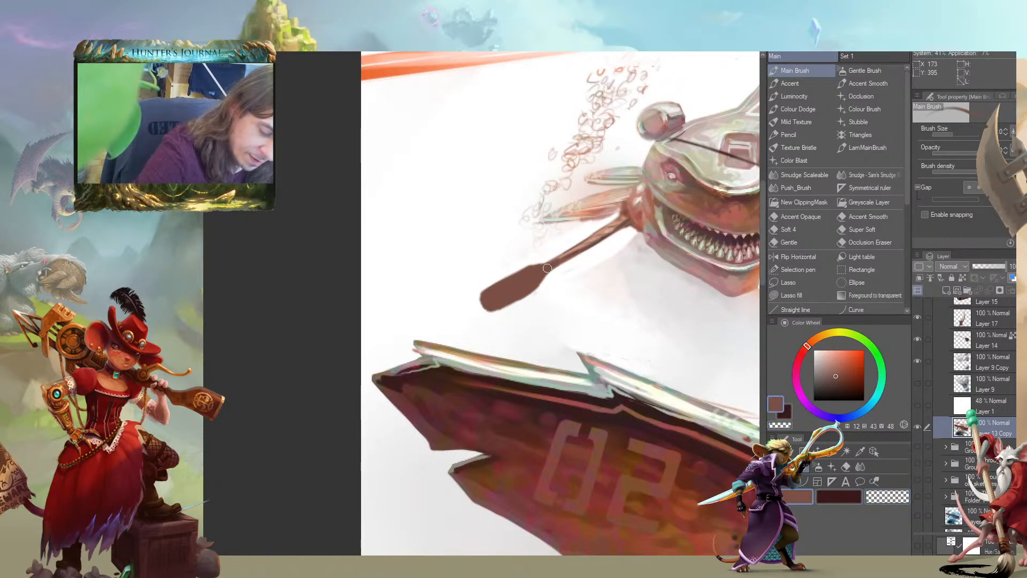
pyautogui.moveTo(546, 271); pyautogui.dragTo(491, 316)
pyautogui.press('c')
pyautogui.moveTo(537, 291); pyautogui.dragTo(505, 308)
pyautogui.moveTo(531, 261); pyautogui.dragTo(480, 291)
pyautogui.moveTo(524, 265)
pyautogui.mouseDown()
pyautogui.moveTo(567, 252)
pyautogui.moveTo(615, 218)
pyautogui.moveTo(567, 264)
pyautogui.mouseUp()
pyautogui.press('c')
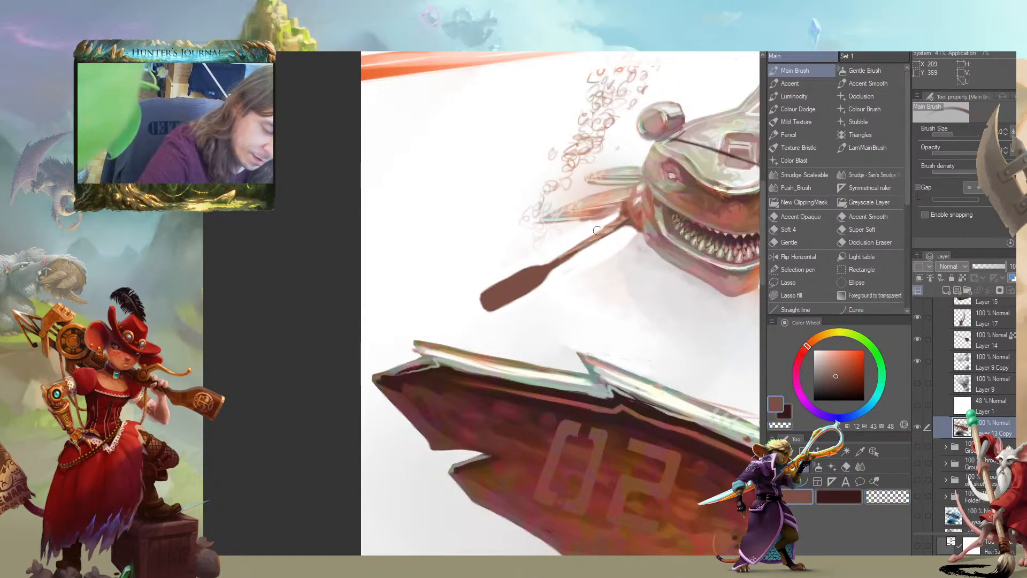
# Add light orange-tan highlights along the oar's shaft and across its blade
pyautogui.keyDown('alt'); pyautogui.click(595, 233); pyautogui.keyUp('alt')
pyautogui.moveTo(561, 258)
pyautogui.mouseDown()
pyautogui.moveTo(528, 278)
pyautogui.moveTo(614, 221)
pyautogui.mouseUp()
pyautogui.moveTo(528, 284); pyautogui.dragTo(498, 298)
pyautogui.moveTo(541, 271); pyautogui.dragTo(503, 300)
pyautogui.moveTo(545, 268)
pyautogui.mouseDown()
pyautogui.moveTo(488, 300)
pyautogui.moveTo(496, 289)
pyautogui.mouseUp()
pyautogui.moveTo(536, 268); pyautogui.dragTo(496, 289)
pyautogui.moveTo(520, 274); pyautogui.dragTo(485, 298)
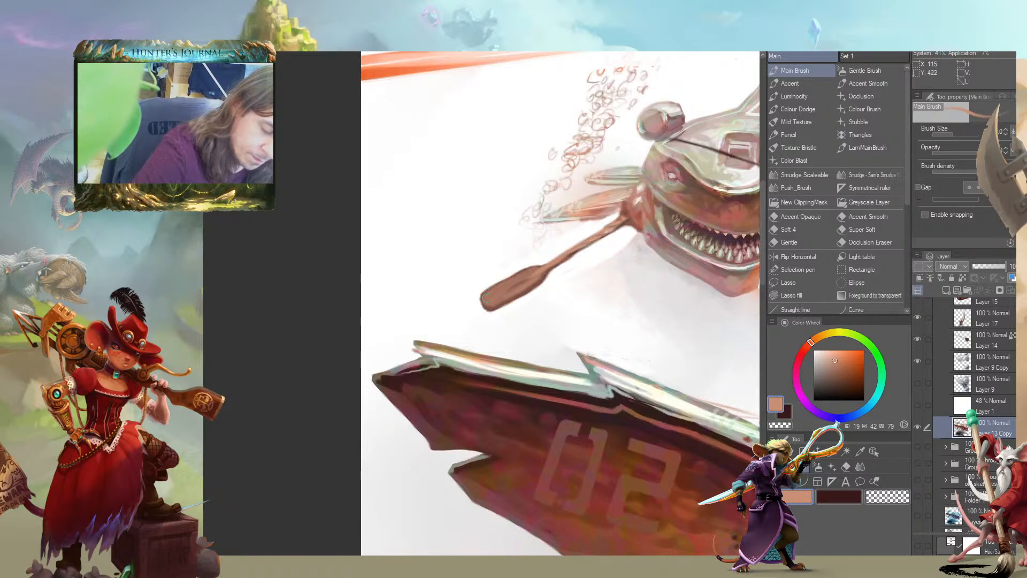
# Brighten the oar blade with a paler salmon tone and erase around its neck to tidy the edge
pyautogui.scroll(-2, 282, 321)
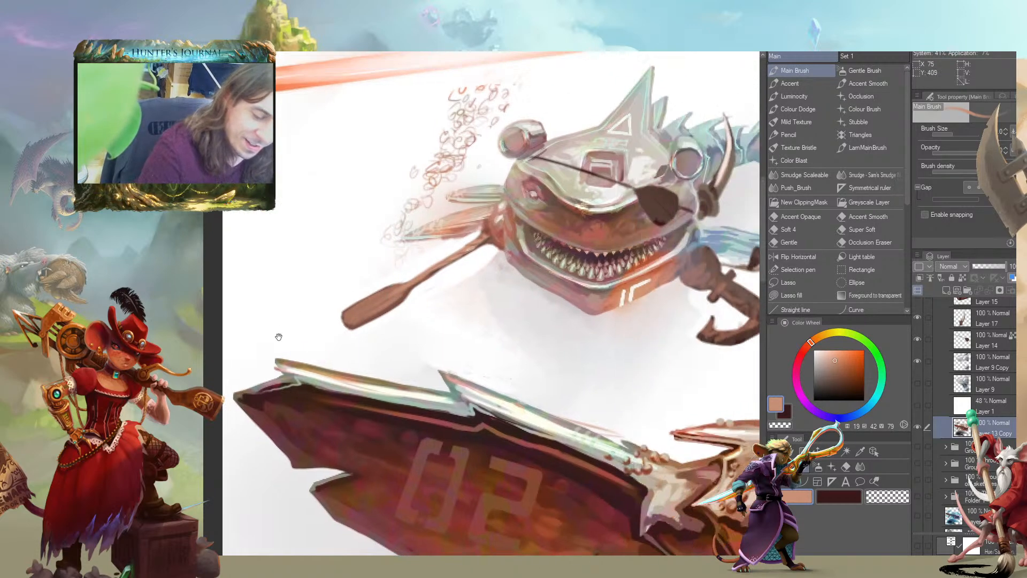
pyautogui.scroll(-2, 282, 321)
pyautogui.moveTo(165, 466); pyautogui.dragTo(285, 327)
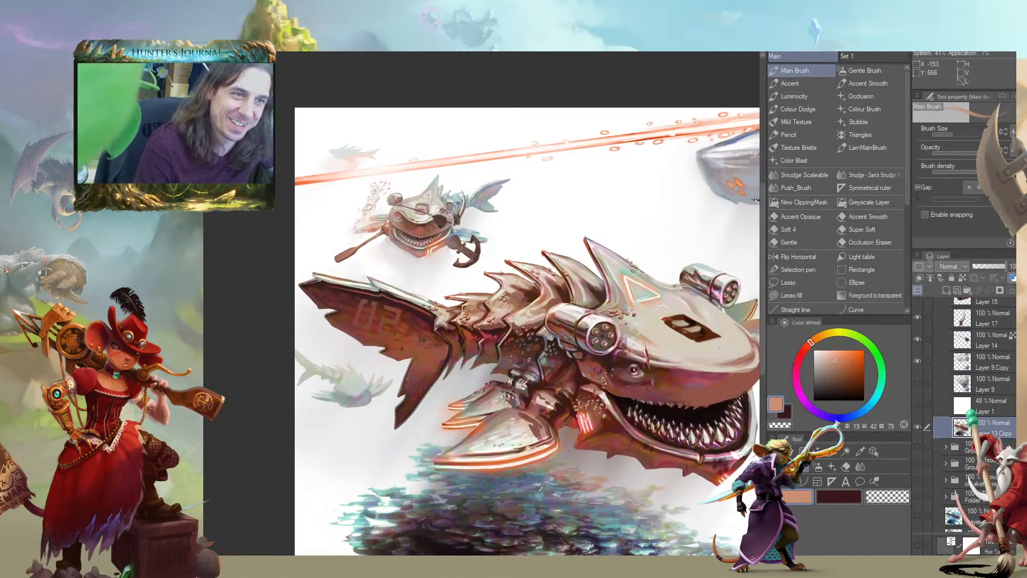
pyautogui.moveTo(240, 401); pyautogui.dragTo(273, 413)
pyautogui.scroll(5, 273, 413)
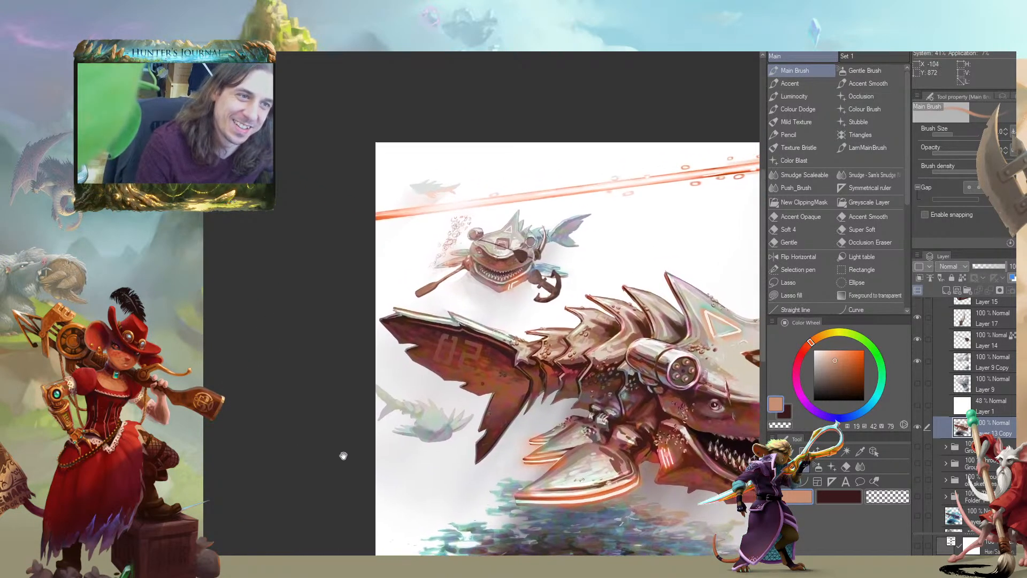
pyautogui.keyDown('alt'); pyautogui.click(595, 270); pyautogui.keyUp('alt')
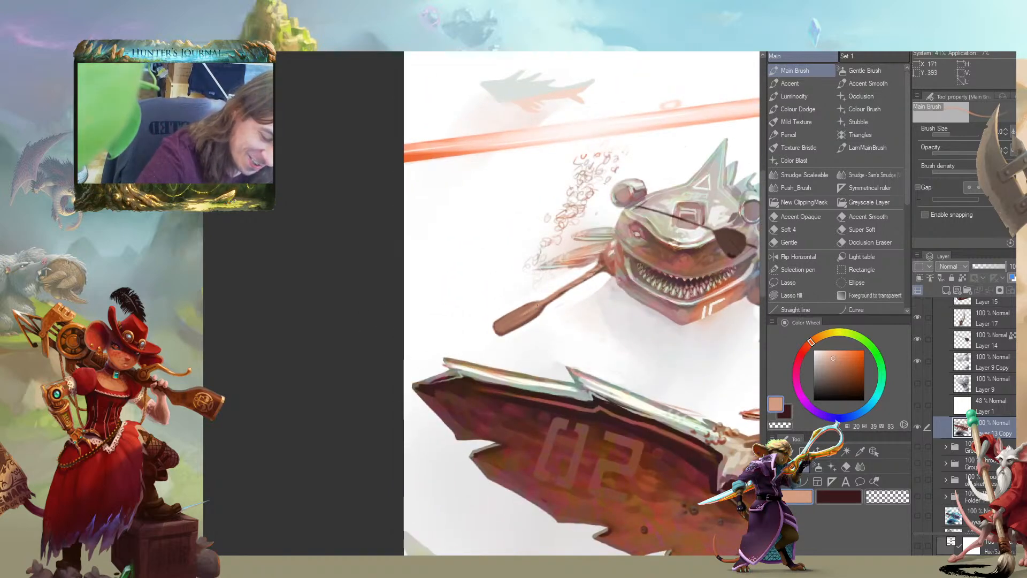
pyautogui.moveTo(531, 307); pyautogui.dragTo(507, 320)
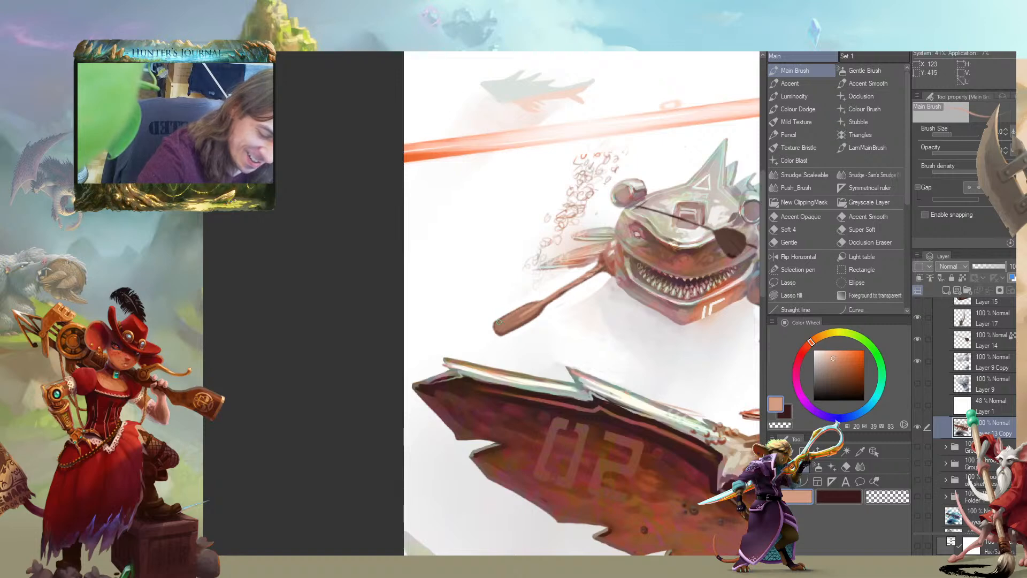
pyautogui.press('c')
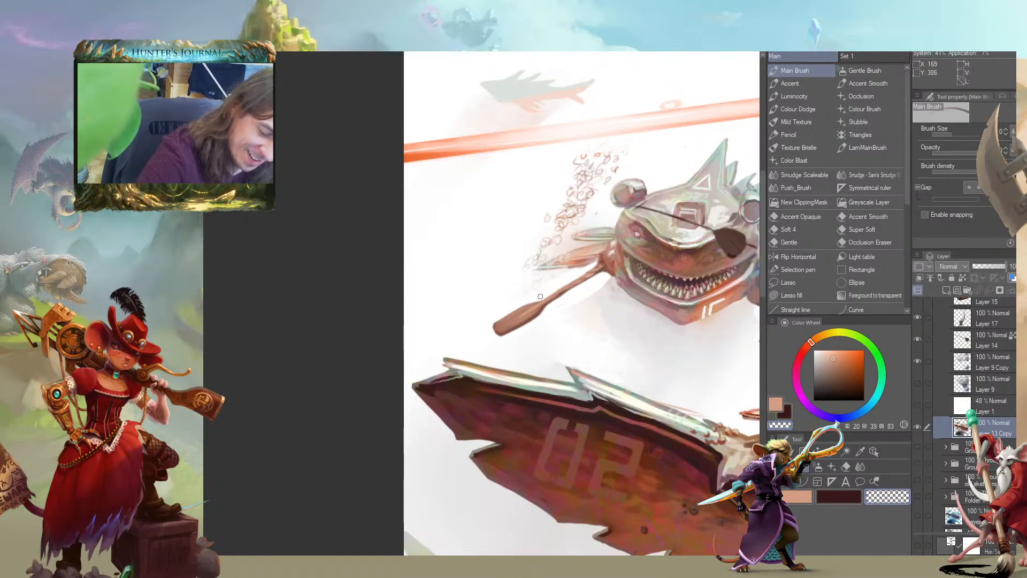
pyautogui.moveTo(547, 295); pyautogui.dragTo(418, 295)
# Examine the small pirate shark with its oar and anchor within the whole composition
pyautogui.scroll(-3, 229, 440)
pyautogui.moveTo(229, 440); pyautogui.dragTo(247, 373)
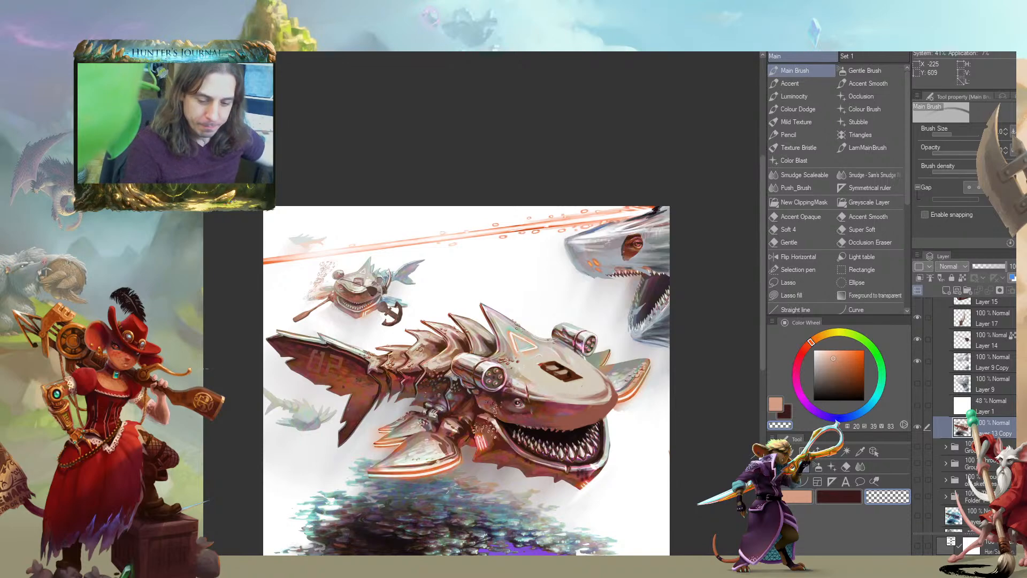
pyautogui.scroll(5, 271, 355)
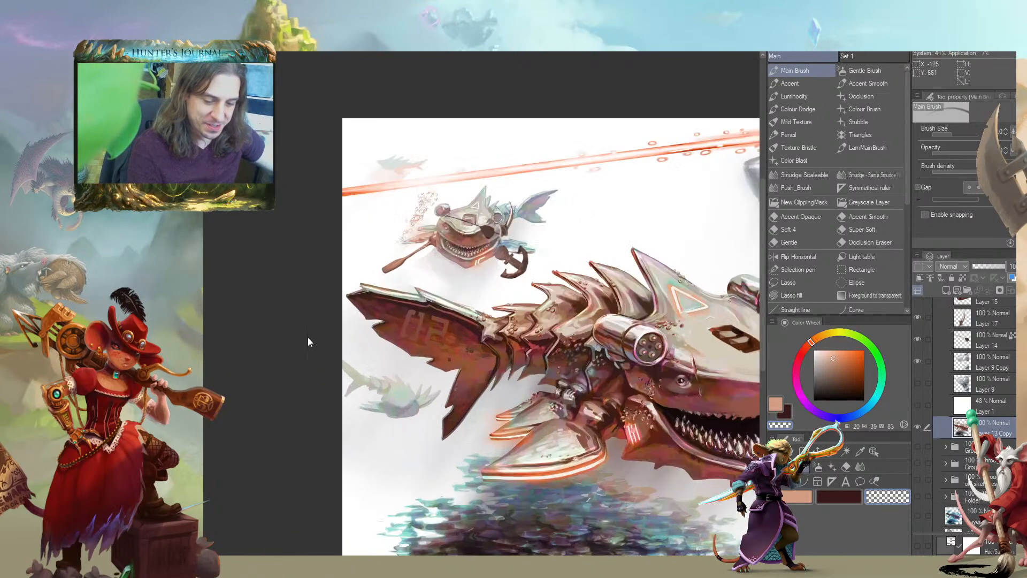
pyautogui.moveTo(405, 320)
pyautogui.mouseDown()
pyautogui.moveTo(248, 514)
pyautogui.moveTo(229, 454)
pyautogui.moveTo(217, 450)
pyautogui.moveTo(192, 354)
pyautogui.mouseUp()
pyautogui.scroll(-2, 191, 354)
pyautogui.scroll(-4, 230, 342)
pyautogui.moveTo(261, 434); pyautogui.dragTo(376, 376)
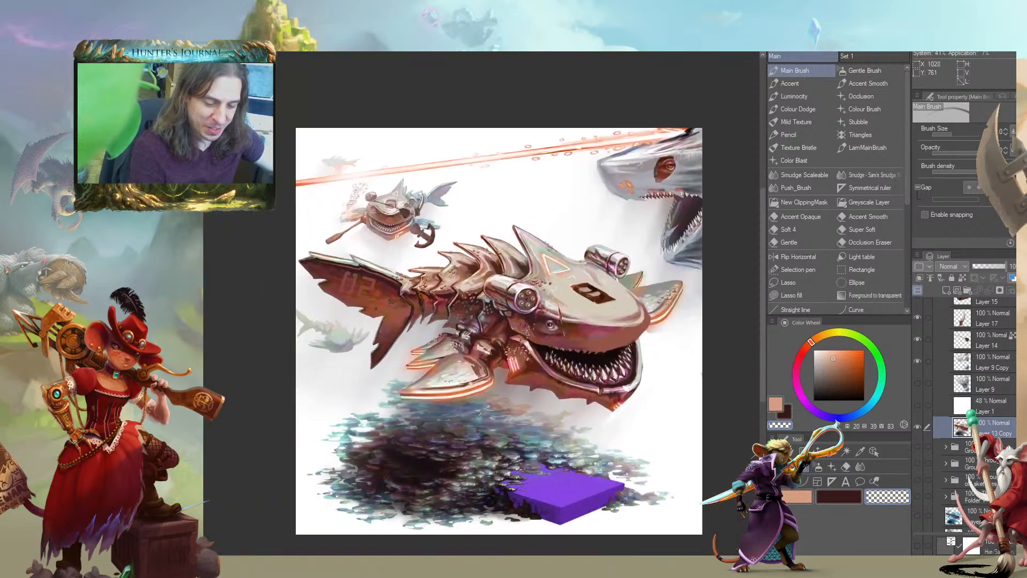
pyautogui.moveTo(262, 373); pyautogui.dragTo(303, 405)
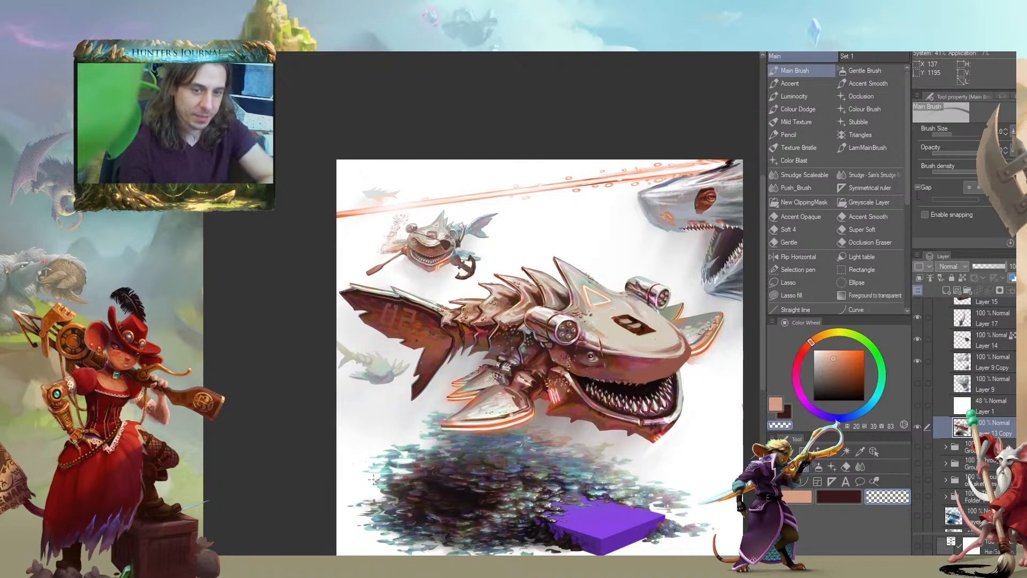
pyautogui.scroll(5, 377, 282)
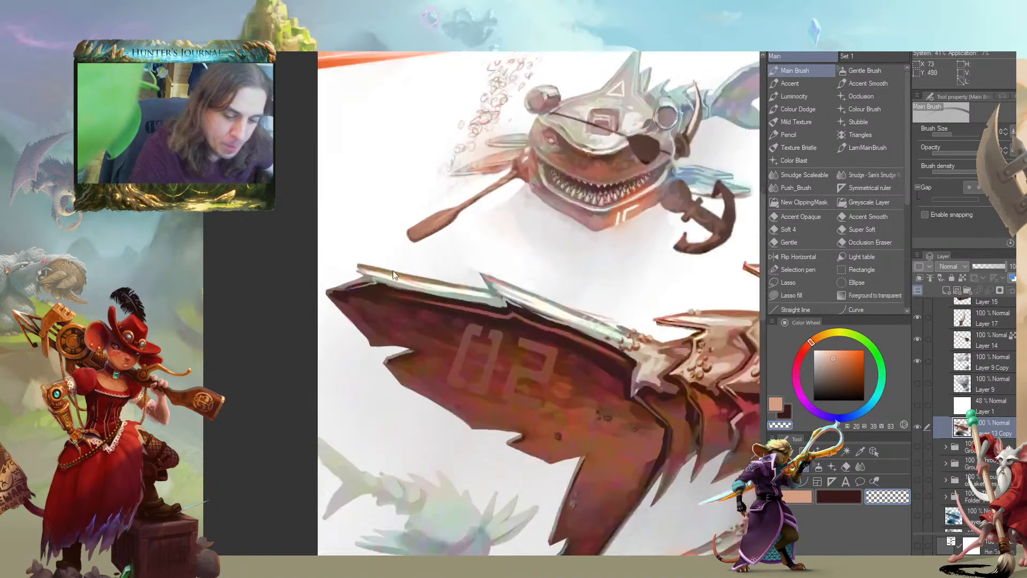
# Create a new layer above Layer 13 Copy and paint an orange-gold ring through the small shark's upper tail fin
pyautogui.scroll(-4, 380, 281)
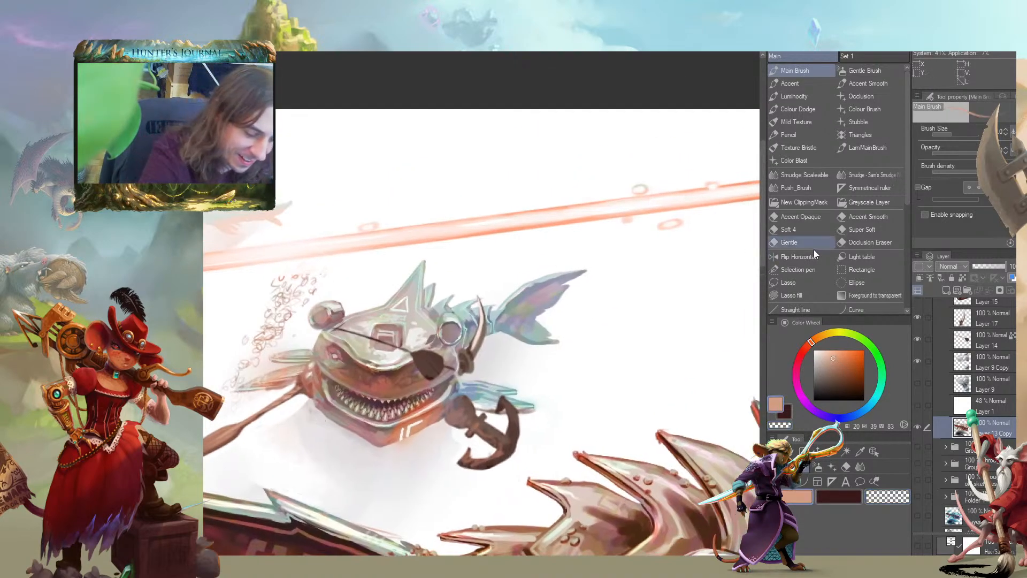
pyautogui.click(945, 290)
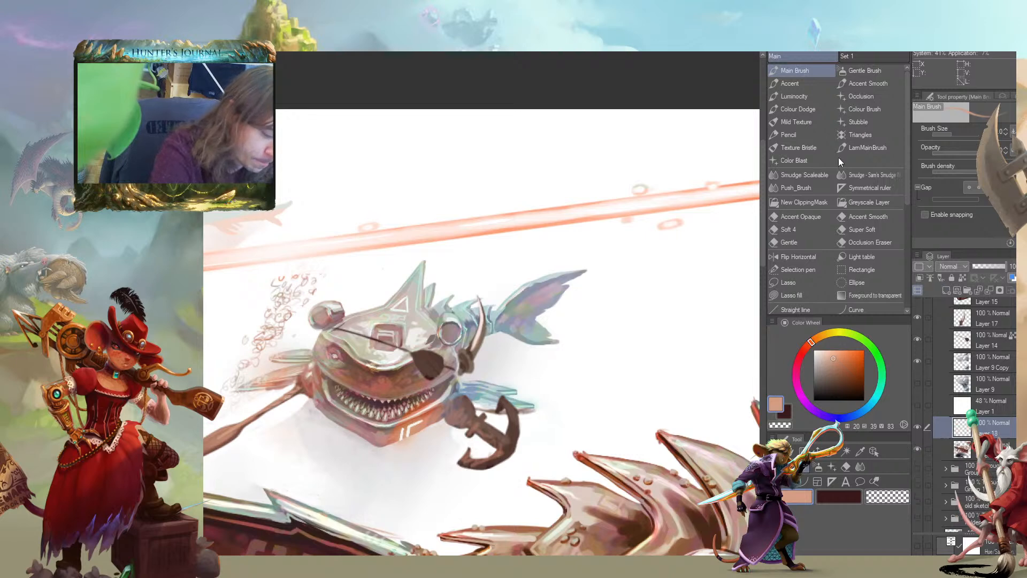
pyautogui.moveTo(491, 296); pyautogui.dragTo(519, 329)
pyautogui.click(851, 366)
pyautogui.click(821, 336)
pyautogui.moveTo(852, 369); pyautogui.dragTo(855, 356)
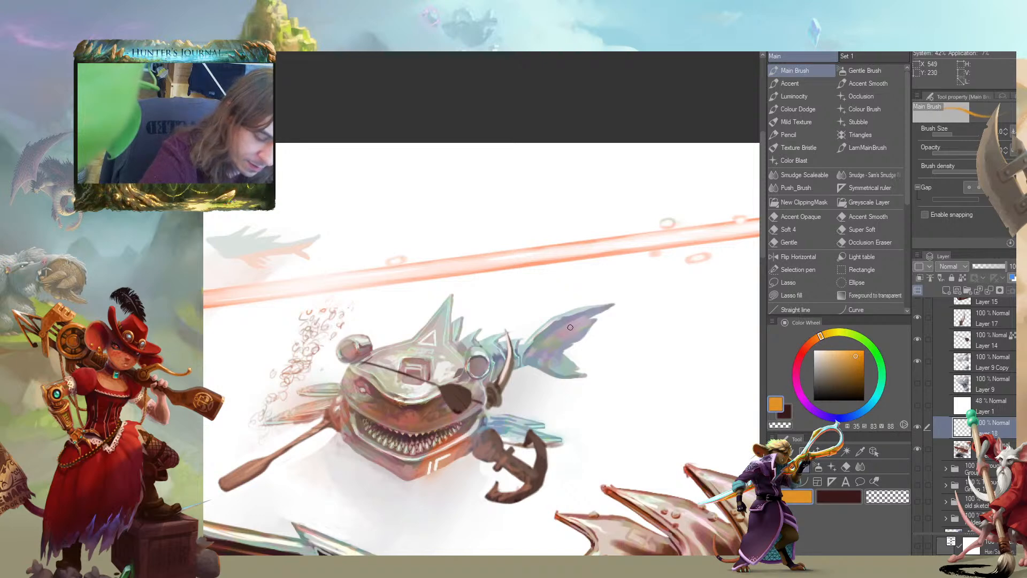
pyautogui.moveTo(589, 335)
pyautogui.mouseDown()
pyautogui.moveTo(613, 321)
pyautogui.moveTo(591, 319)
pyautogui.mouseUp()
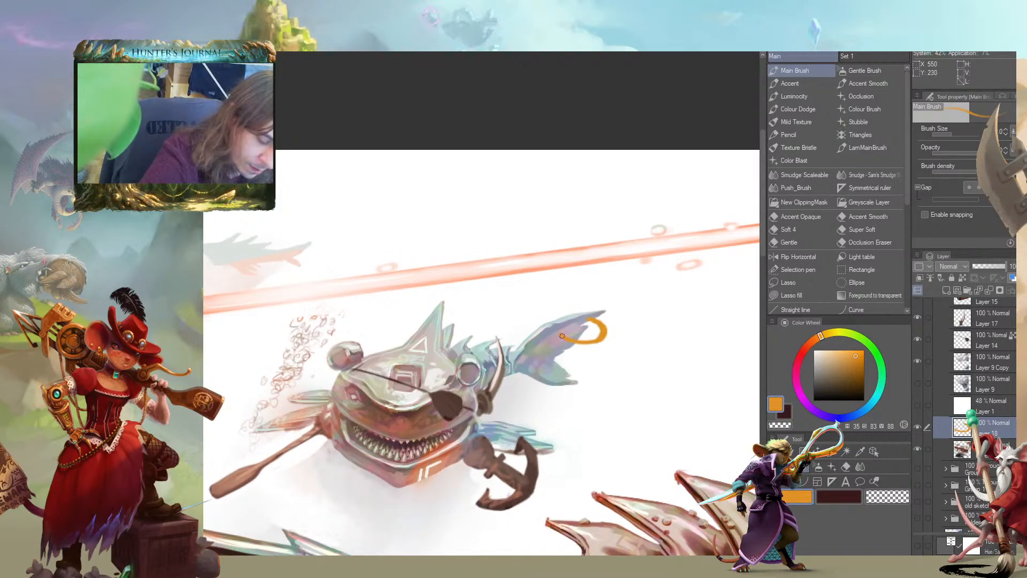
# Refine the gold ring's curve and its end on the tail fin by alternating between erasing and painting
pyautogui.press('c')
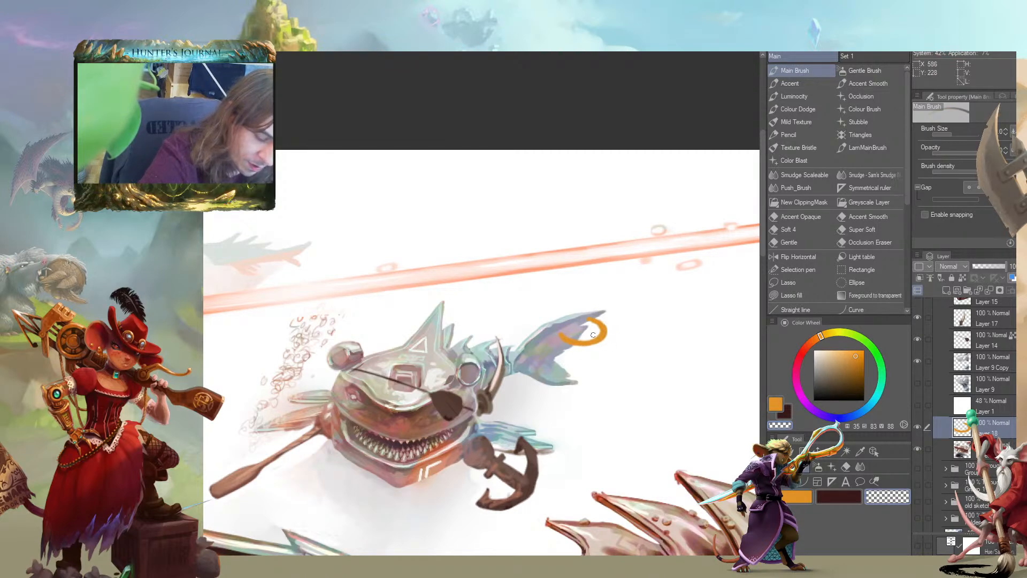
pyautogui.press('c')
pyautogui.press('c')
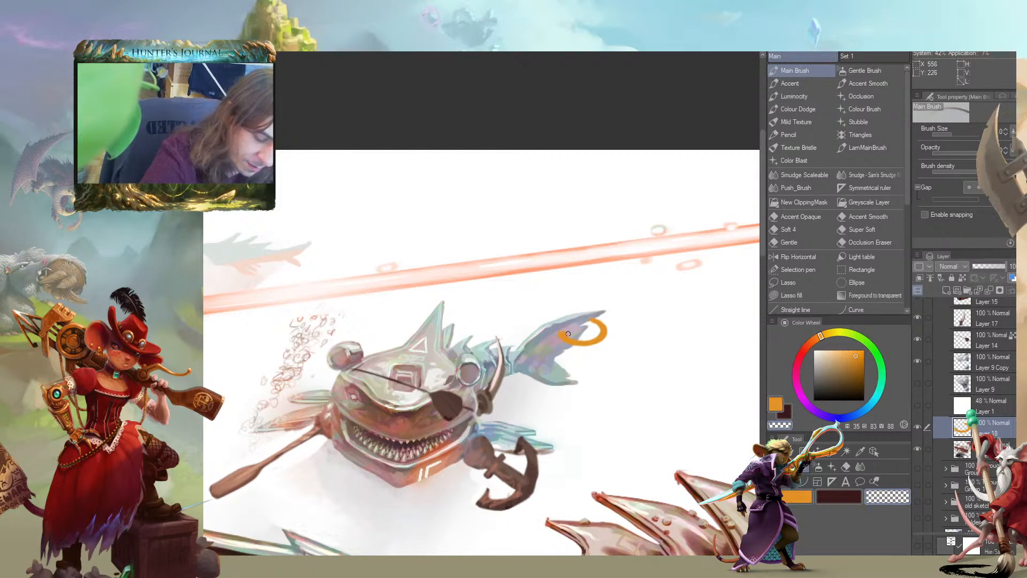
pyautogui.press('c')
pyautogui.press('c')
pyautogui.press('c')
pyautogui.press('c')
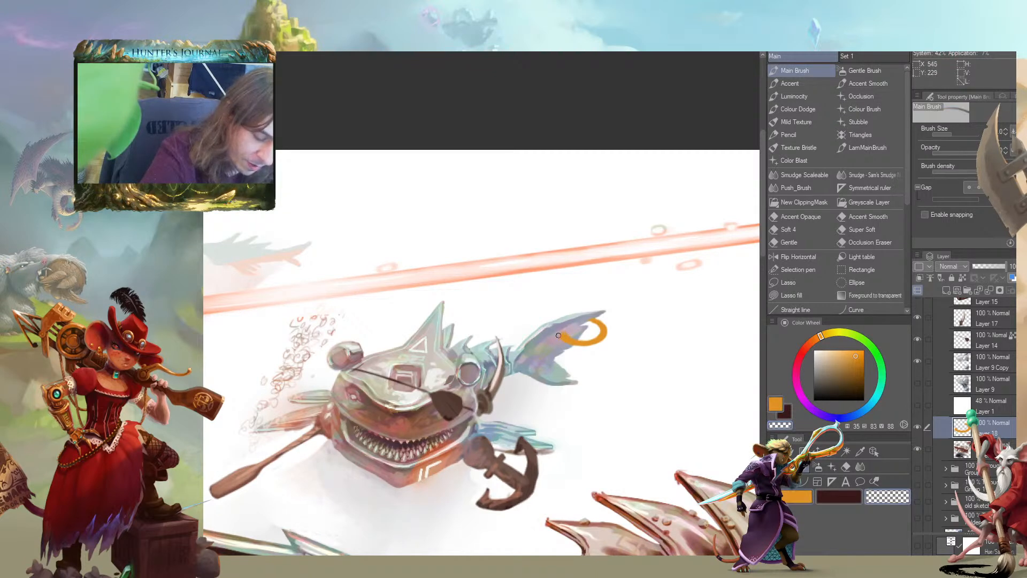
pyautogui.press('c')
pyautogui.press('c')
# Inspect the ring on the small shark's tail and the large shark's dorsal fin and back spines
pyautogui.moveTo(543, 289); pyautogui.dragTo(457, 218)
pyautogui.moveTo(231, 355)
pyautogui.mouseDown()
pyautogui.moveTo(379, 331)
pyautogui.moveTo(350, 375)
pyautogui.moveTo(320, 341)
pyautogui.moveTo(233, 388)
pyautogui.mouseUp()
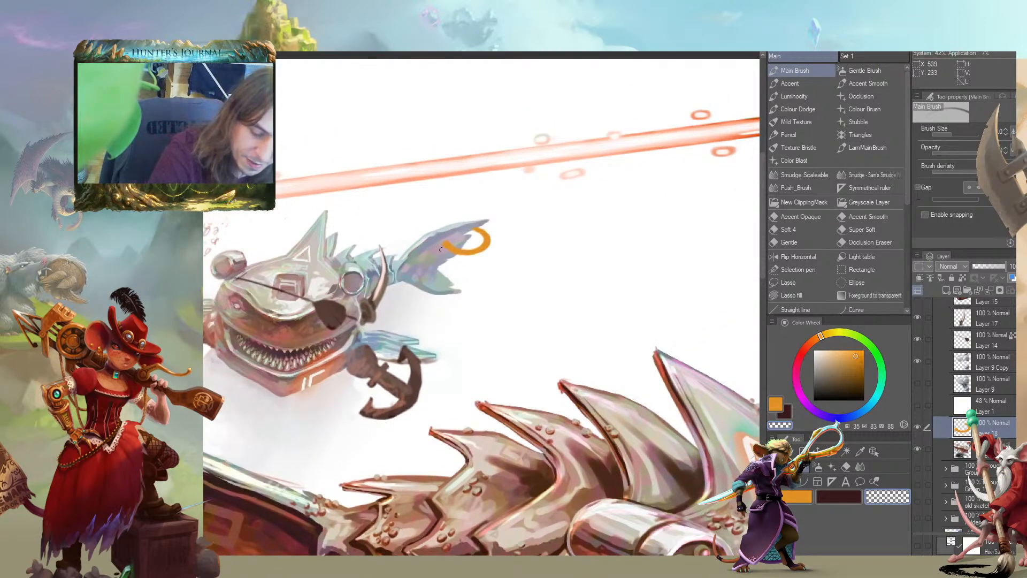
pyautogui.moveTo(428, 209); pyautogui.dragTo(468, 245)
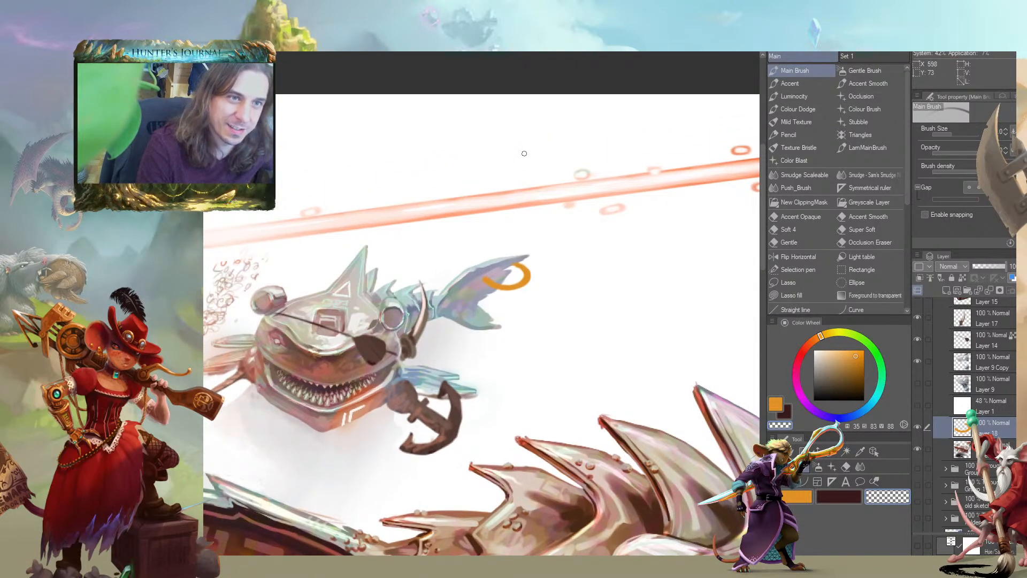
pyautogui.moveTo(364, 333); pyautogui.dragTo(251, 199)
pyautogui.moveTo(379, 281); pyautogui.dragTo(300, 167)
pyautogui.moveTo(450, 253); pyautogui.dragTo(476, 348)
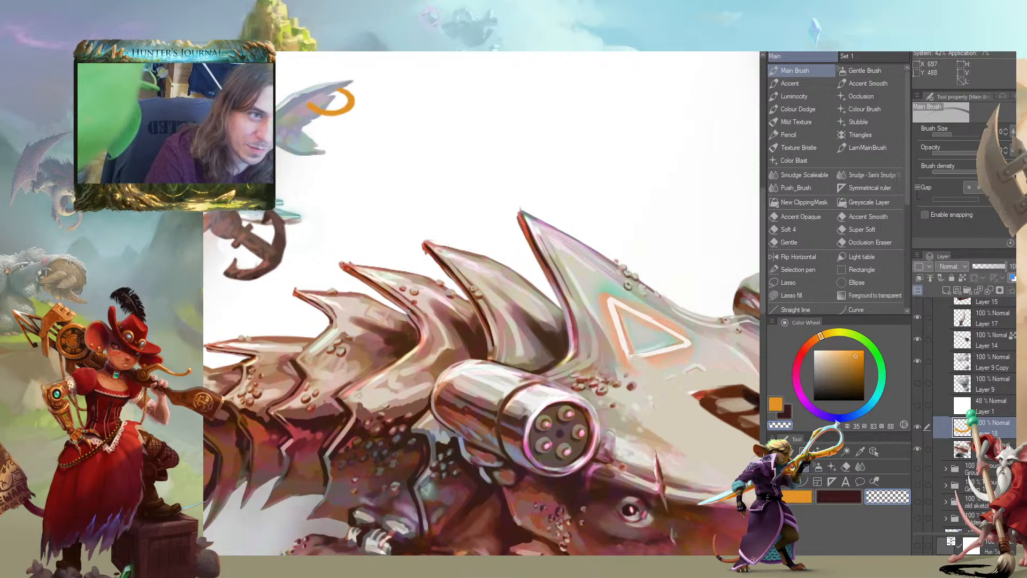
pyautogui.moveTo(382, 303); pyautogui.dragTo(354, 343)
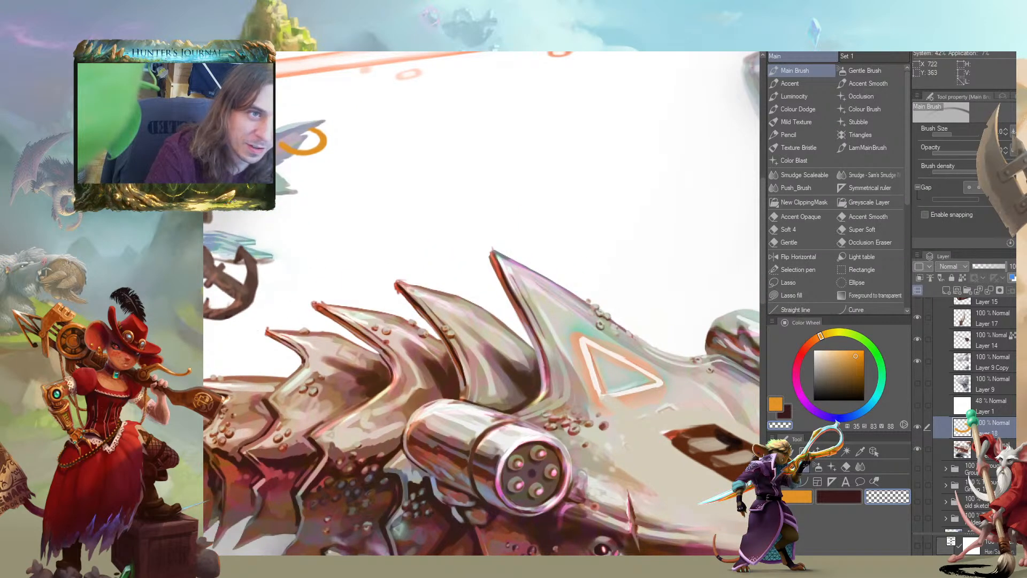
# Paint a pale yellow highlight along the outer curve of the gold ring on the small shark's tail
pyautogui.moveTo(384, 252); pyautogui.dragTo(440, 278)
pyautogui.moveTo(452, 414)
pyautogui.mouseDown()
pyautogui.moveTo(585, 436)
pyautogui.moveTo(492, 319)
pyautogui.moveTo(589, 240)
pyautogui.moveTo(452, 354)
pyautogui.moveTo(459, 330)
pyautogui.moveTo(509, 343)
pyautogui.moveTo(505, 389)
pyautogui.mouseUp()
pyautogui.press('c')
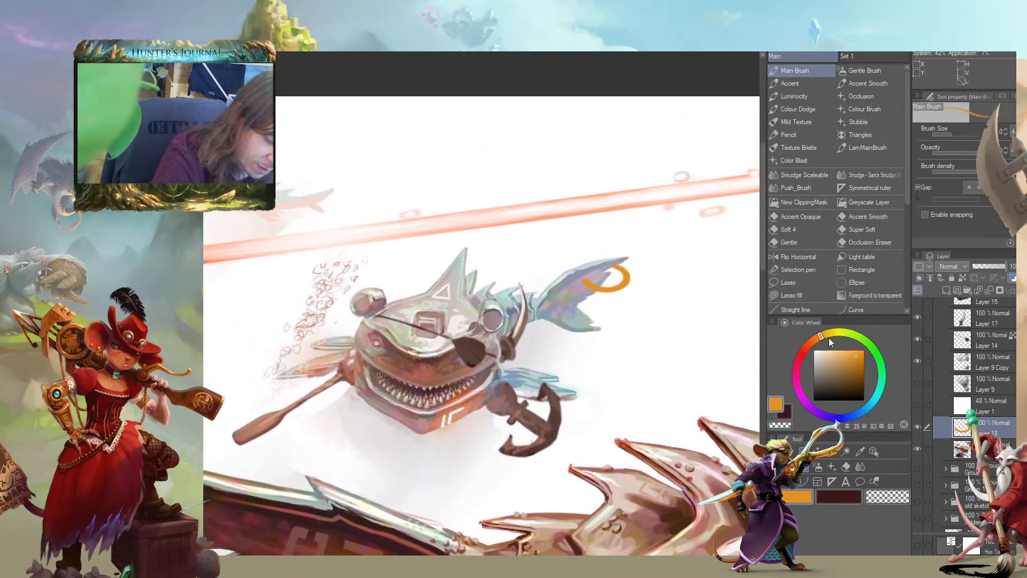
pyautogui.click(825, 335)
pyautogui.moveTo(826, 335); pyautogui.dragTo(845, 332)
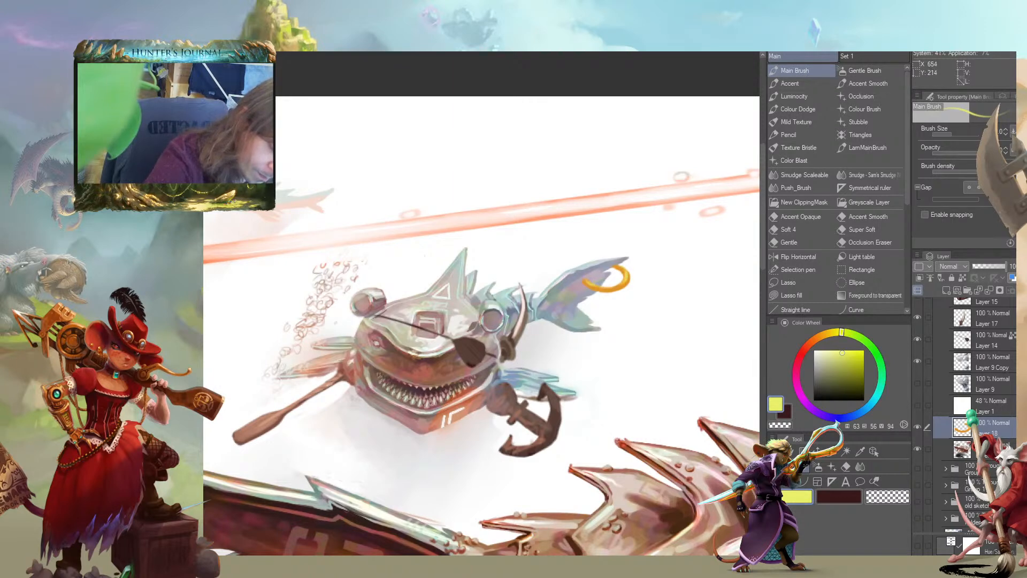
# Shade the ring's end with dark red where it pierces the small shark's tail fin
pyautogui.click(801, 355)
pyautogui.click(854, 376)
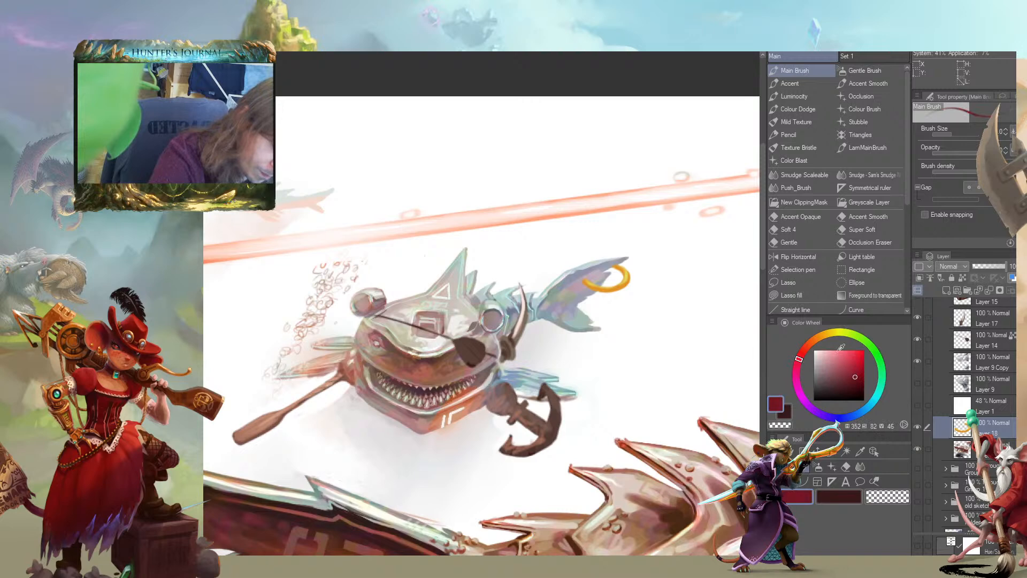
pyautogui.click(804, 351)
pyautogui.click(860, 374)
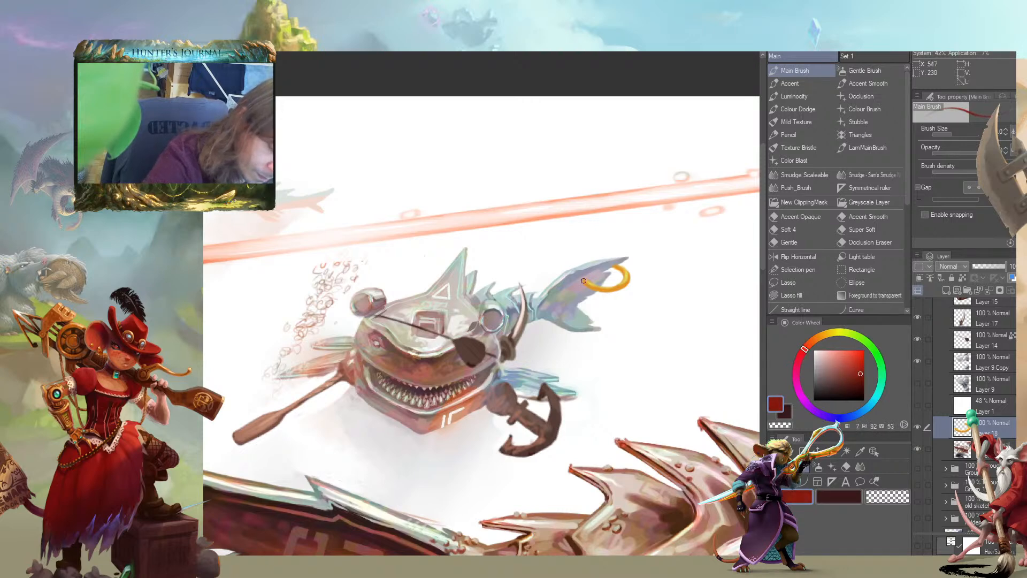
pyautogui.moveTo(596, 279); pyautogui.dragTo(600, 283)
# Blend orange into the ring's red end and add a light peach highlight on it
pyautogui.click(809, 343)
pyautogui.click(858, 366)
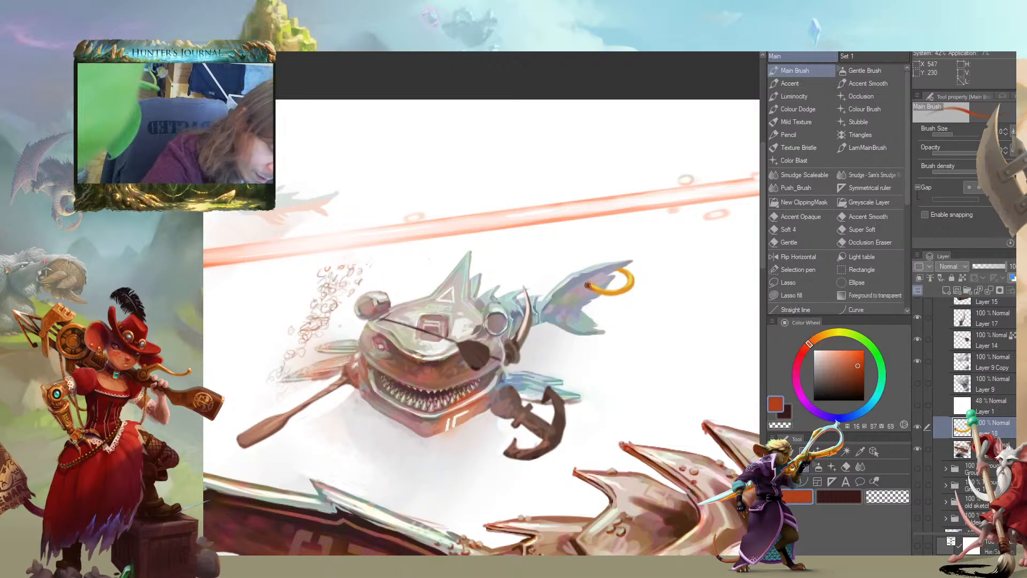
pyautogui.click(848, 357)
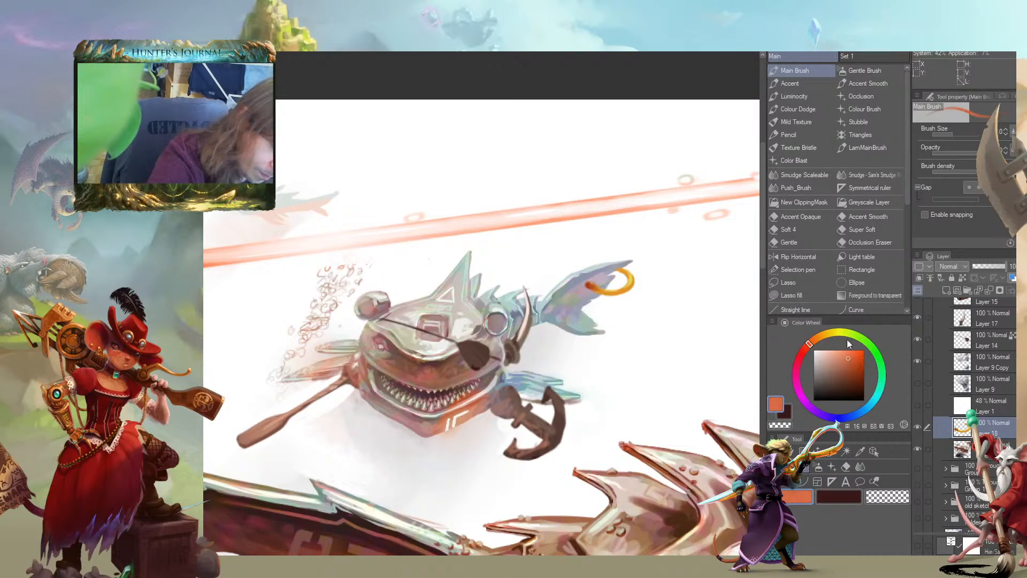
pyautogui.moveTo(588, 286); pyautogui.dragTo(602, 288)
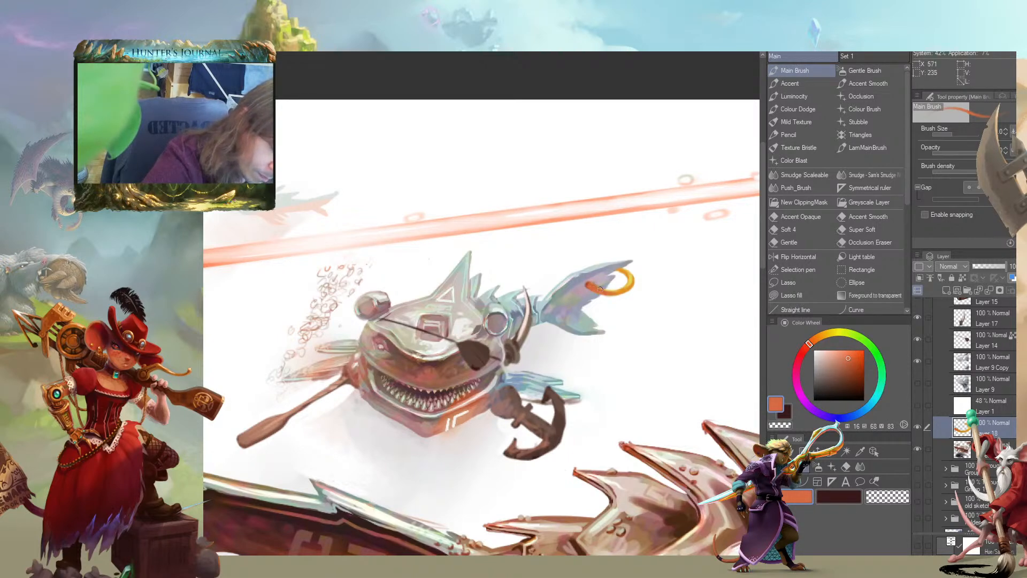
pyautogui.click(836, 349)
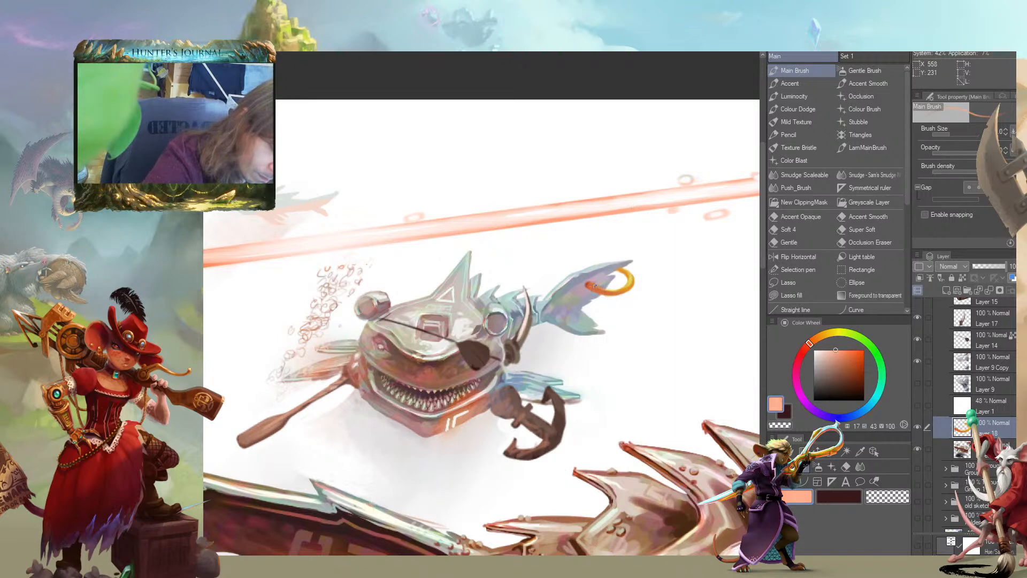
pyautogui.moveTo(612, 256); pyautogui.dragTo(567, 262)
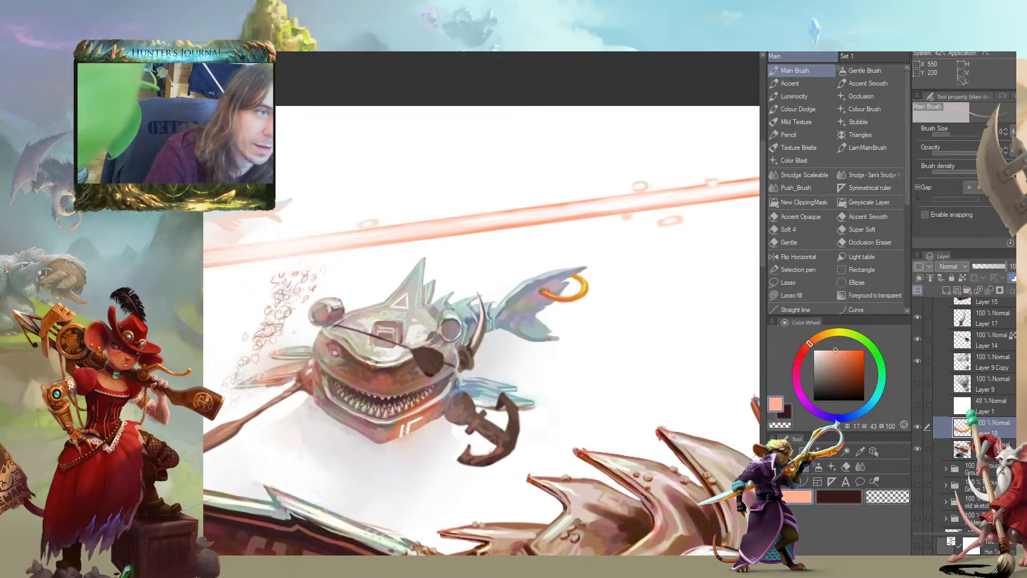
# Rotate the ring layer about 24.5 degrees and reposition the ring on the small shark's tail fin
pyautogui.moveTo(298, 329); pyautogui.dragTo(390, 341)
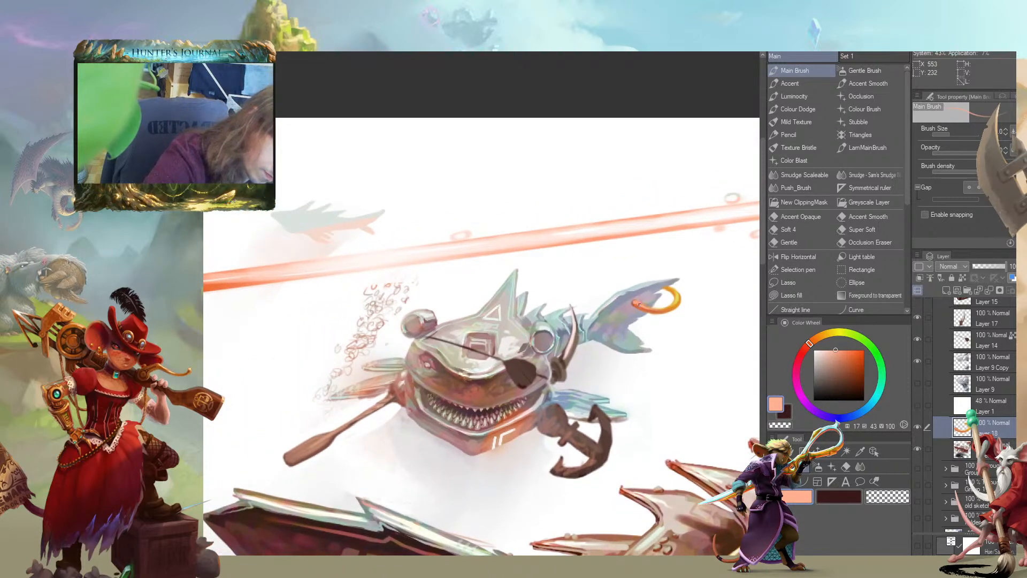
pyautogui.moveTo(545, 236); pyautogui.dragTo(420, 179)
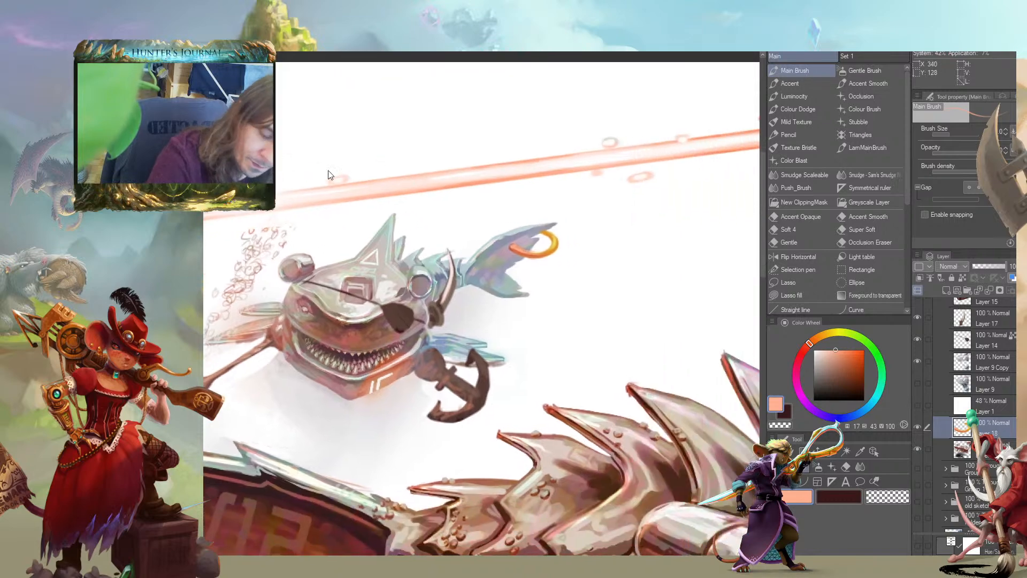
pyautogui.scroll(-3, 299, 182)
pyautogui.scroll(5, 315, 179)
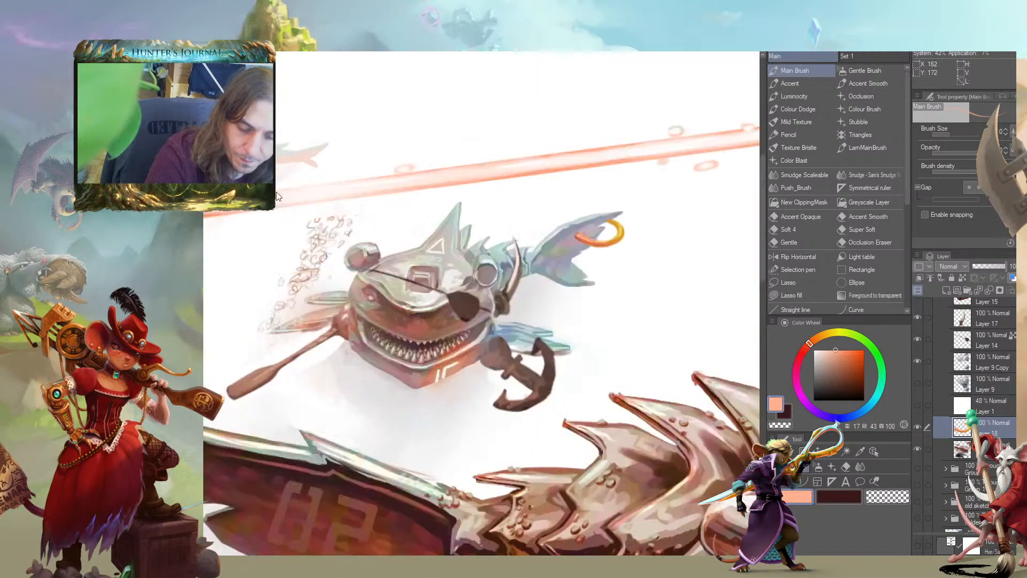
pyautogui.moveTo(557, 250)
pyautogui.mouseDown()
pyautogui.moveTo(542, 229)
pyautogui.moveTo(498, 310)
pyautogui.moveTo(520, 250)
pyautogui.mouseUp()
pyautogui.press('k')
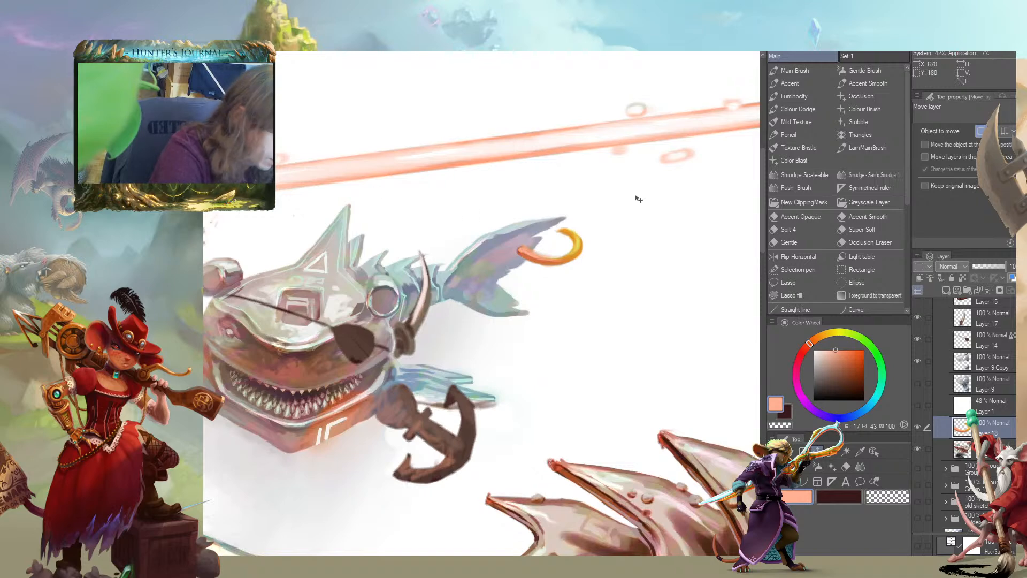
pyautogui.hotkey('ctrl', 't')
pyautogui.moveTo(453, 261); pyautogui.dragTo(454, 227)
pyautogui.moveTo(524, 251); pyautogui.dragTo(507, 316)
pyautogui.moveTo(494, 362); pyautogui.dragTo(642, 308)
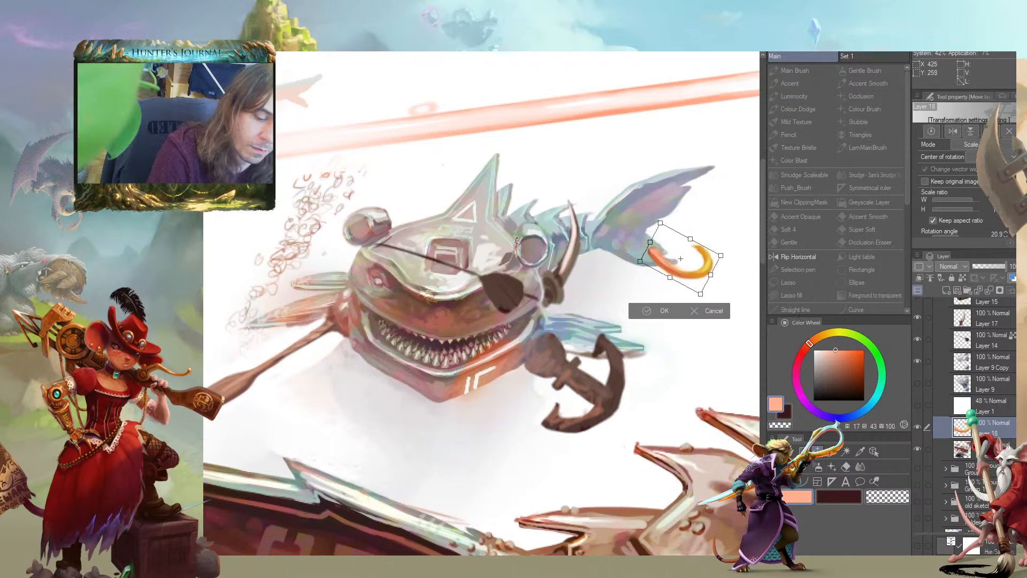
pyautogui.moveTo(681, 258); pyautogui.dragTo(681, 215)
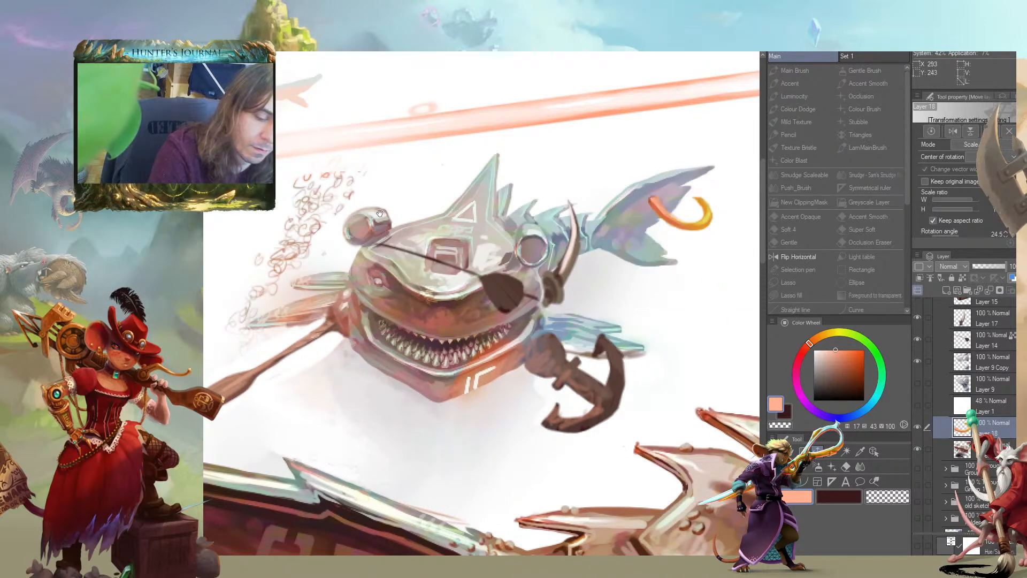
pyautogui.moveTo(682, 212)
pyautogui.mouseDown()
pyautogui.moveTo(693, 202)
pyautogui.moveTo(674, 208)
pyautogui.mouseUp()
pyautogui.moveTo(307, 190); pyautogui.dragTo(289, 217)
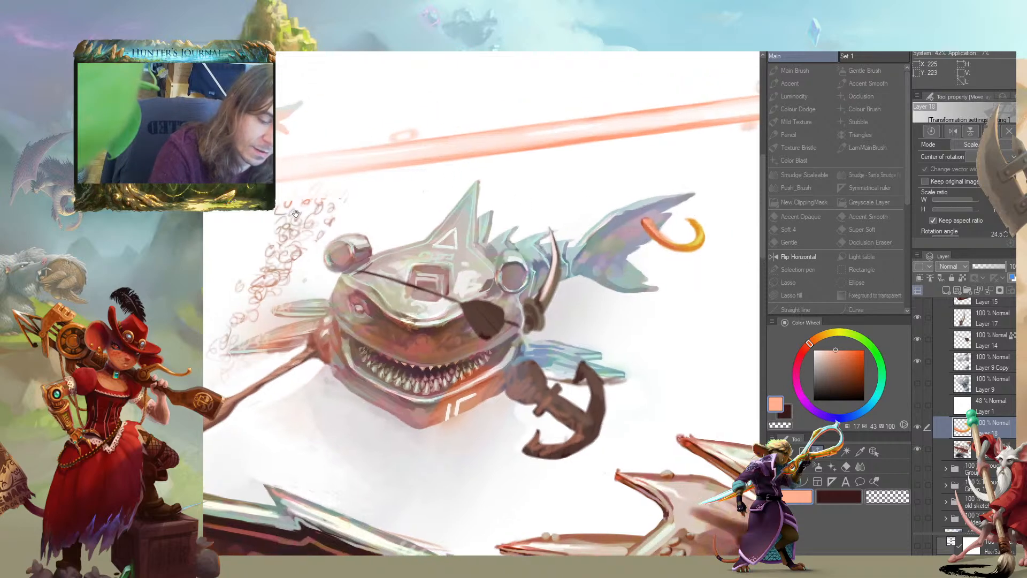
# Scale the ring down slightly, nudge it onto the tail fin and apply the transformation
pyautogui.moveTo(695, 265); pyautogui.dragTo(686, 251)
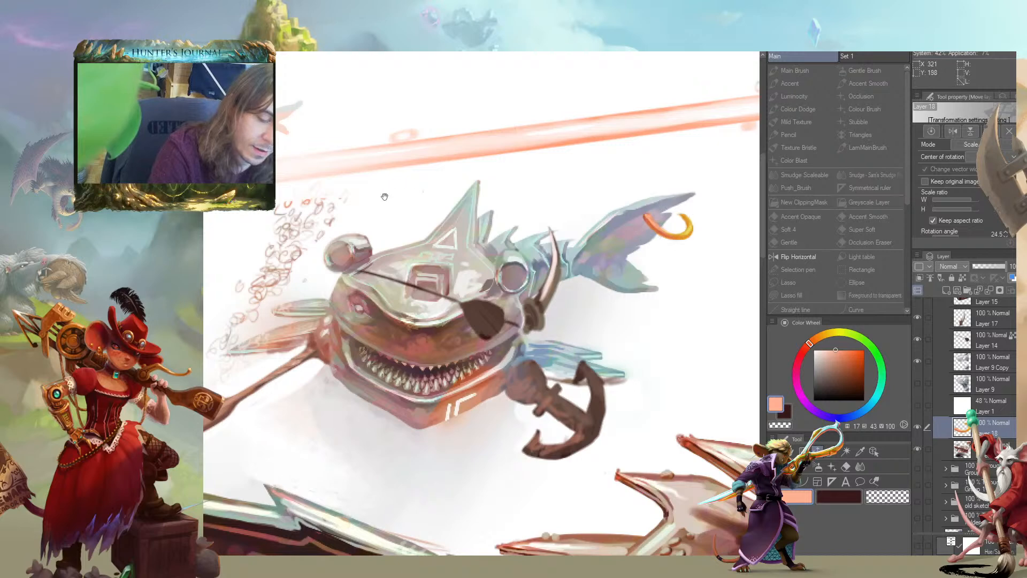
pyautogui.moveTo(390, 192); pyautogui.dragTo(394, 235)
pyautogui.moveTo(651, 271); pyautogui.dragTo(654, 274)
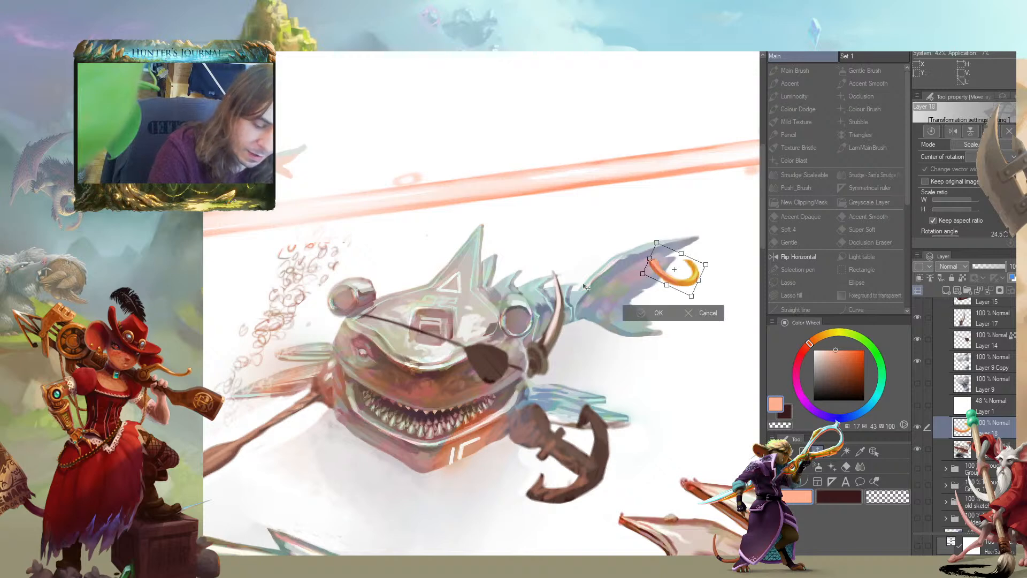
pyautogui.press('Return')
# Repaint the front arc of the ring over the tail fin with orange-red edges and a lighter peach core
pyautogui.moveTo(568, 195); pyautogui.dragTo(415, 227)
pyautogui.moveTo(369, 257); pyautogui.dragTo(403, 255)
pyautogui.moveTo(717, 329); pyautogui.dragTo(395, 265)
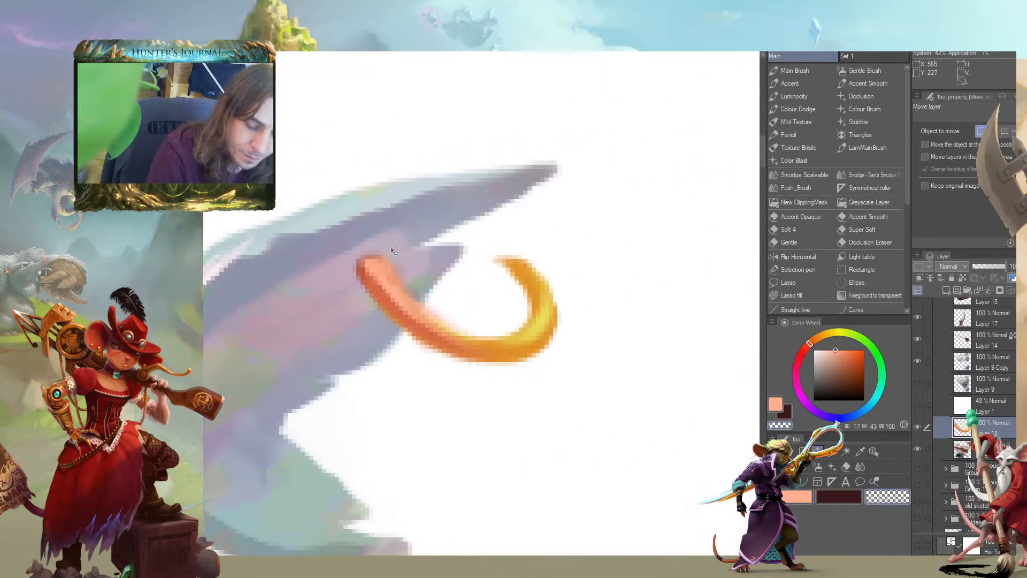
pyautogui.press('b')
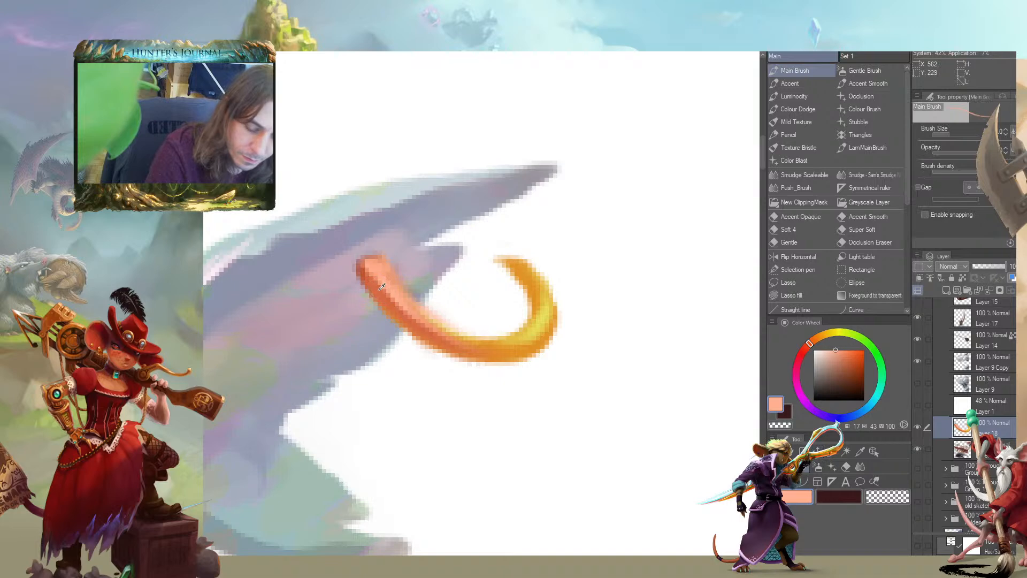
pyautogui.keyDown('alt'); pyautogui.click(369, 285); pyautogui.keyUp('alt')
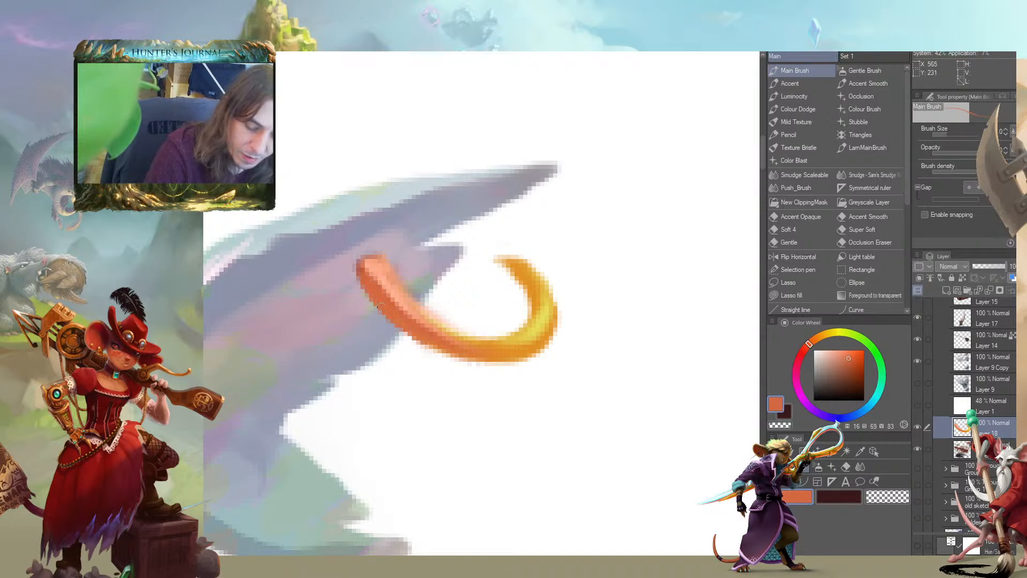
pyautogui.moveTo(372, 298)
pyautogui.mouseDown()
pyautogui.moveTo(446, 352)
pyautogui.moveTo(437, 347)
pyautogui.mouseUp()
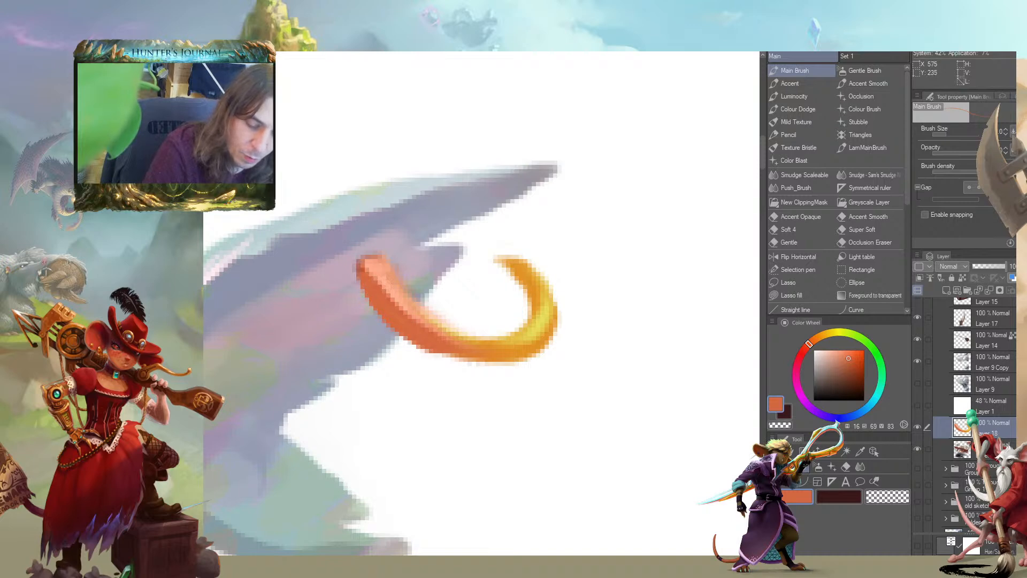
pyautogui.keyDown('alt'); pyautogui.click(437, 318); pyautogui.keyUp('alt')
pyautogui.moveTo(369, 266)
pyautogui.mouseDown()
pyautogui.moveTo(422, 332)
pyautogui.moveTo(449, 335)
pyautogui.mouseUp()
pyautogui.keyDown('alt'); pyautogui.click(374, 294); pyautogui.keyUp('alt')
pyautogui.moveTo(366, 272)
pyautogui.mouseDown()
pyautogui.moveTo(399, 320)
pyautogui.moveTo(391, 289)
pyautogui.moveTo(419, 315)
pyautogui.mouseUp()
# Erase along the inner edge of the ring's front arc to make its end slimmer
pyautogui.press('c')
pyautogui.moveTo(389, 262); pyautogui.dragTo(444, 319)
pyautogui.moveTo(384, 272); pyautogui.dragTo(437, 323)
# Extend the ring's upper arc in sampled gold back to the tail fin with a larger brush
pyautogui.press('c')
pyautogui.keyDown('alt'); pyautogui.click(527, 271); pyautogui.keyUp('alt')
pyautogui.press(']')
pyautogui.moveTo(522, 276); pyautogui.dragTo(460, 235)
pyautogui.moveTo(469, 237)
pyautogui.mouseDown()
pyautogui.moveTo(519, 261)
pyautogui.moveTo(434, 234)
pyautogui.mouseUp()
pyautogui.moveTo(526, 272); pyautogui.dragTo(457, 232)
pyautogui.moveTo(511, 251)
pyautogui.mouseDown()
pyautogui.moveTo(425, 228)
pyautogui.moveTo(453, 226)
pyautogui.mouseUp()
pyautogui.moveTo(529, 269); pyautogui.dragTo(425, 235)
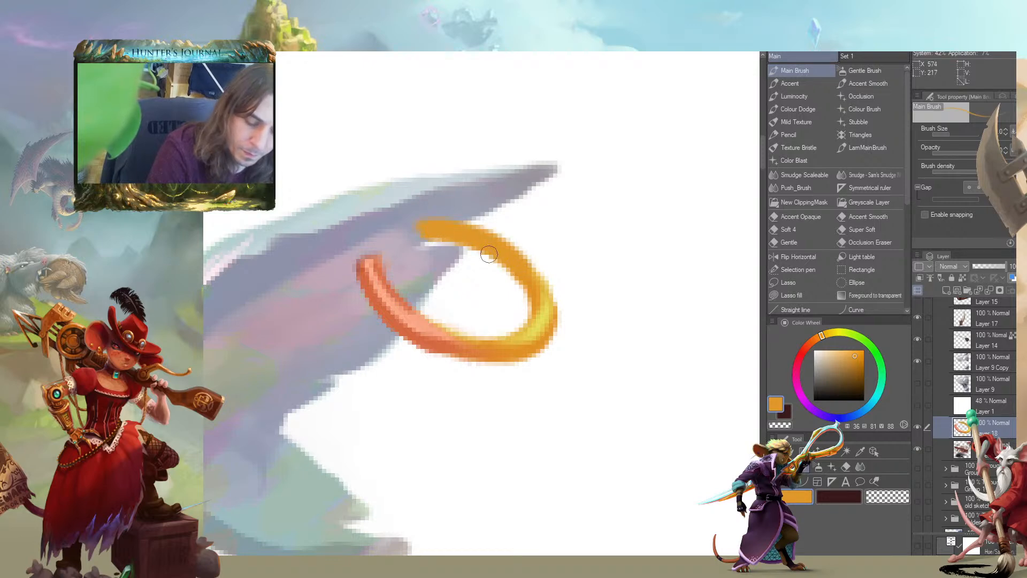
# Shade the ring's lower curve and upper arc in orange-red and taper the upper end at the fin
pyautogui.moveTo(421, 338); pyautogui.dragTo(514, 356)
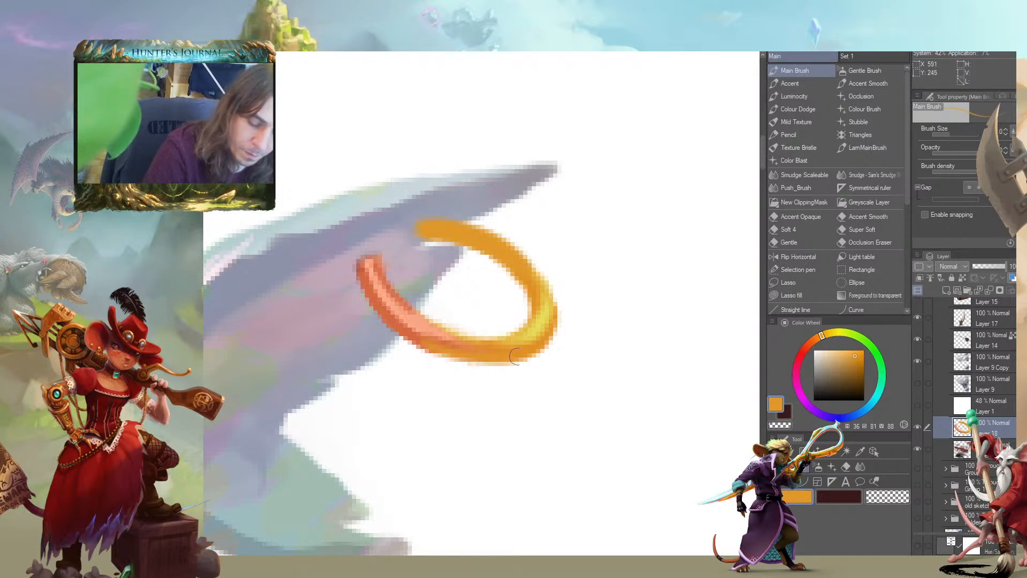
pyautogui.keyDown('alt'); pyautogui.click(404, 327); pyautogui.keyUp('alt')
pyautogui.moveTo(423, 342)
pyautogui.mouseDown()
pyautogui.moveTo(500, 356)
pyautogui.moveTo(538, 338)
pyautogui.mouseUp()
pyautogui.moveTo(524, 273)
pyautogui.mouseDown()
pyautogui.moveTo(498, 248)
pyautogui.moveTo(425, 230)
pyautogui.mouseUp()
pyautogui.moveTo(500, 243)
pyautogui.mouseDown()
pyautogui.moveTo(421, 230)
pyautogui.moveTo(526, 262)
pyautogui.mouseUp()
pyautogui.press('c')
pyautogui.press('c')
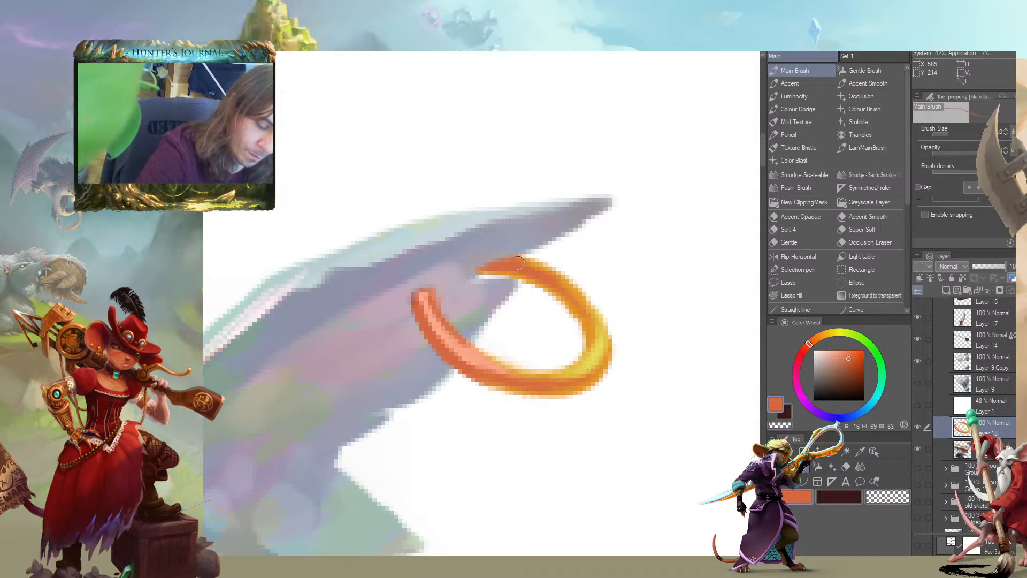
# Lock the ring layer's transparent pixels and blend muted red and gold tones along the ring
pyautogui.moveTo(443, 253); pyautogui.dragTo(427, 233)
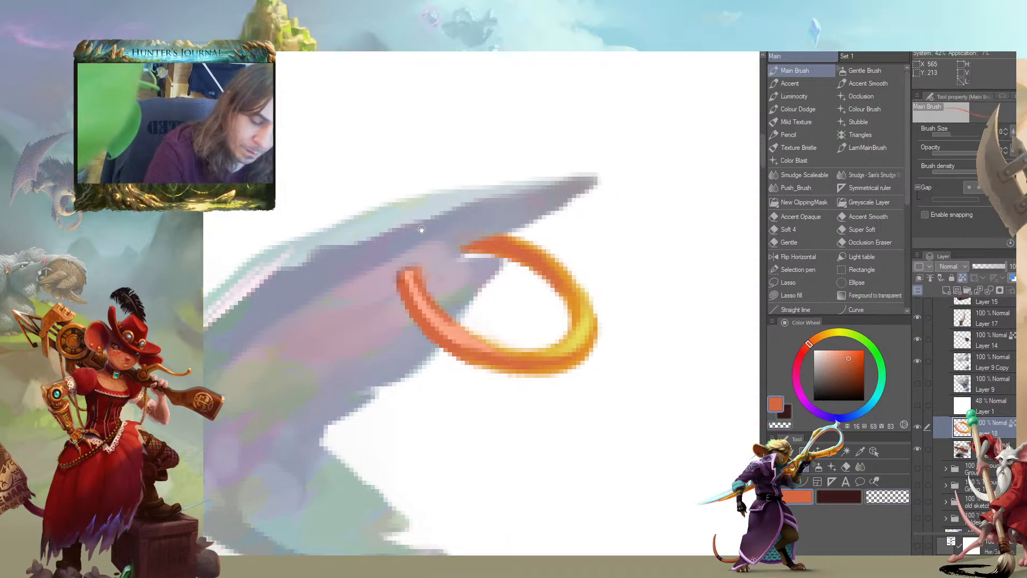
pyautogui.keyDown('alt'); pyautogui.click(486, 274); pyautogui.keyUp('alt')
pyautogui.moveTo(482, 254); pyautogui.dragTo(558, 300)
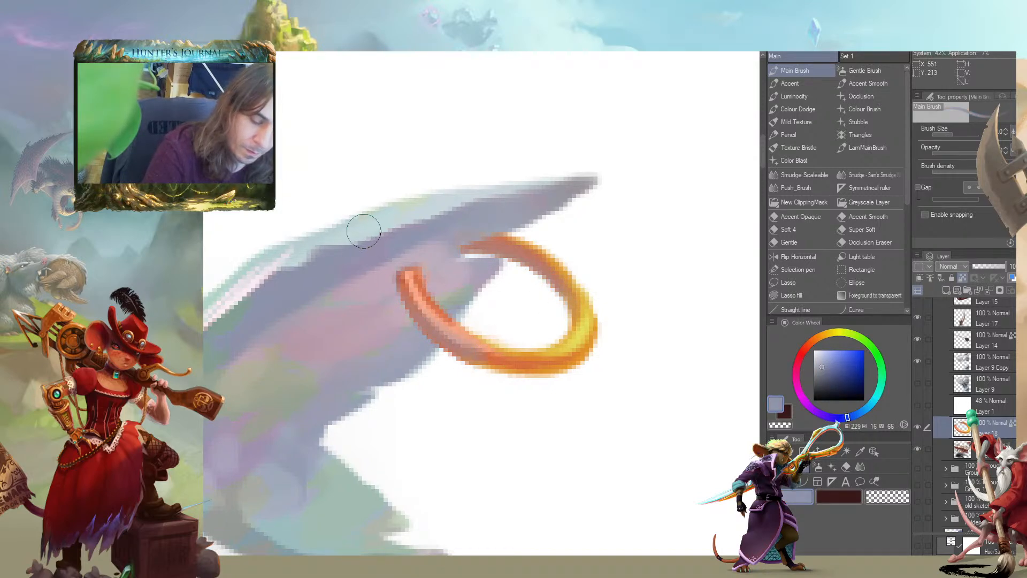
pyautogui.keyDown('alt'); pyautogui.click(398, 282); pyautogui.keyUp('alt')
pyautogui.moveTo(398, 282)
pyautogui.mouseDown()
pyautogui.moveTo(465, 356)
pyautogui.moveTo(511, 366)
pyautogui.moveTo(584, 346)
pyautogui.mouseUp()
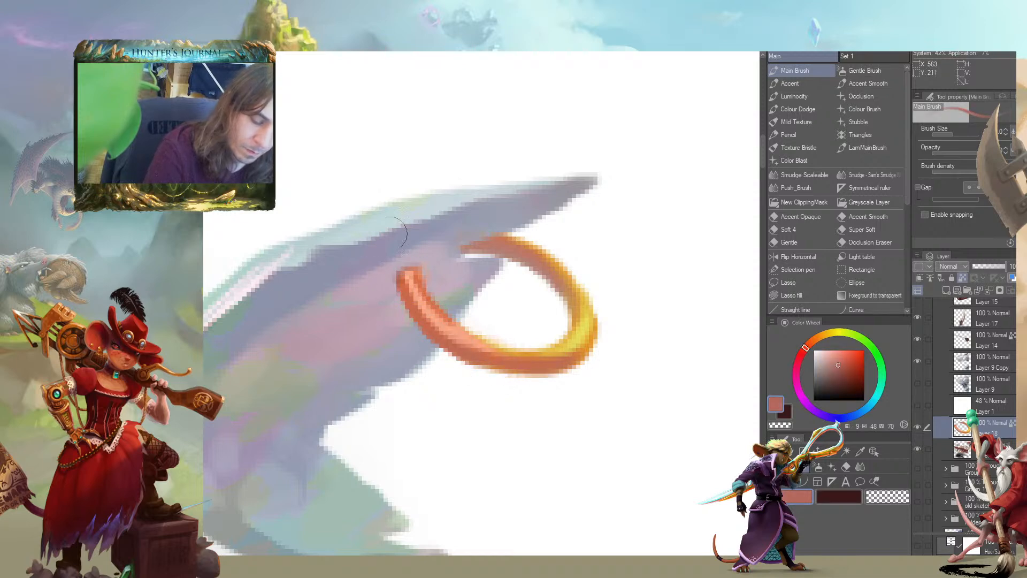
pyautogui.keyDown('alt'); pyautogui.click(579, 334); pyautogui.keyUp('alt')
pyautogui.moveTo(431, 342)
pyautogui.mouseDown()
pyautogui.moveTo(504, 370)
pyautogui.moveTo(582, 363)
pyautogui.mouseUp()
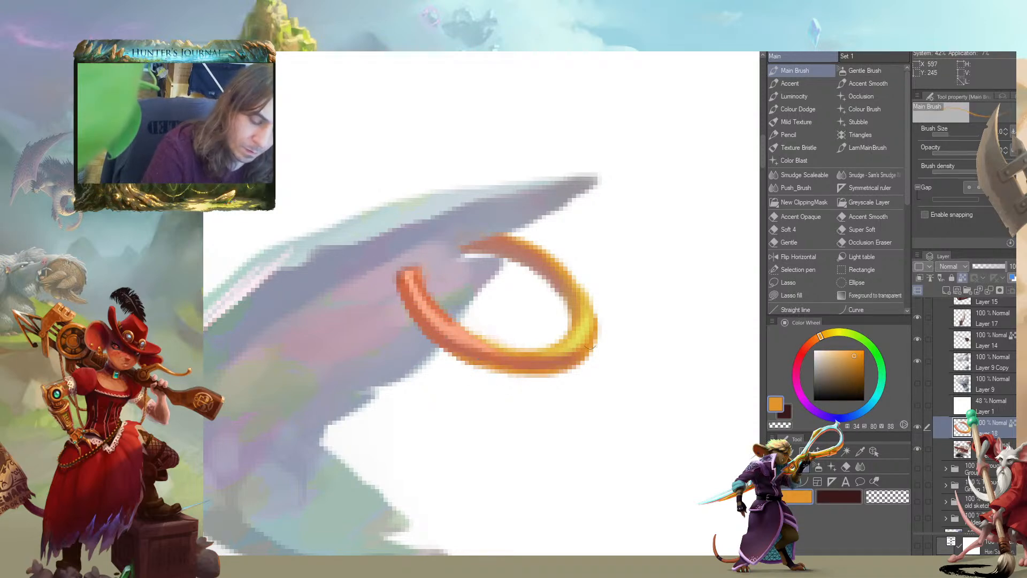
# Glaze the ring with a grey-blue sampled from the tail fin to mute its gold colour
pyautogui.scroll(-7, 342, 300)
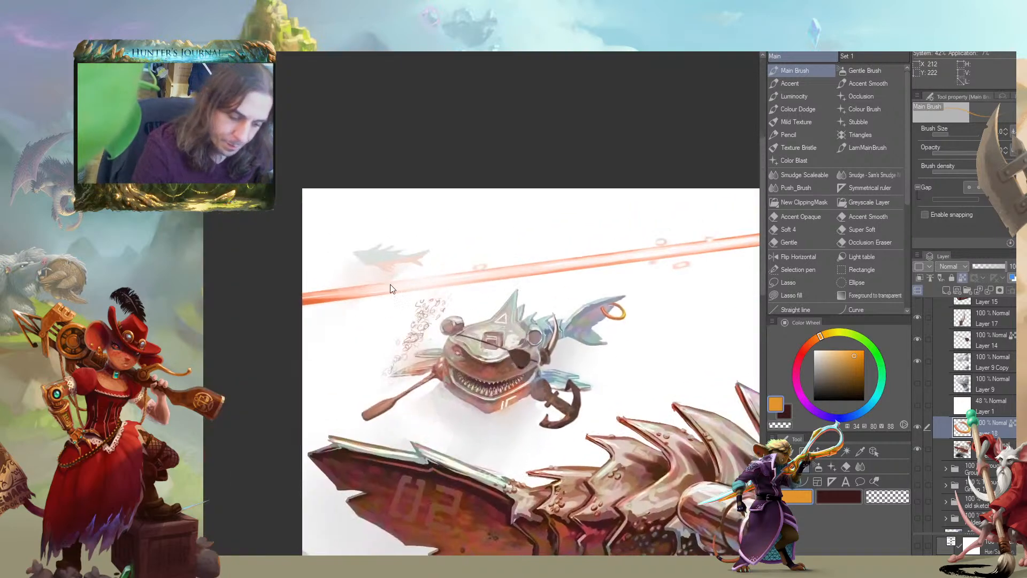
pyautogui.scroll(6, 396, 294)
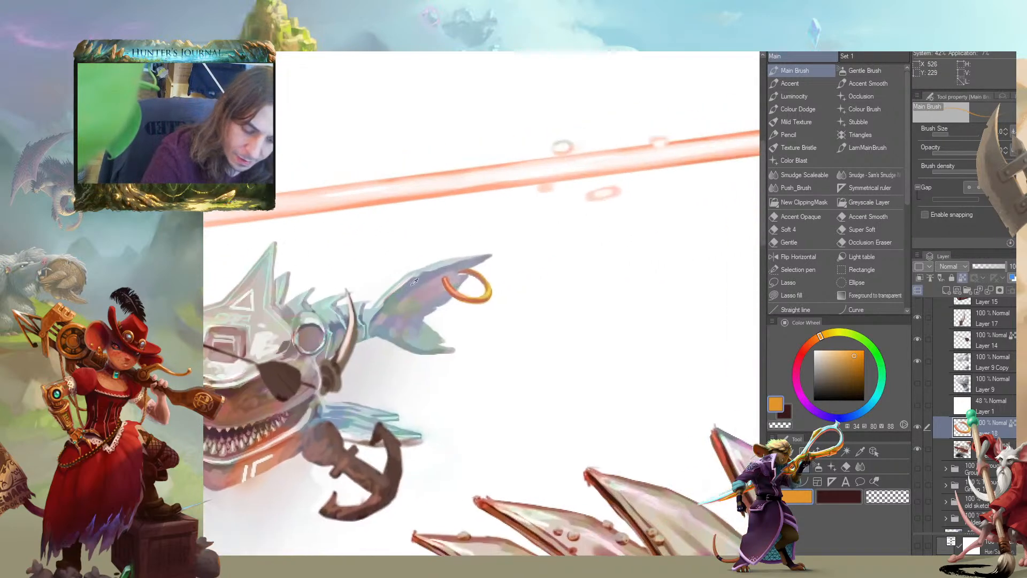
pyautogui.keyDown('alt'); pyautogui.click(413, 281); pyautogui.keyUp('alt')
pyautogui.moveTo(443, 287)
pyautogui.mouseDown()
pyautogui.moveTo(470, 301)
pyautogui.moveTo(482, 276)
pyautogui.mouseUp()
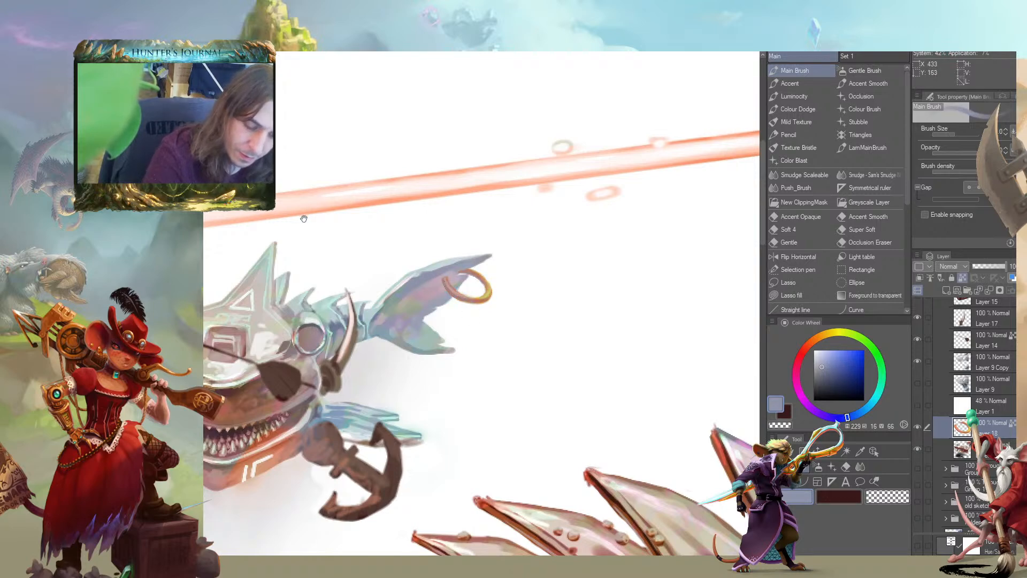
# Glaze the small shark's tail ring with a light orange based on the tone sampled from its jaw
pyautogui.moveTo(248, 234); pyautogui.dragTo(371, 220)
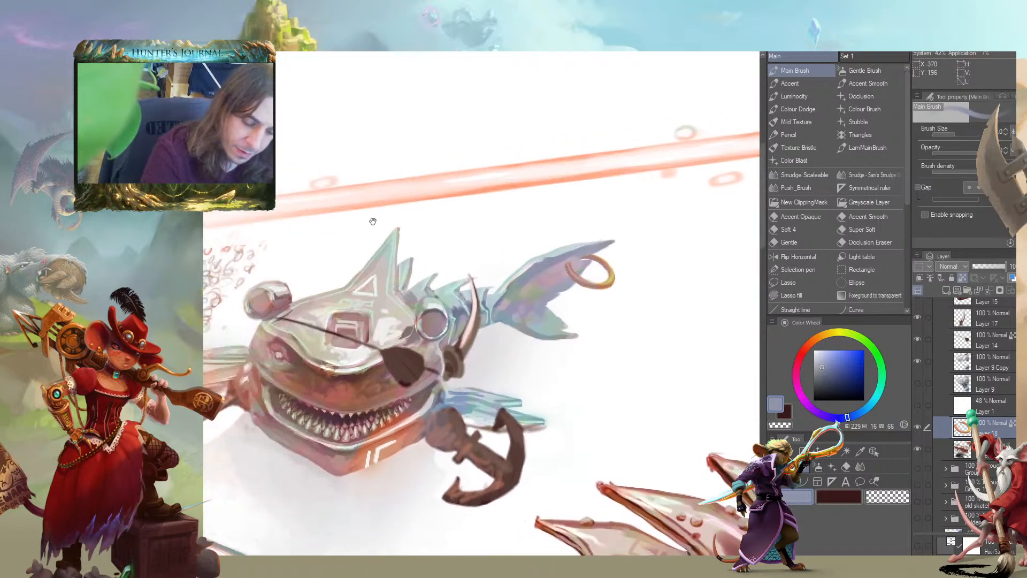
pyautogui.keyDown('alt'); pyautogui.click(378, 446); pyautogui.keyUp('alt')
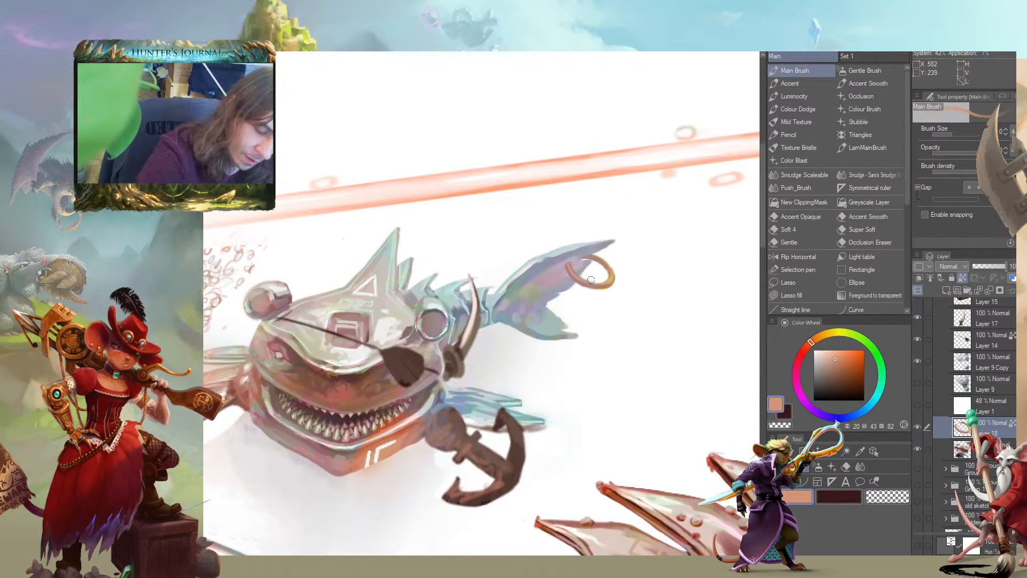
pyautogui.keyDown('alt'); pyautogui.click(607, 163); pyautogui.keyUp('alt')
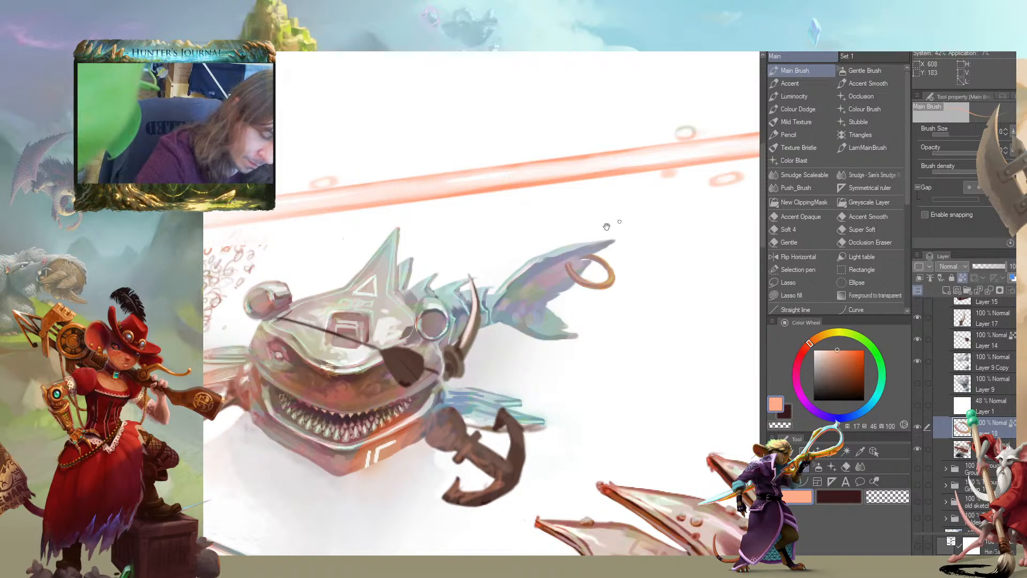
pyautogui.moveTo(614, 235); pyautogui.dragTo(691, 267)
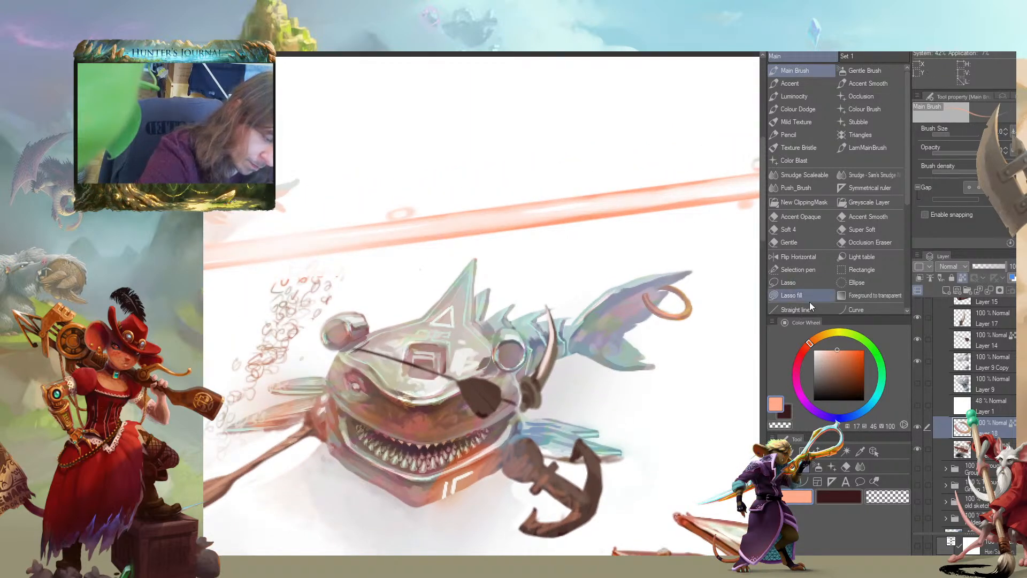
# Shift the paint colour to a light golden orange and brighten the tail ring with it
pyautogui.click(819, 337)
pyautogui.click(842, 350)
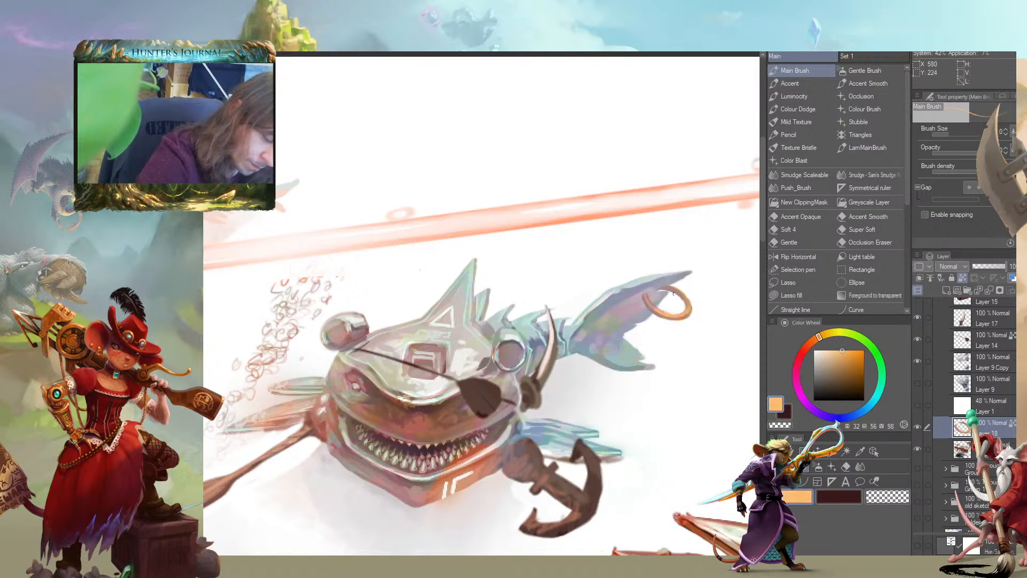
pyautogui.moveTo(546, 237)
pyautogui.mouseDown()
pyautogui.moveTo(479, 202)
pyautogui.moveTo(376, 211)
pyautogui.mouseUp()
pyautogui.scroll(-3, 243, 373)
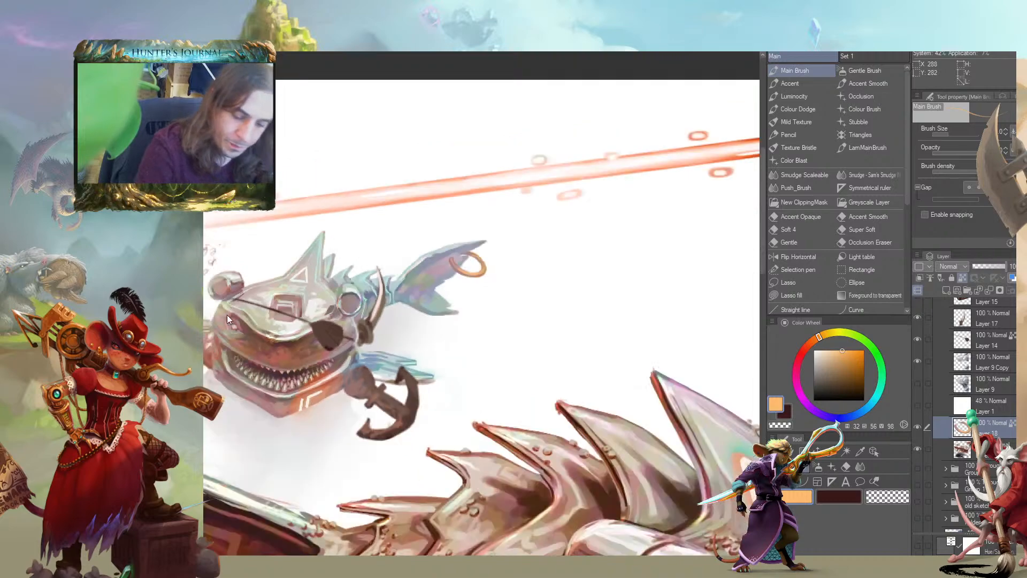
pyautogui.scroll(3, 241, 315)
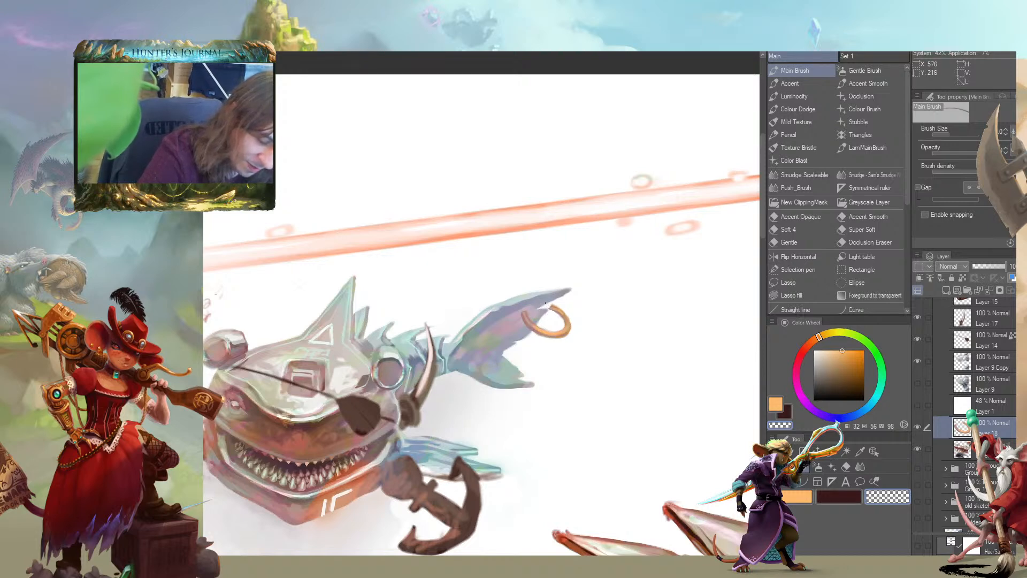
# Touch up the tail fin near the ring on the main shark layer with a grey-blue sampled from the fin
pyautogui.click(945, 446)
pyautogui.keyDown('alt'); pyautogui.click(543, 305); pyautogui.keyUp('alt')
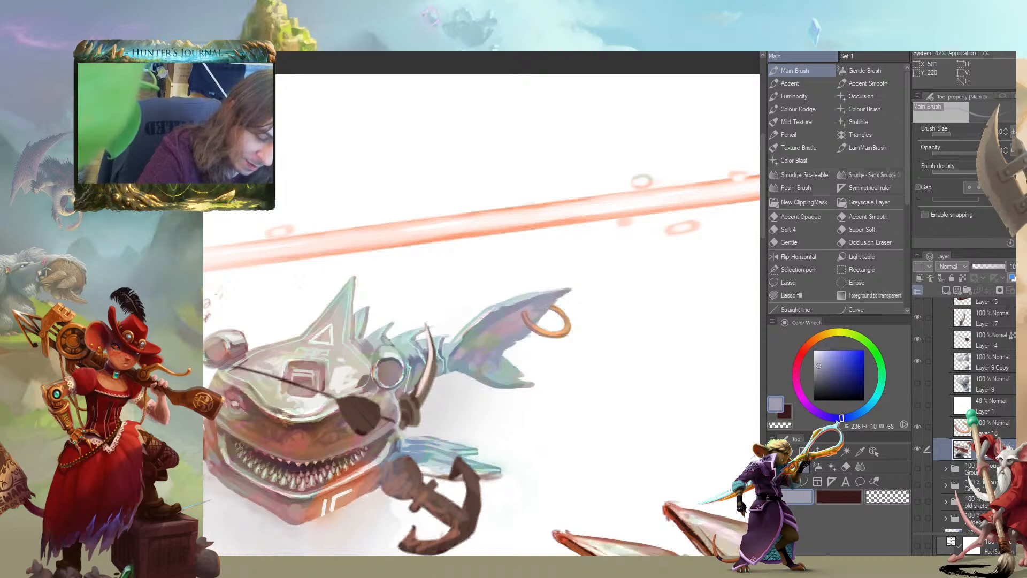
pyautogui.scroll(-2, 292, 262)
pyautogui.scroll(-1, 290, 262)
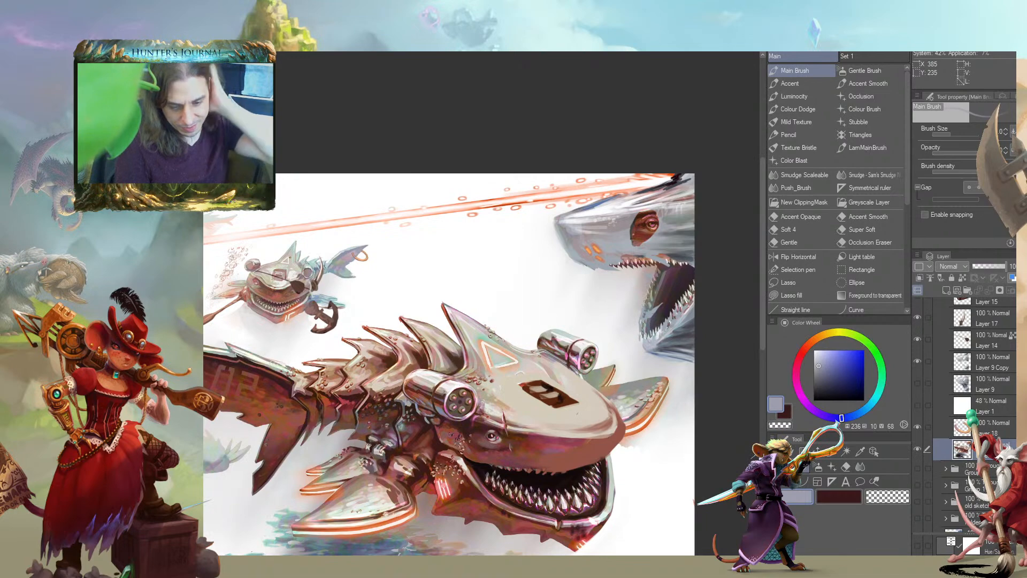
pyautogui.scroll(4, 327, 349)
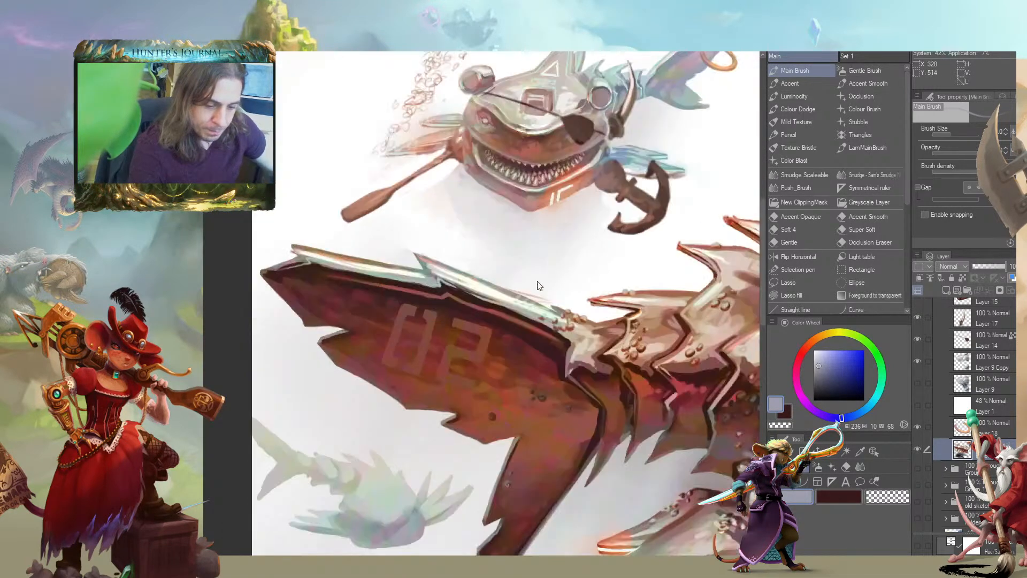
# On the ring layer, blend light grey and muted pink into the ring's front arc where it overlaps the fin
pyautogui.scroll(1, 538, 281)
pyautogui.moveTo(599, 239); pyautogui.dragTo(189, 572)
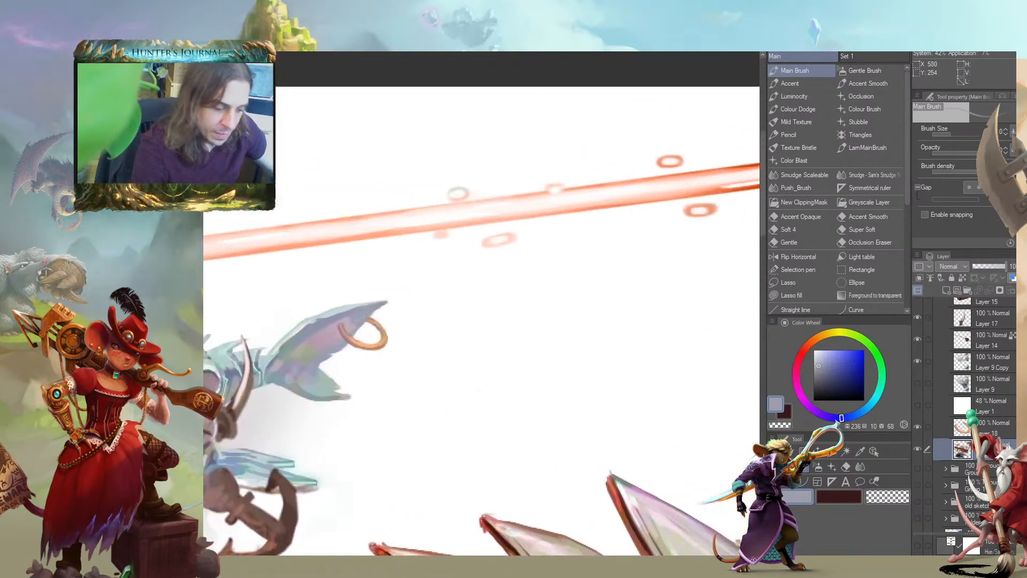
pyautogui.click(937, 425)
pyautogui.moveTo(281, 374); pyautogui.dragTo(329, 273)
pyautogui.scroll(4, 391, 261)
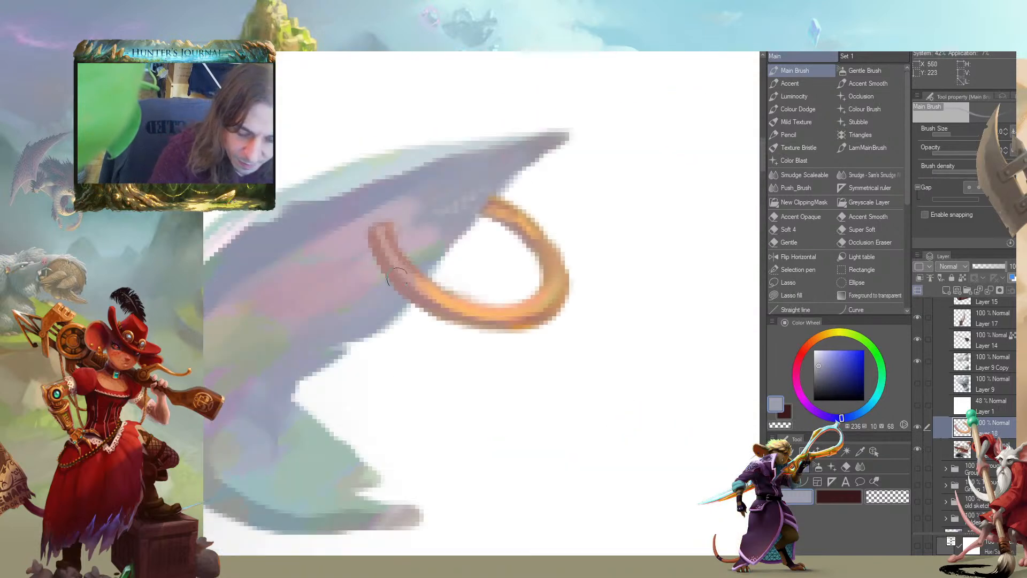
pyautogui.keyDown('alt'); pyautogui.click(398, 504); pyautogui.keyUp('alt')
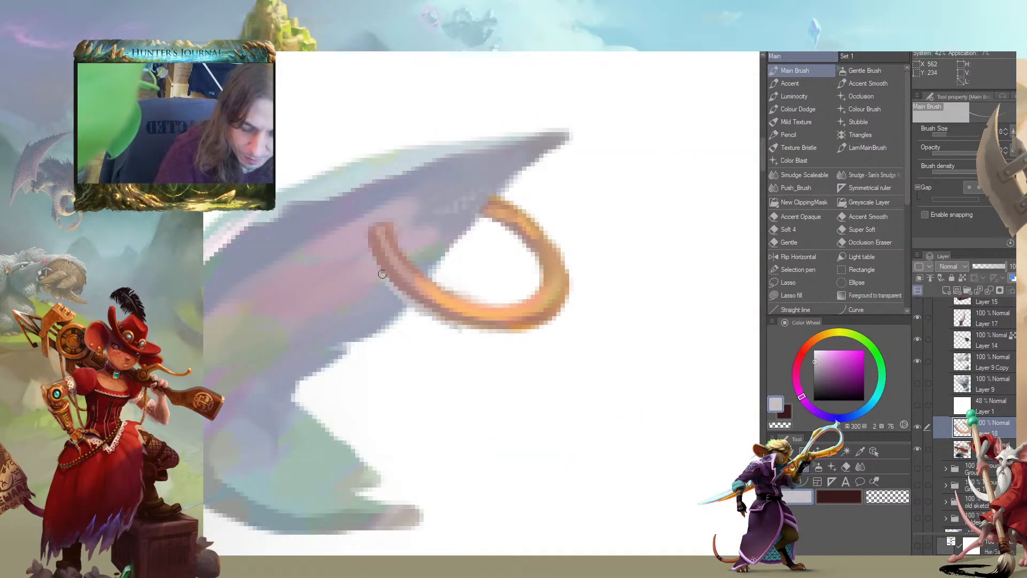
pyautogui.hotkey('ctrl', 'z')
pyautogui.hotkey('ctrl', 'z')
pyautogui.press('/')
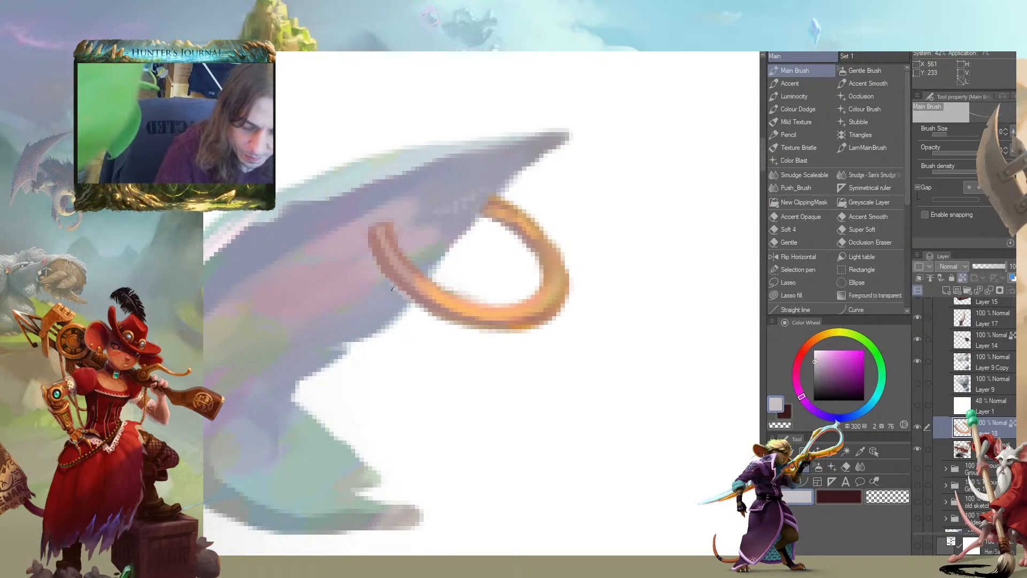
pyautogui.moveTo(406, 293); pyautogui.dragTo(434, 311)
pyautogui.keyDown('alt'); pyautogui.click(418, 278); pyautogui.keyUp('alt')
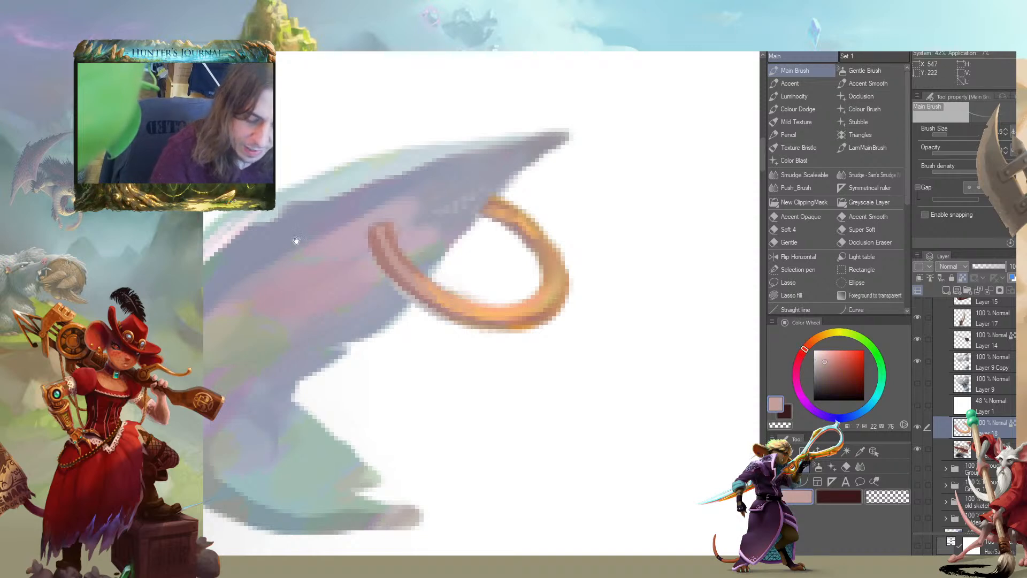
pyautogui.moveTo(395, 272); pyautogui.dragTo(473, 315)
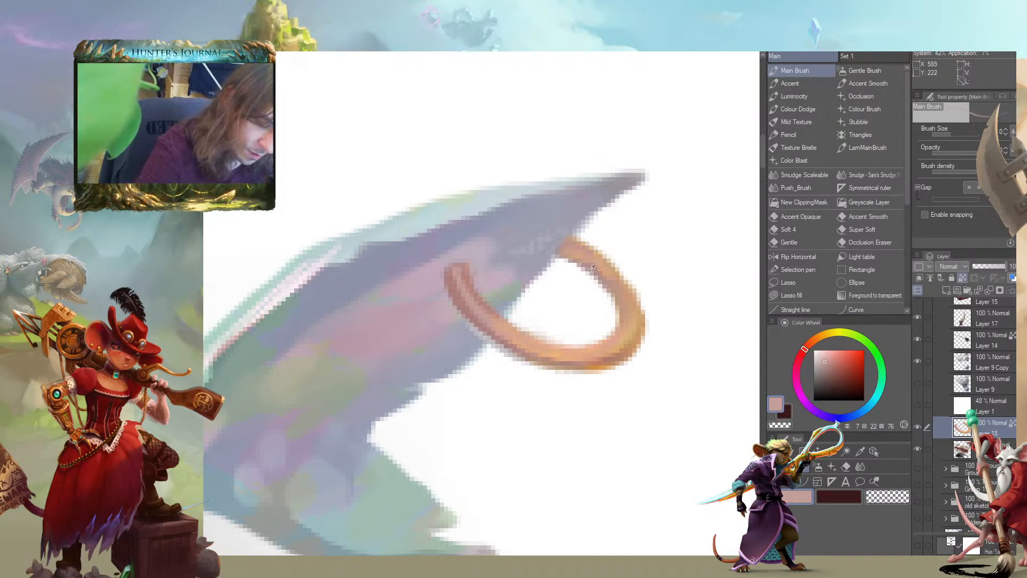
# Mute the ring's upper arc with grey-blue sampled from the fin and blend peach along its front arc
pyautogui.keyDown('alt'); pyautogui.click(574, 205); pyautogui.keyUp('alt')
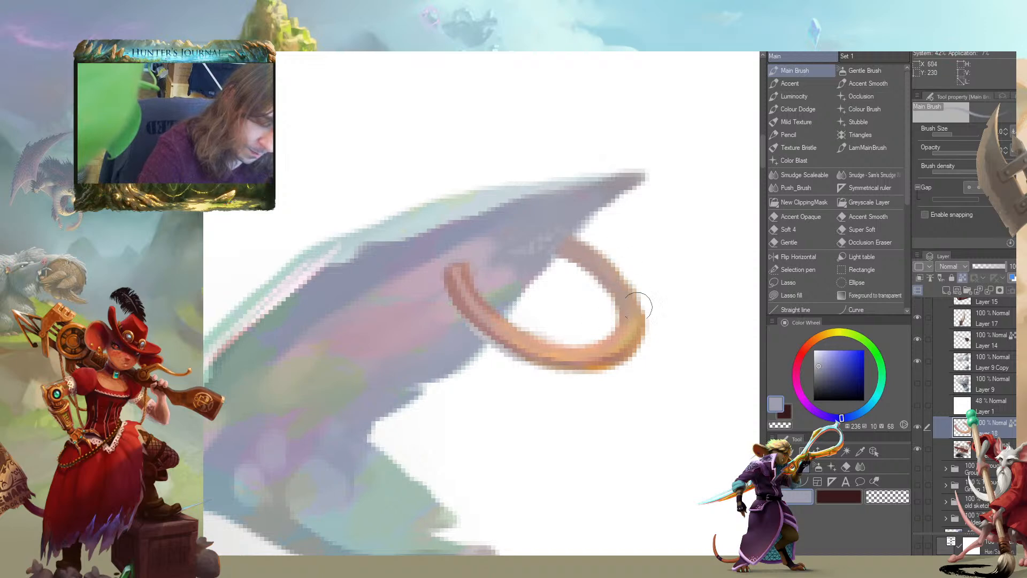
pyautogui.moveTo(400, 311); pyautogui.dragTo(301, 298)
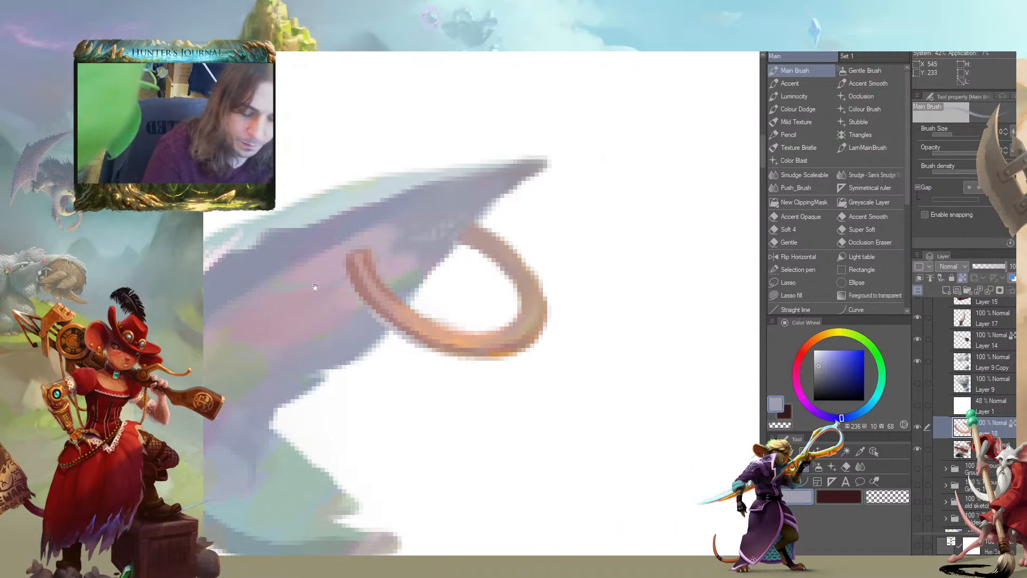
pyautogui.keyDown('alt'); pyautogui.click(447, 333); pyautogui.keyUp('alt')
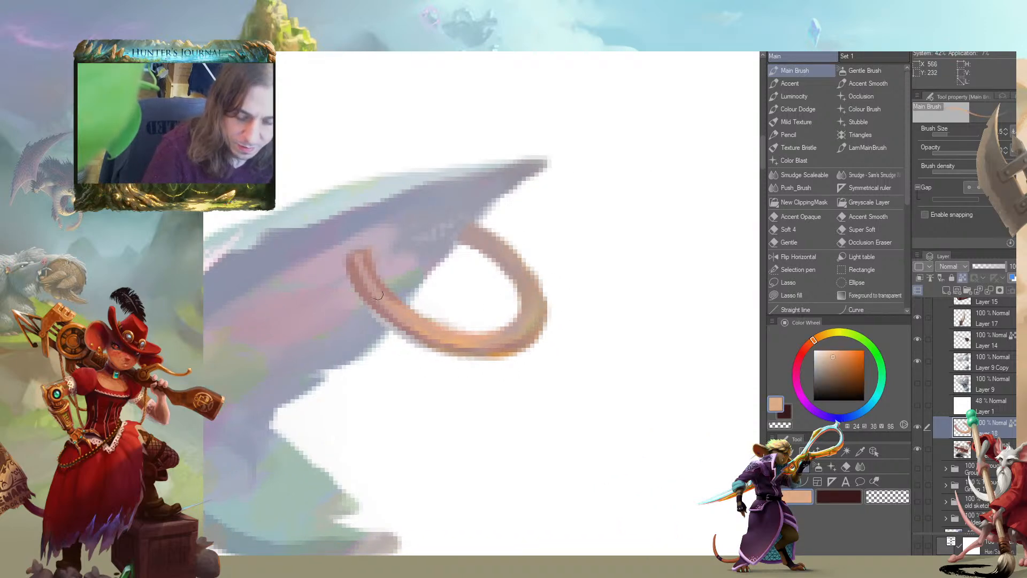
pyautogui.moveTo(434, 231); pyautogui.dragTo(423, 215)
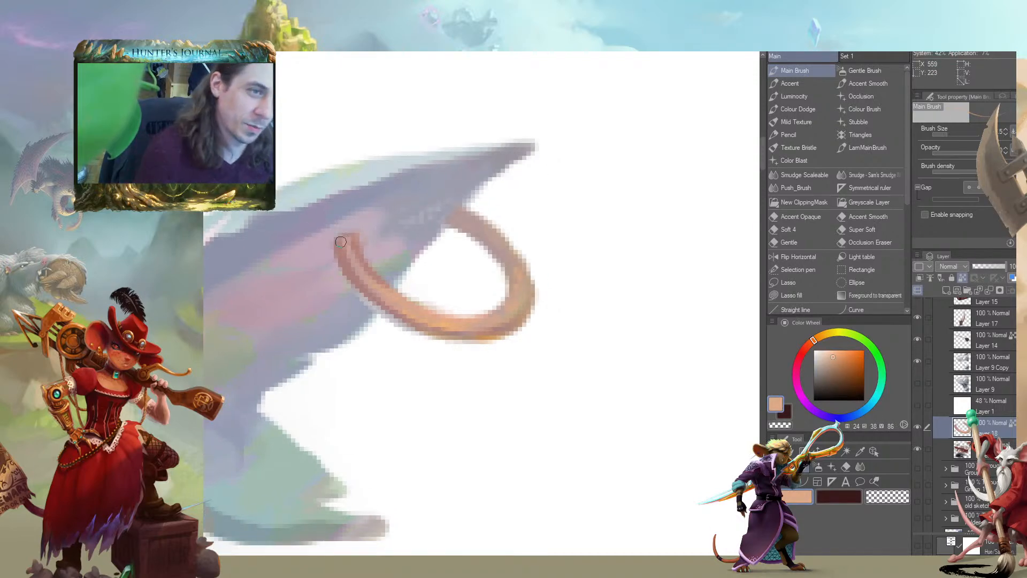
pyautogui.moveTo(341, 242); pyautogui.dragTo(353, 262)
pyautogui.press('[')
# Blend a sampled light grey along the ring's lower and outer curve, adjusting the brush size
pyautogui.keyDown('alt'); pyautogui.click(388, 313); pyautogui.keyUp('alt')
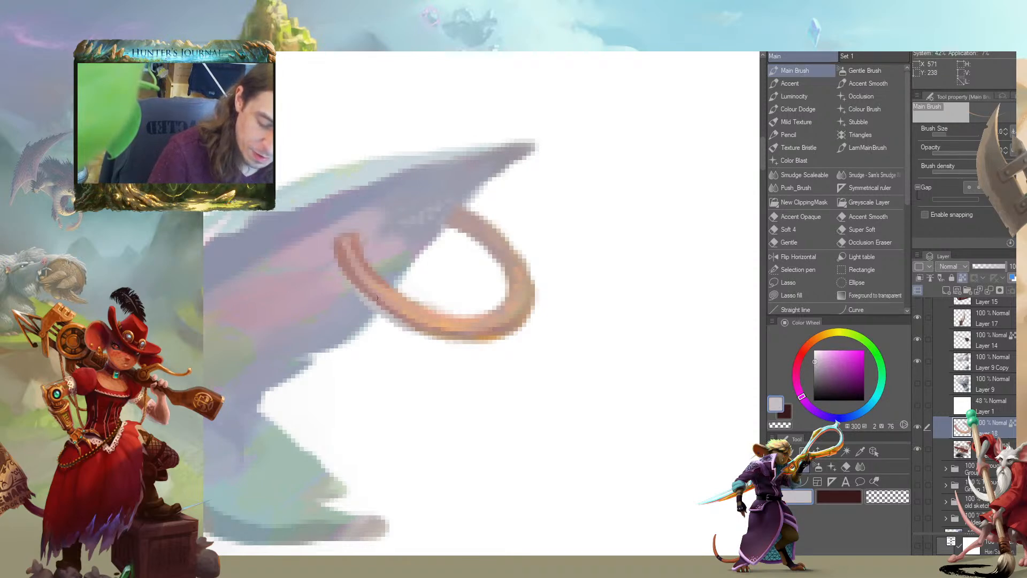
pyautogui.moveTo(439, 336)
pyautogui.mouseDown()
pyautogui.moveTo(574, 342)
pyautogui.moveTo(662, 328)
pyautogui.moveTo(583, 230)
pyautogui.mouseUp()
pyautogui.press(']')
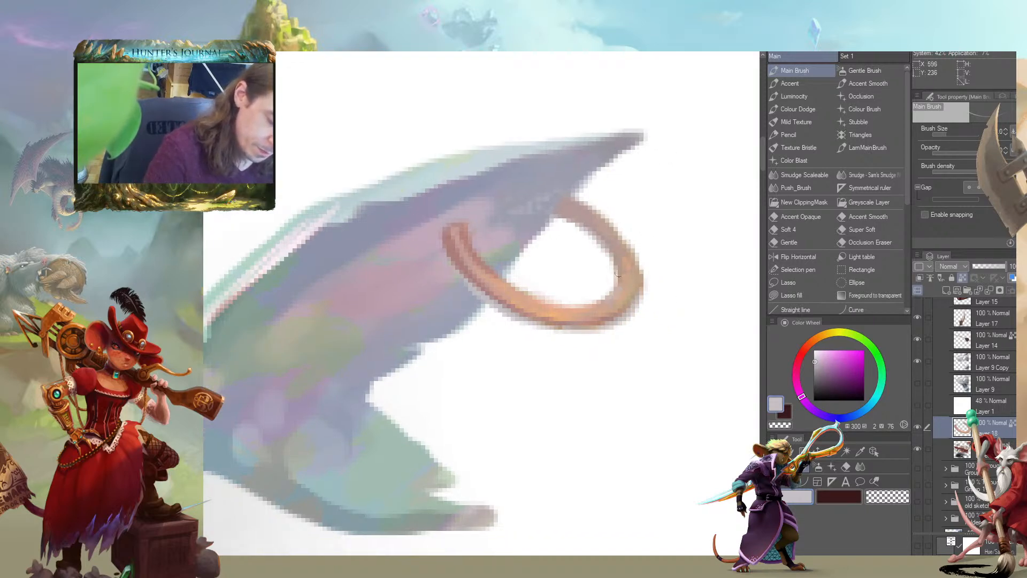
pyautogui.moveTo(554, 318); pyautogui.dragTo(419, 269)
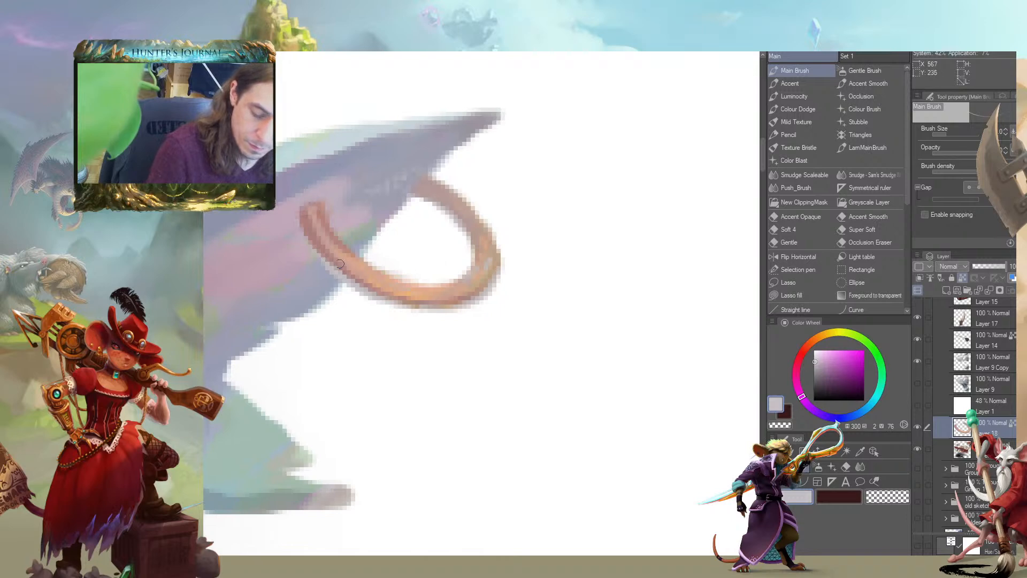
# Examine the muted tail ring against the whole shark painting and then up close
pyautogui.scroll(-10, 336, 249)
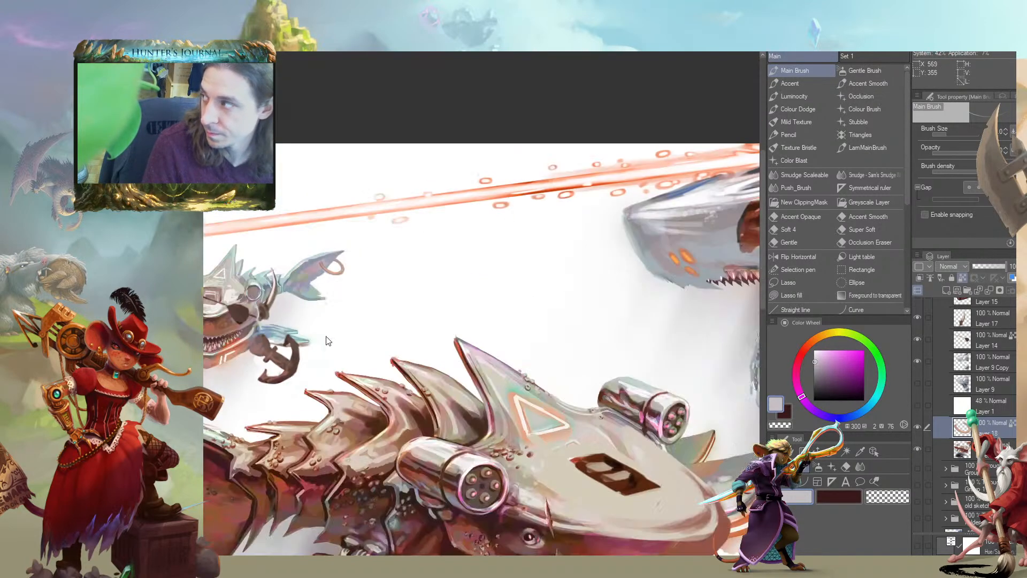
pyautogui.scroll(-6, 354, 274)
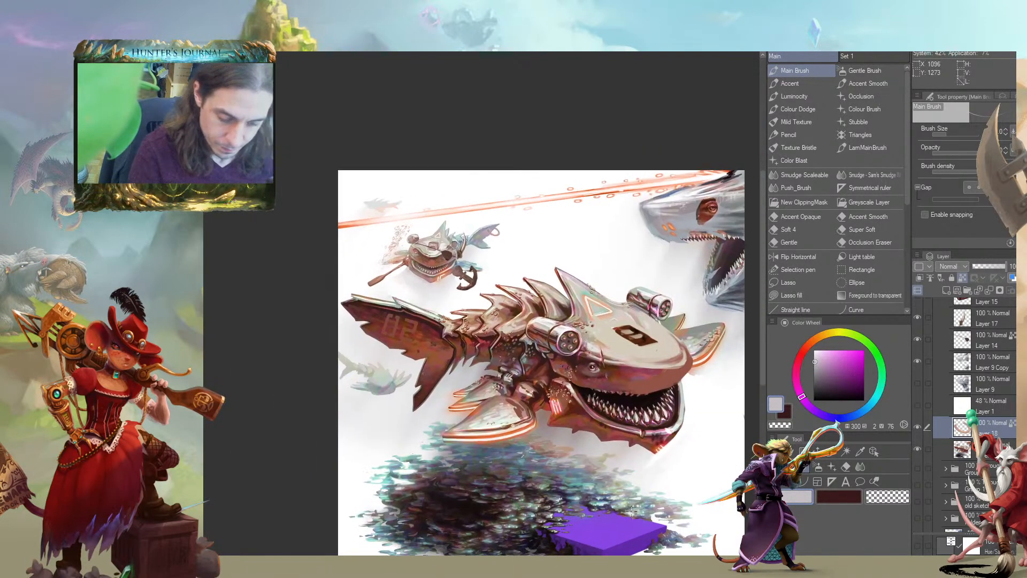
pyautogui.scroll(3, 633, 515)
pyautogui.moveTo(428, 107); pyautogui.dragTo(550, 535)
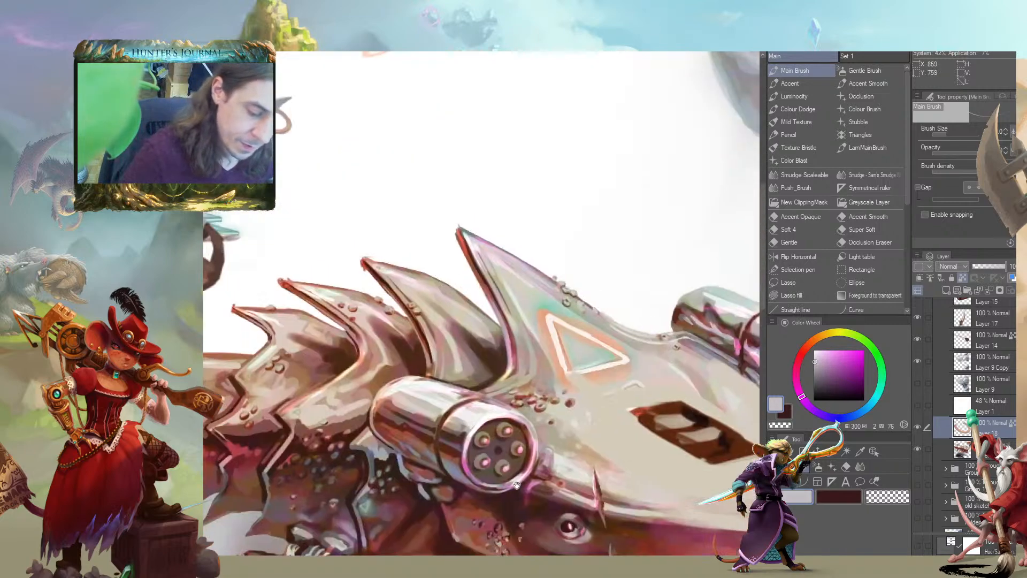
pyautogui.moveTo(347, 133); pyautogui.dragTo(527, 438)
pyautogui.moveTo(398, 327); pyautogui.dragTo(580, 145)
pyautogui.scroll(1, 581, 150)
pyautogui.moveTo(601, 239); pyautogui.dragTo(575, 177)
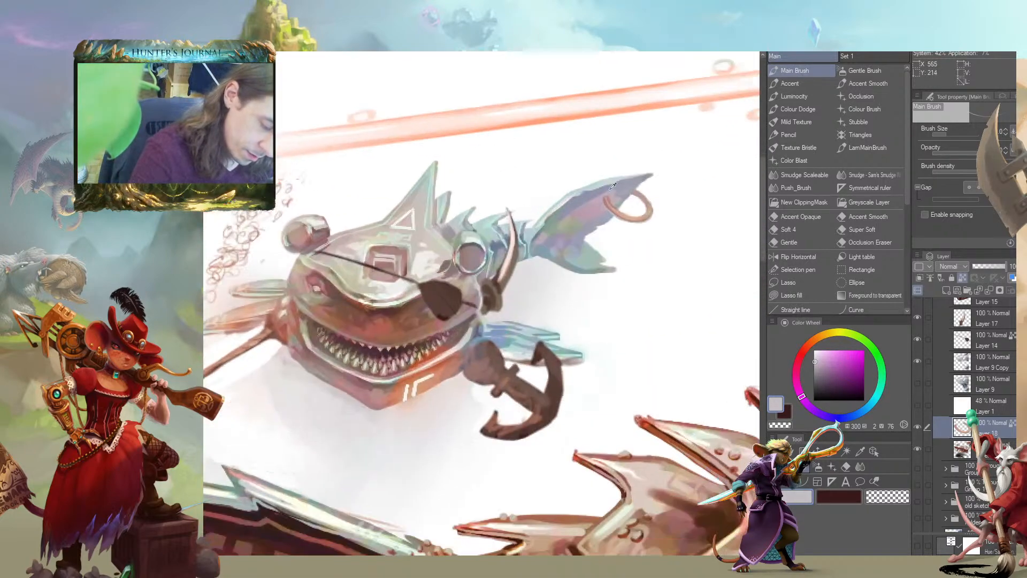
# Soften the ring's front end with a blue-grey sampled from the tail fin
pyautogui.keyDown('alt'); pyautogui.click(606, 190); pyautogui.keyUp('alt')
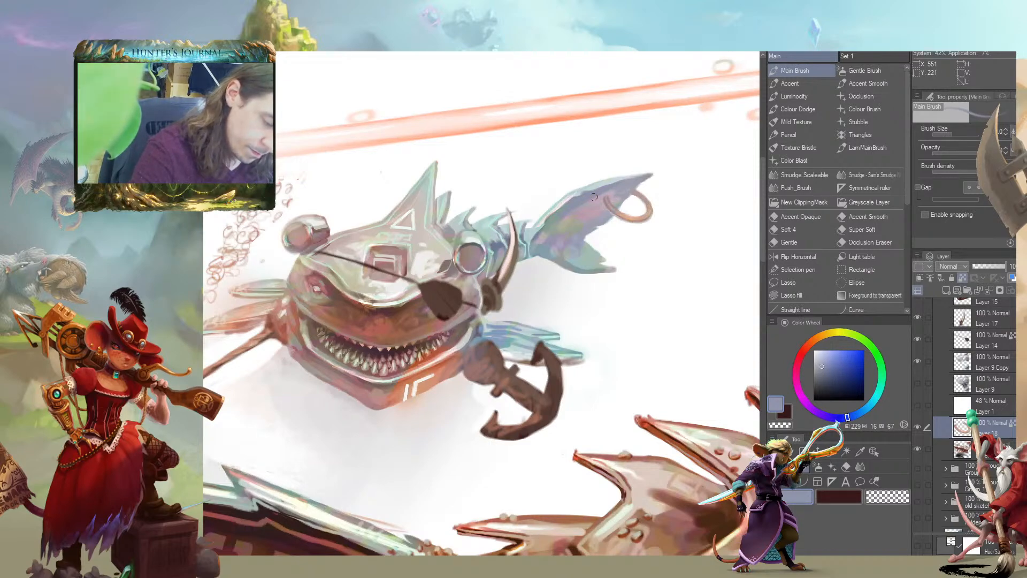
pyautogui.scroll(-5, 318, 325)
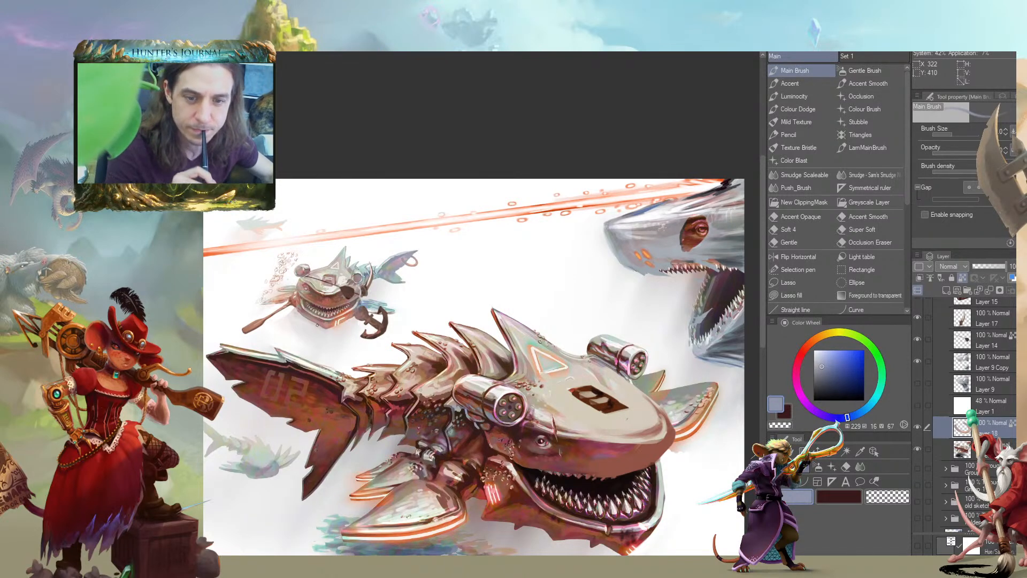
pyautogui.moveTo(275, 329); pyautogui.dragTo(344, 299)
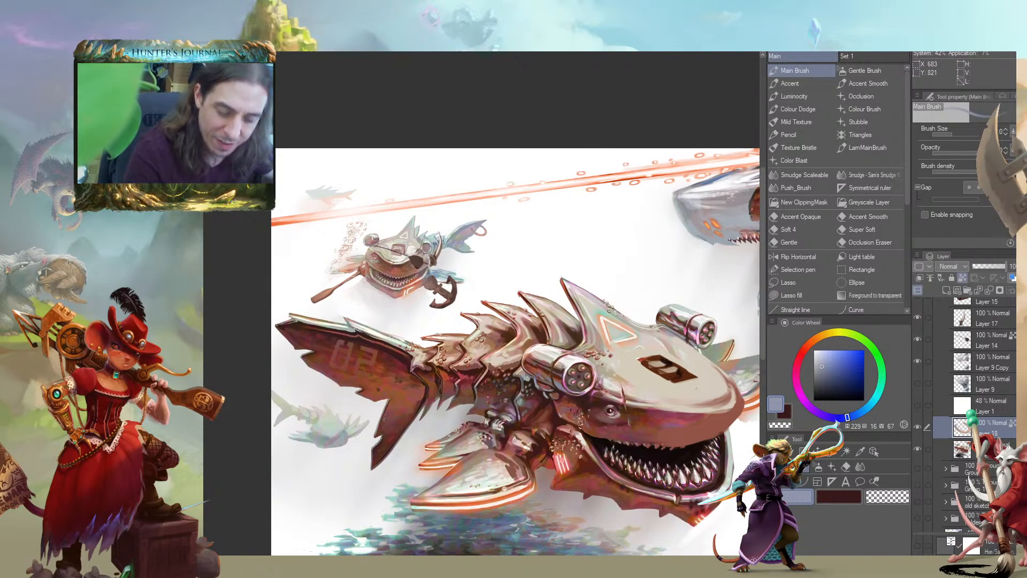
# Lighten the small shark's oar blade on the main shark layer with a peach-brown tone sampled from the oar
pyautogui.scroll(3, 268, 300)
pyautogui.moveTo(318, 330); pyautogui.dragTo(382, 349)
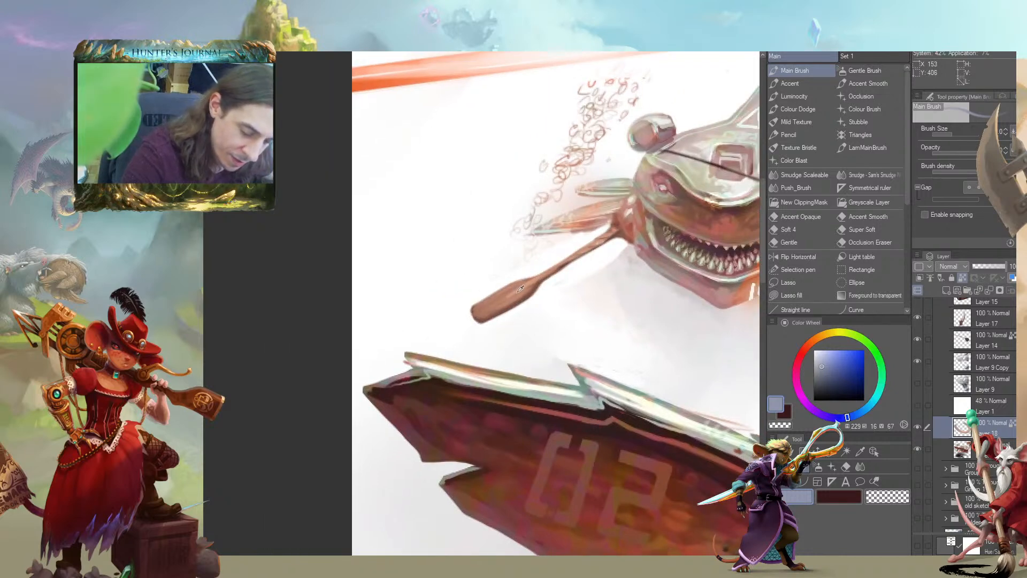
pyautogui.keyDown('alt'); pyautogui.click(519, 289); pyautogui.keyUp('alt')
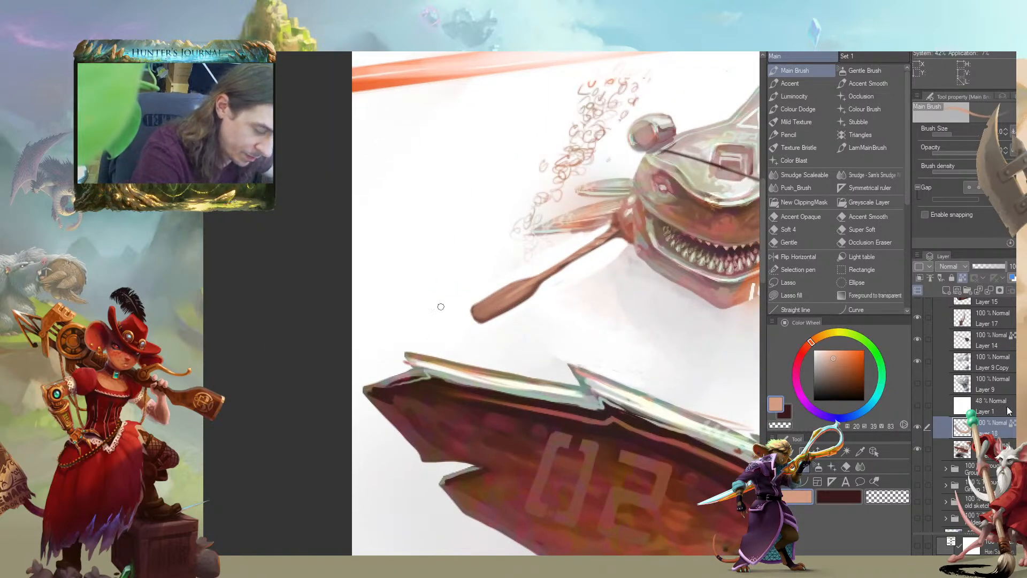
pyautogui.scroll(4, 1004, 412)
pyautogui.moveTo(940, 524); pyautogui.dragTo(936, 452)
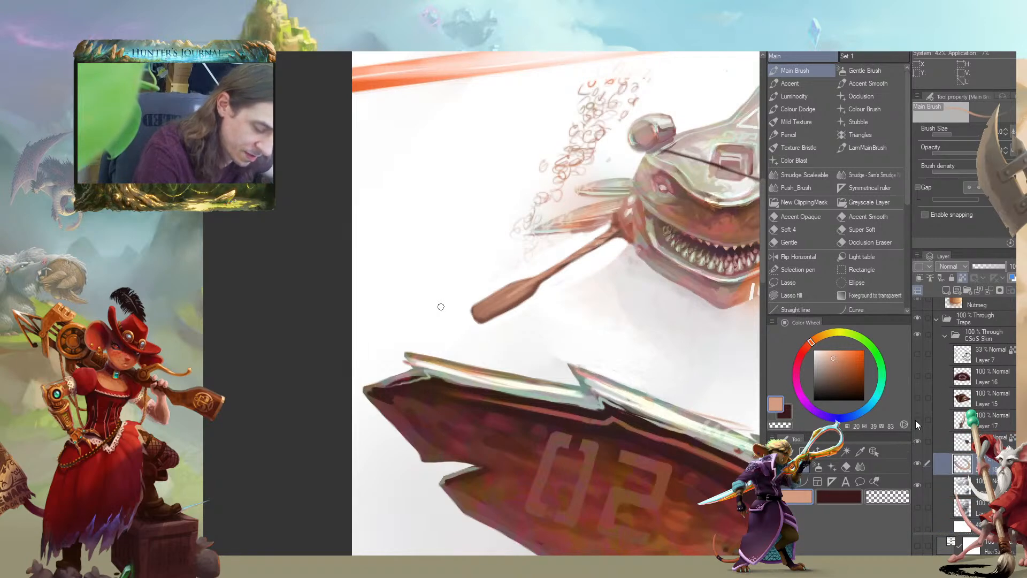
pyautogui.scroll(-1, 916, 422)
pyautogui.scroll(-4, 941, 417)
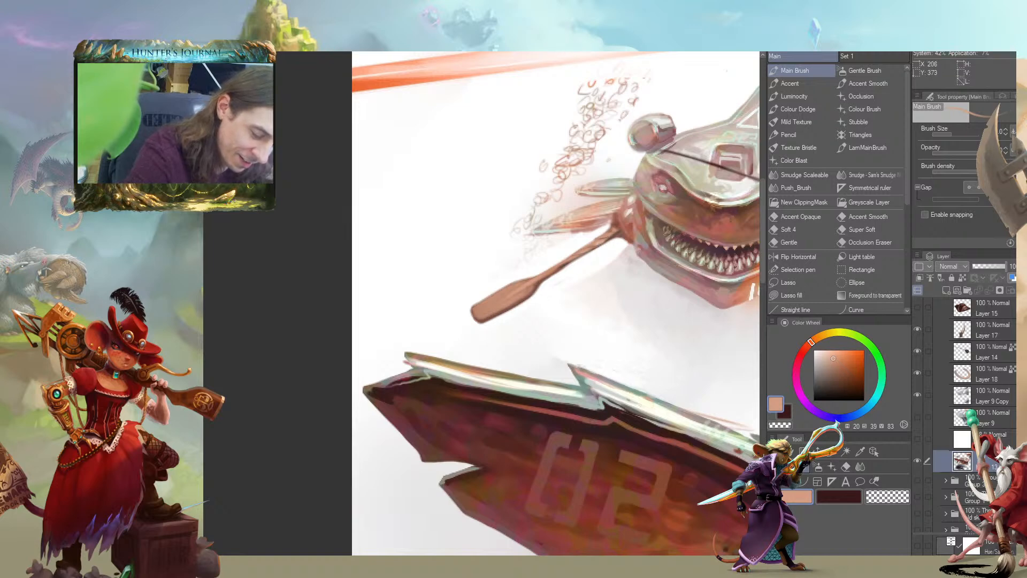
pyautogui.moveTo(646, 177)
pyautogui.mouseDown()
pyautogui.moveTo(443, 207)
pyautogui.moveTo(447, 229)
pyautogui.mouseUp()
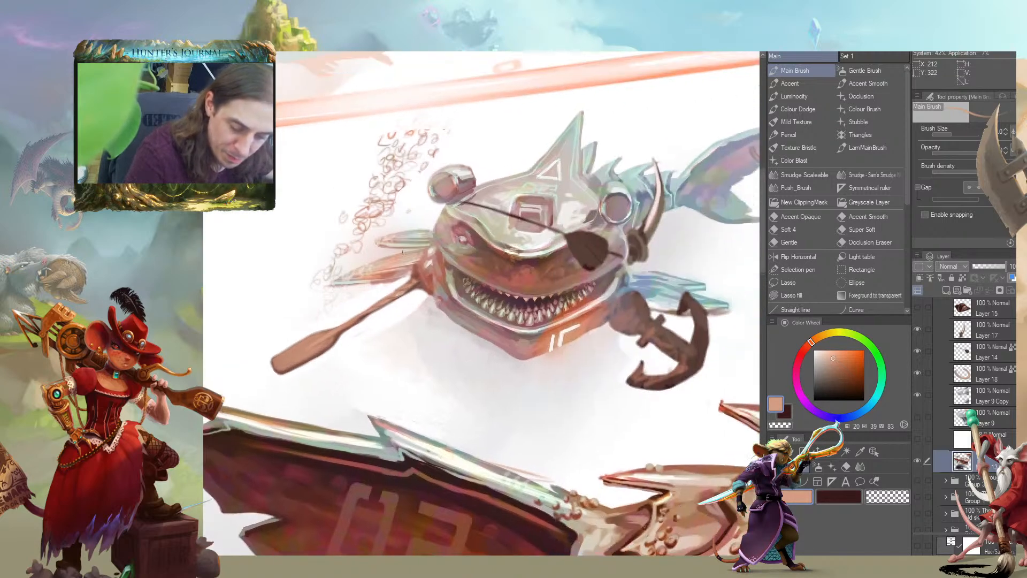
# Erase the scribbled curls beside the small shark's head with a larger transparent Main Brush, then smudge the cleared area above its side fins
pyautogui.keyDown('alt'); pyautogui.click(419, 278); pyautogui.keyUp('alt')
pyautogui.moveTo(346, 209); pyautogui.dragTo(446, 217)
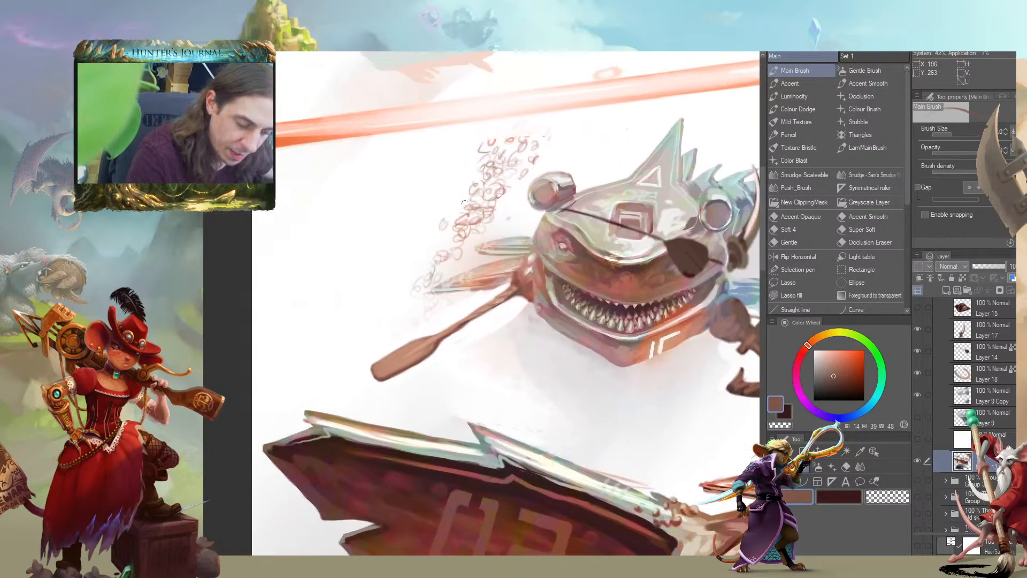
pyautogui.press('j')
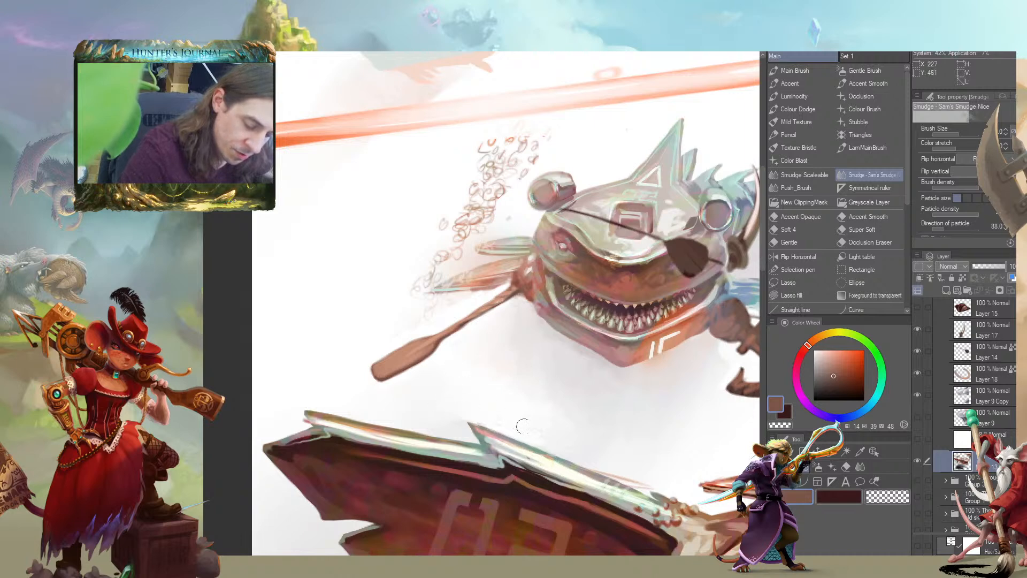
pyautogui.moveTo(300, 308); pyautogui.dragTo(350, 337)
pyautogui.press('c')
pyautogui.press('c')
pyautogui.press('c')
pyautogui.press(']')
pyautogui.press(']')
pyautogui.press(']')
pyautogui.moveTo(529, 170)
pyautogui.mouseDown()
pyautogui.moveTo(507, 249)
pyautogui.moveTo(537, 240)
pyautogui.mouseUp()
pyautogui.press('b')
pyautogui.moveTo(547, 167)
pyautogui.mouseDown()
pyautogui.moveTo(596, 171)
pyautogui.moveTo(555, 209)
pyautogui.moveTo(545, 245)
pyautogui.moveTo(475, 306)
pyautogui.moveTo(497, 303)
pyautogui.mouseUp()
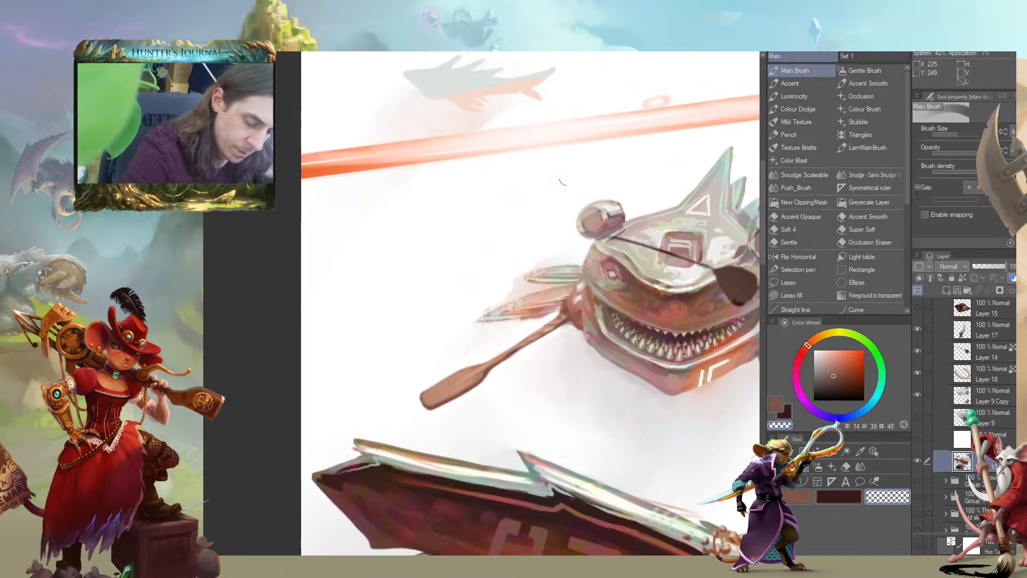
pyautogui.click(869, 175)
pyautogui.moveTo(523, 239)
pyautogui.mouseDown()
pyautogui.moveTo(537, 263)
pyautogui.moveTo(498, 290)
pyautogui.moveTo(514, 289)
pyautogui.moveTo(517, 260)
pyautogui.mouseUp()
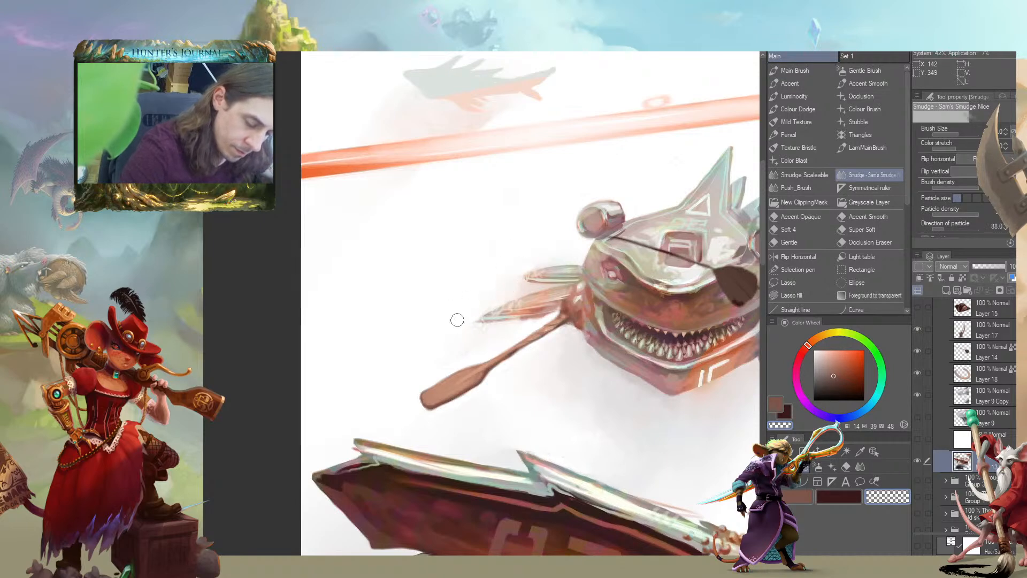
# Examine the small shark within the whole painting and compare Layer 9 with Layer 9 Copy, leaving only Layer 9 Copy shown
pyautogui.scroll(-6, 305, 283)
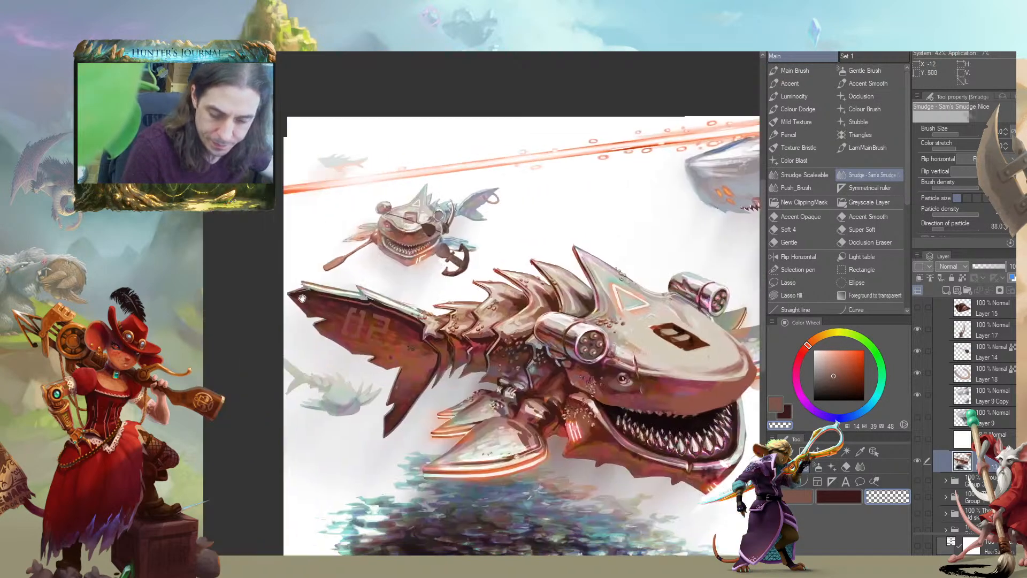
pyautogui.moveTo(302, 298); pyautogui.dragTo(323, 301)
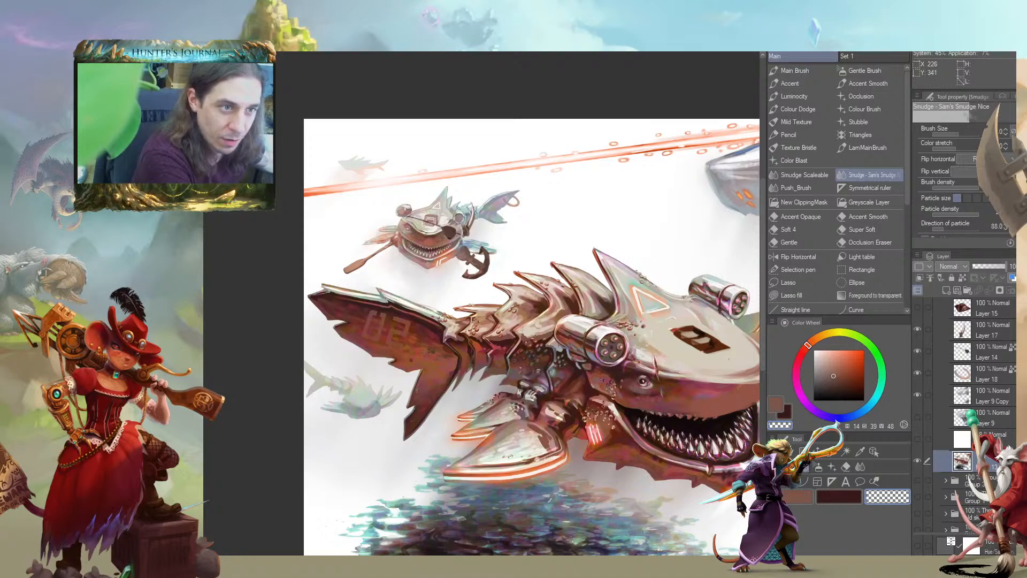
pyautogui.moveTo(647, 457); pyautogui.dragTo(564, 349)
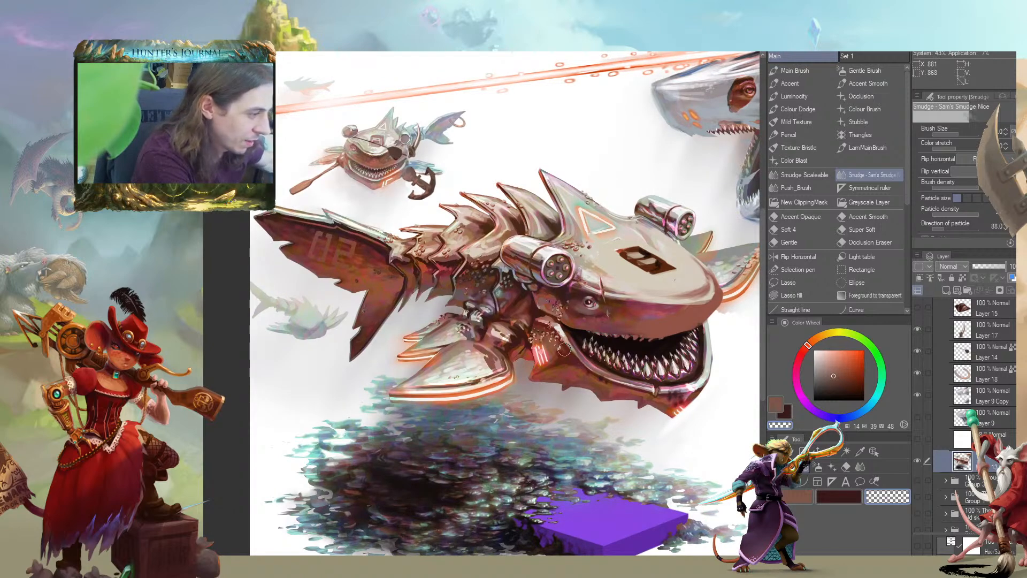
pyautogui.moveTo(576, 328); pyautogui.dragTo(538, 396)
pyautogui.scroll(-1, 537, 382)
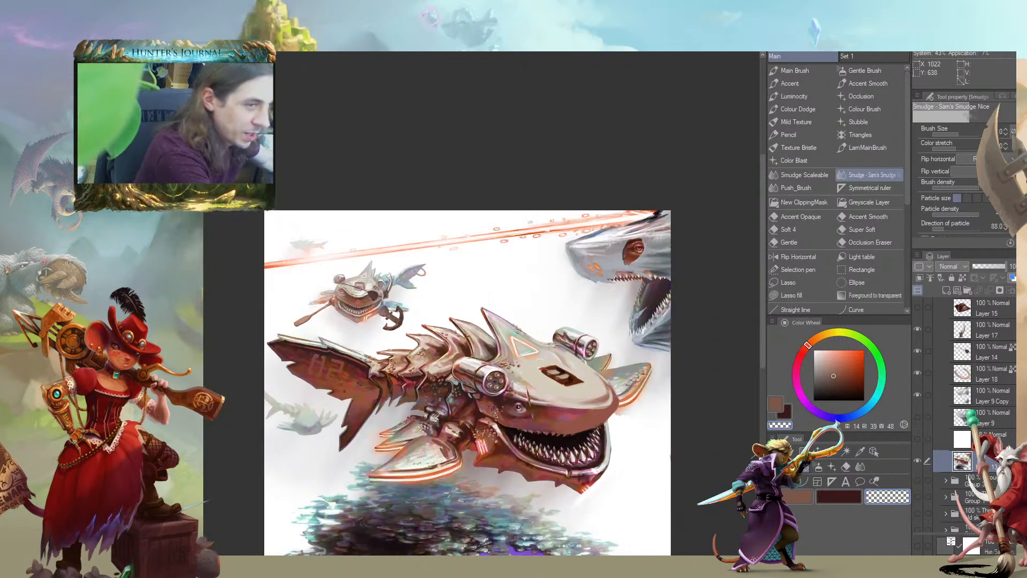
pyautogui.moveTo(601, 340); pyautogui.dragTo(609, 290)
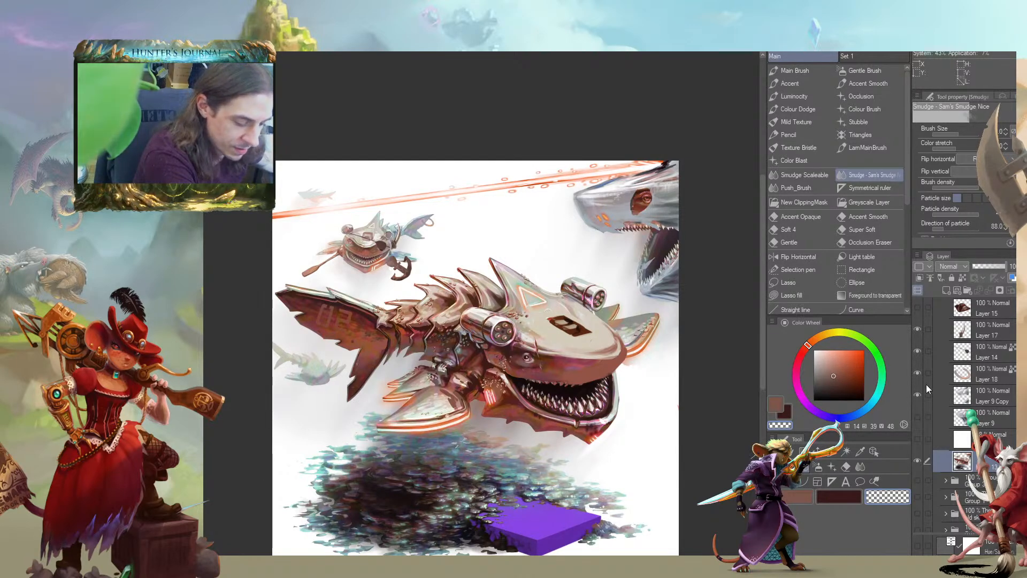
pyautogui.click(918, 399)
pyautogui.click(918, 414)
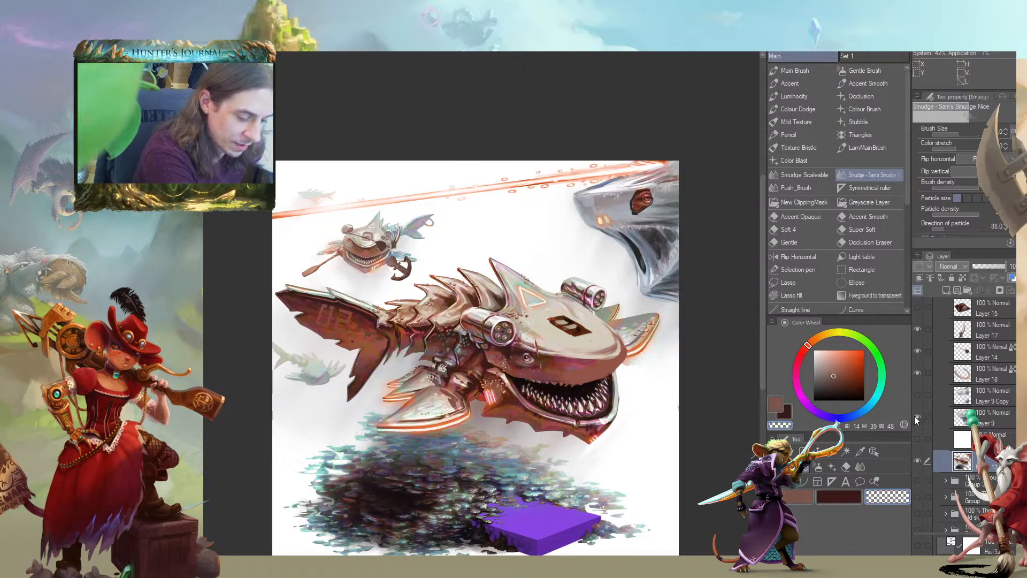
pyautogui.click(917, 417)
pyautogui.click(917, 395)
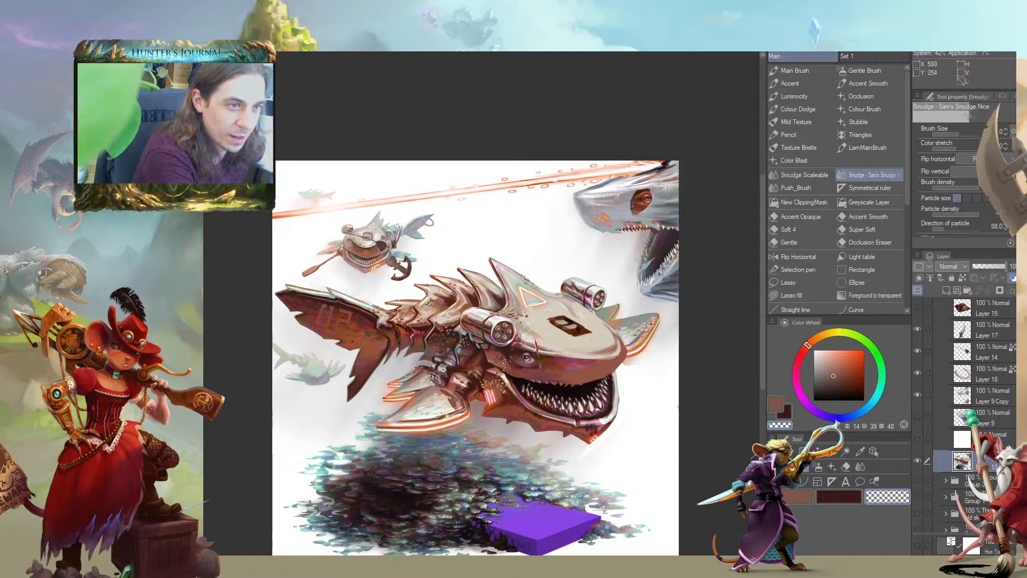
# Add a new layer above the shark painting and show the semi-transparent white layer to fade the artwork underneath
pyautogui.moveTo(501, 423); pyautogui.dragTo(526, 376)
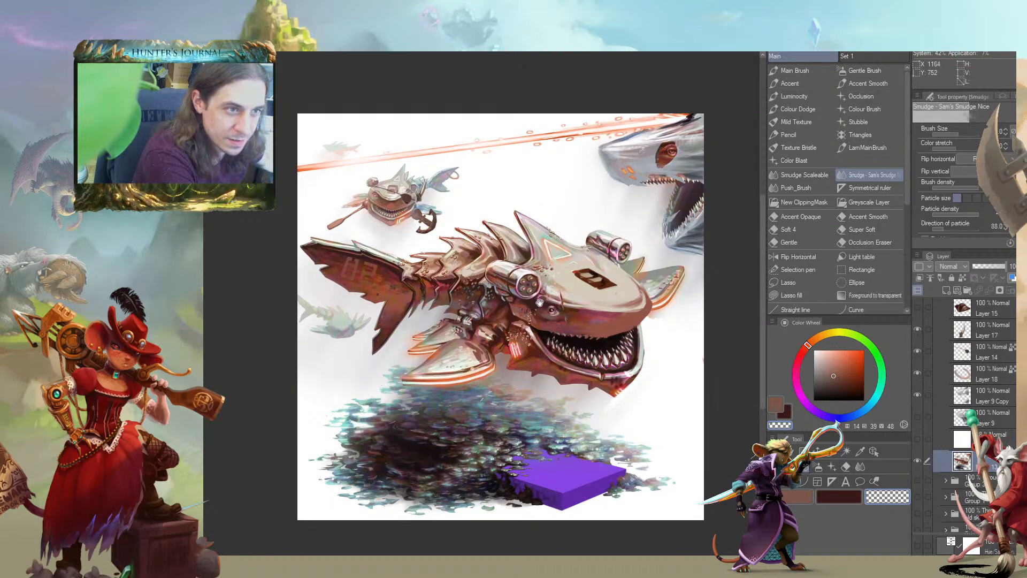
pyautogui.moveTo(521, 335); pyautogui.dragTo(575, 340)
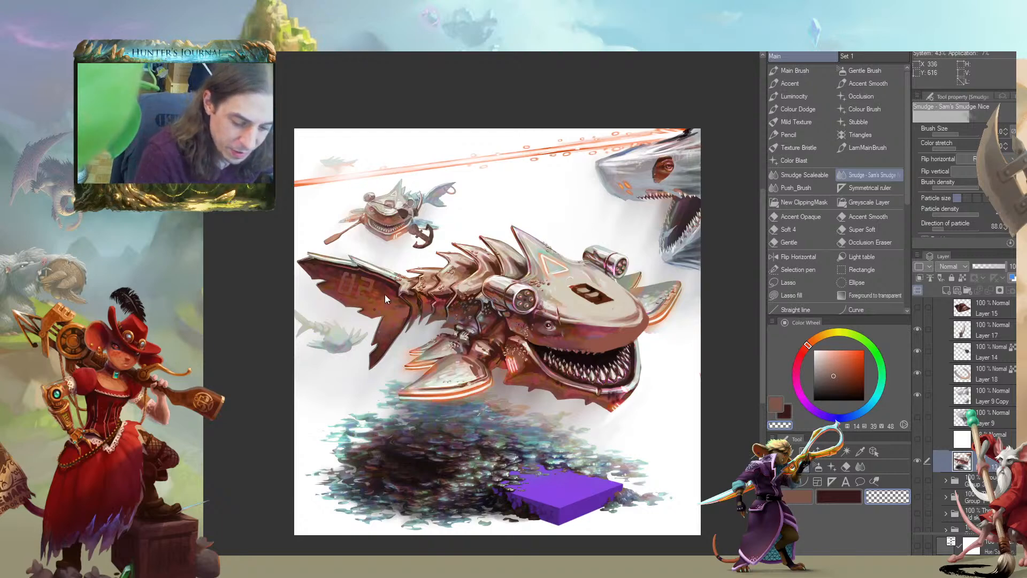
pyautogui.scroll(3, 473, 270)
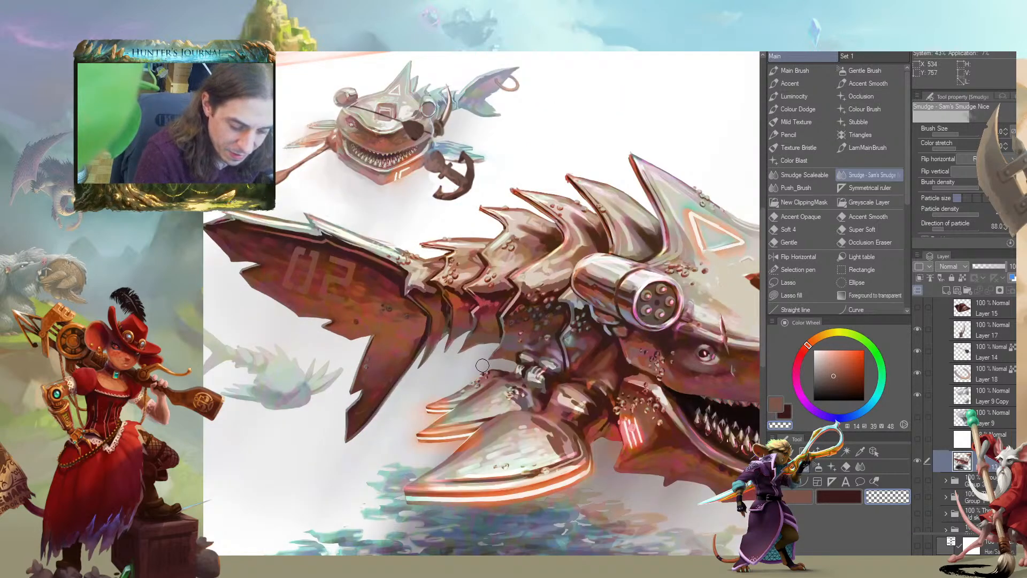
pyautogui.scroll(2, 483, 337)
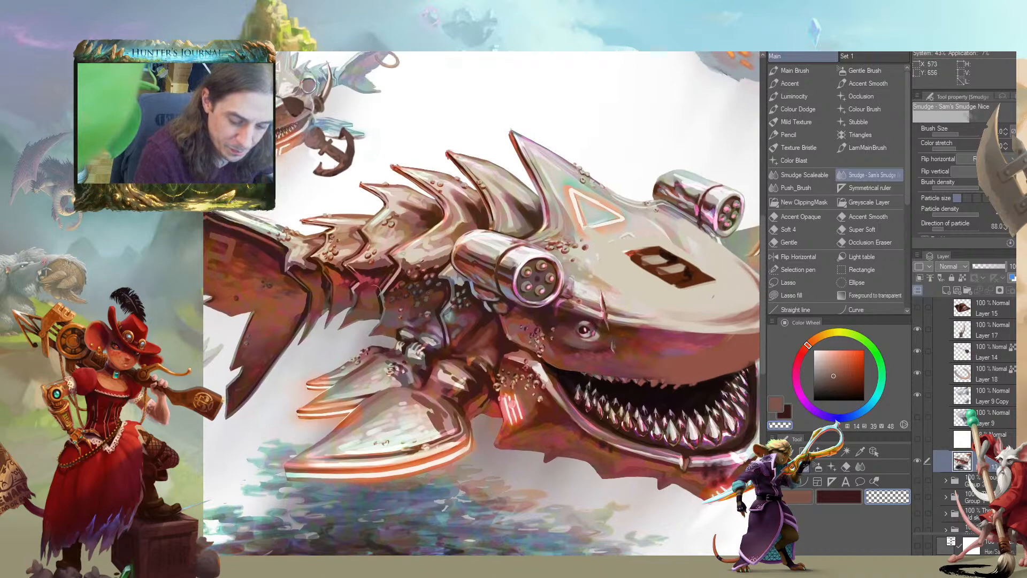
pyautogui.scroll(-4, 298, 312)
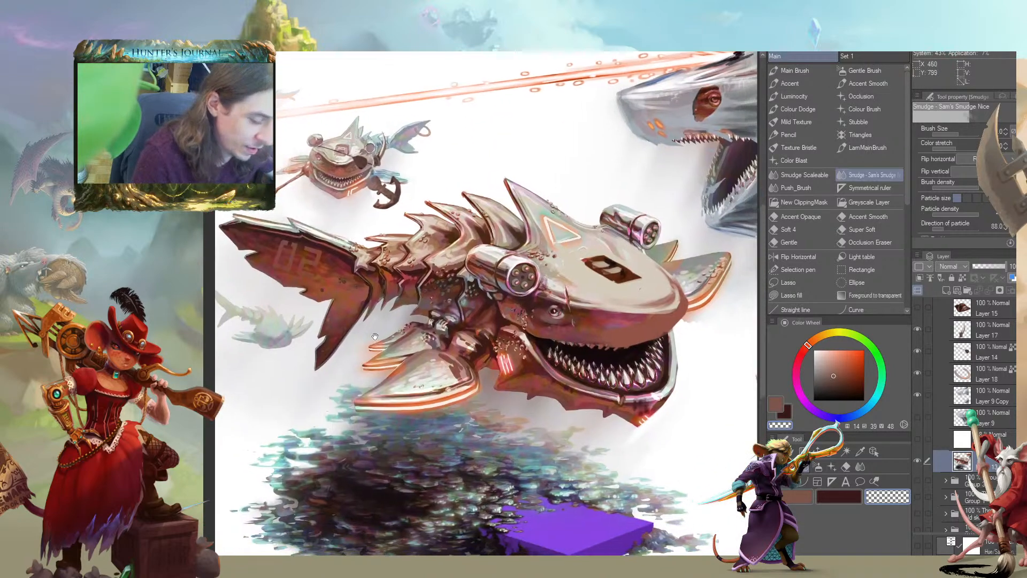
pyautogui.moveTo(374, 335); pyautogui.dragTo(366, 338)
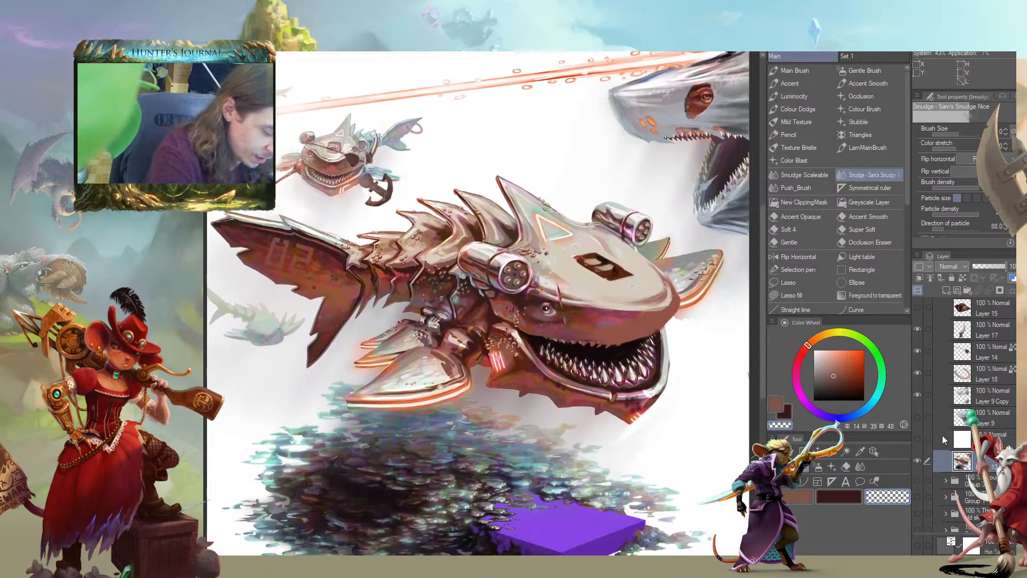
pyautogui.click(945, 290)
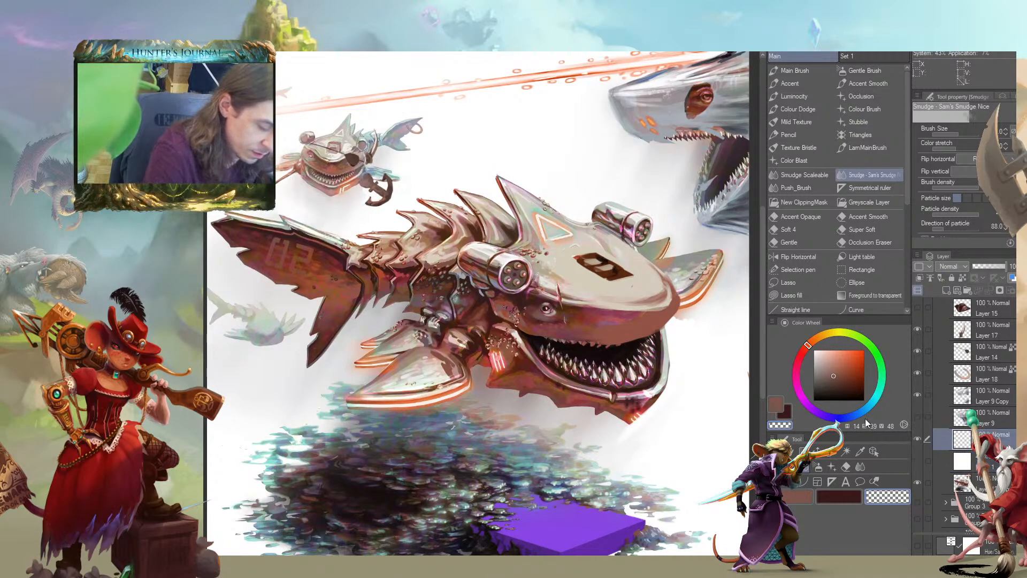
pyautogui.click(918, 463)
pyautogui.moveTo(386, 262)
pyautogui.mouseDown()
pyautogui.moveTo(426, 286)
pyautogui.moveTo(297, 265)
pyautogui.mouseUp()
pyautogui.scroll(1, 425, 292)
# Add another new layer for a sketch and set up the Main Brush with a near-black colour
pyautogui.press('c')
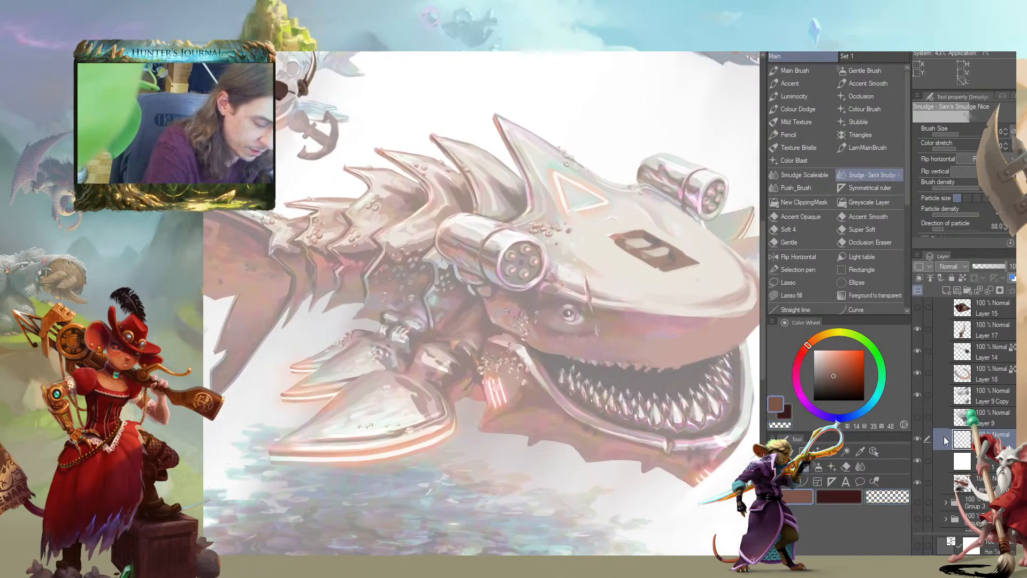
pyautogui.click(945, 290)
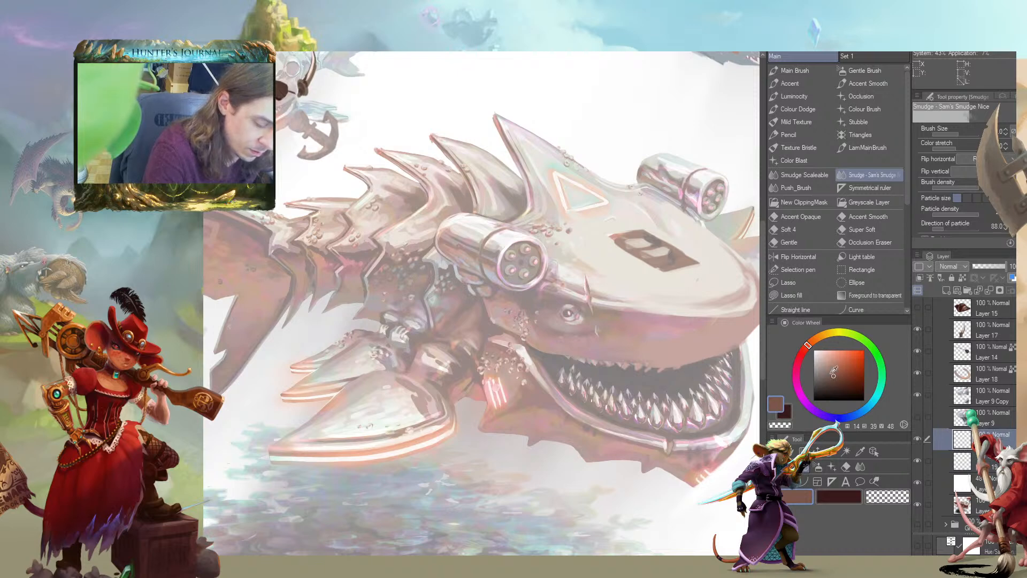
pyautogui.moveTo(833, 372); pyautogui.dragTo(862, 398)
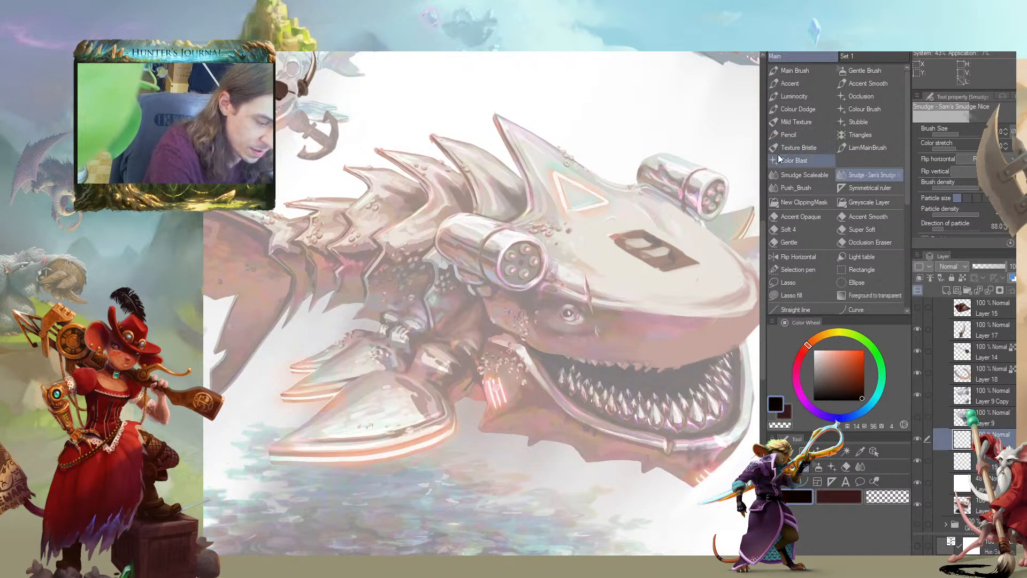
pyautogui.click(783, 73)
pyautogui.moveTo(510, 318)
pyautogui.mouseDown()
pyautogui.moveTo(405, 303)
pyautogui.moveTo(426, 288)
pyautogui.moveTo(456, 293)
pyautogui.mouseUp()
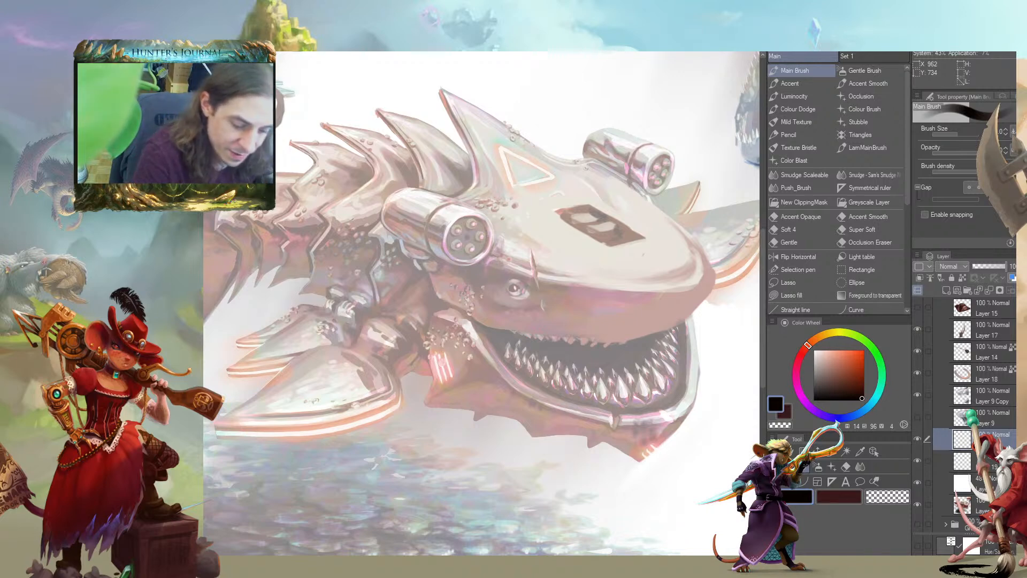
pyautogui.moveTo(561, 255); pyautogui.dragTo(510, 221)
pyautogui.moveTo(528, 280); pyautogui.dragTo(509, 268)
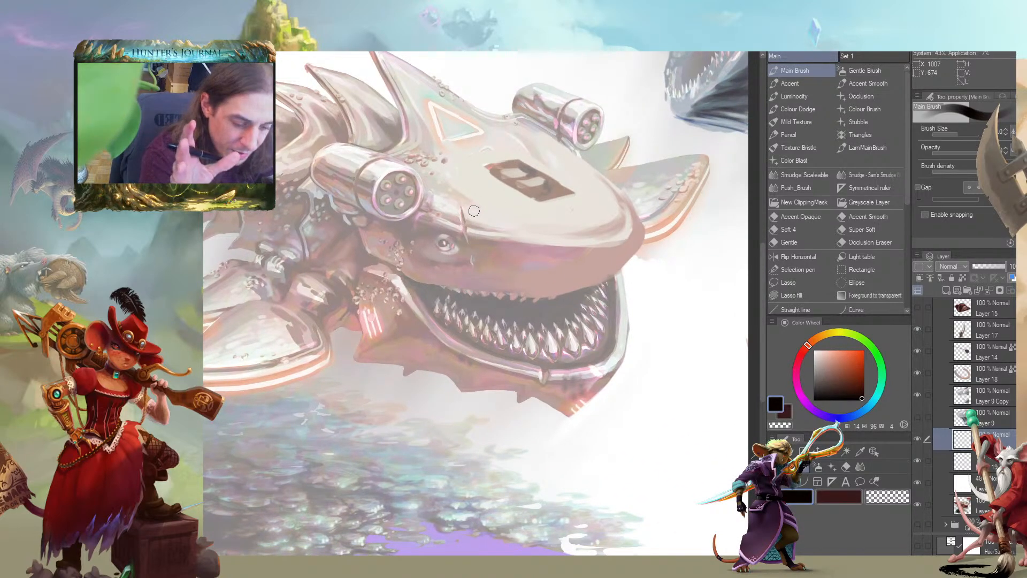
pyautogui.moveTo(473, 211)
pyautogui.mouseDown()
pyautogui.moveTo(590, 249)
pyautogui.moveTo(612, 272)
pyautogui.mouseUp()
pyautogui.moveTo(617, 176)
pyautogui.mouseDown()
pyautogui.moveTo(595, 168)
pyautogui.moveTo(628, 187)
pyautogui.mouseUp()
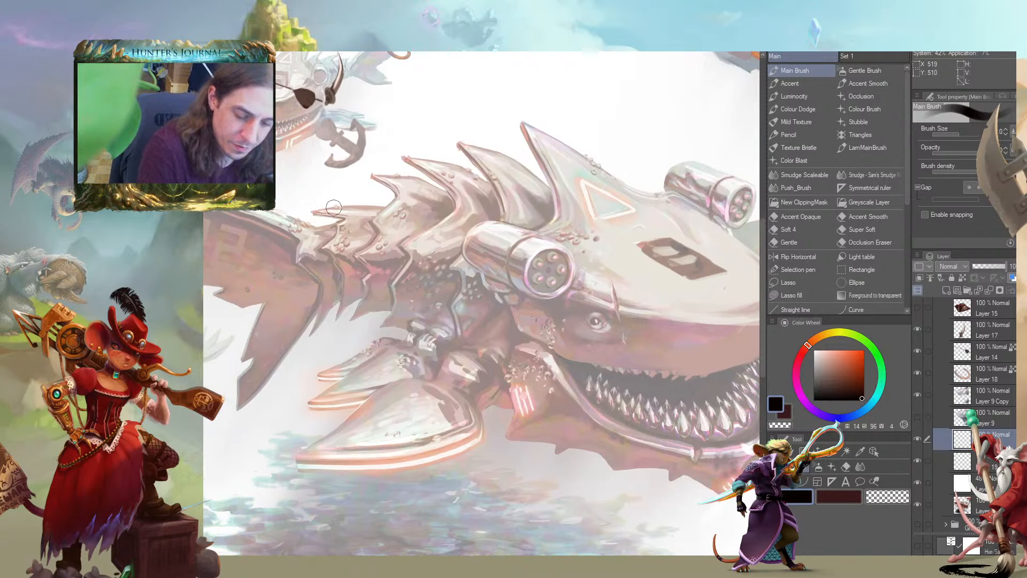
# Sketch thick dark contours along the large shark's back and along its belly from the tail base to the lower jaw
pyautogui.moveTo(305, 229)
pyautogui.mouseDown()
pyautogui.moveTo(455, 181)
pyautogui.moveTo(570, 167)
pyautogui.moveTo(690, 206)
pyautogui.moveTo(271, 222)
pyautogui.mouseUp()
pyautogui.moveTo(268, 292)
pyautogui.mouseDown()
pyautogui.moveTo(293, 284)
pyautogui.moveTo(428, 349)
pyautogui.moveTo(458, 392)
pyautogui.moveTo(510, 431)
pyautogui.moveTo(647, 469)
pyautogui.mouseUp()
pyautogui.moveTo(492, 427); pyautogui.dragTo(667, 474)
pyautogui.moveTo(562, 452); pyautogui.dragTo(597, 463)
pyautogui.moveTo(488, 430); pyautogui.dragTo(638, 470)
pyautogui.moveTo(513, 299); pyautogui.dragTo(521, 321)
pyautogui.press('c')
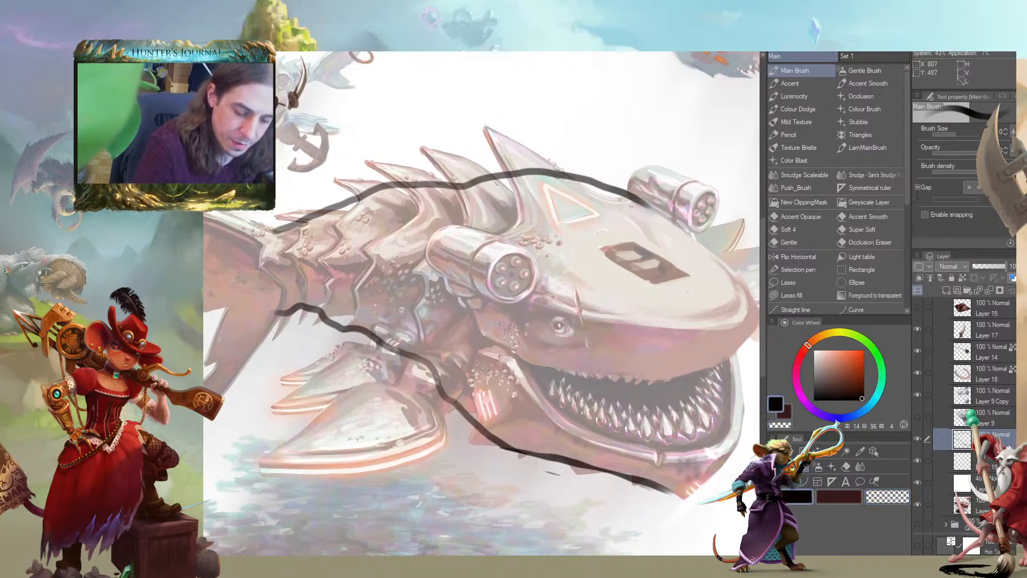
# Draw curved seam lines wrapping around the large shark's body between the tail base and the head
pyautogui.moveTo(520, 172)
pyautogui.mouseDown()
pyautogui.moveTo(507, 226)
pyautogui.moveTo(453, 280)
pyautogui.moveTo(444, 350)
pyautogui.moveTo(397, 327)
pyautogui.moveTo(394, 264)
pyautogui.moveTo(463, 183)
pyautogui.mouseUp()
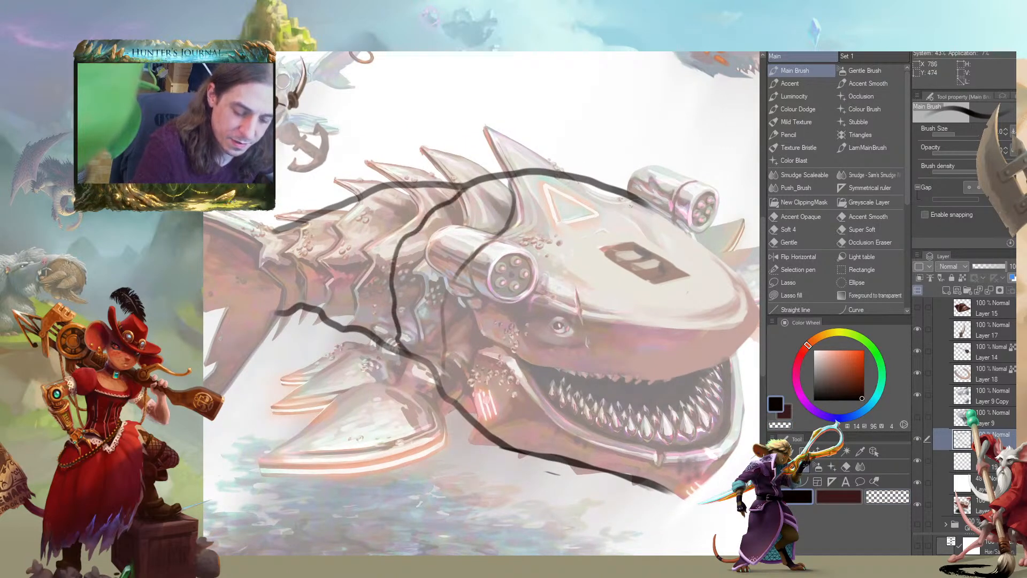
pyautogui.moveTo(360, 328)
pyautogui.mouseDown()
pyautogui.moveTo(364, 221)
pyautogui.moveTo(417, 182)
pyautogui.moveTo(331, 275)
pyautogui.moveTo(323, 311)
pyautogui.moveTo(303, 287)
pyautogui.moveTo(328, 219)
pyautogui.mouseUp()
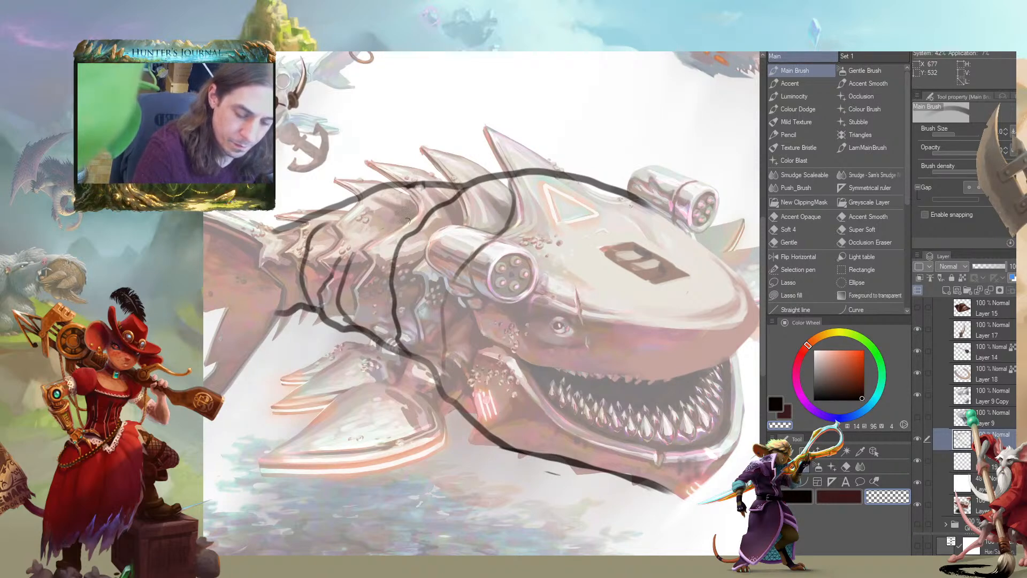
pyautogui.moveTo(412, 187); pyautogui.dragTo(418, 202)
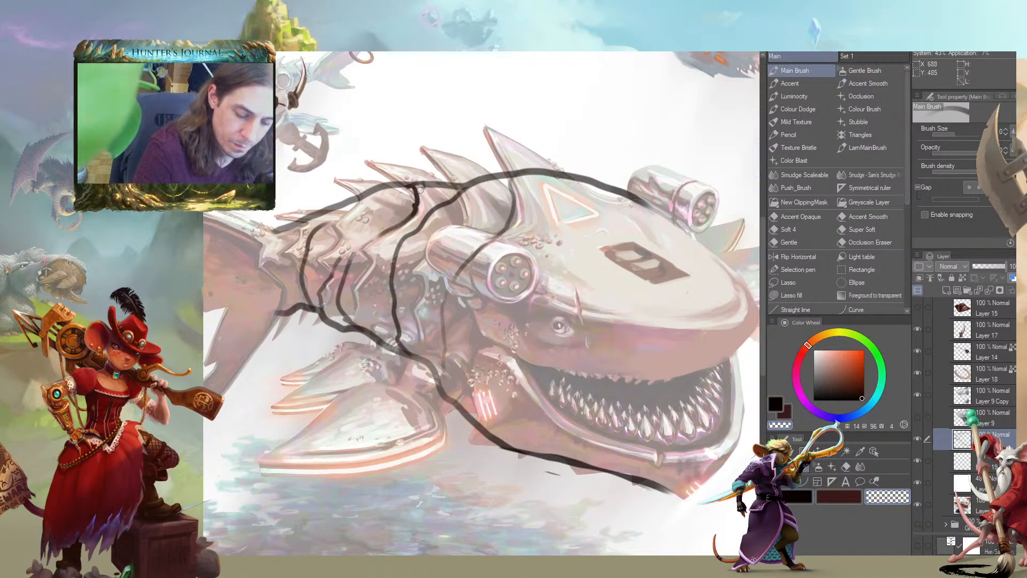
pyautogui.moveTo(419, 197)
pyautogui.mouseDown()
pyautogui.moveTo(365, 245)
pyautogui.moveTo(357, 321)
pyautogui.moveTo(371, 332)
pyautogui.mouseUp()
# Add short stitch marks and crosses across the body seams and draw a seam running down the cheek to the mouth corner
pyautogui.moveTo(348, 295)
pyautogui.mouseDown()
pyautogui.moveTo(362, 307)
pyautogui.moveTo(368, 274)
pyautogui.moveTo(404, 255)
pyautogui.moveTo(406, 281)
pyautogui.moveTo(409, 260)
pyautogui.mouseUp()
pyautogui.moveTo(402, 301)
pyautogui.mouseDown()
pyautogui.moveTo(378, 331)
pyautogui.moveTo(387, 334)
pyautogui.mouseUp()
pyautogui.moveTo(455, 312)
pyautogui.mouseDown()
pyautogui.moveTo(441, 353)
pyautogui.moveTo(431, 335)
pyautogui.moveTo(434, 362)
pyautogui.mouseUp()
pyautogui.moveTo(523, 214)
pyautogui.mouseDown()
pyautogui.moveTo(502, 204)
pyautogui.moveTo(516, 208)
pyautogui.moveTo(449, 262)
pyautogui.mouseUp()
pyautogui.moveTo(407, 261)
pyautogui.mouseDown()
pyautogui.moveTo(420, 286)
pyautogui.moveTo(389, 304)
pyautogui.mouseUp()
pyautogui.moveTo(239, 316); pyautogui.dragTo(290, 337)
pyautogui.moveTo(379, 417); pyautogui.dragTo(366, 354)
pyautogui.moveTo(519, 348); pyautogui.dragTo(454, 304)
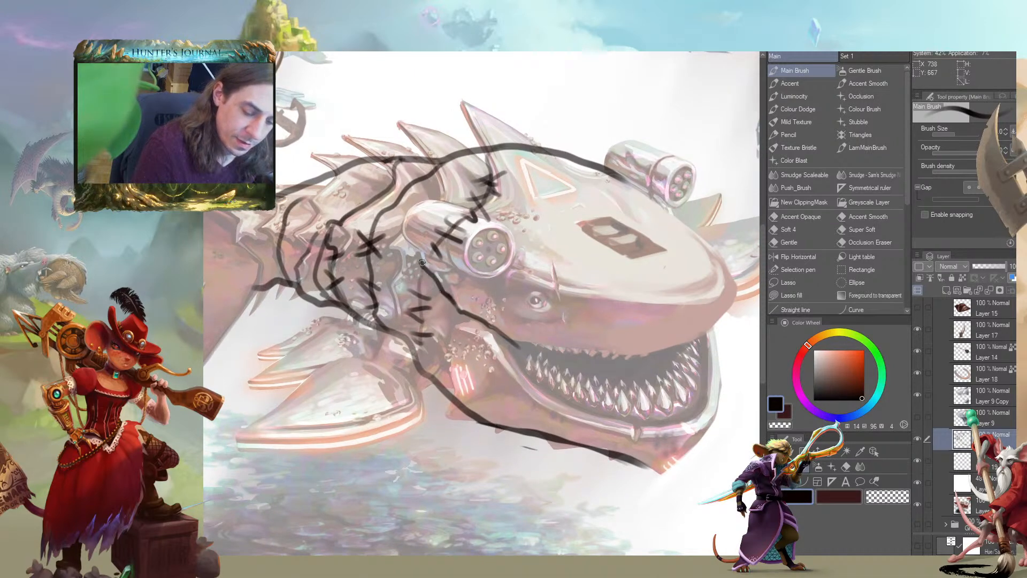
# Stitch the cheek seam near the mouth corner and outline the lower edge of the mouth below the teeth
pyautogui.moveTo(456, 286)
pyautogui.mouseDown()
pyautogui.moveTo(447, 320)
pyautogui.moveTo(484, 340)
pyautogui.moveTo(405, 309)
pyautogui.mouseUp()
pyautogui.moveTo(408, 271); pyautogui.dragTo(353, 304)
pyautogui.moveTo(368, 268)
pyautogui.mouseDown()
pyautogui.moveTo(396, 322)
pyautogui.moveTo(512, 357)
pyautogui.mouseUp()
pyautogui.moveTo(466, 234); pyautogui.dragTo(474, 246)
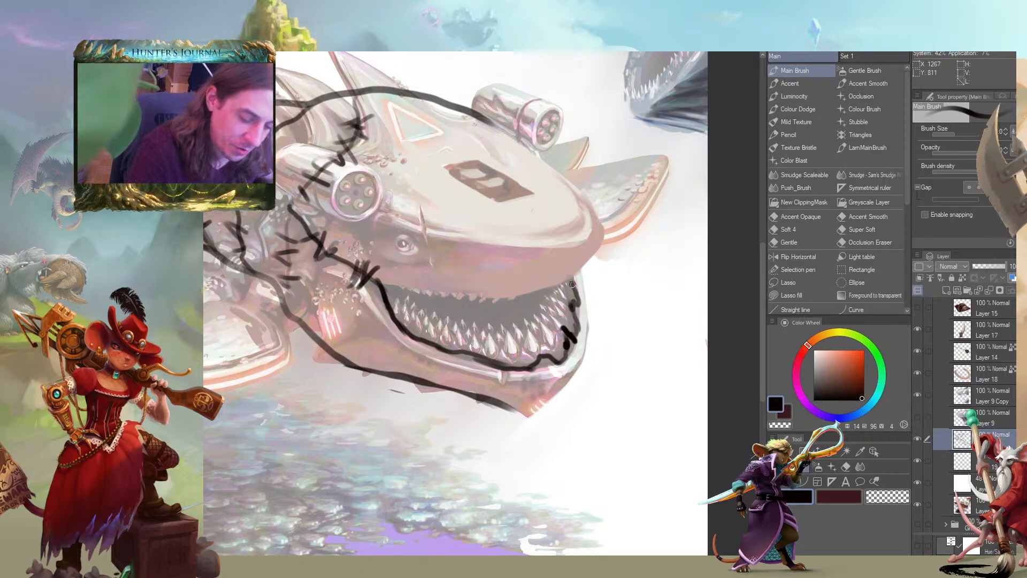
# Complete the head outline by drawing the lower jaw tip, the rounded snout and the upper lip line
pyautogui.moveTo(579, 281)
pyautogui.mouseDown()
pyautogui.moveTo(585, 353)
pyautogui.moveTo(574, 378)
pyautogui.moveTo(555, 398)
pyautogui.mouseUp()
pyautogui.moveTo(350, 368); pyautogui.dragTo(299, 349)
pyautogui.moveTo(501, 376)
pyautogui.mouseDown()
pyautogui.moveTo(478, 399)
pyautogui.moveTo(461, 389)
pyautogui.moveTo(538, 373)
pyautogui.moveTo(561, 381)
pyautogui.moveTo(600, 438)
pyautogui.mouseUp()
pyautogui.press('c')
pyautogui.moveTo(707, 283)
pyautogui.mouseDown()
pyautogui.moveTo(666, 328)
pyautogui.moveTo(707, 289)
pyautogui.moveTo(698, 253)
pyautogui.moveTo(647, 201)
pyautogui.moveTo(663, 211)
pyautogui.moveTo(537, 146)
pyautogui.mouseUp()
pyautogui.moveTo(399, 169)
pyautogui.mouseDown()
pyautogui.moveTo(318, 160)
pyautogui.moveTo(400, 175)
pyautogui.mouseUp()
pyautogui.moveTo(669, 333)
pyautogui.mouseDown()
pyautogui.moveTo(596, 349)
pyautogui.moveTo(604, 348)
pyautogui.moveTo(481, 331)
pyautogui.mouseUp()
pyautogui.moveTo(461, 267); pyautogui.dragTo(394, 266)
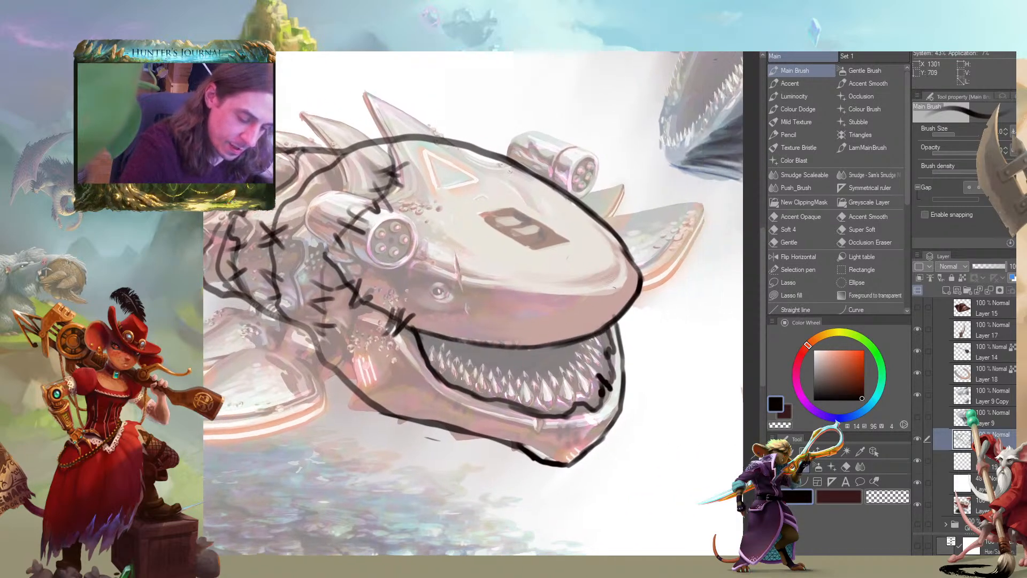
# Draw a seam along the side of the head above the eye to the snout and cross it with short stitches
pyautogui.moveTo(629, 269)
pyautogui.mouseDown()
pyautogui.moveTo(577, 299)
pyautogui.moveTo(495, 282)
pyautogui.moveTo(420, 251)
pyautogui.moveTo(244, 222)
pyautogui.mouseUp()
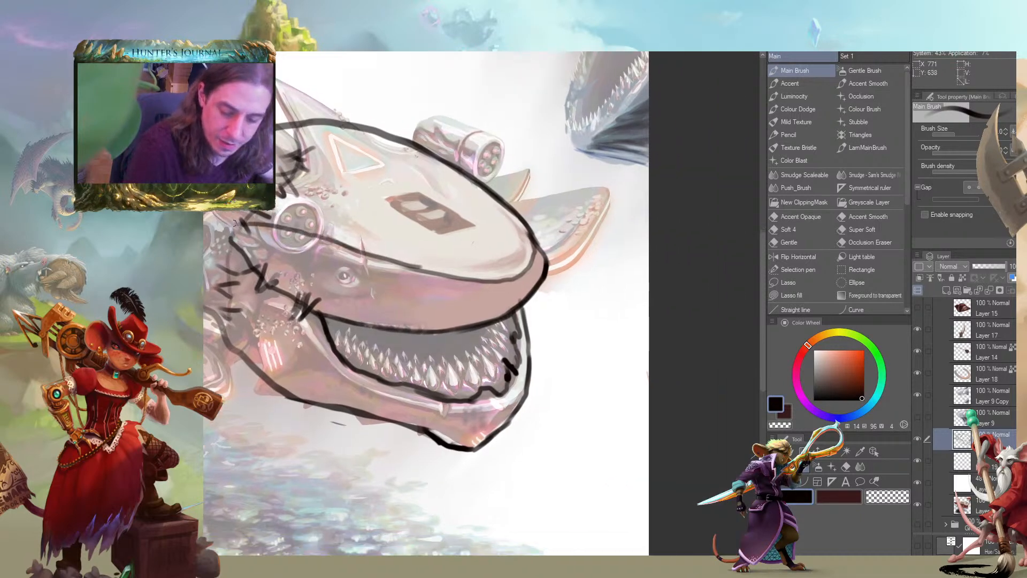
pyautogui.moveTo(396, 248)
pyautogui.mouseDown()
pyautogui.moveTo(408, 278)
pyautogui.moveTo(421, 257)
pyautogui.mouseUp()
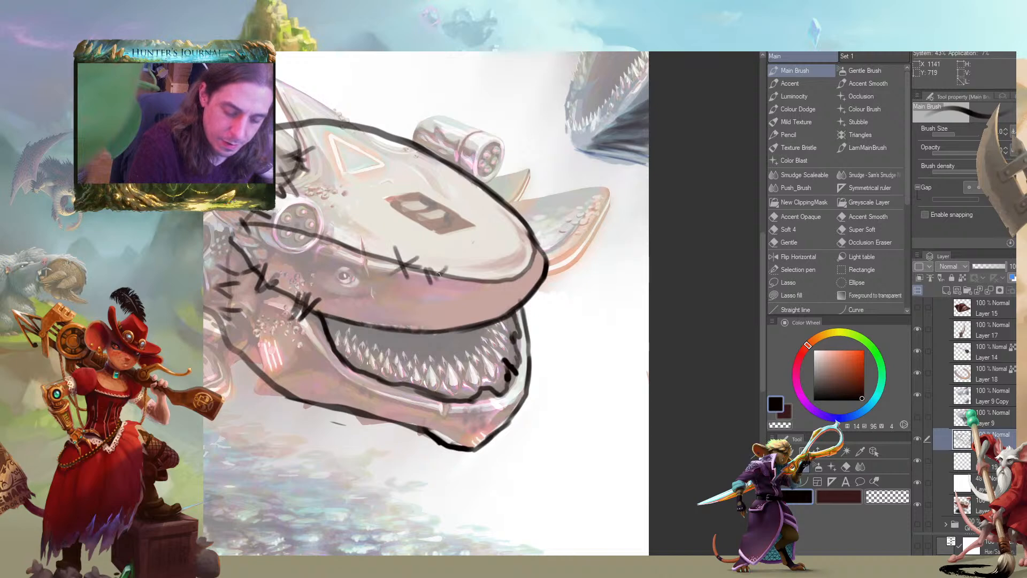
pyautogui.moveTo(480, 274); pyautogui.dragTo(474, 285)
pyautogui.moveTo(496, 272)
pyautogui.mouseDown()
pyautogui.moveTo(491, 288)
pyautogui.moveTo(531, 274)
pyautogui.mouseUp()
pyautogui.moveTo(524, 251)
pyautogui.mouseDown()
pyautogui.moveTo(535, 263)
pyautogui.moveTo(532, 253)
pyautogui.mouseUp()
pyautogui.moveTo(445, 223); pyautogui.dragTo(467, 231)
pyautogui.moveTo(397, 260); pyautogui.dragTo(391, 269)
pyautogui.moveTo(389, 257); pyautogui.dragTo(383, 268)
pyautogui.moveTo(376, 251); pyautogui.dragTo(380, 259)
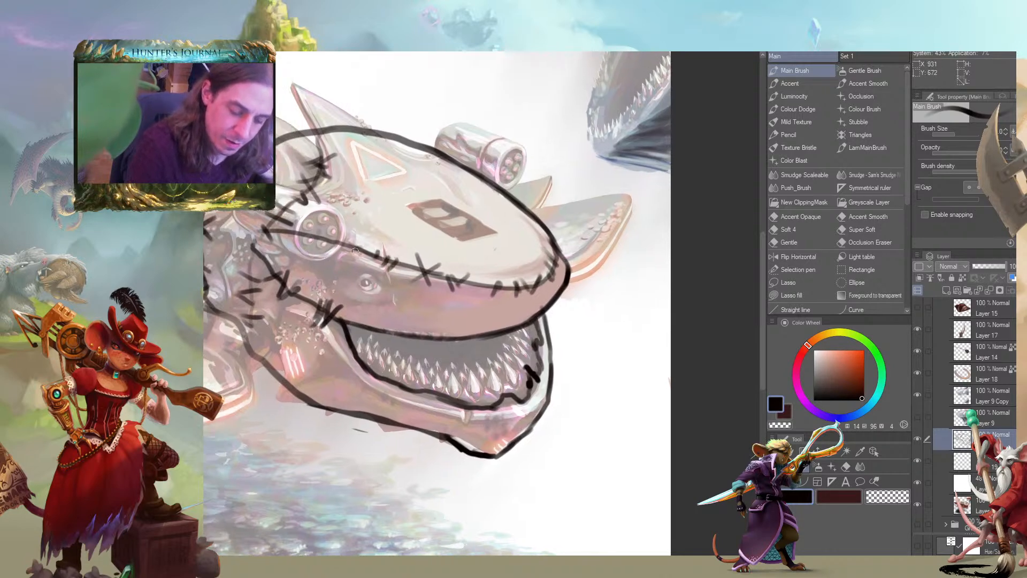
pyautogui.moveTo(228, 230); pyautogui.dragTo(255, 227)
pyautogui.moveTo(336, 265); pyautogui.dragTo(356, 271)
# Paint a solid black pupil over the large shark's small eye and ring it with short stitch ticks
pyautogui.moveTo(415, 287)
pyautogui.mouseDown()
pyautogui.moveTo(334, 268)
pyautogui.moveTo(412, 290)
pyautogui.mouseUp()
pyautogui.press('[')
pyautogui.press('[')
pyautogui.press('[')
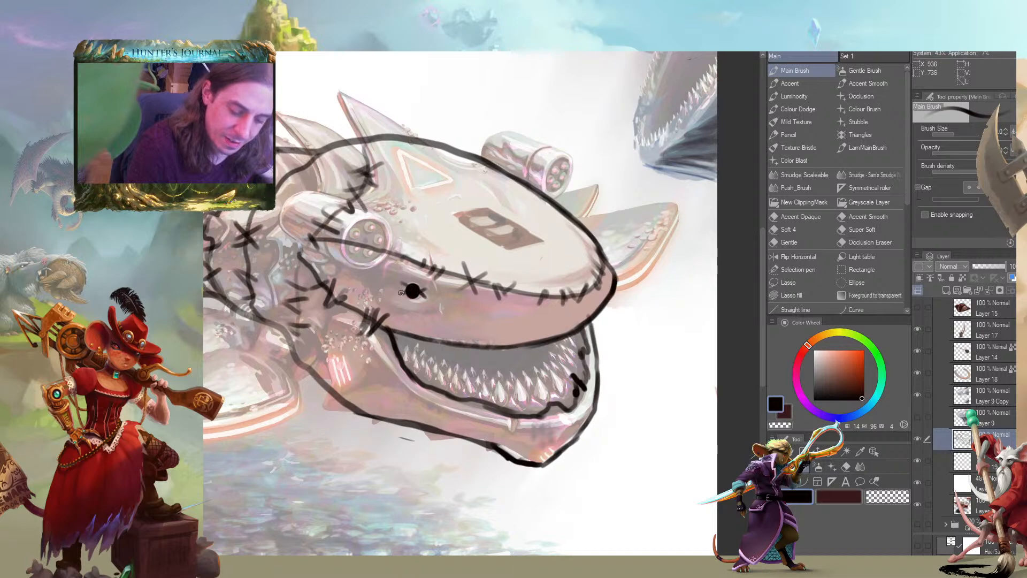
pyautogui.moveTo(413, 288); pyautogui.dragTo(436, 244)
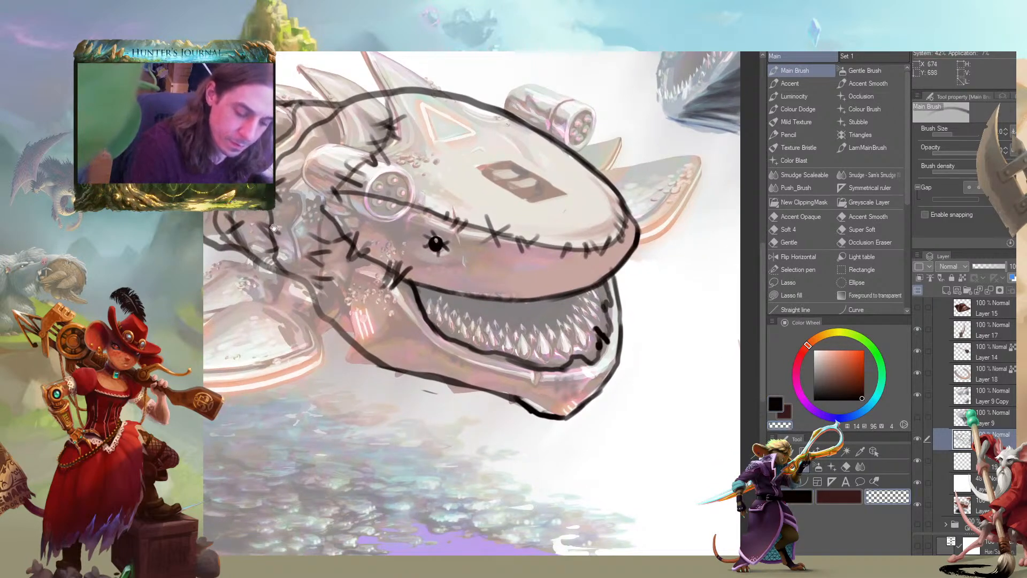
pyautogui.moveTo(353, 230); pyautogui.dragTo(368, 242)
pyautogui.moveTo(297, 245); pyautogui.dragTo(321, 282)
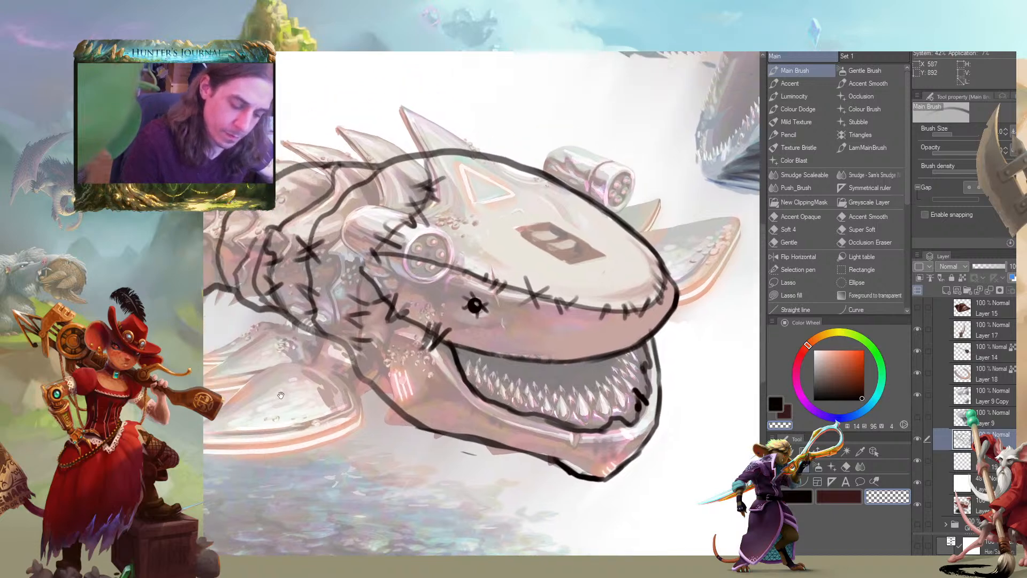
pyautogui.moveTo(420, 353)
pyautogui.mouseDown()
pyautogui.moveTo(363, 348)
pyautogui.moveTo(370, 355)
pyautogui.mouseUp()
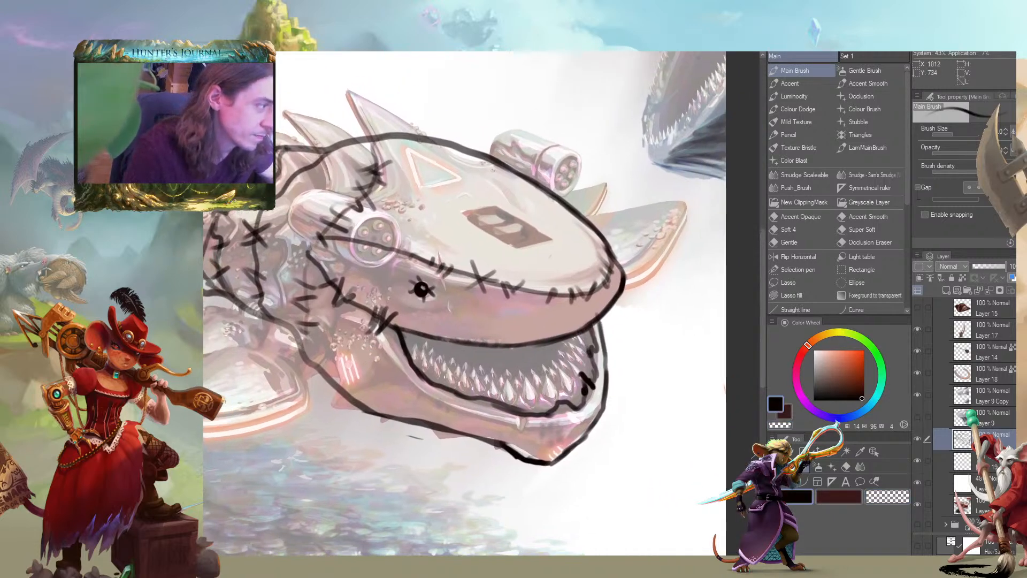
pyautogui.moveTo(467, 323)
pyautogui.mouseDown()
pyautogui.moveTo(500, 311)
pyautogui.moveTo(616, 363)
pyautogui.moveTo(595, 414)
pyautogui.mouseUp()
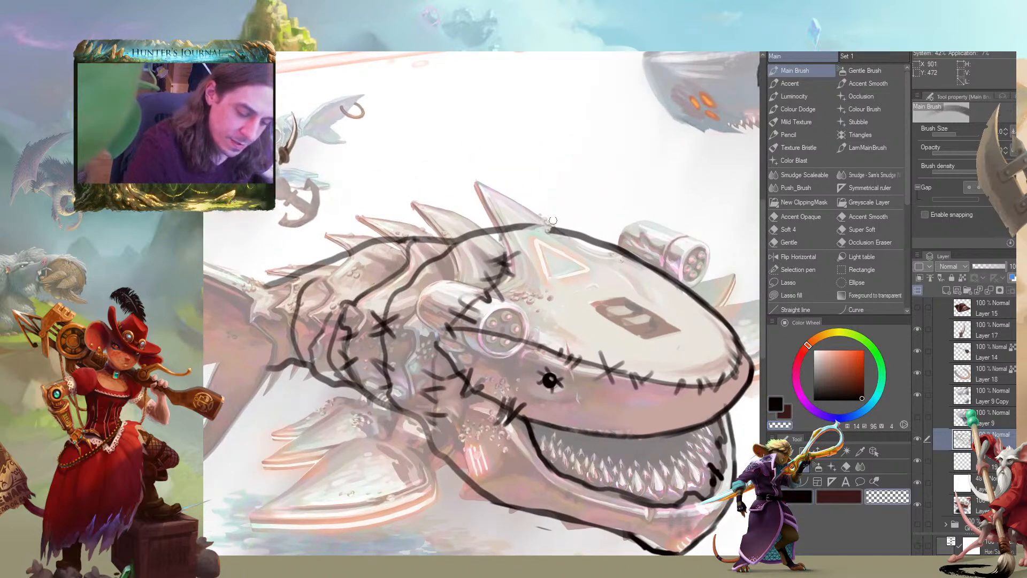
# Erase the outline crossing the dorsal fin base and start a tuft of spiky strokes behind the head
pyautogui.moveTo(562, 226); pyautogui.dragTo(516, 226)
pyautogui.press('c')
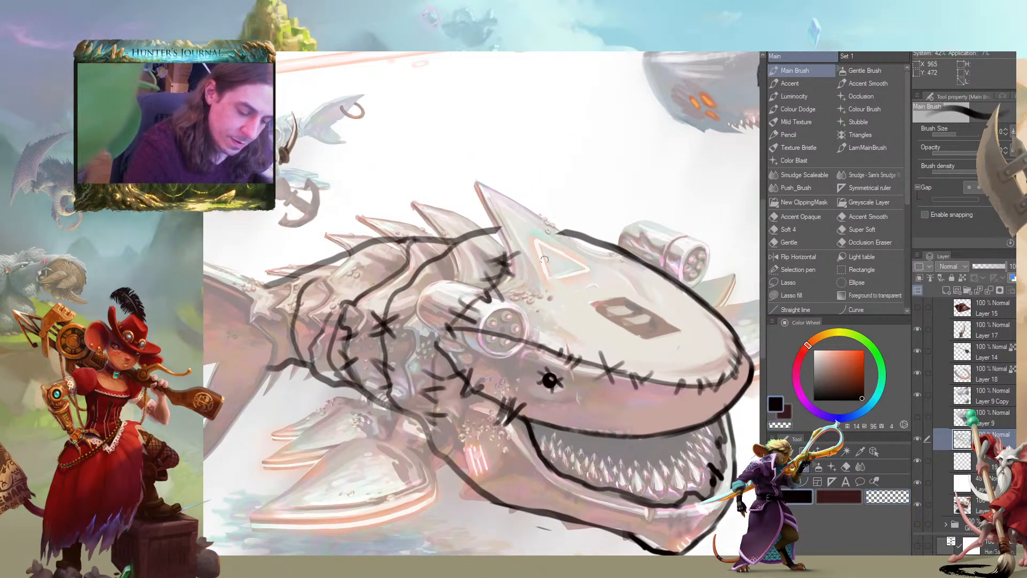
pyautogui.moveTo(507, 270)
pyautogui.mouseDown()
pyautogui.moveTo(541, 233)
pyautogui.moveTo(571, 233)
pyautogui.moveTo(530, 183)
pyautogui.mouseUp()
pyautogui.moveTo(554, 230); pyautogui.dragTo(480, 156)
pyautogui.moveTo(480, 156)
pyautogui.mouseDown()
pyautogui.moveTo(524, 207)
pyautogui.moveTo(440, 180)
pyautogui.mouseUp()
pyautogui.moveTo(466, 214)
pyautogui.mouseDown()
pyautogui.moveTo(508, 230)
pyautogui.moveTo(461, 156)
pyautogui.moveTo(517, 204)
pyautogui.moveTo(516, 232)
pyautogui.mouseUp()
pyautogui.moveTo(480, 152); pyautogui.dragTo(523, 236)
# Extend the rough black spikes along the shark's back and beside the near eye cylinder
pyautogui.press('c')
pyautogui.moveTo(467, 156); pyautogui.dragTo(523, 200)
pyautogui.press('c')
pyautogui.press('c')
pyautogui.press('c')
pyautogui.moveTo(485, 159)
pyautogui.mouseDown()
pyautogui.moveTo(518, 200)
pyautogui.moveTo(514, 211)
pyautogui.mouseUp()
pyautogui.moveTo(495, 207)
pyautogui.mouseDown()
pyautogui.moveTo(456, 184)
pyautogui.moveTo(497, 218)
pyautogui.mouseUp()
pyautogui.moveTo(447, 240)
pyautogui.mouseDown()
pyautogui.moveTo(429, 216)
pyautogui.moveTo(450, 232)
pyautogui.moveTo(454, 203)
pyautogui.moveTo(450, 247)
pyautogui.mouseUp()
pyautogui.moveTo(437, 296)
pyautogui.mouseDown()
pyautogui.moveTo(394, 280)
pyautogui.moveTo(357, 305)
pyautogui.moveTo(397, 312)
pyautogui.moveTo(422, 293)
pyautogui.moveTo(405, 285)
pyautogui.mouseUp()
pyautogui.moveTo(286, 192); pyautogui.dragTo(445, 230)
pyautogui.moveTo(515, 271)
pyautogui.mouseDown()
pyautogui.moveTo(500, 279)
pyautogui.moveTo(495, 242)
pyautogui.moveTo(529, 256)
pyautogui.moveTo(514, 244)
pyautogui.mouseUp()
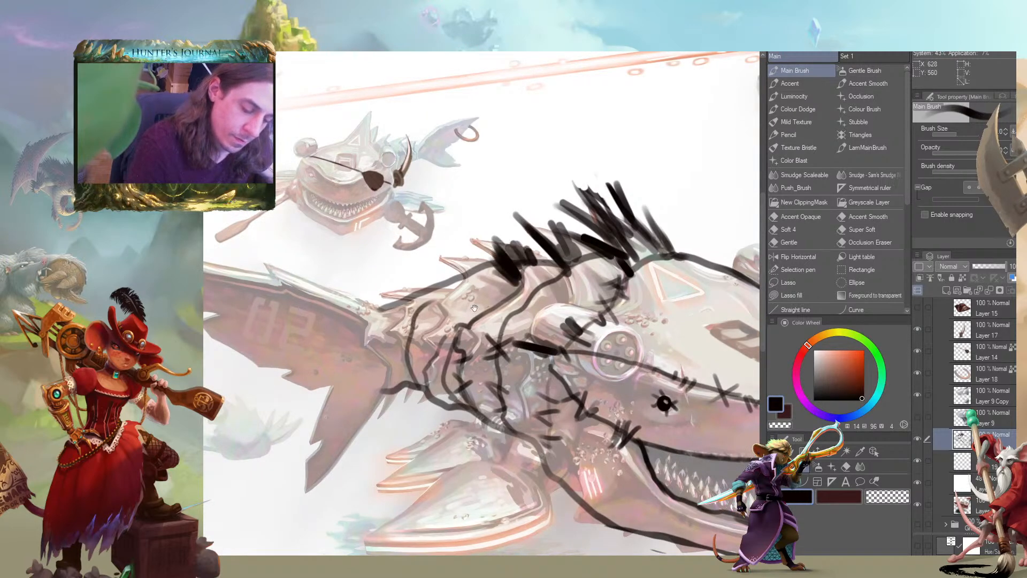
# Refine the back spikes by alternately erasing stray parts and adding thinner bristle strokes
pyautogui.moveTo(488, 310); pyautogui.dragTo(471, 307)
pyautogui.press('c')
pyautogui.moveTo(482, 265)
pyautogui.mouseDown()
pyautogui.moveTo(500, 277)
pyautogui.moveTo(494, 244)
pyautogui.moveTo(547, 212)
pyautogui.moveTo(607, 242)
pyautogui.moveTo(578, 199)
pyautogui.moveTo(615, 251)
pyautogui.moveTo(622, 230)
pyautogui.moveTo(499, 190)
pyautogui.mouseUp()
pyautogui.press('c')
pyautogui.moveTo(534, 229)
pyautogui.mouseDown()
pyautogui.moveTo(502, 187)
pyautogui.moveTo(511, 200)
pyautogui.mouseUp()
pyautogui.press('c')
pyautogui.moveTo(511, 200); pyautogui.dragTo(538, 218)
pyautogui.moveTo(508, 257)
pyautogui.mouseDown()
pyautogui.moveTo(474, 236)
pyautogui.moveTo(485, 223)
pyautogui.moveTo(454, 219)
pyautogui.moveTo(477, 247)
pyautogui.moveTo(476, 238)
pyautogui.moveTo(446, 238)
pyautogui.moveTo(475, 253)
pyautogui.moveTo(450, 227)
pyautogui.moveTo(490, 246)
pyautogui.moveTo(484, 224)
pyautogui.moveTo(475, 244)
pyautogui.mouseUp()
pyautogui.press('c')
pyautogui.press('c')
pyautogui.press('c')
pyautogui.press('c')
pyautogui.moveTo(315, 250); pyautogui.dragTo(281, 220)
pyautogui.moveTo(244, 424)
pyautogui.mouseDown()
pyautogui.moveTo(303, 360)
pyautogui.moveTo(400, 334)
pyautogui.mouseUp()
pyautogui.scroll(-2, 239, 432)
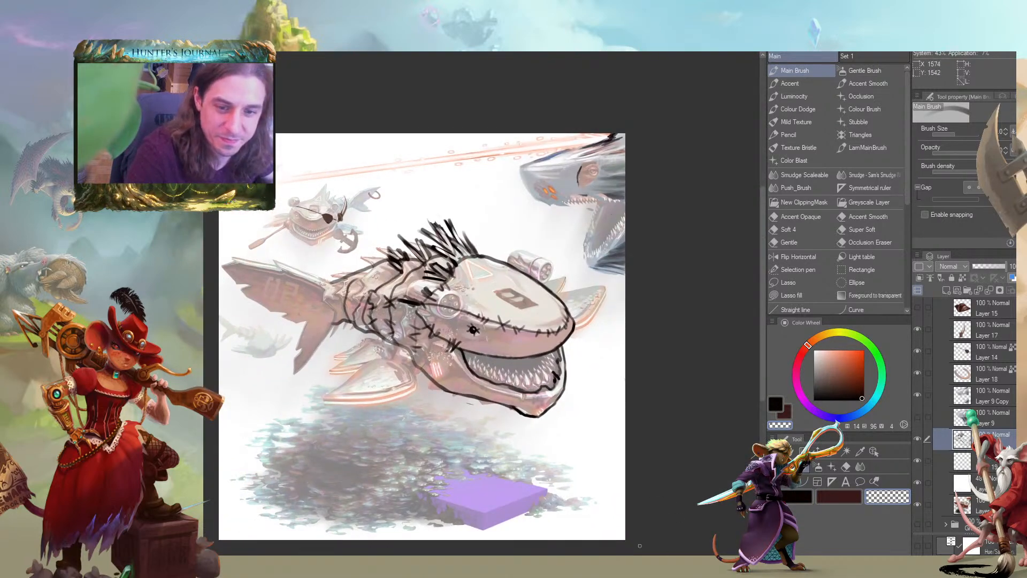
# Erase the seam lines crossing the near eye cylinder and outline it as a bulging eye
pyautogui.moveTo(227, 284); pyautogui.dragTo(260, 262)
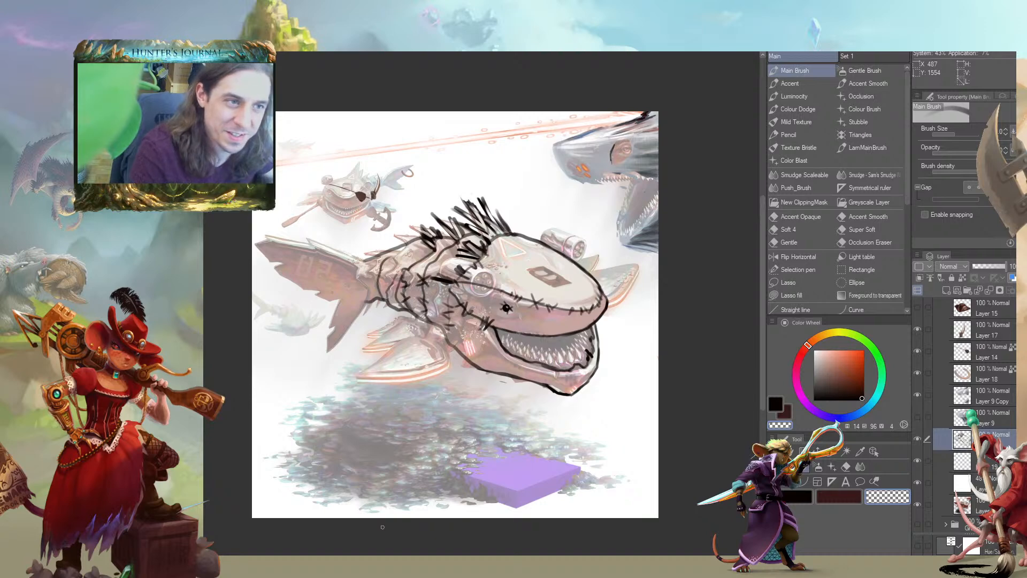
pyautogui.scroll(2, 321, 258)
pyautogui.moveTo(607, 280)
pyautogui.mouseDown()
pyautogui.moveTo(341, 266)
pyautogui.moveTo(343, 276)
pyautogui.moveTo(304, 276)
pyautogui.moveTo(315, 306)
pyautogui.moveTo(298, 298)
pyautogui.moveTo(320, 280)
pyautogui.mouseUp()
pyautogui.moveTo(376, 312); pyautogui.dragTo(395, 316)
pyautogui.press('c')
pyautogui.moveTo(360, 285); pyautogui.dragTo(373, 265)
pyautogui.moveTo(407, 303)
pyautogui.mouseDown()
pyautogui.moveTo(414, 265)
pyautogui.moveTo(374, 250)
pyautogui.moveTo(323, 241)
pyautogui.moveTo(303, 273)
pyautogui.moveTo(345, 308)
pyautogui.moveTo(390, 320)
pyautogui.moveTo(409, 303)
pyautogui.moveTo(407, 257)
pyautogui.moveTo(348, 247)
pyautogui.moveTo(395, 245)
pyautogui.moveTo(352, 259)
pyautogui.mouseUp()
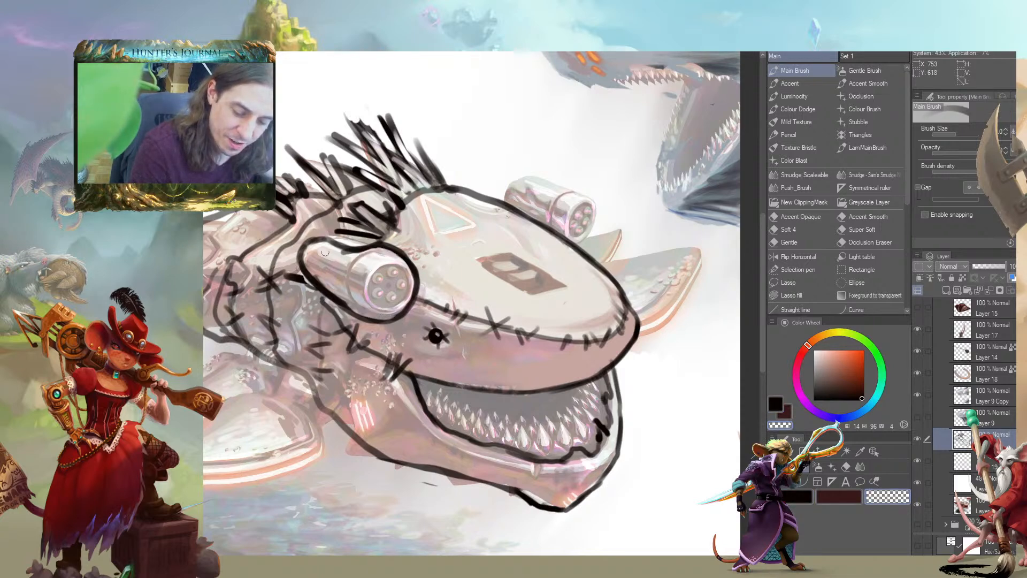
# Add a dark knob at the rear of the near bulging eye, sketch its round pupil and shade its underside
pyautogui.press('c')
pyautogui.press('[')
pyautogui.press('[')
pyautogui.moveTo(308, 244); pyautogui.dragTo(295, 234)
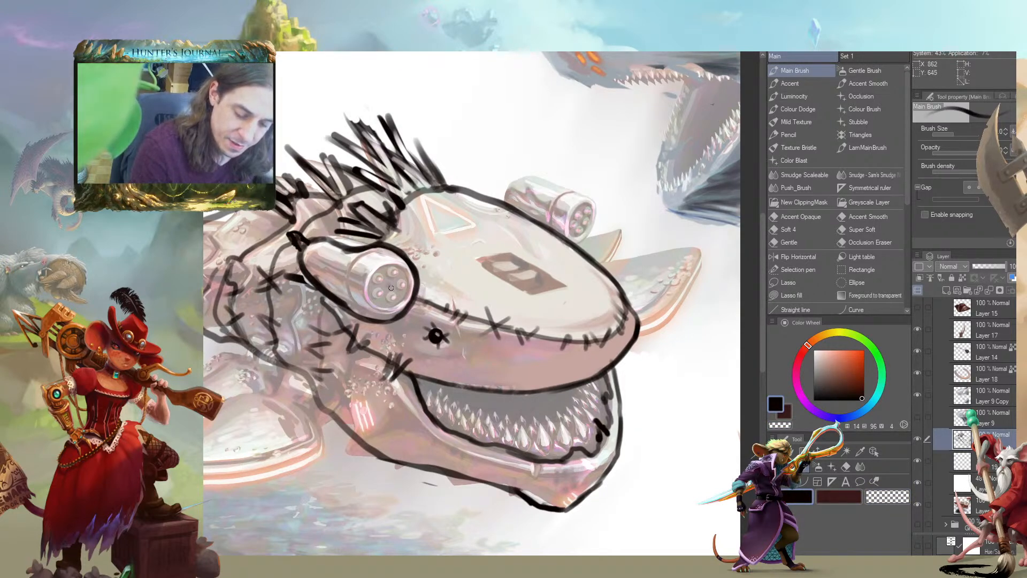
pyautogui.moveTo(396, 288); pyautogui.dragTo(381, 310)
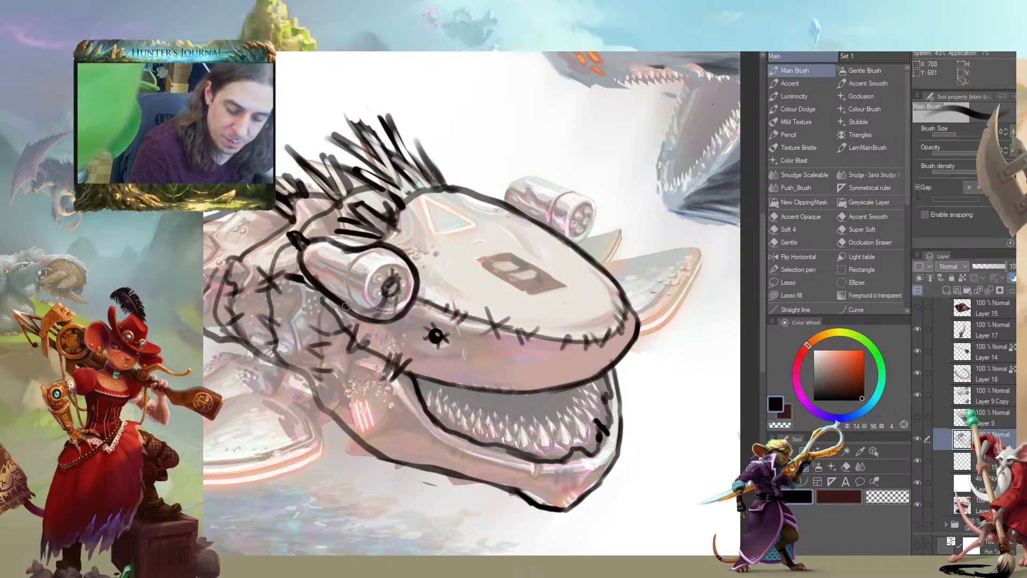
pyautogui.moveTo(312, 266)
pyautogui.mouseDown()
pyautogui.moveTo(378, 313)
pyautogui.moveTo(401, 297)
pyautogui.moveTo(331, 274)
pyautogui.mouseUp()
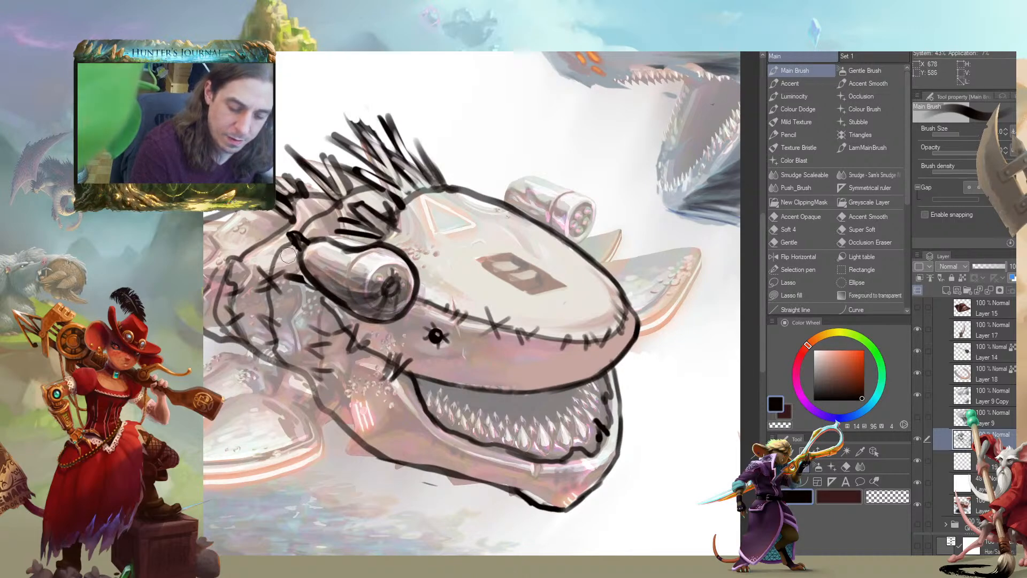
pyautogui.moveTo(249, 240); pyautogui.dragTo(277, 265)
# Erase small highlights into the shaded pupil end of the near bulging eye
pyautogui.press('c')
pyautogui.press('[')
pyautogui.press('[')
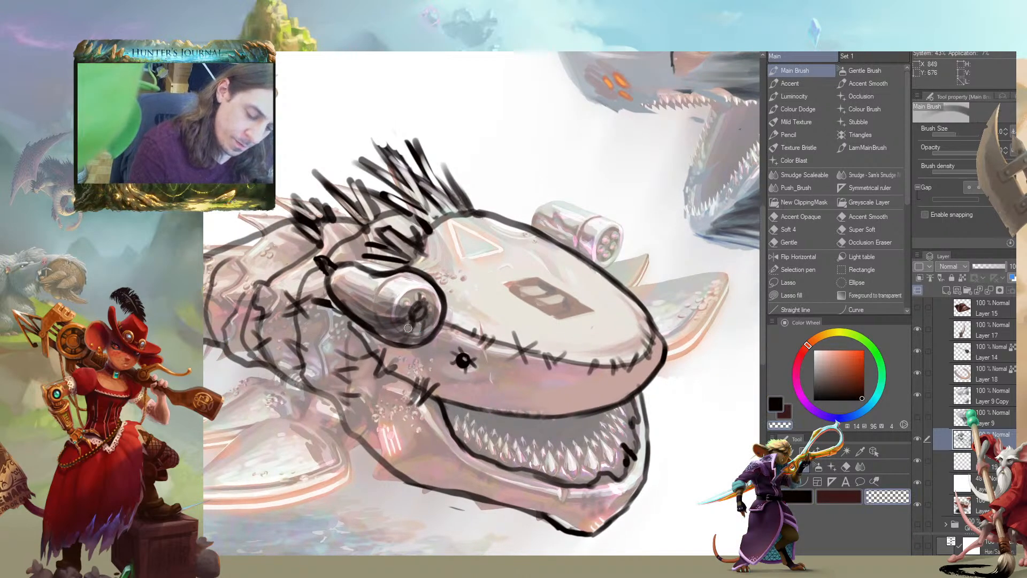
pyautogui.moveTo(400, 317); pyautogui.dragTo(410, 326)
pyautogui.click(418, 309)
pyautogui.moveTo(481, 230); pyautogui.dragTo(453, 254)
pyautogui.press('c')
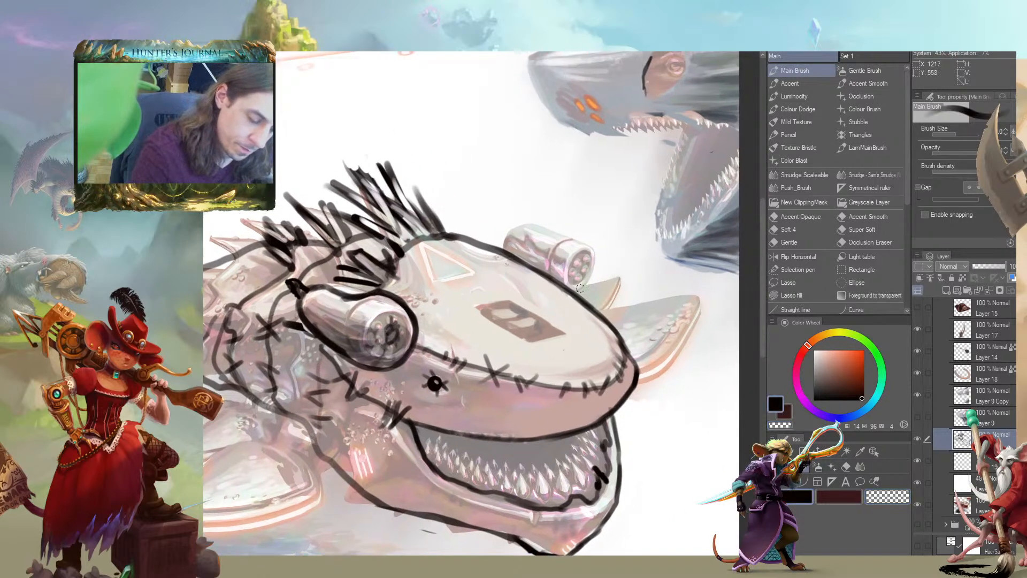
# Outline the far cylinder as a second bulging eye with dark shading and a rear knob
pyautogui.moveTo(577, 292)
pyautogui.mouseDown()
pyautogui.moveTo(597, 249)
pyautogui.moveTo(569, 231)
pyautogui.moveTo(553, 237)
pyautogui.moveTo(559, 229)
pyautogui.moveTo(591, 274)
pyautogui.moveTo(579, 288)
pyautogui.moveTo(576, 257)
pyautogui.moveTo(546, 241)
pyautogui.moveTo(564, 256)
pyautogui.moveTo(568, 284)
pyautogui.moveTo(541, 245)
pyautogui.moveTo(499, 237)
pyautogui.moveTo(554, 272)
pyautogui.mouseUp()
pyautogui.press('c')
pyautogui.press('[')
pyautogui.press('[')
pyautogui.moveTo(577, 232); pyautogui.dragTo(577, 236)
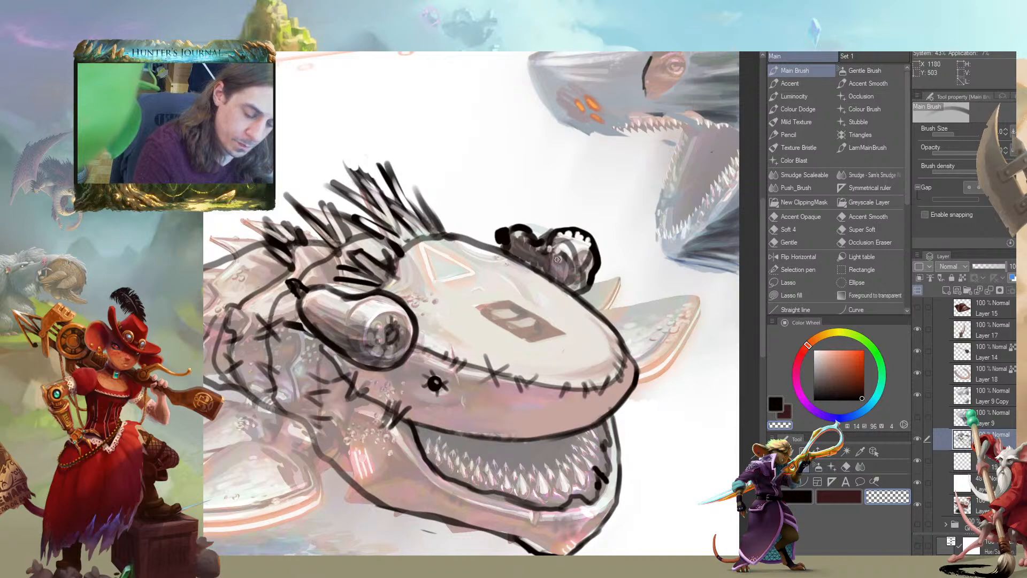
pyautogui.moveTo(347, 234); pyautogui.dragTo(292, 261)
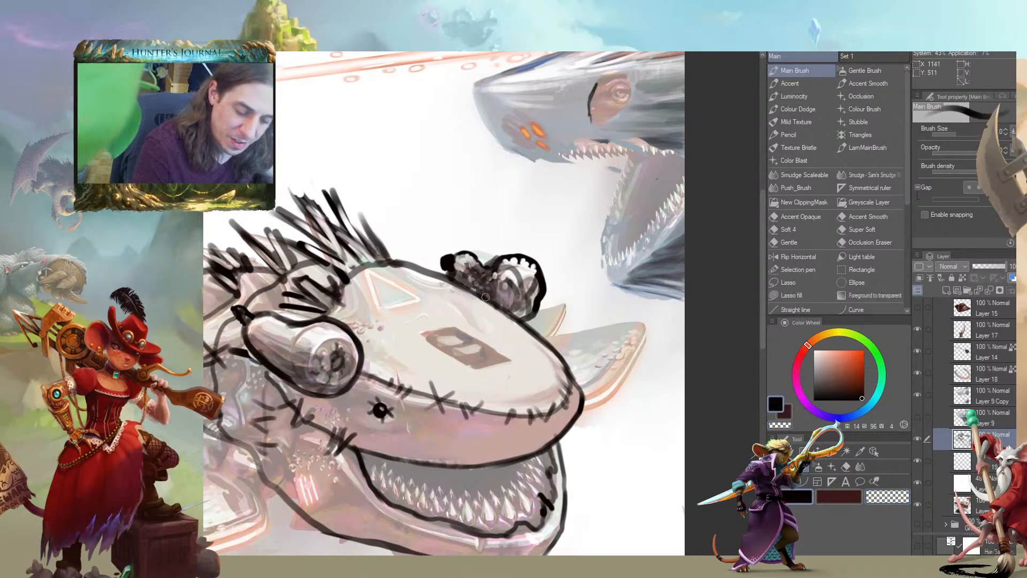
# Clean up the far bulging eye's outline and inner highlights
pyautogui.moveTo(365, 244); pyautogui.dragTo(381, 240)
pyautogui.press('c')
pyautogui.press(']')
pyautogui.moveTo(544, 289)
pyautogui.mouseDown()
pyautogui.moveTo(546, 267)
pyautogui.moveTo(534, 309)
pyautogui.moveTo(553, 268)
pyautogui.mouseUp()
pyautogui.press('c')
pyautogui.moveTo(319, 227); pyautogui.dragTo(265, 222)
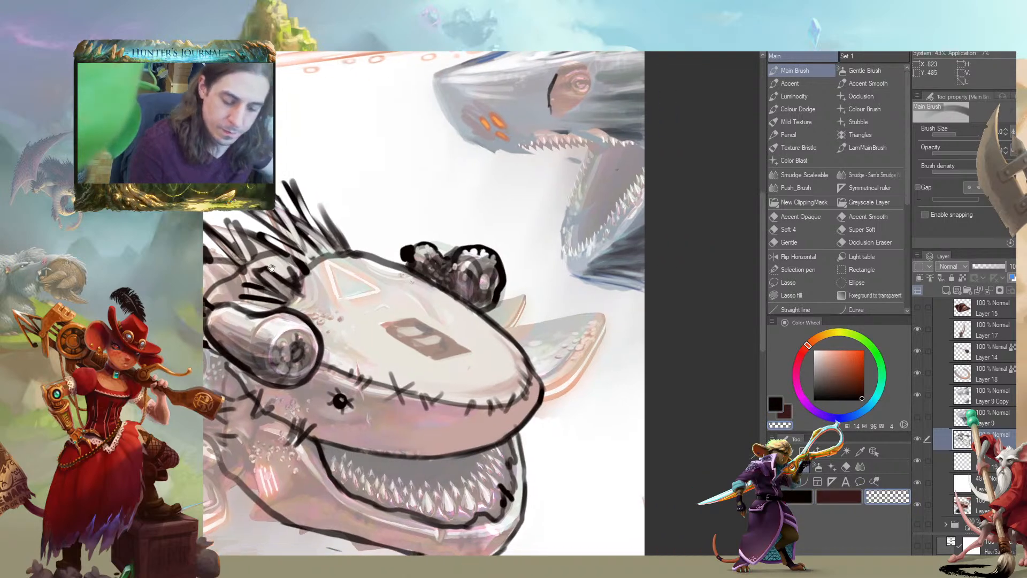
pyautogui.scroll(-2, 277, 330)
pyautogui.moveTo(276, 329); pyautogui.dragTo(543, 254)
pyautogui.moveTo(334, 336)
pyautogui.mouseDown()
pyautogui.moveTo(323, 355)
pyautogui.moveTo(338, 325)
pyautogui.moveTo(336, 353)
pyautogui.mouseUp()
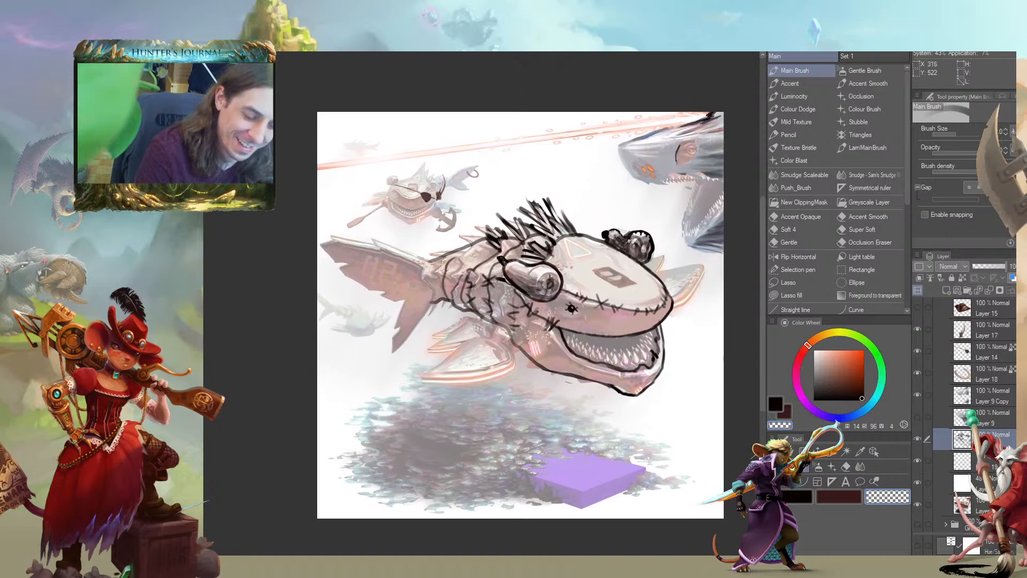
pyautogui.moveTo(545, 268); pyautogui.dragTo(447, 268)
pyautogui.moveTo(245, 318)
pyautogui.mouseDown()
pyautogui.moveTo(284, 304)
pyautogui.moveTo(324, 265)
pyautogui.moveTo(400, 307)
pyautogui.mouseUp()
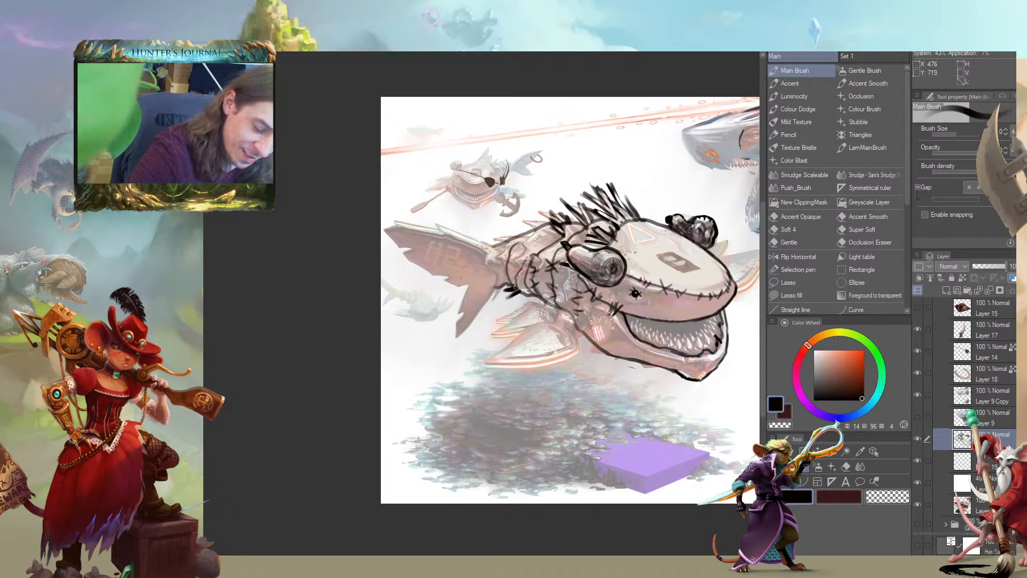
# Add short black bristles along the belly between the tail and the side fin
pyautogui.press('c')
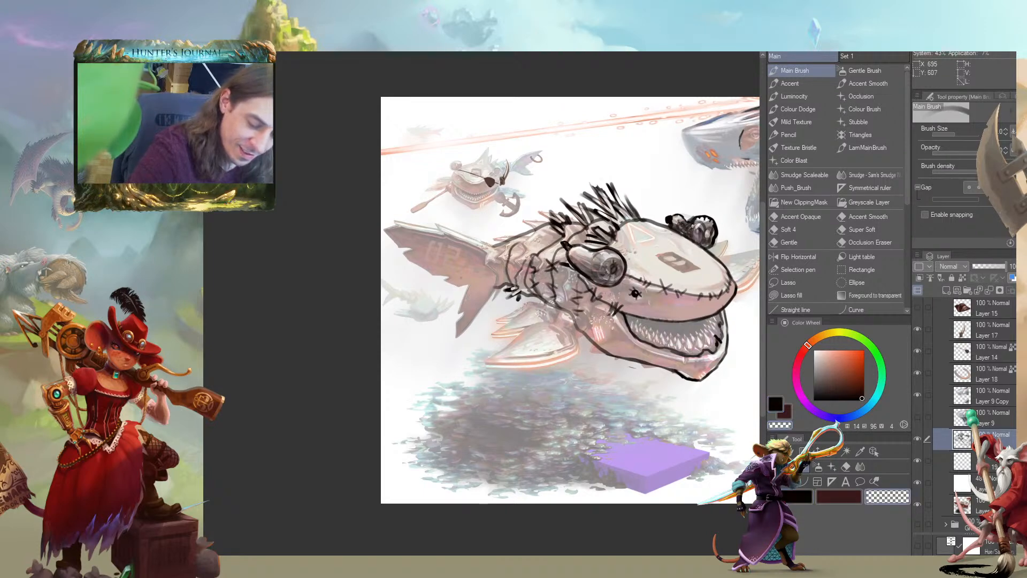
pyautogui.press('c')
pyautogui.moveTo(541, 294)
pyautogui.mouseDown()
pyautogui.moveTo(556, 289)
pyautogui.moveTo(543, 297)
pyautogui.mouseUp()
pyautogui.press('c')
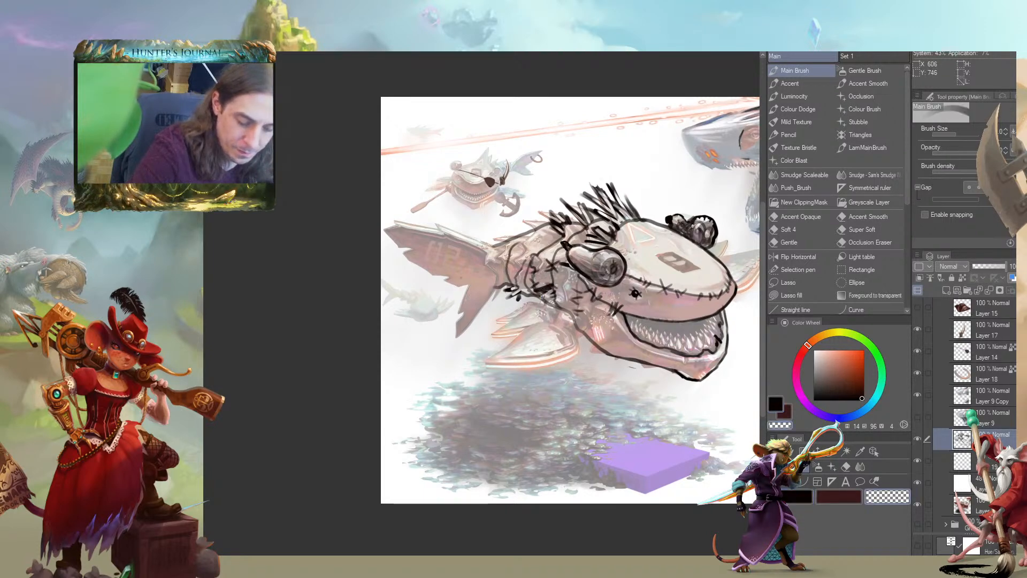
pyautogui.press('c')
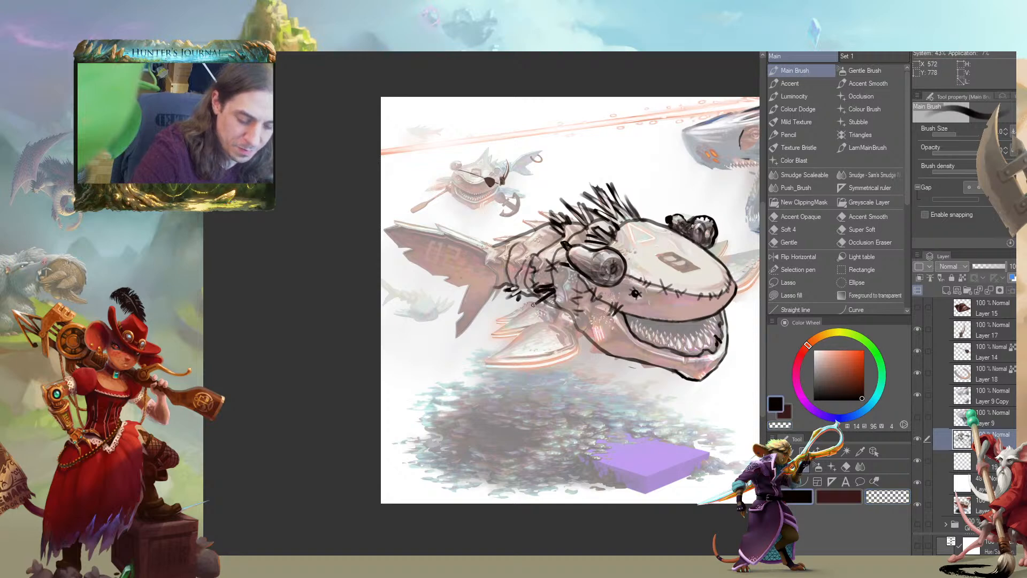
pyautogui.moveTo(548, 298); pyautogui.dragTo(508, 307)
pyautogui.press('c')
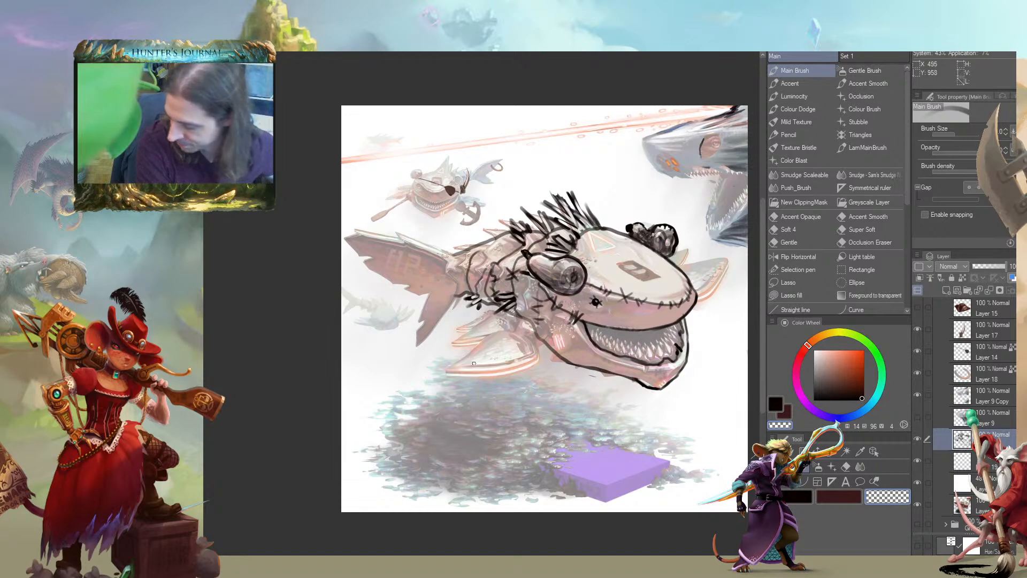
# Draw a thick black ring as an arm joint where the side fin meets the body
pyautogui.moveTo(321, 353); pyautogui.dragTo(341, 388)
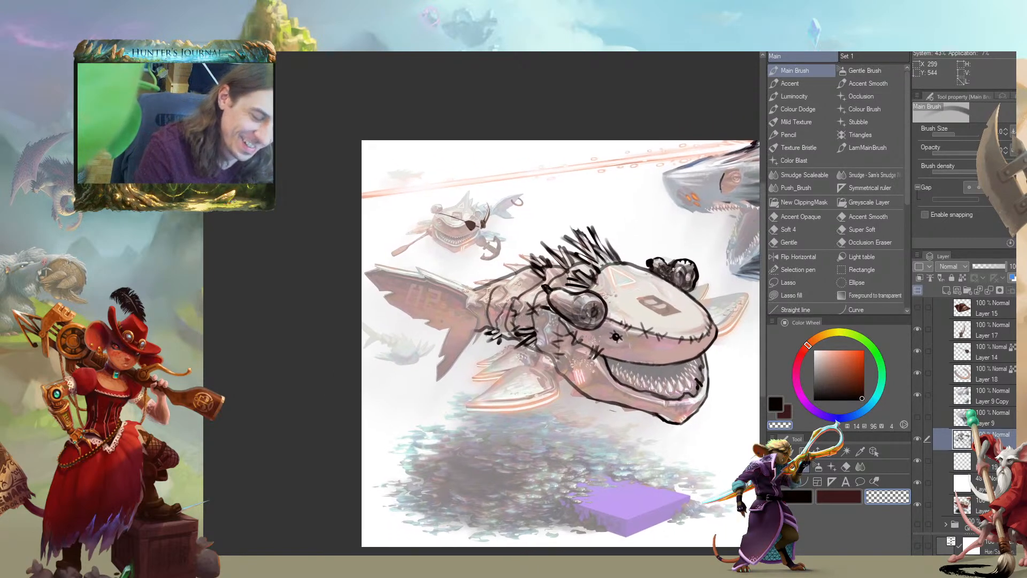
pyautogui.moveTo(431, 275); pyautogui.dragTo(468, 222)
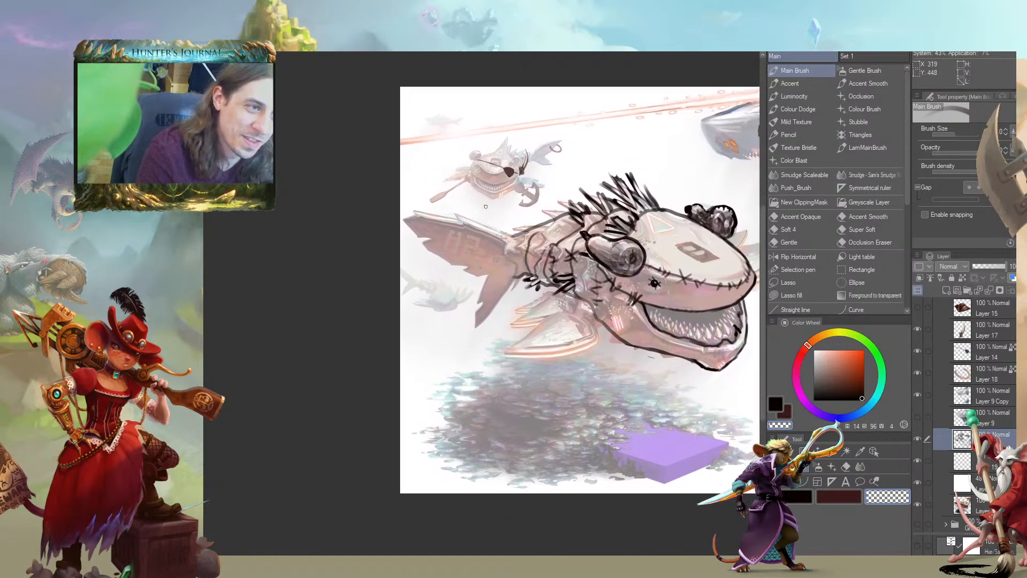
pyautogui.moveTo(601, 314)
pyautogui.mouseDown()
pyautogui.moveTo(576, 293)
pyautogui.moveTo(597, 305)
pyautogui.moveTo(585, 315)
pyautogui.moveTo(582, 292)
pyautogui.moveTo(603, 264)
pyautogui.moveTo(601, 316)
pyautogui.moveTo(579, 291)
pyautogui.moveTo(575, 307)
pyautogui.moveTo(596, 318)
pyautogui.mouseUp()
pyautogui.press('c')
pyautogui.press('c')
pyautogui.moveTo(504, 258)
pyautogui.mouseDown()
pyautogui.moveTo(495, 255)
pyautogui.moveTo(505, 288)
pyautogui.mouseUp()
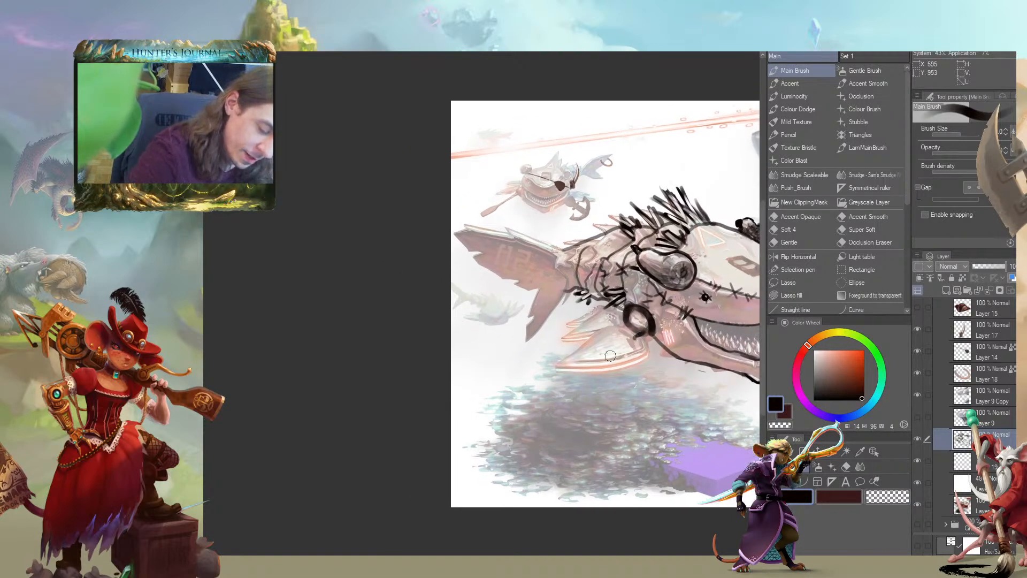
# Try a thick upturned hook hanging from the arm joint over the side fin, filled black and partly hollowed out
pyautogui.moveTo(551, 359)
pyautogui.mouseDown()
pyautogui.moveTo(618, 374)
pyautogui.moveTo(626, 343)
pyautogui.moveTo(610, 329)
pyautogui.moveTo(621, 336)
pyautogui.moveTo(557, 325)
pyautogui.mouseUp()
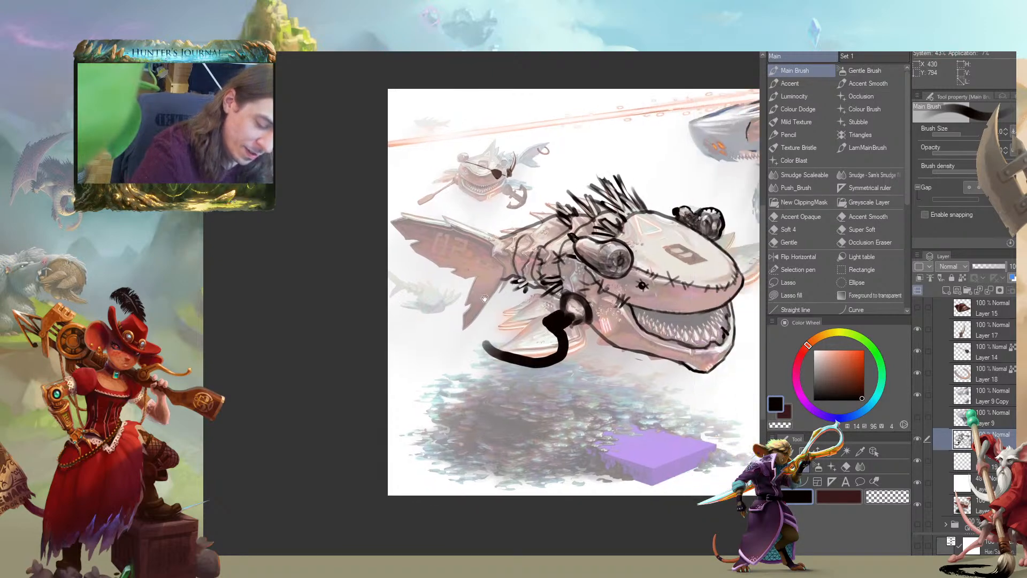
pyautogui.moveTo(490, 347)
pyautogui.mouseDown()
pyautogui.moveTo(533, 357)
pyautogui.moveTo(550, 342)
pyautogui.moveTo(543, 323)
pyautogui.moveTo(543, 360)
pyautogui.mouseUp()
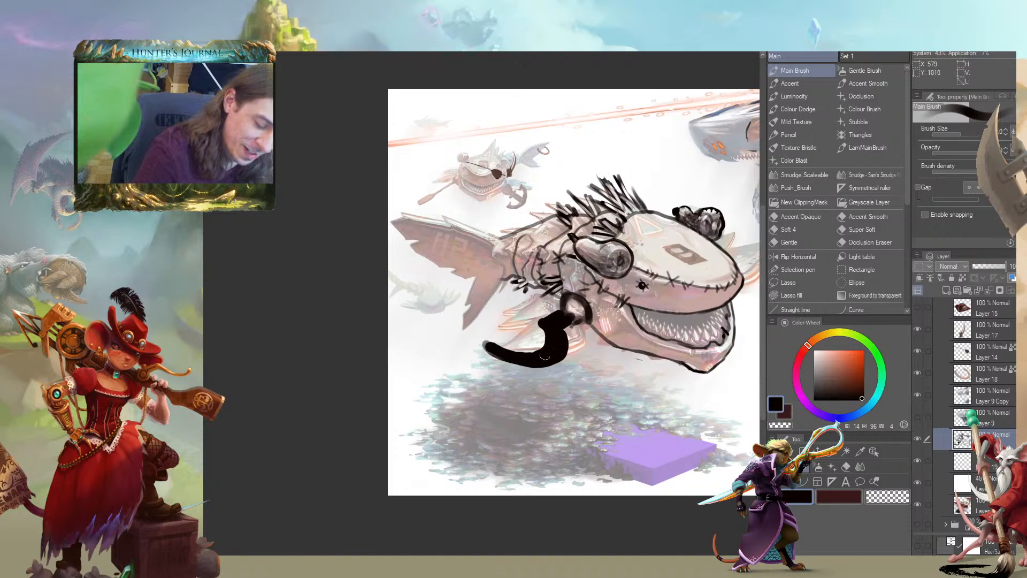
pyautogui.moveTo(460, 283); pyautogui.dragTo(437, 280)
pyautogui.moveTo(532, 320)
pyautogui.mouseDown()
pyautogui.moveTo(538, 338)
pyautogui.moveTo(520, 349)
pyautogui.mouseUp()
pyautogui.moveTo(388, 319); pyautogui.dragTo(243, 289)
pyautogui.moveTo(376, 319)
pyautogui.mouseDown()
pyautogui.moveTo(340, 320)
pyautogui.moveTo(395, 311)
pyautogui.mouseUp()
pyautogui.moveTo(246, 262); pyautogui.dragTo(222, 262)
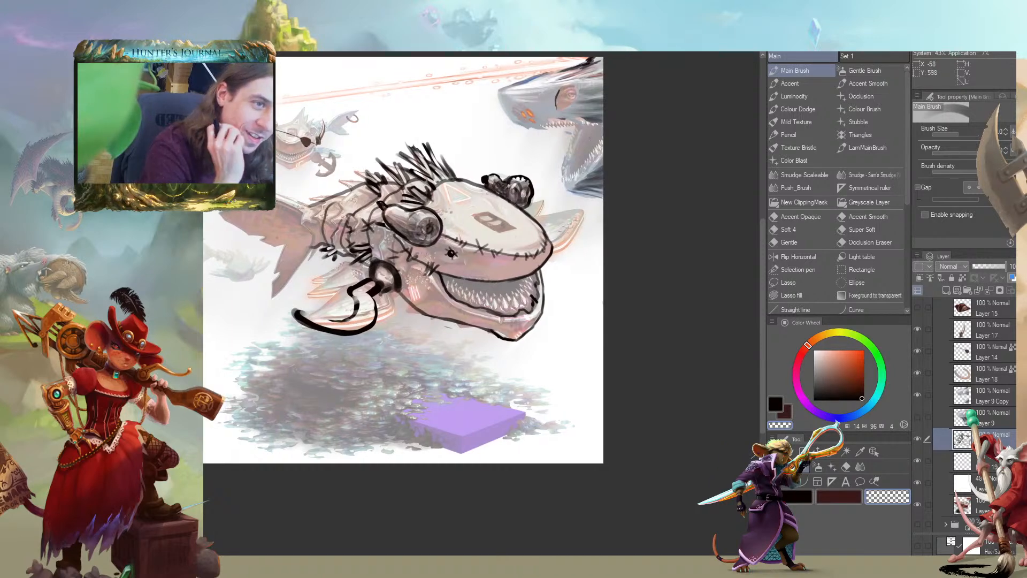
# Redraw the arm as a curved claw sweeping down from the joint over the side fin and refine its tip
pyautogui.press('c')
pyautogui.moveTo(357, 307)
pyautogui.mouseDown()
pyautogui.moveTo(333, 320)
pyautogui.moveTo(309, 305)
pyautogui.moveTo(328, 324)
pyautogui.moveTo(301, 319)
pyautogui.moveTo(367, 344)
pyautogui.moveTo(304, 350)
pyautogui.moveTo(398, 362)
pyautogui.moveTo(439, 316)
pyautogui.moveTo(415, 304)
pyautogui.moveTo(615, 305)
pyautogui.moveTo(562, 312)
pyautogui.moveTo(535, 345)
pyautogui.mouseUp()
pyautogui.press('c')
pyautogui.press('c')
pyautogui.moveTo(604, 307)
pyautogui.mouseDown()
pyautogui.moveTo(561, 313)
pyautogui.moveTo(540, 345)
pyautogui.moveTo(610, 324)
pyautogui.moveTo(609, 310)
pyautogui.moveTo(611, 320)
pyautogui.moveTo(524, 322)
pyautogui.moveTo(497, 364)
pyautogui.moveTo(511, 341)
pyautogui.moveTo(586, 322)
pyautogui.moveTo(495, 364)
pyautogui.moveTo(499, 378)
pyautogui.moveTo(514, 343)
pyautogui.mouseUp()
pyautogui.press('c')
pyautogui.press('c')
pyautogui.moveTo(499, 380)
pyautogui.mouseDown()
pyautogui.moveTo(507, 330)
pyautogui.moveTo(501, 369)
pyautogui.moveTo(516, 337)
pyautogui.moveTo(571, 321)
pyautogui.moveTo(529, 324)
pyautogui.moveTo(507, 342)
pyautogui.mouseUp()
pyautogui.moveTo(450, 334); pyautogui.dragTo(356, 300)
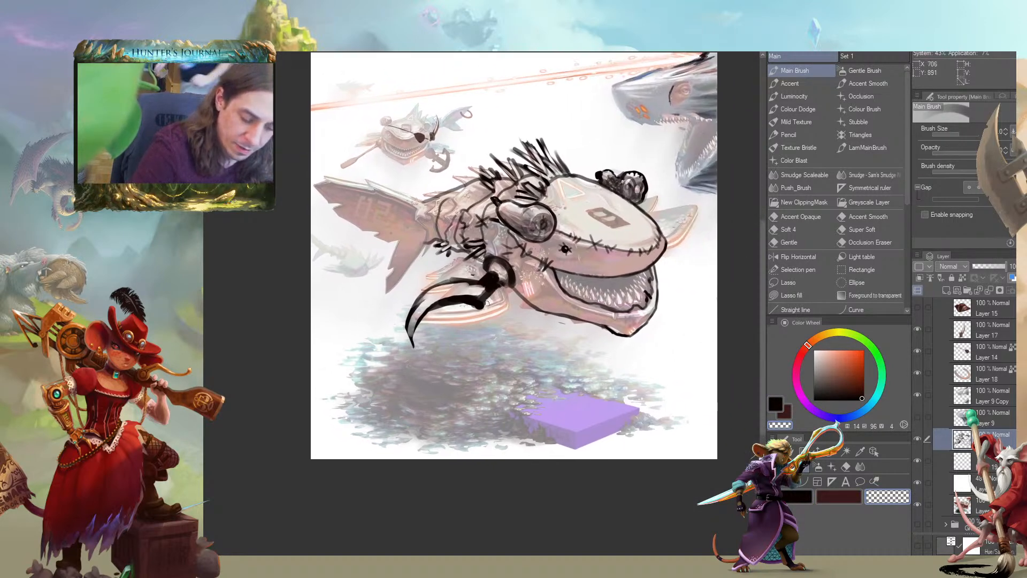
pyautogui.moveTo(406, 319); pyautogui.dragTo(412, 347)
pyautogui.press('c')
pyautogui.moveTo(436, 304); pyautogui.dragTo(421, 331)
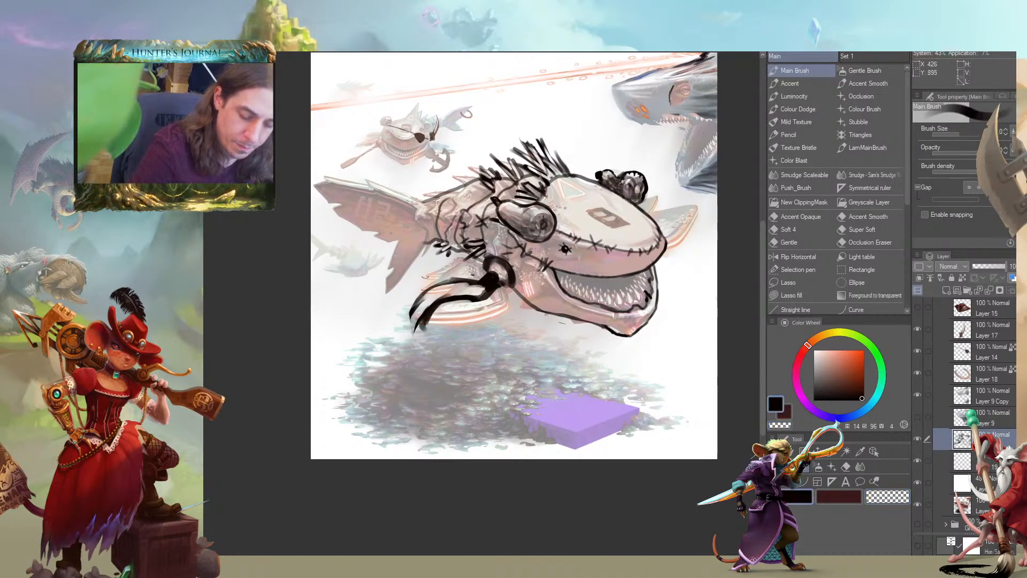
# Erase the heavy black inside the claw and redraw the arm contour from the joint
pyautogui.press('c')
pyautogui.press(']')
pyautogui.moveTo(436, 285)
pyautogui.mouseDown()
pyautogui.moveTo(416, 302)
pyautogui.moveTo(429, 297)
pyautogui.moveTo(443, 315)
pyautogui.moveTo(466, 279)
pyautogui.moveTo(474, 304)
pyautogui.moveTo(498, 279)
pyautogui.mouseUp()
pyautogui.moveTo(498, 283)
pyautogui.mouseDown()
pyautogui.moveTo(413, 232)
pyautogui.moveTo(547, 281)
pyautogui.moveTo(551, 263)
pyautogui.moveTo(544, 296)
pyautogui.moveTo(547, 281)
pyautogui.moveTo(527, 281)
pyautogui.moveTo(495, 287)
pyautogui.moveTo(481, 305)
pyautogui.moveTo(512, 330)
pyautogui.moveTo(500, 330)
pyautogui.moveTo(509, 328)
pyautogui.moveTo(492, 307)
pyautogui.moveTo(499, 299)
pyautogui.moveTo(541, 300)
pyautogui.moveTo(555, 286)
pyautogui.moveTo(516, 289)
pyautogui.moveTo(486, 307)
pyautogui.moveTo(505, 331)
pyautogui.moveTo(485, 309)
pyautogui.mouseUp()
pyautogui.press('c')
pyautogui.press('c')
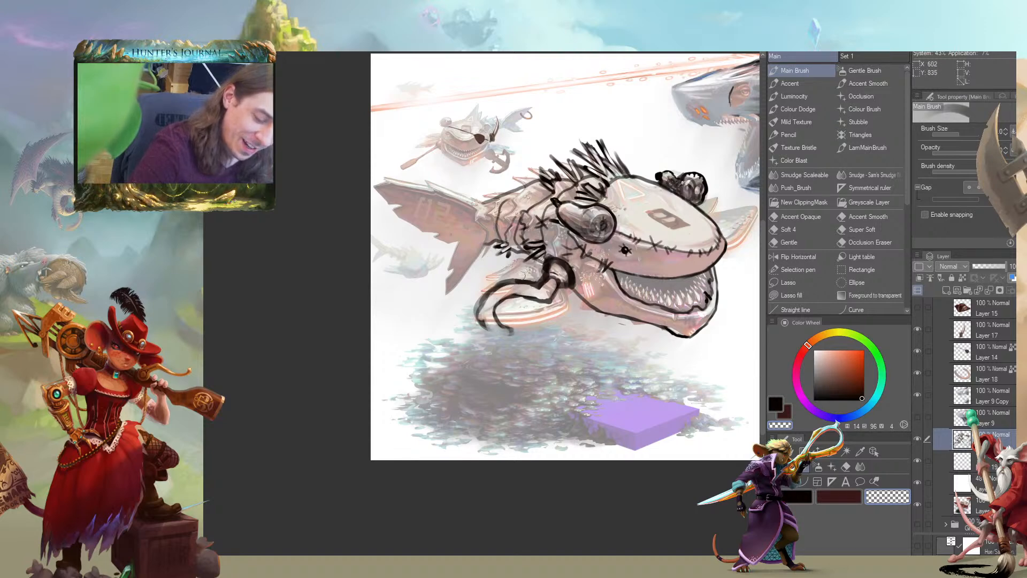
# Reshape the claw's end into a rounded hook with a thick tip curling under the side fin
pyautogui.moveTo(476, 300)
pyautogui.mouseDown()
pyautogui.moveTo(517, 334)
pyautogui.moveTo(490, 328)
pyautogui.moveTo(477, 315)
pyautogui.moveTo(481, 296)
pyautogui.moveTo(489, 320)
pyautogui.moveTo(498, 313)
pyautogui.moveTo(526, 332)
pyautogui.moveTo(487, 332)
pyautogui.moveTo(469, 296)
pyautogui.moveTo(484, 331)
pyautogui.mouseUp()
pyautogui.press('c')
pyautogui.press('c')
pyautogui.moveTo(551, 244); pyautogui.dragTo(585, 279)
pyautogui.press('c')
pyautogui.moveTo(530, 363)
pyautogui.mouseDown()
pyautogui.moveTo(551, 367)
pyautogui.moveTo(529, 356)
pyautogui.moveTo(577, 335)
pyautogui.mouseUp()
pyautogui.press('c')
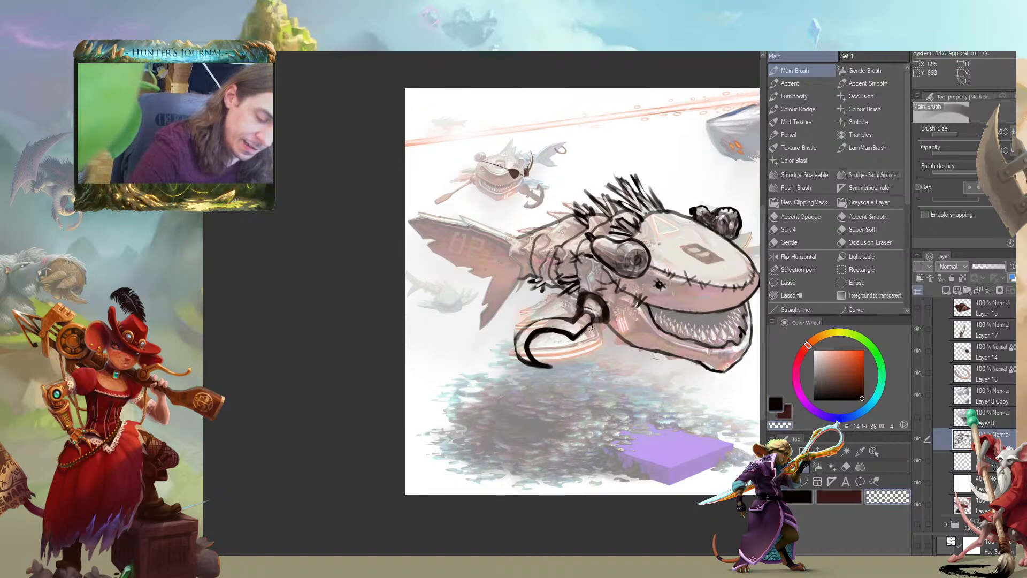
pyautogui.moveTo(518, 253); pyautogui.dragTo(526, 241)
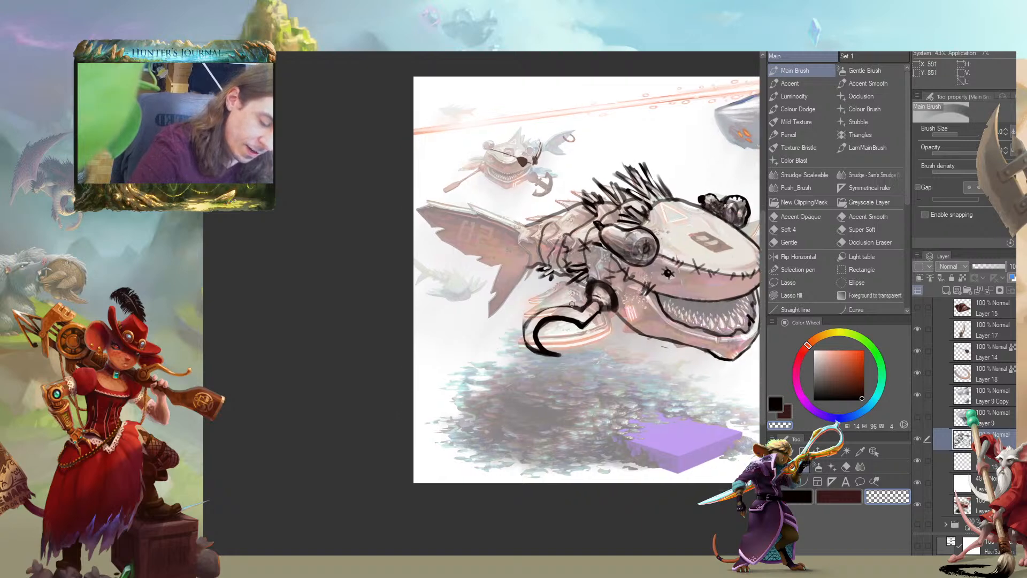
# Erase the hook hanging from the arm joint, keeping only the rounded stitched joint over the side fin
pyautogui.moveTo(523, 318); pyautogui.dragTo(596, 345)
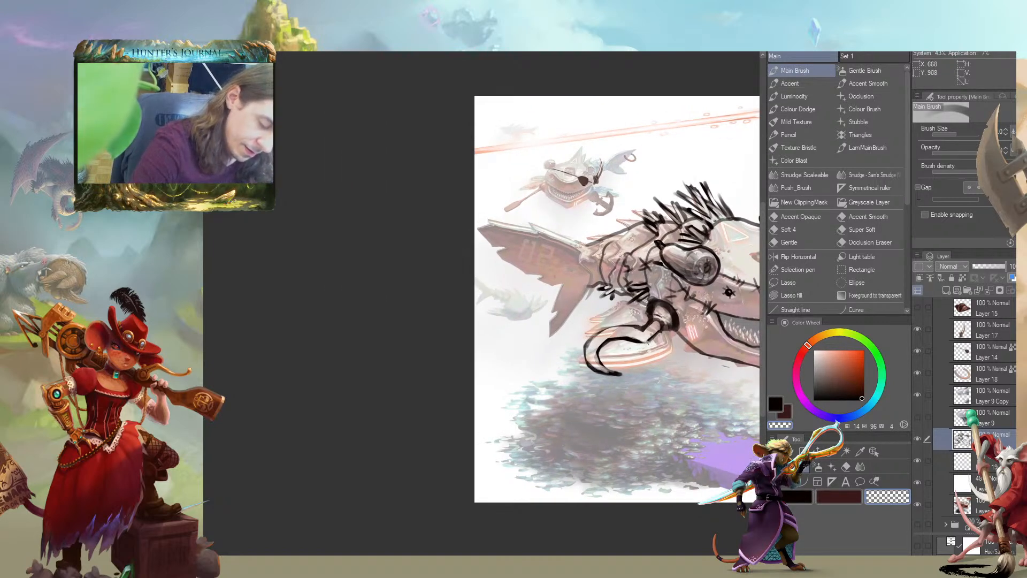
pyautogui.press('c')
pyautogui.press('c')
pyautogui.moveTo(645, 327); pyautogui.dragTo(643, 328)
pyautogui.moveTo(517, 319); pyautogui.dragTo(330, 268)
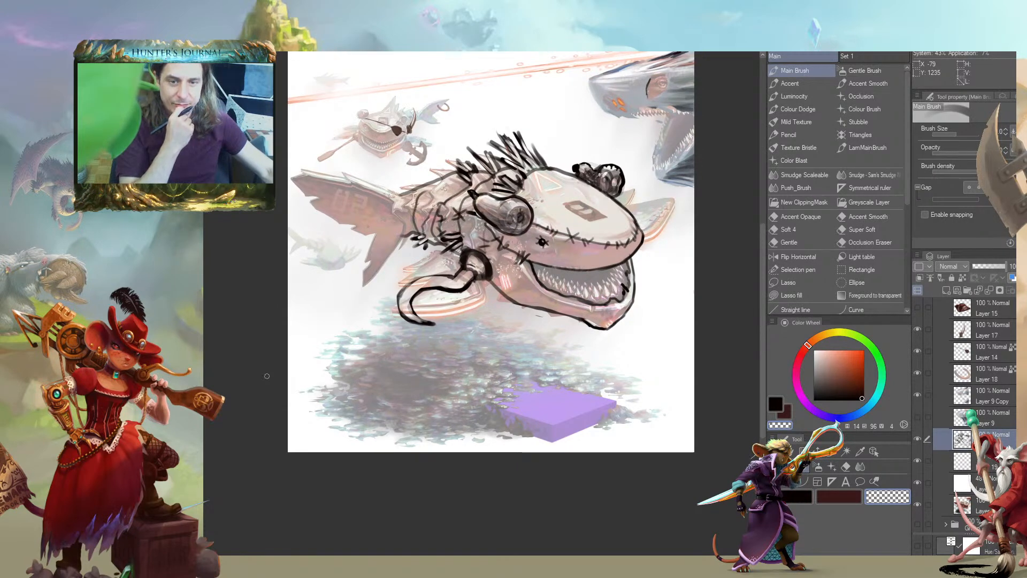
pyautogui.moveTo(390, 285)
pyautogui.mouseDown()
pyautogui.moveTo(430, 324)
pyautogui.moveTo(423, 291)
pyautogui.moveTo(454, 289)
pyautogui.moveTo(484, 264)
pyautogui.moveTo(463, 265)
pyautogui.moveTo(564, 285)
pyautogui.mouseUp()
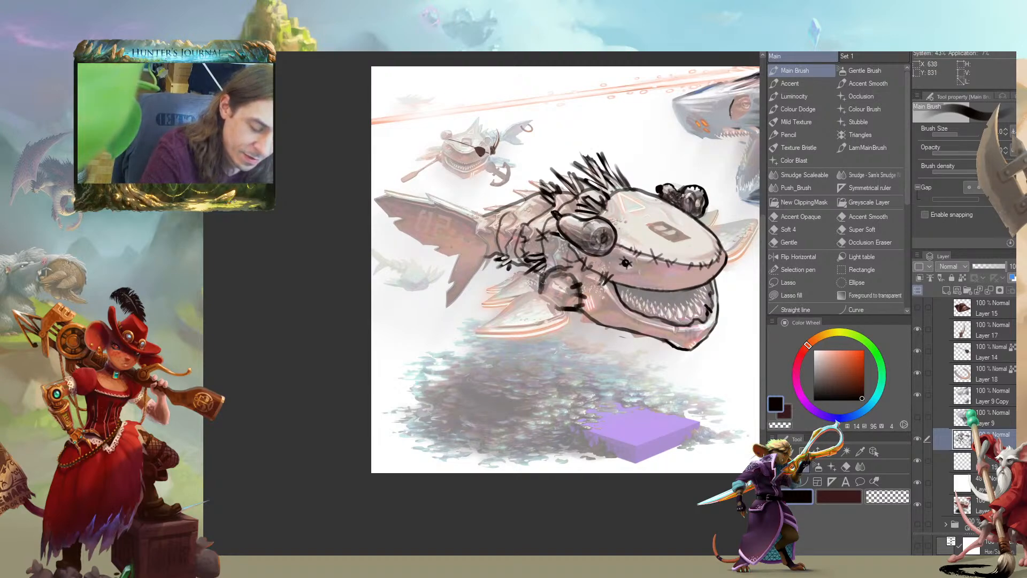
# Paint a ragged fin of black bristle strokes fanning back from the joint over the side fin
pyautogui.moveTo(558, 305); pyautogui.dragTo(555, 300)
pyautogui.moveTo(549, 291)
pyautogui.mouseDown()
pyautogui.moveTo(535, 342)
pyautogui.moveTo(496, 352)
pyautogui.moveTo(514, 324)
pyautogui.moveTo(479, 335)
pyautogui.mouseUp()
pyautogui.moveTo(536, 316)
pyautogui.mouseDown()
pyautogui.moveTo(472, 323)
pyautogui.moveTo(467, 313)
pyautogui.moveTo(493, 306)
pyautogui.moveTo(539, 308)
pyautogui.moveTo(499, 318)
pyautogui.moveTo(470, 286)
pyautogui.moveTo(474, 305)
pyautogui.moveTo(538, 300)
pyautogui.moveTo(507, 327)
pyautogui.moveTo(564, 309)
pyautogui.moveTo(531, 328)
pyautogui.mouseUp()
pyautogui.press('c')
pyautogui.press('c')
pyautogui.press('c')
pyautogui.press('c')
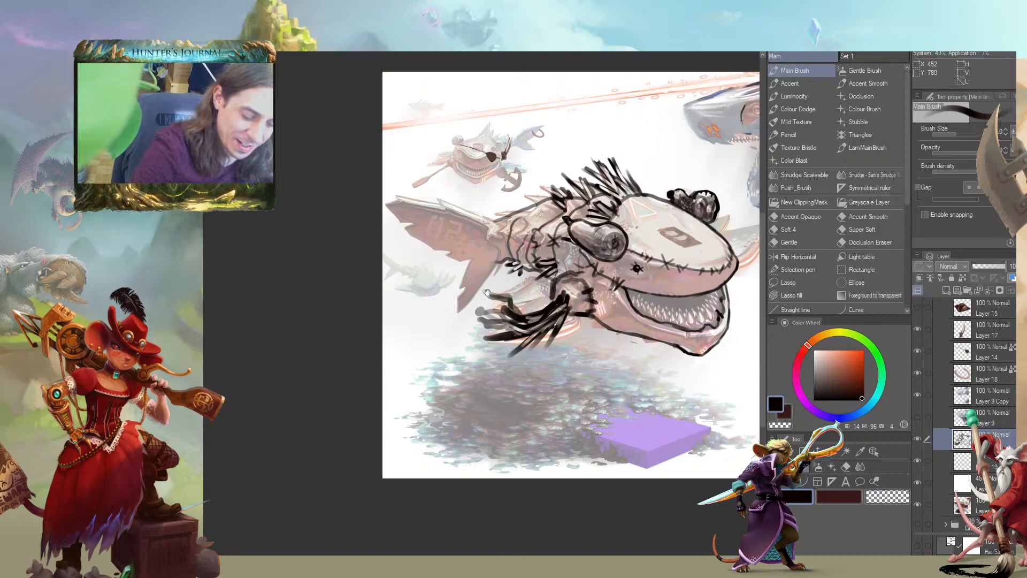
# Clean up the root of the bristle fin where it meets the stitched joint, alternating black and transparent strokes
pyautogui.press('c')
pyautogui.moveTo(561, 299); pyautogui.dragTo(536, 318)
pyautogui.moveTo(555, 305)
pyautogui.mouseDown()
pyautogui.moveTo(533, 321)
pyautogui.moveTo(568, 295)
pyautogui.mouseUp()
pyautogui.press('c')
# Darken the gap between the arm joint and the patched body with black strokes
pyautogui.press('c')
pyautogui.moveTo(559, 292); pyautogui.dragTo(572, 299)
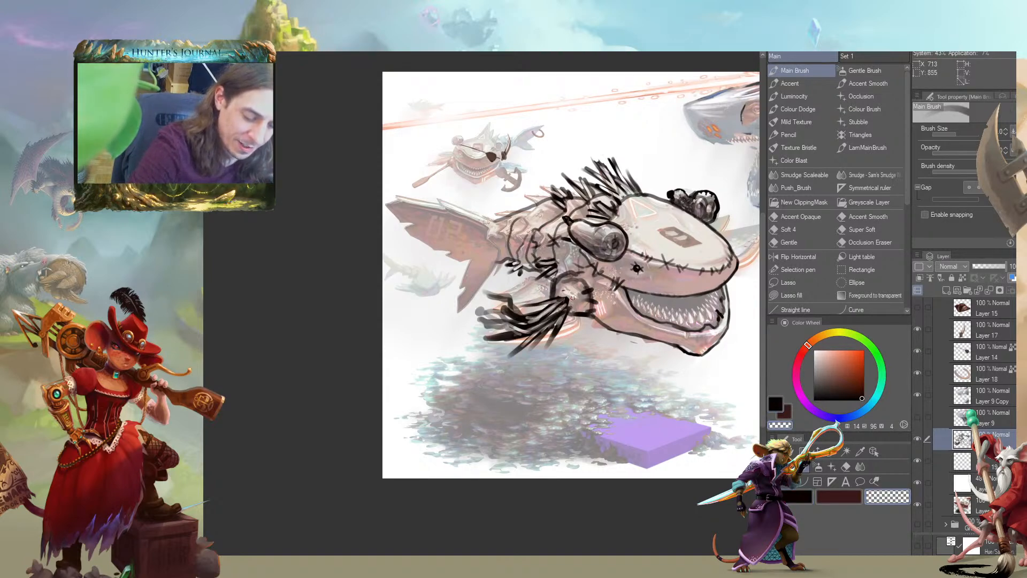
pyautogui.press('c')
pyautogui.moveTo(375, 256)
pyautogui.mouseDown()
pyautogui.moveTo(290, 251)
pyautogui.moveTo(355, 255)
pyautogui.moveTo(499, 306)
pyautogui.mouseUp()
pyautogui.moveTo(551, 357)
pyautogui.mouseDown()
pyautogui.moveTo(268, 319)
pyautogui.moveTo(226, 403)
pyautogui.moveTo(346, 424)
pyautogui.mouseUp()
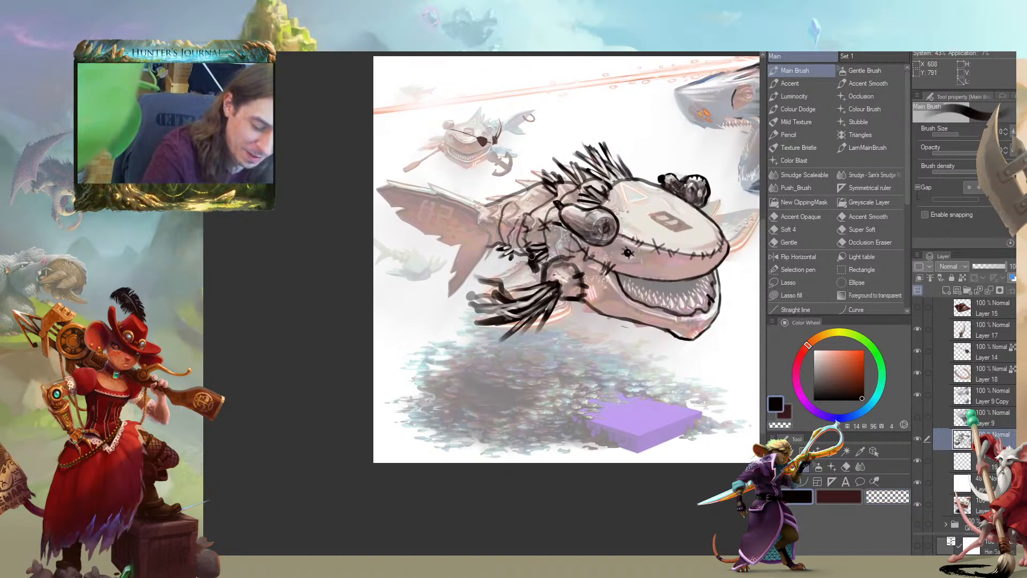
pyautogui.moveTo(354, 241); pyautogui.dragTo(270, 235)
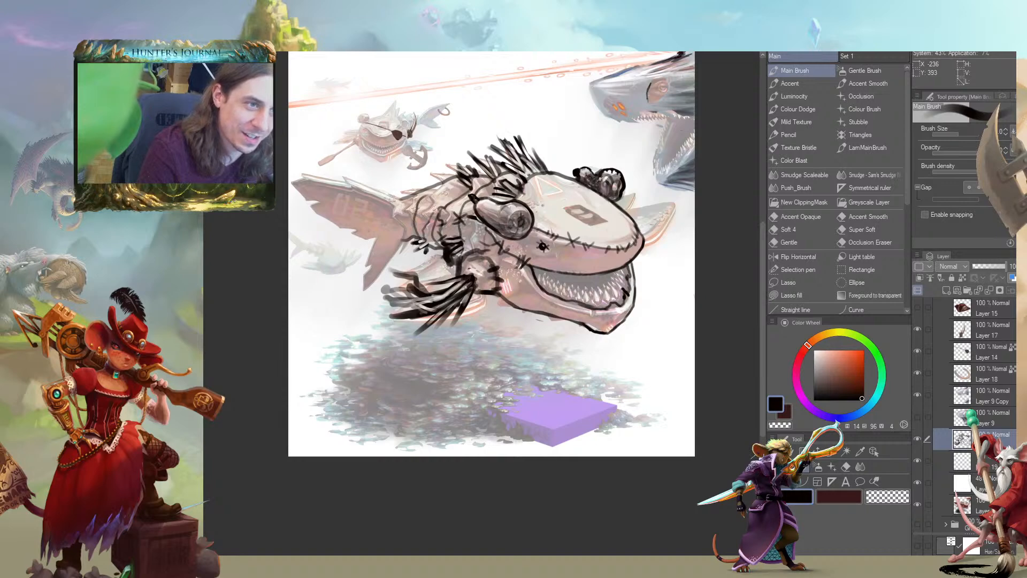
pyautogui.moveTo(342, 233); pyautogui.dragTo(399, 251)
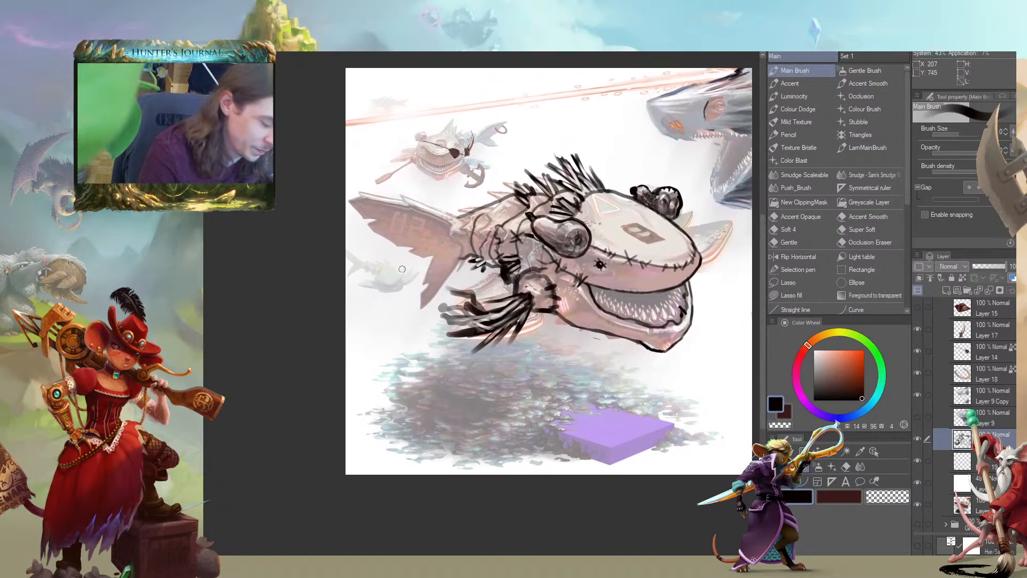
# Lasso the bristle fin and shift it slightly up and back, deselect it, and strengthen the black around its joint
pyautogui.press('m')
pyautogui.moveTo(495, 283)
pyautogui.mouseDown()
pyautogui.moveTo(449, 278)
pyautogui.moveTo(437, 353)
pyautogui.moveTo(494, 373)
pyautogui.moveTo(541, 329)
pyautogui.moveTo(563, 302)
pyautogui.moveTo(560, 273)
pyautogui.moveTo(520, 268)
pyautogui.mouseUp()
pyautogui.press('k')
pyautogui.moveTo(476, 329); pyautogui.dragTo(468, 326)
pyautogui.press('b')
pyautogui.hotkey('ctrl', 'd')
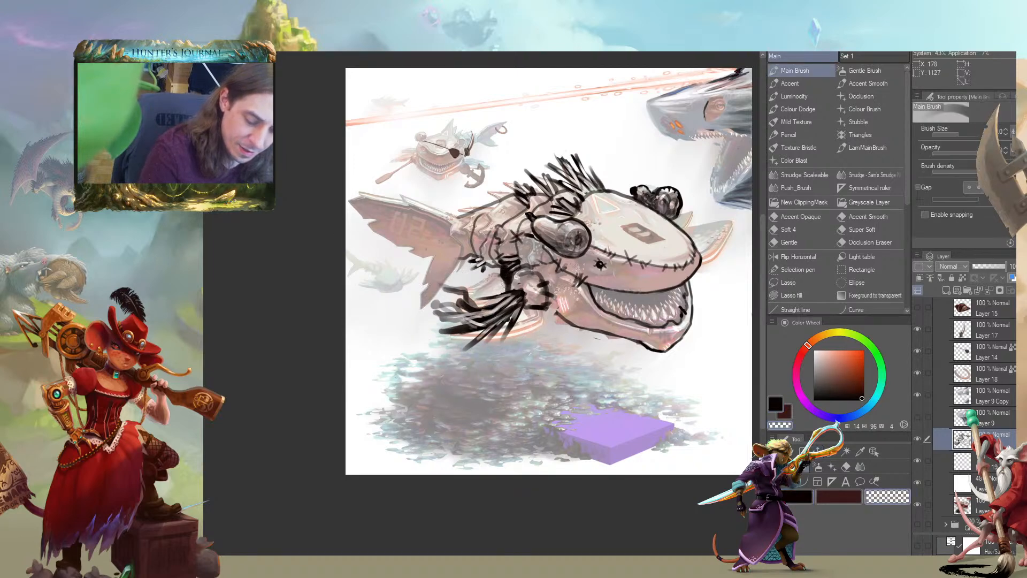
pyautogui.moveTo(406, 247); pyautogui.dragTo(303, 227)
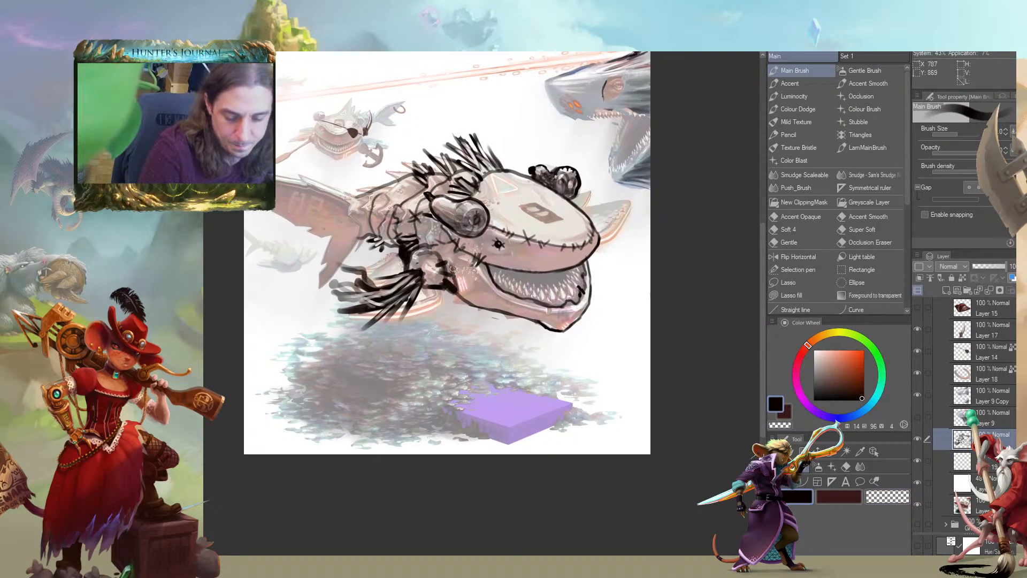
# Reinforce the black contour between the arm joint and the back of the lower jaw, ending in a heavier corner
pyautogui.press('c')
pyautogui.moveTo(454, 285)
pyautogui.mouseDown()
pyautogui.moveTo(448, 278)
pyautogui.moveTo(464, 294)
pyautogui.mouseUp()
pyautogui.moveTo(383, 287); pyautogui.dragTo(384, 290)
pyautogui.press('c')
pyautogui.moveTo(471, 305)
pyautogui.mouseDown()
pyautogui.moveTo(453, 289)
pyautogui.moveTo(456, 267)
pyautogui.moveTo(473, 304)
pyautogui.mouseUp()
pyautogui.press('c')
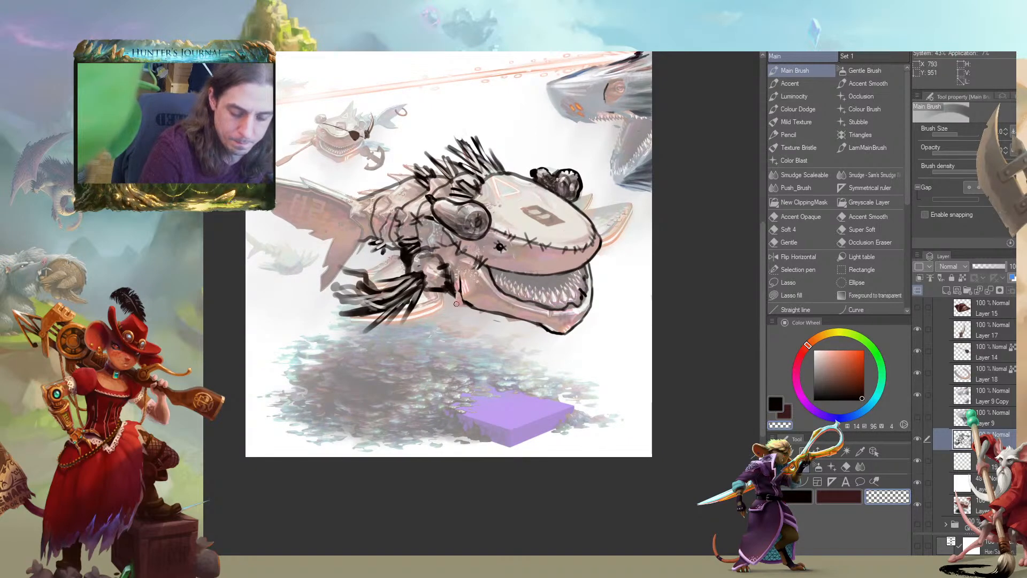
pyautogui.press('c')
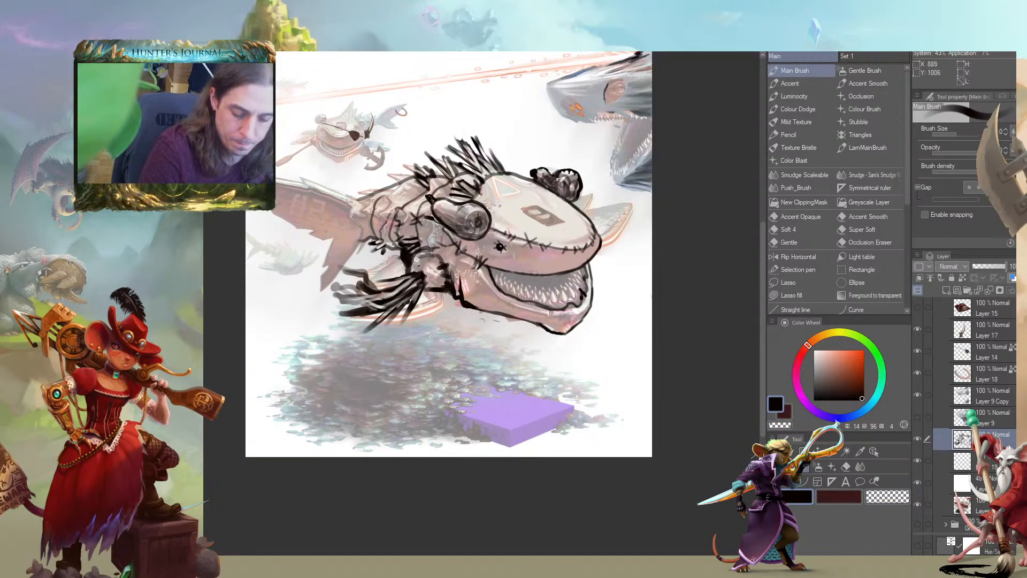
# Draw short gill-like slashes on the cheek behind the mouth corner and trim them with transparent strokes
pyautogui.moveTo(476, 301); pyautogui.dragTo(546, 344)
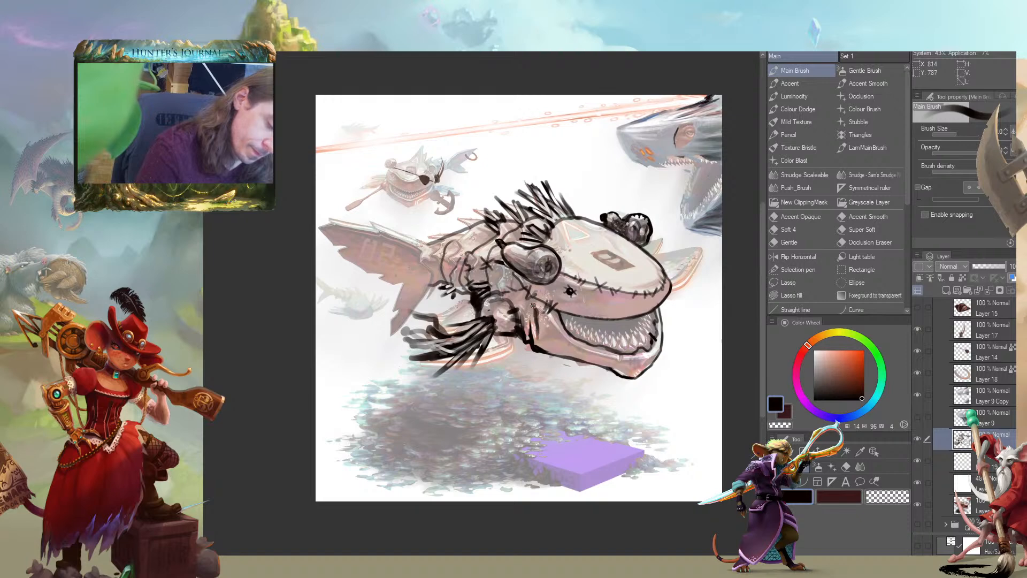
pyautogui.press('c')
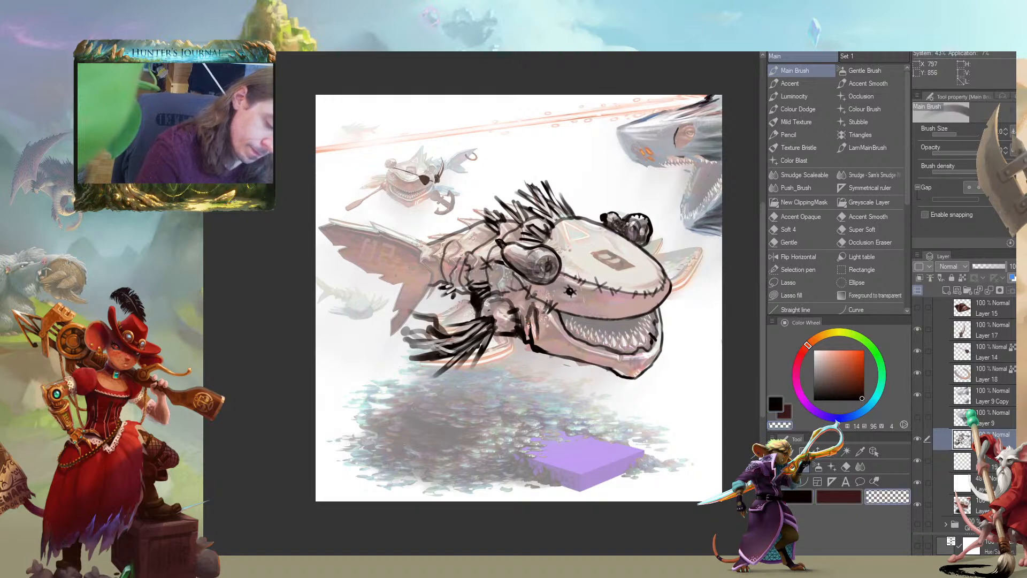
pyautogui.press('c')
pyautogui.moveTo(536, 310)
pyautogui.mouseDown()
pyautogui.moveTo(545, 334)
pyautogui.moveTo(525, 305)
pyautogui.moveTo(529, 295)
pyautogui.moveTo(537, 304)
pyautogui.moveTo(532, 288)
pyautogui.moveTo(542, 335)
pyautogui.mouseUp()
pyautogui.press('c')
pyautogui.press('c')
pyautogui.press('c')
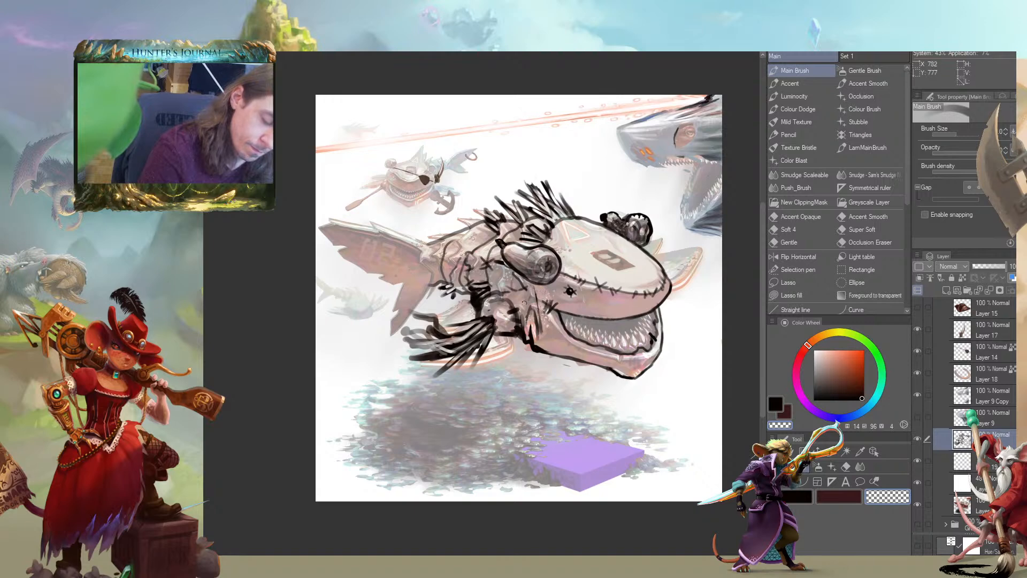
pyautogui.press('c')
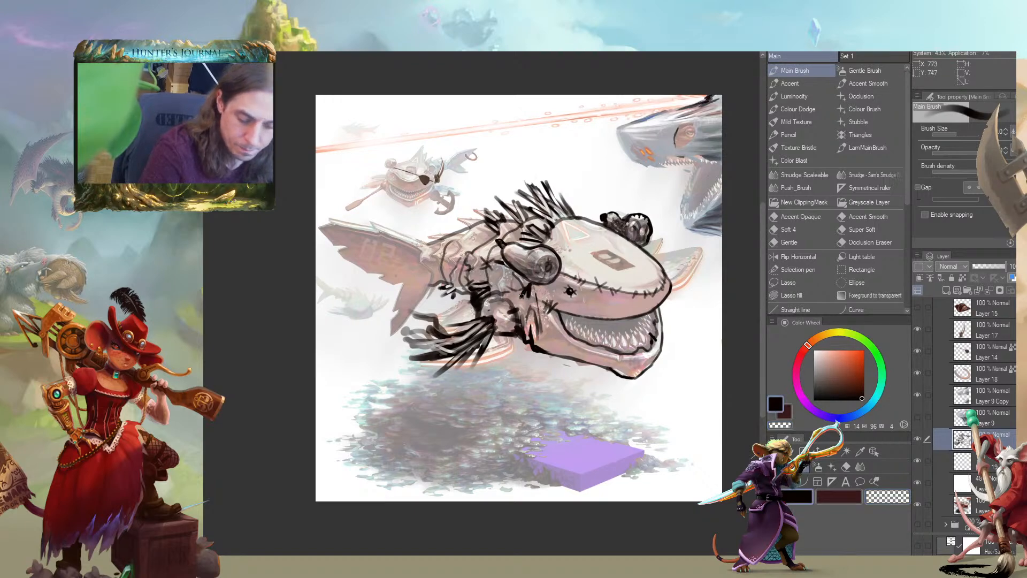
pyautogui.press('c')
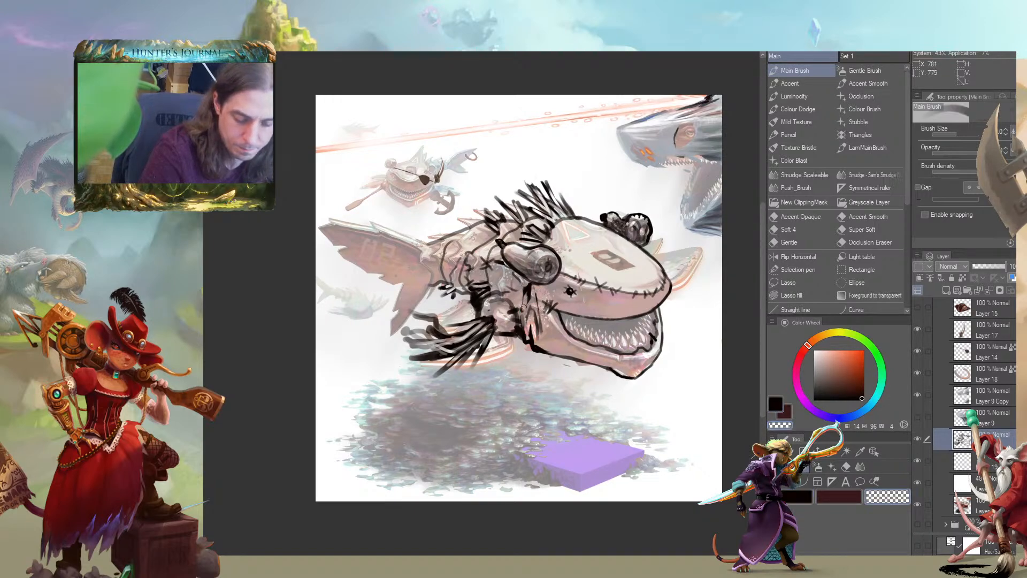
pyautogui.press('c')
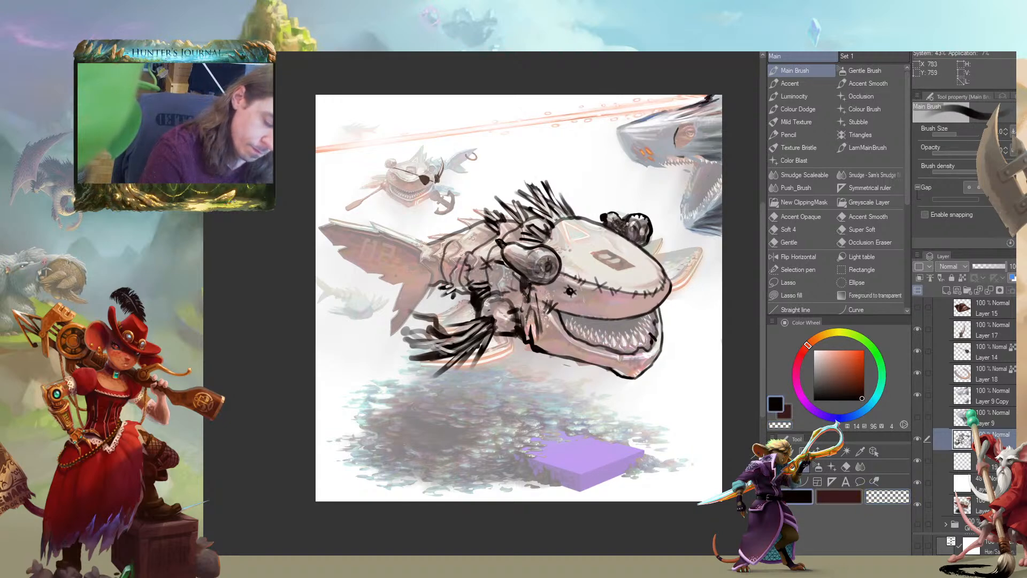
# Fill the inside of the mouth with black around the teeth using a smaller brush, carving the tooth shapes with transparency
pyautogui.moveTo(519, 293); pyautogui.dragTo(464, 281)
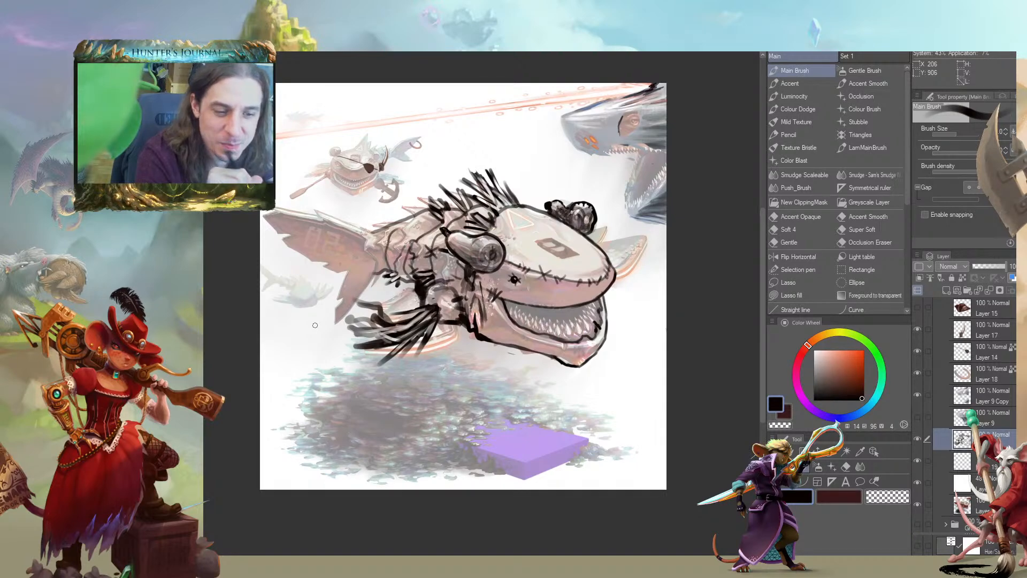
pyautogui.moveTo(224, 298); pyautogui.dragTo(175, 355)
pyautogui.scroll(4, 484, 337)
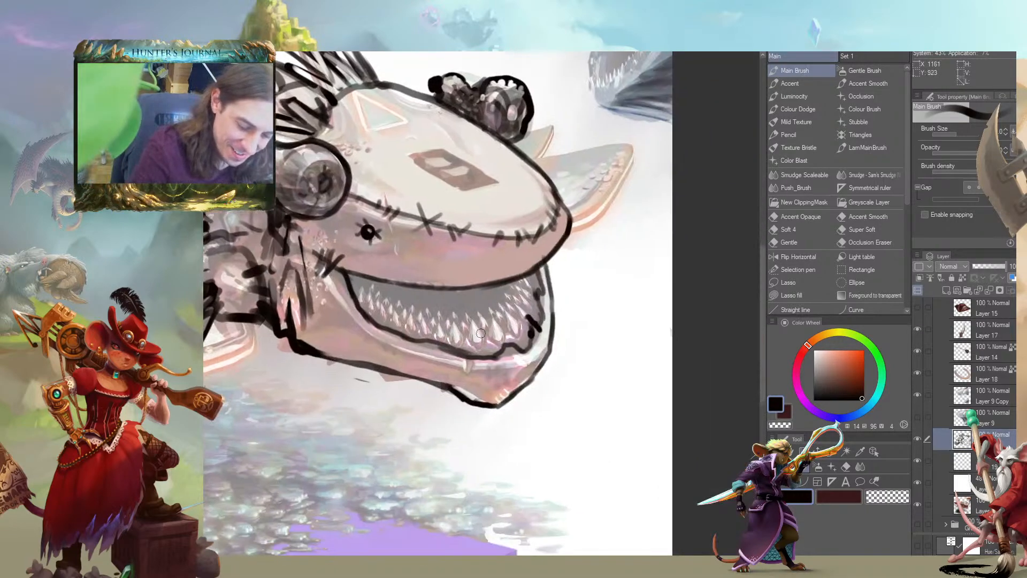
pyautogui.press('[')
pyautogui.press('[')
pyautogui.press('[')
pyautogui.moveTo(484, 350)
pyautogui.mouseDown()
pyautogui.moveTo(477, 322)
pyautogui.moveTo(477, 341)
pyautogui.moveTo(448, 338)
pyautogui.moveTo(494, 345)
pyautogui.mouseUp()
pyautogui.moveTo(509, 314)
pyautogui.mouseDown()
pyautogui.moveTo(532, 296)
pyautogui.moveTo(528, 272)
pyautogui.moveTo(519, 297)
pyautogui.moveTo(505, 296)
pyautogui.moveTo(498, 325)
pyautogui.moveTo(507, 311)
pyautogui.moveTo(529, 315)
pyautogui.moveTo(499, 337)
pyautogui.moveTo(480, 339)
pyautogui.moveTo(460, 316)
pyautogui.moveTo(359, 300)
pyautogui.moveTo(395, 327)
pyautogui.moveTo(475, 330)
pyautogui.moveTo(488, 347)
pyautogui.moveTo(490, 309)
pyautogui.moveTo(479, 328)
pyautogui.moveTo(383, 299)
pyautogui.moveTo(386, 309)
pyautogui.moveTo(496, 311)
pyautogui.moveTo(477, 350)
pyautogui.moveTo(498, 316)
pyautogui.moveTo(523, 329)
pyautogui.moveTo(521, 297)
pyautogui.moveTo(532, 295)
pyautogui.moveTo(512, 286)
pyautogui.moveTo(500, 322)
pyautogui.moveTo(518, 307)
pyautogui.moveTo(476, 319)
pyautogui.moveTo(464, 309)
pyautogui.moveTo(462, 330)
pyautogui.moveTo(485, 348)
pyautogui.moveTo(481, 330)
pyautogui.moveTo(442, 329)
pyautogui.moveTo(453, 311)
pyautogui.moveTo(412, 316)
pyautogui.moveTo(426, 329)
pyautogui.moveTo(395, 325)
pyautogui.moveTo(374, 302)
pyautogui.moveTo(397, 316)
pyautogui.mouseUp()
pyautogui.press('c')
pyautogui.press('[')
pyautogui.press('[')
pyautogui.moveTo(278, 282); pyautogui.dragTo(309, 300)
pyautogui.moveTo(380, 293)
pyautogui.mouseDown()
pyautogui.moveTo(397, 319)
pyautogui.moveTo(394, 294)
pyautogui.moveTo(425, 321)
pyautogui.moveTo(541, 298)
pyautogui.moveTo(535, 321)
pyautogui.moveTo(548, 327)
pyautogui.moveTo(491, 344)
pyautogui.moveTo(406, 323)
pyautogui.moveTo(498, 305)
pyautogui.moveTo(570, 313)
pyautogui.mouseUp()
# Refine the rows of thin pointed teeth inside the black mouth with small transparent strokes
pyautogui.scroll(-4, 239, 332)
pyautogui.scroll(-1, 239, 332)
pyautogui.moveTo(239, 332); pyautogui.dragTo(350, 275)
pyautogui.scroll(2, 286, 254)
pyautogui.moveTo(509, 373); pyautogui.dragTo(276, 312)
pyautogui.press('c')
pyautogui.press('[')
pyautogui.press('[')
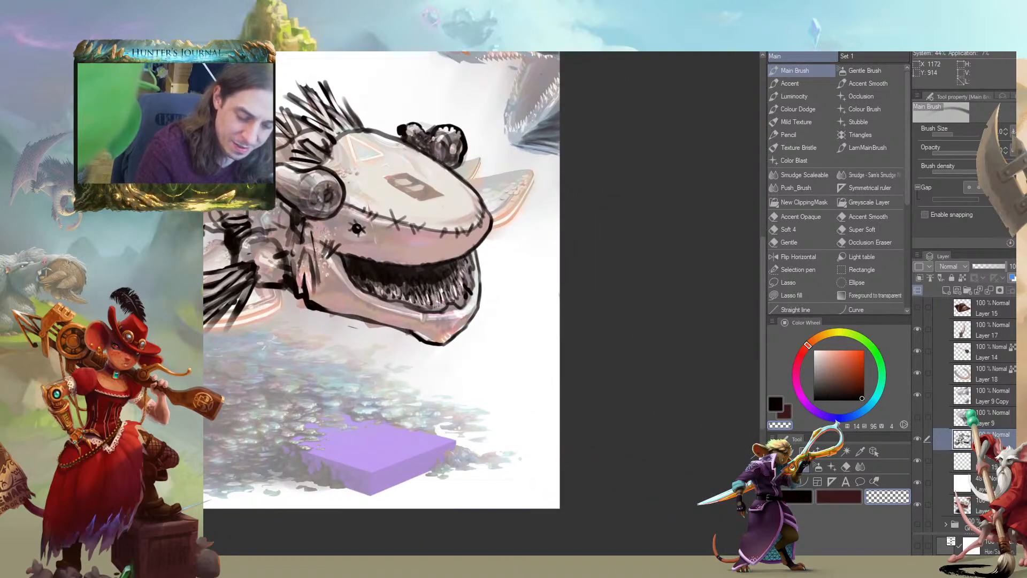
pyautogui.moveTo(502, 465)
pyautogui.mouseDown()
pyautogui.moveTo(517, 494)
pyautogui.moveTo(562, 490)
pyautogui.mouseUp()
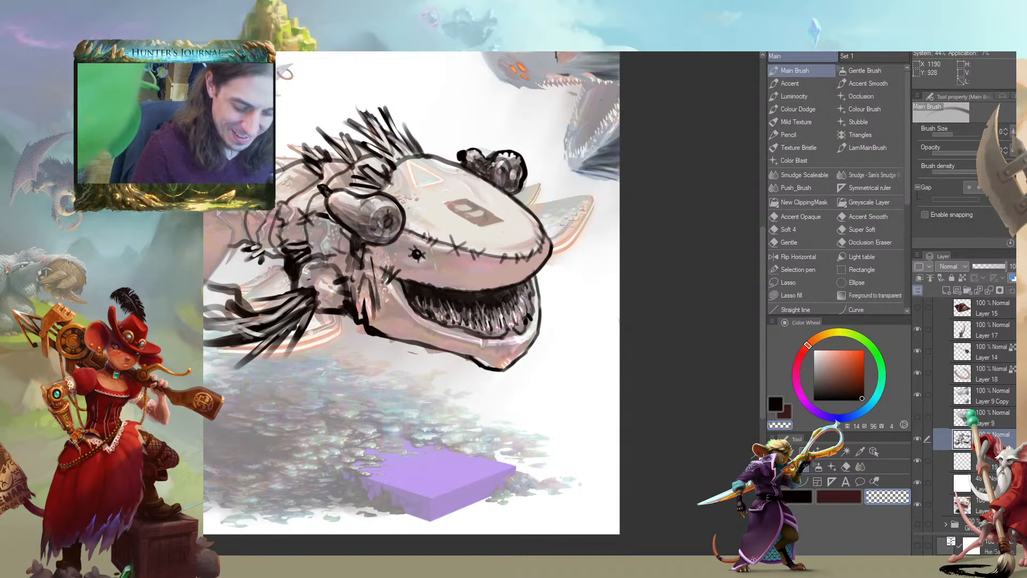
pyautogui.moveTo(484, 289); pyautogui.dragTo(482, 288)
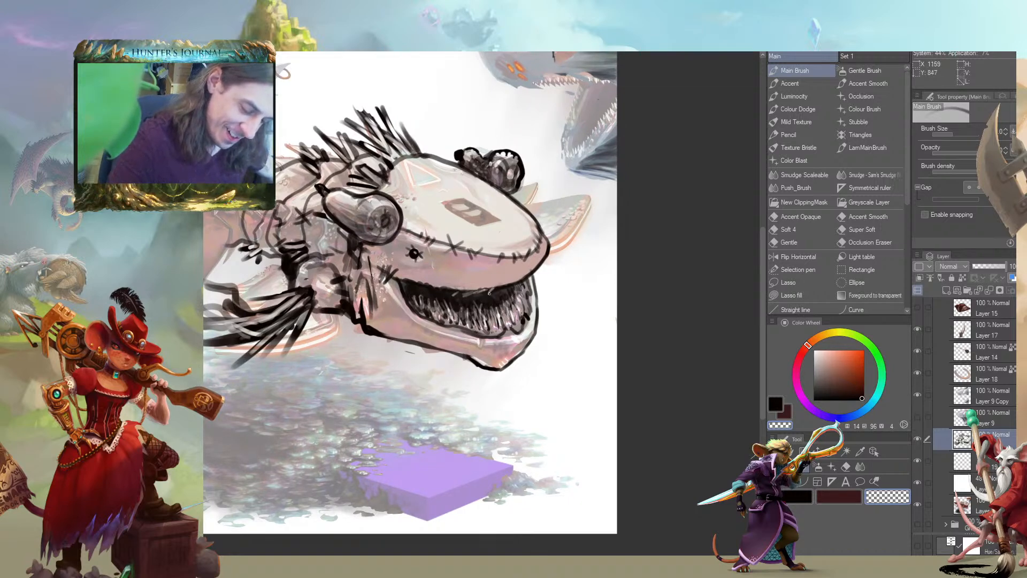
pyautogui.moveTo(279, 320); pyautogui.dragTo(336, 268)
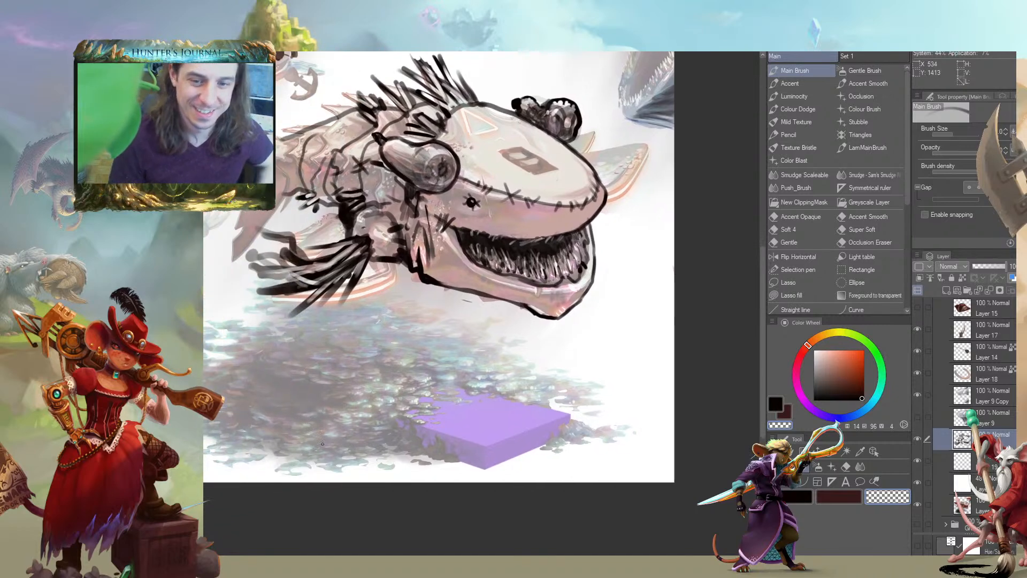
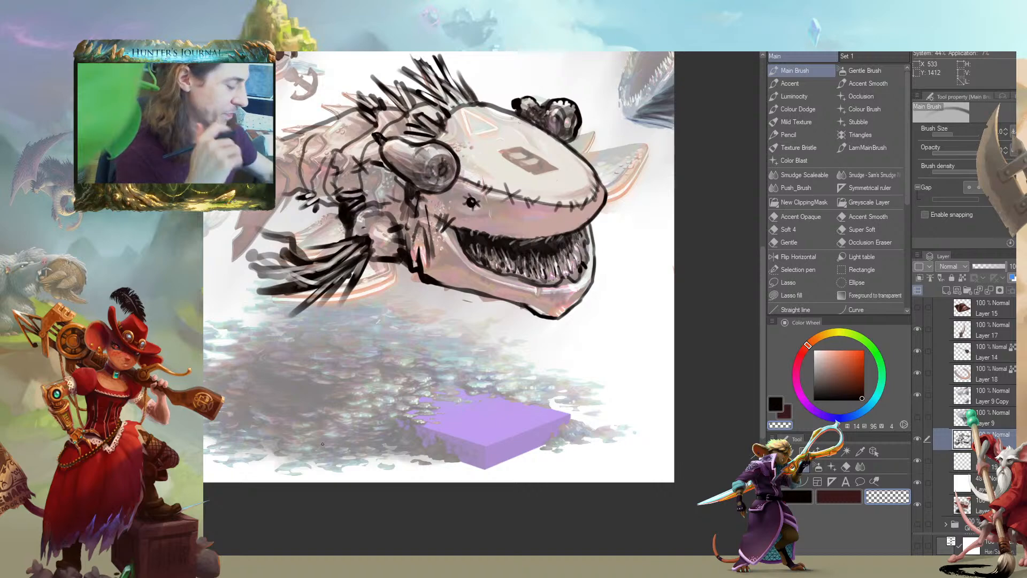
# Ink the lower edge of the creature's front fin in black and add dark spine strokes toward its tips
pyautogui.moveTo(179, 171); pyautogui.dragTo(299, 327)
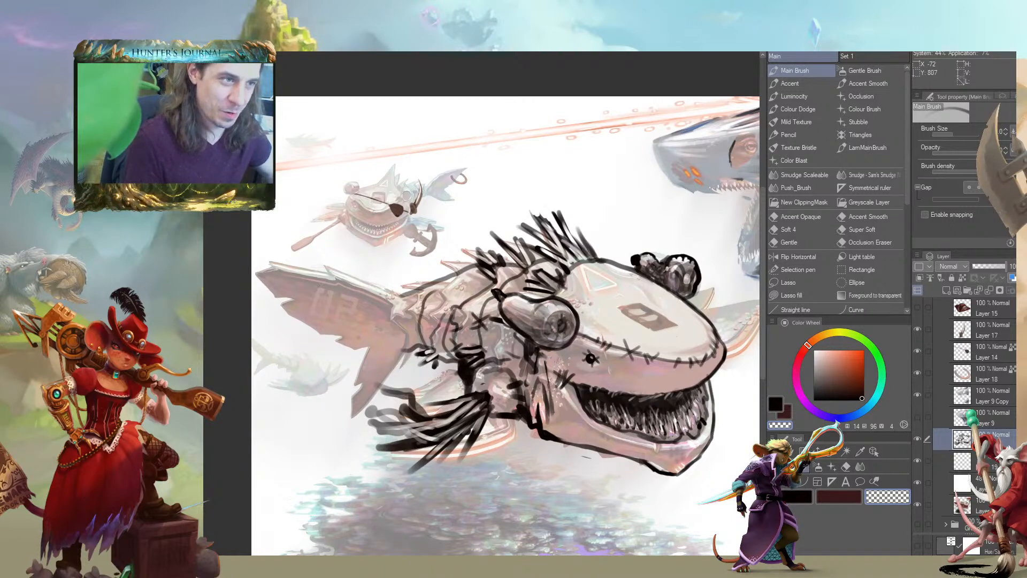
pyautogui.moveTo(359, 473); pyautogui.dragTo(330, 455)
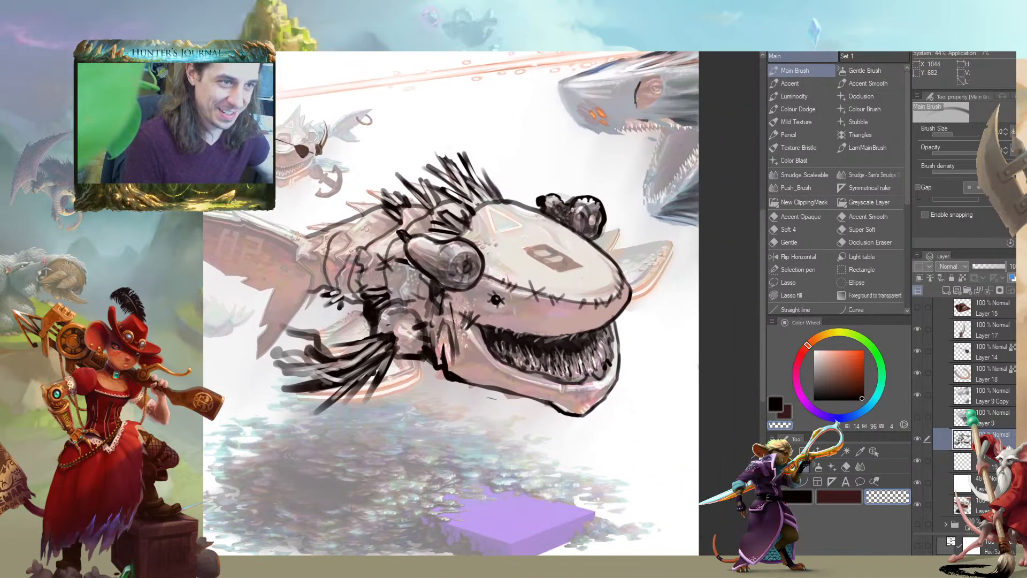
pyautogui.moveTo(230, 476); pyautogui.dragTo(236, 428)
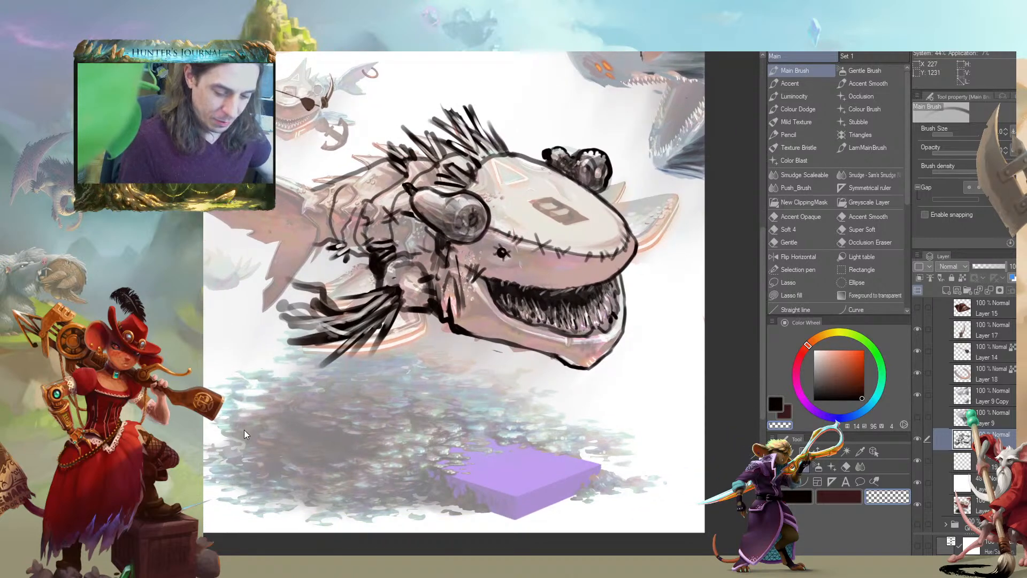
pyautogui.moveTo(220, 344); pyautogui.dragTo(297, 398)
pyautogui.scroll(2, 297, 398)
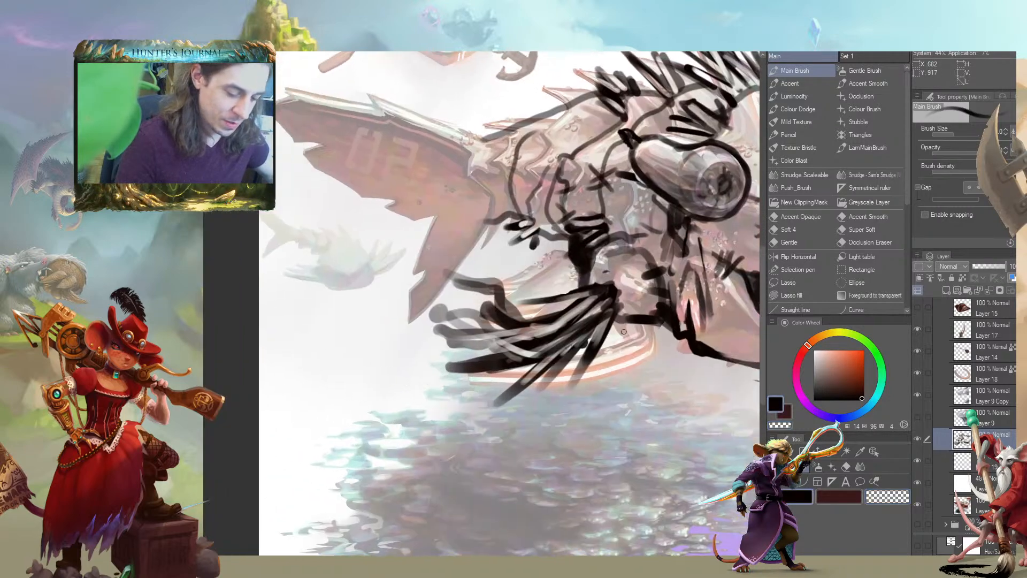
pyautogui.moveTo(625, 361)
pyautogui.mouseDown()
pyautogui.moveTo(570, 377)
pyautogui.moveTo(447, 356)
pyautogui.mouseUp()
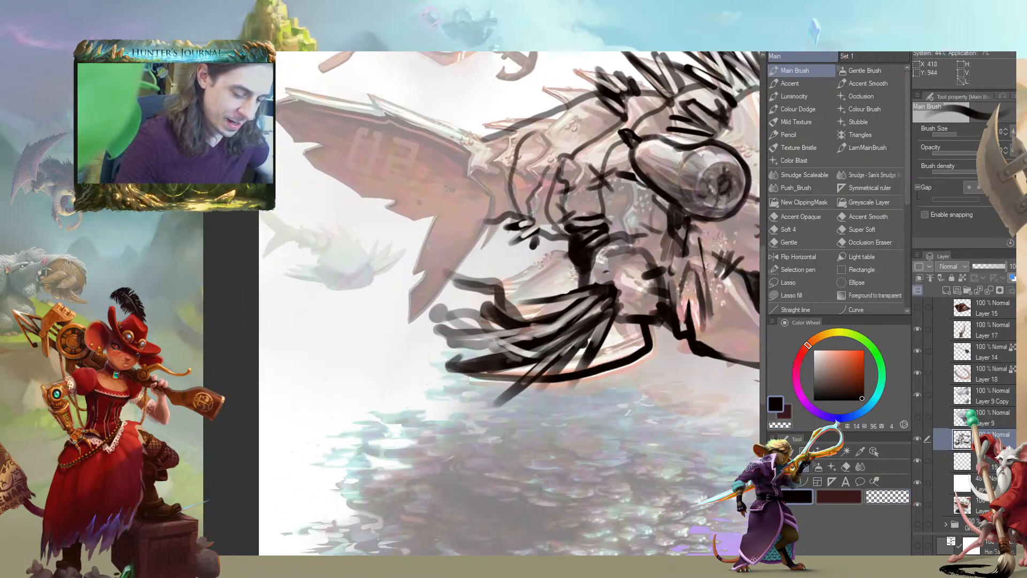
pyautogui.moveTo(637, 338)
pyautogui.mouseDown()
pyautogui.moveTo(583, 269)
pyautogui.moveTo(344, 224)
pyautogui.moveTo(473, 332)
pyautogui.moveTo(463, 317)
pyautogui.moveTo(452, 355)
pyautogui.mouseUp()
pyautogui.moveTo(455, 316)
pyautogui.mouseDown()
pyautogui.moveTo(433, 353)
pyautogui.moveTo(407, 361)
pyautogui.mouseUp()
pyautogui.moveTo(462, 268); pyautogui.dragTo(469, 310)
pyautogui.moveTo(450, 282); pyautogui.dragTo(419, 318)
pyautogui.moveTo(443, 266)
pyautogui.mouseDown()
pyautogui.moveTo(407, 332)
pyautogui.moveTo(403, 293)
pyautogui.mouseUp()
# Erase stray parts of the front fin's spine strokes and touch up their black ends
pyautogui.press('c')
pyautogui.moveTo(393, 337)
pyautogui.mouseDown()
pyautogui.moveTo(409, 305)
pyautogui.moveTo(405, 292)
pyautogui.moveTo(374, 350)
pyautogui.mouseUp()
pyautogui.press('c')
pyautogui.moveTo(690, 286)
pyautogui.mouseDown()
pyautogui.moveTo(597, 326)
pyautogui.moveTo(402, 295)
pyautogui.moveTo(629, 338)
pyautogui.moveTo(690, 365)
pyautogui.moveTo(779, 327)
pyautogui.mouseUp()
pyautogui.press('c')
# Compare the painting with a lower layer hidden and shown, and examine the whole composition
pyautogui.moveTo(252, 368); pyautogui.dragTo(241, 360)
pyautogui.moveTo(356, 352); pyautogui.dragTo(209, 549)
pyautogui.moveTo(471, 407); pyautogui.dragTo(223, 446)
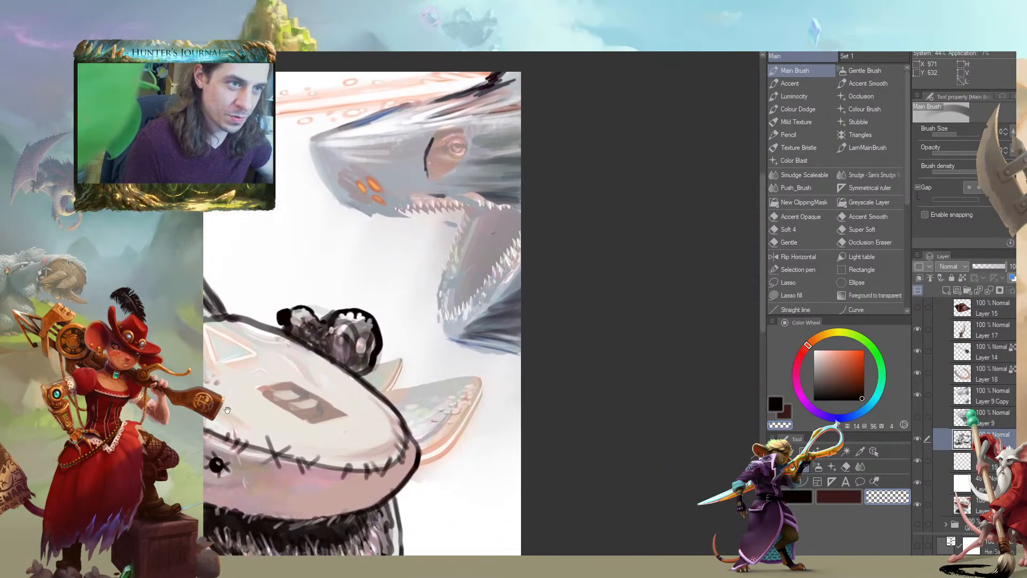
pyautogui.moveTo(227, 411); pyautogui.dragTo(321, 385)
pyautogui.click(917, 482)
pyautogui.moveTo(138, 393); pyautogui.dragTo(463, 354)
pyautogui.click(917, 484)
pyautogui.moveTo(281, 183); pyautogui.dragTo(392, 258)
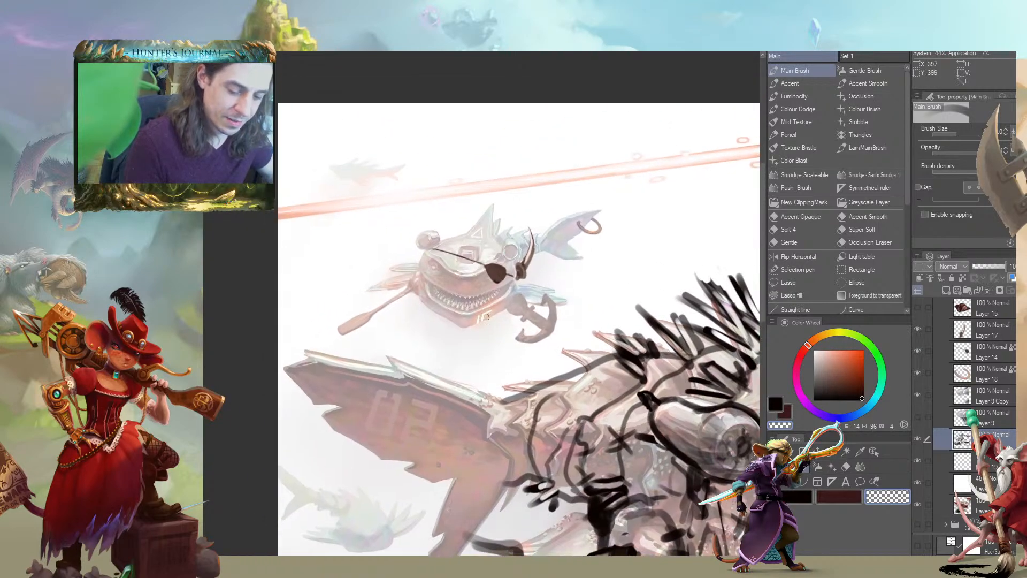
pyautogui.moveTo(353, 296); pyautogui.dragTo(339, 254)
pyautogui.moveTo(293, 282)
pyautogui.mouseDown()
pyautogui.moveTo(354, 303)
pyautogui.moveTo(306, 263)
pyautogui.mouseUp()
pyautogui.hotkey('ctrl', '-')
pyautogui.hotkey('ctrl', '-')
pyautogui.hotkey('ctrl', '-')
pyautogui.moveTo(347, 340)
pyautogui.mouseDown()
pyautogui.moveTo(330, 313)
pyautogui.moveTo(327, 291)
pyautogui.moveTo(337, 291)
pyautogui.moveTo(344, 314)
pyautogui.moveTo(285, 306)
pyautogui.mouseUp()
pyautogui.hotkey('ctrl', '+')
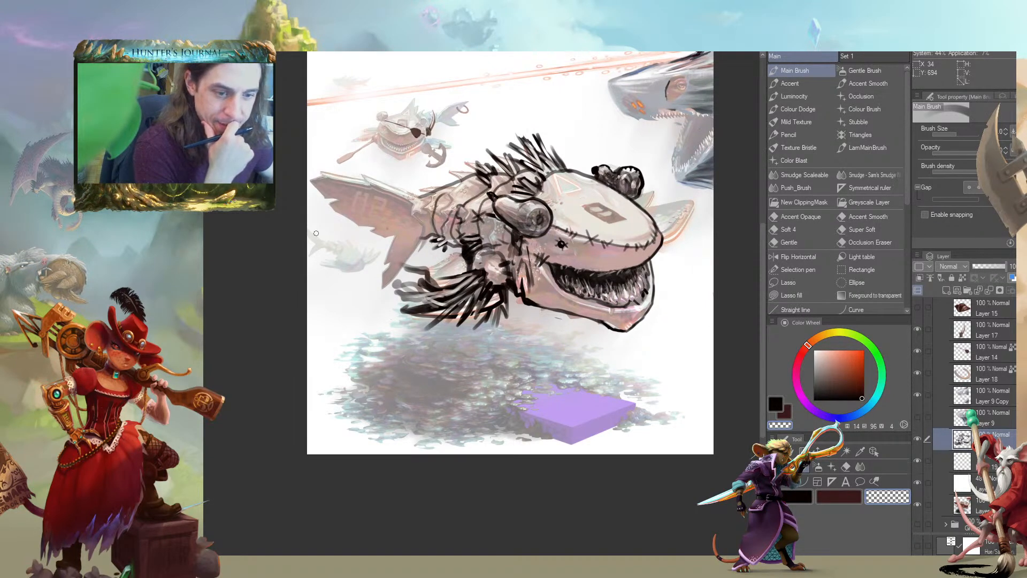
# Flip the canvas horizontally and refine the outline at the snout's tip by alternating black strokes and erasing
pyautogui.click(798, 256)
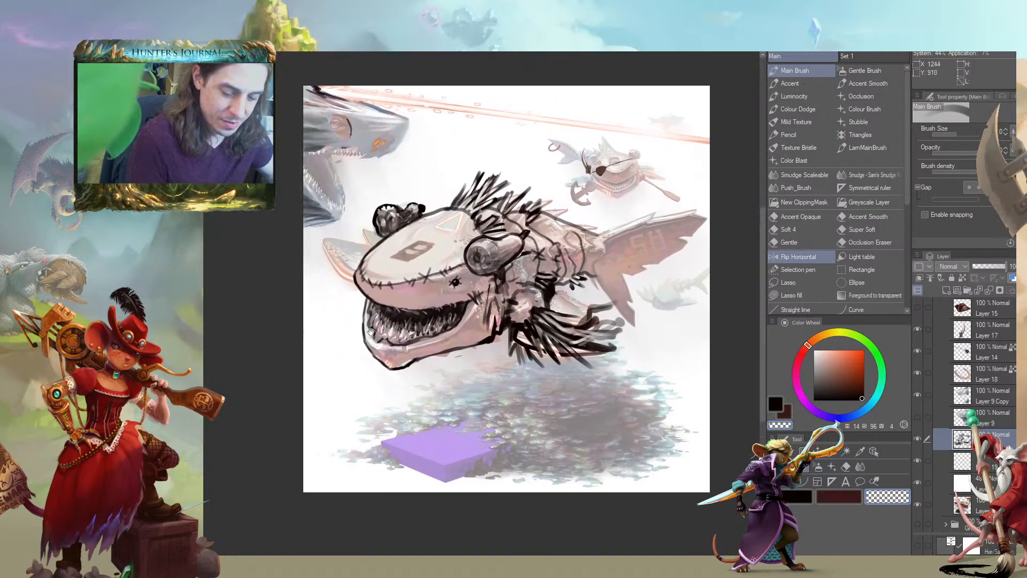
pyautogui.moveTo(371, 332); pyautogui.dragTo(404, 310)
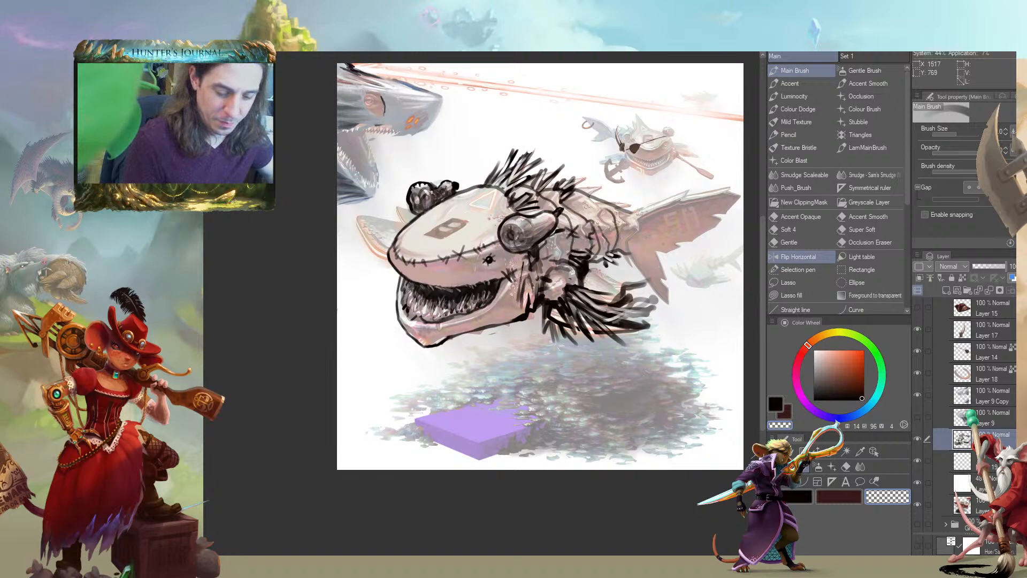
pyautogui.scroll(2, 338, 310)
pyautogui.moveTo(373, 270); pyautogui.dragTo(435, 367)
pyautogui.press('c')
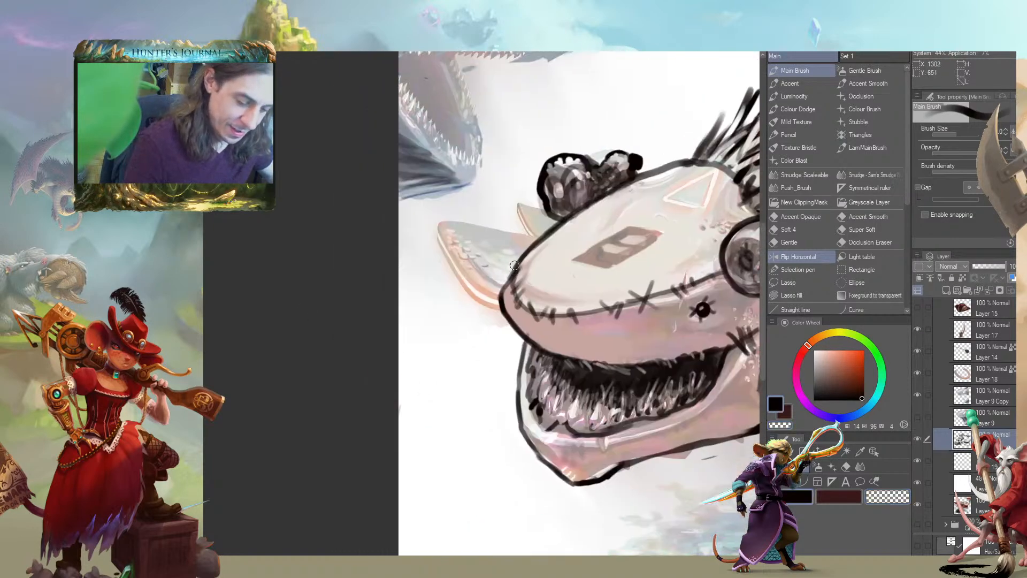
pyautogui.moveTo(514, 279)
pyautogui.mouseDown()
pyautogui.moveTo(538, 237)
pyautogui.moveTo(519, 271)
pyautogui.mouseUp()
pyautogui.press('c')
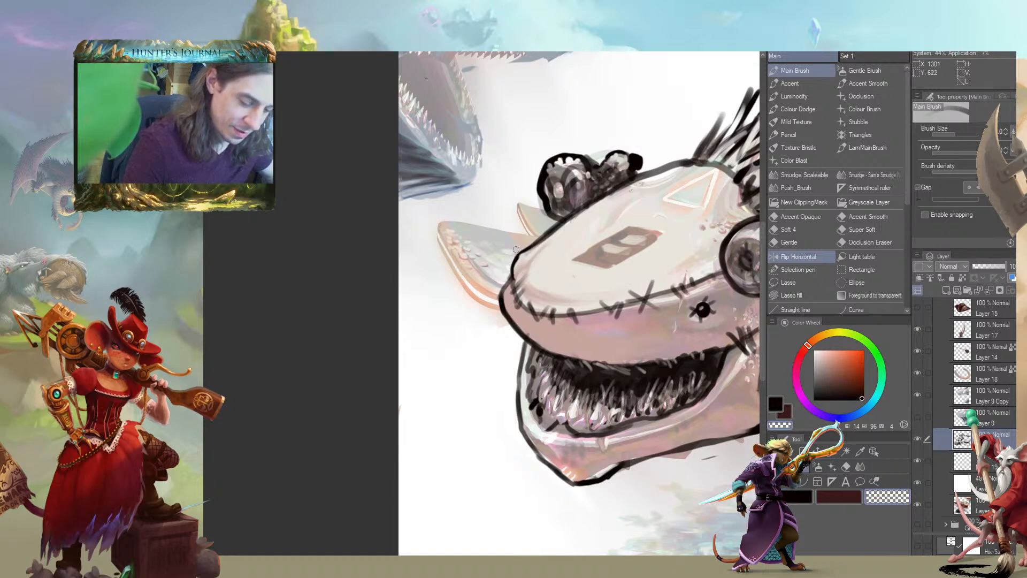
pyautogui.press('c')
pyautogui.moveTo(512, 271); pyautogui.dragTo(558, 222)
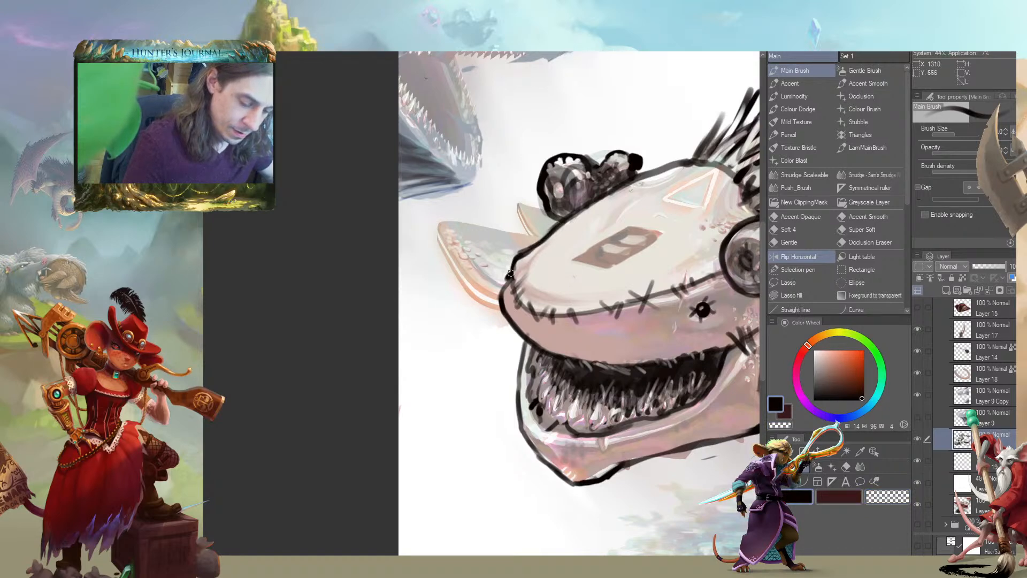
pyautogui.press('c')
pyautogui.moveTo(506, 277); pyautogui.dragTo(508, 292)
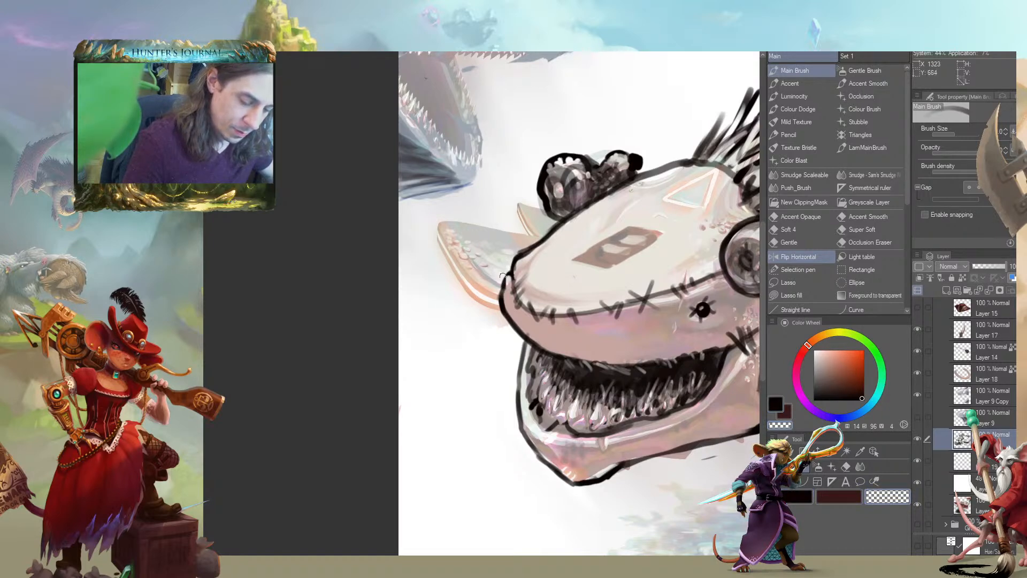
pyautogui.press('c')
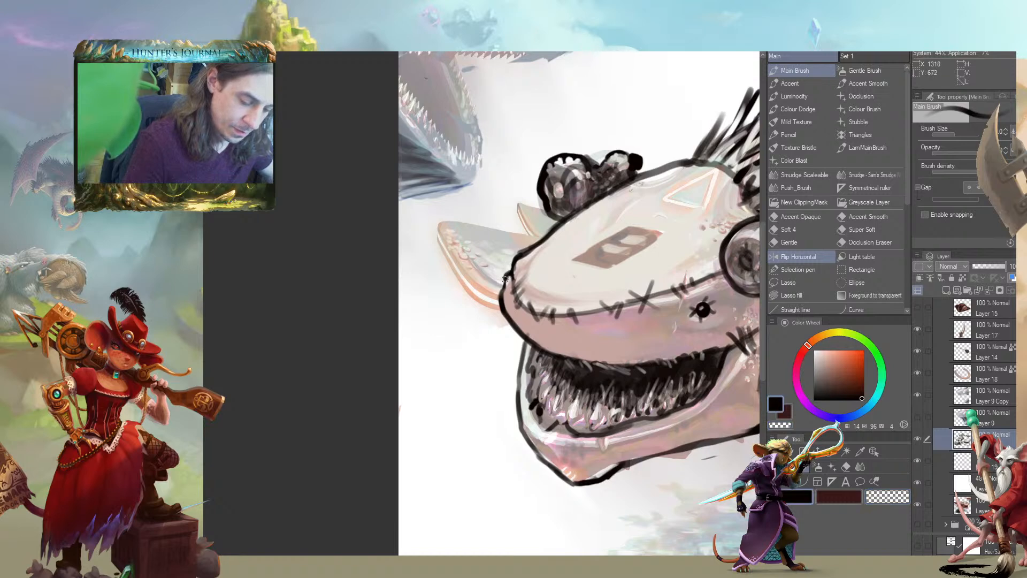
# Enlarge the brush and sketch shading strokes over the top of the creature's head, softening them with transparent strokes
pyautogui.moveTo(413, 314); pyautogui.dragTo(350, 307)
pyautogui.moveTo(514, 158); pyautogui.dragTo(493, 173)
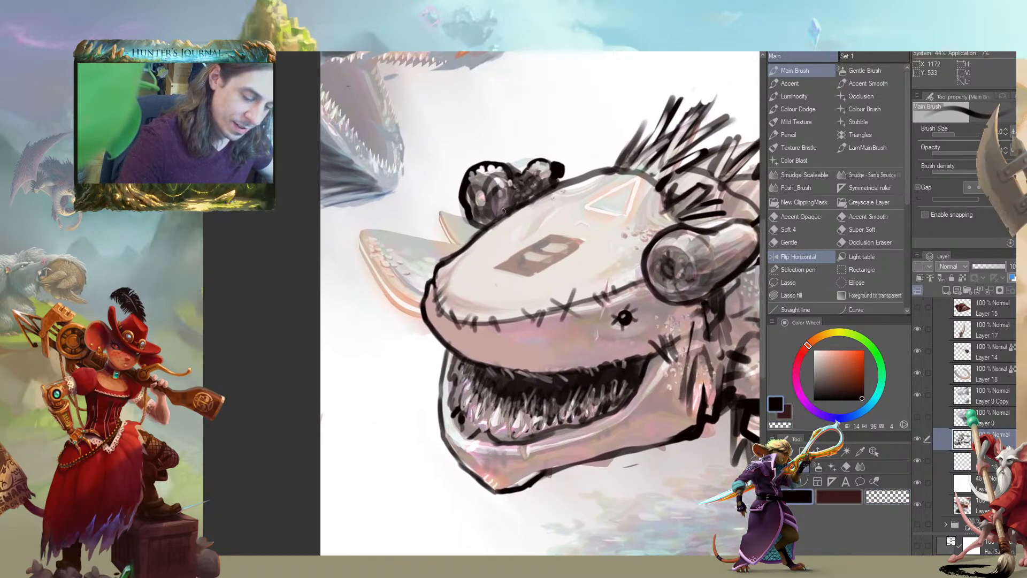
pyautogui.press('c')
pyautogui.press('c')
pyautogui.press(']')
pyautogui.moveTo(614, 183)
pyautogui.mouseDown()
pyautogui.moveTo(560, 198)
pyautogui.moveTo(530, 229)
pyautogui.moveTo(612, 182)
pyautogui.moveTo(597, 175)
pyautogui.moveTo(613, 175)
pyautogui.moveTo(539, 208)
pyautogui.mouseUp()
pyautogui.press('c')
pyautogui.press('c')
pyautogui.moveTo(615, 217)
pyautogui.mouseDown()
pyautogui.moveTo(593, 225)
pyautogui.moveTo(610, 244)
pyautogui.moveTo(537, 285)
pyautogui.moveTo(624, 255)
pyautogui.moveTo(559, 278)
pyautogui.moveTo(615, 240)
pyautogui.moveTo(551, 280)
pyautogui.mouseUp()
pyautogui.press('c')
pyautogui.press(']')
pyautogui.moveTo(598, 249); pyautogui.dragTo(575, 278)
pyautogui.press('c')
pyautogui.moveTo(631, 213); pyautogui.dragTo(563, 261)
pyautogui.moveTo(564, 259)
pyautogui.mouseDown()
pyautogui.moveTo(614, 209)
pyautogui.moveTo(600, 231)
pyautogui.moveTo(635, 211)
pyautogui.moveTo(503, 210)
pyautogui.moveTo(507, 242)
pyautogui.mouseUp()
# Draw a black seam with stitches along the rear of the creature's lower jaw and clean up its edges
pyautogui.moveTo(465, 187); pyautogui.dragTo(451, 138)
pyautogui.scroll(-2, 260, 273)
pyautogui.moveTo(256, 319); pyautogui.dragTo(500, 336)
pyautogui.moveTo(628, 233); pyautogui.dragTo(645, 213)
pyautogui.moveTo(417, 310)
pyautogui.mouseDown()
pyautogui.moveTo(243, 274)
pyautogui.moveTo(260, 239)
pyautogui.moveTo(326, 290)
pyautogui.mouseUp()
pyautogui.scroll(2, 329, 247)
pyautogui.moveTo(429, 237); pyautogui.dragTo(368, 292)
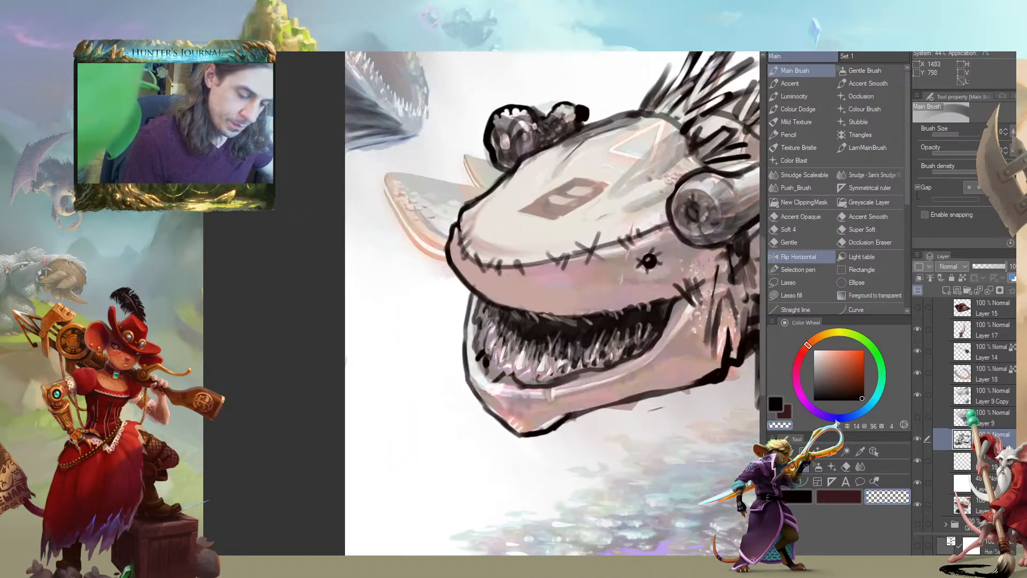
pyautogui.moveTo(525, 232); pyautogui.dragTo(392, 199)
pyautogui.moveTo(475, 329); pyautogui.dragTo(520, 323)
pyautogui.moveTo(342, 315); pyautogui.dragTo(425, 320)
pyautogui.moveTo(460, 375)
pyautogui.mouseDown()
pyautogui.moveTo(446, 355)
pyautogui.moveTo(442, 363)
pyautogui.mouseUp()
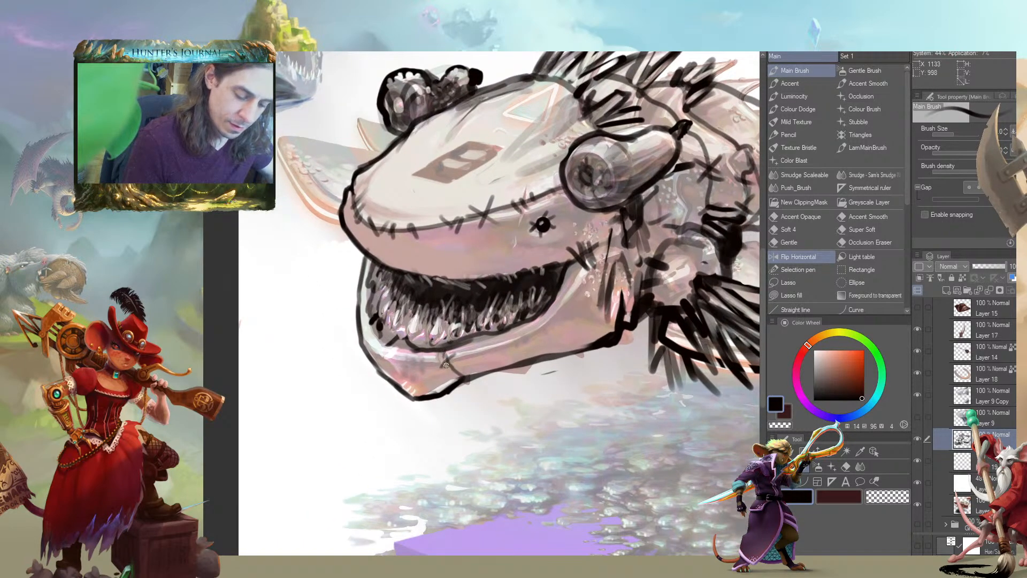
pyautogui.moveTo(298, 330); pyautogui.dragTo(467, 428)
pyautogui.moveTo(471, 289)
pyautogui.mouseDown()
pyautogui.moveTo(491, 326)
pyautogui.moveTo(511, 332)
pyautogui.mouseUp()
pyautogui.moveTo(511, 331); pyautogui.dragTo(337, 127)
pyautogui.press('c')
pyautogui.moveTo(432, 300); pyautogui.dragTo(436, 307)
pyautogui.press('c')
pyautogui.moveTo(533, 289)
pyautogui.mouseDown()
pyautogui.moveTo(509, 270)
pyautogui.moveTo(478, 296)
pyautogui.mouseUp()
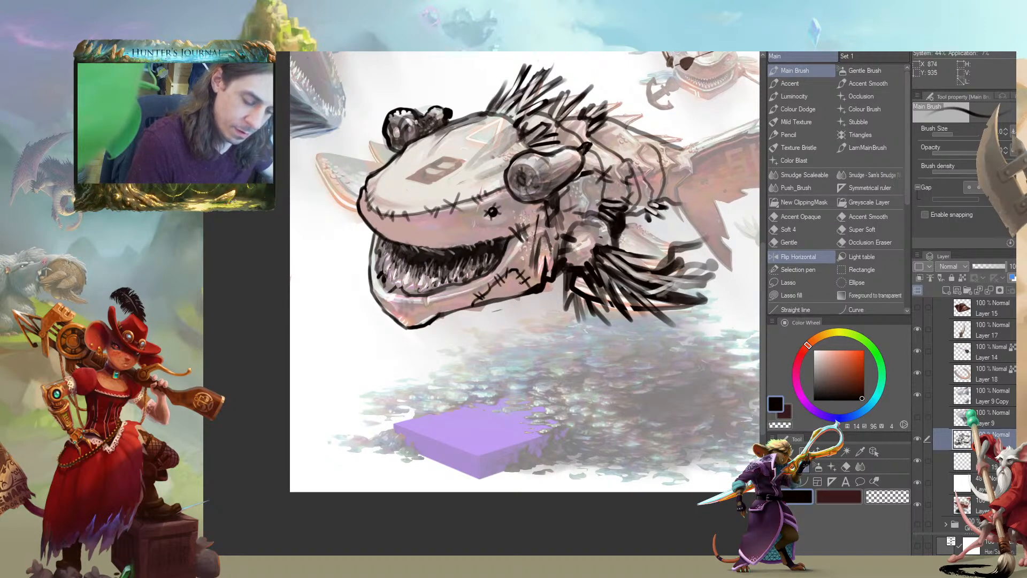
# Rework the spines of the small fin under the rear body, erasing and redrawing them with a smaller brush
pyautogui.moveTo(459, 258); pyautogui.dragTo(464, 266)
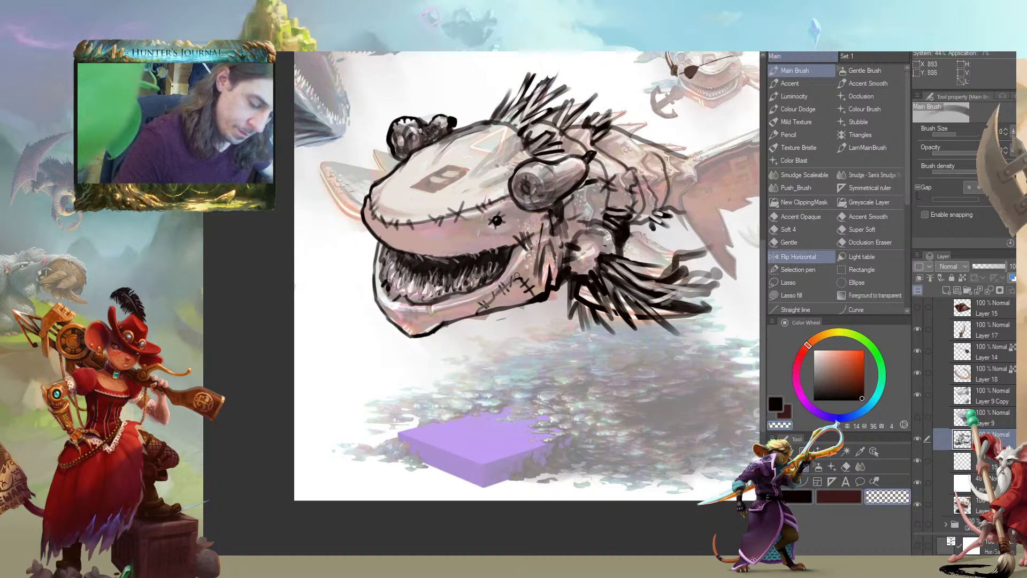
pyautogui.moveTo(319, 339); pyautogui.dragTo(274, 376)
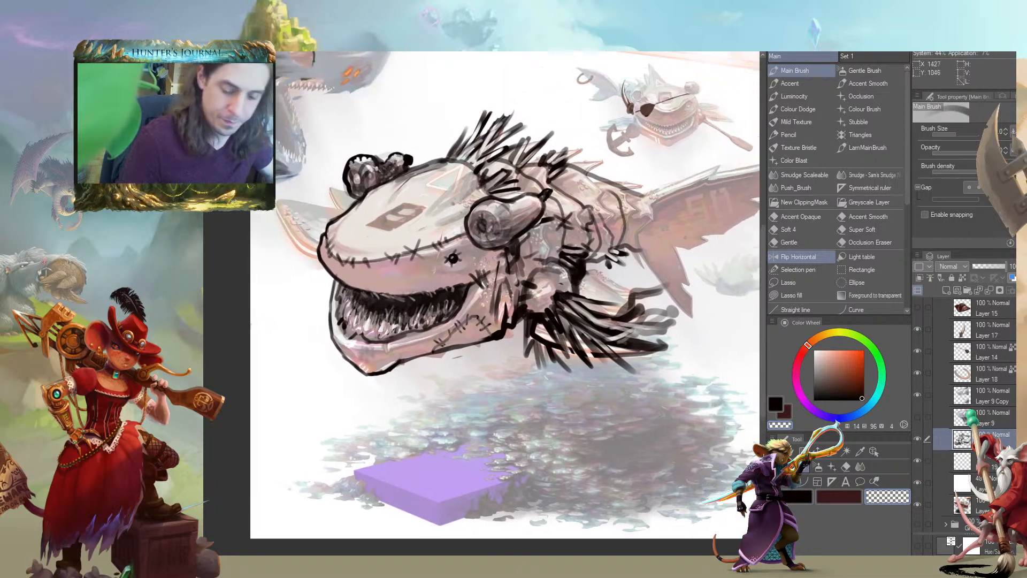
pyautogui.scroll(-2, 251, 393)
pyautogui.moveTo(233, 412); pyautogui.dragTo(390, 401)
pyautogui.moveTo(345, 431); pyautogui.dragTo(310, 437)
pyautogui.scroll(3, 318, 394)
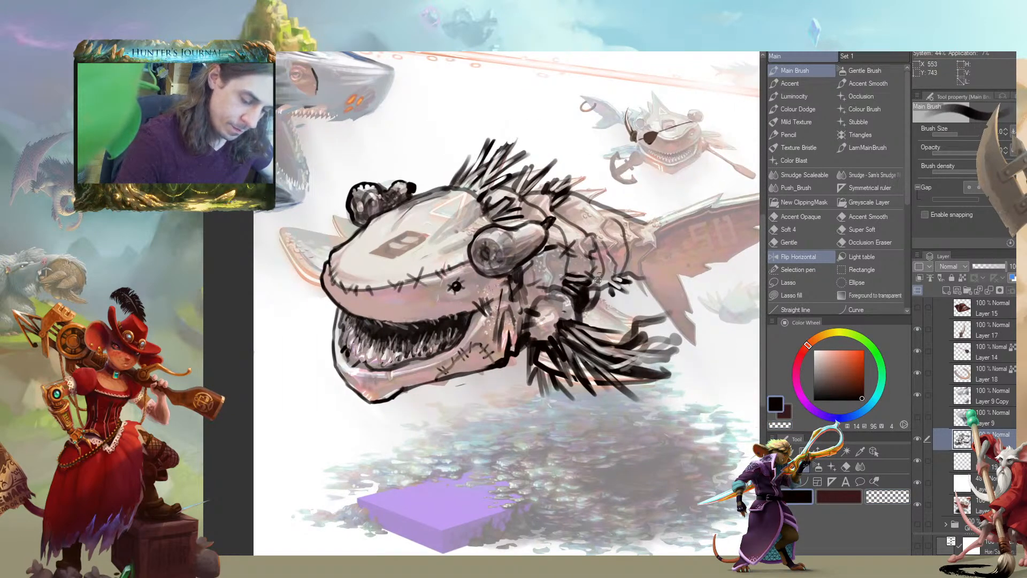
pyautogui.press('c')
pyautogui.moveTo(598, 277)
pyautogui.mouseDown()
pyautogui.moveTo(586, 305)
pyautogui.moveTo(600, 293)
pyautogui.mouseUp()
pyautogui.moveTo(513, 188); pyautogui.dragTo(393, 187)
pyautogui.moveTo(490, 290); pyautogui.dragTo(503, 260)
pyautogui.press('c')
pyautogui.press('[')
pyautogui.press('[')
pyautogui.press('[')
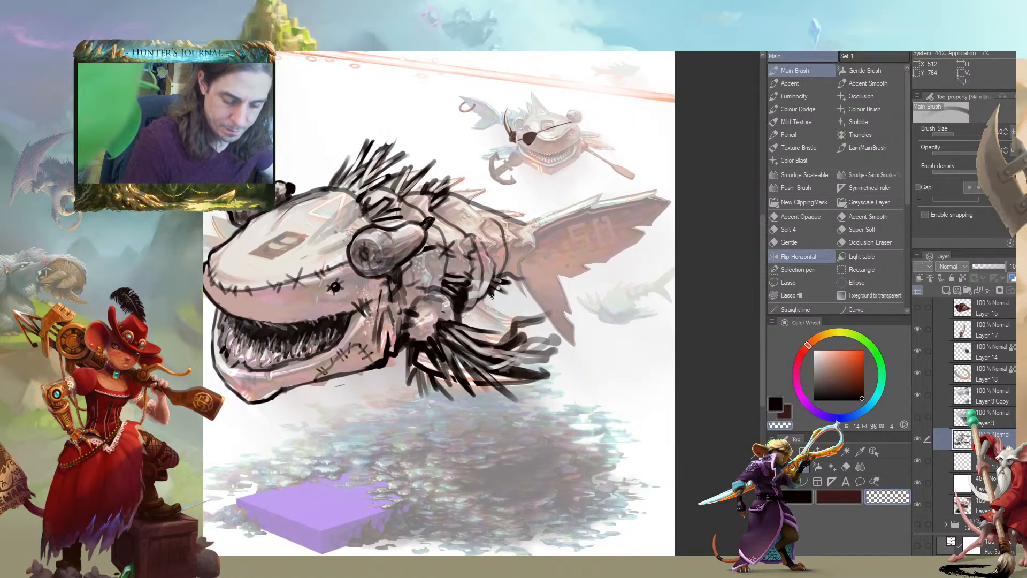
pyautogui.press('c')
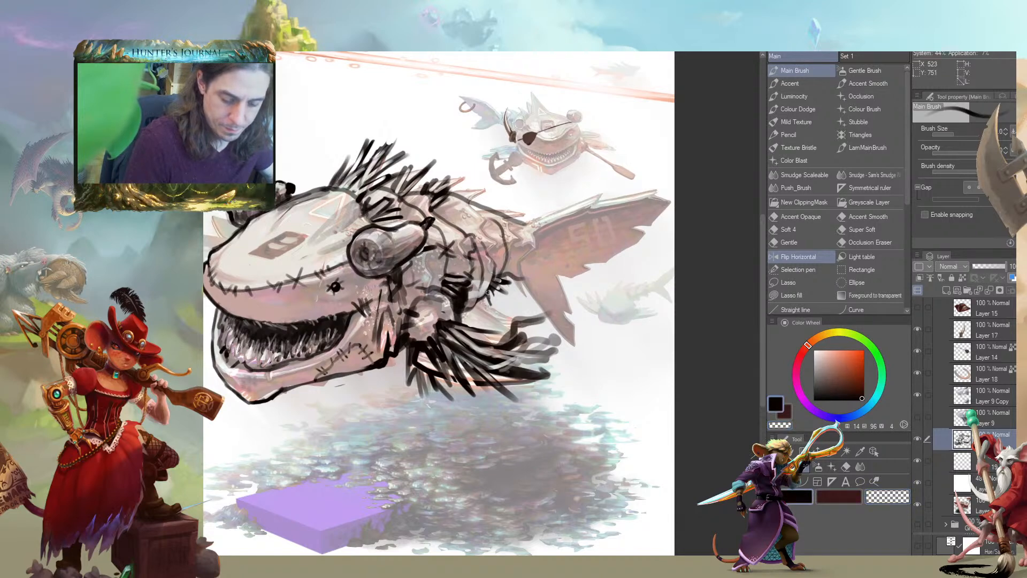
pyautogui.moveTo(492, 288); pyautogui.dragTo(498, 296)
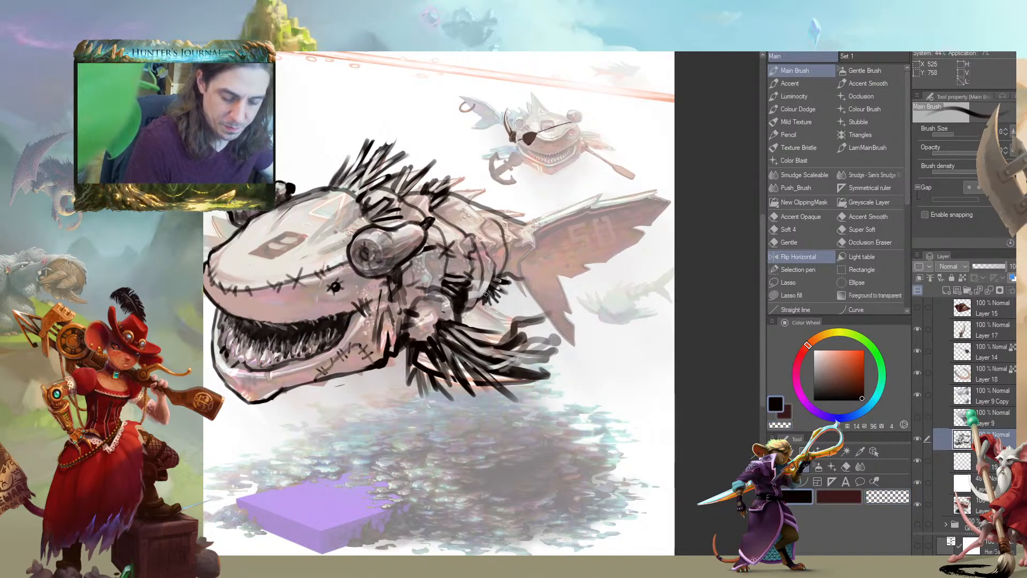
# Add dark strokes to the body behind the near eye and trim them with transparent colour
pyautogui.moveTo(219, 267); pyautogui.dragTo(302, 257)
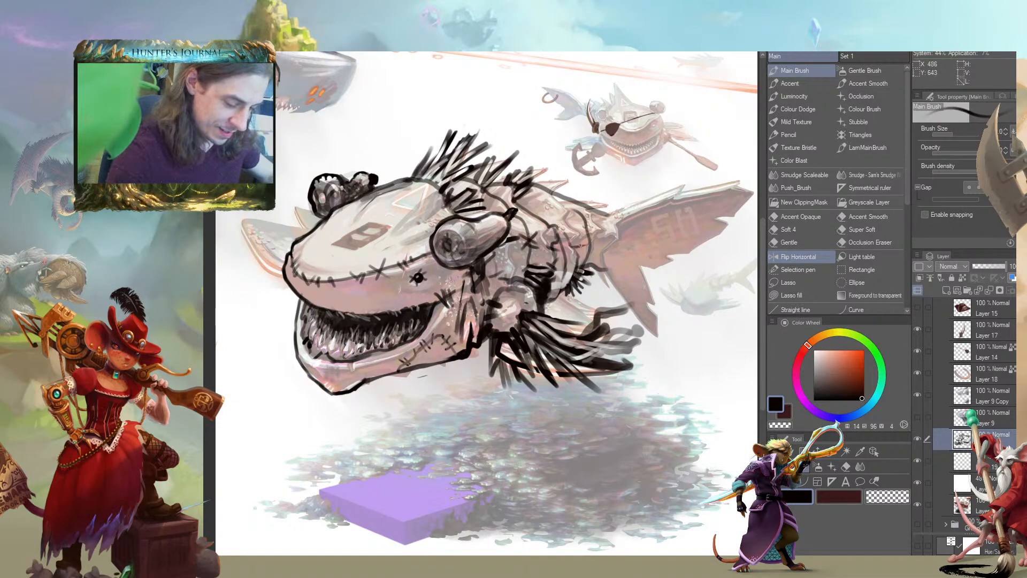
pyautogui.press('c')
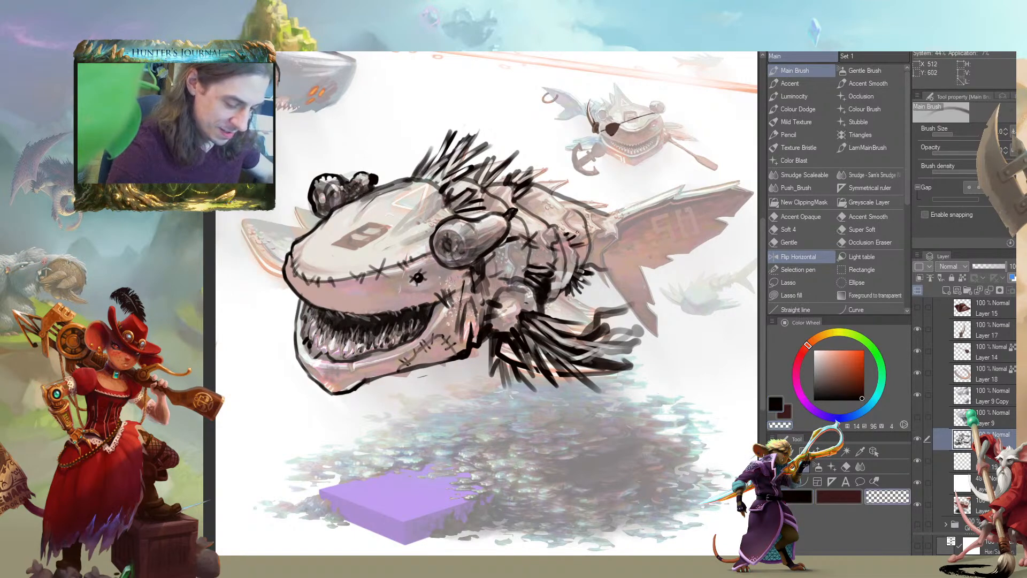
pyautogui.moveTo(293, 355); pyautogui.dragTo(363, 325)
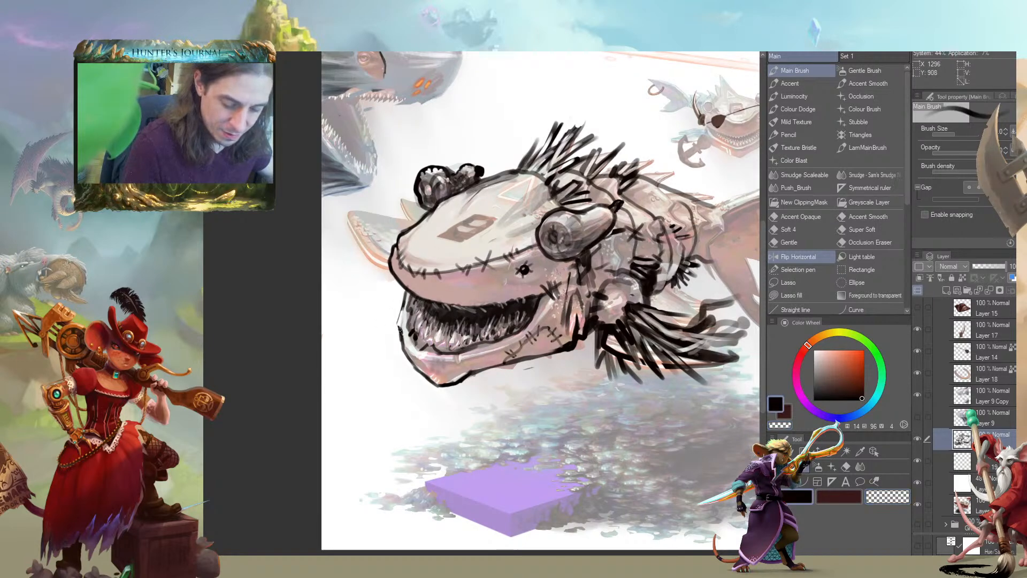
pyautogui.moveTo(287, 290)
pyautogui.mouseDown()
pyautogui.moveTo(207, 252)
pyautogui.moveTo(271, 246)
pyautogui.moveTo(284, 265)
pyautogui.mouseUp()
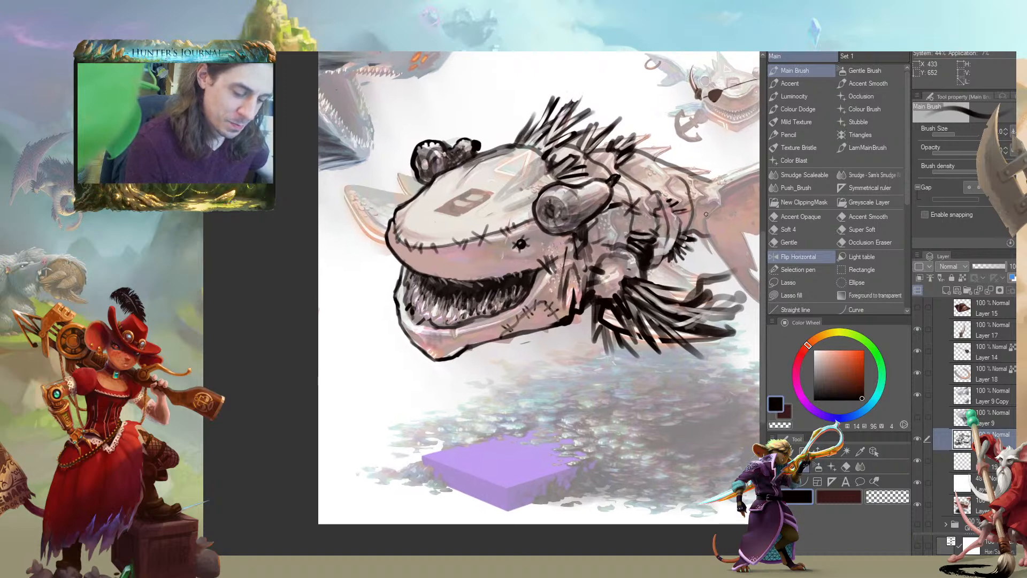
pyautogui.moveTo(570, 208); pyautogui.dragTo(457, 251)
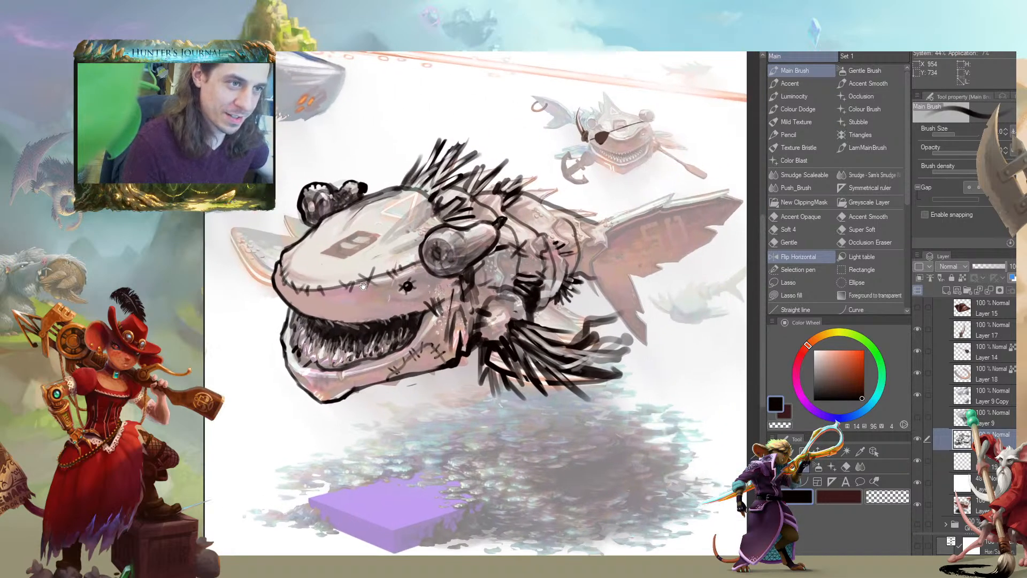
pyautogui.moveTo(379, 287); pyautogui.dragTo(354, 273)
pyautogui.moveTo(474, 252); pyautogui.dragTo(477, 284)
pyautogui.moveTo(278, 312)
pyautogui.mouseDown()
pyautogui.moveTo(205, 297)
pyautogui.moveTo(266, 303)
pyautogui.moveTo(274, 360)
pyautogui.mouseUp()
pyautogui.moveTo(502, 314); pyautogui.dragTo(491, 346)
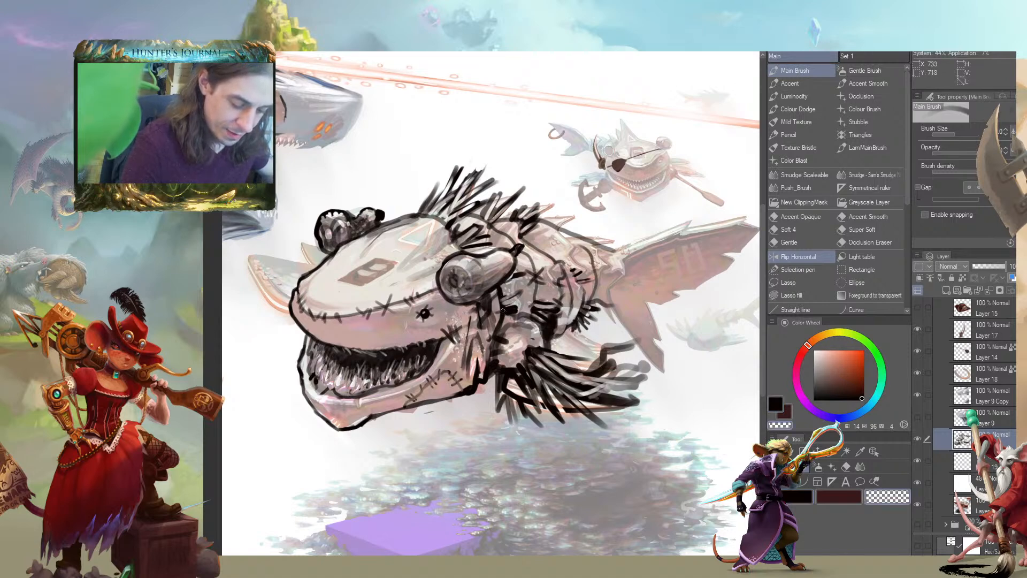
pyautogui.press('c')
pyautogui.moveTo(525, 308); pyautogui.dragTo(506, 316)
pyautogui.press('c')
pyautogui.press('c')
pyautogui.press('c')
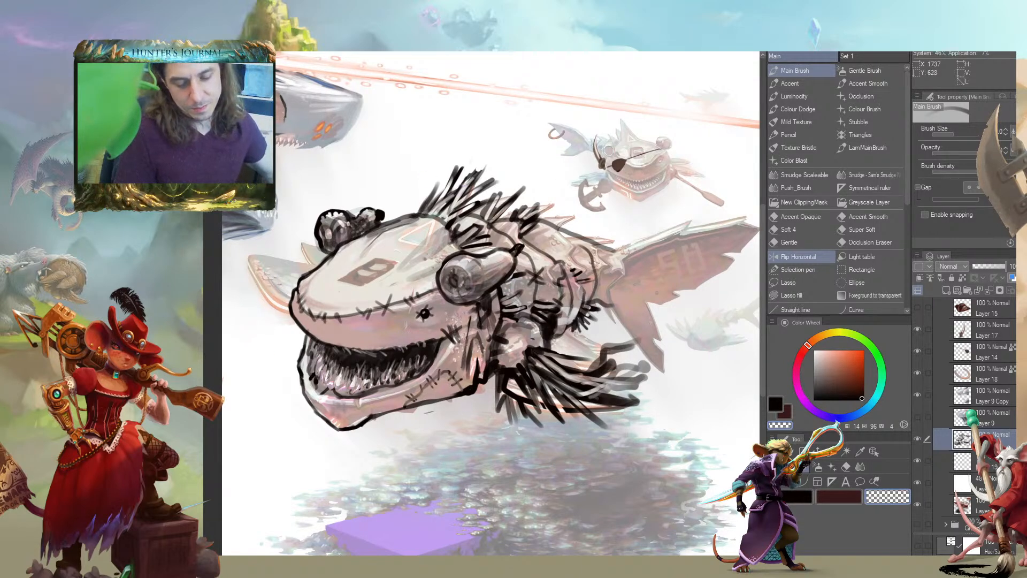
# Ink the outline of the creature's back in black toward the tail
pyautogui.moveTo(279, 320)
pyautogui.mouseDown()
pyautogui.moveTo(317, 296)
pyautogui.moveTo(262, 314)
pyautogui.moveTo(236, 310)
pyautogui.mouseUp()
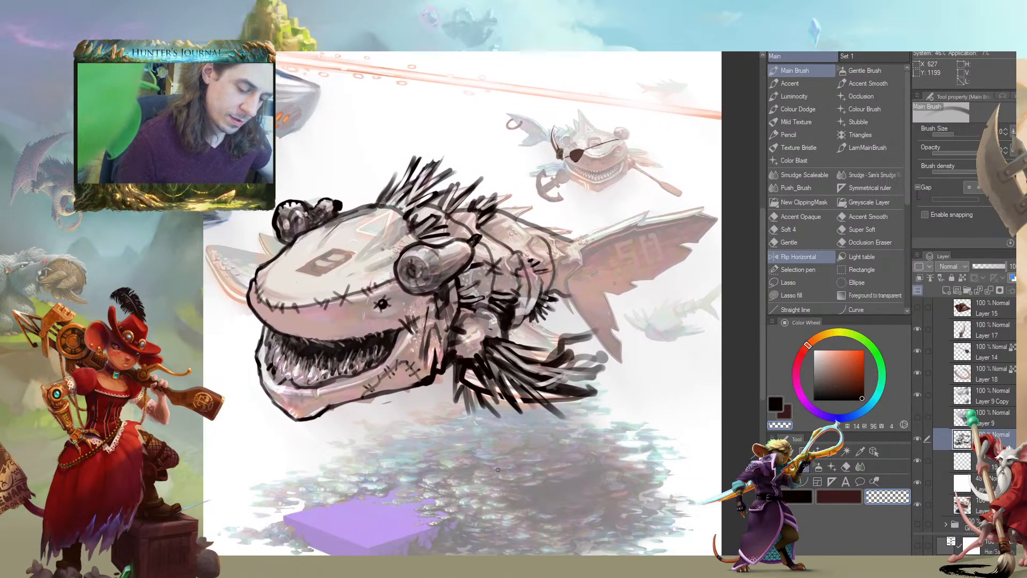
pyautogui.moveTo(497, 469); pyautogui.dragTo(582, 511)
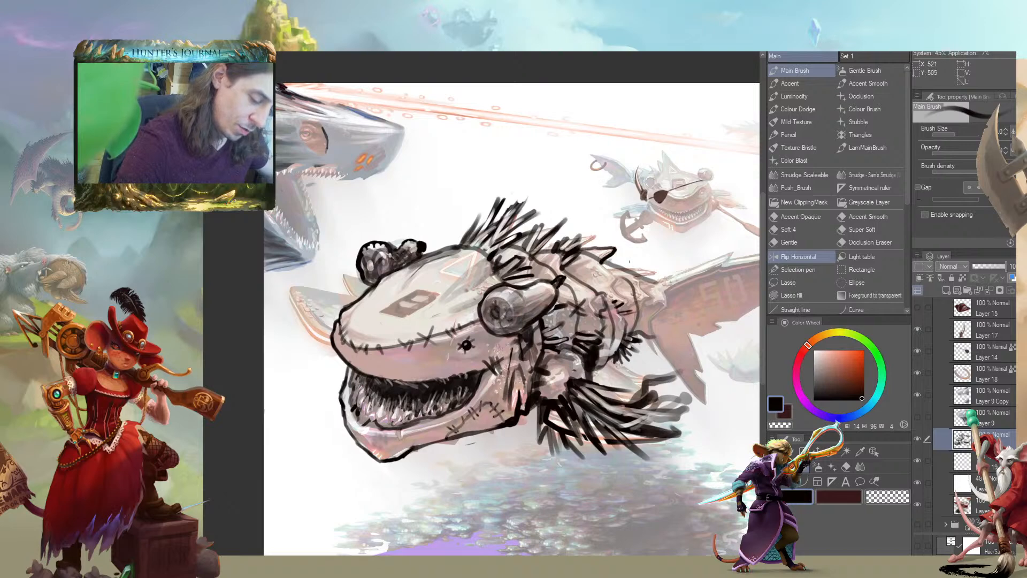
pyautogui.moveTo(633, 267)
pyautogui.mouseDown()
pyautogui.moveTo(638, 275)
pyautogui.moveTo(617, 251)
pyautogui.mouseUp()
pyautogui.moveTo(364, 220); pyautogui.dragTo(282, 222)
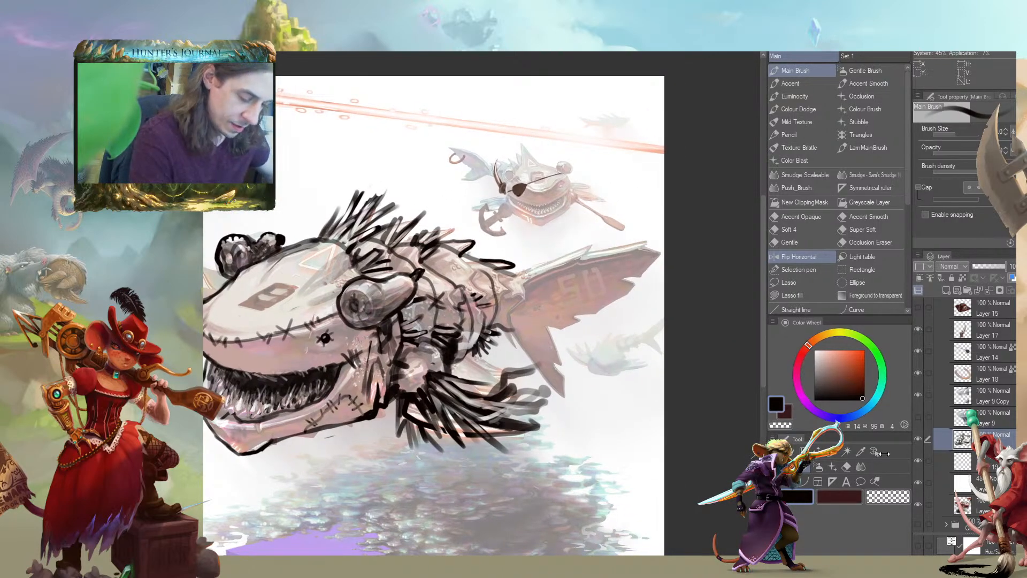
# Hide the white fade layer and toggle the stitched line layer to check it against the full-colour painting
pyautogui.moveTo(180, 339); pyautogui.dragTo(299, 310)
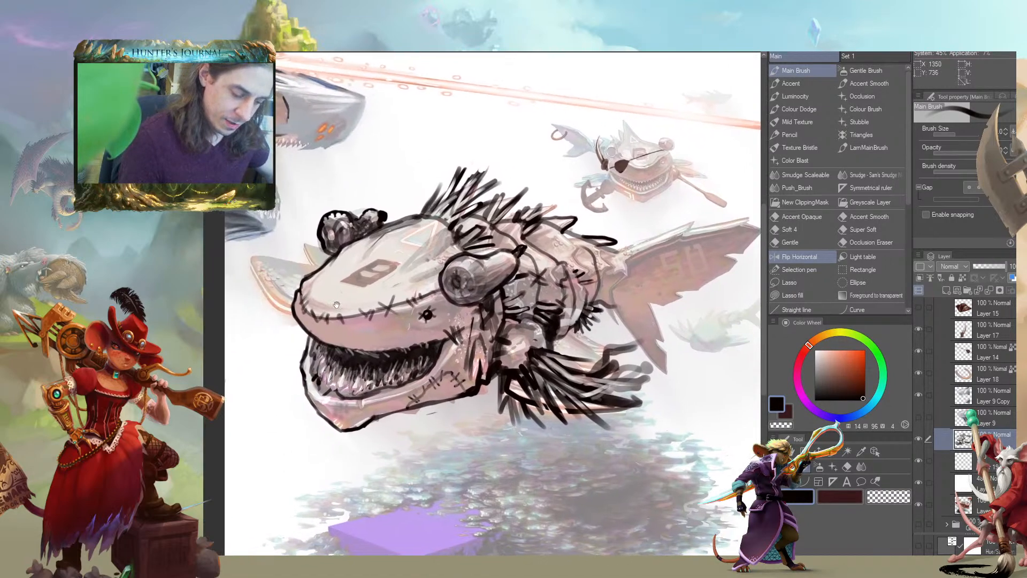
pyautogui.click(916, 483)
pyautogui.moveTo(225, 314); pyautogui.dragTo(298, 345)
pyautogui.moveTo(447, 396); pyautogui.dragTo(430, 405)
pyautogui.moveTo(284, 381)
pyautogui.mouseDown()
pyautogui.moveTo(311, 358)
pyautogui.moveTo(289, 344)
pyautogui.moveTo(294, 395)
pyautogui.mouseUp()
pyautogui.moveTo(367, 406); pyautogui.dragTo(396, 365)
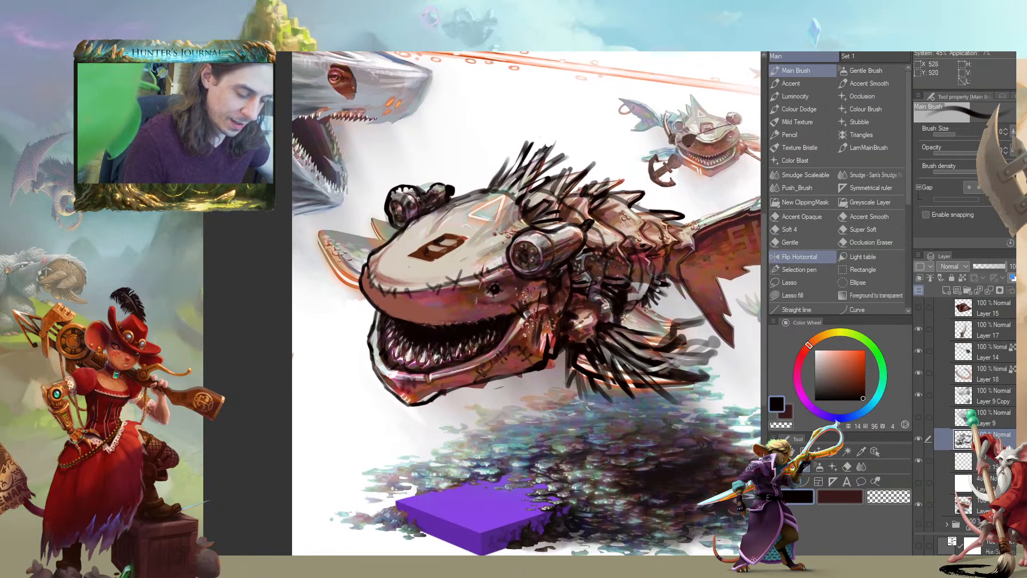
pyautogui.click(919, 440)
pyautogui.click(919, 441)
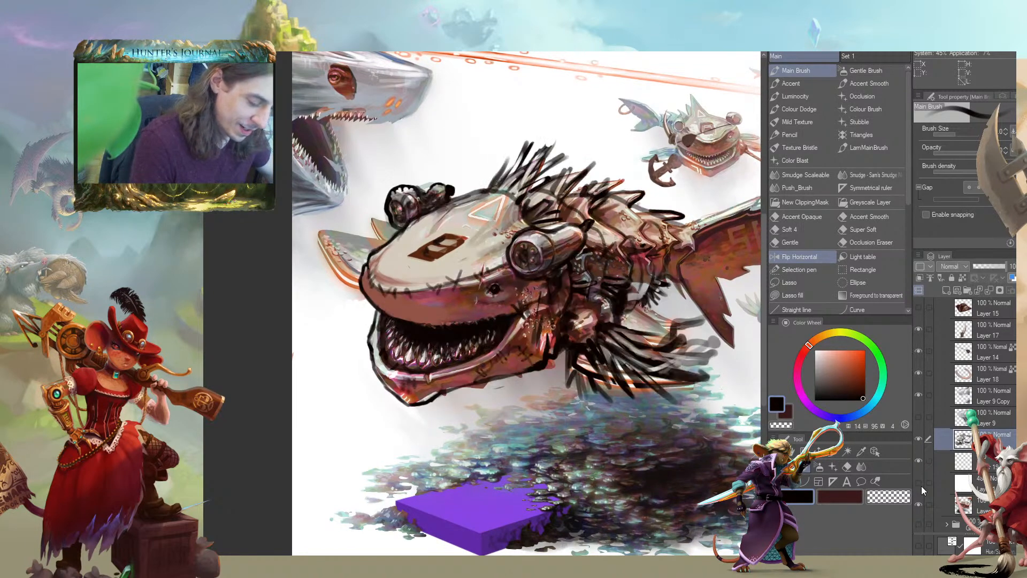
# Restore the white fade, hide the stitched line layer, and add an empty layer above it for a fresh sketch
pyautogui.click(920, 483)
pyautogui.click(920, 442)
pyautogui.click(920, 442)
pyautogui.click(919, 441)
pyautogui.click(942, 289)
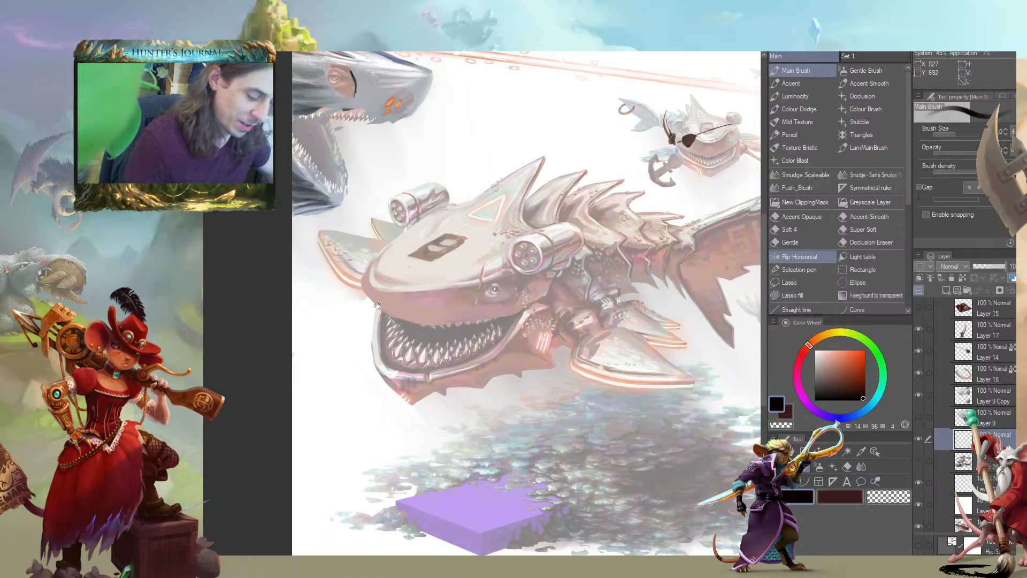
pyautogui.scroll(-2, 522, 287)
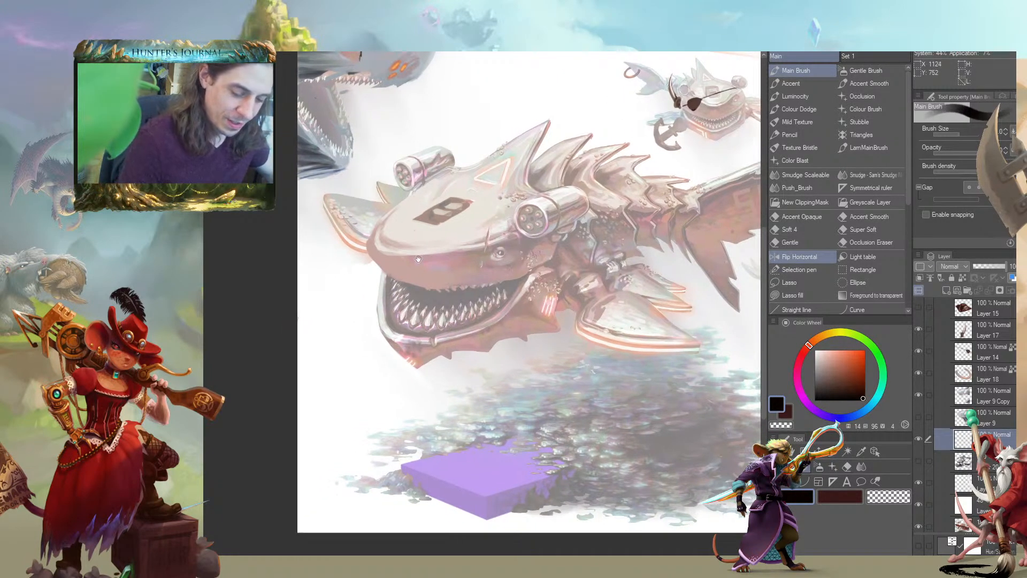
# Try a thick black outline looping around the creature's rear body, belly and head on the new layer
pyautogui.moveTo(434, 260); pyautogui.dragTo(424, 257)
pyautogui.moveTo(476, 350)
pyautogui.mouseDown()
pyautogui.moveTo(512, 320)
pyautogui.moveTo(544, 192)
pyautogui.moveTo(633, 175)
pyautogui.moveTo(690, 185)
pyautogui.moveTo(707, 207)
pyautogui.moveTo(693, 243)
pyautogui.moveTo(650, 272)
pyautogui.mouseUp()
pyautogui.moveTo(436, 353)
pyautogui.mouseDown()
pyautogui.moveTo(461, 370)
pyautogui.moveTo(565, 340)
pyautogui.mouseUp()
pyautogui.moveTo(432, 165); pyautogui.dragTo(418, 186)
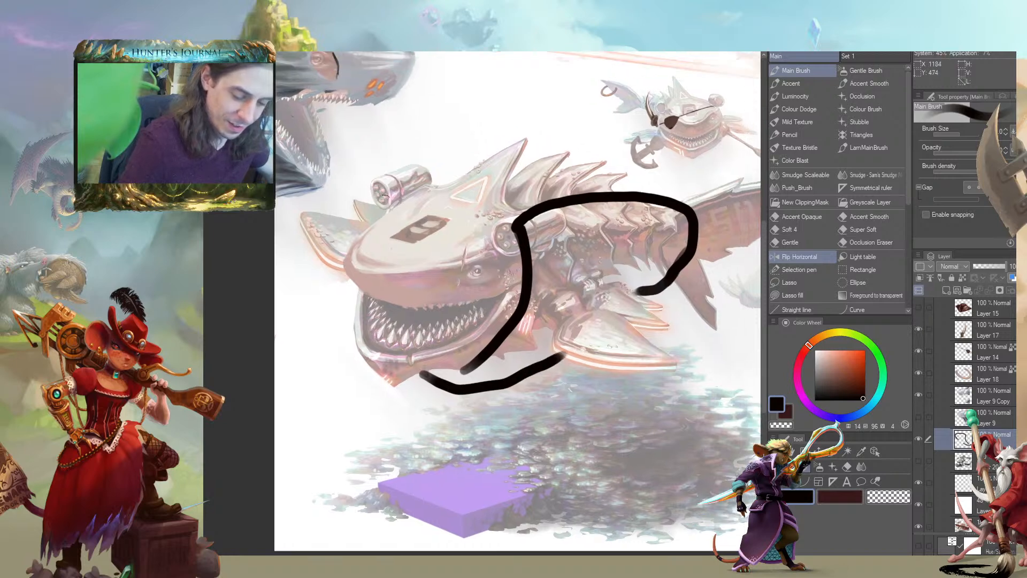
pyautogui.moveTo(364, 225)
pyautogui.mouseDown()
pyautogui.moveTo(380, 167)
pyautogui.moveTo(455, 143)
pyautogui.moveTo(488, 154)
pyautogui.moveTo(337, 209)
pyautogui.moveTo(348, 317)
pyautogui.mouseUp()
pyautogui.hotkey('ctrl', 'z')
pyautogui.moveTo(387, 234)
pyautogui.mouseDown()
pyautogui.moveTo(441, 204)
pyautogui.moveTo(484, 188)
pyautogui.moveTo(549, 190)
pyautogui.mouseUp()
pyautogui.moveTo(380, 235)
pyautogui.mouseDown()
pyautogui.moveTo(465, 170)
pyautogui.moveTo(518, 183)
pyautogui.moveTo(514, 174)
pyautogui.moveTo(541, 186)
pyautogui.mouseUp()
pyautogui.moveTo(540, 177); pyautogui.dragTo(571, 190)
pyautogui.moveTo(521, 198); pyautogui.dragTo(567, 199)
pyautogui.moveTo(568, 188); pyautogui.dragTo(604, 189)
pyautogui.moveTo(349, 183)
pyautogui.mouseDown()
pyautogui.moveTo(341, 152)
pyautogui.moveTo(390, 167)
pyautogui.mouseUp()
pyautogui.moveTo(446, 212); pyautogui.dragTo(437, 215)
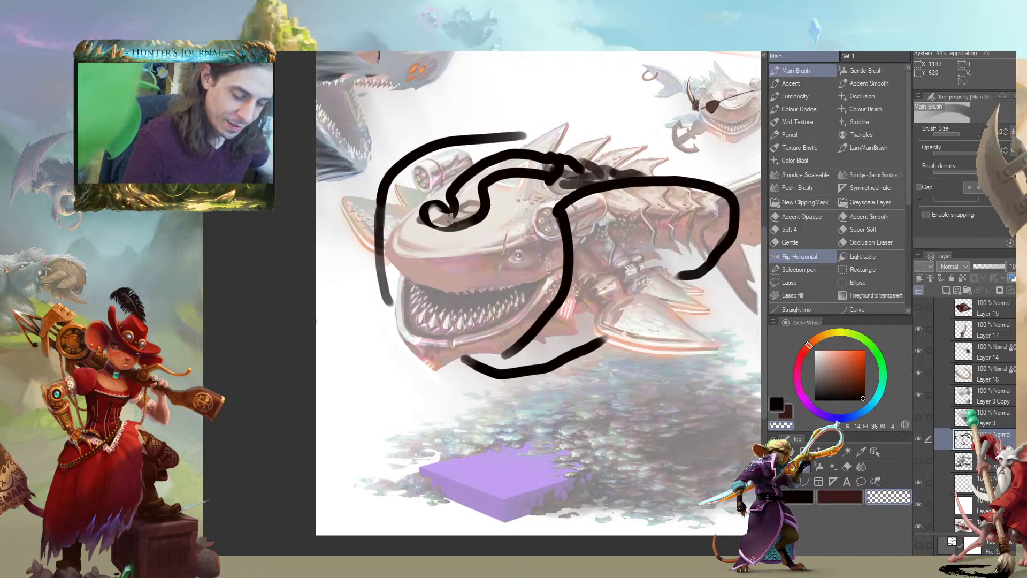
# Erase parts of the outline over the head, try more rough strokes around the creature, and clear the attempt
pyautogui.moveTo(459, 210)
pyautogui.mouseDown()
pyautogui.moveTo(434, 211)
pyautogui.moveTo(455, 188)
pyautogui.moveTo(424, 216)
pyautogui.mouseUp()
pyautogui.press('c')
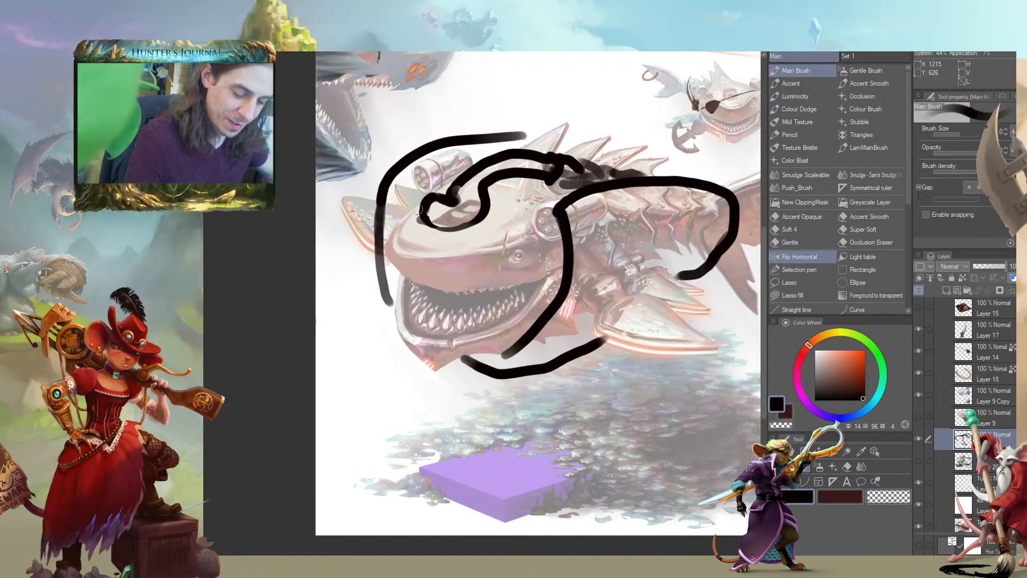
pyautogui.moveTo(358, 233); pyautogui.dragTo(353, 245)
pyautogui.moveTo(414, 220)
pyautogui.mouseDown()
pyautogui.moveTo(375, 271)
pyautogui.moveTo(387, 283)
pyautogui.moveTo(383, 314)
pyautogui.moveTo(380, 230)
pyautogui.moveTo(390, 196)
pyautogui.mouseUp()
pyautogui.moveTo(457, 370)
pyautogui.mouseDown()
pyautogui.moveTo(535, 364)
pyautogui.moveTo(583, 278)
pyautogui.moveTo(551, 363)
pyautogui.mouseUp()
pyautogui.moveTo(324, 227)
pyautogui.mouseDown()
pyautogui.moveTo(230, 236)
pyautogui.moveTo(203, 253)
pyautogui.mouseUp()
pyautogui.moveTo(201, 318); pyautogui.dragTo(258, 259)
pyautogui.moveTo(234, 296); pyautogui.dragTo(264, 297)
pyautogui.moveTo(268, 350); pyautogui.dragTo(259, 405)
pyautogui.moveTo(305, 393); pyautogui.dragTo(264, 378)
pyautogui.press('c')
pyautogui.moveTo(319, 245)
pyautogui.mouseDown()
pyautogui.moveTo(332, 172)
pyautogui.moveTo(367, 166)
pyautogui.moveTo(463, 213)
pyautogui.moveTo(454, 381)
pyautogui.moveTo(553, 230)
pyautogui.moveTo(611, 255)
pyautogui.moveTo(615, 293)
pyautogui.mouseUp()
pyautogui.press('c')
pyautogui.moveTo(334, 292); pyautogui.dragTo(354, 262)
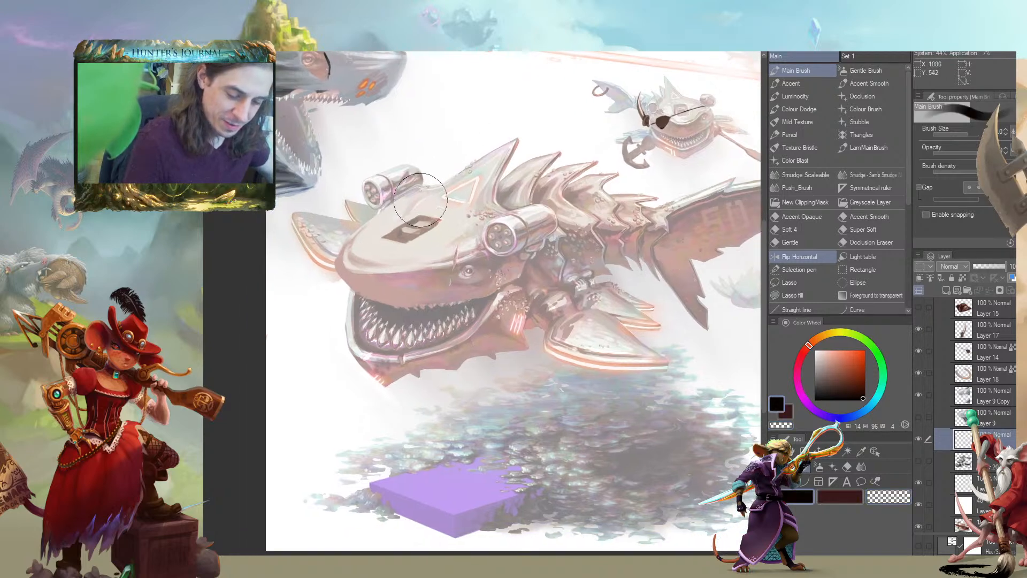
# Raise the white fade layer's opacity to pale the painting further, and select the empty layer directly above it
pyautogui.moveTo(412, 137); pyautogui.dragTo(411, 161)
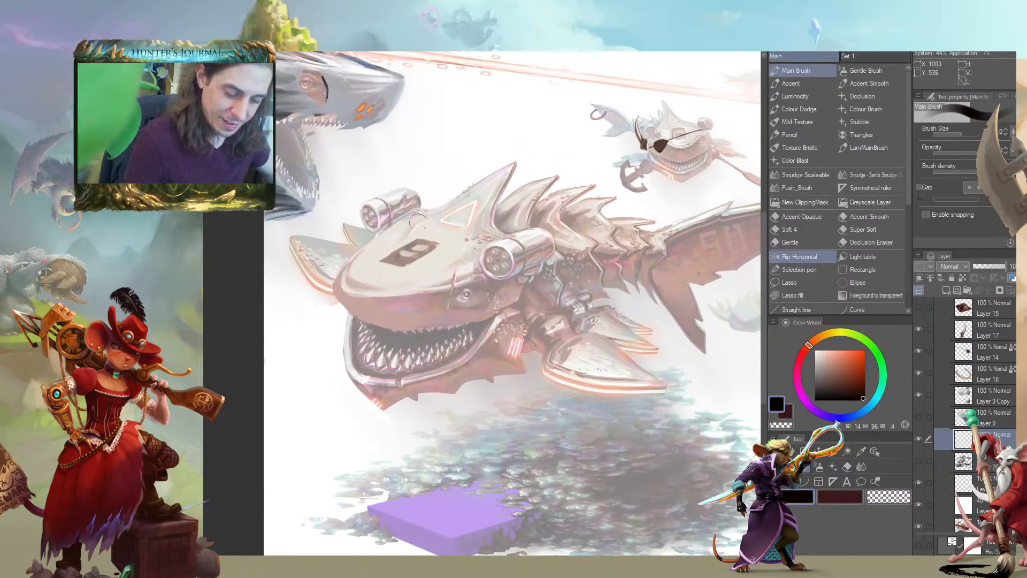
pyautogui.moveTo(352, 233); pyautogui.dragTo(383, 263)
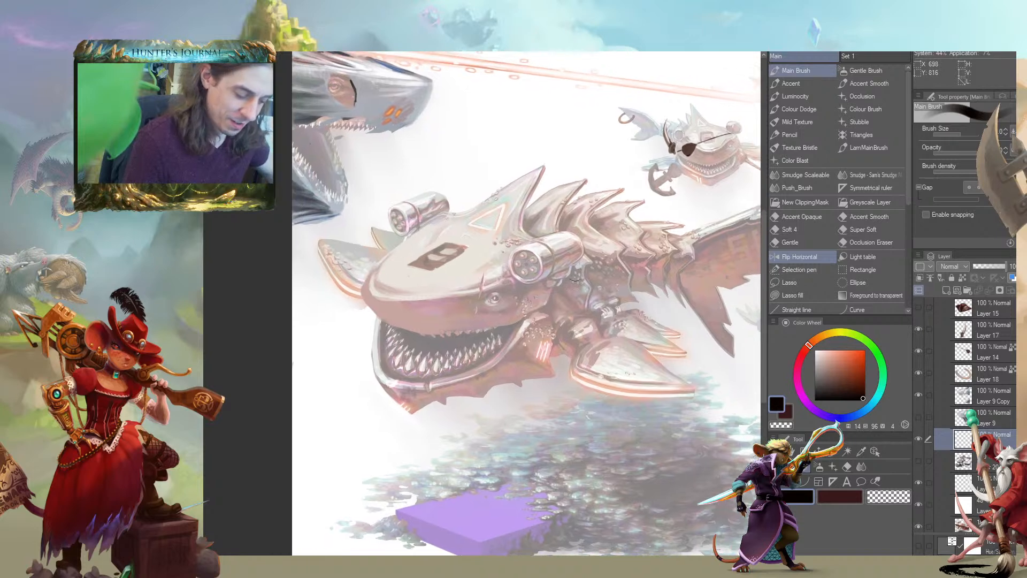
pyautogui.click(935, 504)
pyautogui.click(992, 267)
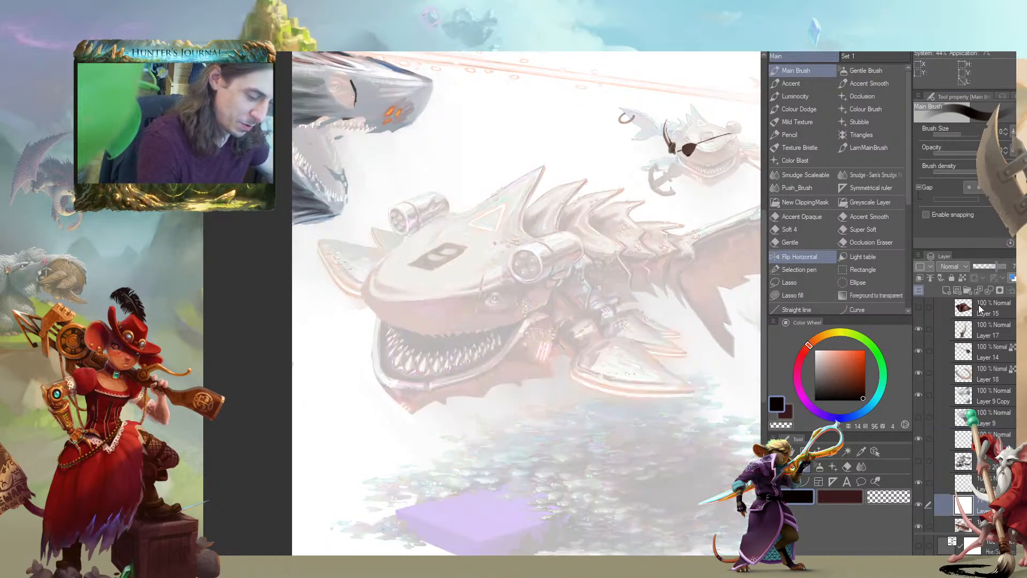
pyautogui.click(945, 490)
pyautogui.moveTo(485, 321); pyautogui.dragTo(470, 331)
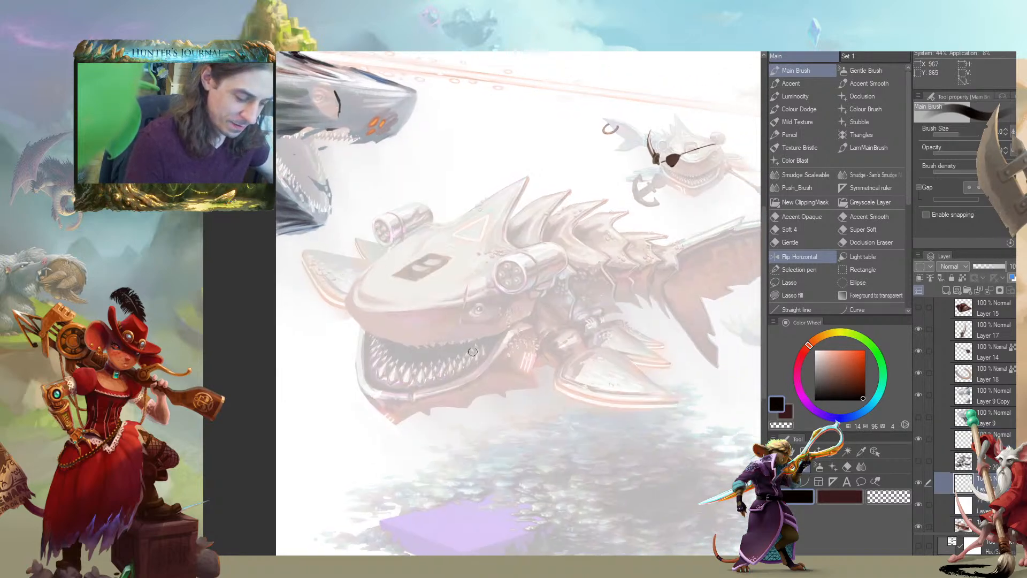
# Draw a gaping shark mouth with jagged teeth behind the creature's face and a rounded black outline around its body
pyautogui.moveTo(480, 400)
pyautogui.mouseDown()
pyautogui.moveTo(530, 319)
pyautogui.moveTo(503, 281)
pyautogui.moveTo(472, 264)
pyautogui.moveTo(385, 249)
pyautogui.moveTo(370, 261)
pyautogui.moveTo(422, 240)
pyautogui.mouseUp()
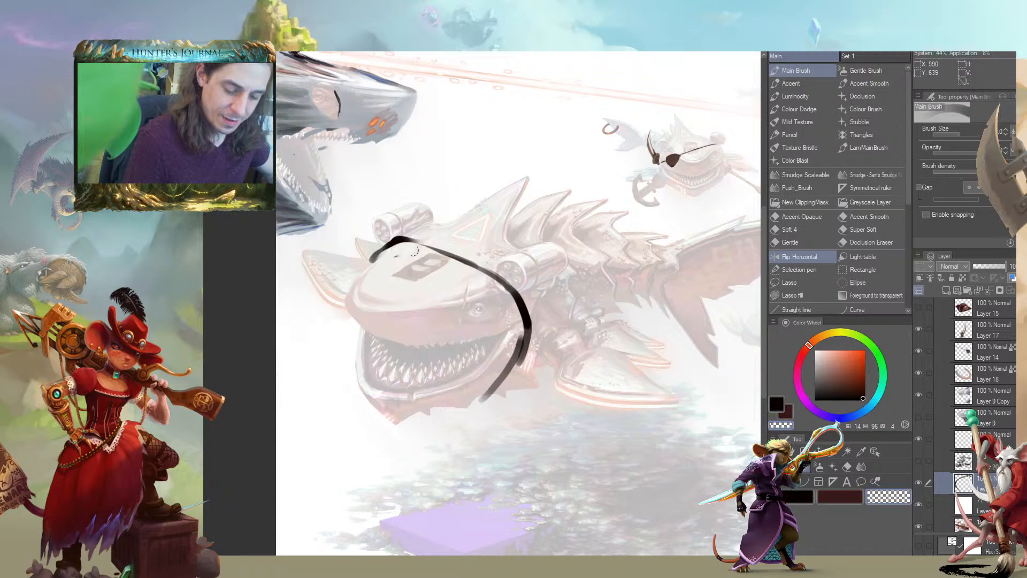
pyautogui.moveTo(492, 285); pyautogui.dragTo(421, 250)
pyautogui.press('c')
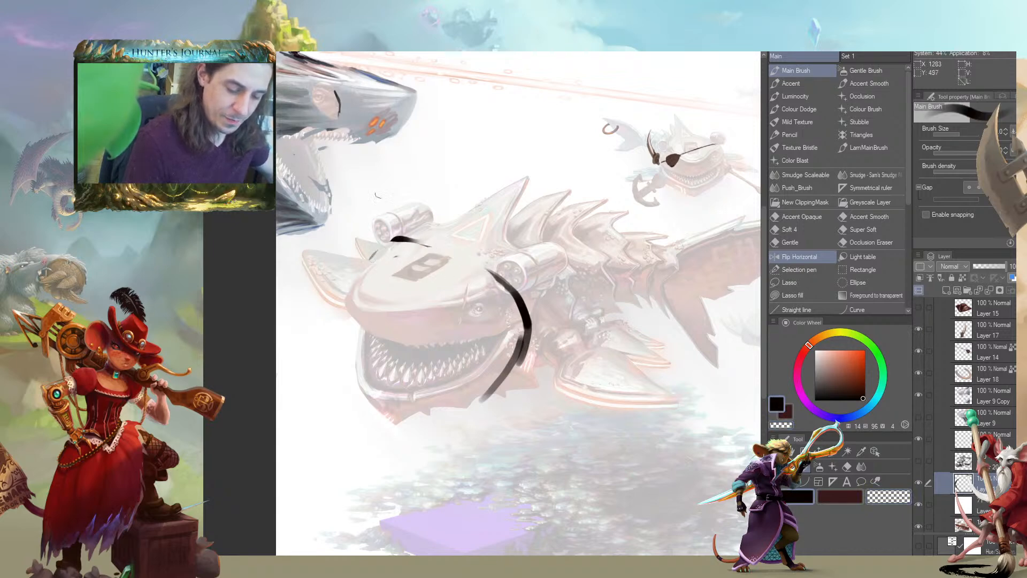
pyautogui.moveTo(514, 289)
pyautogui.mouseDown()
pyautogui.moveTo(423, 239)
pyautogui.moveTo(386, 246)
pyautogui.moveTo(423, 251)
pyautogui.moveTo(416, 271)
pyautogui.moveTo(464, 262)
pyautogui.moveTo(458, 287)
pyautogui.moveTo(499, 283)
pyautogui.moveTo(495, 307)
pyautogui.moveTo(509, 304)
pyautogui.moveTo(521, 318)
pyautogui.moveTo(501, 371)
pyautogui.moveTo(485, 370)
pyautogui.moveTo(485, 389)
pyautogui.moveTo(446, 410)
pyautogui.moveTo(565, 370)
pyautogui.mouseUp()
pyautogui.moveTo(377, 237)
pyautogui.mouseDown()
pyautogui.moveTo(363, 261)
pyautogui.moveTo(386, 215)
pyautogui.moveTo(468, 174)
pyautogui.moveTo(572, 174)
pyautogui.moveTo(609, 193)
pyautogui.moveTo(657, 236)
pyautogui.moveTo(646, 297)
pyautogui.moveTo(568, 367)
pyautogui.mouseUp()
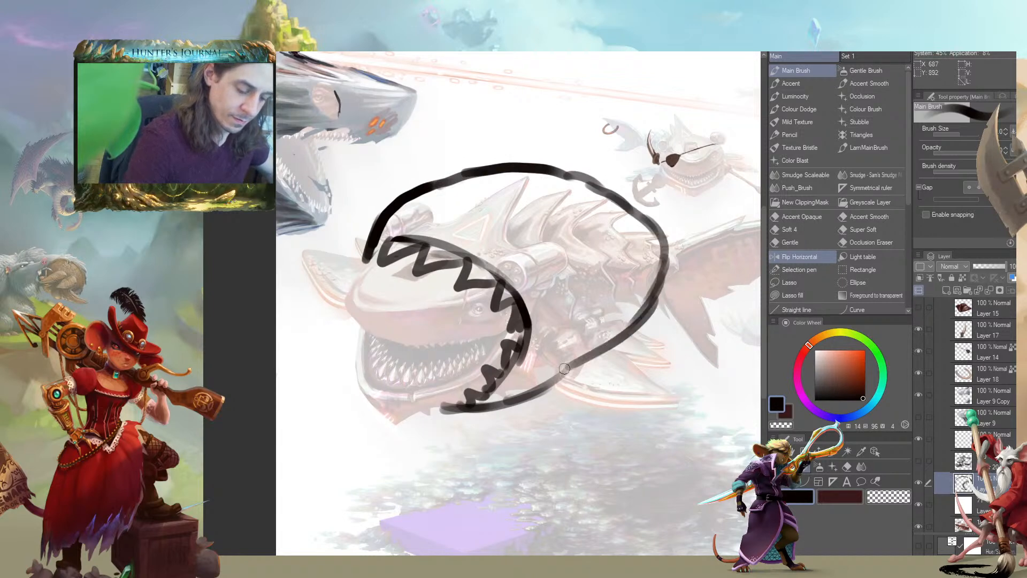
# Add a pointed dorsal fin and a black oval eye to the shark outline
pyautogui.moveTo(527, 159)
pyautogui.mouseDown()
pyautogui.moveTo(587, 124)
pyautogui.moveTo(579, 177)
pyautogui.moveTo(584, 121)
pyautogui.moveTo(532, 153)
pyautogui.moveTo(561, 171)
pyautogui.moveTo(584, 122)
pyautogui.mouseUp()
pyautogui.press('c')
pyautogui.press('c')
pyautogui.moveTo(580, 182); pyautogui.dragTo(516, 183)
pyautogui.moveTo(555, 248); pyautogui.dragTo(541, 238)
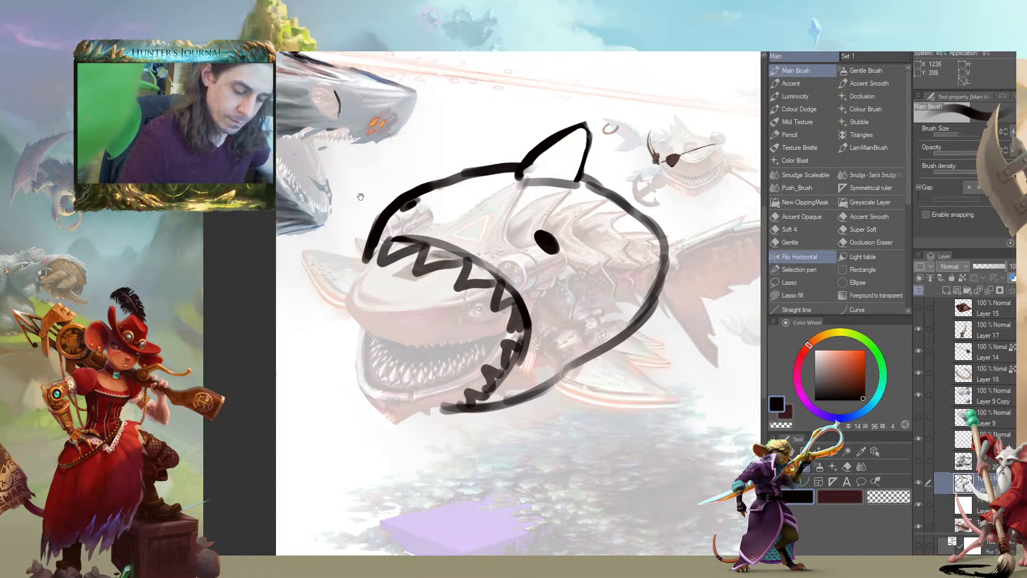
pyautogui.moveTo(377, 189); pyautogui.dragTo(372, 162)
# Erase the shark's underside line below the toothed mouth and redraw it with a rounder curve
pyautogui.press('c')
pyautogui.moveTo(497, 368)
pyautogui.mouseDown()
pyautogui.moveTo(450, 386)
pyautogui.moveTo(548, 354)
pyautogui.mouseUp()
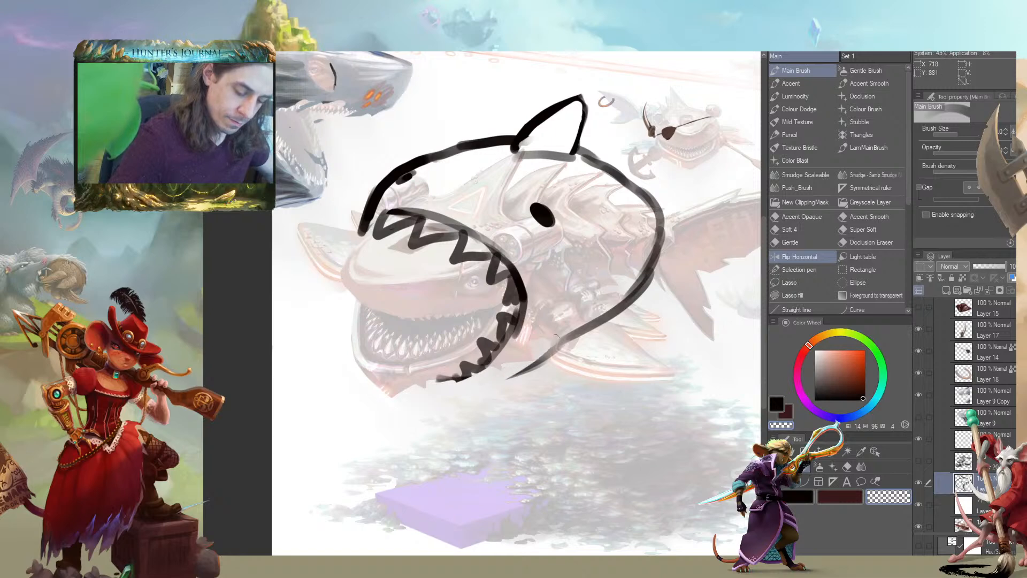
pyautogui.press('c')
pyautogui.moveTo(424, 383)
pyautogui.mouseDown()
pyautogui.moveTo(485, 389)
pyautogui.moveTo(513, 380)
pyautogui.mouseUp()
pyautogui.moveTo(449, 384)
pyautogui.mouseDown()
pyautogui.moveTo(458, 392)
pyautogui.moveTo(557, 333)
pyautogui.mouseUp()
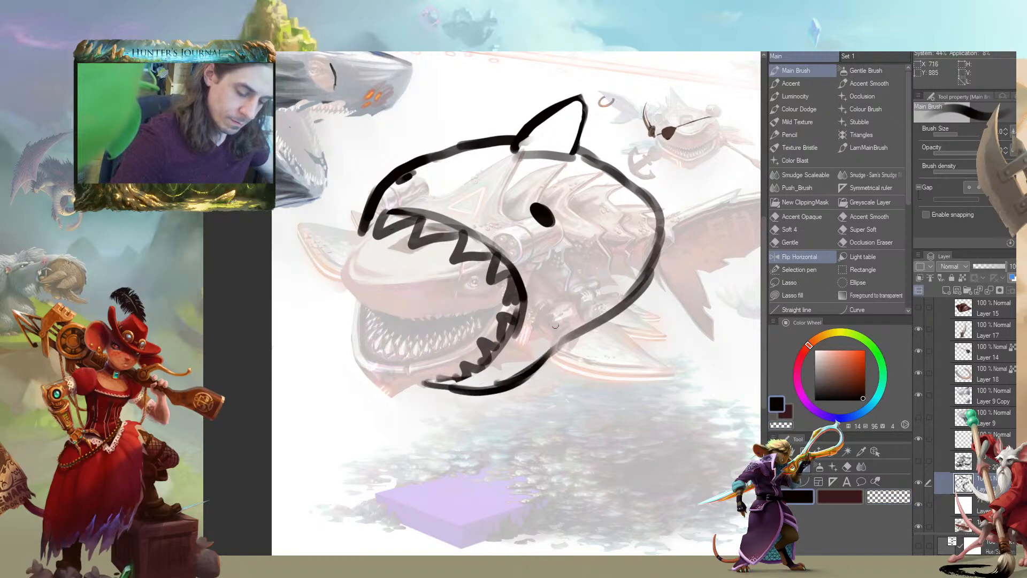
pyautogui.moveTo(502, 389); pyautogui.dragTo(557, 366)
# Erase the belly line across the creature's side fin and draw a notched opening around the fin's base
pyautogui.press('c')
pyautogui.moveTo(500, 380)
pyautogui.mouseDown()
pyautogui.moveTo(551, 359)
pyautogui.moveTo(566, 338)
pyautogui.mouseUp()
pyautogui.moveTo(524, 368); pyautogui.dragTo(608, 315)
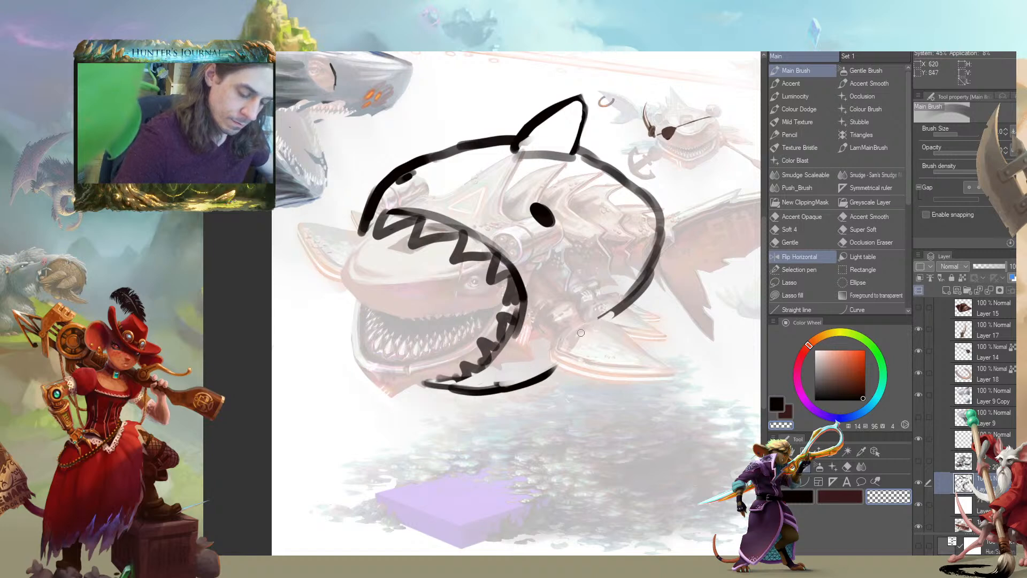
pyautogui.press('c')
pyautogui.moveTo(513, 384); pyautogui.dragTo(561, 361)
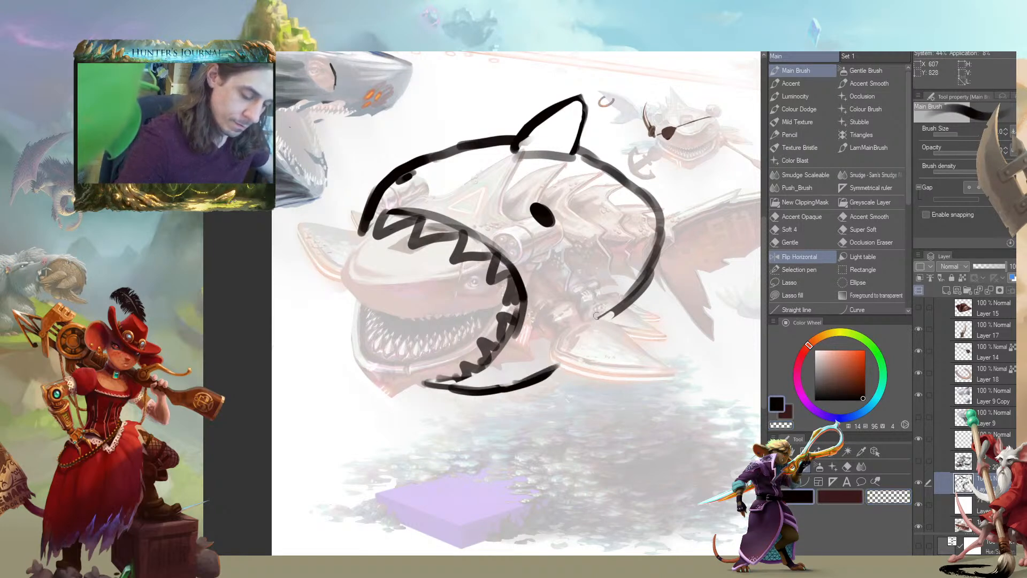
pyautogui.moveTo(595, 314); pyautogui.dragTo(571, 314)
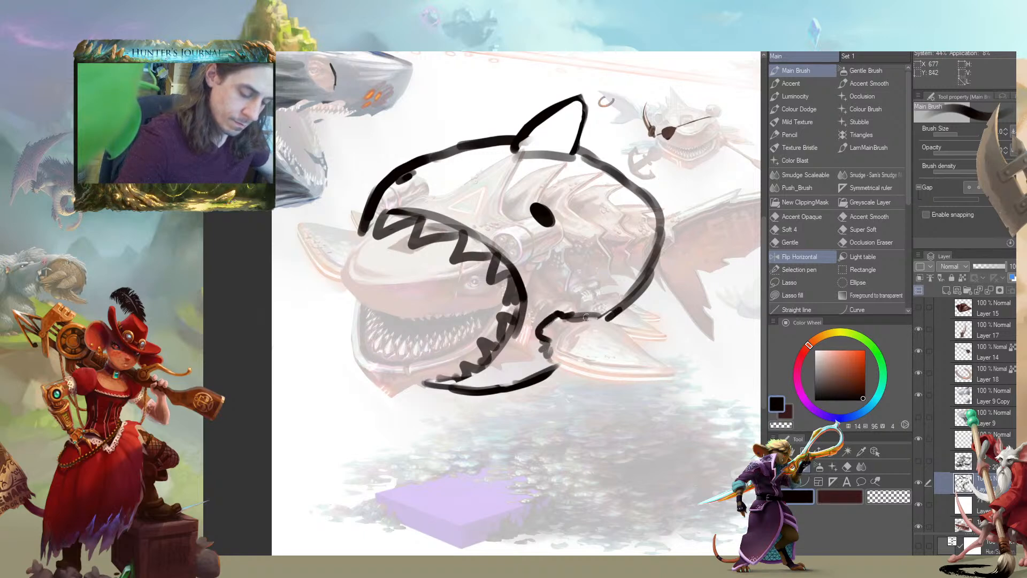
# Rework the shark's far eye into a solid black oval bulging over the snout outline
pyautogui.moveTo(310, 234); pyautogui.dragTo(252, 236)
pyautogui.moveTo(249, 279); pyautogui.dragTo(339, 299)
pyautogui.moveTo(404, 249)
pyautogui.mouseDown()
pyautogui.moveTo(389, 267)
pyautogui.moveTo(396, 227)
pyautogui.moveTo(454, 179)
pyautogui.moveTo(419, 197)
pyautogui.mouseUp()
pyautogui.press('c')
pyautogui.press('c')
pyautogui.moveTo(484, 165)
pyautogui.mouseDown()
pyautogui.moveTo(439, 186)
pyautogui.moveTo(462, 169)
pyautogui.moveTo(469, 121)
pyautogui.mouseUp()
# Hide the white fade layer and add a new layer beneath the shark outline
pyautogui.click(930, 513)
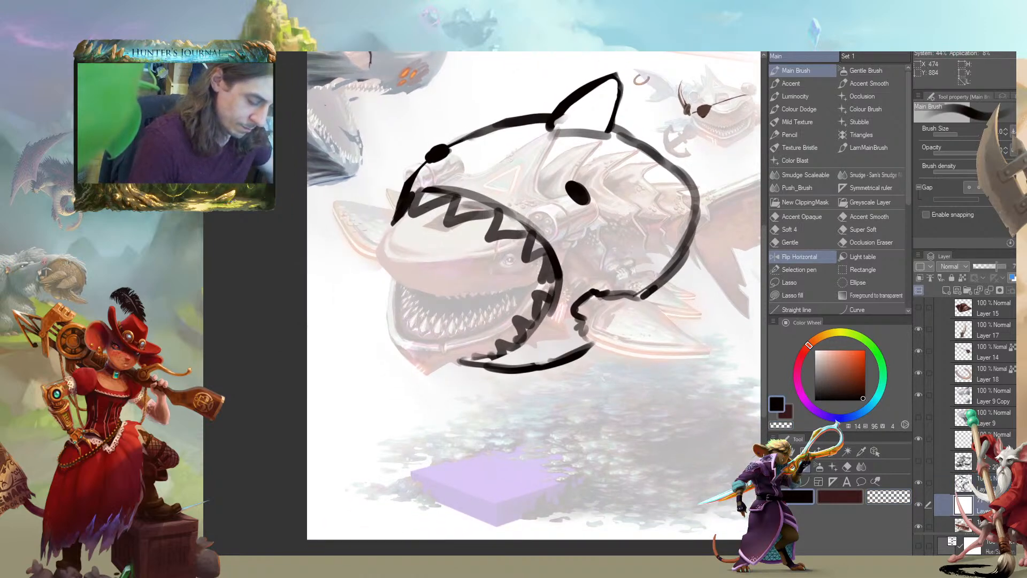
pyautogui.click(918, 505)
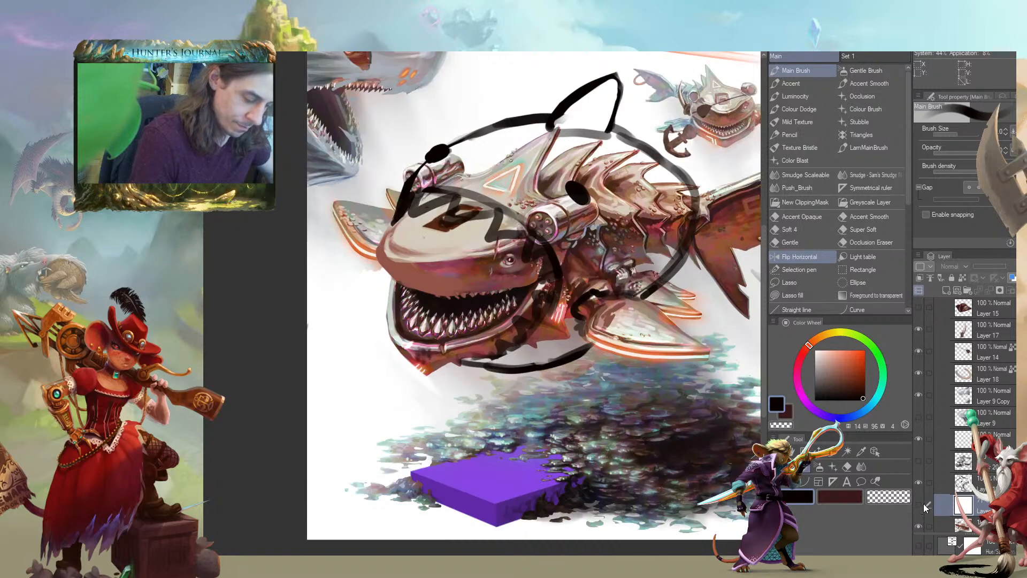
pyautogui.click(947, 290)
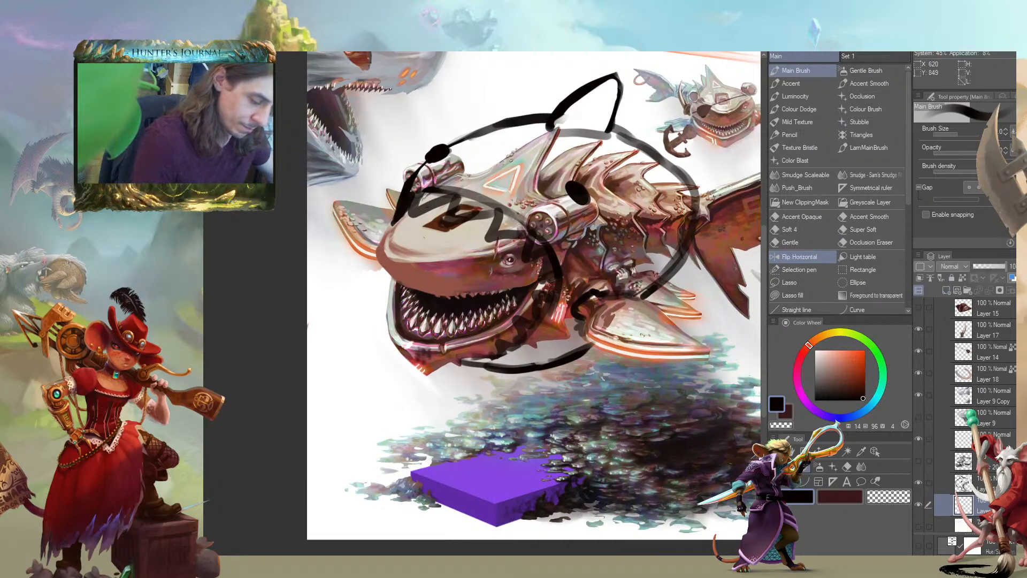
# Pick a grey-blue with hue 199, saturation 31 and value 73, and fill the shark's body and dorsal fin
pyautogui.keyDown('alt'); pyautogui.click(594, 110); pyautogui.keyUp('alt')
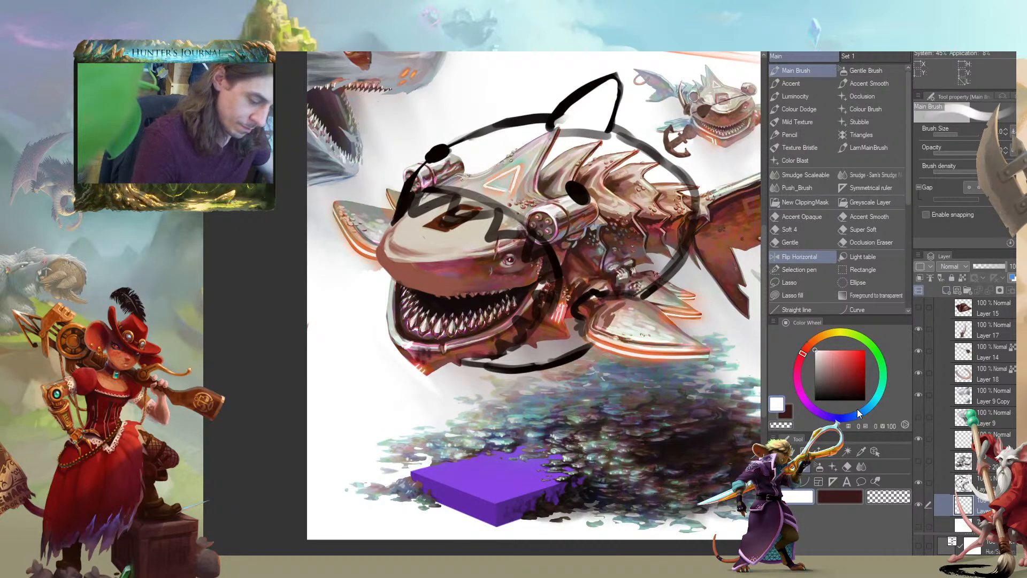
pyautogui.click(862, 407)
pyautogui.click(830, 364)
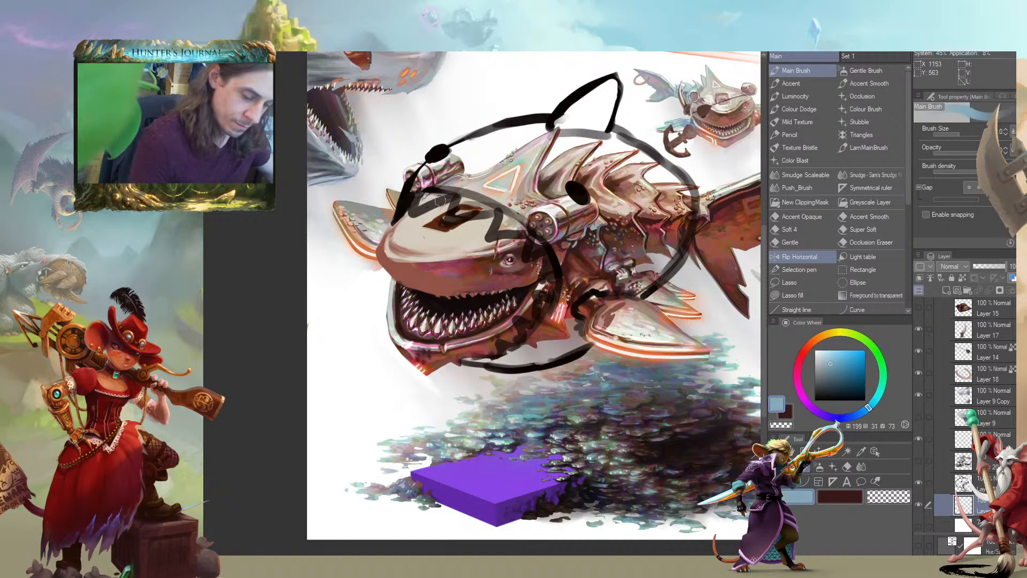
pyautogui.moveTo(423, 171)
pyautogui.mouseDown()
pyautogui.moveTo(460, 176)
pyautogui.moveTo(503, 203)
pyautogui.moveTo(575, 273)
pyautogui.moveTo(513, 358)
pyautogui.moveTo(471, 364)
pyautogui.moveTo(588, 335)
pyautogui.moveTo(620, 273)
pyautogui.moveTo(664, 252)
pyautogui.moveTo(685, 192)
pyautogui.moveTo(594, 160)
pyautogui.moveTo(560, 231)
pyautogui.moveTo(503, 171)
pyautogui.moveTo(444, 161)
pyautogui.moveTo(481, 144)
pyautogui.moveTo(514, 152)
pyautogui.moveTo(586, 115)
pyautogui.moveTo(602, 88)
pyautogui.moveTo(614, 174)
pyautogui.moveTo(671, 165)
pyautogui.moveTo(548, 200)
pyautogui.moveTo(573, 219)
pyautogui.moveTo(531, 233)
pyautogui.mouseUp()
pyautogui.moveTo(249, 381); pyautogui.dragTo(297, 382)
pyautogui.press('c')
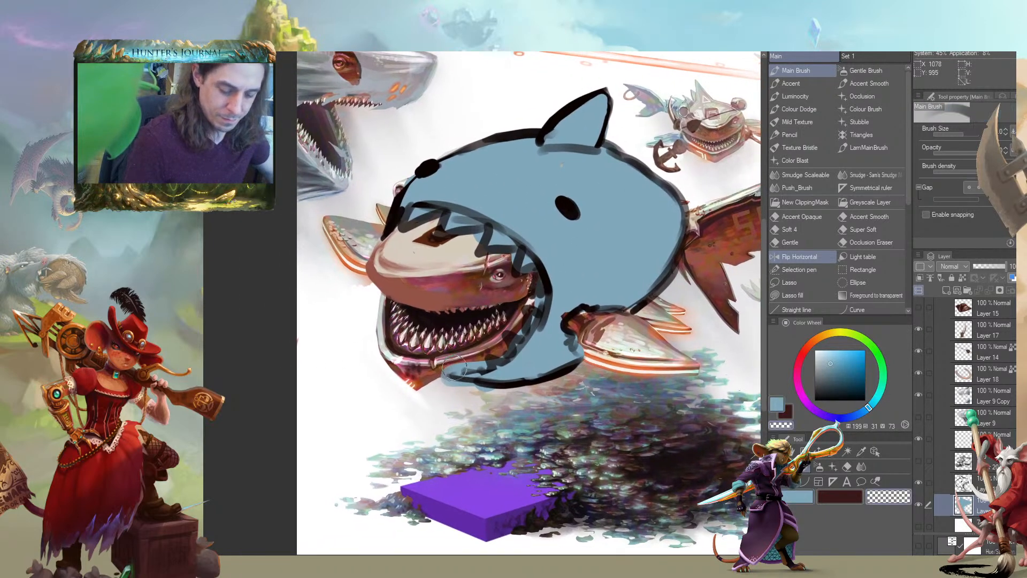
# Trim the blue fill along the toothed mouth and lower jaw so it stays inside the shark outline
pyautogui.moveTo(443, 386); pyautogui.dragTo(486, 383)
pyautogui.moveTo(524, 300)
pyautogui.mouseDown()
pyautogui.moveTo(456, 297)
pyautogui.moveTo(462, 313)
pyautogui.mouseUp()
pyautogui.press('c')
pyautogui.press('c')
pyautogui.moveTo(462, 271)
pyautogui.mouseDown()
pyautogui.moveTo(435, 344)
pyautogui.moveTo(415, 355)
pyautogui.moveTo(462, 327)
pyautogui.mouseUp()
pyautogui.press('c')
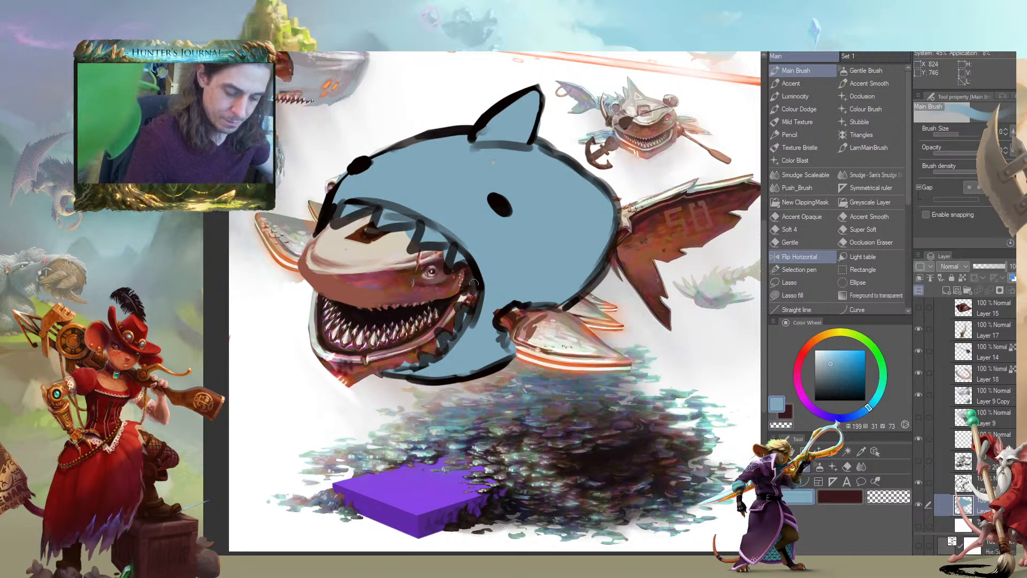
# Erase the blue fill and black outline covering the base of the creature's rear side fin
pyautogui.press('c')
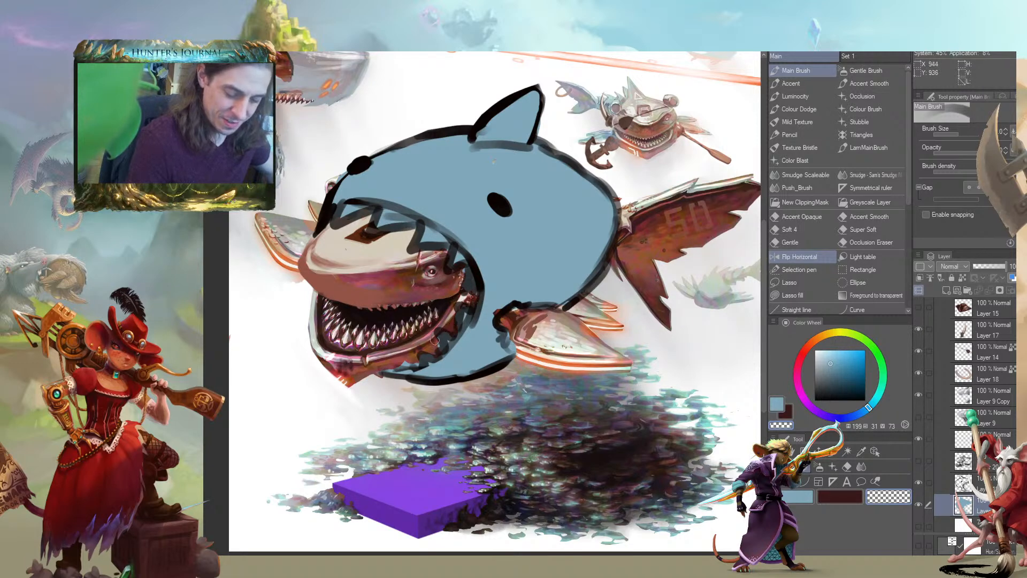
pyautogui.moveTo(289, 334)
pyautogui.mouseDown()
pyautogui.moveTo(268, 300)
pyautogui.moveTo(293, 319)
pyautogui.moveTo(271, 321)
pyautogui.moveTo(341, 358)
pyautogui.moveTo(220, 381)
pyautogui.mouseUp()
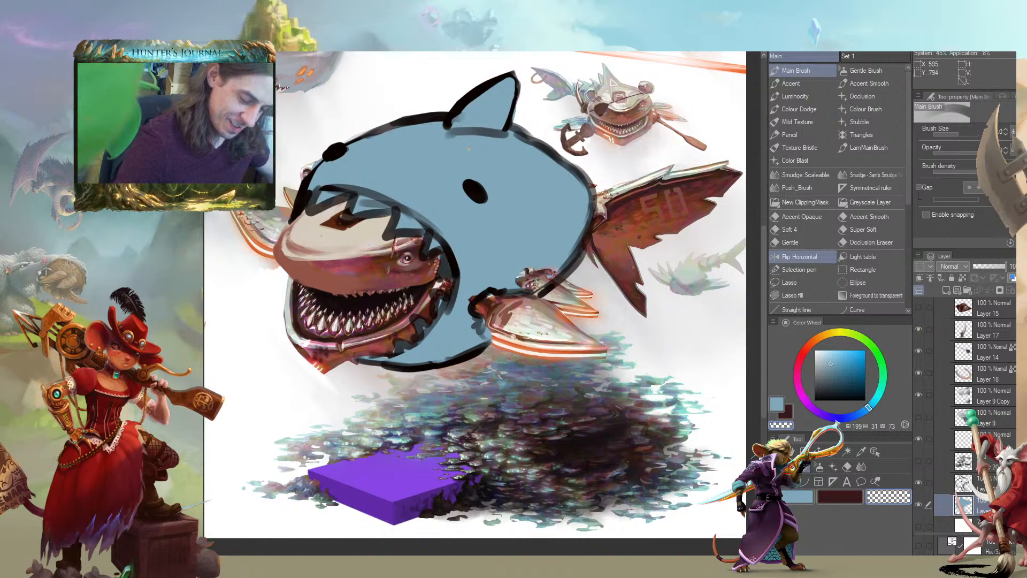
pyautogui.moveTo(527, 275); pyautogui.dragTo(516, 287)
pyautogui.press('c')
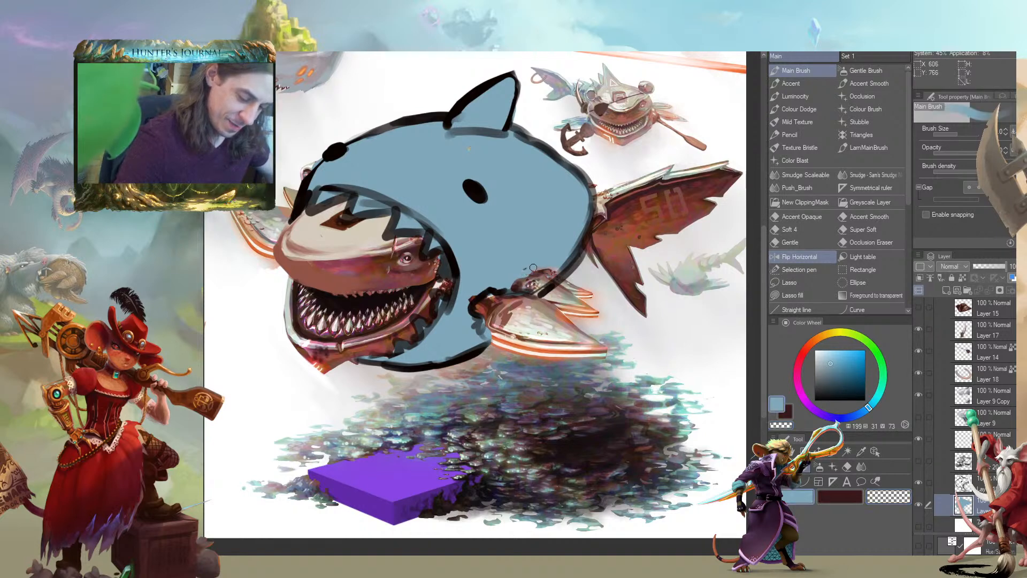
pyautogui.moveTo(563, 274); pyautogui.dragTo(504, 259)
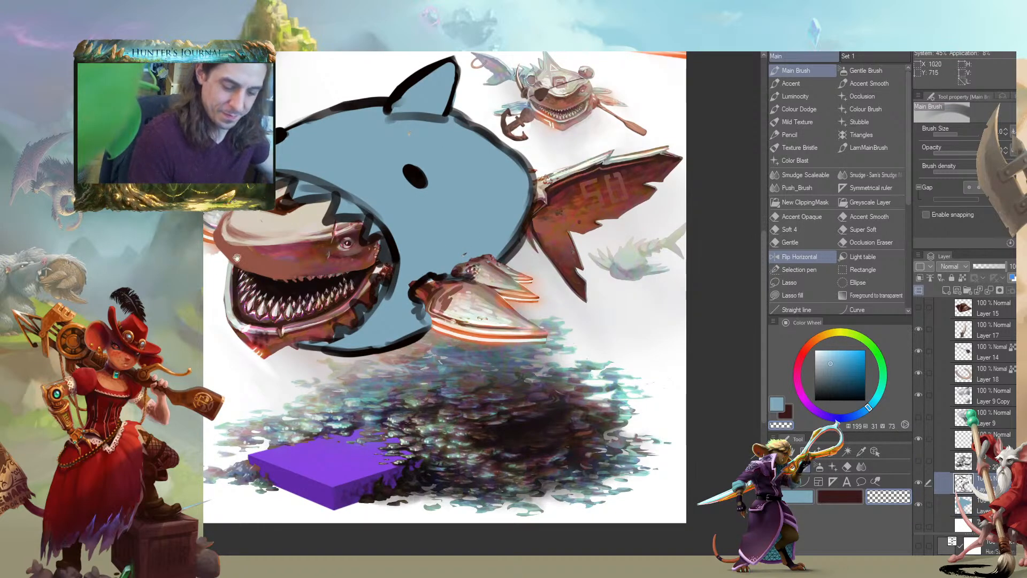
# Select the blue fill layer, pick a pale cyan with hue 182, saturation 25 and value 86, and brighten the shark's lower jaw
pyautogui.moveTo(259, 250); pyautogui.dragTo(337, 248)
pyautogui.moveTo(298, 440); pyautogui.dragTo(321, 420)
pyautogui.moveTo(306, 380); pyautogui.dragTo(324, 402)
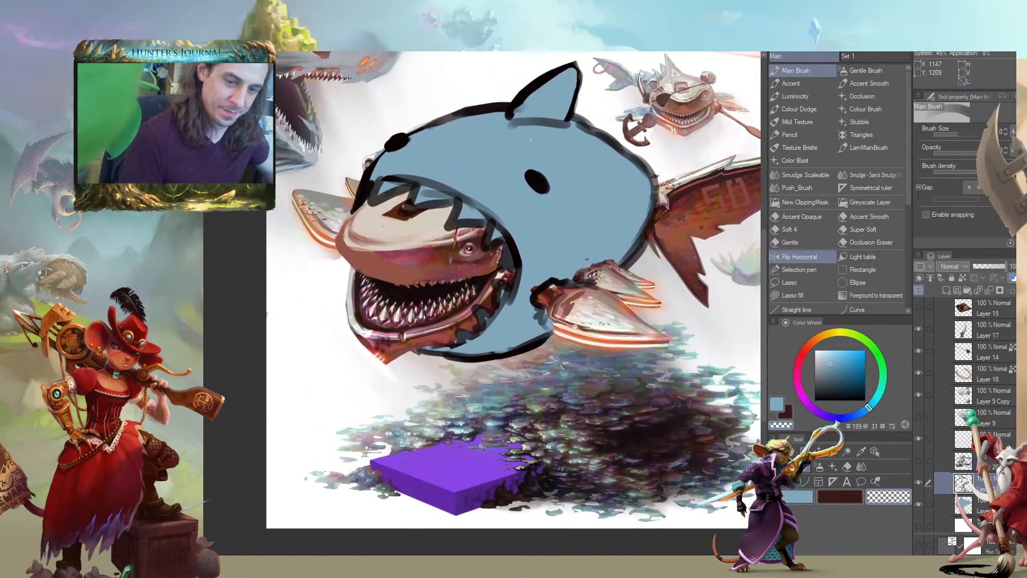
pyautogui.click(944, 502)
pyautogui.moveTo(470, 324); pyautogui.dragTo(444, 327)
pyautogui.press('c')
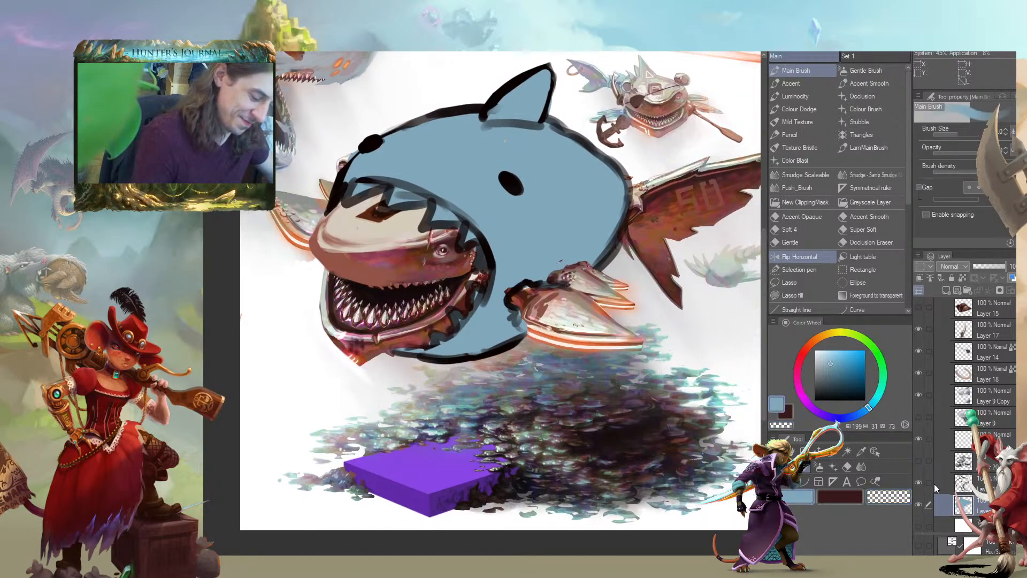
pyautogui.moveTo(869, 408); pyautogui.dragTo(877, 398)
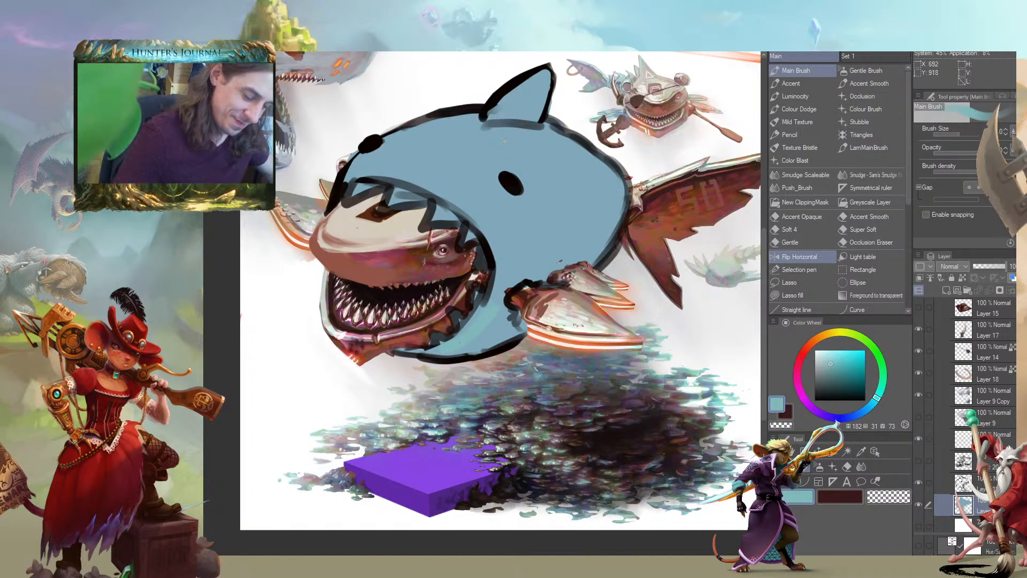
pyautogui.click(827, 357)
pyautogui.moveTo(489, 313)
pyautogui.mouseDown()
pyautogui.moveTo(448, 348)
pyautogui.moveTo(518, 326)
pyautogui.mouseUp()
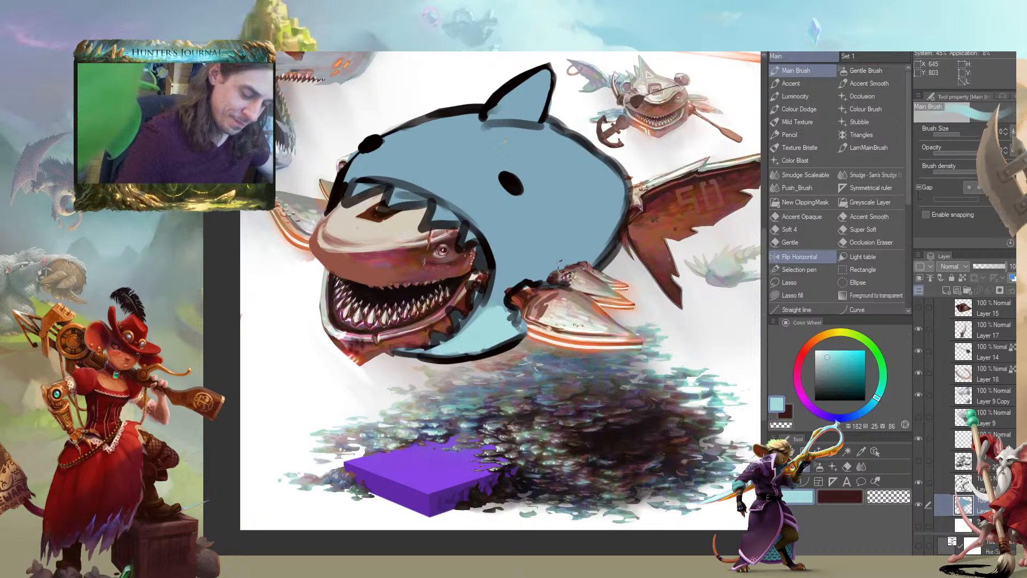
# Paint pale cyan along the shark's rear belly edge, around its eye and as small patches above the side fin
pyautogui.moveTo(595, 248)
pyautogui.mouseDown()
pyautogui.moveTo(600, 235)
pyautogui.moveTo(598, 257)
pyautogui.mouseUp()
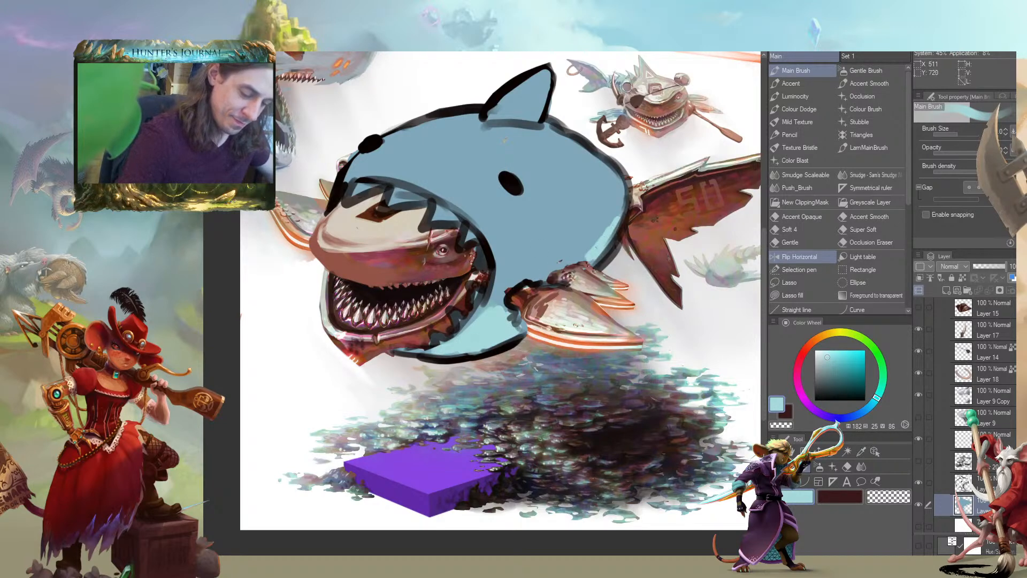
pyautogui.moveTo(286, 285)
pyautogui.mouseDown()
pyautogui.moveTo(243, 299)
pyautogui.moveTo(315, 344)
pyautogui.mouseUp()
pyautogui.moveTo(465, 267)
pyautogui.mouseDown()
pyautogui.moveTo(436, 257)
pyautogui.moveTo(383, 249)
pyautogui.mouseUp()
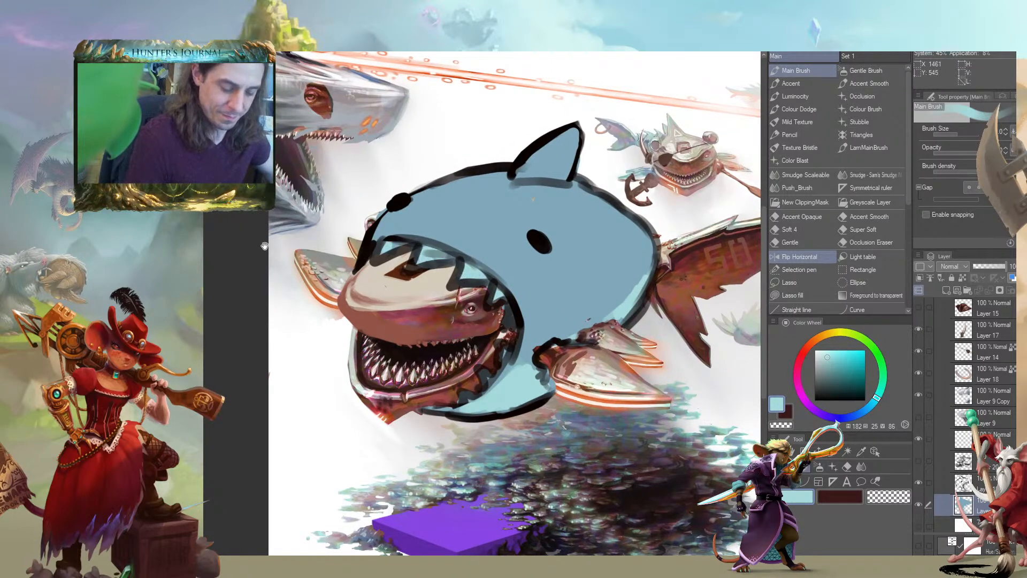
pyautogui.moveTo(284, 242); pyautogui.dragTo(319, 241)
pyautogui.moveTo(587, 254)
pyautogui.mouseDown()
pyautogui.moveTo(573, 224)
pyautogui.moveTo(556, 226)
pyautogui.mouseUp()
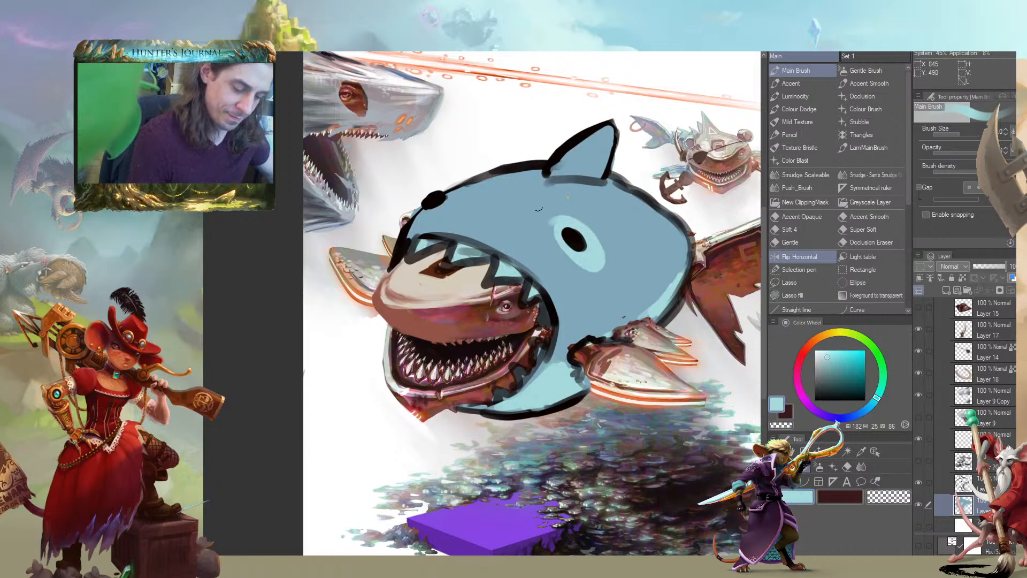
pyautogui.moveTo(431, 206); pyautogui.dragTo(283, 237)
pyautogui.moveTo(480, 324)
pyautogui.mouseDown()
pyautogui.moveTo(471, 351)
pyautogui.moveTo(510, 321)
pyautogui.mouseUp()
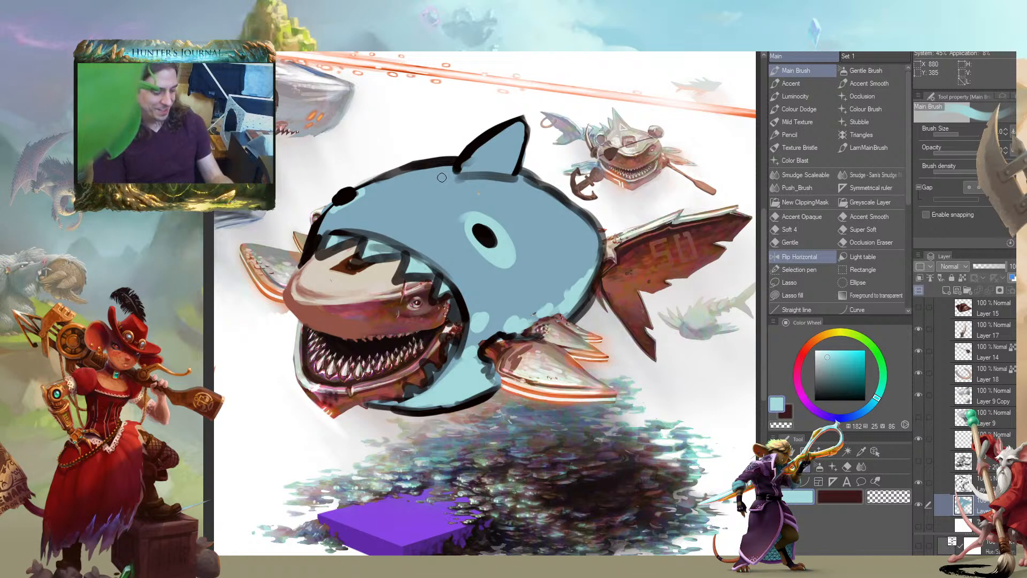
# Hide the blue shark's layers, add a new layer and show the white fade over the painting
pyautogui.click(918, 483)
pyautogui.click(963, 483)
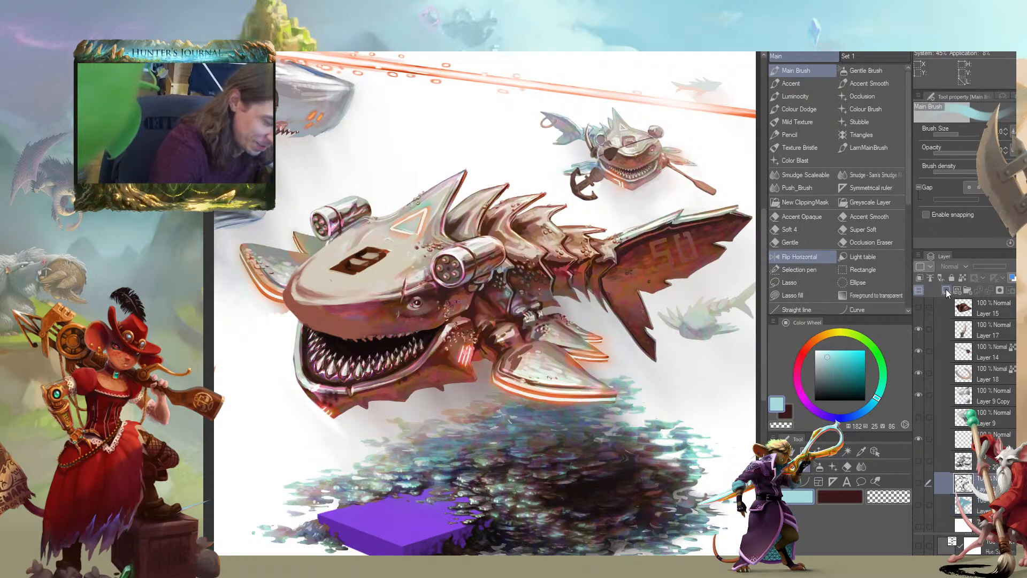
pyautogui.click(945, 290)
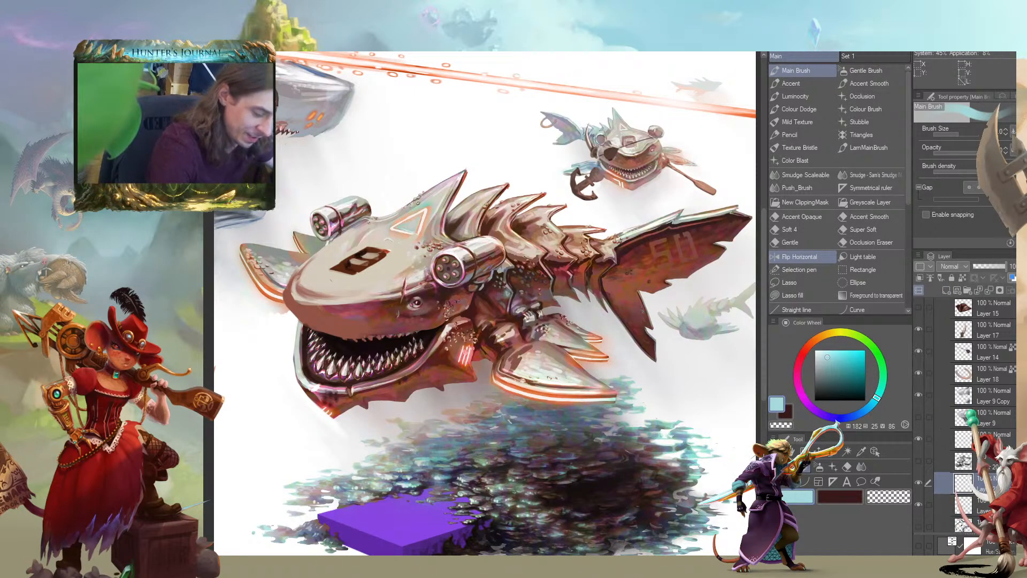
pyautogui.scroll(-3, 941, 427)
pyautogui.click(917, 472)
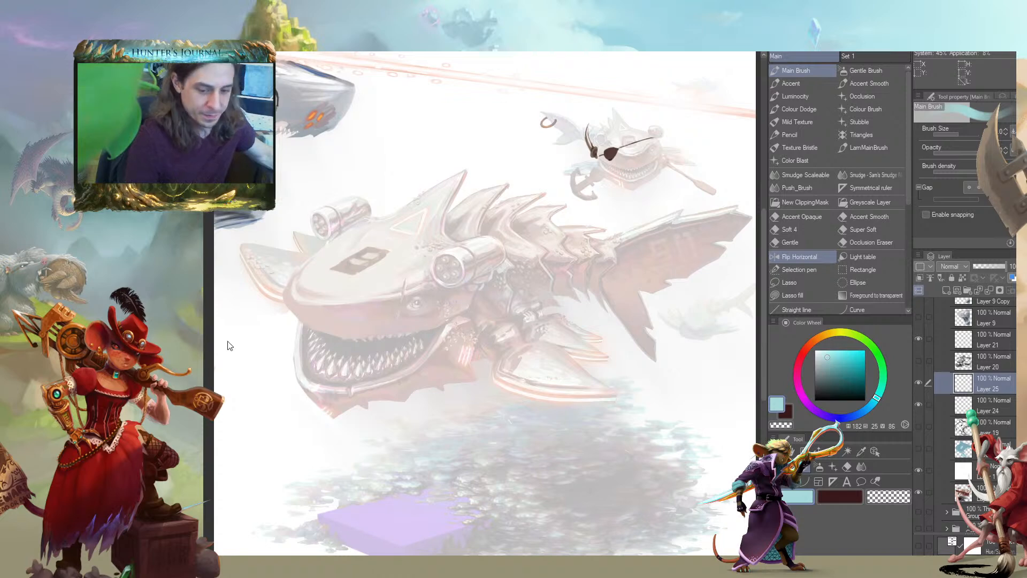
# Pick black and sketch a curved mouth opening around the back of the creature's head
pyautogui.moveTo(236, 351)
pyautogui.mouseDown()
pyautogui.moveTo(294, 308)
pyautogui.moveTo(292, 327)
pyautogui.mouseUp()
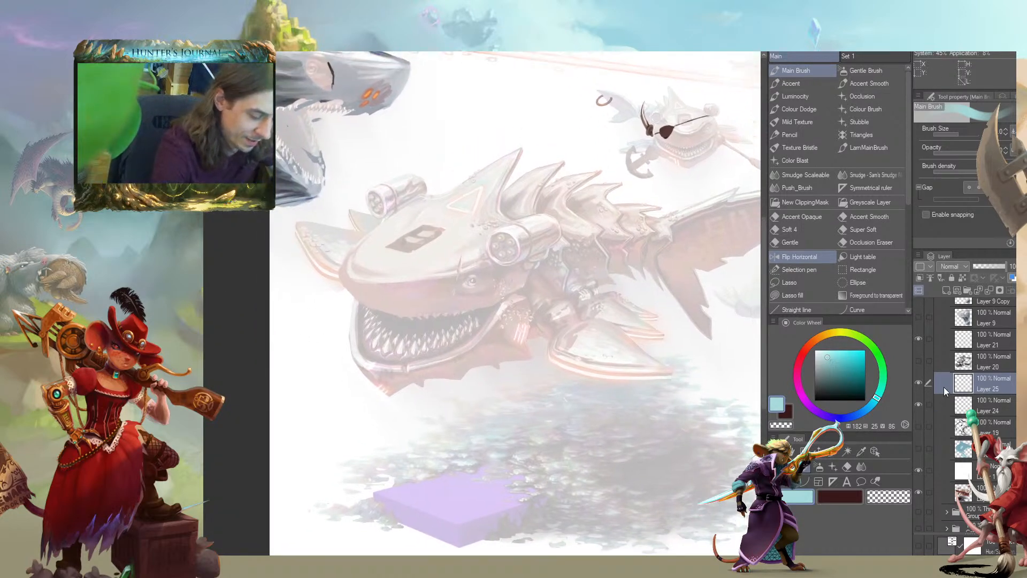
pyautogui.click(865, 399)
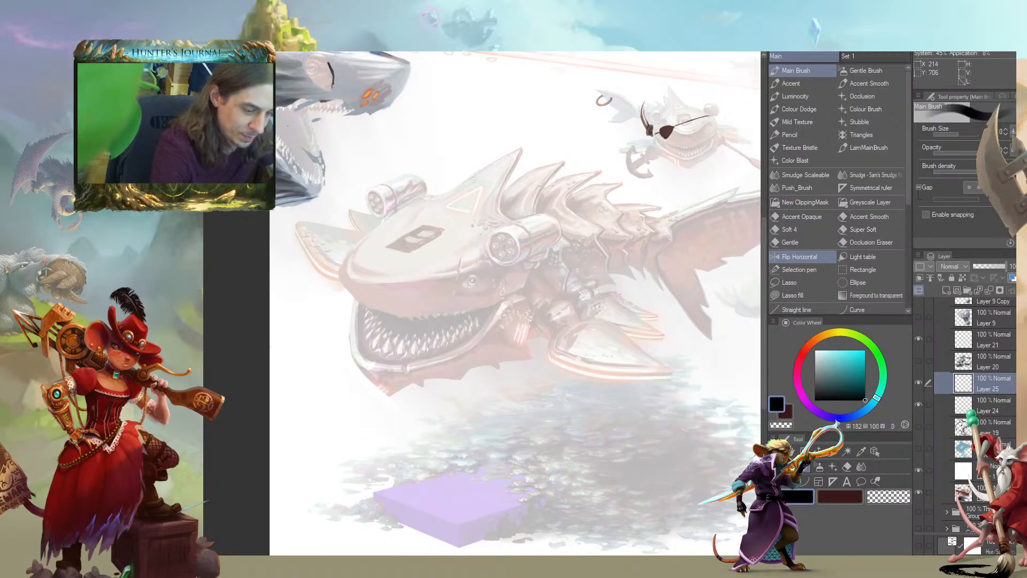
pyautogui.moveTo(217, 278); pyautogui.dragTo(269, 274)
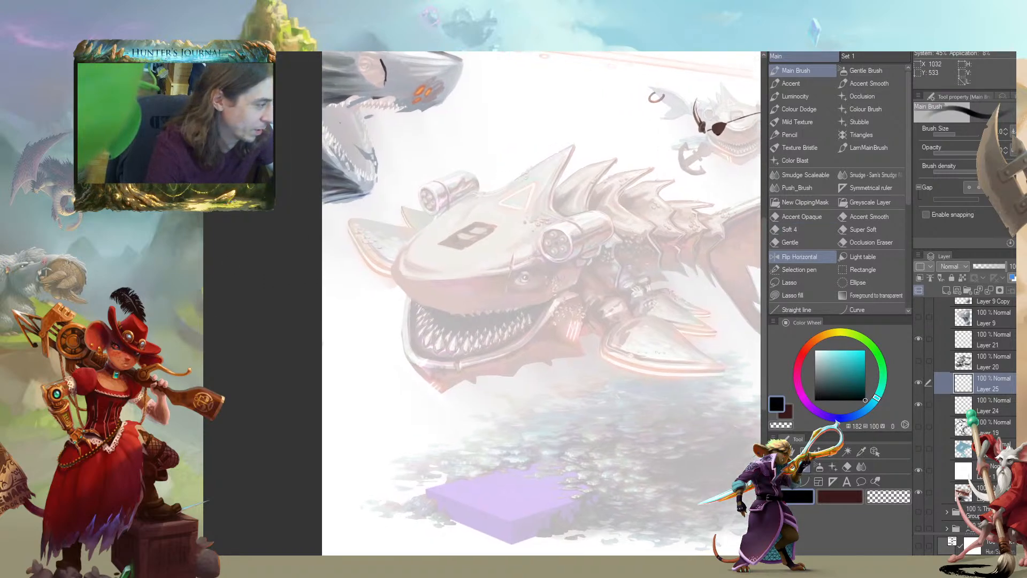
pyautogui.moveTo(492, 255); pyautogui.dragTo(488, 255)
pyautogui.moveTo(511, 370)
pyautogui.mouseDown()
pyautogui.moveTo(543, 289)
pyautogui.moveTo(535, 262)
pyautogui.moveTo(432, 217)
pyautogui.moveTo(509, 247)
pyautogui.moveTo(541, 320)
pyautogui.moveTo(511, 368)
pyautogui.mouseUp()
pyautogui.moveTo(436, 173); pyautogui.dragTo(397, 222)
pyautogui.moveTo(380, 166); pyautogui.dragTo(381, 184)
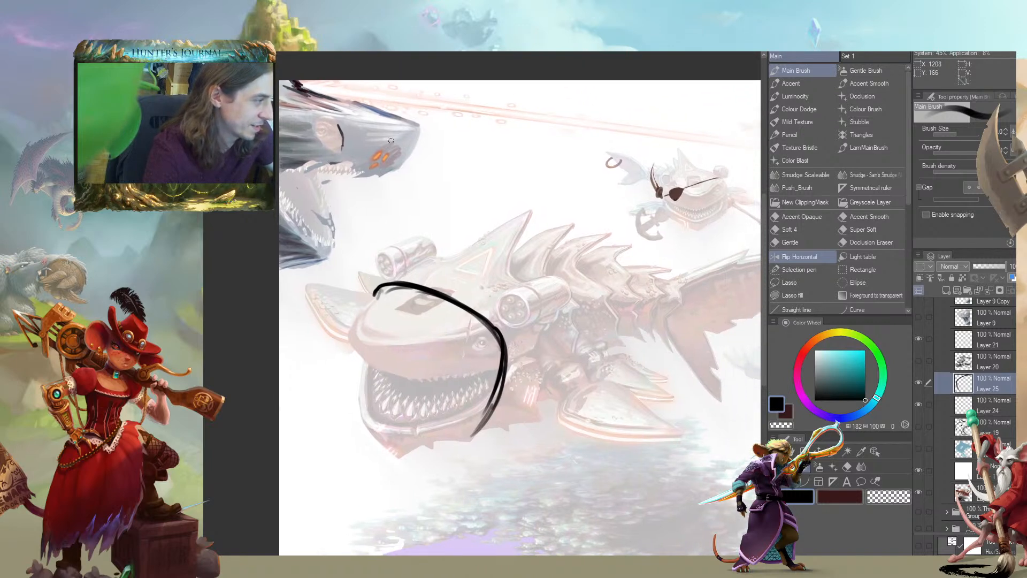
# Sketch a large round fish body around the creature, with a pointed belly fin and a small front fin
pyautogui.moveTo(464, 445)
pyautogui.mouseDown()
pyautogui.moveTo(511, 403)
pyautogui.moveTo(530, 411)
pyautogui.mouseUp()
pyautogui.moveTo(471, 343); pyautogui.dragTo(456, 342)
pyautogui.moveTo(356, 281)
pyautogui.mouseDown()
pyautogui.moveTo(386, 234)
pyautogui.moveTo(599, 193)
pyautogui.moveTo(631, 321)
pyautogui.moveTo(536, 453)
pyautogui.moveTo(384, 452)
pyautogui.mouseUp()
pyautogui.moveTo(413, 471)
pyautogui.mouseDown()
pyautogui.moveTo(383, 449)
pyautogui.moveTo(518, 492)
pyautogui.moveTo(580, 460)
pyautogui.mouseUp()
pyautogui.moveTo(545, 432); pyautogui.dragTo(556, 378)
pyautogui.press('[')
pyautogui.moveTo(546, 420)
pyautogui.mouseDown()
pyautogui.moveTo(566, 462)
pyautogui.moveTo(575, 417)
pyautogui.mouseUp()
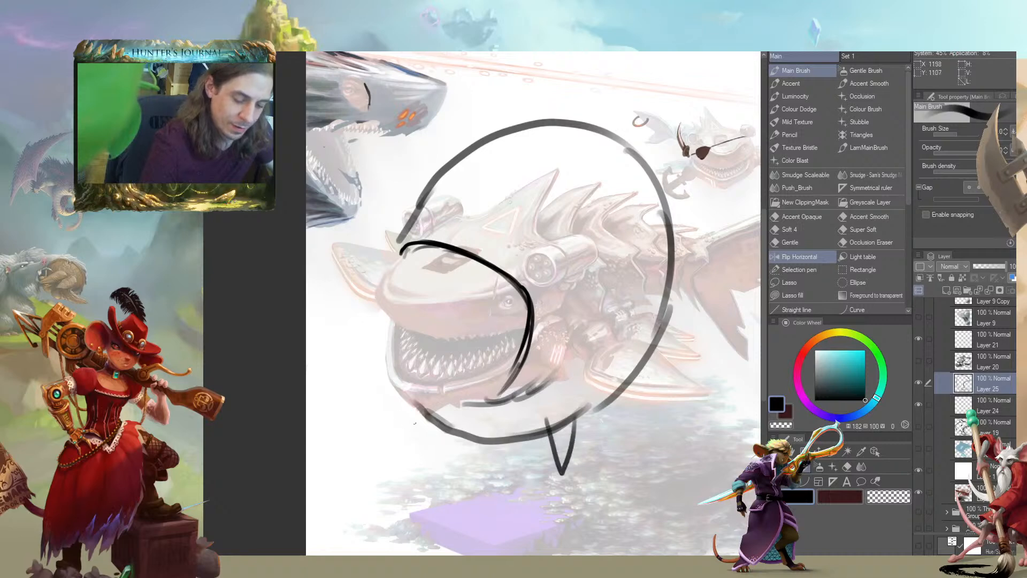
pyautogui.moveTo(389, 407); pyautogui.dragTo(404, 400)
pyautogui.moveTo(471, 358)
pyautogui.mouseDown()
pyautogui.moveTo(479, 354)
pyautogui.moveTo(477, 388)
pyautogui.mouseUp()
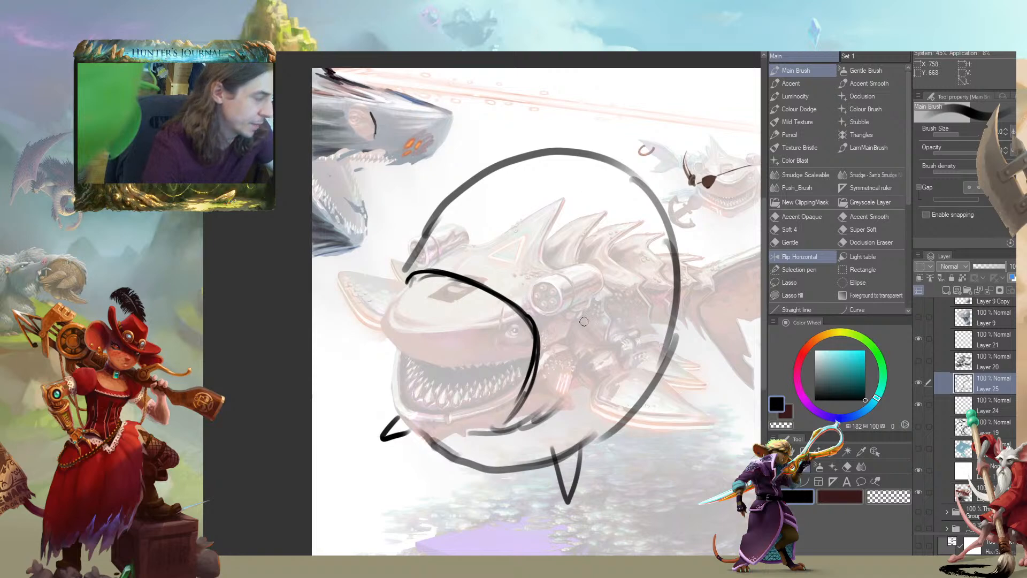
# Sketch a tall oval eye behind the mouth and a bulging far eye at the front of the head
pyautogui.moveTo(583, 320)
pyautogui.mouseDown()
pyautogui.moveTo(579, 369)
pyautogui.moveTo(573, 340)
pyautogui.mouseUp()
pyautogui.moveTo(426, 252)
pyautogui.mouseDown()
pyautogui.moveTo(435, 257)
pyautogui.moveTo(400, 266)
pyautogui.mouseUp()
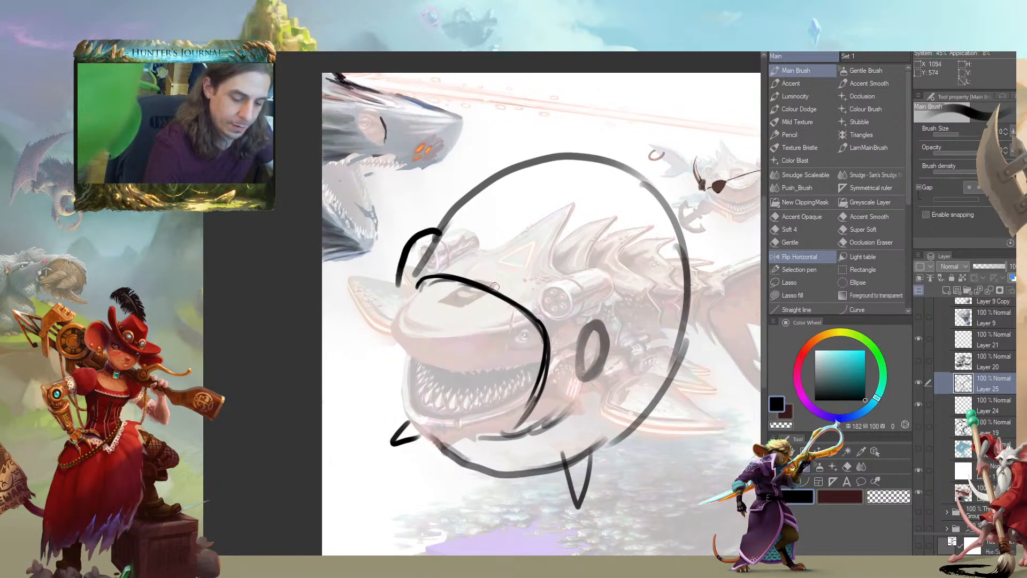
pyautogui.moveTo(595, 309)
pyautogui.mouseDown()
pyautogui.moveTo(624, 333)
pyautogui.moveTo(627, 361)
pyautogui.moveTo(599, 397)
pyautogui.moveTo(573, 381)
pyautogui.moveTo(573, 395)
pyautogui.moveTo(625, 357)
pyautogui.moveTo(609, 405)
pyautogui.mouseUp()
pyautogui.moveTo(412, 259)
pyautogui.mouseDown()
pyautogui.moveTo(363, 257)
pyautogui.moveTo(351, 272)
pyautogui.moveTo(344, 304)
pyautogui.moveTo(363, 292)
pyautogui.moveTo(356, 338)
pyautogui.mouseUp()
pyautogui.press('c')
# Sketch a tall dorsal fin on the round body and a curved tail behind it
pyautogui.moveTo(520, 390); pyautogui.dragTo(517, 432)
pyautogui.moveTo(514, 297)
pyautogui.mouseDown()
pyautogui.moveTo(657, 179)
pyautogui.moveTo(665, 216)
pyautogui.moveTo(648, 264)
pyautogui.mouseUp()
pyautogui.moveTo(522, 310); pyautogui.dragTo(480, 160)
pyautogui.moveTo(512, 407); pyautogui.dragTo(512, 359)
pyautogui.moveTo(614, 254); pyautogui.dragTo(538, 317)
pyautogui.moveTo(564, 188)
pyautogui.mouseDown()
pyautogui.moveTo(690, 156)
pyautogui.moveTo(599, 226)
pyautogui.mouseUp()
# Add a side fin at the rear of the body and a small pointed fin on the lower belly
pyautogui.moveTo(557, 284); pyautogui.dragTo(576, 340)
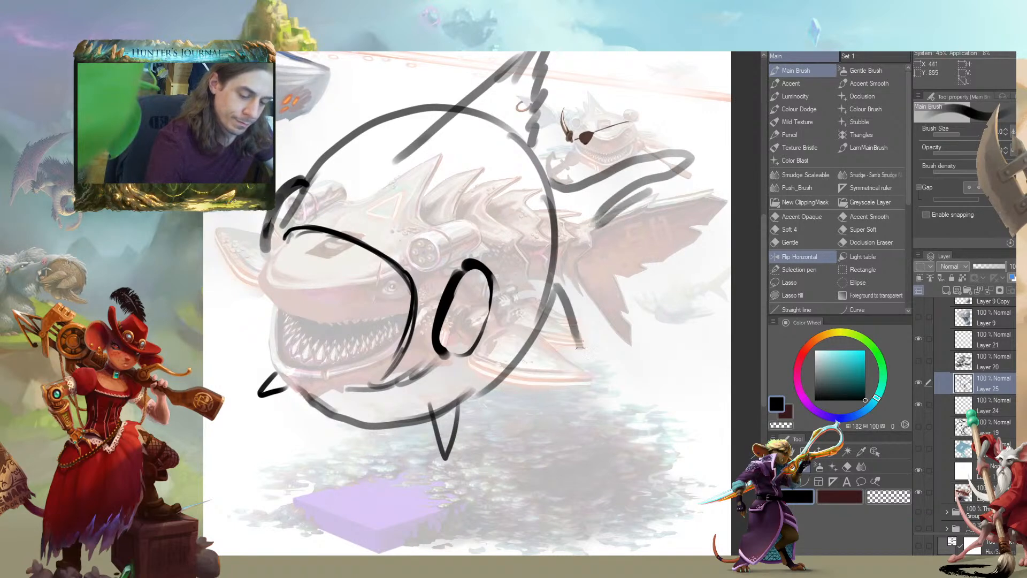
pyautogui.moveTo(588, 300); pyautogui.dragTo(580, 350)
pyautogui.moveTo(554, 307); pyautogui.dragTo(549, 351)
pyautogui.moveTo(314, 371)
pyautogui.mouseDown()
pyautogui.moveTo(371, 367)
pyautogui.moveTo(403, 380)
pyautogui.mouseUp()
pyautogui.moveTo(460, 358); pyautogui.dragTo(480, 378)
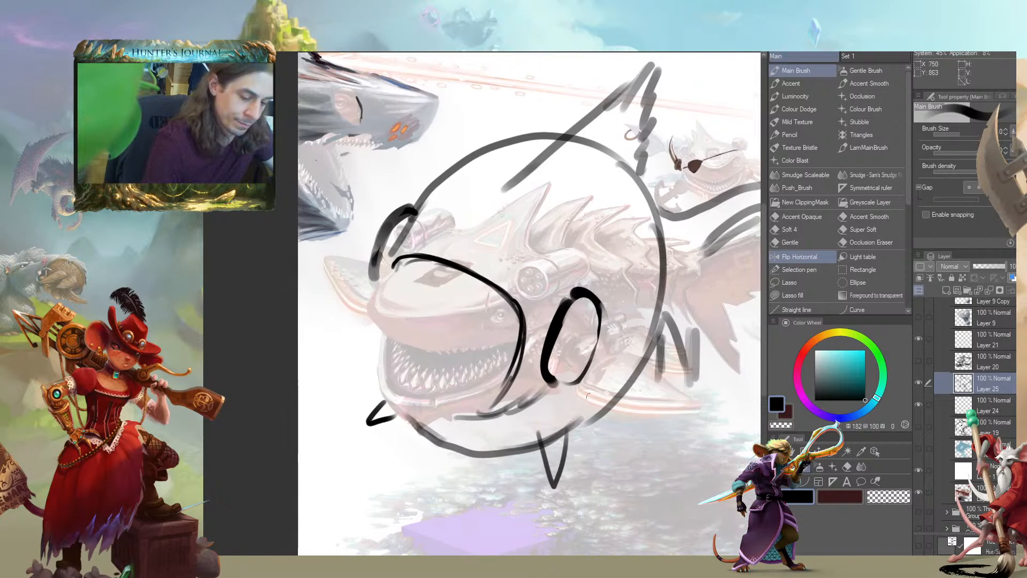
pyautogui.moveTo(620, 408); pyautogui.dragTo(640, 427)
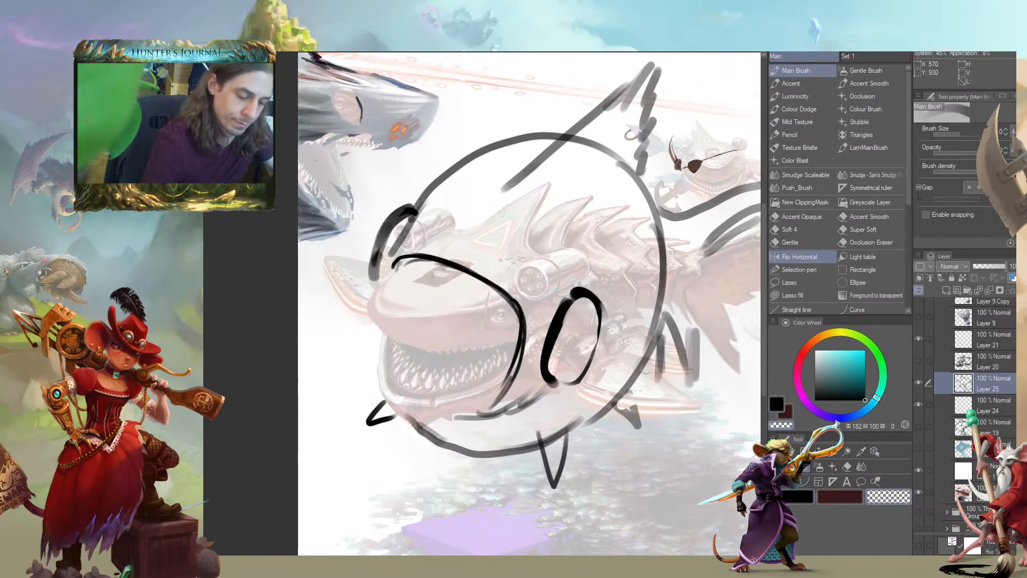
# Draw a second line behind the mouth opening to form a lip, erasing and restating it between mouth and eye
pyautogui.moveTo(493, 297)
pyautogui.mouseDown()
pyautogui.moveTo(515, 269)
pyautogui.moveTo(546, 305)
pyautogui.moveTo(572, 393)
pyautogui.mouseUp()
pyautogui.press('c')
pyautogui.moveTo(588, 315)
pyautogui.mouseDown()
pyautogui.moveTo(579, 377)
pyautogui.moveTo(560, 404)
pyautogui.mouseUp()
pyautogui.press('c')
pyautogui.moveTo(575, 323); pyautogui.dragTo(552, 413)
pyautogui.moveTo(575, 337)
pyautogui.mouseDown()
pyautogui.moveTo(566, 312)
pyautogui.moveTo(567, 414)
pyautogui.mouseUp()
pyautogui.moveTo(567, 415)
pyautogui.mouseDown()
pyautogui.moveTo(560, 393)
pyautogui.moveTo(543, 419)
pyautogui.moveTo(561, 402)
pyautogui.mouseUp()
pyautogui.press('c')
pyautogui.moveTo(572, 382)
pyautogui.mouseDown()
pyautogui.moveTo(565, 401)
pyautogui.moveTo(542, 400)
pyautogui.mouseUp()
pyautogui.moveTo(635, 264); pyautogui.dragTo(627, 287)
pyautogui.press('c')
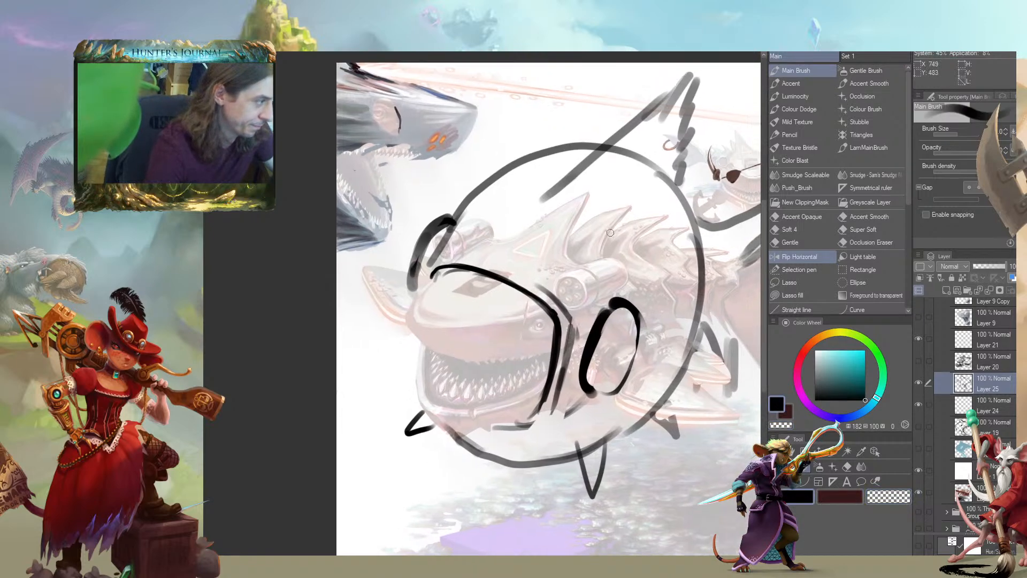
# Fill in a dark pupil in the near oval eye and darken the far eye
pyautogui.moveTo(623, 342)
pyautogui.mouseDown()
pyautogui.moveTo(618, 373)
pyautogui.moveTo(625, 342)
pyautogui.mouseUp()
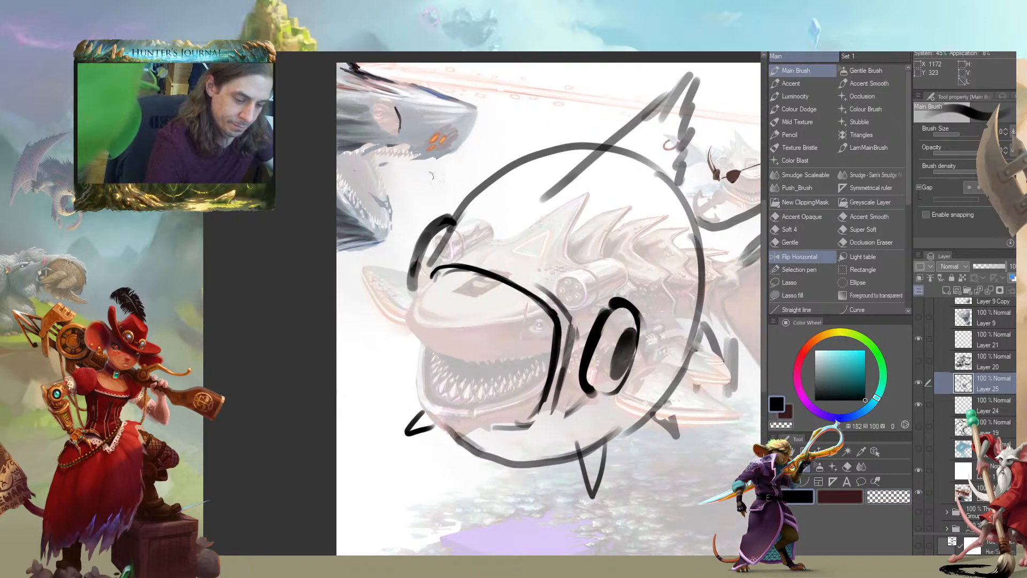
pyautogui.moveTo(430, 236); pyautogui.dragTo(423, 251)
pyautogui.moveTo(334, 328)
pyautogui.mouseDown()
pyautogui.moveTo(300, 279)
pyautogui.moveTo(323, 335)
pyautogui.moveTo(347, 338)
pyautogui.mouseUp()
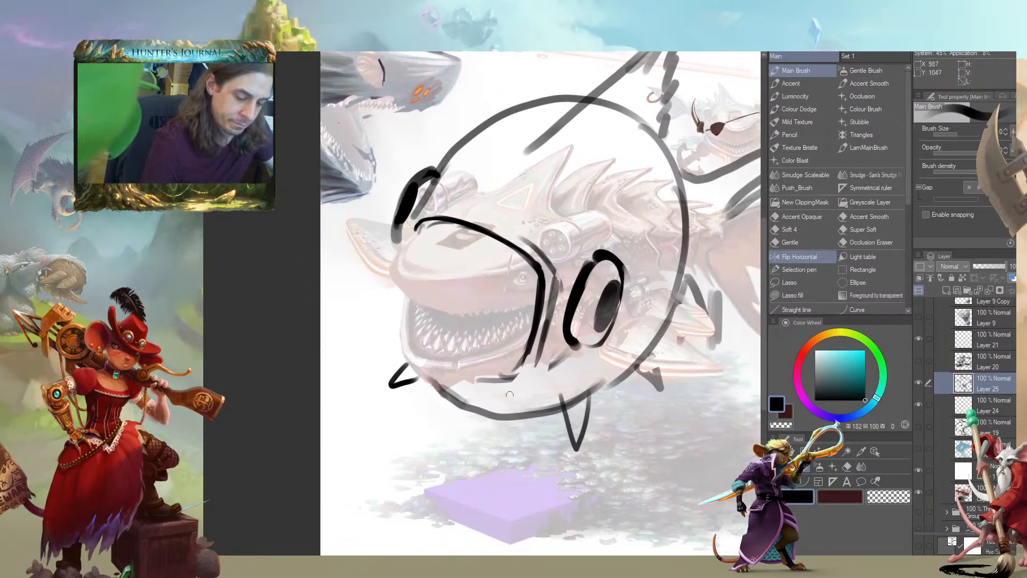
# Sketch an angled lower jaw beneath the creature's mouth, covering the bottom front of the round body
pyautogui.moveTo(511, 401); pyautogui.dragTo(449, 382)
pyautogui.moveTo(508, 403)
pyautogui.mouseDown()
pyautogui.moveTo(537, 388)
pyautogui.moveTo(521, 377)
pyautogui.moveTo(512, 417)
pyautogui.mouseUp()
pyautogui.press('c')
pyautogui.moveTo(534, 376); pyautogui.dragTo(519, 417)
pyautogui.moveTo(535, 380)
pyautogui.mouseDown()
pyautogui.moveTo(522, 414)
pyautogui.moveTo(428, 382)
pyautogui.moveTo(490, 419)
pyautogui.moveTo(522, 409)
pyautogui.moveTo(525, 394)
pyautogui.moveTo(524, 422)
pyautogui.moveTo(427, 389)
pyautogui.mouseUp()
pyautogui.press('c')
pyautogui.press('c')
pyautogui.moveTo(527, 406)
pyautogui.mouseDown()
pyautogui.moveTo(518, 413)
pyautogui.moveTo(527, 404)
pyautogui.mouseUp()
# Erase stray jaw strokes and rework the corner where the lip meets the lower jaw
pyautogui.press('c')
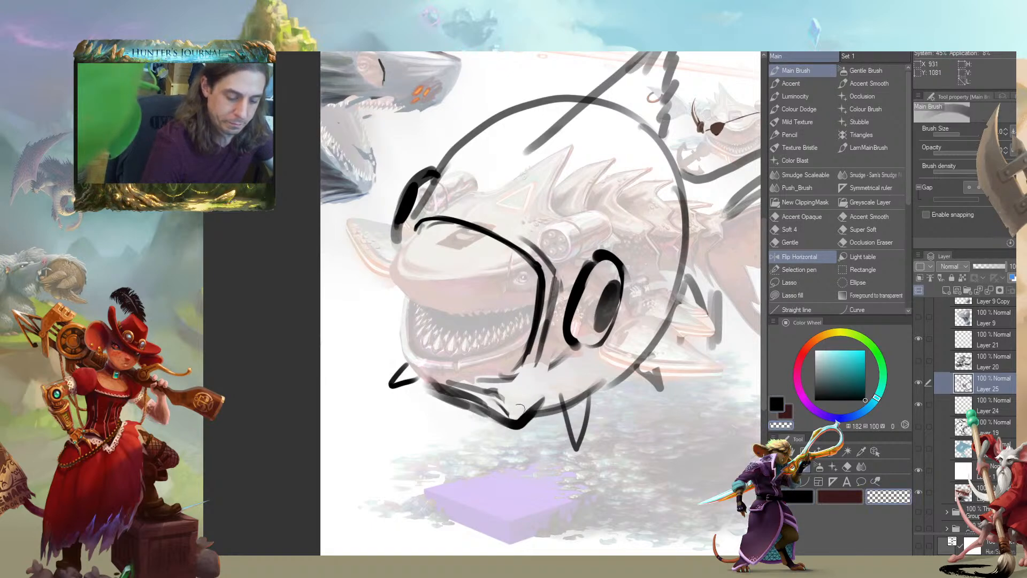
pyautogui.moveTo(408, 388)
pyautogui.mouseDown()
pyautogui.moveTo(382, 382)
pyautogui.moveTo(403, 399)
pyautogui.mouseUp()
pyautogui.press('c')
pyautogui.moveTo(536, 365); pyautogui.dragTo(516, 414)
pyautogui.moveTo(542, 375)
pyautogui.mouseDown()
pyautogui.moveTo(517, 421)
pyautogui.moveTo(531, 410)
pyautogui.mouseUp()
pyautogui.moveTo(521, 341); pyautogui.dragTo(508, 341)
pyautogui.press('c')
pyautogui.moveTo(524, 383)
pyautogui.mouseDown()
pyautogui.moveTo(496, 423)
pyautogui.moveTo(519, 435)
pyautogui.mouseUp()
pyautogui.moveTo(449, 412); pyautogui.dragTo(431, 407)
# Draw a heavier lower lip curve beneath the creature's jaw and join it to the upper mouth line
pyautogui.press('c')
pyautogui.press('c')
pyautogui.moveTo(377, 383)
pyautogui.mouseDown()
pyautogui.moveTo(432, 414)
pyautogui.moveTo(471, 424)
pyautogui.moveTo(388, 394)
pyautogui.moveTo(450, 415)
pyautogui.moveTo(459, 397)
pyautogui.moveTo(459, 417)
pyautogui.moveTo(484, 414)
pyautogui.mouseUp()
pyautogui.press('c')
pyautogui.moveTo(489, 367)
pyautogui.mouseDown()
pyautogui.moveTo(439, 395)
pyautogui.moveTo(409, 398)
pyautogui.moveTo(486, 429)
pyautogui.mouseUp()
pyautogui.moveTo(425, 409)
pyautogui.mouseDown()
pyautogui.moveTo(493, 420)
pyautogui.moveTo(412, 413)
pyautogui.moveTo(488, 427)
pyautogui.mouseUp()
pyautogui.press('c')
pyautogui.moveTo(400, 406); pyautogui.dragTo(495, 415)
pyautogui.moveTo(503, 405)
pyautogui.mouseDown()
pyautogui.moveTo(495, 396)
pyautogui.moveTo(503, 387)
pyautogui.mouseUp()
pyautogui.moveTo(513, 208)
pyautogui.mouseDown()
pyautogui.moveTo(508, 249)
pyautogui.moveTo(577, 264)
pyautogui.mouseUp()
pyautogui.press('c')
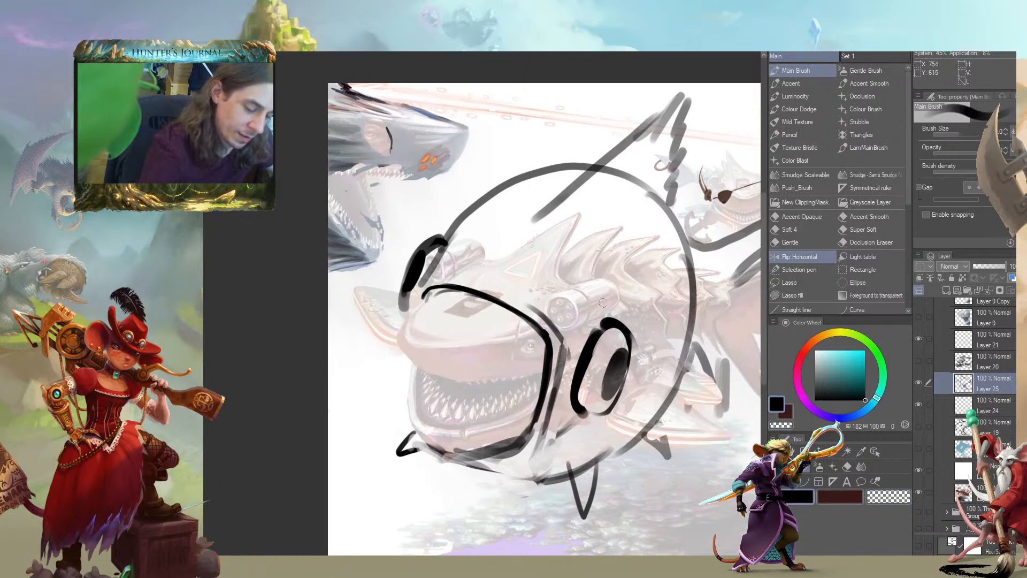
# Draw rows of rounded scales across the fish's forehead, between the far eye and the near eye
pyautogui.moveTo(600, 302); pyautogui.dragTo(586, 297)
pyautogui.moveTo(583, 262)
pyautogui.mouseDown()
pyautogui.moveTo(559, 278)
pyautogui.moveTo(559, 302)
pyautogui.moveTo(493, 246)
pyautogui.moveTo(445, 282)
pyautogui.moveTo(508, 235)
pyautogui.mouseUp()
pyautogui.moveTo(477, 231)
pyautogui.mouseDown()
pyautogui.moveTo(489, 216)
pyautogui.moveTo(478, 217)
pyautogui.mouseUp()
pyautogui.moveTo(492, 247)
pyautogui.mouseDown()
pyautogui.moveTo(513, 221)
pyautogui.moveTo(538, 219)
pyautogui.moveTo(523, 200)
pyautogui.mouseUp()
# Restate the dorsal fin's outline with stronger lines running from the fish's back to the fin tip
pyautogui.moveTo(541, 238); pyautogui.dragTo(641, 135)
pyautogui.press('c')
pyautogui.moveTo(590, 171); pyautogui.dragTo(656, 128)
pyautogui.press('c')
pyautogui.moveTo(551, 199); pyautogui.dragTo(619, 139)
pyautogui.moveTo(573, 171); pyautogui.dragTo(653, 110)
pyautogui.moveTo(615, 149); pyautogui.dragTo(649, 119)
pyautogui.press('space')
# Add rays along the dorsal fin and erase excess strokes at its base
pyautogui.moveTo(617, 134); pyautogui.dragTo(575, 188)
pyautogui.moveTo(634, 152); pyautogui.dragTo(564, 199)
pyautogui.moveTo(635, 171); pyautogui.dragTo(559, 220)
pyautogui.moveTo(639, 184); pyautogui.dragTo(567, 236)
pyautogui.moveTo(640, 205)
pyautogui.mouseDown()
pyautogui.moveTo(587, 239)
pyautogui.moveTo(608, 243)
pyautogui.mouseUp()
pyautogui.moveTo(588, 188); pyautogui.dragTo(539, 241)
pyautogui.press('c')
pyautogui.moveTo(624, 172); pyautogui.dragTo(541, 236)
pyautogui.moveTo(616, 192); pyautogui.dragTo(569, 232)
pyautogui.moveTo(615, 192)
pyautogui.mouseDown()
pyautogui.moveTo(568, 235)
pyautogui.moveTo(555, 228)
pyautogui.mouseUp()
pyautogui.moveTo(596, 227); pyautogui.dragTo(583, 238)
pyautogui.press('space')
# Erase the small front fin and the pointed belly fin beneath the fish
pyautogui.moveTo(444, 306)
pyautogui.mouseDown()
pyautogui.moveTo(465, 203)
pyautogui.moveTo(460, 152)
pyautogui.moveTo(470, 240)
pyautogui.moveTo(457, 232)
pyautogui.moveTo(472, 253)
pyautogui.moveTo(455, 236)
pyautogui.mouseUp()
pyautogui.press('c')
pyautogui.moveTo(372, 220); pyautogui.dragTo(371, 327)
pyautogui.press('c')
pyautogui.moveTo(577, 386)
pyautogui.mouseDown()
pyautogui.moveTo(538, 405)
pyautogui.moveTo(564, 425)
pyautogui.mouseUp()
pyautogui.moveTo(380, 366); pyautogui.dragTo(392, 372)
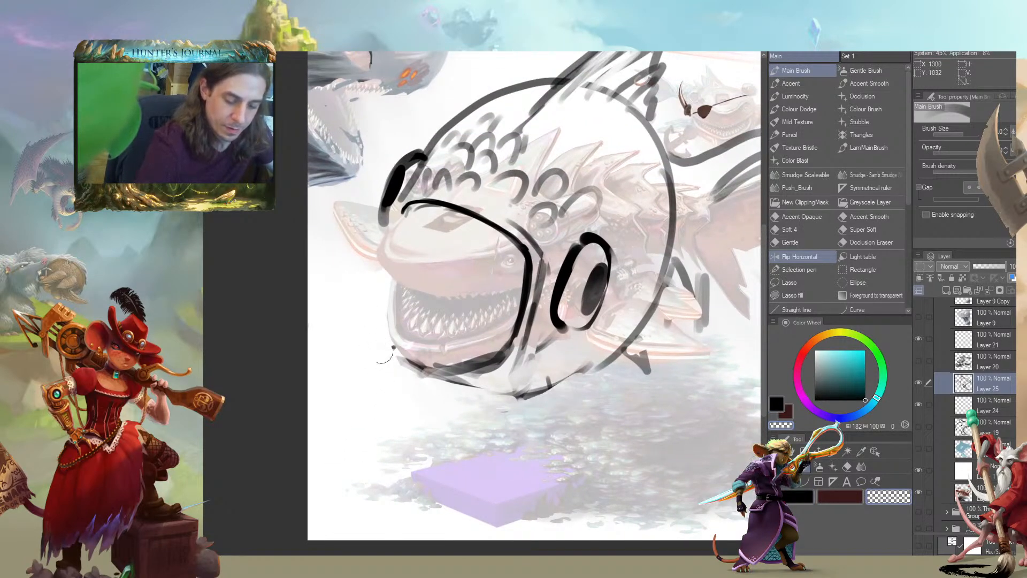
# Draw a rounded cheek bulge in front of the creature's mouth and a matching curve on the near lower cheek
pyautogui.press('c')
pyautogui.moveTo(608, 321)
pyautogui.mouseDown()
pyautogui.moveTo(554, 405)
pyautogui.moveTo(515, 403)
pyautogui.mouseUp()
pyautogui.moveTo(377, 247)
pyautogui.mouseDown()
pyautogui.moveTo(367, 321)
pyautogui.moveTo(392, 347)
pyautogui.mouseUp()
pyautogui.press('c')
pyautogui.moveTo(356, 307); pyautogui.dragTo(374, 354)
pyautogui.moveTo(369, 259)
pyautogui.mouseDown()
pyautogui.moveTo(362, 331)
pyautogui.moveTo(388, 358)
pyautogui.moveTo(412, 363)
pyautogui.mouseUp()
pyautogui.press('c')
# Redraw the belly edge and sketch larger pointed front and belly fins, adding rays to the belly fin
pyautogui.moveTo(496, 406)
pyautogui.mouseDown()
pyautogui.moveTo(588, 459)
pyautogui.moveTo(596, 421)
pyautogui.mouseUp()
pyautogui.moveTo(392, 361)
pyautogui.mouseDown()
pyautogui.moveTo(380, 393)
pyautogui.moveTo(401, 413)
pyautogui.moveTo(425, 367)
pyautogui.mouseUp()
pyautogui.moveTo(555, 413); pyautogui.dragTo(590, 474)
pyautogui.moveTo(590, 474)
pyautogui.mouseDown()
pyautogui.moveTo(599, 402)
pyautogui.moveTo(593, 457)
pyautogui.moveTo(561, 411)
pyautogui.moveTo(592, 467)
pyautogui.mouseUp()
pyautogui.press('c')
pyautogui.press('c')
pyautogui.moveTo(576, 403)
pyautogui.mouseDown()
pyautogui.moveTo(594, 459)
pyautogui.moveTo(599, 434)
pyautogui.mouseUp()
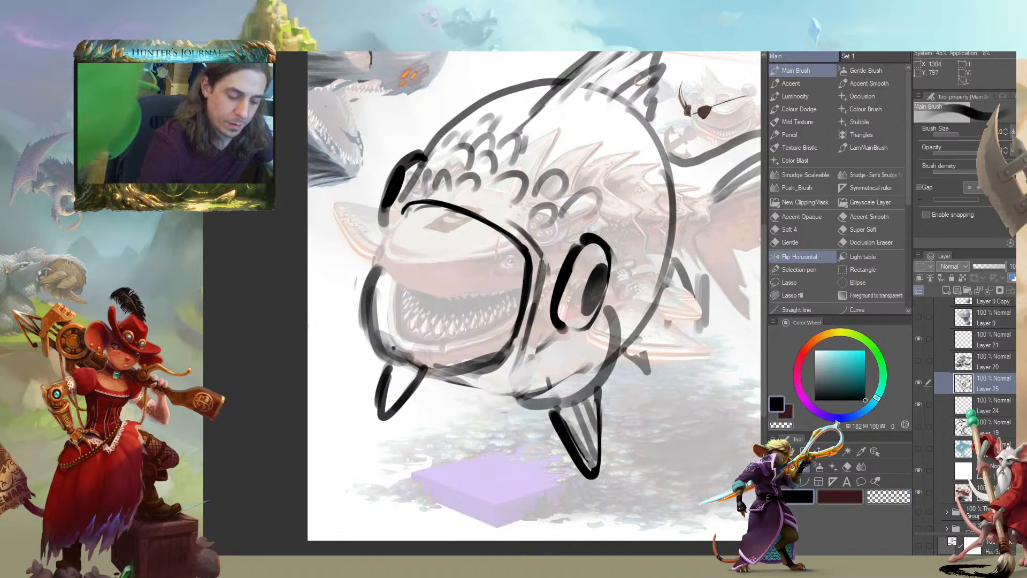
# Add rays to the front fin and clean up the lines around the front cheek
pyautogui.moveTo(397, 362); pyautogui.dragTo(390, 394)
pyautogui.moveTo(406, 369); pyautogui.dragTo(395, 400)
pyautogui.moveTo(369, 249); pyautogui.dragTo(397, 306)
pyautogui.press('c')
pyautogui.moveTo(453, 419); pyautogui.dragTo(418, 374)
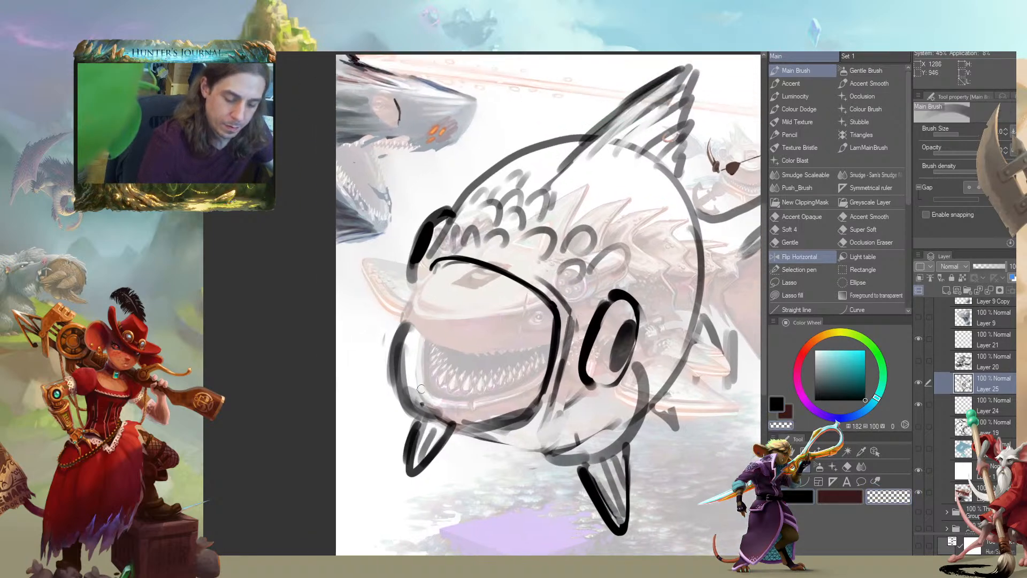
pyautogui.moveTo(671, 318); pyautogui.dragTo(670, 289)
# On Layer 24 beneath the sketch, fill the fish's body and fins with orange at hue 23, saturation 73 and value 91
pyautogui.click(941, 411)
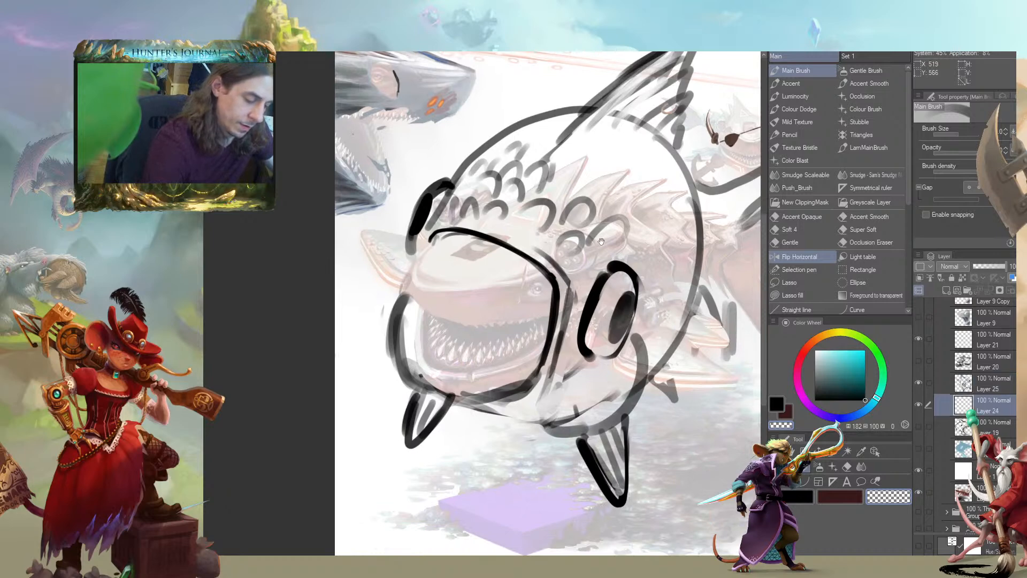
pyautogui.moveTo(652, 236); pyautogui.dragTo(621, 266)
pyautogui.click(812, 341)
pyautogui.click(852, 354)
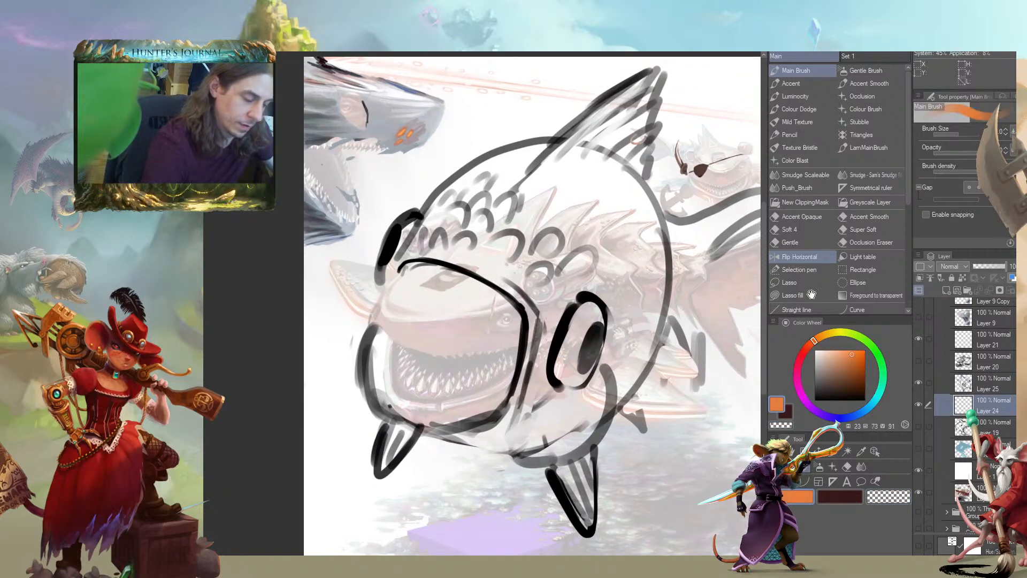
pyautogui.moveTo(461, 185); pyautogui.dragTo(497, 208)
pyautogui.moveTo(589, 206)
pyautogui.mouseDown()
pyautogui.moveTo(466, 283)
pyautogui.moveTo(439, 355)
pyautogui.moveTo(440, 406)
pyautogui.moveTo(519, 433)
pyautogui.moveTo(636, 391)
pyautogui.moveTo(642, 288)
pyautogui.moveTo(509, 293)
pyautogui.moveTo(671, 143)
pyautogui.moveTo(675, 115)
pyautogui.mouseUp()
pyautogui.moveTo(589, 276); pyautogui.dragTo(549, 217)
pyautogui.moveTo(563, 422)
pyautogui.mouseDown()
pyautogui.moveTo(641, 353)
pyautogui.moveTo(668, 221)
pyautogui.mouseUp()
pyautogui.moveTo(400, 368)
pyautogui.mouseDown()
pyautogui.moveTo(389, 411)
pyautogui.moveTo(402, 420)
pyautogui.mouseUp()
# Cover the fish's body, fins and tail base with orange and erase the stray orange marks below it
pyautogui.press('c')
pyautogui.moveTo(364, 381)
pyautogui.mouseDown()
pyautogui.moveTo(349, 317)
pyautogui.moveTo(370, 280)
pyautogui.moveTo(358, 339)
pyautogui.moveTo(372, 388)
pyautogui.moveTo(364, 443)
pyautogui.moveTo(399, 475)
pyautogui.moveTo(423, 464)
pyautogui.moveTo(437, 434)
pyautogui.moveTo(554, 464)
pyautogui.moveTo(577, 512)
pyautogui.moveTo(604, 534)
pyautogui.moveTo(614, 435)
pyautogui.moveTo(629, 411)
pyautogui.moveTo(647, 425)
pyautogui.moveTo(667, 414)
pyautogui.moveTo(663, 374)
pyautogui.moveTo(675, 351)
pyautogui.moveTo(693, 382)
pyautogui.moveTo(681, 317)
pyautogui.moveTo(703, 371)
pyautogui.moveTo(707, 282)
pyautogui.mouseUp()
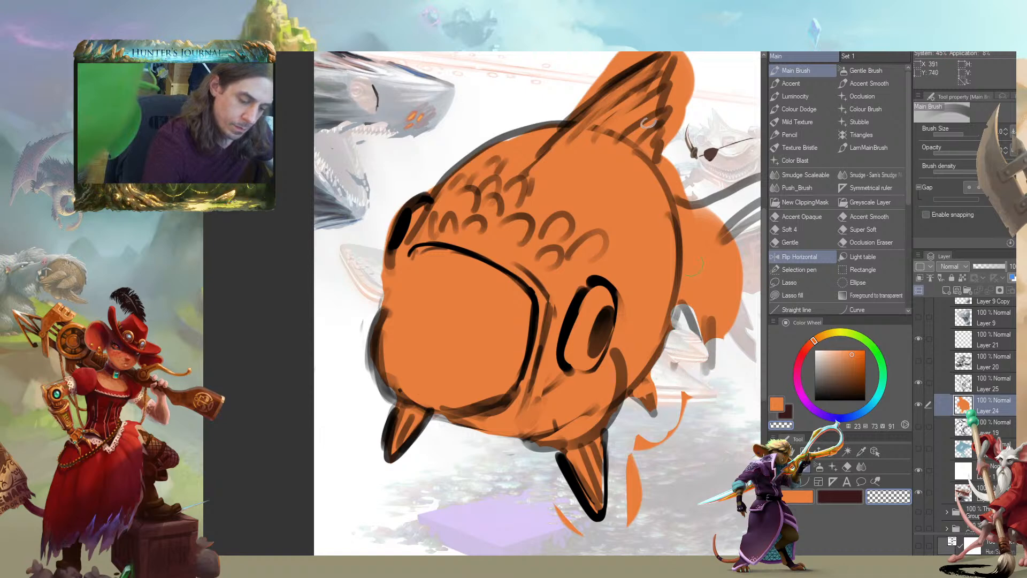
pyautogui.moveTo(661, 438)
pyautogui.mouseDown()
pyautogui.moveTo(687, 398)
pyautogui.moveTo(635, 518)
pyautogui.moveTo(556, 508)
pyautogui.mouseUp()
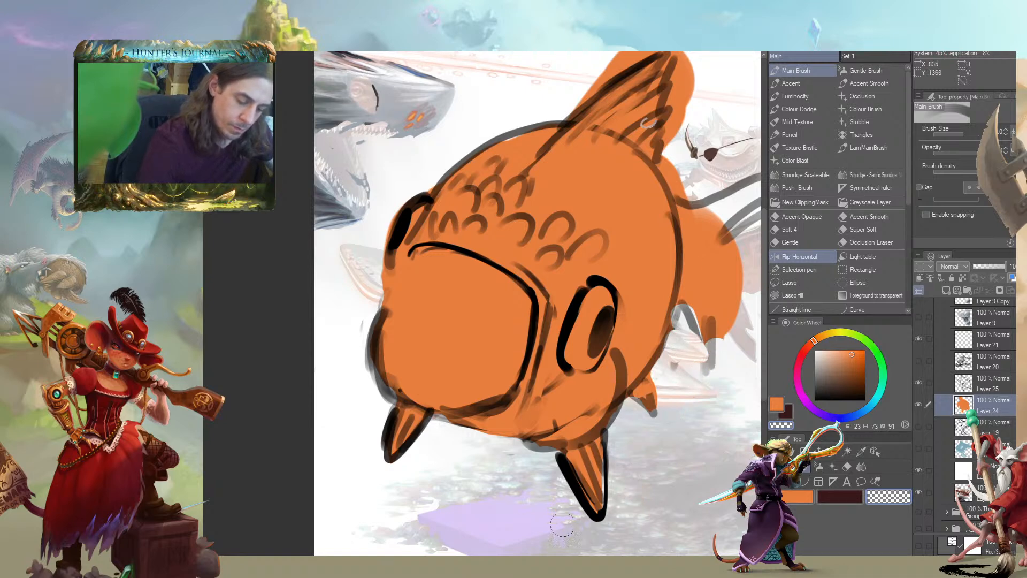
# Erase the orange from the face opening and touch up the fill around its rim and the far cheek
pyautogui.moveTo(406, 350); pyautogui.dragTo(352, 373)
pyautogui.moveTo(297, 411); pyautogui.dragTo(301, 410)
pyautogui.moveTo(345, 244); pyautogui.dragTo(354, 273)
pyautogui.moveTo(449, 354)
pyautogui.mouseDown()
pyautogui.moveTo(478, 356)
pyautogui.moveTo(381, 314)
pyautogui.moveTo(355, 365)
pyautogui.moveTo(360, 426)
pyautogui.moveTo(388, 419)
pyautogui.moveTo(395, 393)
pyautogui.moveTo(439, 381)
pyautogui.moveTo(458, 413)
pyautogui.moveTo(428, 409)
pyautogui.moveTo(401, 338)
pyautogui.mouseUp()
pyautogui.press('c')
pyautogui.press('[')
pyautogui.moveTo(357, 443)
pyautogui.mouseDown()
pyautogui.moveTo(337, 387)
pyautogui.moveTo(349, 374)
pyautogui.moveTo(340, 372)
pyautogui.moveTo(352, 323)
pyautogui.moveTo(344, 357)
pyautogui.mouseUp()
pyautogui.press('c')
pyautogui.press('c')
pyautogui.moveTo(355, 313); pyautogui.dragTo(366, 303)
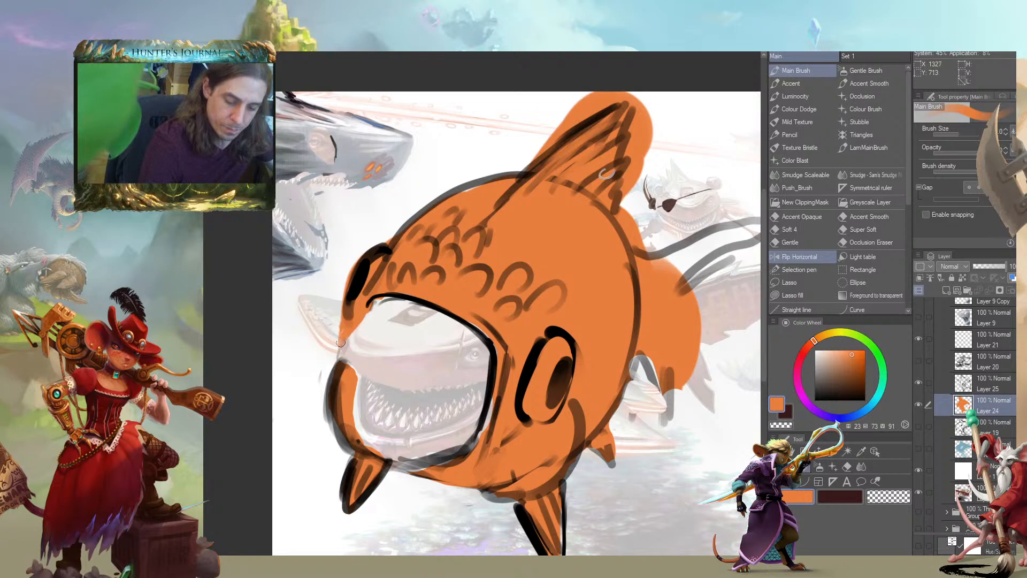
pyautogui.moveTo(342, 359); pyautogui.dragTo(349, 367)
pyautogui.press('c')
pyautogui.moveTo(370, 307); pyautogui.dragTo(360, 327)
# Hide the white overlay layer and erase the orange covering the creature's painted rear side fins on Layer 24
pyautogui.moveTo(531, 282)
pyautogui.mouseDown()
pyautogui.moveTo(558, 275)
pyautogui.moveTo(589, 285)
pyautogui.mouseUp()
pyautogui.click(920, 470)
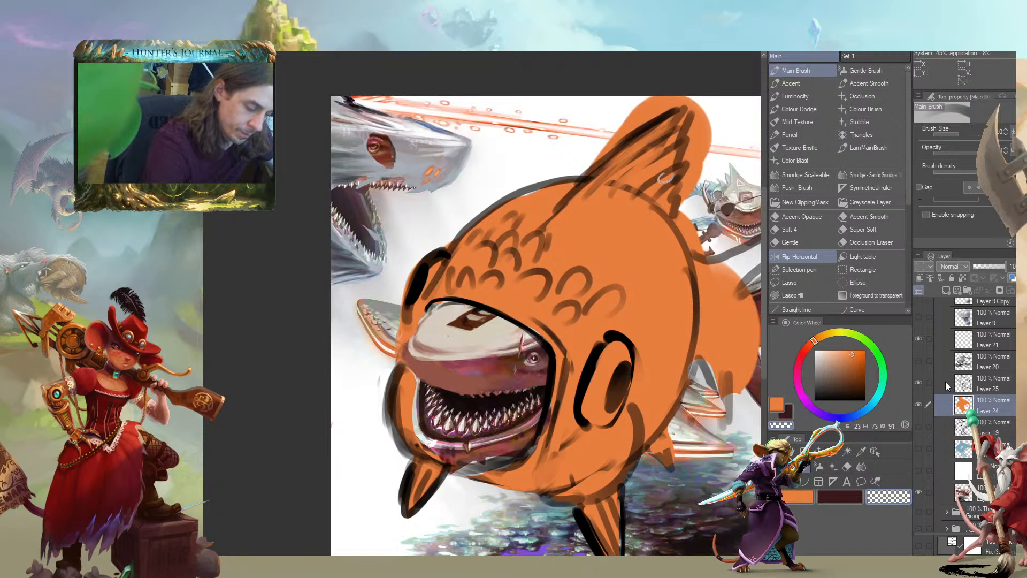
pyautogui.moveTo(673, 324); pyautogui.dragTo(664, 287)
pyautogui.moveTo(429, 424); pyautogui.dragTo(547, 427)
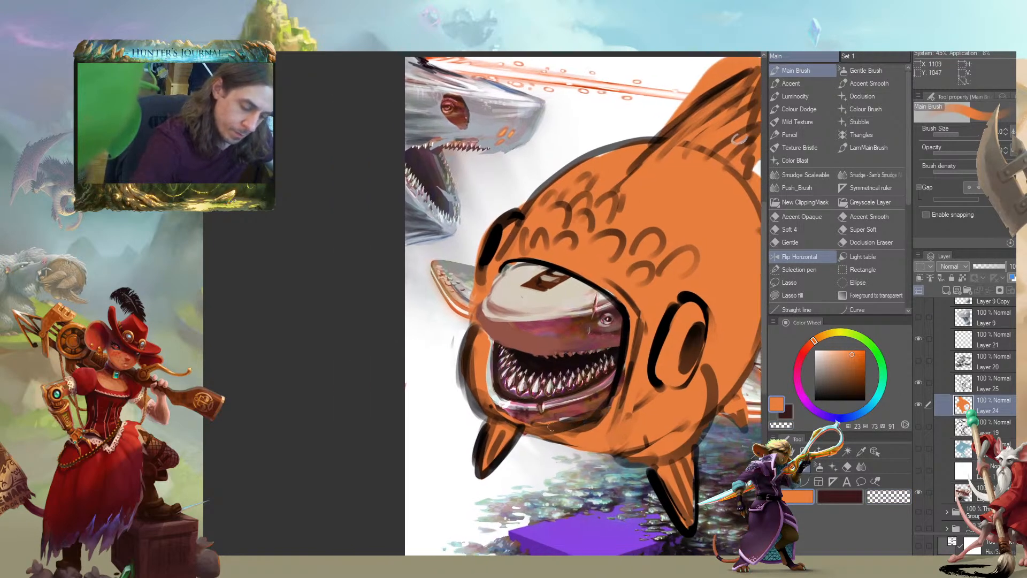
pyautogui.moveTo(737, 138)
pyautogui.mouseDown()
pyautogui.moveTo(586, 116)
pyautogui.moveTo(531, 88)
pyautogui.mouseUp()
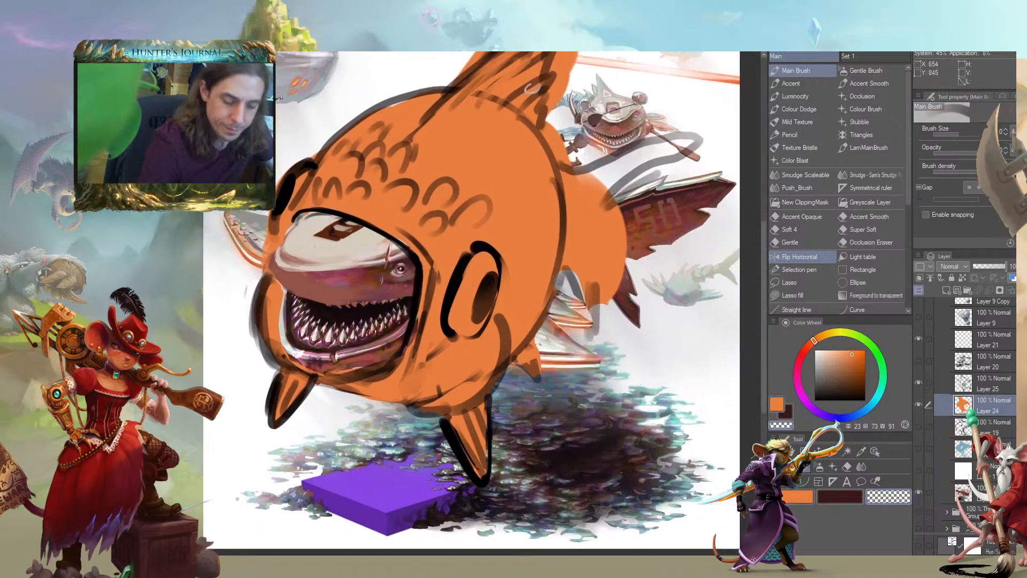
pyautogui.moveTo(544, 359)
pyautogui.mouseDown()
pyautogui.moveTo(496, 330)
pyautogui.moveTo(500, 344)
pyautogui.moveTo(512, 301)
pyautogui.moveTo(542, 324)
pyautogui.mouseUp()
pyautogui.press('c')
pyautogui.moveTo(484, 350)
pyautogui.mouseDown()
pyautogui.moveTo(487, 291)
pyautogui.moveTo(485, 308)
pyautogui.moveTo(532, 302)
pyautogui.mouseUp()
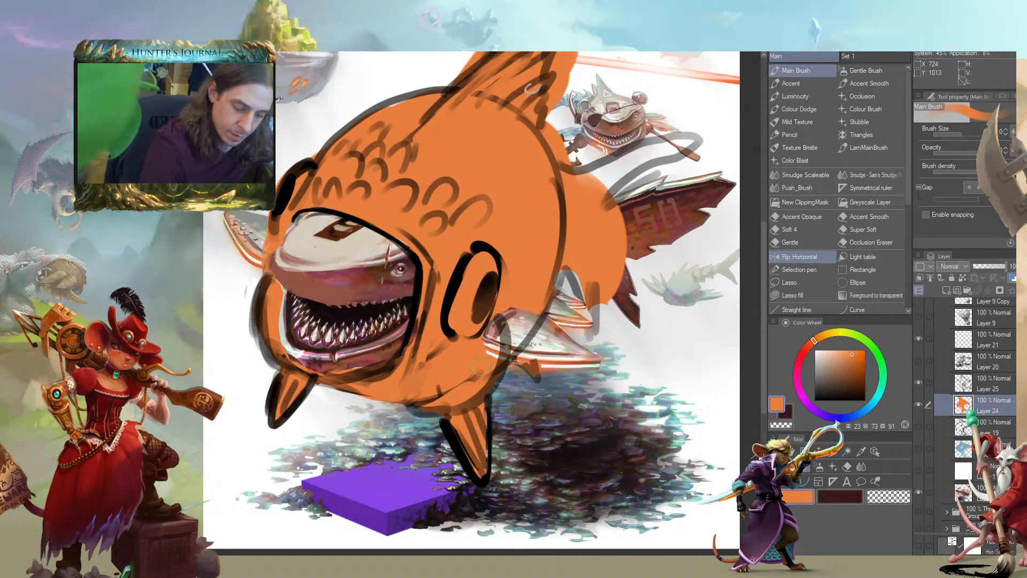
pyautogui.press('c')
pyautogui.press('c')
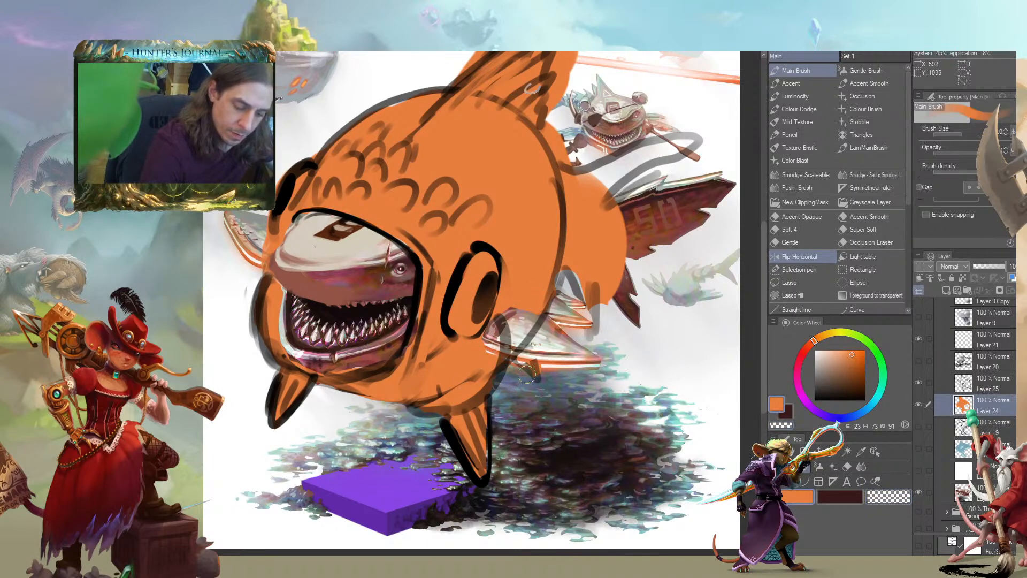
pyautogui.press('c')
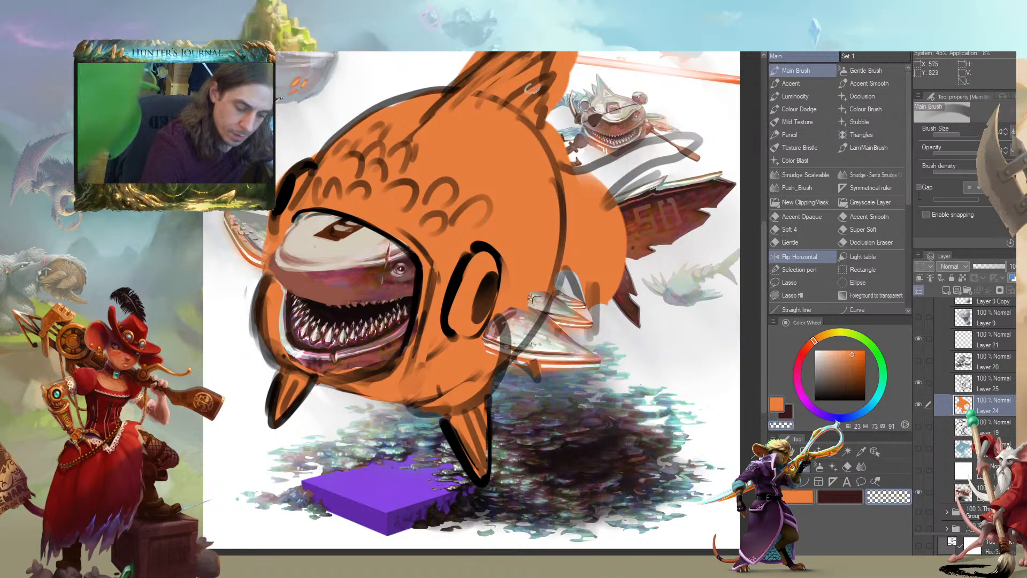
pyautogui.press('c')
pyautogui.press('c')
pyautogui.press('c')
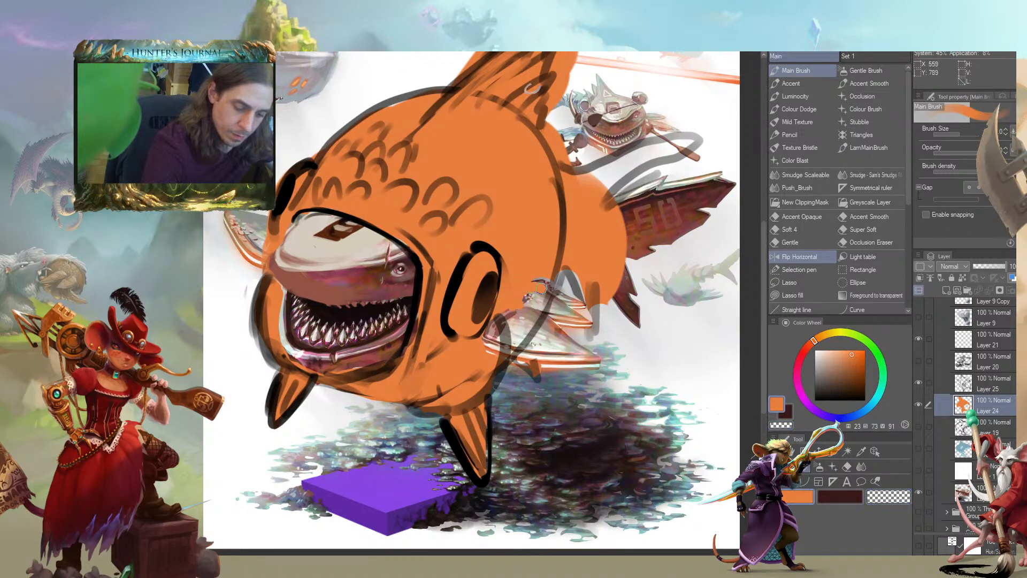
pyautogui.press('c')
# Shape the orange tail along the sketch, colouring its upper and lower lobes and clearing the excess between them
pyautogui.moveTo(568, 277)
pyautogui.mouseDown()
pyautogui.moveTo(615, 251)
pyautogui.moveTo(594, 215)
pyautogui.moveTo(610, 291)
pyautogui.moveTo(593, 236)
pyautogui.moveTo(609, 208)
pyautogui.moveTo(588, 230)
pyautogui.moveTo(623, 210)
pyautogui.moveTo(596, 211)
pyautogui.moveTo(685, 140)
pyautogui.moveTo(582, 179)
pyautogui.mouseUp()
pyautogui.press('c')
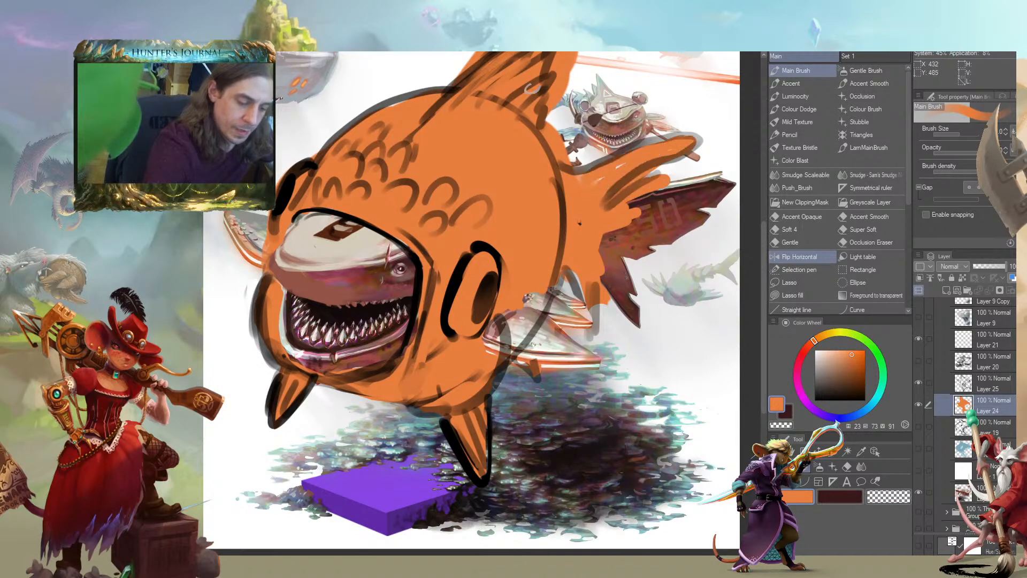
pyautogui.moveTo(572, 271); pyautogui.dragTo(601, 331)
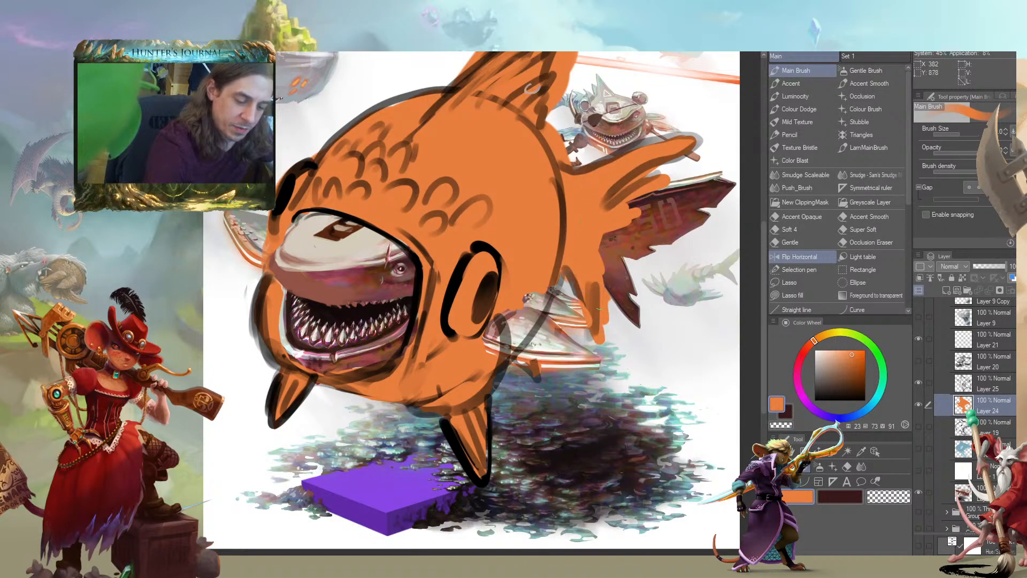
pyautogui.press('c')
# Erase the orange spilling past the dorsal fin and trim the tail's upper lobe
pyautogui.moveTo(491, 273); pyautogui.dragTo(588, 310)
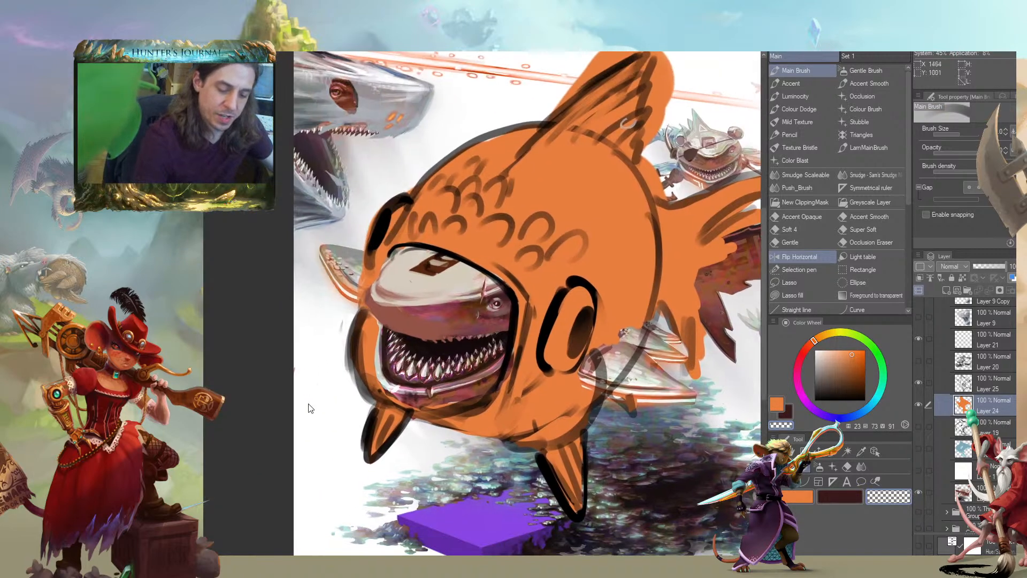
pyautogui.scroll(-2, 309, 402)
pyautogui.moveTo(268, 438); pyautogui.dragTo(325, 460)
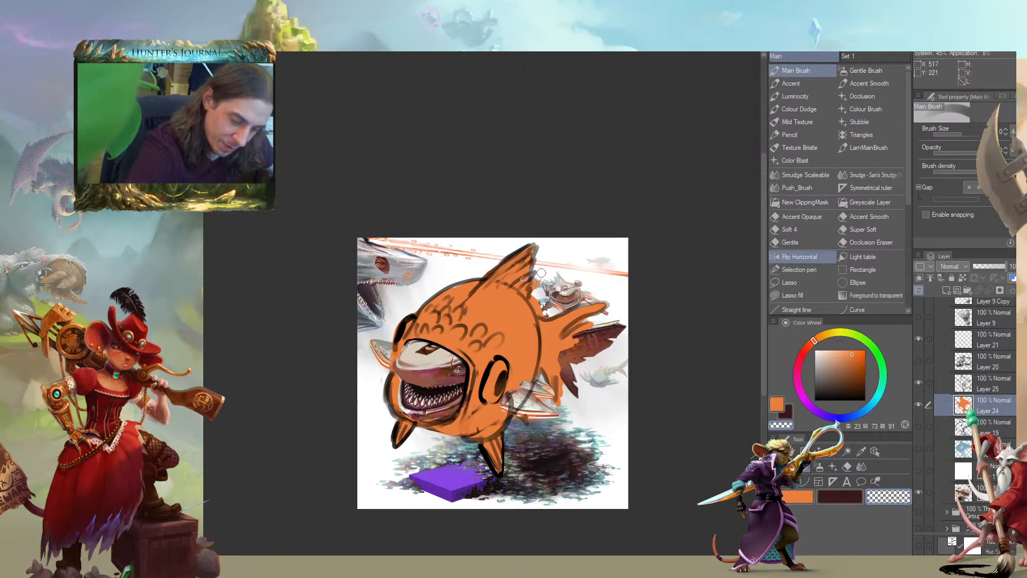
pyautogui.moveTo(502, 303)
pyautogui.mouseDown()
pyautogui.moveTo(454, 261)
pyautogui.moveTo(504, 275)
pyautogui.moveTo(553, 263)
pyautogui.moveTo(545, 277)
pyautogui.mouseUp()
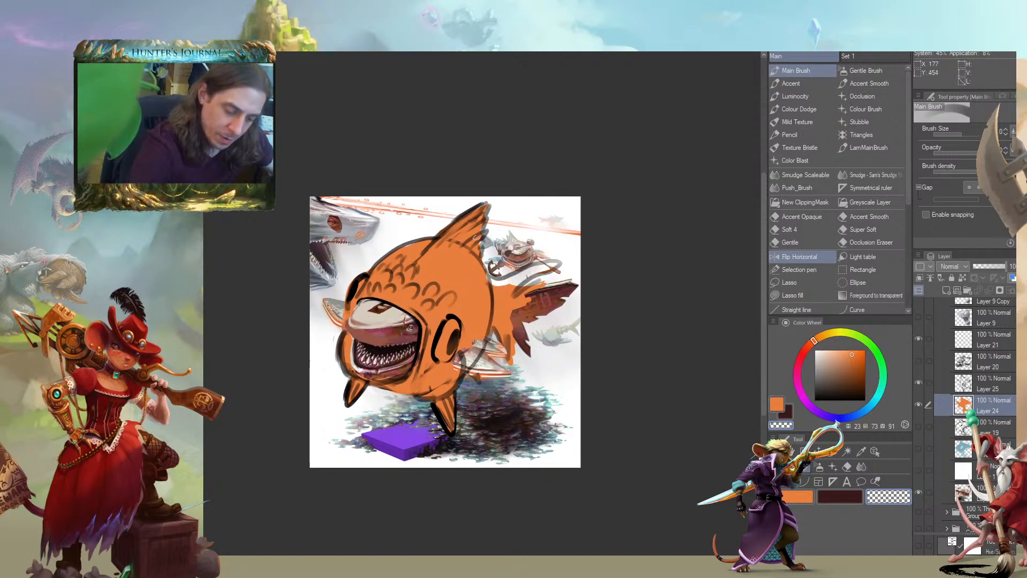
# On Layer 25, erase the tail sketch lines that cross the small creature behind the fish
pyautogui.hotkey('alt', '[')
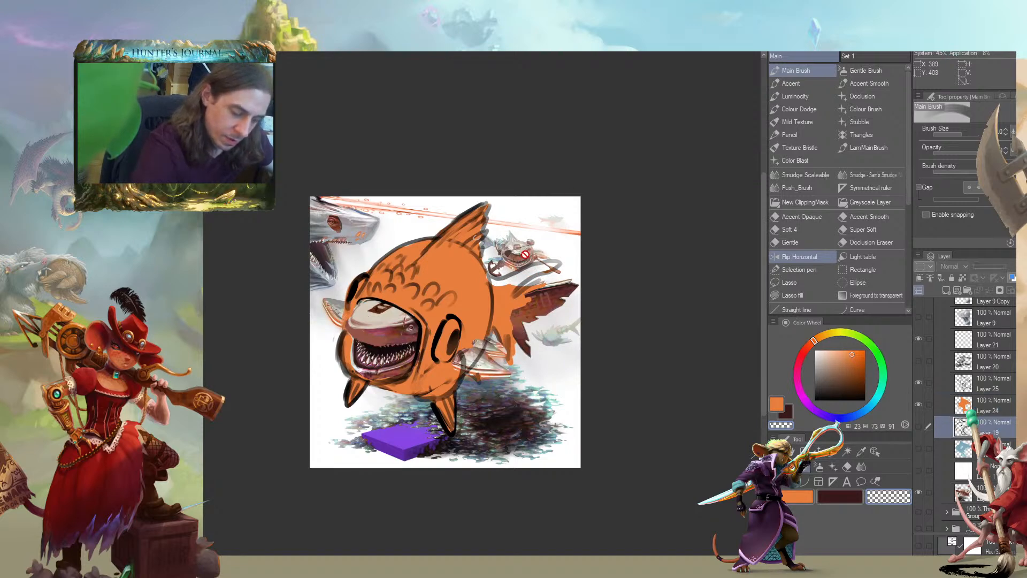
pyautogui.click(951, 384)
pyautogui.moveTo(500, 274); pyautogui.dragTo(511, 271)
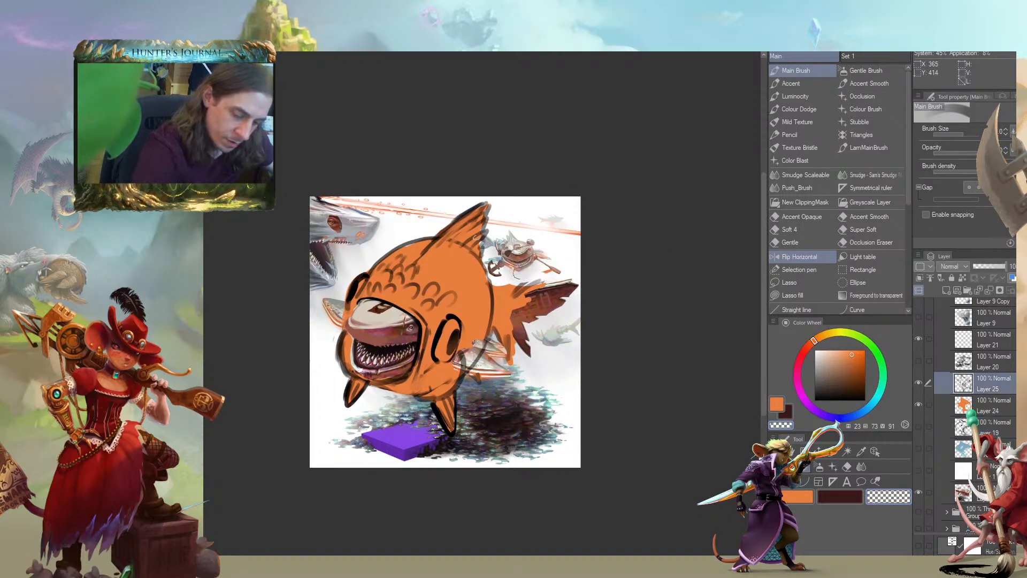
pyautogui.moveTo(303, 205); pyautogui.dragTo(306, 142)
pyautogui.moveTo(257, 251); pyautogui.dragTo(344, 256)
pyautogui.press('c')
# On Layer 24, paint over the creature's far side fin with pale tones sampled from the background
pyautogui.click(941, 407)
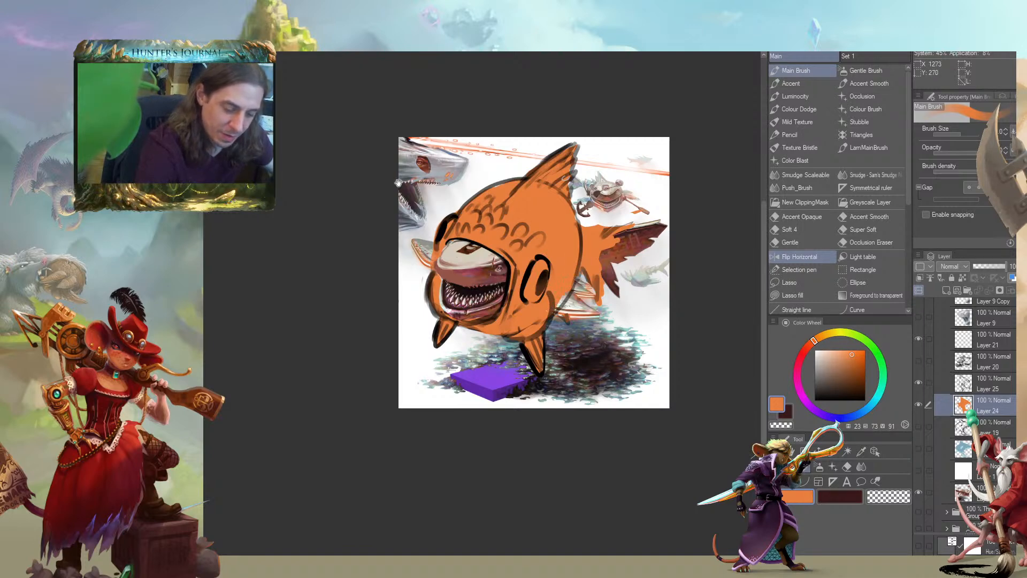
pyautogui.moveTo(433, 183); pyautogui.dragTo(434, 184)
pyautogui.moveTo(337, 233)
pyautogui.mouseDown()
pyautogui.moveTo(257, 169)
pyautogui.moveTo(363, 223)
pyautogui.mouseUp()
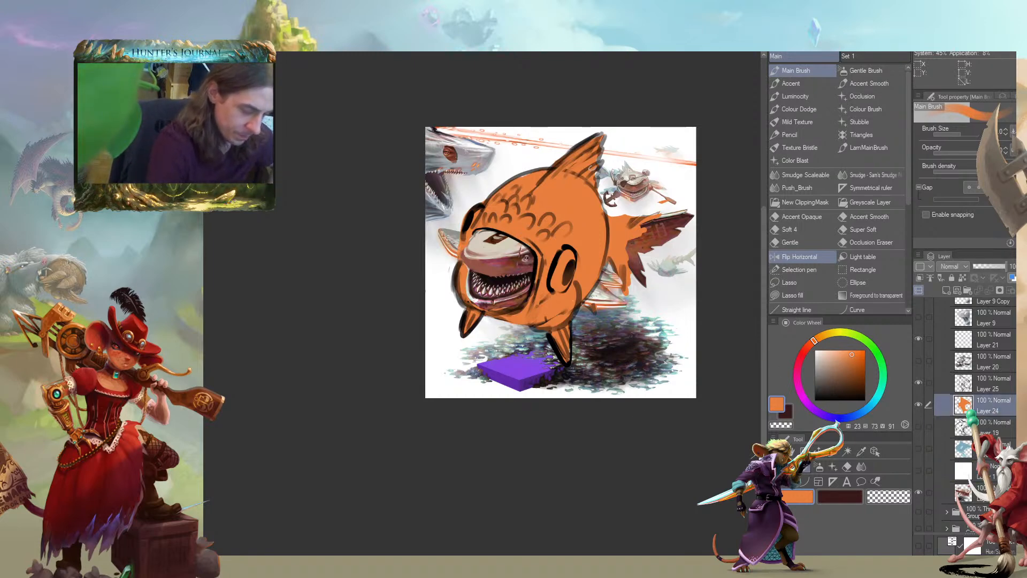
pyautogui.keyDown('alt'); pyautogui.click(444, 254); pyautogui.keyUp('alt')
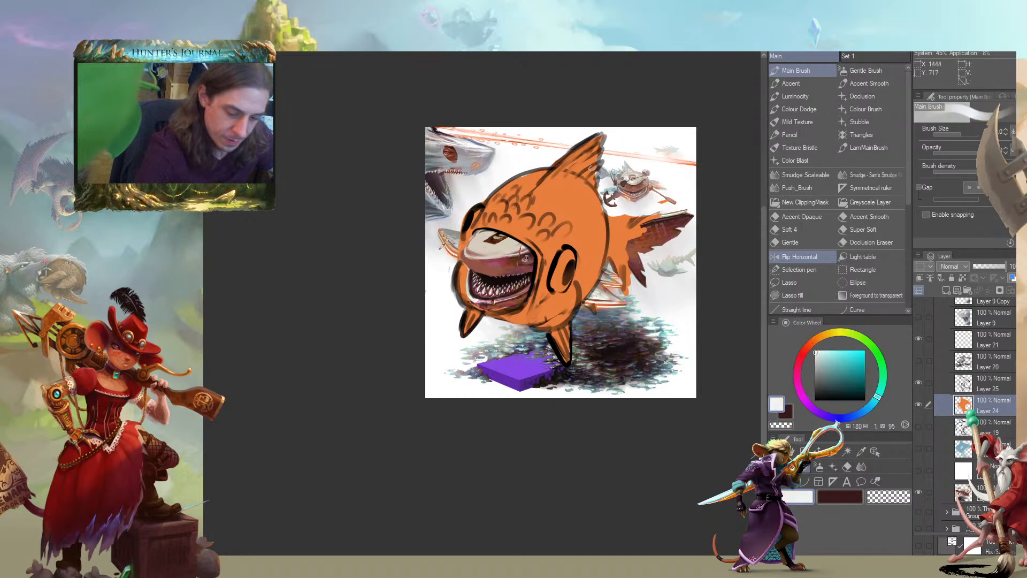
pyautogui.moveTo(452, 238); pyautogui.dragTo(448, 257)
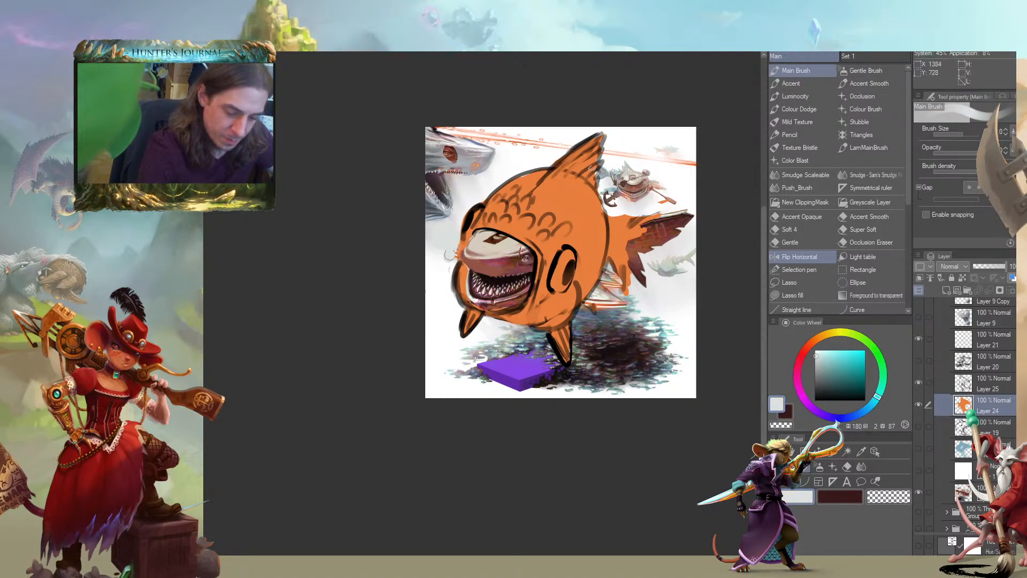
# Paint out the painted rear side fins with pale grey and blue-grey tones sampled from the surrounding background
pyautogui.keyDown('alt'); pyautogui.click(628, 306); pyautogui.keyUp('alt')
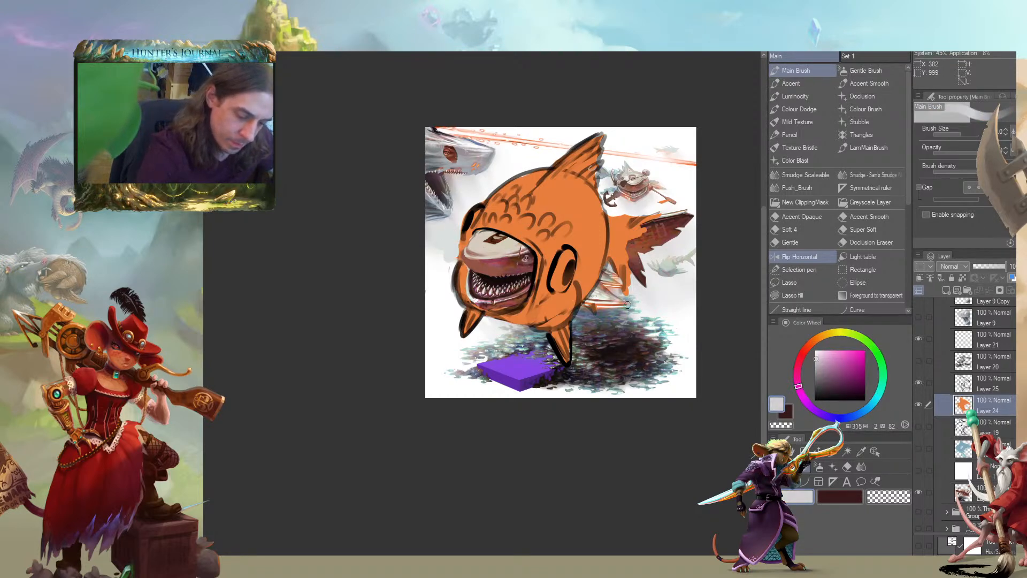
pyautogui.moveTo(609, 303); pyautogui.dragTo(592, 296)
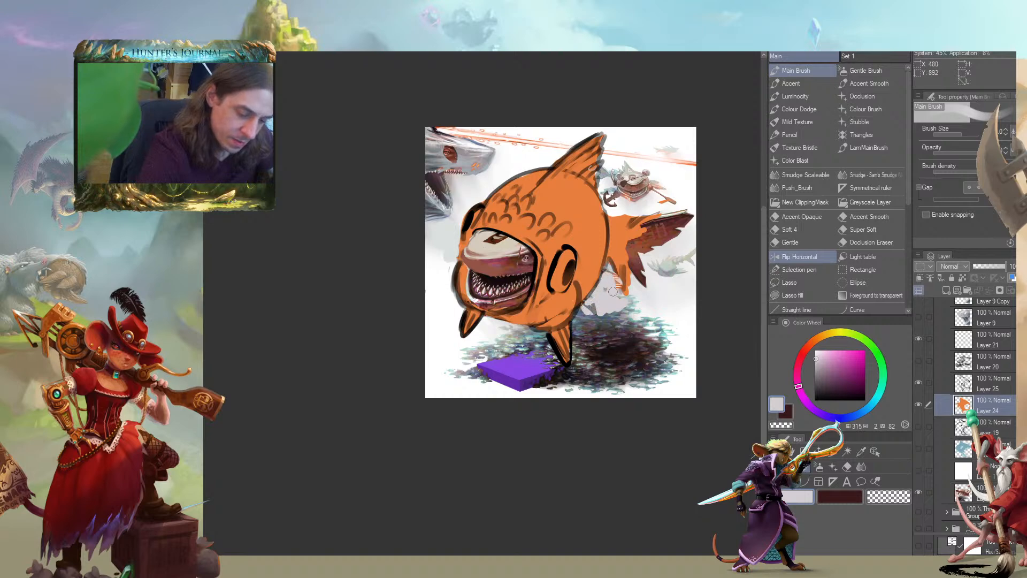
pyautogui.keyDown('alt'); pyautogui.click(616, 273); pyautogui.keyUp('alt')
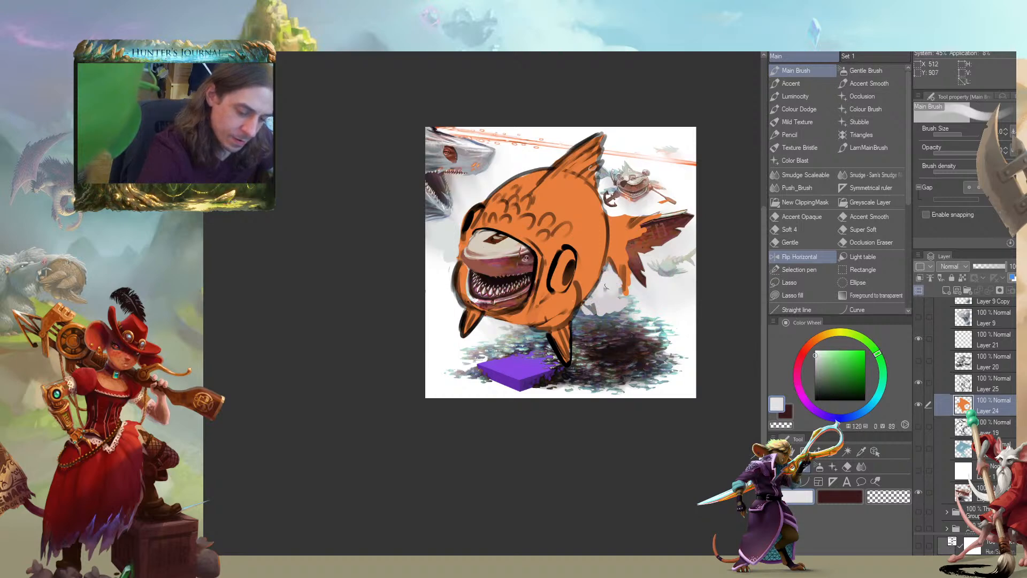
pyautogui.keyDown('alt'); pyautogui.click(629, 304); pyautogui.keyUp('alt')
pyautogui.moveTo(615, 306); pyautogui.dragTo(579, 309)
pyautogui.keyDown('alt'); pyautogui.click(612, 300); pyautogui.keyUp('alt')
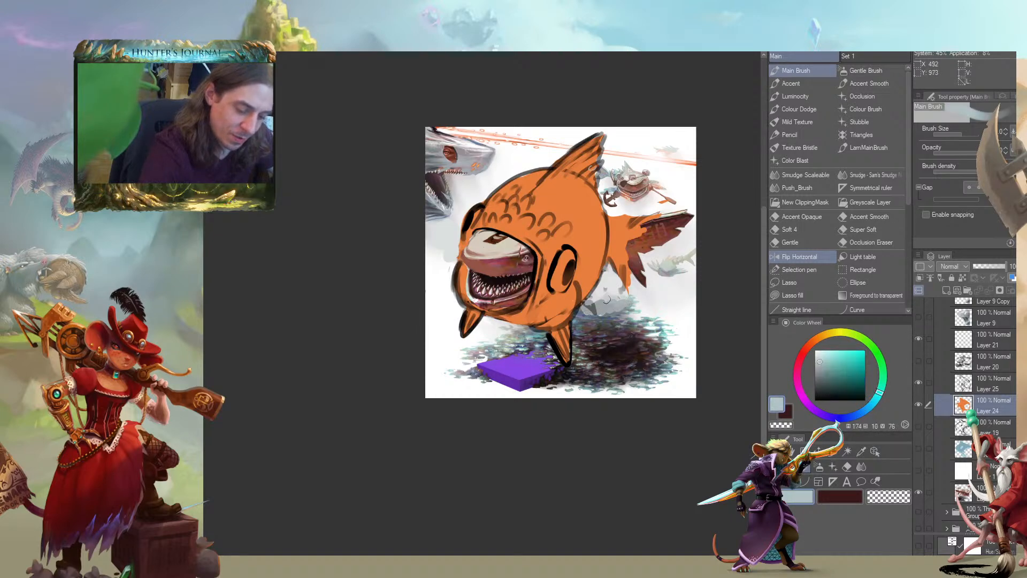
# Choose a pale yellow at about hue 40, saturation 48 and value 89 as the painting colour
pyautogui.moveTo(353, 227); pyautogui.dragTo(224, 258)
pyautogui.hotkey('ctrl', '-')
pyautogui.hotkey('ctrl', '+')
pyautogui.hotkey('ctrl', '+')
pyautogui.moveTo(482, 227); pyautogui.dragTo(461, 278)
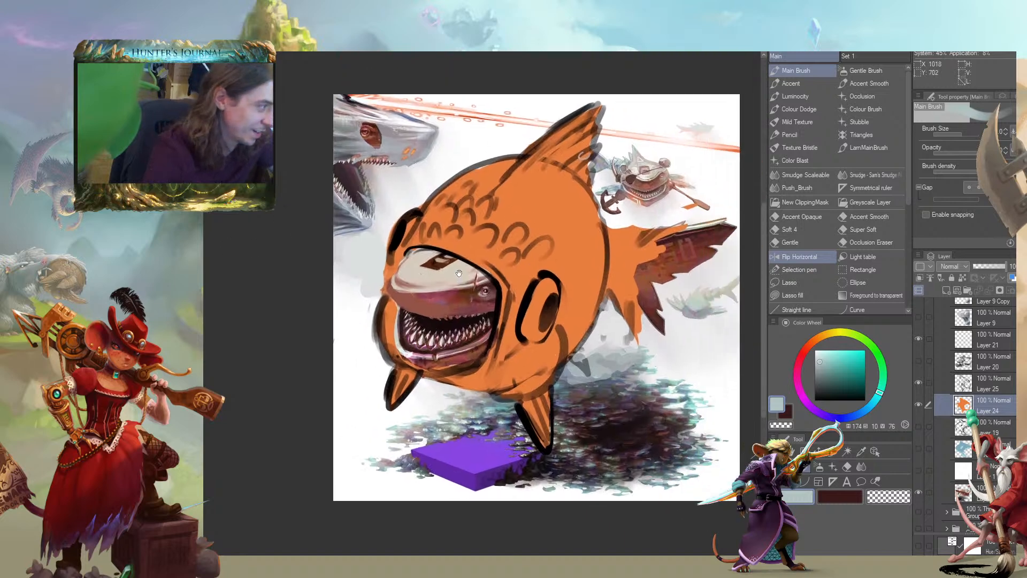
pyautogui.click(825, 334)
pyautogui.click(839, 355)
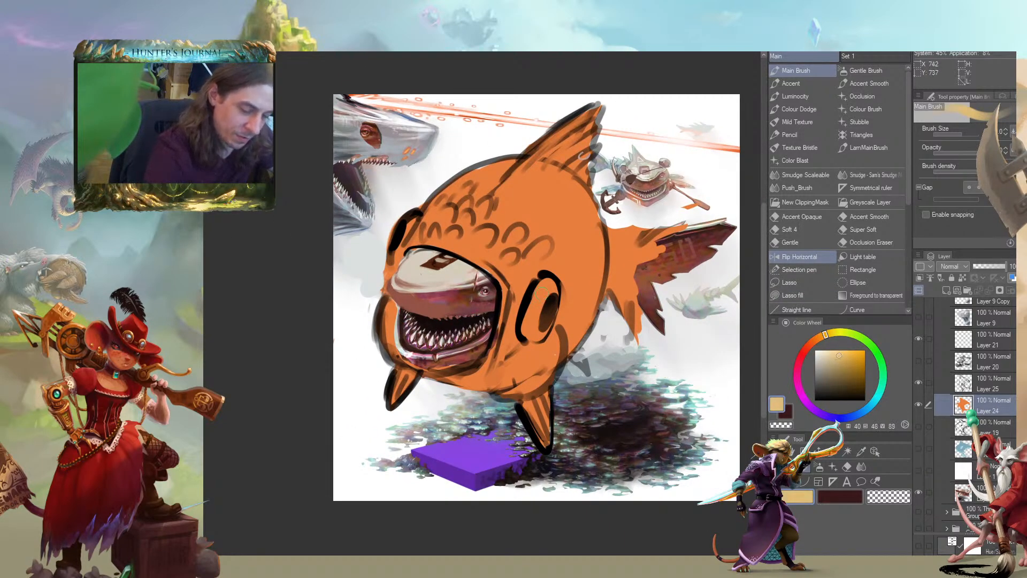
pyautogui.moveTo(458, 279); pyautogui.dragTo(460, 262)
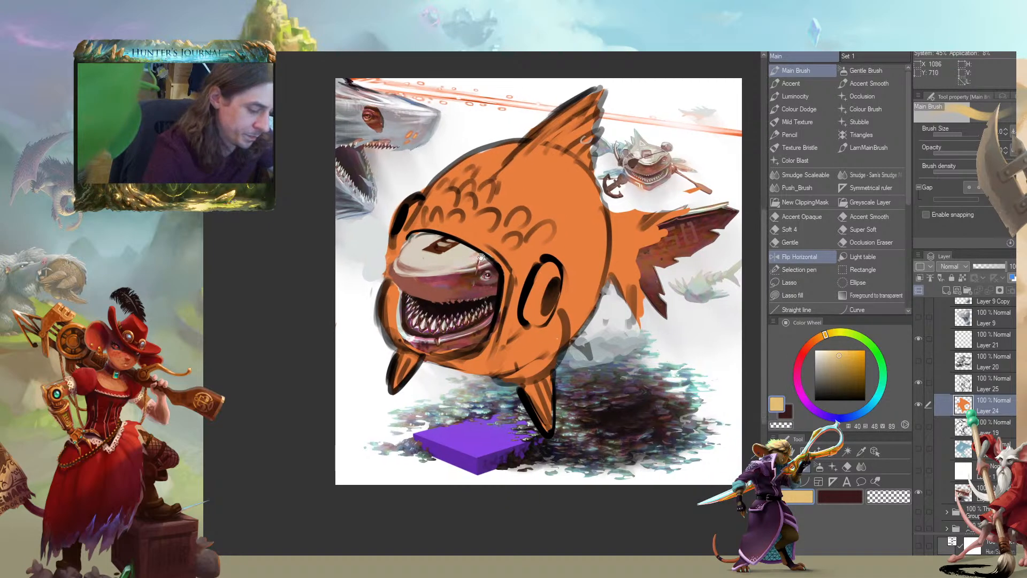
# Lower the opacity of the Layer 25 sketch to 45% and make Layer 24 active
pyautogui.click(943, 392)
pyautogui.click(987, 266)
pyautogui.click(945, 408)
# Undo the last two changes and sample the body's orange as the painting colour
pyautogui.moveTo(530, 256); pyautogui.dragTo(525, 278)
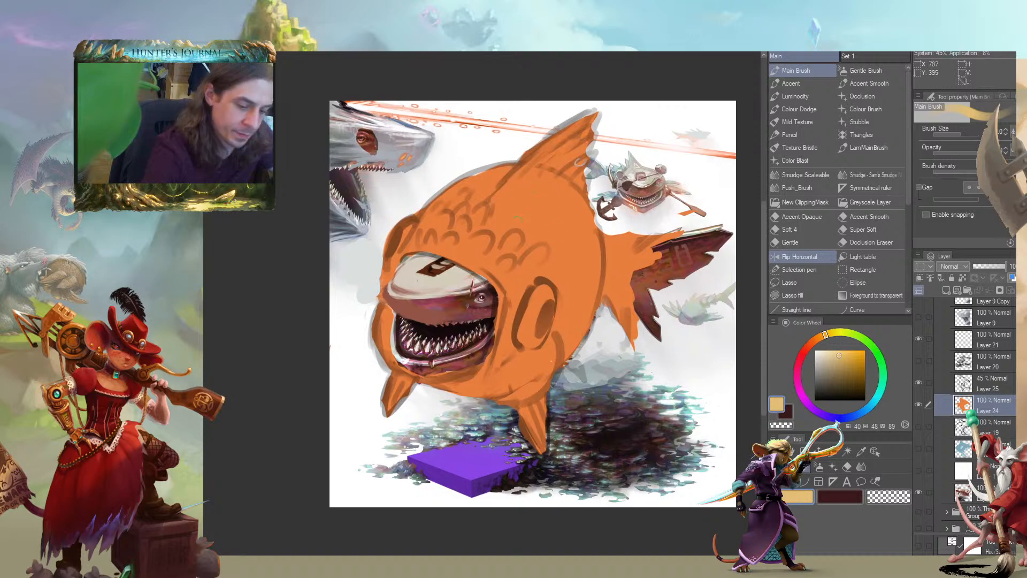
pyautogui.hotkey('ctrl', 'z')
pyautogui.hotkey('ctrl', 'z')
pyautogui.keyDown('alt'); pyautogui.click(578, 246); pyautogui.keyUp('alt')
pyautogui.moveTo(579, 211); pyautogui.dragTo(589, 194)
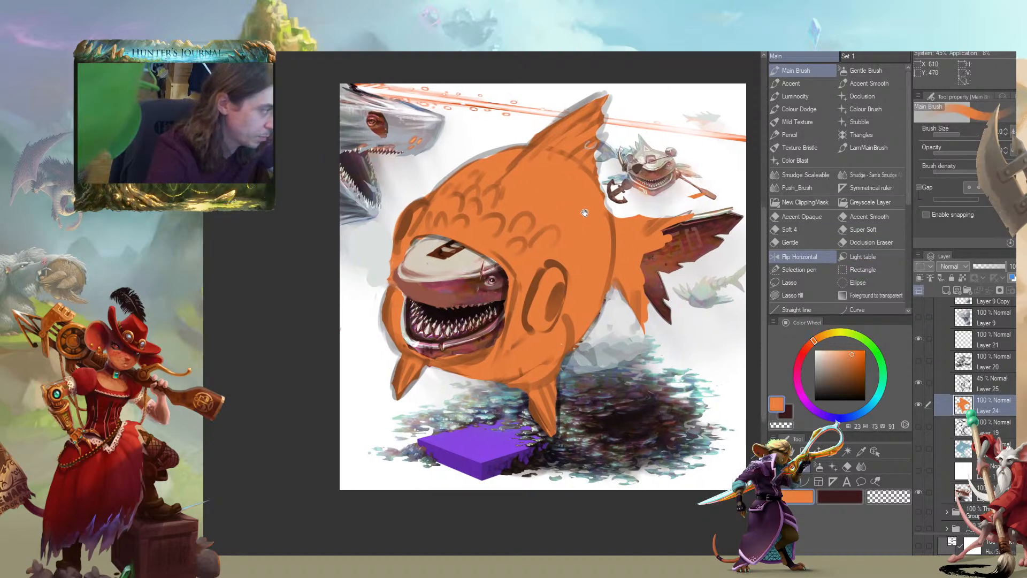
# With Layer 24's transparent pixels locked, apply a red foreground-to-transparent gradient down the fish at hue 10, saturation 96 and value 87
pyautogui.click(807, 353)
pyautogui.click(863, 356)
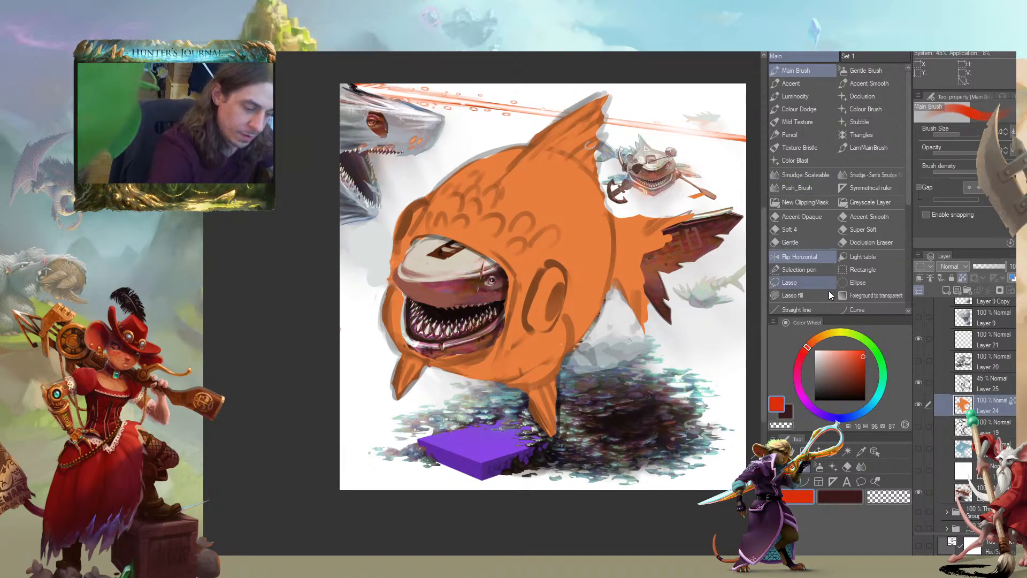
pyautogui.click(875, 295)
pyautogui.moveTo(524, 230); pyautogui.dragTo(521, 377)
pyautogui.moveTo(266, 378); pyautogui.dragTo(307, 382)
pyautogui.press('c')
pyautogui.press('/')
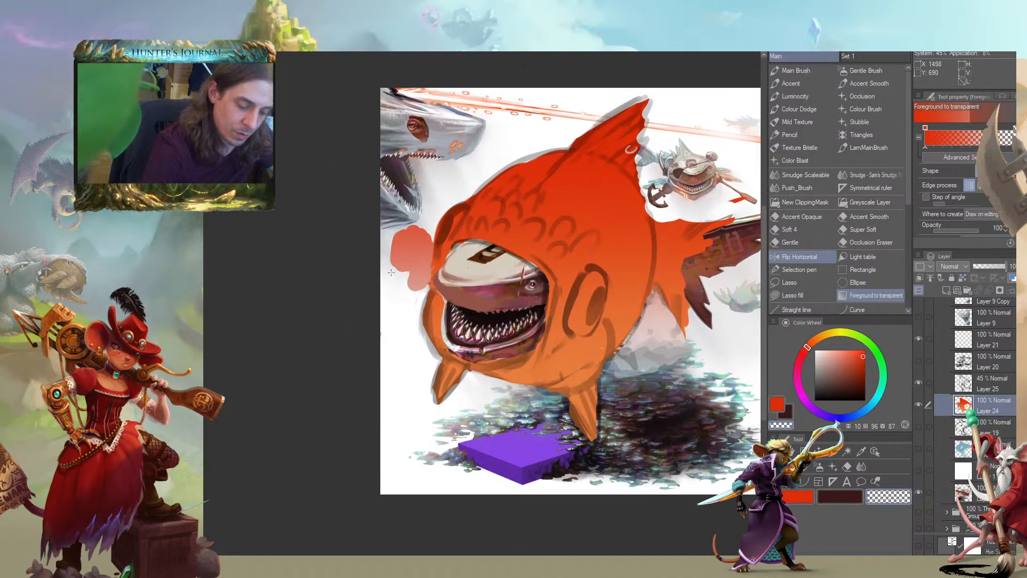
pyautogui.press('c')
pyautogui.keyDown('alt'); pyautogui.click(390, 238); pyautogui.keyUp('alt')
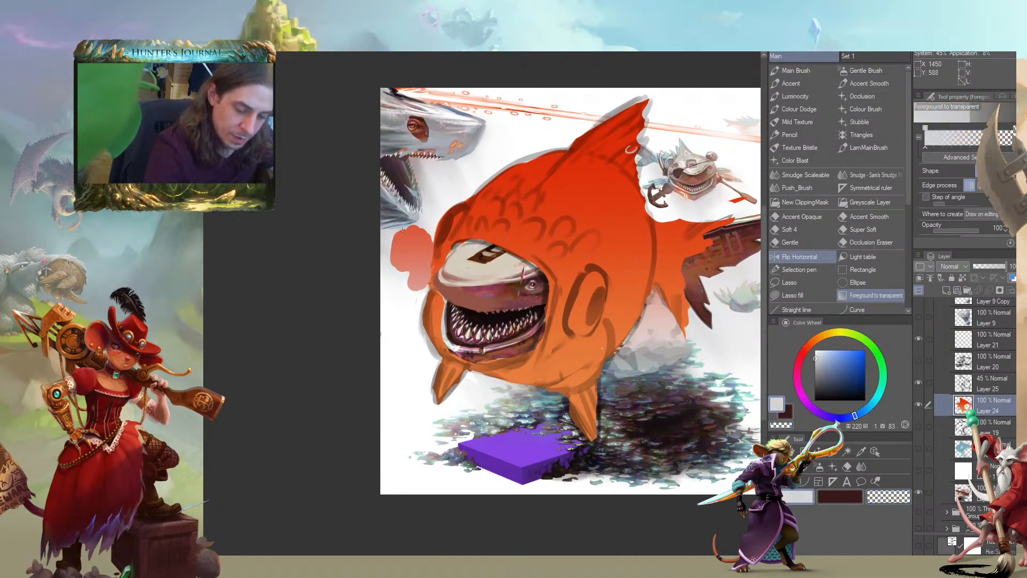
pyautogui.moveTo(393, 243); pyautogui.dragTo(398, 234)
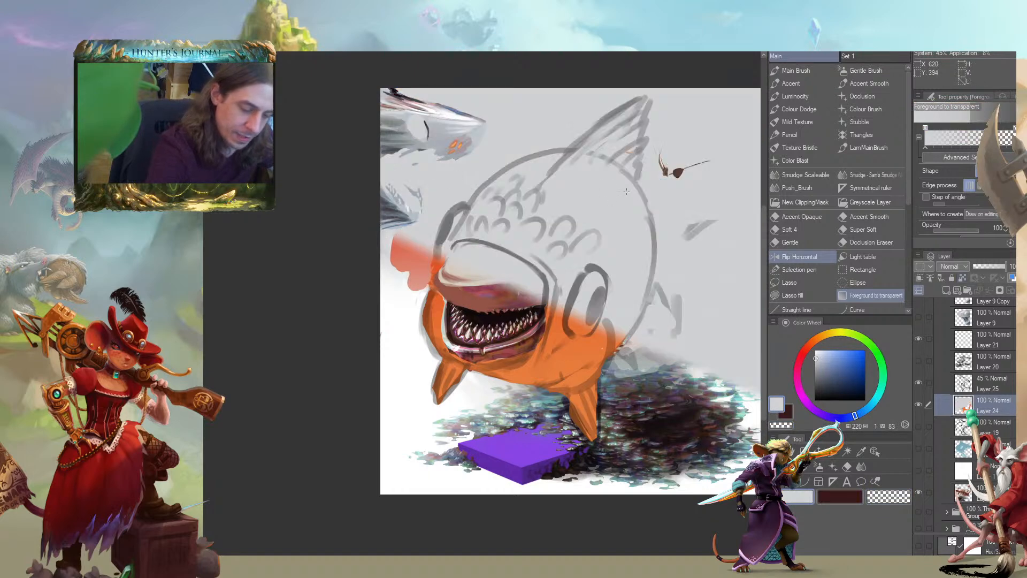
pyautogui.hotkey('ctrl', 'z')
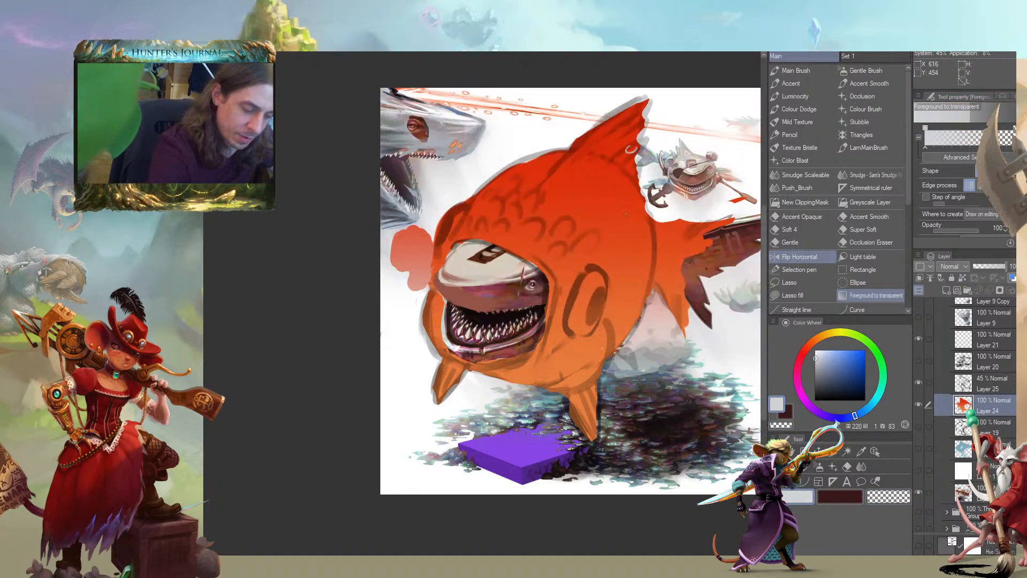
# With the Main Brush, paint the stray orange patches beside the fish's face and below its tail in the pale background grey
pyautogui.click(795, 71)
pyautogui.moveTo(397, 229)
pyautogui.mouseDown()
pyautogui.moveTo(408, 270)
pyautogui.moveTo(418, 278)
pyautogui.moveTo(427, 267)
pyautogui.moveTo(420, 283)
pyautogui.moveTo(414, 257)
pyautogui.moveTo(427, 235)
pyautogui.moveTo(396, 247)
pyautogui.mouseUp()
pyautogui.keyDown('alt'); pyautogui.click(386, 309); pyautogui.keyUp('alt')
pyautogui.keyDown('alt'); pyautogui.click(707, 337); pyautogui.keyUp('alt')
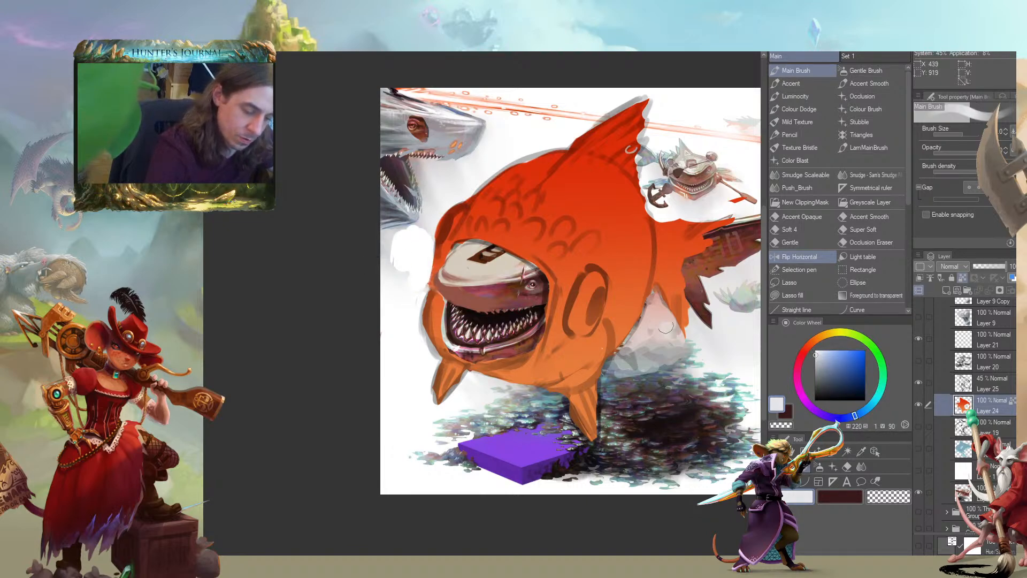
pyautogui.moveTo(669, 336); pyautogui.dragTo(641, 336)
pyautogui.moveTo(653, 293); pyautogui.dragTo(678, 334)
pyautogui.moveTo(355, 229); pyautogui.dragTo(283, 277)
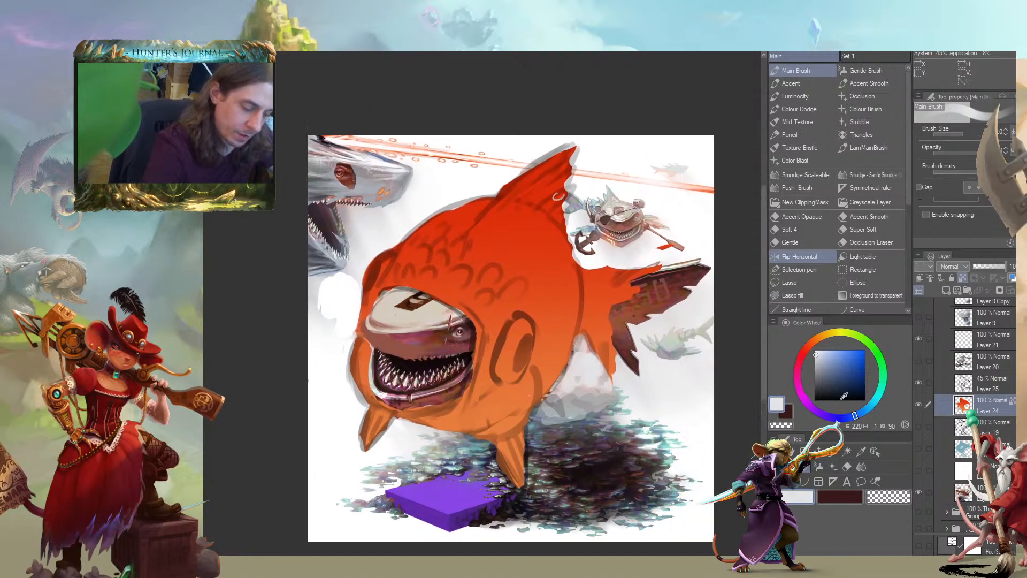
# Create a Glow dodge layer above Layer 24 and choose a bright orange at hue 23, saturation 72 and value 100
pyautogui.click(945, 289)
pyautogui.click(948, 267)
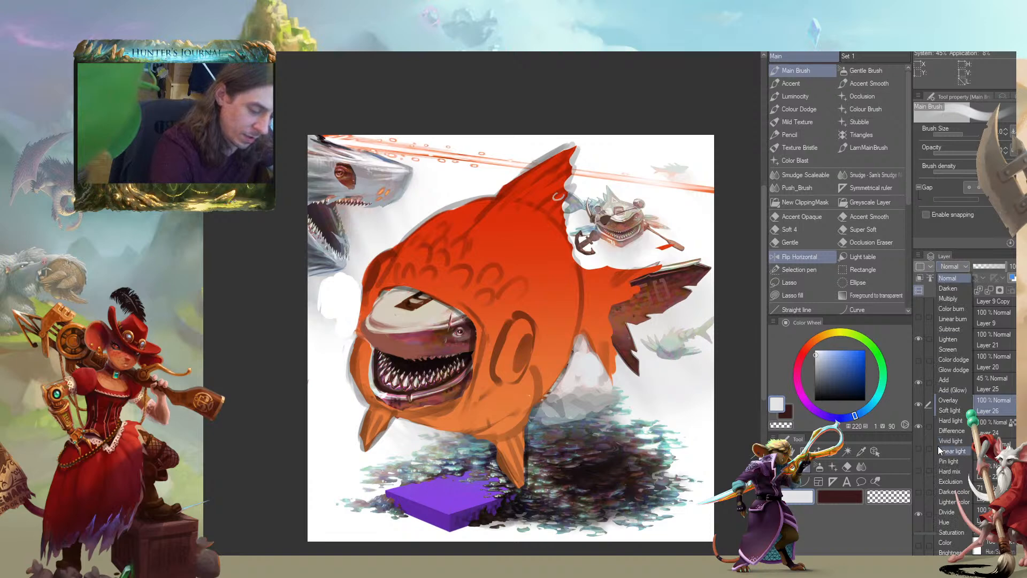
pyautogui.click(942, 369)
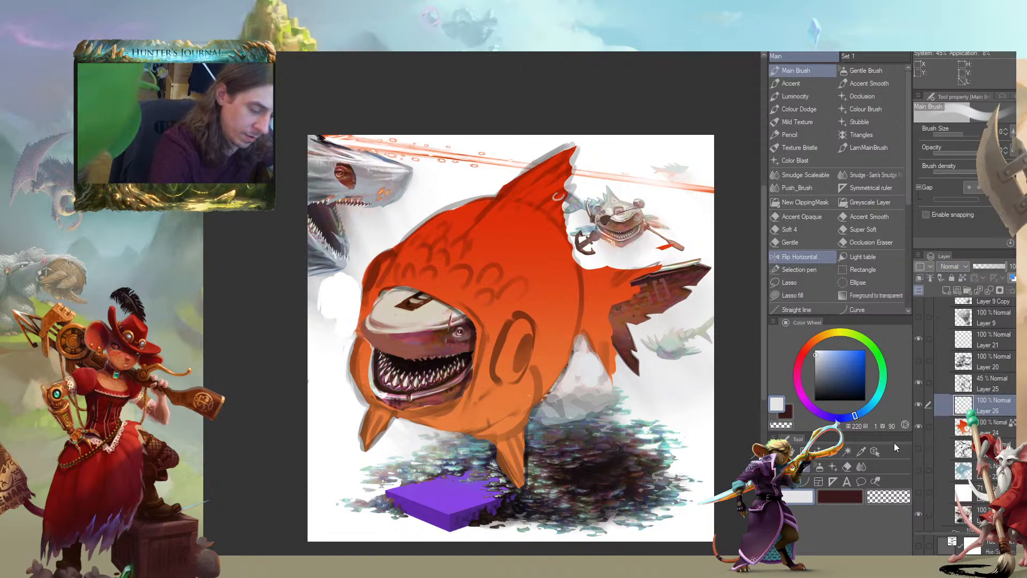
pyautogui.keyDown('alt'); pyautogui.click(642, 306); pyautogui.keyUp('alt')
pyautogui.moveTo(811, 341); pyautogui.dragTo(813, 340)
pyautogui.click(854, 350)
# Paint glowing orange scale marks over the fish's forehead and upper back, and brighten the inside of the large costume eye
pyautogui.moveTo(504, 294)
pyautogui.mouseDown()
pyautogui.moveTo(524, 286)
pyautogui.moveTo(503, 284)
pyautogui.moveTo(498, 294)
pyautogui.moveTo(469, 260)
pyautogui.mouseUp()
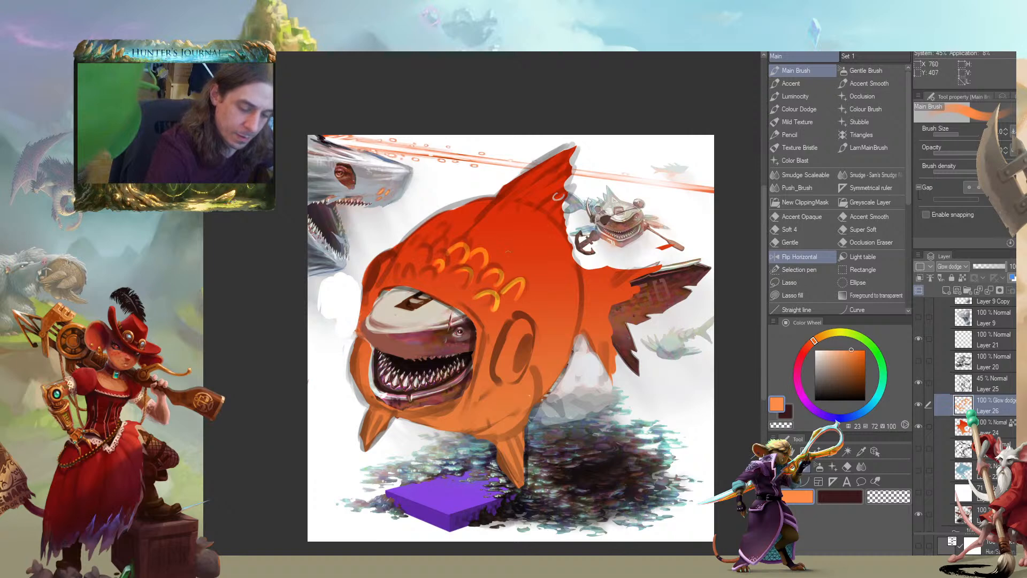
pyautogui.moveTo(508, 237)
pyautogui.mouseDown()
pyautogui.moveTo(529, 250)
pyautogui.moveTo(524, 235)
pyautogui.moveTo(526, 284)
pyautogui.moveTo(460, 262)
pyautogui.mouseUp()
pyautogui.moveTo(482, 305)
pyautogui.mouseDown()
pyautogui.moveTo(460, 281)
pyautogui.moveTo(494, 235)
pyautogui.moveTo(435, 244)
pyautogui.moveTo(407, 263)
pyautogui.moveTo(468, 297)
pyautogui.mouseUp()
pyautogui.moveTo(510, 347); pyautogui.dragTo(511, 317)
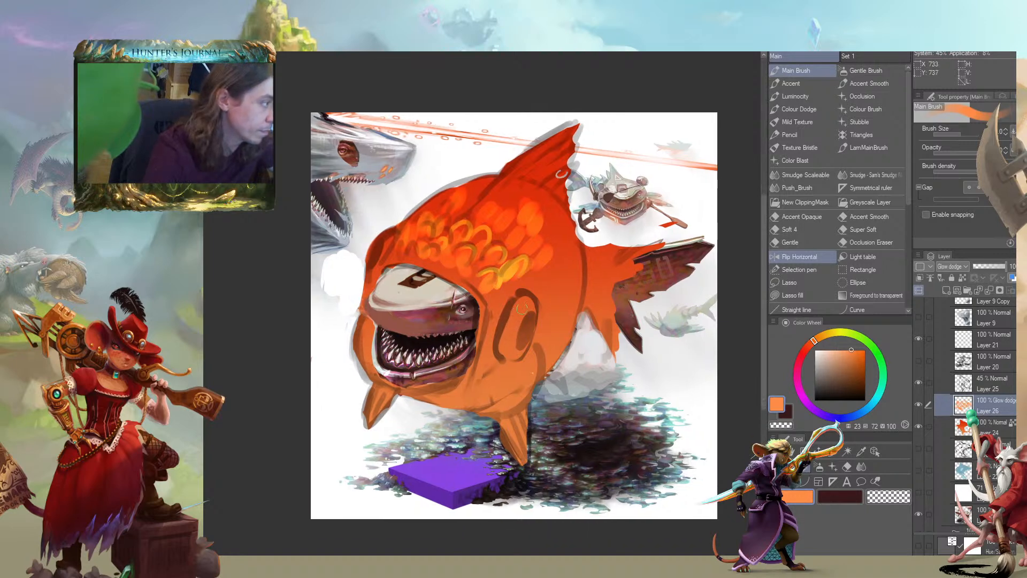
pyautogui.moveTo(512, 356)
pyautogui.mouseDown()
pyautogui.moveTo(515, 318)
pyautogui.moveTo(508, 348)
pyautogui.mouseUp()
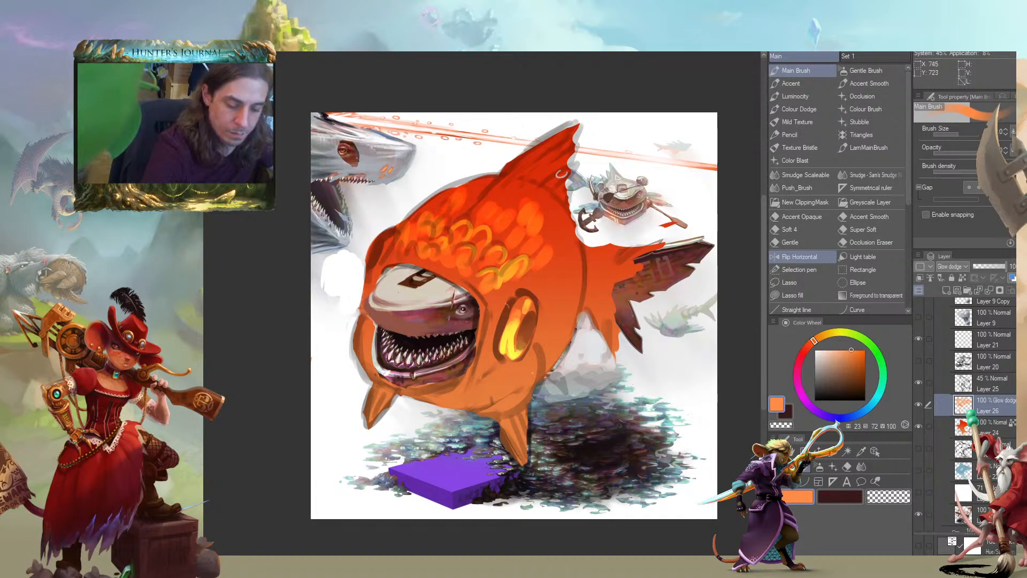
# Add glowing scale dabs to the lower cheek, behind the costume eye and across the upper flank
pyautogui.moveTo(545, 323)
pyautogui.mouseDown()
pyautogui.moveTo(535, 348)
pyautogui.moveTo(520, 329)
pyautogui.moveTo(477, 372)
pyautogui.moveTo(519, 349)
pyautogui.mouseUp()
pyautogui.moveTo(507, 390)
pyautogui.mouseDown()
pyautogui.moveTo(537, 347)
pyautogui.moveTo(496, 370)
pyautogui.mouseUp()
pyautogui.moveTo(523, 373)
pyautogui.mouseDown()
pyautogui.moveTo(571, 247)
pyautogui.moveTo(554, 249)
pyautogui.moveTo(557, 217)
pyautogui.mouseUp()
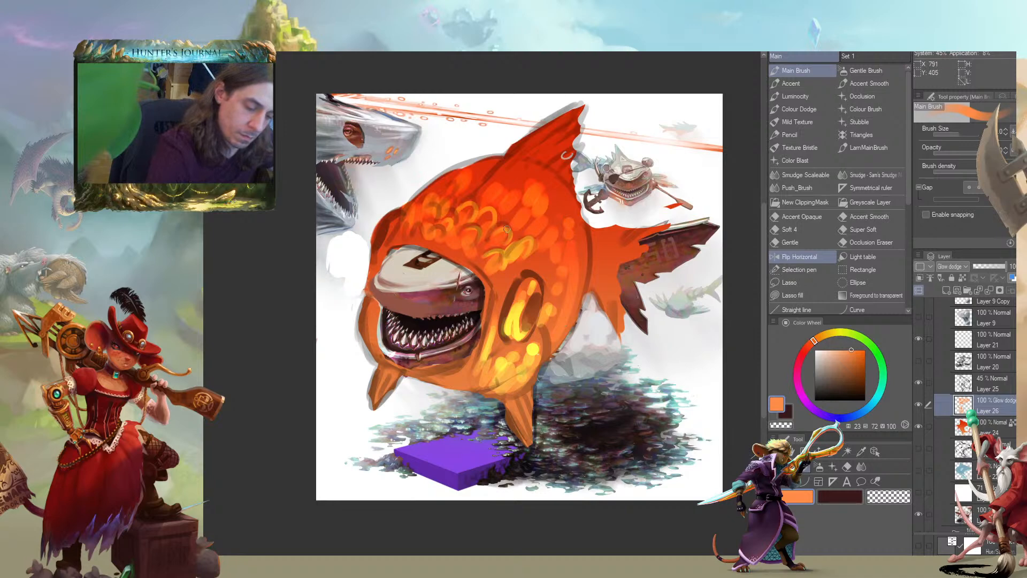
pyautogui.moveTo(499, 202)
pyautogui.mouseDown()
pyautogui.moveTo(582, 278)
pyautogui.moveTo(582, 236)
pyautogui.moveTo(561, 211)
pyautogui.moveTo(522, 191)
pyautogui.moveTo(526, 225)
pyautogui.mouseUp()
pyautogui.moveTo(504, 190)
pyautogui.mouseDown()
pyautogui.moveTo(509, 213)
pyautogui.moveTo(559, 245)
pyautogui.mouseUp()
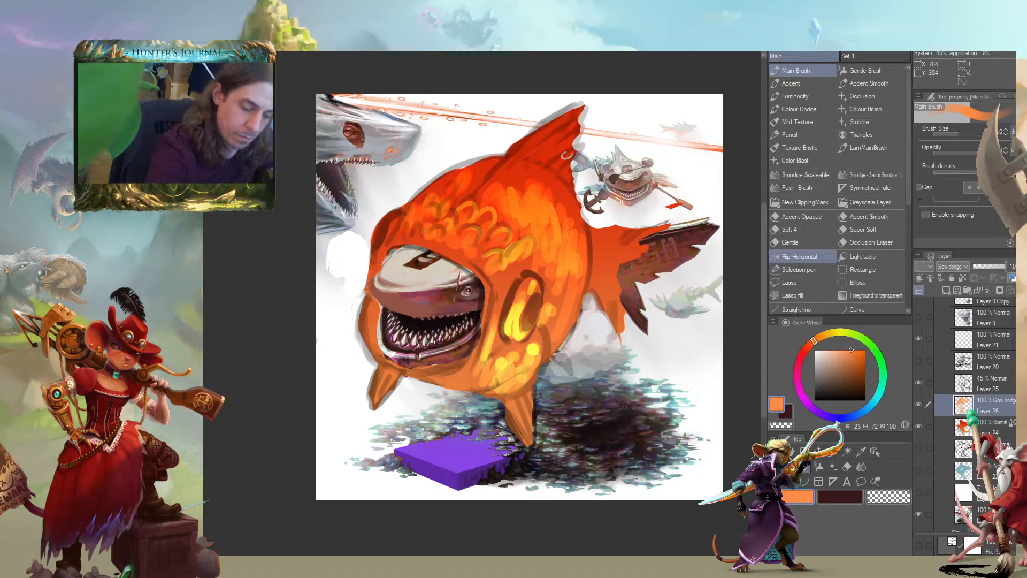
pyautogui.moveTo(525, 209)
pyautogui.mouseDown()
pyautogui.moveTo(519, 257)
pyautogui.moveTo(510, 236)
pyautogui.moveTo(495, 259)
pyautogui.moveTo(513, 246)
pyautogui.moveTo(532, 262)
pyautogui.moveTo(530, 297)
pyautogui.moveTo(550, 268)
pyautogui.moveTo(541, 252)
pyautogui.moveTo(544, 313)
pyautogui.moveTo(564, 305)
pyautogui.moveTo(565, 276)
pyautogui.moveTo(503, 316)
pyautogui.moveTo(467, 293)
pyautogui.mouseUp()
# Erase small gaps in the flank's glow using a smaller brush with transparent colour, separating it into individual scales
pyautogui.press('[')
pyautogui.press('c')
pyautogui.moveTo(362, 246); pyautogui.dragTo(390, 211)
pyautogui.moveTo(528, 325); pyautogui.dragTo(522, 355)
pyautogui.moveTo(554, 425)
pyautogui.mouseDown()
pyautogui.moveTo(547, 410)
pyautogui.moveTo(496, 416)
pyautogui.mouseUp()
pyautogui.press('c')
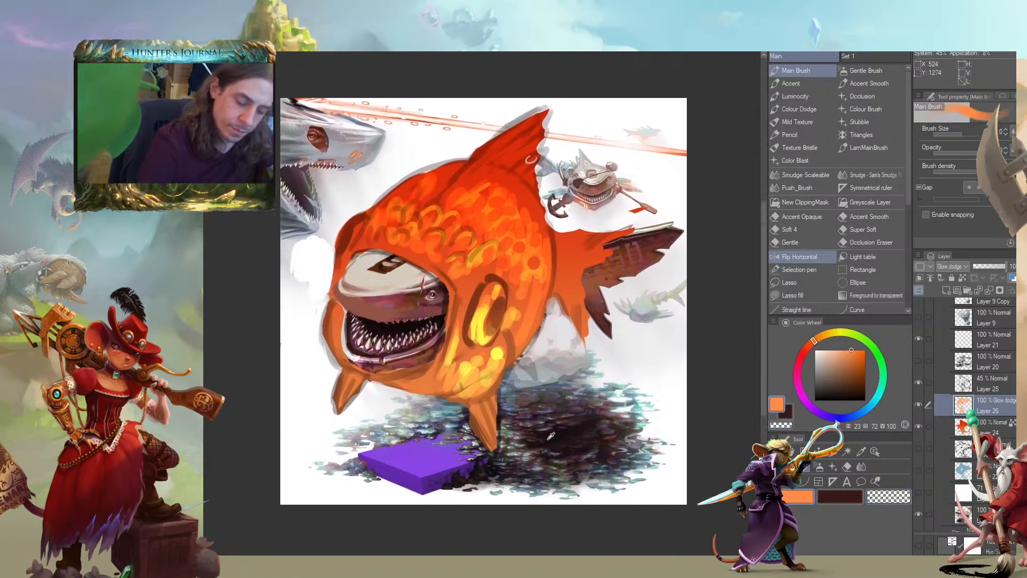
# On Layer 24, paint dark pupils in both costume eyes and add small white highlights to them
pyautogui.keyDown('alt'); pyautogui.click(548, 438); pyautogui.keyUp('alt')
pyautogui.click(940, 423)
pyautogui.moveTo(496, 300)
pyautogui.mouseDown()
pyautogui.moveTo(488, 332)
pyautogui.moveTo(491, 314)
pyautogui.mouseUp()
pyautogui.moveTo(341, 251)
pyautogui.mouseDown()
pyautogui.moveTo(345, 228)
pyautogui.moveTo(297, 244)
pyautogui.mouseUp()
pyautogui.keyDown('alt'); pyautogui.click(308, 254); pyautogui.keyUp('alt')
pyautogui.press('[')
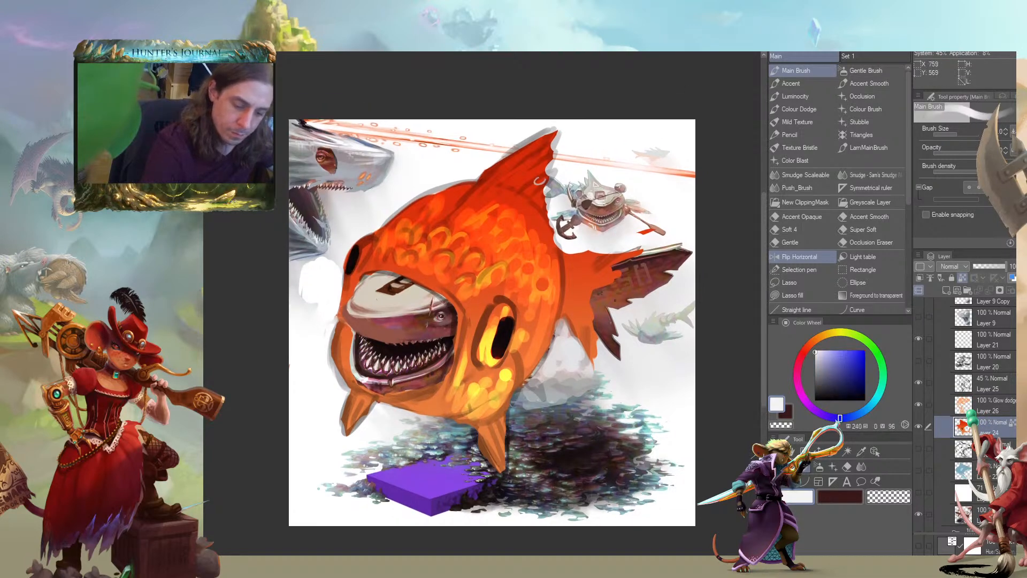
pyautogui.moveTo(501, 318)
pyautogui.mouseDown()
pyautogui.moveTo(501, 331)
pyautogui.moveTo(502, 315)
pyautogui.mouseUp()
pyautogui.moveTo(358, 251); pyautogui.dragTo(358, 249)
pyautogui.moveTo(250, 219); pyautogui.dragTo(288, 217)
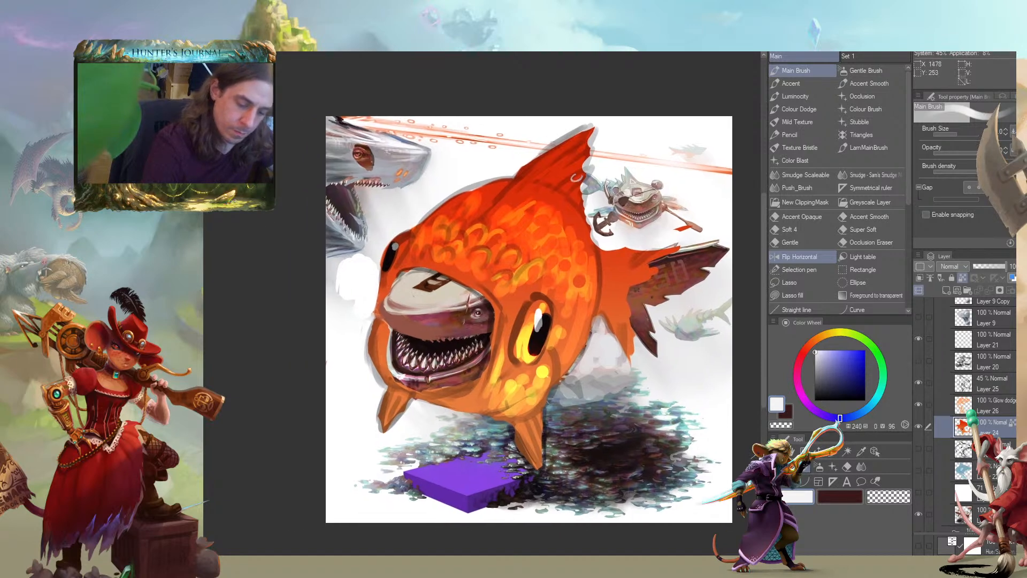
# Compare the fish with and without the Layer 25 sketch, and lower that layer's opacity to 23%
pyautogui.click(920, 384)
pyautogui.moveTo(267, 368); pyautogui.dragTo(300, 353)
pyautogui.click(919, 383)
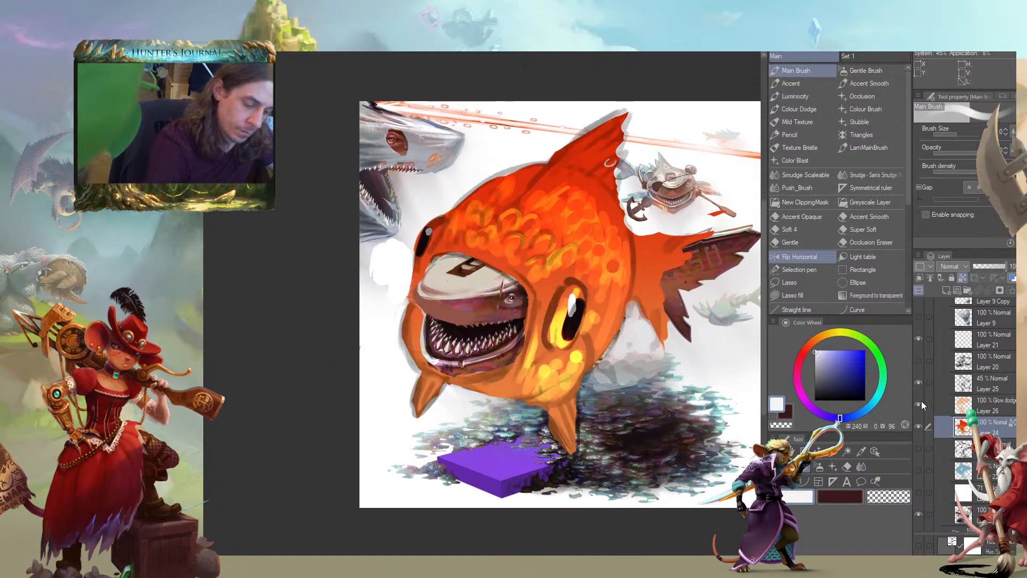
pyautogui.click(945, 384)
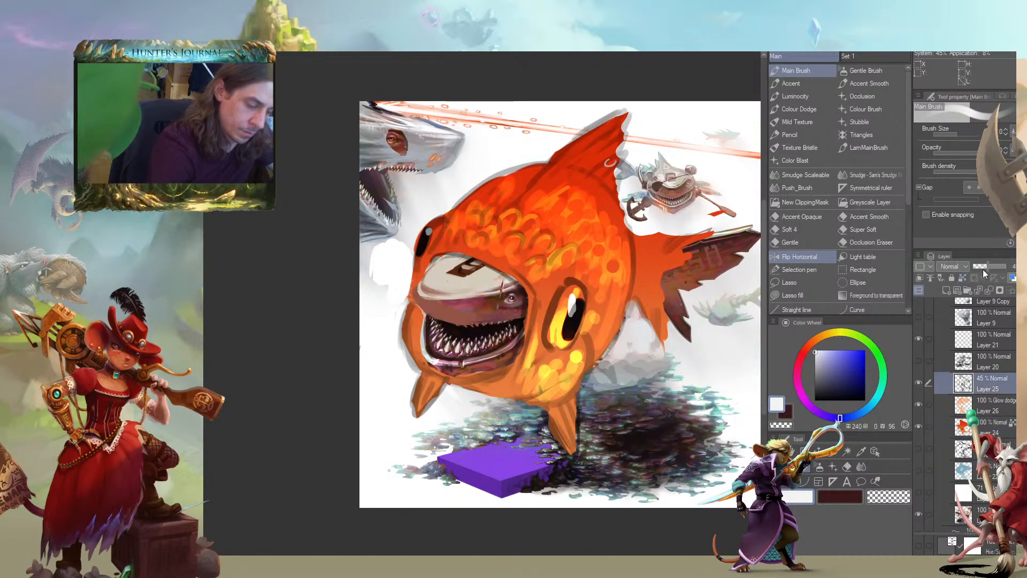
pyautogui.moveTo(981, 269); pyautogui.dragTo(977, 264)
pyautogui.moveTo(342, 345); pyautogui.dragTo(368, 324)
pyautogui.moveTo(396, 363); pyautogui.dragTo(307, 365)
pyautogui.scroll(-2, 295, 381)
pyautogui.moveTo(225, 385); pyautogui.dragTo(273, 371)
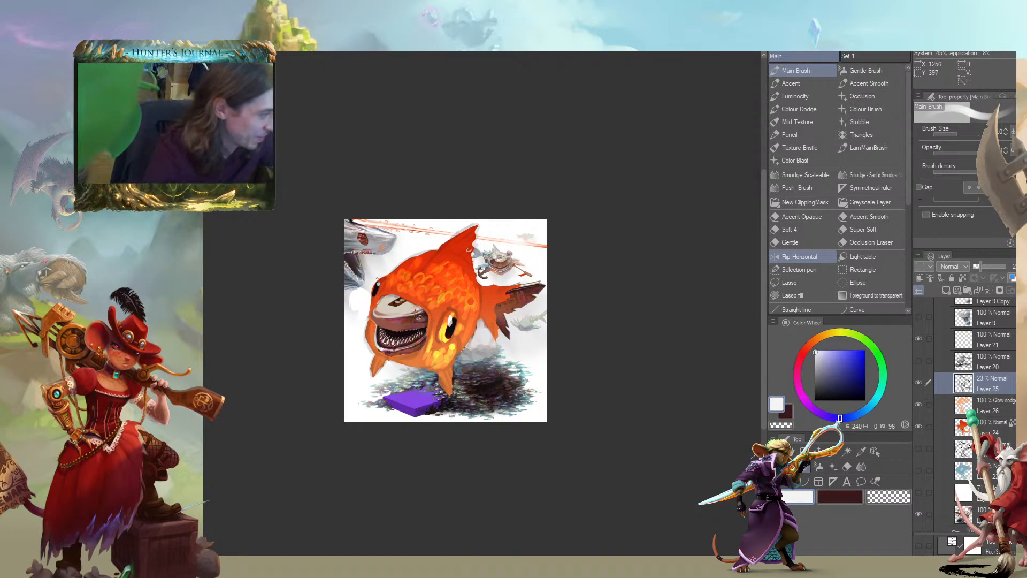
pyautogui.moveTo(308, 333); pyautogui.dragTo(338, 360)
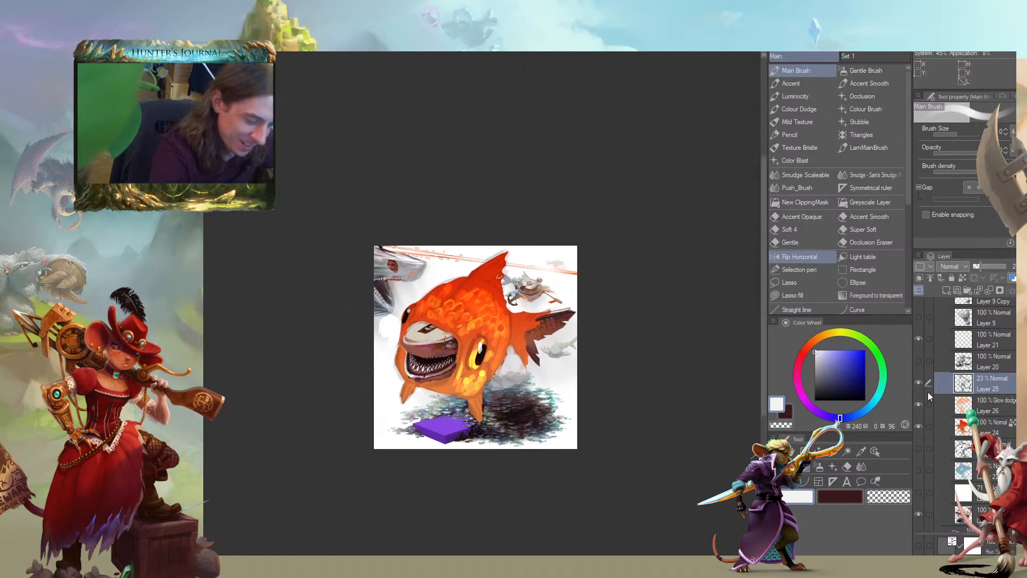
# On Layer 24, paint dark maroon streaks up the dorsal fin using a dark tone sampled from the creature's tail
pyautogui.click(940, 406)
pyautogui.moveTo(399, 230); pyautogui.dragTo(409, 255)
pyautogui.scroll(1, 408, 262)
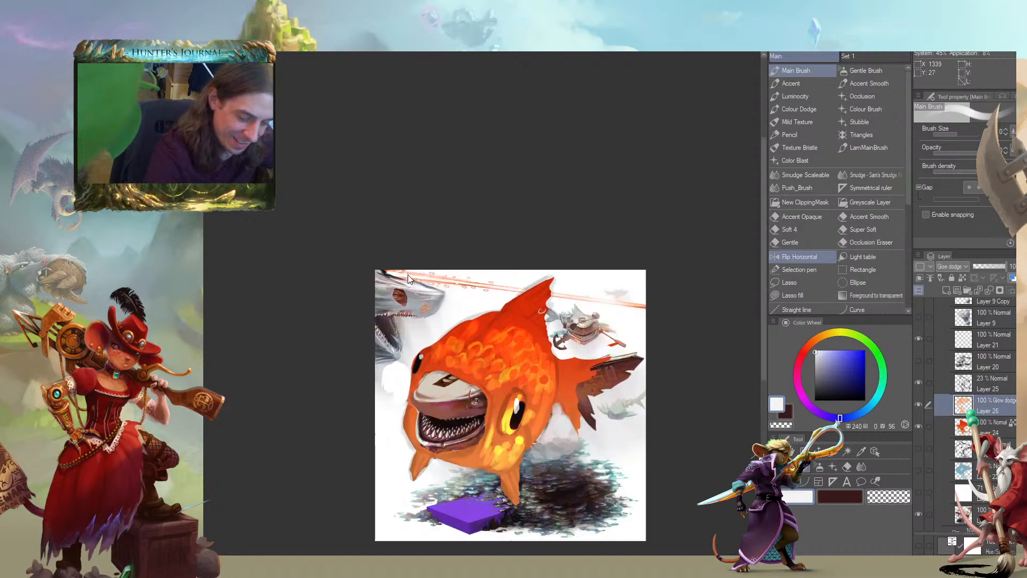
pyautogui.moveTo(664, 368); pyautogui.dragTo(675, 327)
pyautogui.click(942, 427)
pyautogui.keyDown('alt'); pyautogui.click(556, 246); pyautogui.keyUp('alt')
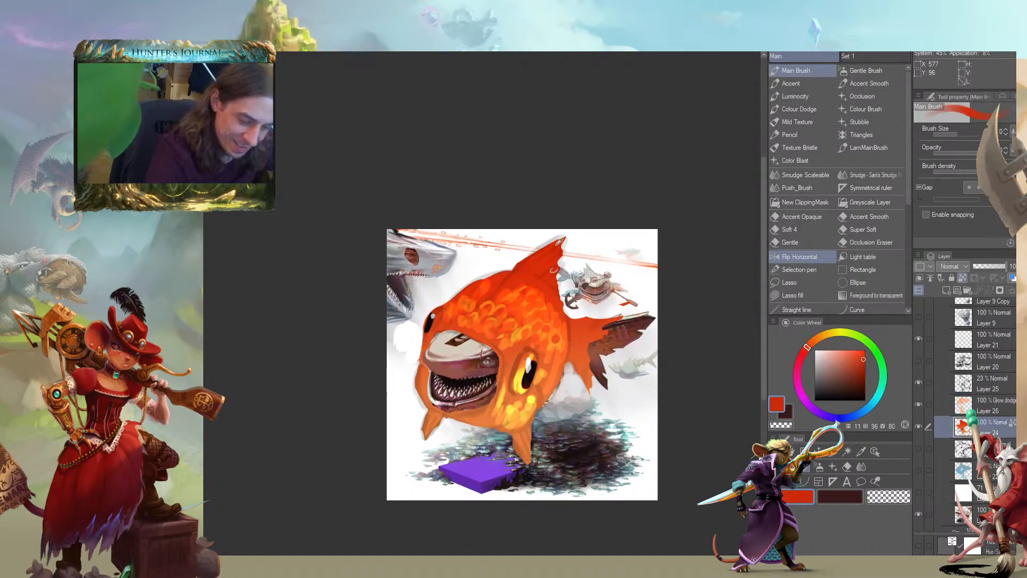
pyautogui.keyDown('alt'); pyautogui.click(619, 324); pyautogui.keyUp('alt')
pyautogui.moveTo(563, 238); pyautogui.dragTo(500, 289)
pyautogui.moveTo(562, 247)
pyautogui.mouseDown()
pyautogui.moveTo(518, 278)
pyautogui.moveTo(534, 283)
pyautogui.mouseUp()
pyautogui.moveTo(552, 274); pyautogui.dragTo(544, 283)
pyautogui.moveTo(551, 376); pyautogui.dragTo(524, 350)
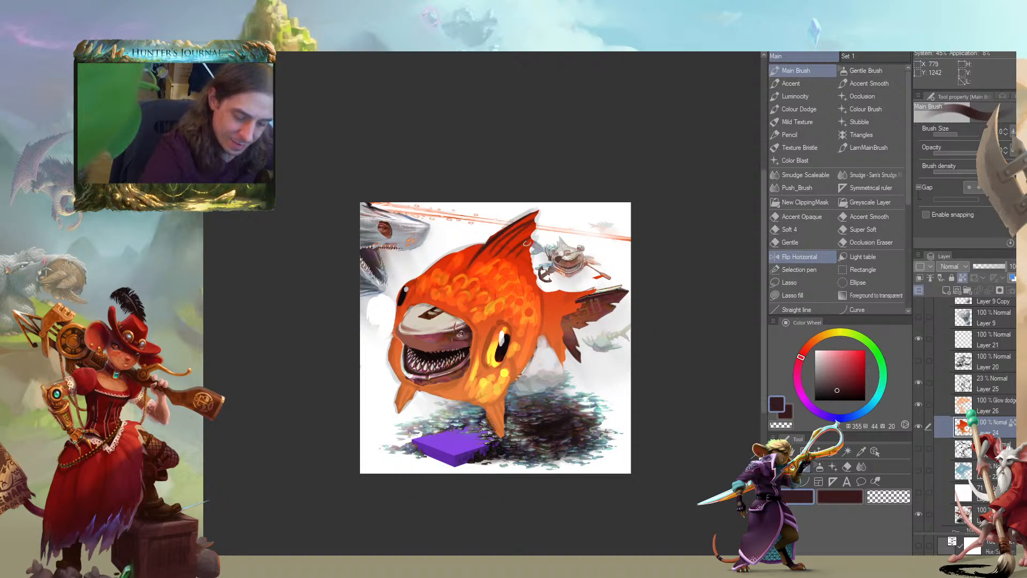
# Shade the lower fins and the area around the cheek with a sampled red at hue 11, saturation 95 and value 85
pyautogui.keyDown('alt'); pyautogui.click(511, 244); pyautogui.keyUp('alt')
pyautogui.moveTo(492, 420)
pyautogui.mouseDown()
pyautogui.moveTo(500, 435)
pyautogui.moveTo(501, 401)
pyautogui.mouseUp()
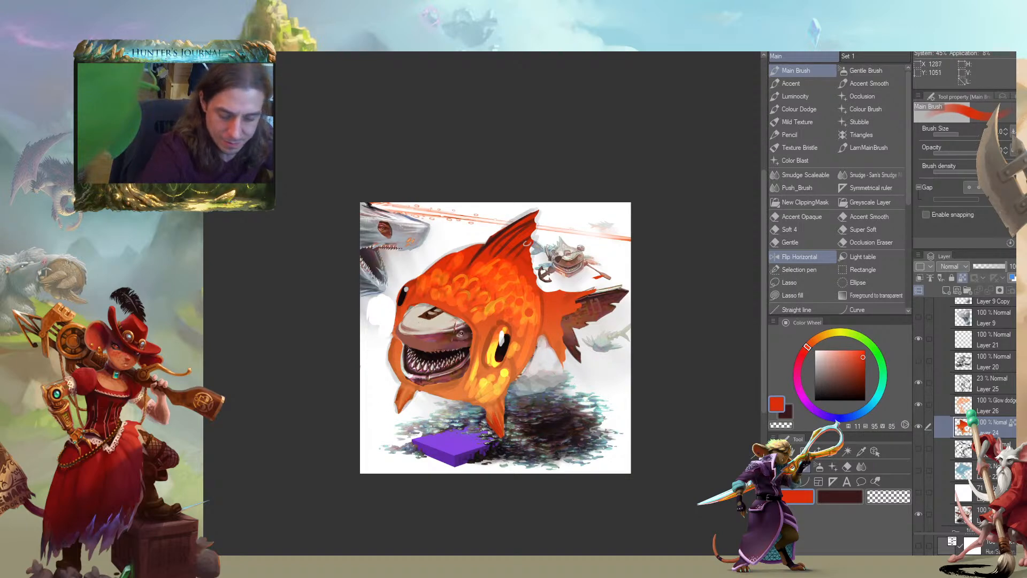
pyautogui.moveTo(326, 345)
pyautogui.mouseDown()
pyautogui.moveTo(334, 355)
pyautogui.moveTo(298, 320)
pyautogui.moveTo(417, 377)
pyautogui.mouseUp()
pyautogui.moveTo(559, 422)
pyautogui.mouseDown()
pyautogui.moveTo(573, 449)
pyautogui.moveTo(591, 411)
pyautogui.mouseUp()
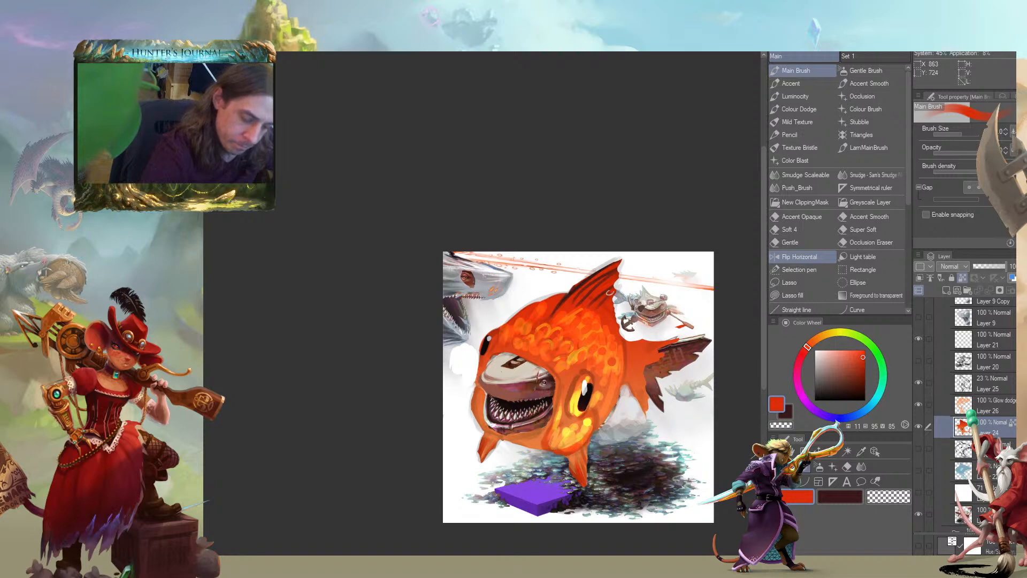
pyautogui.moveTo(477, 390); pyautogui.dragTo(481, 407)
pyautogui.press('[')
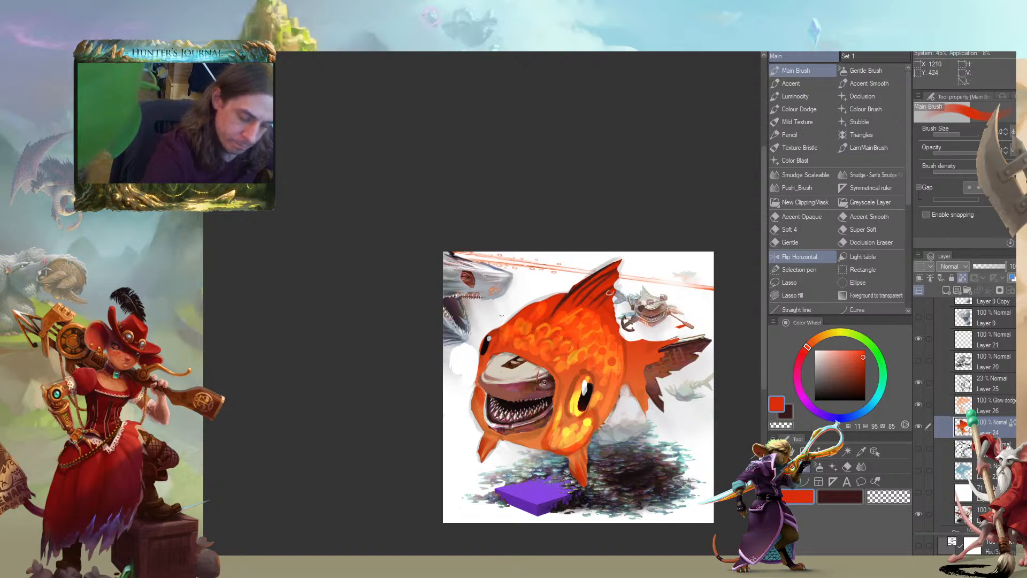
pyautogui.moveTo(574, 384)
pyautogui.mouseDown()
pyautogui.moveTo(566, 404)
pyautogui.moveTo(577, 422)
pyautogui.mouseUp()
pyautogui.moveTo(578, 346)
pyautogui.mouseDown()
pyautogui.moveTo(564, 318)
pyautogui.moveTo(543, 385)
pyautogui.moveTo(587, 376)
pyautogui.moveTo(596, 345)
pyautogui.mouseUp()
pyautogui.press(']')
pyautogui.moveTo(560, 281); pyautogui.dragTo(559, 259)
pyautogui.moveTo(598, 321)
pyautogui.mouseDown()
pyautogui.moveTo(599, 340)
pyautogui.moveTo(587, 343)
pyautogui.mouseUp()
pyautogui.moveTo(401, 271)
pyautogui.mouseDown()
pyautogui.moveTo(435, 268)
pyautogui.moveTo(441, 281)
pyautogui.mouseUp()
pyautogui.moveTo(492, 369)
pyautogui.mouseDown()
pyautogui.moveTo(494, 347)
pyautogui.moveTo(508, 346)
pyautogui.mouseUp()
# Sample lighter oranges from the fish and paint light accents along the edge of the costume's face opening
pyautogui.keyDown('alt'); pyautogui.click(594, 368); pyautogui.keyUp('alt')
pyautogui.moveTo(458, 284)
pyautogui.mouseDown()
pyautogui.moveTo(456, 312)
pyautogui.moveTo(512, 315)
pyautogui.mouseUp()
pyautogui.press('[')
pyautogui.moveTo(458, 279); pyautogui.dragTo(420, 250)
pyautogui.moveTo(378, 349); pyautogui.dragTo(417, 328)
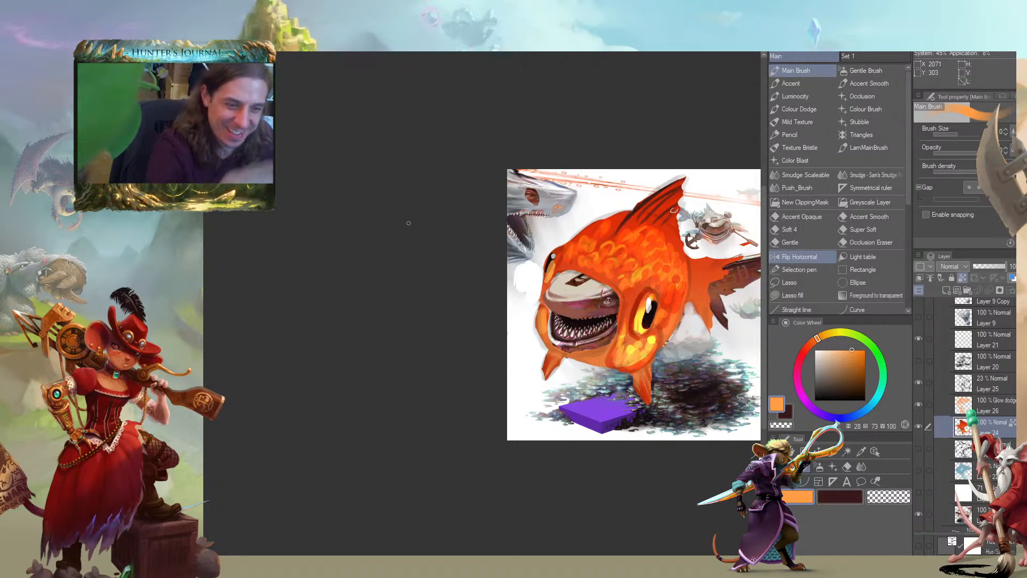
pyautogui.moveTo(404, 358); pyautogui.dragTo(350, 358)
pyautogui.keyDown('alt'); pyautogui.click(566, 334); pyautogui.keyUp('alt')
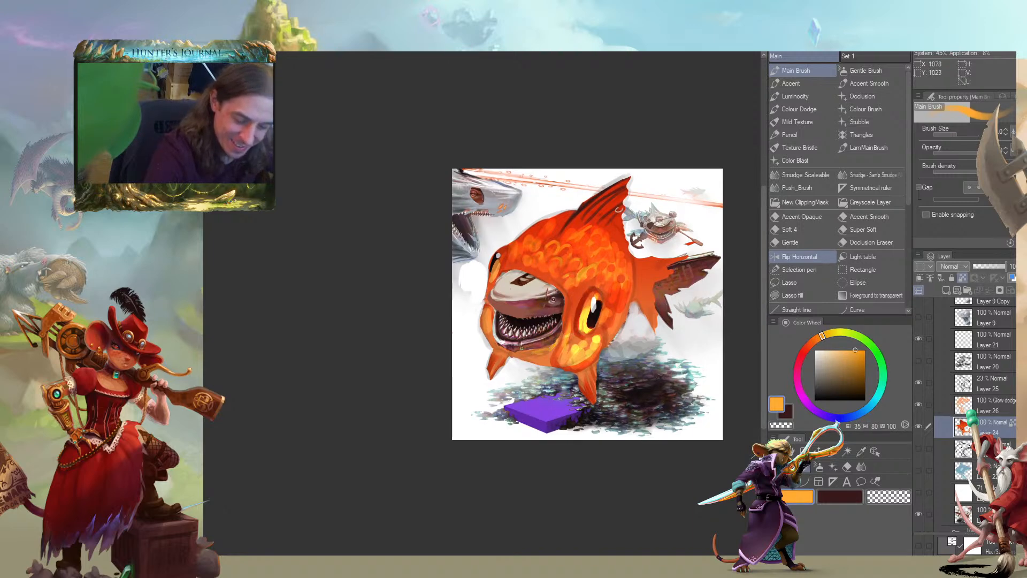
pyautogui.moveTo(467, 305); pyautogui.dragTo(466, 298)
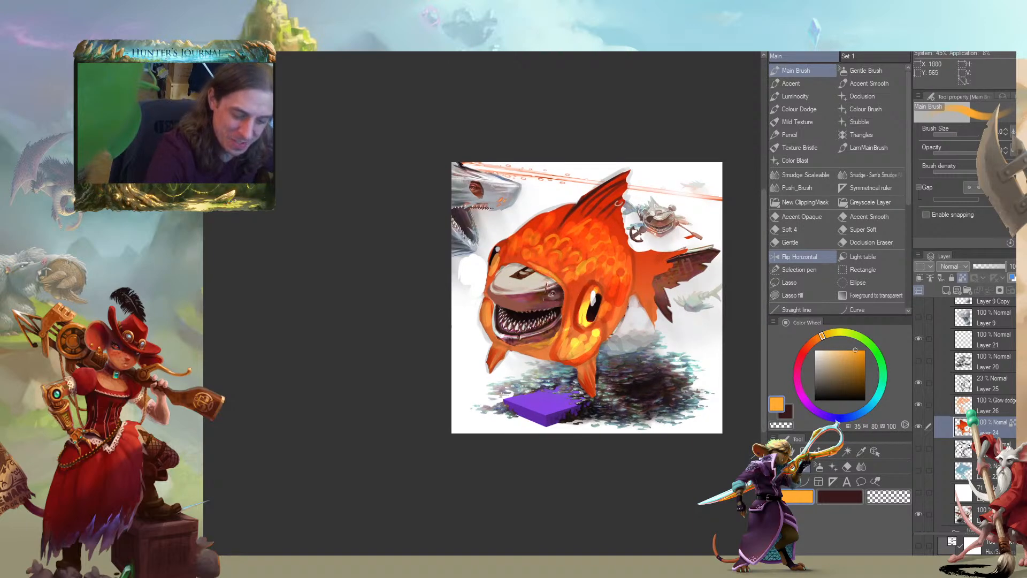
pyautogui.moveTo(431, 190); pyautogui.dragTo(397, 209)
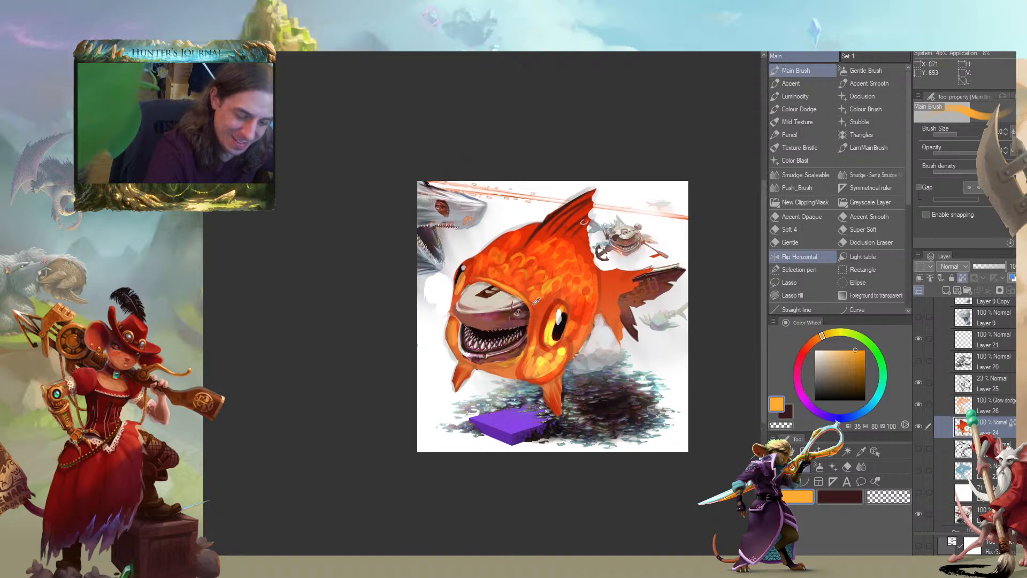
# Sample darker reds from the fish's body and make the Glow dodge Layer 26 active
pyautogui.keyDown('alt'); pyautogui.click(536, 316); pyautogui.keyUp('alt')
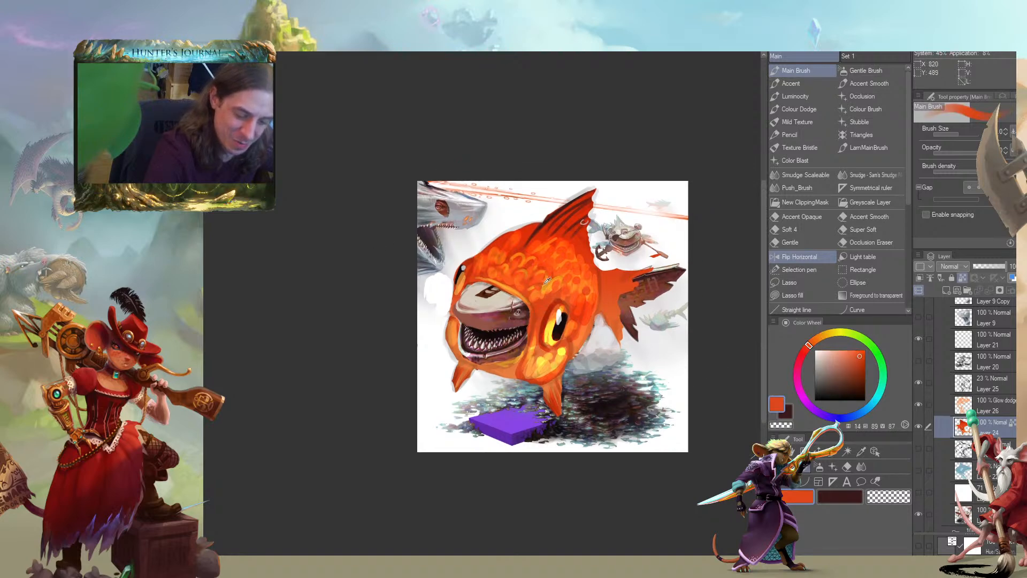
pyautogui.keyDown('alt'); pyautogui.click(550, 308); pyautogui.keyUp('alt')
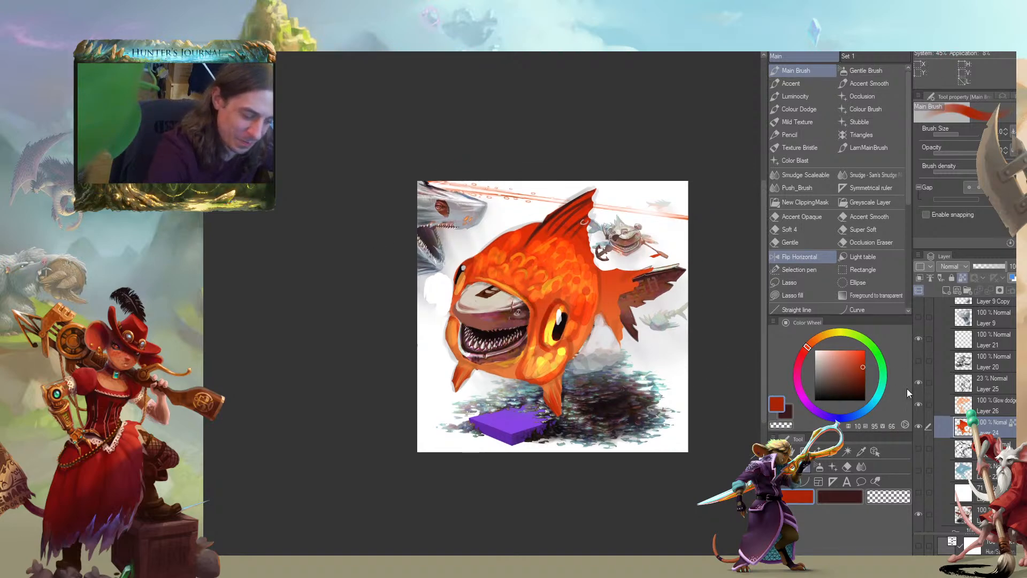
pyautogui.click(944, 410)
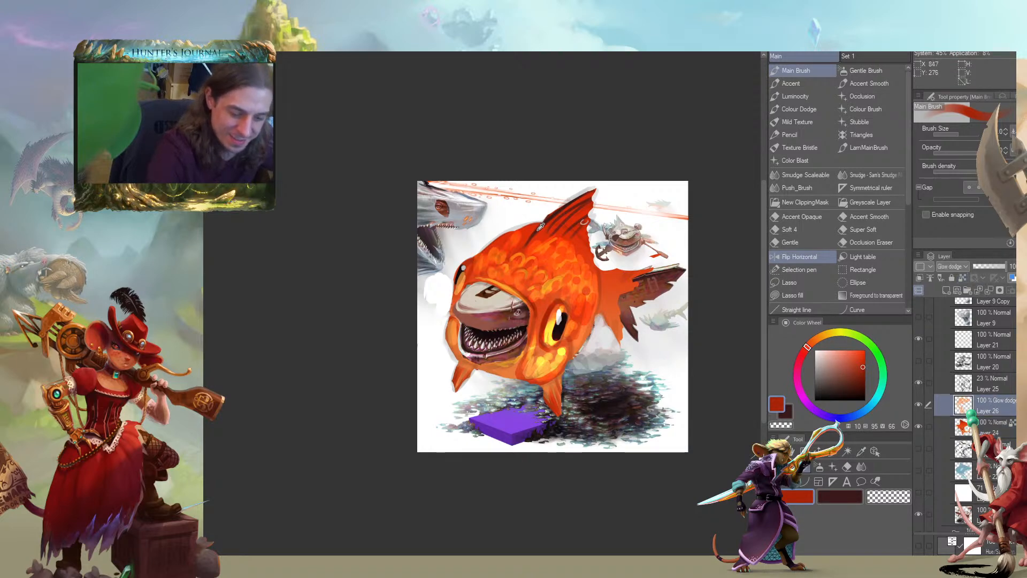
pyautogui.keyDown('alt'); pyautogui.click(570, 244); pyautogui.keyUp('alt')
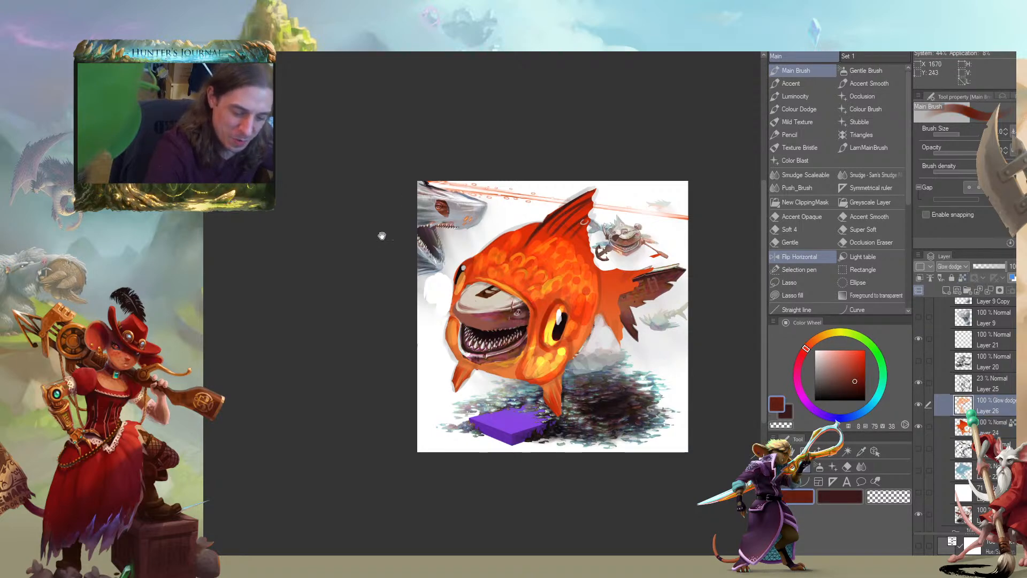
# Choose a vivid orange-red at hue 12, saturation 93 and value 100, and undo a trial glow stroke near the tail
pyautogui.moveTo(393, 220); pyautogui.dragTo(406, 238)
pyautogui.scroll(1, 537, 246)
pyautogui.moveTo(416, 277); pyautogui.dragTo(384, 229)
pyautogui.keyDown('alt'); pyautogui.click(601, 310); pyautogui.keyUp('alt')
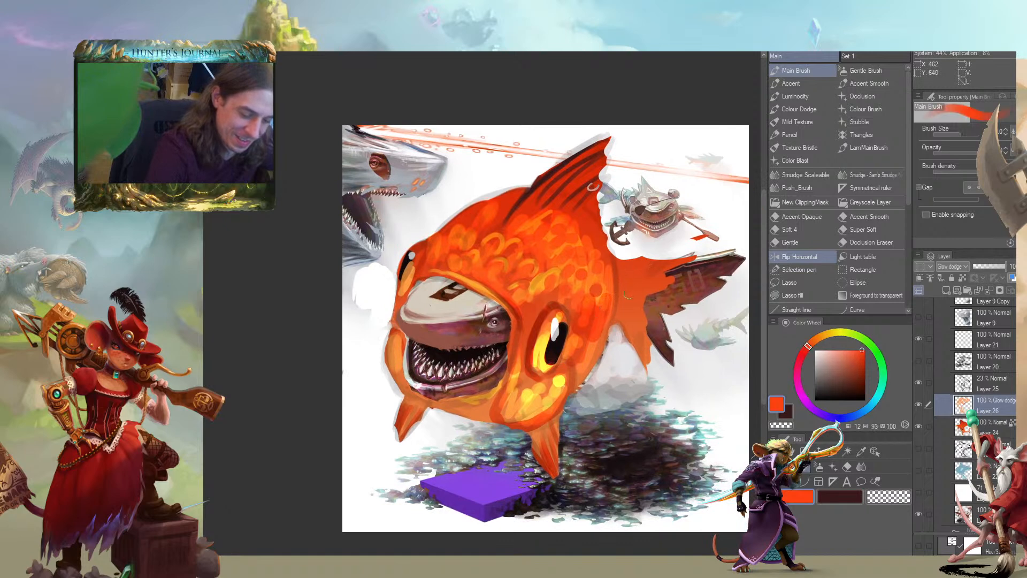
pyautogui.moveTo(615, 222); pyautogui.dragTo(571, 207)
pyautogui.hotkey('ctrl', 'z')
# With a smaller brush, paint orange-red glow strokes over the tail base and the adjoining rear body
pyautogui.press('[')
pyautogui.press('[')
pyautogui.press('[')
pyautogui.moveTo(575, 266)
pyautogui.mouseDown()
pyautogui.moveTo(604, 266)
pyautogui.moveTo(569, 255)
pyautogui.moveTo(579, 286)
pyautogui.mouseUp()
pyautogui.moveTo(491, 241)
pyautogui.mouseDown()
pyautogui.moveTo(465, 248)
pyautogui.moveTo(485, 273)
pyautogui.mouseUp()
pyautogui.moveTo(588, 320); pyautogui.dragTo(571, 318)
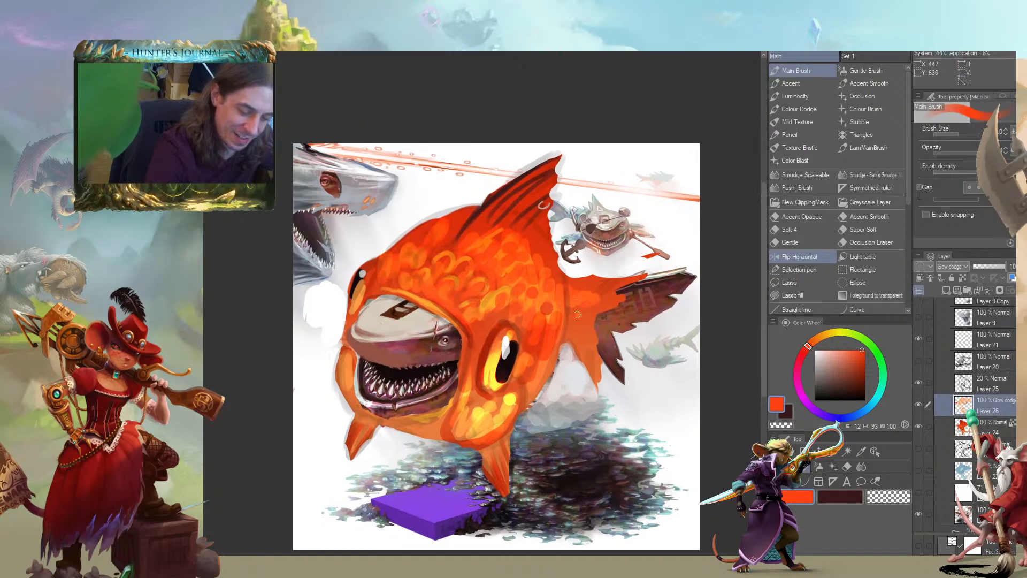
pyautogui.moveTo(528, 232); pyautogui.dragTo(512, 205)
pyautogui.moveTo(454, 189); pyautogui.dragTo(485, 228)
pyautogui.moveTo(589, 299); pyautogui.dragTo(623, 300)
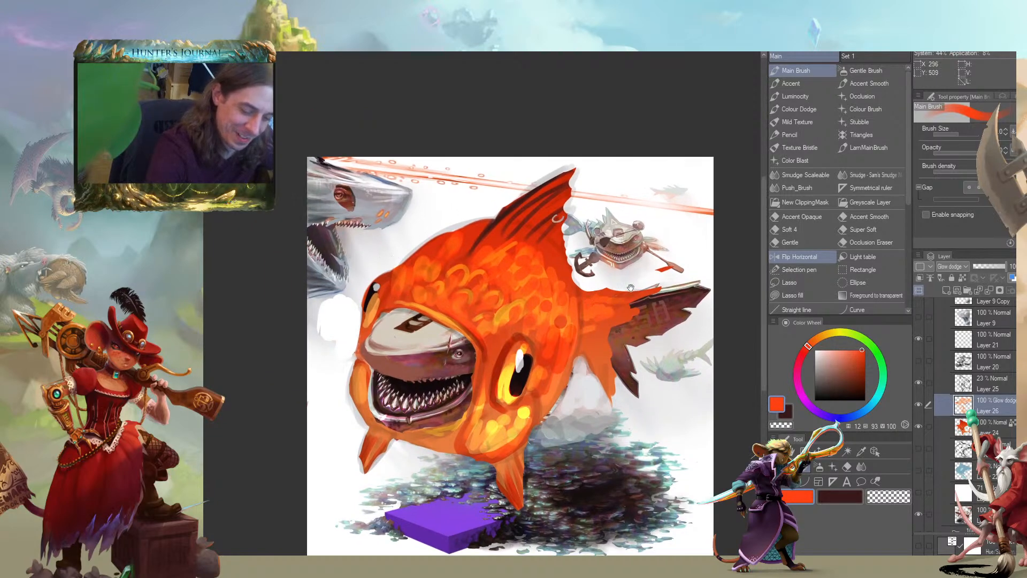
# Add amber glow highlights at hue 34, saturation 85 and value 100 along the tail's upper edge and the rear back scales
pyautogui.moveTo(409, 241); pyautogui.dragTo(402, 234)
pyautogui.keyDown('alt'); pyautogui.click(580, 294); pyautogui.keyUp('alt')
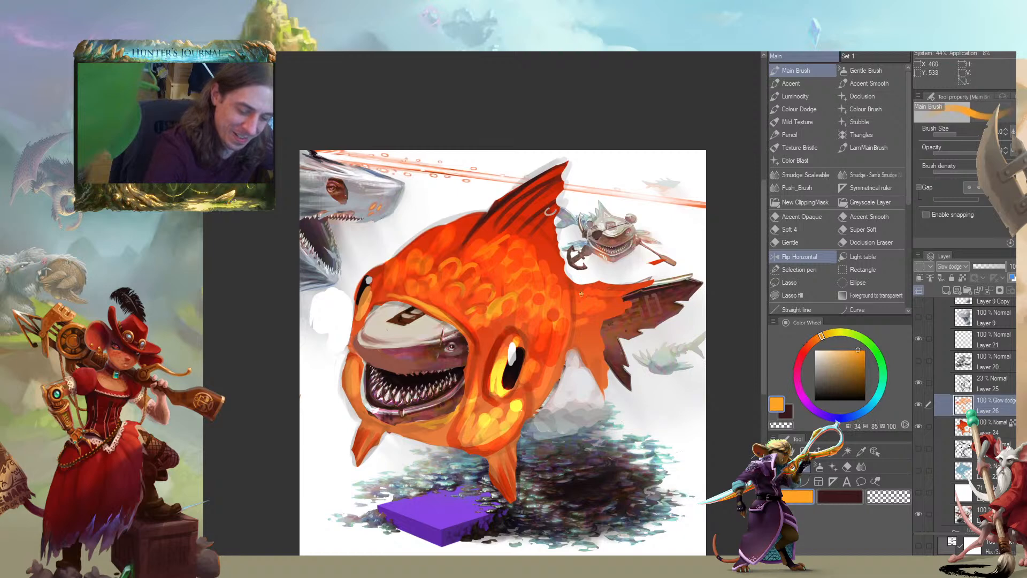
pyautogui.click(578, 294)
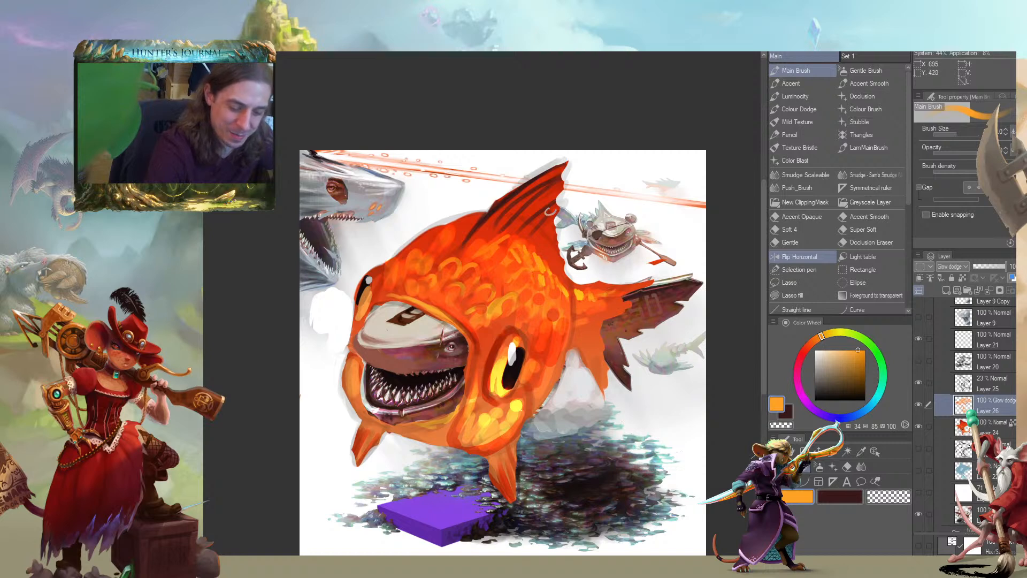
# Paint amber glow highlights between the dark rays of the goldfish's dorsal fin
pyautogui.moveTo(301, 243); pyautogui.dragTo(401, 251)
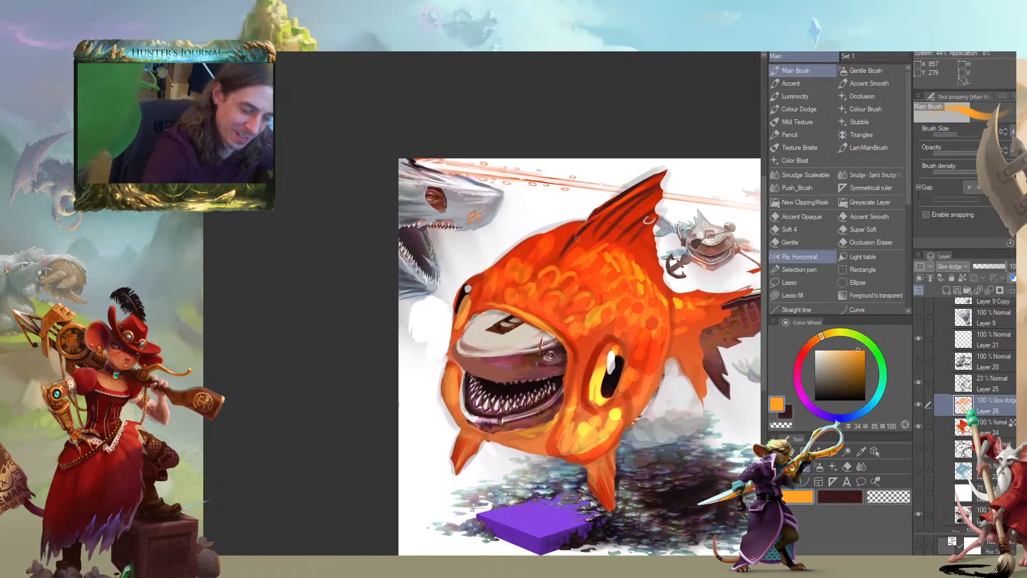
pyautogui.moveTo(651, 189)
pyautogui.mouseDown()
pyautogui.moveTo(590, 232)
pyautogui.moveTo(612, 227)
pyautogui.mouseUp()
pyautogui.moveTo(644, 204); pyautogui.dragTo(628, 229)
pyautogui.moveTo(640, 220); pyautogui.dragTo(635, 237)
pyautogui.moveTo(634, 195); pyautogui.dragTo(586, 230)
pyautogui.moveTo(624, 196); pyautogui.dragTo(610, 207)
pyautogui.moveTo(610, 211); pyautogui.dragTo(558, 149)
pyautogui.hotkey('ctrl', '-')
pyautogui.hotkey('ctrl', '-')
pyautogui.moveTo(224, 361)
pyautogui.mouseDown()
pyautogui.moveTo(297, 374)
pyautogui.moveTo(285, 417)
pyautogui.mouseUp()
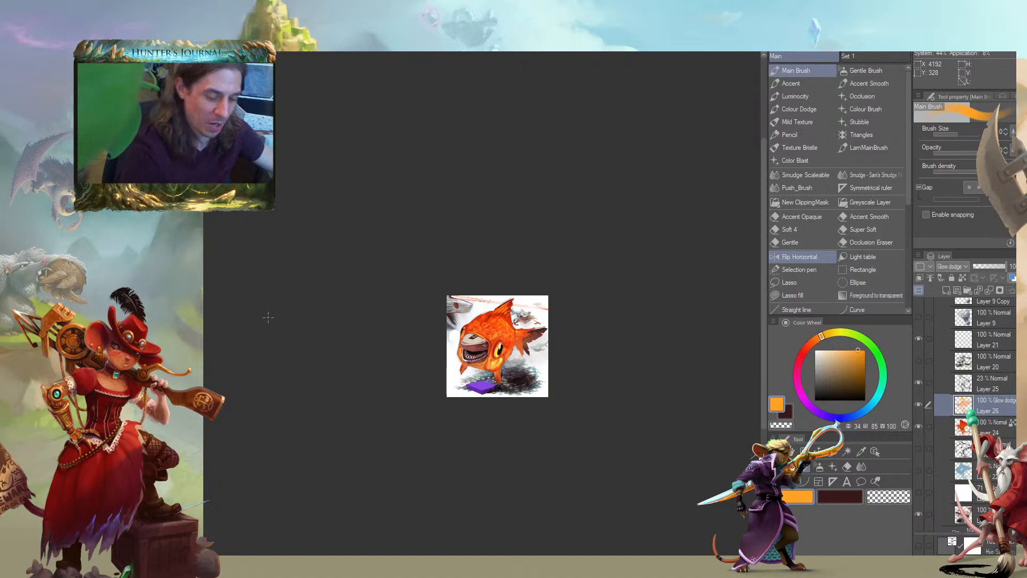
# Group the goldfish layers, Layer 24, Layer 25 and Layer 26, into a new folder
pyautogui.hotkey('ctrl', '+')
pyautogui.hotkey('ctrl', '+')
pyautogui.hotkey('ctrl', '+')
pyautogui.moveTo(383, 369); pyautogui.dragTo(311, 390)
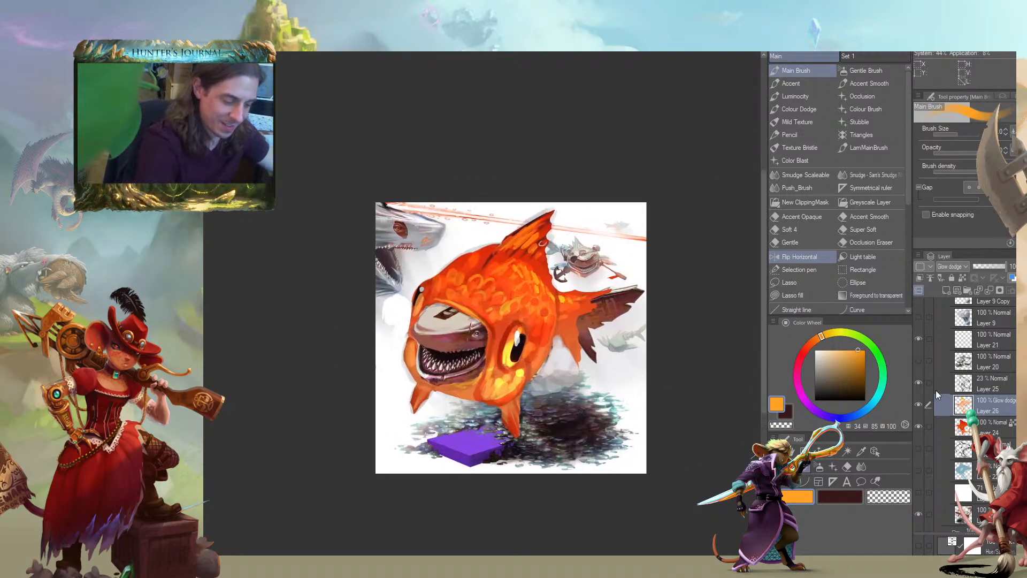
pyautogui.click(918, 385)
pyautogui.click(918, 385)
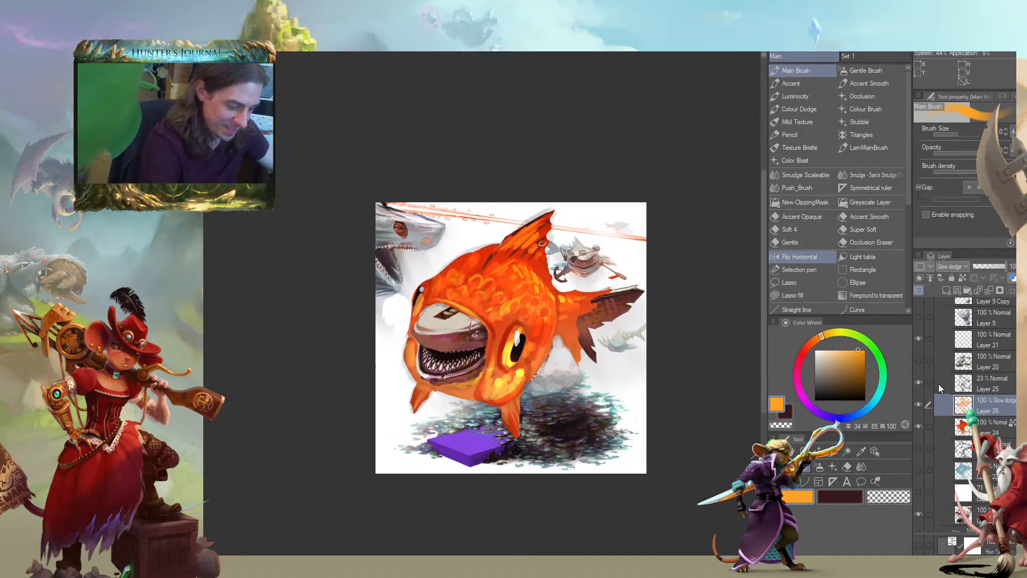
pyautogui.click(937, 383)
pyautogui.keyDown('shift'); pyautogui.click(944, 421); pyautogui.keyUp('shift')
pyautogui.moveTo(939, 431); pyautogui.dragTo(967, 291)
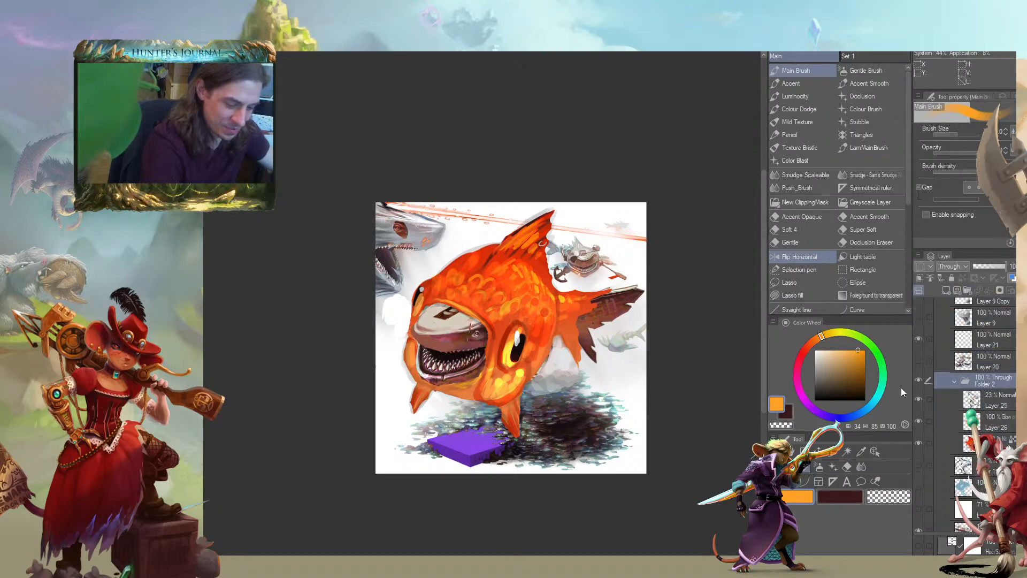
pyautogui.click(955, 380)
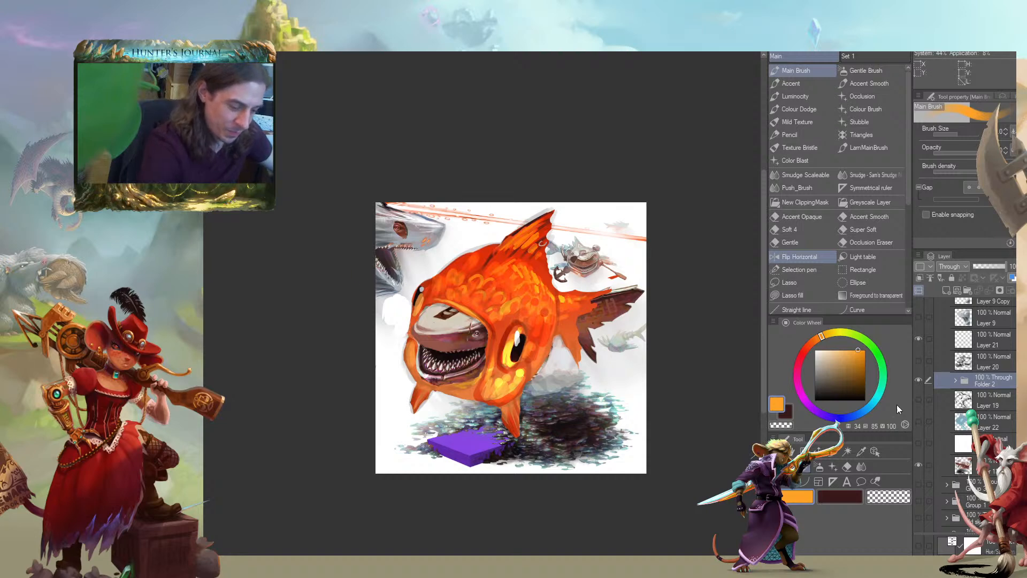
pyautogui.click(955, 381)
# On Layer 24, lighten the goldfish's belly and lower rear flank with pale orange at hue 39, saturation 43 and value 93
pyautogui.click(943, 435)
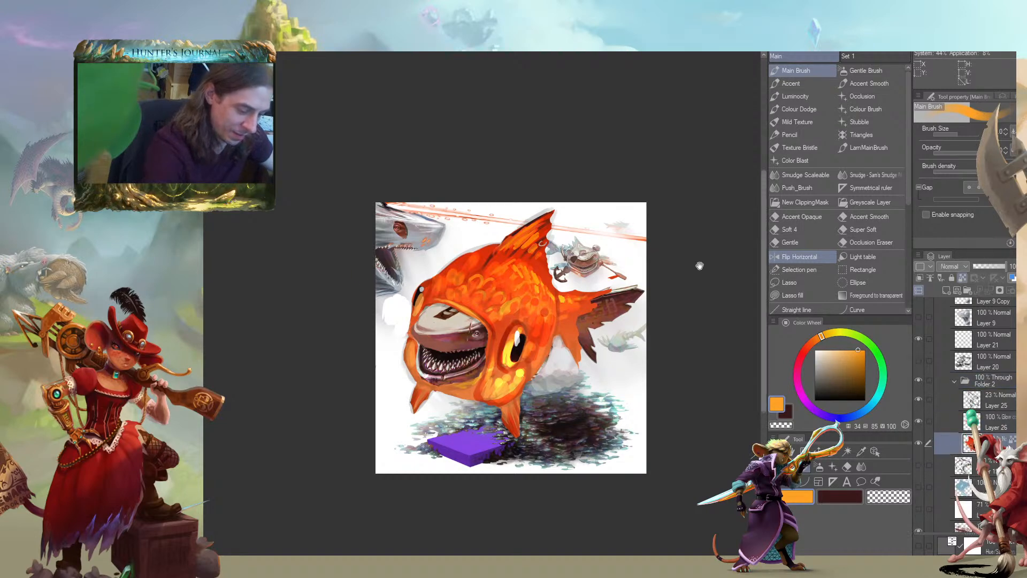
pyautogui.keyDown('alt'); pyautogui.click(462, 373); pyautogui.keyUp('alt')
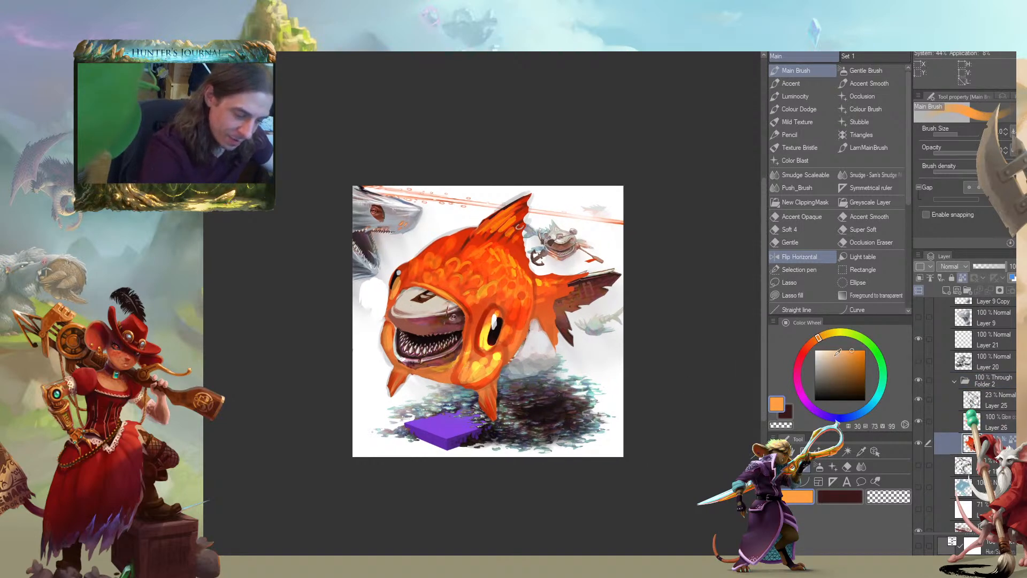
pyautogui.click(836, 352)
pyautogui.moveTo(816, 339); pyautogui.dragTo(824, 335)
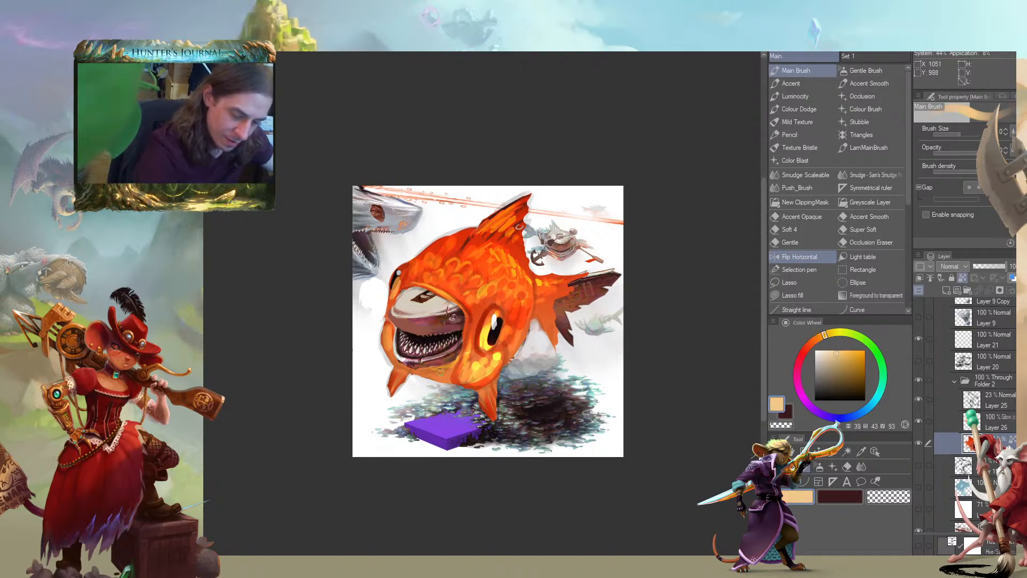
pyautogui.moveTo(451, 373)
pyautogui.mouseDown()
pyautogui.moveTo(436, 377)
pyautogui.moveTo(454, 379)
pyautogui.mouseUp()
pyautogui.moveTo(510, 343); pyautogui.dragTo(506, 349)
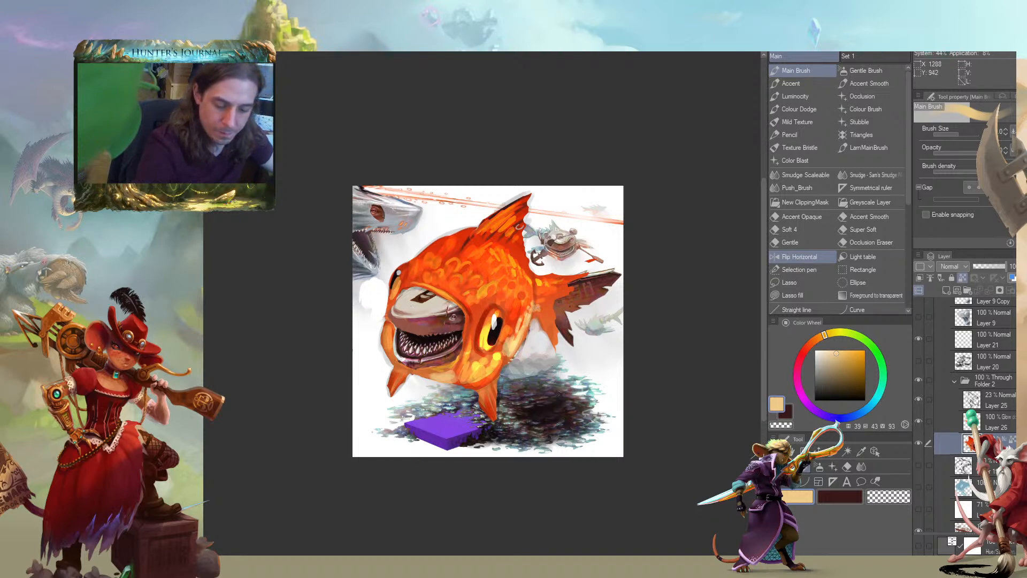
pyautogui.moveTo(308, 321)
pyautogui.mouseDown()
pyautogui.moveTo(298, 280)
pyautogui.moveTo(307, 327)
pyautogui.mouseUp()
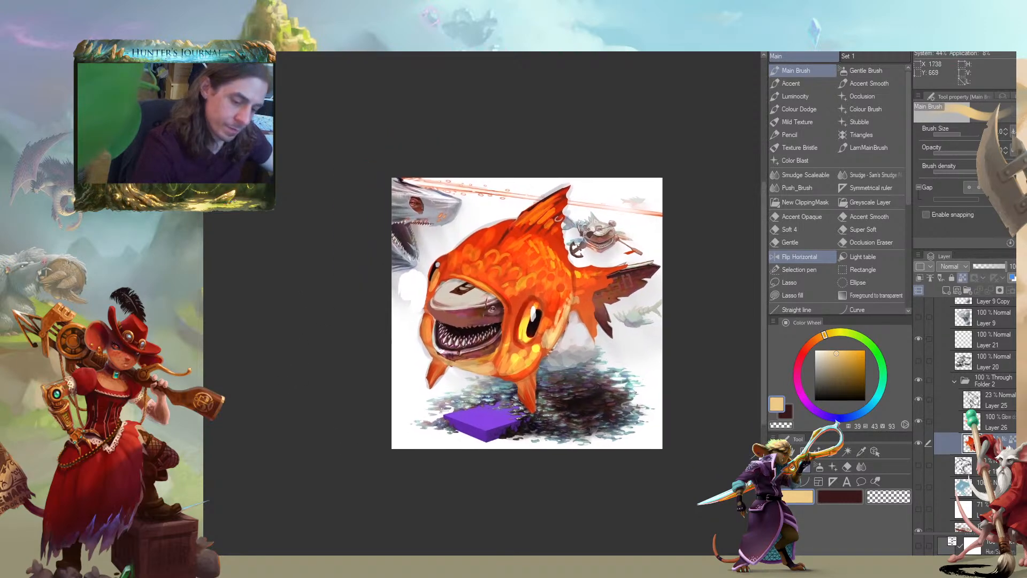
# Darken the goldfish's upper head, back and dorsal fin with deep red at hue 359, saturation 95 and value 62
pyautogui.click(801, 354)
pyautogui.click(862, 368)
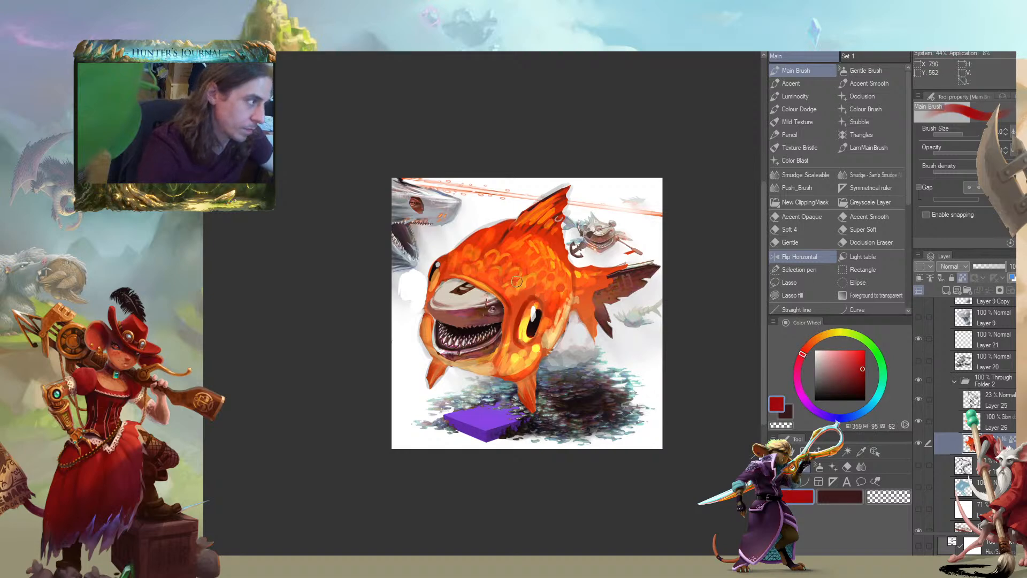
pyautogui.moveTo(513, 296)
pyautogui.mouseDown()
pyautogui.moveTo(494, 265)
pyautogui.moveTo(451, 251)
pyautogui.mouseUp()
pyautogui.moveTo(507, 225)
pyautogui.mouseDown()
pyautogui.moveTo(497, 243)
pyautogui.moveTo(533, 248)
pyautogui.moveTo(514, 253)
pyautogui.mouseUp()
pyautogui.moveTo(552, 196)
pyautogui.mouseDown()
pyautogui.moveTo(526, 222)
pyautogui.moveTo(546, 227)
pyautogui.mouseUp()
pyautogui.moveTo(479, 263)
pyautogui.mouseDown()
pyautogui.moveTo(481, 239)
pyautogui.moveTo(542, 240)
pyautogui.moveTo(531, 243)
pyautogui.moveTo(541, 254)
pyautogui.mouseUp()
pyautogui.moveTo(476, 216); pyautogui.dragTo(464, 225)
pyautogui.moveTo(522, 285); pyautogui.dragTo(533, 273)
pyautogui.moveTo(383, 230)
pyautogui.mouseDown()
pyautogui.moveTo(351, 160)
pyautogui.moveTo(329, 233)
pyautogui.mouseUp()
pyautogui.moveTo(421, 218); pyautogui.dragTo(407, 240)
pyautogui.moveTo(439, 235); pyautogui.dragTo(423, 252)
pyautogui.moveTo(313, 243)
pyautogui.mouseDown()
pyautogui.moveTo(318, 225)
pyautogui.moveTo(370, 274)
pyautogui.mouseUp()
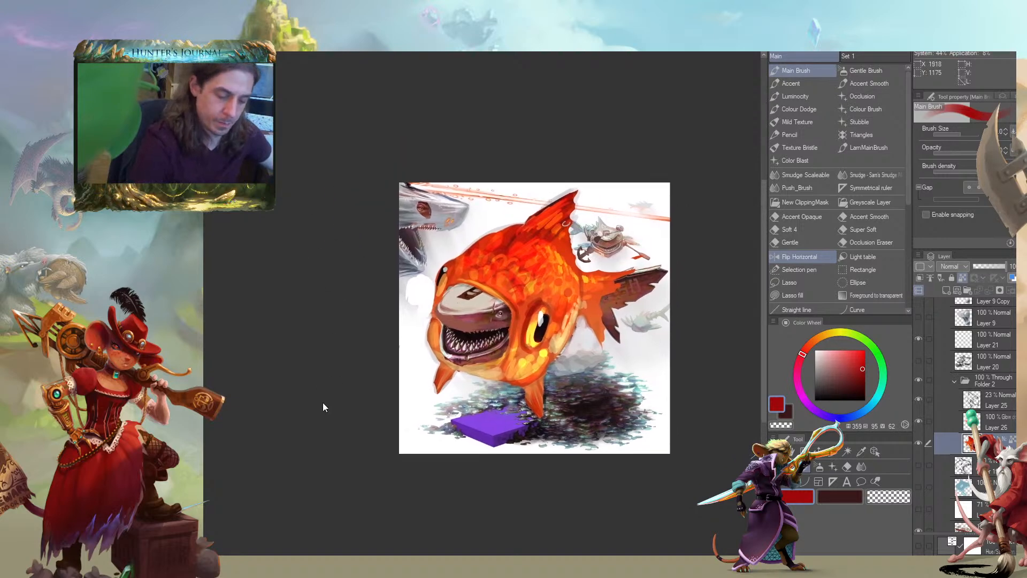
# Sample a pale grey from the background and paint over the white patch beside the goldfish's face
pyautogui.scroll(-3, 325, 399)
pyautogui.scroll(5, 212, 370)
pyautogui.moveTo(307, 339); pyautogui.dragTo(222, 431)
pyautogui.keyDown('alt'); pyautogui.click(321, 331); pyautogui.keyUp('alt')
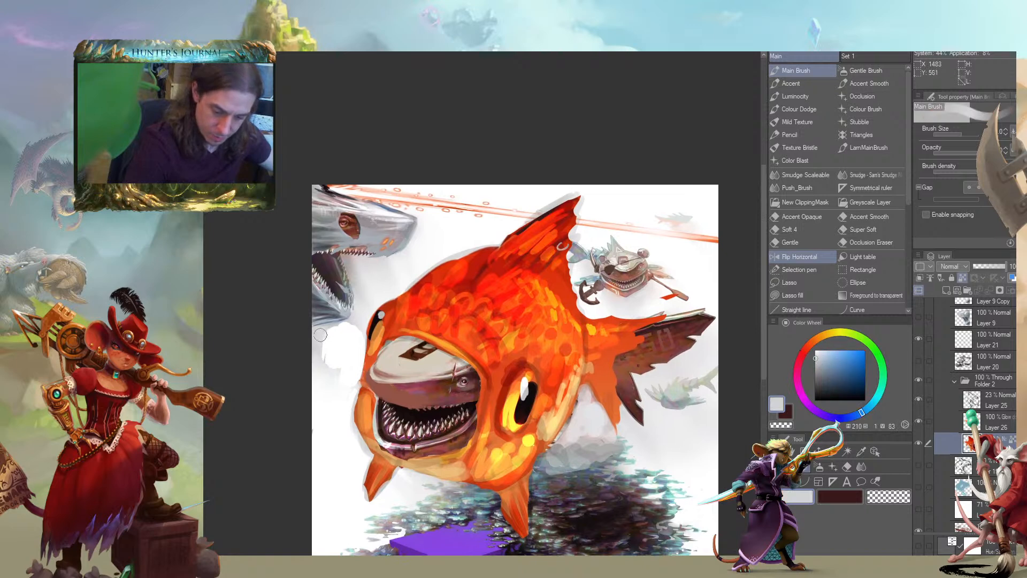
pyautogui.keyDown('alt'); pyautogui.click(317, 362); pyautogui.keyUp('alt')
pyautogui.moveTo(347, 366); pyautogui.dragTo(358, 360)
pyautogui.moveTo(281, 283)
pyautogui.mouseDown()
pyautogui.moveTo(241, 236)
pyautogui.moveTo(246, 254)
pyautogui.mouseUp()
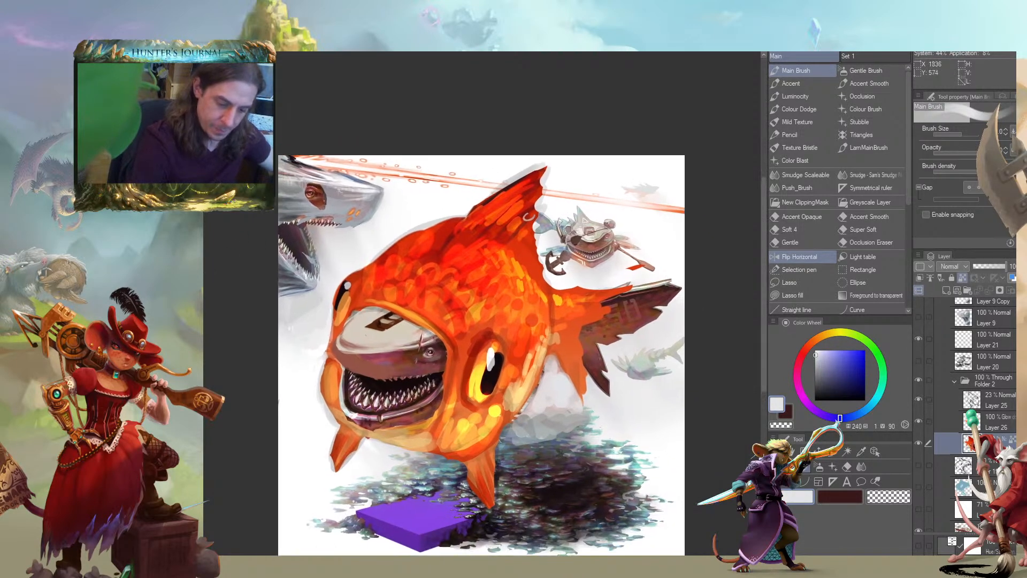
pyautogui.moveTo(201, 308)
pyautogui.mouseDown()
pyautogui.moveTo(226, 299)
pyautogui.moveTo(218, 328)
pyautogui.moveTo(266, 367)
pyautogui.moveTo(275, 319)
pyautogui.moveTo(253, 291)
pyautogui.moveTo(221, 298)
pyautogui.mouseUp()
pyautogui.hotkey('ctrl', '-')
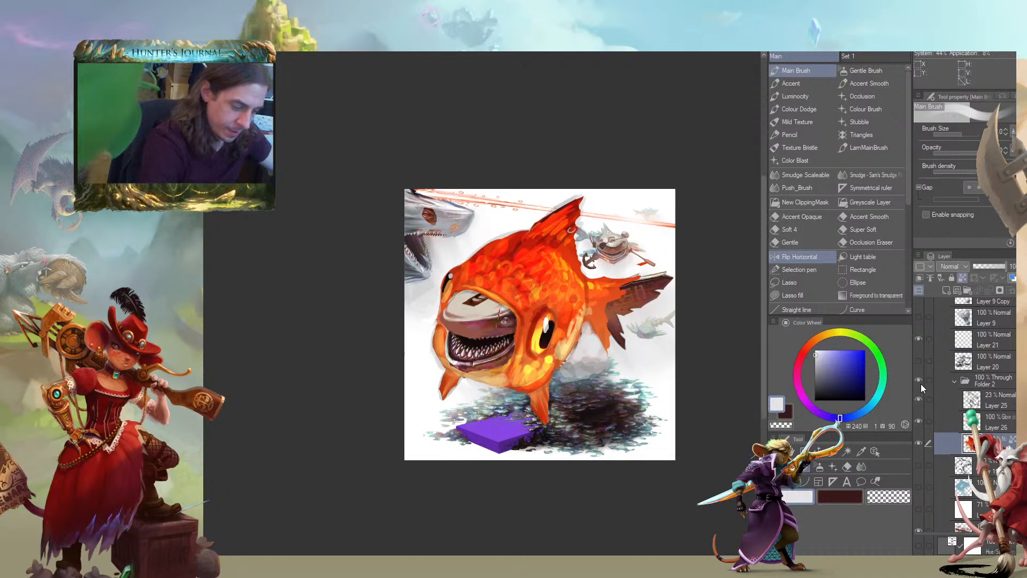
# Collapse and hide the goldfish folder, and show the Layer 20 line sketch with the white overlay layer beneath it
pyautogui.click(954, 382)
pyautogui.click(918, 379)
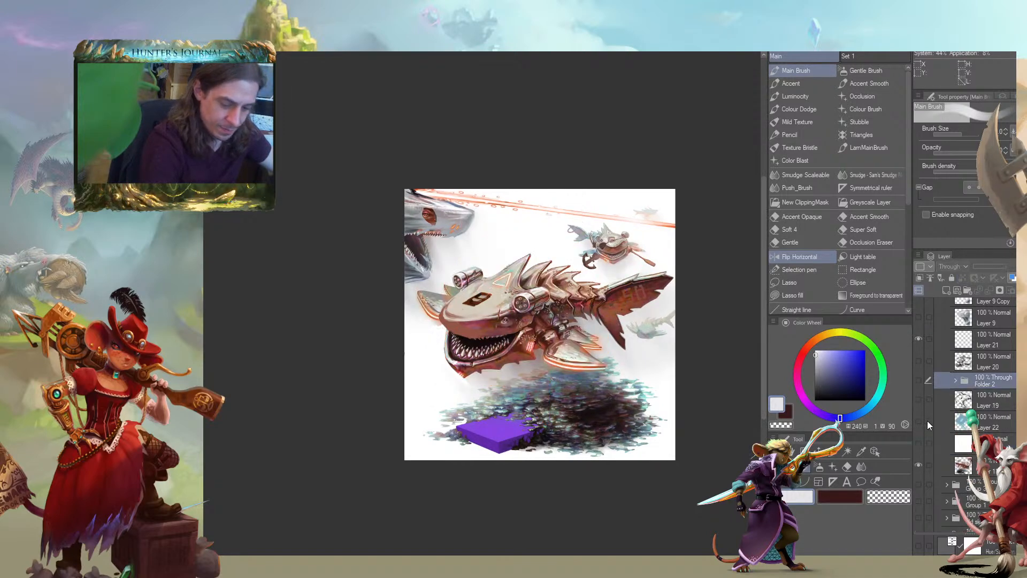
pyautogui.click(918, 360)
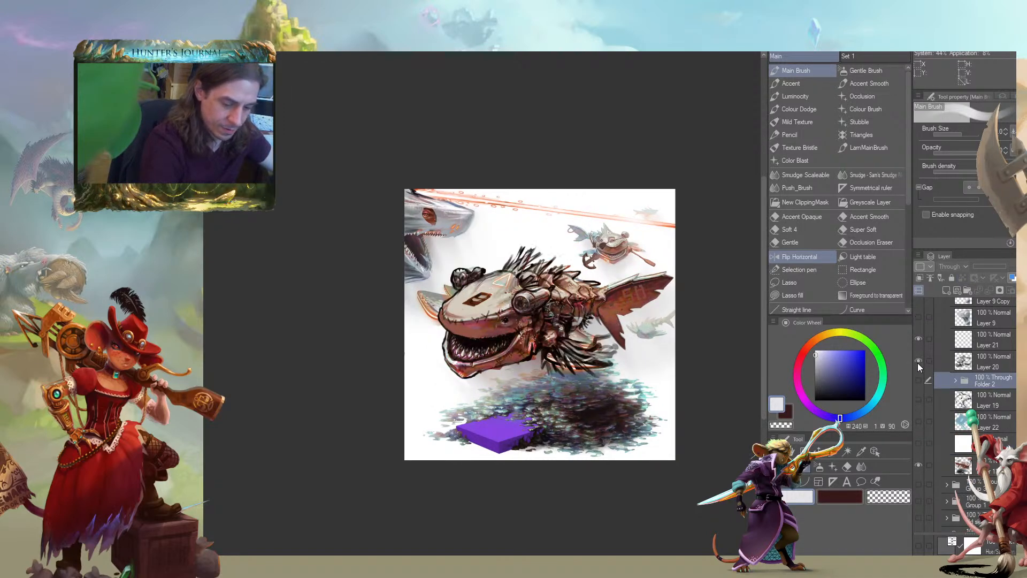
pyautogui.click(918, 443)
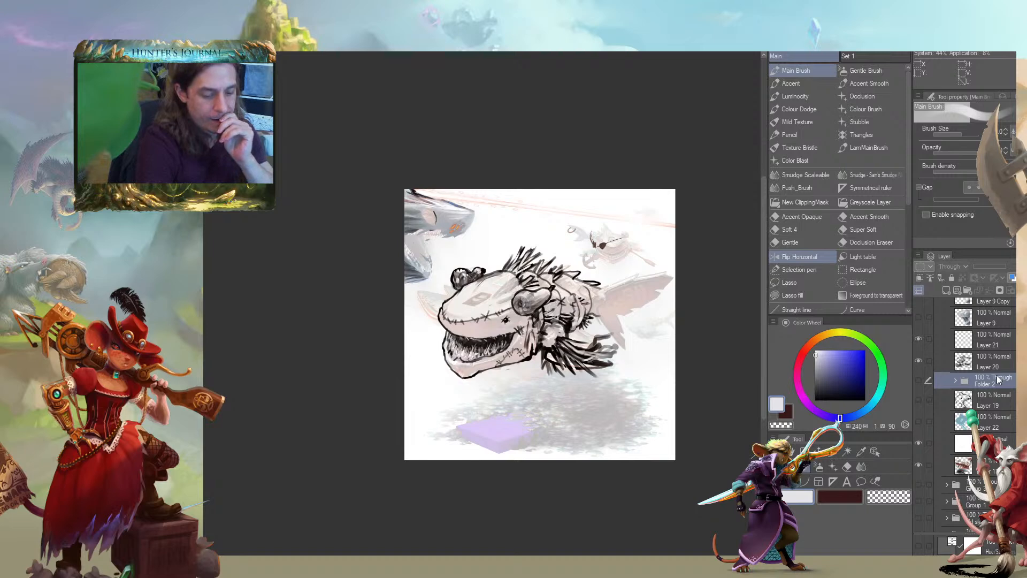
# Move the goldfish folder above Layer 20, and hide both the folder and the white overlay
pyautogui.moveTo(997, 376); pyautogui.dragTo(963, 353)
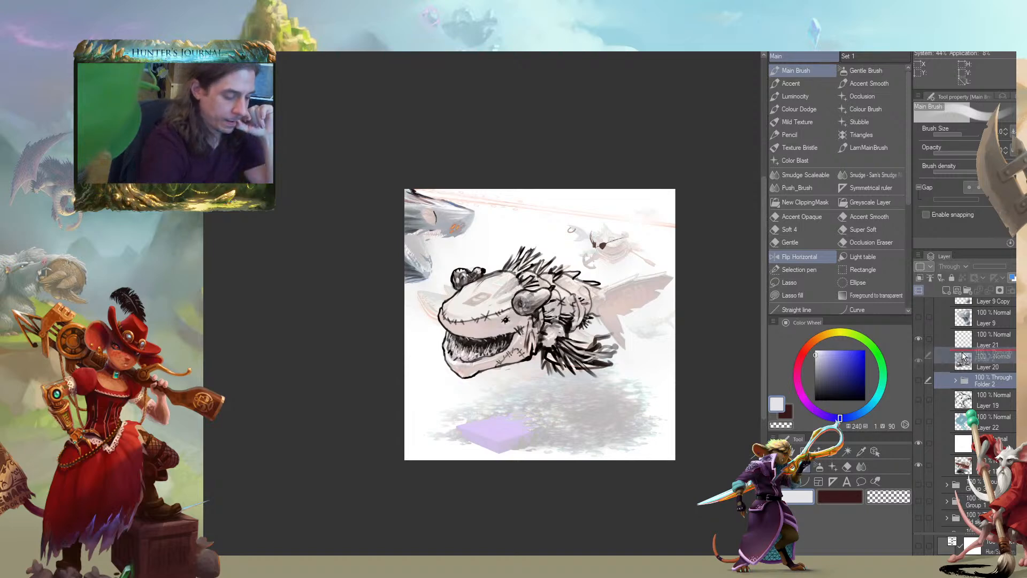
pyautogui.click(918, 358)
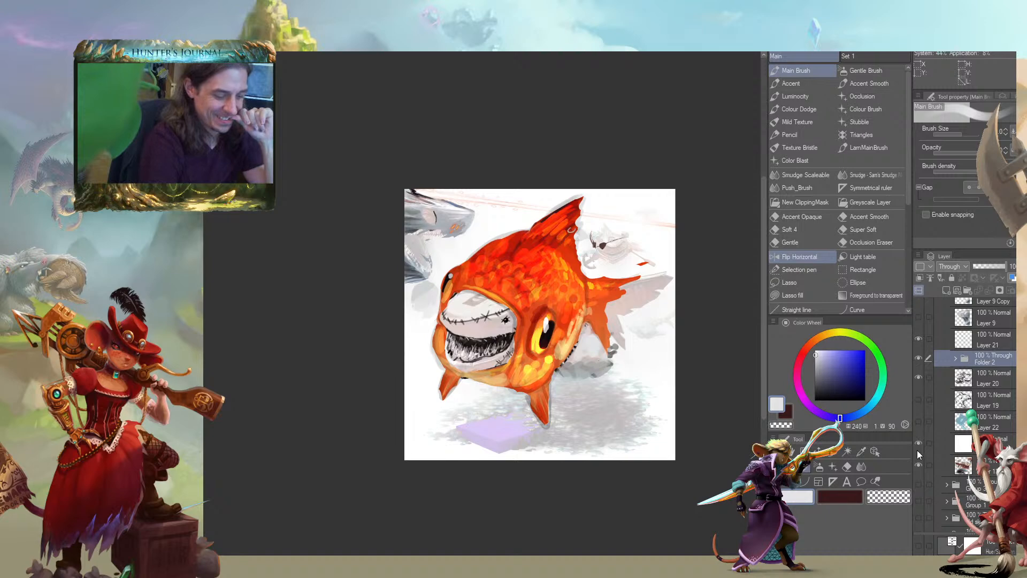
pyautogui.click(918, 464)
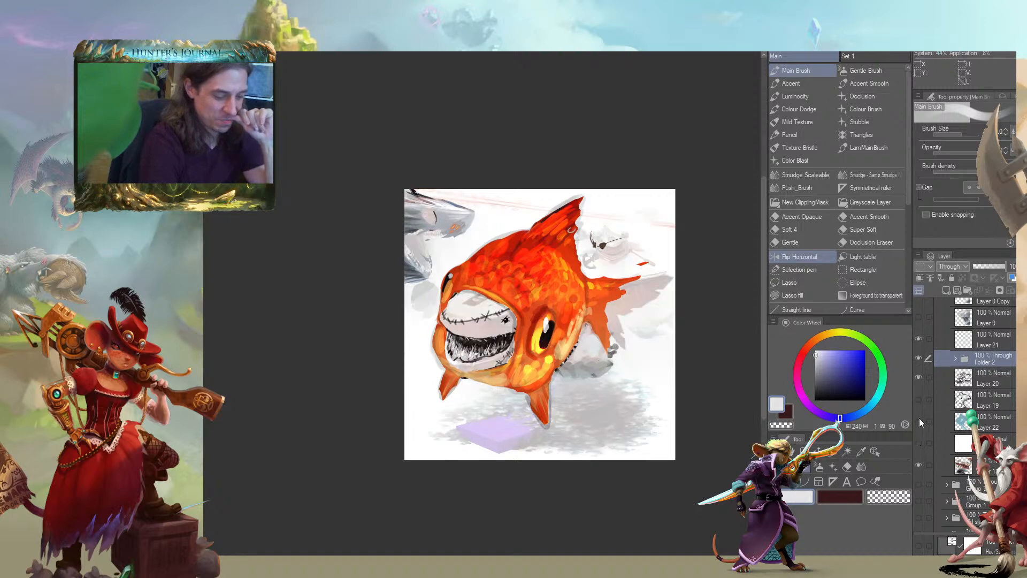
pyautogui.click(938, 370)
pyautogui.click(919, 358)
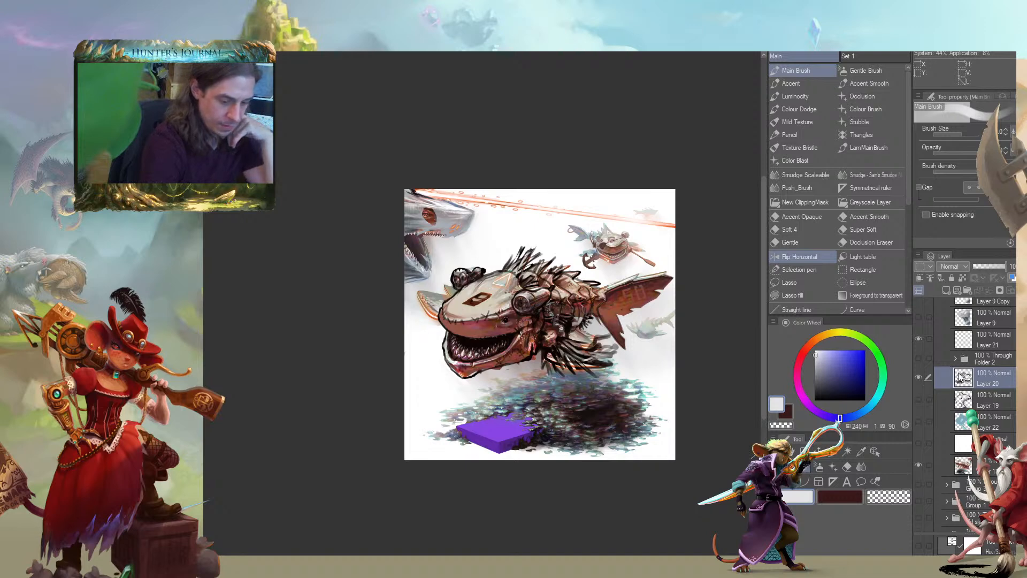
# Set Layer 20's opacity to 61% and place the layer in a new folder
pyautogui.click(993, 266)
pyautogui.click(946, 396)
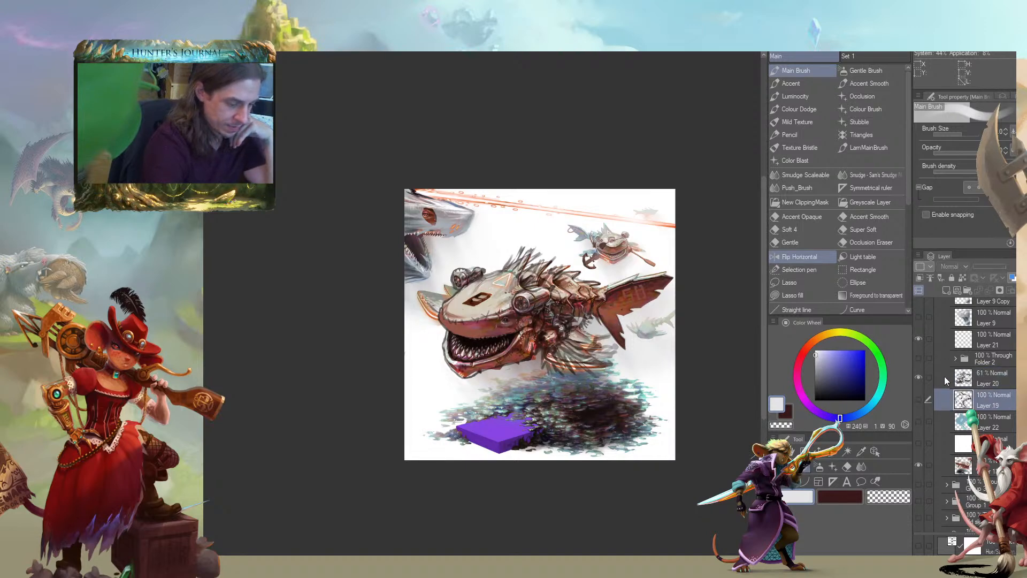
pyautogui.click(947, 381)
pyautogui.hotkey('ctrl', 'g')
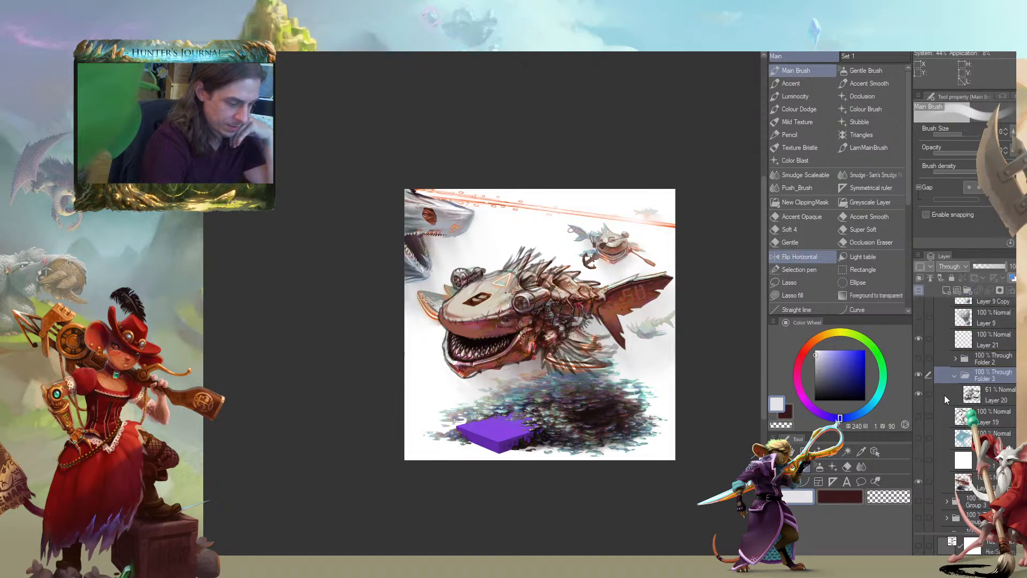
# Add an empty layer beneath Layer 20 inside its folder, and restore Layer 20's opacity to 100%
pyautogui.click(944, 395)
pyautogui.click(946, 290)
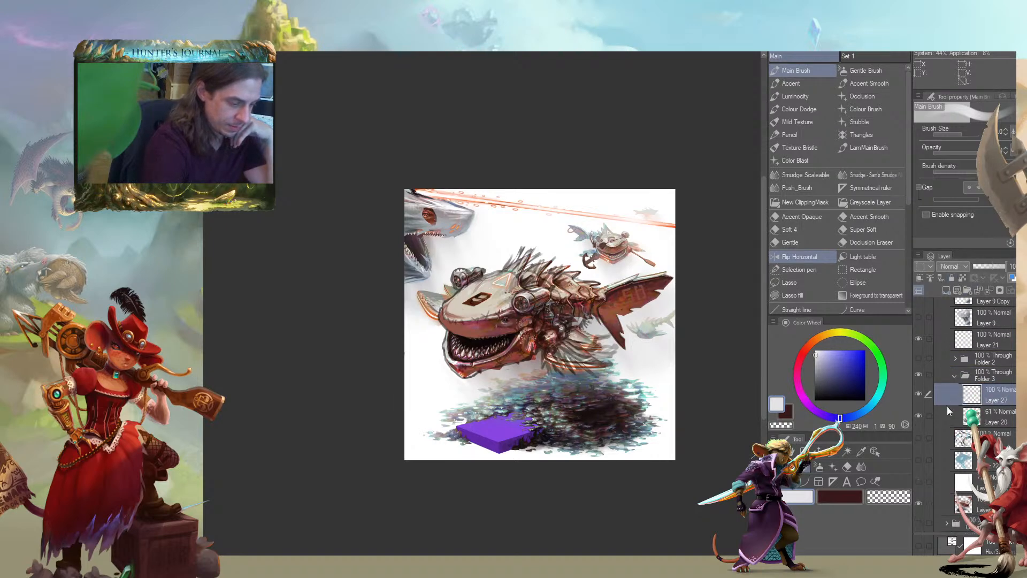
pyautogui.moveTo(948, 400); pyautogui.dragTo(925, 425)
pyautogui.scroll(2, 404, 277)
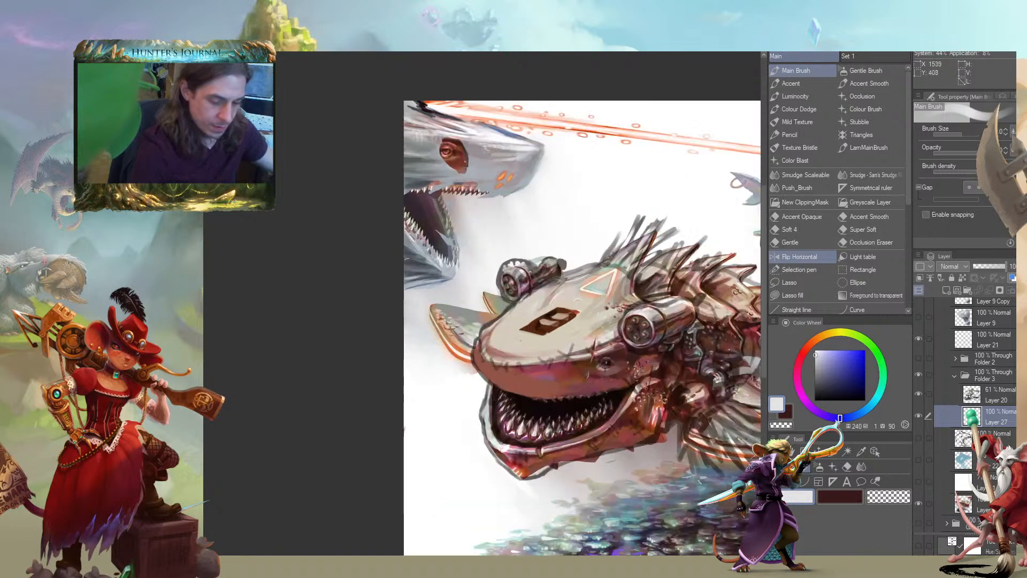
pyautogui.moveTo(404, 277); pyautogui.dragTo(288, 242)
pyautogui.click(949, 394)
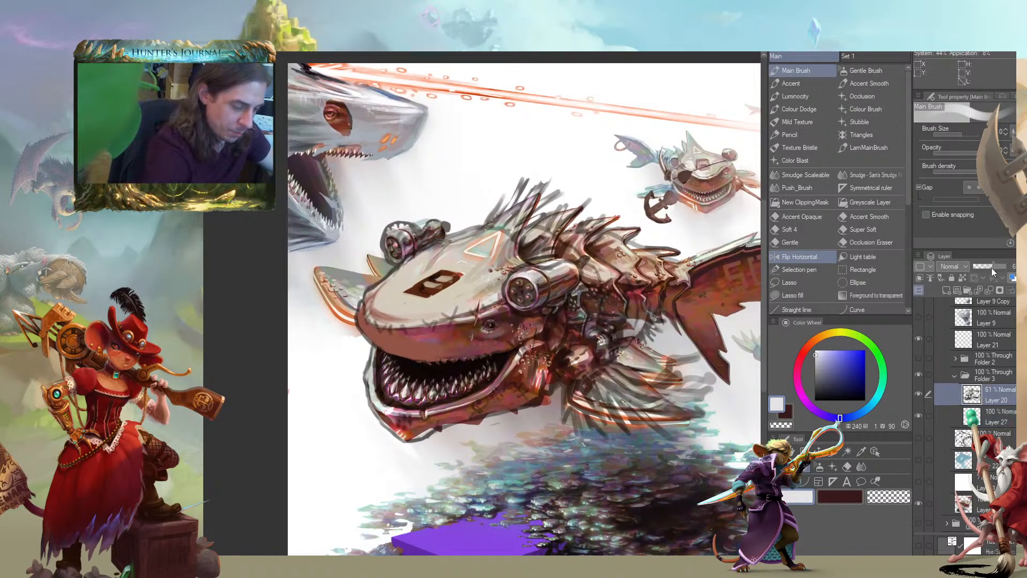
pyautogui.click(991, 268)
pyautogui.moveTo(481, 321); pyautogui.dragTo(491, 324)
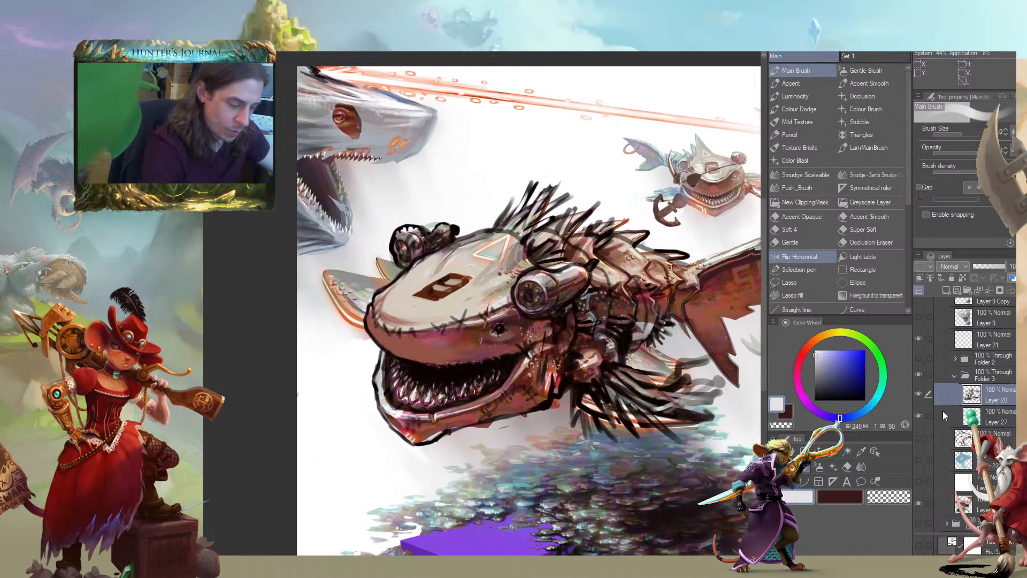
# On the layer beneath the sketch, block in the whole creature with flat brown at hue 21, saturation 61 and value 58
pyautogui.click(942, 419)
pyautogui.moveTo(487, 255); pyautogui.dragTo(497, 275)
pyautogui.click(806, 348)
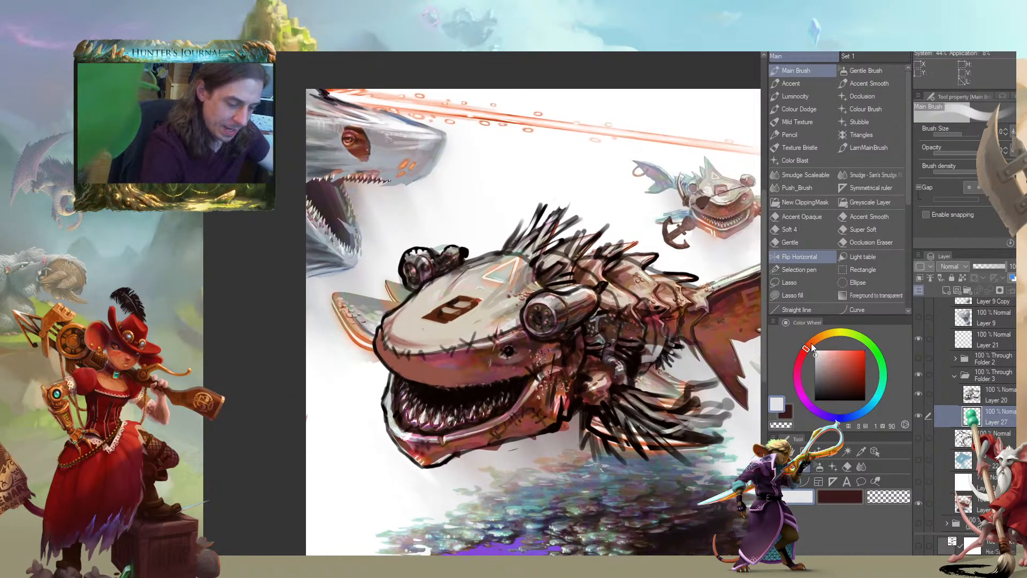
pyautogui.click(845, 358)
pyautogui.moveTo(805, 351); pyautogui.dragTo(812, 341)
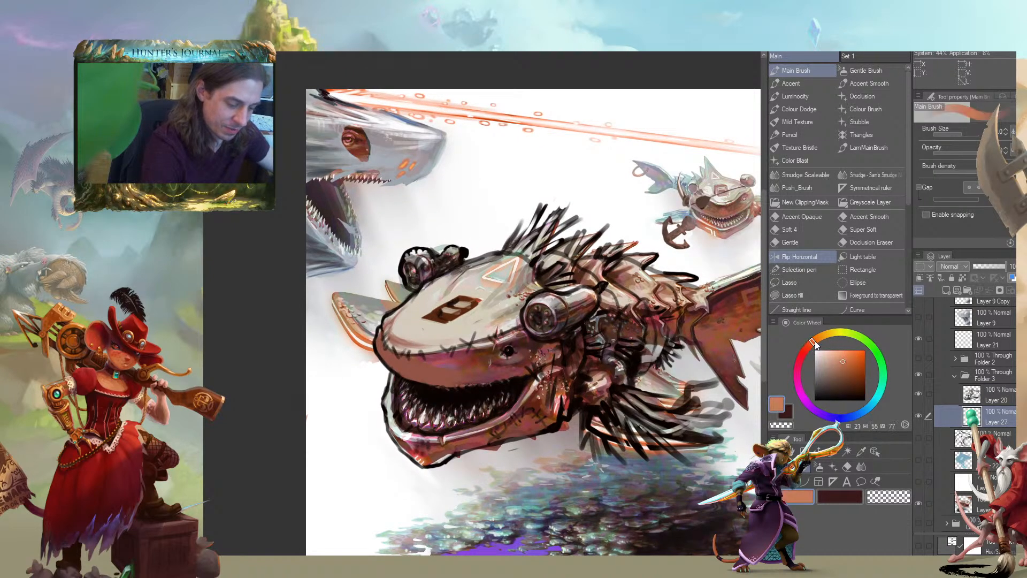
pyautogui.click(847, 368)
pyautogui.moveTo(433, 326)
pyautogui.mouseDown()
pyautogui.moveTo(428, 342)
pyautogui.moveTo(481, 332)
pyautogui.moveTo(578, 406)
pyautogui.moveTo(695, 411)
pyautogui.mouseUp()
pyautogui.moveTo(690, 369); pyautogui.dragTo(565, 373)
pyautogui.moveTo(496, 323)
pyautogui.mouseDown()
pyautogui.moveTo(621, 353)
pyautogui.moveTo(677, 291)
pyautogui.moveTo(517, 291)
pyautogui.moveTo(394, 324)
pyautogui.moveTo(416, 239)
pyautogui.moveTo(250, 316)
pyautogui.moveTo(262, 362)
pyautogui.moveTo(401, 394)
pyautogui.mouseUp()
pyautogui.moveTo(250, 304); pyautogui.dragTo(315, 300)
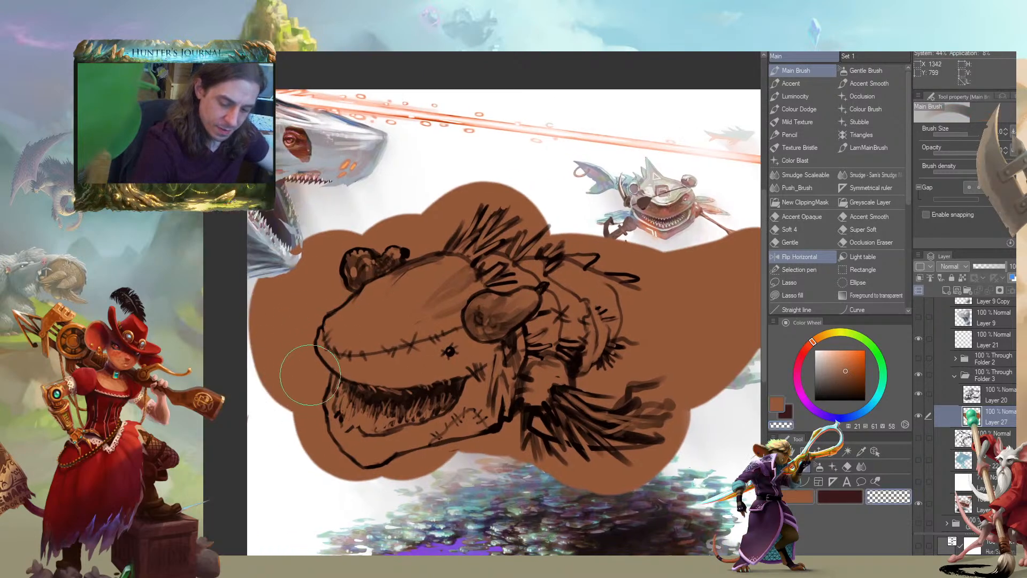
# Erase the excess brown outside the sketch around the snout, lower jaw front, far eye and crown spikes, using the Accent brush with transparent colour
pyautogui.moveTo(299, 345)
pyautogui.mouseDown()
pyautogui.moveTo(319, 376)
pyautogui.moveTo(311, 423)
pyautogui.moveTo(321, 460)
pyautogui.moveTo(374, 471)
pyautogui.mouseUp()
pyautogui.click(790, 83)
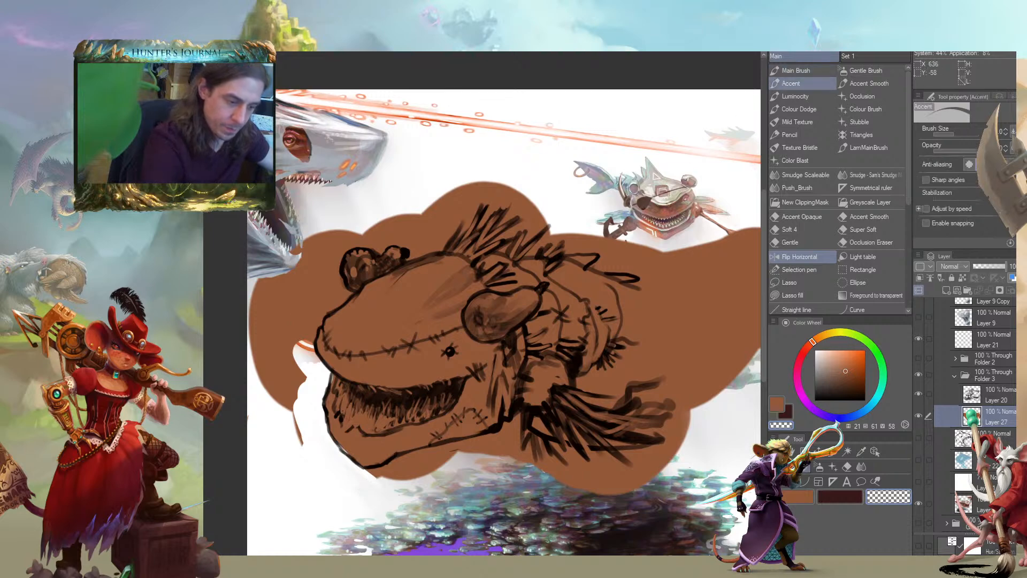
pyautogui.moveTo(298, 423)
pyautogui.mouseDown()
pyautogui.moveTo(261, 342)
pyautogui.moveTo(282, 370)
pyautogui.moveTo(305, 289)
pyautogui.moveTo(289, 260)
pyautogui.moveTo(270, 273)
pyautogui.moveTo(295, 265)
pyautogui.moveTo(330, 287)
pyautogui.moveTo(338, 267)
pyautogui.mouseUp()
pyautogui.moveTo(297, 301); pyautogui.dragTo(368, 360)
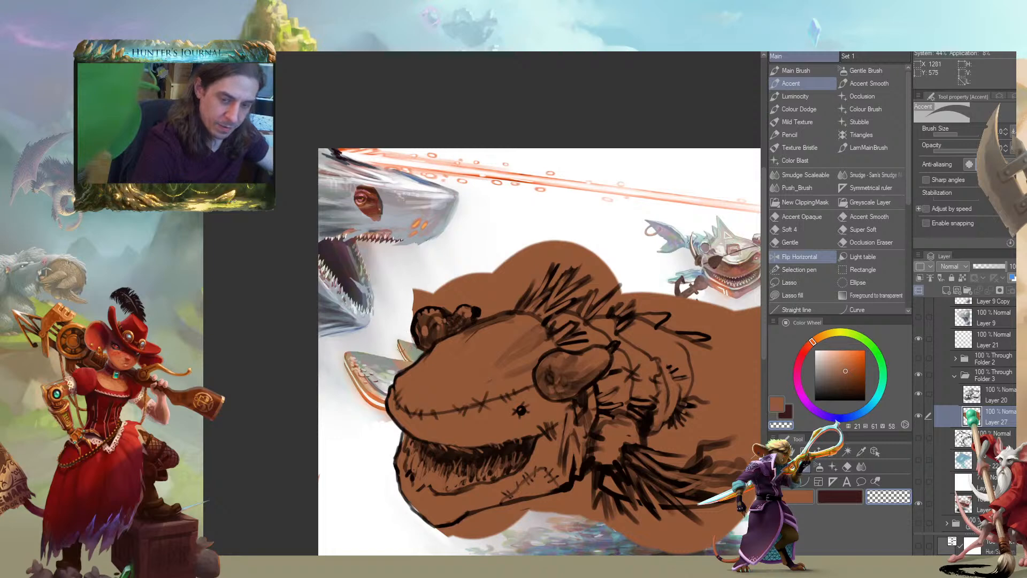
pyautogui.moveTo(375, 257); pyautogui.dragTo(386, 295)
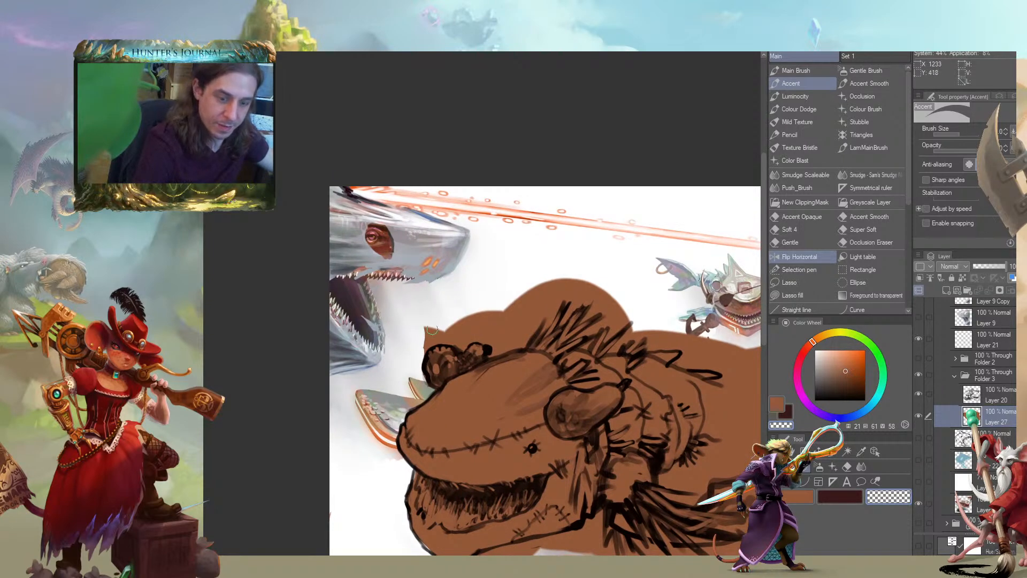
pyautogui.moveTo(419, 353)
pyautogui.mouseDown()
pyautogui.moveTo(441, 335)
pyautogui.moveTo(496, 348)
pyautogui.moveTo(524, 342)
pyautogui.moveTo(546, 295)
pyautogui.moveTo(531, 323)
pyautogui.mouseUp()
pyautogui.moveTo(427, 329)
pyautogui.mouseDown()
pyautogui.moveTo(499, 311)
pyautogui.moveTo(520, 337)
pyautogui.moveTo(533, 281)
pyautogui.moveTo(412, 244)
pyautogui.moveTo(458, 222)
pyautogui.moveTo(360, 142)
pyautogui.moveTo(346, 150)
pyautogui.moveTo(351, 156)
pyautogui.moveTo(372, 141)
pyautogui.moveTo(375, 161)
pyautogui.moveTo(382, 142)
pyautogui.moveTo(384, 160)
pyautogui.moveTo(414, 155)
pyautogui.moveTo(420, 174)
pyautogui.moveTo(428, 166)
pyautogui.moveTo(405, 149)
pyautogui.moveTo(400, 255)
pyautogui.mouseUp()
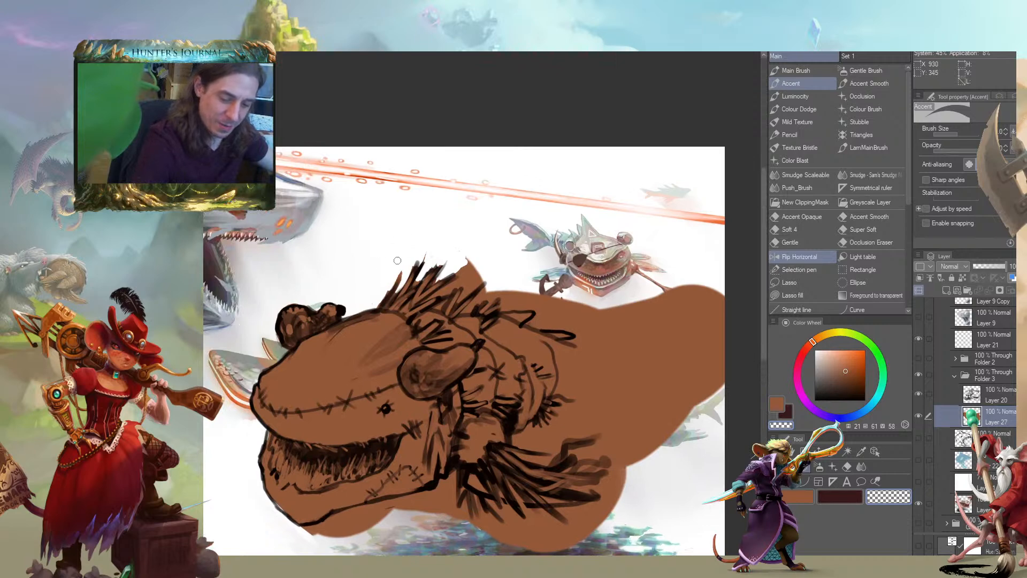
# Erase the overflowing brown along the back spikes and over the painted tail fin
pyautogui.moveTo(437, 293)
pyautogui.mouseDown()
pyautogui.moveTo(461, 274)
pyautogui.moveTo(421, 302)
pyautogui.moveTo(460, 269)
pyautogui.moveTo(457, 284)
pyautogui.moveTo(473, 268)
pyautogui.moveTo(457, 304)
pyautogui.moveTo(484, 279)
pyautogui.mouseUp()
pyautogui.moveTo(461, 315)
pyautogui.mouseDown()
pyautogui.moveTo(514, 292)
pyautogui.moveTo(508, 310)
pyautogui.moveTo(546, 311)
pyautogui.moveTo(548, 328)
pyautogui.moveTo(596, 344)
pyautogui.mouseUp()
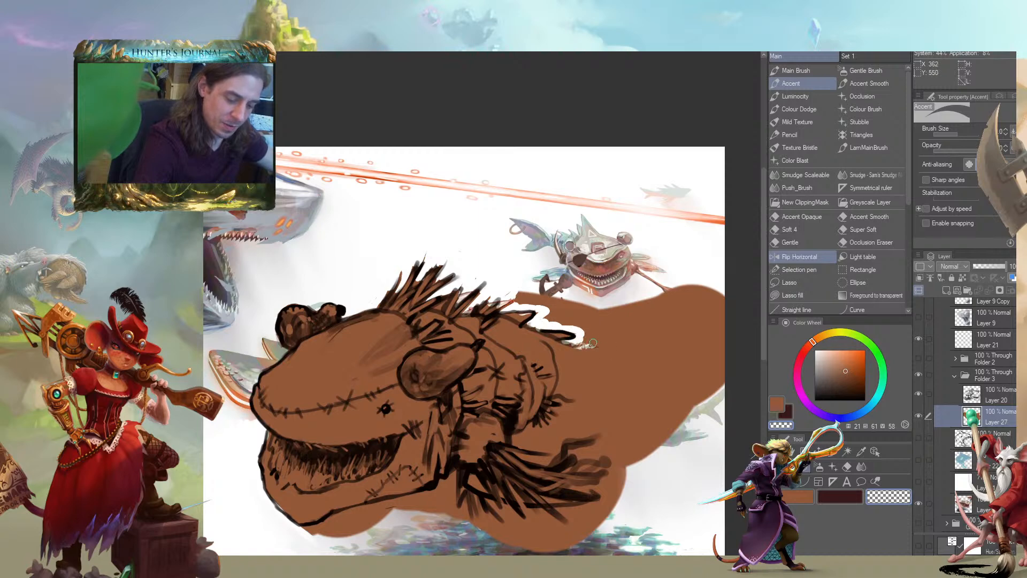
pyautogui.moveTo(601, 306)
pyautogui.mouseDown()
pyautogui.moveTo(603, 340)
pyautogui.moveTo(643, 326)
pyautogui.moveTo(640, 371)
pyautogui.moveTo(693, 351)
pyautogui.moveTo(702, 414)
pyautogui.moveTo(718, 298)
pyautogui.moveTo(732, 331)
pyautogui.moveTo(702, 378)
pyautogui.moveTo(702, 293)
pyautogui.moveTo(670, 339)
pyautogui.moveTo(690, 367)
pyautogui.moveTo(673, 418)
pyautogui.moveTo(644, 454)
pyautogui.moveTo(651, 400)
pyautogui.moveTo(610, 412)
pyautogui.mouseUp()
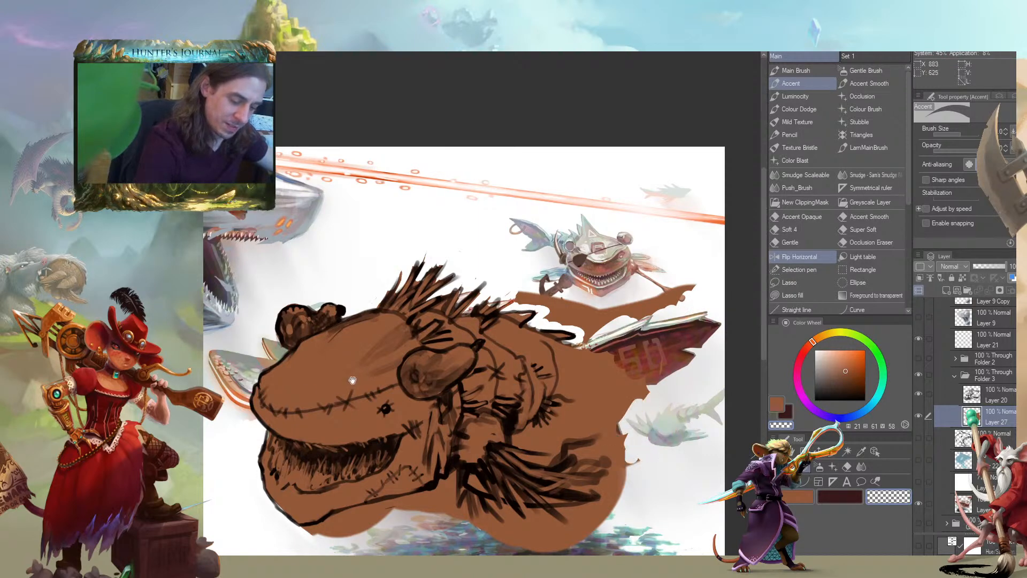
pyautogui.moveTo(298, 387); pyautogui.dragTo(299, 357)
pyautogui.moveTo(527, 272)
pyautogui.mouseDown()
pyautogui.moveTo(549, 271)
pyautogui.moveTo(547, 283)
pyautogui.moveTo(587, 266)
pyautogui.moveTo(580, 298)
pyautogui.moveTo(630, 284)
pyautogui.moveTo(635, 270)
pyautogui.moveTo(682, 267)
pyautogui.mouseUp()
# Trim the brown below the tail, around the spiky side fin and along the belly and lower jaw
pyautogui.moveTo(516, 244); pyautogui.dragTo(414, 228)
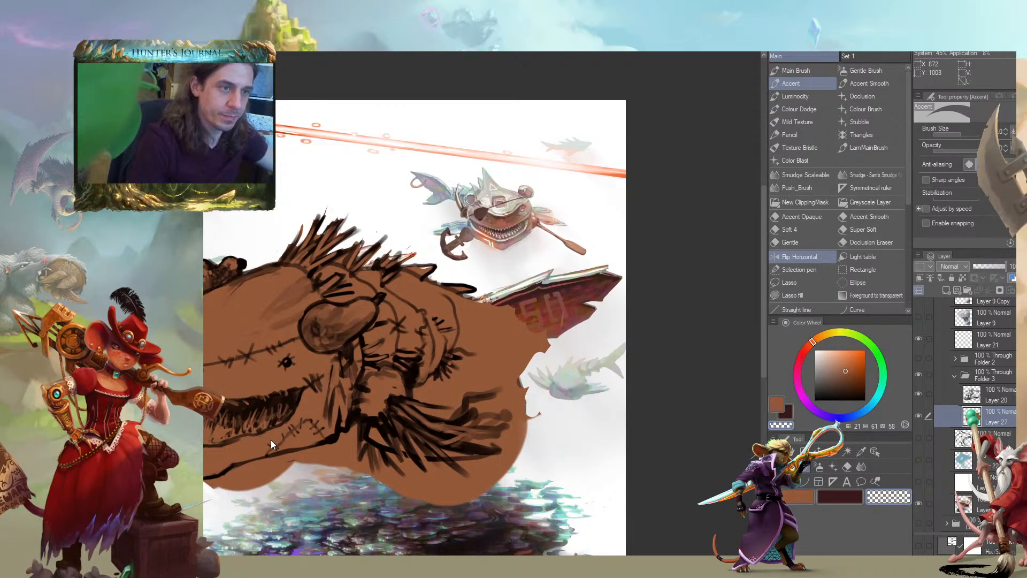
pyautogui.moveTo(305, 384); pyautogui.dragTo(505, 343)
pyautogui.moveTo(409, 446)
pyautogui.mouseDown()
pyautogui.moveTo(476, 426)
pyautogui.moveTo(454, 446)
pyautogui.moveTo(512, 415)
pyautogui.moveTo(506, 426)
pyautogui.moveTo(540, 414)
pyautogui.moveTo(565, 430)
pyautogui.moveTo(578, 416)
pyautogui.moveTo(588, 442)
pyautogui.moveTo(635, 431)
pyautogui.moveTo(654, 461)
pyautogui.moveTo(677, 444)
pyautogui.moveTo(648, 439)
pyautogui.moveTo(733, 400)
pyautogui.moveTo(670, 395)
pyautogui.moveTo(721, 374)
pyautogui.moveTo(699, 382)
pyautogui.moveTo(708, 360)
pyautogui.moveTo(675, 366)
pyautogui.mouseUp()
pyautogui.moveTo(633, 257)
pyautogui.mouseDown()
pyautogui.moveTo(536, 275)
pyautogui.moveTo(405, 352)
pyautogui.mouseUp()
pyautogui.moveTo(485, 289); pyautogui.dragTo(488, 235)
pyautogui.moveTo(482, 405)
pyautogui.mouseDown()
pyautogui.moveTo(524, 400)
pyautogui.moveTo(530, 380)
pyautogui.moveTo(490, 407)
pyautogui.moveTo(504, 394)
pyautogui.moveTo(536, 411)
pyautogui.moveTo(568, 400)
pyautogui.moveTo(562, 334)
pyautogui.moveTo(524, 355)
pyautogui.moveTo(519, 324)
pyautogui.moveTo(509, 374)
pyautogui.moveTo(500, 321)
pyautogui.moveTo(507, 377)
pyautogui.moveTo(523, 371)
pyautogui.moveTo(491, 418)
pyautogui.moveTo(535, 463)
pyautogui.mouseUp()
pyautogui.moveTo(105, 405)
pyautogui.mouseDown()
pyautogui.moveTo(139, 344)
pyautogui.moveTo(252, 360)
pyautogui.mouseUp()
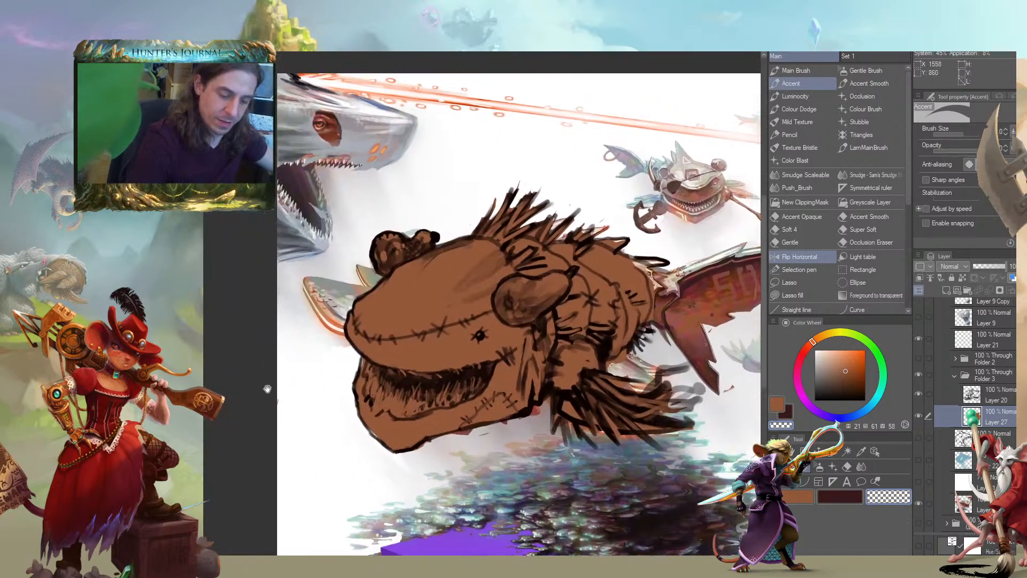
# Erase the brown from the gaps between the spines of the side fin
pyautogui.scroll(-4, 235, 369)
pyautogui.moveTo(229, 422); pyautogui.dragTo(232, 368)
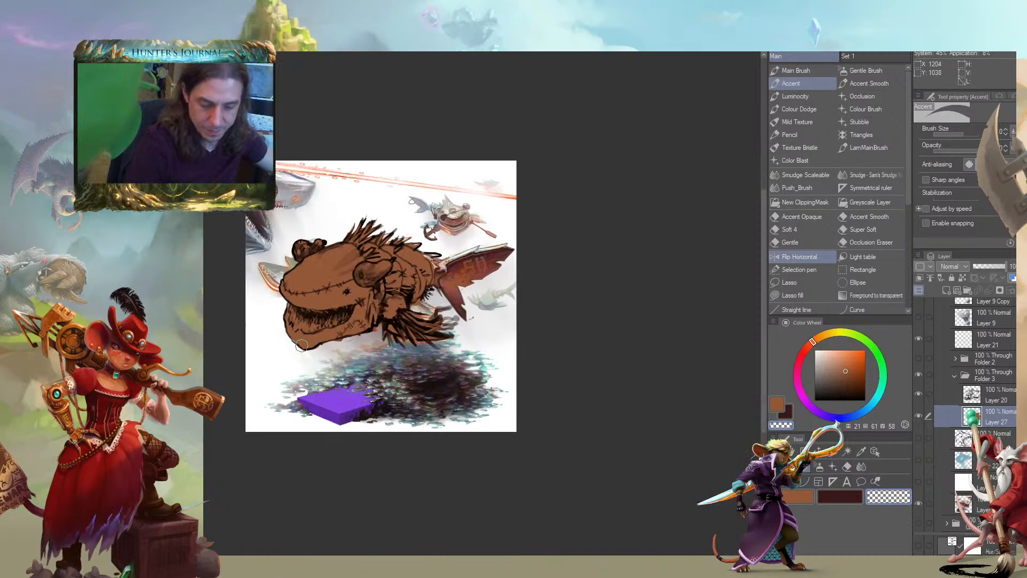
pyautogui.moveTo(412, 336); pyautogui.dragTo(442, 345)
pyautogui.moveTo(386, 329); pyautogui.dragTo(414, 340)
pyautogui.moveTo(413, 324); pyautogui.dragTo(450, 334)
pyautogui.moveTo(236, 299); pyautogui.dragTo(330, 345)
pyautogui.scroll(2, 285, 372)
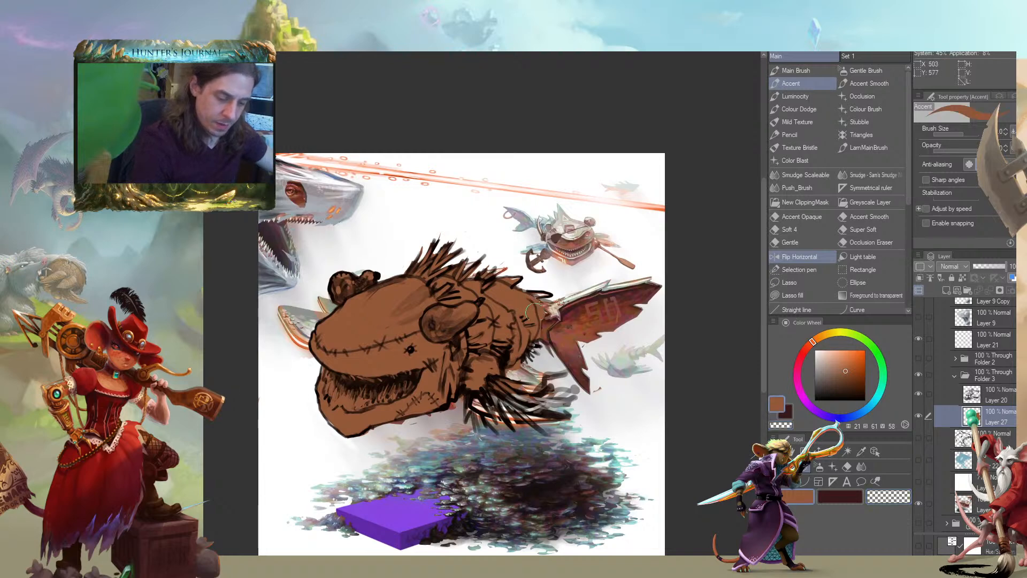
# Paint flat brown with a smaller brush from the rear of the body across the base of the tail
pyautogui.moveTo(417, 277); pyautogui.dragTo(402, 274)
pyautogui.moveTo(521, 319)
pyautogui.mouseDown()
pyautogui.moveTo(564, 310)
pyautogui.moveTo(527, 321)
pyautogui.moveTo(535, 303)
pyautogui.moveTo(537, 336)
pyautogui.moveTo(523, 333)
pyautogui.moveTo(529, 341)
pyautogui.moveTo(550, 287)
pyautogui.mouseUp()
pyautogui.press('[')
pyautogui.press('c')
pyautogui.press('c')
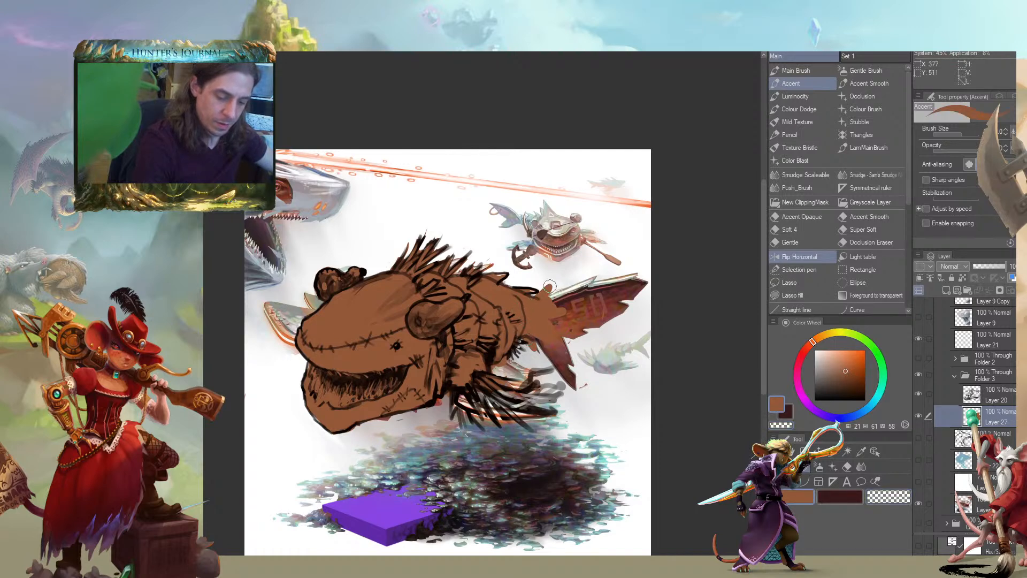
# Shape the upper edge of the brown tail base into small ragged tufts, alternating transparent colour and brown
pyautogui.press('c')
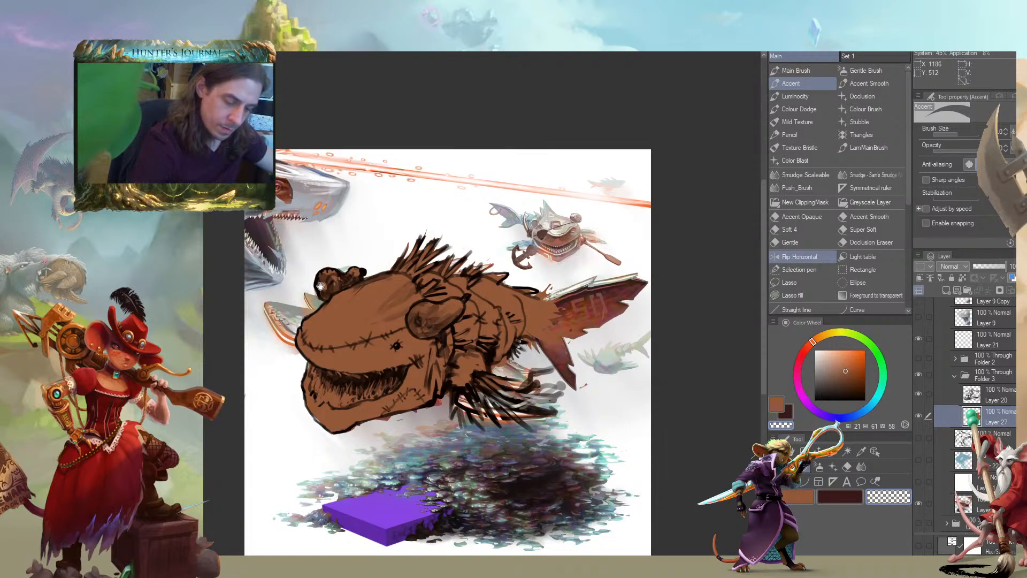
pyautogui.moveTo(339, 286); pyautogui.dragTo(337, 285)
pyautogui.press('c')
pyautogui.press('[')
pyautogui.press('[')
pyautogui.moveTo(534, 353); pyautogui.dragTo(540, 338)
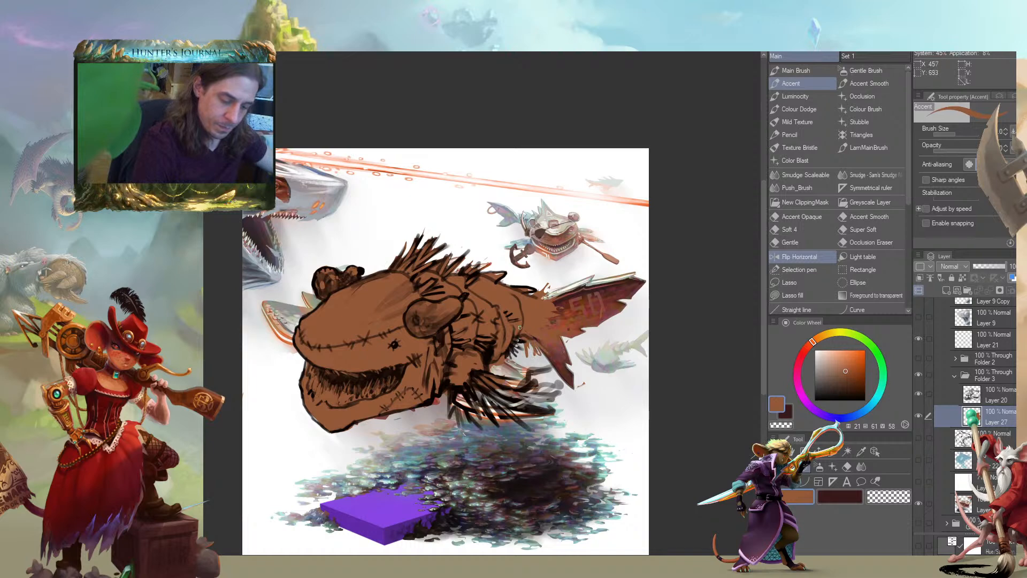
pyautogui.moveTo(545, 299); pyautogui.dragTo(554, 281)
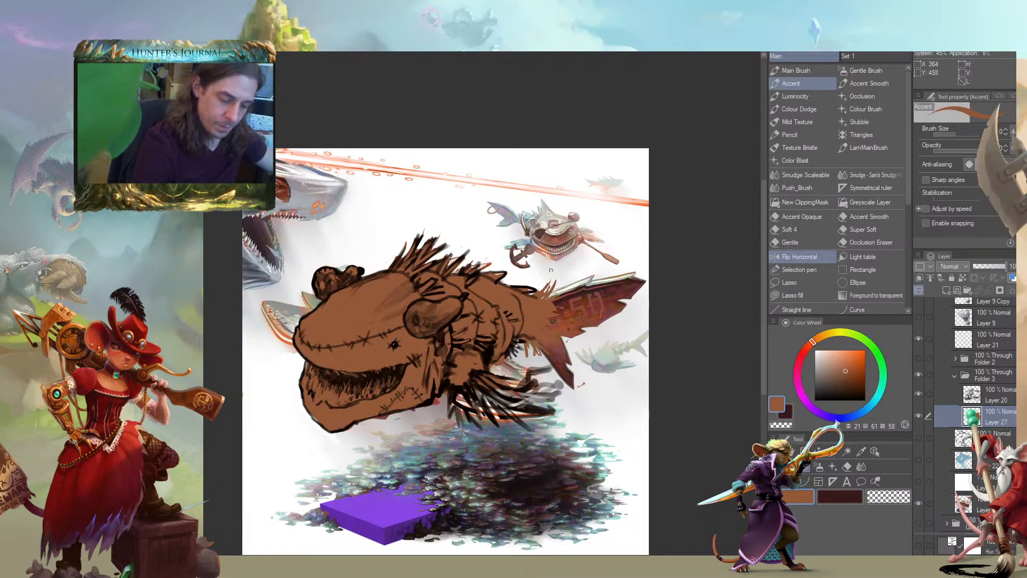
# Refine the ragged brown transition from the tail base into the painted tail fin
pyautogui.press('c')
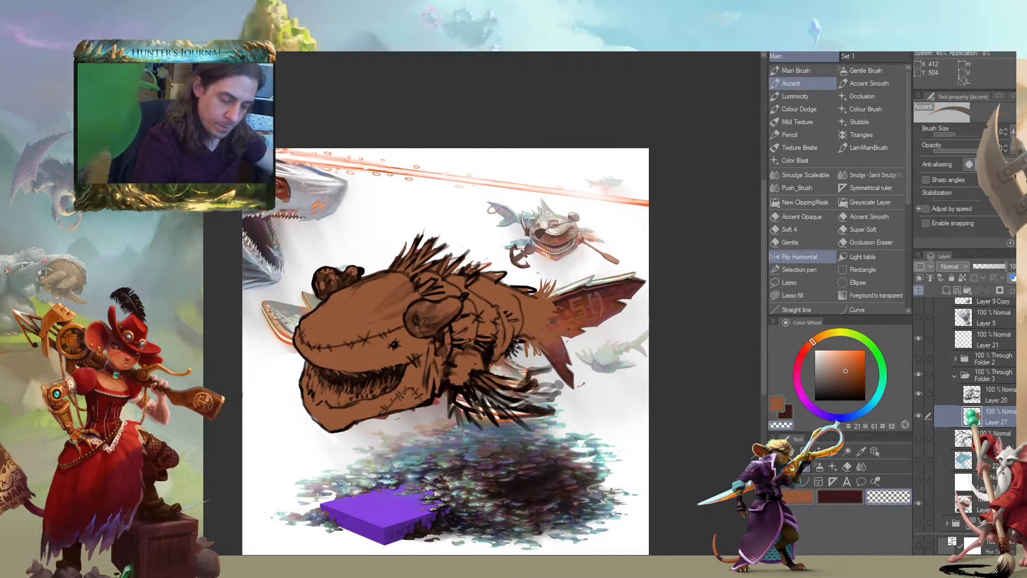
pyautogui.moveTo(375, 242); pyautogui.dragTo(339, 226)
pyautogui.moveTo(320, 468); pyautogui.dragTo(394, 446)
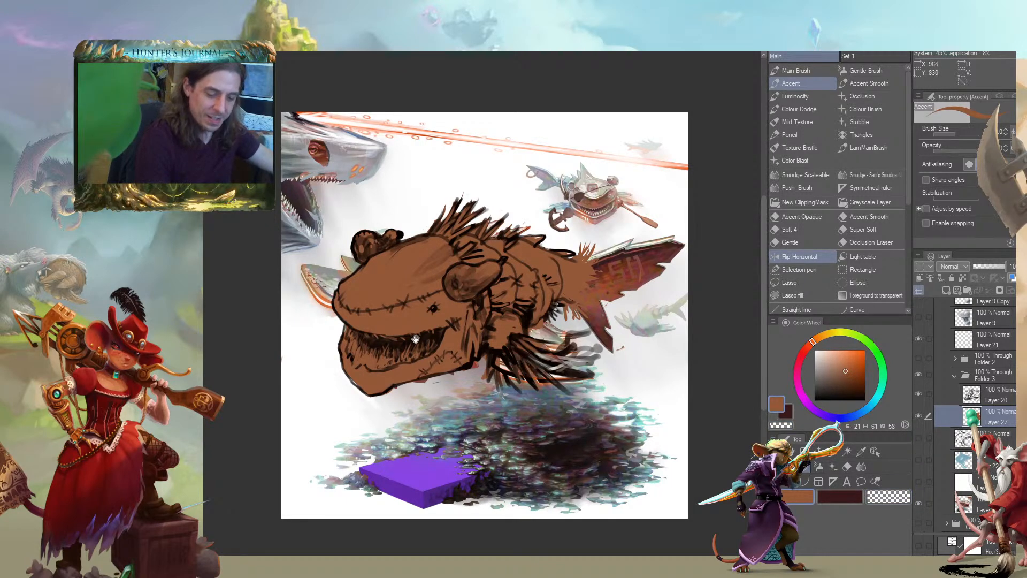
pyautogui.moveTo(455, 392); pyautogui.dragTo(470, 415)
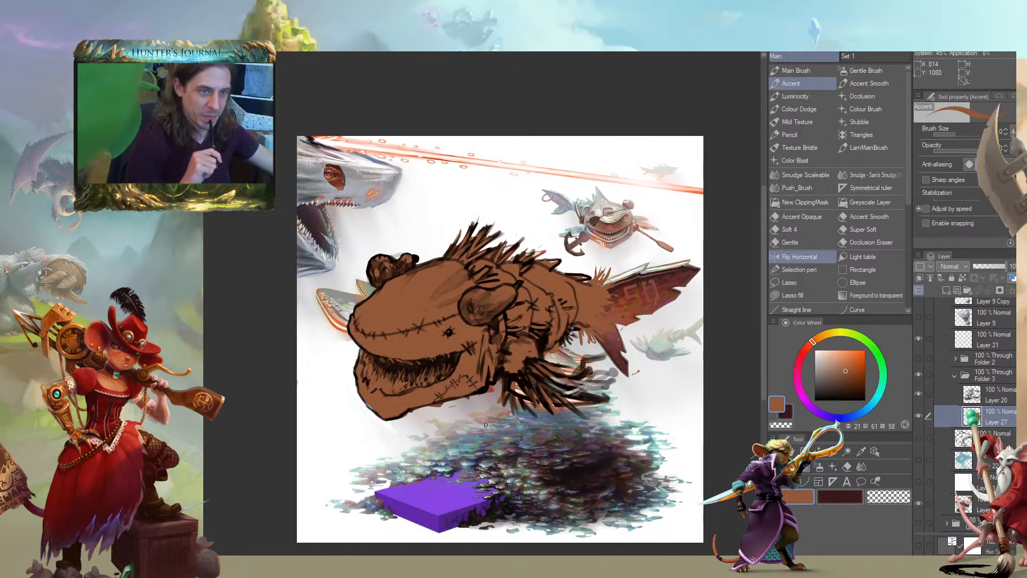
pyautogui.moveTo(260, 320); pyautogui.dragTo(328, 329)
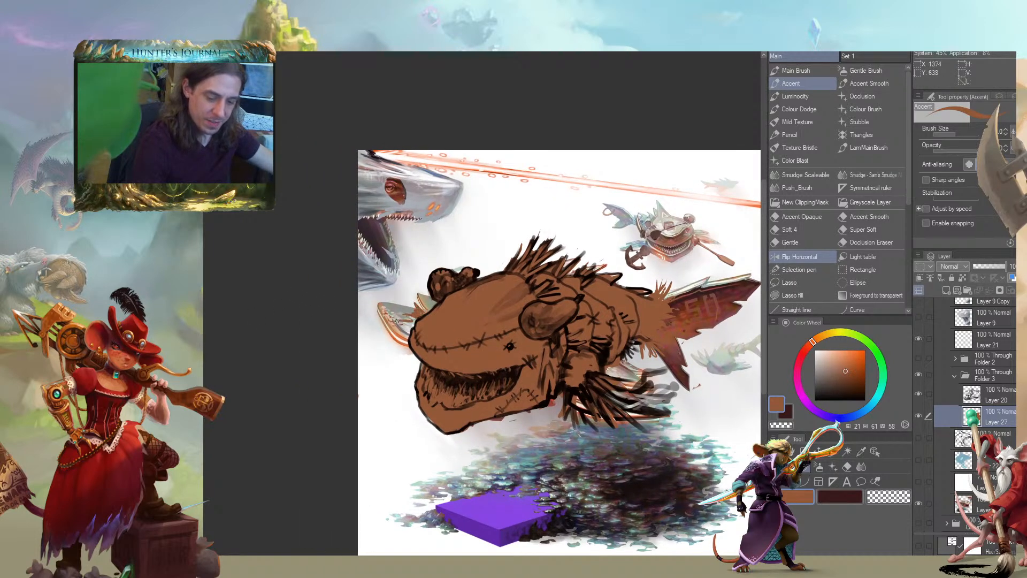
pyautogui.press('c')
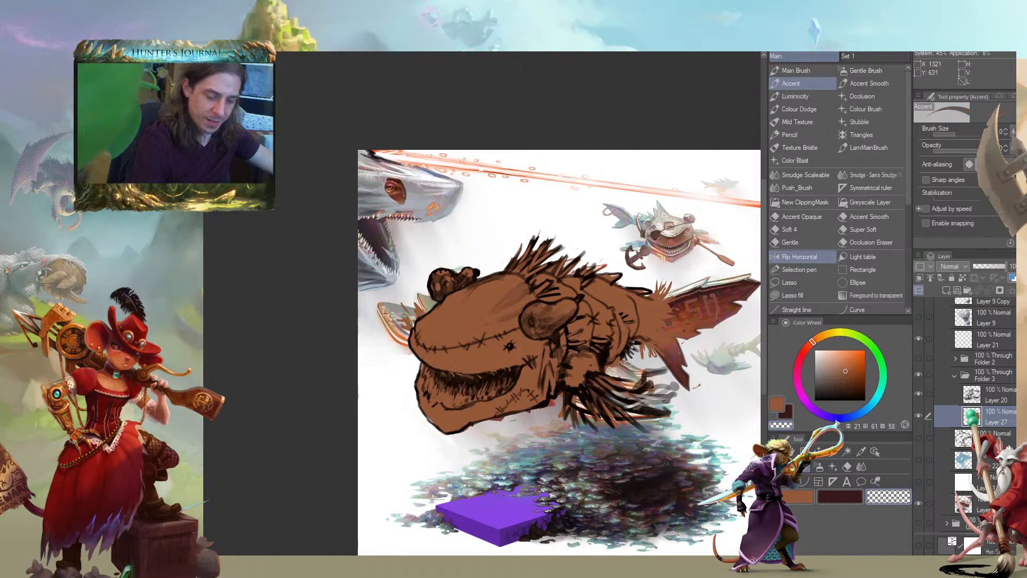
pyautogui.moveTo(360, 311); pyautogui.dragTo(380, 341)
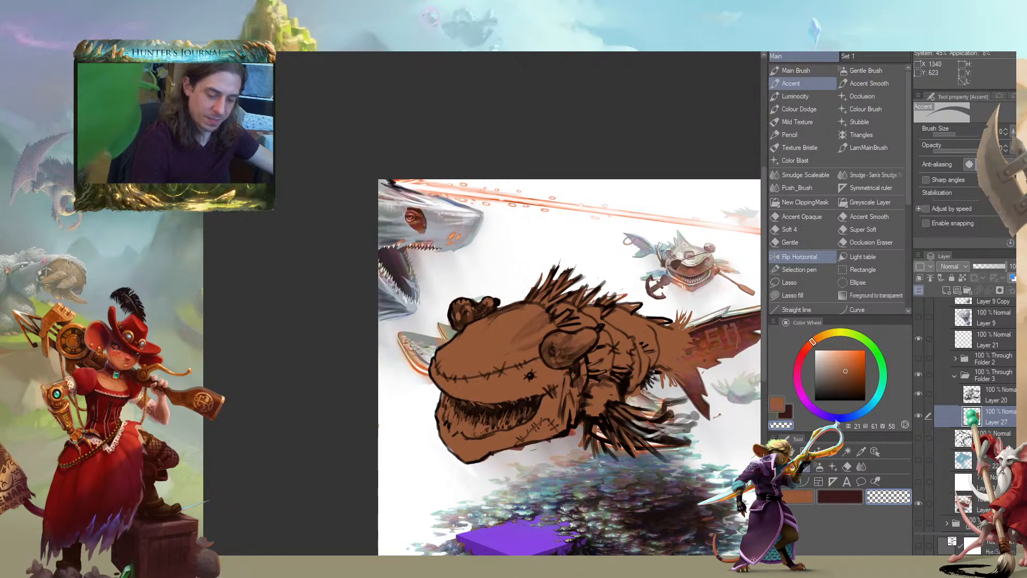
pyautogui.hotkey('ctrl', '0')
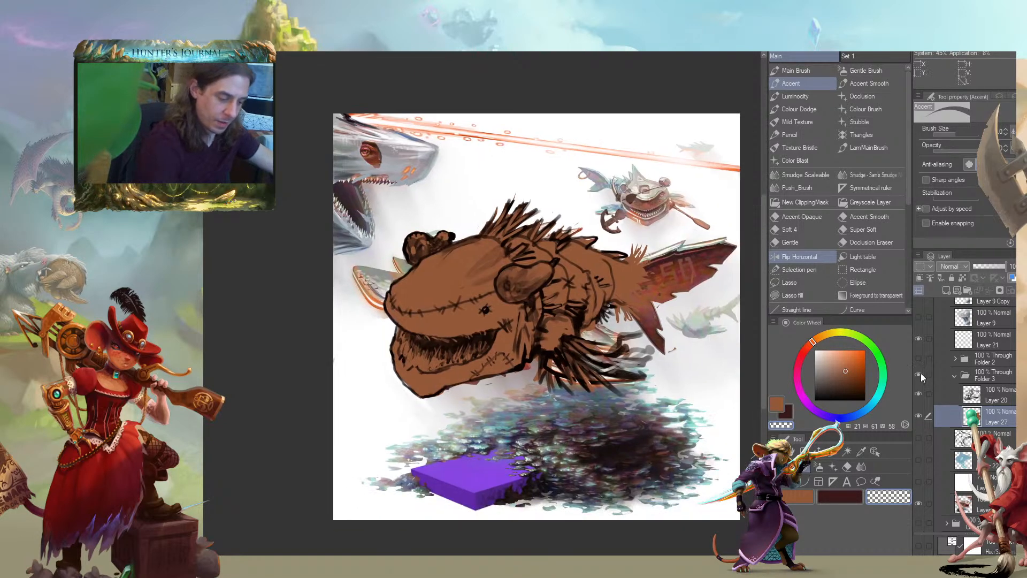
# Show and expand the goldfish folder, sample its pale yellow for the Main Brush, and select Layer 24
pyautogui.click(918, 358)
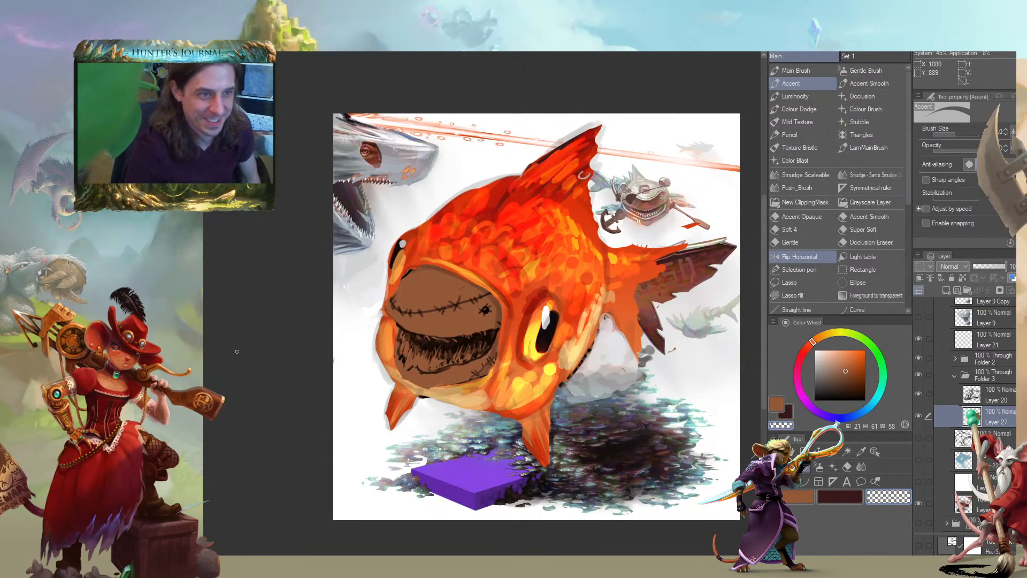
pyautogui.press('b')
pyautogui.moveTo(457, 330); pyautogui.dragTo(406, 298)
pyautogui.keyDown('alt'); pyautogui.click(529, 292); pyautogui.keyUp('alt')
pyautogui.moveTo(606, 309); pyautogui.dragTo(597, 330)
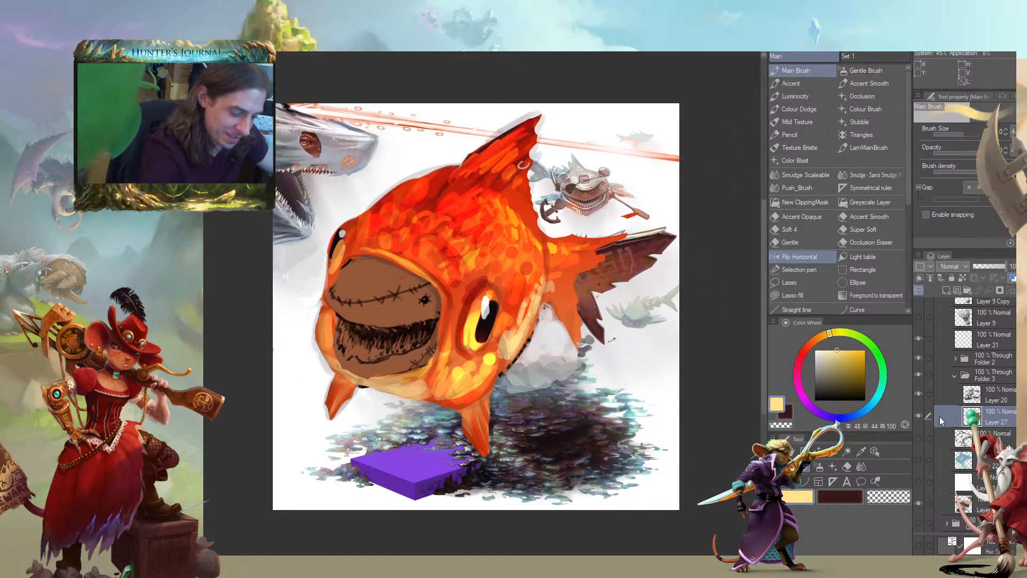
pyautogui.click(955, 359)
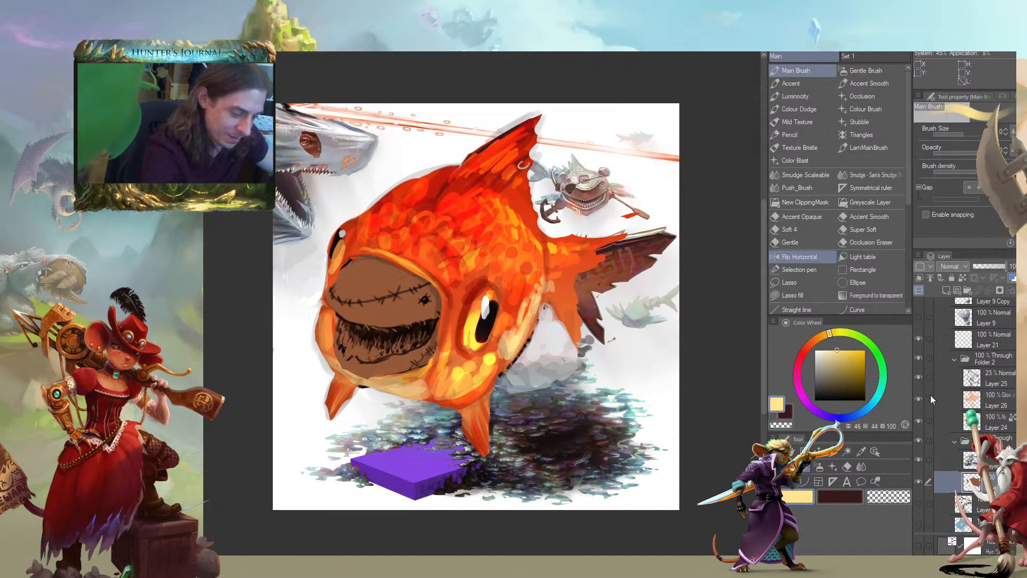
pyautogui.click(941, 420)
# Work over the goldfish's belly edge behind the near eye with a smaller brush, erasing there on Layer 25
pyautogui.moveTo(518, 354)
pyautogui.mouseDown()
pyautogui.moveTo(504, 370)
pyautogui.moveTo(512, 352)
pyautogui.moveTo(529, 349)
pyautogui.moveTo(532, 315)
pyautogui.mouseUp()
pyautogui.keyDown('alt'); pyautogui.click(513, 348); pyautogui.keyUp('alt')
pyautogui.press('[')
pyautogui.click(956, 374)
pyautogui.moveTo(502, 373); pyautogui.dragTo(538, 308)
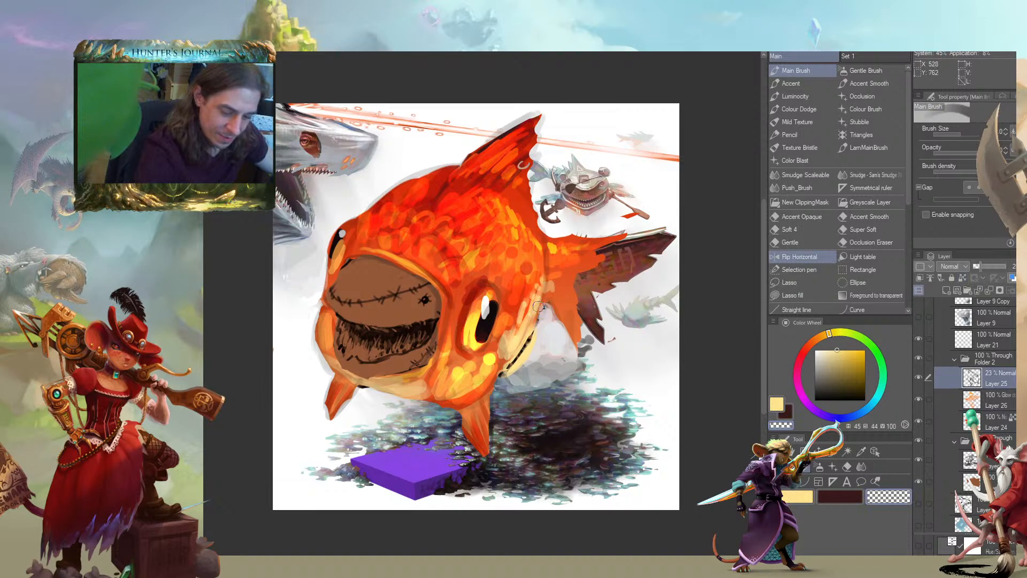
# Check Layers 26 and 25, unlock transparent pixels on Layer 24, and cover the dark belly outline with pale yellow
pyautogui.click(946, 400)
pyautogui.click(918, 400)
pyautogui.click(918, 399)
pyautogui.click(917, 377)
pyautogui.click(916, 378)
pyautogui.click(947, 423)
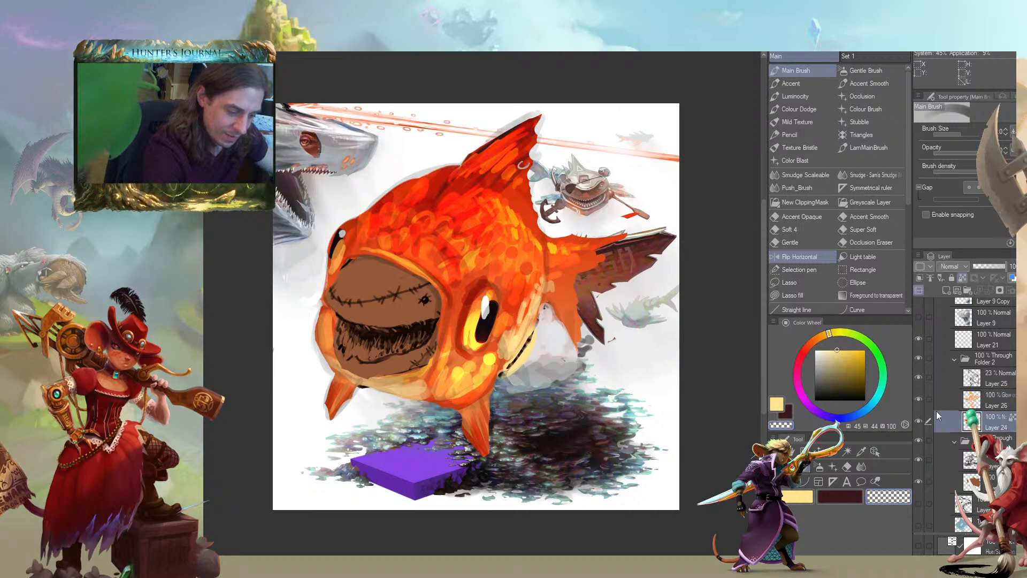
pyautogui.moveTo(535, 332); pyautogui.dragTo(501, 374)
pyautogui.press('c')
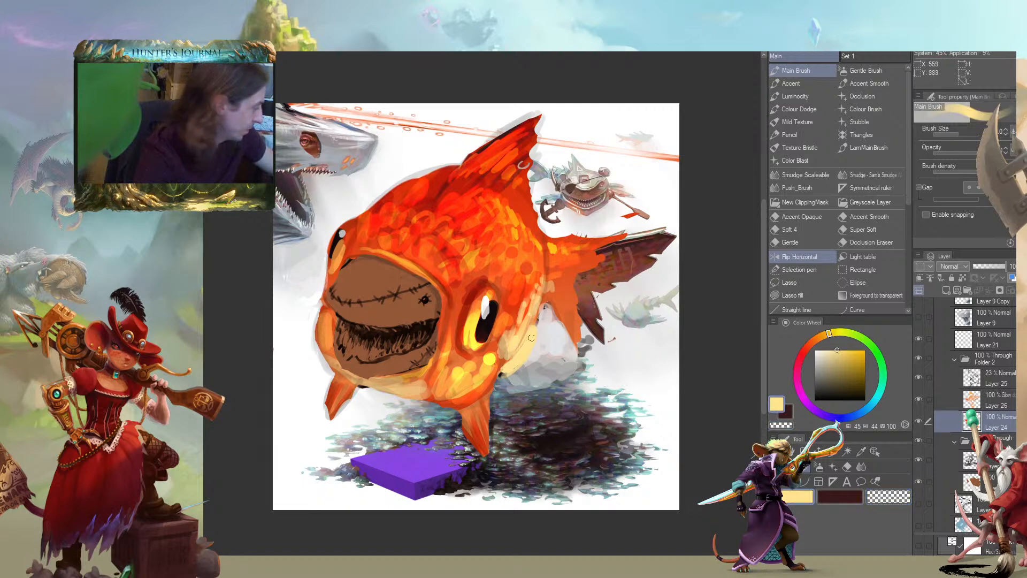
# Extend the goldfish's belly edge with light orange at hue 32, saturation 51, value 92 and pale yellow at hue 46, saturation 44, value 100
pyautogui.moveTo(493, 339); pyautogui.dragTo(506, 375)
pyautogui.keyDown('alt'); pyautogui.click(535, 321); pyautogui.keyUp('alt')
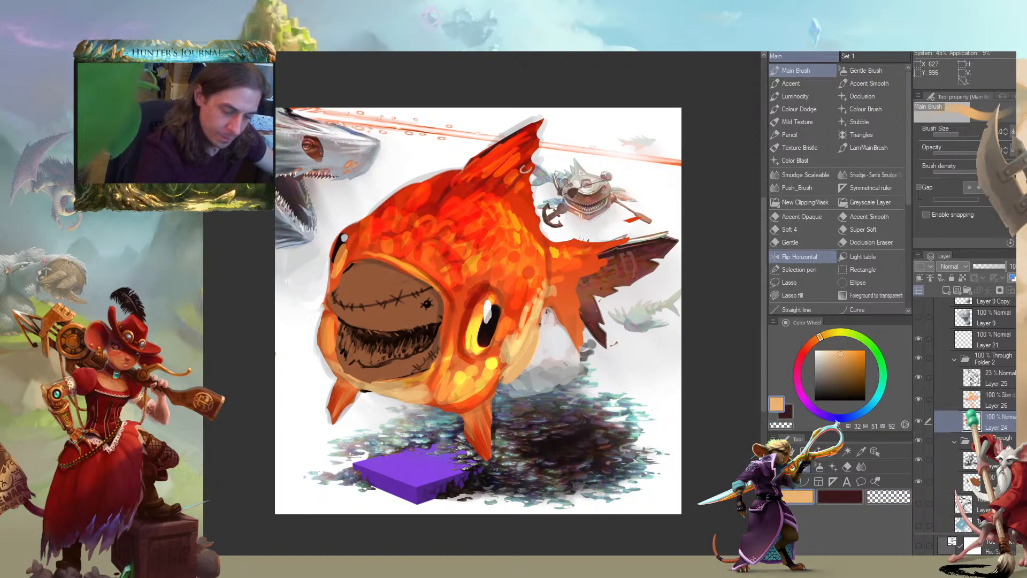
pyautogui.moveTo(540, 294); pyautogui.dragTo(544, 343)
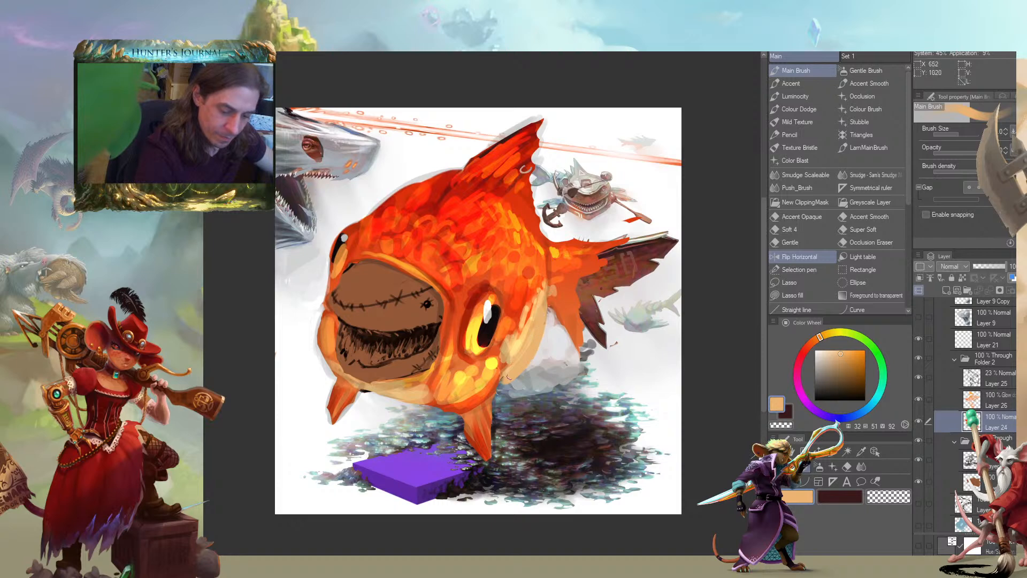
pyautogui.keyDown('alt'); pyautogui.click(516, 339); pyautogui.keyUp('alt')
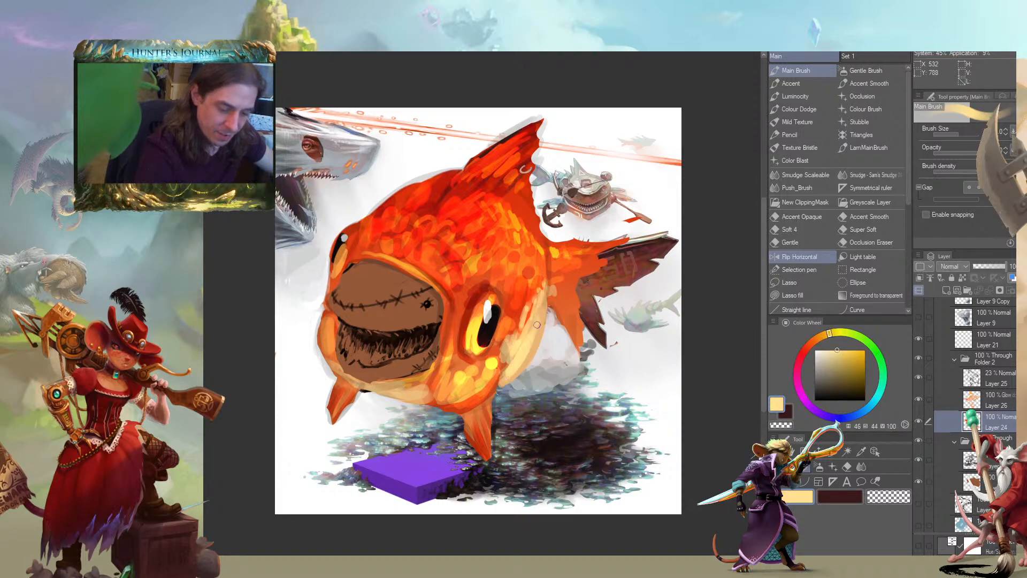
pyautogui.moveTo(511, 376); pyautogui.dragTo(525, 359)
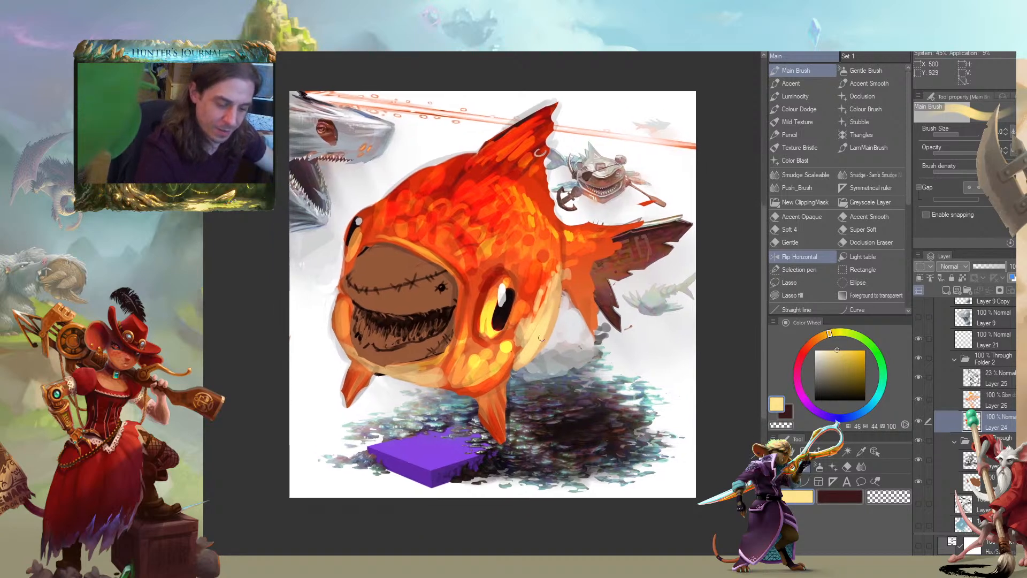
# Paint overlapping yellow and orange strokes down the belly behind the near eye, sampling tones from the surrounding scales
pyautogui.keyDown('alt'); pyautogui.click(537, 271); pyautogui.keyUp('alt')
pyautogui.moveTo(547, 271)
pyautogui.mouseDown()
pyautogui.moveTo(551, 323)
pyautogui.moveTo(527, 346)
pyautogui.mouseUp()
pyautogui.keyDown('alt'); pyautogui.click(530, 339); pyautogui.keyUp('alt')
pyautogui.moveTo(545, 301); pyautogui.dragTo(534, 323)
pyautogui.moveTo(554, 301); pyautogui.dragTo(539, 351)
pyautogui.moveTo(542, 345); pyautogui.dragTo(520, 369)
pyautogui.keyDown('alt'); pyautogui.click(521, 368); pyautogui.keyUp('alt')
pyautogui.moveTo(549, 338); pyautogui.dragTo(533, 356)
pyautogui.moveTo(550, 310); pyautogui.dragTo(534, 353)
pyautogui.moveTo(544, 316); pyautogui.dragTo(529, 359)
pyautogui.keyDown('alt'); pyautogui.click(553, 322); pyautogui.keyUp('alt')
pyautogui.moveTo(533, 348); pyautogui.dragTo(521, 366)
pyautogui.moveTo(299, 498); pyautogui.dragTo(244, 465)
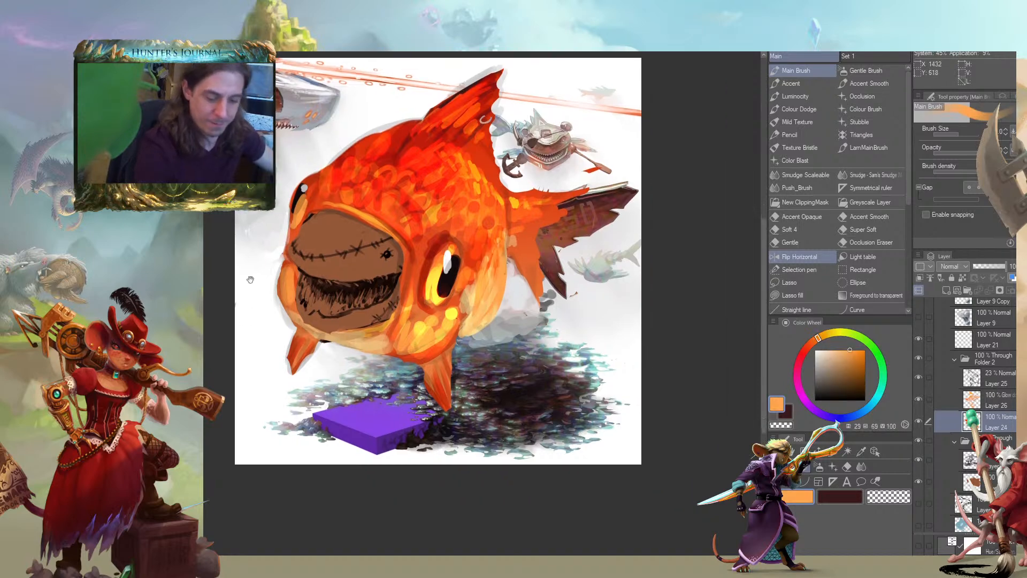
pyautogui.scroll(-2, 244, 464)
pyautogui.moveTo(383, 492); pyautogui.dragTo(469, 432)
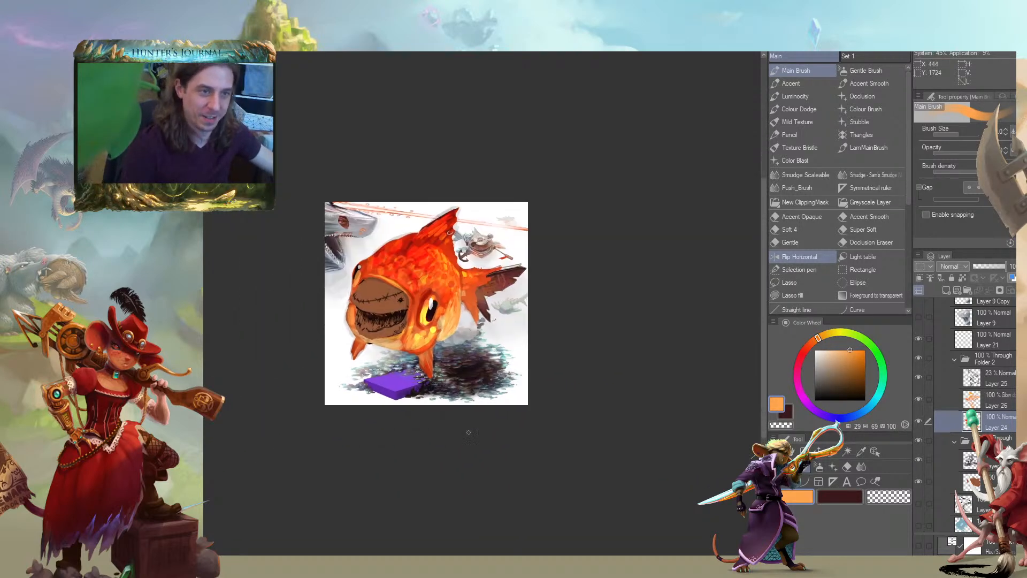
pyautogui.moveTo(260, 349); pyautogui.dragTo(295, 393)
pyautogui.scroll(3, 289, 399)
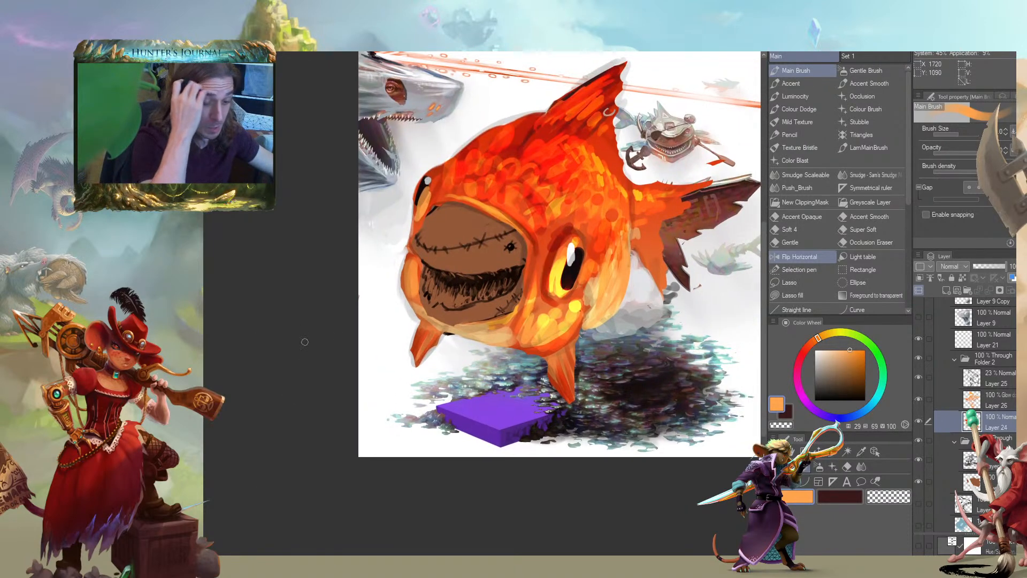
pyautogui.moveTo(327, 274); pyautogui.dragTo(331, 443)
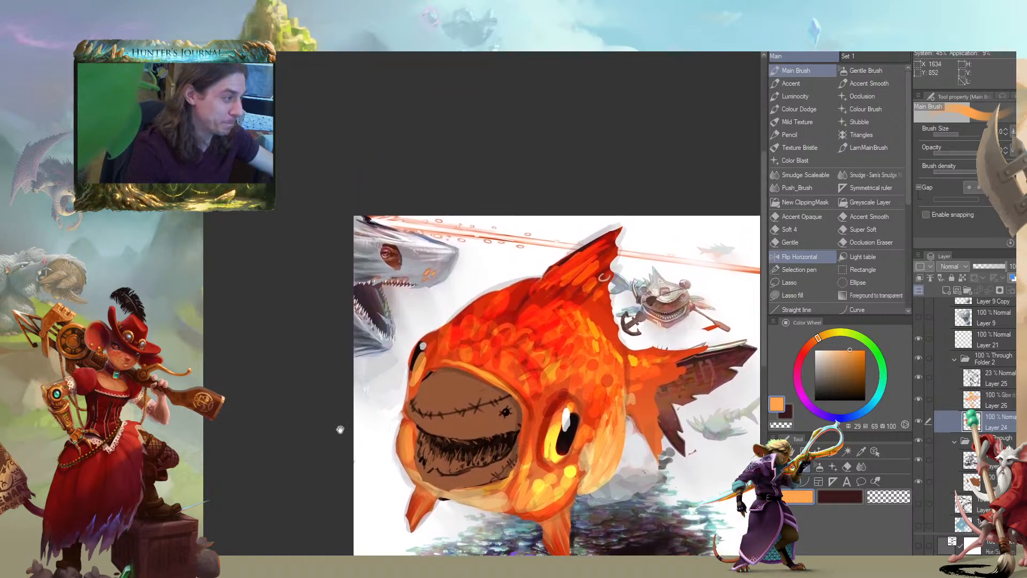
# Paint light orange strokes along the rear edge of the goldfish's dorsal fin and the scales beneath it, at hue 35, saturation 93, value 100
pyautogui.keyDown('alt'); pyautogui.click(636, 249); pyautogui.keyUp('alt')
pyautogui.moveTo(614, 251)
pyautogui.mouseDown()
pyautogui.moveTo(596, 288)
pyautogui.moveTo(614, 293)
pyautogui.moveTo(604, 302)
pyautogui.moveTo(606, 272)
pyautogui.mouseUp()
pyautogui.keyDown('alt'); pyautogui.click(596, 325); pyautogui.keyUp('alt')
pyautogui.moveTo(520, 227); pyautogui.dragTo(440, 147)
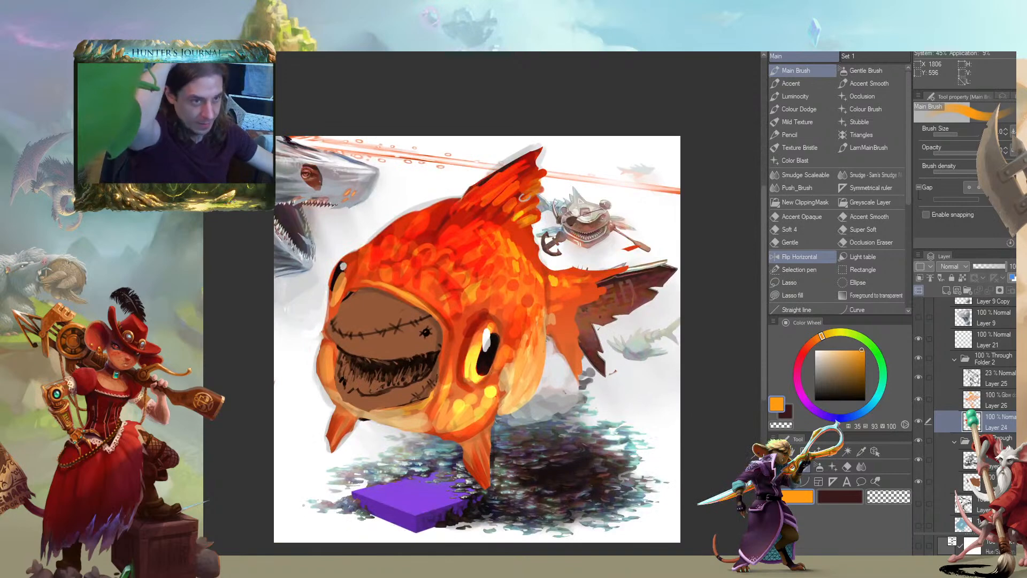
# Collapse Folder 2 in the layer stack and rename it Goldfish
pyautogui.moveTo(259, 414); pyautogui.dragTo(254, 386)
pyautogui.click(943, 355)
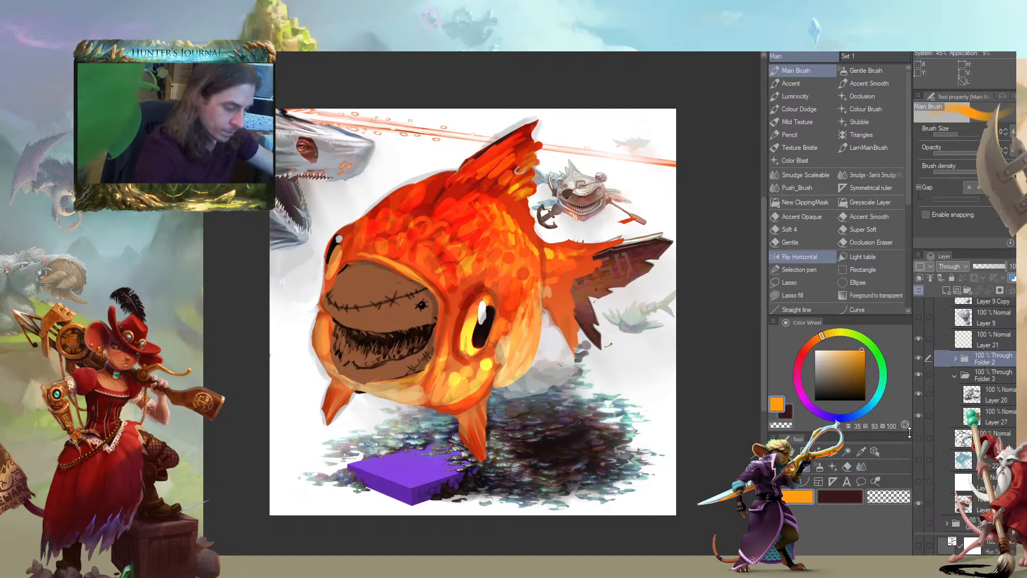
pyautogui.doubleClick(986, 361)
pyautogui.write('Goldfish')
pyautogui.press('Return')
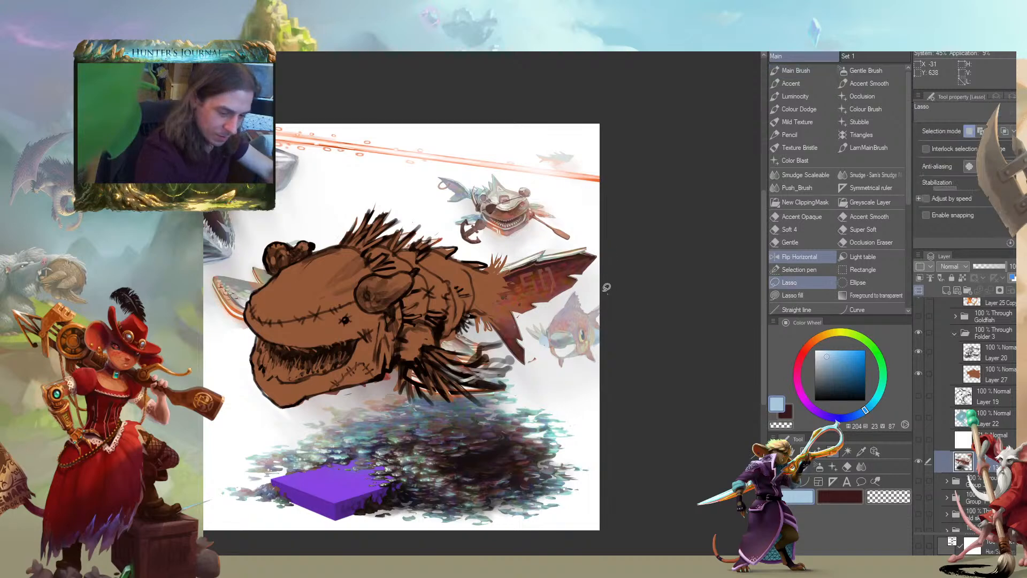
# Lasso the small background fish beneath the creature's tail, reposition it slightly with a move and transform, and clear the selection
pyautogui.moveTo(608, 293)
pyautogui.mouseDown()
pyautogui.moveTo(559, 300)
pyautogui.moveTo(527, 326)
pyautogui.moveTo(551, 366)
pyautogui.moveTo(583, 375)
pyautogui.mouseUp()
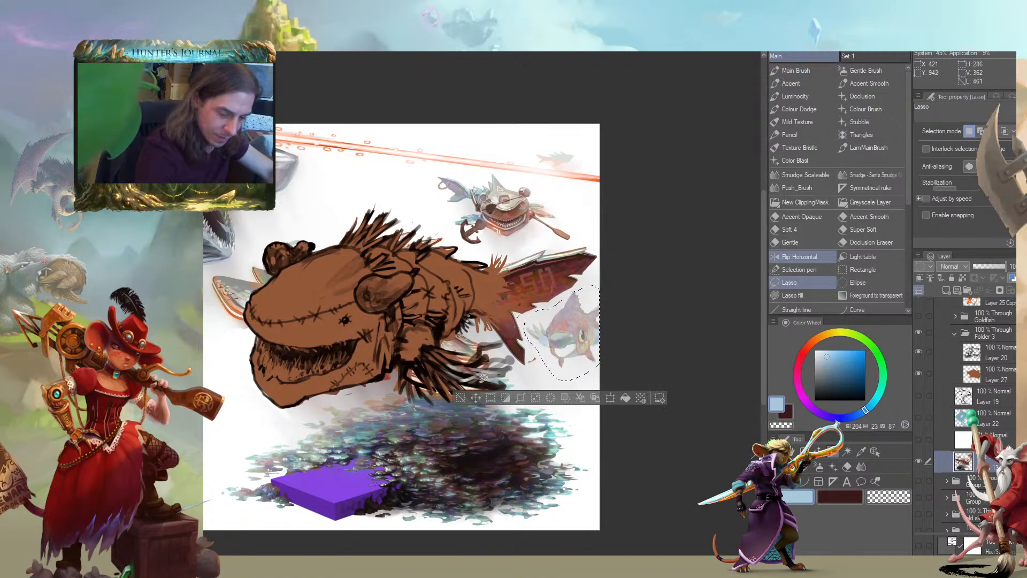
pyautogui.press('k')
pyautogui.moveTo(530, 345); pyautogui.dragTo(536, 351)
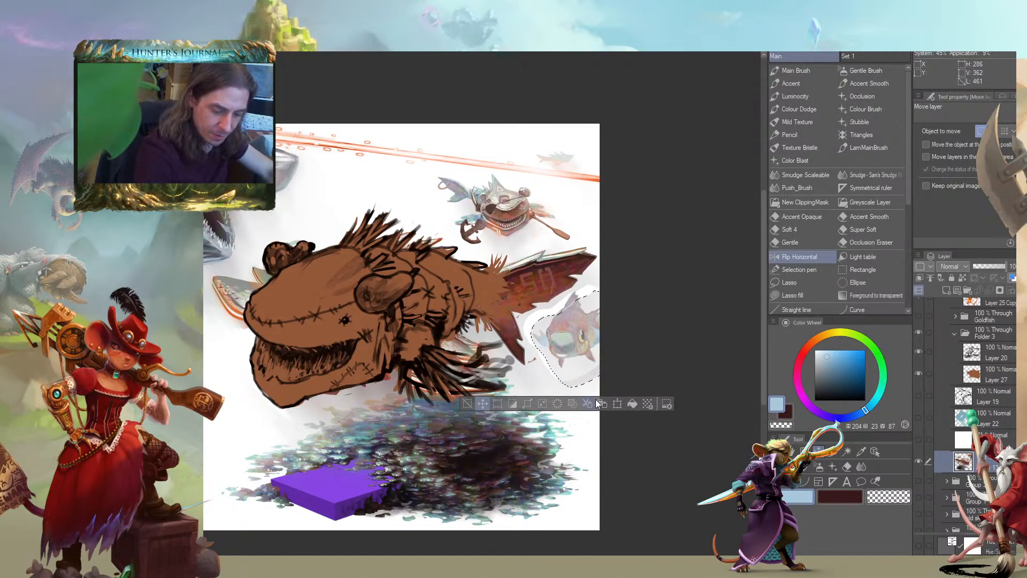
pyautogui.click(490, 403)
pyautogui.moveTo(563, 296); pyautogui.dragTo(564, 273)
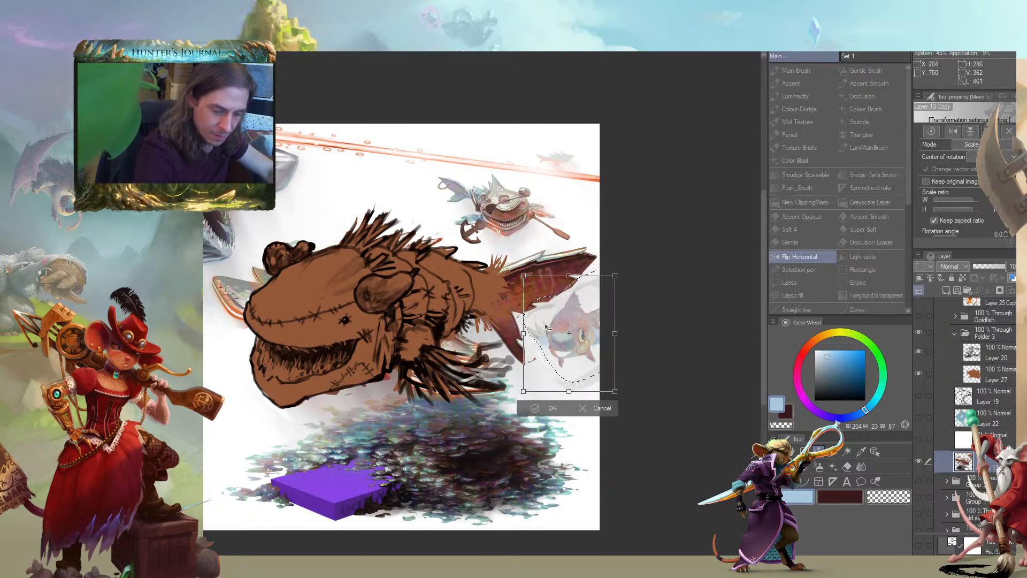
pyautogui.click(547, 400)
pyautogui.hotkey('ctrl', 'd')
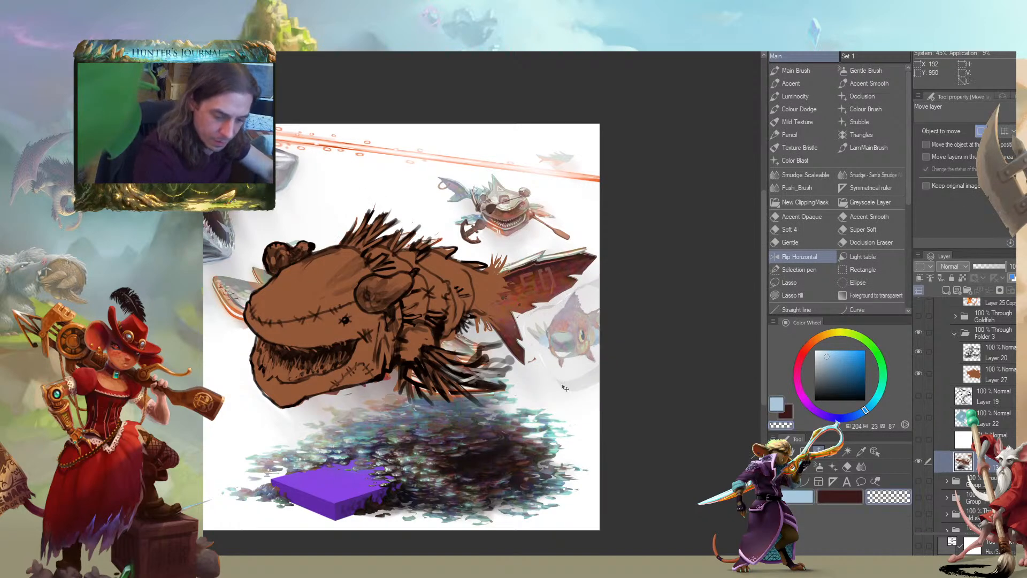
# Switch to the Sam's Smudge brush on the small background fish's layer
pyautogui.press('b')
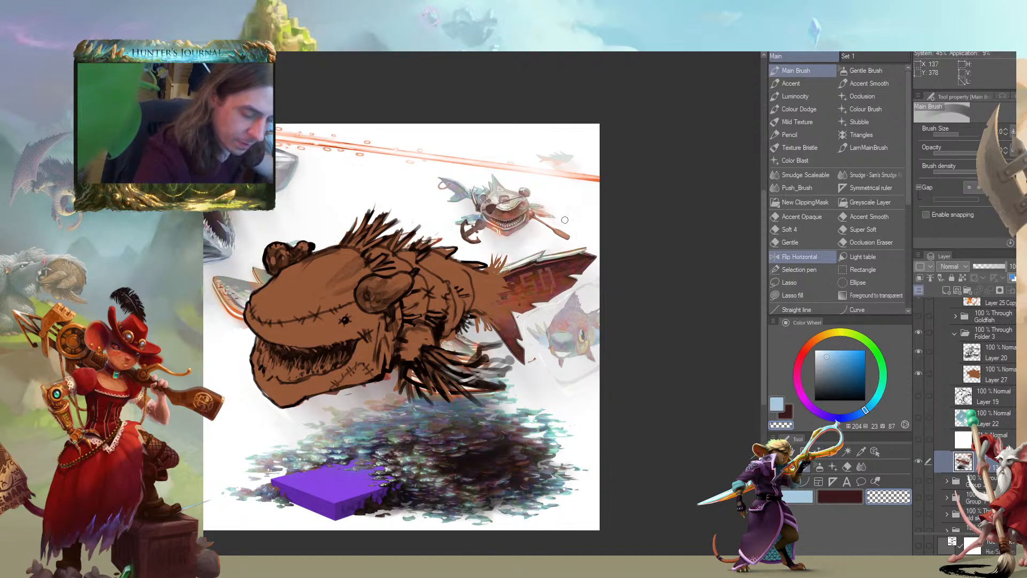
pyautogui.press('j')
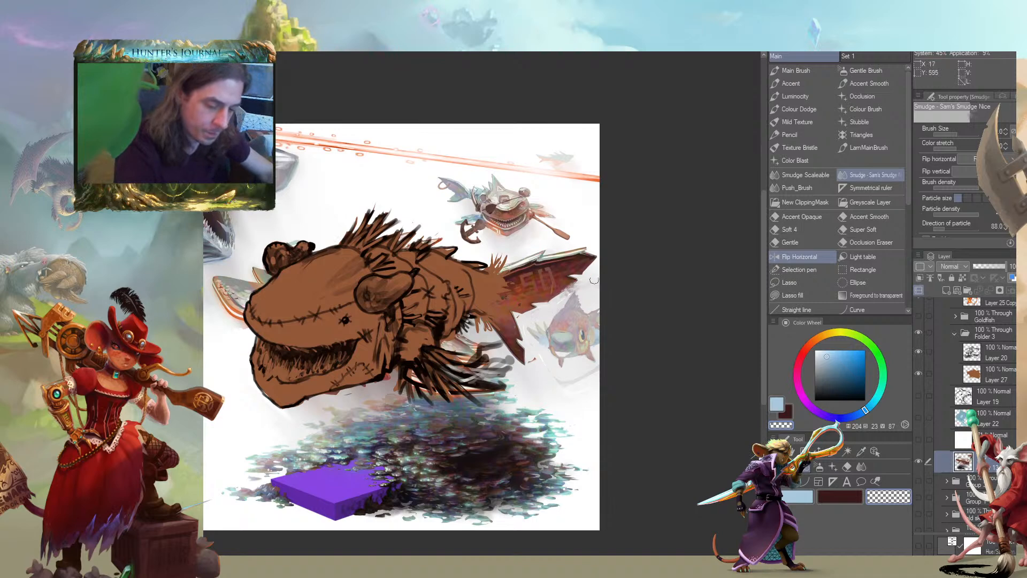
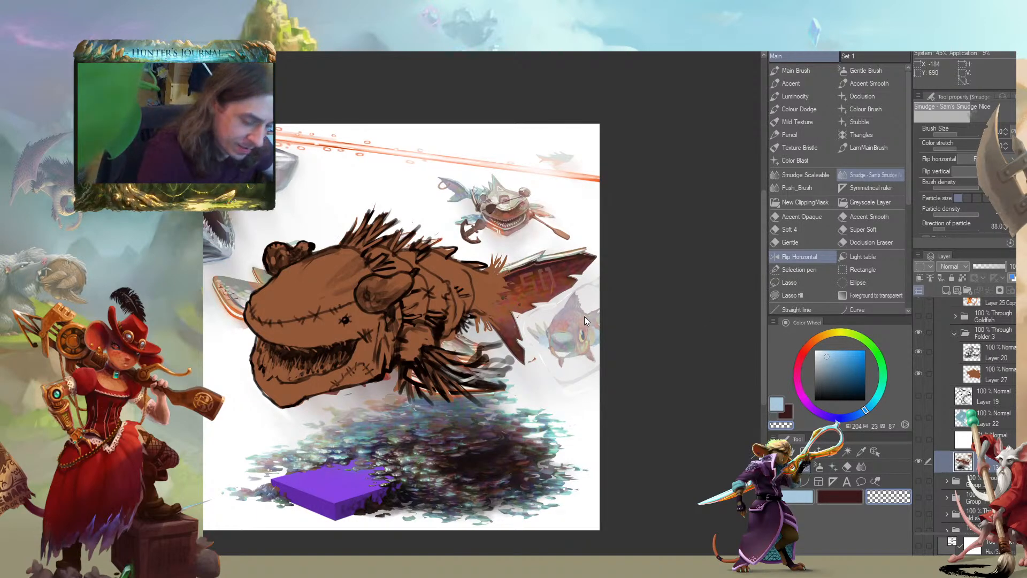
# Toggle layer and group visibility to find what holds the small background fish, and select the Goldfish Copy group
pyautogui.click(918, 316)
pyautogui.click(919, 318)
pyautogui.scroll(1, 942, 348)
pyautogui.scroll(4, 970, 306)
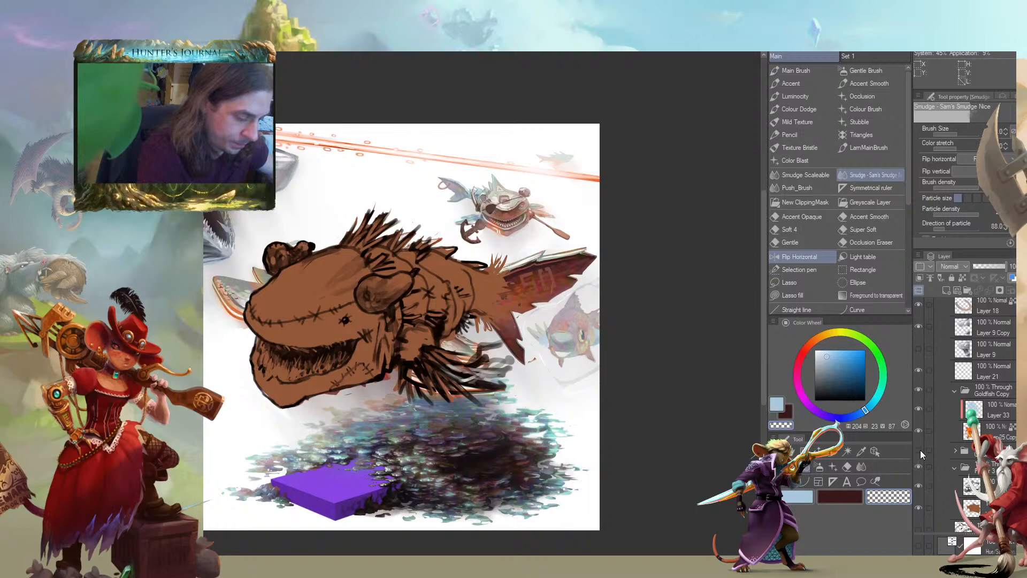
pyautogui.click(919, 390)
pyautogui.click(918, 390)
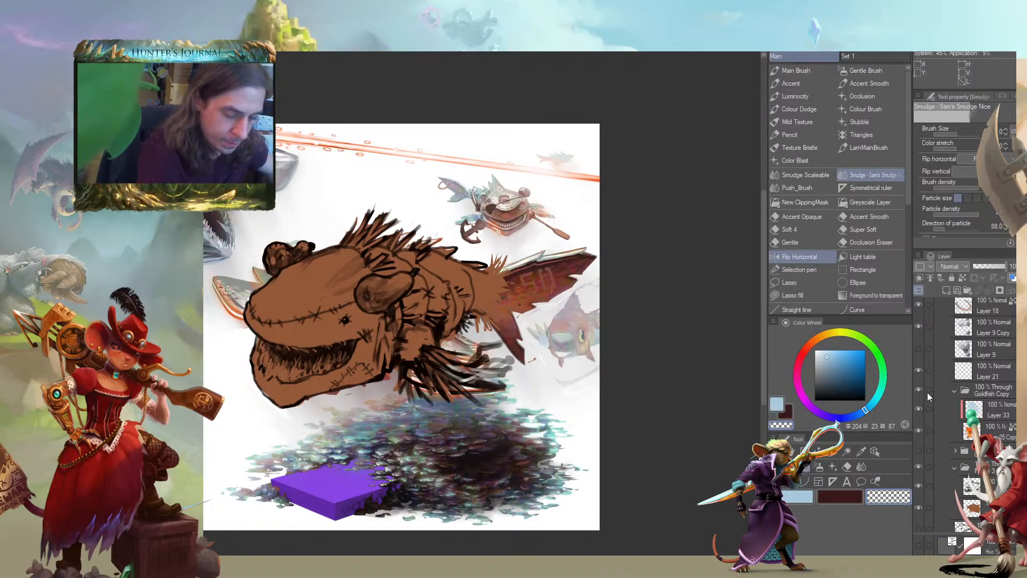
pyautogui.click(965, 389)
# Select Layer 25 Copy with the Main Brush and inspect the small fish and the faint outlines around it up close
pyautogui.scroll(5, 452, 309)
pyautogui.moveTo(524, 351)
pyautogui.mouseDown()
pyautogui.moveTo(243, 327)
pyautogui.moveTo(216, 350)
pyautogui.mouseUp()
pyautogui.press('b')
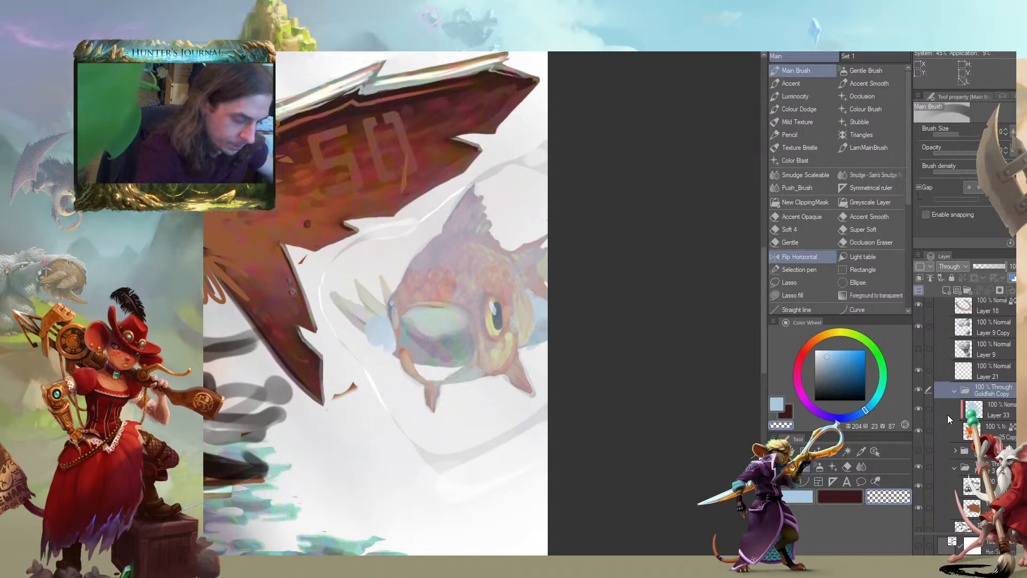
pyautogui.click(958, 431)
pyautogui.moveTo(369, 327)
pyautogui.mouseDown()
pyautogui.moveTo(380, 352)
pyautogui.moveTo(381, 319)
pyautogui.mouseUp()
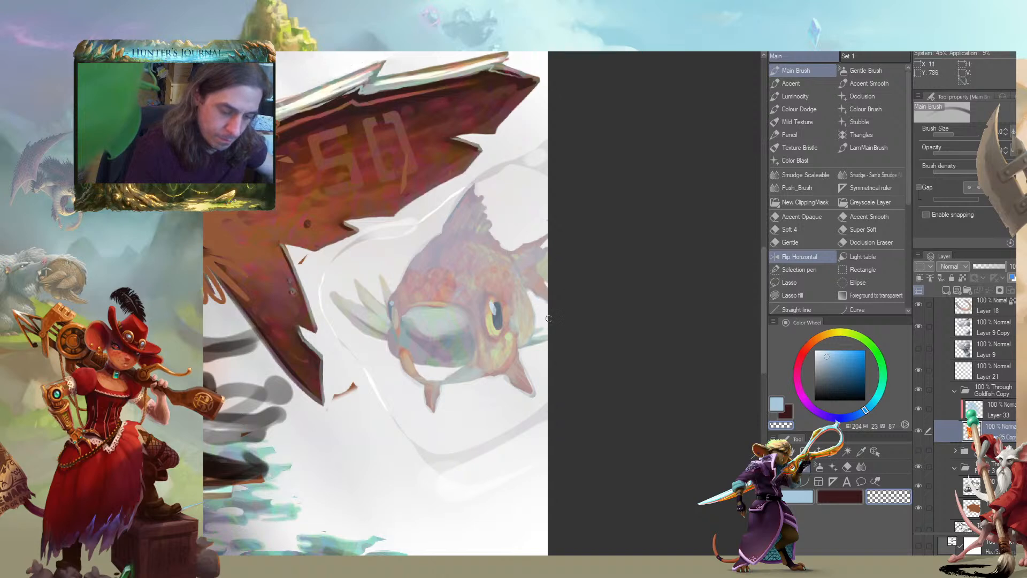
pyautogui.moveTo(362, 246); pyautogui.dragTo(375, 221)
pyautogui.scroll(2, 306, 297)
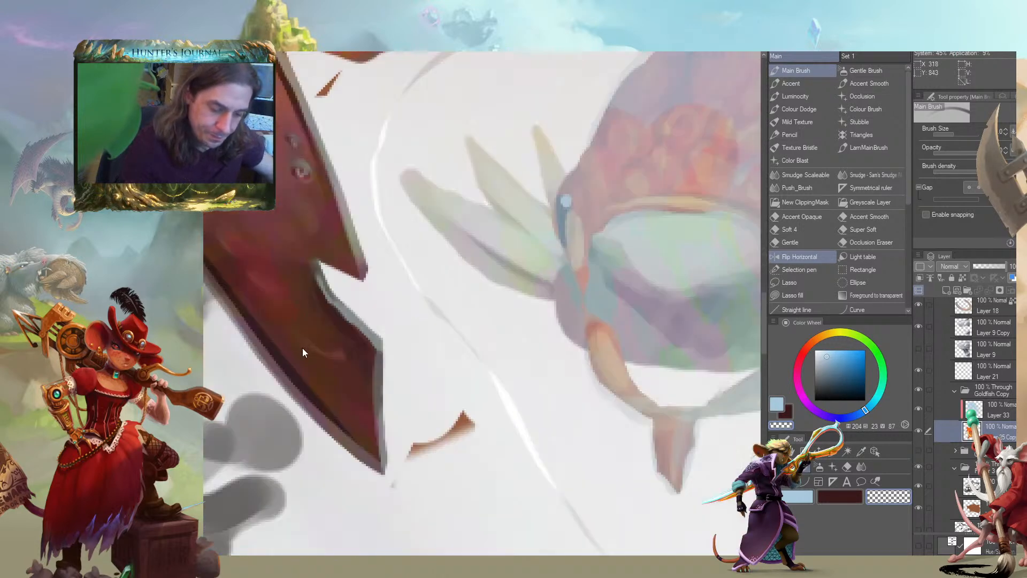
pyautogui.scroll(-2, 356, 331)
pyautogui.moveTo(374, 372); pyautogui.dragTo(274, 283)
pyautogui.scroll(-1, 326, 289)
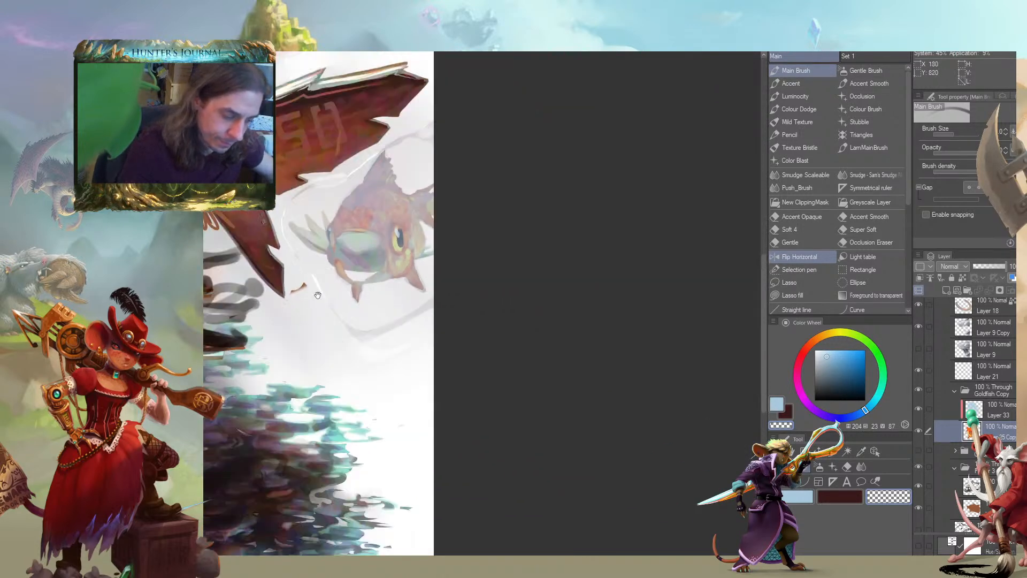
pyautogui.moveTo(336, 299); pyautogui.dragTo(325, 283)
# Smudge away the faint white and grey outlines around the small fish on the background painting's layer with the Sam's Smudge brush
pyautogui.moveTo(1015, 395); pyautogui.dragTo(1016, 434)
pyautogui.click(980, 510)
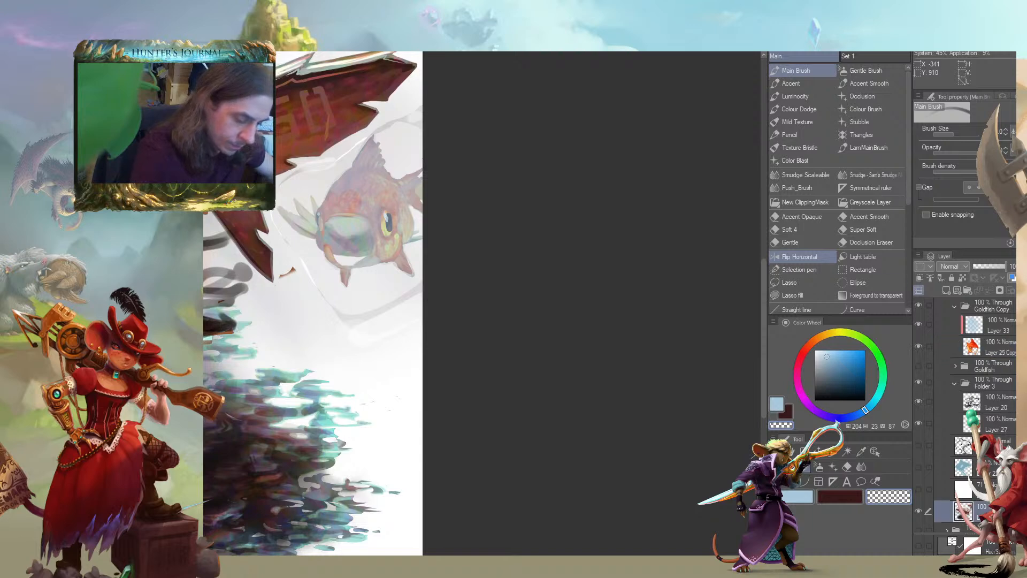
pyautogui.press('j')
pyautogui.moveTo(327, 300); pyautogui.dragTo(353, 315)
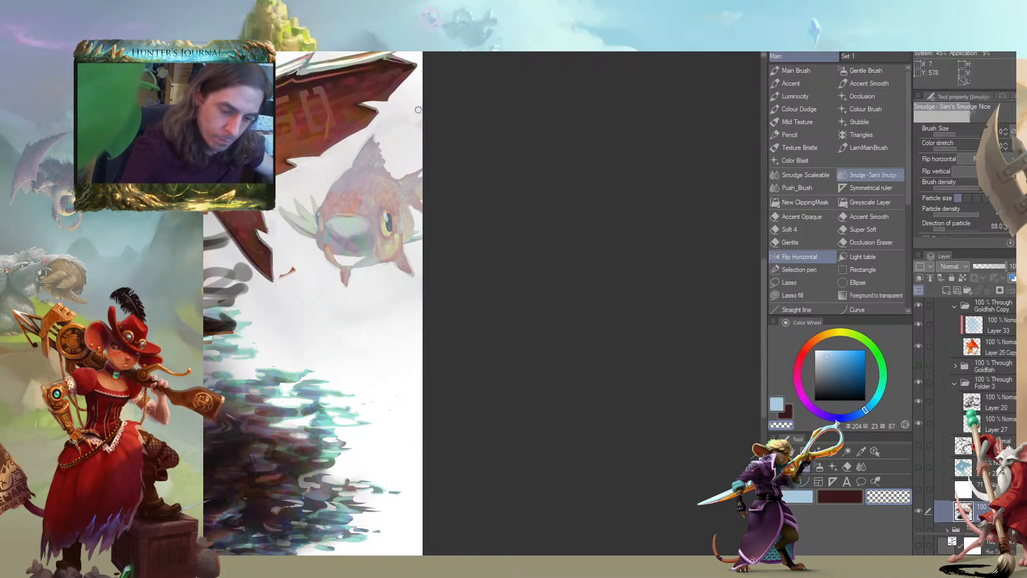
pyautogui.moveTo(231, 256); pyautogui.dragTo(349, 298)
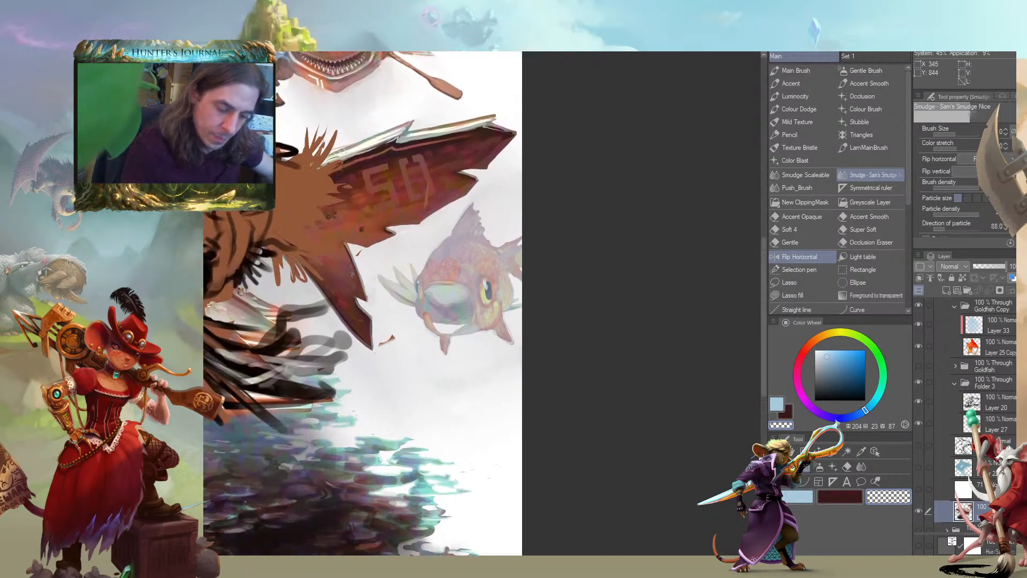
# Paint over the fin spikes in front of the small fish's face with off-white at hue 240, saturation 0, value 91, using the Main Brush
pyautogui.click(941, 513)
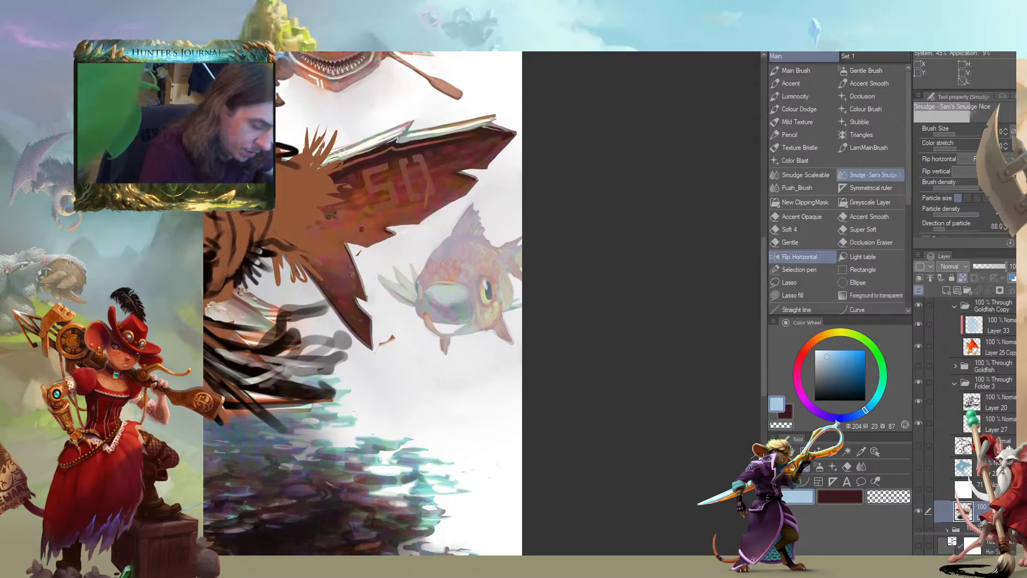
pyautogui.keyDown('alt'); pyautogui.click(389, 301); pyautogui.keyUp('alt')
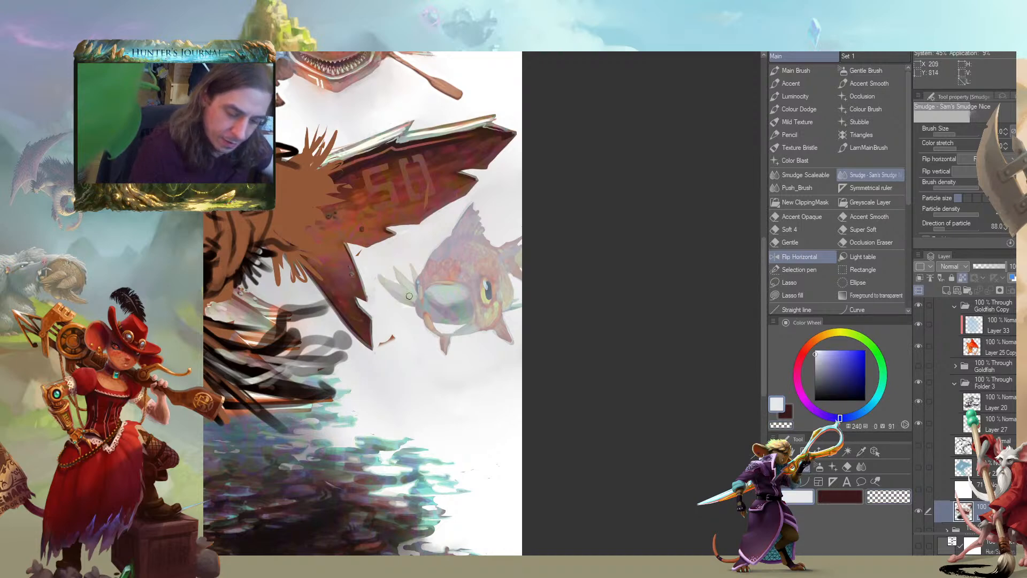
pyautogui.press('b')
pyautogui.moveTo(412, 286)
pyautogui.mouseDown()
pyautogui.moveTo(386, 284)
pyautogui.moveTo(399, 274)
pyautogui.mouseUp()
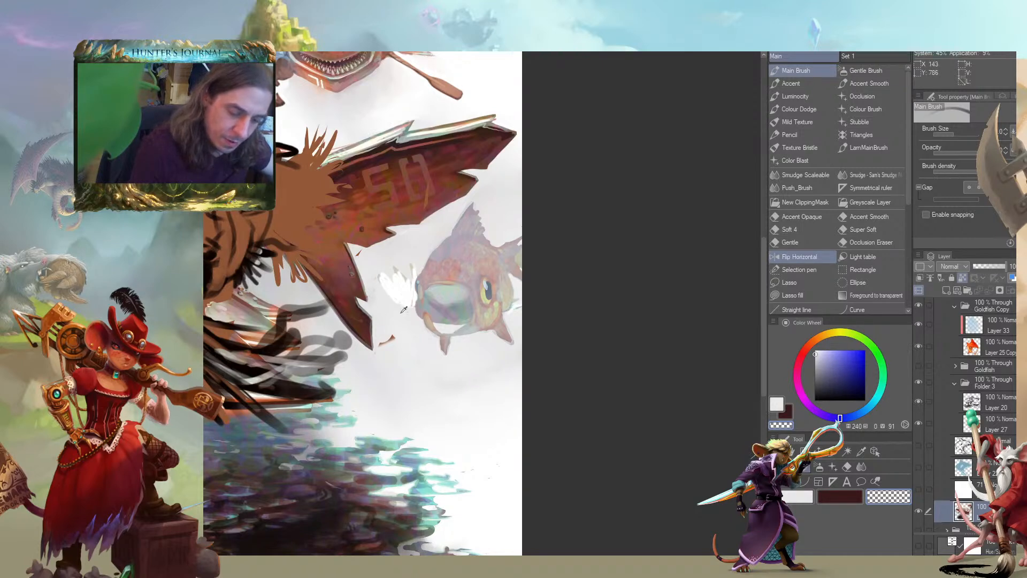
pyautogui.keyDown('alt'); pyautogui.click(384, 291); pyautogui.keyUp('alt')
pyautogui.moveTo(378, 277)
pyautogui.mouseDown()
pyautogui.moveTo(402, 303)
pyautogui.moveTo(413, 293)
pyautogui.mouseUp()
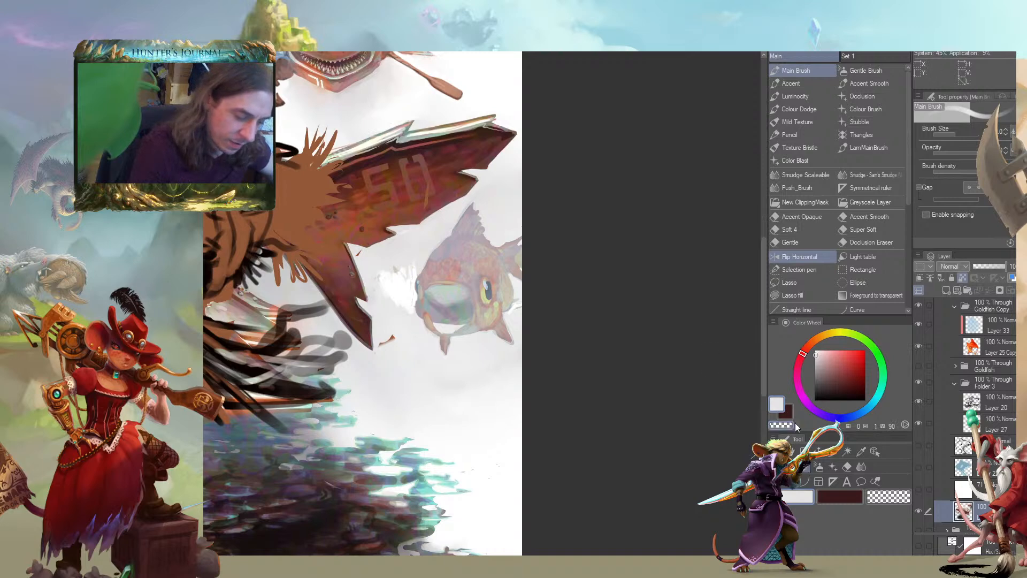
# Hide the Goldfish Copy group, cover the leftover fin marks in off-white with a larger brush, and show the group again
pyautogui.click(919, 381)
pyautogui.click(918, 382)
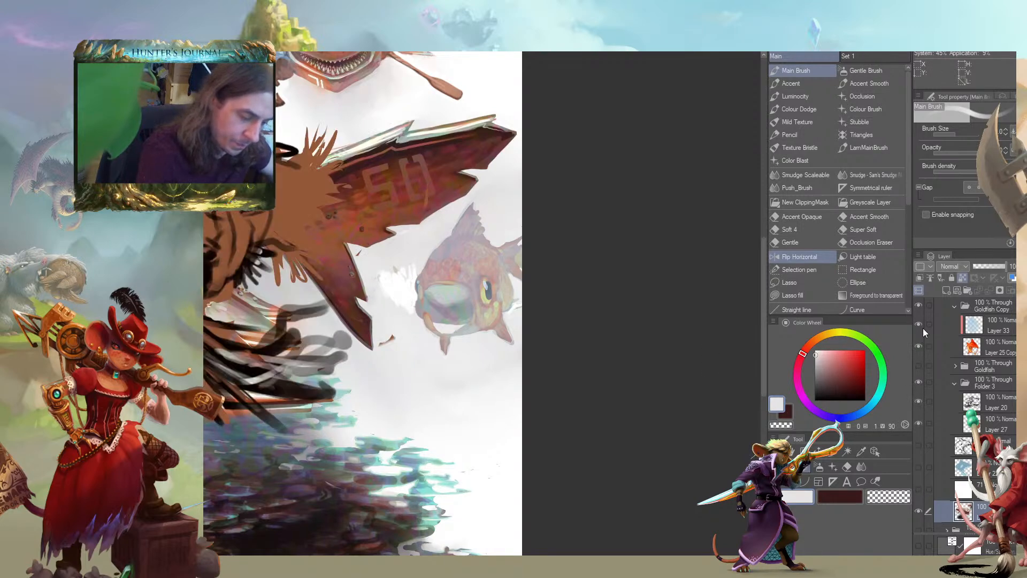
pyautogui.click(918, 306)
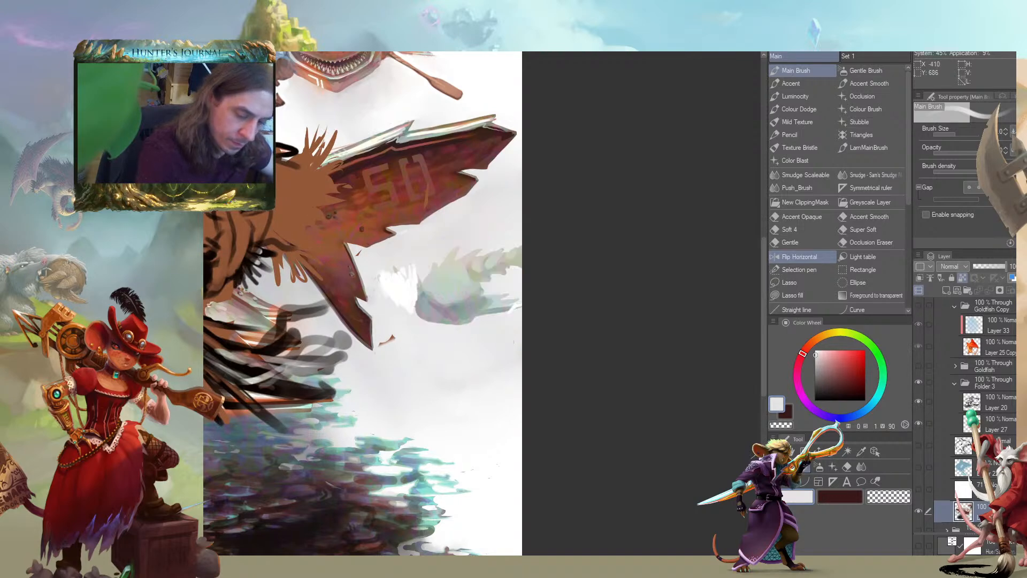
pyautogui.press(']')
pyautogui.moveTo(382, 276)
pyautogui.mouseDown()
pyautogui.moveTo(384, 292)
pyautogui.moveTo(409, 301)
pyautogui.moveTo(418, 264)
pyautogui.mouseUp()
pyautogui.moveTo(517, 307); pyautogui.dragTo(493, 303)
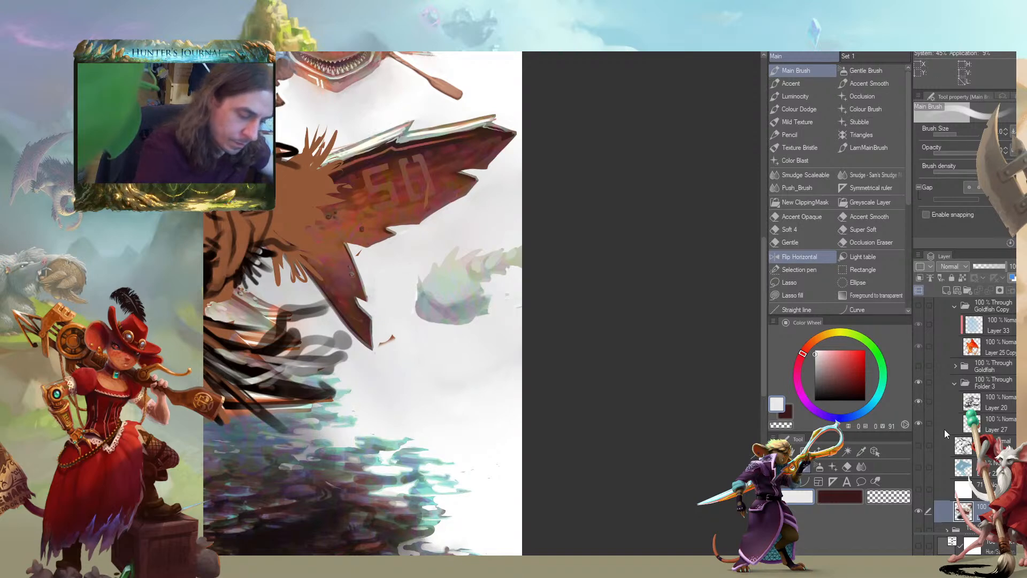
pyautogui.click(917, 366)
pyautogui.click(917, 364)
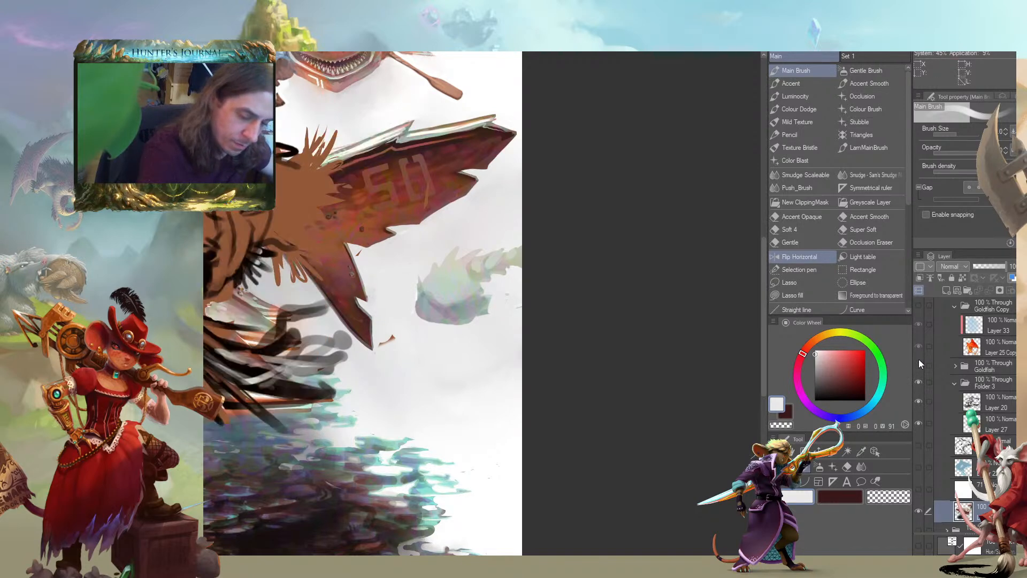
pyautogui.click(919, 307)
# Touch up the small fish's front edge and mouth in off-white, alternating between paint and transparent colour
pyautogui.press('c')
pyautogui.moveTo(418, 300)
pyautogui.mouseDown()
pyautogui.moveTo(407, 285)
pyautogui.moveTo(411, 307)
pyautogui.mouseUp()
pyautogui.press('c')
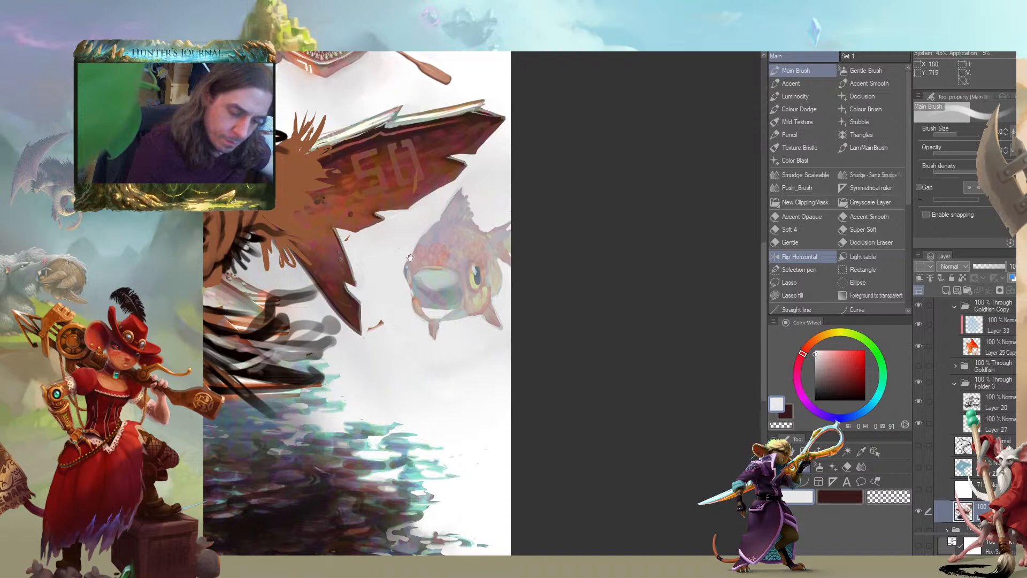
pyautogui.moveTo(418, 247); pyautogui.dragTo(411, 262)
pyautogui.keyDown('alt'); pyautogui.click(427, 299); pyautogui.keyUp('alt')
pyautogui.moveTo(427, 300)
pyautogui.mouseDown()
pyautogui.moveTo(433, 324)
pyautogui.moveTo(430, 300)
pyautogui.moveTo(439, 310)
pyautogui.moveTo(442, 296)
pyautogui.moveTo(411, 295)
pyautogui.moveTo(445, 307)
pyautogui.mouseUp()
pyautogui.press('c')
pyautogui.moveTo(205, 282); pyautogui.dragTo(330, 445)
pyautogui.press('c')
# Paint the inside of the small fish's open mouth in blue-grey at hue 208, saturation 20, value 50, with a smaller brush
pyautogui.keyDown('alt'); pyautogui.click(489, 215); pyautogui.keyUp('alt')
pyautogui.moveTo(476, 353); pyautogui.dragTo(474, 248)
pyautogui.press('[')
pyautogui.press('[')
pyautogui.moveTo(588, 381)
pyautogui.mouseDown()
pyautogui.moveTo(599, 376)
pyautogui.moveTo(576, 376)
pyautogui.moveTo(585, 374)
pyautogui.moveTo(527, 298)
pyautogui.moveTo(498, 327)
pyautogui.moveTo(469, 320)
pyautogui.moveTo(493, 325)
pyautogui.mouseUp()
pyautogui.keyDown('alt'); pyautogui.click(523, 297); pyautogui.keyUp('alt')
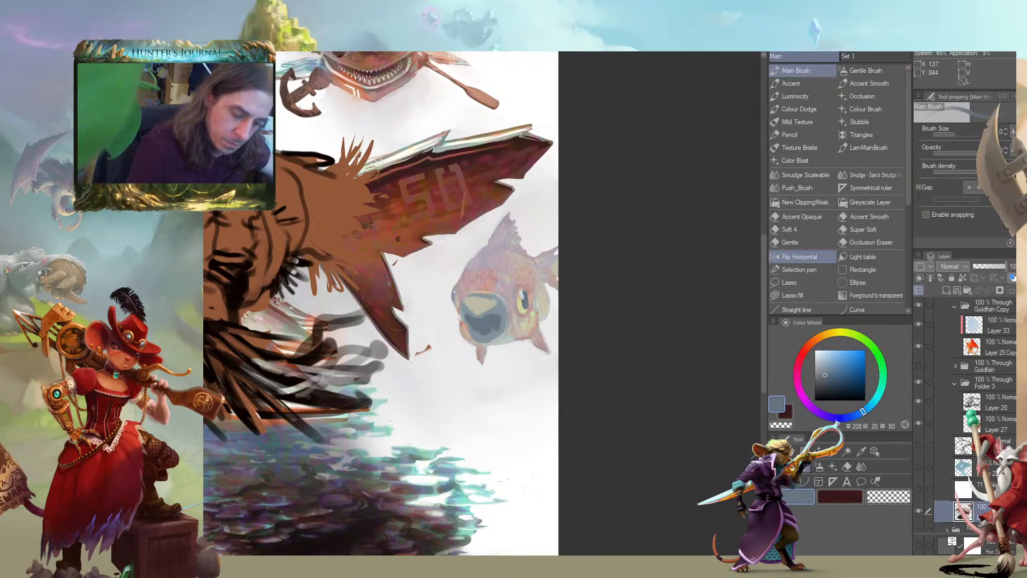
pyautogui.moveTo(498, 306)
pyautogui.mouseDown()
pyautogui.moveTo(456, 313)
pyautogui.moveTo(472, 319)
pyautogui.mouseUp()
# Shape the small fish's lips and mouth opening with lighter blue-grey strokes at hue 199, saturation 16, value 61
pyautogui.keyDown('alt'); pyautogui.click(457, 312); pyautogui.keyUp('alt')
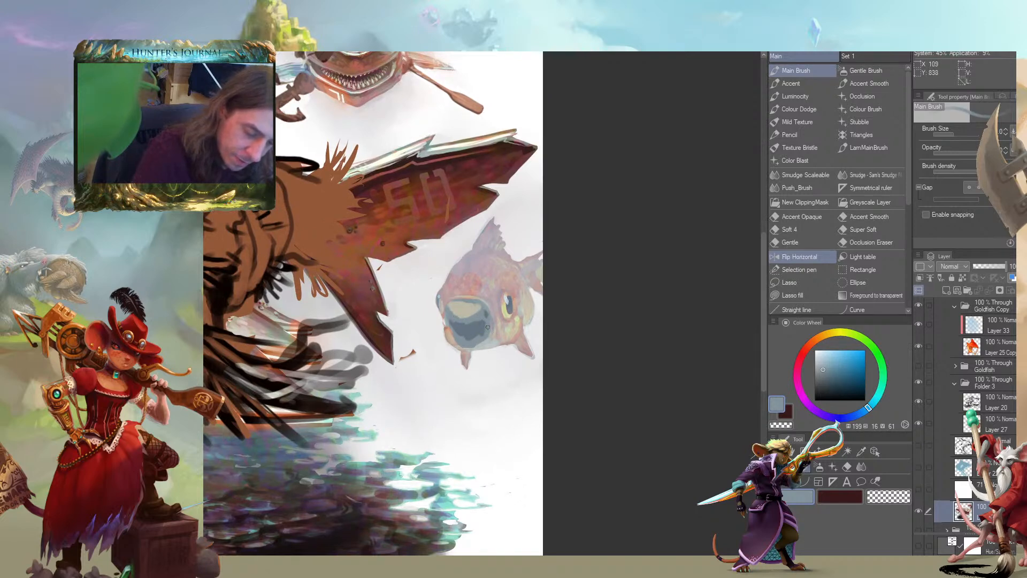
pyautogui.keyDown('alt'); pyautogui.click(461, 335); pyautogui.keyUp('alt')
pyautogui.keyDown('alt'); pyautogui.click(451, 313); pyautogui.keyUp('alt')
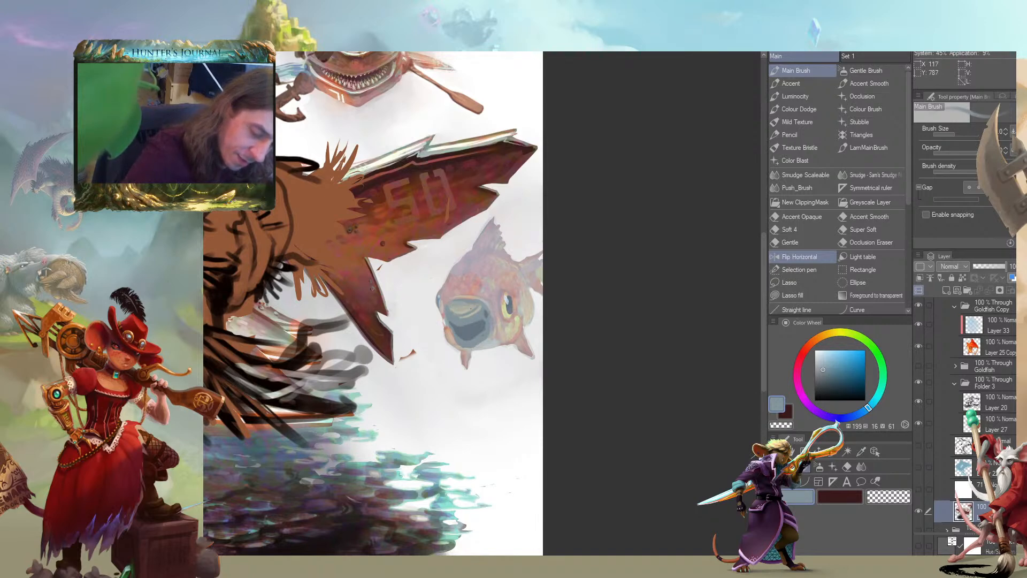
pyautogui.moveTo(471, 307); pyautogui.dragTo(465, 335)
pyautogui.moveTo(293, 260); pyautogui.dragTo(393, 248)
# Paint off-white highlights on the small fish's upper lip and small teeth inside its mouth, at hue 60, saturation 3, value 83
pyautogui.keyDown('alt'); pyautogui.click(513, 341); pyautogui.keyUp('alt')
pyautogui.moveTo(521, 270); pyautogui.dragTo(483, 243)
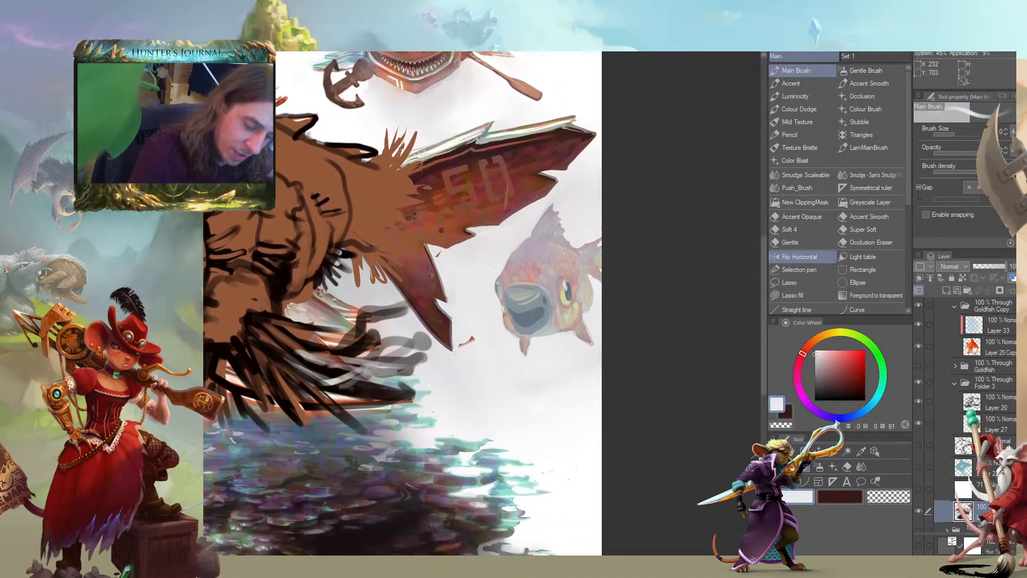
pyautogui.keyDown('alt'); pyautogui.click(516, 295); pyautogui.keyUp('alt')
pyautogui.keyDown('alt'); pyautogui.click(525, 292); pyautogui.keyUp('alt')
pyautogui.keyDown('alt'); pyautogui.click(527, 295); pyautogui.keyUp('alt')
pyautogui.keyDown('alt'); pyautogui.click(522, 296); pyautogui.keyUp('alt')
pyautogui.keyDown('alt'); pyautogui.click(510, 297); pyautogui.keyUp('alt')
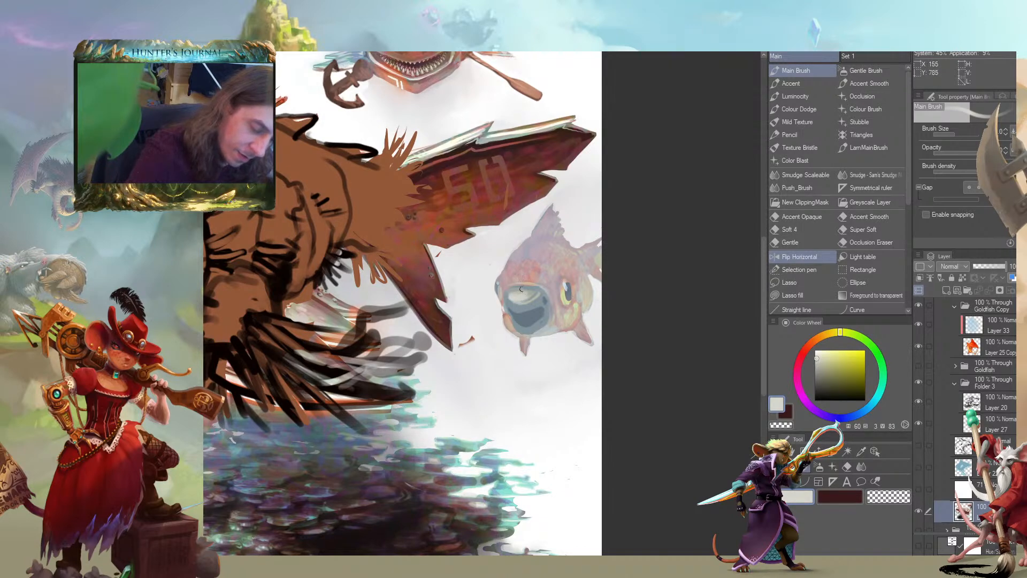
pyautogui.moveTo(534, 318); pyautogui.dragTo(426, 314)
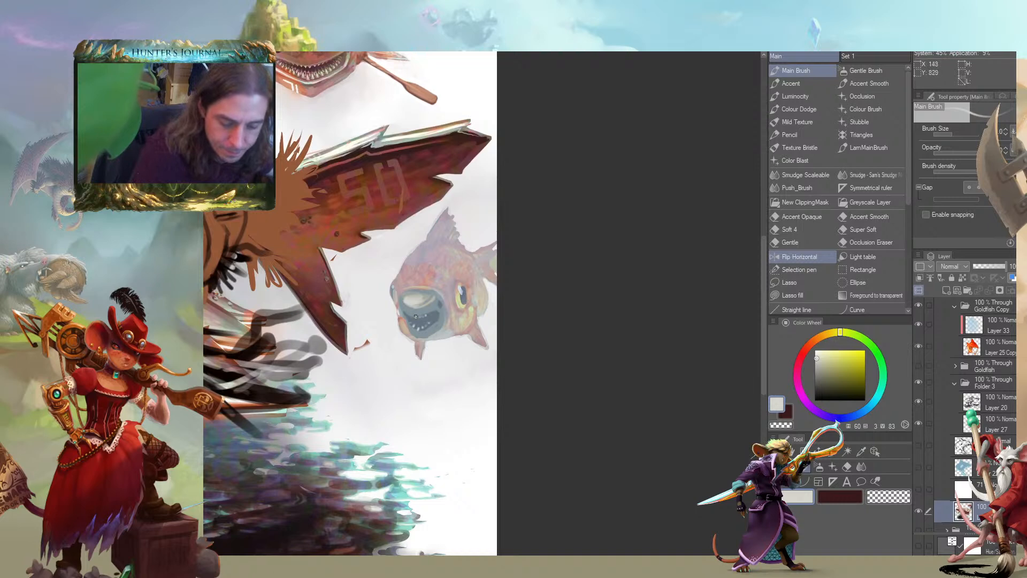
# Review the small fish within the whole illustration, then return to it up close
pyautogui.moveTo(408, 318); pyautogui.dragTo(460, 366)
pyautogui.scroll(-3, 356, 286)
pyautogui.moveTo(182, 355); pyautogui.dragTo(265, 344)
pyautogui.scroll(2, 292, 230)
pyautogui.moveTo(458, 290); pyautogui.dragTo(408, 248)
pyautogui.scroll(-1, 408, 248)
pyautogui.moveTo(231, 254); pyautogui.dragTo(355, 250)
pyautogui.scroll(-1, 313, 250)
pyautogui.moveTo(286, 259); pyautogui.dragTo(305, 276)
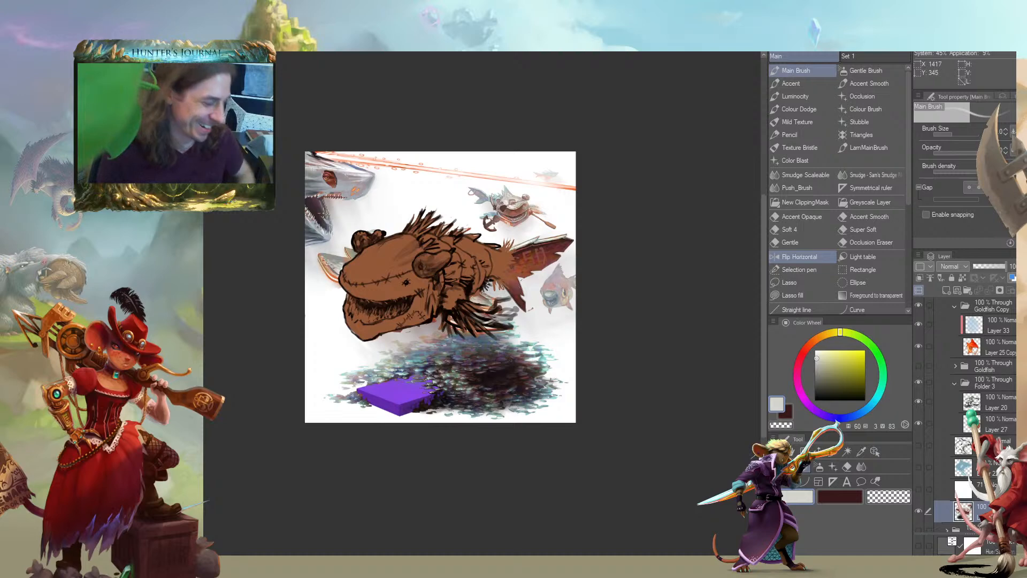
pyautogui.moveTo(375, 210)
pyautogui.mouseDown()
pyautogui.moveTo(659, 367)
pyautogui.moveTo(212, 267)
pyautogui.moveTo(123, 261)
pyautogui.mouseUp()
pyautogui.keyDown('alt'); pyautogui.click(302, 273); pyautogui.keyUp('alt')
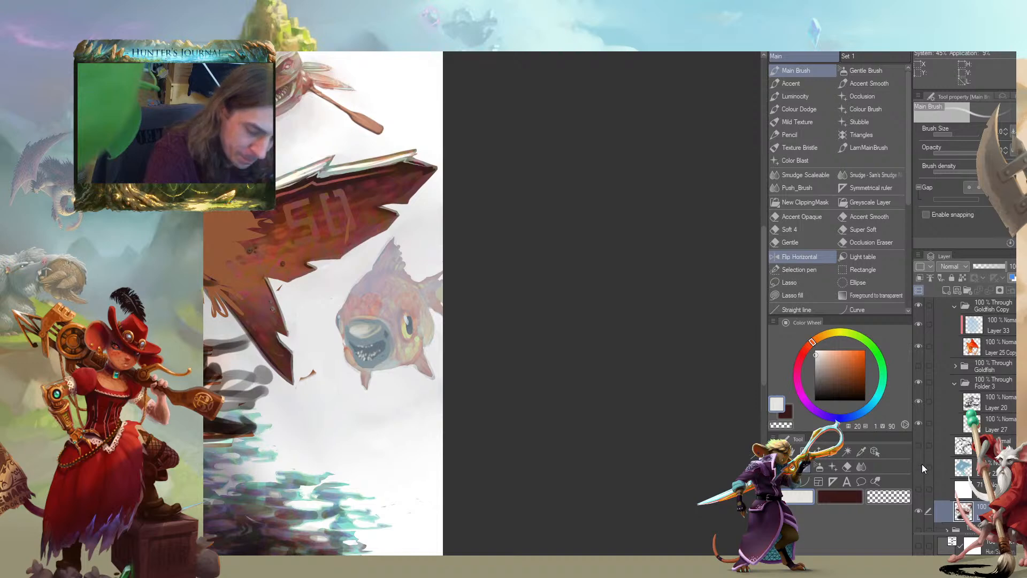
# Toggle Layer 33's visibility to check its contents, select it, and add a new layer above it in the Goldfish Copy group
pyautogui.scroll(-3, 945, 452)
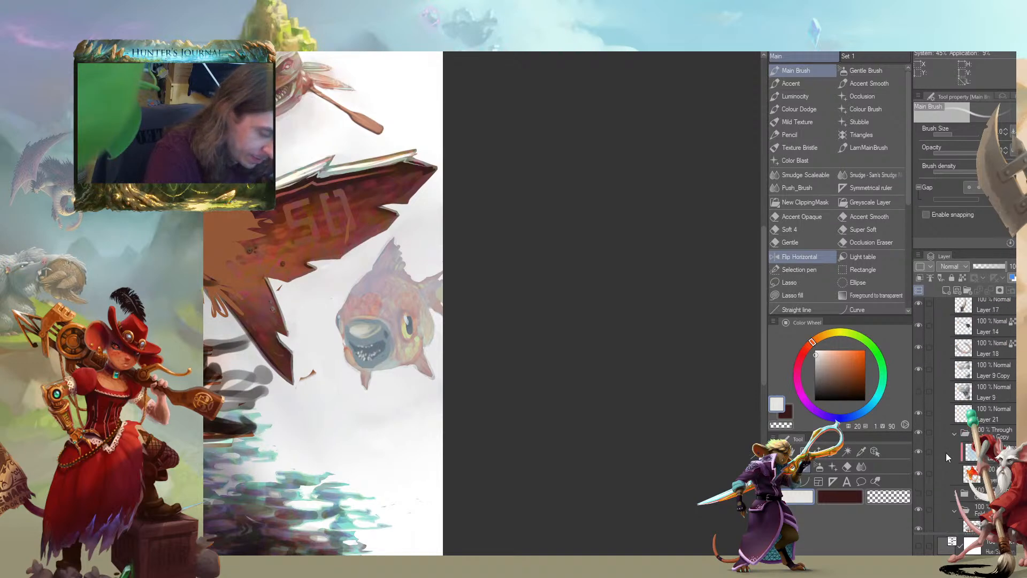
pyautogui.click(920, 452)
pyautogui.click(920, 452)
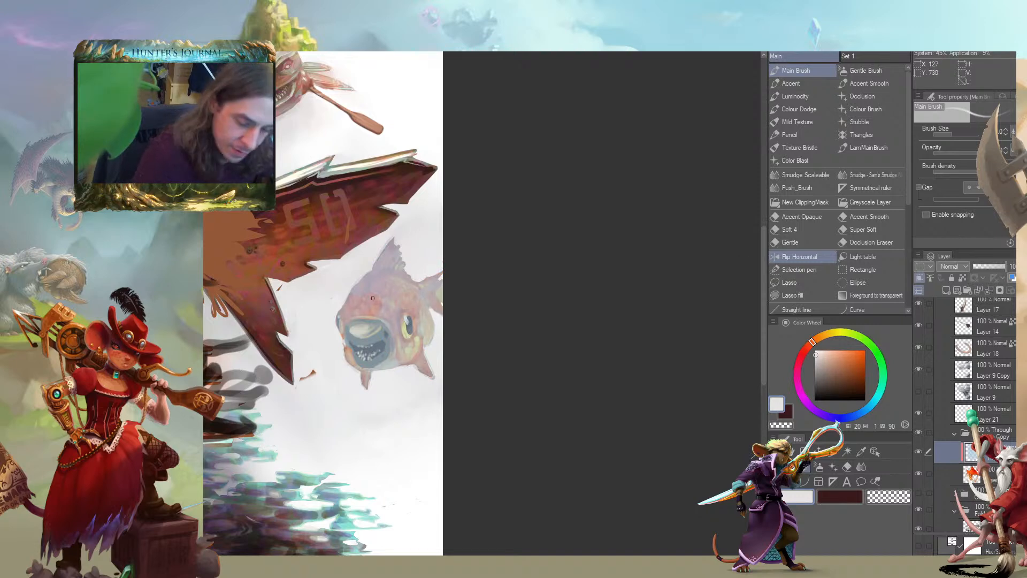
pyautogui.press('j')
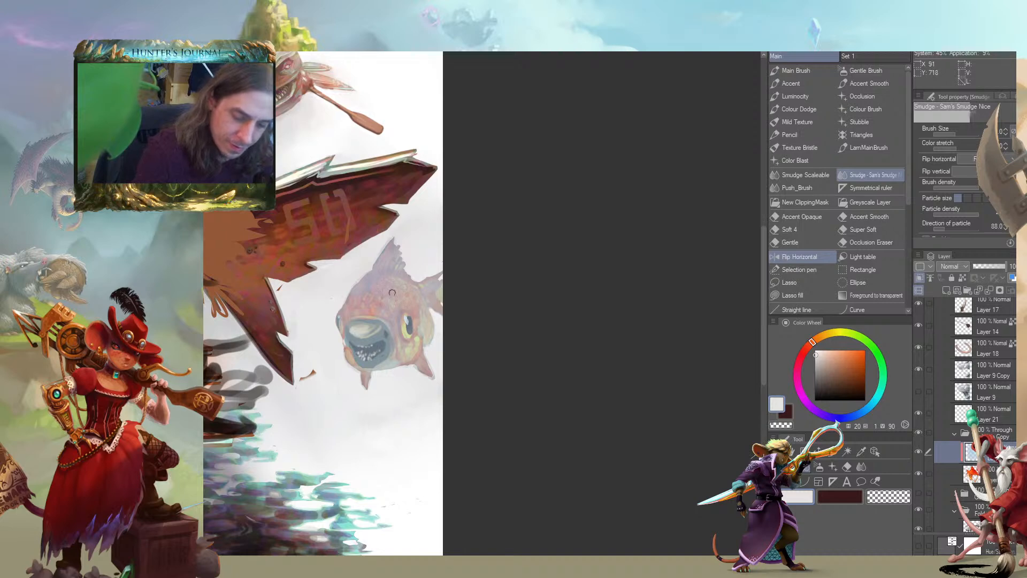
pyautogui.moveTo(315, 269); pyautogui.dragTo(341, 190)
pyautogui.press('b')
pyautogui.moveTo(335, 230); pyautogui.dragTo(336, 189)
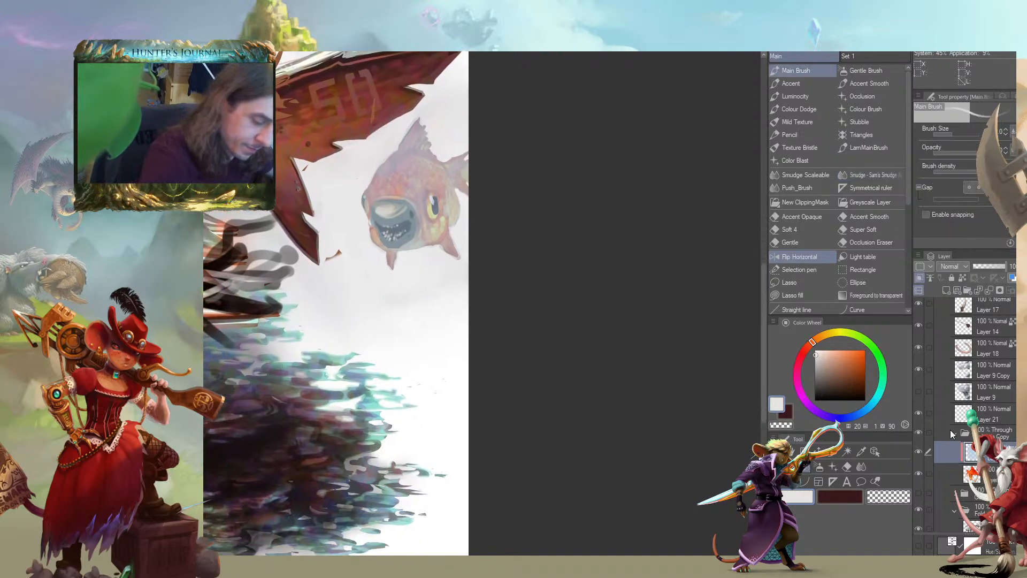
pyautogui.click(942, 472)
pyautogui.click(944, 453)
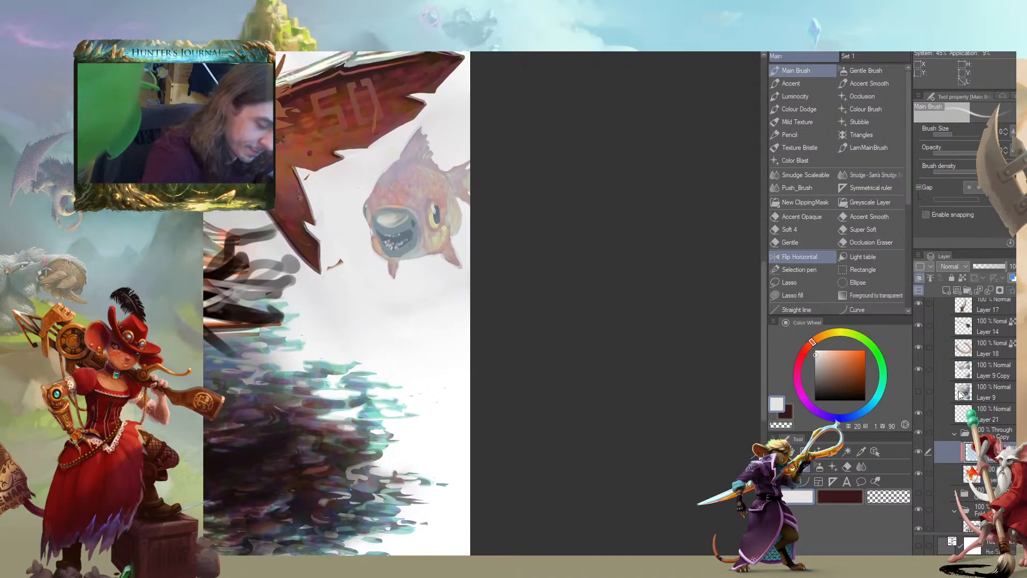
pyautogui.click(945, 290)
# Work muted pink tones into the small fish's face, sampled at hue 2, saturation 14, value 74 and hue 11, saturation 25, value 78
pyautogui.moveTo(301, 235); pyautogui.dragTo(374, 294)
pyautogui.press('c')
pyautogui.press('c')
pyautogui.press('c')
pyautogui.press('c')
pyautogui.keyDown('alt'); pyautogui.click(451, 263); pyautogui.keyUp('alt')
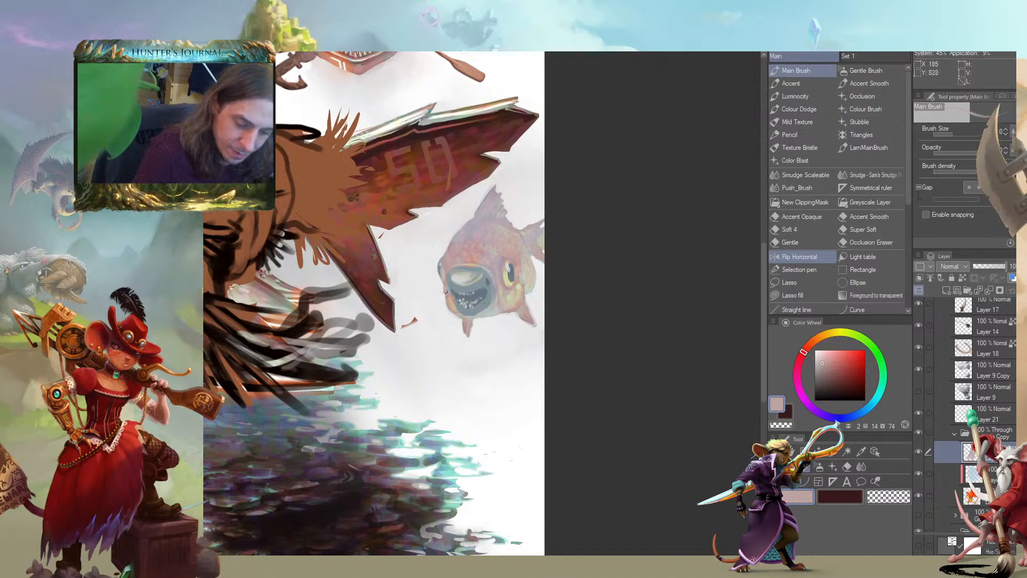
pyautogui.moveTo(496, 234); pyautogui.dragTo(504, 251)
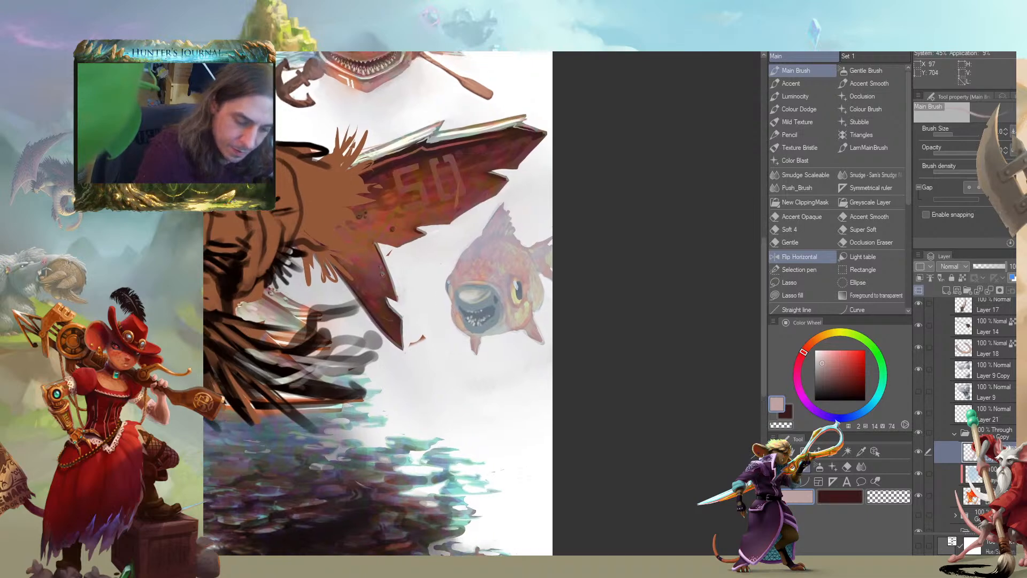
pyautogui.keyDown('alt'); pyautogui.click(518, 329); pyautogui.keyUp('alt')
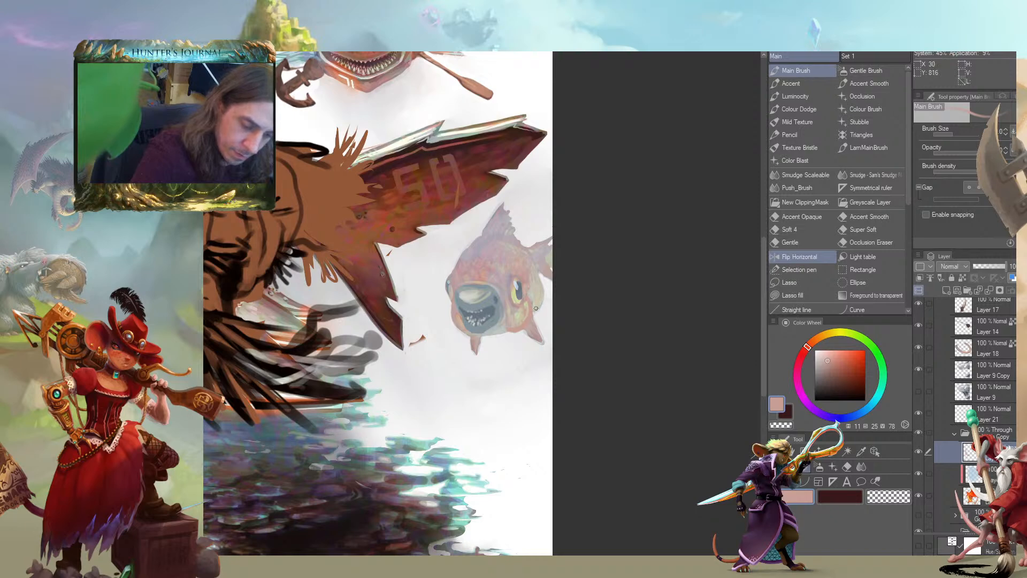
# Soften the small fish's head and mouth surround with beige at hue 35, saturation 13, value 77 and pale grey-green at hue 173, saturation 5, value 73
pyautogui.moveTo(382, 230); pyautogui.dragTo(326, 246)
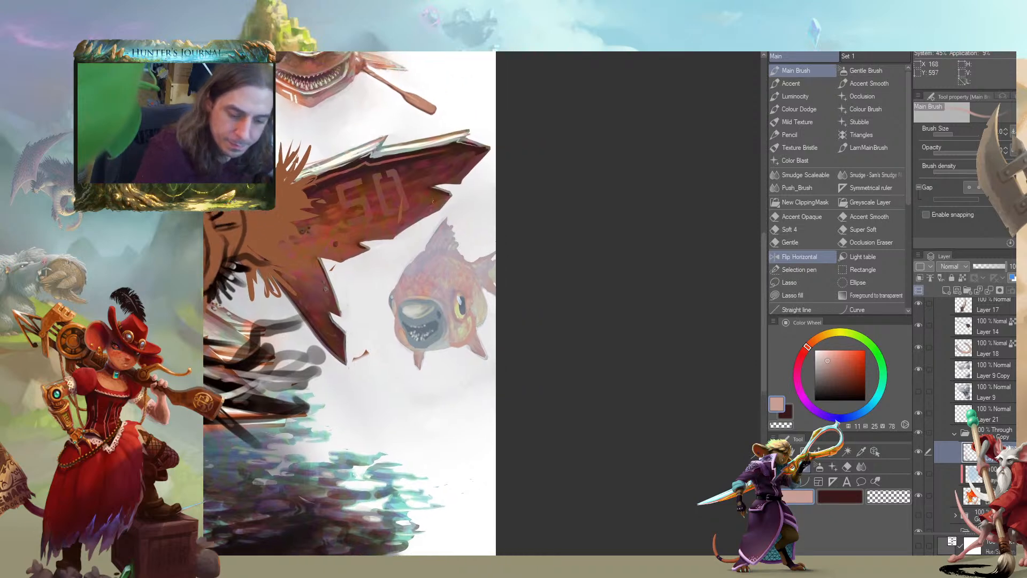
pyautogui.click(393, 305)
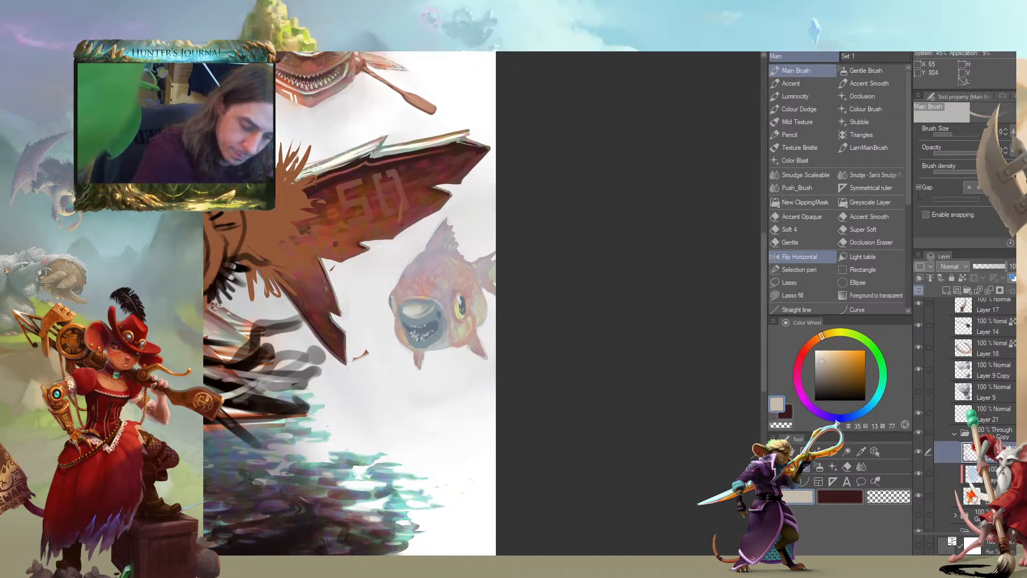
pyautogui.scroll(-2, 276, 252)
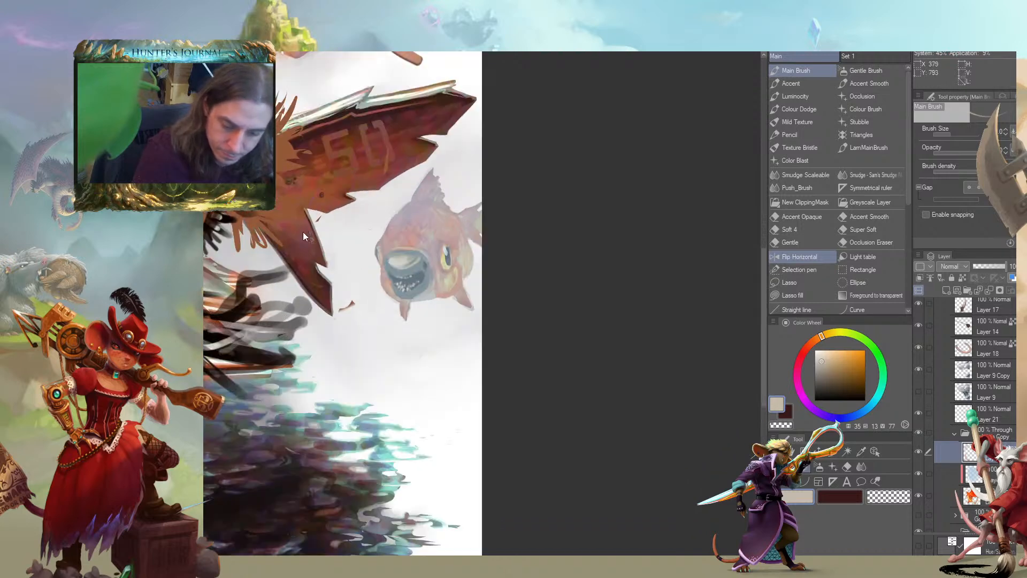
pyautogui.keyDown('alt'); pyautogui.click(449, 261); pyautogui.keyUp('alt')
pyautogui.moveTo(380, 256); pyautogui.dragTo(474, 303)
pyautogui.keyDown('alt'); pyautogui.click(518, 334); pyautogui.keyUp('alt')
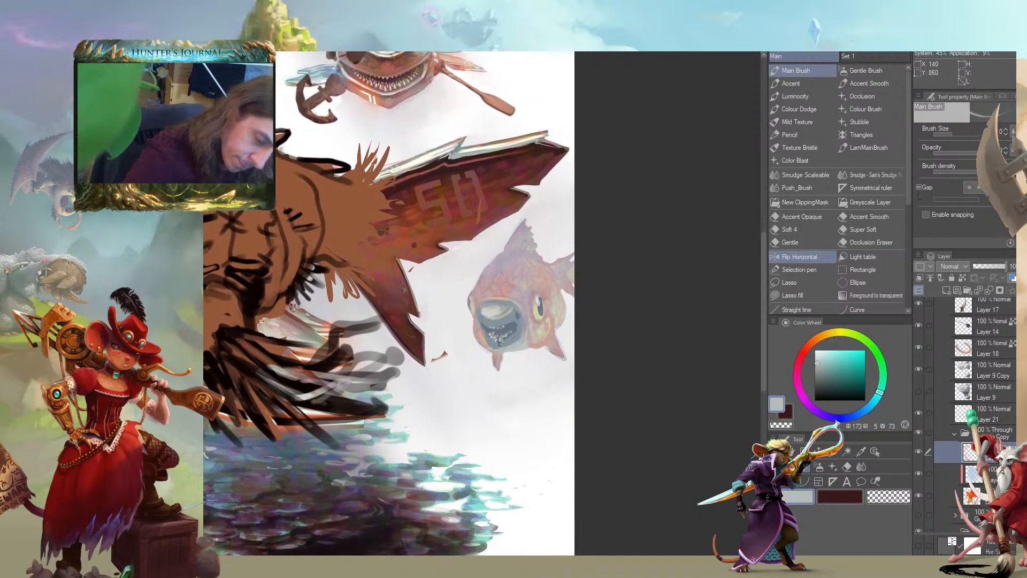
# Refine the rim of the small fish's mouth, alternating pink at hue 2, saturation 14 with blue-grey at hue 208, saturation 20, value 50
pyautogui.moveTo(439, 313)
pyautogui.mouseDown()
pyautogui.moveTo(361, 287)
pyautogui.moveTo(403, 301)
pyautogui.mouseUp()
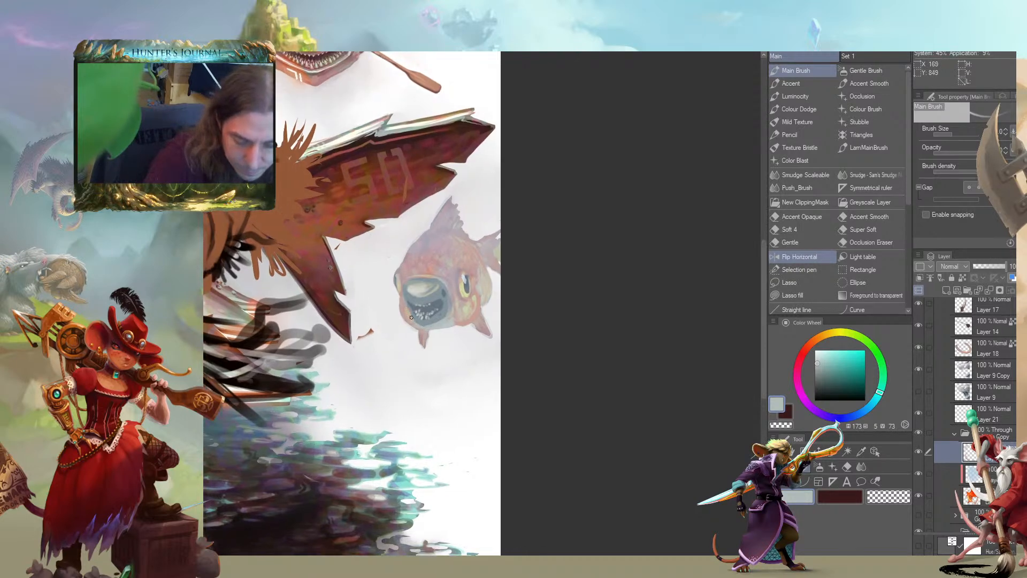
pyautogui.keyDown('alt'); pyautogui.click(403, 303); pyautogui.keyUp('alt')
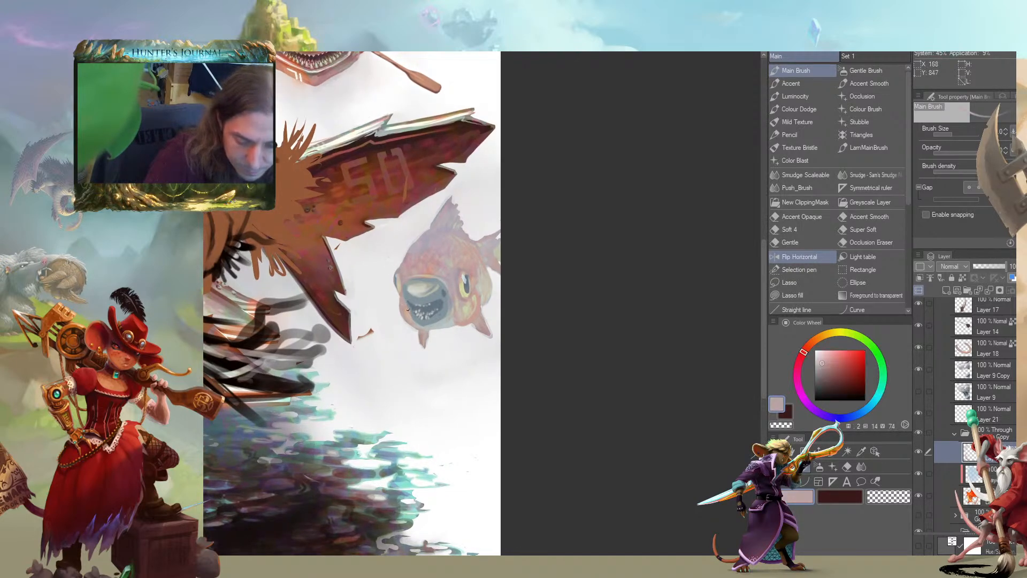
pyautogui.keyDown('alt'); pyautogui.click(411, 306); pyautogui.keyUp('alt')
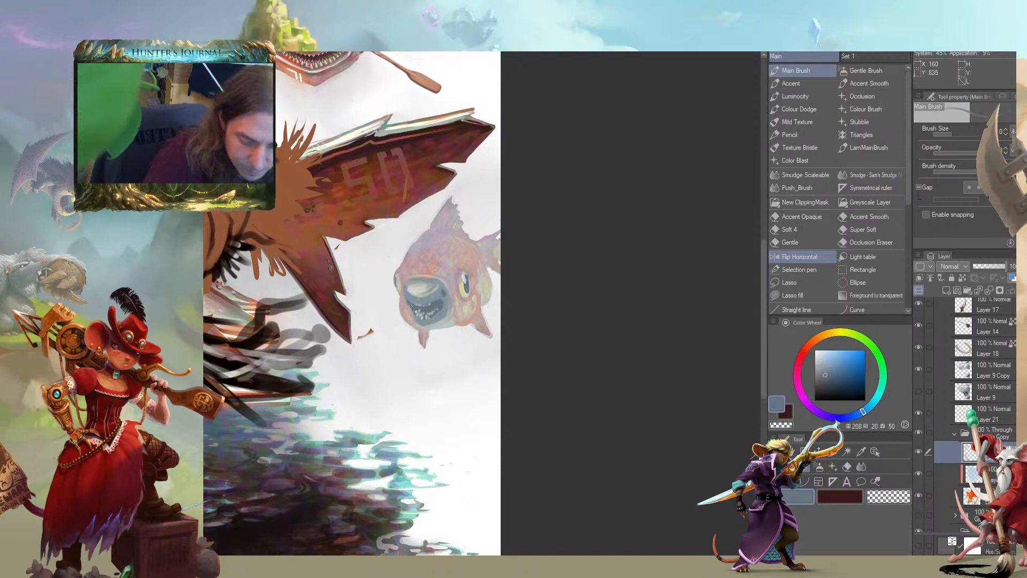
pyautogui.moveTo(347, 232); pyautogui.dragTo(371, 244)
pyautogui.keyDown('alt'); pyautogui.click(432, 315); pyautogui.keyUp('alt')
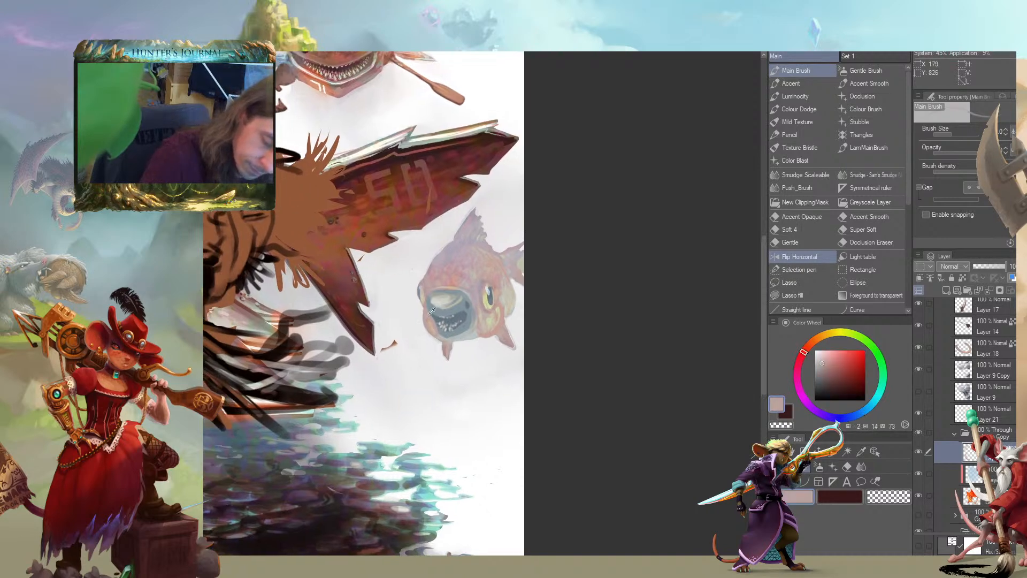
pyautogui.moveTo(434, 328); pyautogui.dragTo(413, 319)
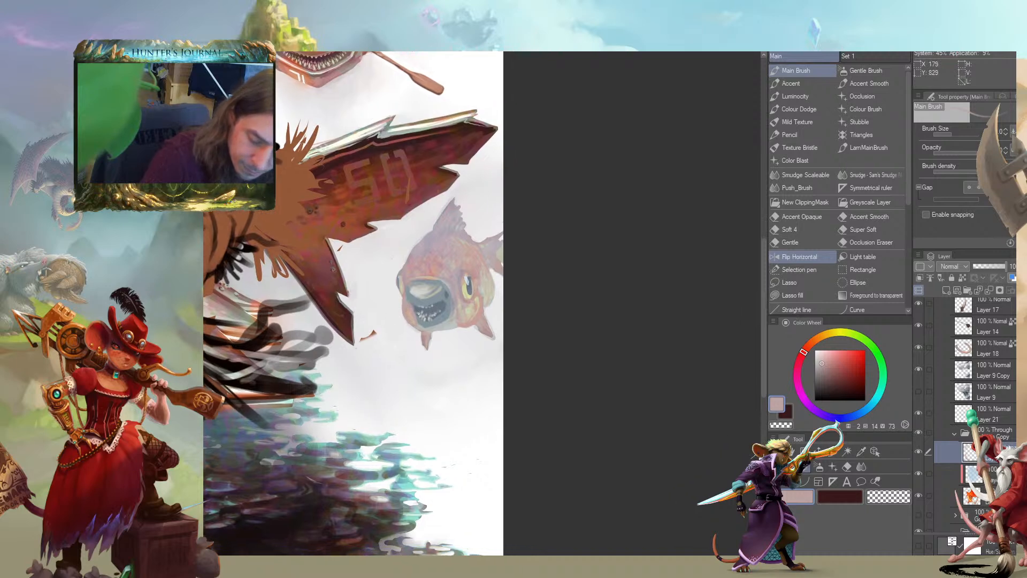
pyautogui.keyDown('alt'); pyautogui.click(426, 319); pyautogui.keyUp('alt')
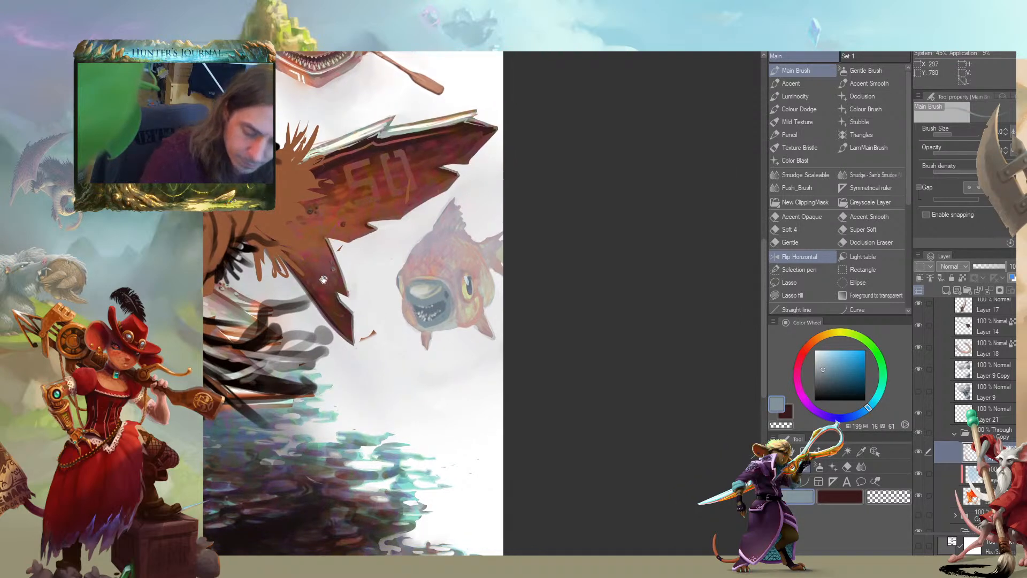
pyautogui.moveTo(342, 281); pyautogui.dragTo(344, 294)
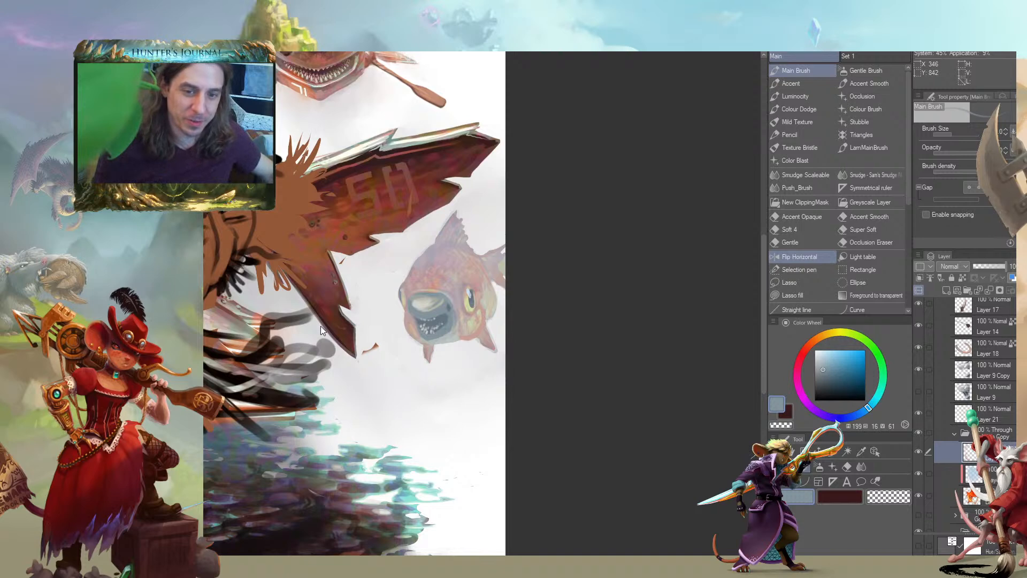
# Paint peach scale spots over the small fish's forehead and cheek at hue 31, saturation 32, value 93
pyautogui.scroll(-3, 320, 326)
pyautogui.moveTo(209, 324)
pyautogui.mouseDown()
pyautogui.moveTo(392, 349)
pyautogui.moveTo(276, 273)
pyautogui.moveTo(278, 332)
pyautogui.mouseUp()
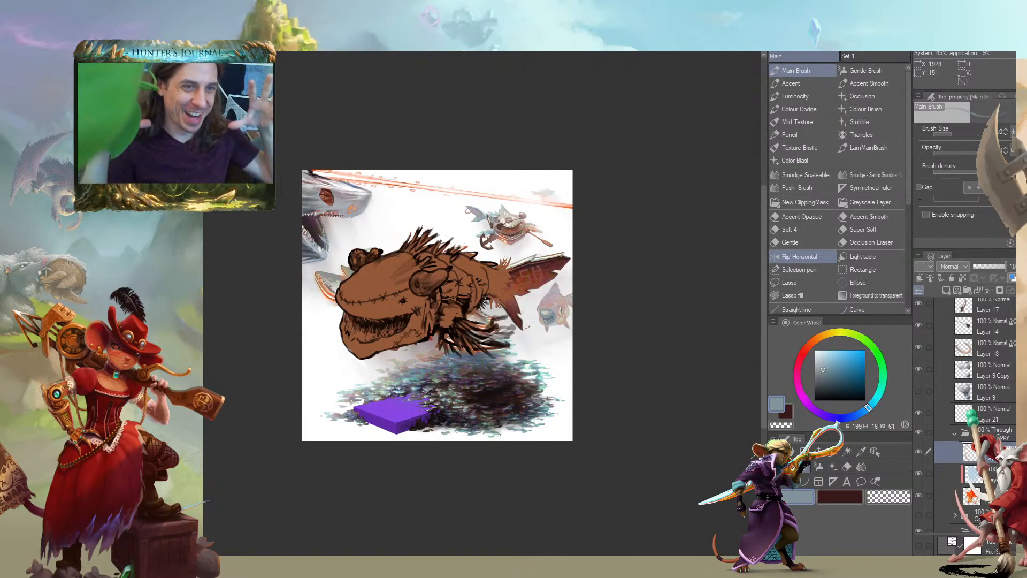
pyautogui.moveTo(241, 308); pyautogui.dragTo(428, 332)
pyautogui.moveTo(620, 322); pyautogui.dragTo(445, 365)
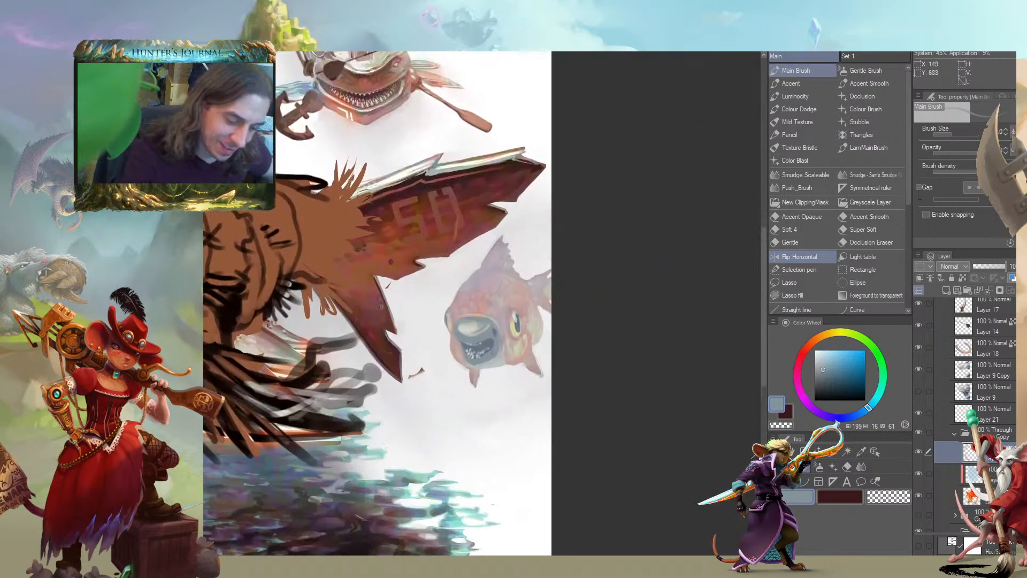
pyautogui.keyDown('alt'); pyautogui.click(474, 325); pyautogui.keyUp('alt')
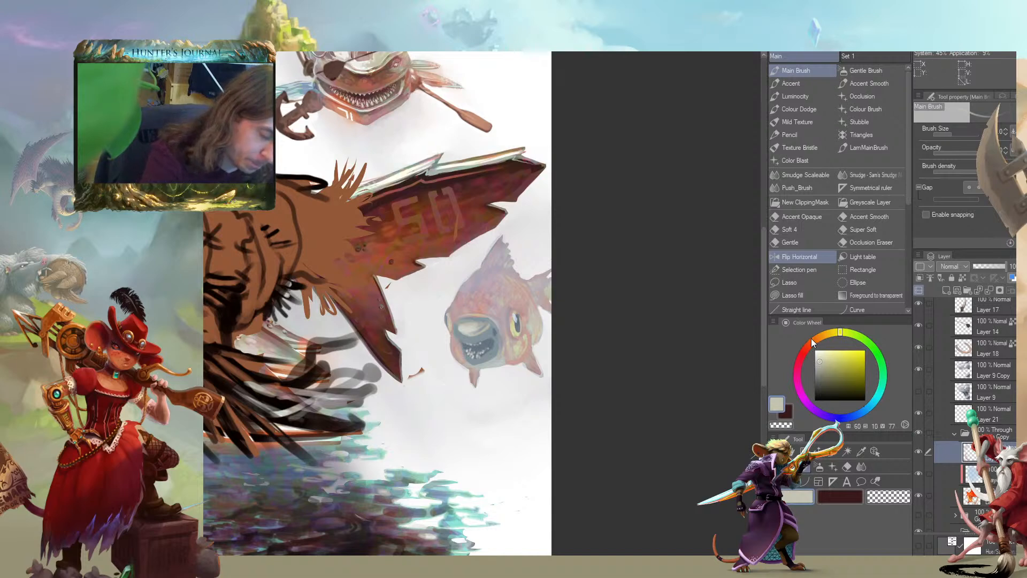
pyautogui.click(811, 340)
pyautogui.click(831, 353)
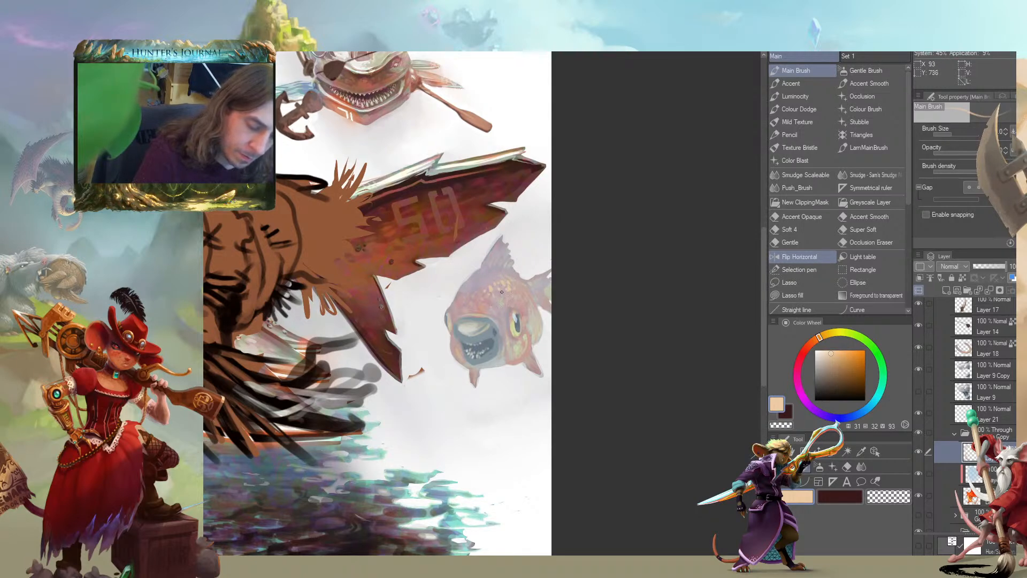
pyautogui.moveTo(505, 263); pyautogui.dragTo(462, 204)
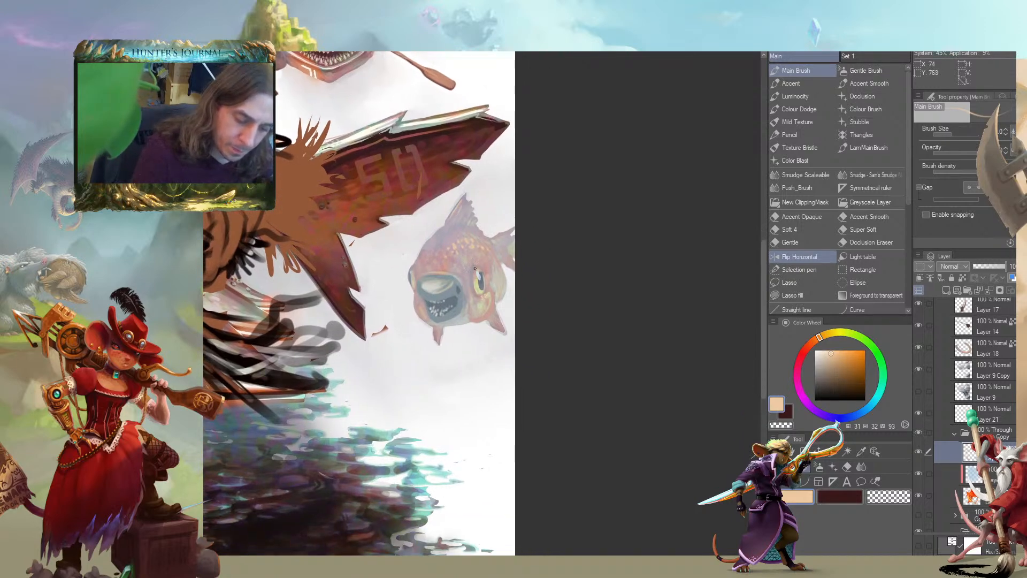
pyautogui.moveTo(362, 250); pyautogui.dragTo(382, 241)
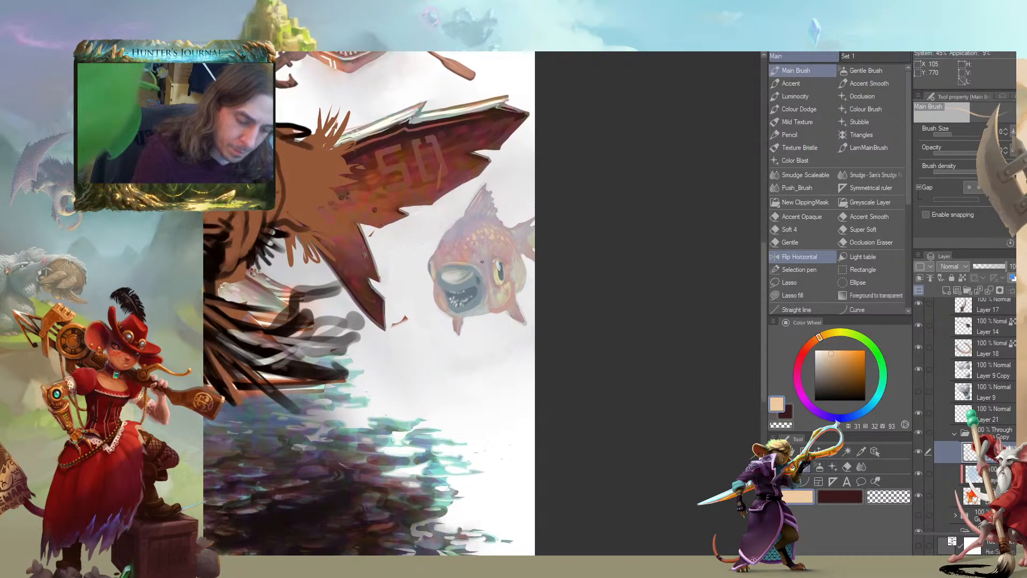
pyautogui.moveTo(447, 220); pyautogui.dragTo(453, 243)
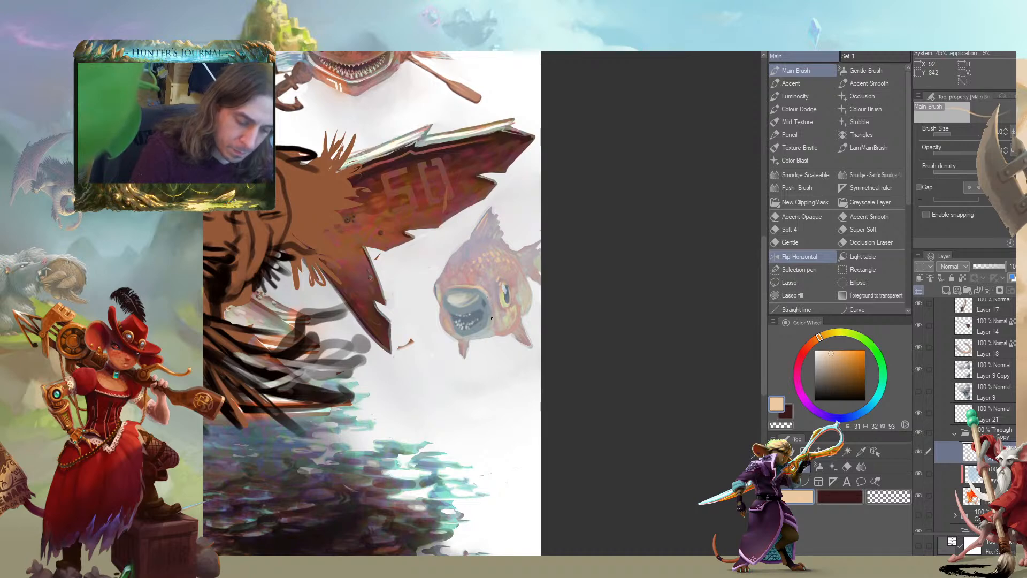
pyautogui.moveTo(491, 306); pyautogui.dragTo(487, 311)
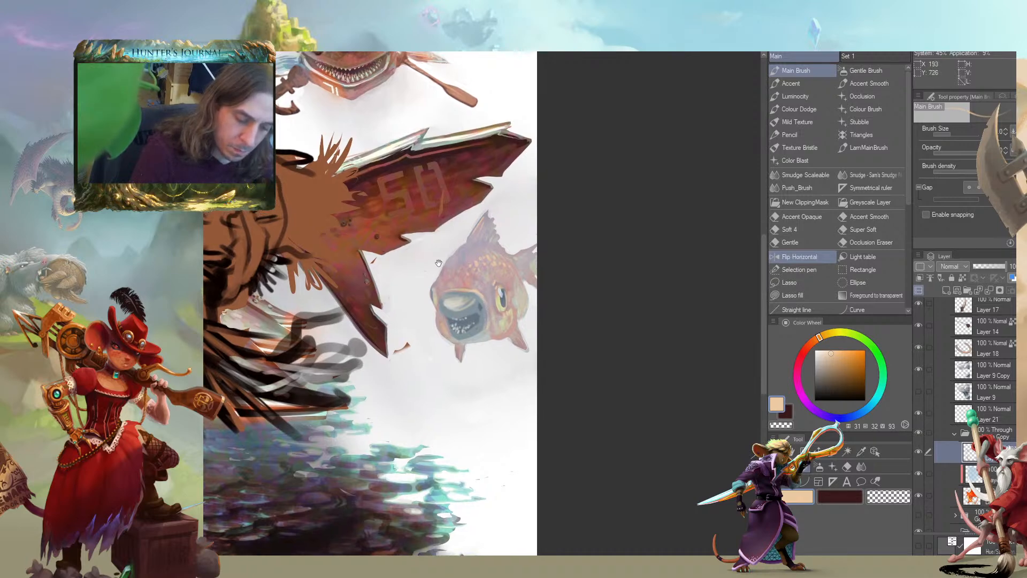
# Define the shadowed edge of the small fish's mouth with blue-grey at hue 208, saturation 20, value 50 and beige at hue 33, saturation 14, value 75
pyautogui.keyDown('alt'); pyautogui.click(487, 315); pyautogui.keyUp('alt')
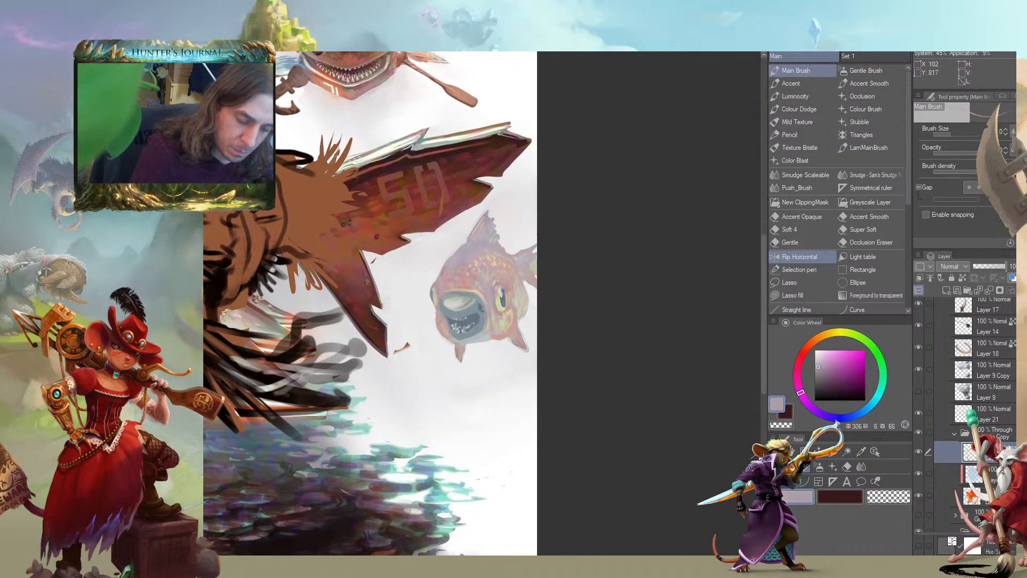
pyautogui.keyDown('alt'); pyautogui.click(478, 297); pyautogui.keyUp('alt')
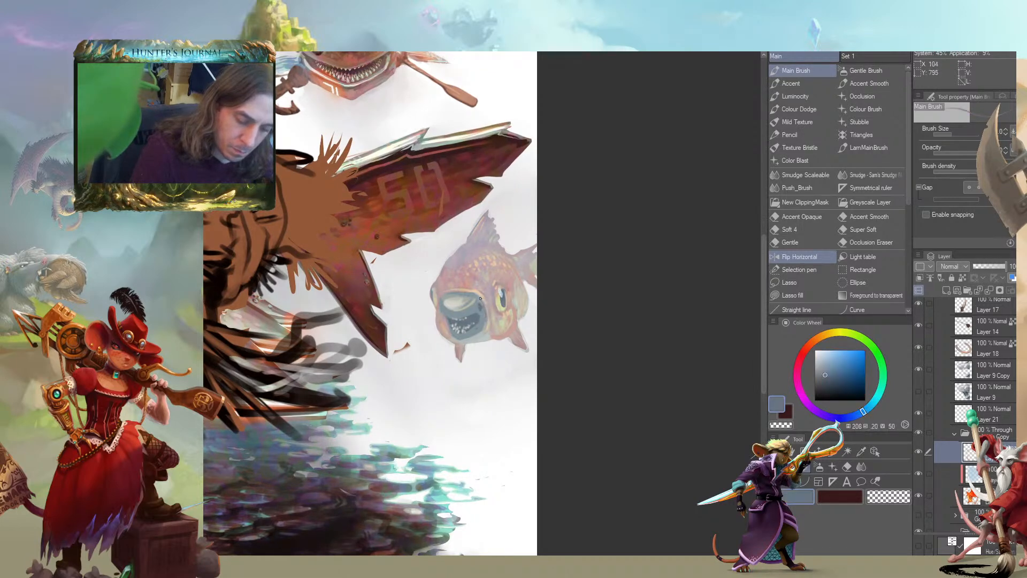
pyautogui.moveTo(485, 307); pyautogui.dragTo(554, 332)
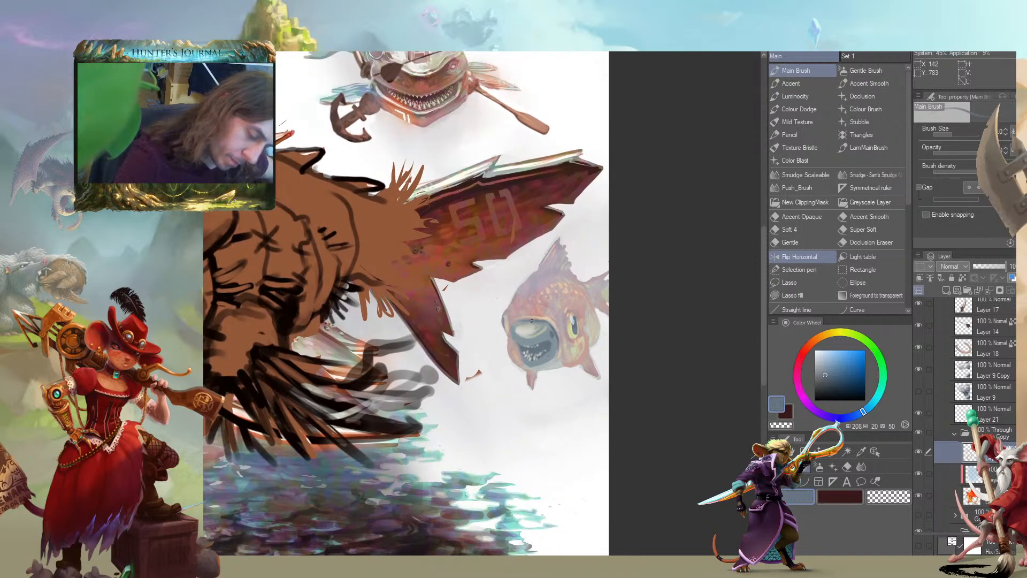
pyautogui.keyDown('alt'); pyautogui.click(525, 312); pyautogui.keyUp('alt')
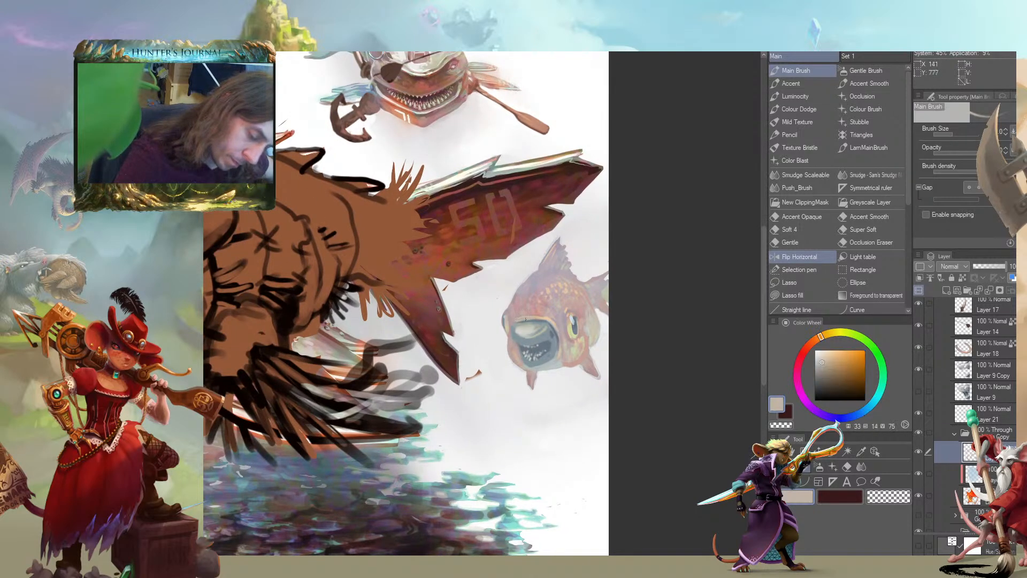
pyautogui.keyDown('alt'); pyautogui.click(541, 317); pyautogui.keyUp('alt')
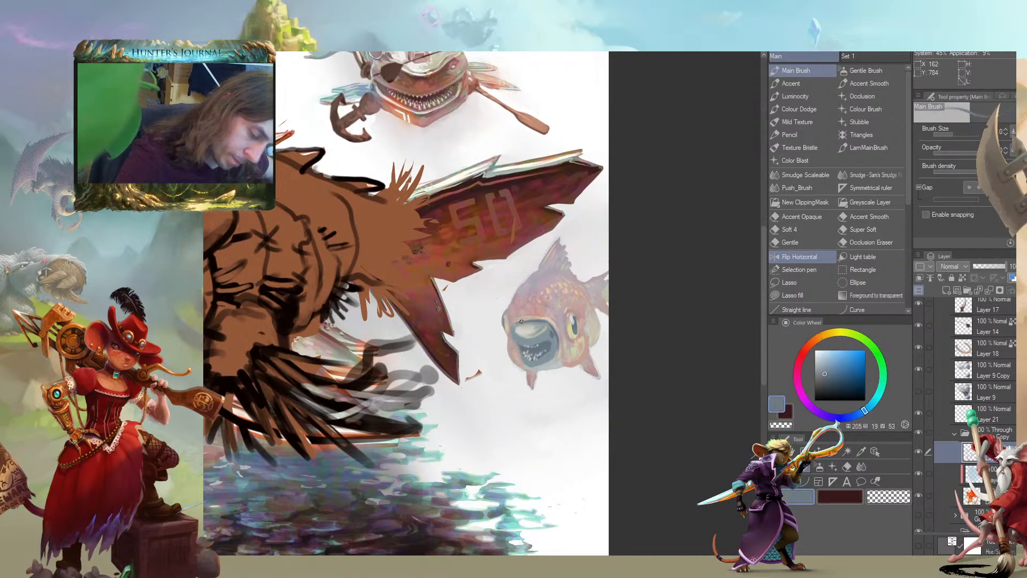
# Warm the area above the small fish's upper lip with peach at hue 32, saturation 32, value 93 and salmon at hue 15, saturation 30, value 75
pyautogui.keyDown('alt'); pyautogui.click(531, 313); pyautogui.keyUp('alt')
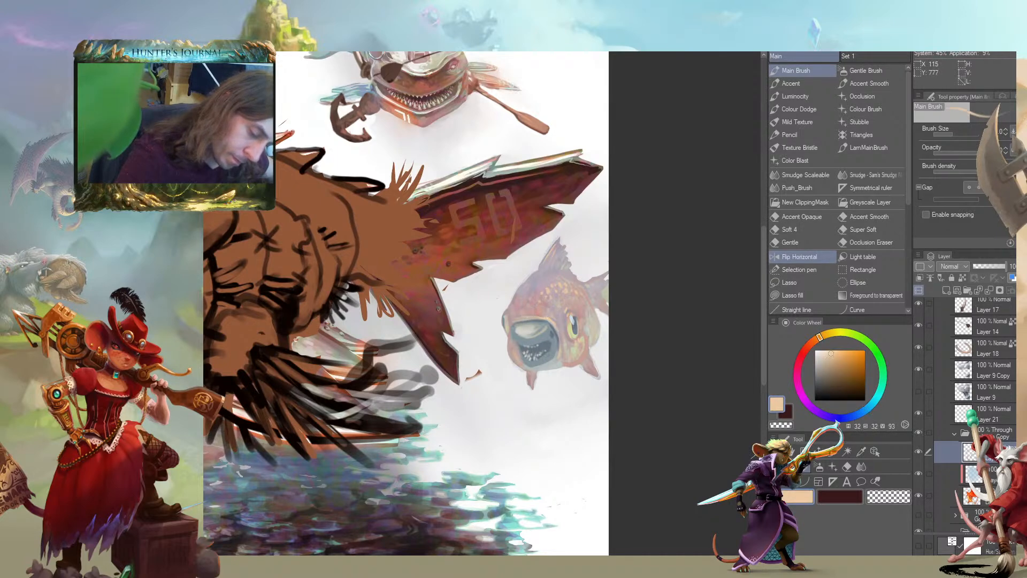
pyautogui.moveTo(512, 322)
pyautogui.mouseDown()
pyautogui.moveTo(451, 293)
pyautogui.moveTo(525, 309)
pyautogui.mouseUp()
pyautogui.keyDown('alt'); pyautogui.click(451, 293); pyautogui.keyUp('alt')
pyautogui.keyDown('alt'); pyautogui.click(451, 293); pyautogui.keyUp('alt')
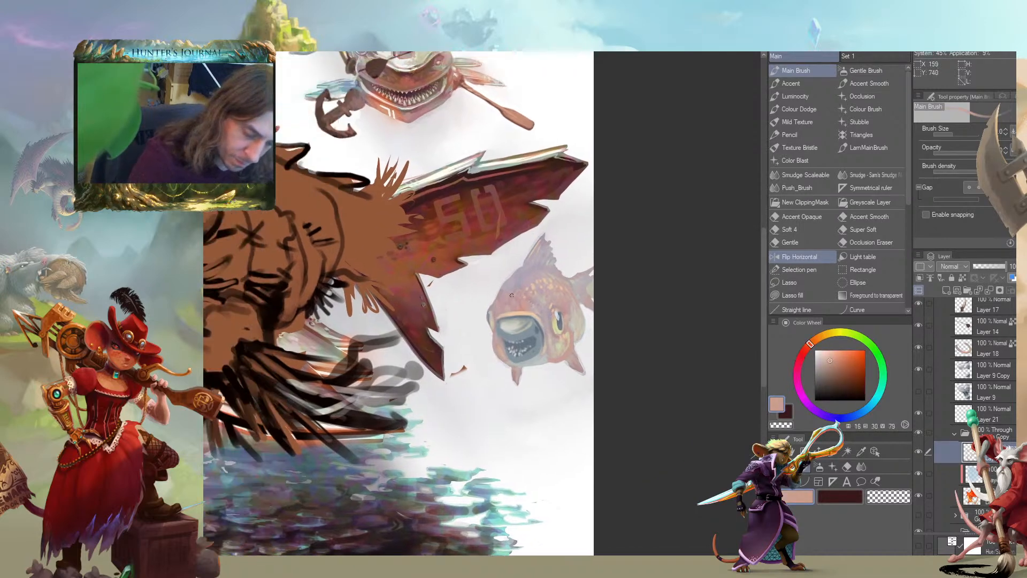
pyautogui.keyDown('alt'); pyautogui.click(510, 312); pyautogui.keyUp('alt')
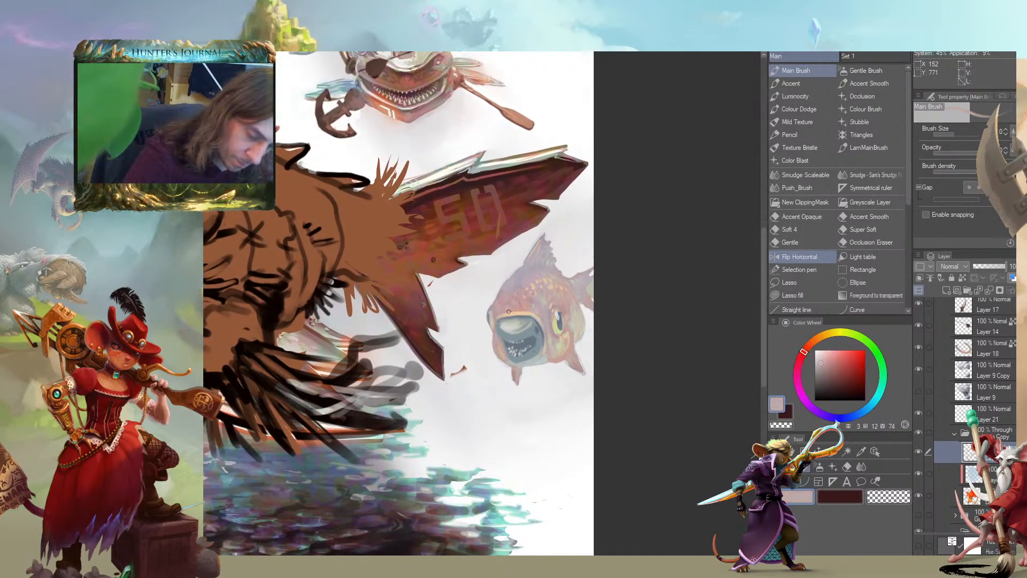
# Refine the small fish's mouth corner and cheek with beige at hue 15, saturation 17, value 76 and blue-grey at hue 208, saturation 20, value 50
pyautogui.moveTo(495, 306); pyautogui.dragTo(459, 308)
pyautogui.keyDown('alt'); pyautogui.click(459, 308); pyautogui.keyUp('alt')
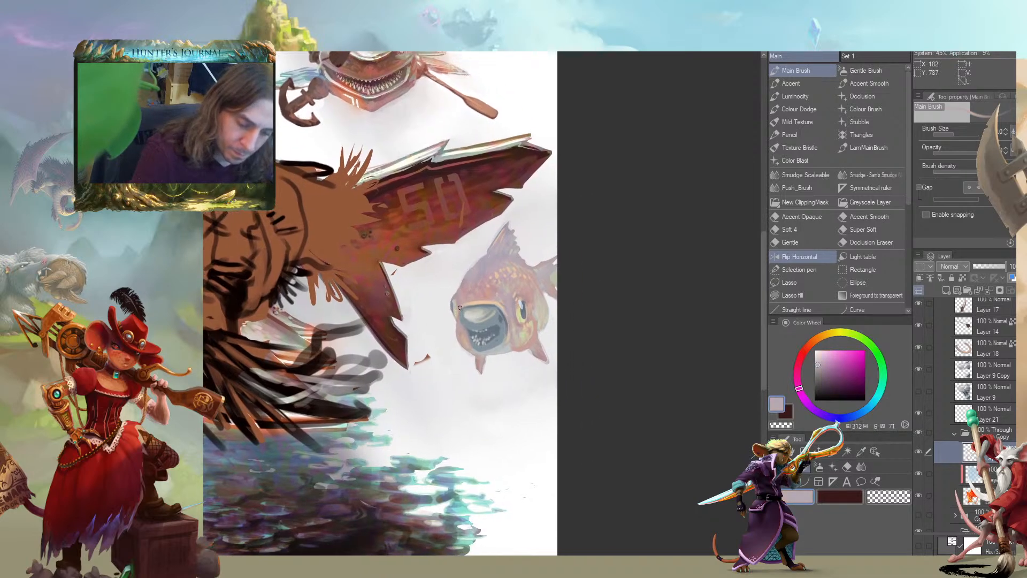
pyautogui.keyDown('alt'); pyautogui.click(464, 312); pyautogui.keyUp('alt')
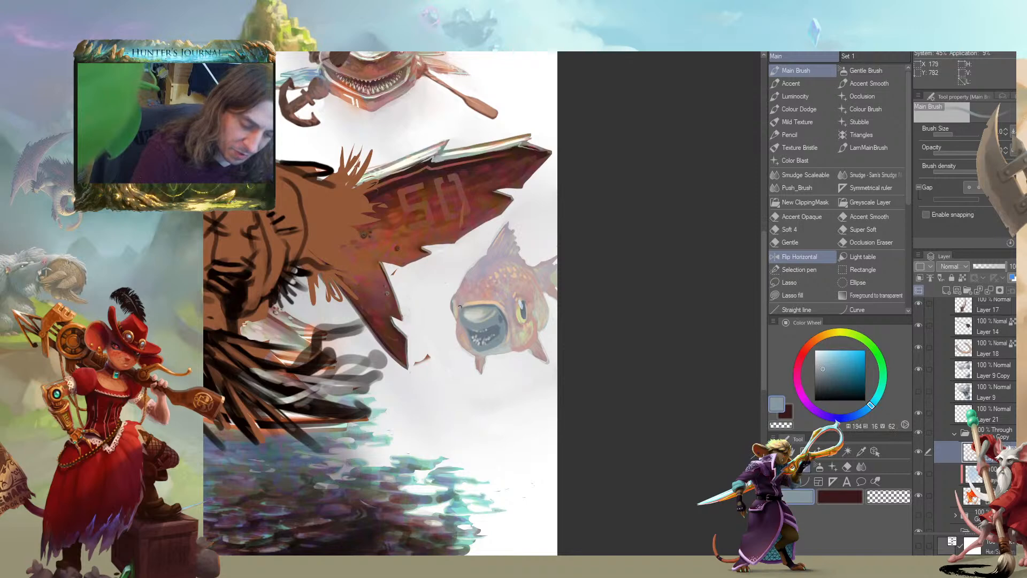
pyautogui.moveTo(523, 302); pyautogui.dragTo(526, 313)
pyautogui.keyDown('alt'); pyautogui.click(463, 284); pyautogui.keyUp('alt')
pyautogui.keyDown('alt'); pyautogui.click(463, 279); pyautogui.keyUp('alt')
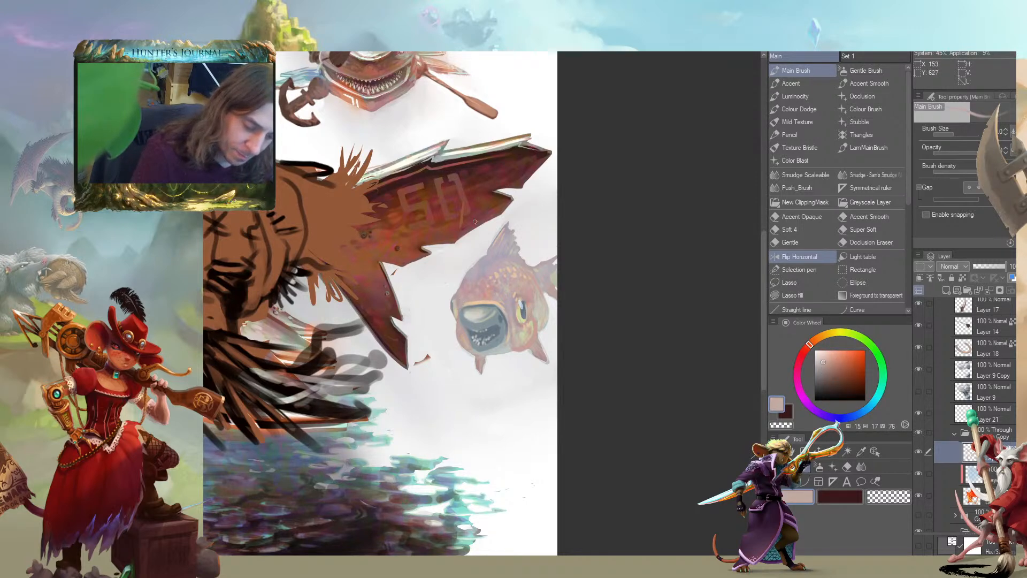
pyautogui.keyDown('alt'); pyautogui.click(489, 319); pyautogui.keyUp('alt')
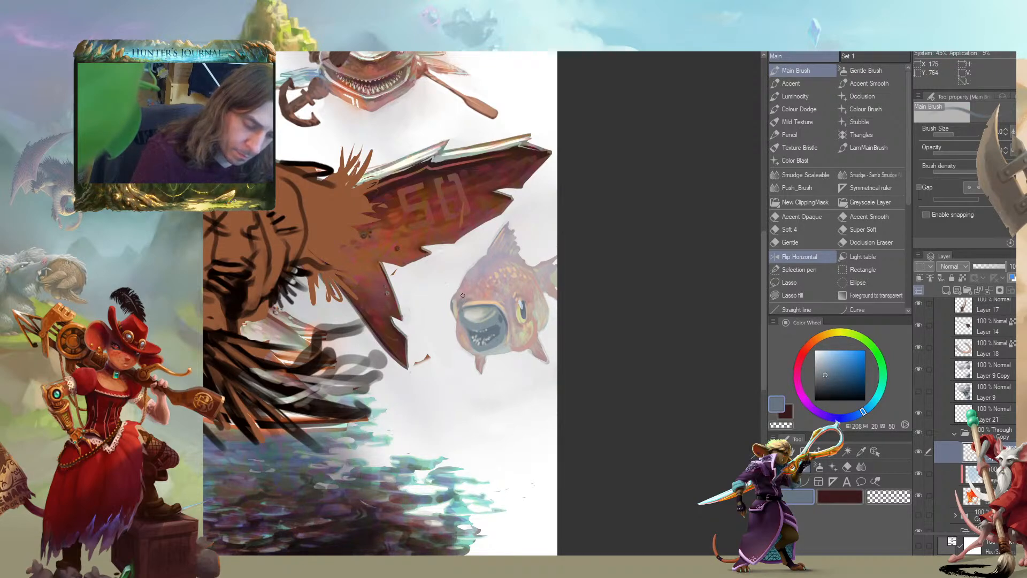
# Paint the small fish's upper lip pink at hue 348, saturation 21, value 76 and highlight its mouth with off-white at hue 60, saturation 5, value 81
pyautogui.keyDown('alt'); pyautogui.click(467, 297); pyautogui.keyUp('alt')
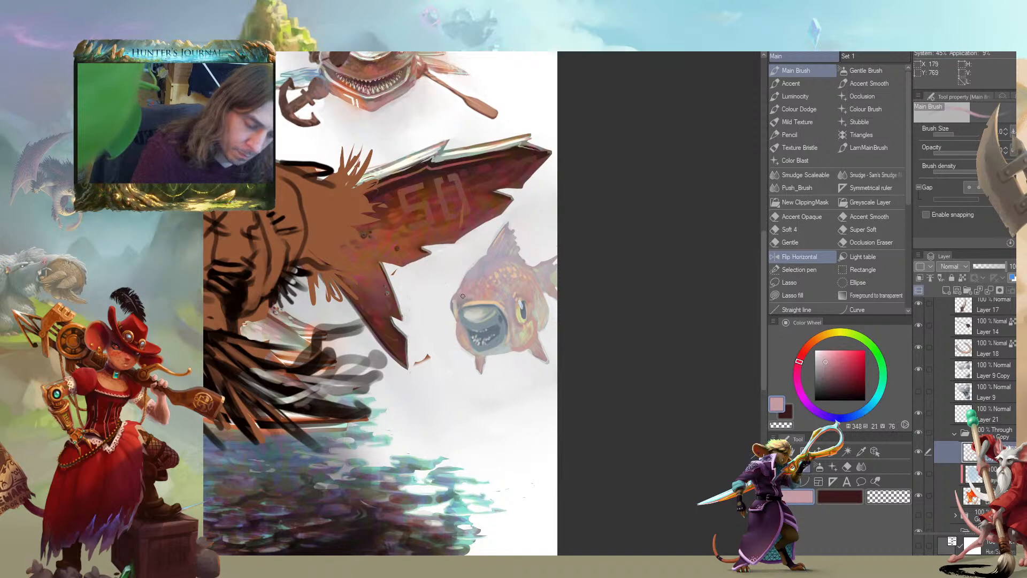
pyautogui.moveTo(467, 300); pyautogui.dragTo(483, 291)
pyautogui.keyDown('alt'); pyautogui.click(494, 282); pyautogui.keyUp('alt')
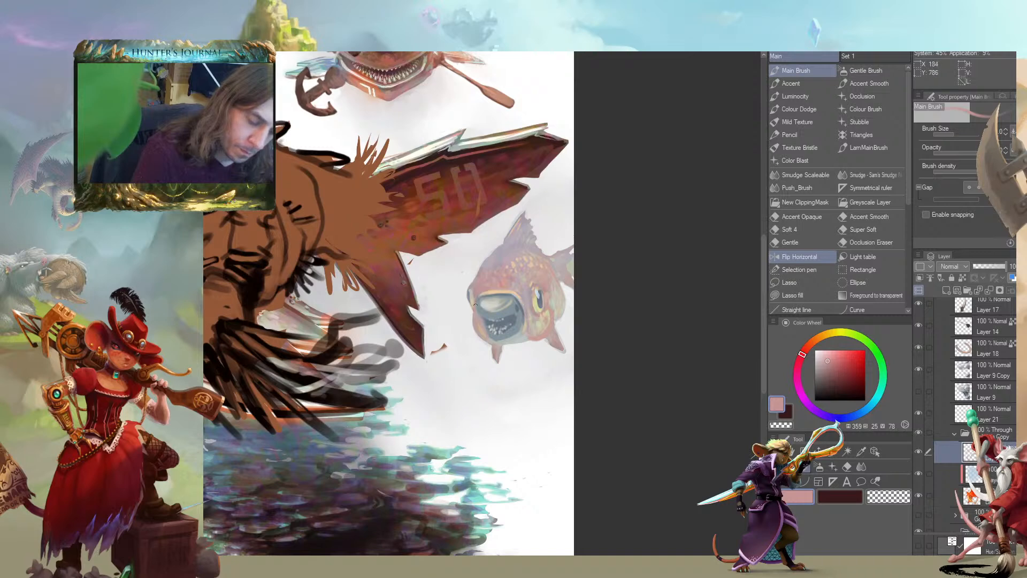
pyautogui.moveTo(475, 297); pyautogui.dragTo(446, 265)
pyautogui.keyDown('alt'); pyautogui.click(450, 271); pyautogui.keyUp('alt')
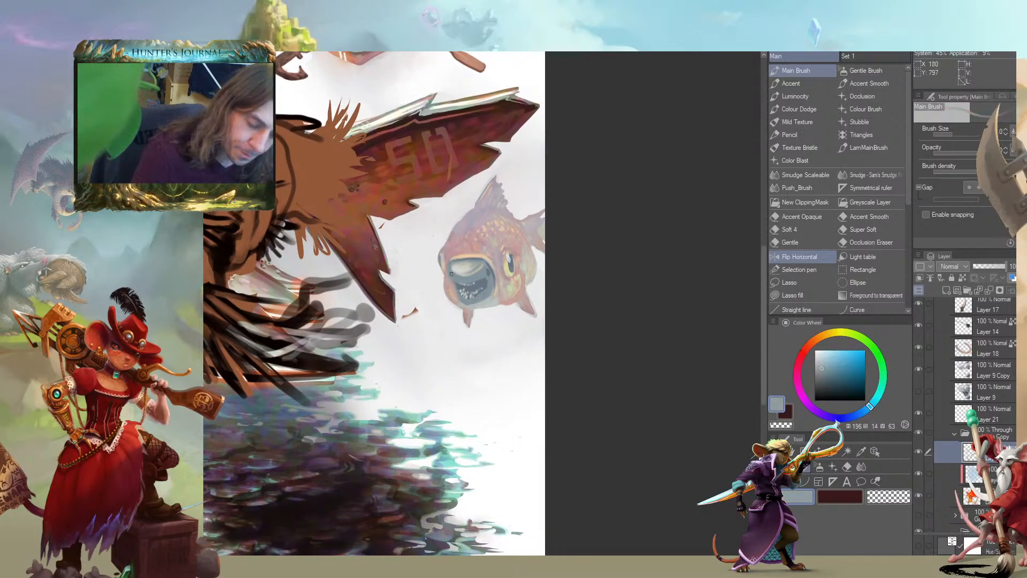
pyautogui.keyDown('alt'); pyautogui.click(458, 263); pyautogui.keyUp('alt')
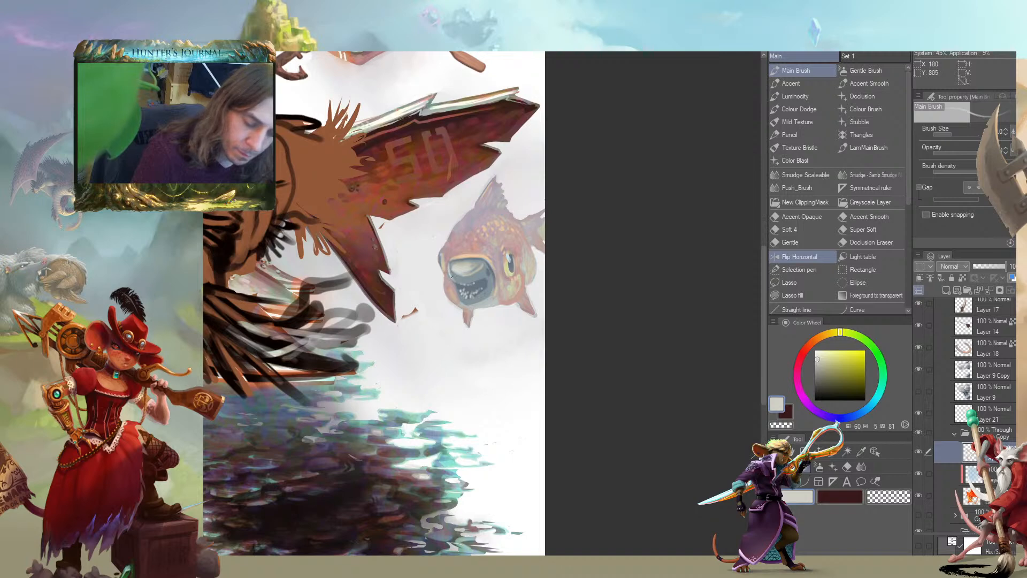
# Review the small fish against the whole composition at several magnifications
pyautogui.moveTo(405, 259); pyautogui.dragTo(367, 300)
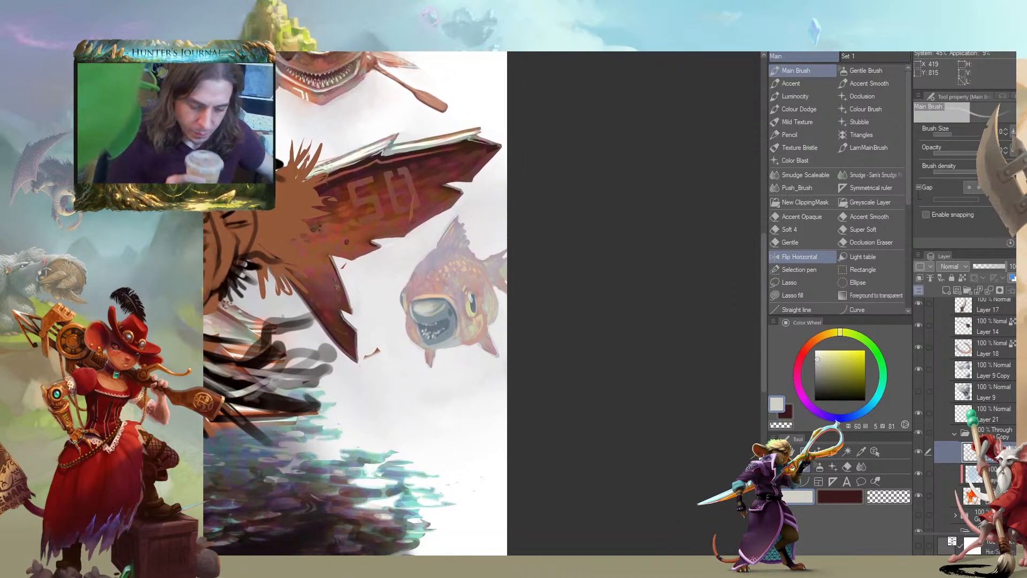
pyautogui.scroll(-3, 283, 317)
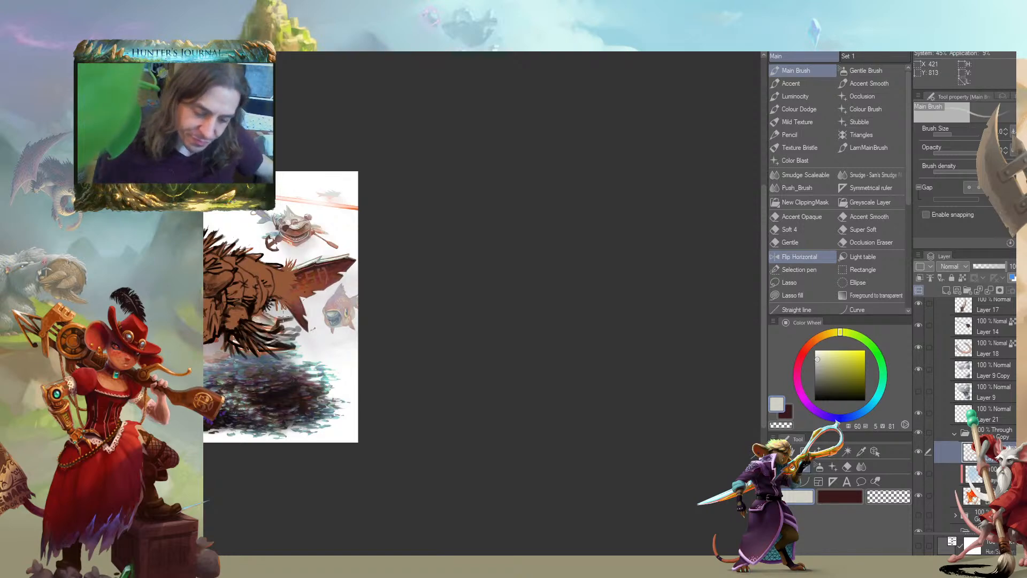
pyautogui.scroll(5, 283, 316)
pyautogui.scroll(-3, 283, 316)
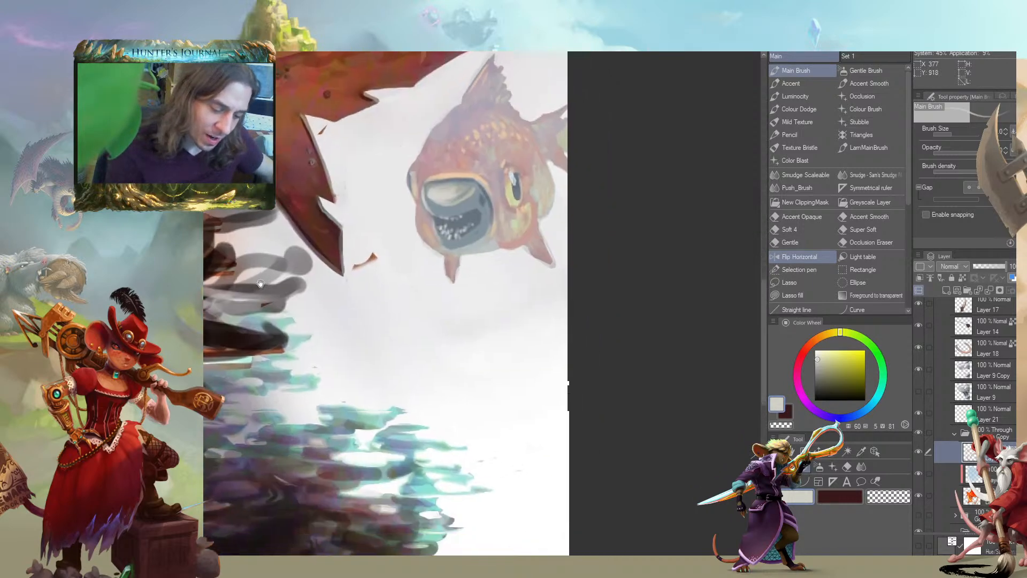
pyautogui.scroll(-1, 257, 385)
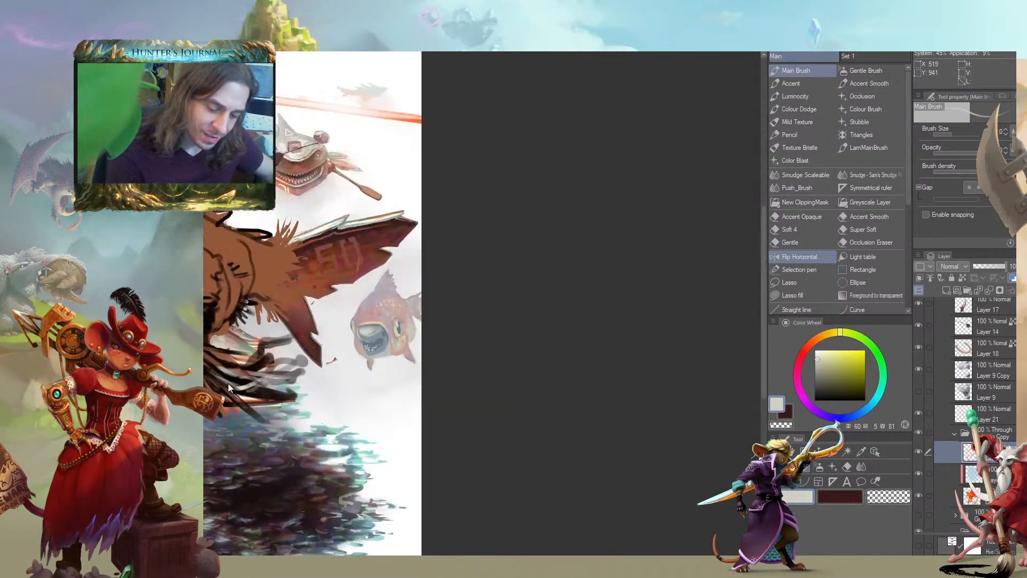
pyautogui.scroll(2, 235, 384)
pyautogui.moveTo(335, 371); pyautogui.dragTo(221, 373)
pyautogui.scroll(-6, 221, 373)
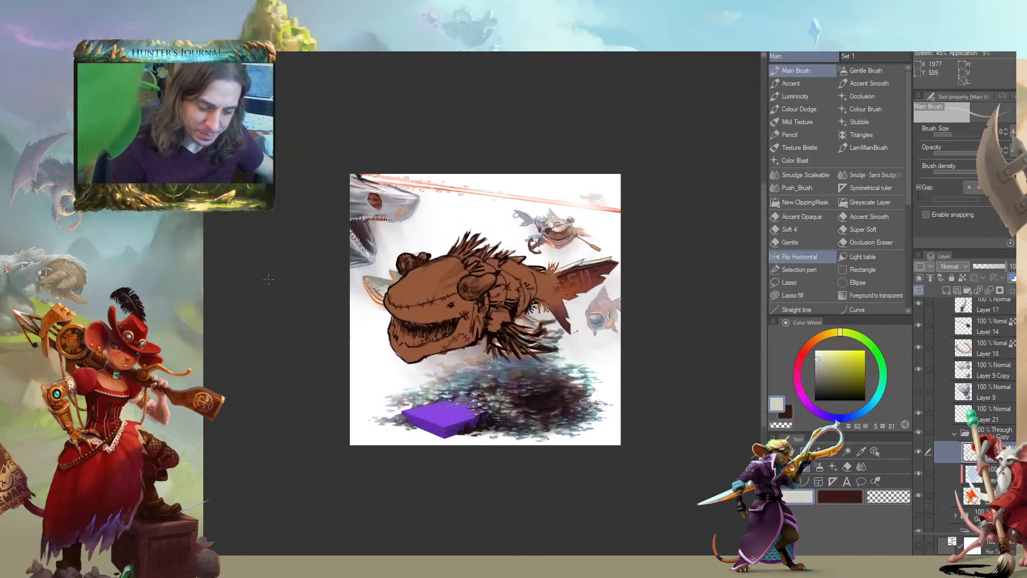
pyautogui.scroll(2, 269, 278)
pyautogui.scroll(1, 269, 278)
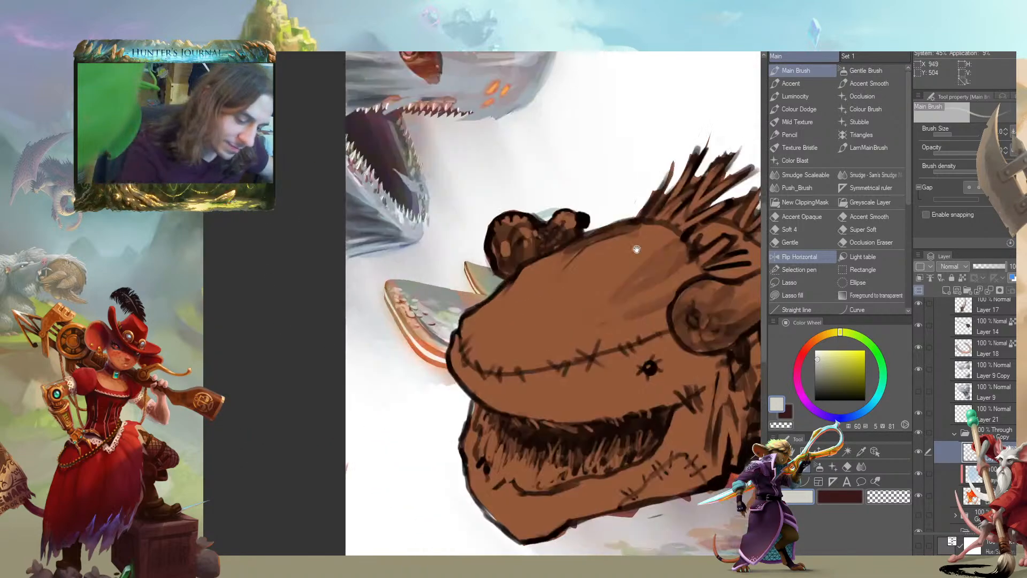
# Add light peach touches to the small fish's upper back below the dorsal fin at hue 30, saturation 29, value 90
pyautogui.moveTo(651, 245); pyautogui.dragTo(222, 256)
pyautogui.moveTo(749, 294); pyautogui.dragTo(546, 294)
pyautogui.scroll(1, 546, 295)
pyautogui.scroll(1, 399, 327)
pyautogui.moveTo(398, 327); pyautogui.dragTo(450, 188)
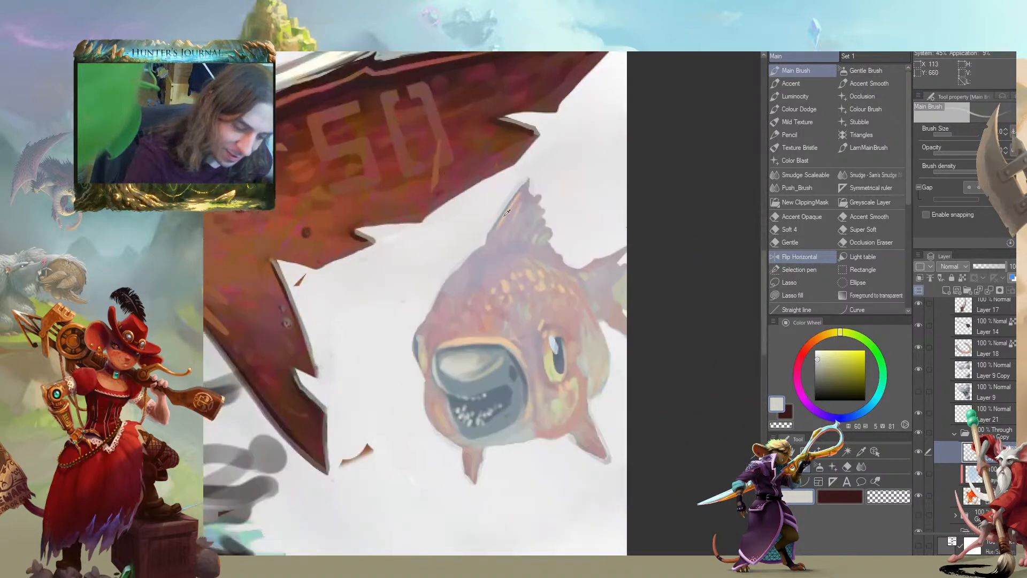
pyautogui.keyDown('alt'); pyautogui.click(482, 254); pyautogui.keyUp('alt')
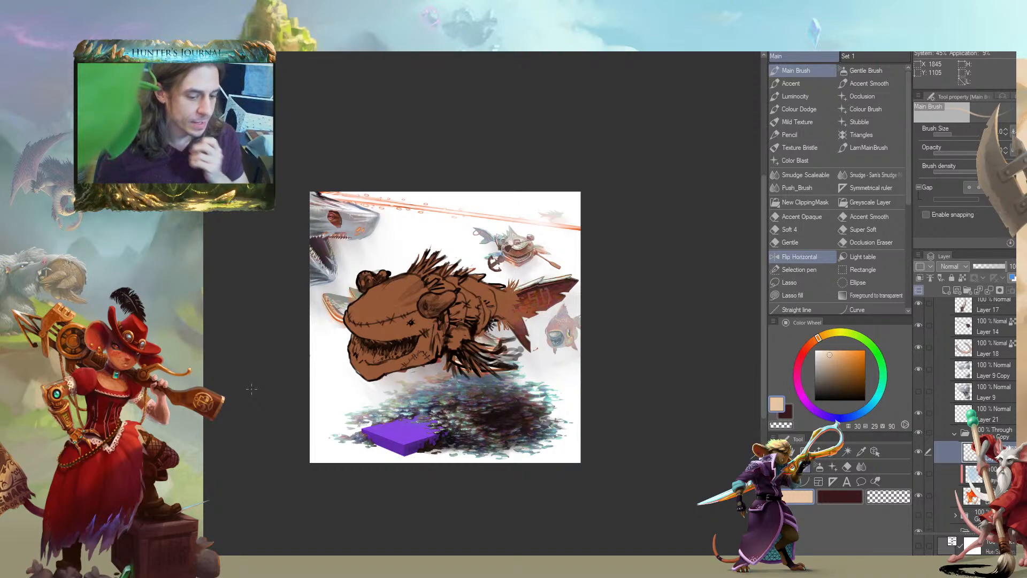
# Check the brown creature sketch by toggling its visibility off and on, and make Layer 27 in Folder 3 active
pyautogui.moveTo(257, 326); pyautogui.dragTo(332, 351)
pyautogui.scroll(3, 374, 347)
pyautogui.moveTo(419, 368); pyautogui.dragTo(314, 336)
pyautogui.scroll(-5, 968, 411)
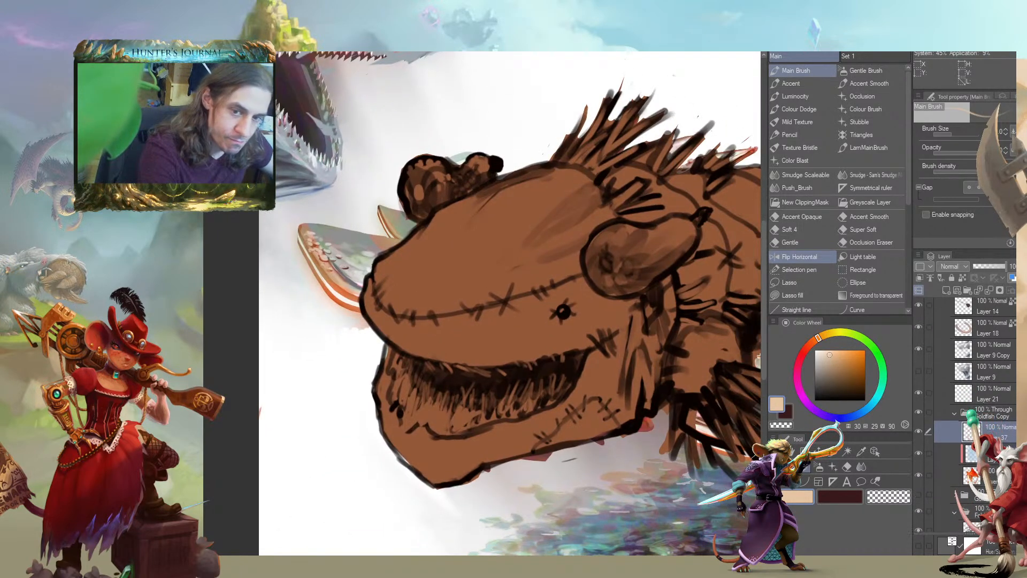
pyautogui.scroll(-3, 968, 412)
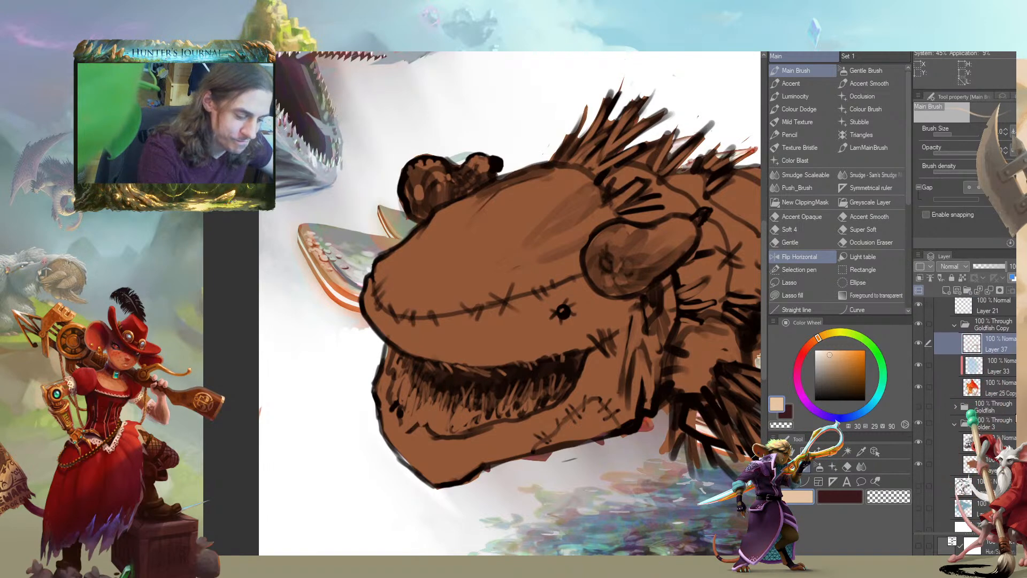
pyautogui.click(919, 426)
pyautogui.click(919, 426)
pyautogui.click(946, 445)
# Erase the stray brown marks below the large tail fin with an enlarged brush set to transparent
pyautogui.moveTo(470, 367); pyautogui.dragTo(91, 339)
pyautogui.moveTo(406, 321); pyautogui.dragTo(495, 335)
pyautogui.press('c')
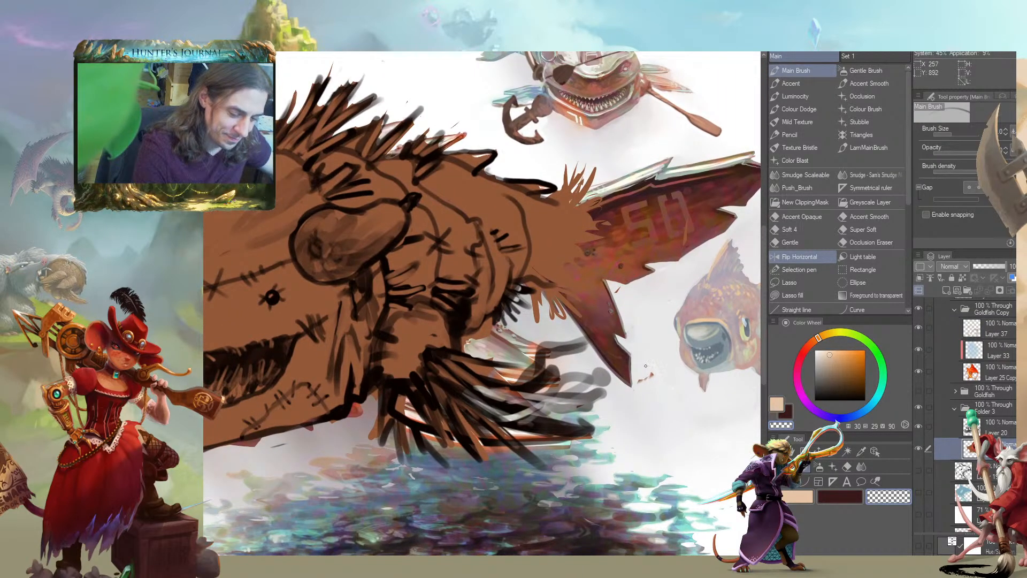
pyautogui.press(']')
pyautogui.press(']')
pyautogui.press(']')
pyautogui.moveTo(652, 374); pyautogui.dragTo(641, 385)
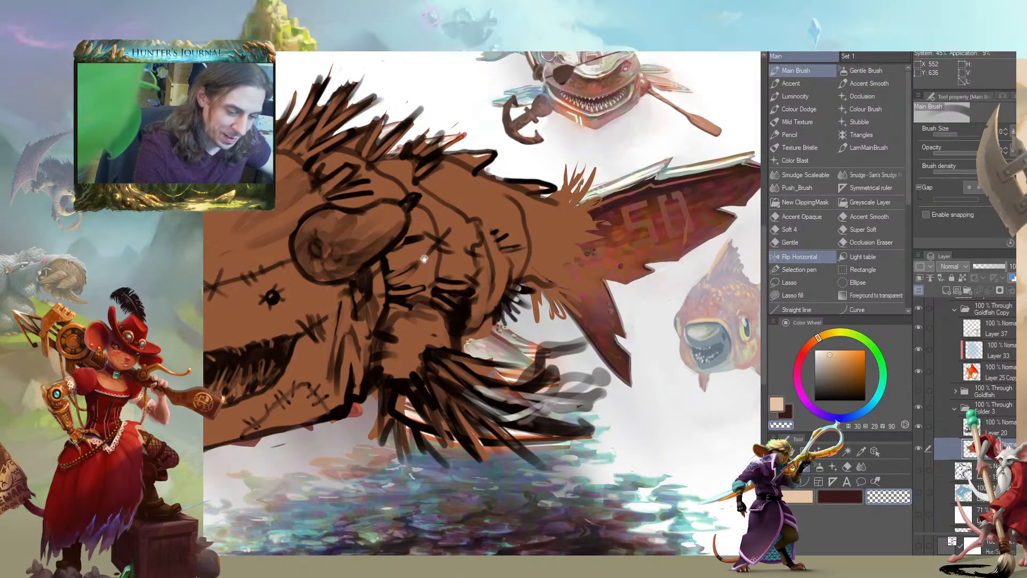
pyautogui.moveTo(442, 248); pyautogui.dragTo(489, 327)
pyautogui.moveTo(211, 315); pyautogui.dragTo(463, 307)
pyautogui.moveTo(302, 362); pyautogui.dragTo(381, 319)
pyautogui.moveTo(359, 361)
pyautogui.mouseDown()
pyautogui.moveTo(244, 307)
pyautogui.moveTo(294, 354)
pyautogui.mouseUp()
pyautogui.scroll(-2, 300, 335)
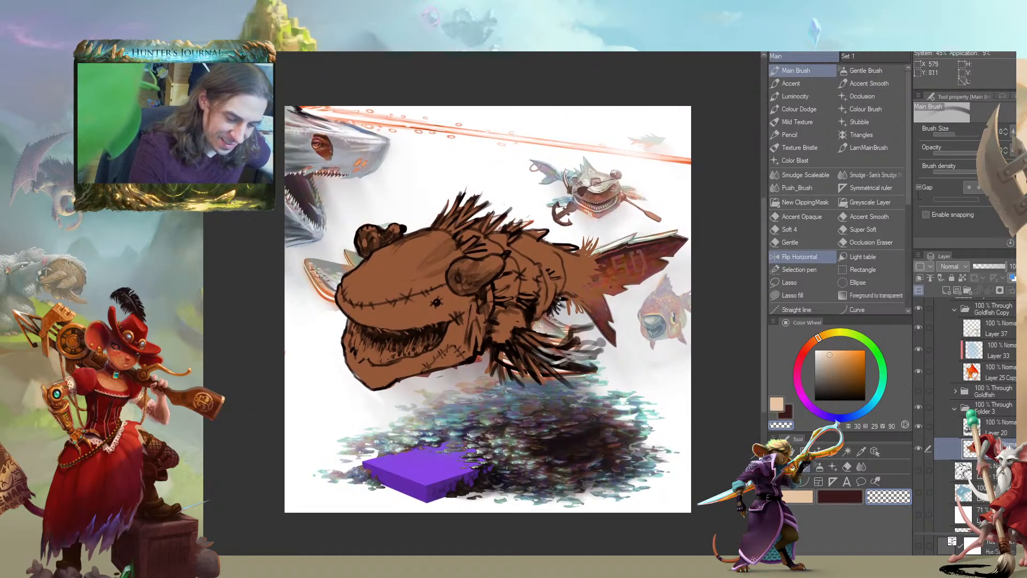
pyautogui.moveTo(297, 281)
pyautogui.mouseDown()
pyautogui.moveTo(364, 287)
pyautogui.moveTo(295, 264)
pyautogui.moveTo(380, 287)
pyautogui.moveTo(339, 291)
pyautogui.moveTo(277, 270)
pyautogui.moveTo(335, 297)
pyautogui.moveTo(352, 334)
pyautogui.mouseUp()
pyautogui.moveTo(292, 308); pyautogui.dragTo(318, 311)
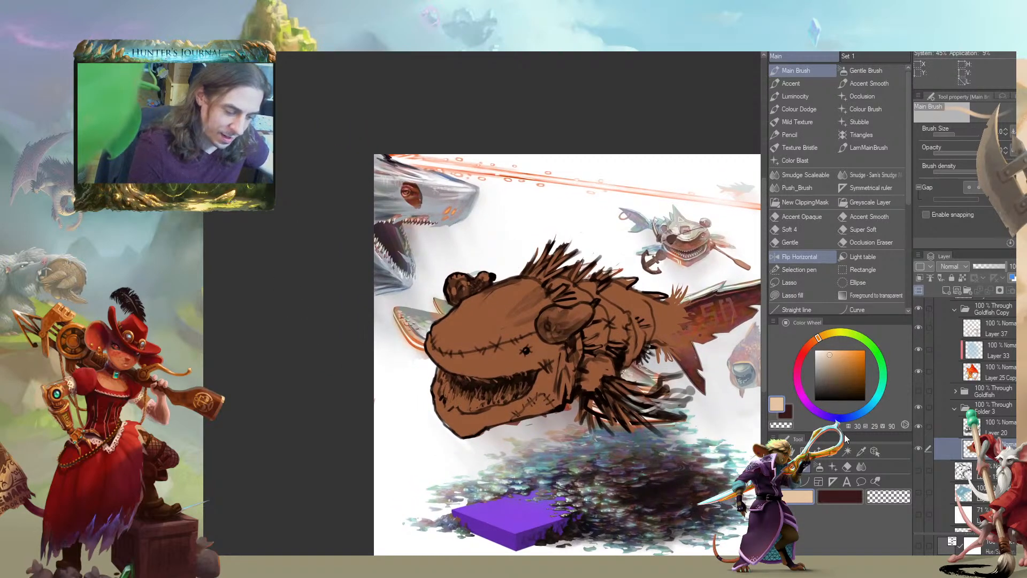
# Select Layer 13 Copy and add a layer mask to it
pyautogui.scroll(-5, 970, 323)
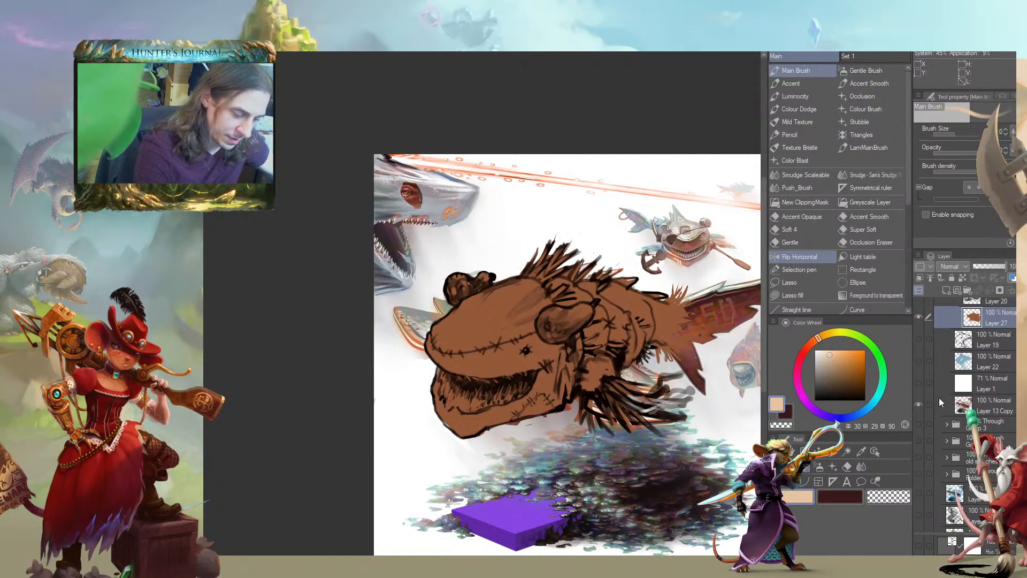
pyautogui.click(941, 399)
pyautogui.click(983, 291)
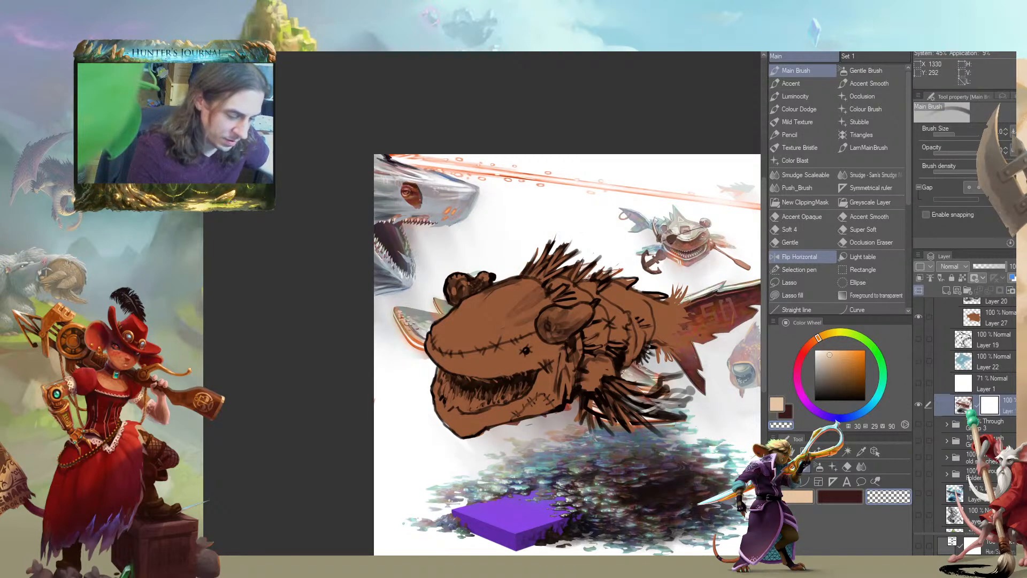
# Mask out the toothed jaw piece protruding in front of the brown creature's snout, painting with transparent colour
pyautogui.moveTo(393, 310)
pyautogui.mouseDown()
pyautogui.moveTo(419, 349)
pyautogui.moveTo(448, 306)
pyautogui.mouseUp()
pyautogui.moveTo(398, 340)
pyautogui.mouseDown()
pyautogui.moveTo(386, 313)
pyautogui.moveTo(410, 303)
pyautogui.mouseUp()
pyautogui.moveTo(300, 263)
pyautogui.mouseDown()
pyautogui.moveTo(337, 344)
pyautogui.moveTo(314, 312)
pyautogui.moveTo(321, 275)
pyautogui.mouseUp()
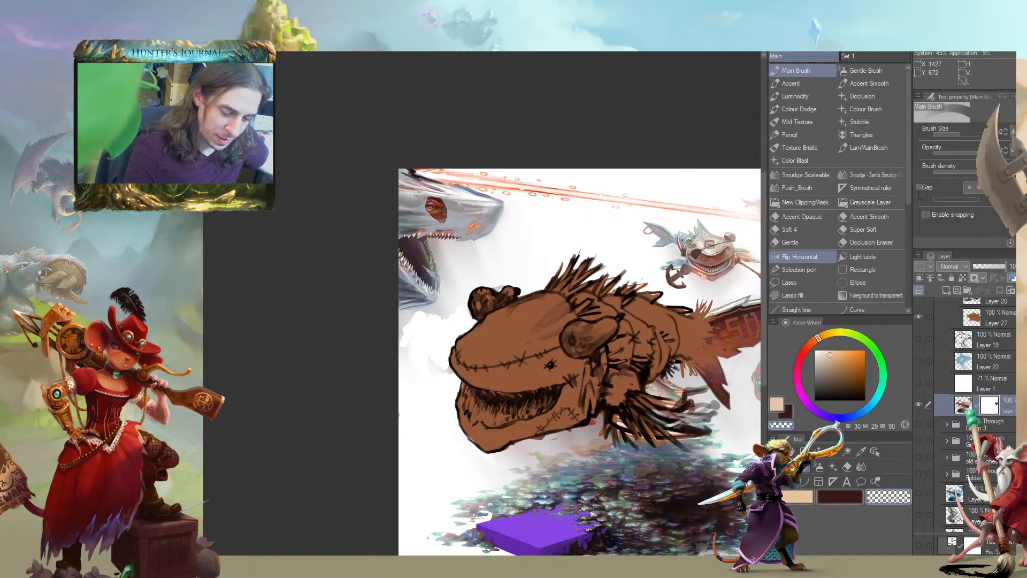
pyautogui.moveTo(421, 346)
pyautogui.mouseDown()
pyautogui.moveTo(400, 360)
pyautogui.moveTo(402, 318)
pyautogui.moveTo(441, 311)
pyautogui.mouseUp()
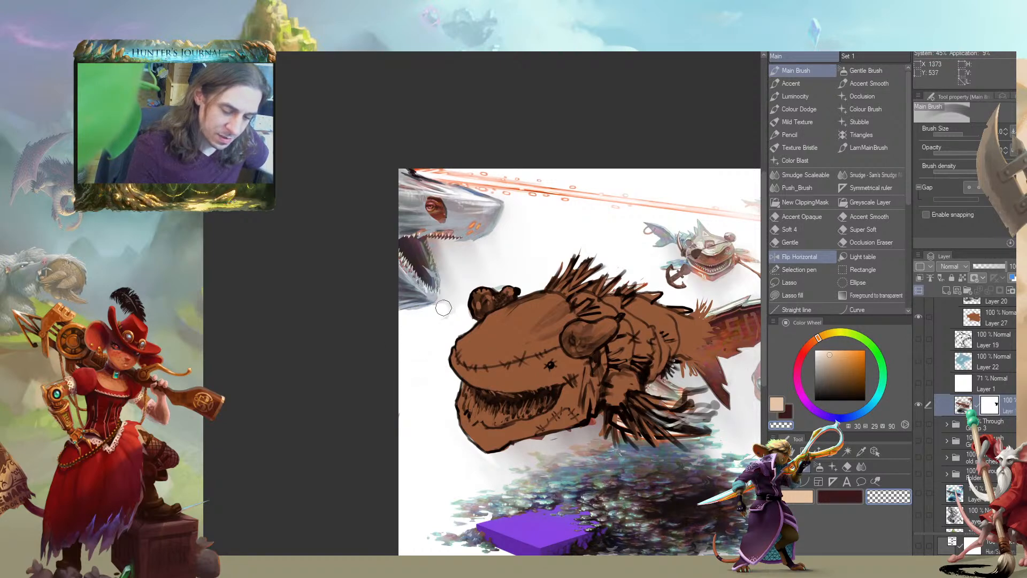
# Undo the last change and mask away the grey haze between the shark's open jaws and the brown creature's head
pyautogui.moveTo(322, 252); pyautogui.dragTo(355, 310)
pyautogui.hotkey('ctrl', 'z')
pyautogui.moveTo(443, 347)
pyautogui.mouseDown()
pyautogui.moveTo(447, 376)
pyautogui.moveTo(463, 370)
pyautogui.moveTo(422, 380)
pyautogui.moveTo(447, 383)
pyautogui.moveTo(428, 407)
pyautogui.moveTo(450, 400)
pyautogui.moveTo(449, 413)
pyautogui.moveTo(479, 354)
pyautogui.moveTo(485, 374)
pyautogui.moveTo(498, 343)
pyautogui.moveTo(530, 343)
pyautogui.moveTo(543, 329)
pyautogui.moveTo(511, 266)
pyautogui.moveTo(526, 315)
pyautogui.moveTo(483, 355)
pyautogui.moveTo(482, 324)
pyautogui.moveTo(518, 319)
pyautogui.mouseUp()
pyautogui.moveTo(527, 279); pyautogui.dragTo(460, 308)
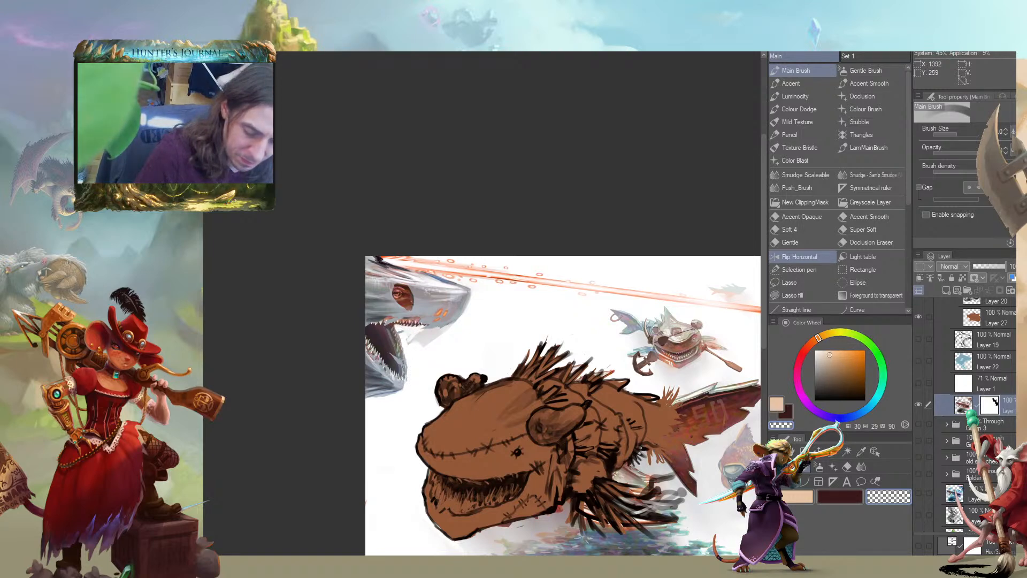
pyautogui.moveTo(442, 284); pyautogui.dragTo(513, 307)
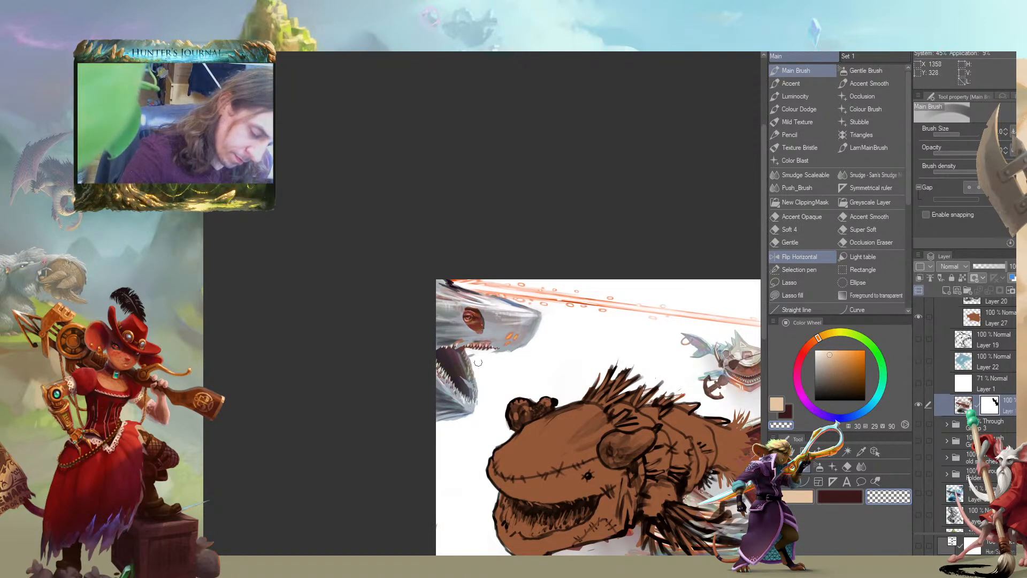
pyautogui.moveTo(434, 367); pyautogui.dragTo(377, 298)
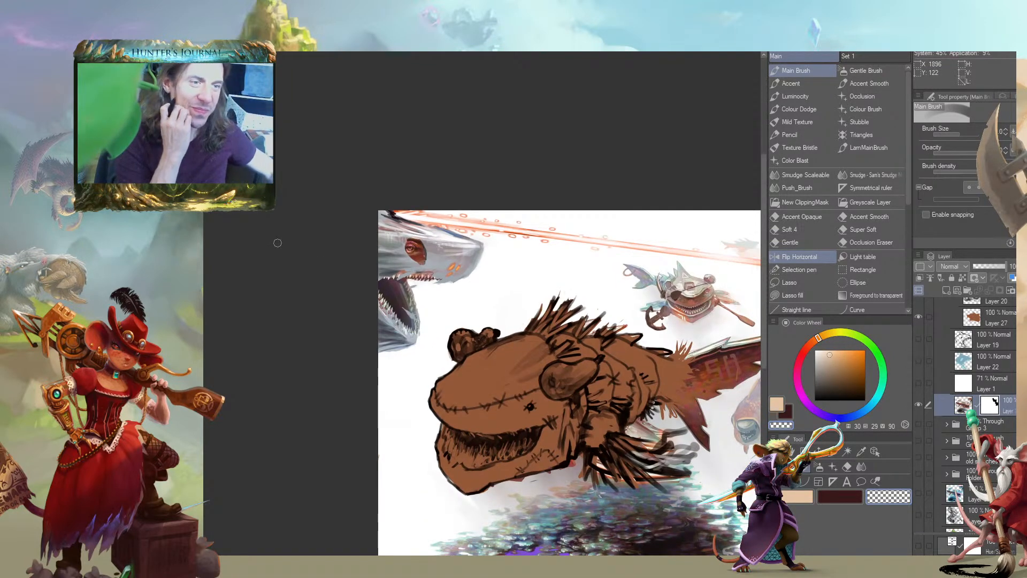
# Examine the whole composition and the brown creature's stitched head, and look through the layer list
pyautogui.moveTo(254, 360)
pyautogui.mouseDown()
pyautogui.moveTo(190, 337)
pyautogui.moveTo(282, 361)
pyautogui.moveTo(302, 390)
pyautogui.mouseUp()
pyautogui.moveTo(311, 347); pyautogui.dragTo(217, 339)
pyautogui.moveTo(282, 362)
pyautogui.mouseDown()
pyautogui.moveTo(214, 298)
pyautogui.moveTo(304, 328)
pyautogui.moveTo(236, 263)
pyautogui.moveTo(322, 334)
pyautogui.moveTo(186, 320)
pyautogui.moveTo(233, 296)
pyautogui.moveTo(238, 274)
pyautogui.moveTo(201, 271)
pyautogui.mouseUp()
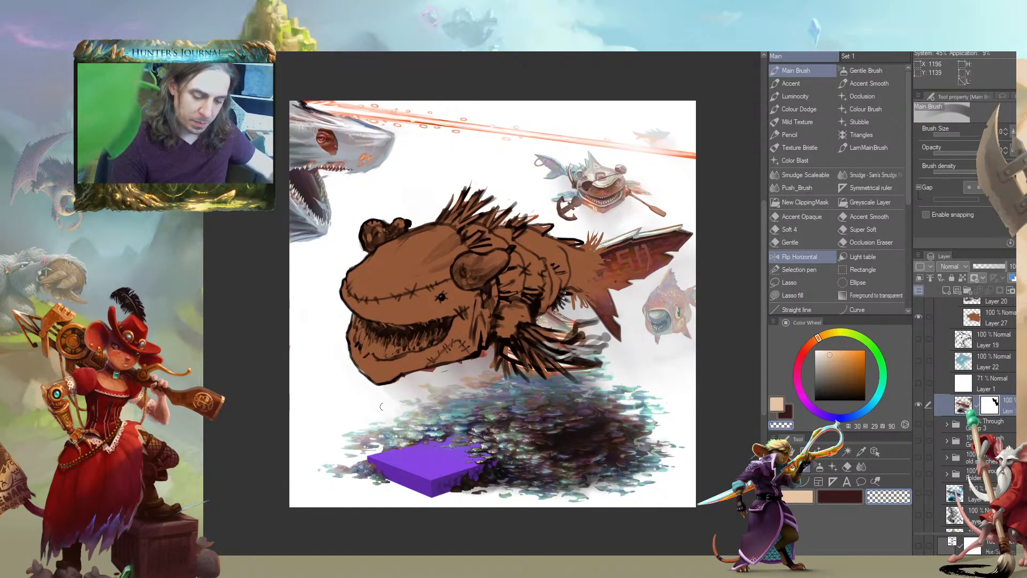
pyautogui.moveTo(263, 330); pyautogui.dragTo(255, 334)
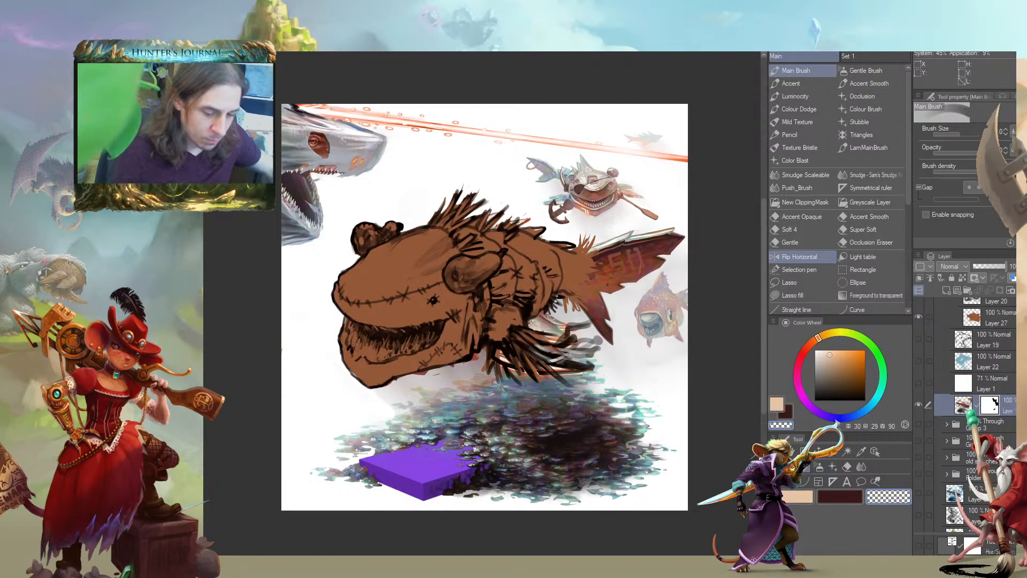
pyautogui.moveTo(229, 330); pyautogui.dragTo(261, 335)
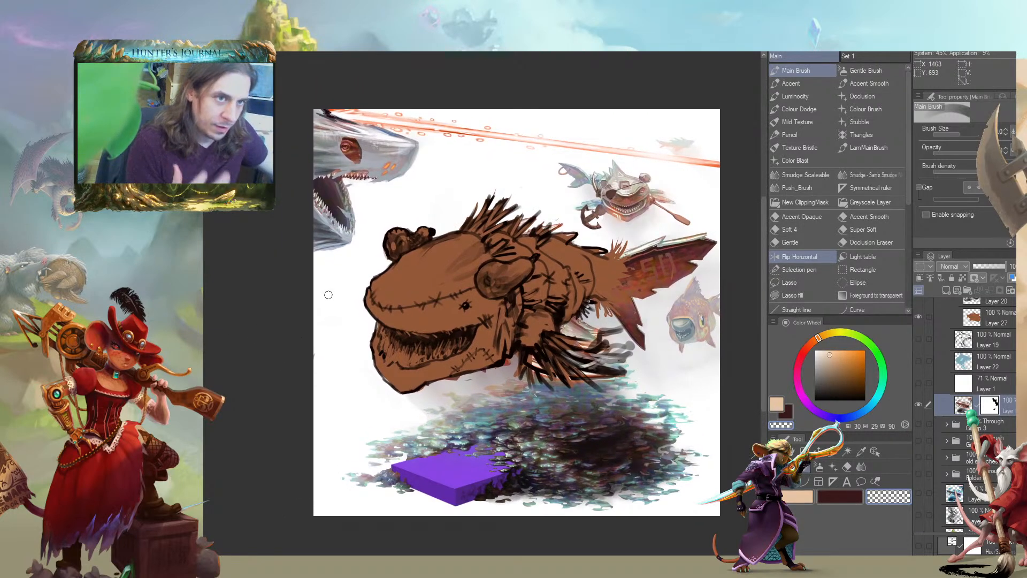
pyautogui.scroll(3, 329, 295)
pyautogui.moveTo(328, 294); pyautogui.dragTo(273, 347)
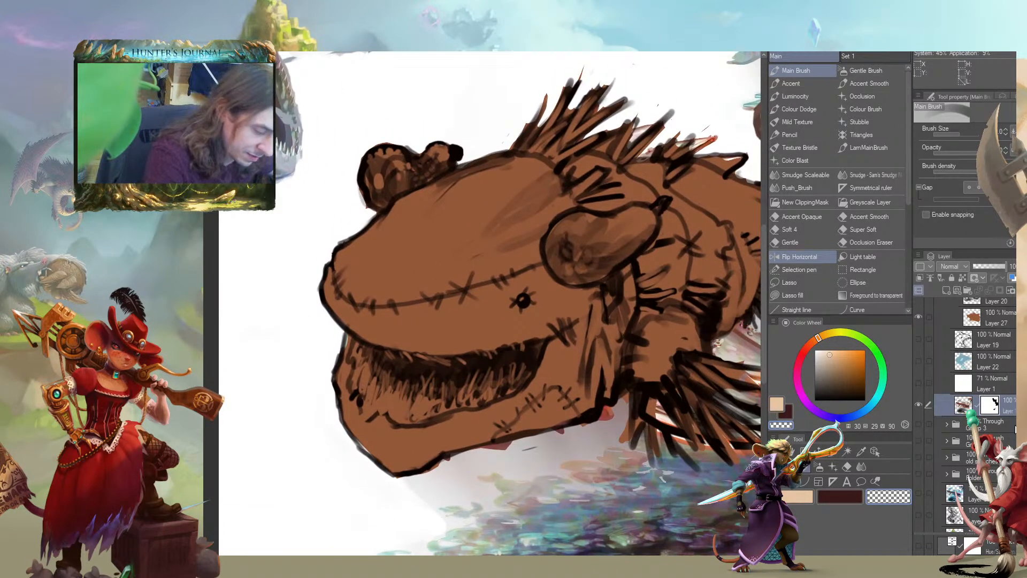
pyautogui.scroll(4, 1012, 428)
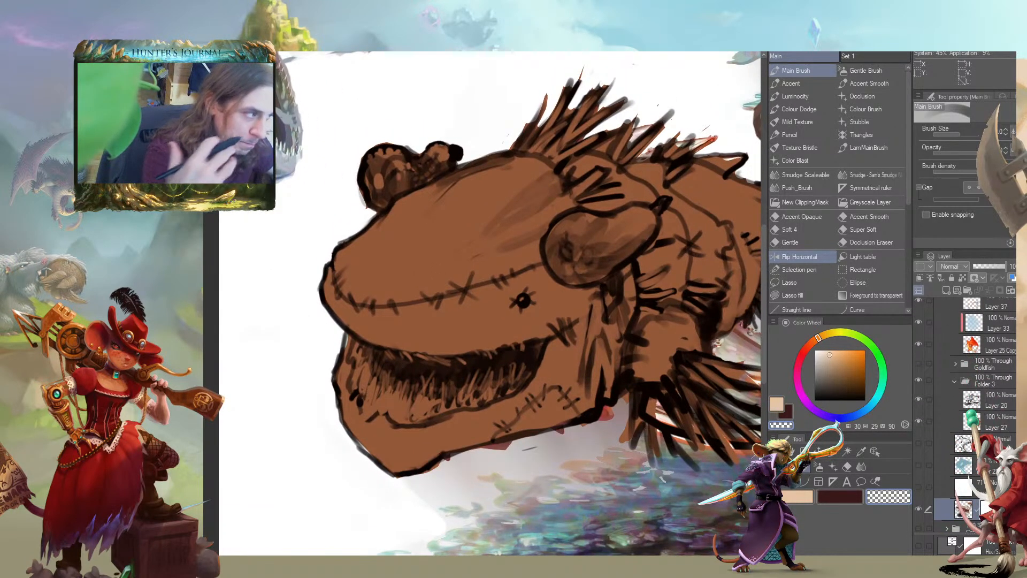
pyautogui.scroll(-3, 316, 332)
pyautogui.scroll(3, 316, 332)
pyautogui.moveTo(317, 332); pyautogui.dragTo(271, 310)
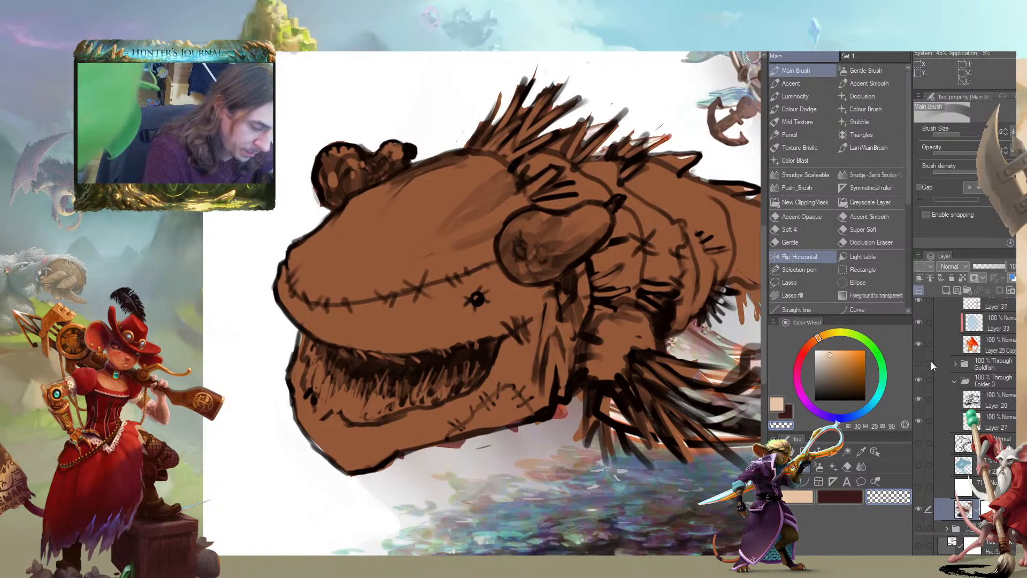
# Lower the opacity of the creature's line-art layer, Layer 20, to 40%
pyautogui.click(943, 421)
pyautogui.click(944, 396)
pyautogui.moveTo(983, 265); pyautogui.dragTo(984, 270)
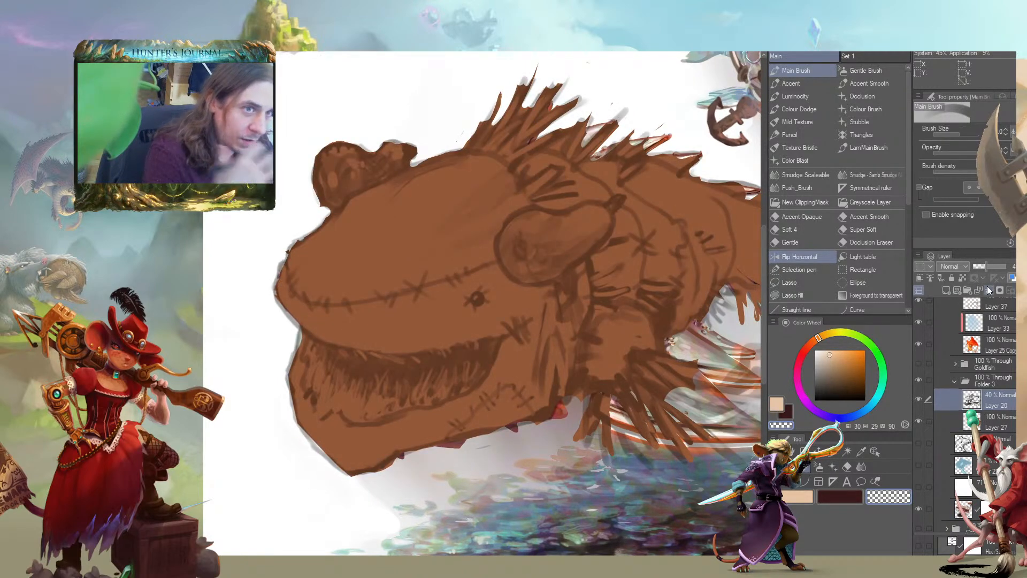
# Add a new layer directly above Layer 27, beneath the creature's line art
pyautogui.moveTo(271, 351); pyautogui.dragTo(328, 370)
pyautogui.click(937, 417)
pyautogui.click(946, 291)
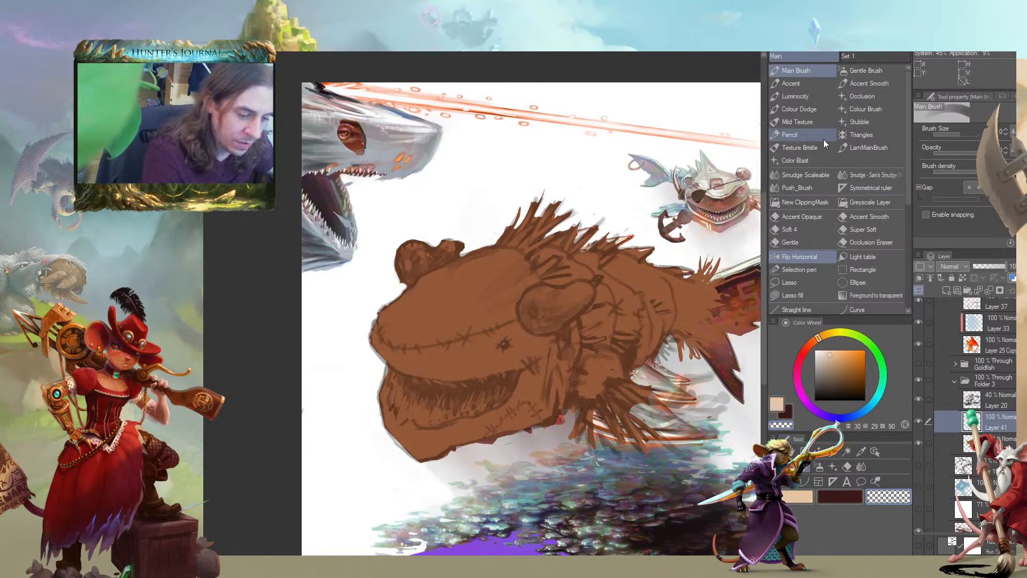
# Pick a light orange paint colour at hue 30, saturation 51 and value 96 for the creature's skin texture
pyautogui.click(859, 135)
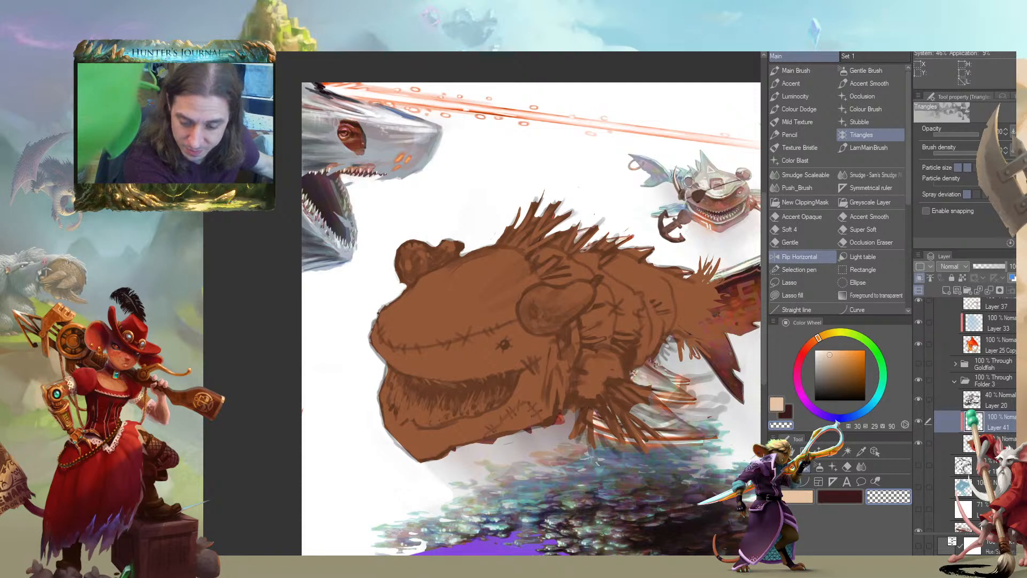
pyautogui.click(801, 147)
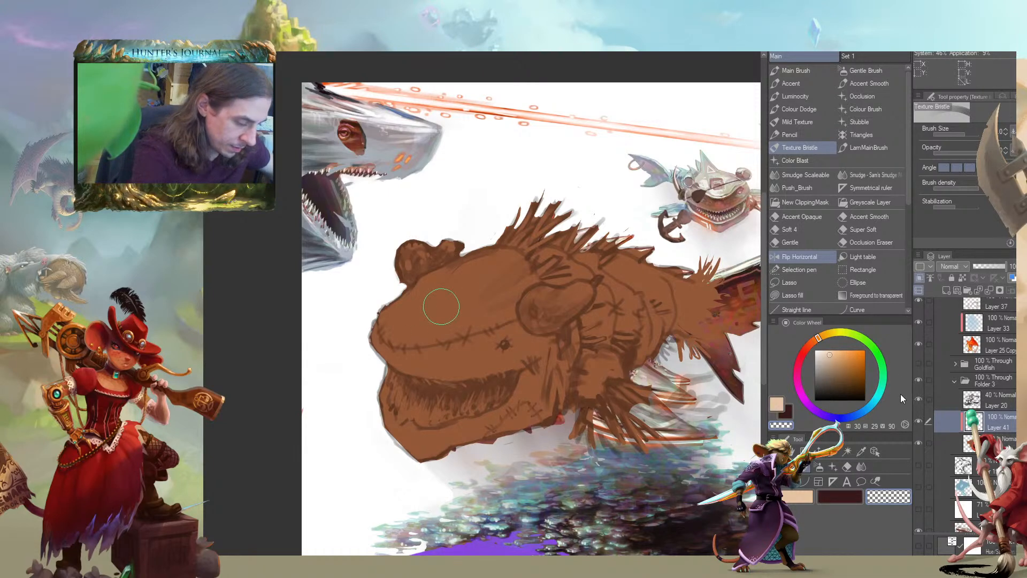
pyautogui.click(841, 352)
# Try light orange strokes across the creature's forehead with the Main Brush and the n_Triangles brush
pyautogui.click(796, 70)
pyautogui.moveTo(491, 269)
pyautogui.mouseDown()
pyautogui.moveTo(448, 275)
pyautogui.moveTo(390, 315)
pyautogui.mouseUp()
pyautogui.hotkey('ctrl', 'z')
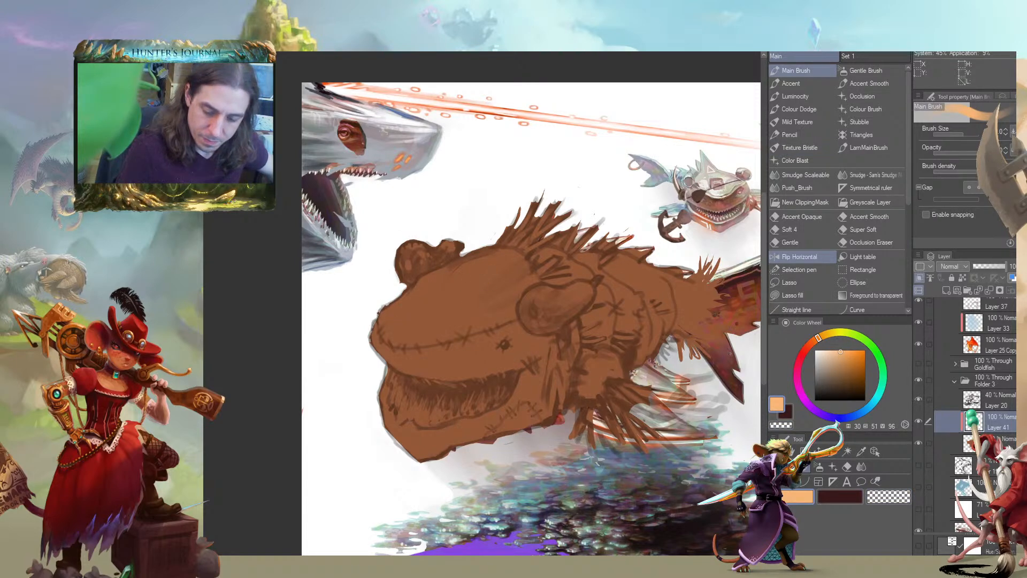
pyautogui.click(861, 134)
pyautogui.moveTo(439, 321); pyautogui.dragTo(454, 293)
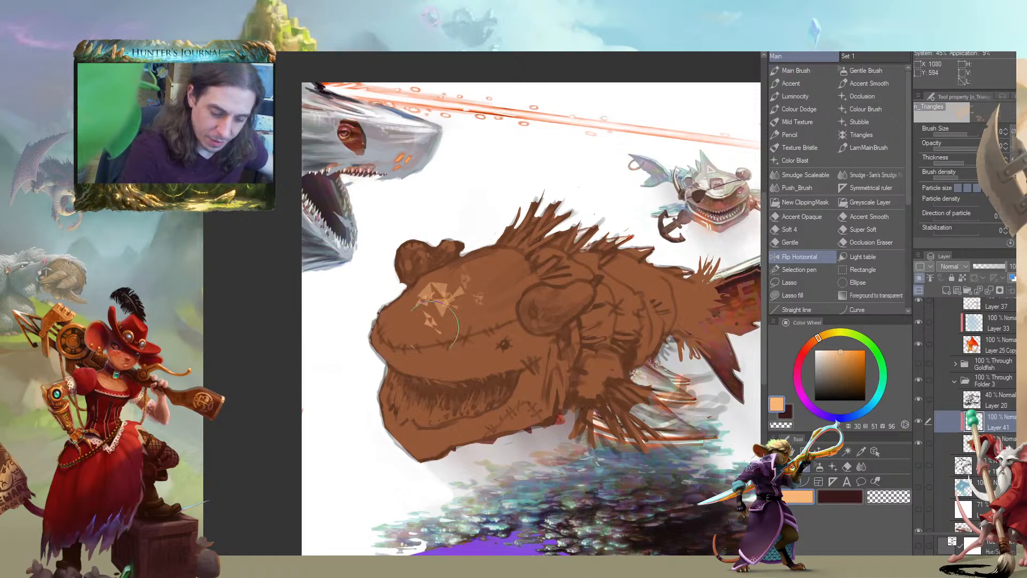
pyautogui.hotkey('ctrl', 'z')
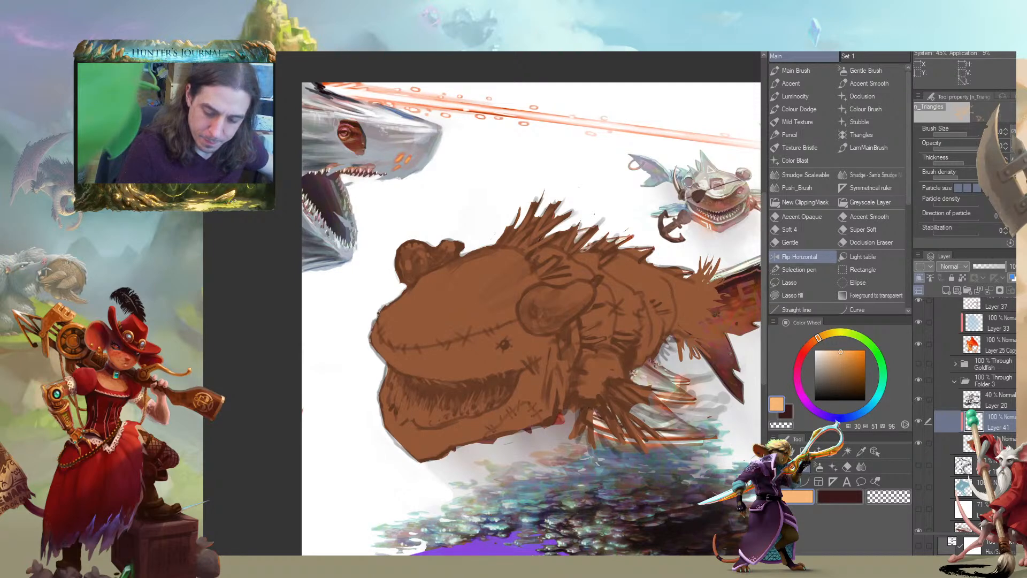
# Try texturing the creature's forehead and snout with the Skin Buildup and z_Granite brushes
pyautogui.click(861, 135)
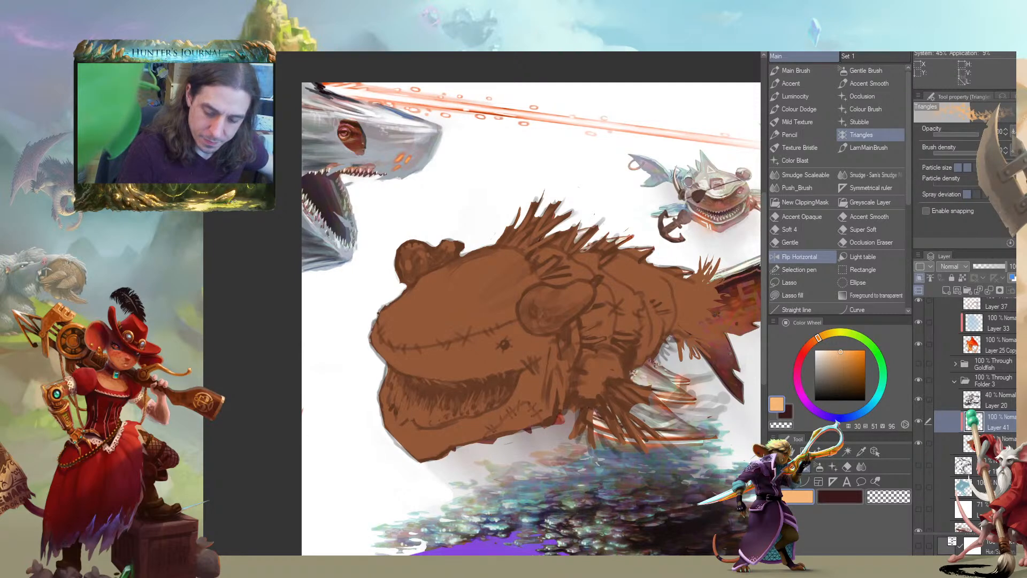
pyautogui.press('.')
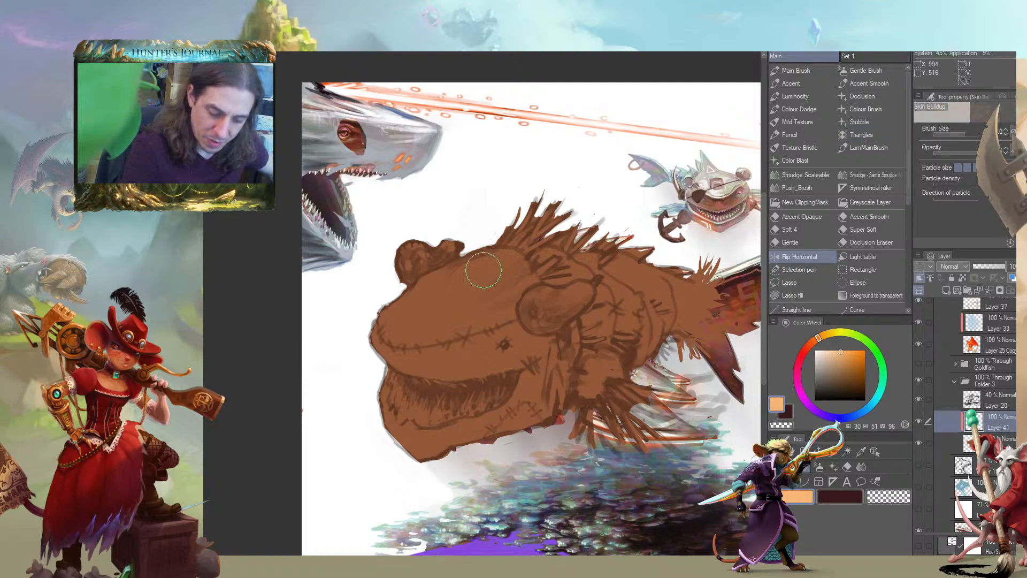
pyautogui.moveTo(482, 263); pyautogui.dragTo(379, 328)
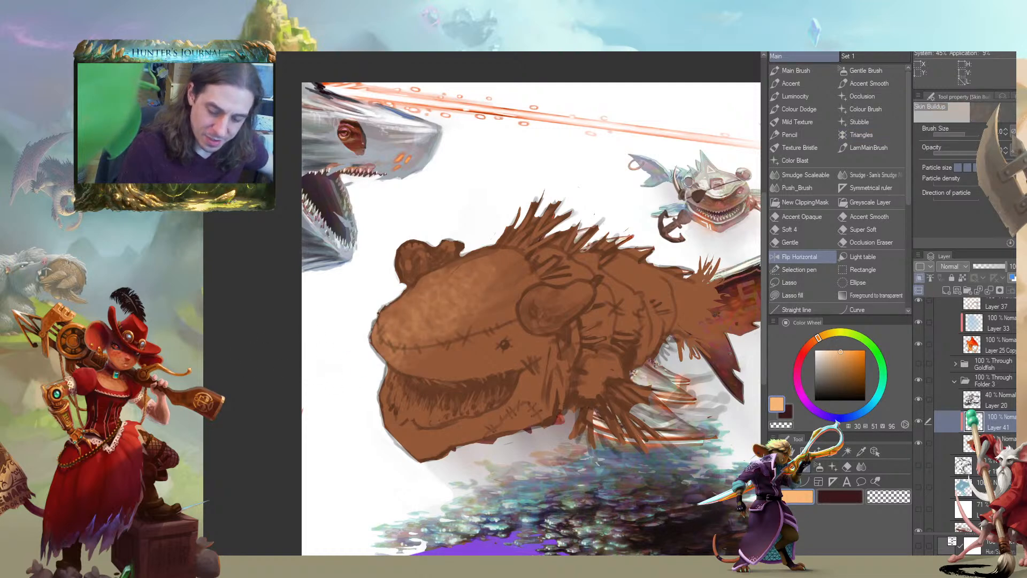
pyautogui.hotkey('ctrl', 'z')
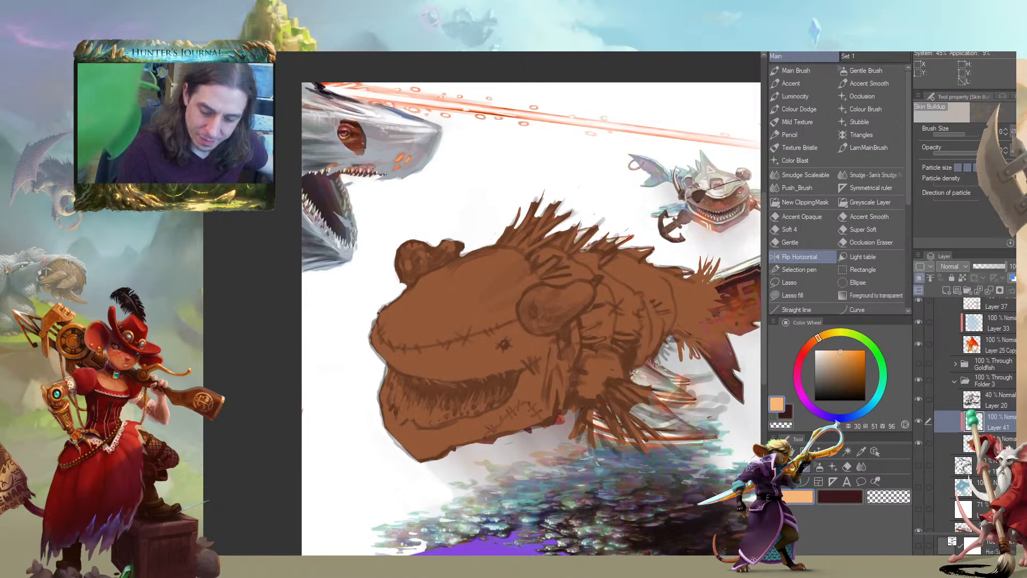
pyautogui.press('.')
pyautogui.moveTo(482, 277); pyautogui.dragTo(343, 379)
pyautogui.hotkey('ctrl', 'z')
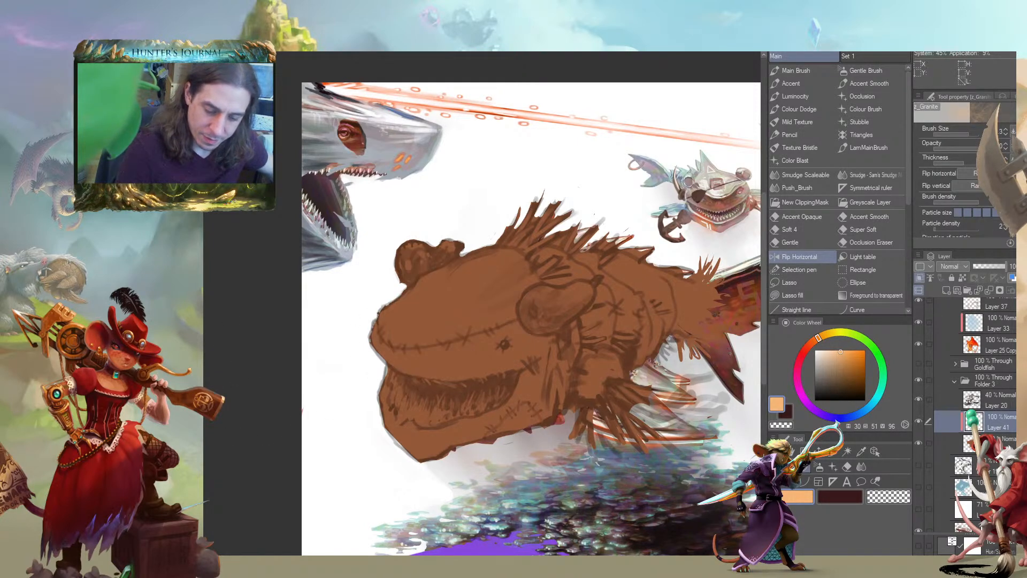
# Try the Triangles brush and two Texture Bristle strokes over the creature's forehead
pyautogui.click(861, 134)
pyautogui.moveTo(469, 280); pyautogui.dragTo(387, 357)
pyautogui.hotkey('ctrl', 'z')
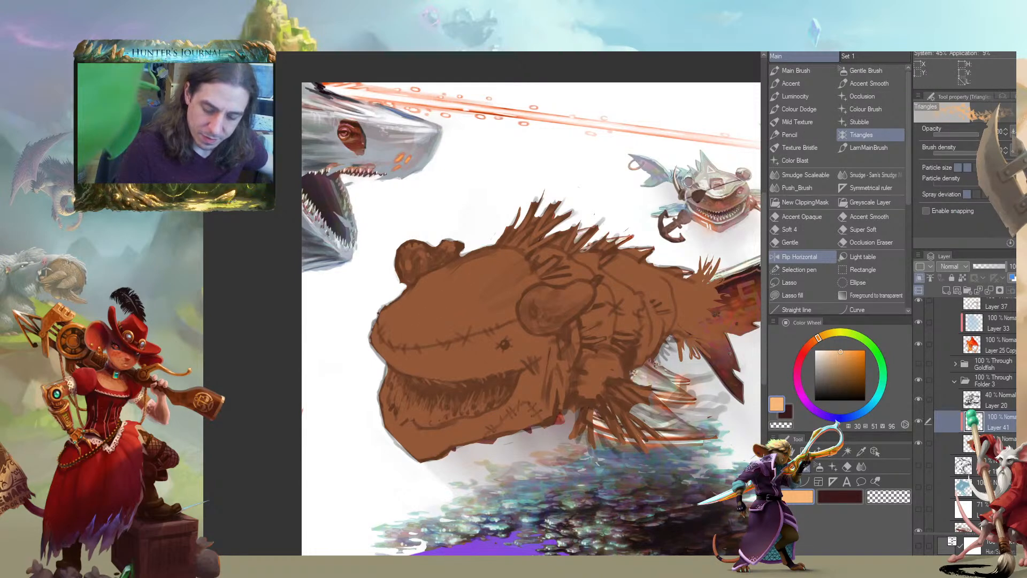
pyautogui.press('.')
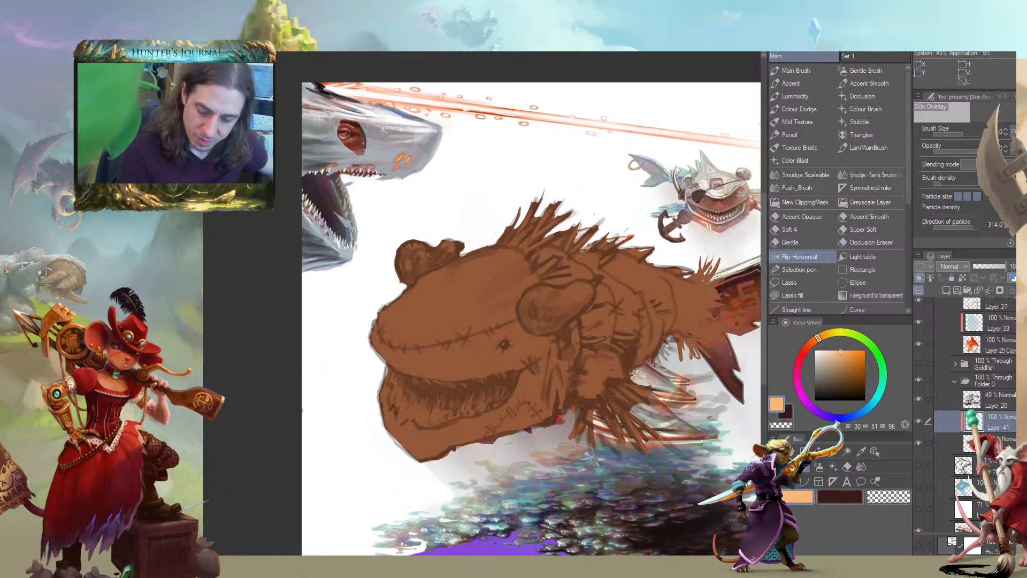
pyautogui.click(799, 148)
pyautogui.moveTo(492, 270)
pyautogui.mouseDown()
pyautogui.moveTo(465, 292)
pyautogui.moveTo(449, 329)
pyautogui.moveTo(485, 357)
pyautogui.mouseUp()
pyautogui.hotkey('ctrl', 'z')
pyautogui.moveTo(484, 267); pyautogui.dragTo(395, 343)
pyautogui.hotkey('ctrl', 'z')
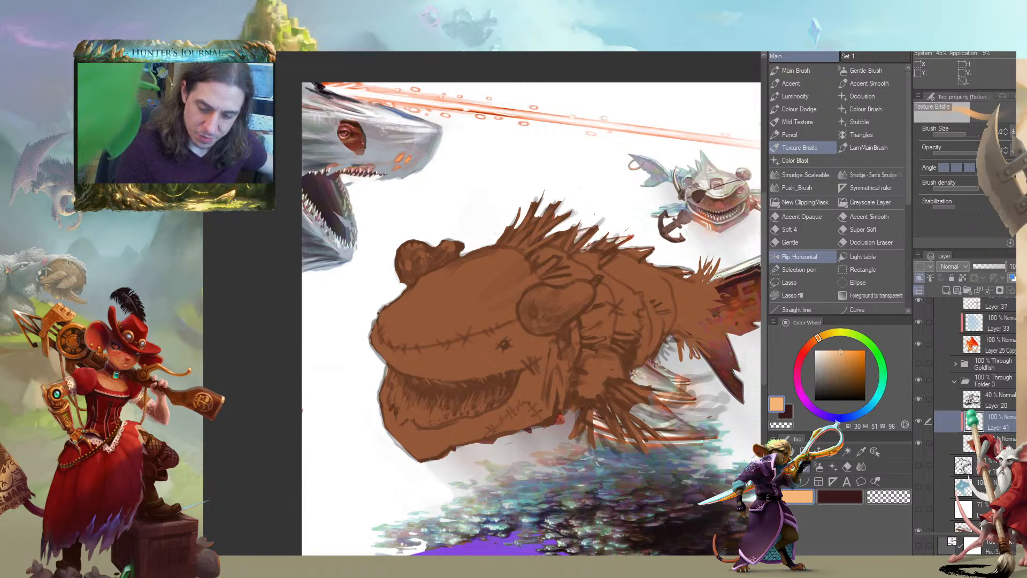
# Look through the watercolour, blender, Color Blast and smudge brushes for one suited to the creature's skin
pyautogui.press('b')
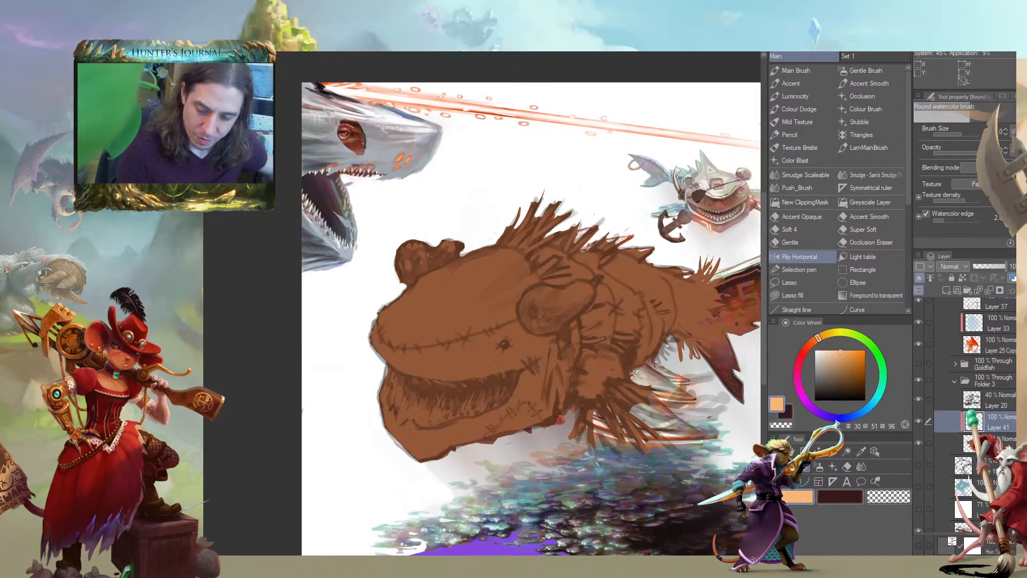
pyautogui.press('j')
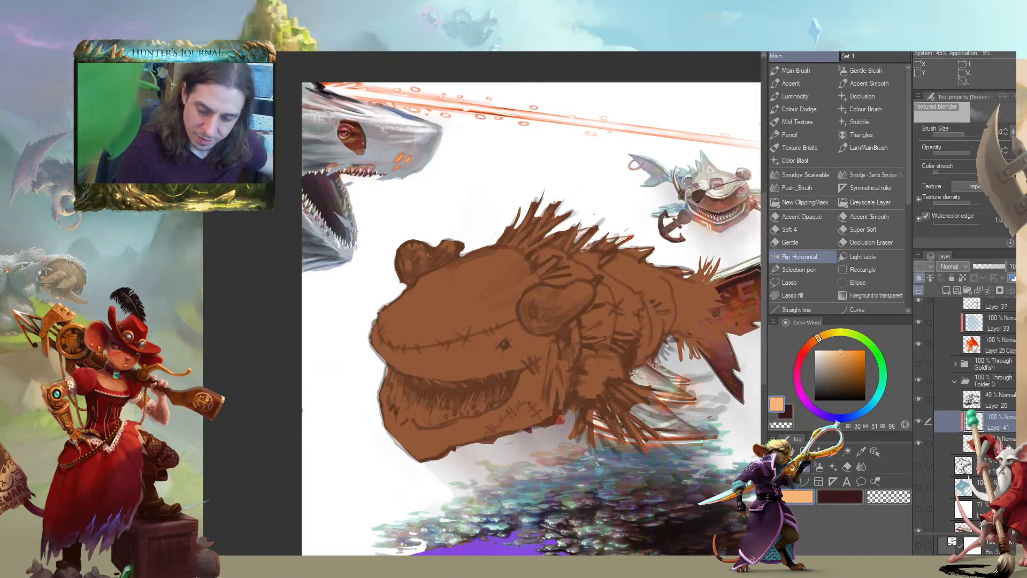
pyautogui.press('b')
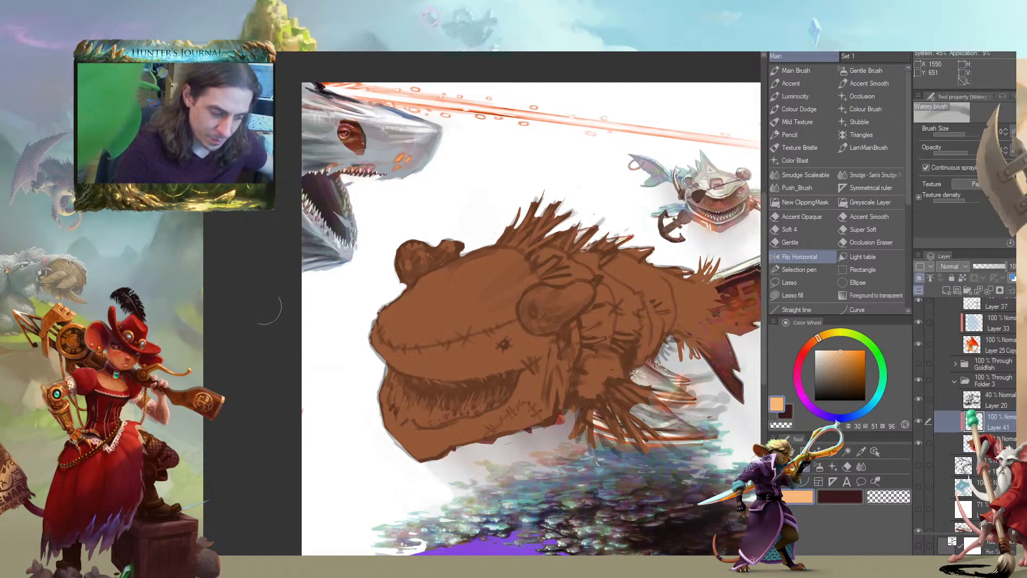
pyautogui.click(796, 160)
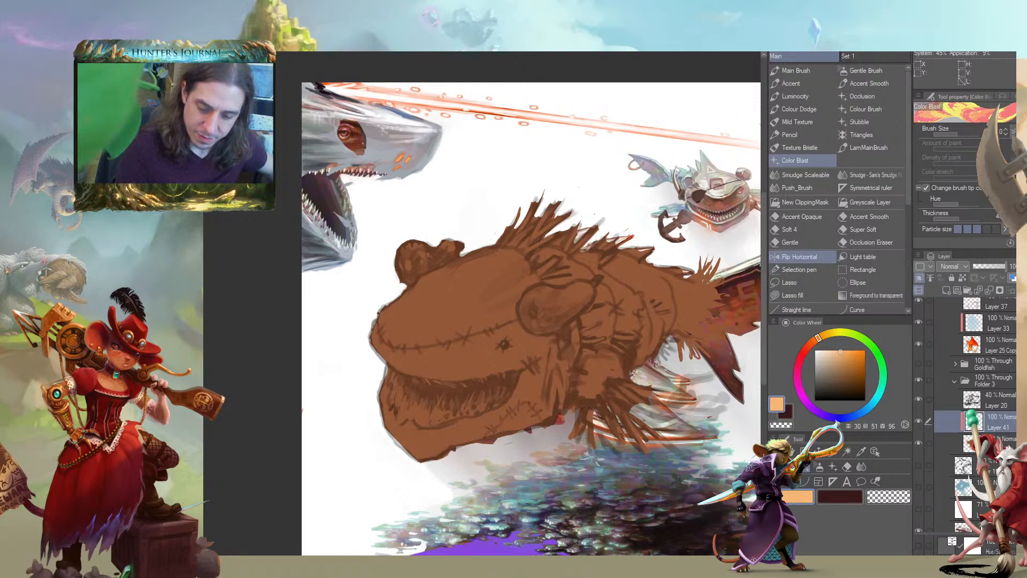
pyautogui.press('b')
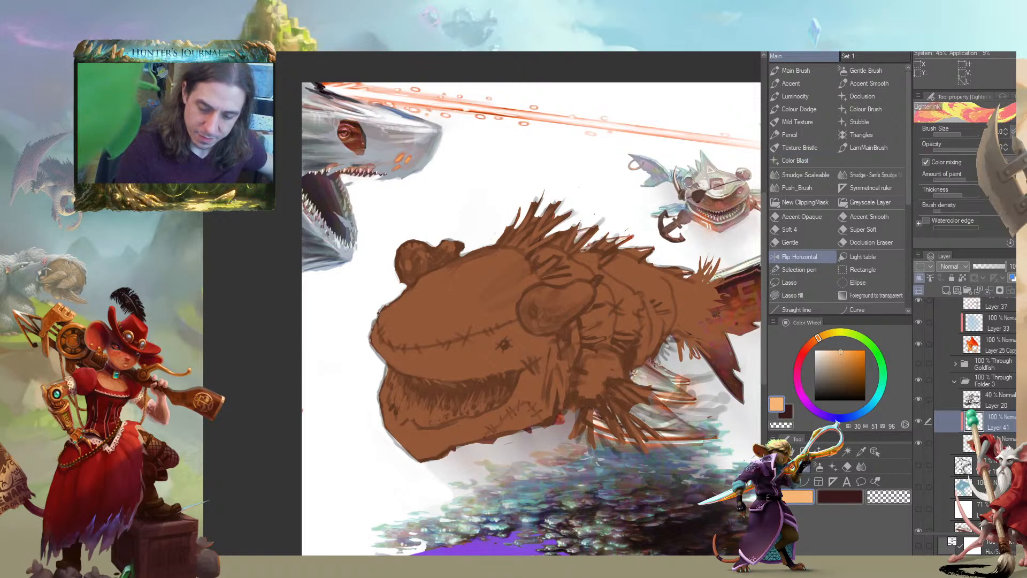
pyautogui.press('b')
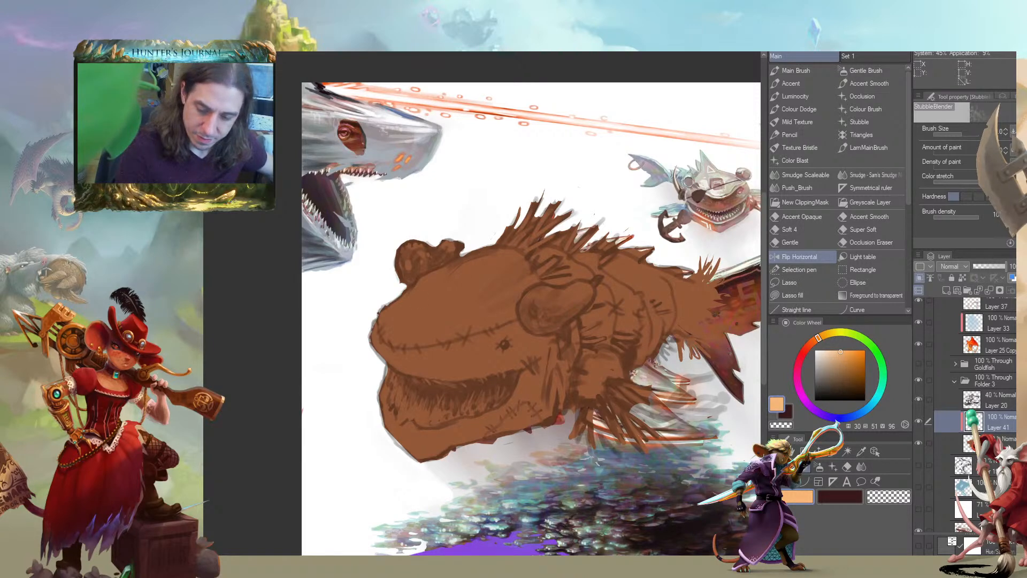
pyautogui.press('b')
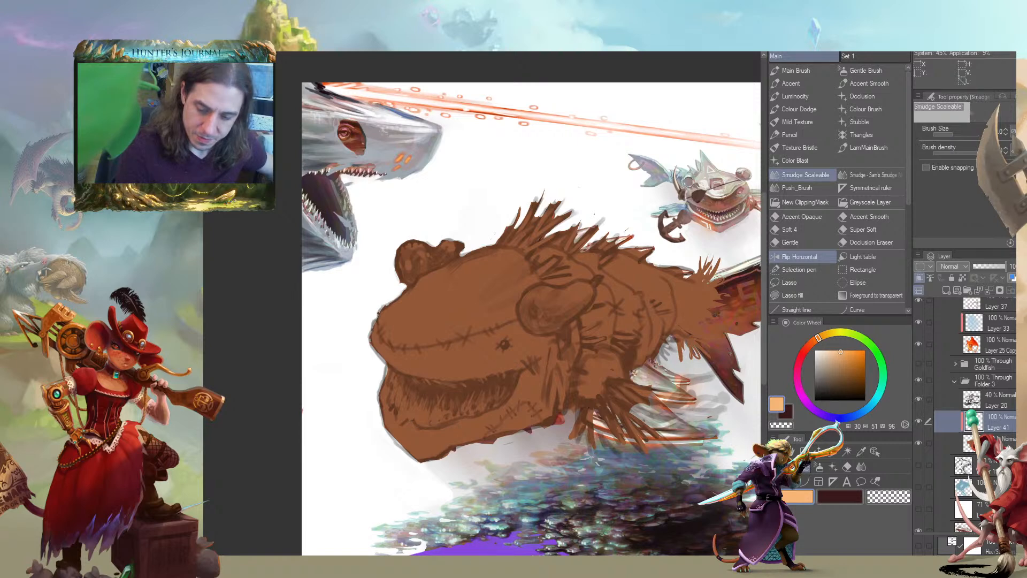
pyautogui.press('b')
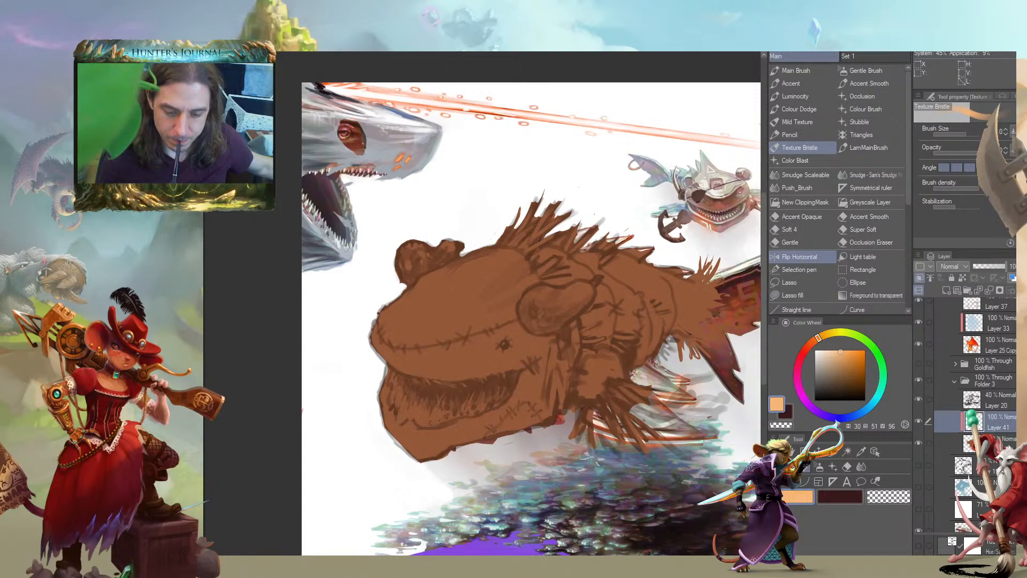
# Try broad light orange Texture Bristle coverage over the creature's forehead, snout and mouth
pyautogui.moveTo(471, 270); pyautogui.dragTo(441, 372)
pyautogui.moveTo(452, 298)
pyautogui.mouseDown()
pyautogui.moveTo(355, 339)
pyautogui.moveTo(503, 321)
pyautogui.moveTo(471, 278)
pyautogui.moveTo(374, 305)
pyautogui.mouseUp()
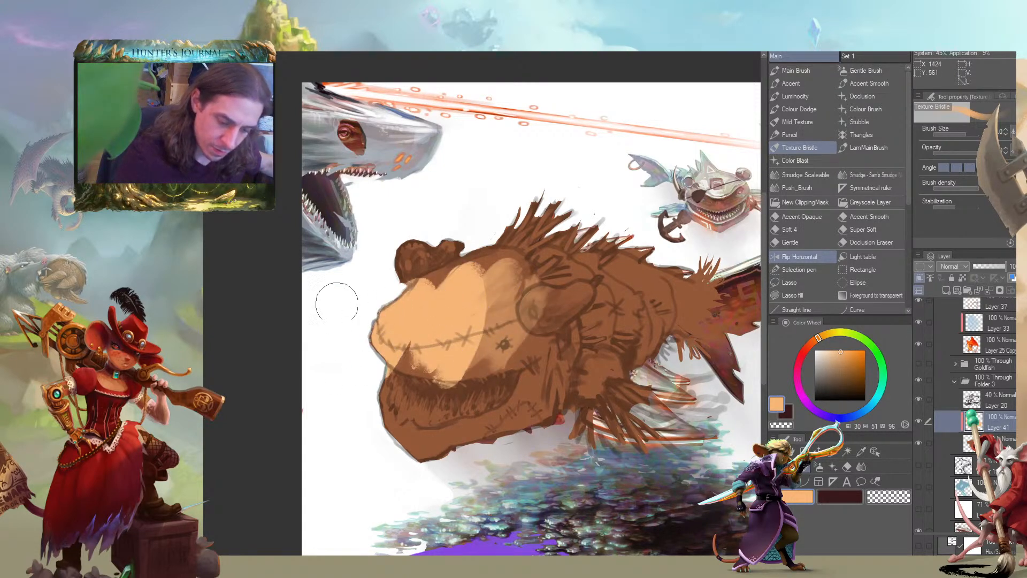
pyautogui.hotkey('ctrl', 'z')
pyautogui.hotkey('ctrl', 'z')
pyautogui.hotkey('ctrl', 'z')
pyautogui.hotkey('ctrl', 'z')
pyautogui.hotkey('ctrl', 'z')
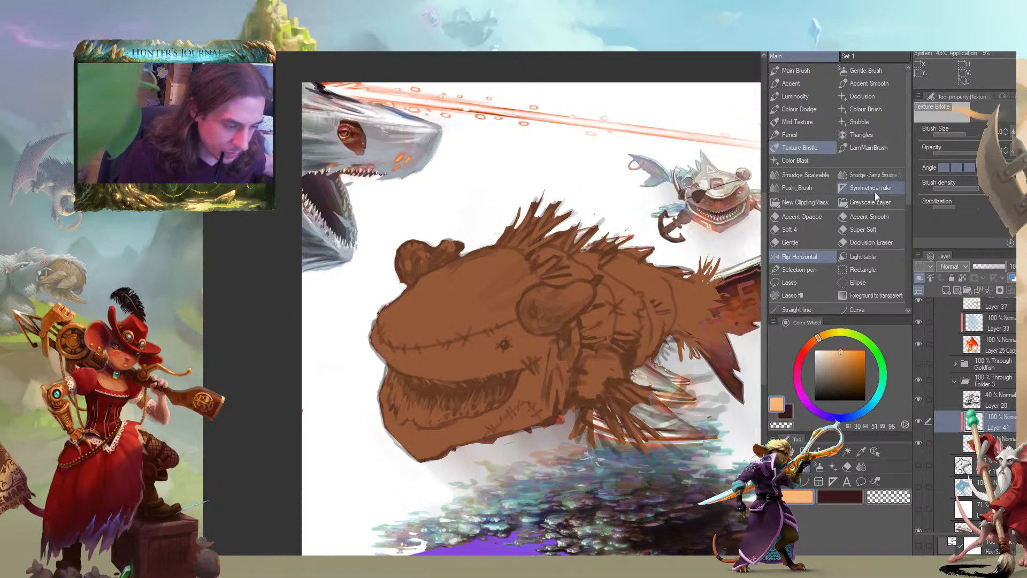
# Stipple light orange texture over the creature's forehead and snout with the Dust cloud brush
pyautogui.scroll(-1, 861, 242)
pyautogui.scroll(-5, 862, 242)
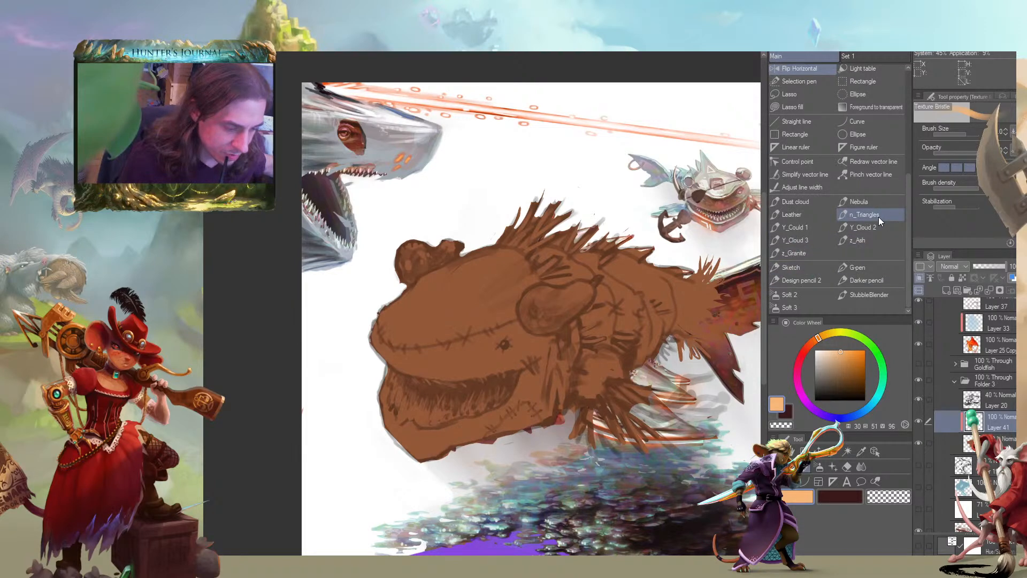
pyautogui.click(794, 201)
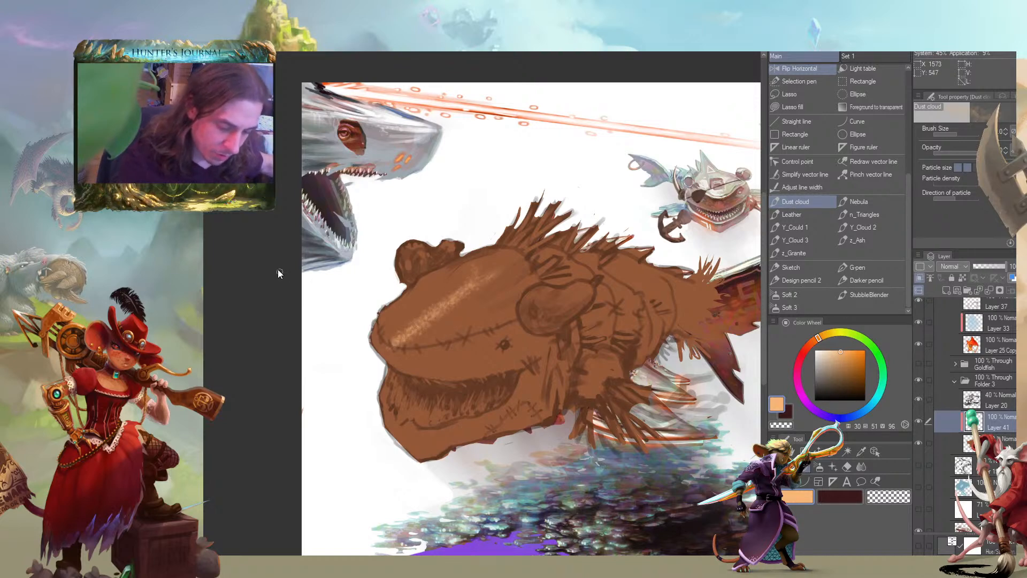
pyautogui.moveTo(463, 303)
pyautogui.mouseDown()
pyautogui.moveTo(503, 267)
pyautogui.moveTo(439, 282)
pyautogui.moveTo(487, 299)
pyautogui.moveTo(385, 337)
pyautogui.moveTo(470, 315)
pyautogui.mouseUp()
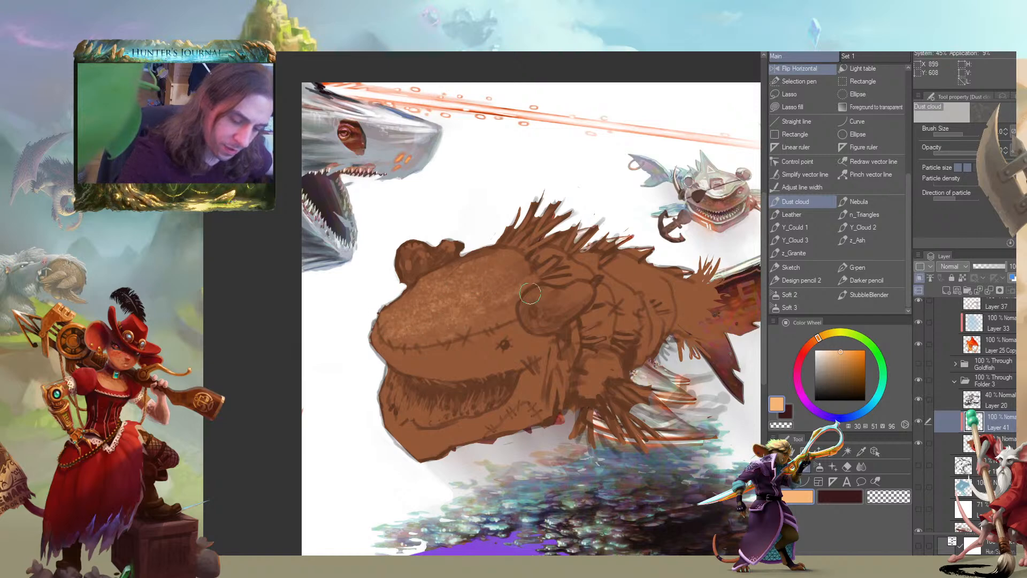
pyautogui.moveTo(314, 322)
pyautogui.mouseDown()
pyautogui.moveTo(350, 258)
pyautogui.moveTo(433, 275)
pyautogui.moveTo(479, 216)
pyautogui.moveTo(518, 192)
pyautogui.moveTo(556, 198)
pyautogui.mouseUp()
# Extend the light orange Dust cloud texture over the creature's face, lower jaw and stitched back
pyautogui.moveTo(547, 277); pyautogui.dragTo(410, 295)
pyautogui.moveTo(414, 380)
pyautogui.mouseDown()
pyautogui.moveTo(493, 359)
pyautogui.moveTo(445, 380)
pyautogui.moveTo(519, 343)
pyautogui.moveTo(425, 378)
pyautogui.moveTo(528, 338)
pyautogui.moveTo(451, 361)
pyautogui.moveTo(514, 349)
pyautogui.moveTo(365, 352)
pyautogui.moveTo(374, 329)
pyautogui.moveTo(357, 321)
pyautogui.moveTo(437, 373)
pyautogui.moveTo(540, 305)
pyautogui.mouseUp()
pyautogui.moveTo(564, 184)
pyautogui.mouseDown()
pyautogui.moveTo(500, 223)
pyautogui.moveTo(501, 264)
pyautogui.moveTo(556, 299)
pyautogui.moveTo(604, 256)
pyautogui.moveTo(659, 279)
pyautogui.mouseUp()
pyautogui.moveTo(407, 204)
pyautogui.mouseDown()
pyautogui.moveTo(367, 208)
pyautogui.moveTo(457, 246)
pyautogui.mouseUp()
pyautogui.moveTo(331, 308); pyautogui.dragTo(314, 301)
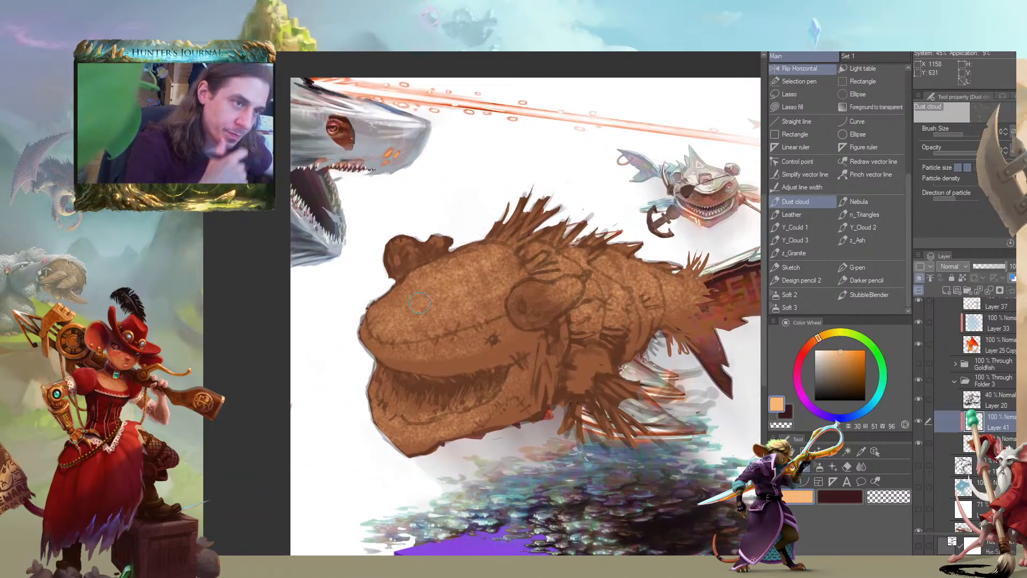
# Stipple a dark reddish brown (hue 3, saturation 50, value 22) over the creature's mouth, cheek and underside as shading
pyautogui.scroll(-2, 323, 364)
pyautogui.scroll(2, 309, 315)
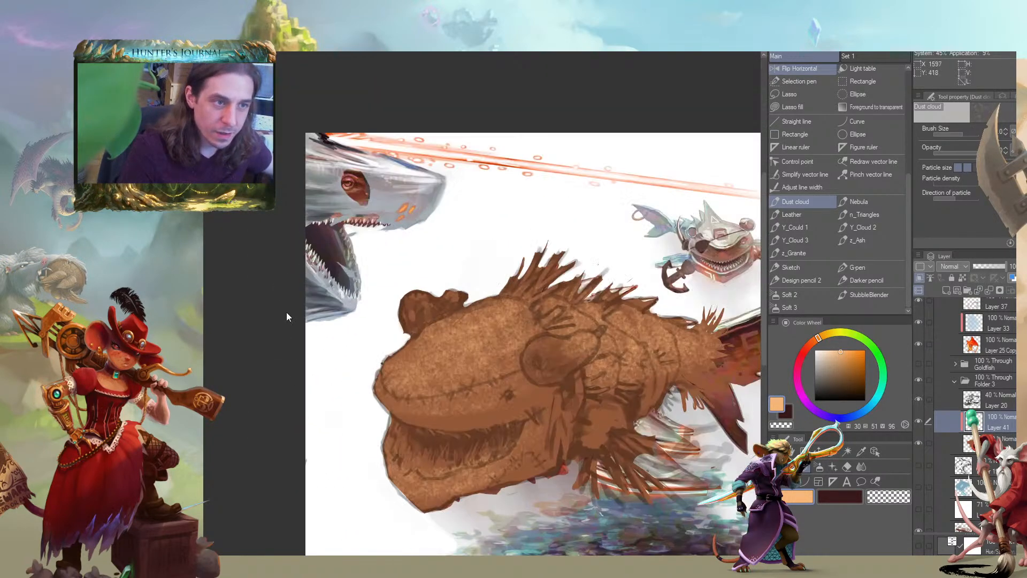
pyautogui.moveTo(544, 407); pyautogui.dragTo(530, 329)
pyautogui.click(853, 385)
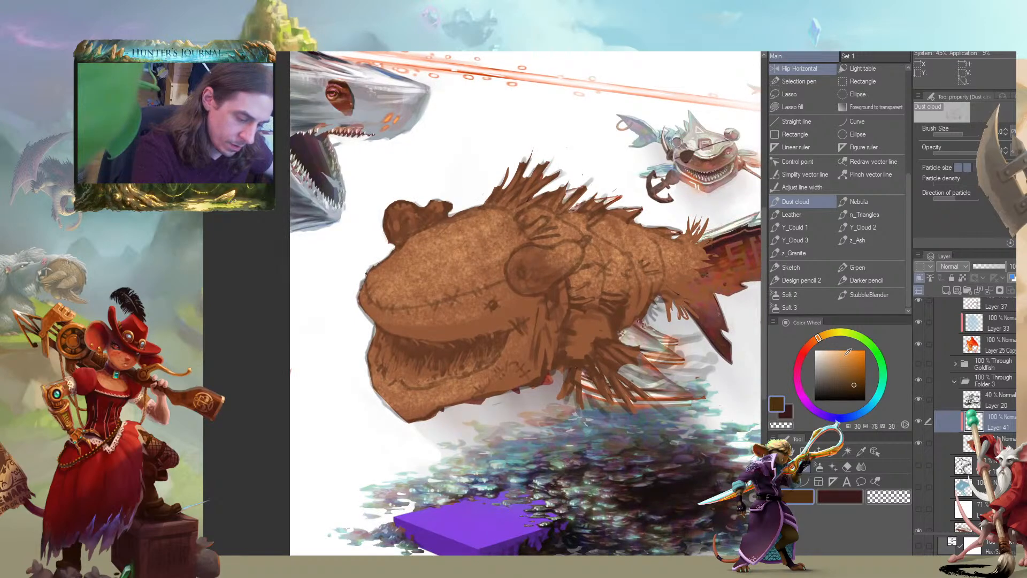
pyautogui.click(804, 348)
pyautogui.click(843, 387)
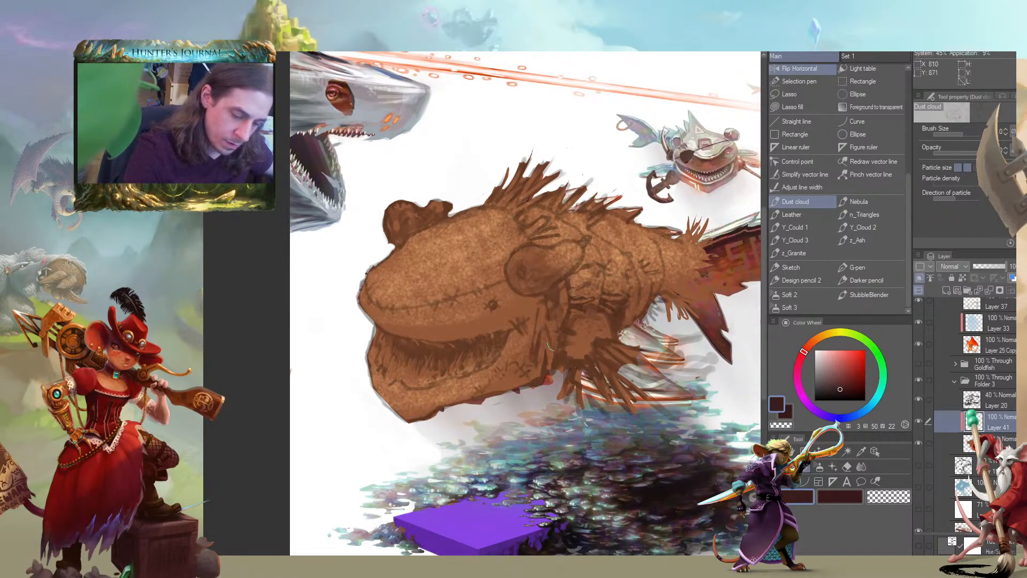
pyautogui.moveTo(471, 323); pyautogui.dragTo(374, 322)
pyautogui.moveTo(497, 306)
pyautogui.mouseDown()
pyautogui.moveTo(527, 392)
pyautogui.moveTo(418, 380)
pyautogui.mouseUp()
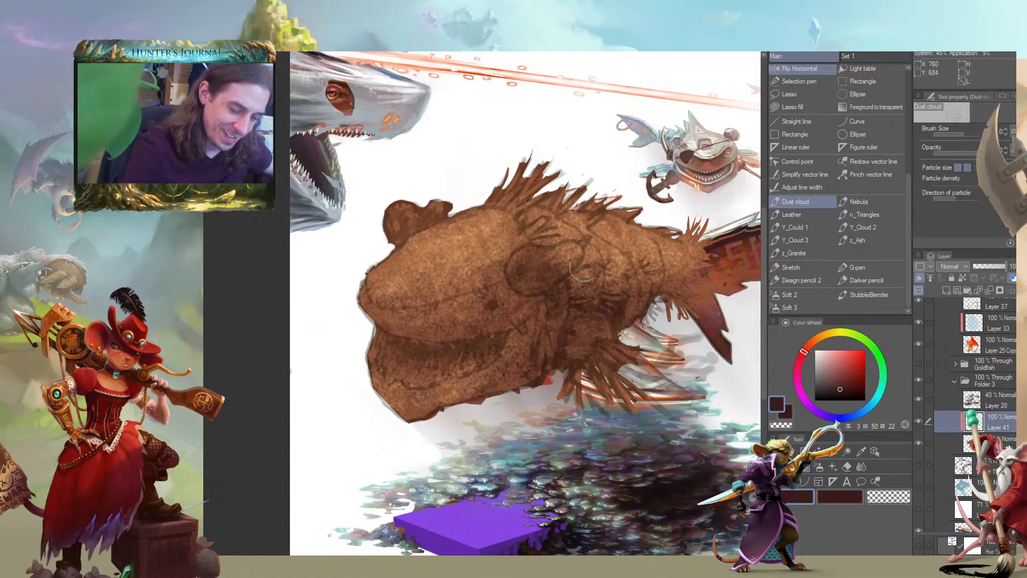
# Stipple a rust red (hue 13, saturation 100, value 62) over the creature's head and body with the Dust cloud brush
pyautogui.moveTo(564, 284); pyautogui.dragTo(468, 286)
pyautogui.click(808, 345)
pyautogui.click(865, 368)
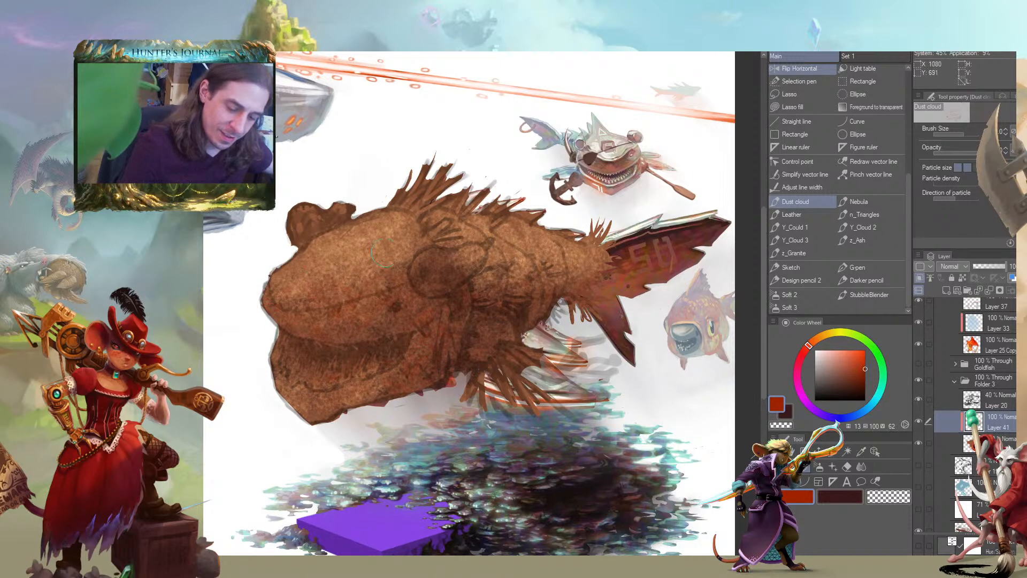
pyautogui.moveTo(219, 340)
pyautogui.mouseDown()
pyautogui.moveTo(224, 363)
pyautogui.moveTo(272, 394)
pyautogui.mouseUp()
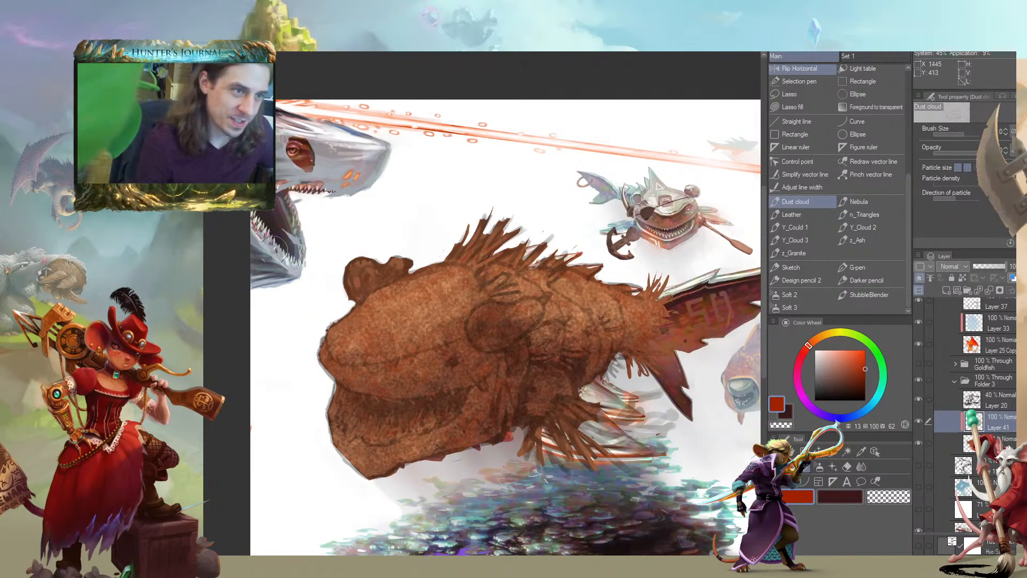
# Erase the brown base colour from the creature's back spines with the Accent brush set to transparent
pyautogui.moveTo(179, 389)
pyautogui.mouseDown()
pyautogui.moveTo(247, 362)
pyautogui.moveTo(235, 348)
pyautogui.moveTo(251, 380)
pyautogui.moveTo(229, 367)
pyautogui.moveTo(240, 378)
pyautogui.mouseUp()
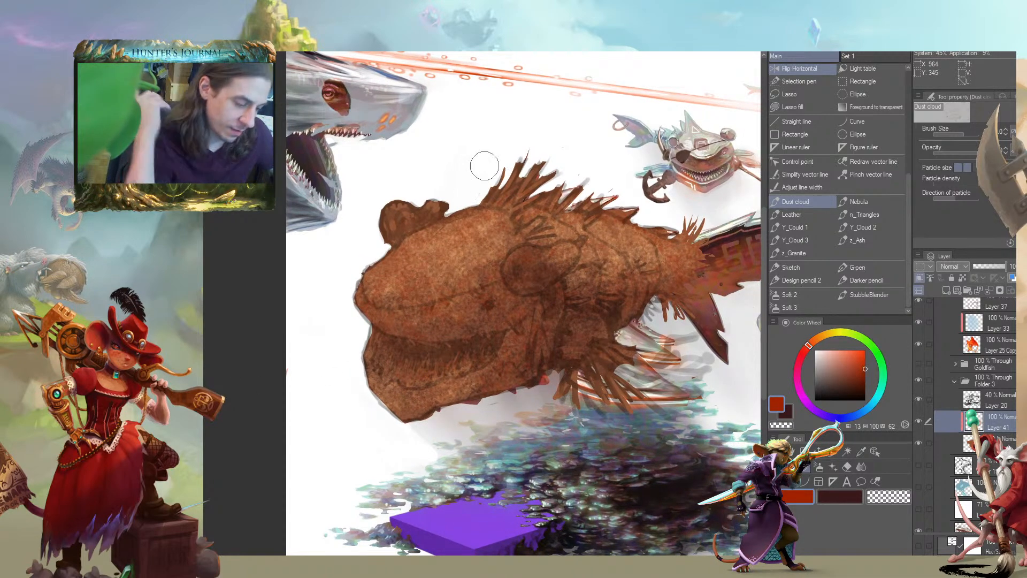
pyautogui.moveTo(319, 238)
pyautogui.mouseDown()
pyautogui.moveTo(281, 253)
pyautogui.moveTo(289, 249)
pyautogui.mouseUp()
pyautogui.click(946, 449)
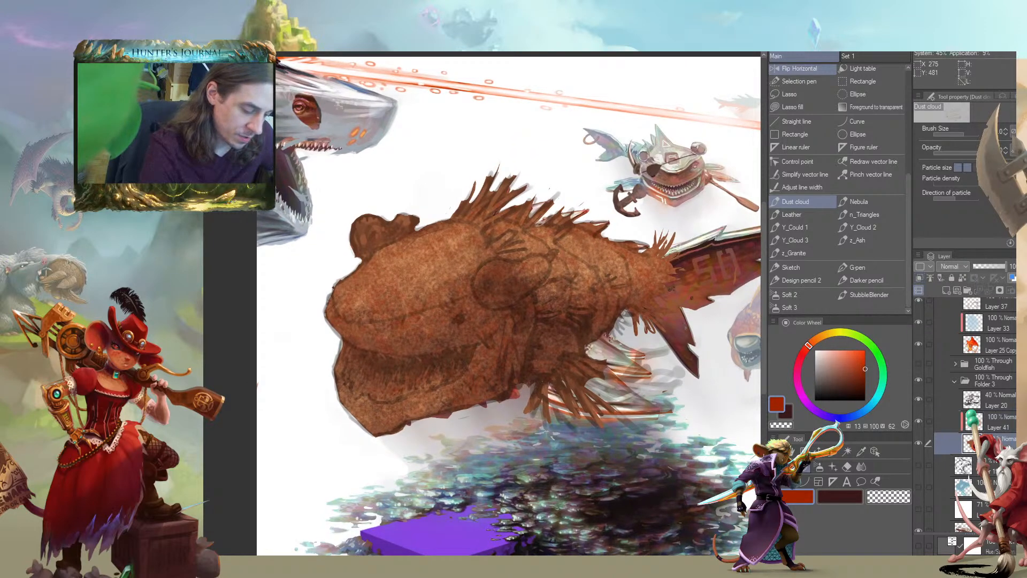
pyautogui.press('c')
pyautogui.press('/')
pyautogui.press('b')
pyautogui.press('c')
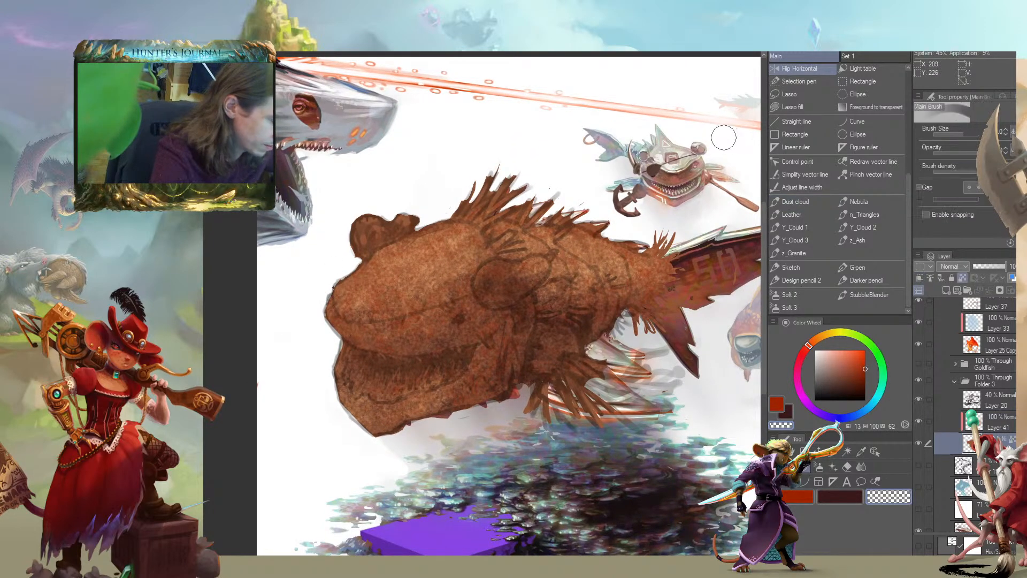
pyautogui.press('c')
pyautogui.moveTo(909, 183); pyautogui.dragTo(901, 78)
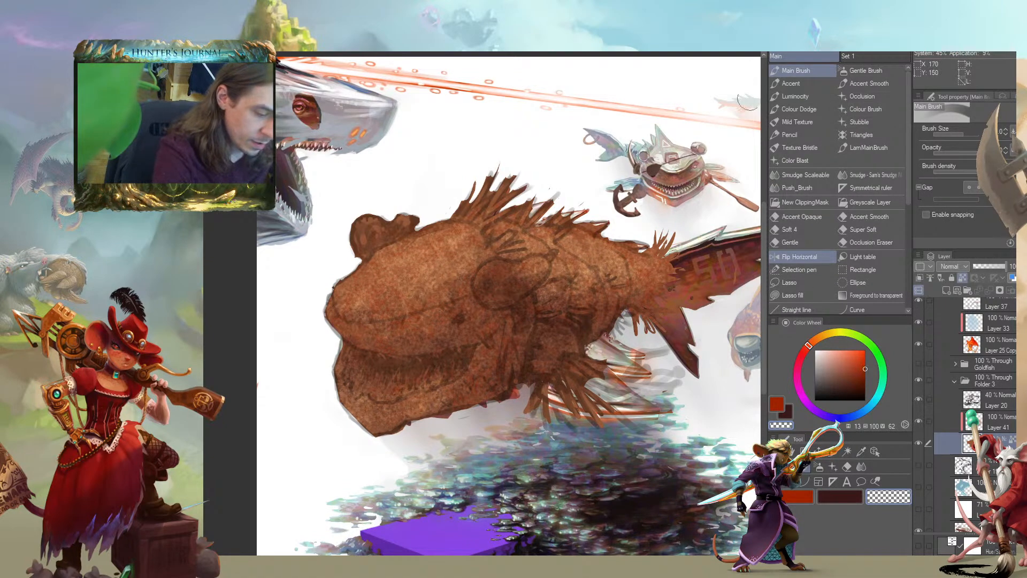
pyautogui.click(784, 84)
pyautogui.moveTo(455, 200); pyautogui.dragTo(487, 263)
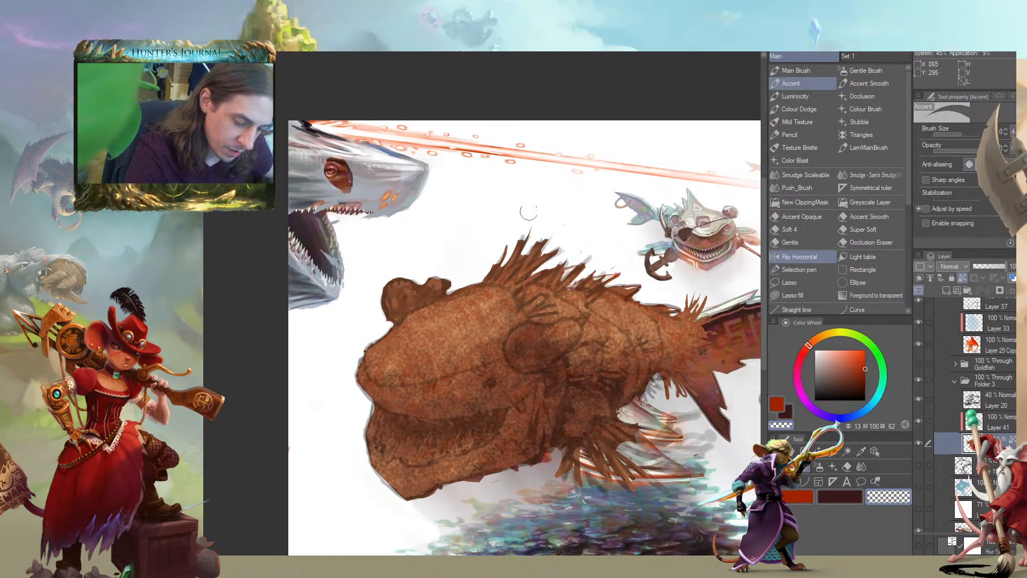
pyautogui.moveTo(553, 222)
pyautogui.mouseDown()
pyautogui.moveTo(480, 274)
pyautogui.moveTo(610, 276)
pyautogui.moveTo(608, 256)
pyautogui.moveTo(506, 259)
pyautogui.mouseUp()
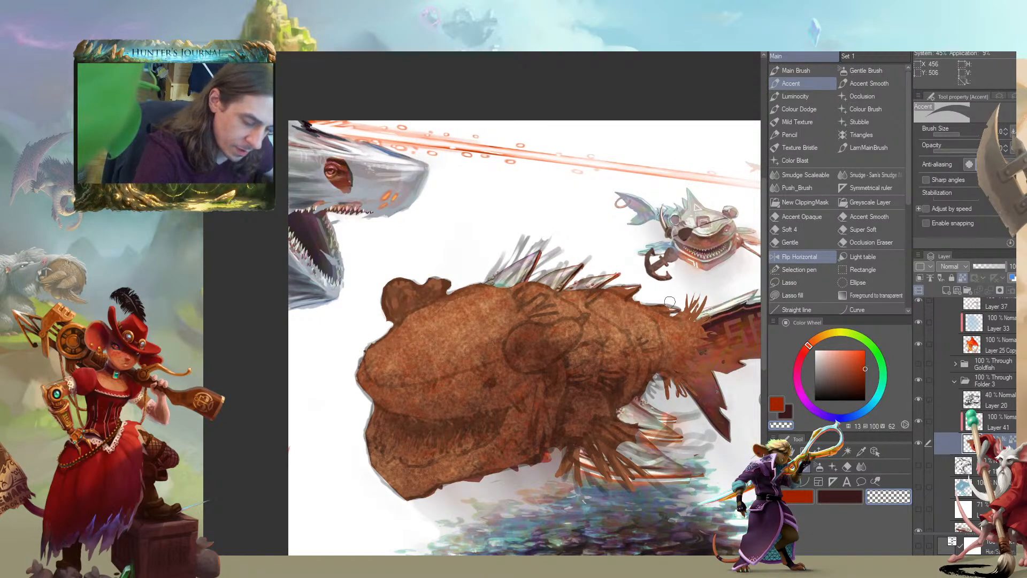
# Erase the remaining brown base colour from the tail and lower side fins with a larger Accent brush
pyautogui.moveTo(673, 310)
pyautogui.mouseDown()
pyautogui.moveTo(696, 306)
pyautogui.moveTo(698, 321)
pyautogui.moveTo(682, 389)
pyautogui.moveTo(666, 372)
pyautogui.moveTo(671, 387)
pyautogui.mouseUp()
pyautogui.moveTo(608, 347); pyautogui.dragTo(471, 287)
pyautogui.press(']')
pyautogui.press(']')
pyautogui.press(']')
pyautogui.moveTo(428, 390)
pyautogui.mouseDown()
pyautogui.moveTo(485, 367)
pyautogui.moveTo(497, 379)
pyautogui.moveTo(497, 419)
pyautogui.moveTo(505, 395)
pyautogui.moveTo(471, 426)
pyautogui.moveTo(478, 386)
pyautogui.moveTo(435, 401)
pyautogui.mouseUp()
pyautogui.moveTo(244, 251); pyautogui.dragTo(243, 253)
pyautogui.moveTo(307, 177)
pyautogui.mouseDown()
pyautogui.moveTo(371, 165)
pyautogui.moveTo(353, 168)
pyautogui.mouseUp()
pyautogui.moveTo(335, 235); pyautogui.dragTo(372, 225)
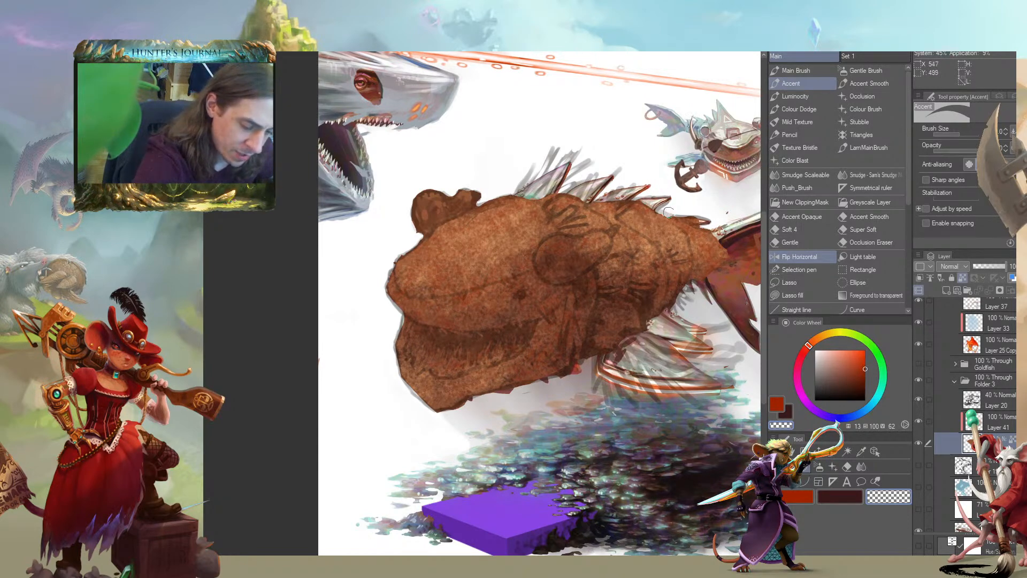
pyautogui.moveTo(316, 273)
pyautogui.mouseDown()
pyautogui.moveTo(327, 330)
pyautogui.moveTo(362, 343)
pyautogui.moveTo(351, 355)
pyautogui.moveTo(298, 343)
pyautogui.mouseUp()
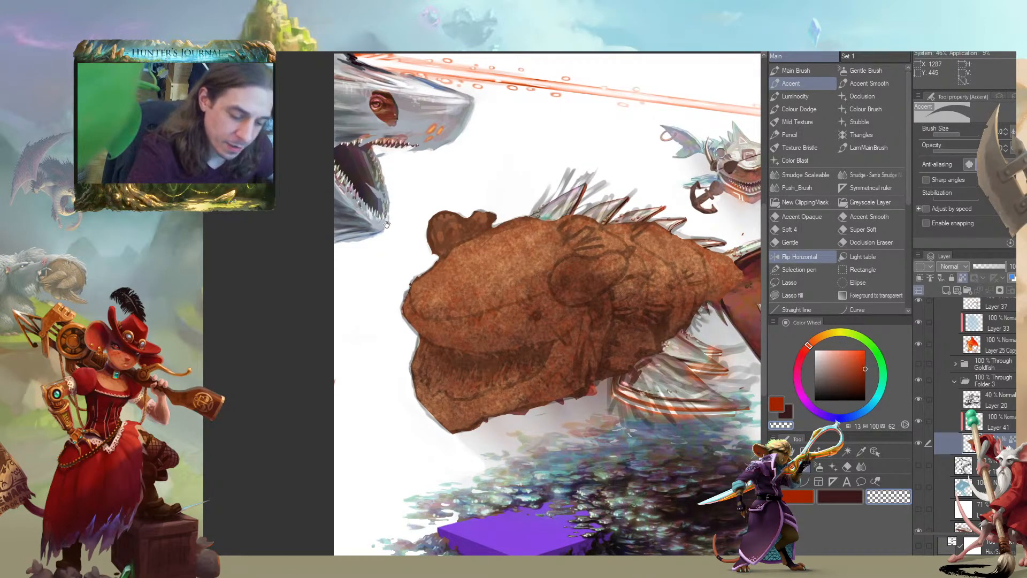
pyautogui.moveTo(387, 223); pyautogui.dragTo(405, 249)
pyautogui.moveTo(502, 233)
pyautogui.mouseDown()
pyautogui.moveTo(491, 250)
pyautogui.moveTo(511, 243)
pyautogui.mouseUp()
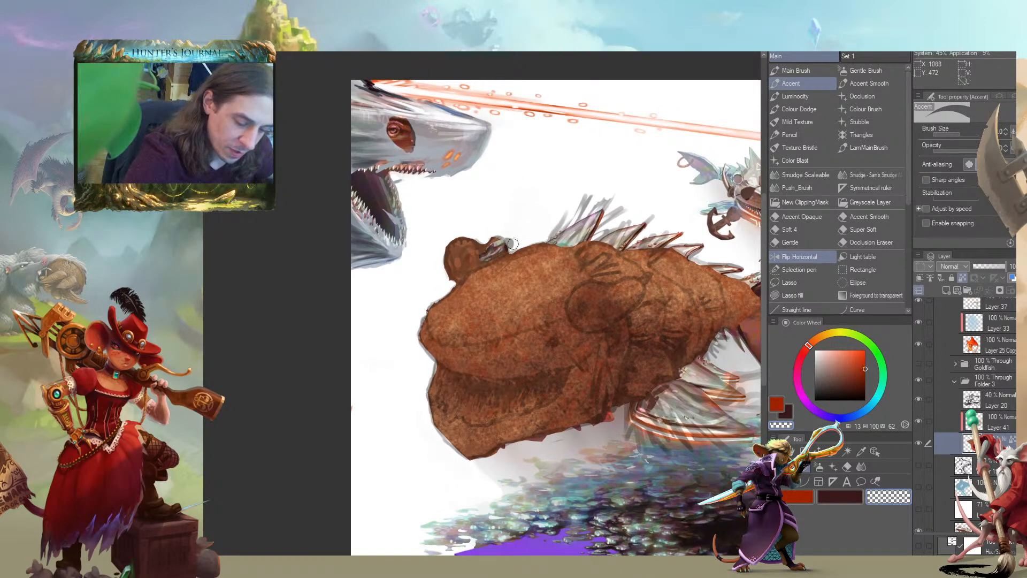
pyautogui.hotkey('ctrl', 'z')
# Lasso the creature's ear, cut and paste it onto its own layer above the texture layer, and clear the selection
pyautogui.press('l')
pyautogui.moveTo(524, 213)
pyautogui.mouseDown()
pyautogui.moveTo(451, 209)
pyautogui.moveTo(430, 272)
pyautogui.moveTo(457, 283)
pyautogui.moveTo(513, 247)
pyautogui.mouseUp()
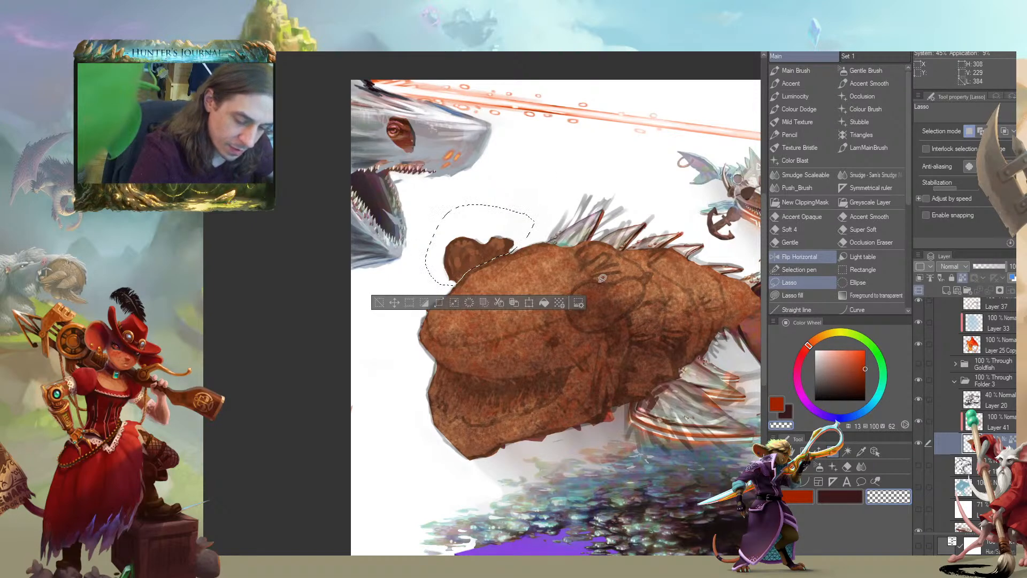
pyautogui.moveTo(257, 308); pyautogui.dragTo(250, 275)
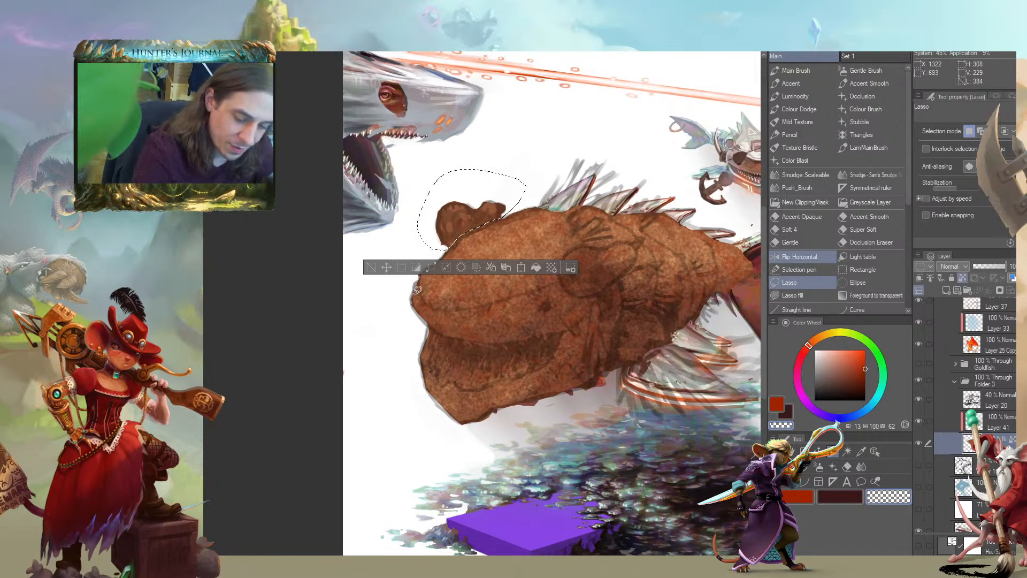
pyautogui.click(502, 266)
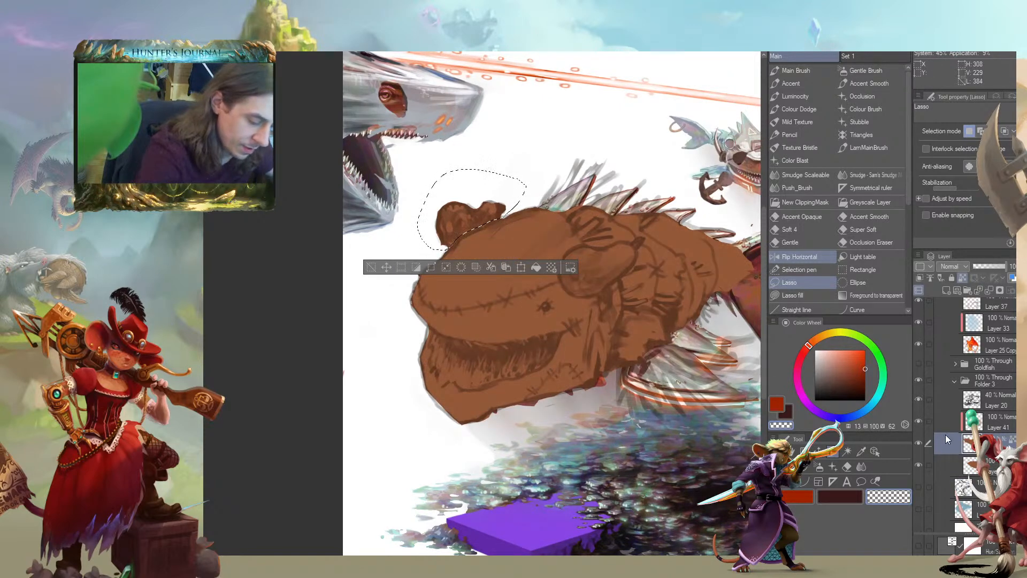
pyautogui.moveTo(516, 319); pyautogui.dragTo(521, 348)
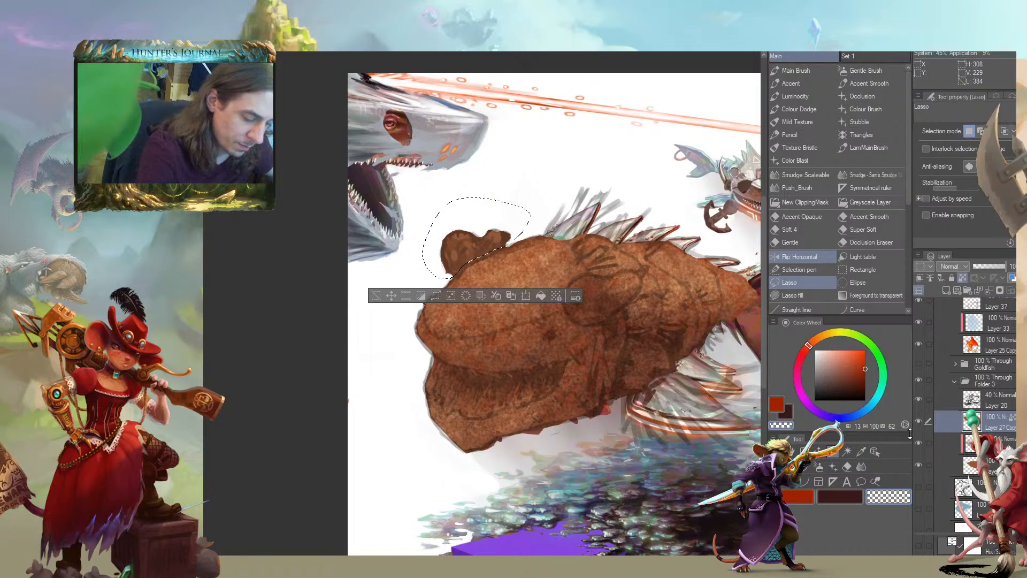
pyautogui.click(945, 444)
pyautogui.click(374, 296)
# Set up the Accent brush on Layer 27 Copy with a straw yellow (hue 42, saturation 58, value 74)
pyautogui.moveTo(248, 321); pyautogui.dragTo(169, 283)
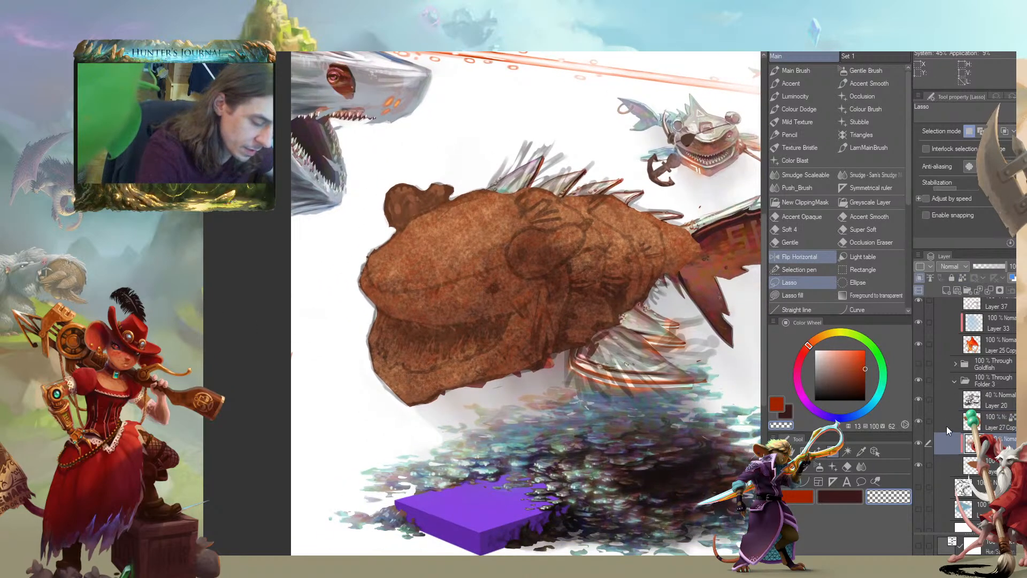
pyautogui.click(946, 426)
pyautogui.moveTo(484, 288); pyautogui.dragTo(527, 369)
pyautogui.press('/')
pyautogui.press('c')
pyautogui.moveTo(351, 309); pyautogui.dragTo(368, 330)
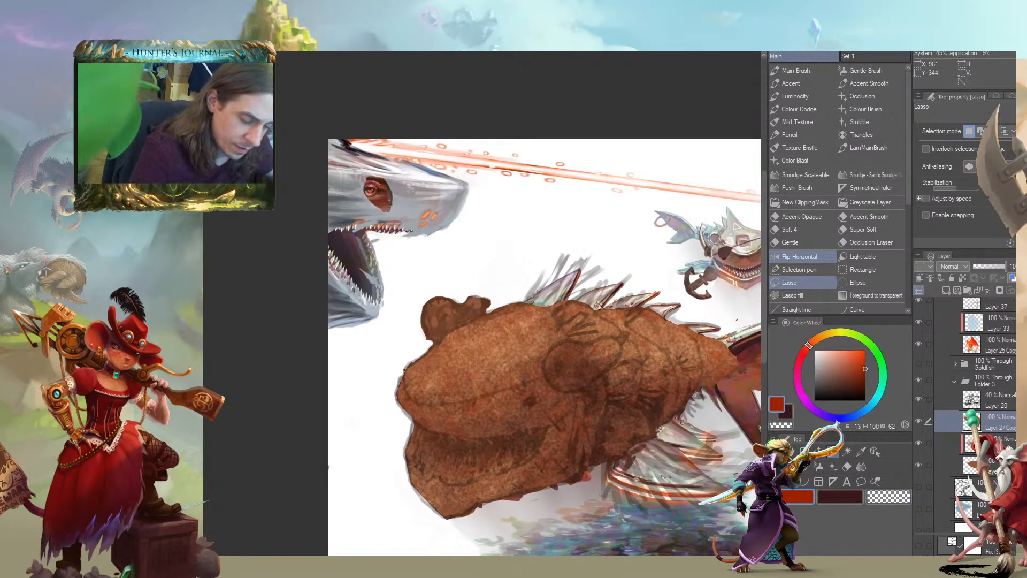
pyautogui.click(823, 335)
pyautogui.click(862, 353)
pyautogui.click(827, 332)
pyautogui.moveTo(851, 355); pyautogui.dragTo(843, 368)
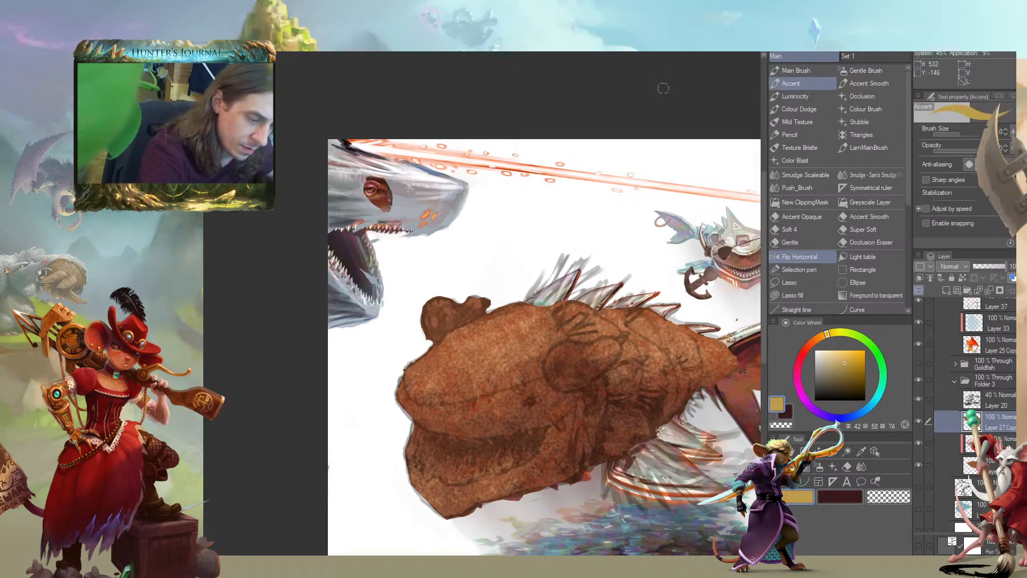
pyautogui.click(790, 84)
# Show the translucent white Layer 1 to fade the painted shark behind the costume
pyautogui.scroll(5, 463, 279)
pyautogui.moveTo(464, 279); pyautogui.dragTo(357, 153)
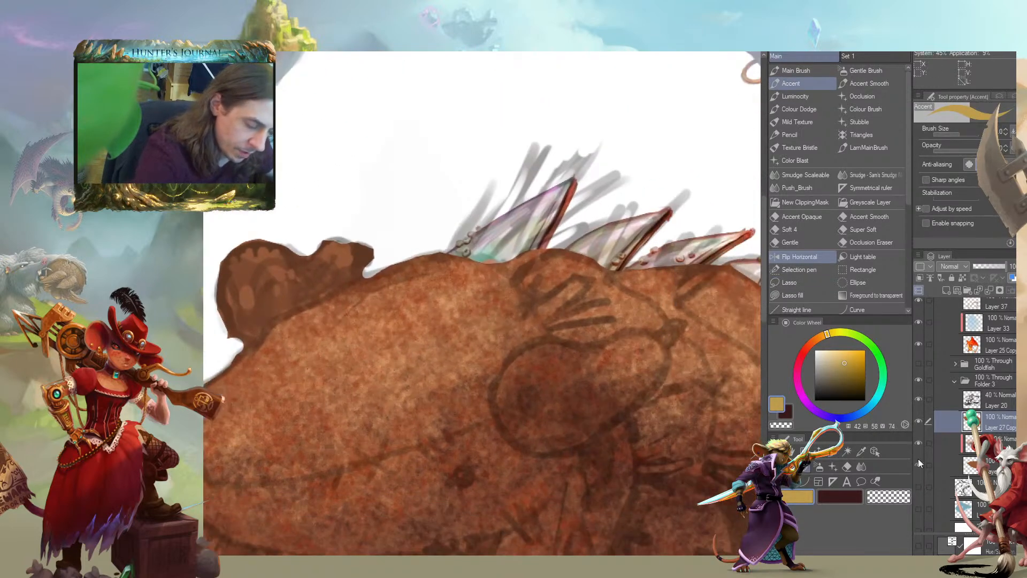
pyautogui.scroll(-5, 922, 438)
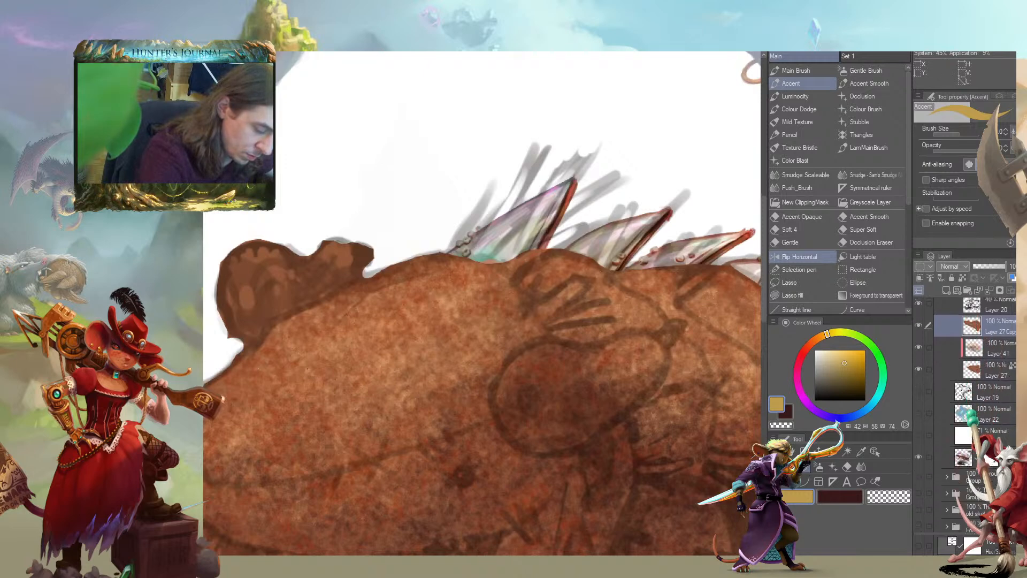
pyautogui.click(918, 426)
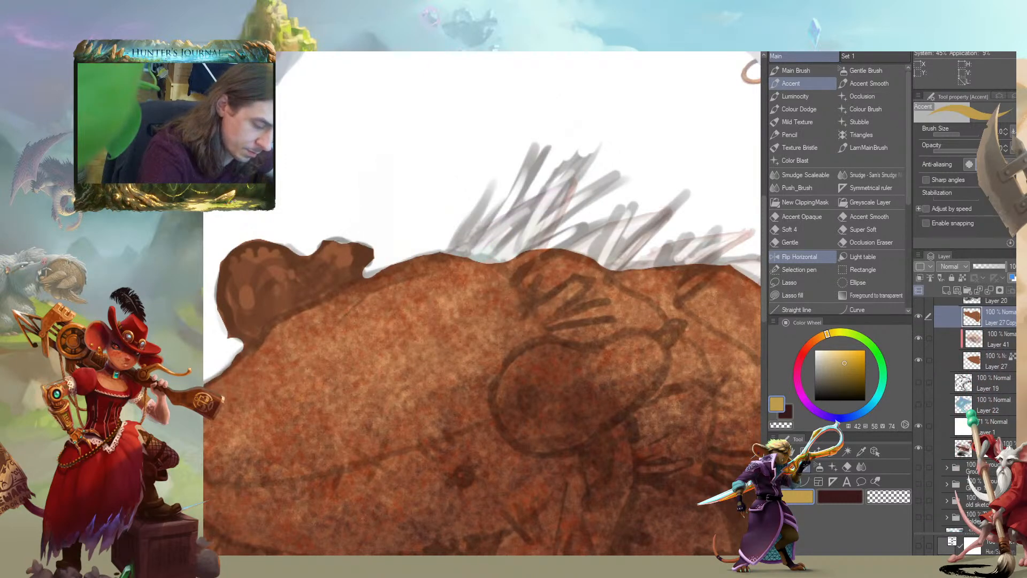
# Paint straw yellow spikes over the front back spines and a smaller tuft above the round eye
pyautogui.scroll(6, 922, 428)
pyautogui.moveTo(523, 171)
pyautogui.mouseDown()
pyautogui.moveTo(530, 206)
pyautogui.moveTo(479, 294)
pyautogui.moveTo(498, 273)
pyautogui.moveTo(503, 230)
pyautogui.moveTo(464, 298)
pyautogui.moveTo(571, 212)
pyautogui.moveTo(492, 293)
pyautogui.mouseUp()
pyautogui.press('[')
pyautogui.press('[')
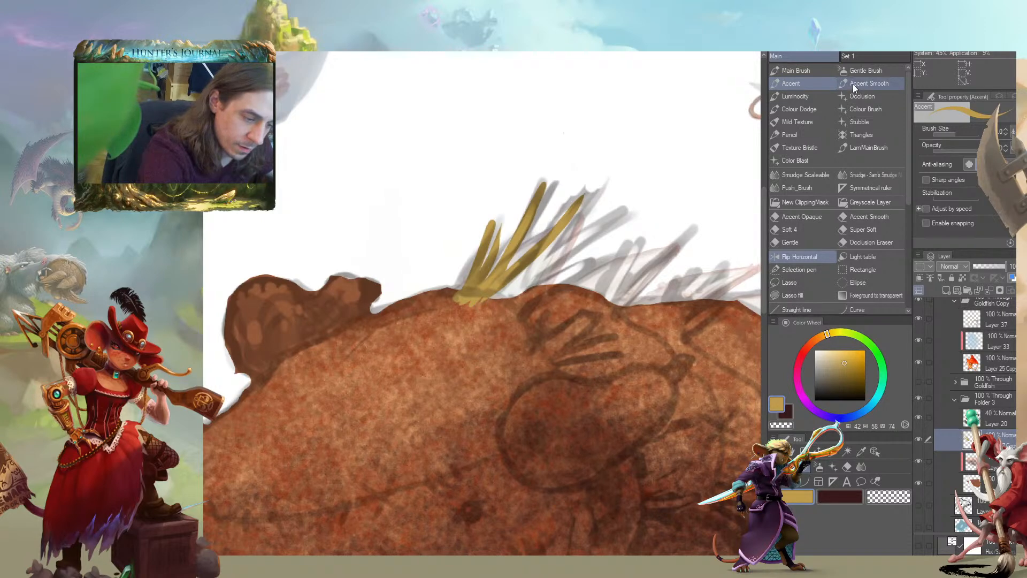
pyautogui.moveTo(620, 208); pyautogui.dragTo(486, 304)
pyautogui.moveTo(513, 265)
pyautogui.mouseDown()
pyautogui.moveTo(556, 200)
pyautogui.moveTo(481, 269)
pyautogui.mouseUp()
pyautogui.moveTo(614, 247)
pyautogui.mouseDown()
pyautogui.moveTo(518, 304)
pyautogui.moveTo(497, 271)
pyautogui.moveTo(498, 332)
pyautogui.mouseUp()
pyautogui.moveTo(532, 284); pyautogui.dragTo(499, 327)
pyautogui.moveTo(499, 280)
pyautogui.mouseDown()
pyautogui.moveTo(491, 308)
pyautogui.moveTo(526, 291)
pyautogui.moveTo(489, 331)
pyautogui.mouseUp()
pyautogui.moveTo(577, 307); pyautogui.dragTo(494, 332)
# Refine the base of the front straw tuft and add a short strand at its front edge
pyautogui.moveTo(589, 335)
pyautogui.mouseDown()
pyautogui.moveTo(480, 336)
pyautogui.moveTo(390, 285)
pyautogui.mouseUp()
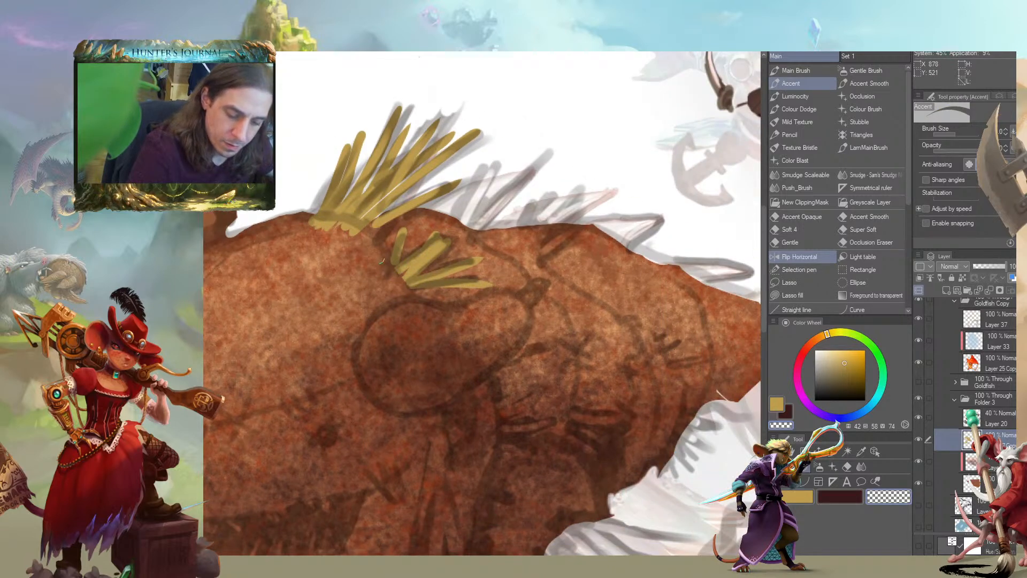
pyautogui.moveTo(358, 235)
pyautogui.mouseDown()
pyautogui.moveTo(322, 227)
pyautogui.moveTo(360, 228)
pyautogui.moveTo(317, 194)
pyautogui.moveTo(315, 211)
pyautogui.moveTo(378, 233)
pyautogui.mouseUp()
pyautogui.press('c')
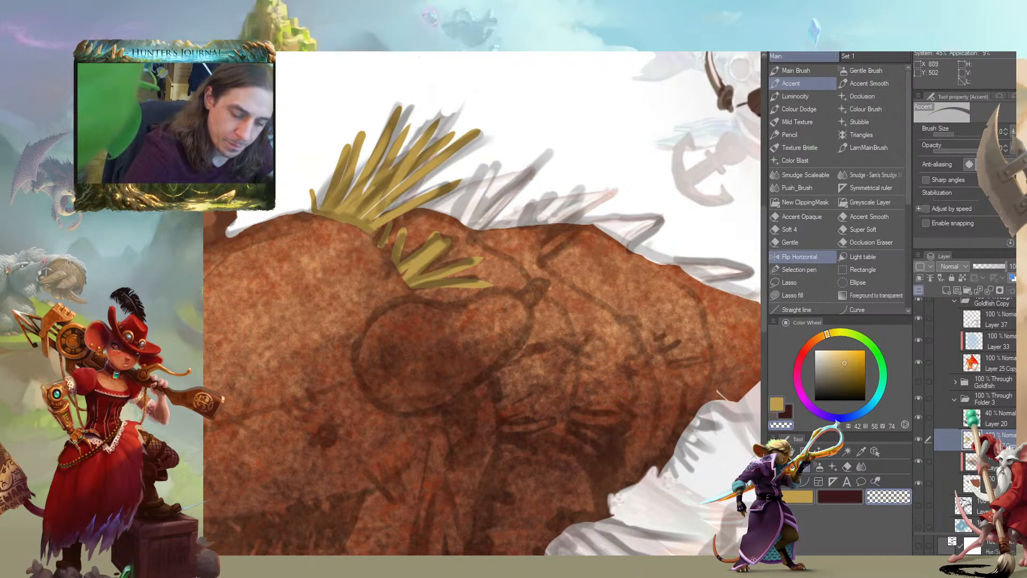
pyautogui.moveTo(324, 250); pyautogui.dragTo(508, 293)
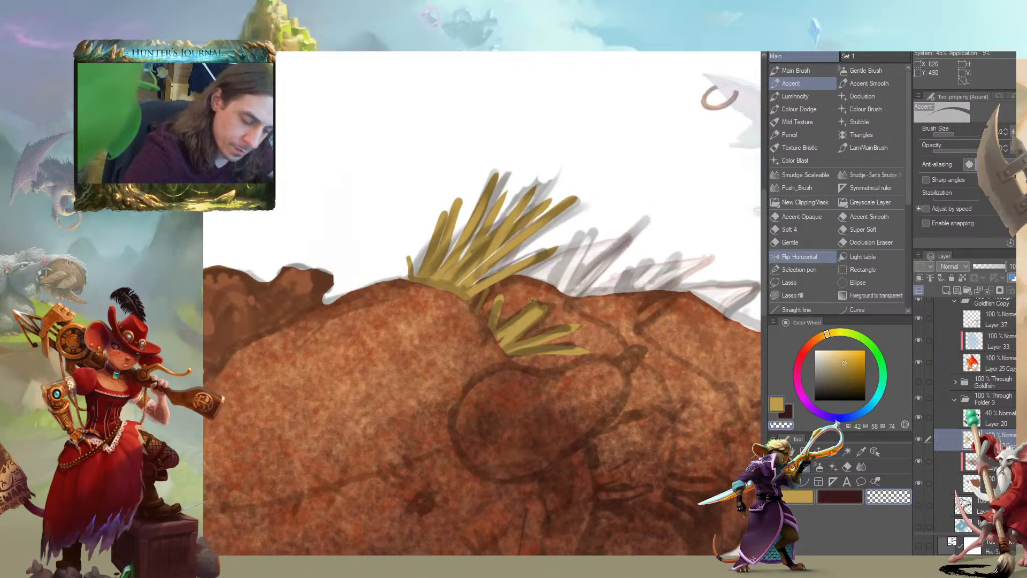
# Paint a second straw tuft behind the first, with short strands overlapping the creature's back
pyautogui.moveTo(562, 229)
pyautogui.mouseDown()
pyautogui.moveTo(530, 266)
pyautogui.moveTo(534, 320)
pyautogui.moveTo(551, 267)
pyautogui.mouseUp()
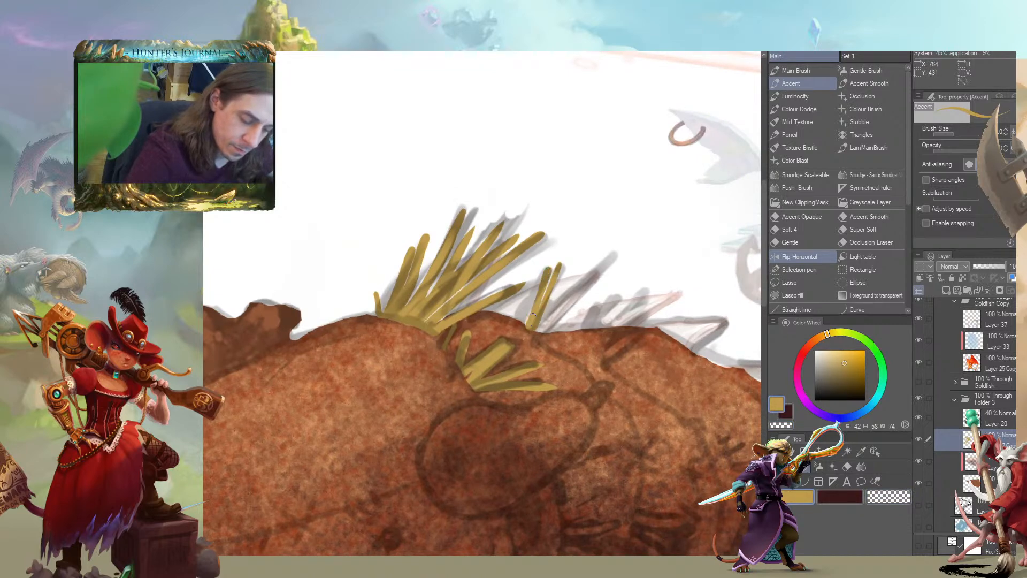
pyautogui.moveTo(529, 323); pyautogui.dragTo(524, 293)
pyautogui.moveTo(612, 256); pyautogui.dragTo(546, 335)
pyautogui.moveTo(578, 282)
pyautogui.mouseDown()
pyautogui.moveTo(547, 327)
pyautogui.moveTo(424, 293)
pyautogui.moveTo(484, 284)
pyautogui.moveTo(474, 308)
pyautogui.moveTo(441, 307)
pyautogui.mouseUp()
pyautogui.moveTo(467, 292); pyautogui.dragTo(440, 307)
pyautogui.press('c')
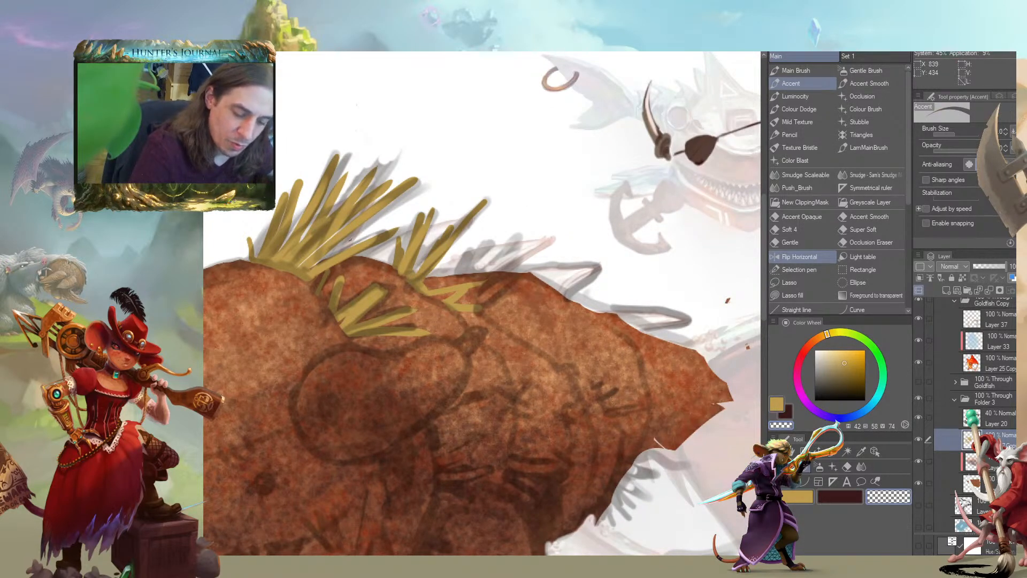
pyautogui.moveTo(358, 246); pyautogui.dragTo(423, 287)
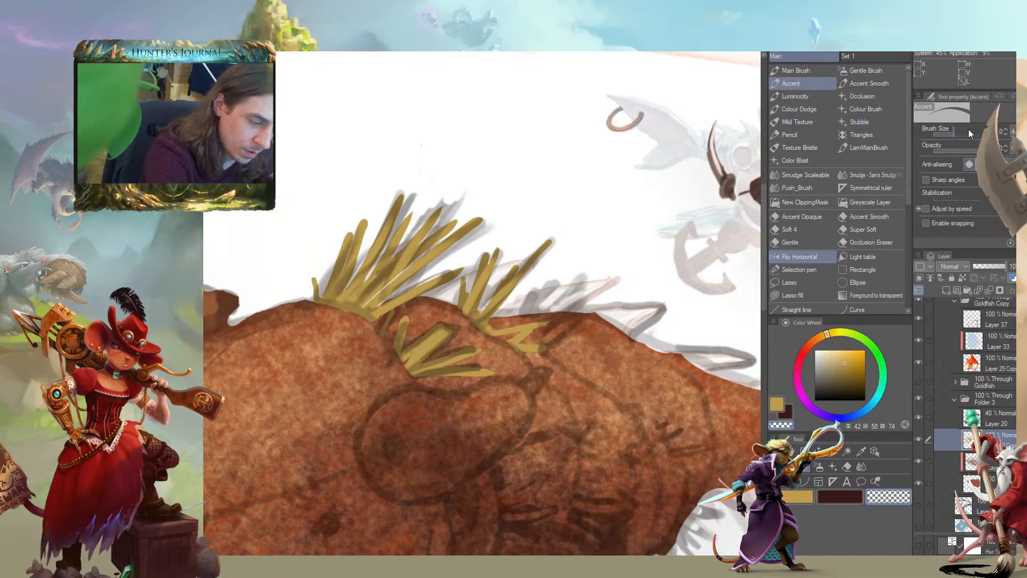
# Turn off pen pressure as an influence on the Accent brush's size
pyautogui.click(1013, 133)
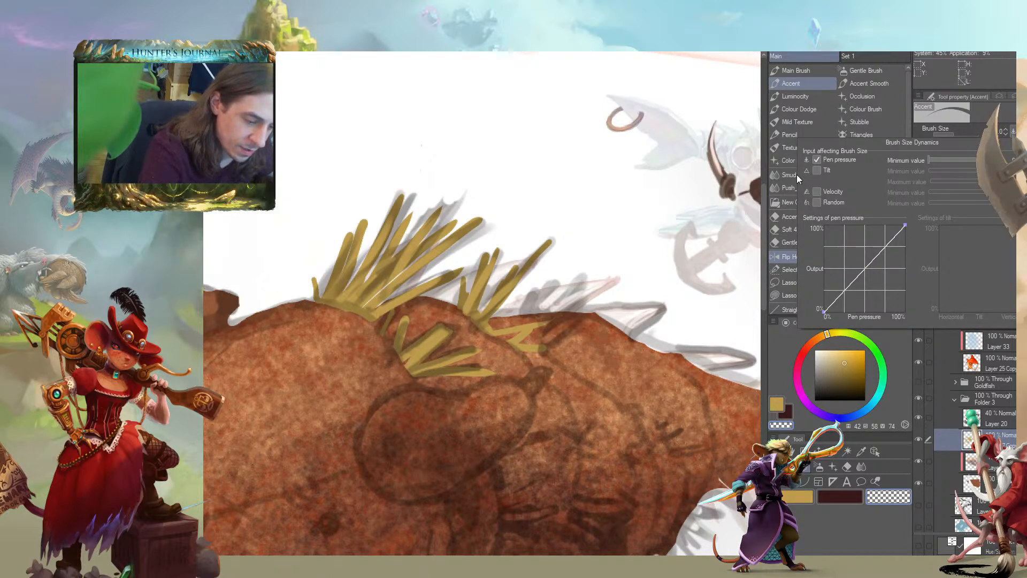
pyautogui.click(817, 159)
pyautogui.click(1013, 131)
# Paint a third straw tuft of uniform-width strands over the rear back spines
pyautogui.moveTo(575, 269)
pyautogui.mouseDown()
pyautogui.moveTo(517, 264)
pyautogui.moveTo(499, 304)
pyautogui.mouseUp()
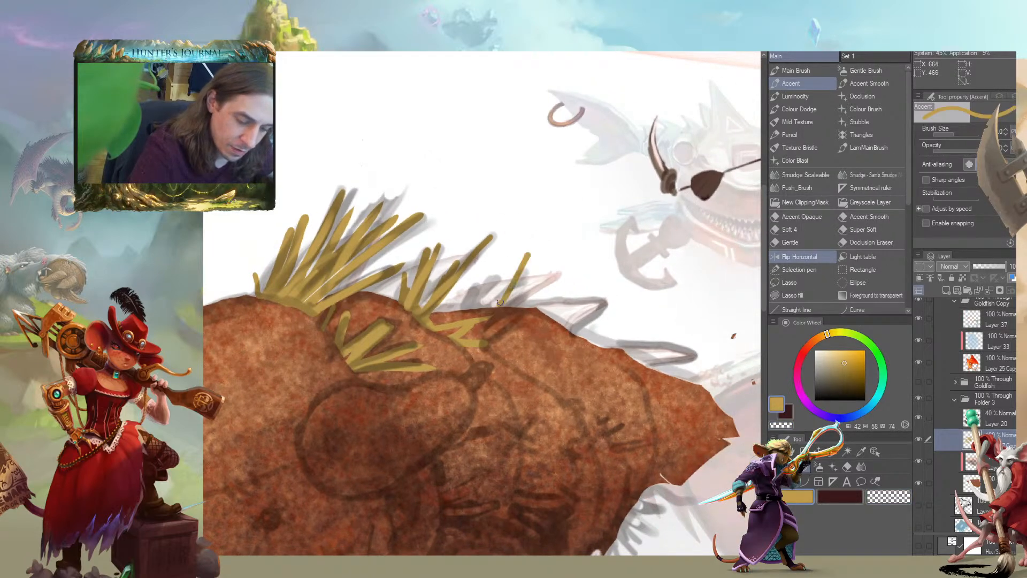
pyautogui.moveTo(504, 259)
pyautogui.mouseDown()
pyautogui.moveTo(489, 305)
pyautogui.moveTo(469, 315)
pyautogui.mouseUp()
pyautogui.moveTo(568, 267); pyautogui.dragTo(506, 303)
pyautogui.moveTo(554, 247); pyautogui.dragTo(511, 305)
pyautogui.moveTo(468, 270)
pyautogui.mouseDown()
pyautogui.moveTo(480, 298)
pyautogui.moveTo(455, 309)
pyautogui.mouseUp()
pyautogui.moveTo(508, 262); pyautogui.dragTo(500, 276)
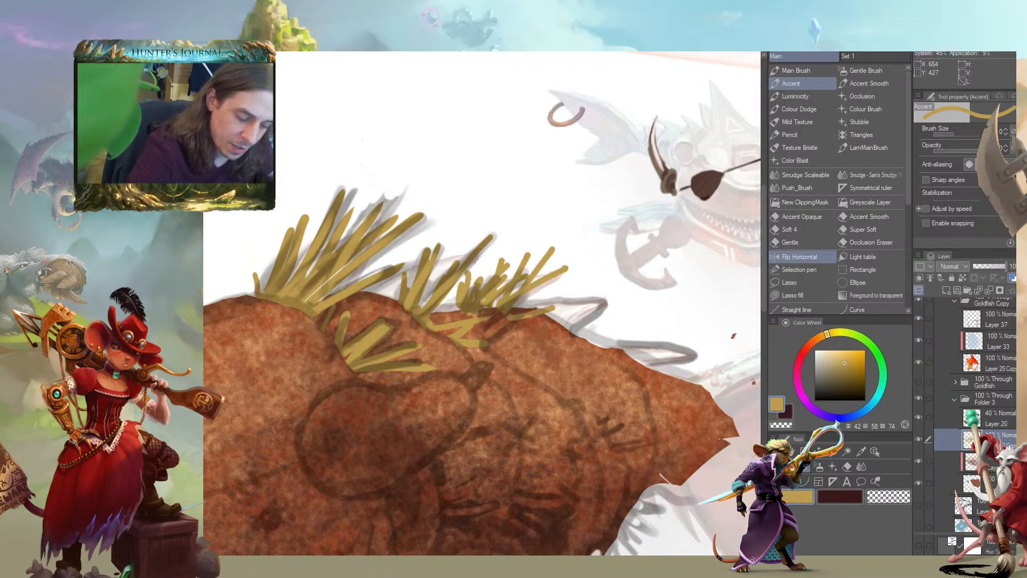
# Trim the base and stray edges of the rear straw tufts with transparent Accent strokes
pyautogui.moveTo(452, 311)
pyautogui.mouseDown()
pyautogui.moveTo(514, 313)
pyautogui.moveTo(503, 317)
pyautogui.mouseUp()
pyautogui.press('c')
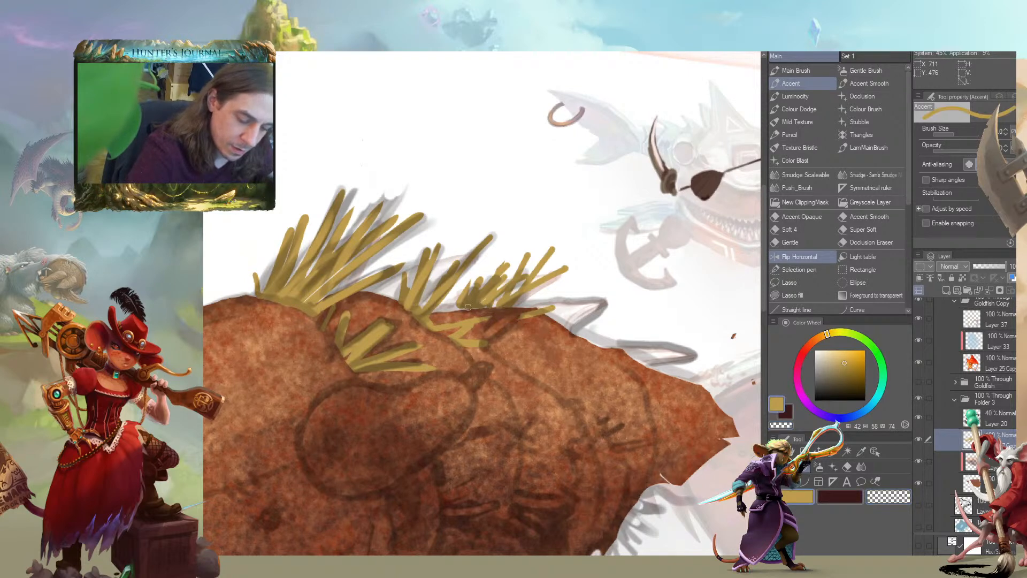
pyautogui.moveTo(453, 294); pyautogui.dragTo(446, 309)
pyautogui.moveTo(368, 286)
pyautogui.mouseDown()
pyautogui.moveTo(387, 268)
pyautogui.moveTo(472, 301)
pyautogui.mouseUp()
pyautogui.moveTo(511, 274)
pyautogui.mouseDown()
pyautogui.moveTo(503, 312)
pyautogui.moveTo(488, 314)
pyautogui.mouseUp()
pyautogui.press('c')
# Paint a fan of straw yellow strands over the creature's lower side fin
pyautogui.scroll(-10, 218, 340)
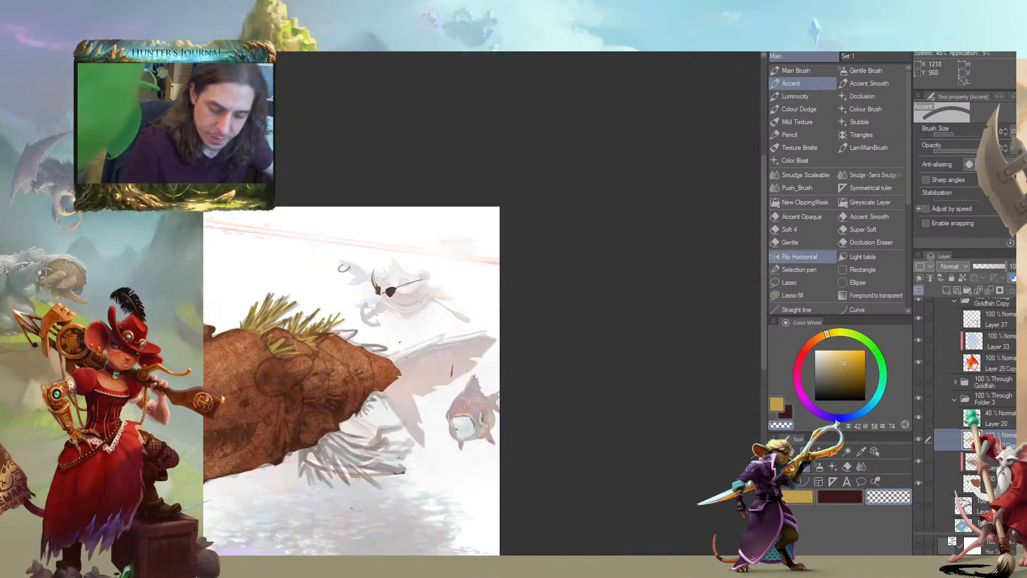
pyautogui.scroll(5, 332, 461)
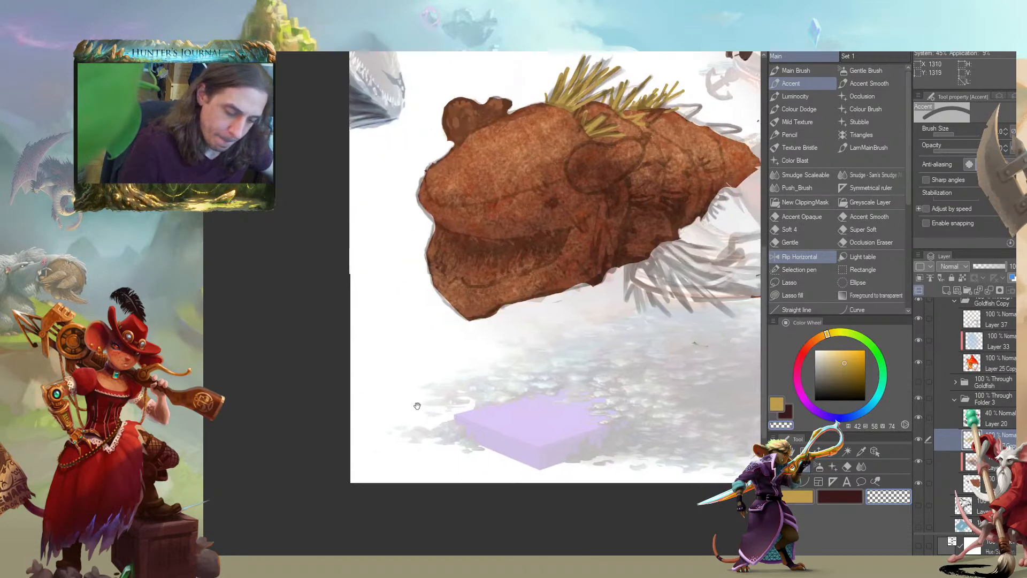
pyautogui.moveTo(545, 310); pyautogui.dragTo(339, 302)
pyautogui.press('c')
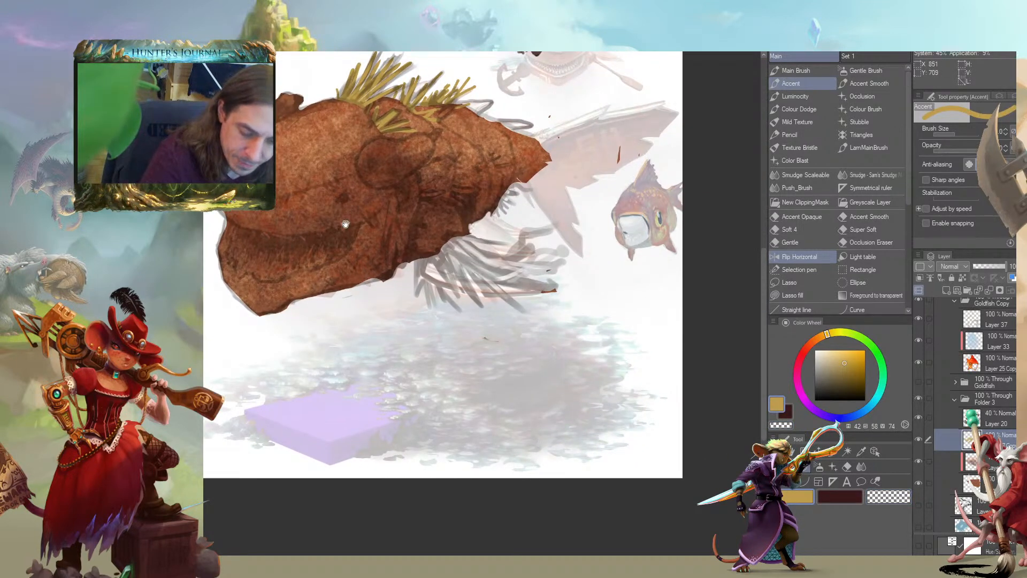
pyautogui.moveTo(365, 208); pyautogui.dragTo(374, 245)
pyautogui.moveTo(444, 292)
pyautogui.mouseDown()
pyautogui.moveTo(452, 331)
pyautogui.moveTo(465, 328)
pyautogui.mouseUp()
pyautogui.moveTo(452, 288); pyautogui.dragTo(505, 326)
pyautogui.moveTo(455, 285); pyautogui.dragTo(542, 321)
pyautogui.moveTo(403, 284)
pyautogui.mouseDown()
pyautogui.moveTo(445, 308)
pyautogui.moveTo(605, 329)
pyautogui.mouseUp()
pyautogui.moveTo(503, 308)
pyautogui.mouseDown()
pyautogui.moveTo(541, 325)
pyautogui.moveTo(580, 315)
pyautogui.mouseUp()
pyautogui.moveTo(503, 310); pyautogui.dragTo(560, 294)
pyautogui.moveTo(500, 302)
pyautogui.mouseDown()
pyautogui.moveTo(546, 314)
pyautogui.moveTo(528, 363)
pyautogui.mouseUp()
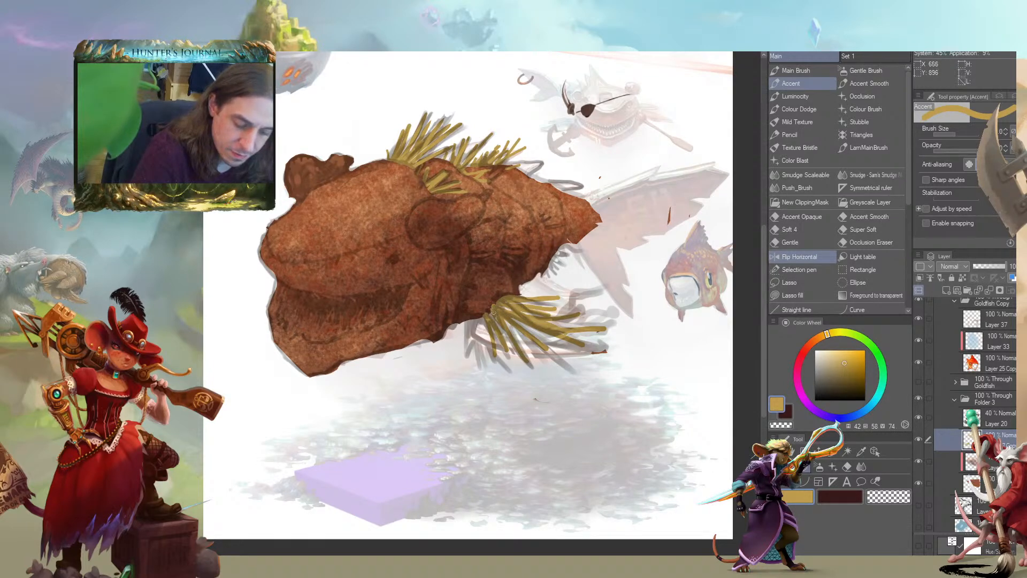
# Add shorter straw strands at the front of the lower side fin and trim their ends
pyautogui.moveTo(470, 323); pyautogui.dragTo(465, 352)
pyautogui.moveTo(472, 324)
pyautogui.mouseDown()
pyautogui.moveTo(470, 344)
pyautogui.moveTo(488, 359)
pyautogui.moveTo(473, 332)
pyautogui.mouseUp()
pyautogui.press('c')
pyautogui.press('c')
pyautogui.moveTo(512, 366); pyautogui.dragTo(504, 350)
# Paint a short tuft of straw yellow strands on the body edge just behind the lower side fin
pyautogui.press('c')
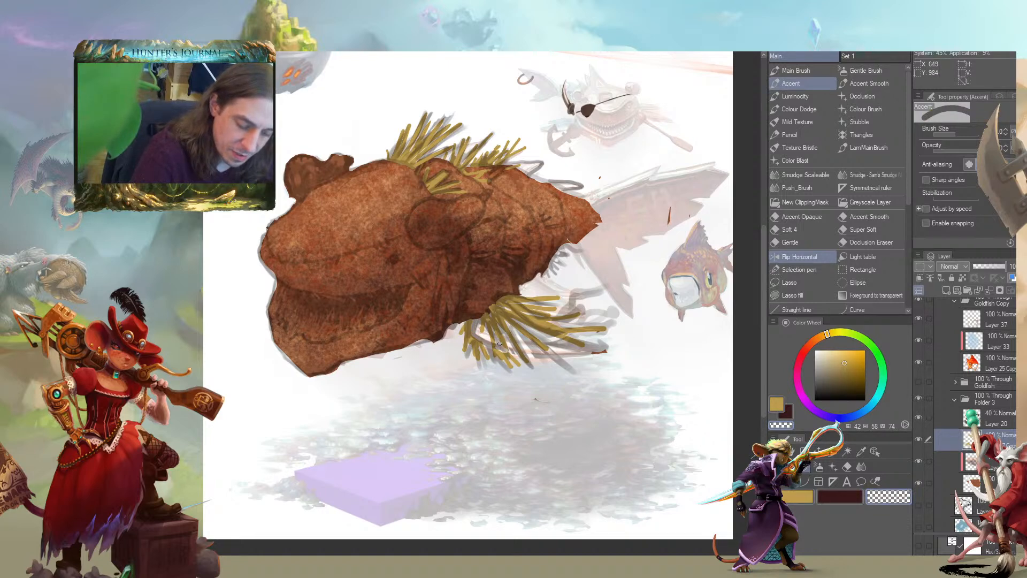
pyautogui.press('c')
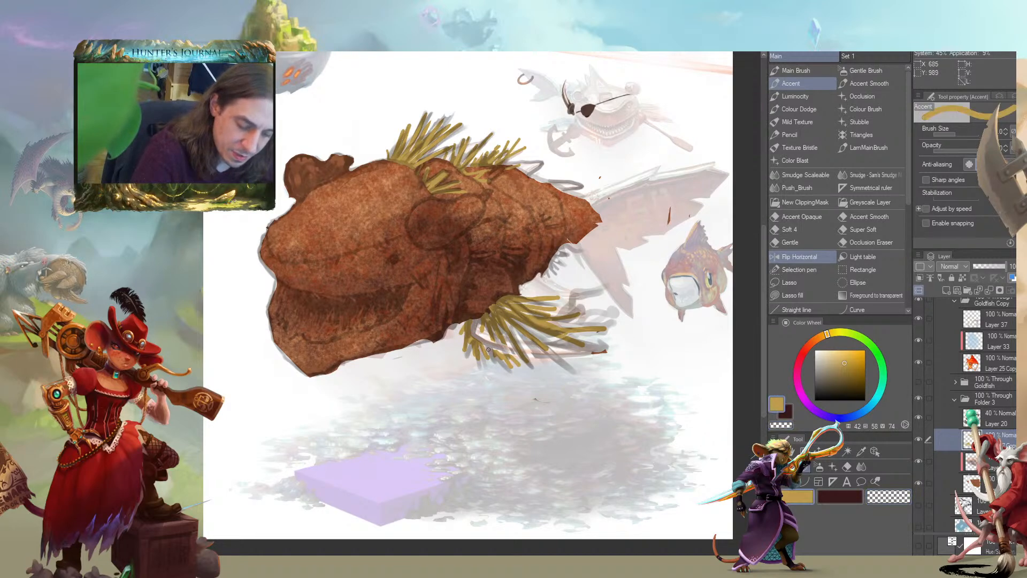
pyautogui.press('c')
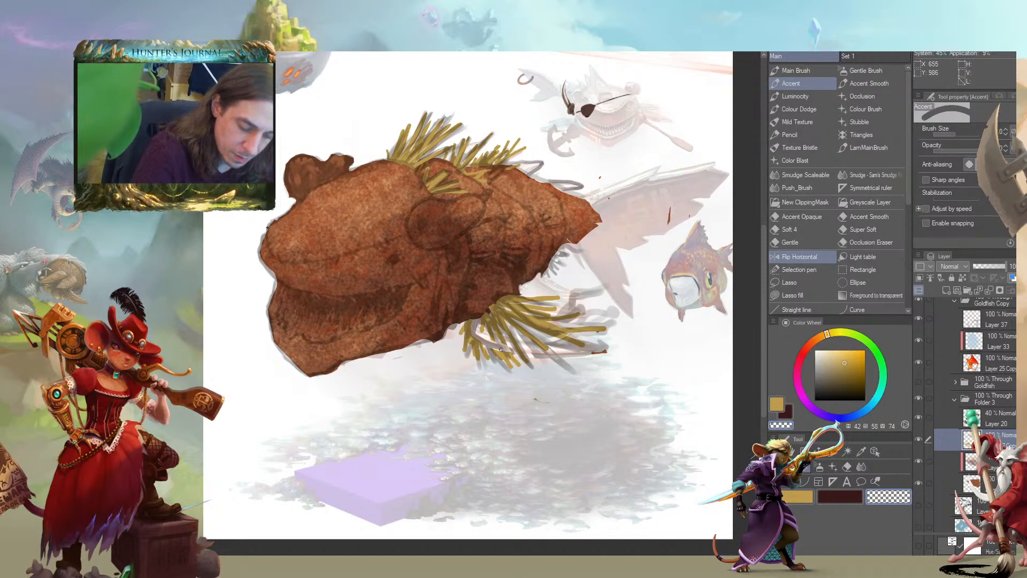
pyautogui.press('c')
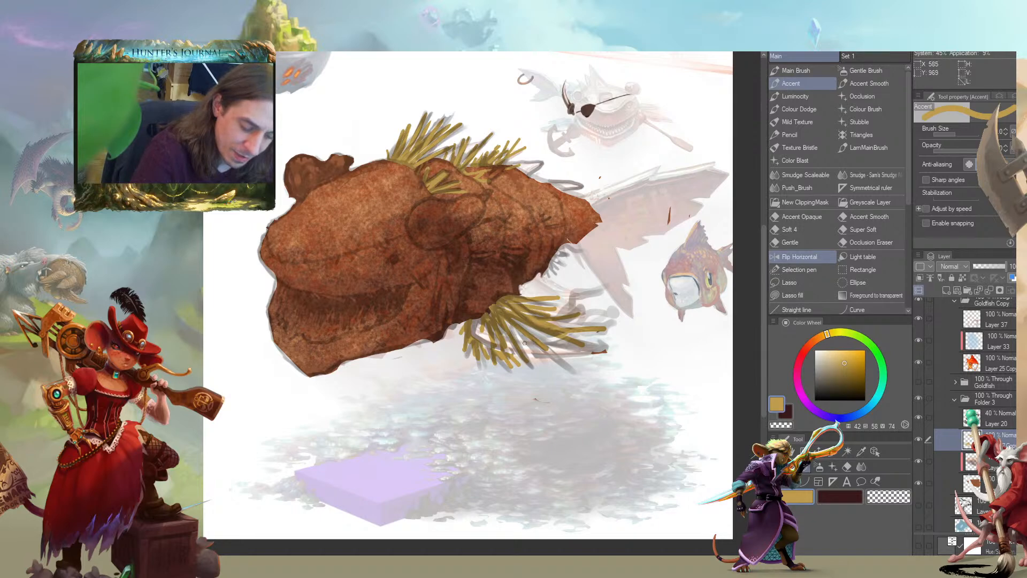
pyautogui.moveTo(295, 278); pyautogui.dragTo(311, 330)
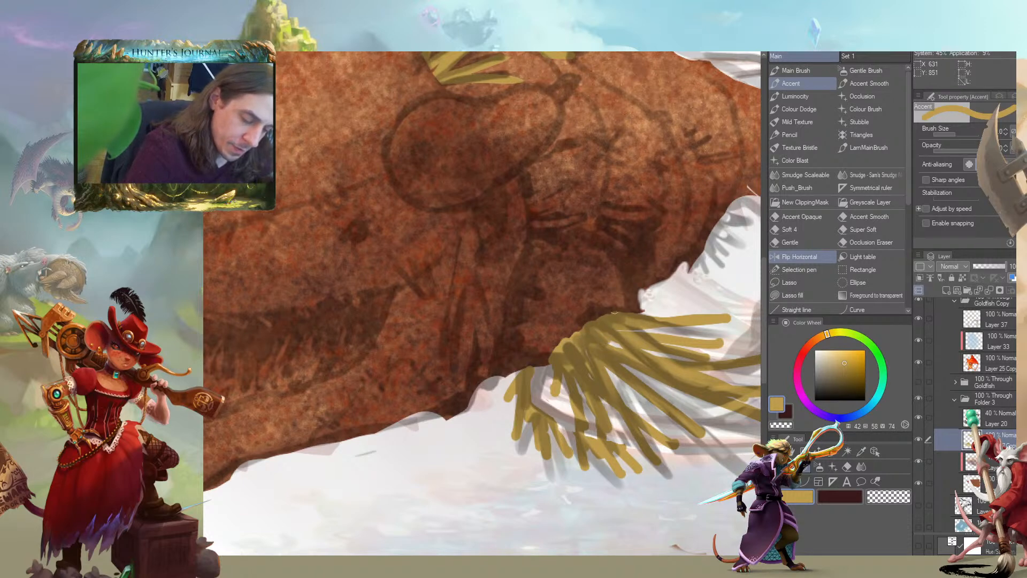
pyautogui.moveTo(600, 328); pyautogui.dragTo(529, 326)
pyautogui.press('c')
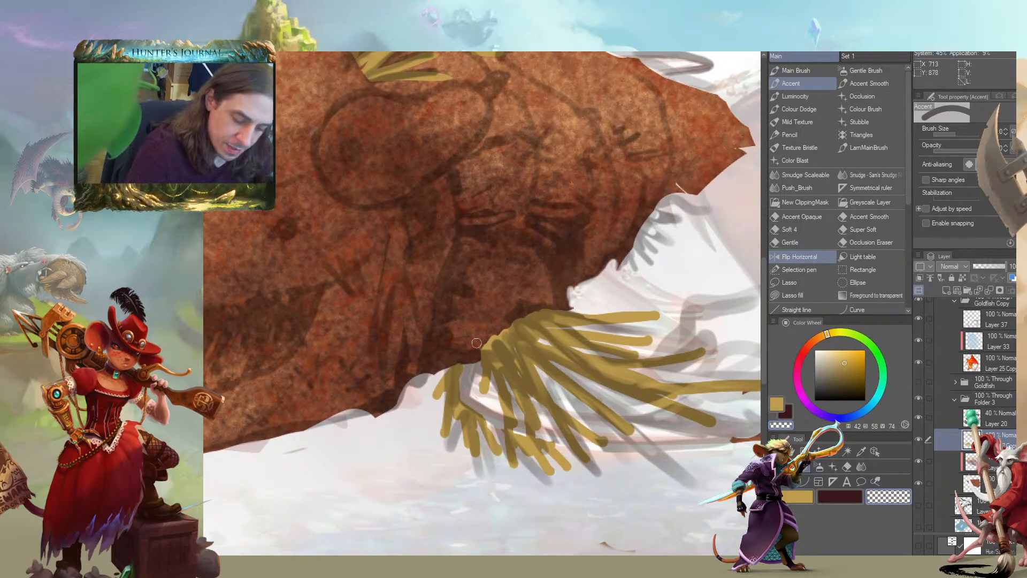
pyautogui.moveTo(449, 259); pyautogui.dragTo(347, 351)
pyautogui.press('c')
pyautogui.moveTo(468, 393)
pyautogui.mouseDown()
pyautogui.moveTo(513, 379)
pyautogui.moveTo(471, 391)
pyautogui.moveTo(491, 380)
pyautogui.moveTo(515, 384)
pyautogui.moveTo(474, 391)
pyautogui.moveTo(516, 368)
pyautogui.moveTo(468, 387)
pyautogui.mouseUp()
pyautogui.press('c')
pyautogui.press('c')
pyautogui.moveTo(468, 386); pyautogui.dragTo(546, 387)
pyautogui.moveTo(546, 387); pyautogui.dragTo(468, 388)
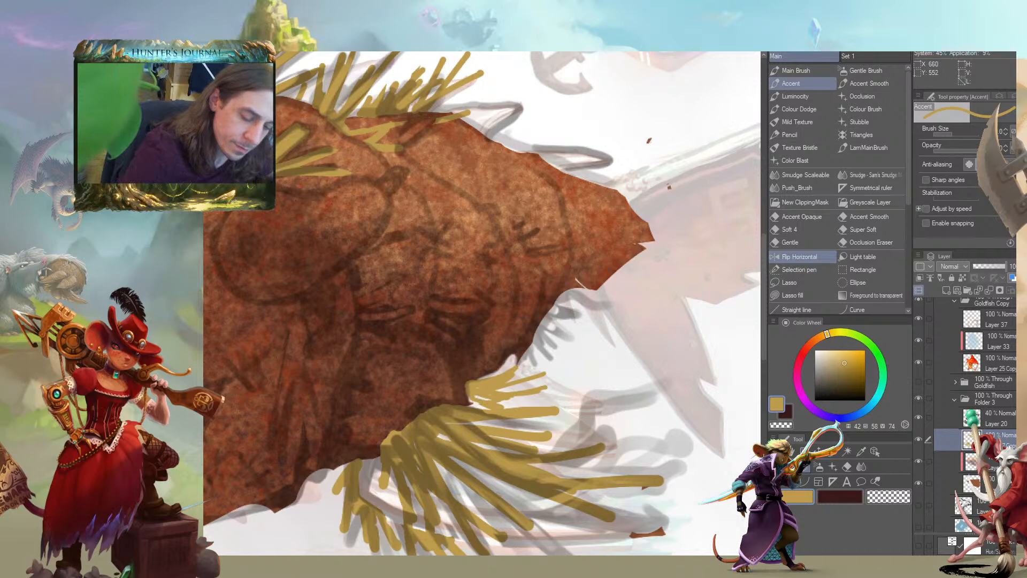
# Paint a column of short straw strands along the crease in the middle of the rear body
pyautogui.moveTo(480, 307); pyautogui.dragTo(432, 296)
pyautogui.moveTo(481, 273)
pyautogui.mouseDown()
pyautogui.moveTo(432, 278)
pyautogui.moveTo(438, 265)
pyautogui.moveTo(447, 289)
pyautogui.moveTo(471, 275)
pyautogui.moveTo(450, 287)
pyautogui.moveTo(454, 304)
pyautogui.mouseUp()
pyautogui.press('c')
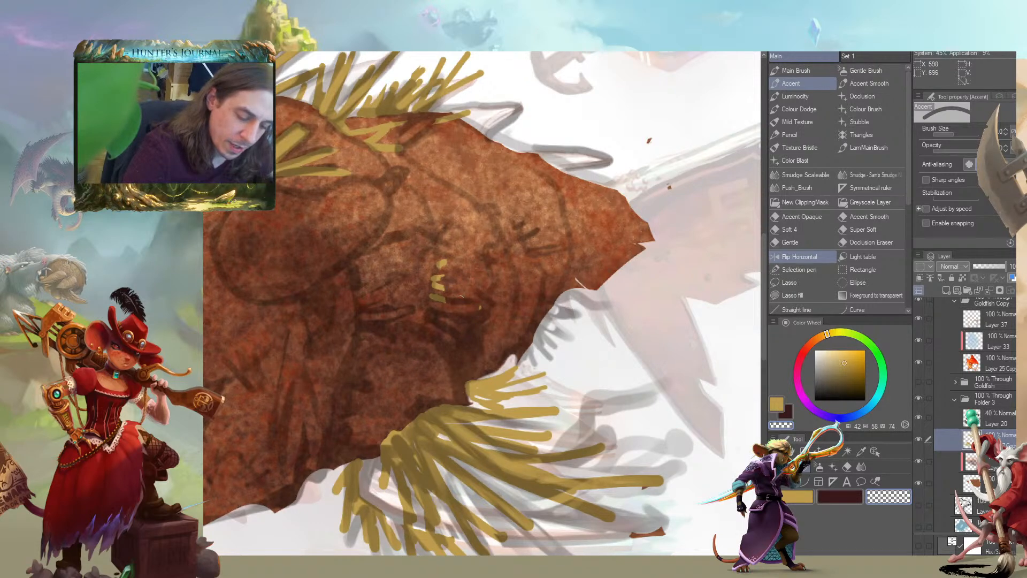
pyautogui.press('c')
pyautogui.moveTo(453, 245); pyautogui.dragTo(439, 258)
pyautogui.moveTo(467, 226)
pyautogui.mouseDown()
pyautogui.moveTo(438, 254)
pyautogui.moveTo(502, 278)
pyautogui.mouseUp()
pyautogui.press('c')
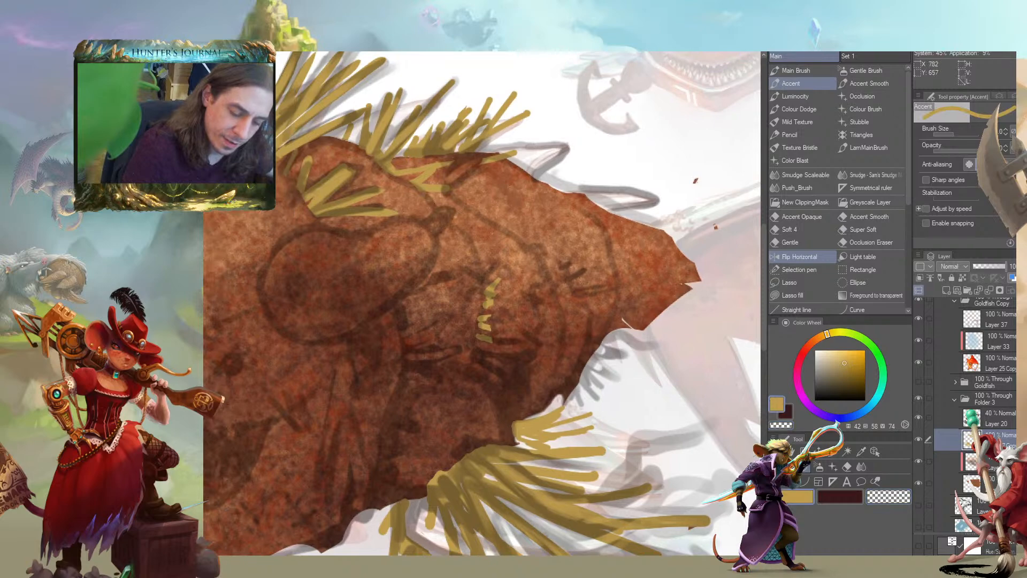
# Paint short straw strands along the seam behind the round ear shape and trim their bases with transparent strokes
pyautogui.moveTo(444, 357); pyautogui.dragTo(405, 351)
pyautogui.moveTo(417, 357)
pyautogui.mouseDown()
pyautogui.moveTo(451, 363)
pyautogui.moveTo(440, 388)
pyautogui.mouseUp()
pyautogui.moveTo(432, 332); pyautogui.dragTo(395, 326)
pyautogui.moveTo(422, 345); pyautogui.dragTo(402, 337)
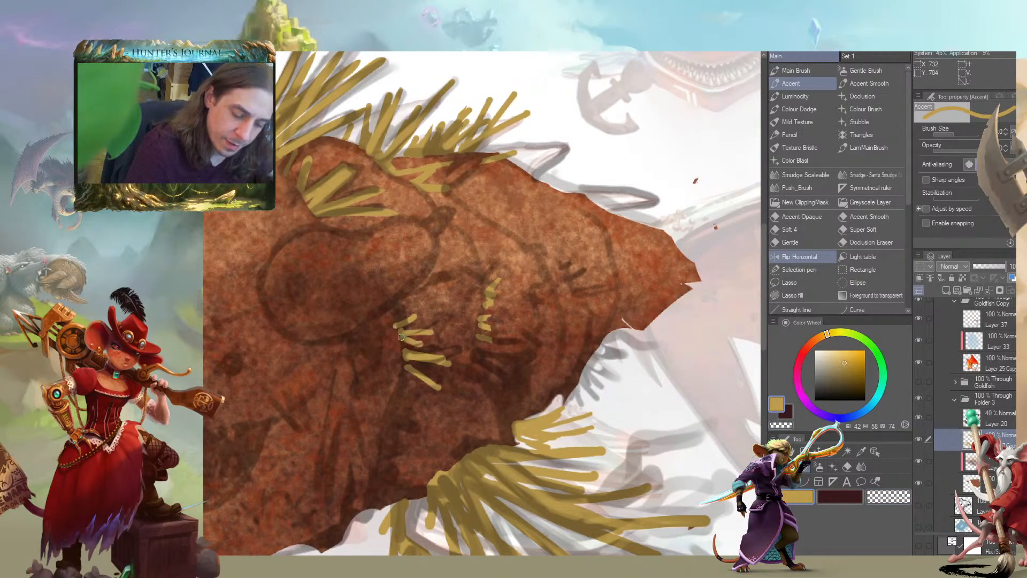
pyautogui.press('c')
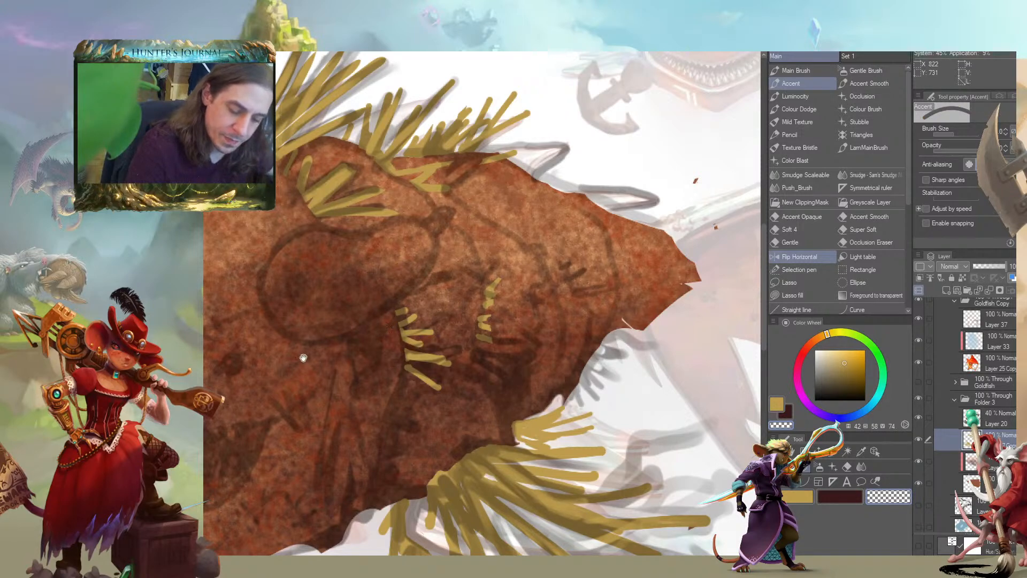
pyautogui.moveTo(333, 362); pyautogui.dragTo(369, 293)
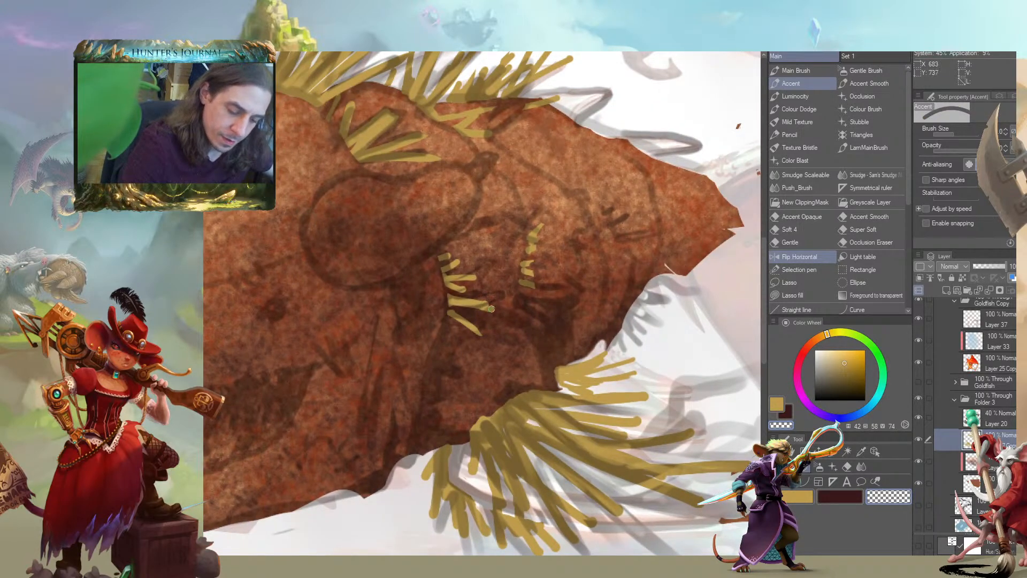
pyautogui.moveTo(450, 308)
pyautogui.mouseDown()
pyautogui.moveTo(481, 301)
pyautogui.moveTo(453, 299)
pyautogui.moveTo(483, 298)
pyautogui.moveTo(441, 296)
pyautogui.moveTo(434, 320)
pyautogui.moveTo(462, 327)
pyautogui.moveTo(442, 313)
pyautogui.moveTo(437, 292)
pyautogui.moveTo(391, 310)
pyautogui.moveTo(413, 327)
pyautogui.mouseUp()
pyautogui.press('c')
pyautogui.press('c')
pyautogui.press('c')
pyautogui.press('c')
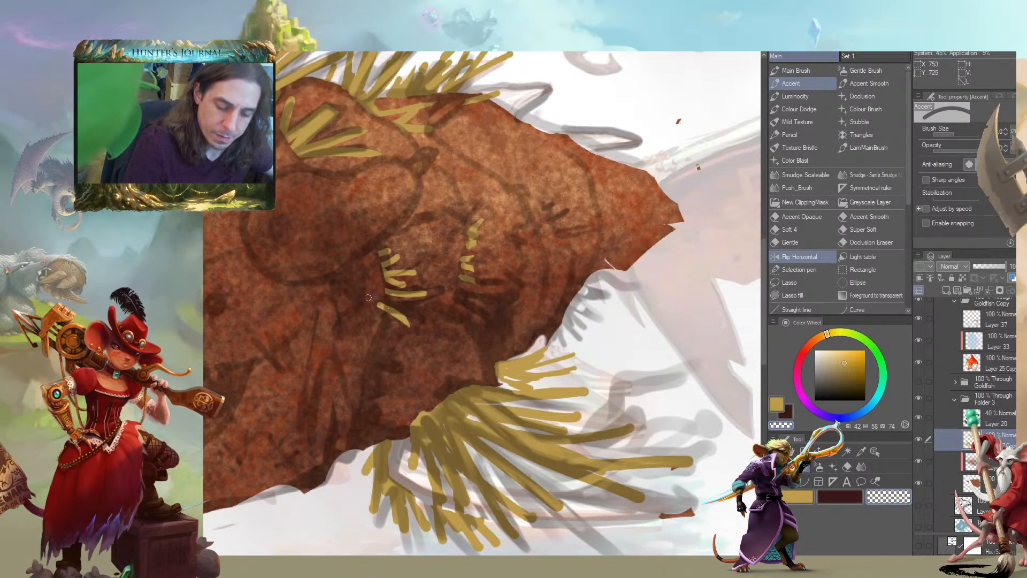
# Extend the seam's straw strands down the body towards the base of the lower side fin
pyautogui.moveTo(250, 310); pyautogui.dragTo(317, 358)
pyautogui.moveTo(248, 448); pyautogui.dragTo(286, 408)
pyautogui.scroll(-3, 329, 389)
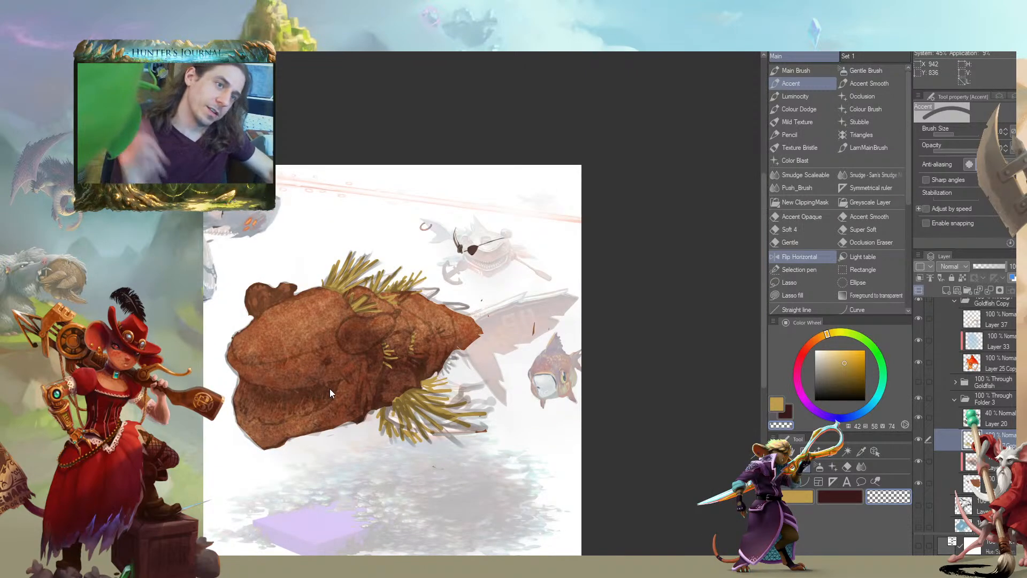
pyautogui.scroll(-1, 329, 389)
pyautogui.scroll(3, 264, 417)
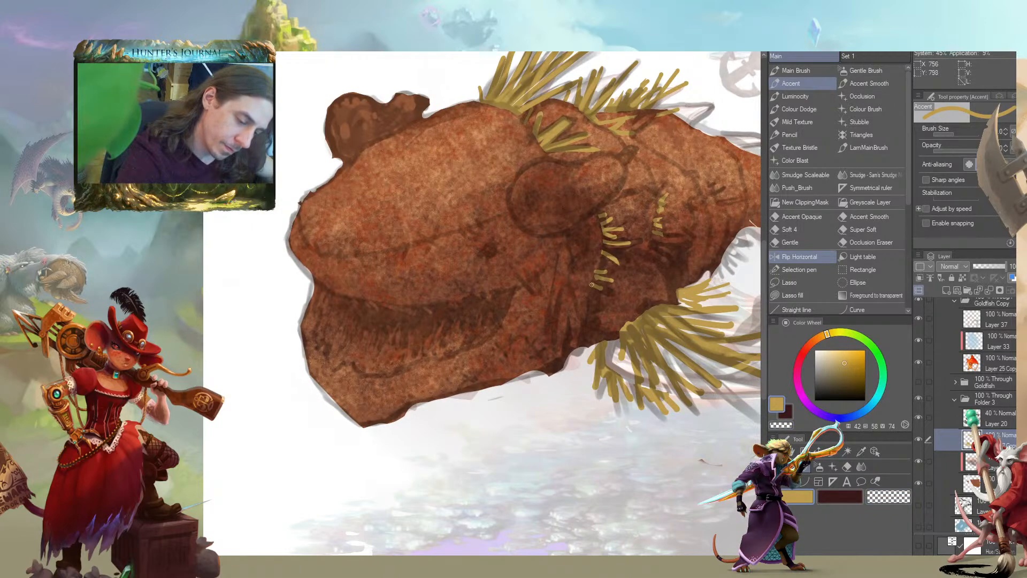
pyautogui.moveTo(572, 292); pyautogui.dragTo(584, 306)
pyautogui.moveTo(580, 280); pyautogui.dragTo(580, 277)
pyautogui.moveTo(577, 264)
pyautogui.mouseDown()
pyautogui.moveTo(591, 259)
pyautogui.moveTo(574, 266)
pyautogui.moveTo(517, 216)
pyautogui.mouseUp()
pyautogui.press('c')
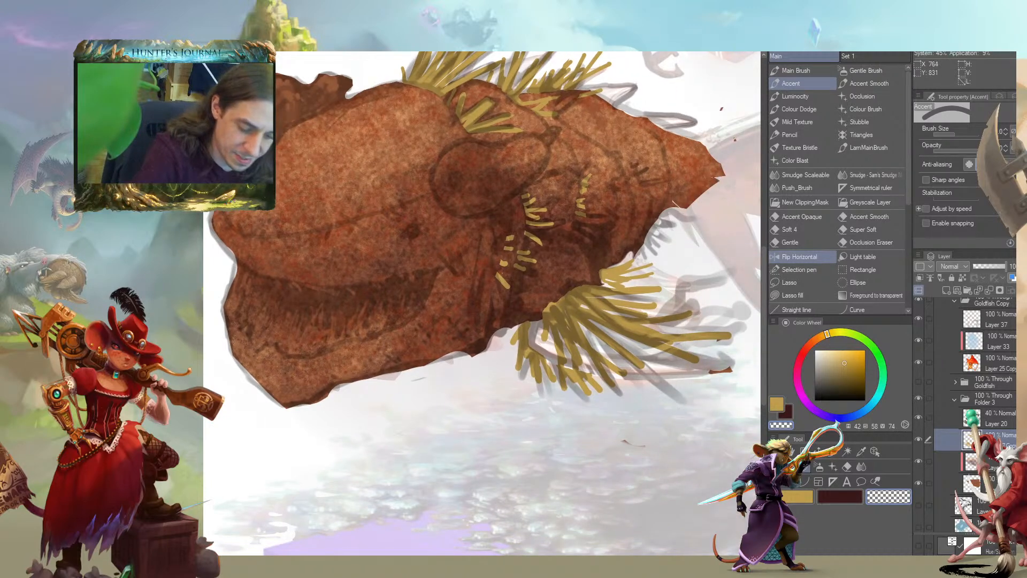
# Add small straw strands between the two stitched seams behind the ear and trim them into separate dashes
pyautogui.moveTo(442, 232); pyautogui.dragTo(352, 232)
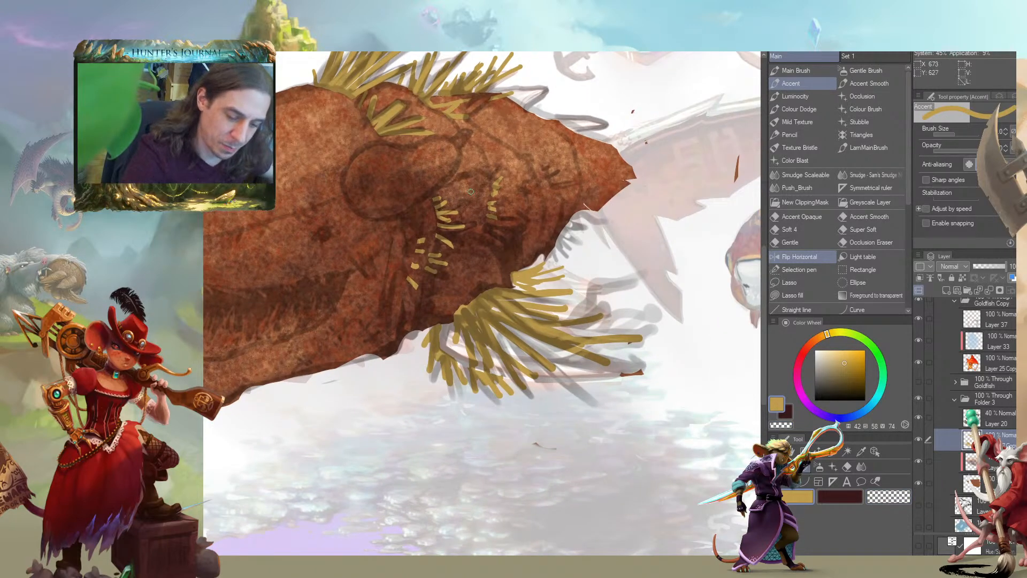
pyautogui.moveTo(454, 178); pyautogui.dragTo(461, 207)
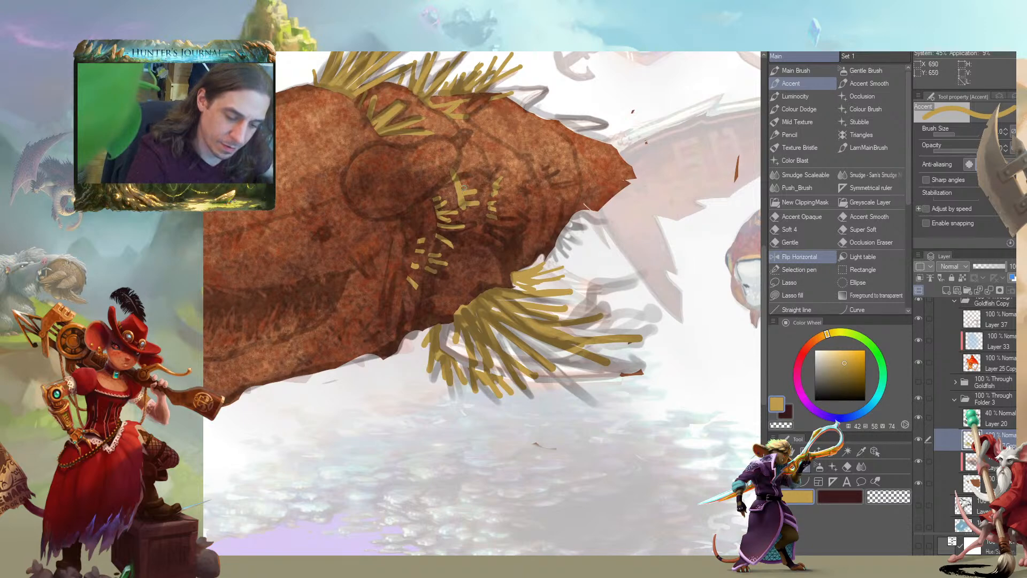
pyautogui.press('c')
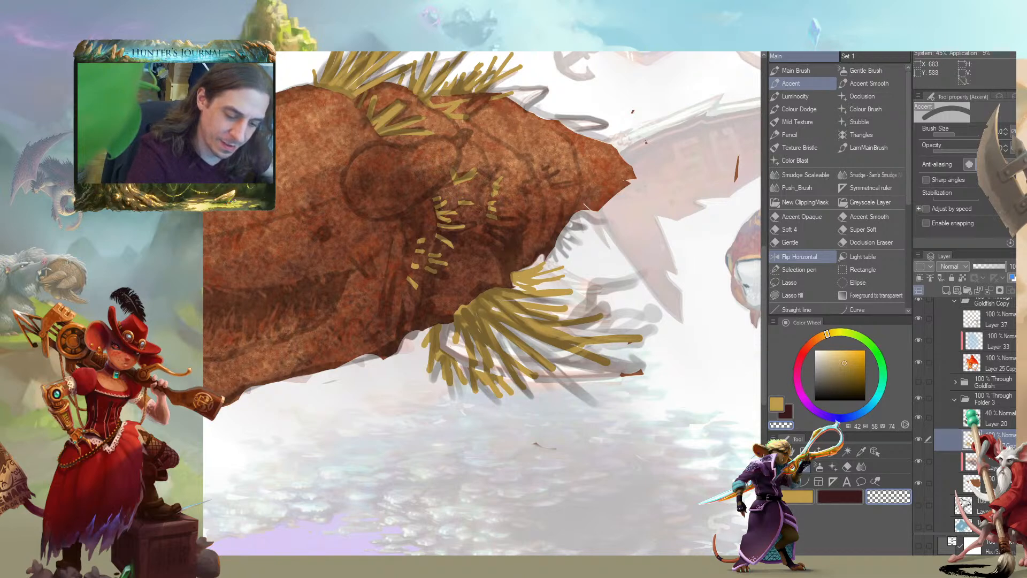
pyautogui.moveTo(467, 183)
pyautogui.mouseDown()
pyautogui.moveTo(453, 175)
pyautogui.moveTo(458, 198)
pyautogui.moveTo(455, 181)
pyautogui.mouseUp()
pyautogui.press('c')
pyautogui.press('c')
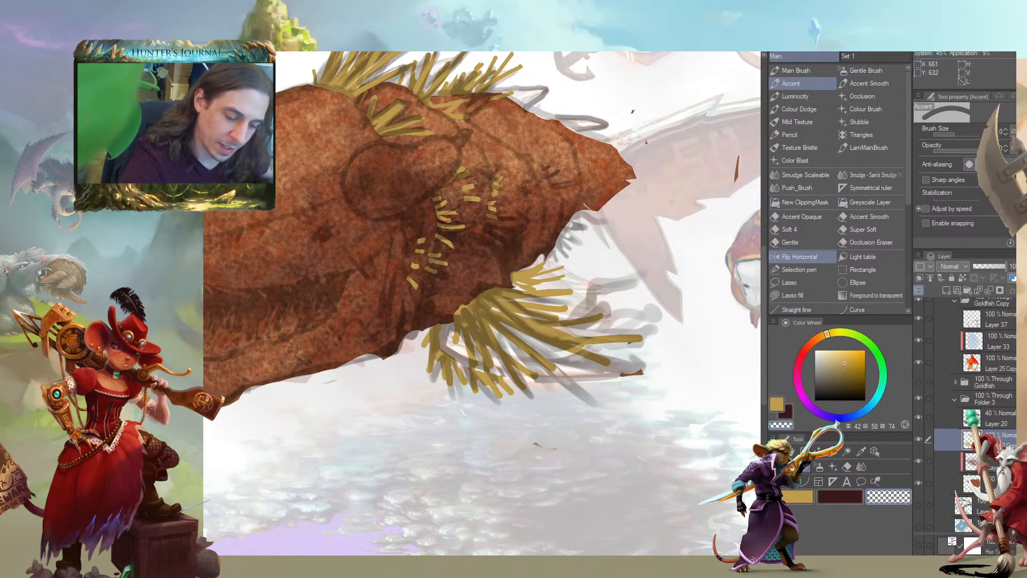
pyautogui.press('c')
pyautogui.moveTo(586, 134)
pyautogui.mouseDown()
pyautogui.moveTo(539, 149)
pyautogui.moveTo(421, 320)
pyautogui.moveTo(402, 348)
pyautogui.mouseUp()
pyautogui.hotkey('ctrl', 'z')
pyautogui.moveTo(397, 362); pyautogui.dragTo(460, 332)
pyautogui.moveTo(554, 248); pyautogui.dragTo(421, 347)
pyautogui.moveTo(562, 218)
pyautogui.mouseDown()
pyautogui.moveTo(511, 268)
pyautogui.moveTo(541, 241)
pyautogui.moveTo(568, 233)
pyautogui.mouseUp()
pyautogui.press('c')
pyautogui.scroll(-4, 405, 236)
pyautogui.moveTo(343, 327); pyautogui.dragTo(292, 371)
pyautogui.moveTo(160, 412); pyautogui.dragTo(350, 333)
pyautogui.moveTo(351, 389); pyautogui.dragTo(262, 369)
# Add small straw marks at the rear lower edge of the jaw and trim them with transparent strokes
pyautogui.press('c')
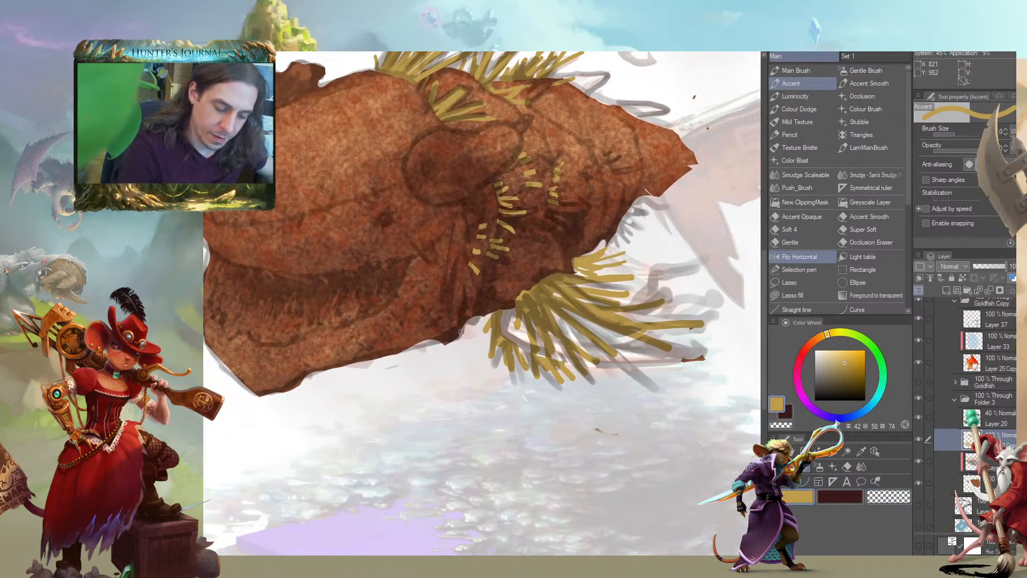
pyautogui.press('c')
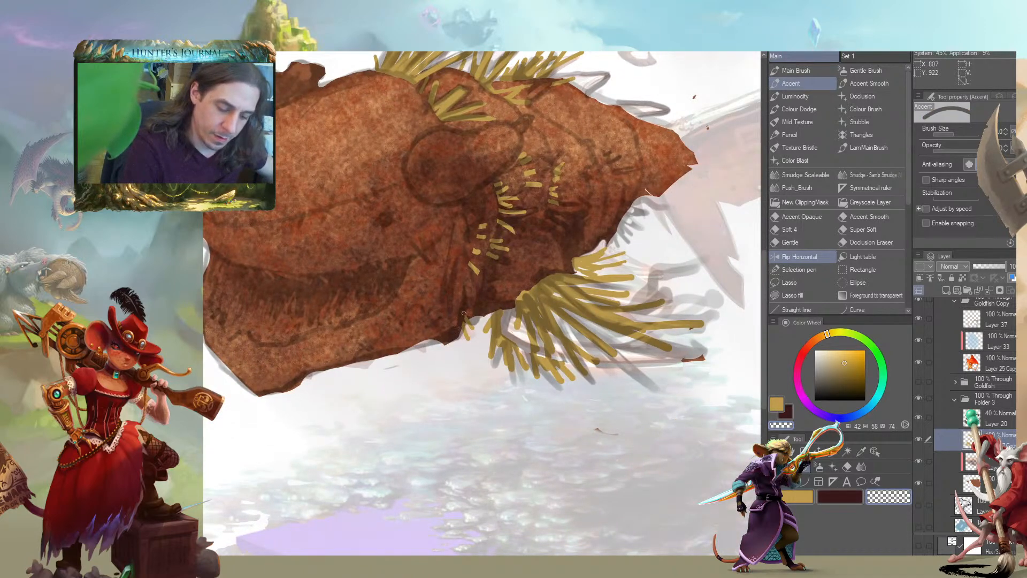
pyautogui.moveTo(467, 314); pyautogui.dragTo(465, 344)
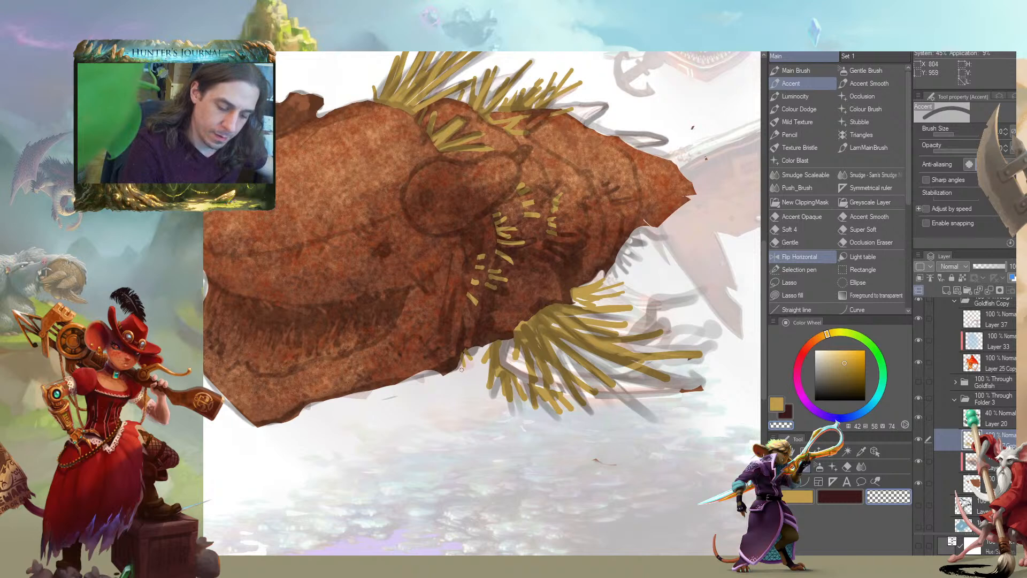
pyautogui.moveTo(411, 270)
pyautogui.mouseDown()
pyautogui.moveTo(381, 261)
pyautogui.moveTo(341, 283)
pyautogui.mouseUp()
pyautogui.press('c')
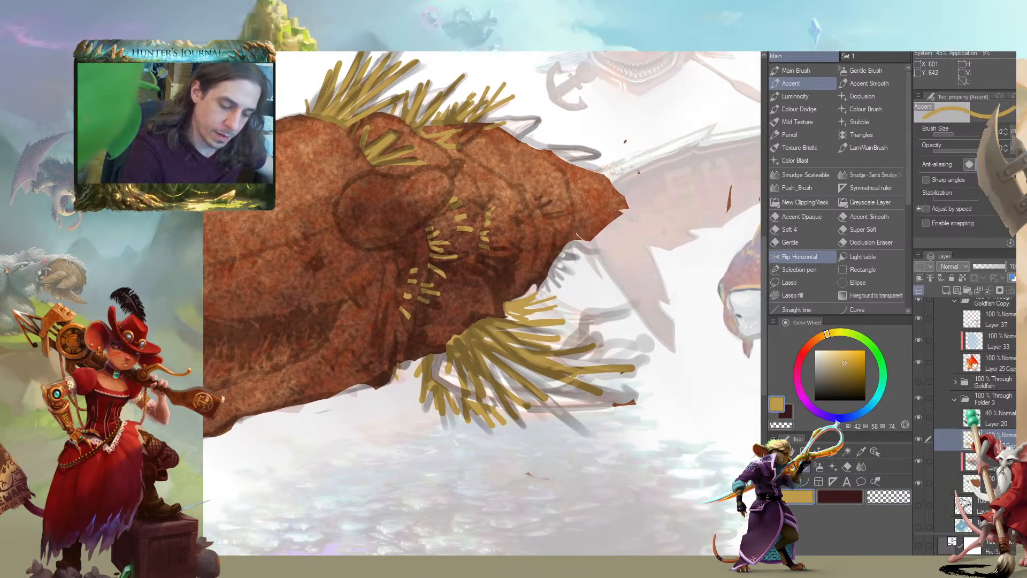
# Paint a row of short straw strands over the crease just before the tail and trim them
pyautogui.moveTo(481, 187); pyautogui.dragTo(506, 224)
pyautogui.press('c')
pyautogui.press('c')
# Paint a small straw tuft over the sketched rear fin on the underside of the body
pyautogui.press('c')
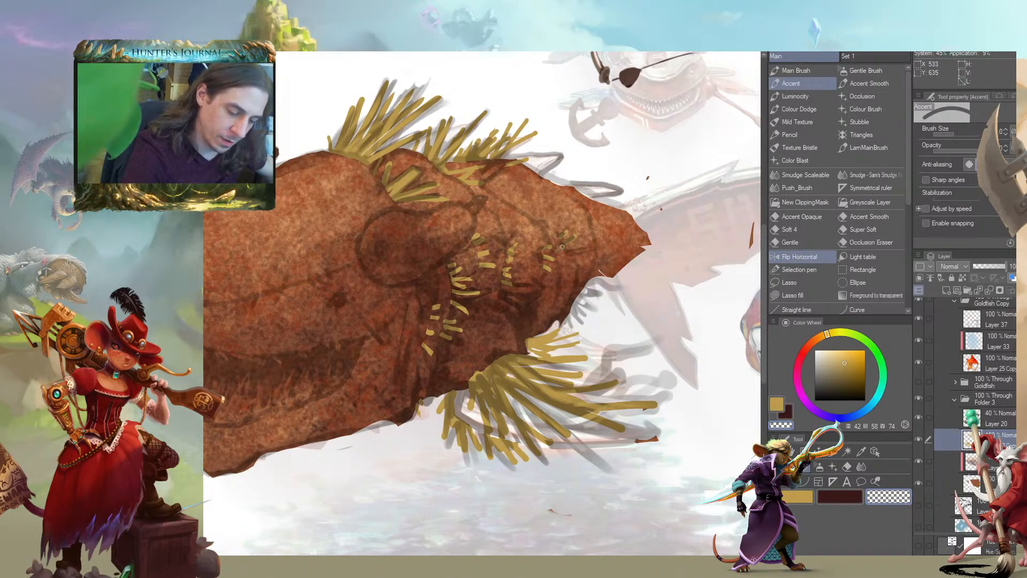
pyautogui.moveTo(575, 234); pyautogui.dragTo(566, 244)
pyautogui.moveTo(574, 312)
pyautogui.mouseDown()
pyautogui.moveTo(562, 305)
pyautogui.moveTo(531, 348)
pyautogui.moveTo(572, 365)
pyautogui.mouseUp()
pyautogui.press('c')
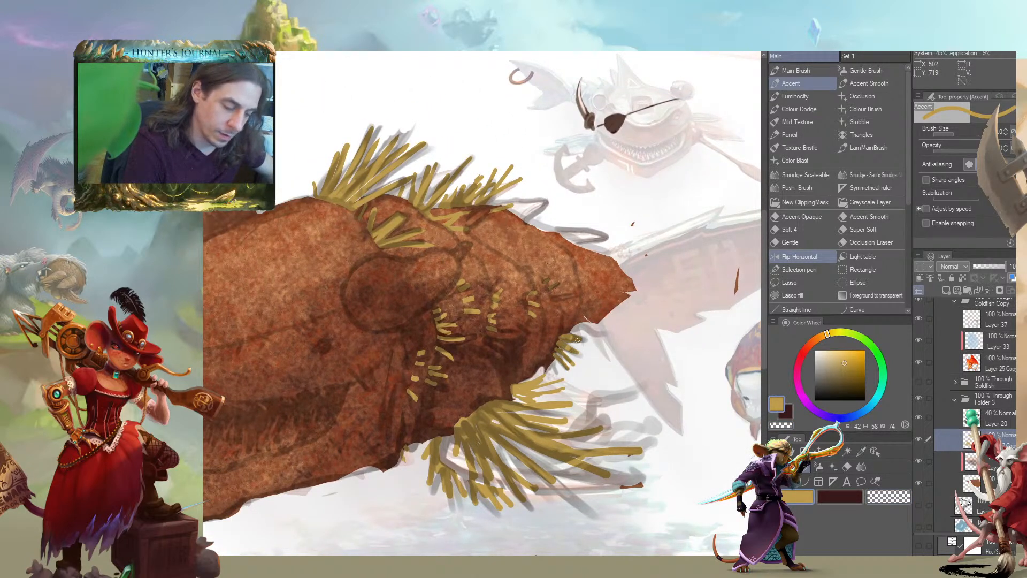
pyautogui.moveTo(543, 325); pyautogui.dragTo(536, 329)
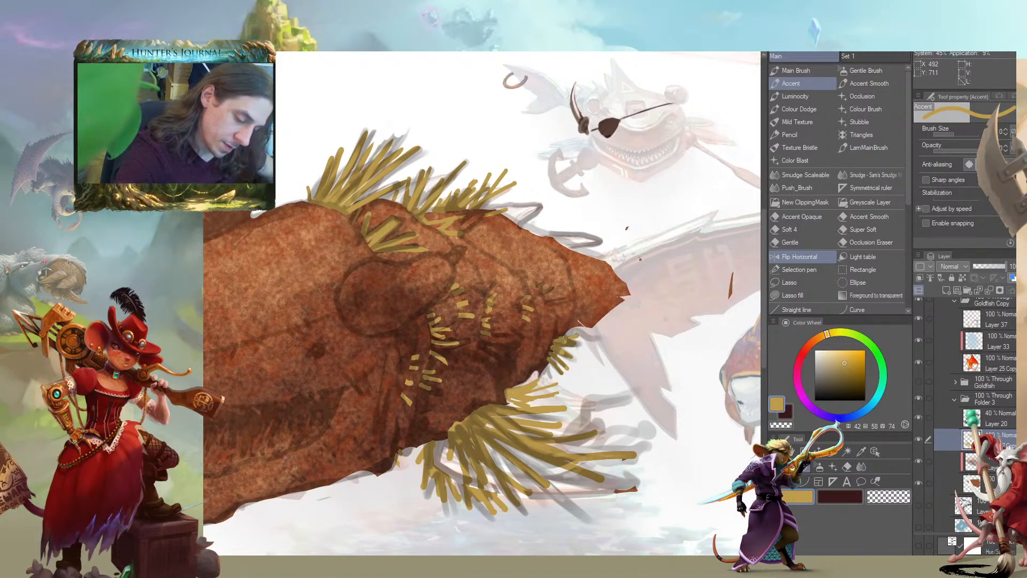
# Paint fans of straw strands around the tail tip, below it and over its upper edge
pyautogui.moveTo(594, 341)
pyautogui.mouseDown()
pyautogui.moveTo(585, 320)
pyautogui.moveTo(630, 327)
pyautogui.moveTo(604, 314)
pyautogui.mouseUp()
pyautogui.moveTo(652, 264); pyautogui.dragTo(617, 277)
pyautogui.moveTo(636, 240); pyautogui.dragTo(614, 267)
pyautogui.press('c')
pyautogui.moveTo(631, 227); pyautogui.dragTo(611, 263)
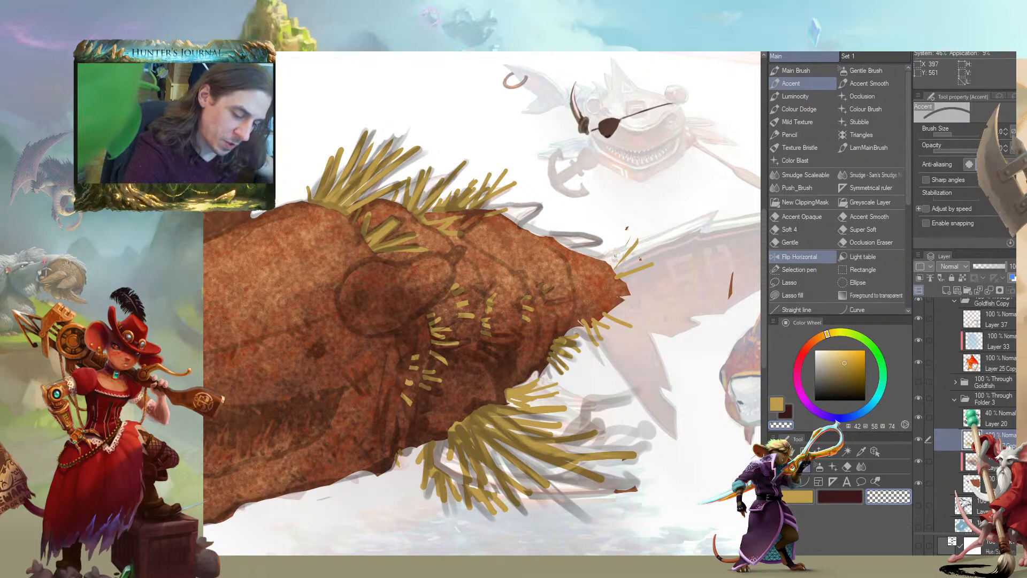
pyautogui.press('c')
pyautogui.moveTo(622, 230); pyautogui.dragTo(615, 261)
pyautogui.moveTo(653, 229); pyautogui.dragTo(618, 268)
pyautogui.moveTo(649, 250)
pyautogui.mouseDown()
pyautogui.moveTo(613, 272)
pyautogui.moveTo(624, 274)
pyautogui.mouseUp()
pyautogui.moveTo(640, 283); pyautogui.dragTo(614, 284)
pyautogui.moveTo(636, 305); pyautogui.dragTo(614, 287)
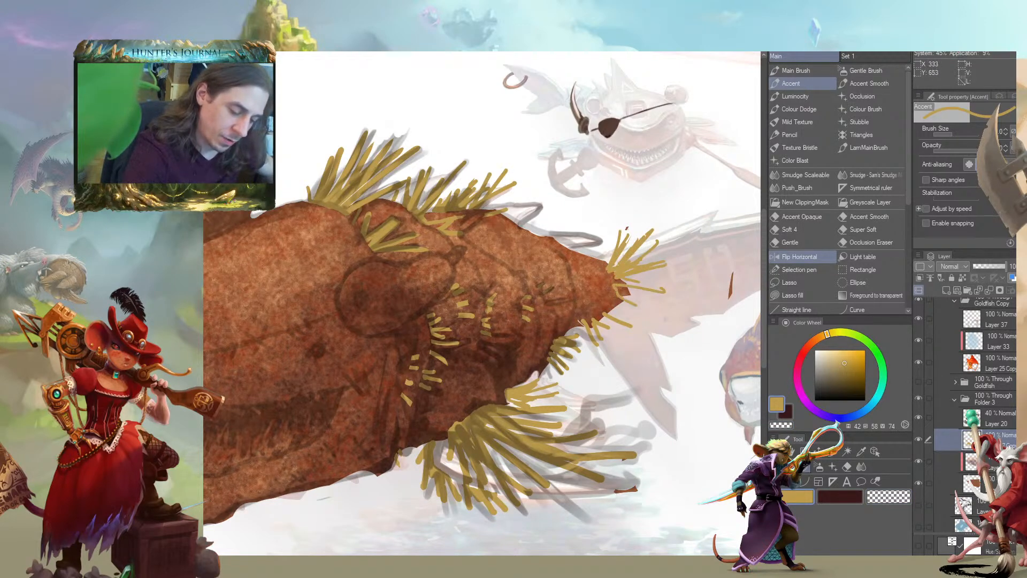
# Fill out the straw strands at the tail tip and trim the hooked ends of the lower ones
pyautogui.moveTo(477, 273); pyautogui.dragTo(300, 228)
pyautogui.moveTo(443, 313); pyautogui.dragTo(421, 272)
pyautogui.moveTo(444, 294); pyautogui.dragTo(416, 259)
pyautogui.moveTo(465, 272); pyautogui.dragTo(439, 268)
pyautogui.moveTo(491, 215); pyautogui.dragTo(542, 245)
pyautogui.scroll(4, 540, 283)
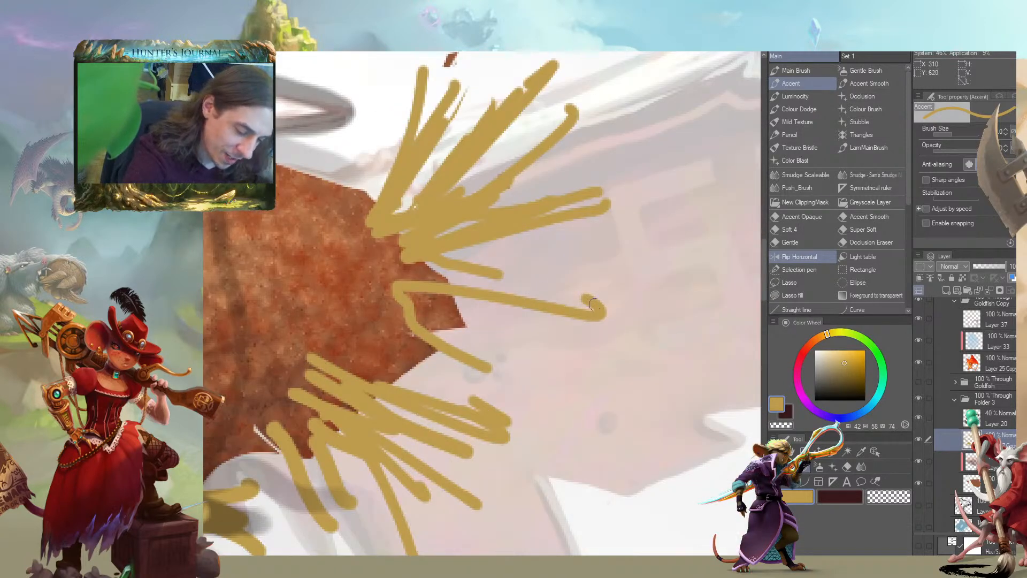
pyautogui.moveTo(487, 412)
pyautogui.mouseDown()
pyautogui.moveTo(389, 339)
pyautogui.moveTo(417, 345)
pyautogui.moveTo(452, 382)
pyautogui.moveTo(469, 381)
pyautogui.moveTo(423, 360)
pyautogui.moveTo(451, 365)
pyautogui.moveTo(367, 360)
pyautogui.moveTo(454, 350)
pyautogui.moveTo(456, 370)
pyautogui.moveTo(438, 379)
pyautogui.moveTo(415, 351)
pyautogui.mouseUp()
pyautogui.moveTo(306, 286); pyautogui.dragTo(290, 276)
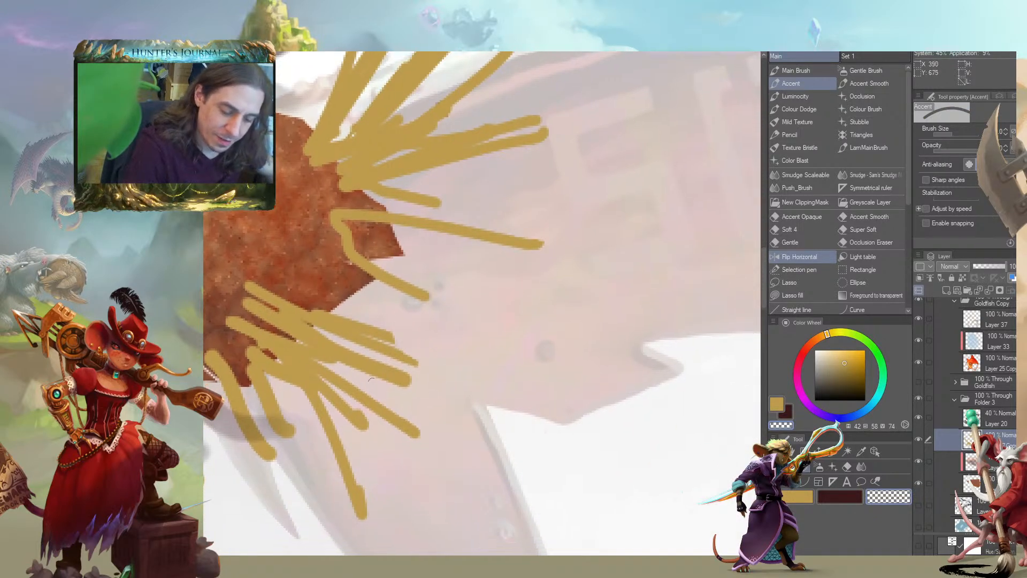
pyautogui.moveTo(343, 403); pyautogui.dragTo(369, 421)
pyautogui.moveTo(302, 381); pyautogui.dragTo(298, 349)
pyautogui.moveTo(358, 428); pyautogui.dragTo(369, 476)
# Trim the tips of the upper tail strands and cut gaps between them with transparent Accent strokes
pyautogui.moveTo(305, 256); pyautogui.dragTo(449, 523)
pyautogui.moveTo(659, 260)
pyautogui.mouseDown()
pyautogui.moveTo(623, 300)
pyautogui.moveTo(644, 278)
pyautogui.mouseUp()
pyautogui.moveTo(658, 346)
pyautogui.mouseDown()
pyautogui.moveTo(683, 348)
pyautogui.moveTo(687, 375)
pyautogui.mouseUp()
pyautogui.moveTo(581, 256); pyautogui.dragTo(537, 199)
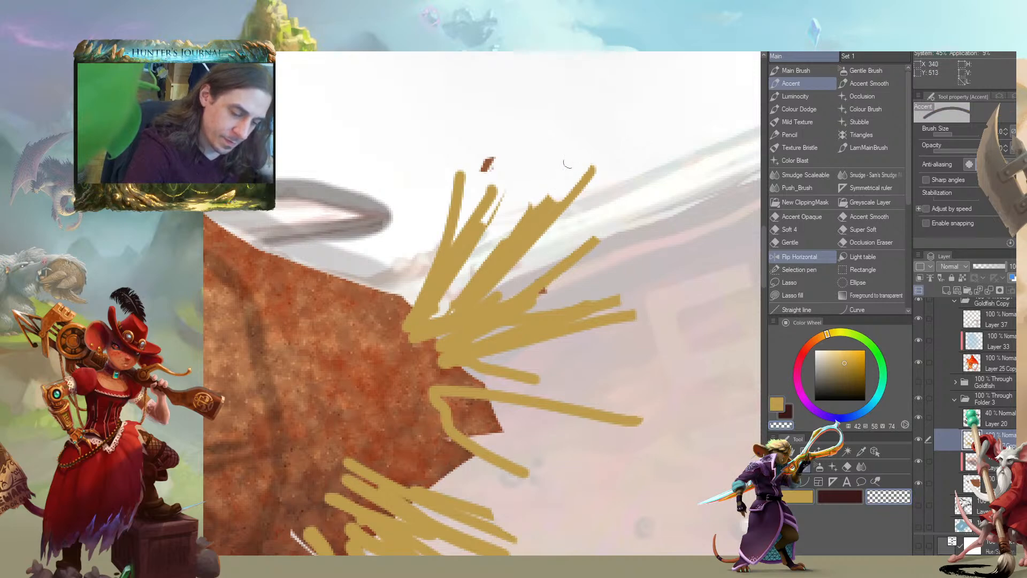
pyautogui.moveTo(532, 197); pyautogui.dragTo(505, 151)
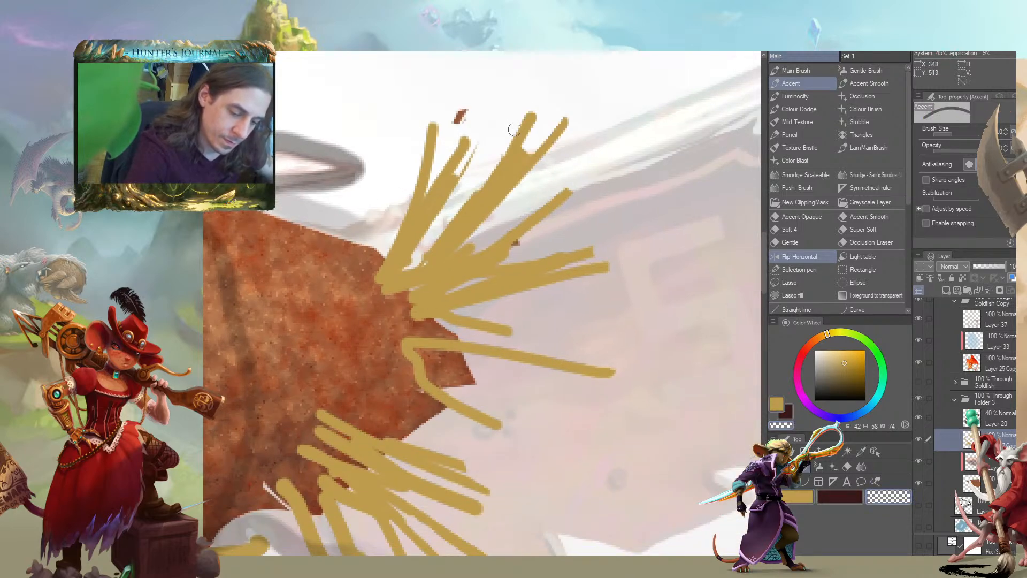
pyautogui.moveTo(418, 215); pyautogui.dragTo(397, 247)
pyautogui.press('c')
pyautogui.moveTo(287, 263); pyautogui.dragTo(251, 317)
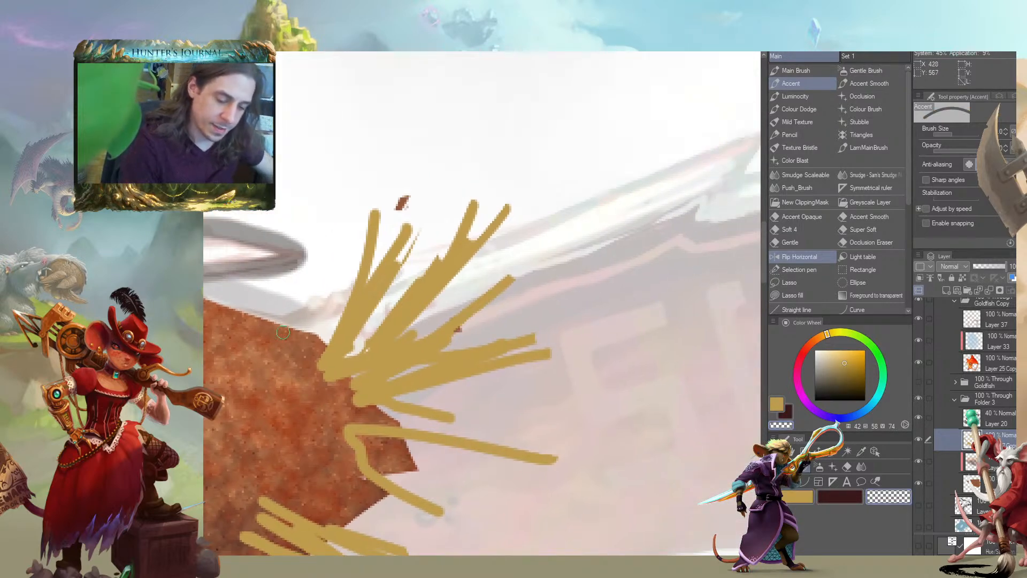
pyautogui.moveTo(319, 339)
pyautogui.mouseDown()
pyautogui.moveTo(327, 320)
pyautogui.moveTo(334, 357)
pyautogui.moveTo(320, 310)
pyautogui.mouseUp()
pyautogui.moveTo(341, 332)
pyautogui.mouseDown()
pyautogui.moveTo(355, 343)
pyautogui.moveTo(354, 399)
pyautogui.moveTo(375, 368)
pyautogui.moveTo(393, 374)
pyautogui.moveTo(361, 399)
pyautogui.mouseUp()
pyautogui.press('c')
# Separate the looped strand at the tail tip and add more straw strands to fill the gaps in the fan
pyautogui.moveTo(310, 348); pyautogui.dragTo(306, 276)
pyautogui.moveTo(538, 381)
pyautogui.mouseDown()
pyautogui.moveTo(388, 294)
pyautogui.moveTo(342, 305)
pyautogui.moveTo(497, 260)
pyautogui.mouseUp()
pyautogui.moveTo(349, 280); pyautogui.dragTo(428, 252)
pyautogui.moveTo(468, 207); pyautogui.dragTo(492, 175)
pyautogui.moveTo(351, 296); pyautogui.dragTo(436, 254)
pyautogui.moveTo(369, 349); pyautogui.dragTo(332, 251)
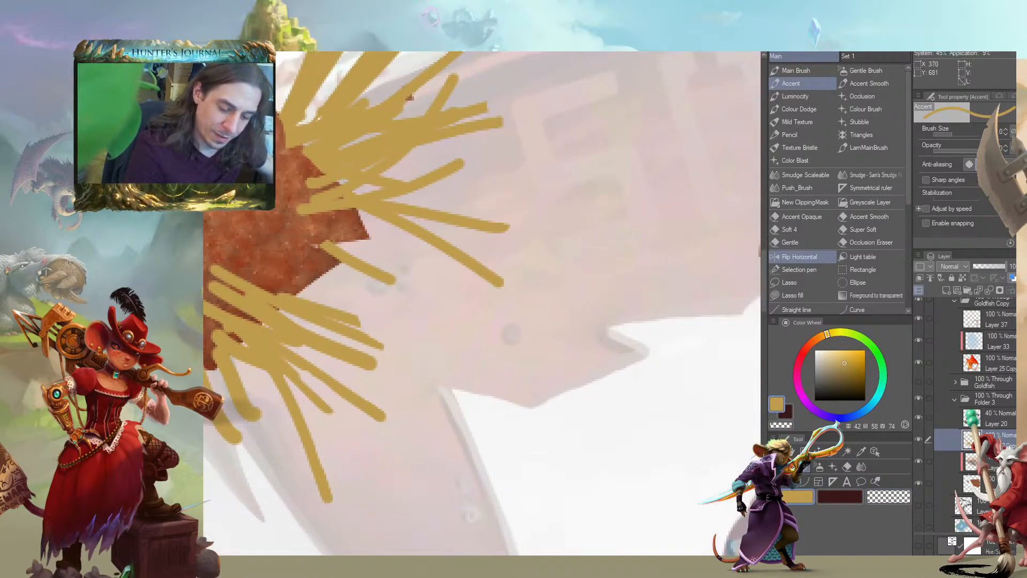
pyautogui.moveTo(420, 389); pyautogui.dragTo(297, 253)
pyautogui.moveTo(503, 320); pyautogui.dragTo(326, 217)
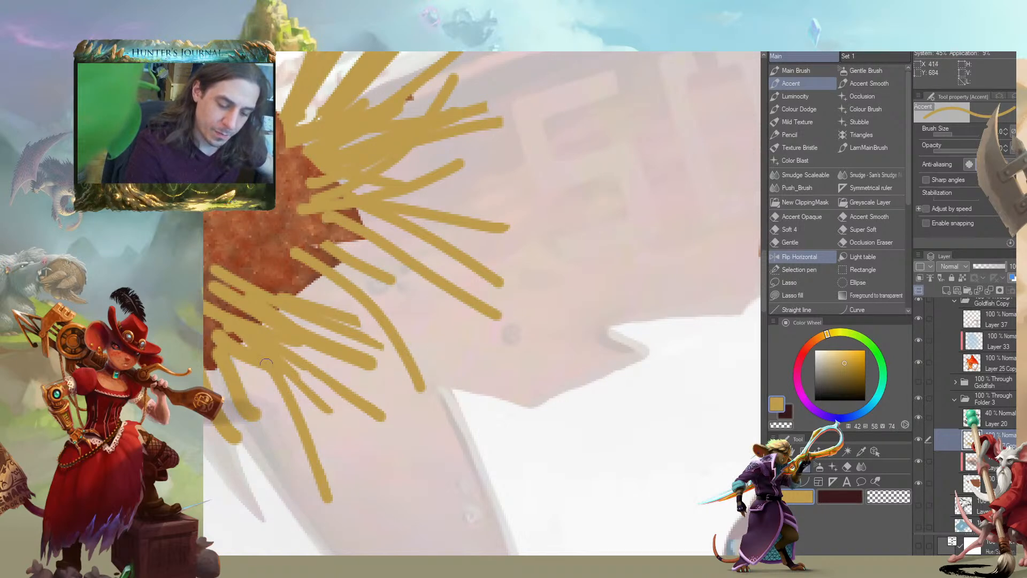
# Paint crossing straw strands with the Accent brush through the tuft hanging below the tail tip
pyautogui.moveTo(291, 259); pyautogui.dragTo(340, 431)
pyautogui.moveTo(292, 289)
pyautogui.mouseDown()
pyautogui.moveTo(276, 461)
pyautogui.moveTo(272, 364)
pyautogui.mouseUp()
pyautogui.scroll(-3, 243, 346)
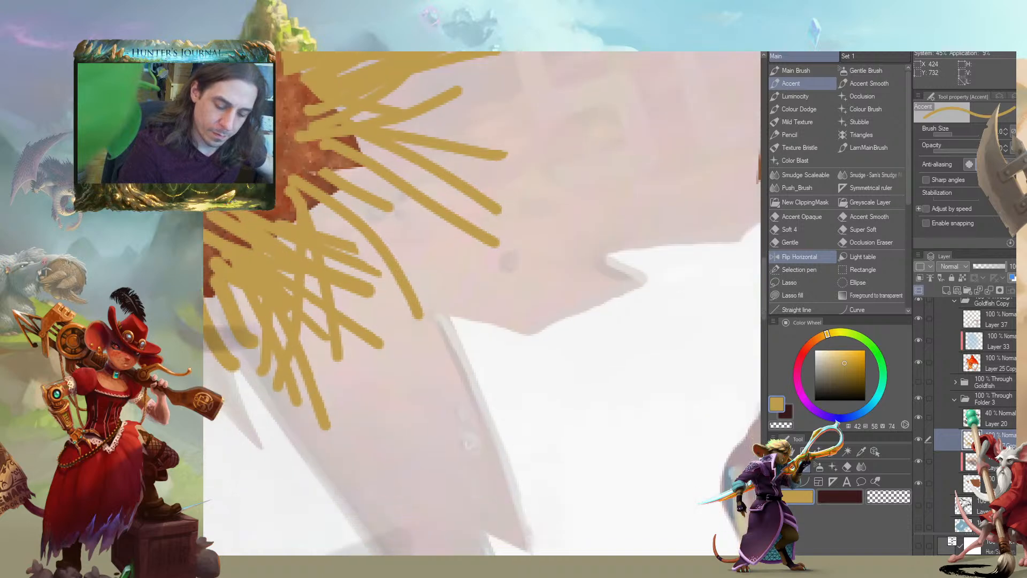
pyautogui.moveTo(432, 316)
pyautogui.mouseDown()
pyautogui.moveTo(409, 316)
pyautogui.moveTo(425, 305)
pyautogui.mouseUp()
pyautogui.moveTo(487, 254)
pyautogui.mouseDown()
pyautogui.moveTo(499, 239)
pyautogui.moveTo(492, 194)
pyautogui.moveTo(480, 200)
pyautogui.moveTo(575, 267)
pyautogui.mouseUp()
pyautogui.scroll(-3, 214, 345)
pyautogui.scroll(8, 609, 405)
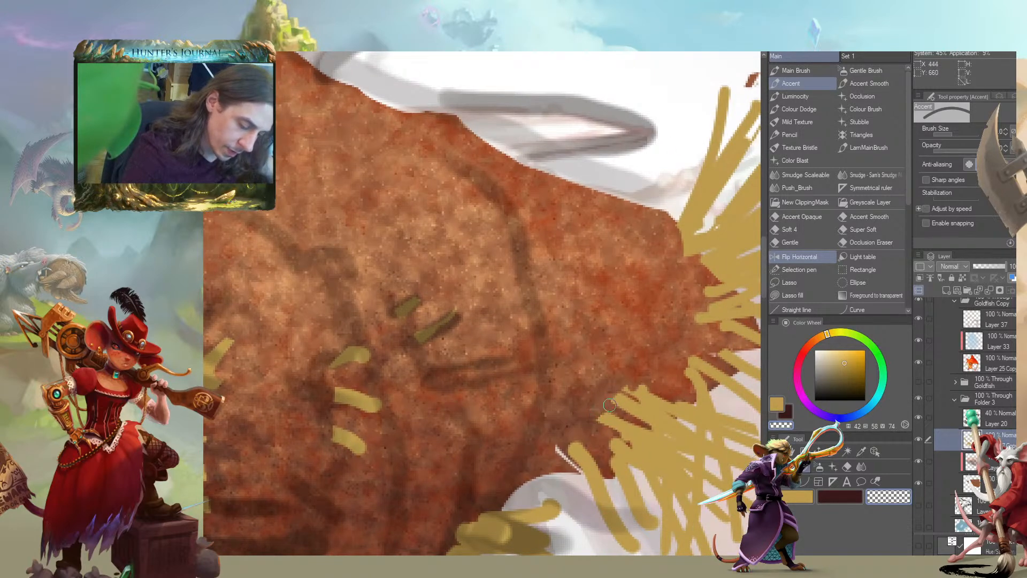
pyautogui.moveTo(610, 405)
pyautogui.mouseDown()
pyautogui.moveTo(650, 406)
pyautogui.moveTo(615, 426)
pyautogui.moveTo(690, 385)
pyautogui.moveTo(734, 339)
pyautogui.mouseUp()
pyautogui.press('c')
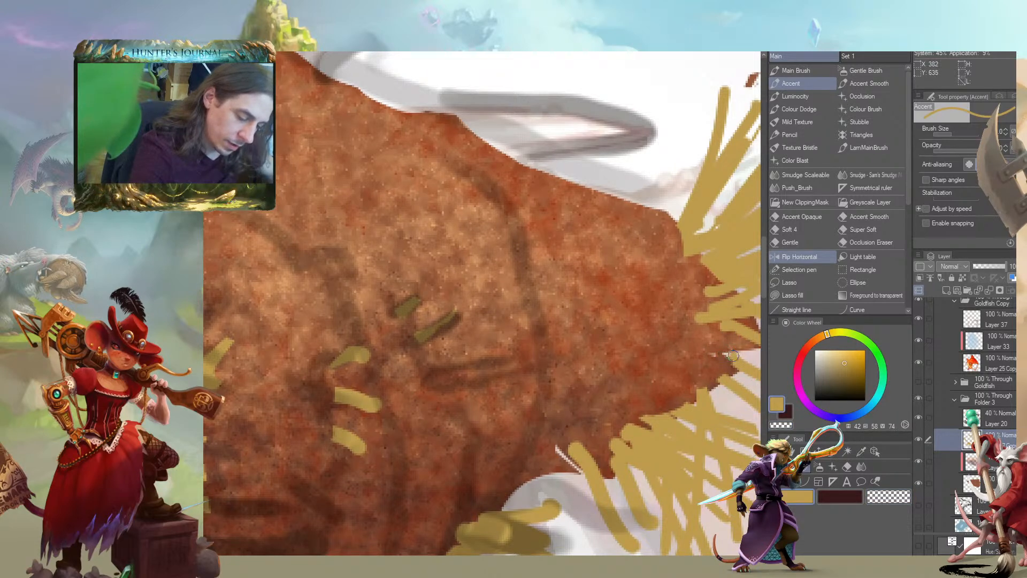
# Trim the straw roots around the point of the tail with transparent Accent strokes
pyautogui.press('c')
pyautogui.moveTo(716, 328); pyautogui.dragTo(744, 326)
pyautogui.moveTo(743, 324); pyautogui.dragTo(699, 320)
pyautogui.moveTo(641, 300); pyautogui.dragTo(356, 212)
pyautogui.moveTo(436, 212); pyautogui.dragTo(478, 259)
pyautogui.moveTo(401, 154); pyautogui.dragTo(406, 163)
pyautogui.scroll(-7, 288, 214)
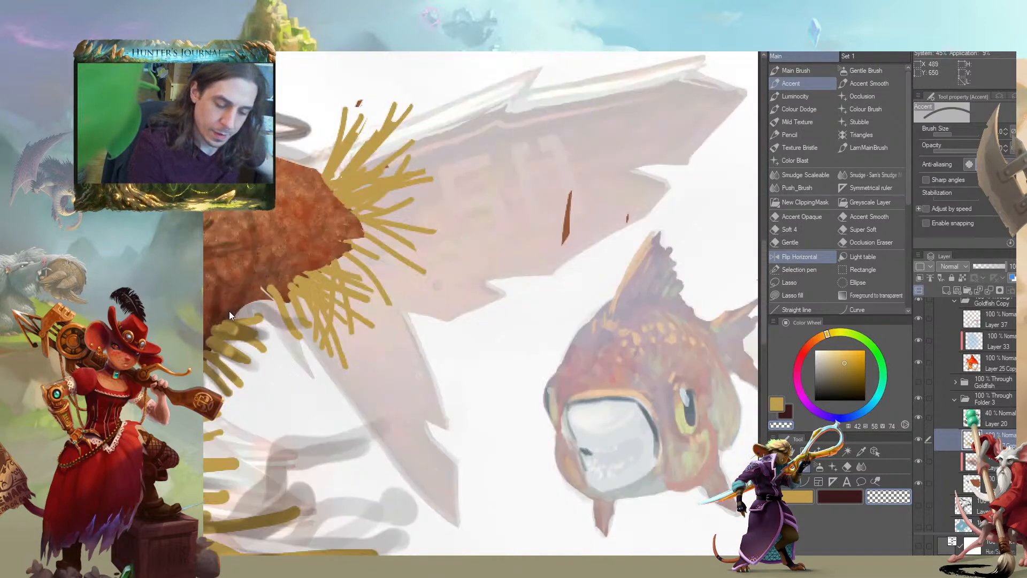
# Thin out the short straw strands along the underside of the tail, alternating transparent and straw-coloured Accent strokes
pyautogui.scroll(7, 219, 398)
pyautogui.moveTo(412, 269)
pyautogui.mouseDown()
pyautogui.moveTo(425, 281)
pyautogui.moveTo(420, 265)
pyautogui.mouseUp()
pyautogui.moveTo(387, 322); pyautogui.dragTo(407, 316)
pyautogui.moveTo(258, 305); pyautogui.dragTo(348, 305)
pyautogui.moveTo(489, 331); pyautogui.dragTo(492, 335)
pyautogui.moveTo(504, 389); pyautogui.dragTo(463, 424)
pyautogui.moveTo(454, 461)
pyautogui.mouseDown()
pyautogui.moveTo(444, 473)
pyautogui.moveTo(442, 451)
pyautogui.moveTo(426, 452)
pyautogui.moveTo(373, 408)
pyautogui.mouseUp()
pyautogui.press('c')
pyautogui.press('c')
pyautogui.press('c')
pyautogui.moveTo(440, 436)
pyautogui.mouseDown()
pyautogui.moveTo(378, 397)
pyautogui.moveTo(458, 427)
pyautogui.moveTo(390, 369)
pyautogui.mouseUp()
pyautogui.press('c')
pyautogui.moveTo(413, 333)
pyautogui.mouseDown()
pyautogui.moveTo(400, 363)
pyautogui.moveTo(424, 391)
pyautogui.moveTo(463, 342)
pyautogui.moveTo(486, 388)
pyautogui.mouseUp()
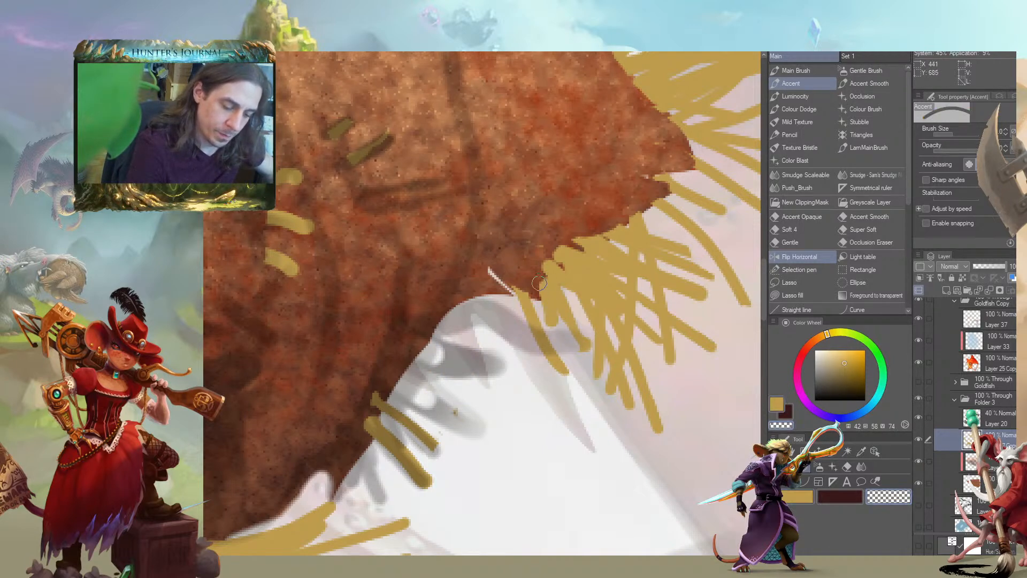
# Refine the roots of the tuft below the tail tip with a smaller Accent brush, alternating straw-coloured and transparent strokes
pyautogui.moveTo(539, 285); pyautogui.dragTo(553, 323)
pyautogui.press('[')
pyautogui.press('[')
pyautogui.press('c')
pyautogui.press('c')
pyautogui.press('[')
pyautogui.press('c')
pyautogui.moveTo(553, 295)
pyautogui.mouseDown()
pyautogui.moveTo(554, 323)
pyautogui.moveTo(553, 313)
pyautogui.mouseUp()
pyautogui.press('c')
pyautogui.moveTo(547, 270)
pyautogui.mouseDown()
pyautogui.moveTo(548, 257)
pyautogui.moveTo(580, 241)
pyautogui.mouseUp()
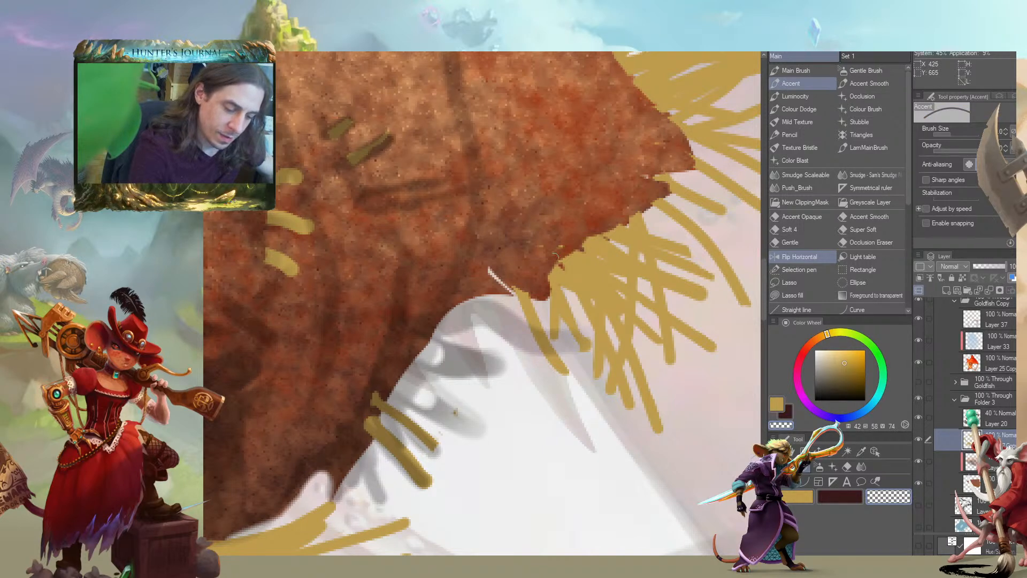
pyautogui.moveTo(421, 261); pyautogui.dragTo(379, 191)
pyautogui.moveTo(512, 267); pyautogui.dragTo(467, 280)
pyautogui.moveTo(544, 316); pyautogui.dragTo(560, 357)
pyautogui.moveTo(281, 290); pyautogui.dragTo(279, 287)
pyautogui.scroll(-6, 304, 300)
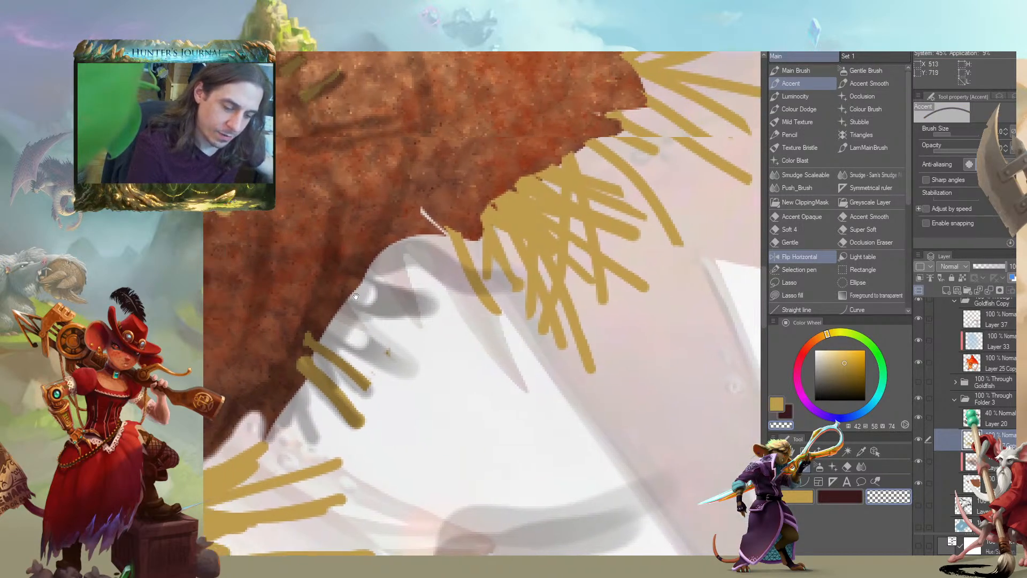
pyautogui.scroll(5, 303, 358)
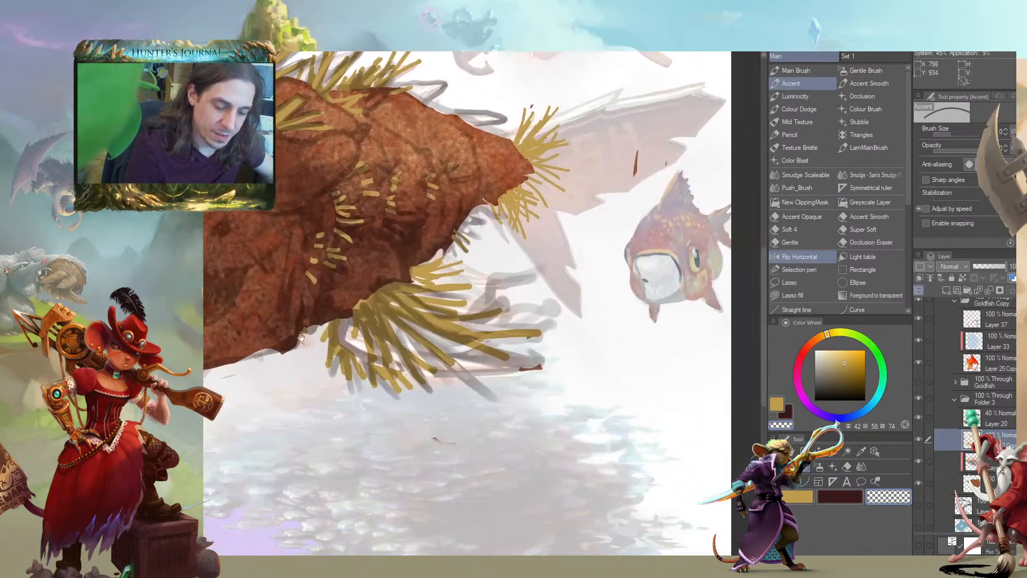
# Lower the opacity of Layer 20, the dark sketch lines over the skin, to 21% and return to the straw layer
pyautogui.moveTo(302, 338); pyautogui.dragTo(331, 375)
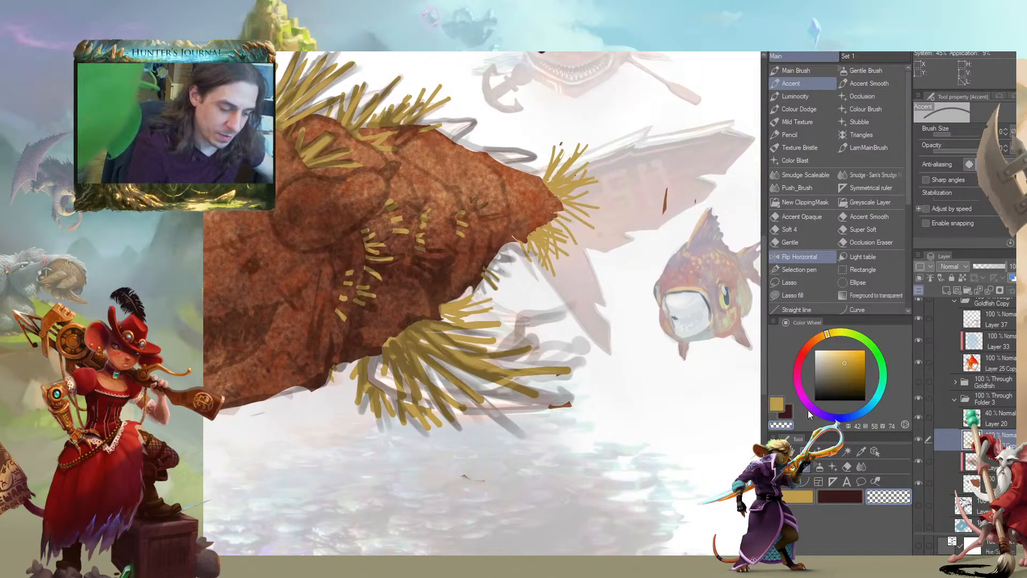
pyautogui.click(941, 418)
pyautogui.moveTo(983, 275); pyautogui.dragTo(970, 275)
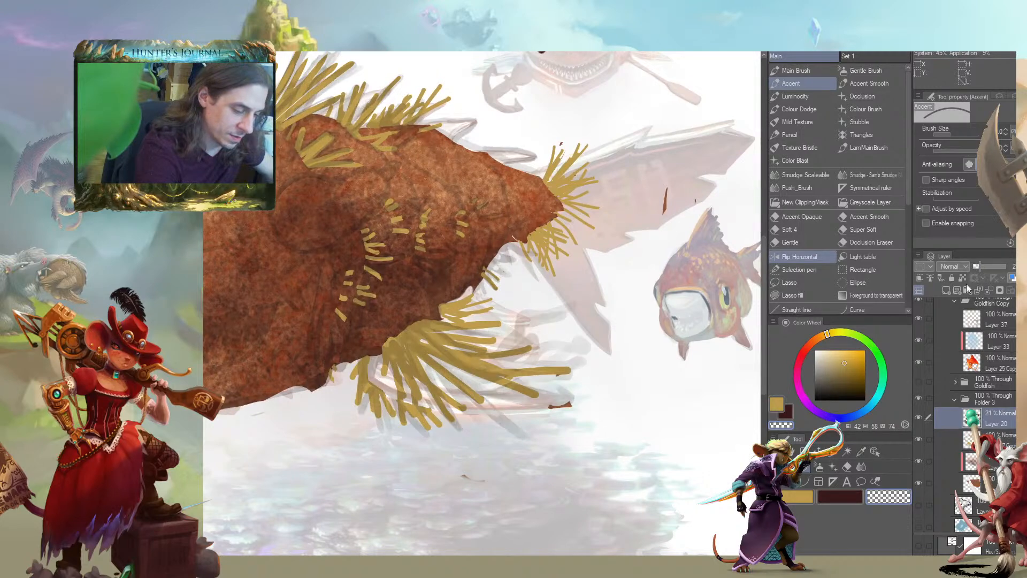
pyautogui.click(942, 441)
pyautogui.moveTo(219, 365); pyautogui.dragTo(308, 434)
pyautogui.scroll(-2, 390, 416)
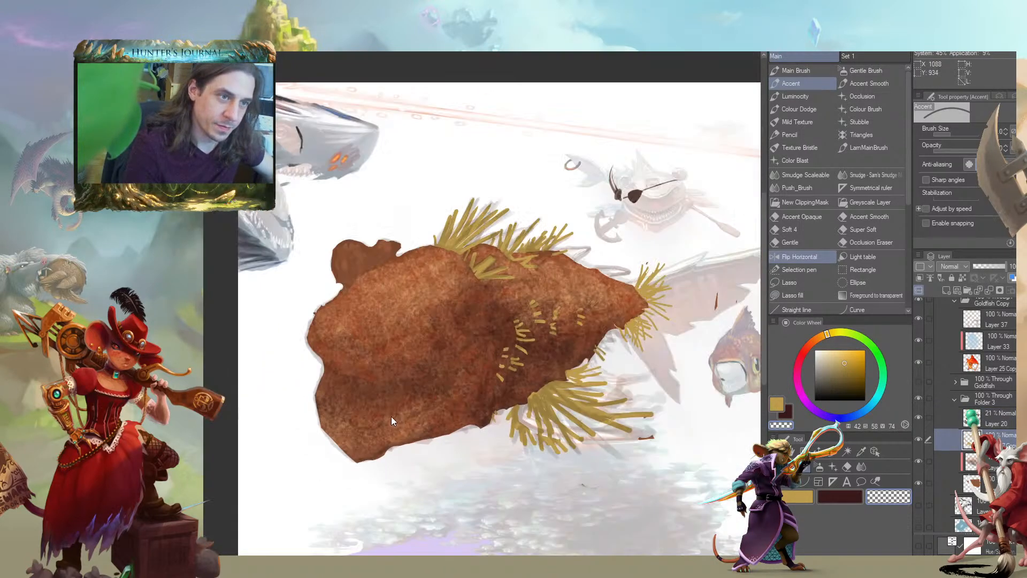
pyautogui.moveTo(287, 417); pyautogui.dragTo(328, 390)
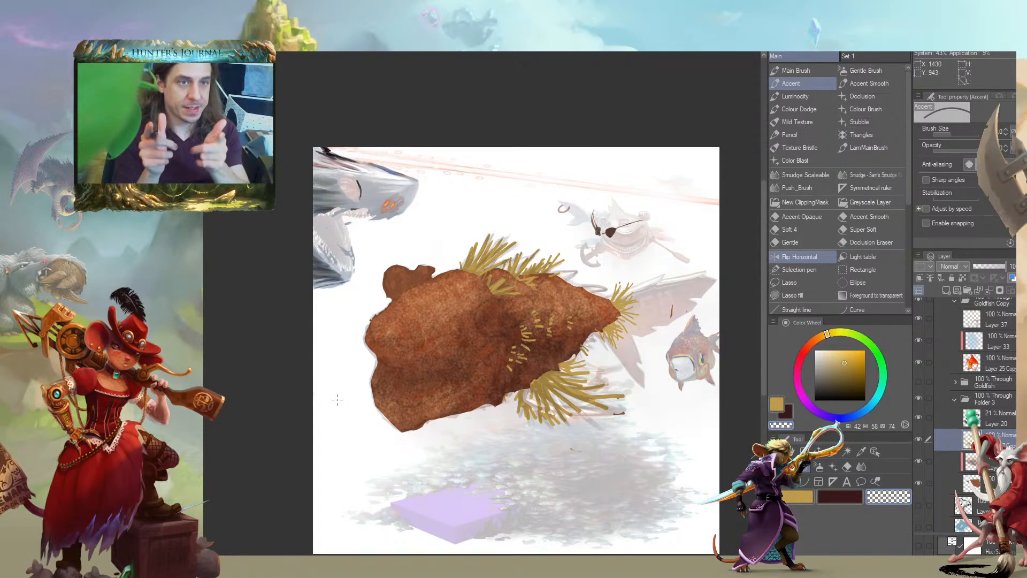
# Try to cut a mouth-shaped opening in the brown skin layer with an enlarged transparent Accent brush
pyautogui.moveTo(272, 413); pyautogui.dragTo(268, 331)
pyautogui.scroll(-2, 271, 370)
pyautogui.scroll(3, 271, 370)
pyautogui.moveTo(468, 353); pyautogui.dragTo(422, 332)
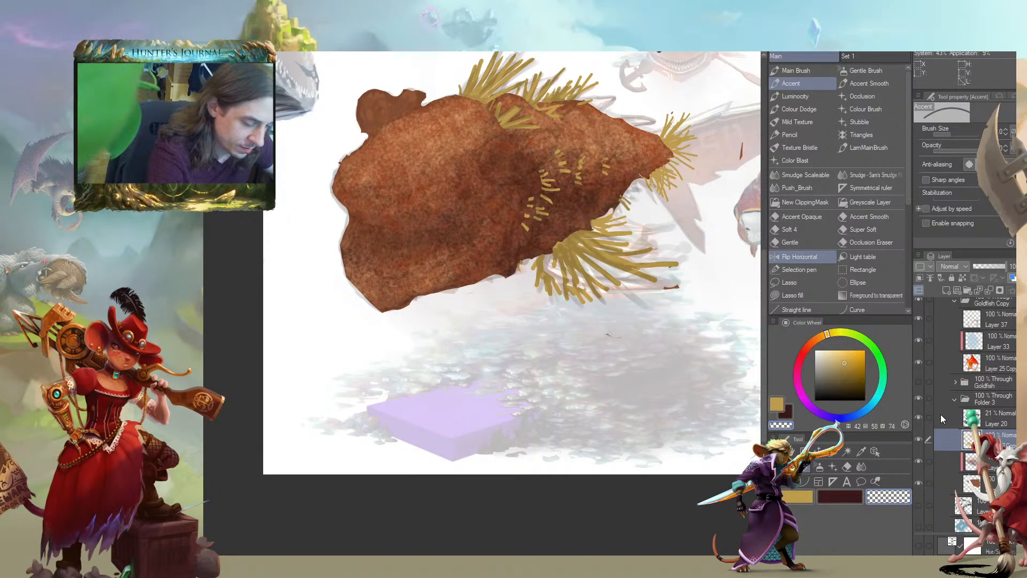
pyautogui.scroll(-1, 956, 469)
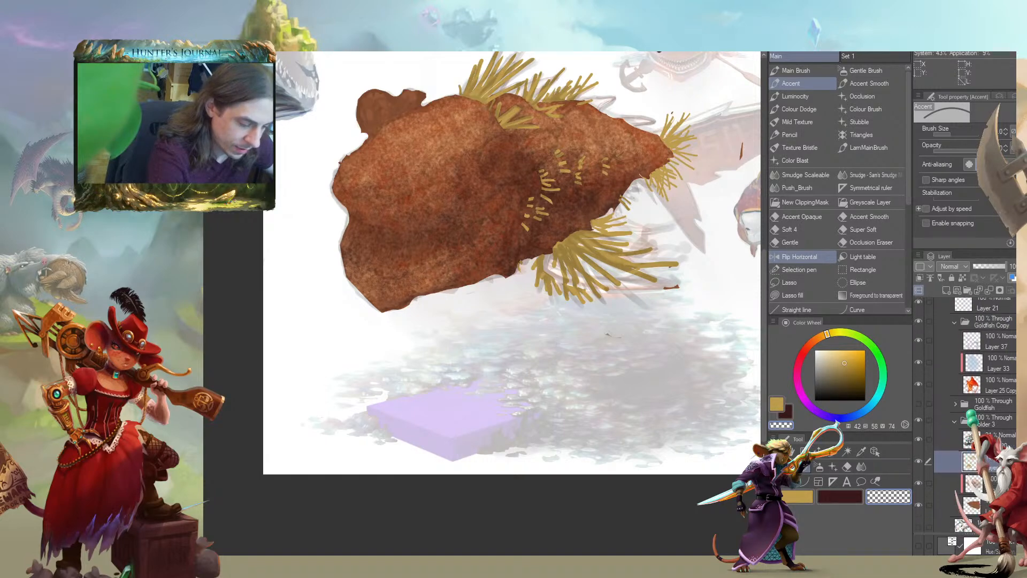
pyautogui.click(956, 469)
pyautogui.scroll(3, 342, 278)
pyautogui.press(']')
pyautogui.press(']')
pyautogui.press(']')
pyautogui.press(']')
pyautogui.press(']')
pyautogui.press(']')
pyautogui.press(']')
pyautogui.press(']')
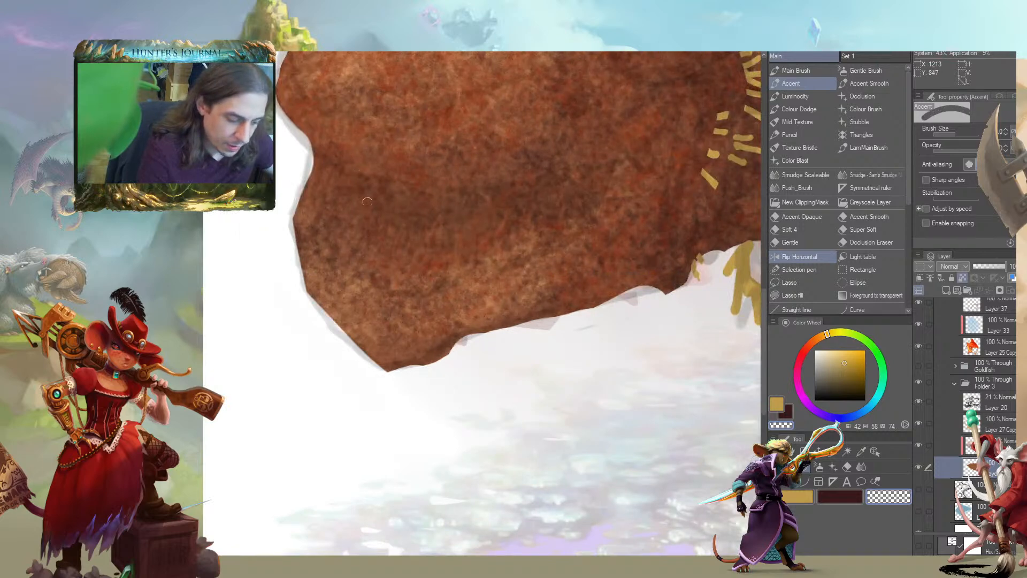
pyautogui.moveTo(370, 227)
pyautogui.mouseDown()
pyautogui.moveTo(398, 238)
pyautogui.moveTo(498, 231)
pyautogui.mouseUp()
pyautogui.moveTo(279, 189); pyautogui.dragTo(285, 294)
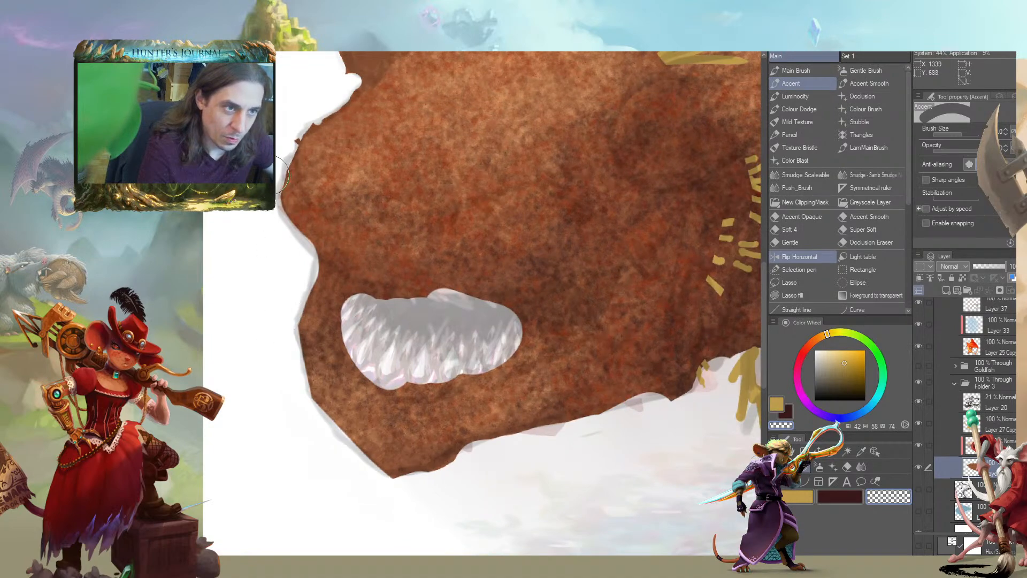
pyautogui.hotkey('ctrl', 'z')
pyautogui.moveTo(337, 279); pyautogui.dragTo(343, 299)
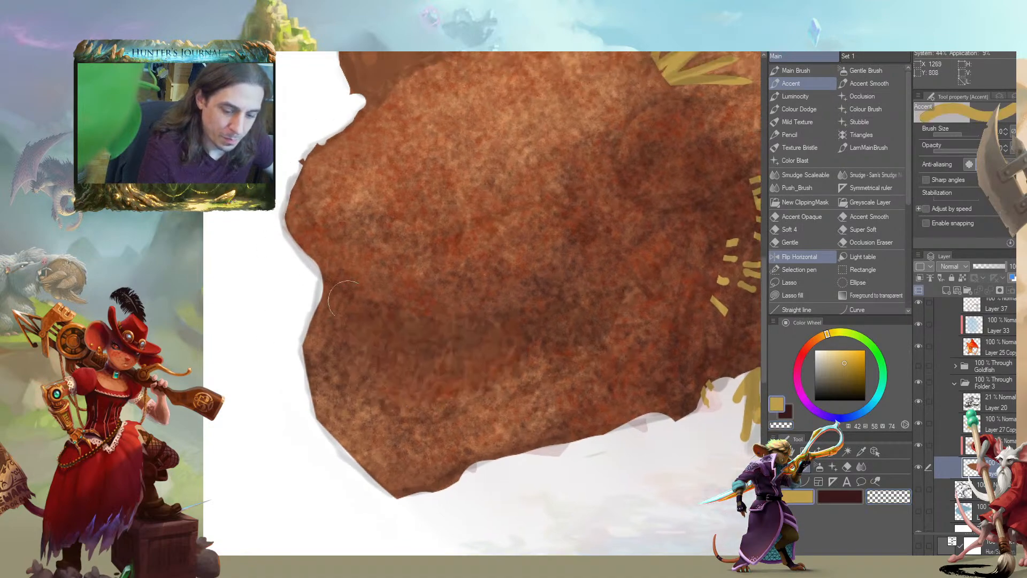
# Check which inputs affect the Accent brush's size with Layer 27 Copy selected
pyautogui.click(950, 424)
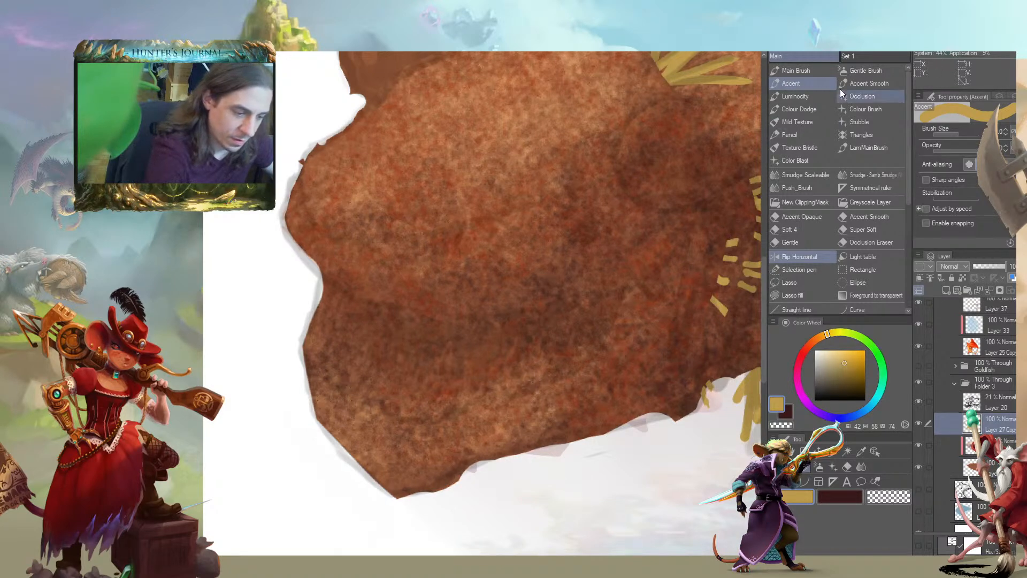
pyautogui.click(1011, 131)
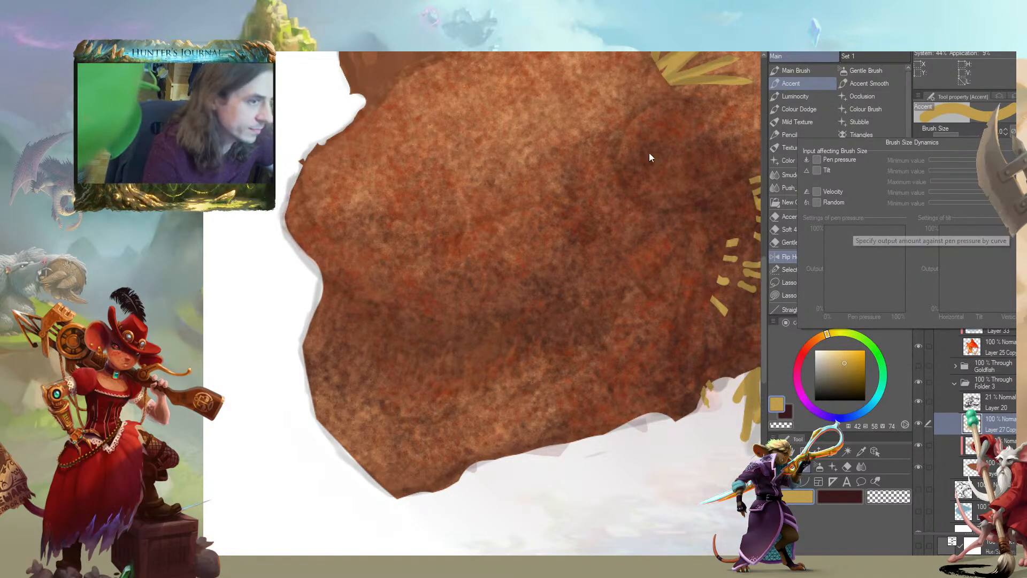
pyautogui.click(535, 252)
pyautogui.moveTo(421, 305); pyautogui.dragTo(432, 312)
pyautogui.moveTo(435, 256)
pyautogui.mouseDown()
pyautogui.moveTo(436, 330)
pyautogui.moveTo(435, 268)
pyautogui.moveTo(387, 275)
pyautogui.moveTo(405, 290)
pyautogui.mouseUp()
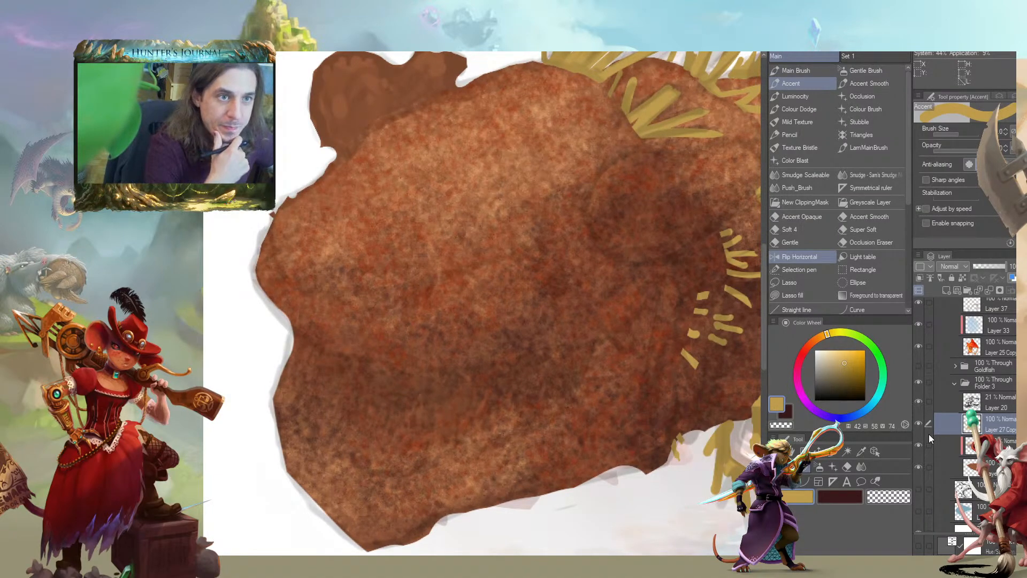
# Find the skin layer by toggling layer visibility and erase its stray brown marks beside the tail and below the straw fin
pyautogui.hotkey('ctrl', '-')
pyautogui.hotkey('ctrl', '-')
pyautogui.hotkey('ctrl', '-')
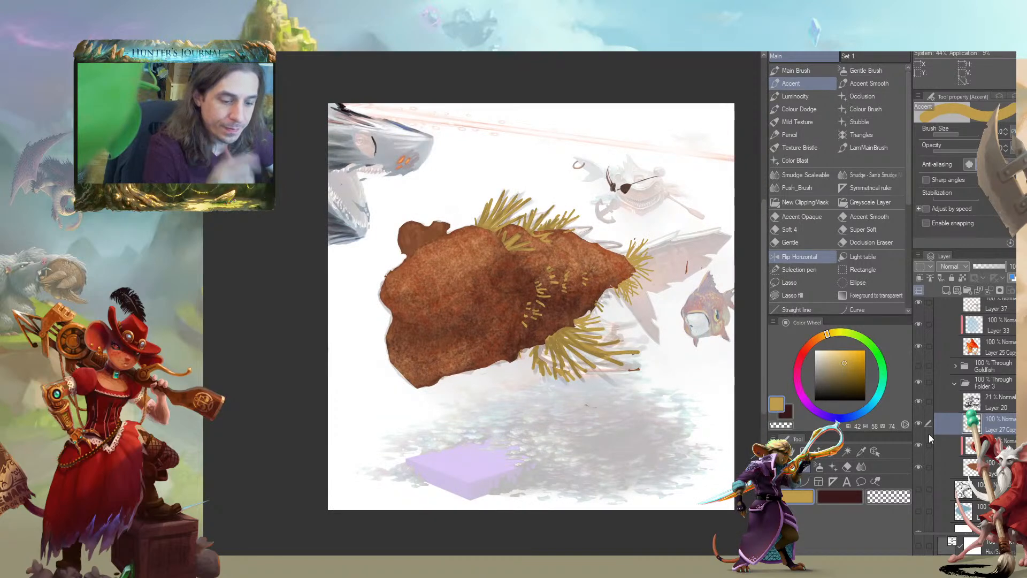
pyautogui.moveTo(519, 270); pyautogui.dragTo(464, 293)
pyautogui.press('c')
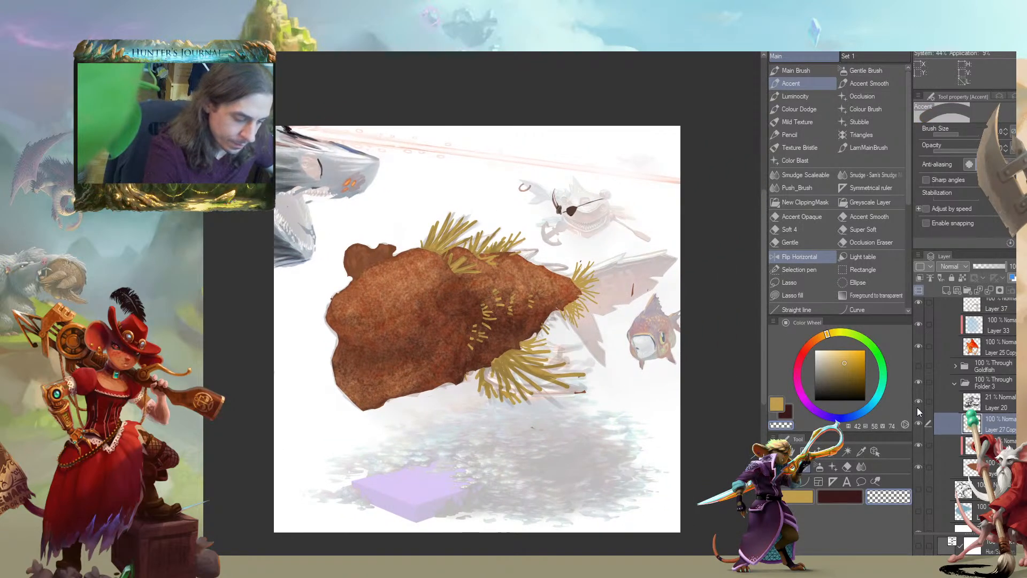
pyautogui.click(918, 347)
pyautogui.click(919, 347)
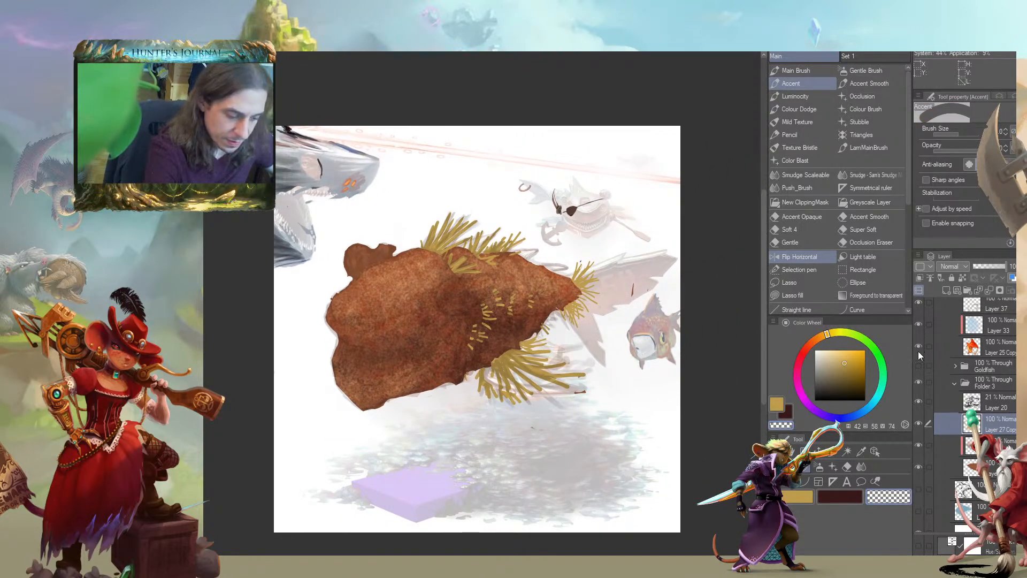
pyautogui.click(918, 467)
pyautogui.click(918, 467)
pyautogui.click(929, 464)
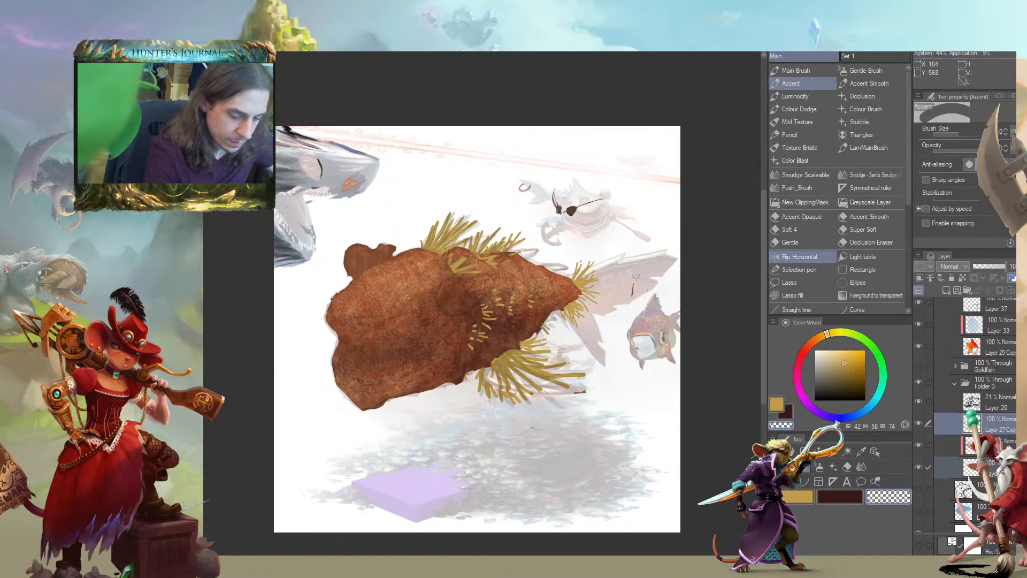
pyautogui.click(990, 467)
pyautogui.moveTo(633, 283); pyautogui.dragTo(632, 297)
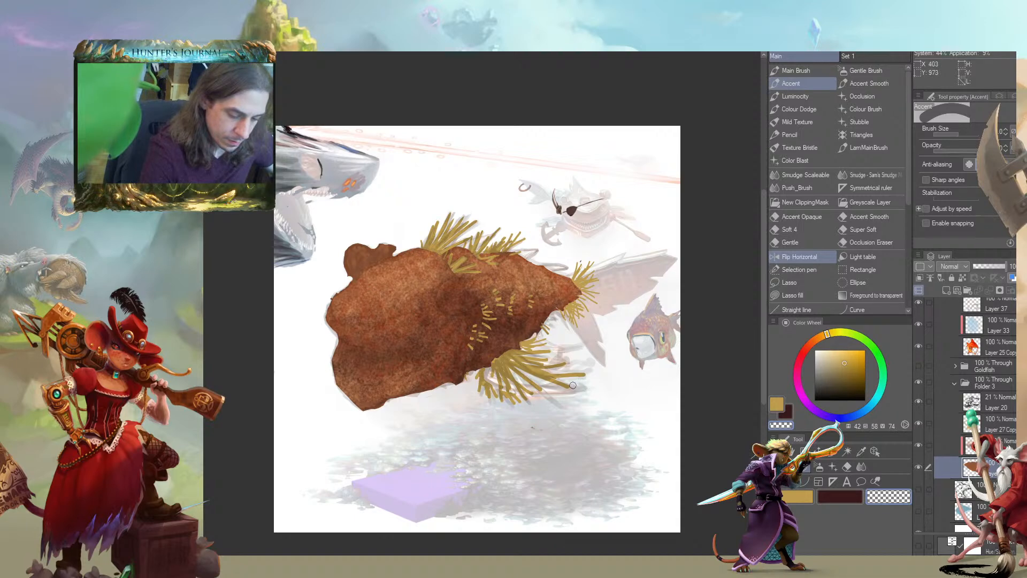
pyautogui.moveTo(534, 427); pyautogui.dragTo(595, 409)
pyautogui.press('c')
# Select the layer directly beneath the skin layer and set the drawing colour to a dark brown with values 42, 33, 17
pyautogui.click(941, 492)
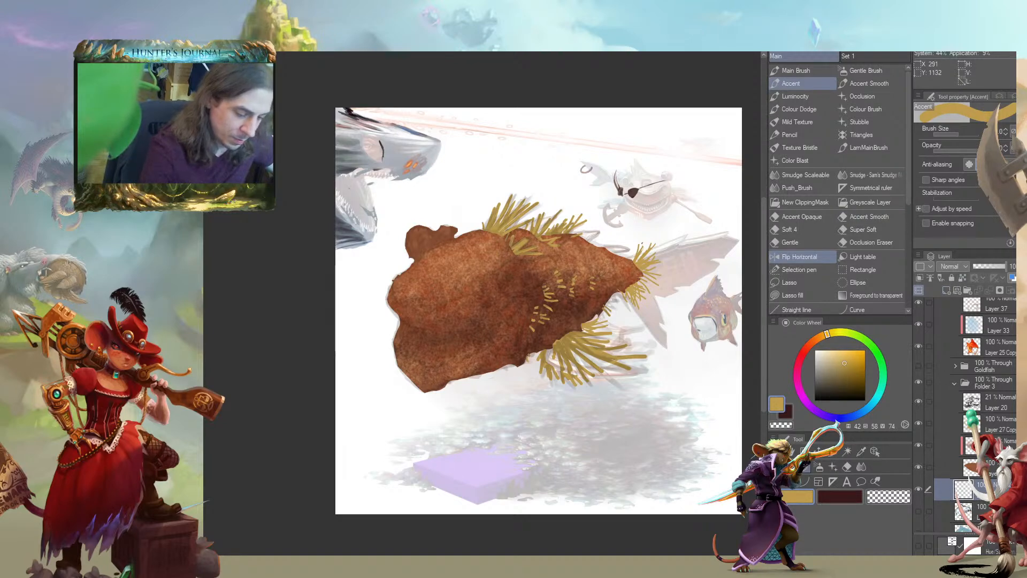
pyautogui.click(831, 391)
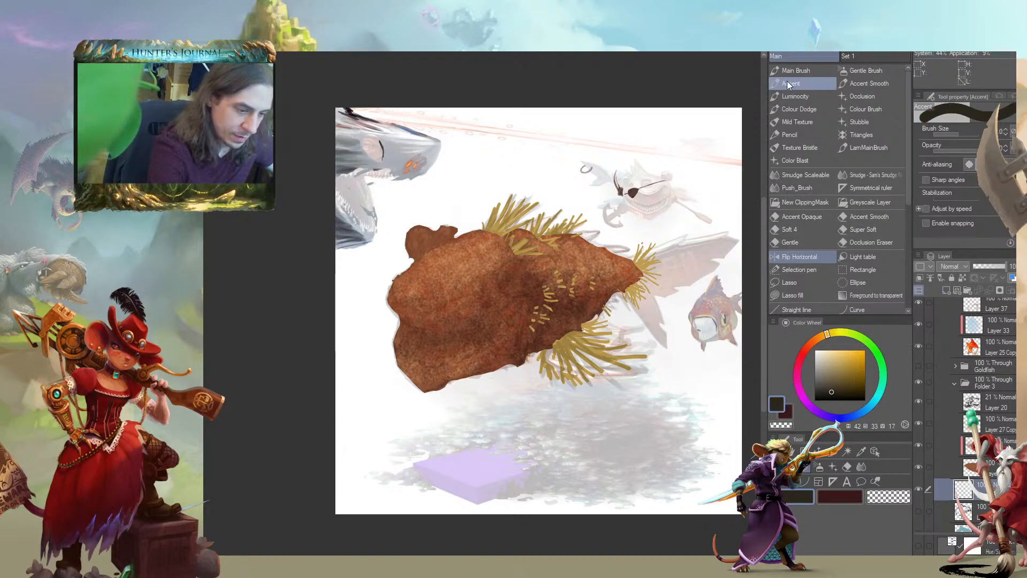
# Try handwriting "cand" below the creature with the constant-width Accent brush
pyautogui.moveTo(470, 415)
pyautogui.mouseDown()
pyautogui.moveTo(461, 419)
pyautogui.moveTo(471, 427)
pyautogui.moveTo(499, 413)
pyautogui.mouseUp()
pyautogui.moveTo(506, 416); pyautogui.dragTo(505, 424)
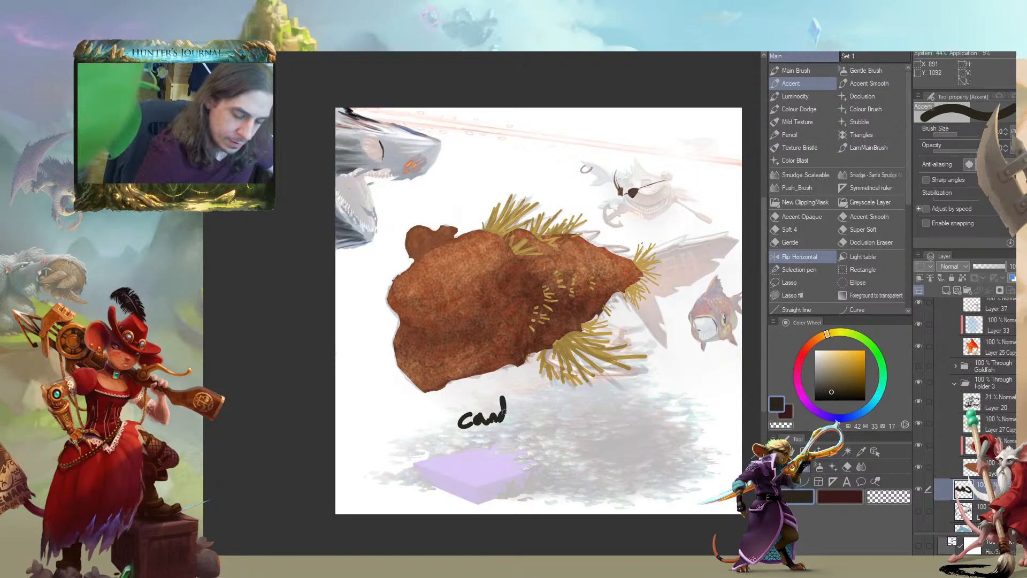
pyautogui.hotkey('ctrl', 'z')
pyautogui.hotkey('ctrl', 'z')
pyautogui.hotkey('ctrl', 'z')
pyautogui.hotkey('ctrl', 'z')
pyautogui.hotkey('ctrl', 'z')
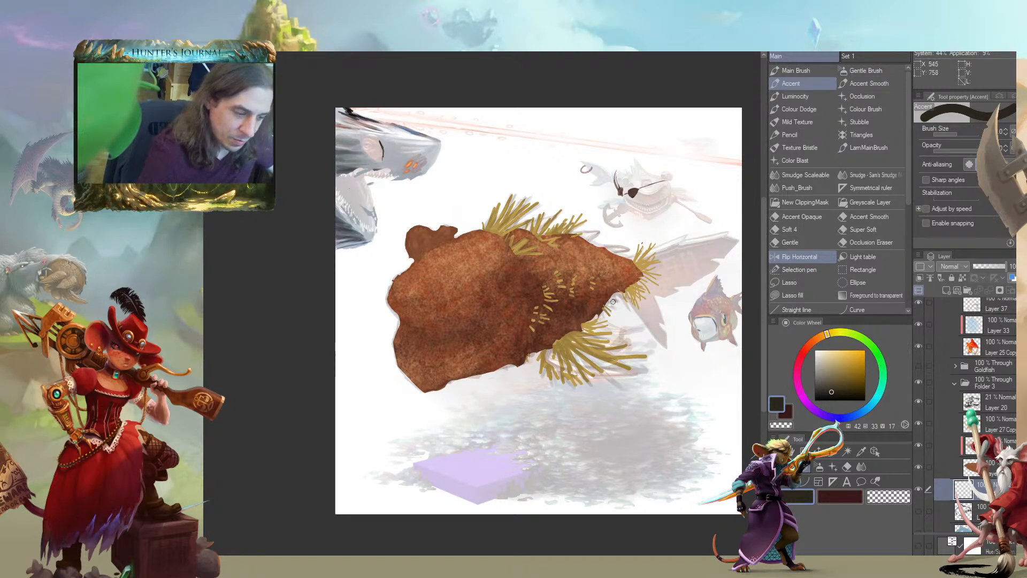
# Make pen pressure control the Accent brush's size
pyautogui.click(1012, 131)
pyautogui.click(817, 159)
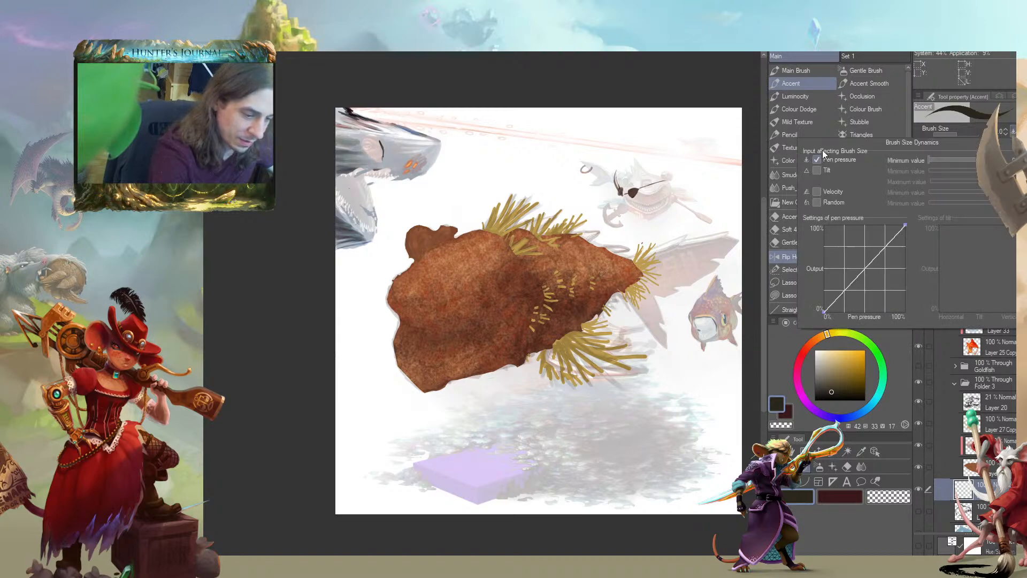
pyautogui.click(872, 62)
# Handwrite the note "Candy Pile" in dark brown below the creature
pyautogui.moveTo(422, 351); pyautogui.dragTo(431, 323)
pyautogui.moveTo(476, 387)
pyautogui.mouseDown()
pyautogui.moveTo(474, 401)
pyautogui.moveTo(502, 389)
pyautogui.moveTo(508, 412)
pyautogui.mouseUp()
pyautogui.moveTo(538, 376)
pyautogui.mouseDown()
pyautogui.moveTo(539, 401)
pyautogui.moveTo(540, 389)
pyautogui.moveTo(557, 399)
pyautogui.mouseUp()
pyautogui.moveTo(561, 394); pyautogui.dragTo(571, 398)
pyautogui.moveTo(333, 355); pyautogui.dragTo(270, 294)
# Touch up the "Candy Pile" lettering, alternating between transparent and dark brown Accent strokes
pyautogui.press('c')
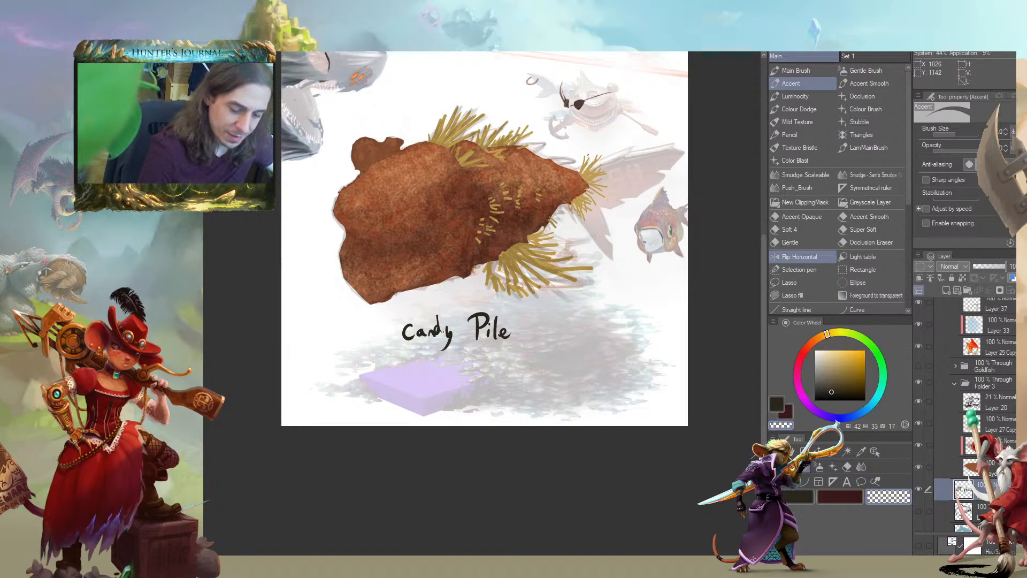
pyautogui.press('c')
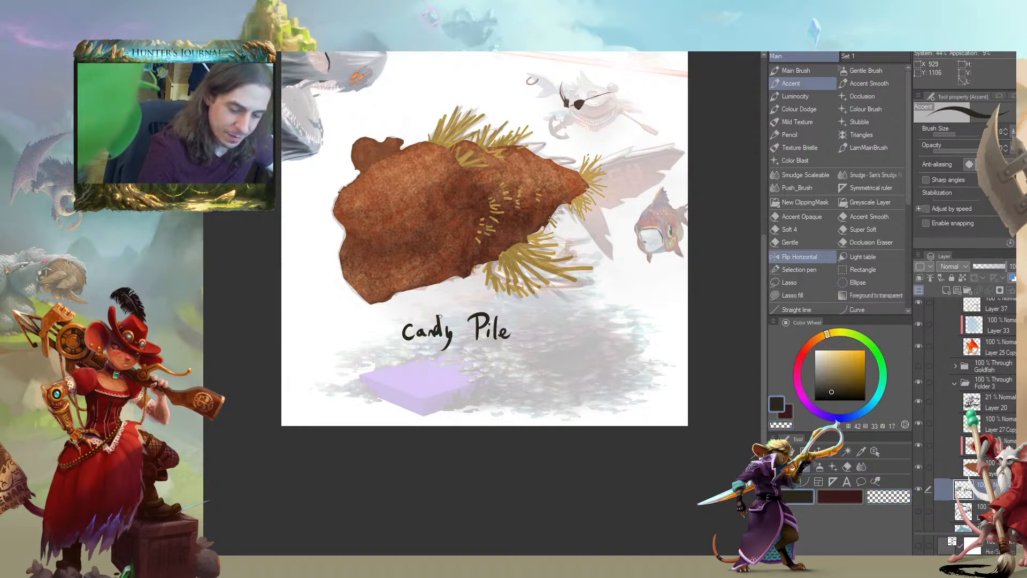
pyautogui.press('c')
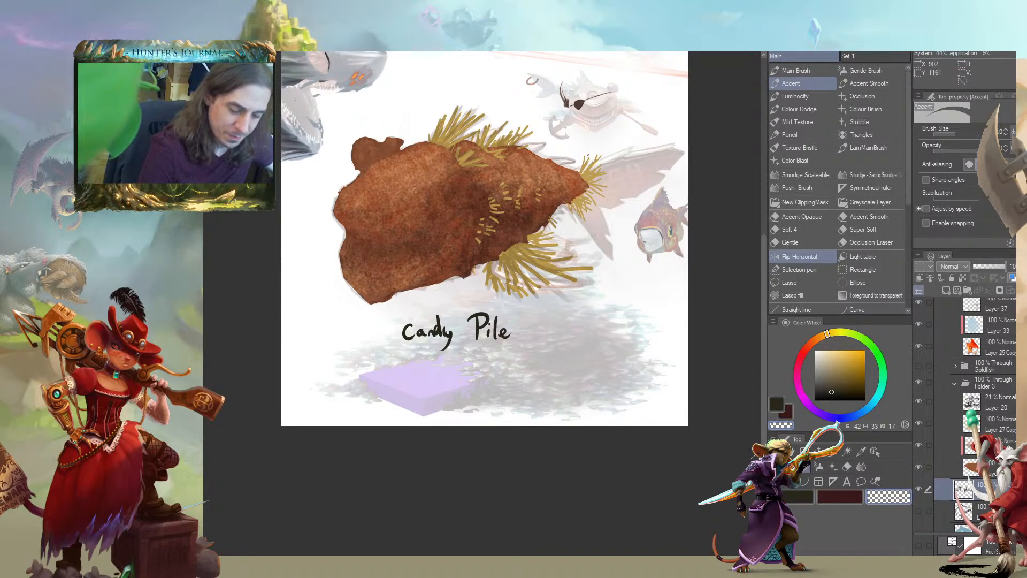
pyautogui.press('c')
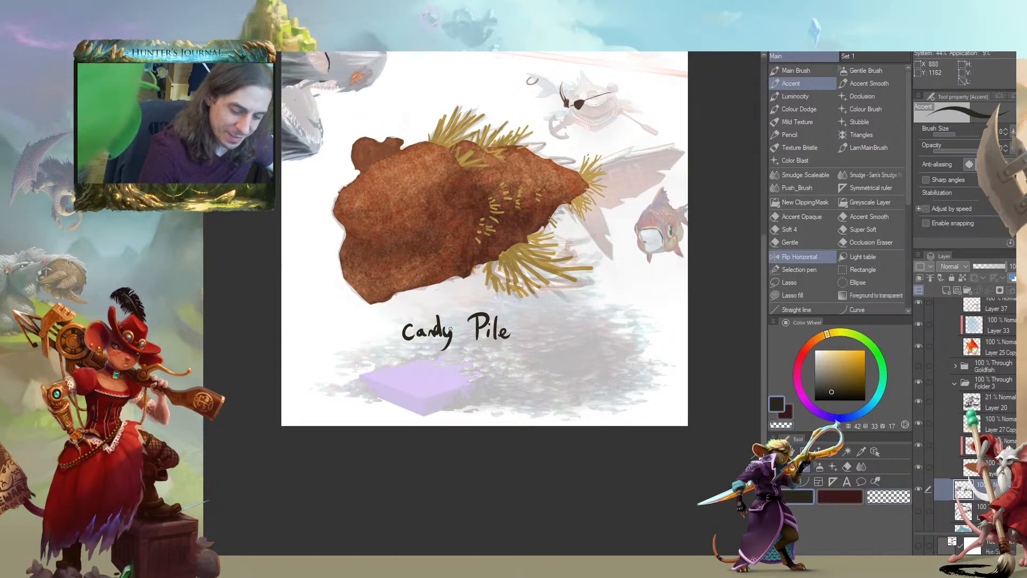
pyautogui.press('c')
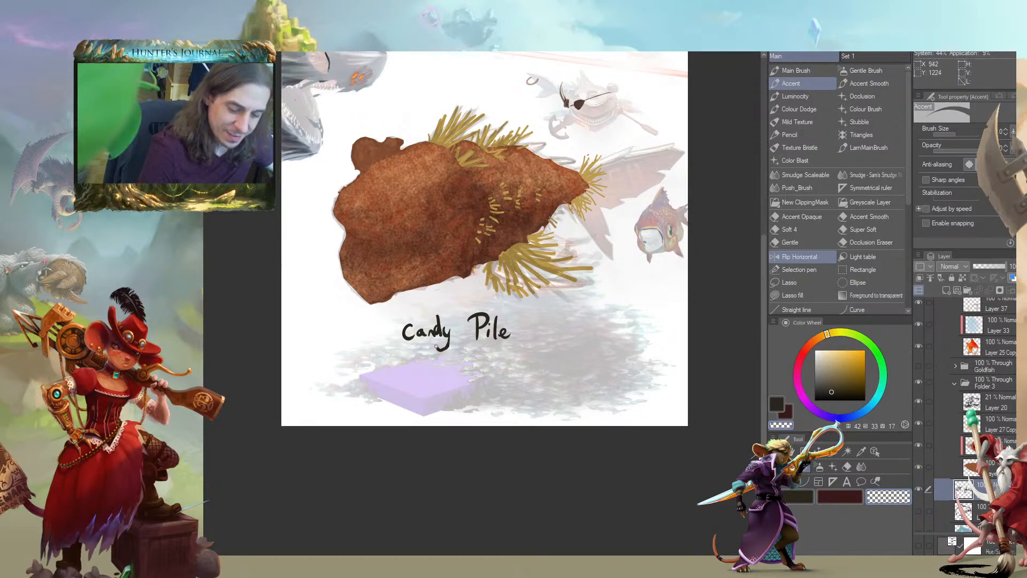
pyautogui.press('c')
pyautogui.moveTo(420, 331); pyautogui.dragTo(413, 331)
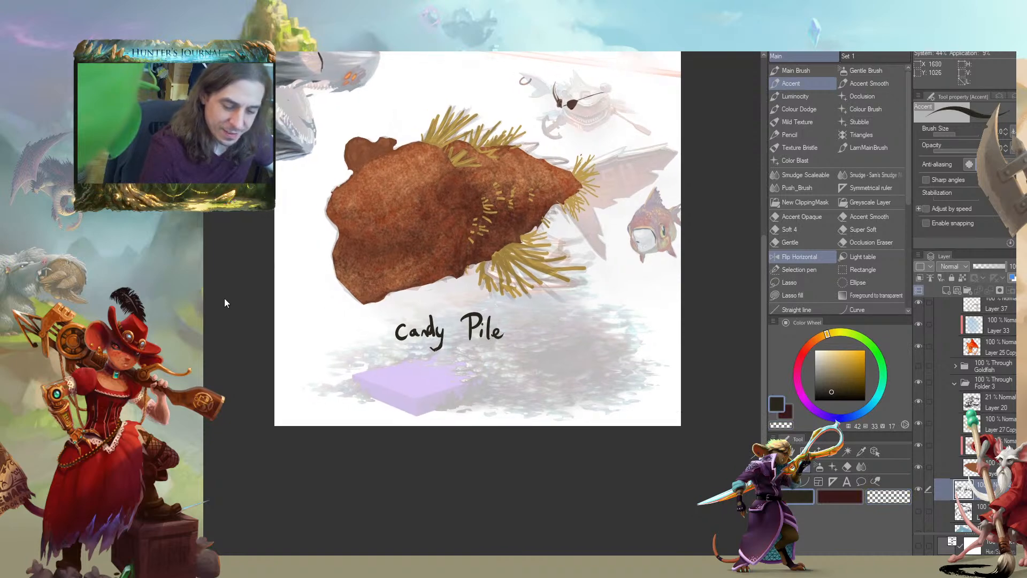
# Draw curved lines on both sides of the "Candy Pile" note to outline the pile
pyautogui.moveTo(228, 333); pyautogui.dragTo(231, 321)
pyautogui.moveTo(517, 307)
pyautogui.mouseDown()
pyautogui.moveTo(585, 328)
pyautogui.moveTo(592, 348)
pyautogui.moveTo(548, 364)
pyautogui.mouseUp()
pyautogui.moveTo(382, 316)
pyautogui.mouseDown()
pyautogui.moveTo(357, 329)
pyautogui.moveTo(374, 346)
pyautogui.mouseUp()
pyautogui.moveTo(227, 322); pyautogui.dragTo(285, 347)
# Sketch a banded candy corn over the pile's outline beside the "Candy Pile" note, trimming lines with transparent strokes
pyautogui.moveTo(612, 350); pyautogui.dragTo(628, 351)
pyautogui.press('c')
pyautogui.press('c')
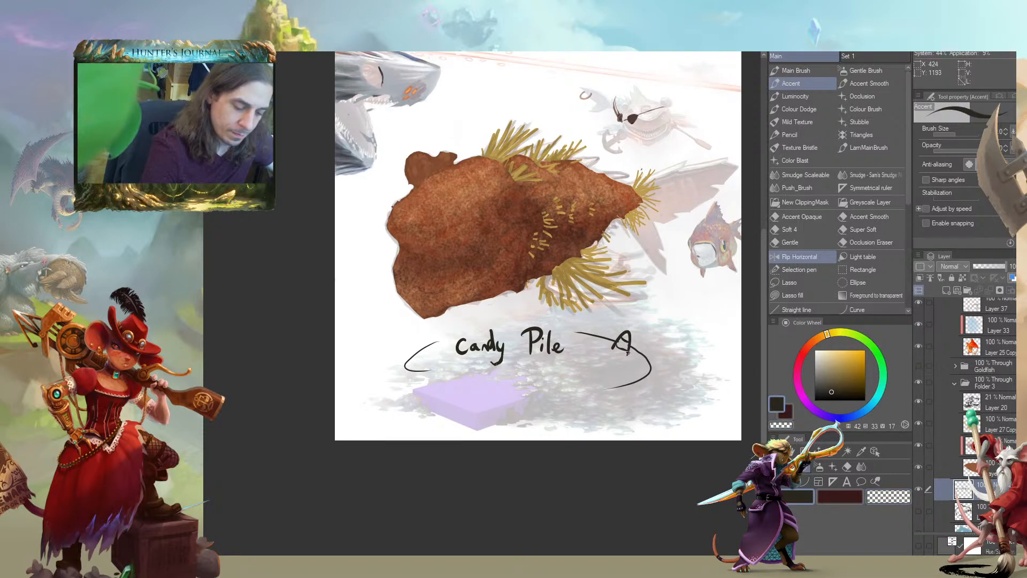
pyautogui.press('c')
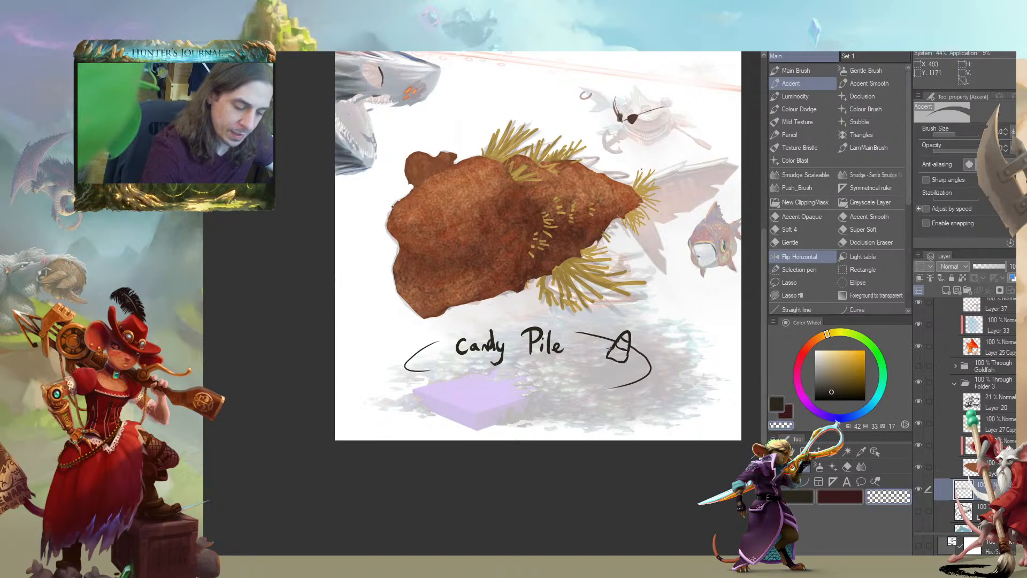
# Sketch a flat swirl lollipop with a stick below the candy corn, cleaning its lines with transparent strokes
pyautogui.press('c')
pyautogui.moveTo(612, 346)
pyautogui.mouseDown()
pyautogui.moveTo(610, 360)
pyautogui.moveTo(610, 340)
pyautogui.moveTo(651, 352)
pyautogui.mouseUp()
pyautogui.moveTo(607, 405)
pyautogui.mouseDown()
pyautogui.moveTo(645, 400)
pyautogui.moveTo(602, 393)
pyautogui.moveTo(634, 388)
pyautogui.moveTo(602, 391)
pyautogui.moveTo(716, 405)
pyautogui.moveTo(655, 399)
pyautogui.moveTo(713, 399)
pyautogui.mouseUp()
pyautogui.press('c')
pyautogui.press(']')
pyautogui.press('c')
pyautogui.press('c')
pyautogui.press('c')
pyautogui.press('c')
# Refine the lollipop's stick and its far end, alternating between transparent and dark brown Accent strokes
pyautogui.moveTo(483, 321); pyautogui.dragTo(357, 274)
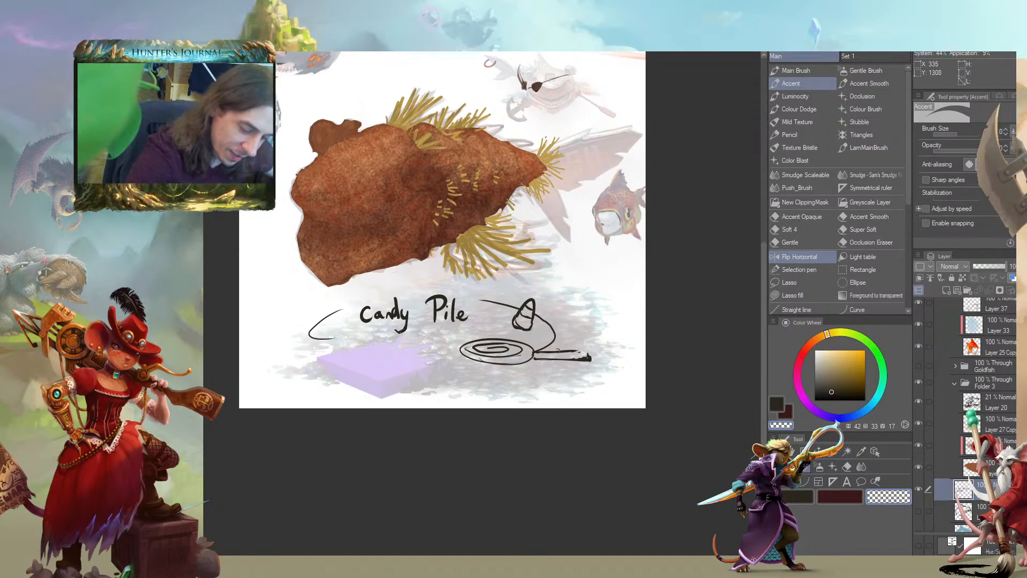
pyautogui.press('c')
pyautogui.moveTo(535, 352)
pyautogui.mouseDown()
pyautogui.moveTo(596, 359)
pyautogui.moveTo(554, 351)
pyautogui.moveTo(576, 349)
pyautogui.moveTo(460, 357)
pyautogui.moveTo(551, 350)
pyautogui.moveTo(515, 352)
pyautogui.moveTo(552, 360)
pyautogui.moveTo(524, 357)
pyautogui.mouseUp()
pyautogui.press('c')
pyautogui.press('c')
pyautogui.press('[')
pyautogui.press('c')
pyautogui.press('c')
pyautogui.press('c')
pyautogui.press('c')
pyautogui.press('c')
pyautogui.press('c')
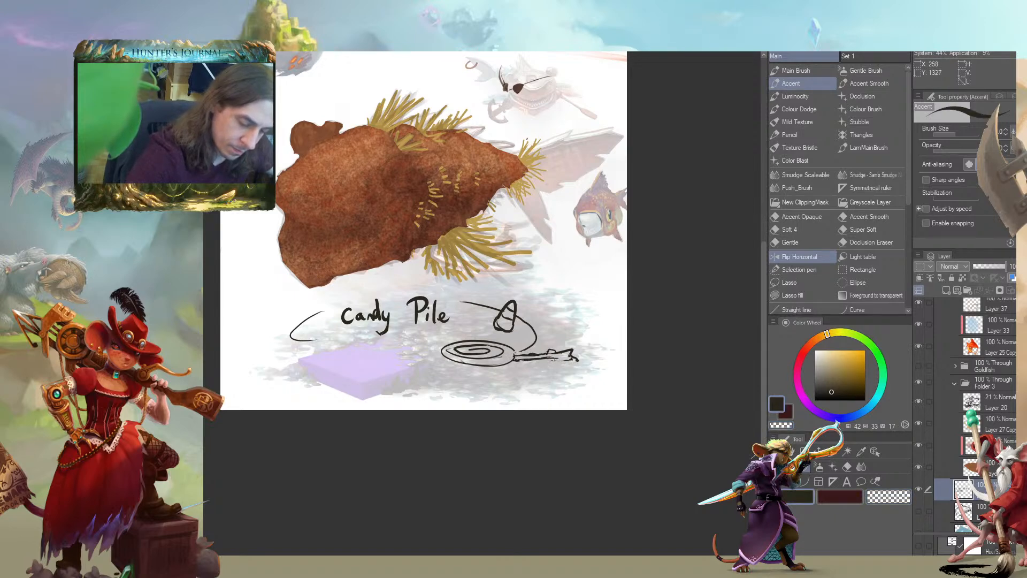
pyautogui.moveTo(525, 305); pyautogui.dragTo(487, 303)
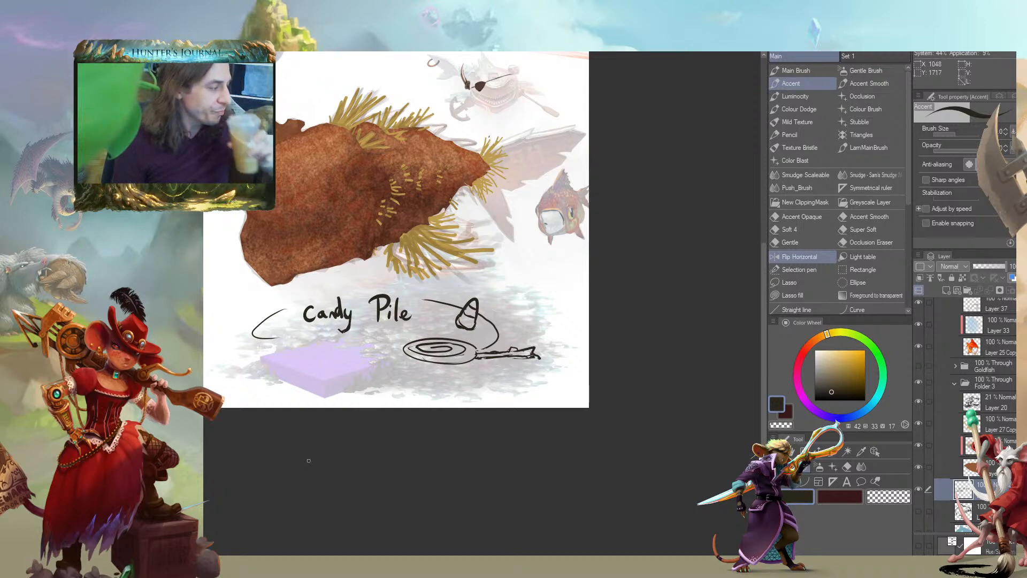
pyautogui.moveTo(275, 266); pyautogui.dragTo(420, 364)
pyautogui.moveTo(289, 333); pyautogui.dragTo(225, 328)
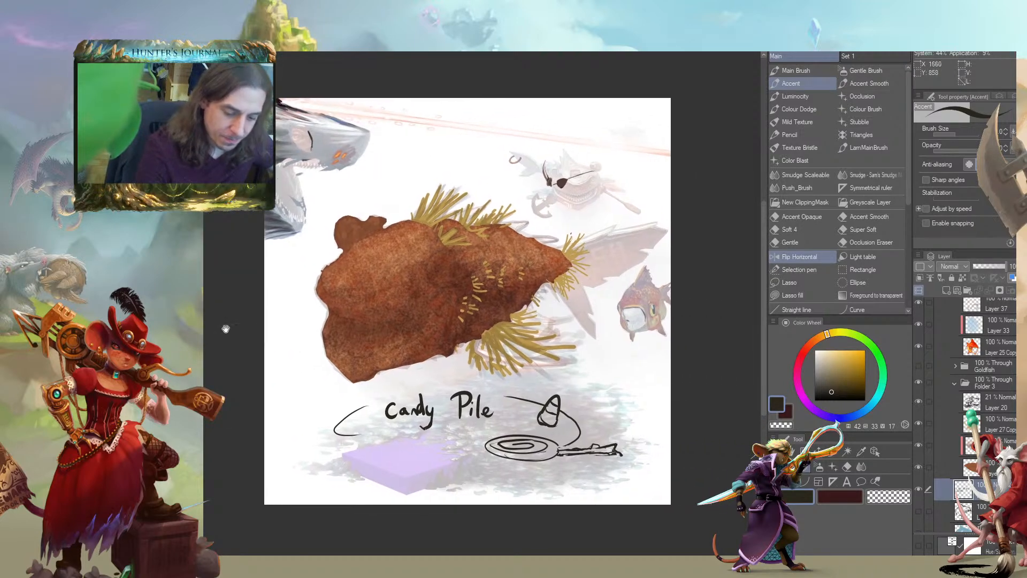
pyautogui.scroll(1, 236, 348)
pyautogui.moveTo(285, 378); pyautogui.dragTo(266, 385)
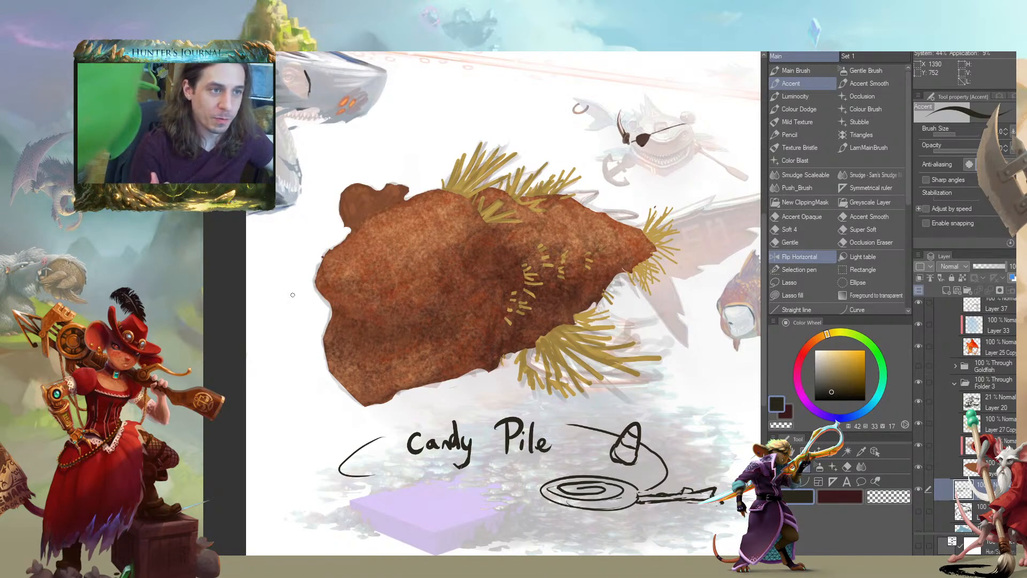
pyautogui.moveTo(264, 383)
pyautogui.mouseDown()
pyautogui.moveTo(284, 373)
pyautogui.moveTo(197, 379)
pyautogui.moveTo(244, 413)
pyautogui.mouseUp()
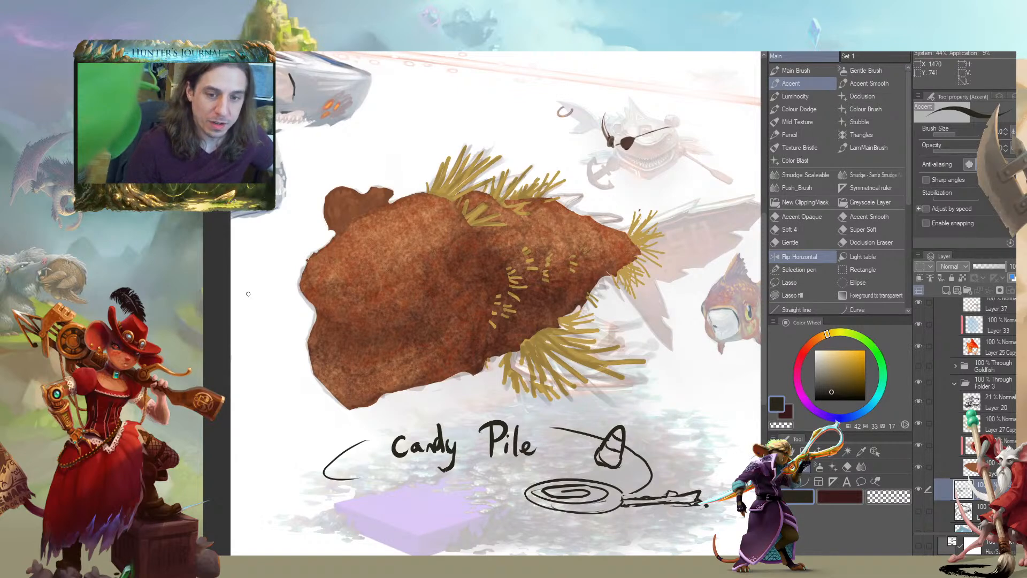
pyautogui.moveTo(226, 377); pyautogui.dragTo(218, 363)
pyautogui.moveTo(302, 327); pyautogui.dragTo(331, 362)
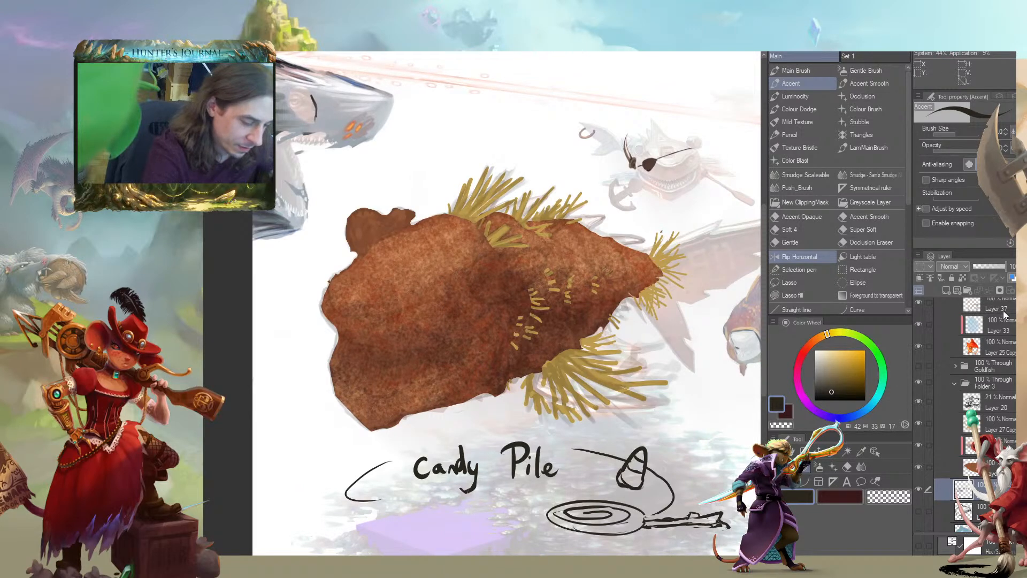
pyautogui.moveTo(1021, 386)
pyautogui.mouseDown()
pyautogui.moveTo(1021, 369)
pyautogui.moveTo(1020, 385)
pyautogui.mouseUp()
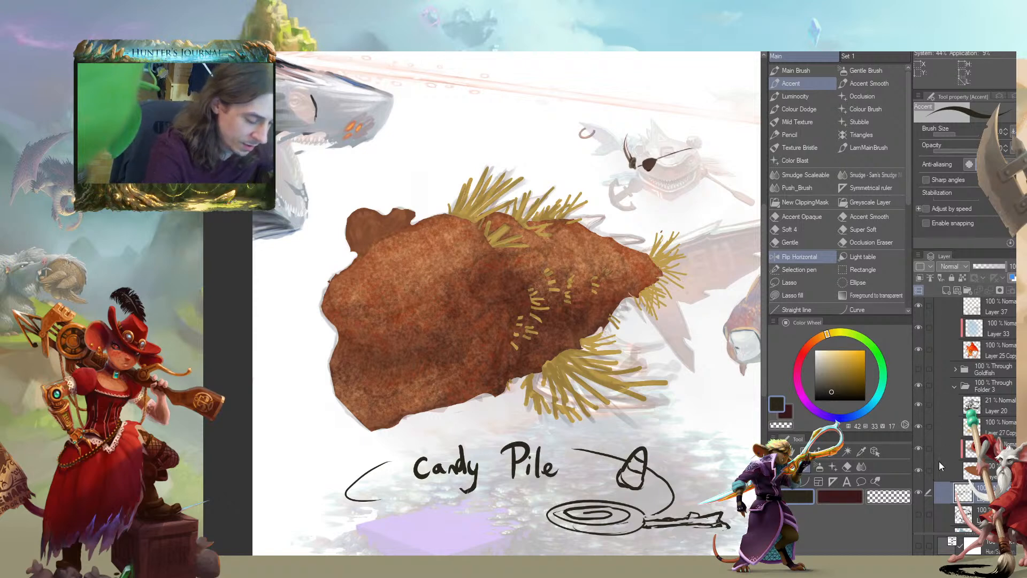
pyautogui.moveTo(351, 335); pyautogui.dragTo(252, 314)
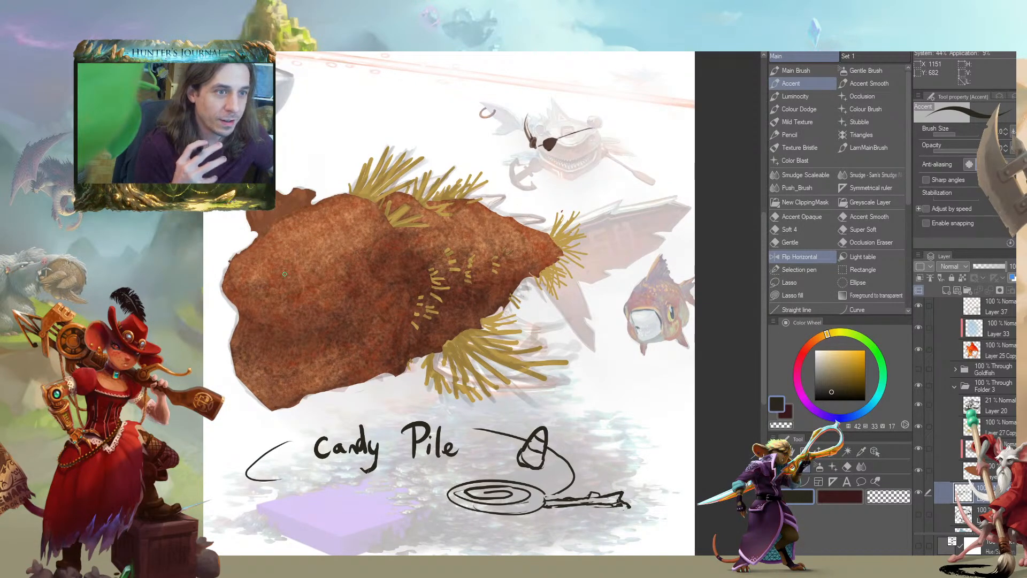
pyautogui.moveTo(282, 348)
pyautogui.mouseDown()
pyautogui.moveTo(403, 356)
pyautogui.moveTo(418, 369)
pyautogui.mouseUp()
pyautogui.moveTo(323, 368); pyautogui.dragTo(342, 415)
pyautogui.moveTo(425, 382); pyautogui.dragTo(413, 370)
# Sample the straw yellow as brush colour and set Layer 20's opacity to 44%
pyautogui.click(938, 420)
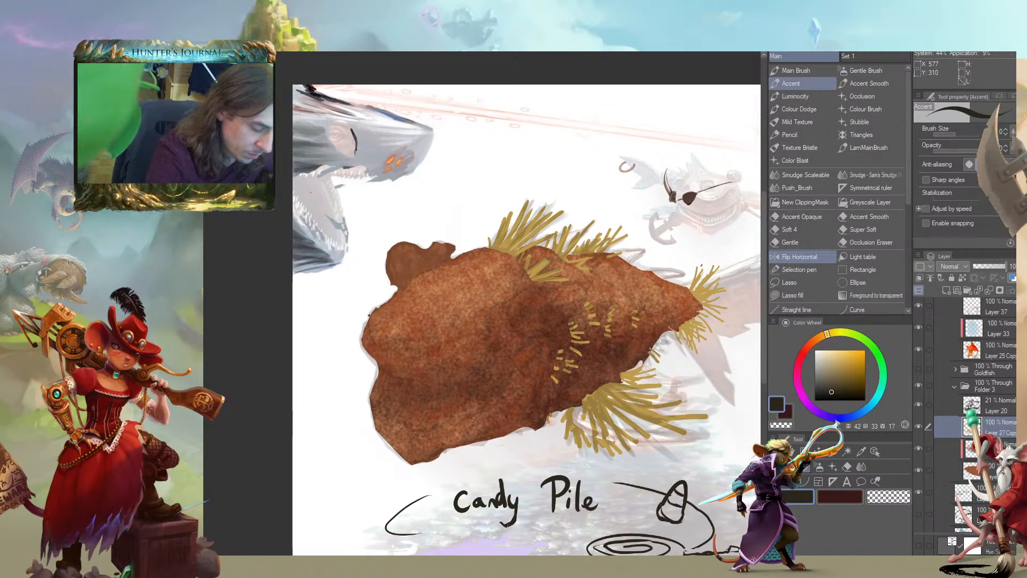
pyautogui.keyDown('alt'); pyautogui.click(634, 371); pyautogui.keyUp('alt')
pyautogui.moveTo(355, 299)
pyautogui.mouseDown()
pyautogui.moveTo(417, 300)
pyautogui.moveTo(333, 151)
pyautogui.mouseUp()
pyautogui.scroll(2, 417, 300)
pyautogui.click(986, 407)
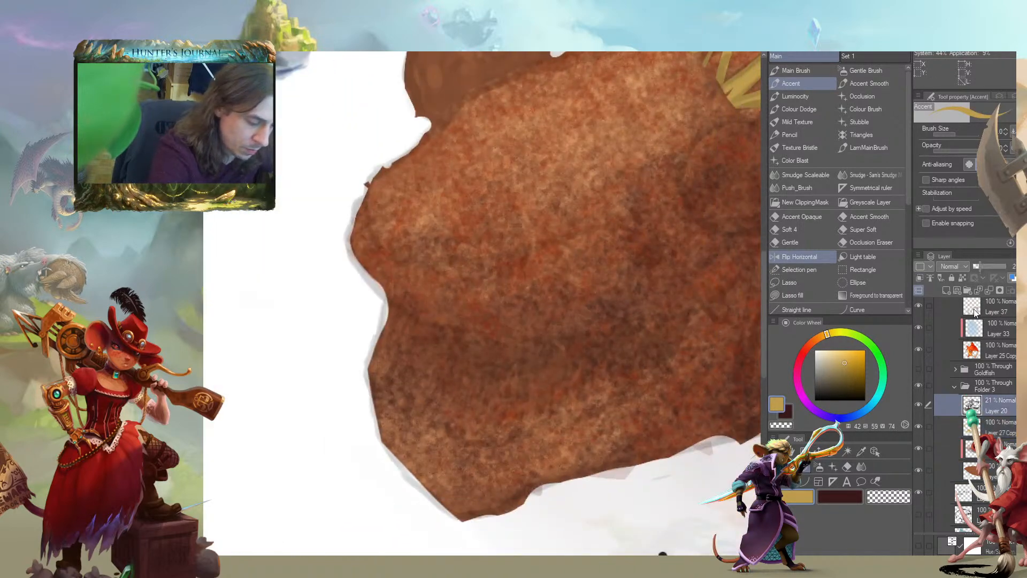
pyautogui.click(986, 266)
# Paint straw-yellow lower and upper rows of teeth in the creature's mouth on the Layer 27 copy
pyautogui.click(950, 430)
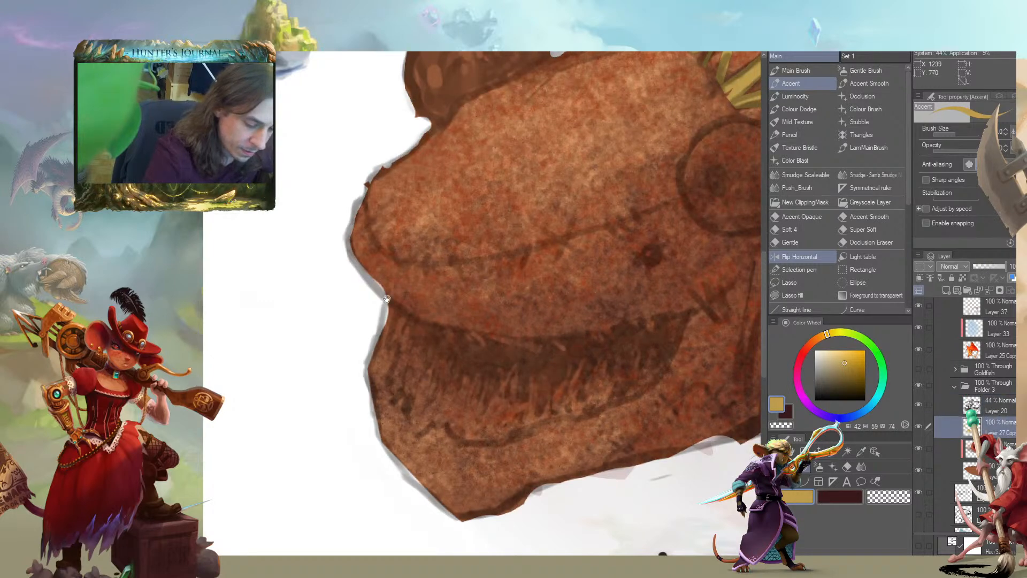
pyautogui.moveTo(502, 374); pyautogui.dragTo(483, 353)
pyautogui.moveTo(471, 399)
pyautogui.mouseDown()
pyautogui.moveTo(463, 406)
pyautogui.moveTo(454, 369)
pyautogui.moveTo(382, 329)
pyautogui.moveTo(412, 393)
pyautogui.moveTo(497, 409)
pyautogui.moveTo(653, 332)
pyautogui.mouseUp()
pyautogui.moveTo(514, 386); pyautogui.dragTo(469, 361)
pyautogui.moveTo(419, 306); pyautogui.dragTo(434, 319)
pyautogui.moveTo(440, 311)
pyautogui.mouseDown()
pyautogui.moveTo(492, 329)
pyautogui.moveTo(524, 328)
pyautogui.moveTo(556, 308)
pyautogui.moveTo(593, 319)
pyautogui.moveTo(629, 309)
pyautogui.mouseUp()
pyautogui.click(631, 302)
pyautogui.moveTo(427, 328); pyautogui.dragTo(410, 313)
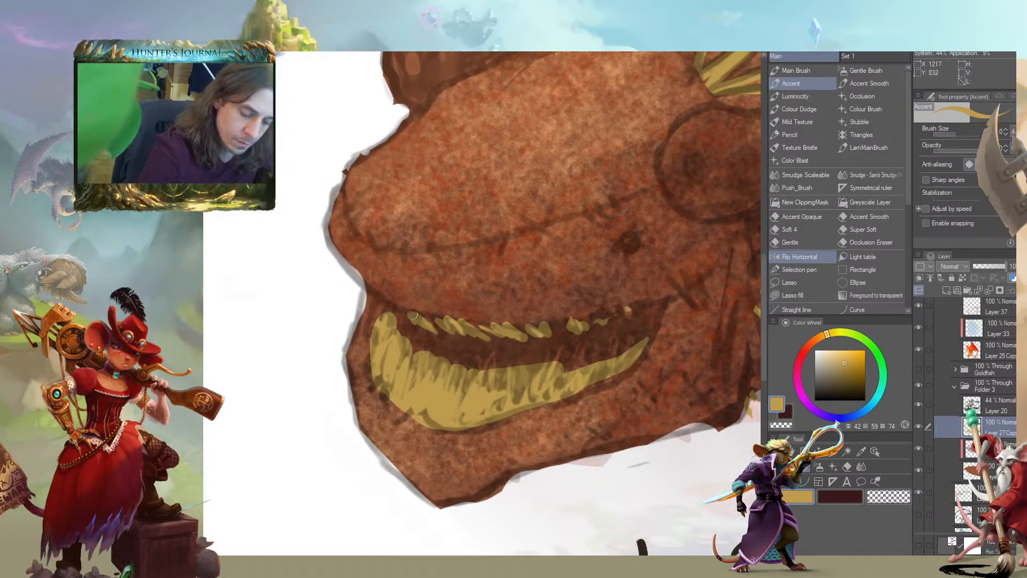
pyautogui.moveTo(396, 253); pyautogui.dragTo(338, 229)
# Paint a small round near-black eye above the corner of the creature's mouth
pyautogui.keyDown('alt'); pyautogui.click(674, 383); pyautogui.keyUp('alt')
pyautogui.click(569, 219)
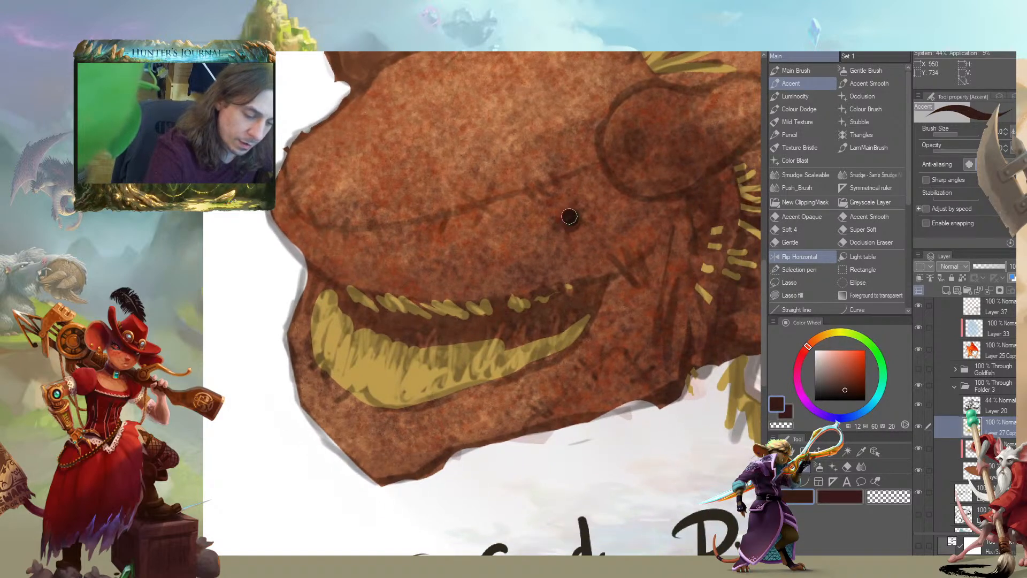
pyautogui.click(863, 396)
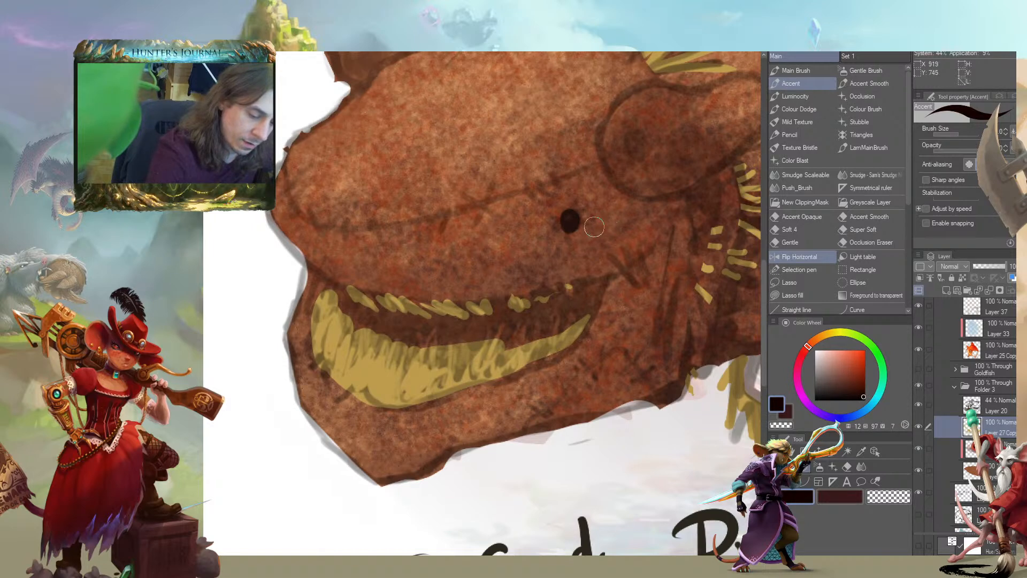
pyautogui.moveTo(568, 219); pyautogui.dragTo(533, 228)
# Add a tiny pale blue highlight to the black eye with a smaller brush
pyautogui.press('[')
pyautogui.press('[')
pyautogui.press('c')
pyautogui.click(827, 362)
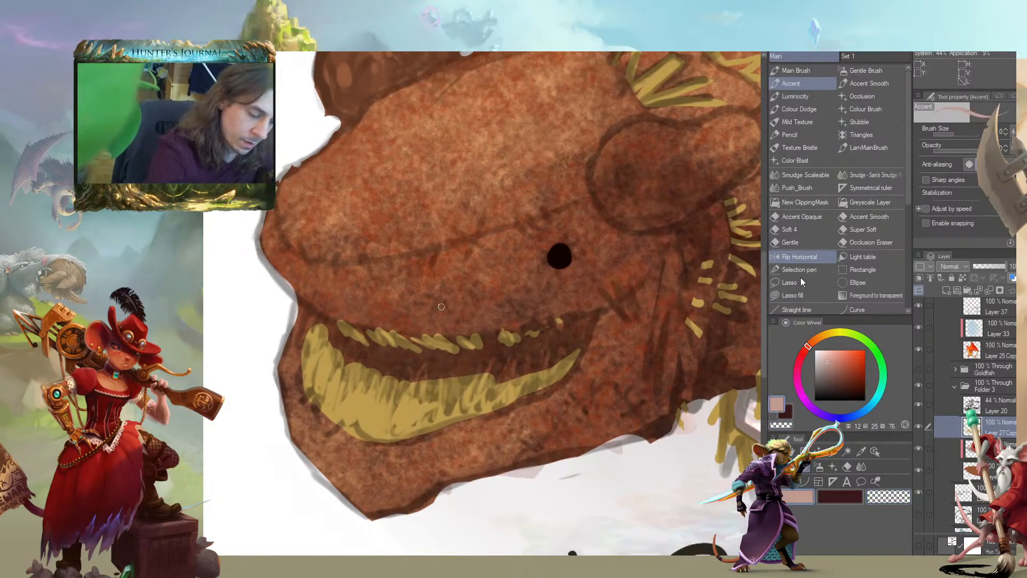
pyautogui.click(874, 401)
pyautogui.moveTo(249, 237); pyautogui.dragTo(317, 271)
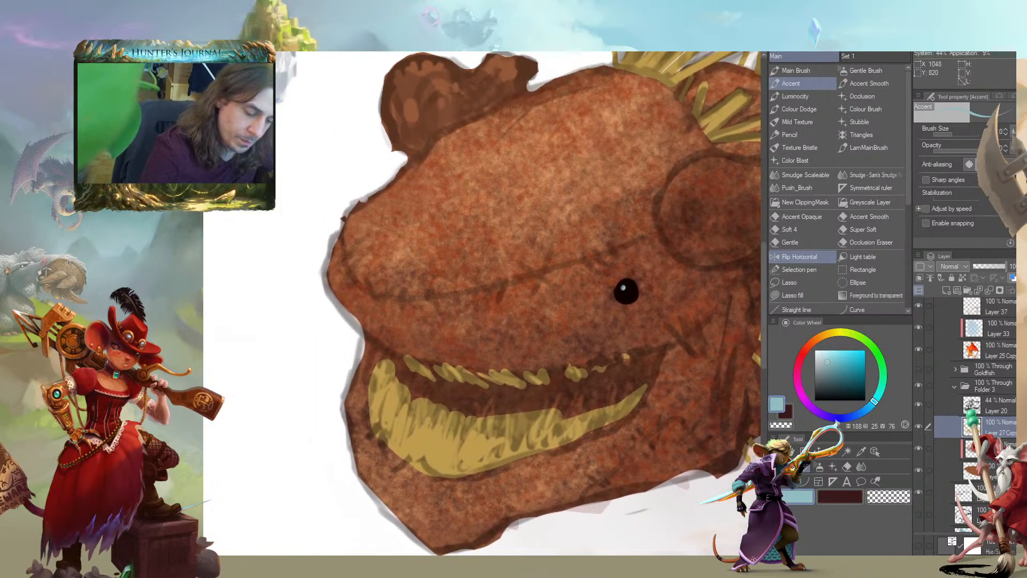
# Fill the mouth interior between the upper and lower teeth with dark maroon
pyautogui.click(790, 410)
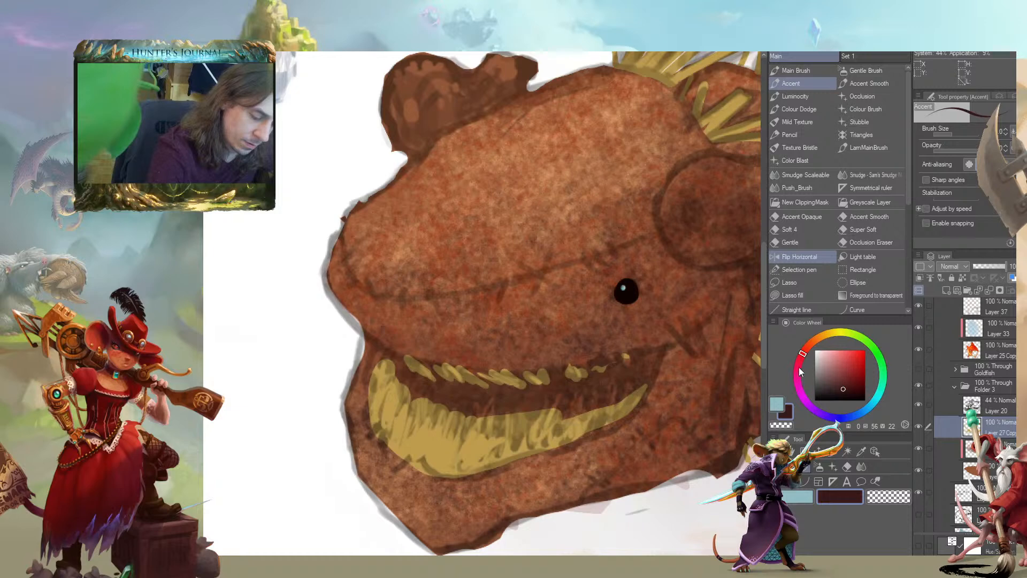
pyautogui.click(791, 399)
pyautogui.scroll(-2, 690, 321)
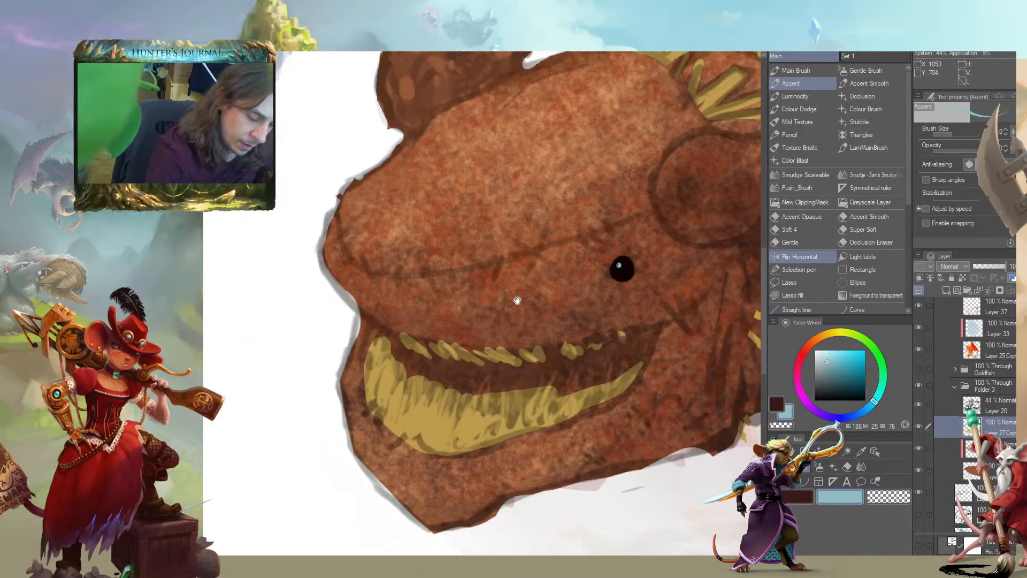
pyautogui.moveTo(648, 321); pyautogui.dragTo(605, 369)
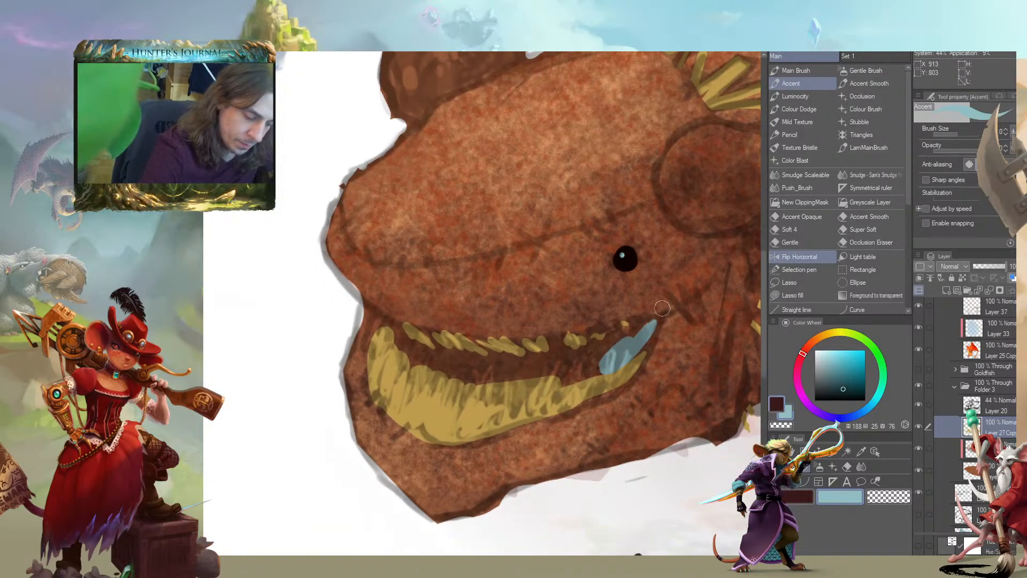
pyautogui.press('c')
pyautogui.press('c')
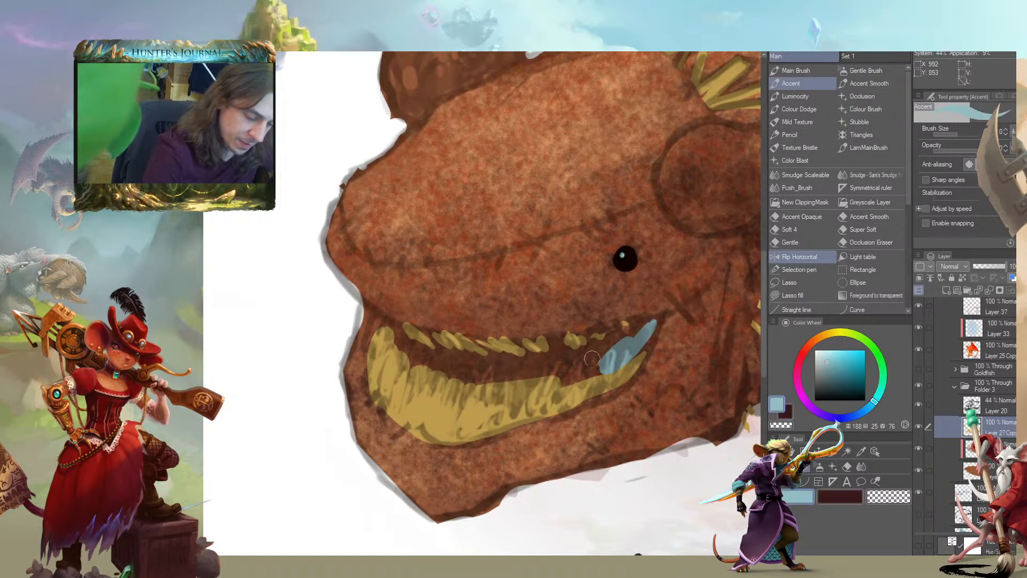
pyautogui.press('c')
pyautogui.moveTo(595, 367)
pyautogui.mouseDown()
pyautogui.moveTo(567, 377)
pyautogui.moveTo(652, 322)
pyautogui.moveTo(622, 343)
pyautogui.moveTo(569, 338)
pyautogui.mouseUp()
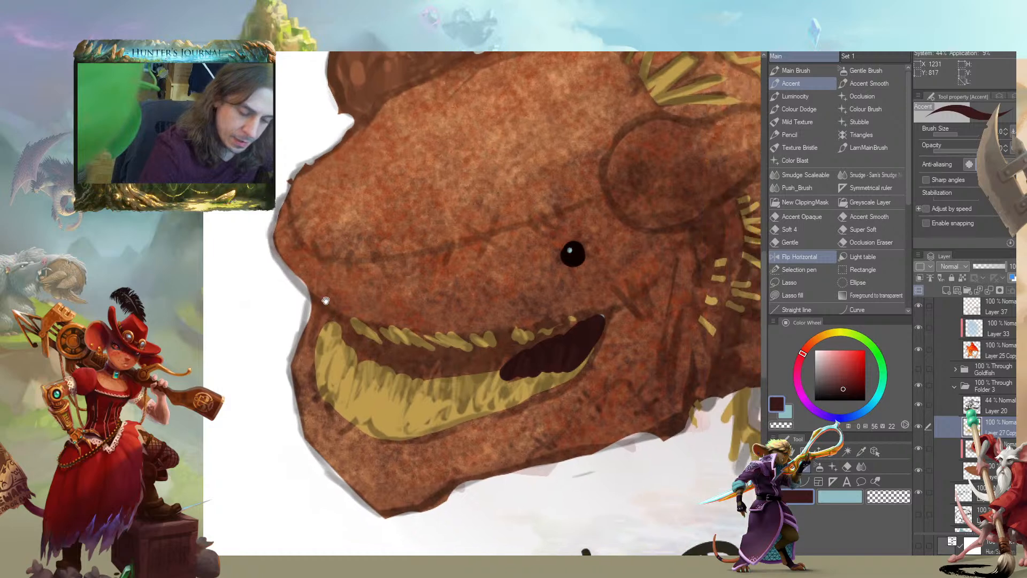
pyautogui.moveTo(343, 327)
pyautogui.mouseDown()
pyautogui.moveTo(380, 361)
pyautogui.moveTo(366, 353)
pyautogui.moveTo(426, 357)
pyautogui.moveTo(417, 351)
pyautogui.moveTo(413, 385)
pyautogui.moveTo(461, 361)
pyautogui.moveTo(525, 356)
pyautogui.moveTo(496, 357)
pyautogui.moveTo(500, 343)
pyautogui.moveTo(533, 349)
pyautogui.moveTo(603, 318)
pyautogui.mouseUp()
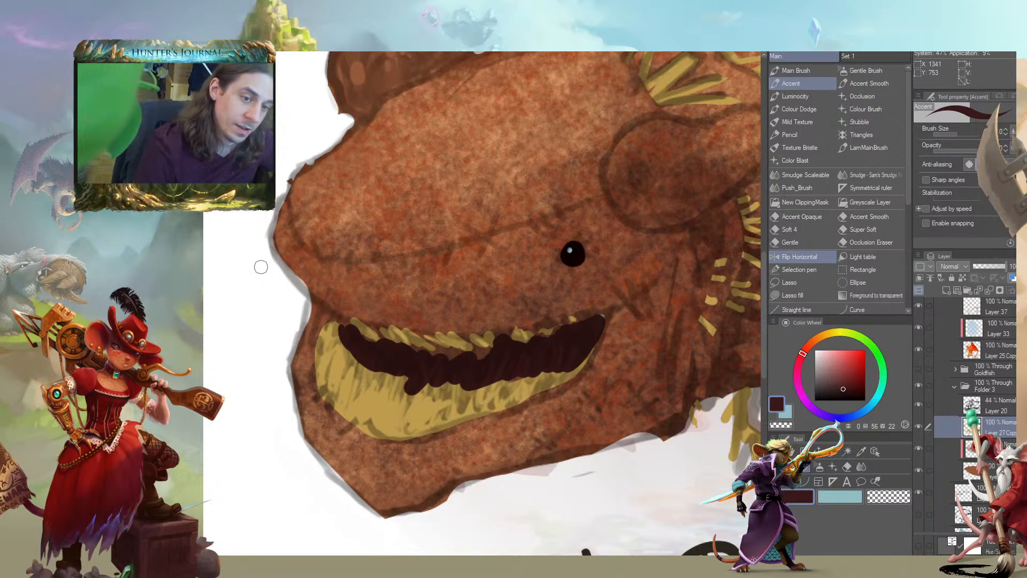
pyautogui.moveTo(254, 382); pyautogui.dragTo(368, 406)
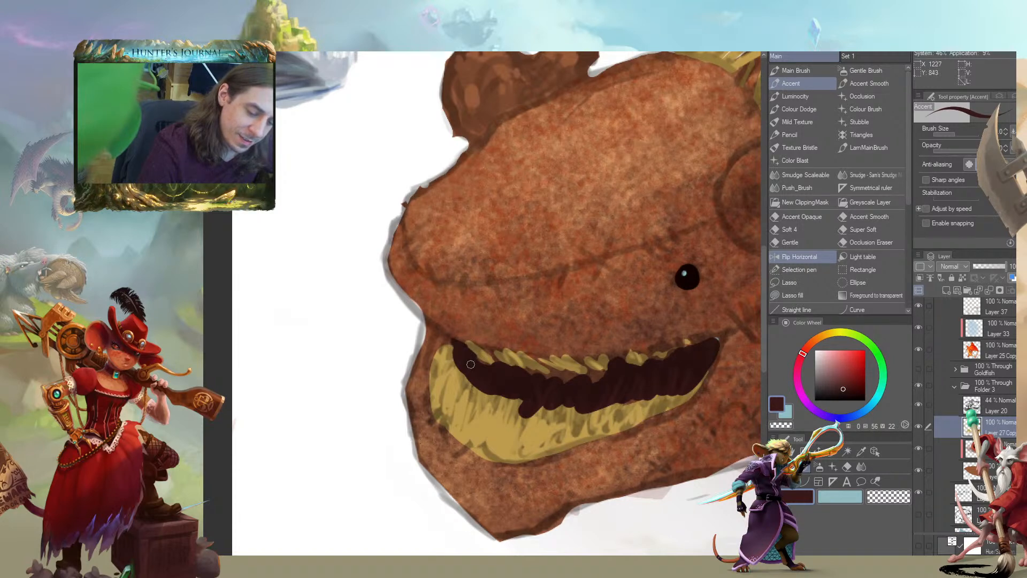
# Carve the upper teeth into separate points and sharpen the mouth corner with dark maroon strokes
pyautogui.moveTo(464, 346)
pyautogui.mouseDown()
pyautogui.moveTo(491, 366)
pyautogui.moveTo(494, 353)
pyautogui.moveTo(557, 380)
pyautogui.moveTo(544, 363)
pyautogui.moveTo(563, 378)
pyautogui.moveTo(591, 378)
pyautogui.moveTo(584, 366)
pyautogui.moveTo(610, 374)
pyautogui.mouseUp()
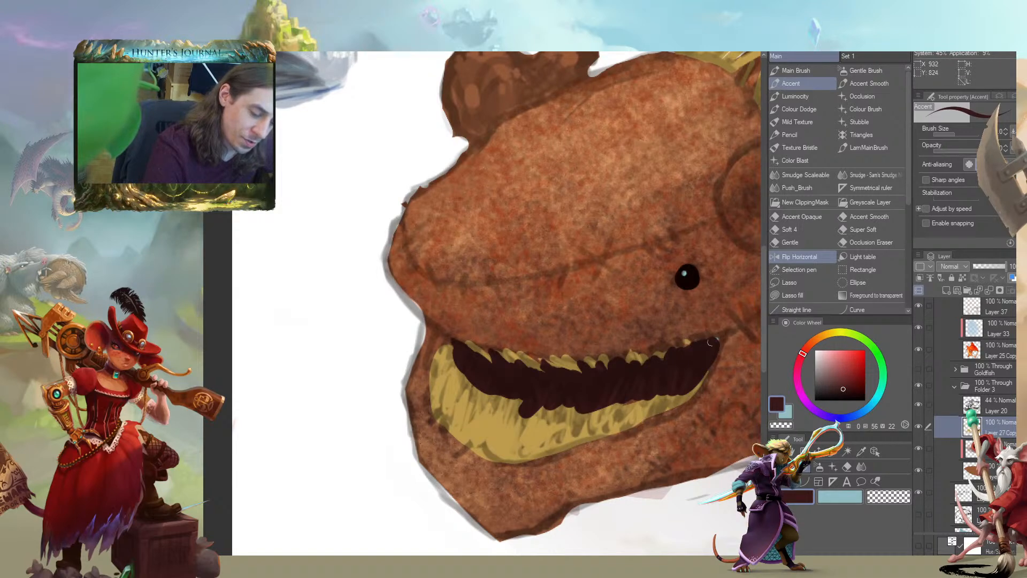
pyautogui.moveTo(721, 338); pyautogui.dragTo(657, 328)
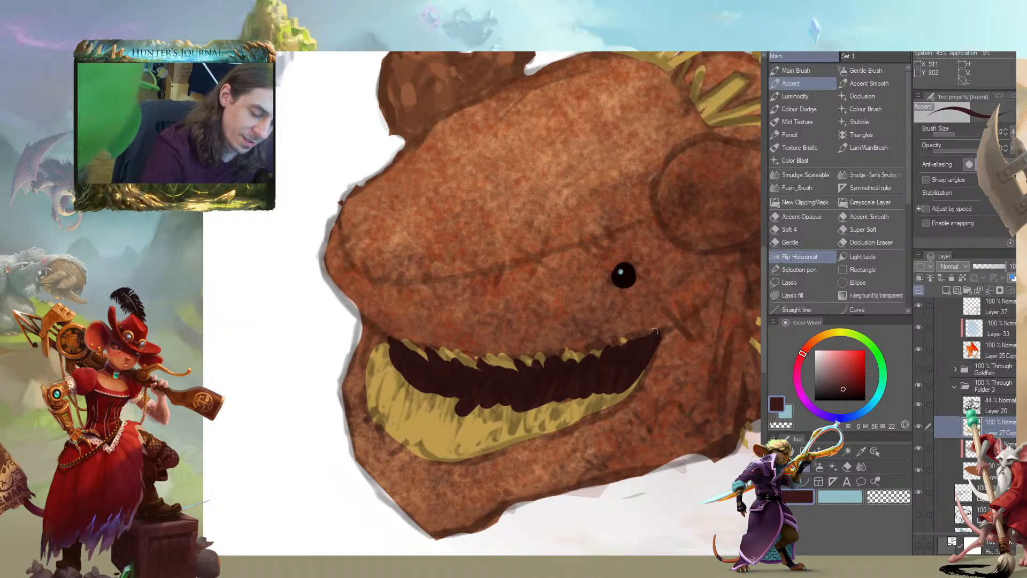
pyautogui.moveTo(379, 305)
pyautogui.mouseDown()
pyautogui.moveTo(344, 286)
pyautogui.moveTo(355, 293)
pyautogui.mouseUp()
pyautogui.press(']')
pyautogui.press(']')
pyautogui.press(']')
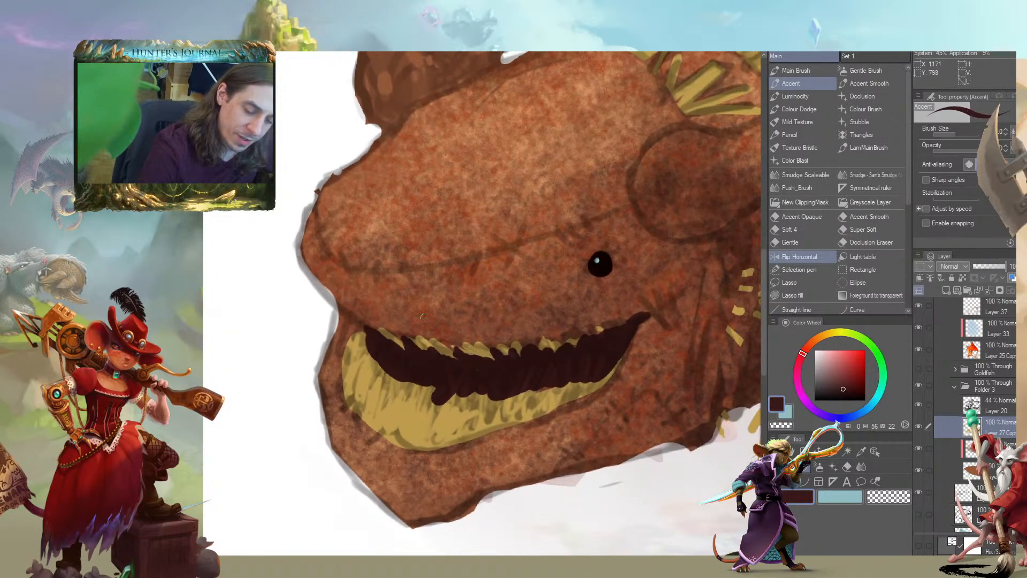
# Cut dark maroon notches into the lower yellow band to form pointed straw teeth
pyautogui.moveTo(436, 409)
pyautogui.mouseDown()
pyautogui.moveTo(370, 353)
pyautogui.moveTo(378, 371)
pyautogui.moveTo(361, 332)
pyautogui.moveTo(440, 402)
pyautogui.moveTo(463, 408)
pyautogui.moveTo(481, 387)
pyautogui.moveTo(559, 393)
pyautogui.mouseUp()
pyautogui.moveTo(531, 261)
pyautogui.mouseDown()
pyautogui.moveTo(522, 291)
pyautogui.moveTo(527, 261)
pyautogui.mouseUp()
pyautogui.moveTo(581, 377); pyautogui.dragTo(583, 388)
pyautogui.moveTo(384, 273)
pyautogui.mouseDown()
pyautogui.moveTo(342, 233)
pyautogui.moveTo(353, 253)
pyautogui.mouseUp()
pyautogui.press('[')
pyautogui.press('[')
pyautogui.moveTo(321, 322); pyautogui.dragTo(322, 298)
pyautogui.scroll(-6, 322, 298)
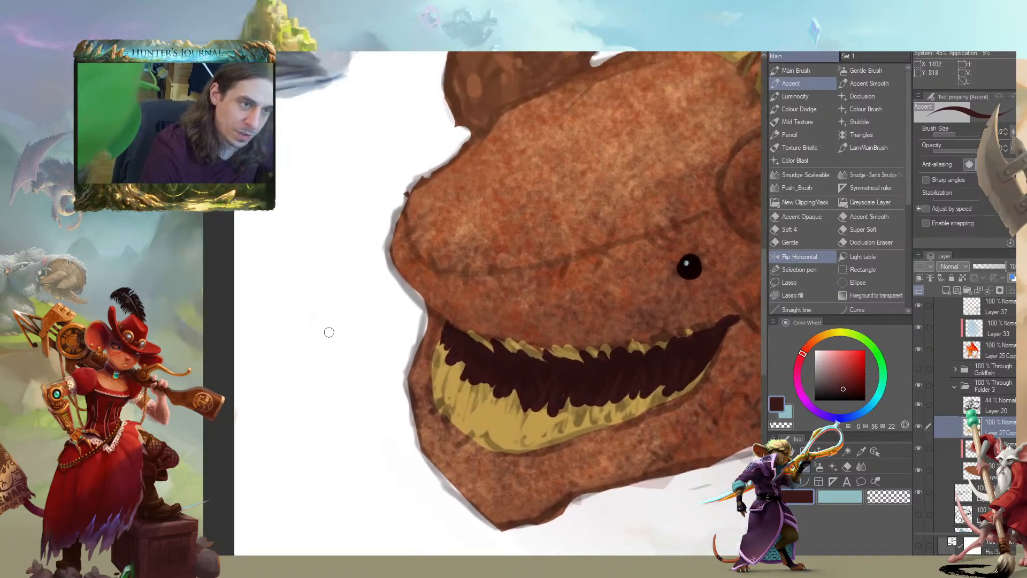
# Refine the front teeth of both jaws with further dark maroon strokes
pyautogui.scroll(3, 340, 364)
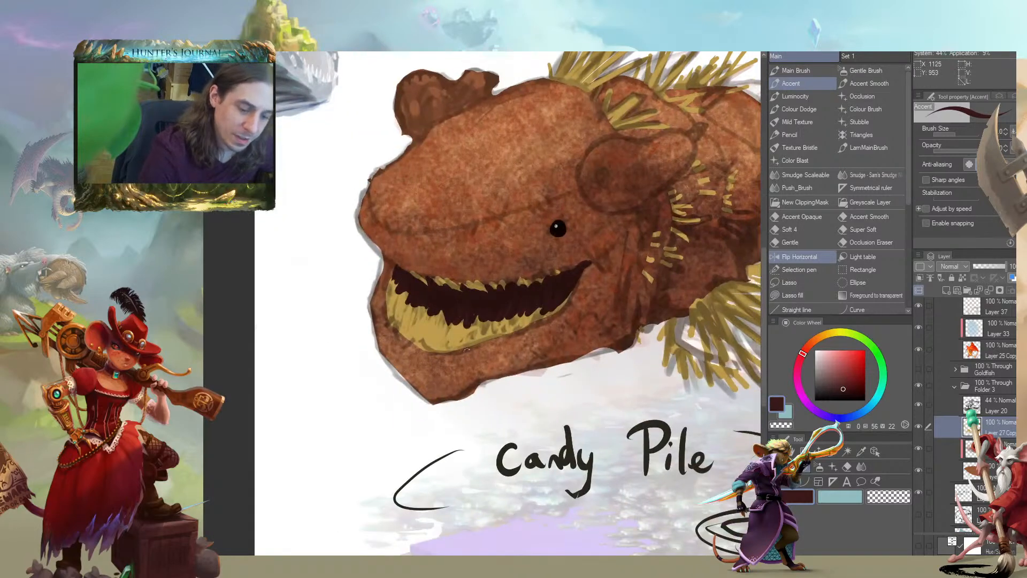
pyautogui.moveTo(430, 308)
pyautogui.mouseDown()
pyautogui.moveTo(400, 284)
pyautogui.moveTo(418, 289)
pyautogui.moveTo(415, 301)
pyautogui.moveTo(436, 301)
pyautogui.moveTo(452, 336)
pyautogui.moveTo(460, 309)
pyautogui.mouseUp()
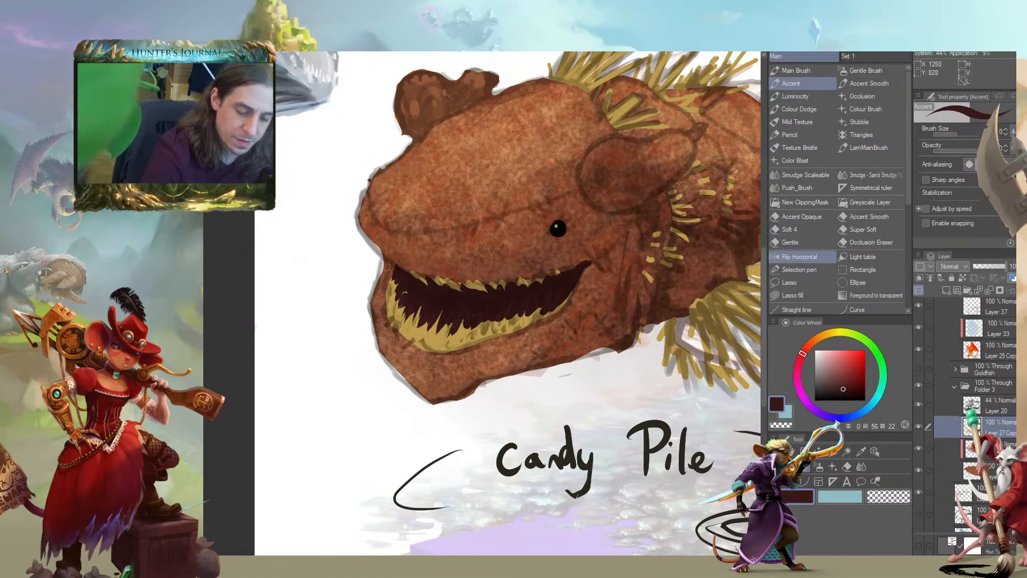
pyautogui.moveTo(390, 271); pyautogui.dragTo(423, 282)
pyautogui.moveTo(326, 185); pyautogui.dragTo(288, 163)
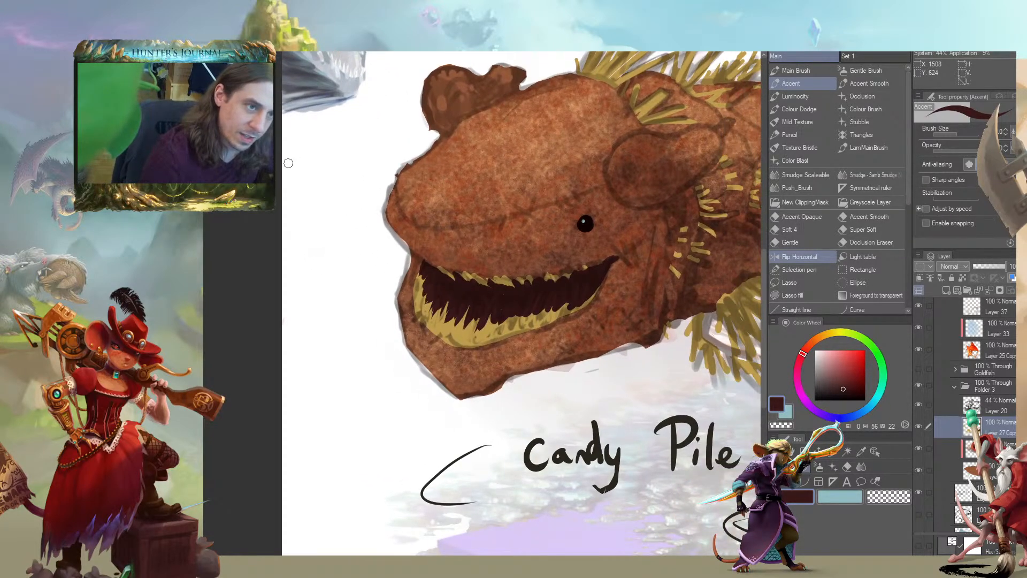
pyautogui.moveTo(286, 328)
pyautogui.mouseDown()
pyautogui.moveTo(314, 417)
pyautogui.moveTo(237, 391)
pyautogui.moveTo(265, 406)
pyautogui.mouseUp()
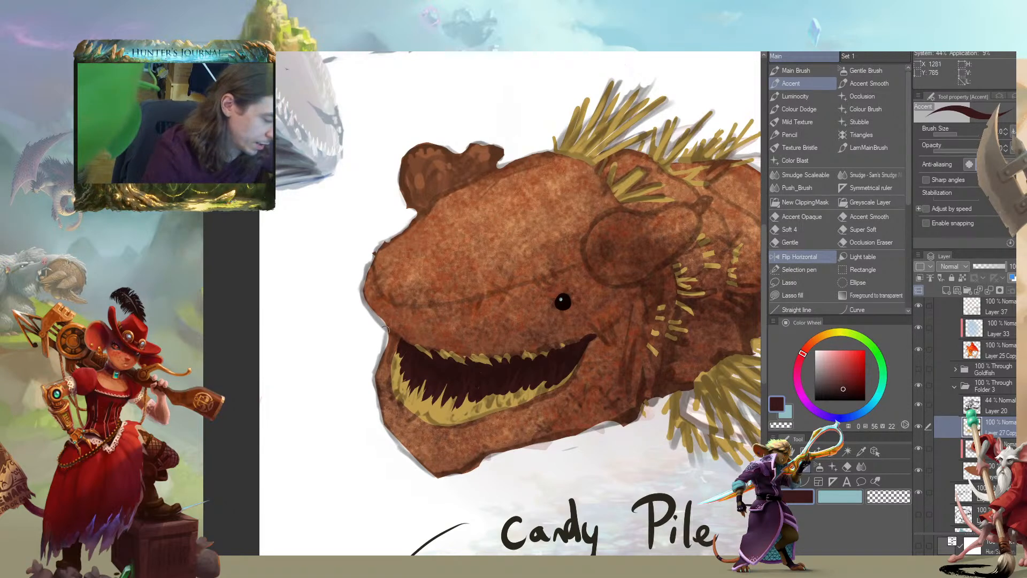
# Lasso the mouth area, isolate it on a layer beneath the straw layer, and fill it solid dark maroon
pyautogui.press('m')
pyautogui.moveTo(568, 397)
pyautogui.mouseDown()
pyautogui.moveTo(605, 359)
pyautogui.moveTo(421, 301)
pyautogui.moveTo(426, 432)
pyautogui.moveTo(535, 429)
pyautogui.mouseUp()
pyautogui.click(525, 454)
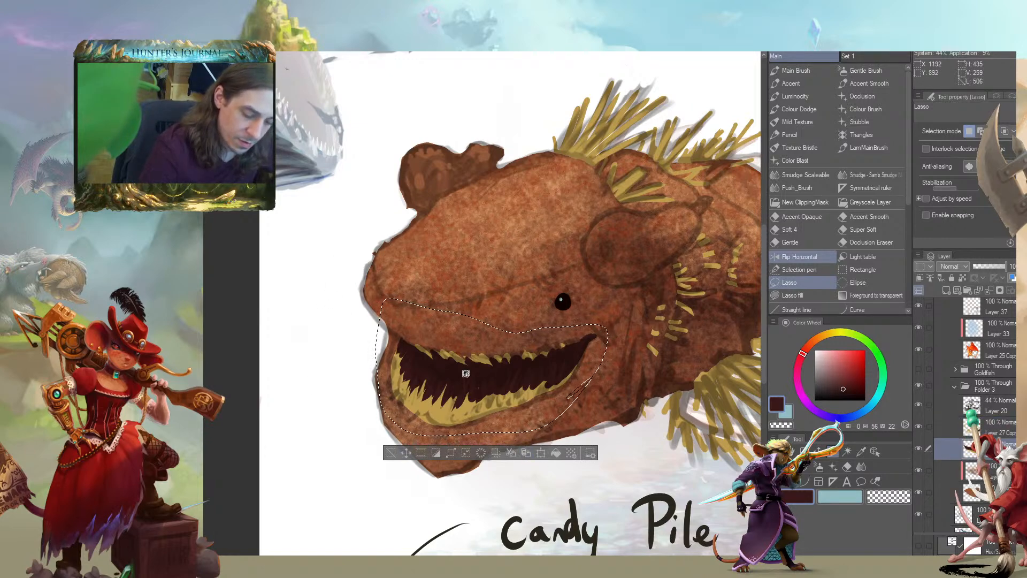
pyautogui.click(338, 408)
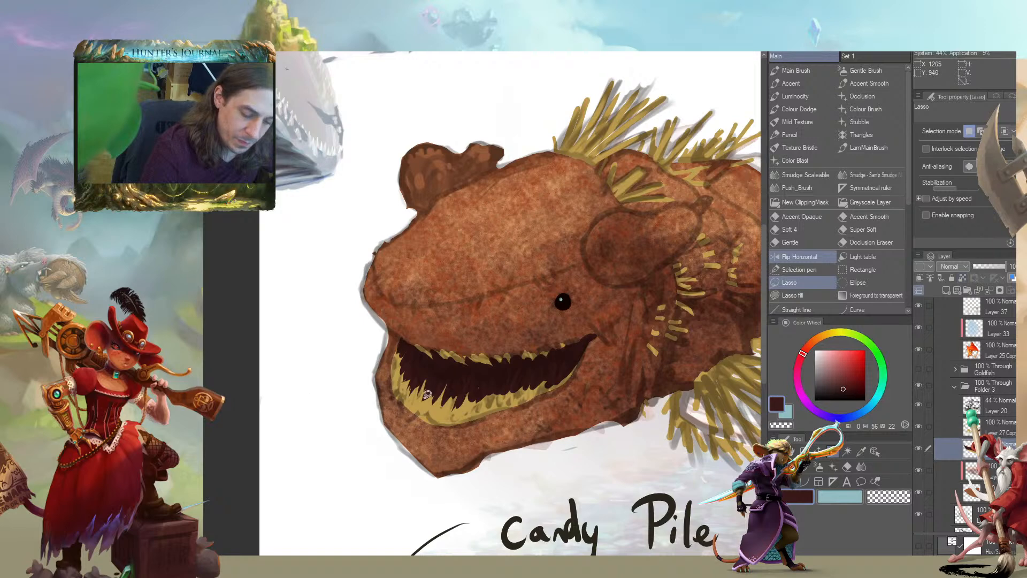
pyautogui.hotkey('alt', 'BackSpace')
pyautogui.hotkey('ctrl', 'z')
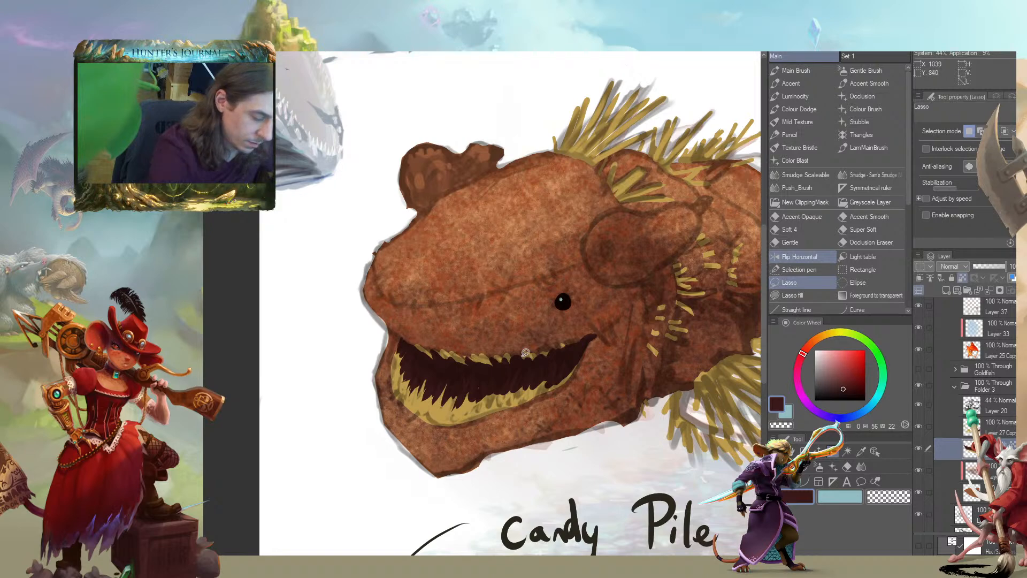
# Compare the mouth with and without the straw layer by toggling the visibility of the straw and maroon mouth layers
pyautogui.click(918, 427)
pyautogui.click(917, 429)
pyautogui.click(917, 429)
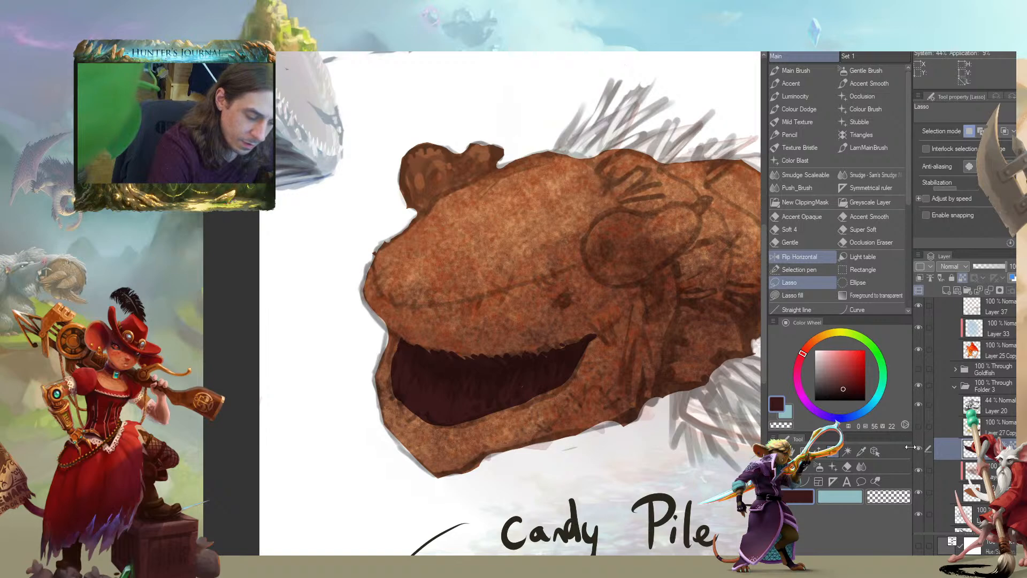
pyautogui.click(917, 448)
pyautogui.click(917, 448)
pyautogui.click(917, 448)
pyautogui.click(916, 448)
pyautogui.moveTo(343, 363); pyautogui.dragTo(355, 319)
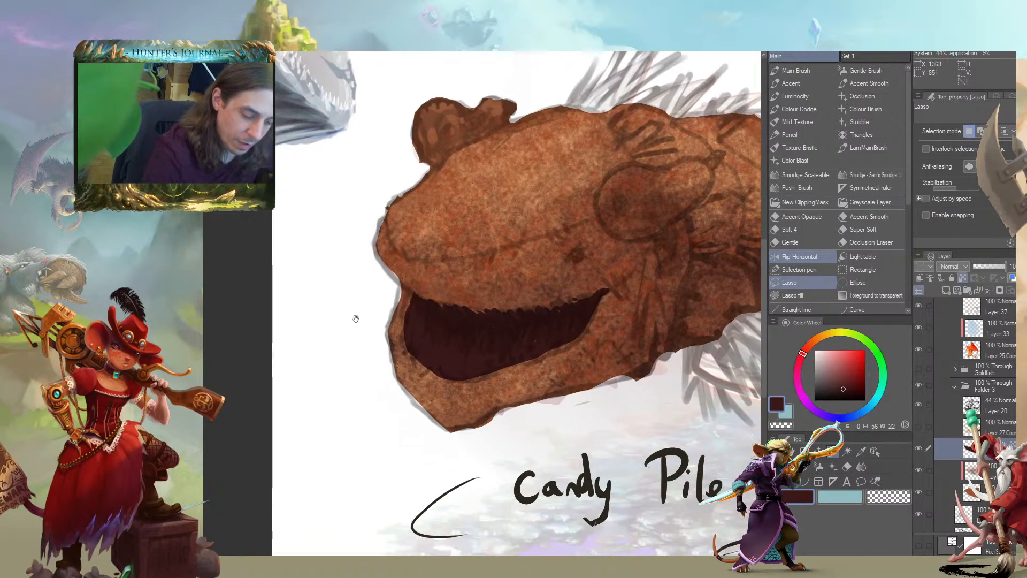
pyautogui.press('b')
pyautogui.moveTo(417, 367); pyautogui.dragTo(379, 362)
pyautogui.click(919, 426)
pyautogui.click(919, 426)
pyautogui.click(918, 427)
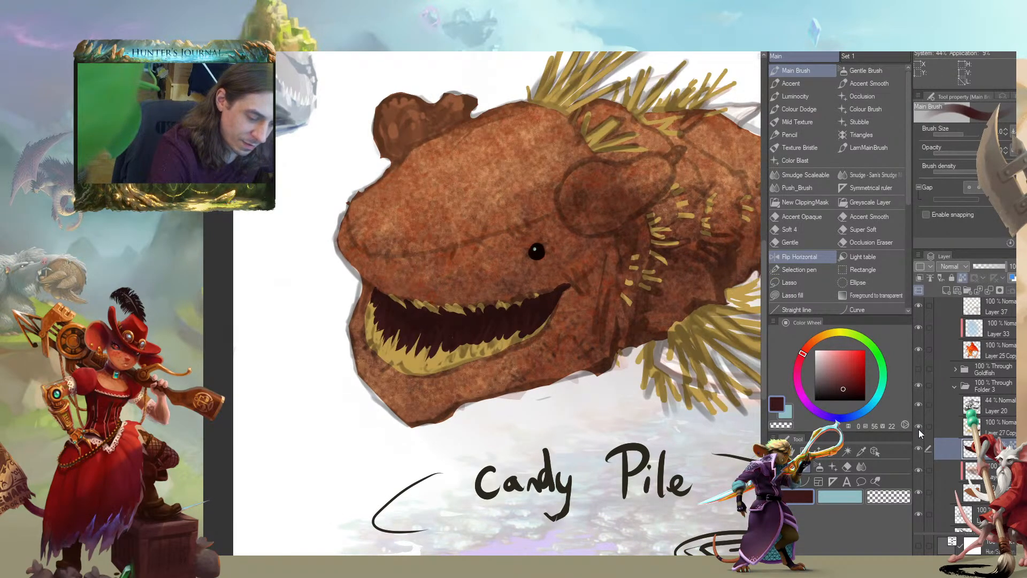
# Erase the straw teeth and old mouth fill from Layer 27 Copy, keeping the maroon mouth layer beneath it shown
pyautogui.click(935, 426)
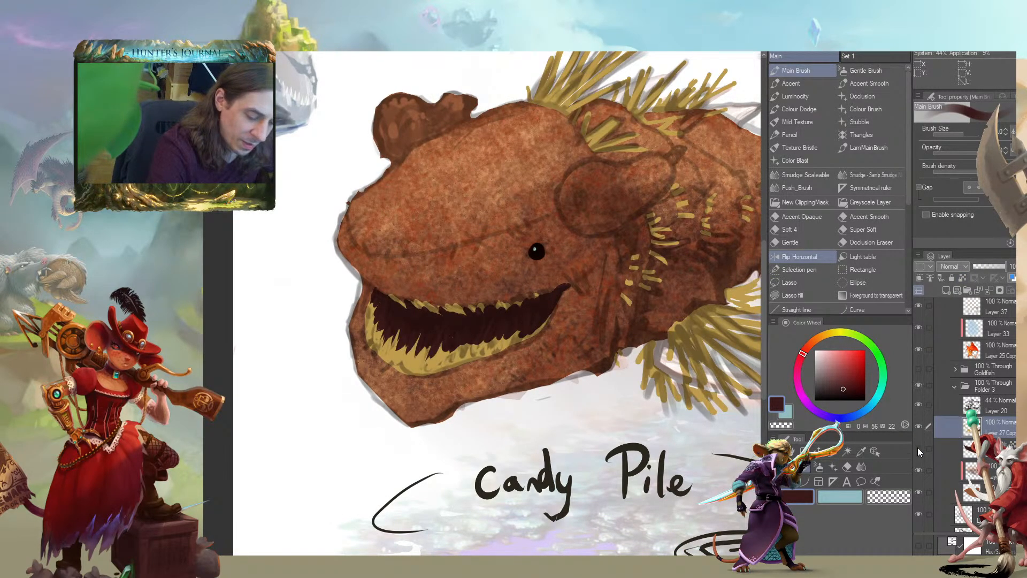
pyautogui.click(918, 428)
pyautogui.click(917, 428)
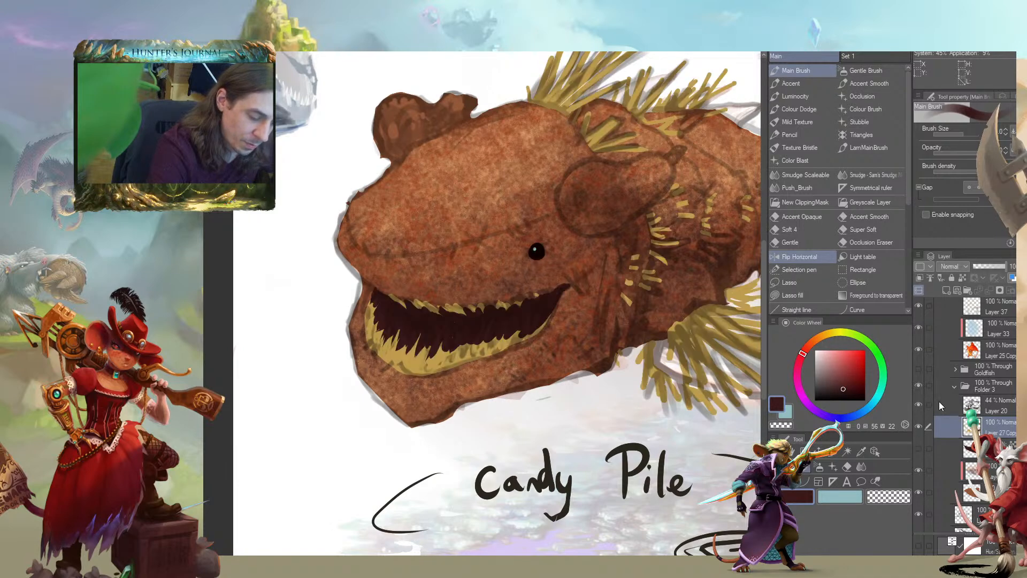
pyautogui.press('c')
pyautogui.moveTo(562, 294)
pyautogui.mouseDown()
pyautogui.moveTo(540, 332)
pyautogui.moveTo(525, 298)
pyautogui.moveTo(459, 353)
pyautogui.moveTo(426, 313)
pyautogui.moveTo(374, 326)
pyautogui.mouseUp()
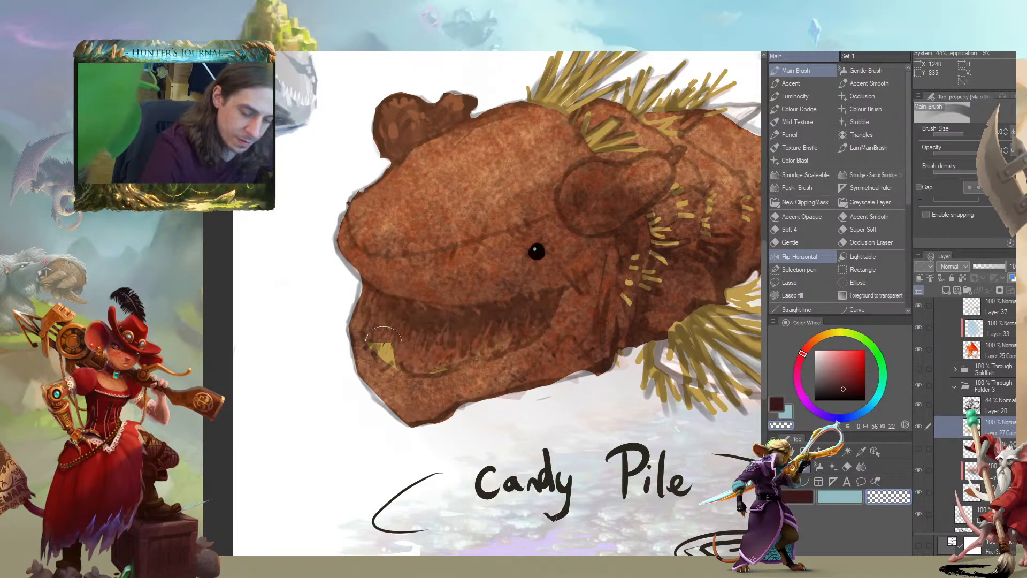
pyautogui.click(918, 451)
pyautogui.click(946, 455)
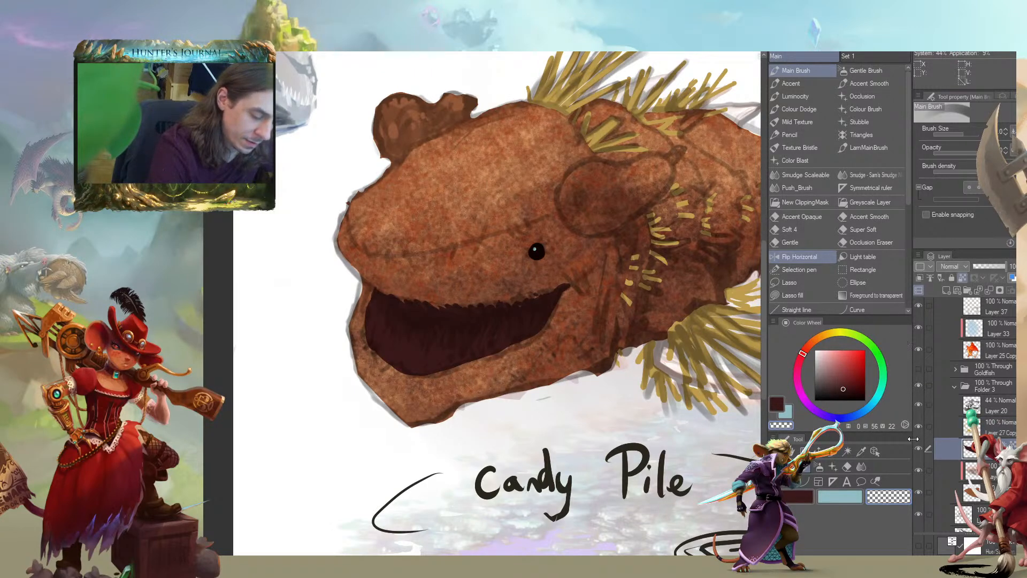
# Smooth the jagged upper edge of the mouth on Layer 27 Copy with dark maroon brush strokes
pyautogui.click(936, 427)
pyautogui.moveTo(483, 337); pyautogui.dragTo(525, 386)
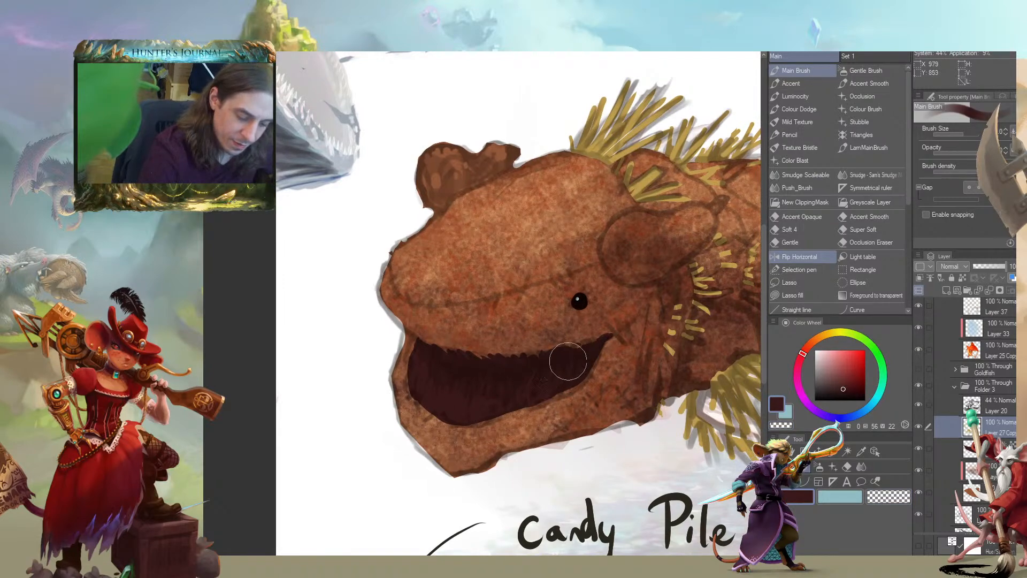
pyautogui.moveTo(448, 302); pyautogui.dragTo(449, 321)
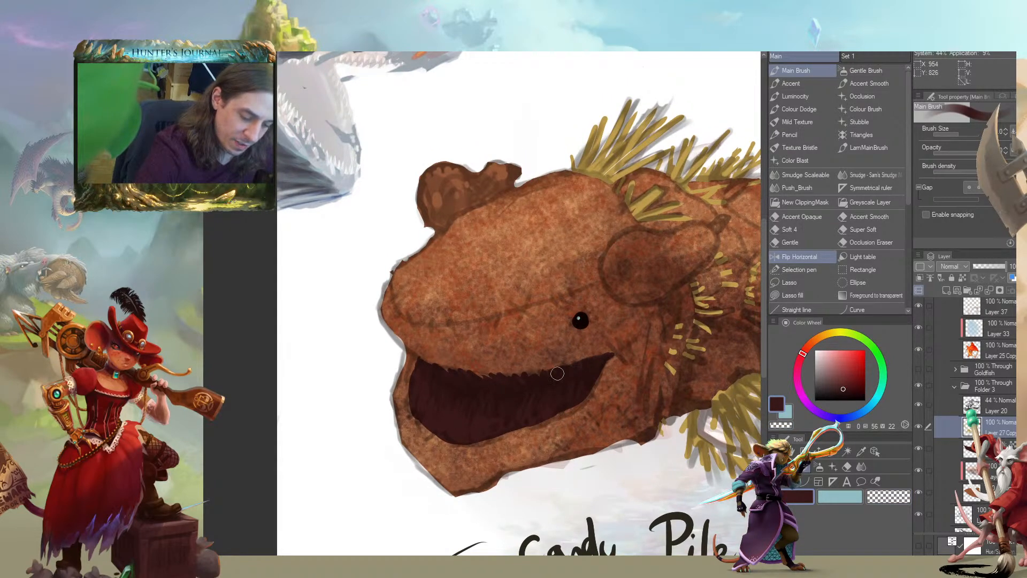
pyautogui.moveTo(452, 374); pyautogui.dragTo(389, 368)
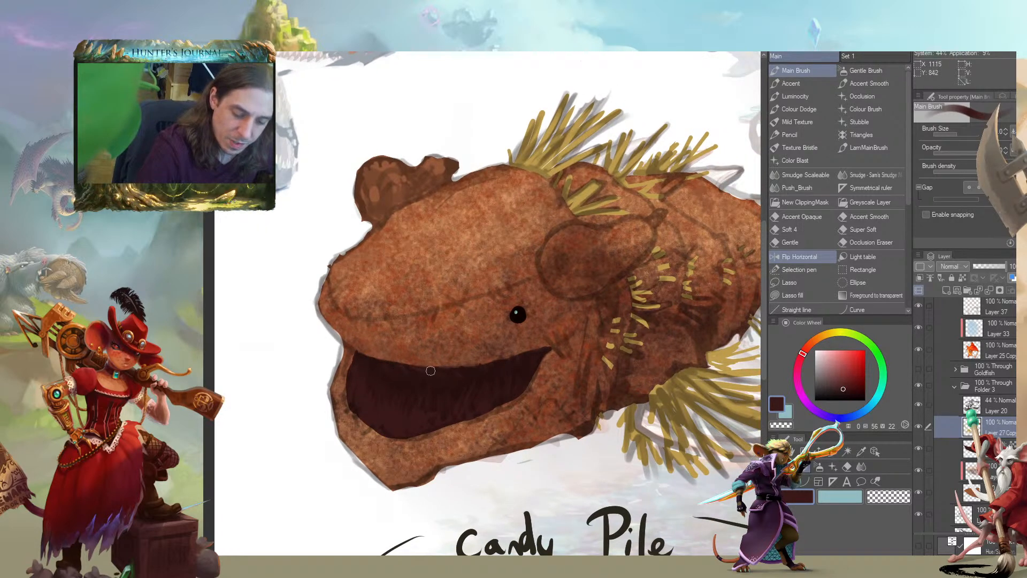
pyautogui.moveTo(298, 360); pyautogui.dragTo(482, 407)
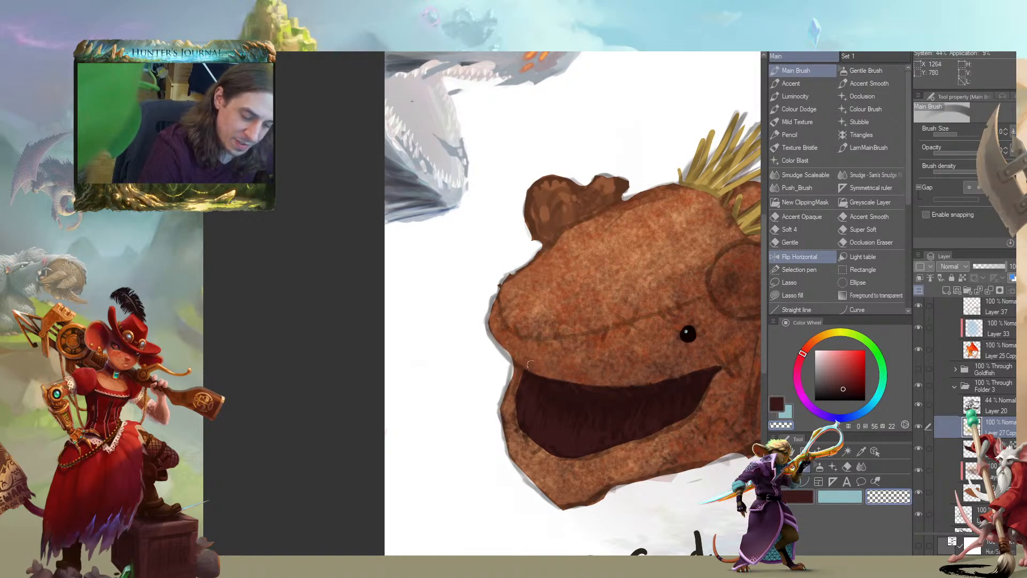
# Clean up the rest of the mouth outline with a larger Main Brush, alternating transparent and dark maroon strokes
pyautogui.press('c')
pyautogui.press('c')
pyautogui.moveTo(534, 440)
pyautogui.mouseDown()
pyautogui.moveTo(605, 454)
pyautogui.moveTo(675, 429)
pyautogui.mouseUp()
pyautogui.press(']')
pyautogui.press(']')
pyautogui.moveTo(591, 453)
pyautogui.mouseDown()
pyautogui.moveTo(688, 411)
pyautogui.moveTo(702, 390)
pyautogui.moveTo(649, 347)
pyautogui.mouseUp()
# Sample the straw yellow from the tufts behind the head as the painting colour
pyautogui.press('c')
pyautogui.moveTo(621, 400); pyautogui.dragTo(528, 435)
pyautogui.moveTo(604, 406); pyautogui.dragTo(631, 397)
pyautogui.moveTo(483, 306)
pyautogui.mouseDown()
pyautogui.moveTo(422, 284)
pyautogui.moveTo(296, 362)
pyautogui.moveTo(323, 370)
pyautogui.mouseUp()
pyautogui.press('c')
pyautogui.keyDown('alt'); pyautogui.click(540, 163); pyautogui.keyUp('alt')
pyautogui.moveTo(274, 312); pyautogui.dragTo(346, 358)
pyautogui.hotkey('ctrl', '+')
pyautogui.hotkey('ctrl', '+')
pyautogui.moveTo(412, 433); pyautogui.dragTo(409, 321)
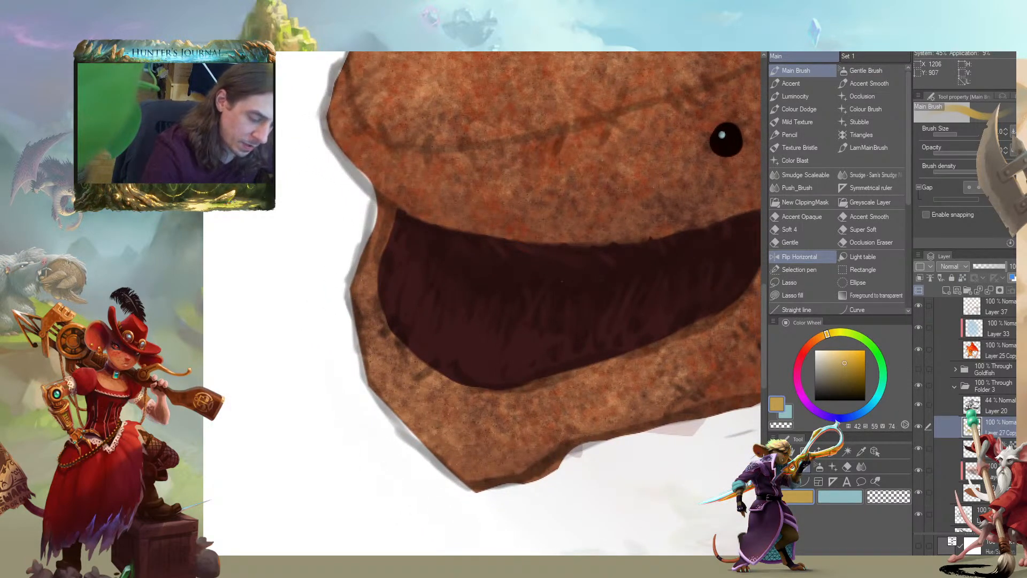
pyautogui.hotkey('ctrl', '-')
pyautogui.hotkey('ctrl', '-')
pyautogui.moveTo(690, 293); pyautogui.dragTo(703, 332)
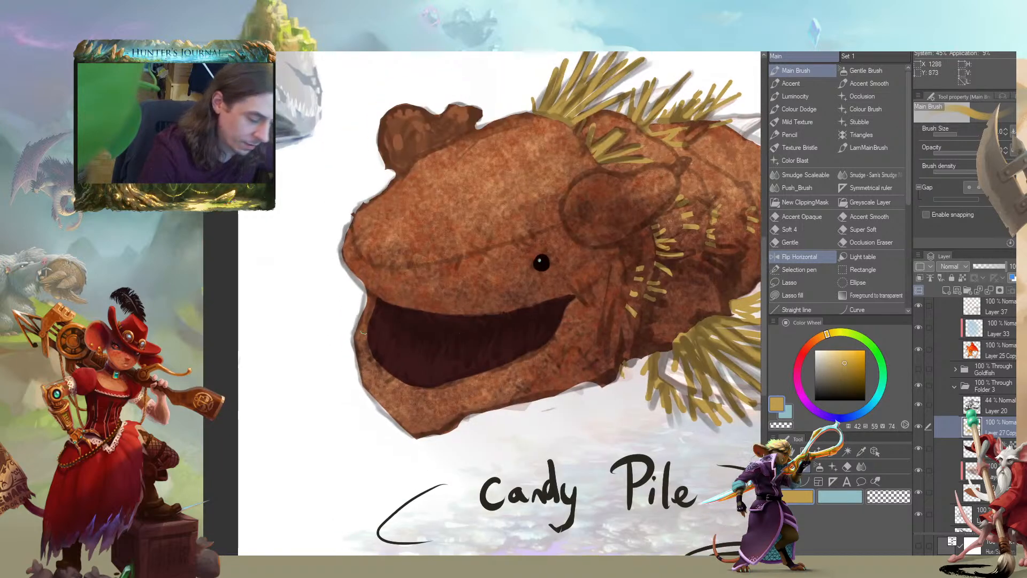
# Lasso the whole mouth to separate its maroon strokes from the straw layer, then clear the selection
pyautogui.press('m')
pyautogui.moveTo(469, 286)
pyautogui.mouseDown()
pyautogui.moveTo(378, 406)
pyautogui.moveTo(452, 377)
pyautogui.mouseUp()
pyautogui.moveTo(465, 488)
pyautogui.mouseDown()
pyautogui.moveTo(386, 449)
pyautogui.moveTo(235, 294)
pyautogui.moveTo(236, 274)
pyautogui.moveTo(353, 333)
pyautogui.moveTo(429, 484)
pyautogui.mouseUp()
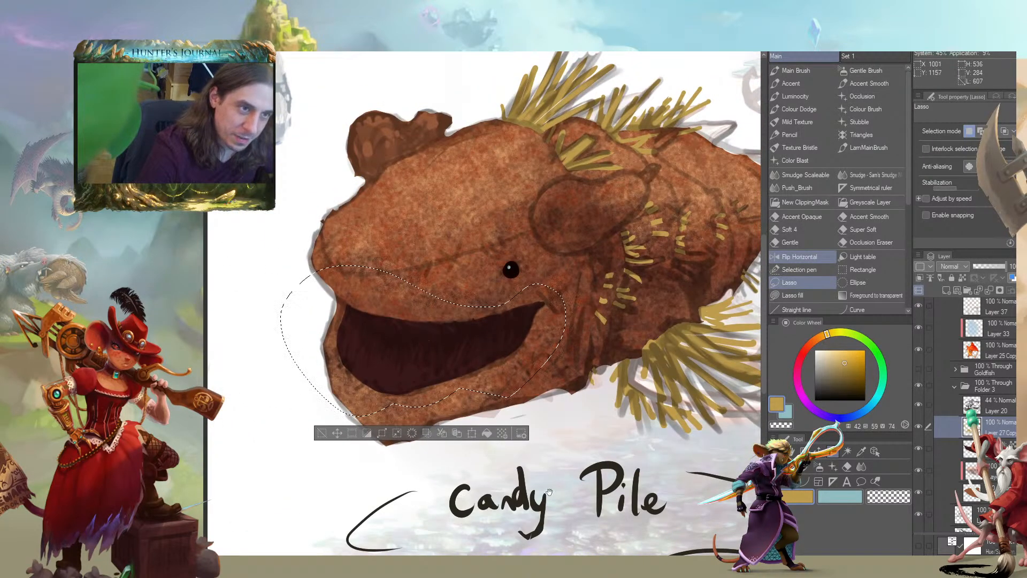
pyautogui.moveTo(299, 411); pyautogui.dragTo(312, 371)
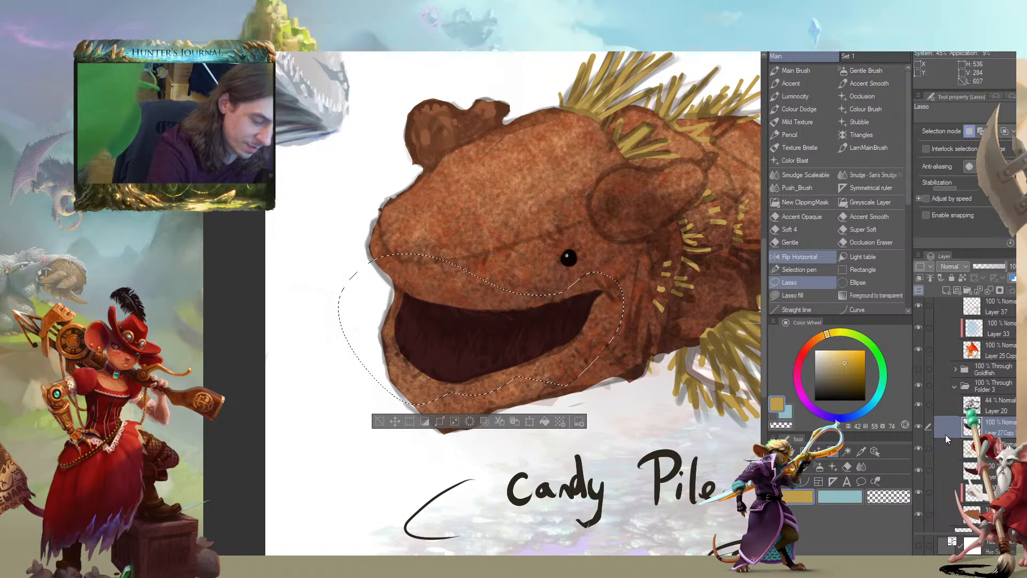
pyautogui.click(943, 449)
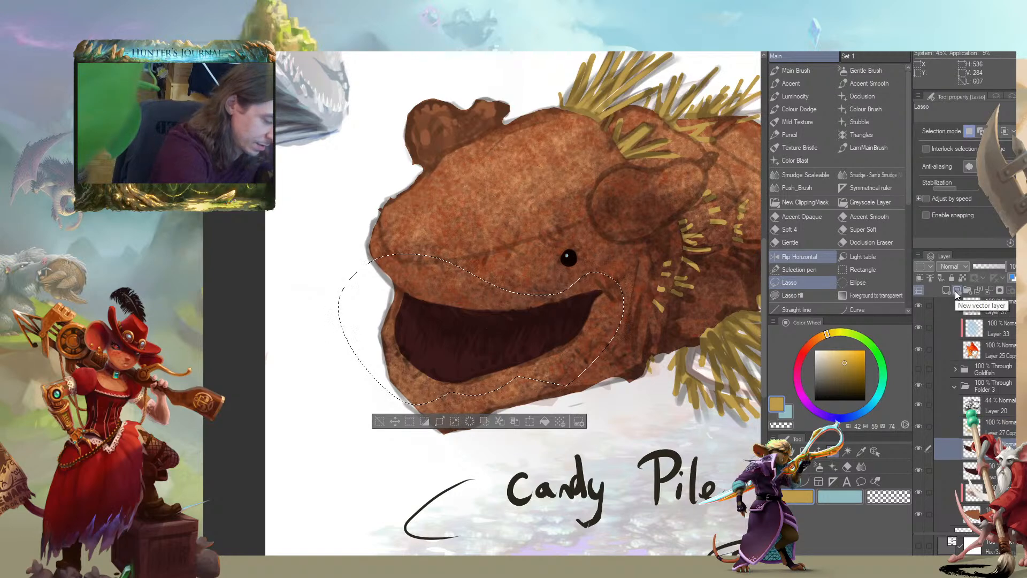
pyautogui.click(946, 424)
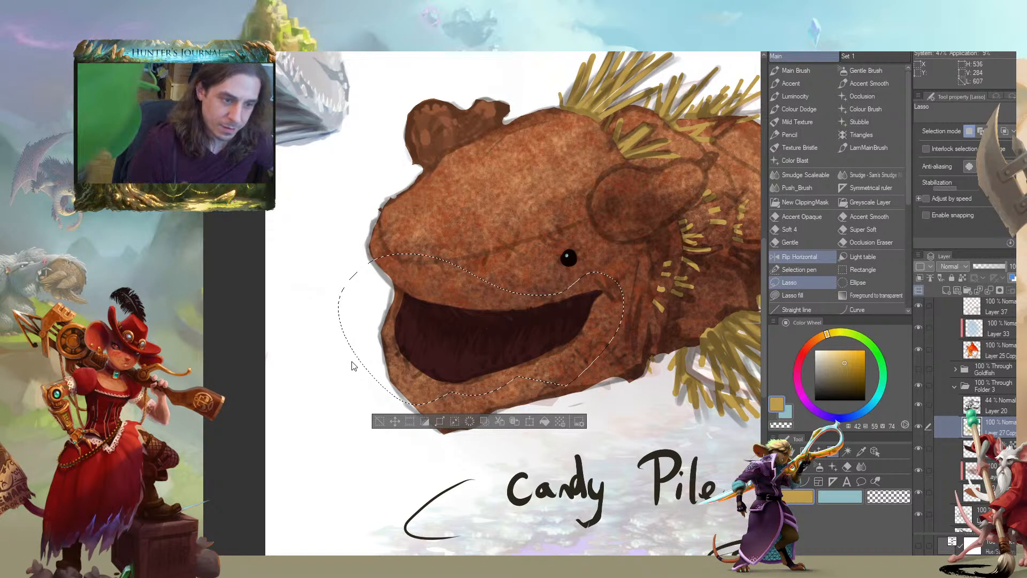
pyautogui.click(378, 418)
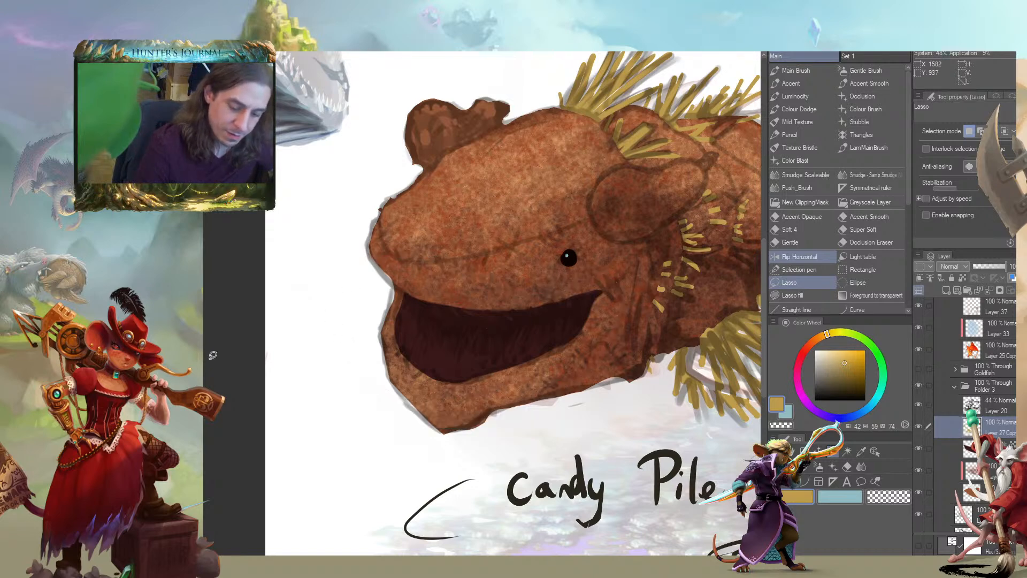
# Choose the Accent brush and turn off pen pressure in its brush size dynamics
pyautogui.moveTo(194, 346); pyautogui.dragTo(204, 377)
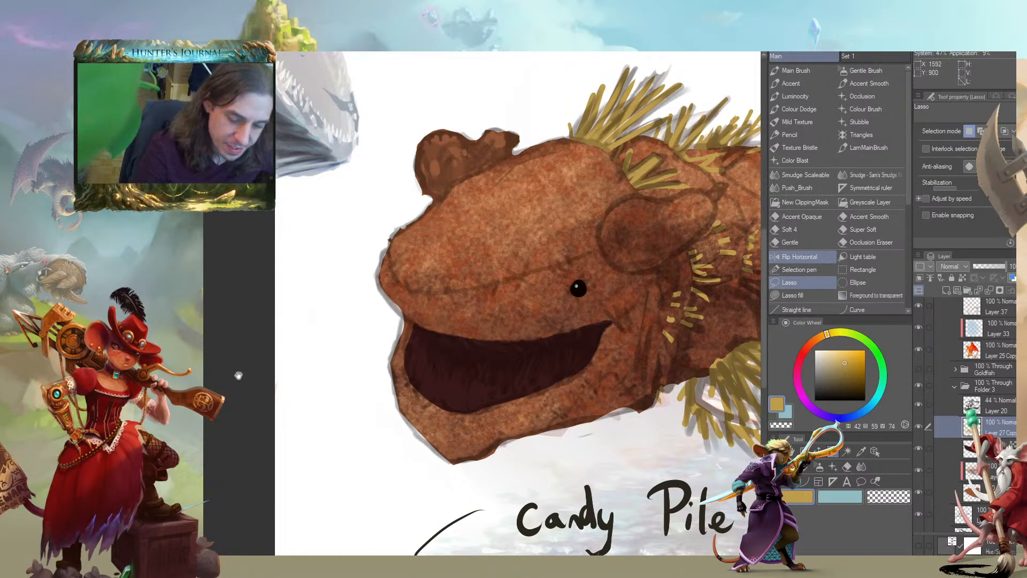
pyautogui.press('b')
pyautogui.moveTo(249, 387)
pyautogui.mouseDown()
pyautogui.moveTo(203, 366)
pyautogui.moveTo(187, 393)
pyautogui.mouseUp()
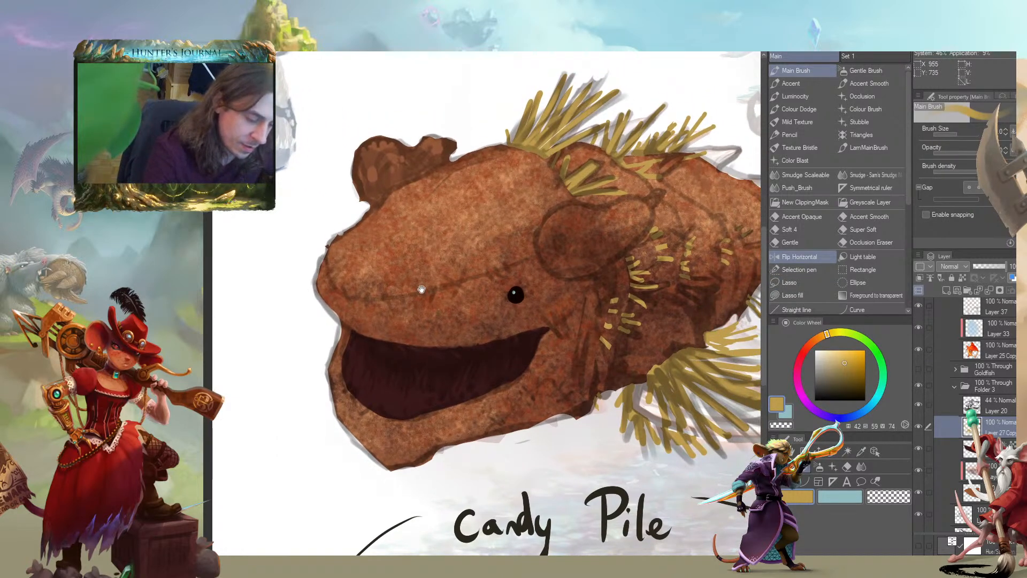
pyautogui.moveTo(434, 295); pyautogui.dragTo(462, 268)
pyautogui.moveTo(565, 316); pyautogui.dragTo(532, 340)
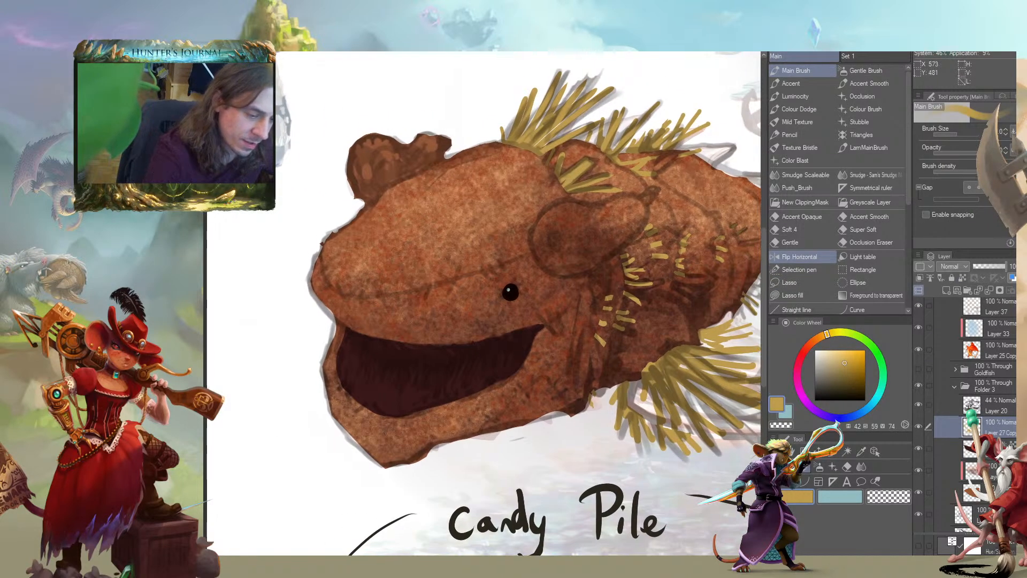
pyautogui.click(793, 86)
pyautogui.moveTo(561, 129); pyautogui.dragTo(577, 111)
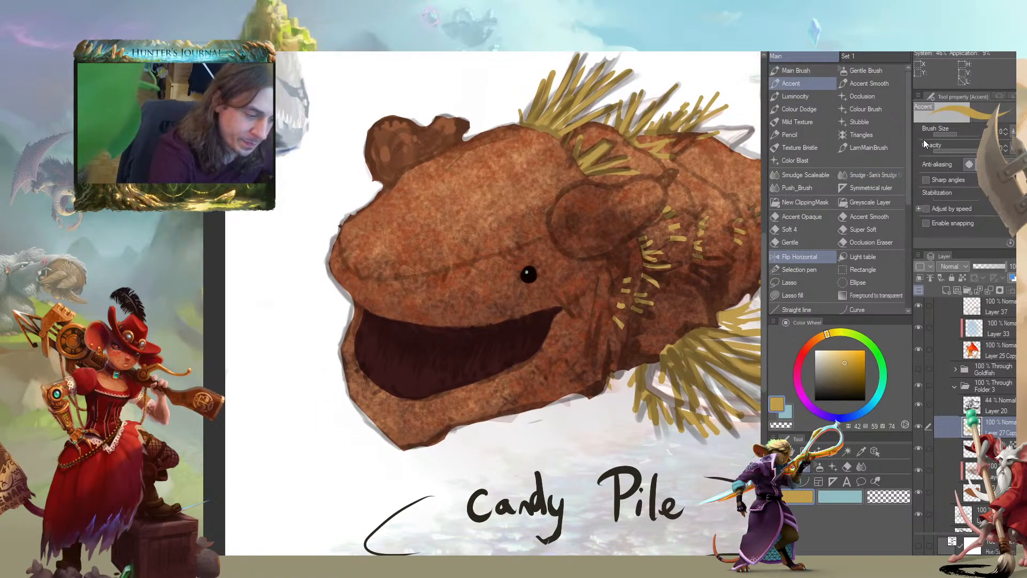
pyautogui.moveTo(358, 329); pyautogui.dragTo(370, 308)
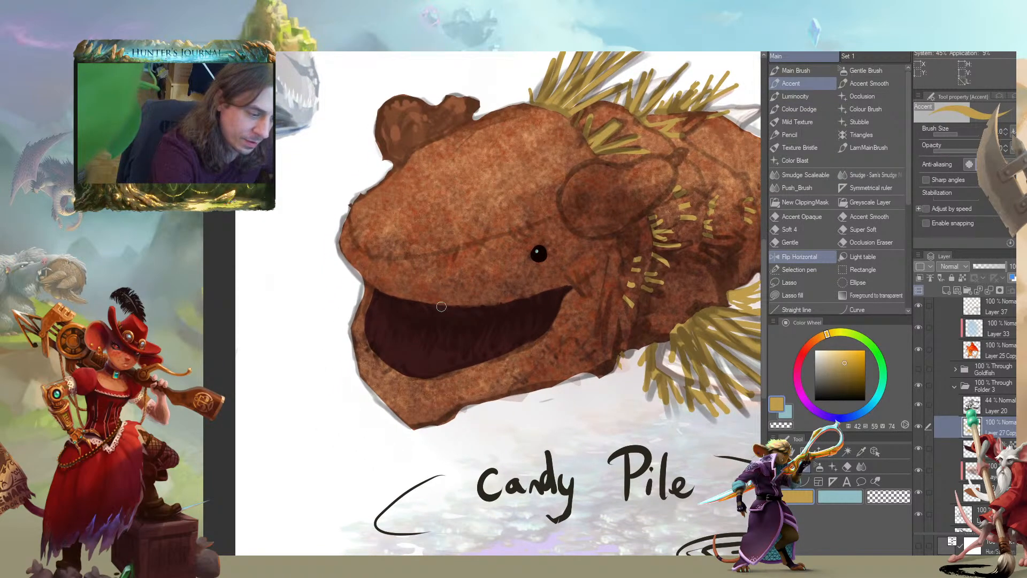
pyautogui.click(1008, 131)
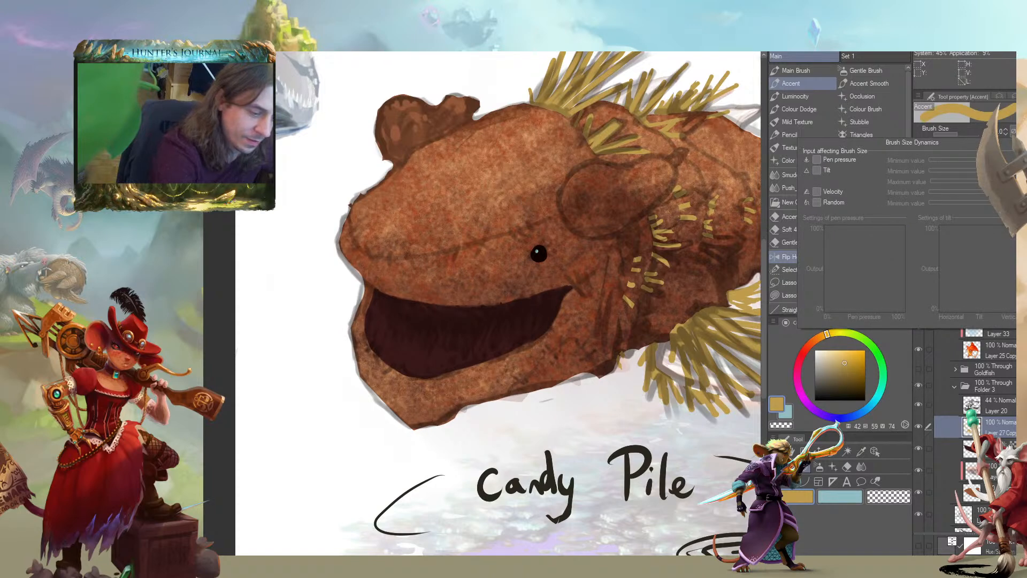
pyautogui.click(1009, 132)
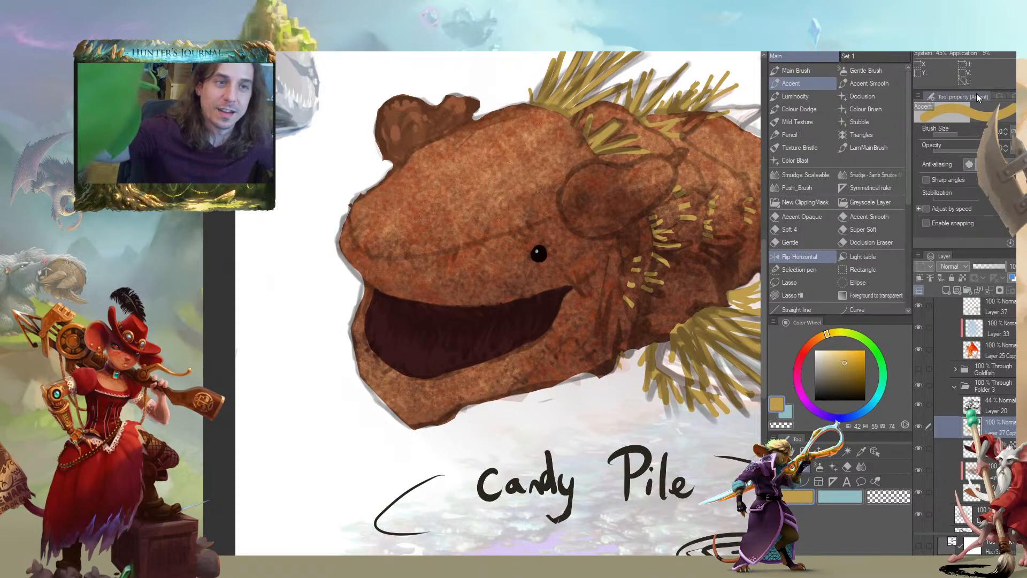
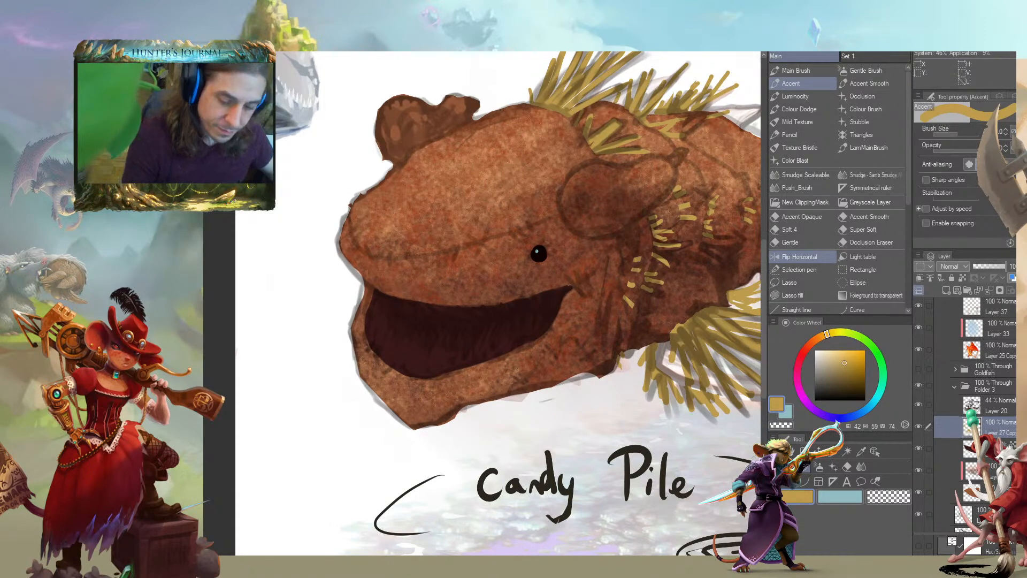
# Try painting straw-yellow teeth along the front of the lower jaw with the Accent brush
pyautogui.moveTo(307, 282)
pyautogui.mouseDown()
pyautogui.moveTo(282, 262)
pyautogui.moveTo(292, 289)
pyautogui.mouseUp()
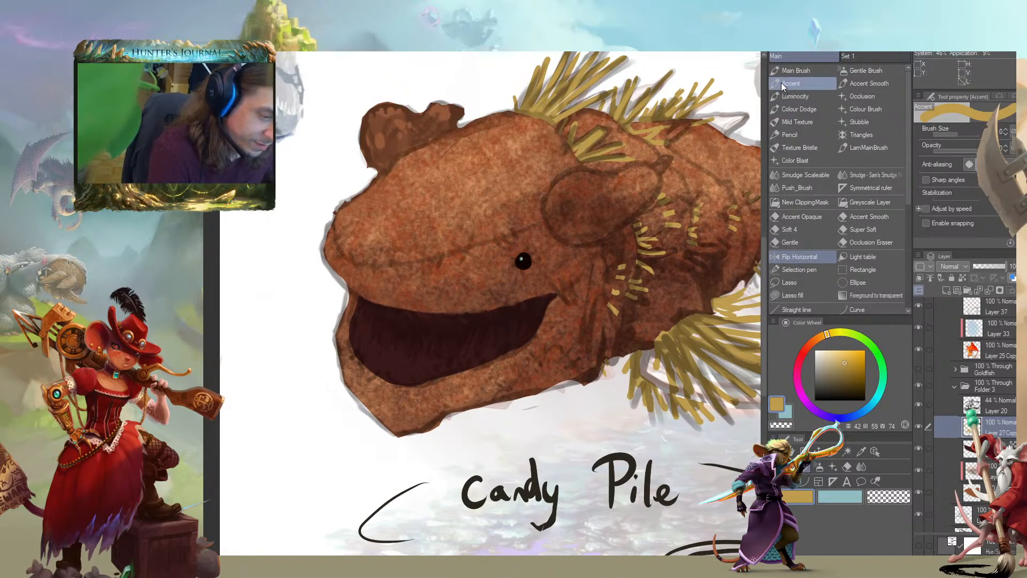
pyautogui.moveTo(265, 294); pyautogui.dragTo(388, 292)
pyautogui.moveTo(518, 366); pyautogui.dragTo(520, 364)
pyautogui.hotkey('ctrl', 'z')
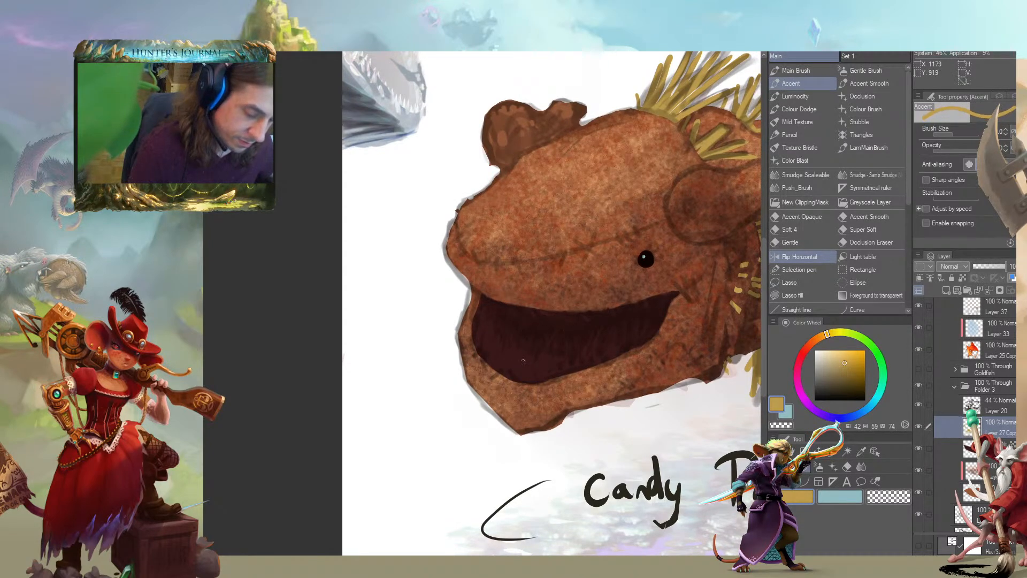
pyautogui.moveTo(531, 342)
pyautogui.mouseDown()
pyautogui.moveTo(497, 336)
pyautogui.moveTo(482, 345)
pyautogui.moveTo(496, 362)
pyautogui.mouseUp()
pyautogui.moveTo(517, 339)
pyautogui.mouseDown()
pyautogui.moveTo(498, 360)
pyautogui.moveTo(544, 353)
pyautogui.moveTo(510, 372)
pyautogui.mouseUp()
pyautogui.moveTo(511, 347)
pyautogui.mouseDown()
pyautogui.moveTo(503, 364)
pyautogui.moveTo(492, 362)
pyautogui.mouseUp()
pyautogui.moveTo(495, 346)
pyautogui.mouseDown()
pyautogui.moveTo(488, 361)
pyautogui.moveTo(480, 354)
pyautogui.mouseUp()
pyautogui.moveTo(487, 310); pyautogui.dragTo(472, 343)
pyautogui.moveTo(483, 307); pyautogui.dragTo(473, 326)
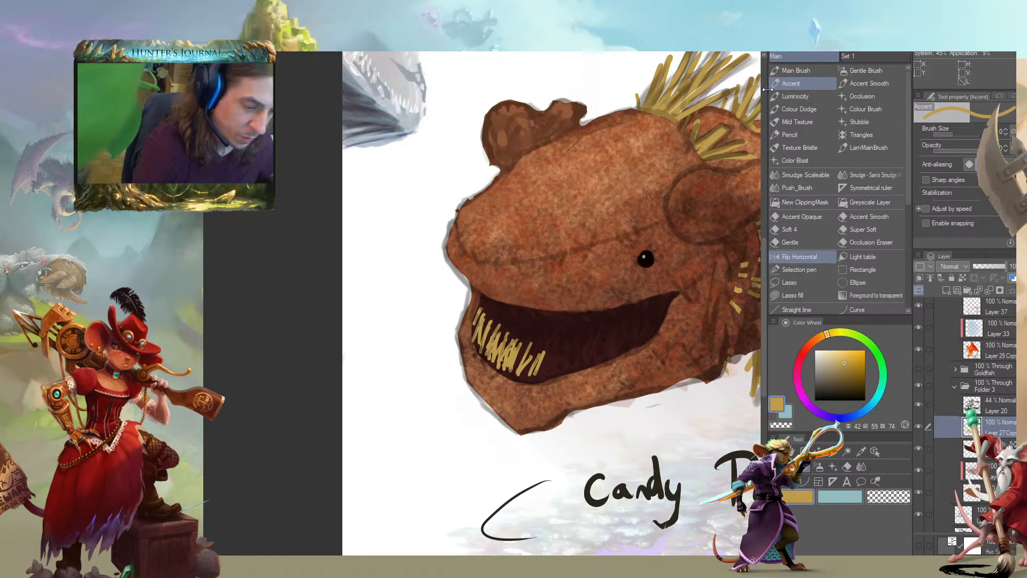
# Replace the trial teeth using the Accent Smooth brush, reducing its size and turning off pen pressure for brush size
pyautogui.click(869, 83)
pyautogui.moveTo(532, 351)
pyautogui.mouseDown()
pyautogui.moveTo(465, 309)
pyautogui.moveTo(511, 387)
pyautogui.moveTo(472, 362)
pyautogui.moveTo(547, 346)
pyautogui.moveTo(533, 376)
pyautogui.mouseUp()
pyautogui.press('c')
pyautogui.hotkey('ctrl', 'z')
pyautogui.press('[')
pyautogui.press('[')
pyautogui.press('[')
pyautogui.press('[')
pyautogui.press(']')
pyautogui.press(']')
pyautogui.moveTo(547, 342); pyautogui.dragTo(533, 374)
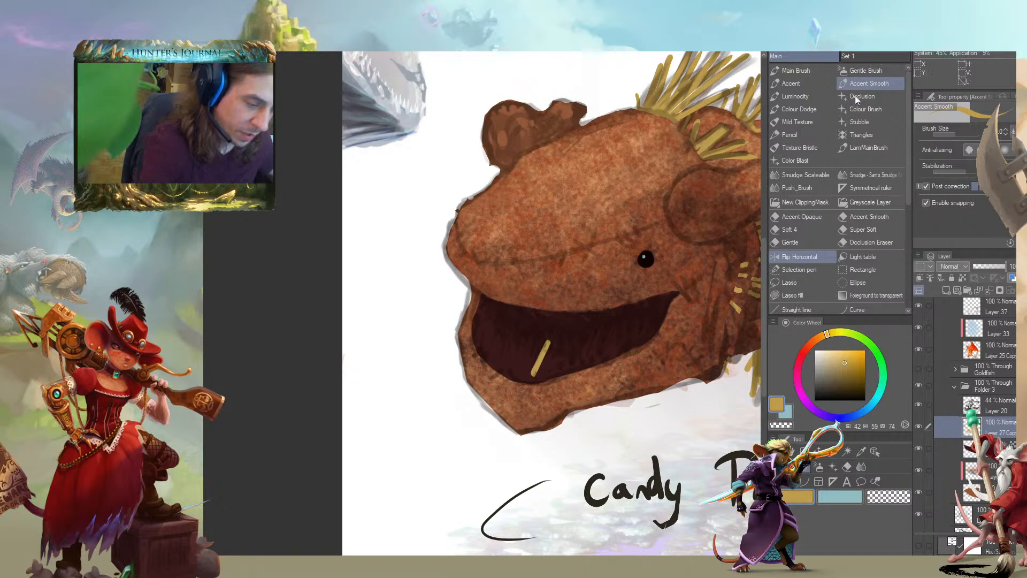
pyautogui.click(1013, 132)
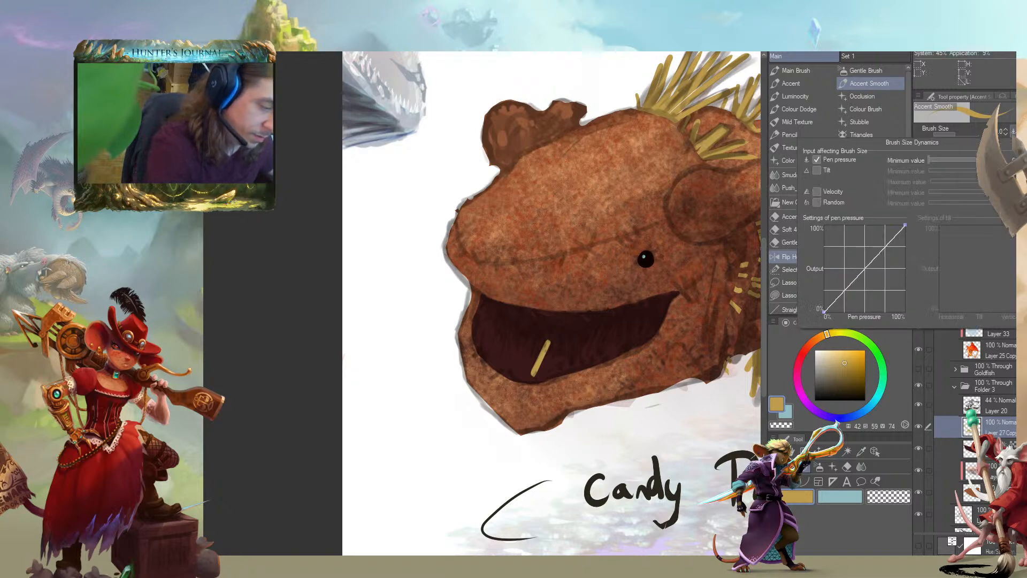
pyautogui.click(829, 161)
pyautogui.press('[')
# Paint a full row of thin, slanted straw-yellow teeth along the lower jaw, overlapping them densely near the front
pyautogui.moveTo(535, 339); pyautogui.dragTo(524, 377)
pyautogui.press('c')
pyautogui.moveTo(545, 343); pyautogui.dragTo(530, 376)
pyautogui.press('c')
pyautogui.moveTo(557, 341)
pyautogui.mouseDown()
pyautogui.moveTo(540, 375)
pyautogui.moveTo(571, 368)
pyautogui.mouseUp()
pyautogui.moveTo(598, 331)
pyautogui.mouseDown()
pyautogui.moveTo(588, 357)
pyautogui.moveTo(601, 355)
pyautogui.moveTo(626, 328)
pyautogui.moveTo(628, 349)
pyautogui.mouseUp()
pyautogui.moveTo(656, 315); pyautogui.dragTo(641, 341)
pyautogui.moveTo(647, 312); pyautogui.dragTo(576, 368)
pyautogui.moveTo(575, 341)
pyautogui.mouseDown()
pyautogui.moveTo(577, 364)
pyautogui.moveTo(527, 350)
pyautogui.moveTo(516, 372)
pyautogui.mouseUp()
pyautogui.moveTo(527, 325)
pyautogui.mouseDown()
pyautogui.moveTo(507, 367)
pyautogui.moveTo(495, 362)
pyautogui.mouseUp()
pyautogui.moveTo(490, 327); pyautogui.dragTo(481, 348)
pyautogui.moveTo(495, 319)
pyautogui.mouseDown()
pyautogui.moveTo(480, 334)
pyautogui.moveTo(491, 311)
pyautogui.moveTo(480, 319)
pyautogui.moveTo(504, 355)
pyautogui.mouseUp()
pyautogui.moveTo(510, 347)
pyautogui.mouseDown()
pyautogui.moveTo(496, 368)
pyautogui.moveTo(486, 357)
pyautogui.mouseUp()
pyautogui.moveTo(503, 319); pyautogui.dragTo(486, 352)
pyautogui.moveTo(526, 348)
pyautogui.mouseDown()
pyautogui.moveTo(507, 370)
pyautogui.moveTo(532, 365)
pyautogui.mouseUp()
pyautogui.moveTo(540, 356); pyautogui.dragTo(525, 377)
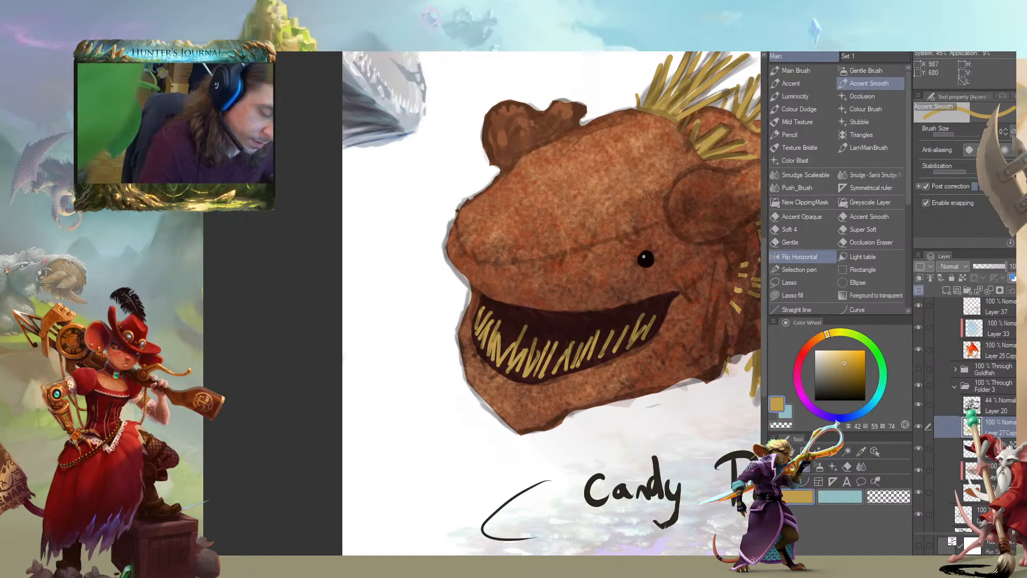
# Add short straw-yellow teeth hanging along the upper edge of the mouth
pyautogui.moveTo(550, 317); pyautogui.dragTo(559, 325)
pyautogui.moveTo(537, 306); pyautogui.dragTo(555, 322)
pyautogui.moveTo(518, 304)
pyautogui.mouseDown()
pyautogui.moveTo(533, 318)
pyautogui.moveTo(526, 309)
pyautogui.mouseUp()
pyautogui.moveTo(499, 299)
pyautogui.mouseDown()
pyautogui.moveTo(515, 320)
pyautogui.moveTo(493, 307)
pyautogui.moveTo(533, 316)
pyautogui.moveTo(521, 321)
pyautogui.moveTo(569, 317)
pyautogui.mouseUp()
pyautogui.moveTo(566, 314); pyautogui.dragTo(615, 320)
pyautogui.moveTo(622, 303)
pyautogui.mouseDown()
pyautogui.moveTo(629, 315)
pyautogui.moveTo(608, 323)
pyautogui.mouseUp()
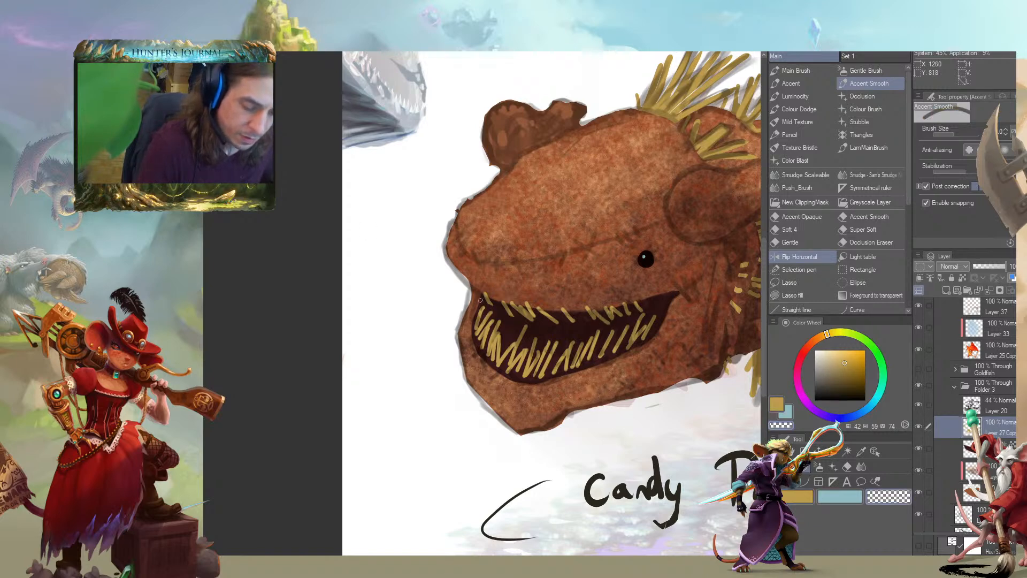
pyautogui.moveTo(380, 244); pyautogui.dragTo(496, 313)
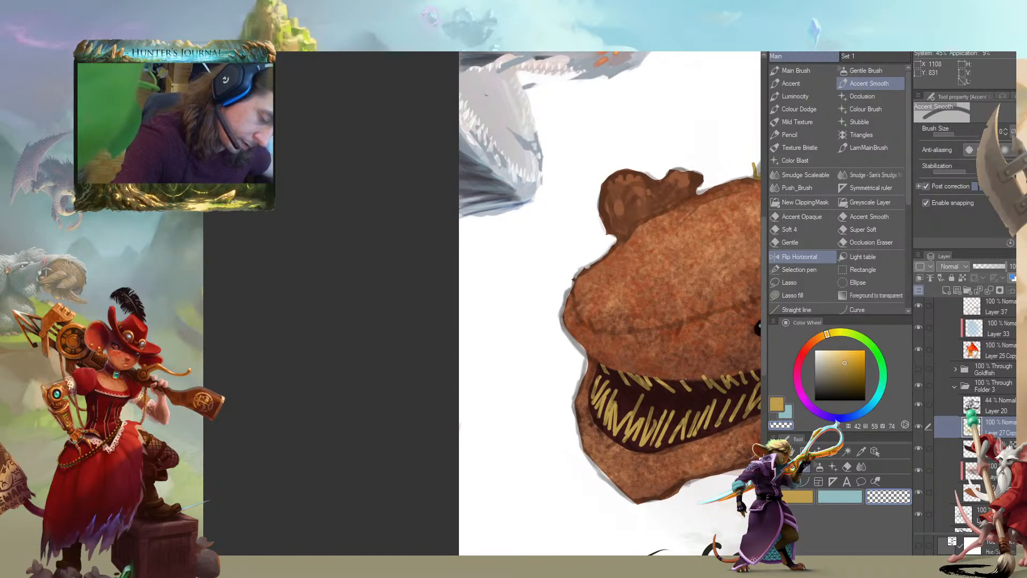
pyautogui.moveTo(746, 351)
pyautogui.mouseDown()
pyautogui.moveTo(550, 271)
pyautogui.moveTo(488, 343)
pyautogui.mouseUp()
pyautogui.press('c')
pyautogui.moveTo(457, 395)
pyautogui.mouseDown()
pyautogui.moveTo(460, 416)
pyautogui.moveTo(475, 386)
pyautogui.mouseUp()
pyautogui.hotkey('ctrl', 'z')
pyautogui.moveTo(347, 337); pyautogui.dragTo(340, 332)
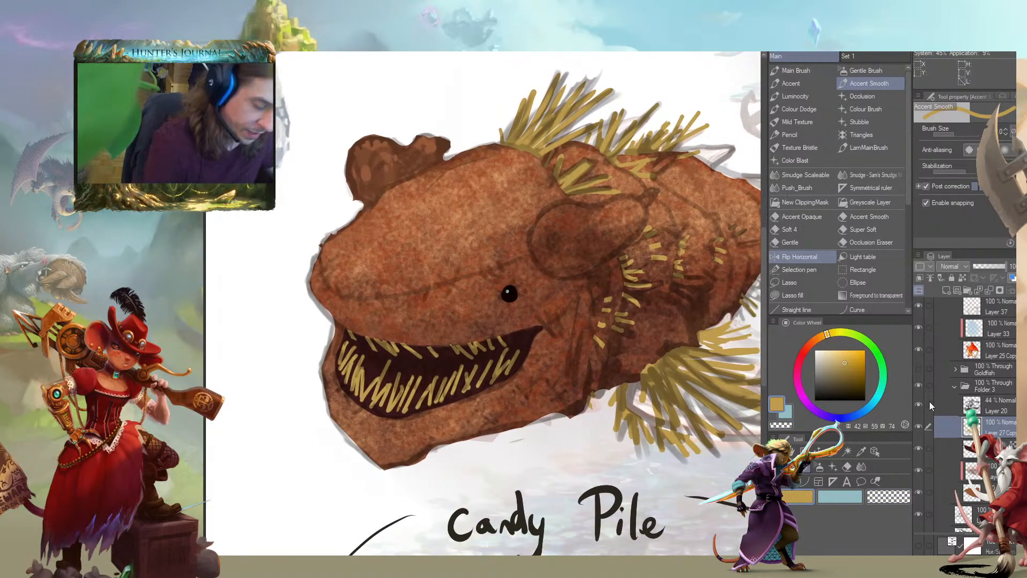
# Add a new layer beneath the teeth and paint darker ochre straws behind the lower row
pyautogui.click(995, 449)
pyautogui.click(945, 290)
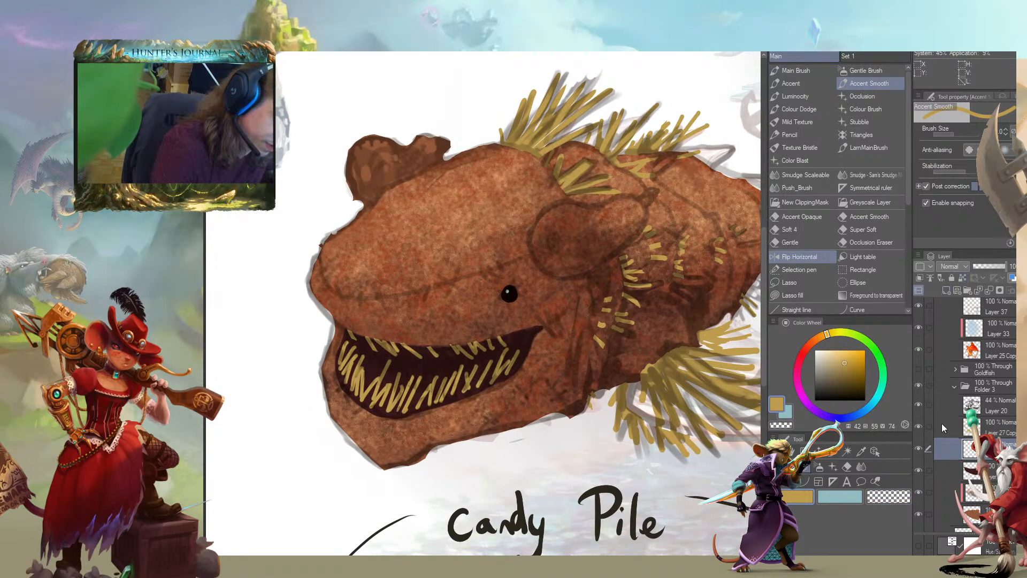
pyautogui.click(846, 376)
pyautogui.moveTo(827, 336); pyautogui.dragTo(823, 335)
pyautogui.click(847, 371)
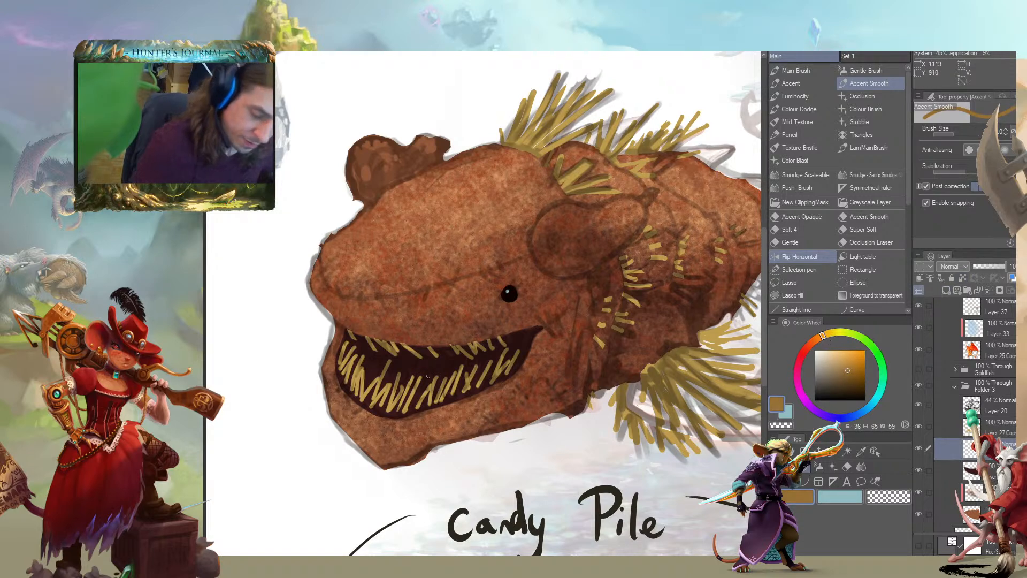
pyautogui.moveTo(429, 376); pyautogui.dragTo(402, 406)
pyautogui.moveTo(414, 370); pyautogui.dragTo(404, 391)
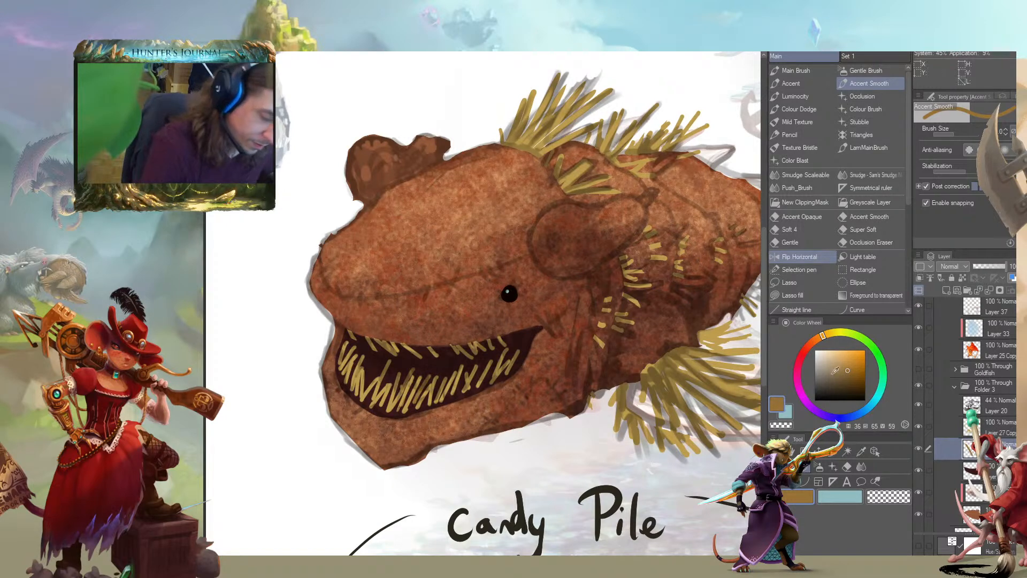
# Shift the colour to a deeper orange-brown, fill in straws farther inside the mouth, and tidy them with transparent strokes
pyautogui.click(849, 377)
pyautogui.moveTo(819, 338); pyautogui.dragTo(817, 338)
pyautogui.click(852, 376)
pyautogui.moveTo(307, 337); pyautogui.dragTo(360, 325)
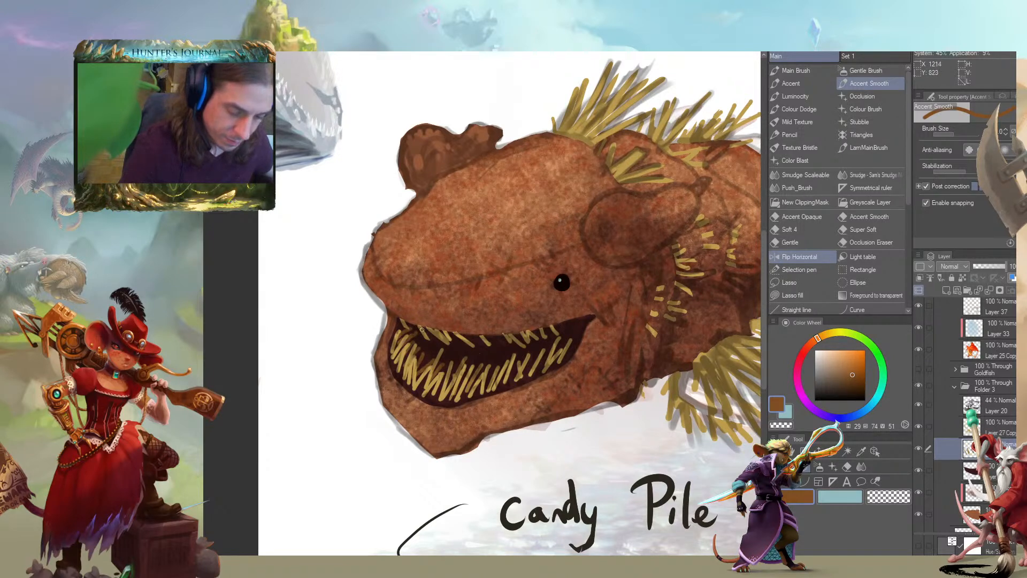
pyautogui.moveTo(479, 353)
pyautogui.mouseDown()
pyautogui.moveTo(495, 353)
pyautogui.moveTo(471, 361)
pyautogui.mouseUp()
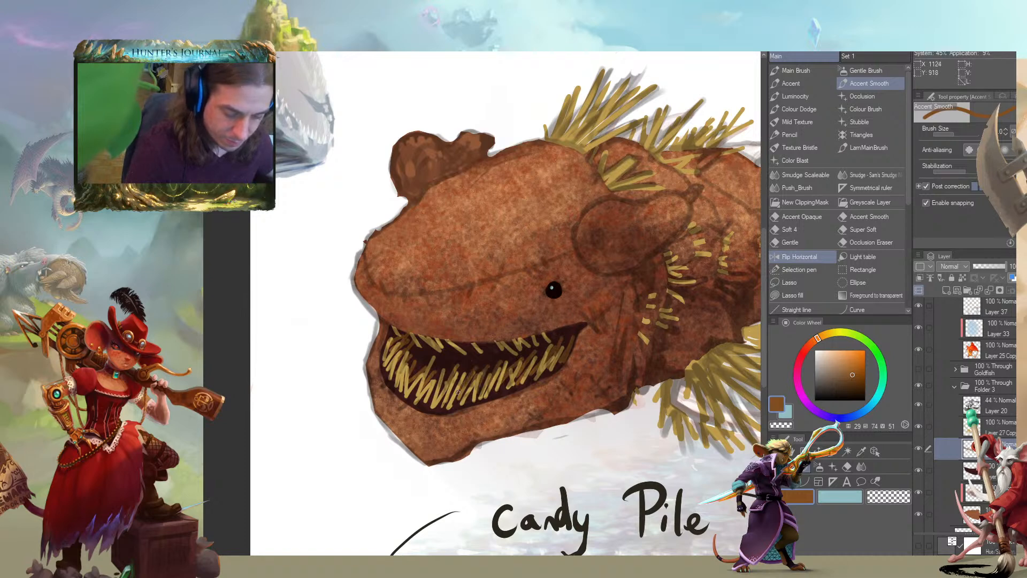
pyautogui.moveTo(423, 371); pyautogui.dragTo(460, 359)
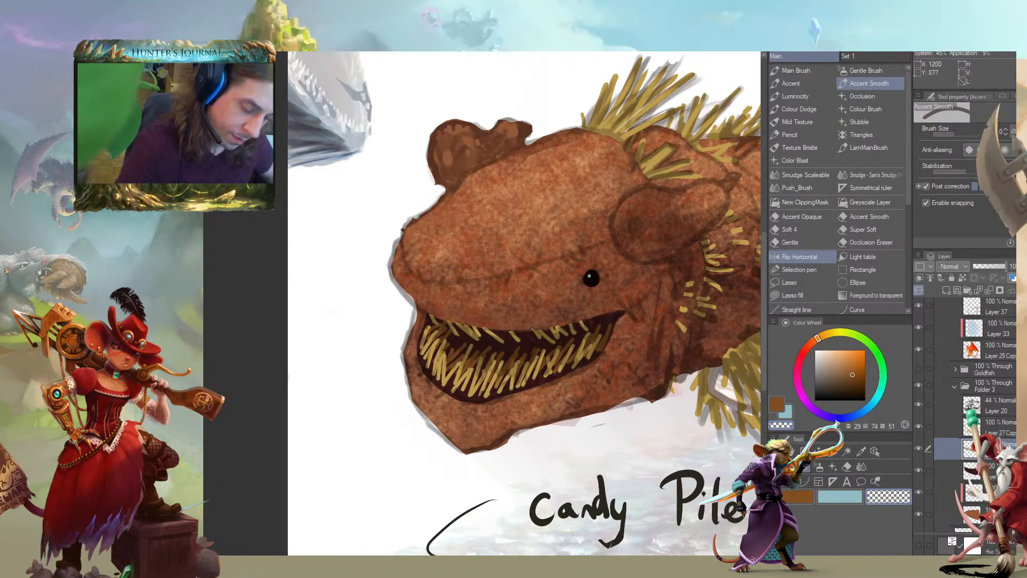
pyautogui.moveTo(424, 313)
pyautogui.mouseDown()
pyautogui.moveTo(410, 329)
pyautogui.moveTo(468, 282)
pyautogui.mouseUp()
pyautogui.press('c')
pyautogui.moveTo(408, 320); pyautogui.dragTo(461, 330)
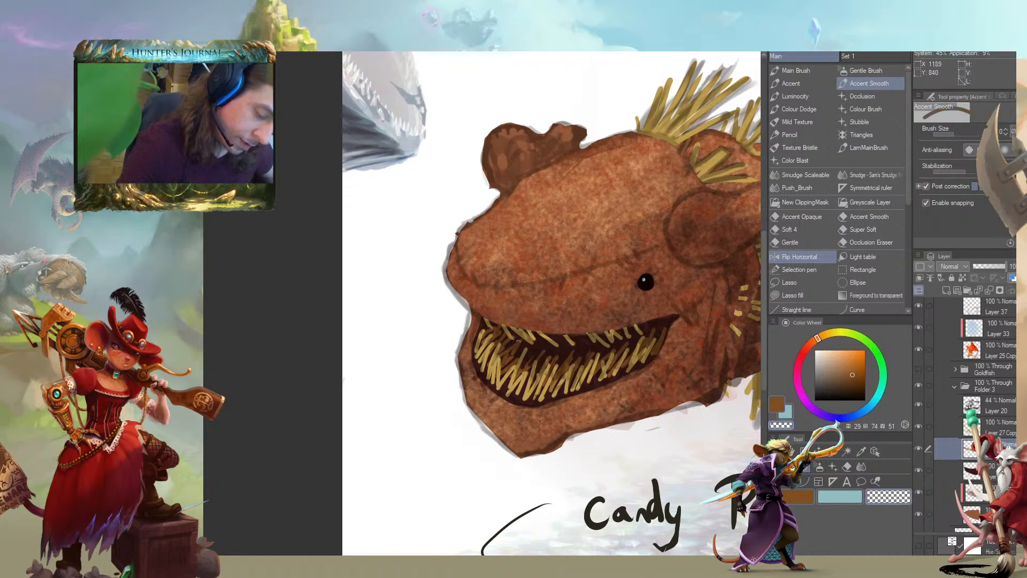
pyautogui.moveTo(518, 326); pyautogui.dragTo(477, 349)
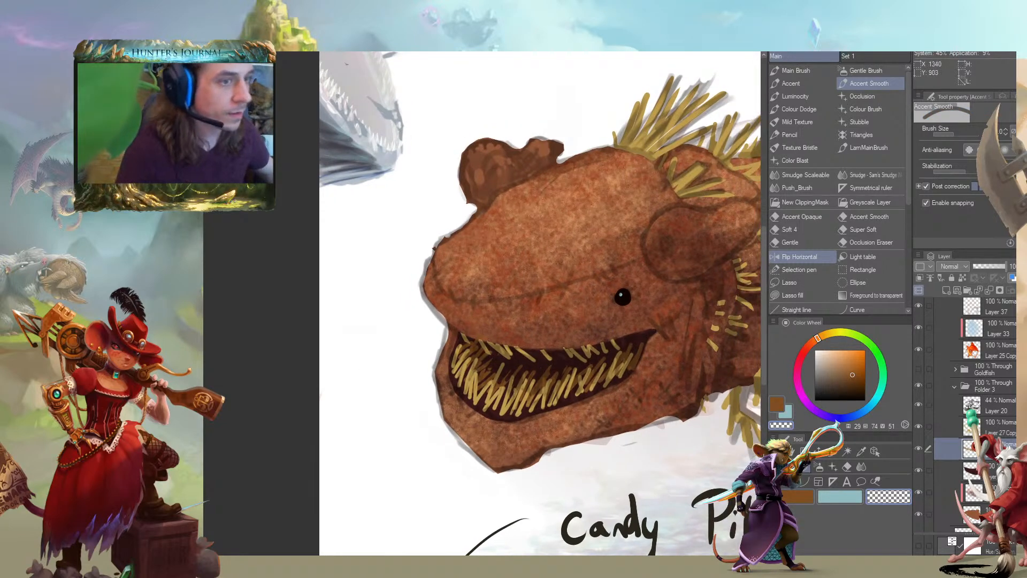
# Review the whole creature at a smaller scale and flip the canvas horizontally to examine its silhouette and mouth
pyautogui.moveTo(372, 360); pyautogui.dragTo(284, 333)
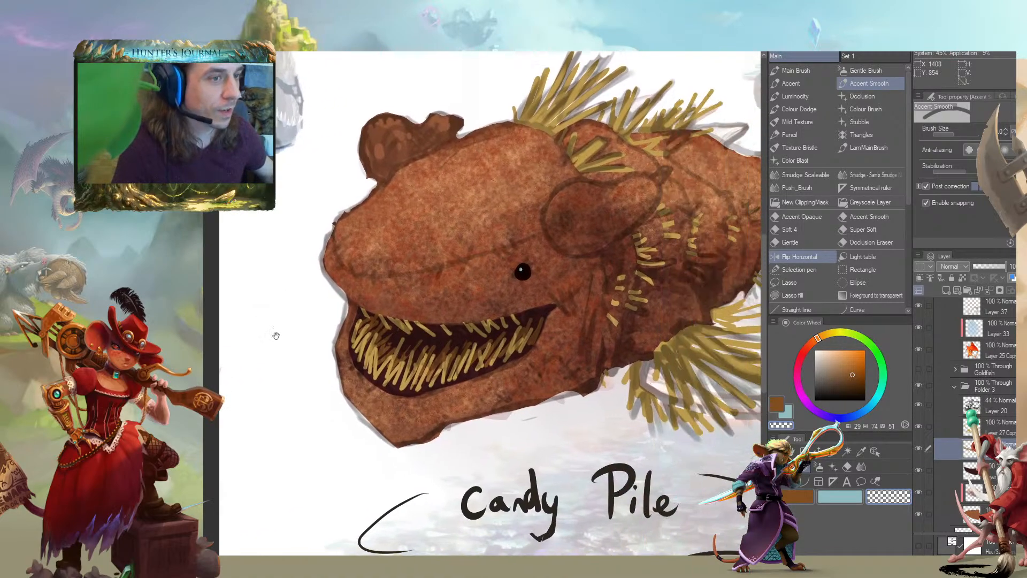
pyautogui.scroll(-3, 287, 377)
pyautogui.moveTo(266, 390); pyautogui.dragTo(326, 421)
pyautogui.scroll(2, 401, 367)
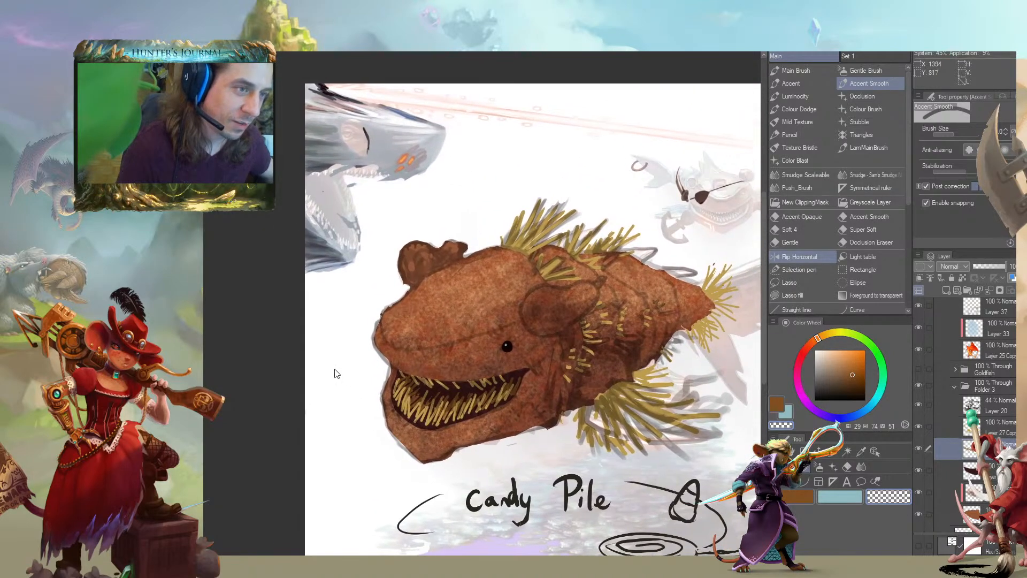
pyautogui.scroll(-2, 344, 377)
pyautogui.moveTo(340, 383); pyautogui.dragTo(350, 329)
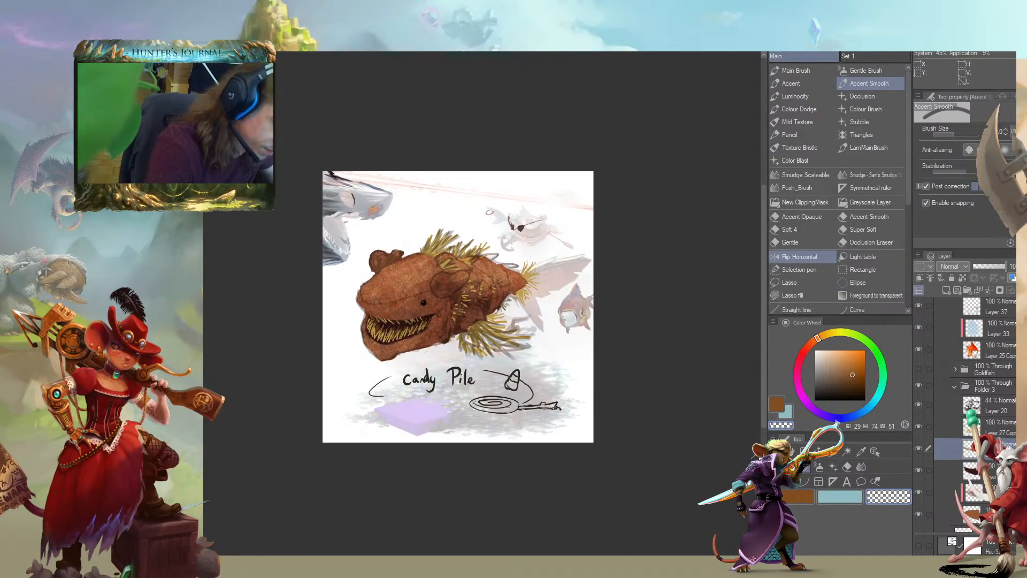
pyautogui.scroll(-5, 956, 456)
pyautogui.moveTo(252, 353)
pyautogui.mouseDown()
pyautogui.moveTo(300, 362)
pyautogui.moveTo(292, 359)
pyautogui.mouseUp()
pyautogui.click(799, 257)
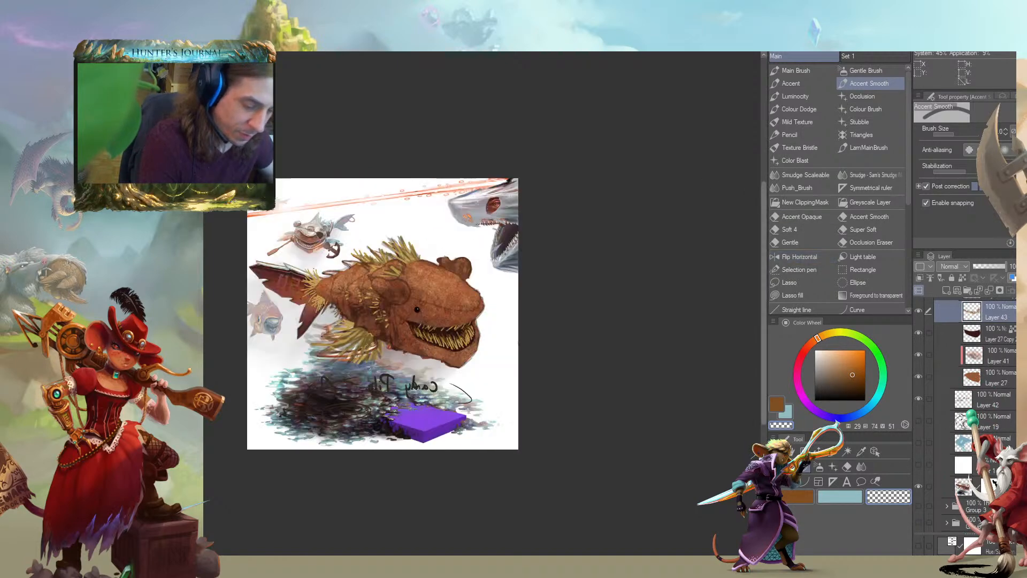
pyautogui.moveTo(225, 339); pyautogui.dragTo(307, 330)
pyautogui.scroll(2, 370, 337)
pyautogui.scroll(-2, 433, 360)
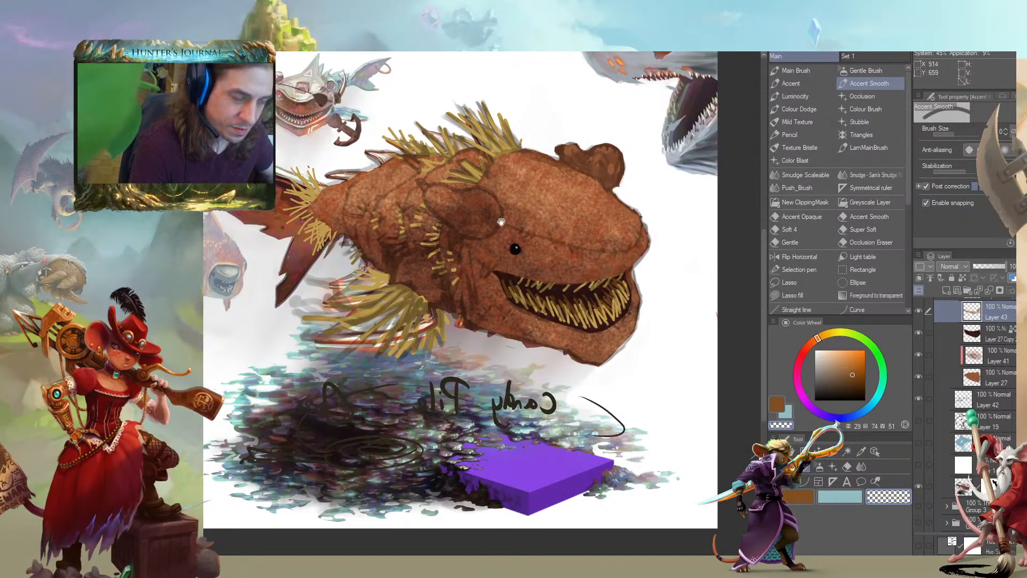
pyautogui.moveTo(590, 279)
pyautogui.mouseDown()
pyautogui.moveTo(647, 301)
pyautogui.moveTo(610, 350)
pyautogui.mouseUp()
pyautogui.moveTo(516, 295); pyautogui.dragTo(469, 287)
# Add a clipped layer above the brown body layers, sample a dark brown, and choose the Occlusion brush
pyautogui.click(954, 378)
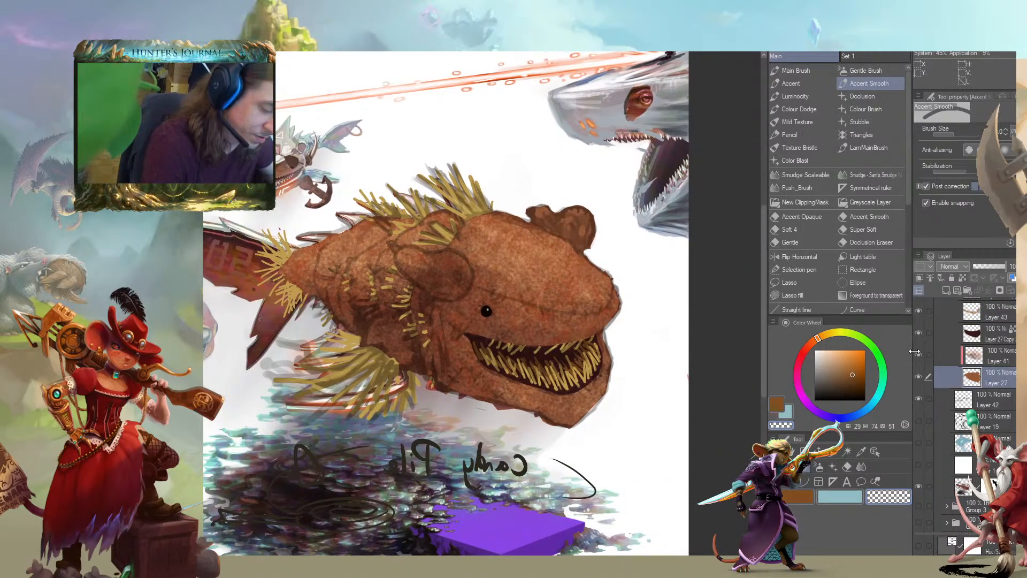
pyautogui.click(944, 291)
pyautogui.moveTo(441, 223); pyautogui.dragTo(409, 255)
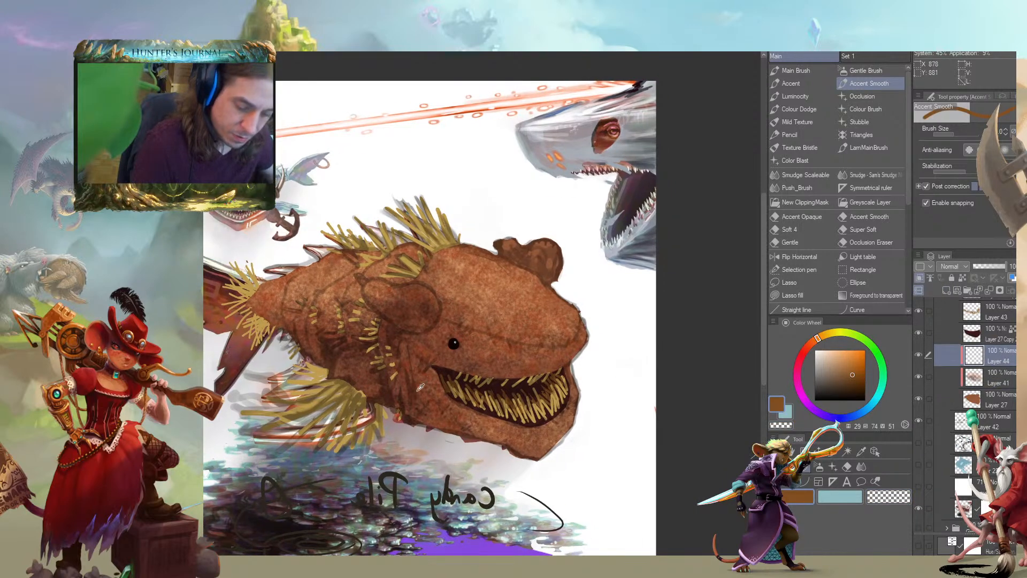
pyautogui.keyDown('alt'); pyautogui.click(412, 406); pyautogui.keyUp('alt')
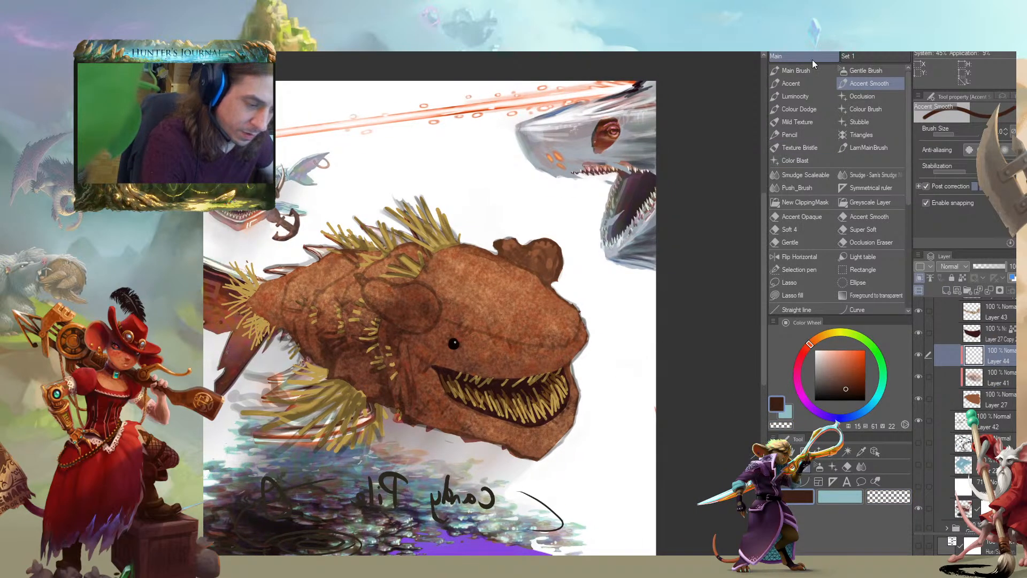
pyautogui.click(849, 97)
# Shade beneath the brow ridge and along the body folds with soft Occlusion strokes, switching to a more saturated dark brown
pyautogui.moveTo(423, 299)
pyautogui.mouseDown()
pyautogui.moveTo(495, 342)
pyautogui.moveTo(574, 342)
pyautogui.moveTo(577, 329)
pyautogui.mouseUp()
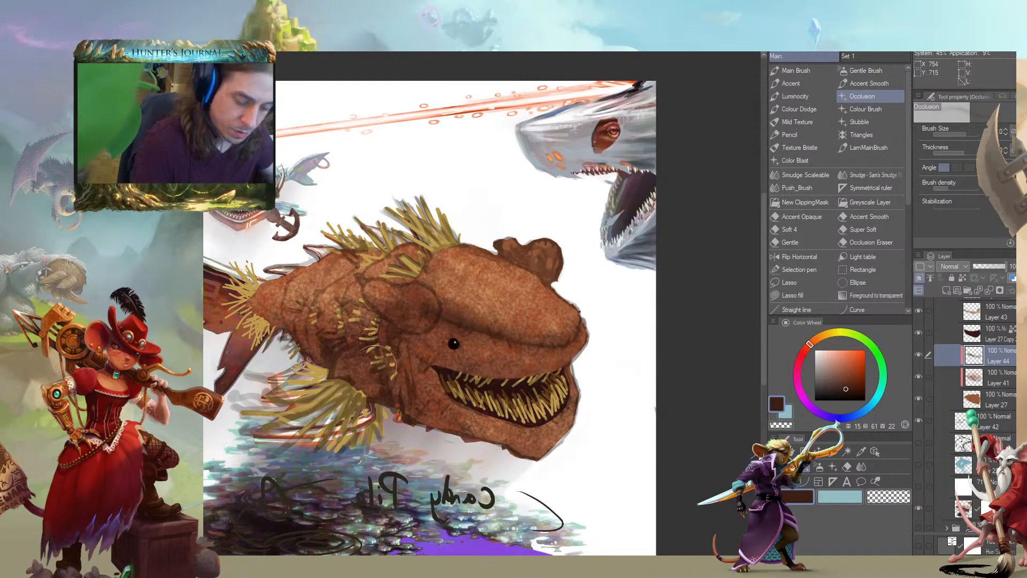
pyautogui.moveTo(350, 381); pyautogui.dragTo(327, 341)
pyautogui.moveTo(394, 338)
pyautogui.mouseDown()
pyautogui.moveTo(399, 323)
pyautogui.moveTo(382, 302)
pyautogui.moveTo(358, 305)
pyautogui.moveTo(373, 347)
pyautogui.mouseUp()
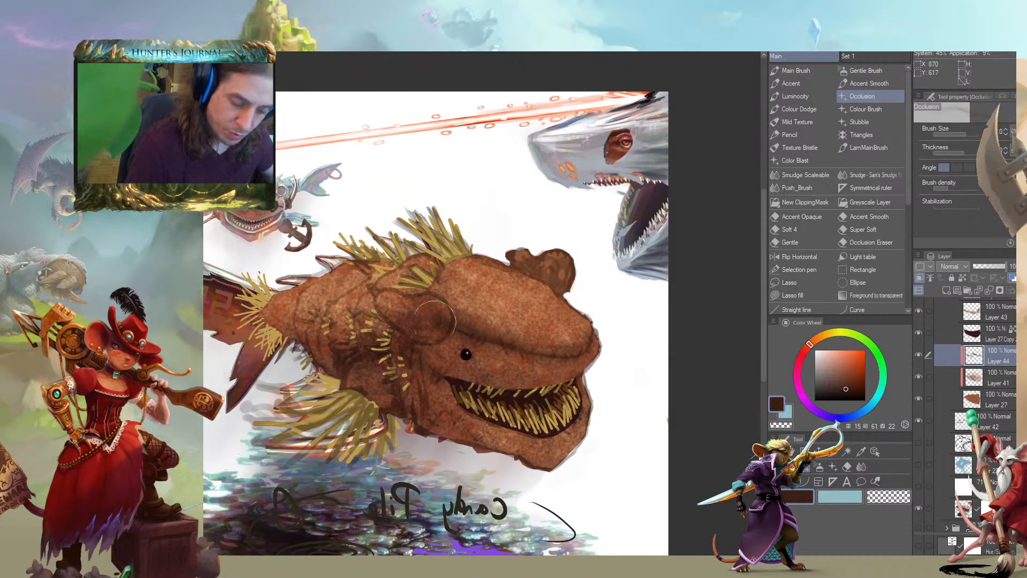
pyautogui.moveTo(446, 396); pyautogui.dragTo(429, 371)
pyautogui.click(859, 390)
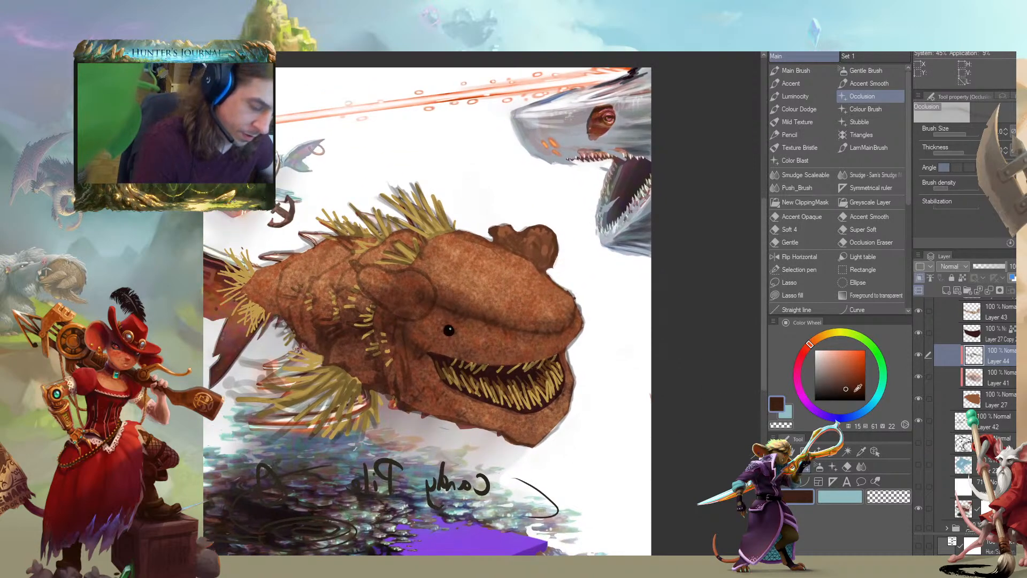
pyautogui.moveTo(306, 311)
pyautogui.mouseDown()
pyautogui.moveTo(359, 328)
pyautogui.moveTo(339, 345)
pyautogui.mouseUp()
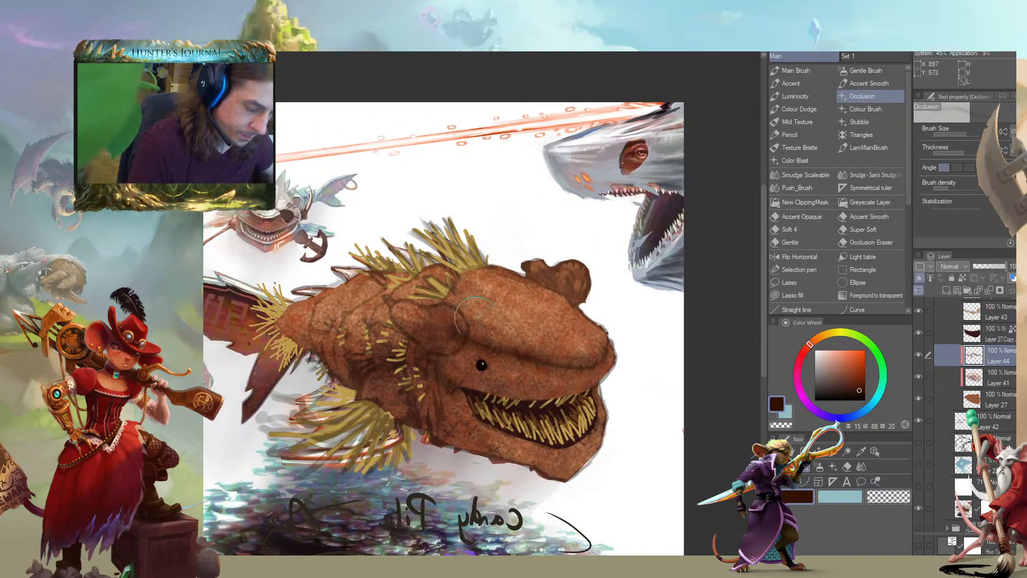
pyautogui.moveTo(414, 331); pyautogui.dragTo(398, 312)
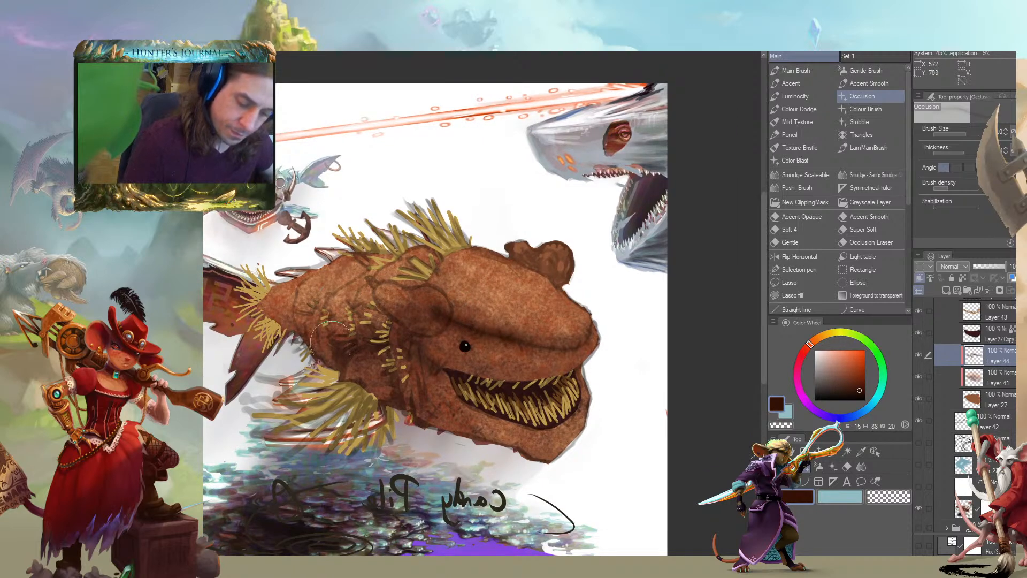
pyautogui.moveTo(314, 313)
pyautogui.mouseDown()
pyautogui.moveTo(326, 347)
pyautogui.moveTo(300, 305)
pyautogui.moveTo(359, 331)
pyautogui.moveTo(379, 282)
pyautogui.moveTo(393, 321)
pyautogui.moveTo(326, 355)
pyautogui.moveTo(305, 315)
pyautogui.moveTo(262, 312)
pyautogui.moveTo(284, 298)
pyautogui.moveTo(375, 303)
pyautogui.mouseUp()
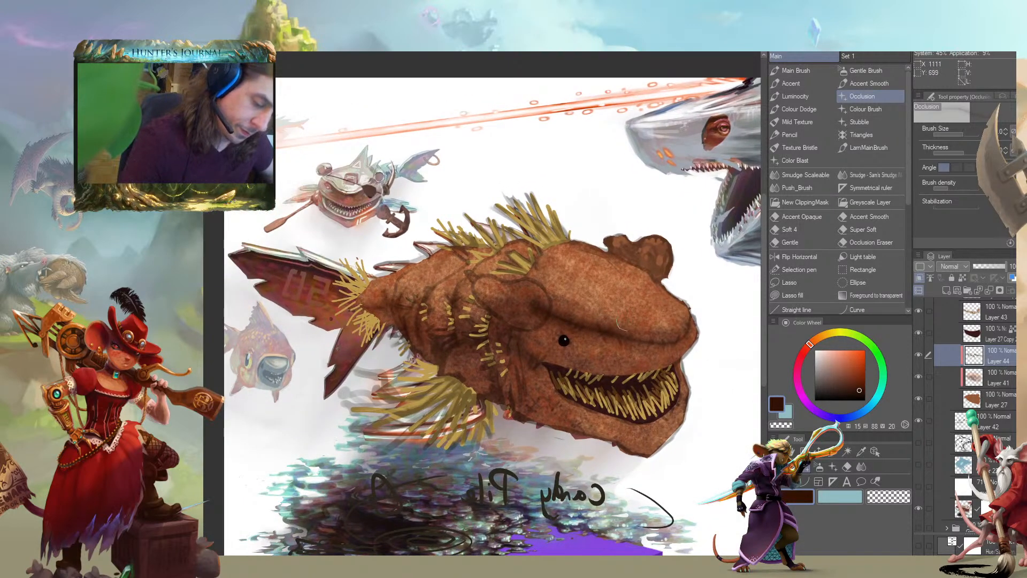
pyautogui.moveTo(575, 278); pyautogui.dragTo(481, 222)
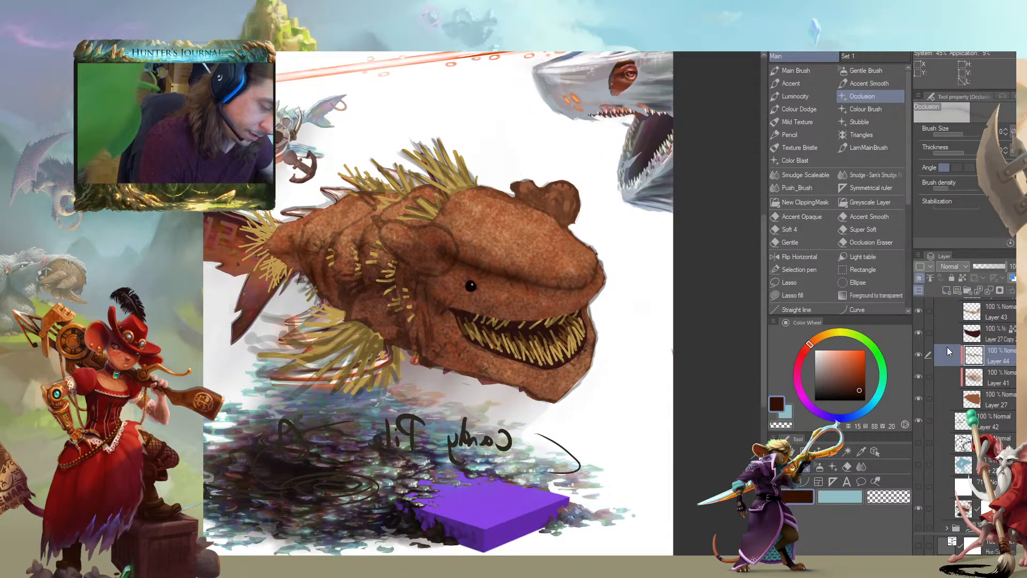
# Add another clipped layer above the shading and choose a lighter orange-brown sampled from the head for the Occlusion brush
pyautogui.click(945, 372)
pyautogui.click(945, 290)
pyautogui.moveTo(945, 374); pyautogui.dragTo(945, 345)
pyautogui.keyDown('alt'); pyautogui.click(501, 256); pyautogui.keyUp('alt')
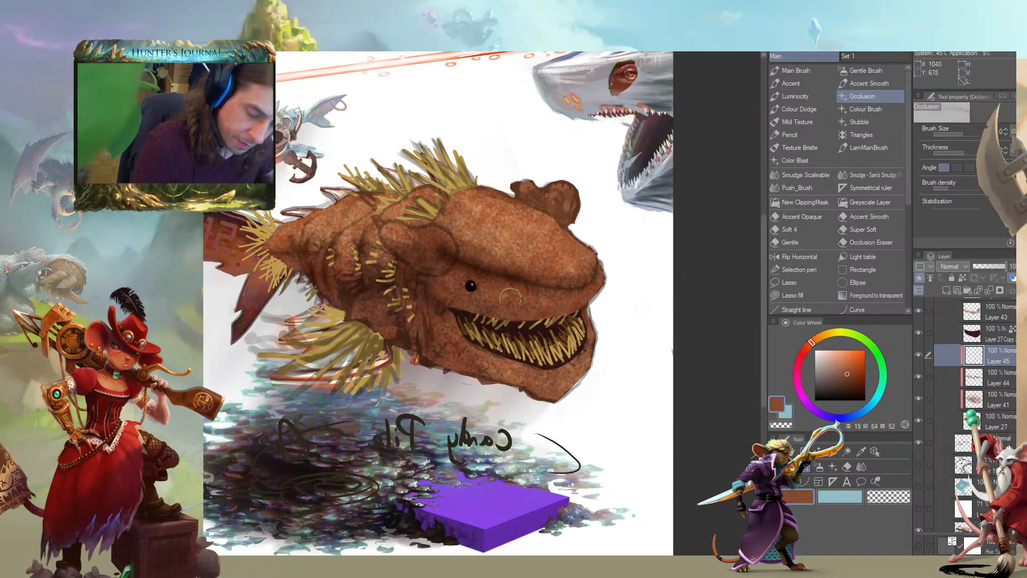
pyautogui.moveTo(428, 254); pyautogui.dragTo(441, 307)
pyautogui.click(842, 361)
pyautogui.scroll(4, 528, 249)
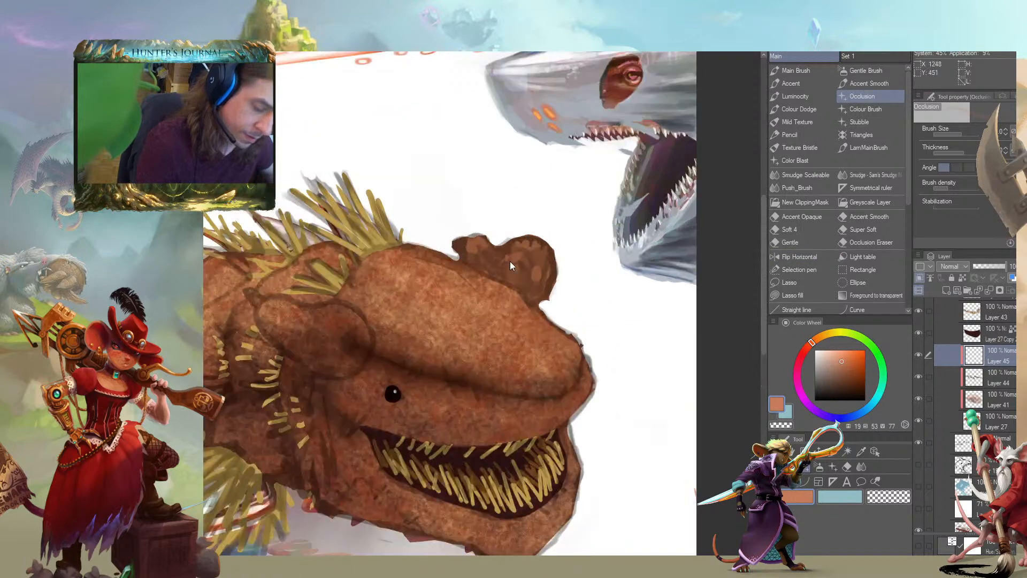
pyautogui.keyDown('alt'); pyautogui.click(516, 294); pyautogui.keyUp('alt')
pyautogui.moveTo(381, 327); pyautogui.dragTo(392, 270)
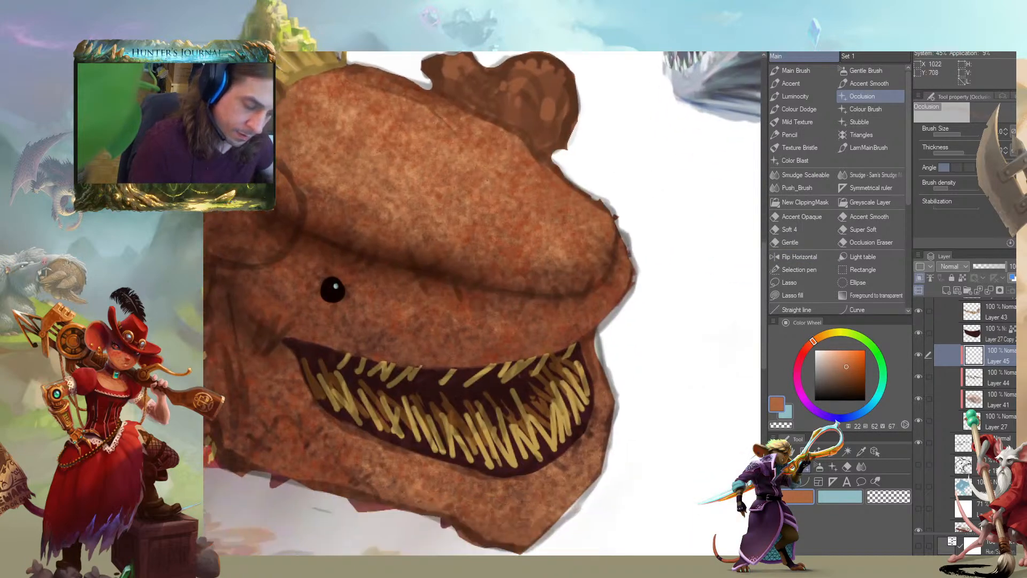
# Pick a lighter orange and try a stitch mark across the brow crease with the Accent brush
pyautogui.click(842, 359)
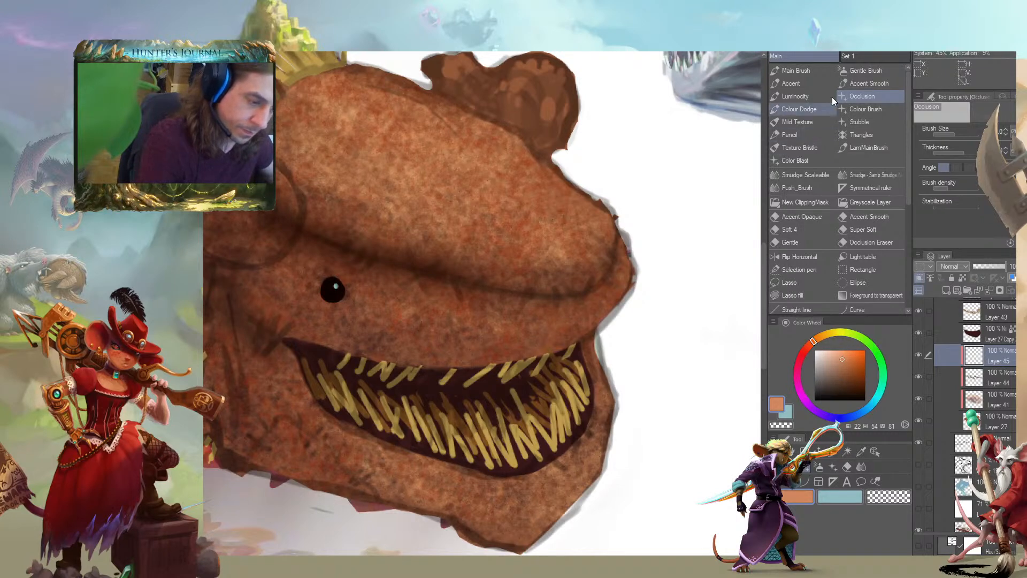
pyautogui.click(786, 71)
pyautogui.click(791, 84)
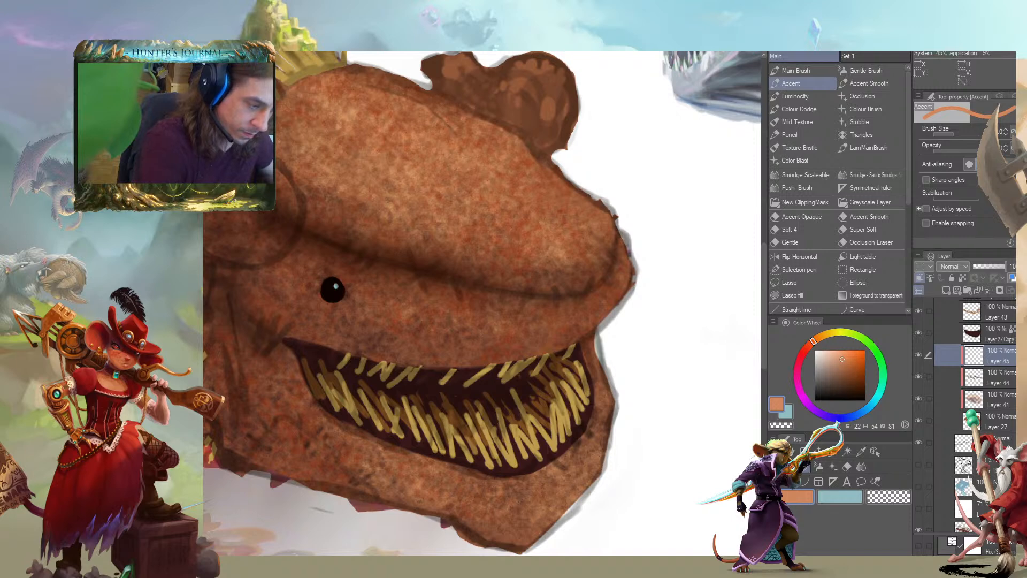
pyautogui.moveTo(407, 250)
pyautogui.mouseDown()
pyautogui.moveTo(423, 286)
pyautogui.moveTo(401, 288)
pyautogui.mouseUp()
pyautogui.hotkey('ctrl', 'z')
pyautogui.hotkey('ctrl', 'z')
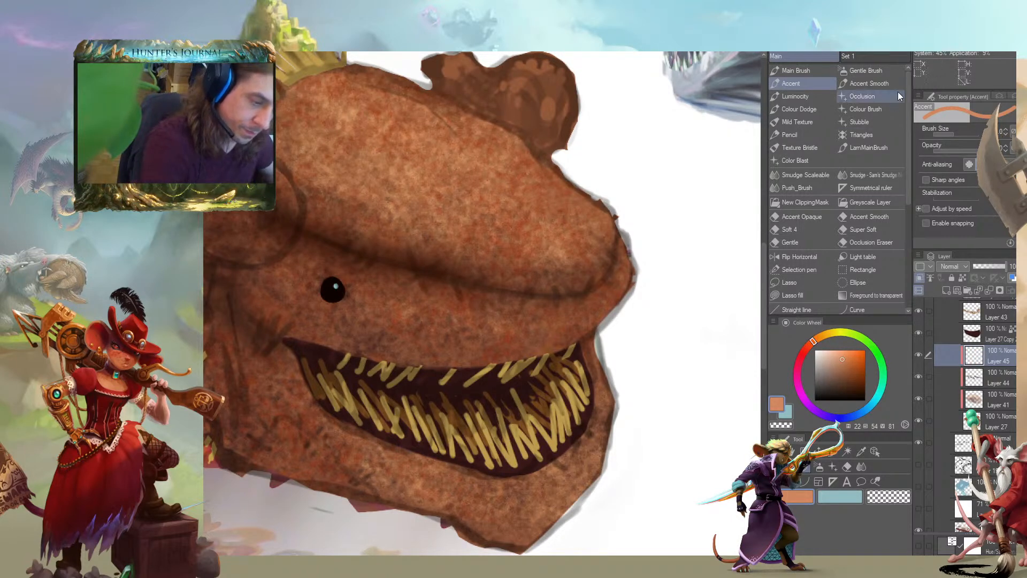
# Draw a row of light orange stitches, including one cross, along the brow crease with the Accent Smooth brush
pyautogui.click(869, 83)
pyautogui.moveTo(411, 251)
pyautogui.mouseDown()
pyautogui.moveTo(424, 287)
pyautogui.moveTo(404, 287)
pyautogui.moveTo(465, 295)
pyautogui.mouseUp()
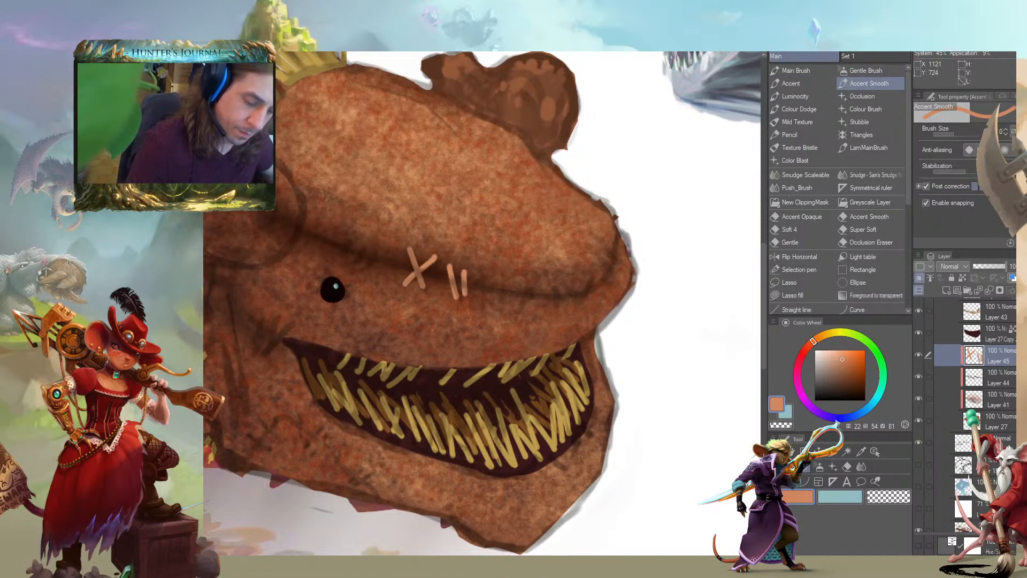
pyautogui.moveTo(515, 272)
pyautogui.mouseDown()
pyautogui.moveTo(499, 301)
pyautogui.moveTo(551, 312)
pyautogui.moveTo(609, 291)
pyautogui.mouseUp()
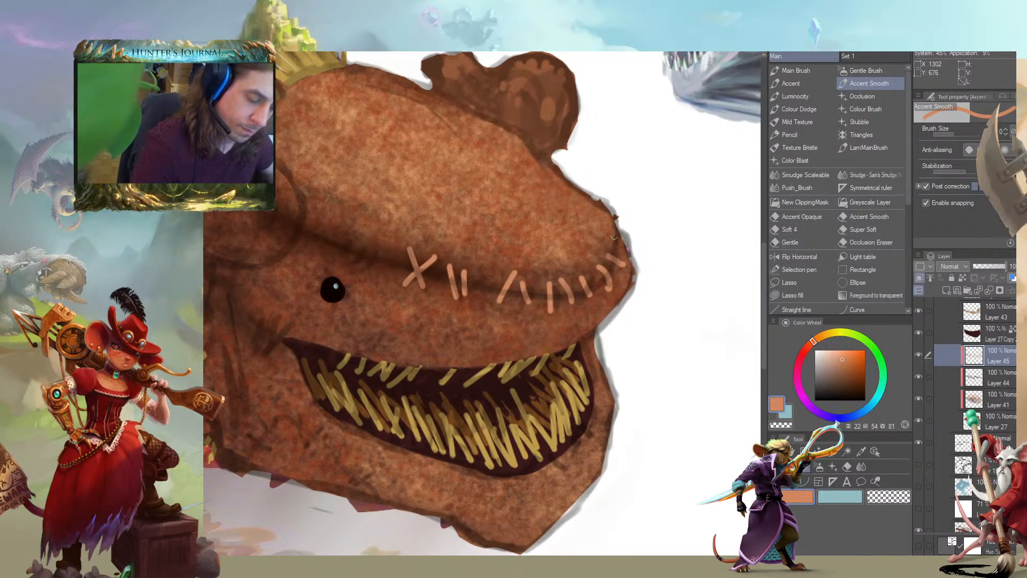
pyautogui.moveTo(478, 207); pyautogui.dragTo(446, 202)
pyautogui.moveTo(354, 241)
pyautogui.mouseDown()
pyautogui.moveTo(335, 267)
pyautogui.moveTo(322, 254)
pyautogui.mouseUp()
pyautogui.moveTo(298, 226); pyautogui.dragTo(286, 246)
pyautogui.moveTo(193, 368); pyautogui.dragTo(229, 376)
# Select Layer 44 beneath the stitches and rework its head shading with the Main Brush in transparent colour
pyautogui.scroll(-3, 228, 376)
pyautogui.moveTo(178, 419)
pyautogui.mouseDown()
pyautogui.moveTo(449, 320)
pyautogui.moveTo(438, 288)
pyautogui.mouseUp()
pyautogui.scroll(-2, 312, 341)
pyautogui.moveTo(312, 339); pyautogui.dragTo(376, 323)
pyautogui.scroll(2, 403, 361)
pyautogui.scroll(1, 465, 331)
pyautogui.moveTo(464, 331); pyautogui.dragTo(281, 469)
pyautogui.click(940, 376)
pyautogui.press('c')
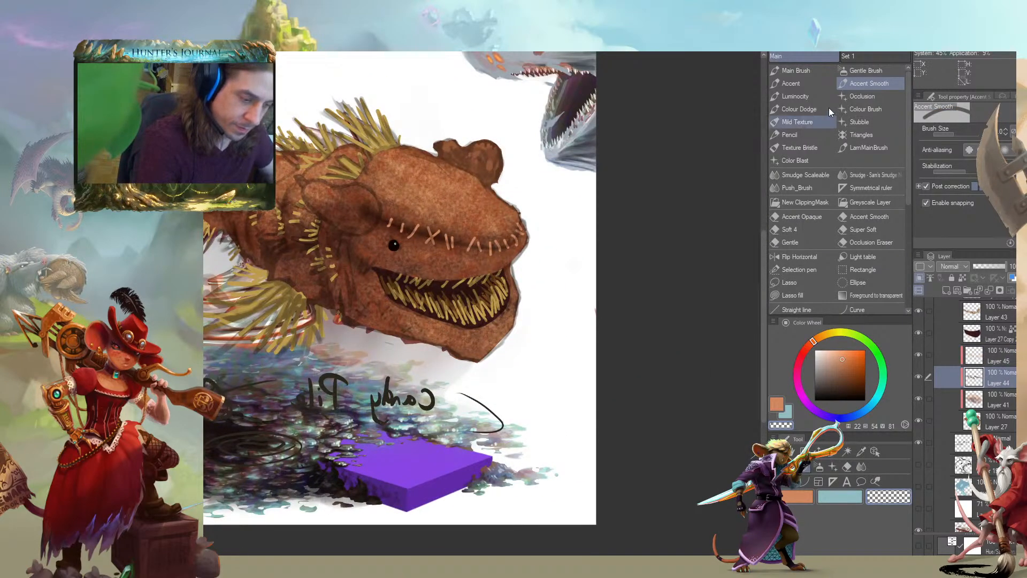
pyautogui.click(797, 70)
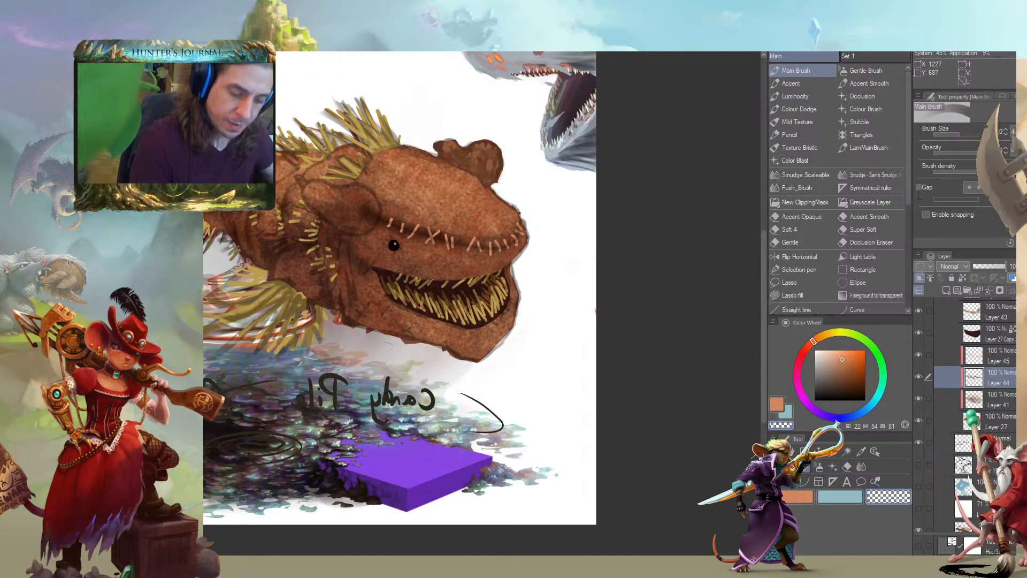
pyautogui.moveTo(323, 167); pyautogui.dragTo(405, 223)
pyautogui.moveTo(518, 236); pyautogui.dragTo(449, 212)
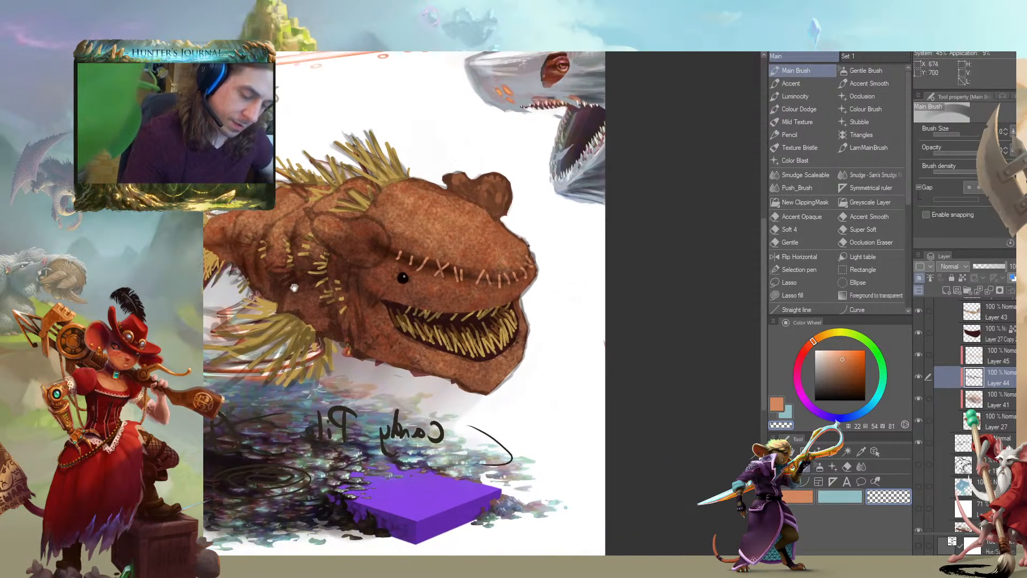
# Review the costumed creature at a smaller scale and switch to the Gentle Brush
pyautogui.hotkey('ctrl', '-')
pyautogui.hotkey('ctrl', '-')
pyautogui.hotkey('ctrl', '-')
pyautogui.moveTo(149, 484); pyautogui.dragTo(366, 411)
pyautogui.scroll(2, 388, 380)
pyautogui.moveTo(475, 311); pyautogui.dragTo(299, 417)
pyautogui.press('b')
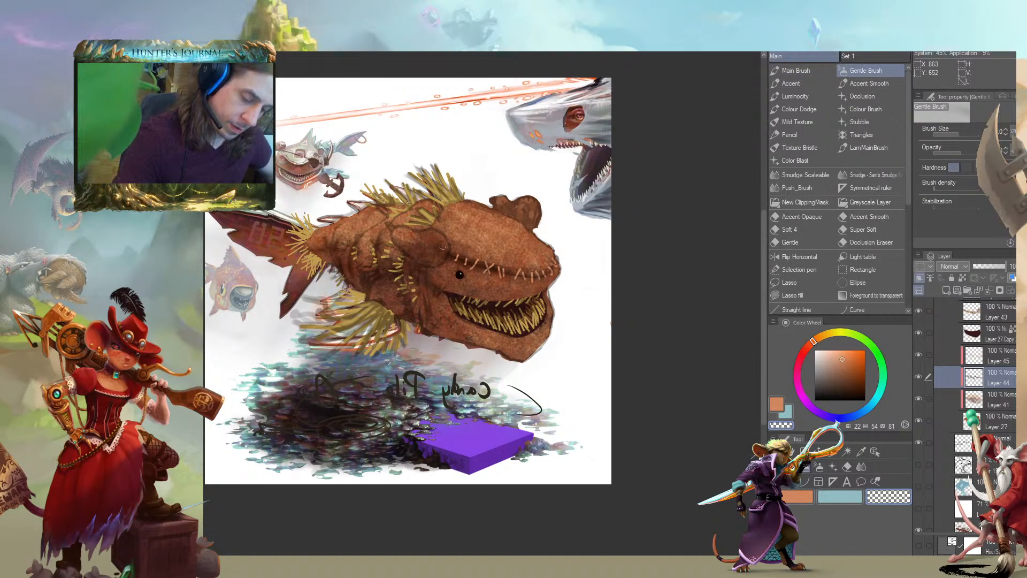
# Examine the whole composition and the faded goldfish variation beneath the tail up close
pyautogui.moveTo(443, 253); pyautogui.dragTo(454, 322)
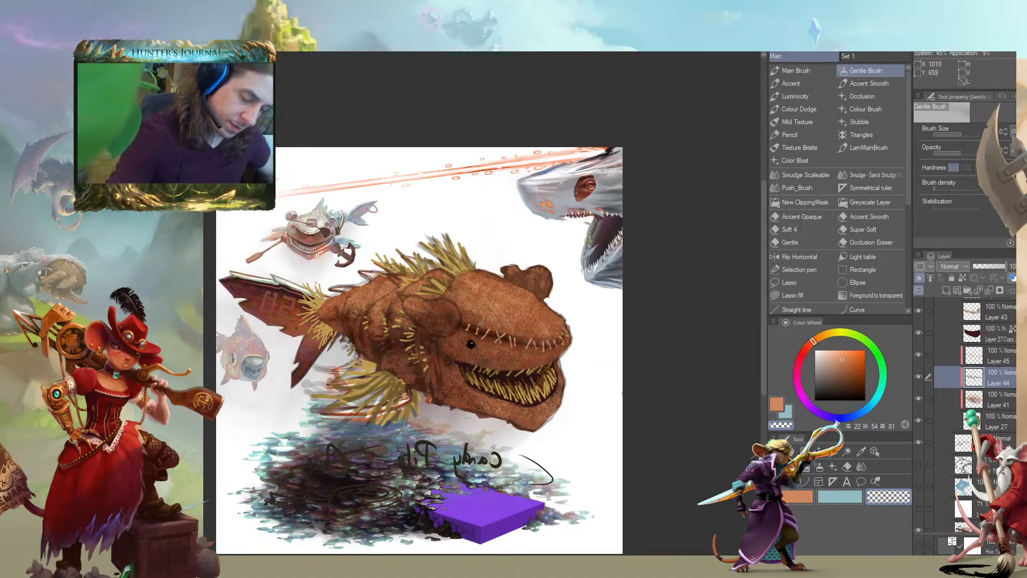
pyautogui.moveTo(172, 432)
pyautogui.mouseDown()
pyautogui.moveTo(125, 393)
pyautogui.moveTo(312, 390)
pyautogui.mouseUp()
pyautogui.scroll(4, 294, 383)
pyautogui.moveTo(269, 271); pyautogui.dragTo(304, 492)
pyautogui.scroll(4, 298, 469)
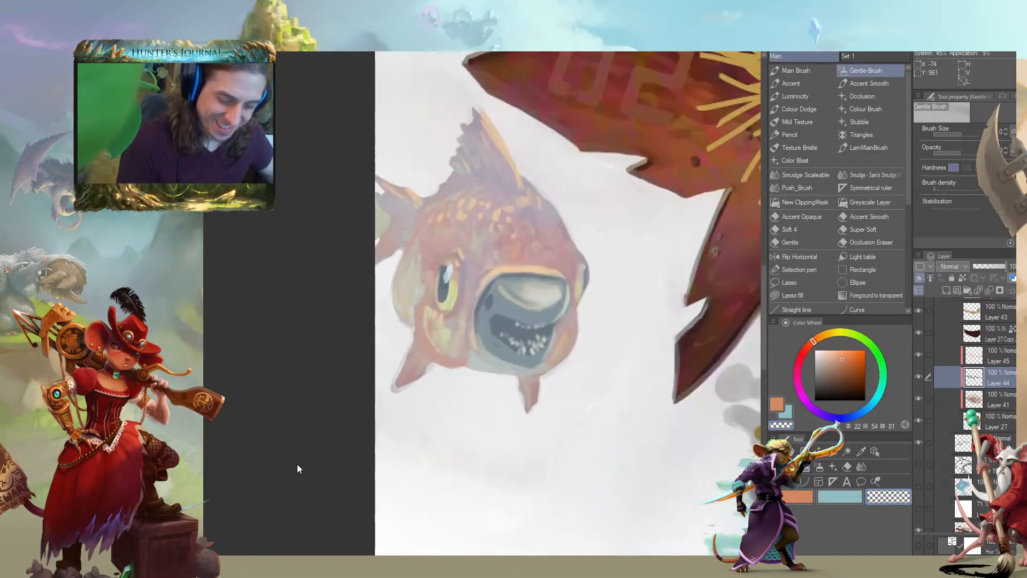
pyautogui.moveTo(359, 335); pyautogui.dragTo(235, 481)
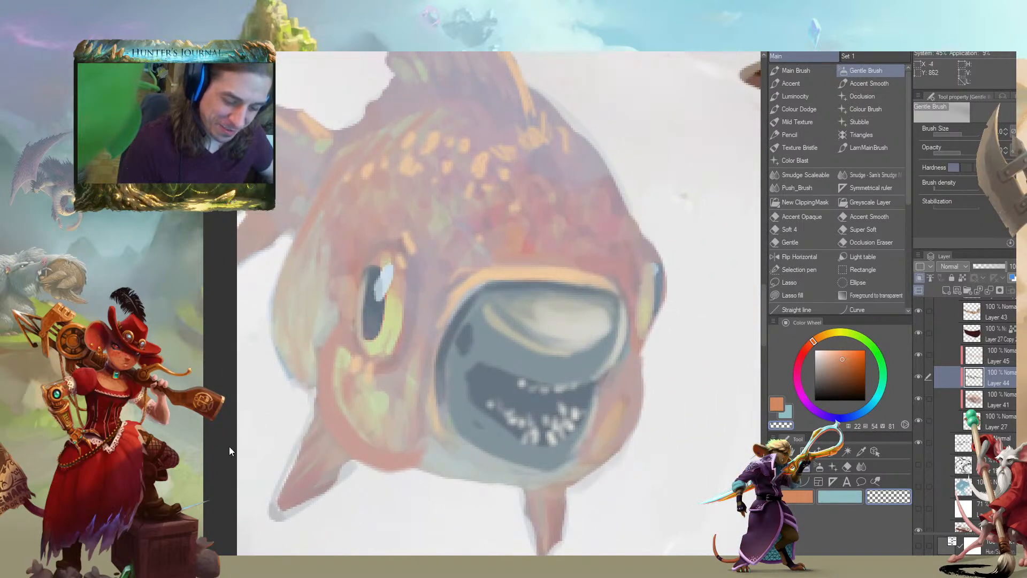
pyautogui.scroll(-8, 229, 459)
pyautogui.moveTo(241, 438)
pyautogui.mouseDown()
pyautogui.moveTo(265, 375)
pyautogui.moveTo(355, 460)
pyautogui.mouseUp()
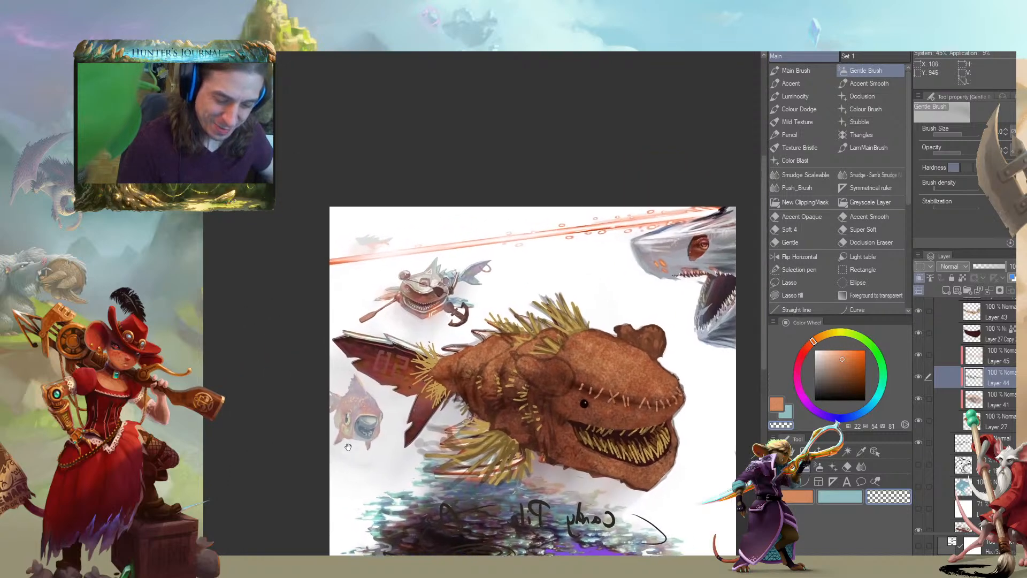
# Examine the small pirate fish variation with its eyepatch, oar and anchor, and compare it with the full canvas
pyautogui.scroll(5, 337, 435)
pyautogui.moveTo(303, 368)
pyautogui.mouseDown()
pyautogui.moveTo(311, 429)
pyautogui.moveTo(285, 397)
pyautogui.mouseUp()
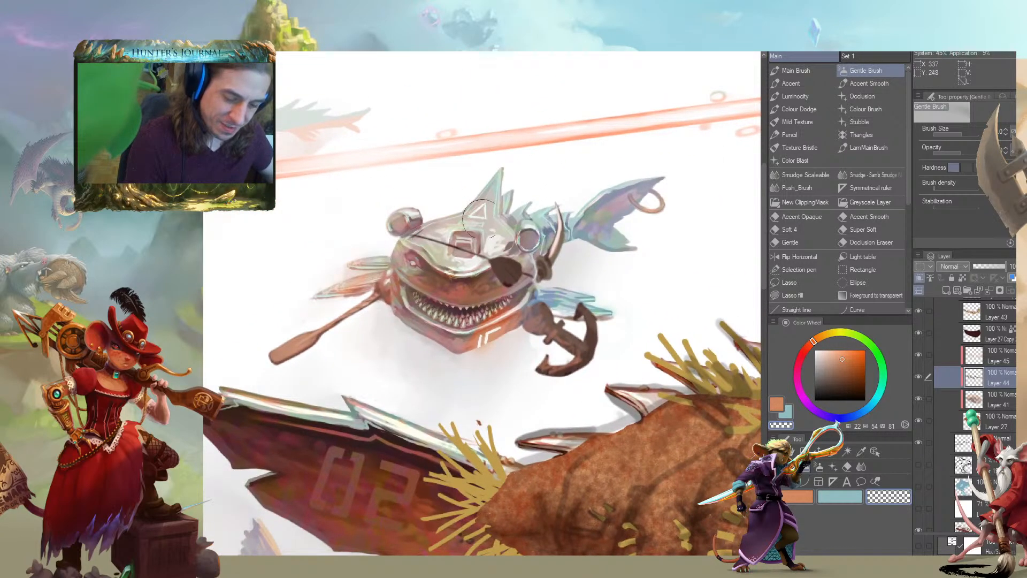
pyautogui.moveTo(310, 289); pyautogui.dragTo(230, 279)
pyautogui.moveTo(359, 383); pyautogui.dragTo(321, 315)
pyautogui.scroll(-8, 321, 314)
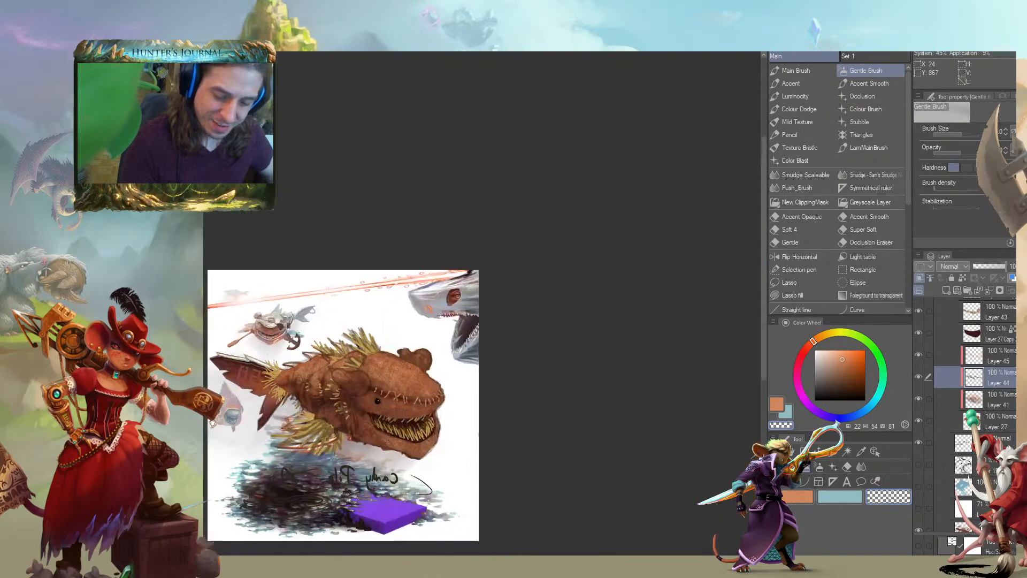
pyautogui.moveTo(212, 422); pyautogui.dragTo(317, 366)
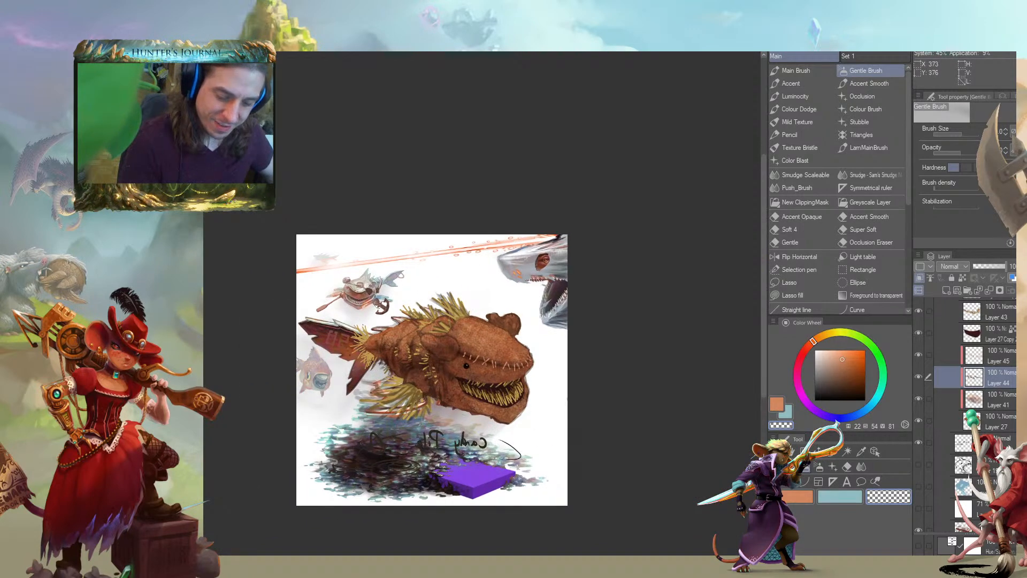
pyautogui.moveTo(282, 333)
pyautogui.mouseDown()
pyautogui.moveTo(252, 298)
pyautogui.moveTo(255, 251)
pyautogui.mouseUp()
pyautogui.moveTo(280, 311); pyautogui.dragTo(371, 248)
# Inspect the straw costume and the grey shark head with the red eye at close range
pyautogui.scroll(5, 368, 283)
pyautogui.moveTo(503, 326); pyautogui.dragTo(174, 286)
pyautogui.moveTo(327, 244); pyautogui.dragTo(335, 191)
pyautogui.moveTo(281, 229); pyautogui.dragTo(396, 297)
pyautogui.moveTo(482, 257)
pyautogui.mouseDown()
pyautogui.moveTo(423, 293)
pyautogui.moveTo(395, 284)
pyautogui.moveTo(390, 275)
pyautogui.moveTo(409, 284)
pyautogui.moveTo(410, 222)
pyautogui.mouseUp()
pyautogui.moveTo(388, 266); pyautogui.dragTo(428, 377)
pyautogui.scroll(-3, 365, 339)
pyautogui.scroll(1, 360, 322)
pyautogui.moveTo(482, 402); pyautogui.dragTo(319, 401)
pyautogui.moveTo(341, 282); pyautogui.dragTo(211, 424)
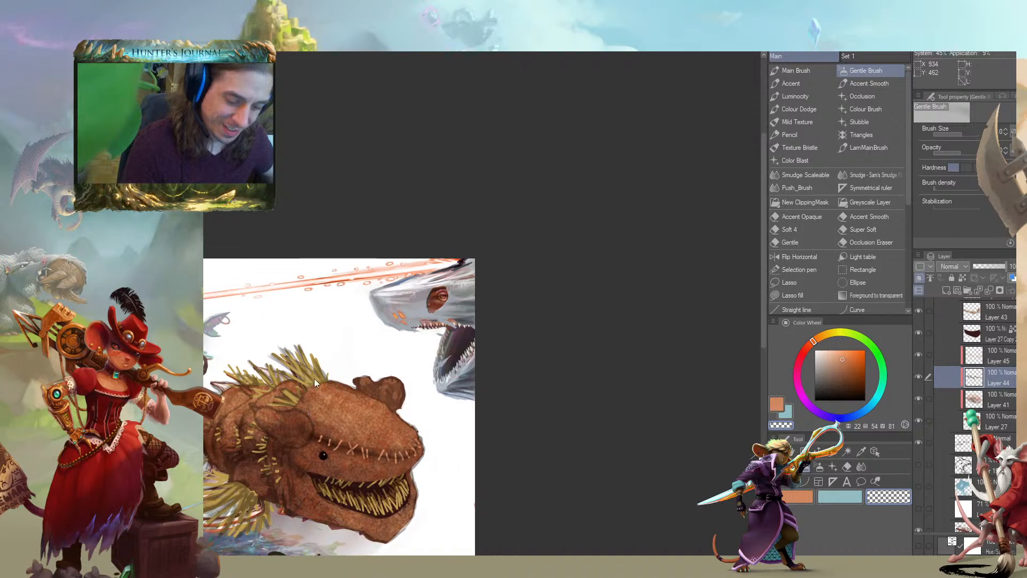
pyautogui.scroll(2, 288, 369)
pyautogui.moveTo(371, 316); pyautogui.dragTo(235, 328)
pyautogui.moveTo(341, 301); pyautogui.dragTo(287, 277)
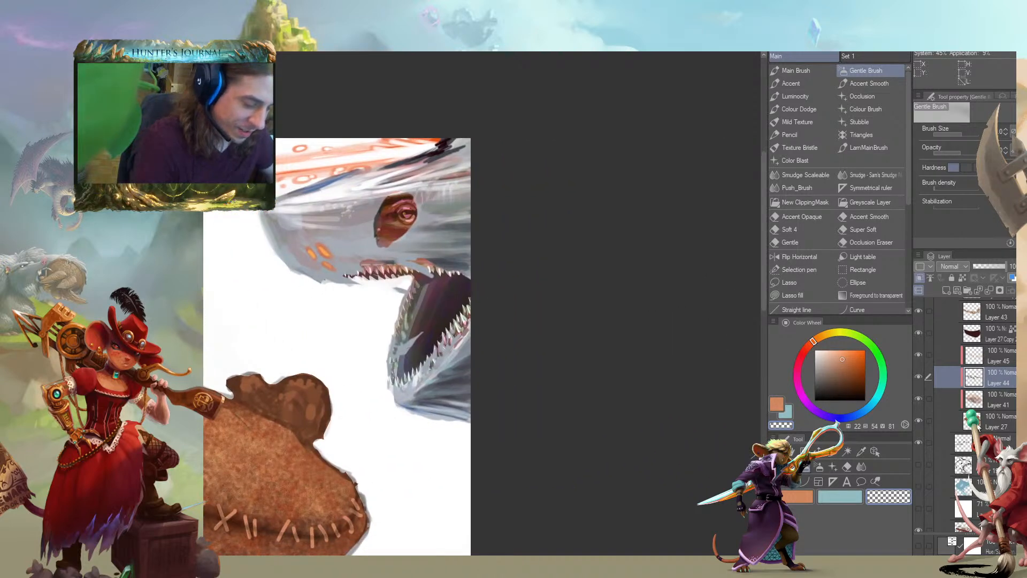
# Collapse Folder 3 and the Goldfish Copy folder in the layer stack
pyautogui.scroll(-5, 963, 364)
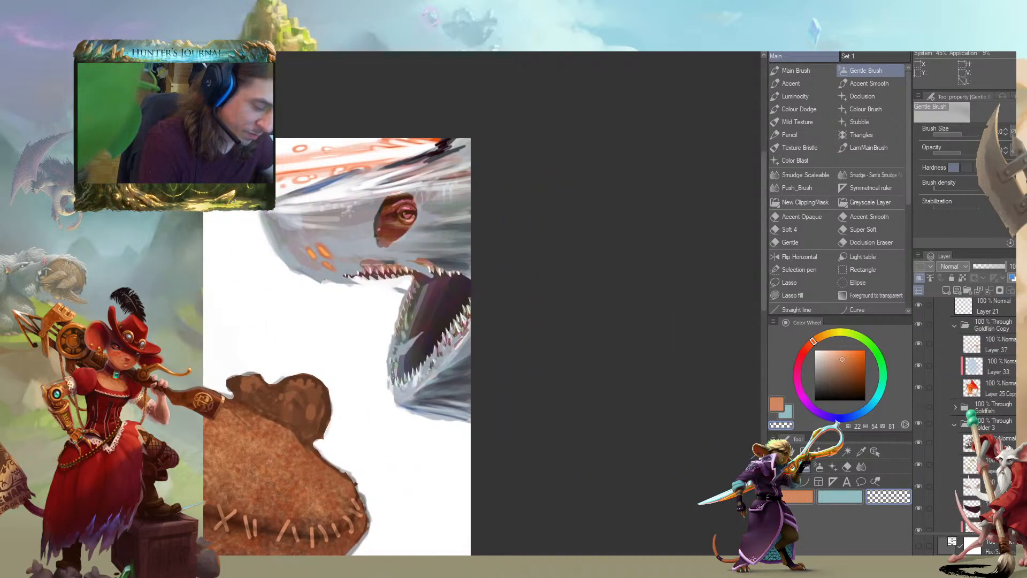
pyautogui.scroll(-1, 945, 378)
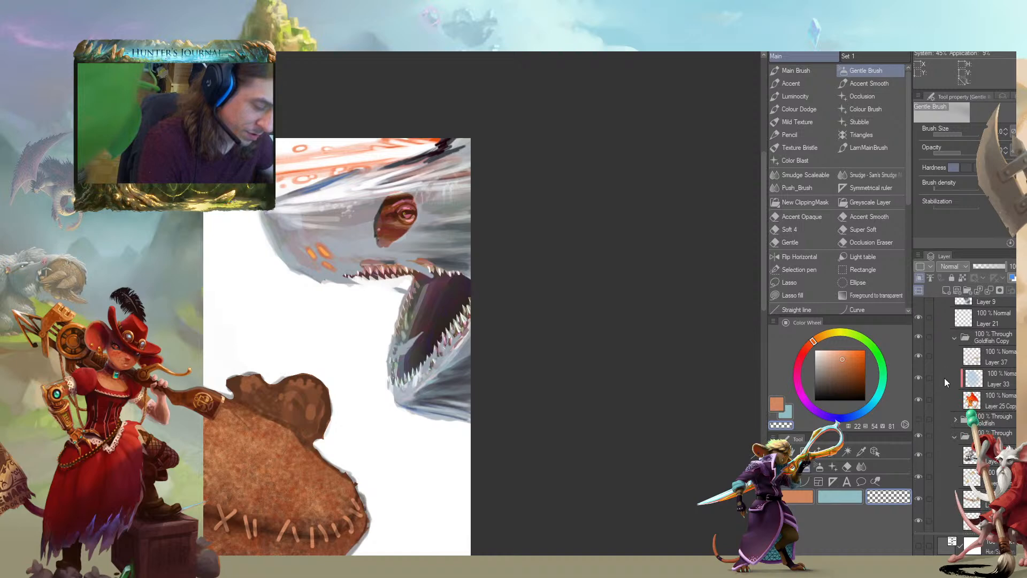
pyautogui.click(953, 434)
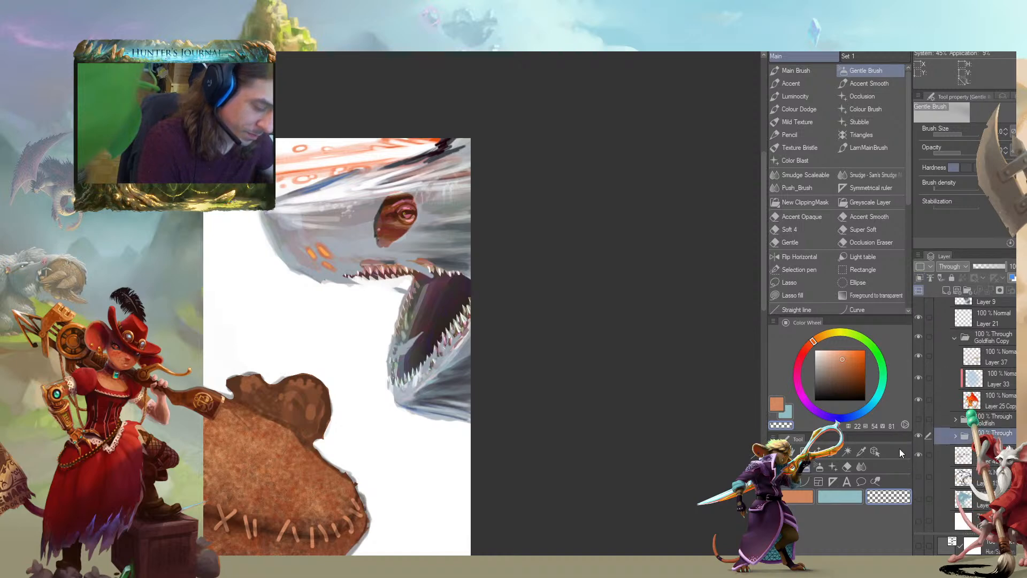
pyautogui.click(954, 339)
# Compare the grey shark head with and without its painted layers by toggling their visibility in the CSoS Skin folder
pyautogui.scroll(5, 1001, 402)
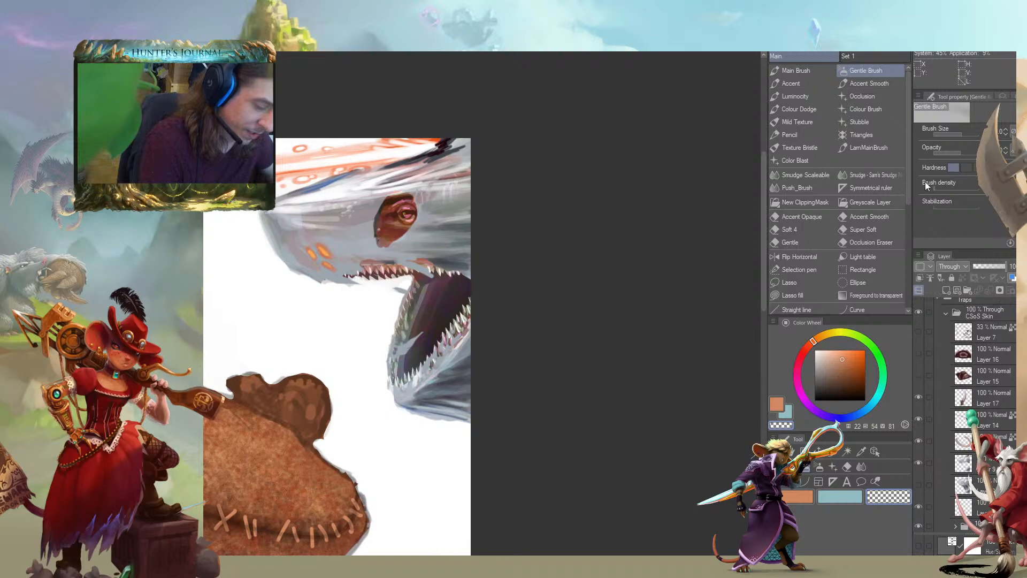
pyautogui.click(919, 485)
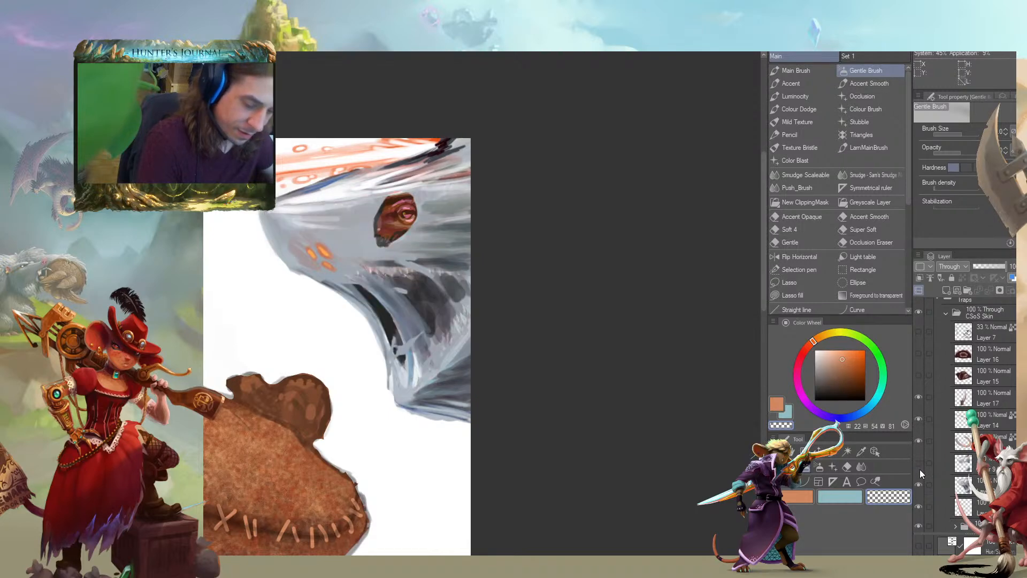
pyautogui.click(919, 463)
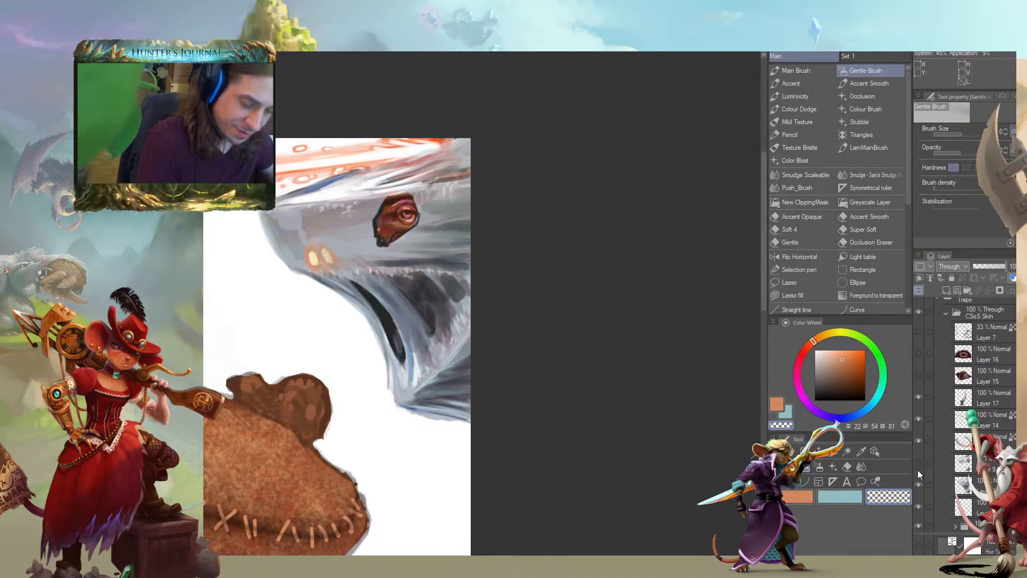
pyautogui.click(919, 462)
pyautogui.click(919, 484)
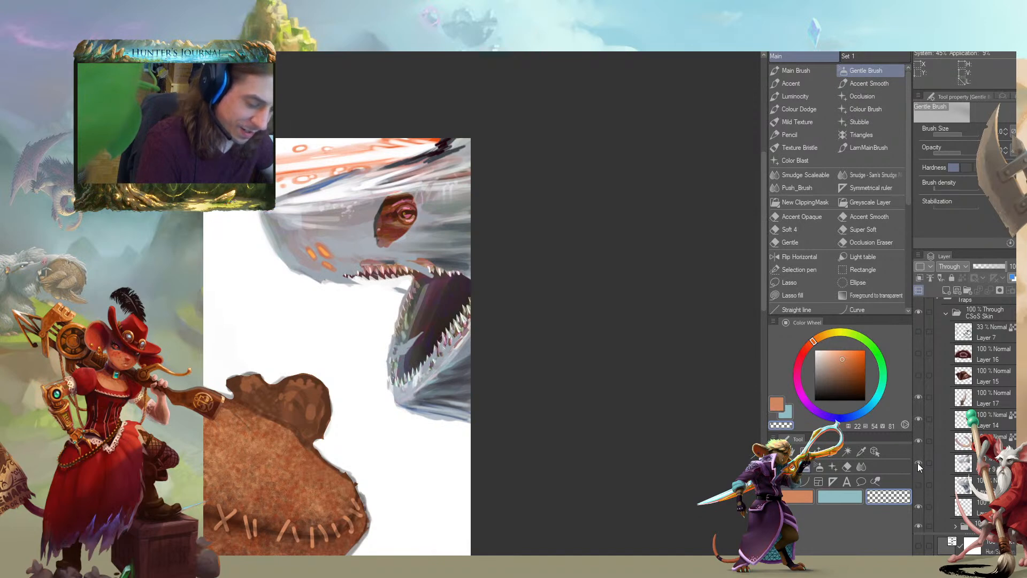
pyautogui.click(918, 463)
pyautogui.click(918, 485)
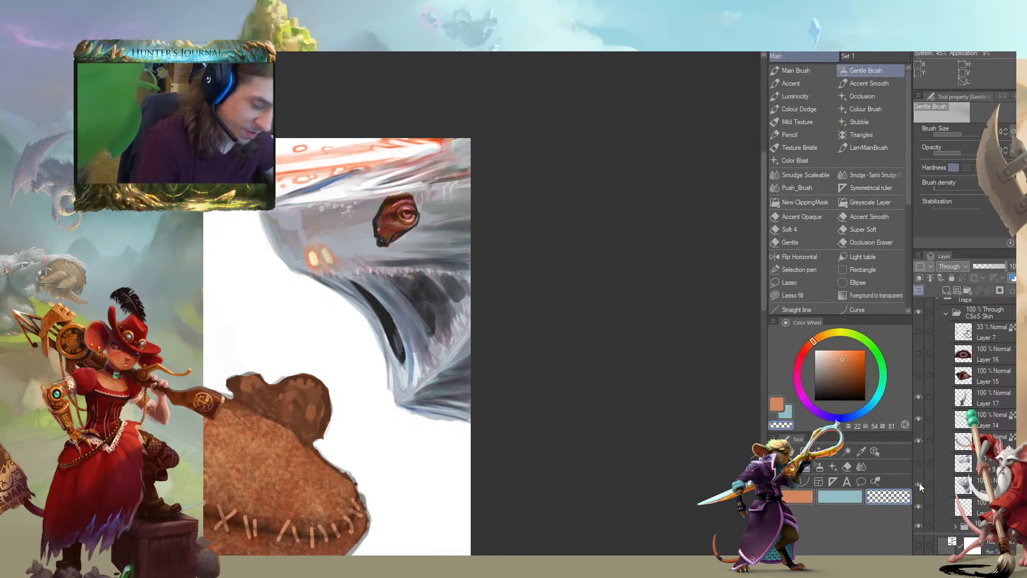
pyautogui.click(917, 463)
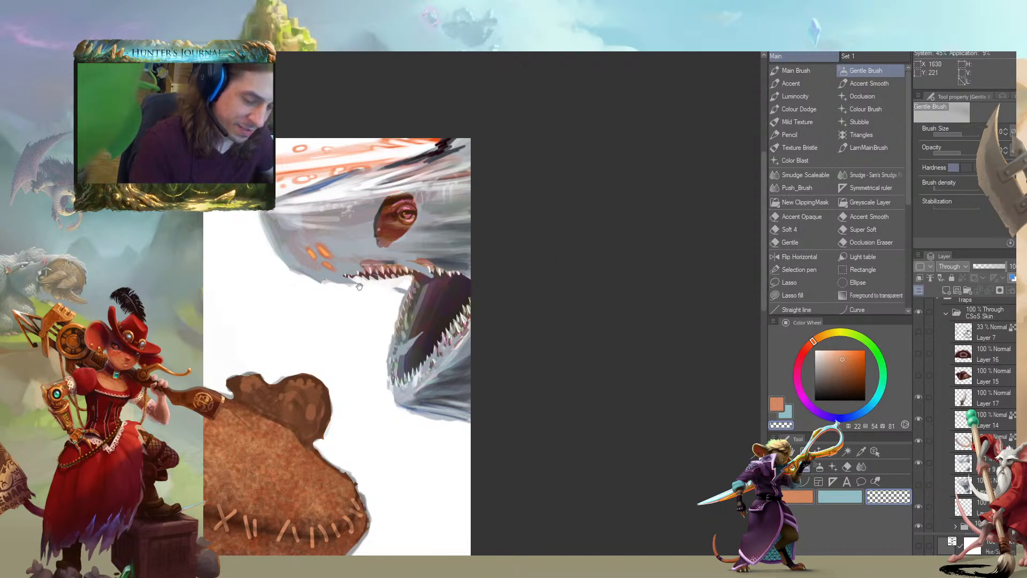
# Examine the grey shark, the red laser beam, the pirate fish and the faint shark silhouette across the upper canvas
pyautogui.moveTo(421, 272); pyautogui.dragTo(503, 338)
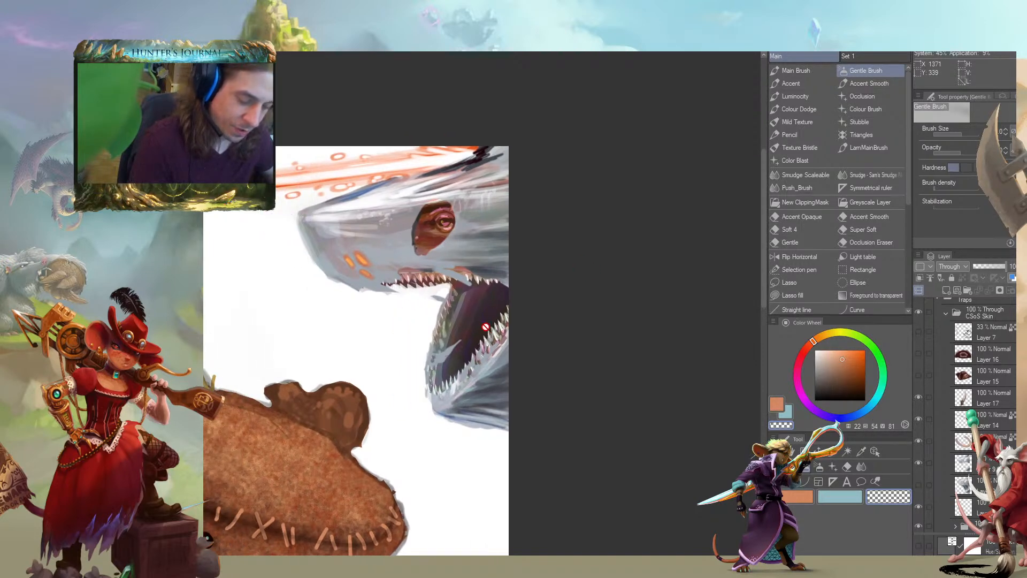
pyautogui.moveTo(219, 307); pyautogui.dragTo(609, 354)
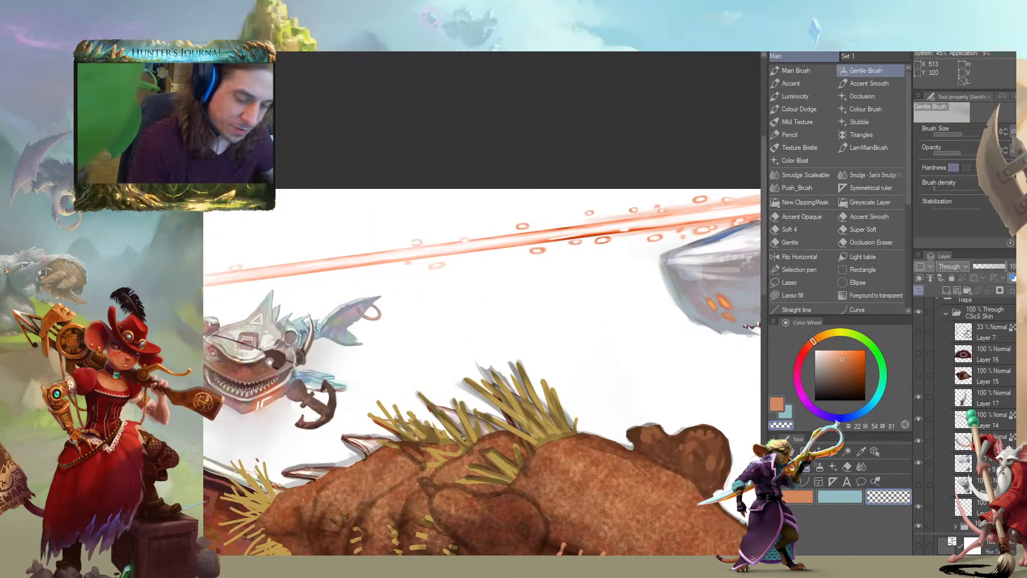
pyautogui.moveTo(310, 361); pyautogui.dragTo(538, 309)
pyautogui.hotkey('ctrl', '-')
pyautogui.hotkey('ctrl', '-')
pyautogui.moveTo(447, 385); pyautogui.dragTo(431, 431)
pyautogui.hotkey('ctrl', '+')
pyautogui.hotkey('ctrl', '+')
pyautogui.moveTo(668, 294)
pyautogui.mouseDown()
pyautogui.moveTo(328, 348)
pyautogui.moveTo(387, 323)
pyautogui.moveTo(736, 263)
pyautogui.mouseUp()
pyautogui.moveTo(341, 294); pyautogui.dragTo(560, 249)
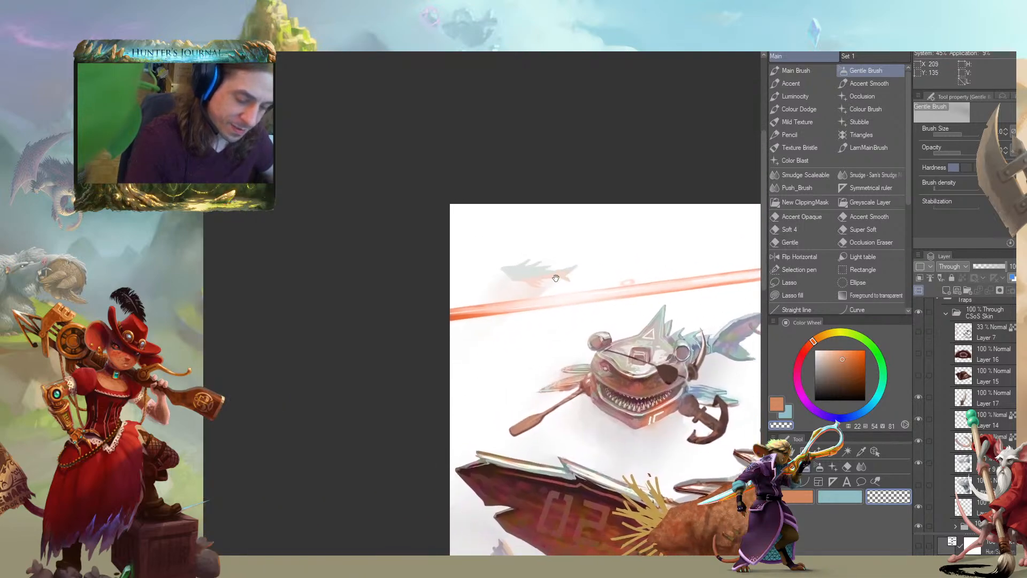
pyautogui.moveTo(597, 282); pyautogui.dragTo(246, 328)
pyautogui.moveTo(460, 310); pyautogui.dragTo(234, 317)
# Examine the straw-tufted costume's body and stitched head at different scales
pyautogui.moveTo(220, 381)
pyautogui.mouseDown()
pyautogui.moveTo(360, 215)
pyautogui.moveTo(387, 78)
pyautogui.mouseUp()
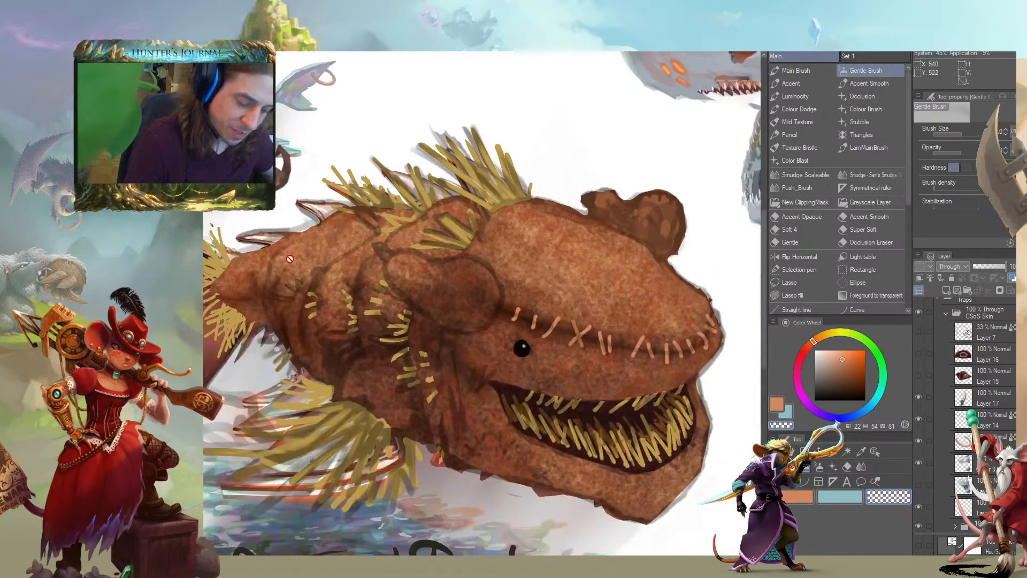
pyautogui.hotkey('ctrl', '-')
pyautogui.hotkey('ctrl', '-')
pyautogui.moveTo(361, 342)
pyautogui.mouseDown()
pyautogui.moveTo(273, 371)
pyautogui.moveTo(411, 256)
pyautogui.mouseUp()
pyautogui.moveTo(411, 256)
pyautogui.mouseDown()
pyautogui.moveTo(364, 315)
pyautogui.moveTo(327, 331)
pyautogui.mouseUp()
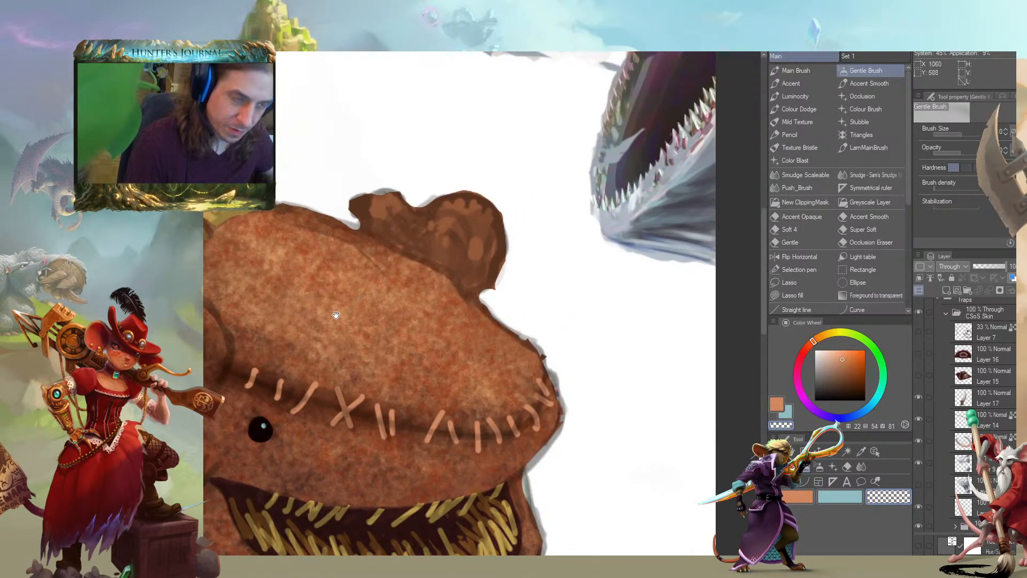
pyautogui.moveTo(275, 343); pyautogui.dragTo(488, 275)
pyautogui.moveTo(346, 309); pyautogui.dragTo(257, 342)
pyautogui.moveTo(289, 359)
pyautogui.mouseDown()
pyautogui.moveTo(380, 338)
pyautogui.moveTo(406, 256)
pyautogui.moveTo(481, 380)
pyautogui.mouseUp()
pyautogui.moveTo(321, 326)
pyautogui.mouseDown()
pyautogui.moveTo(435, 353)
pyautogui.moveTo(389, 315)
pyautogui.moveTo(541, 310)
pyautogui.moveTo(561, 281)
pyautogui.mouseUp()
# Check the painted tail and goldfish, and compare the stitched head with the grey shark's open jaw
pyautogui.hotkey('ctrl', '+')
pyautogui.hotkey('ctrl', '+')
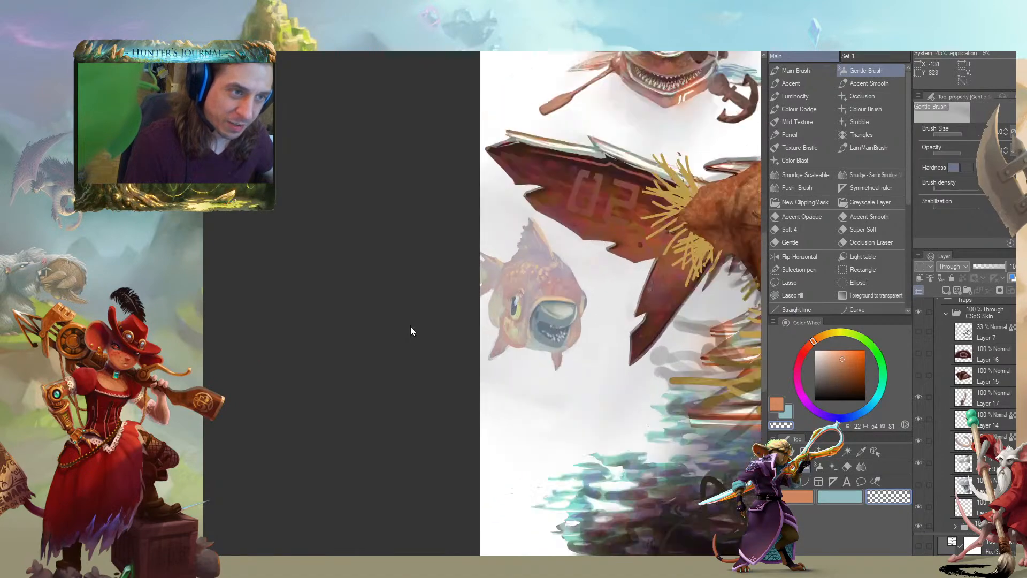
pyautogui.hotkey('ctrl', '-')
pyautogui.scroll(-2, 464, 358)
pyautogui.moveTo(524, 360); pyautogui.dragTo(270, 355)
pyautogui.moveTo(432, 362); pyautogui.dragTo(319, 361)
pyautogui.scroll(2, 320, 364)
pyautogui.moveTo(470, 227); pyautogui.dragTo(461, 318)
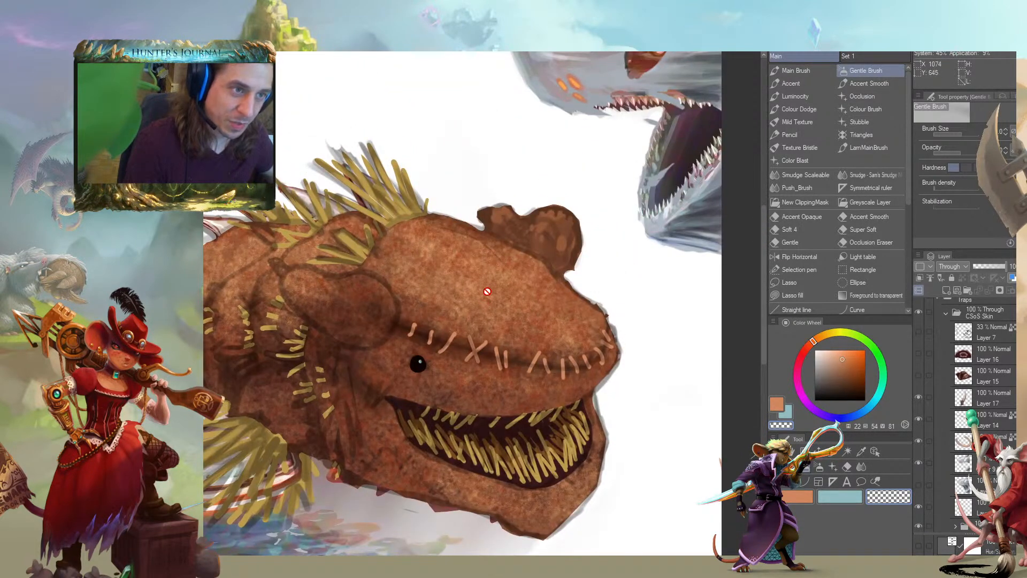
pyautogui.moveTo(391, 263); pyautogui.dragTo(316, 285)
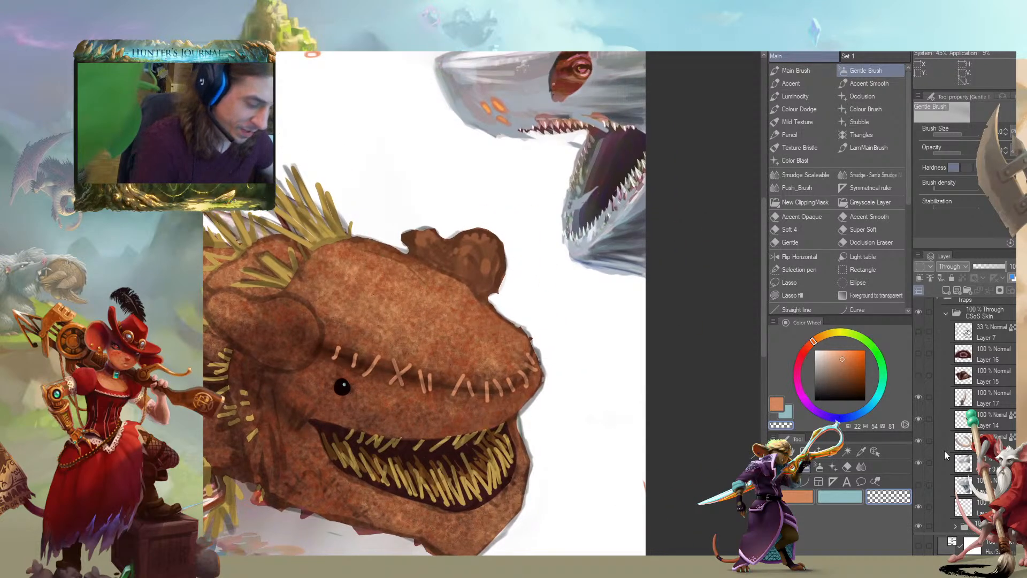
# Rename the Folder 3 layer group that holds the straw-tufted costume as Scarecrow
pyautogui.scroll(5, 963, 347)
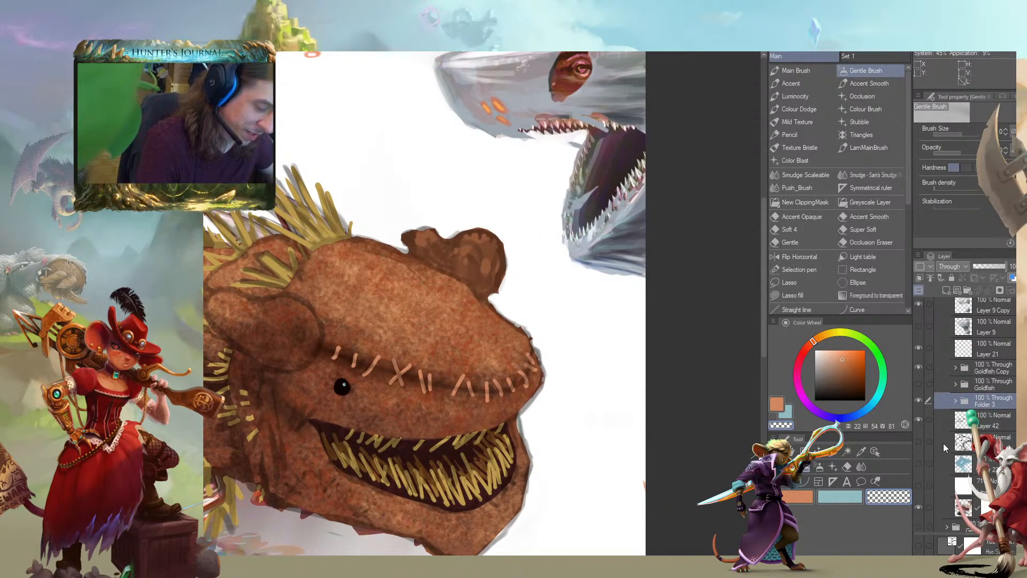
pyautogui.click(943, 441)
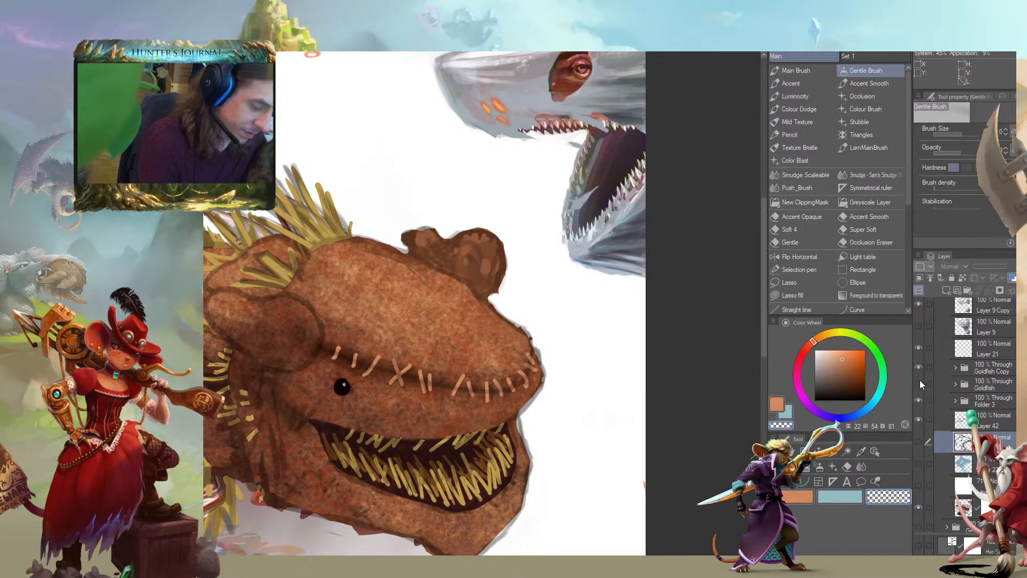
pyautogui.click(918, 401)
pyautogui.click(918, 402)
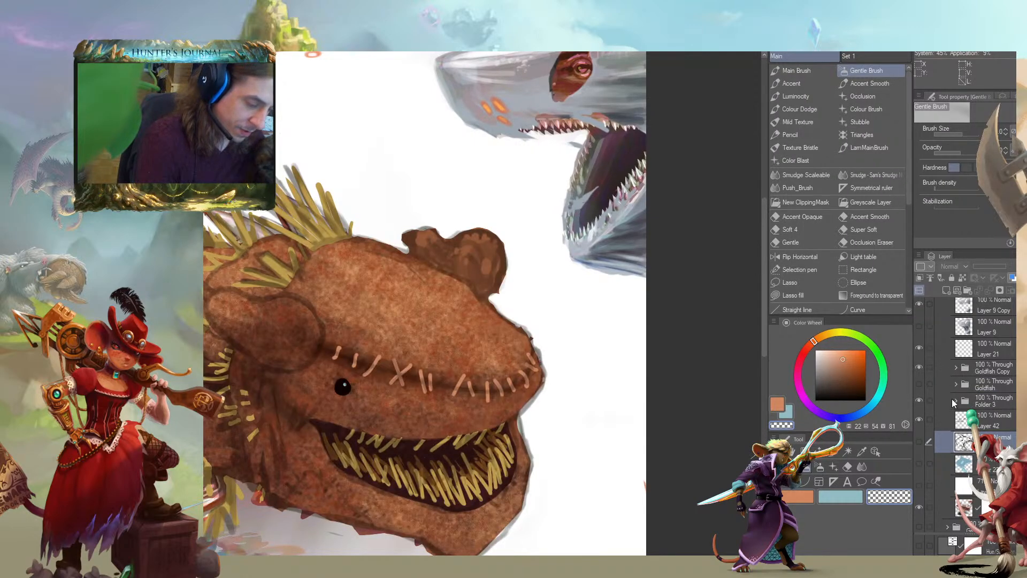
pyautogui.click(955, 401)
pyautogui.click(981, 406)
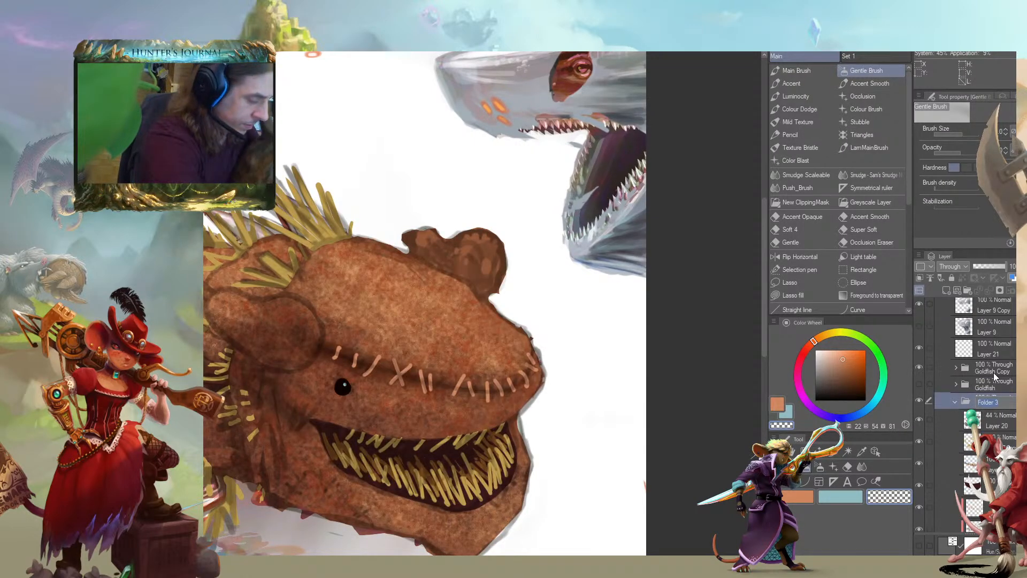
pyautogui.write('Scarecrow')
pyautogui.press('Return')
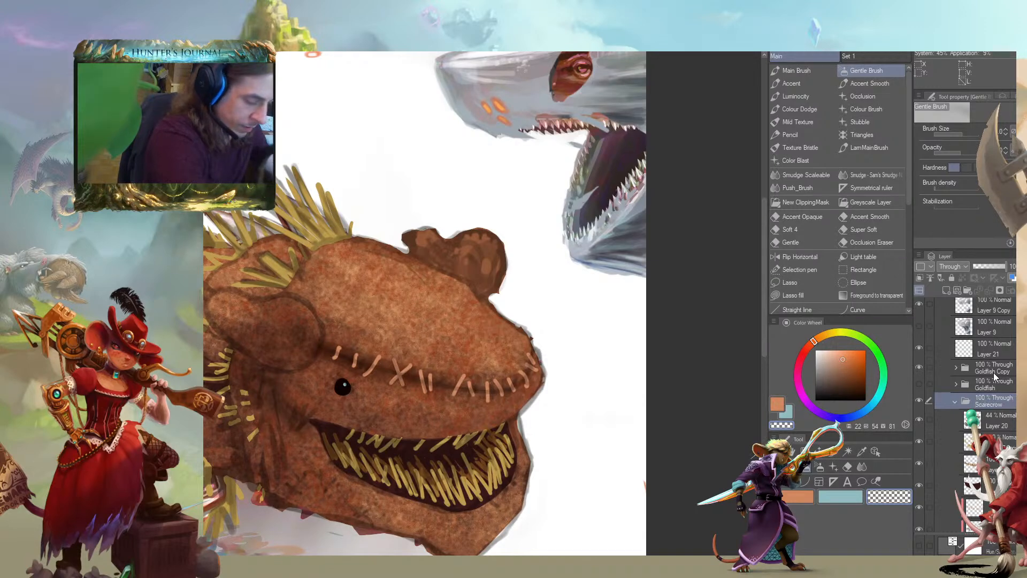
# Add a new layer directly below Layer 20 inside the Scarecrow folder
pyautogui.click(941, 435)
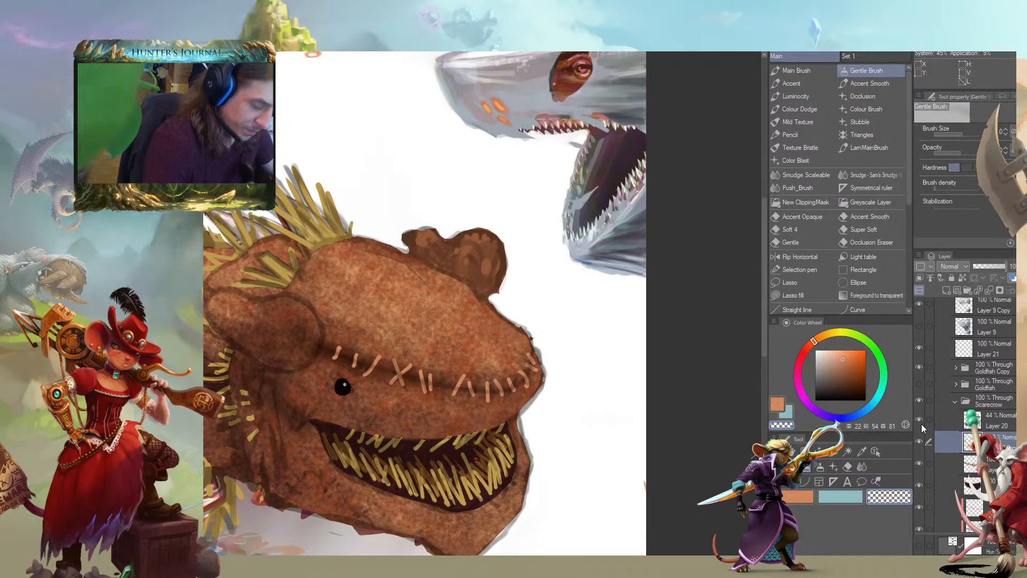
pyautogui.click(921, 464)
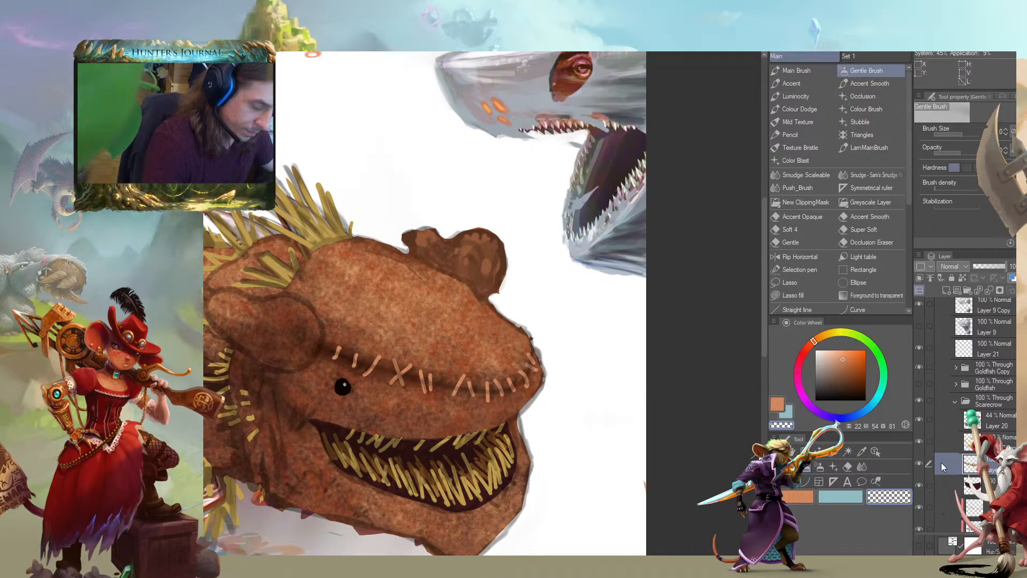
pyautogui.click(943, 439)
pyautogui.click(945, 290)
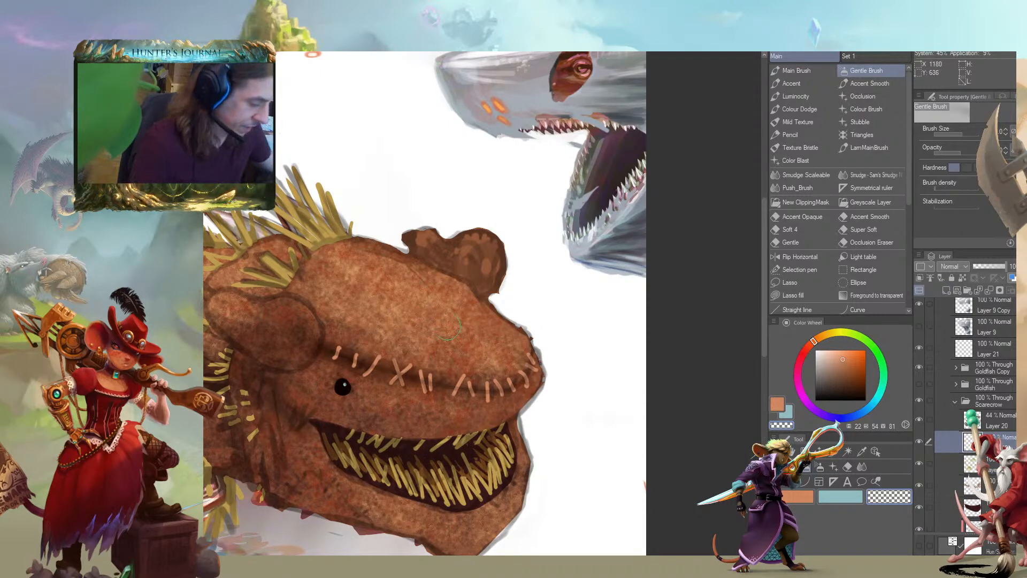
# Paint a dark brown square patch on top of the head with the Main Brush and edge it with light orange stitches
pyautogui.press('b')
pyautogui.press('c')
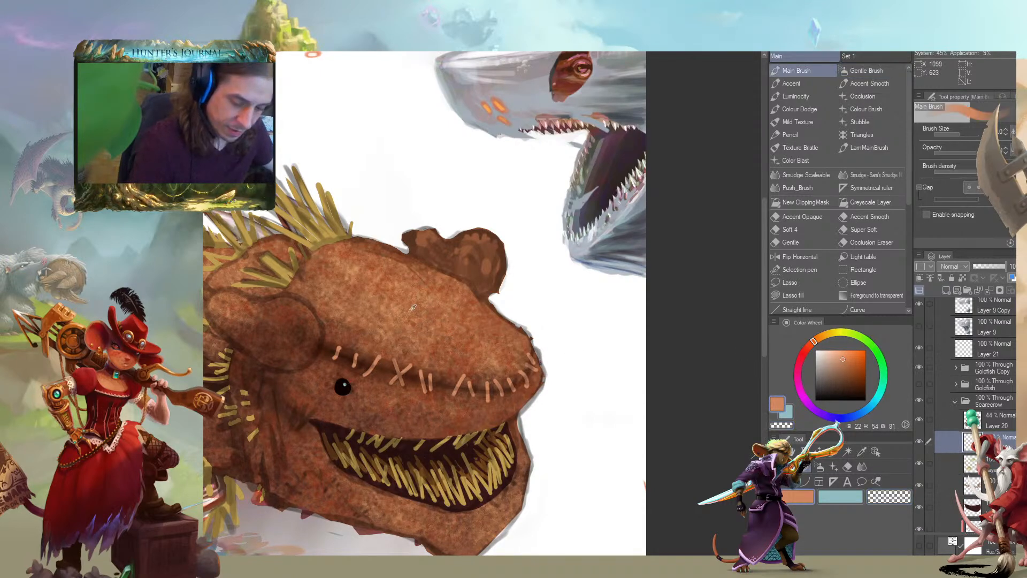
pyautogui.keyDown('alt'); pyautogui.click(310, 493); pyautogui.keyUp('alt')
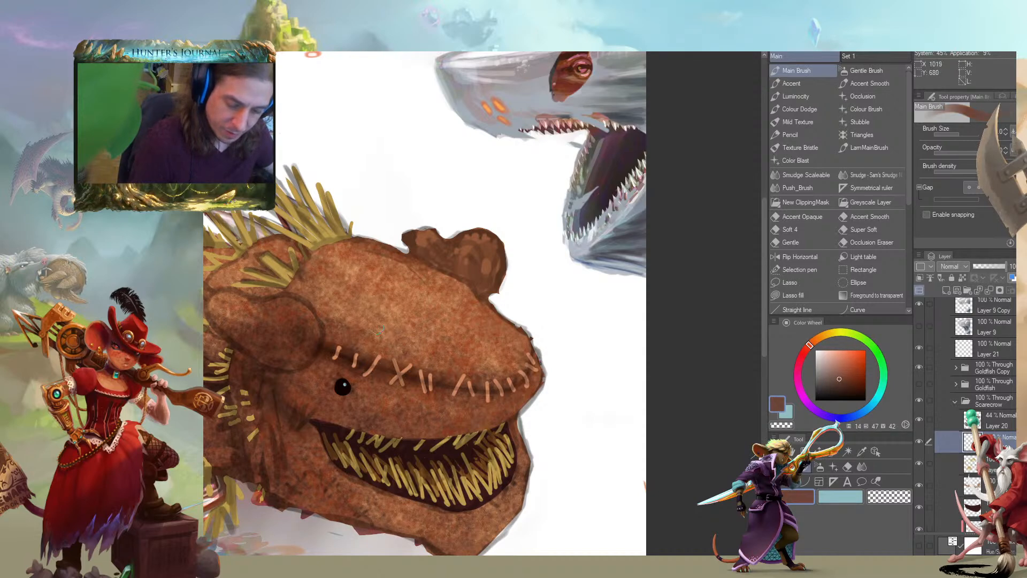
pyautogui.moveTo(397, 299)
pyautogui.mouseDown()
pyautogui.moveTo(466, 343)
pyautogui.moveTo(436, 292)
pyautogui.moveTo(406, 297)
pyautogui.moveTo(426, 329)
pyautogui.moveTo(444, 332)
pyautogui.moveTo(430, 299)
pyautogui.moveTo(533, 359)
pyautogui.moveTo(473, 335)
pyautogui.mouseUp()
pyautogui.moveTo(431, 318); pyautogui.dragTo(445, 334)
pyautogui.keyDown('alt'); pyautogui.click(501, 414); pyautogui.keyUp('alt')
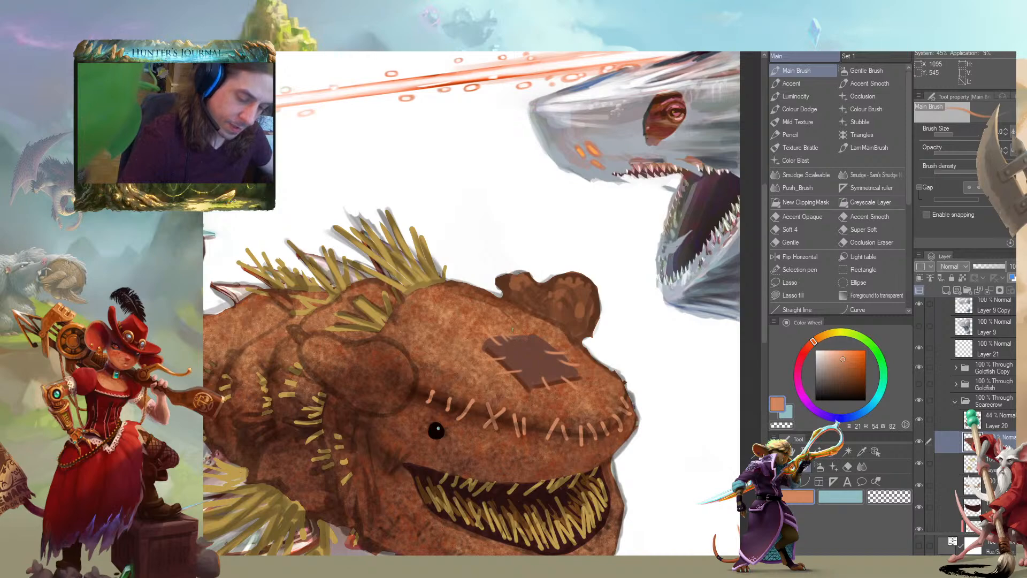
# Examine the stitched patch on the head against the whole creature at different scales
pyautogui.scroll(-6, 395, 399)
pyautogui.moveTo(396, 398); pyautogui.dragTo(359, 419)
pyautogui.scroll(1, 409, 297)
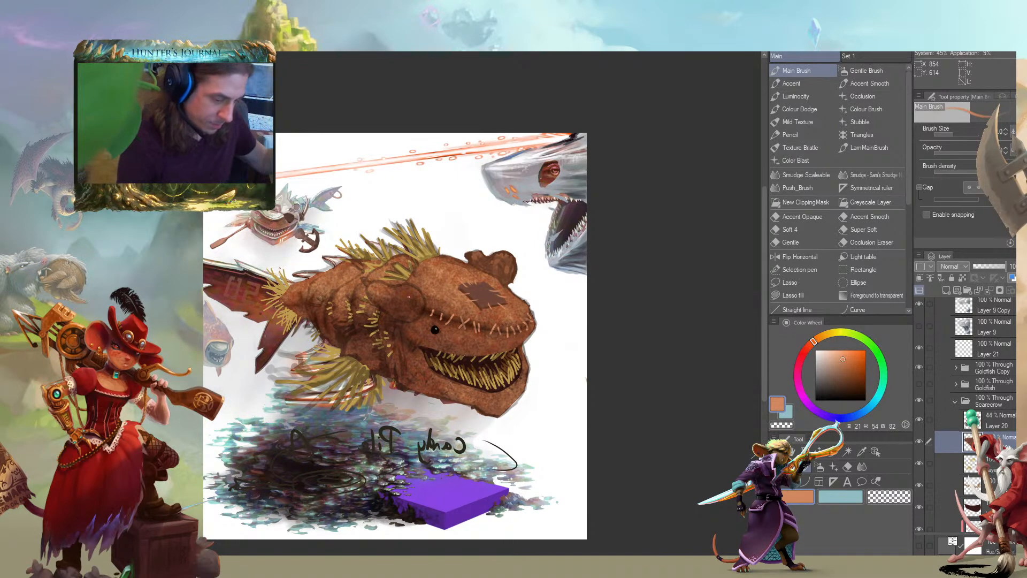
pyautogui.moveTo(335, 285); pyautogui.dragTo(293, 307)
pyautogui.keyDown('alt'); pyautogui.click(417, 300); pyautogui.keyUp('alt')
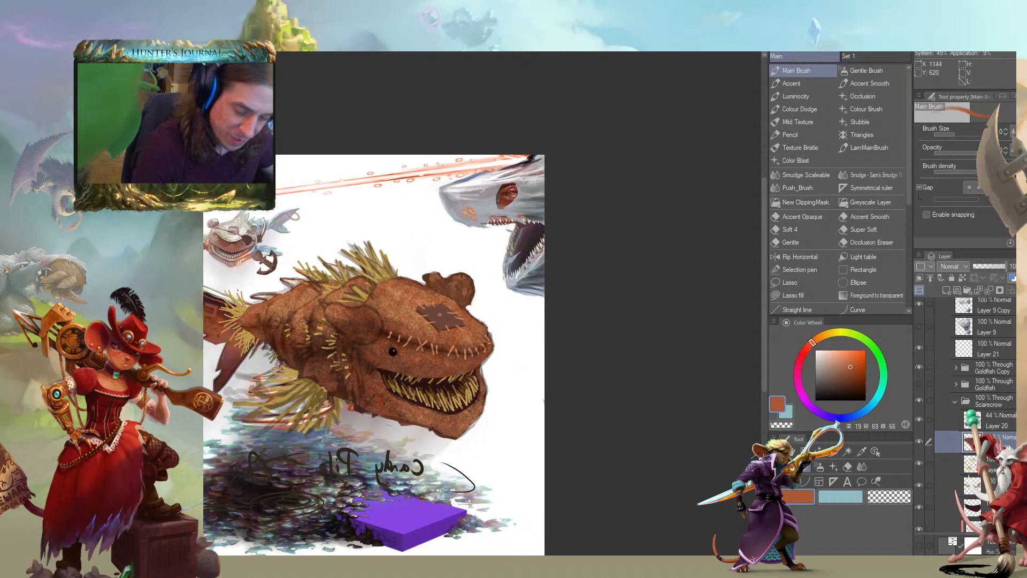
pyautogui.hotkey('ctrl', '-')
pyautogui.moveTo(327, 269); pyautogui.dragTo(307, 217)
pyautogui.hotkey('ctrl', '+')
pyautogui.hotkey('ctrl', '+')
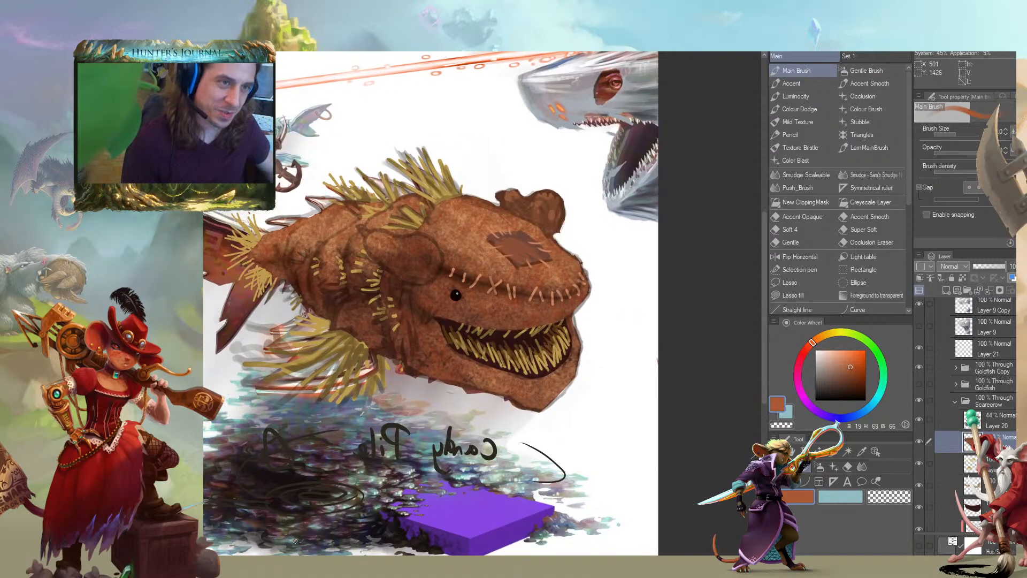
# Touch up the small eye with black and dark brown sampled from around it
pyautogui.keyDown('alt'); pyautogui.click(456, 291); pyautogui.keyUp('alt')
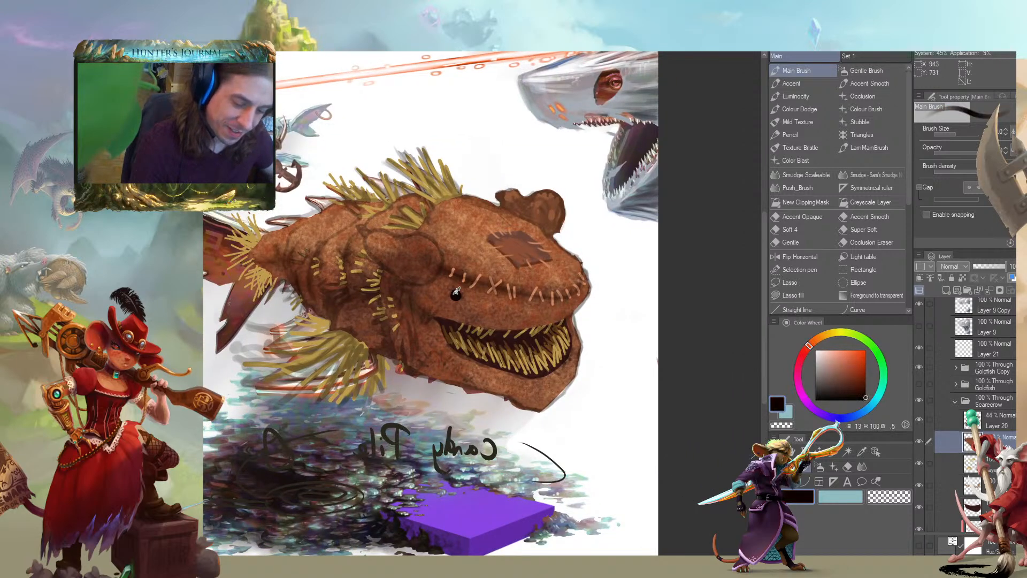
pyautogui.keyDown('alt'); pyautogui.click(463, 274); pyautogui.keyUp('alt')
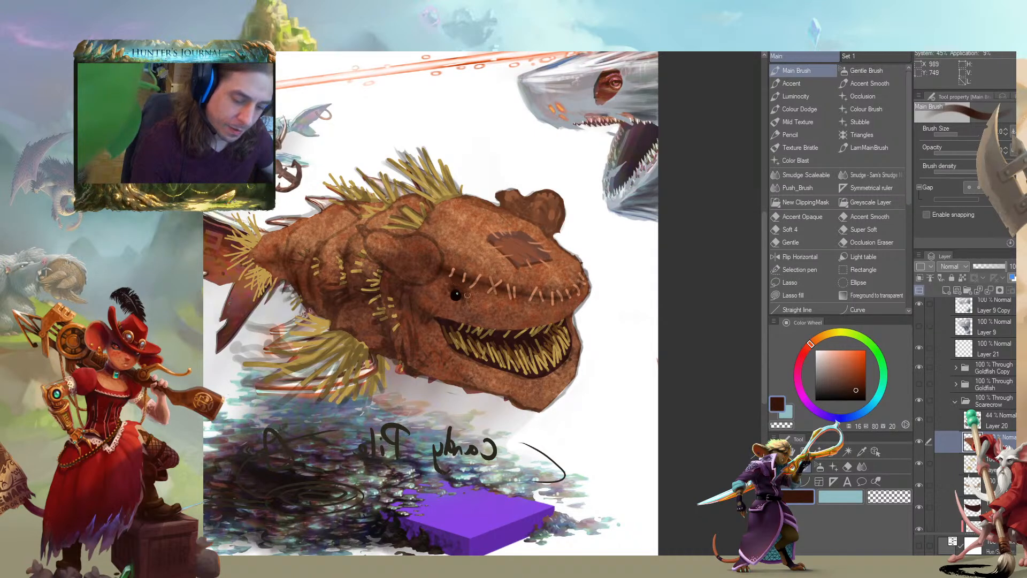
pyautogui.moveTo(350, 284); pyautogui.dragTo(306, 335)
pyautogui.moveTo(317, 483); pyautogui.dragTo(338, 433)
pyautogui.scroll(-2, 338, 433)
pyautogui.scroll(-3, 937, 362)
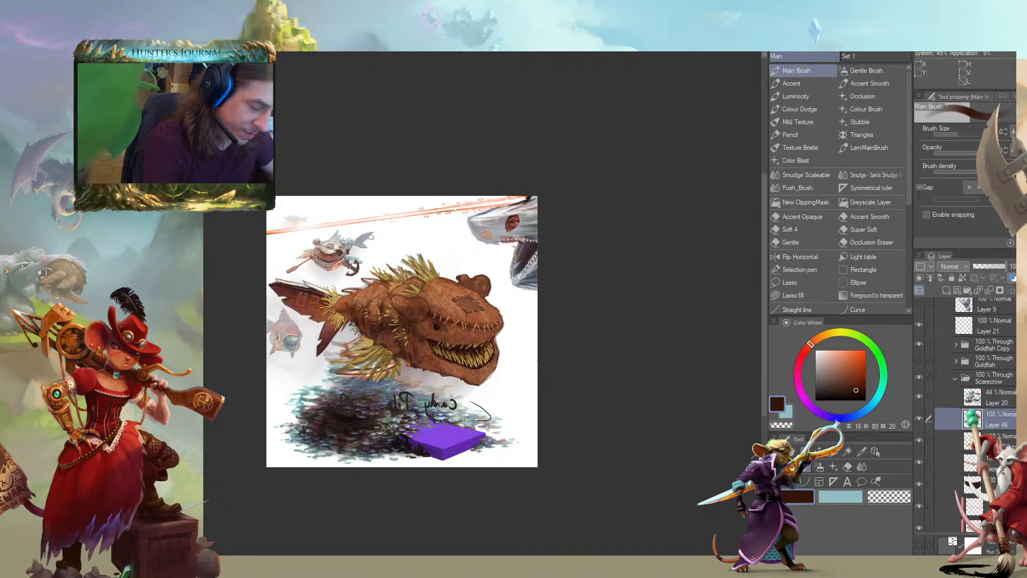
# Compare the creature with and without Layer 20 and review the complete canvas
pyautogui.click(920, 386)
pyautogui.click(920, 386)
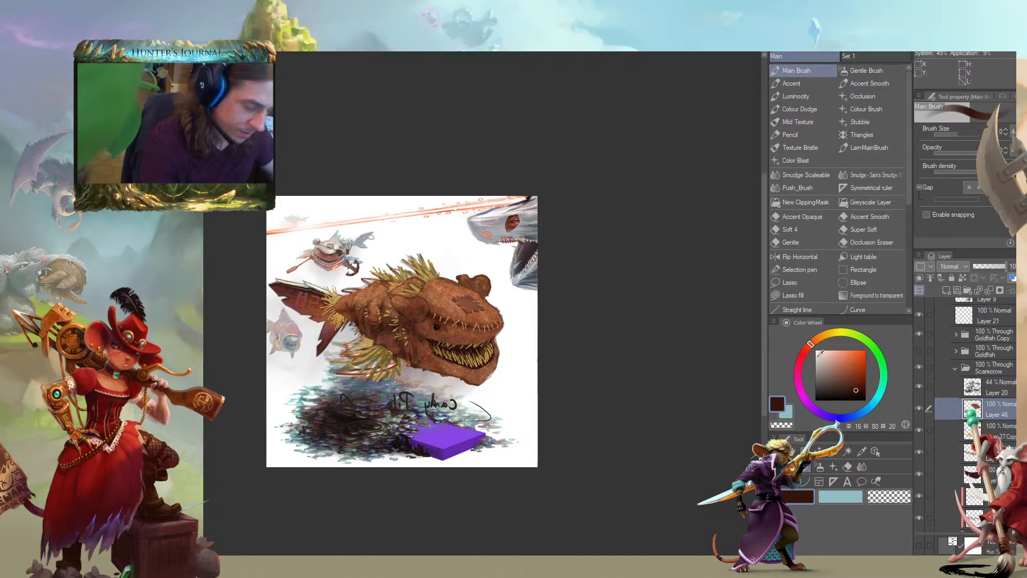
pyautogui.press('k')
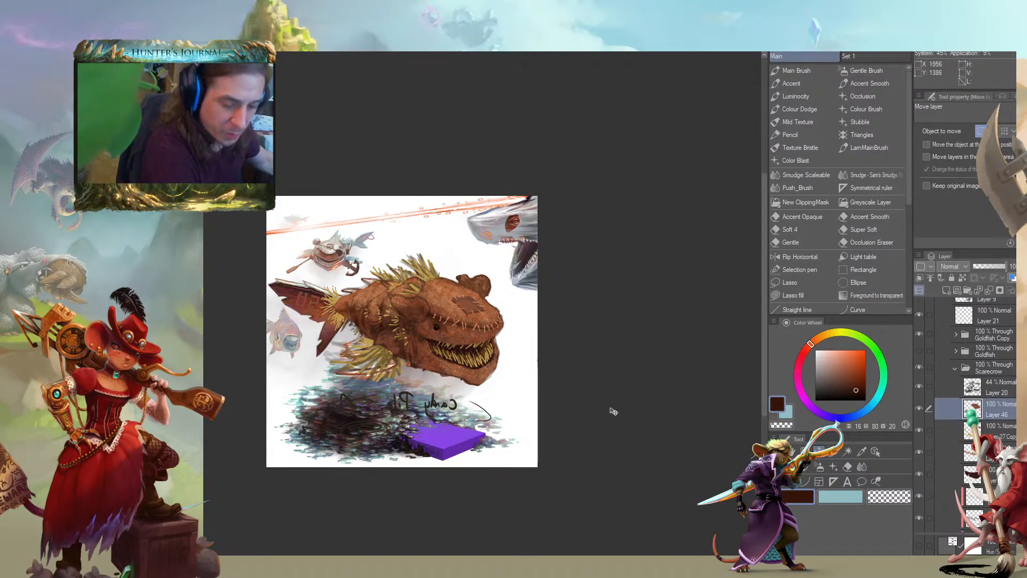
pyautogui.moveTo(412, 343)
pyautogui.mouseDown()
pyautogui.moveTo(455, 299)
pyautogui.moveTo(418, 337)
pyautogui.moveTo(345, 311)
pyautogui.moveTo(520, 266)
pyautogui.moveTo(457, 295)
pyautogui.moveTo(508, 289)
pyautogui.moveTo(461, 349)
pyautogui.mouseUp()
pyautogui.scroll(2, 469, 344)
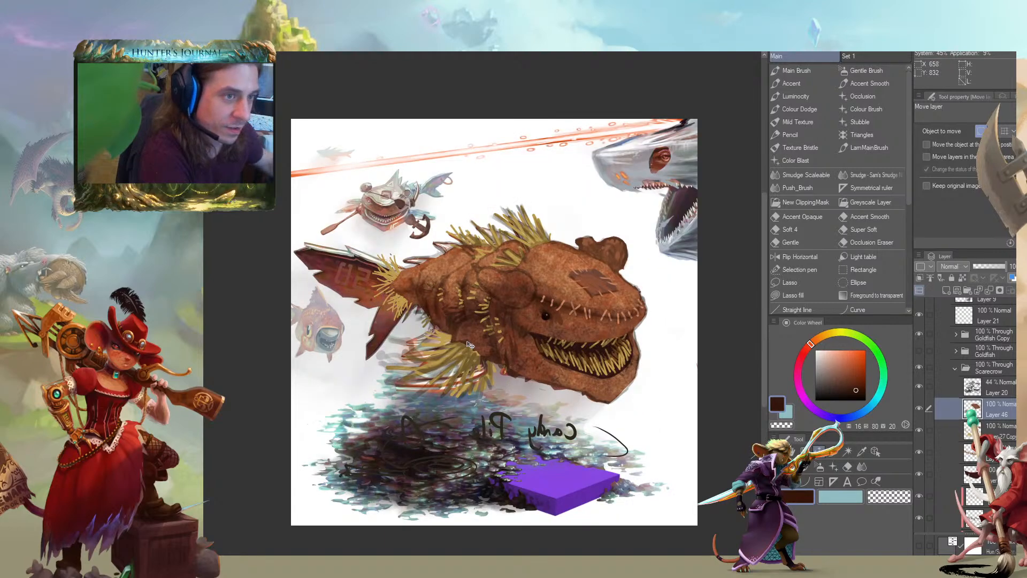
pyautogui.moveTo(473, 374); pyautogui.dragTo(472, 363)
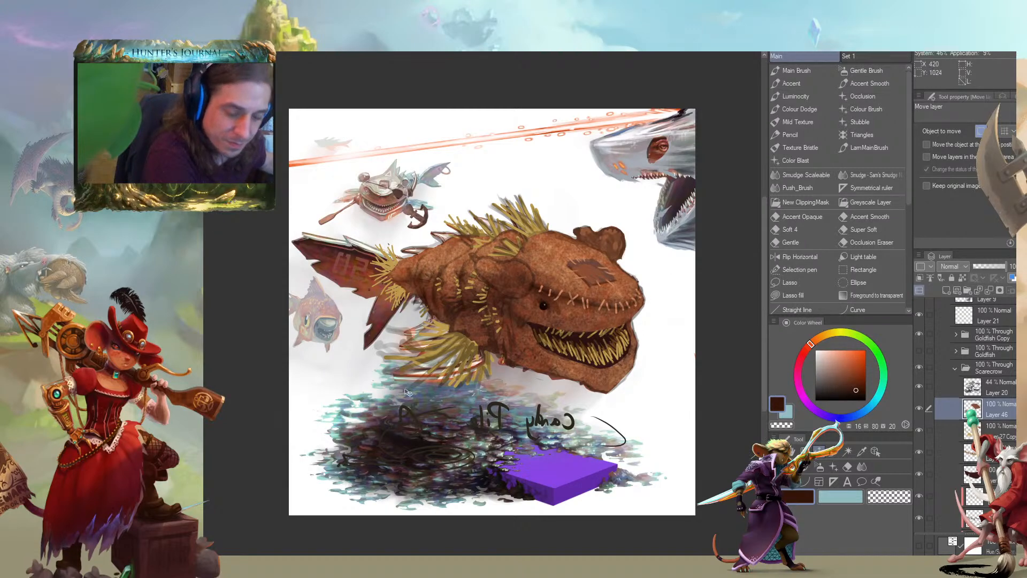
pyautogui.moveTo(430, 340)
pyautogui.mouseDown()
pyautogui.moveTo(427, 307)
pyautogui.moveTo(412, 340)
pyautogui.mouseUp()
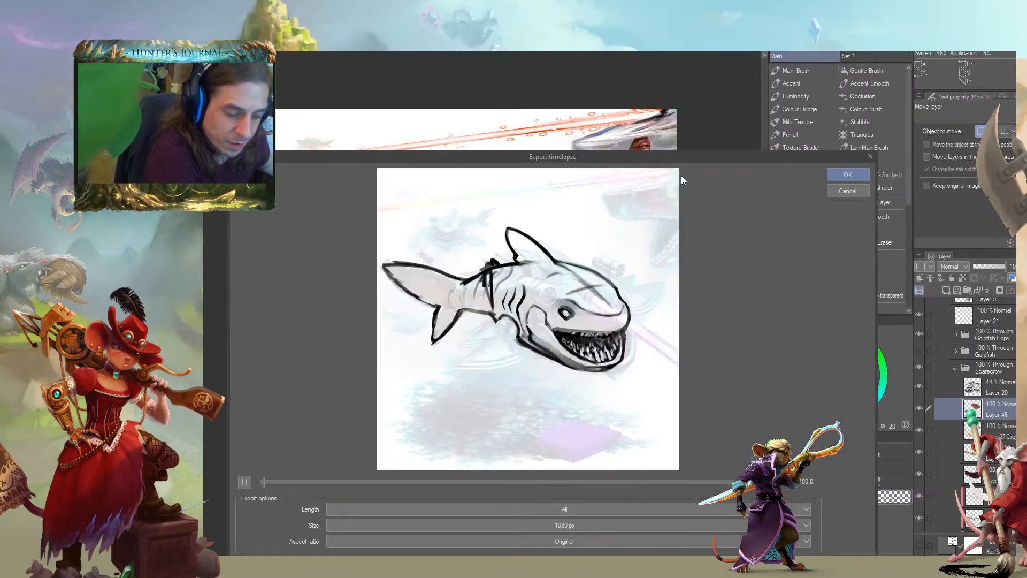
# Preview the painting's timelapse in an enlarged export window and close it without exporting
pyautogui.moveTo(692, 157); pyautogui.dragTo(740, 75)
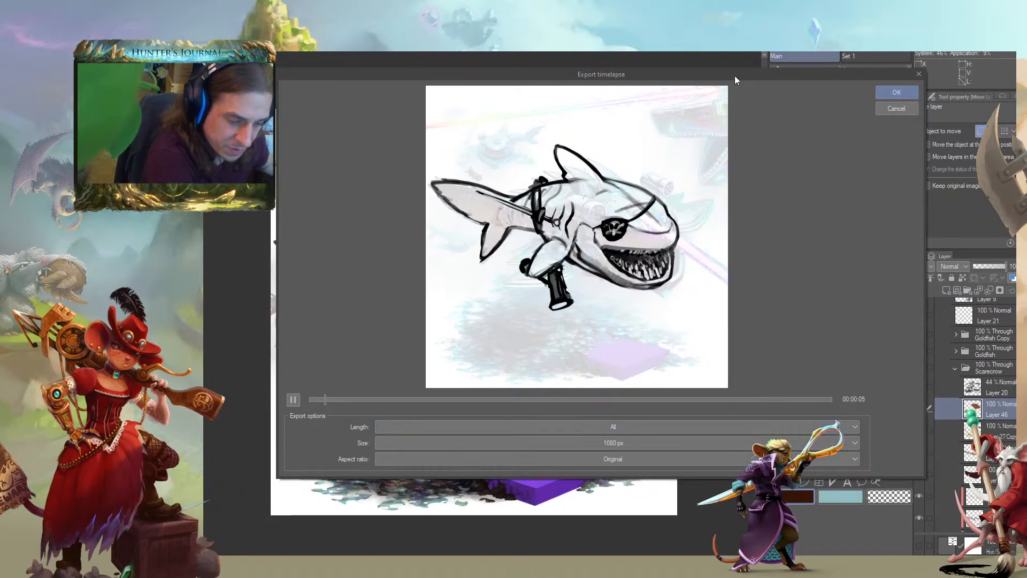
pyautogui.moveTo(735, 76); pyautogui.dragTo(686, 95)
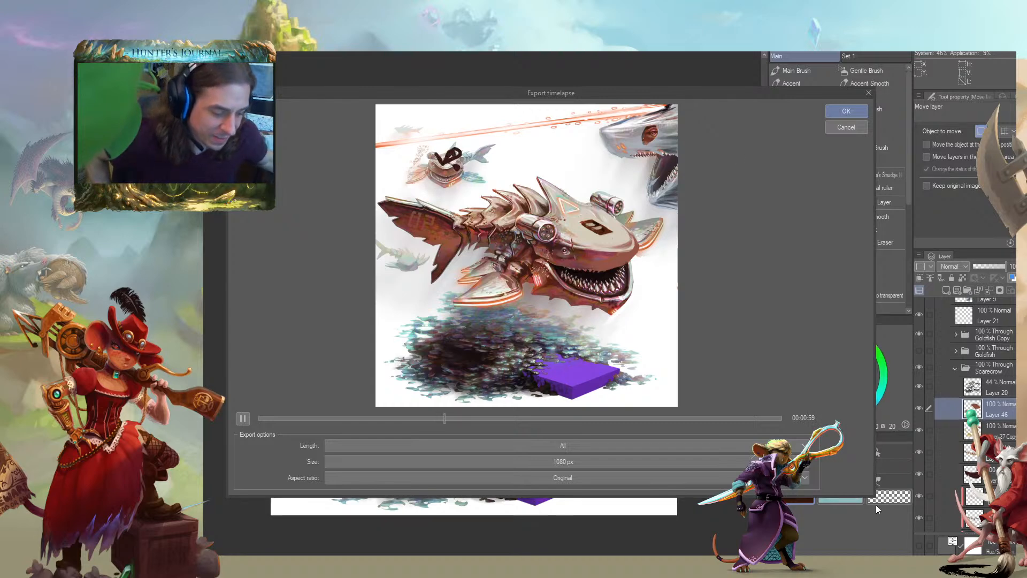
pyautogui.moveTo(874, 497); pyautogui.dragTo(1023, 576)
pyautogui.moveTo(229, 87); pyautogui.dragTo(172, 53)
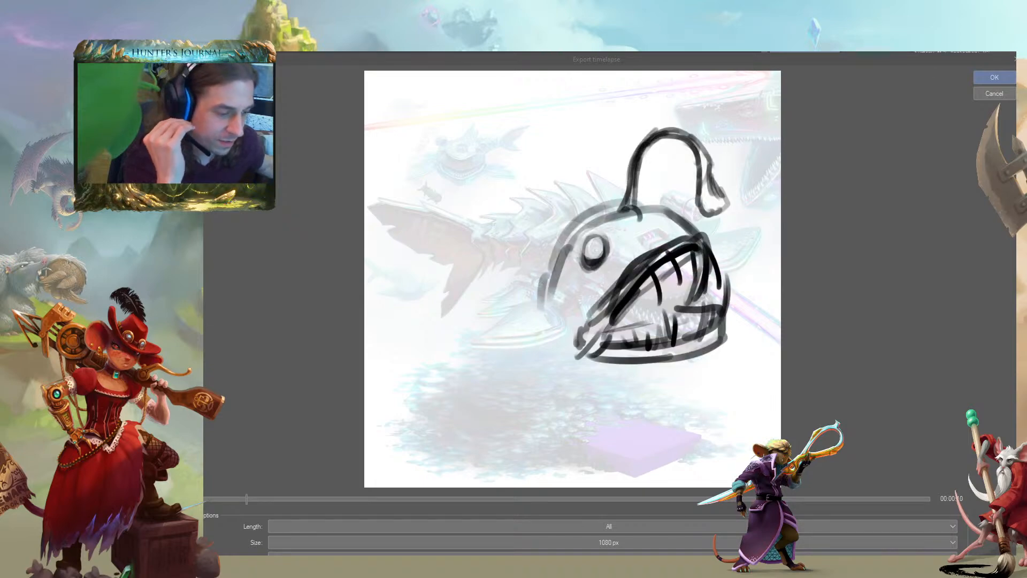
pyautogui.click(992, 94)
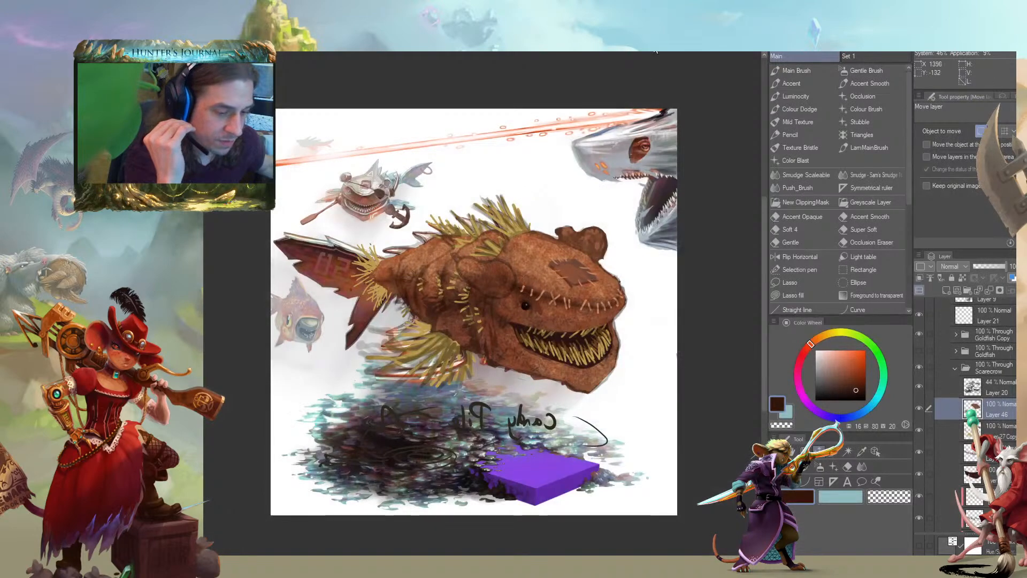